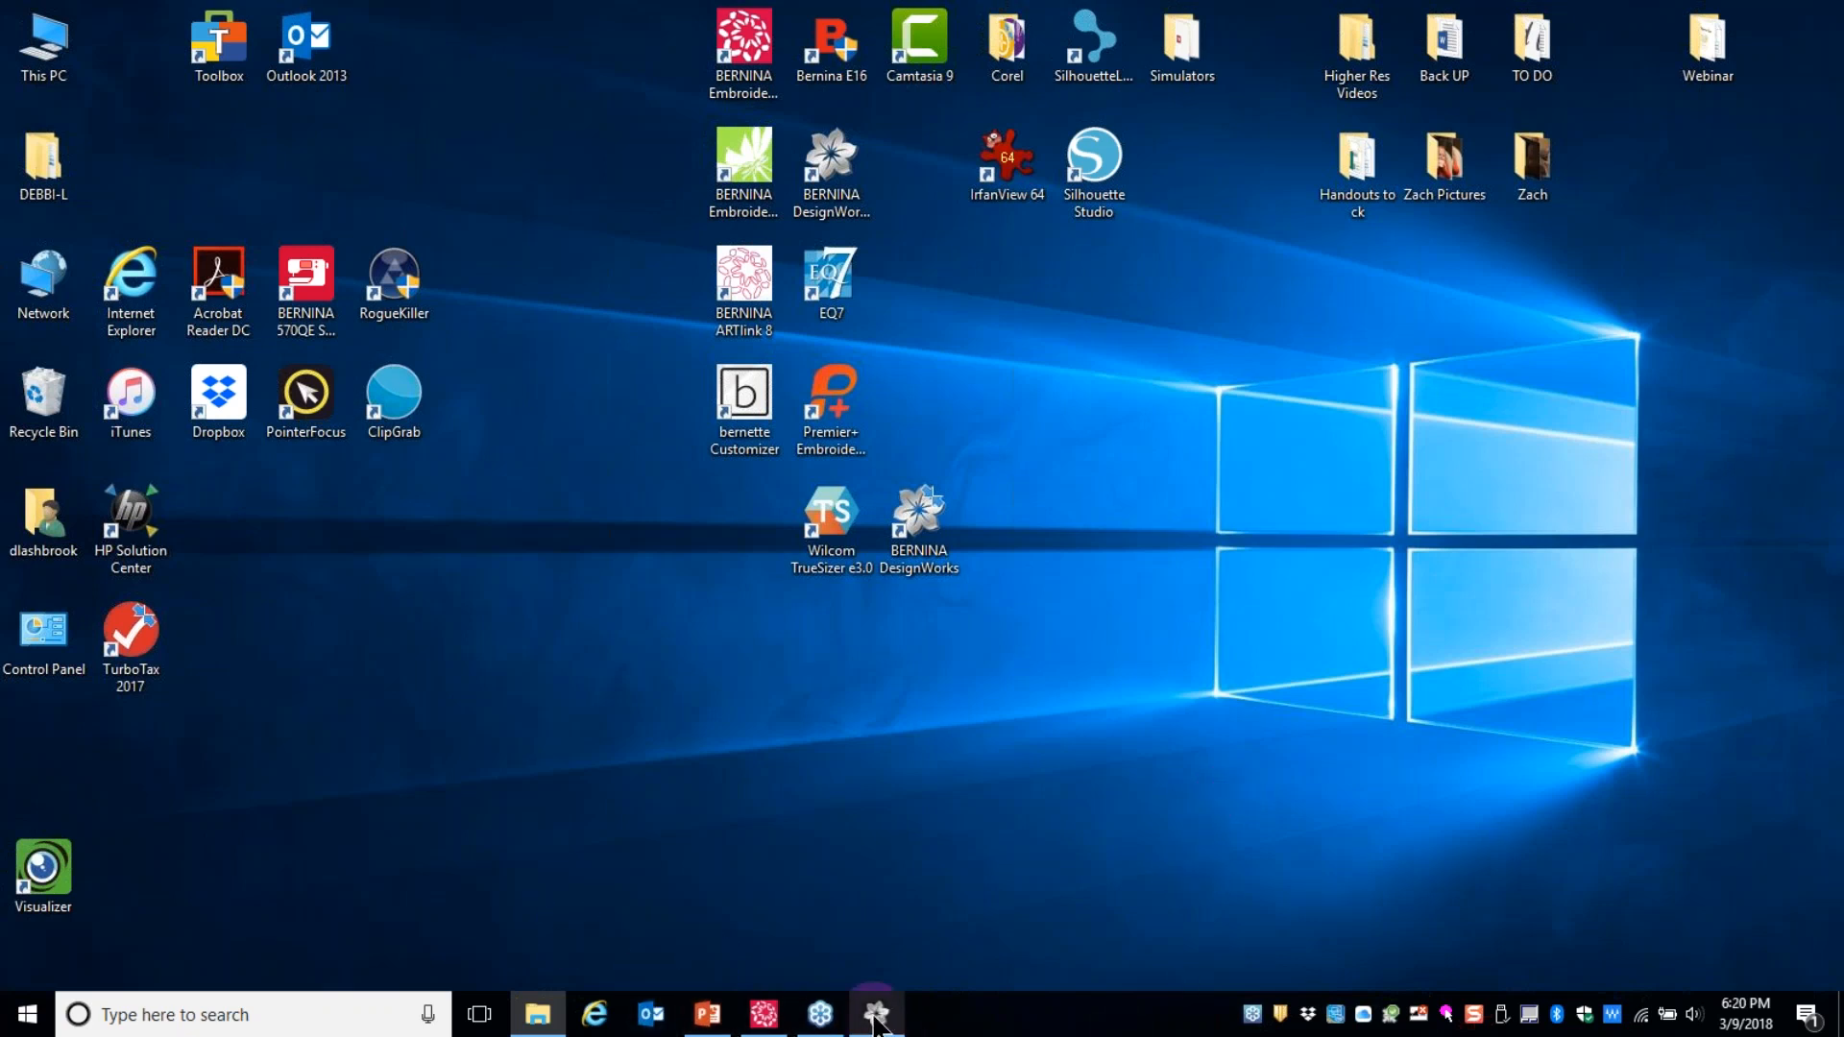
- Switch to BERNINA Embroidery Software DesignerPlus and change to its Corel artwork canvas
{"action": "mouse_move", "coordinate": [876, 1018]}
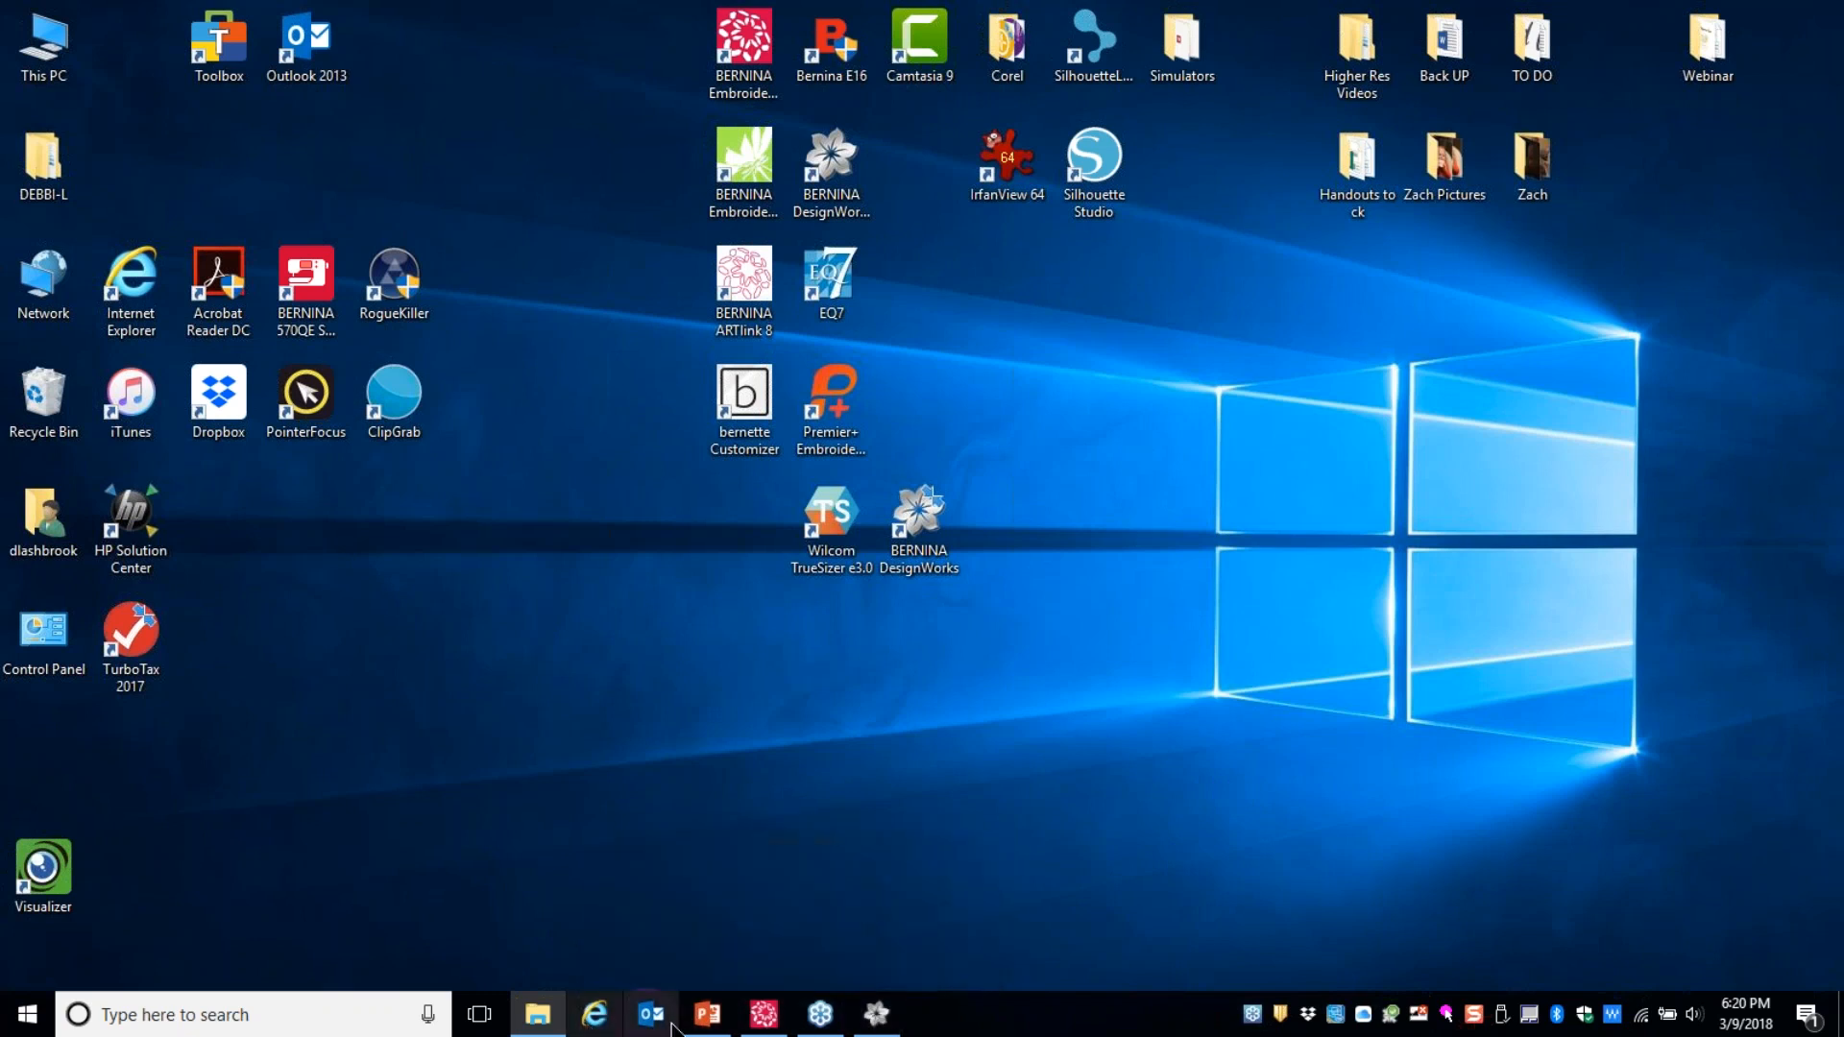
{"action": "mouse_move", "coordinate": [712, 1025]}
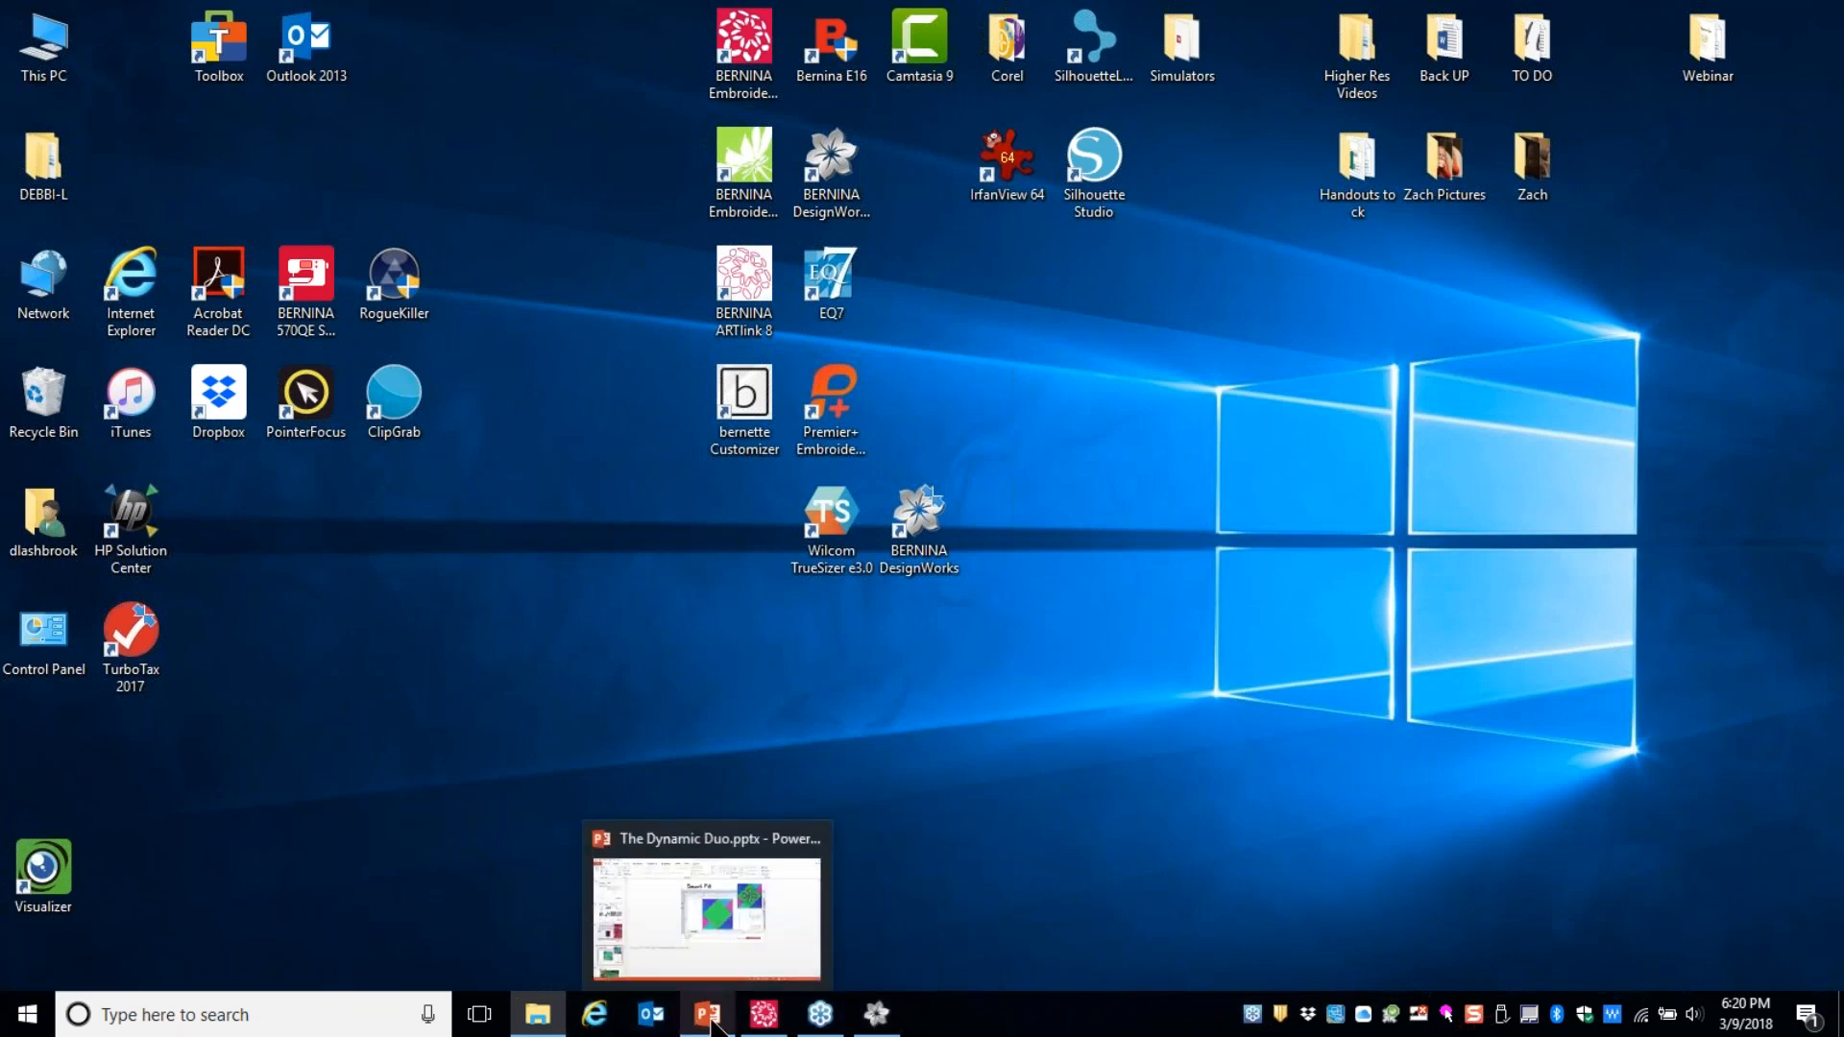
{"action": "left_click", "coordinate": [764, 1016]}
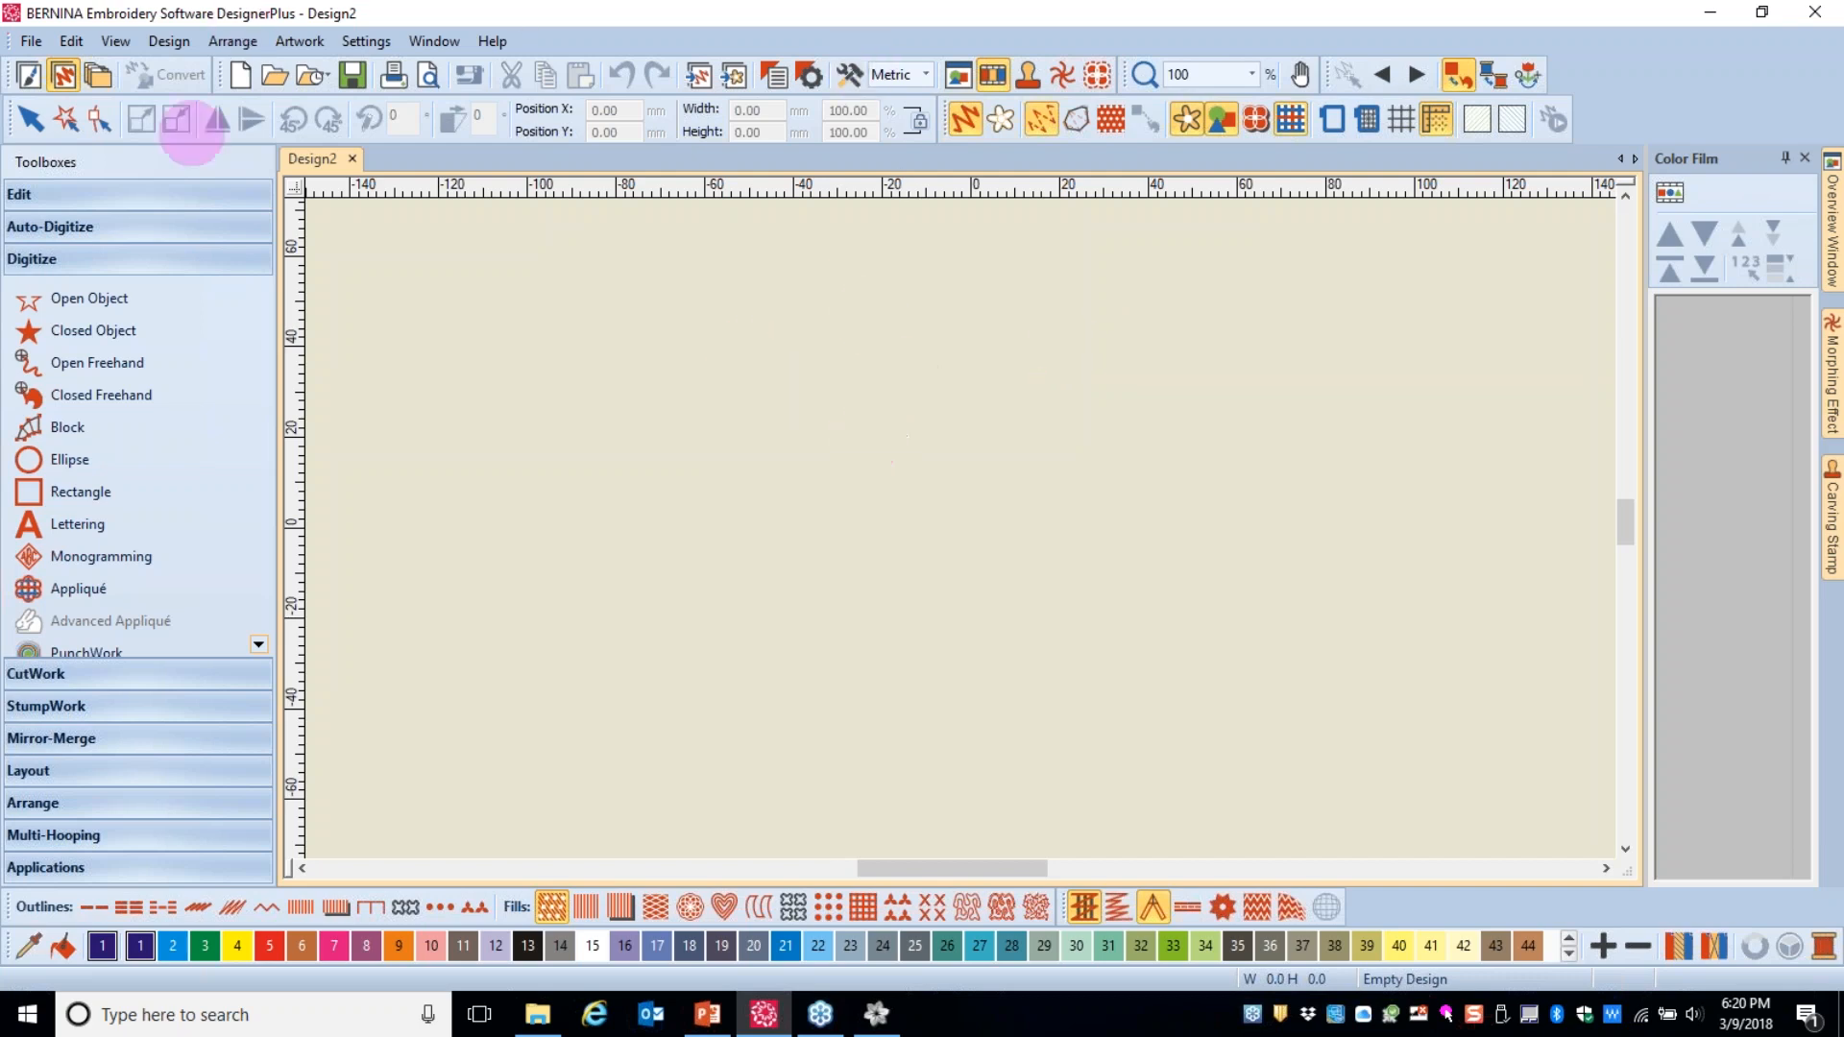
{"action": "left_click", "coordinate": [28, 76]}
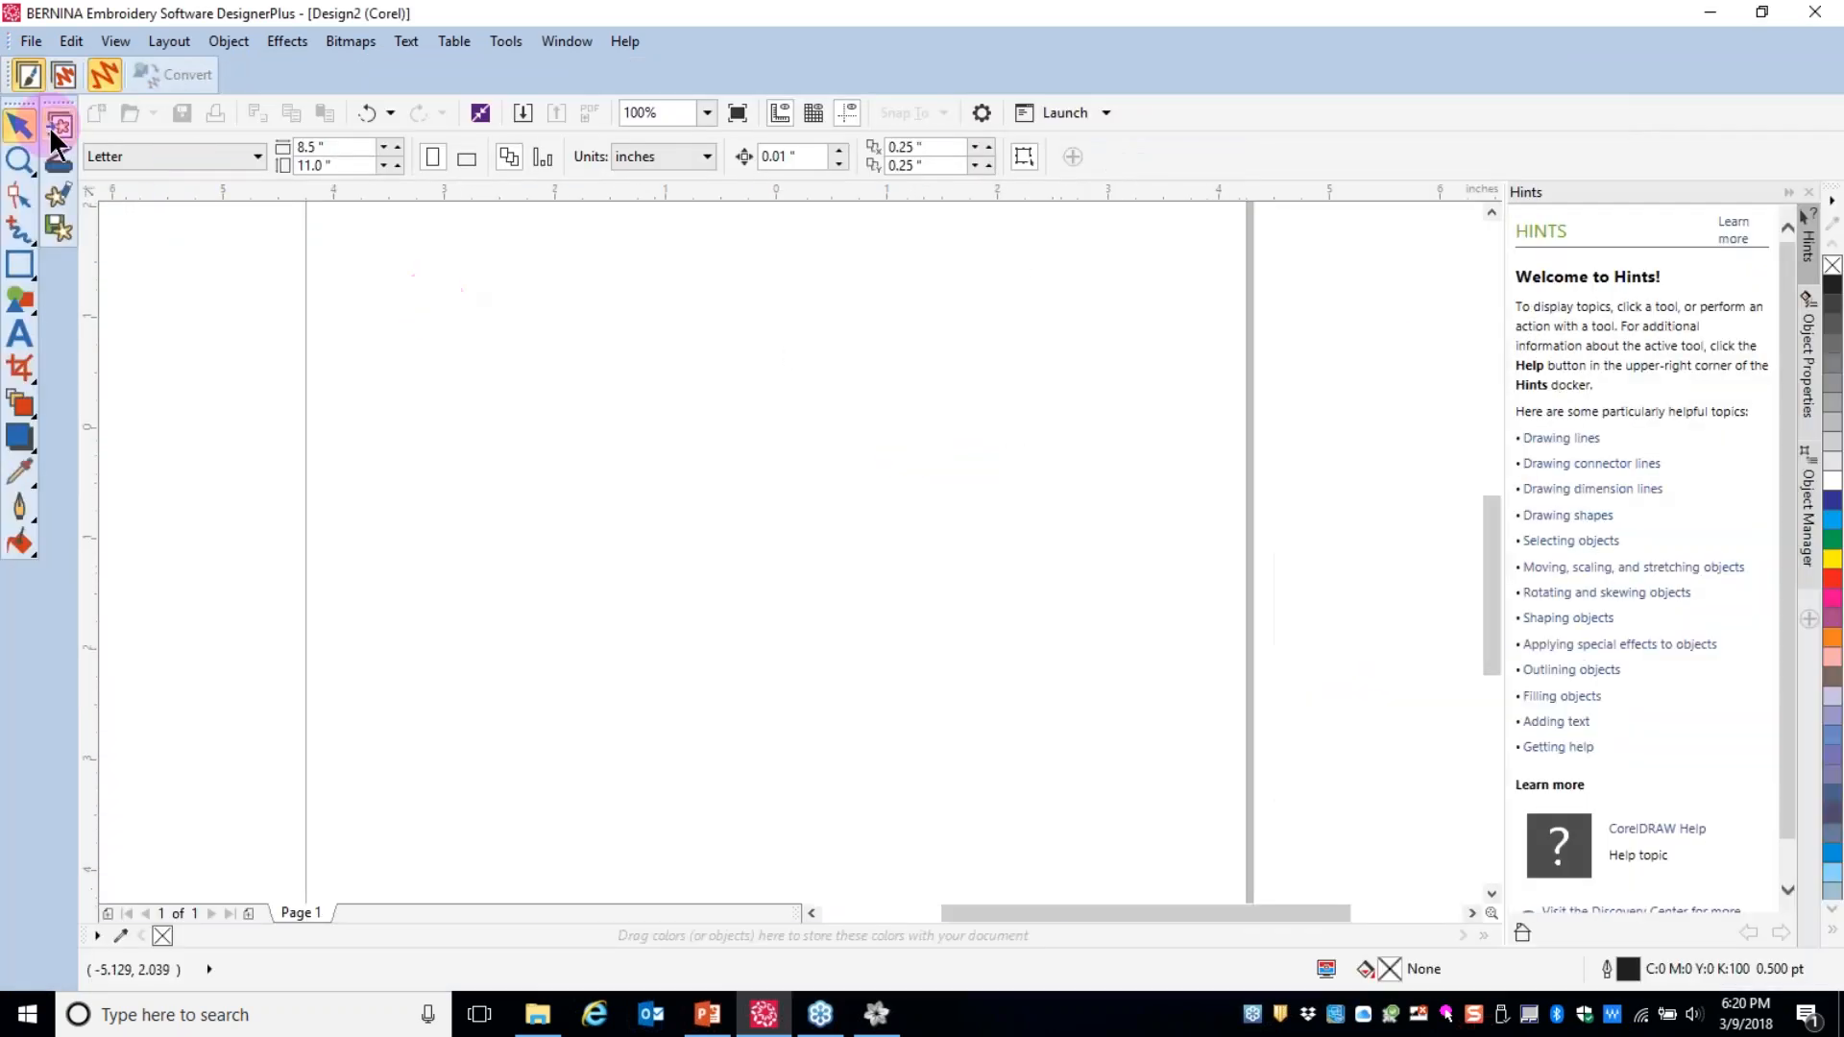
- Start an artwork import and browse on OS (C:) to the BERNINA DesignWorks Samples folder within Public Documents
{"action": "left_click", "coordinate": [62, 128]}
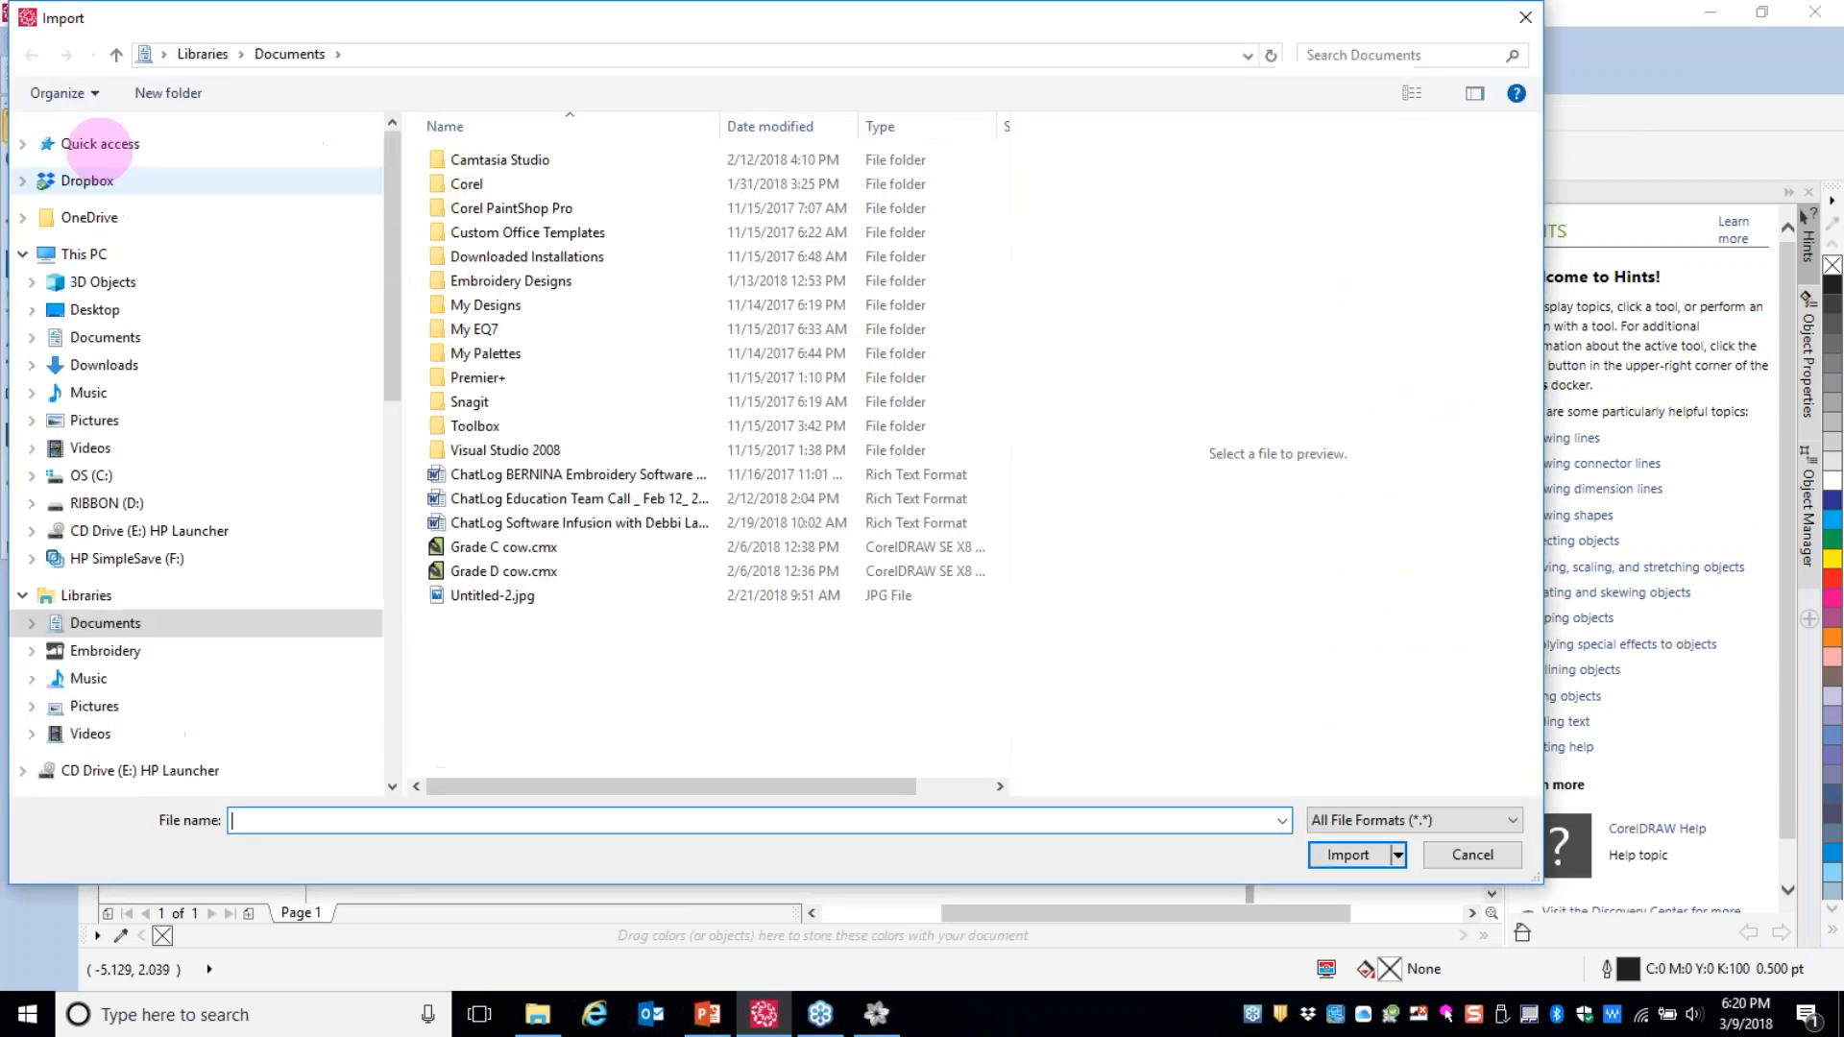
{"action": "left_click", "coordinate": [96, 487]}
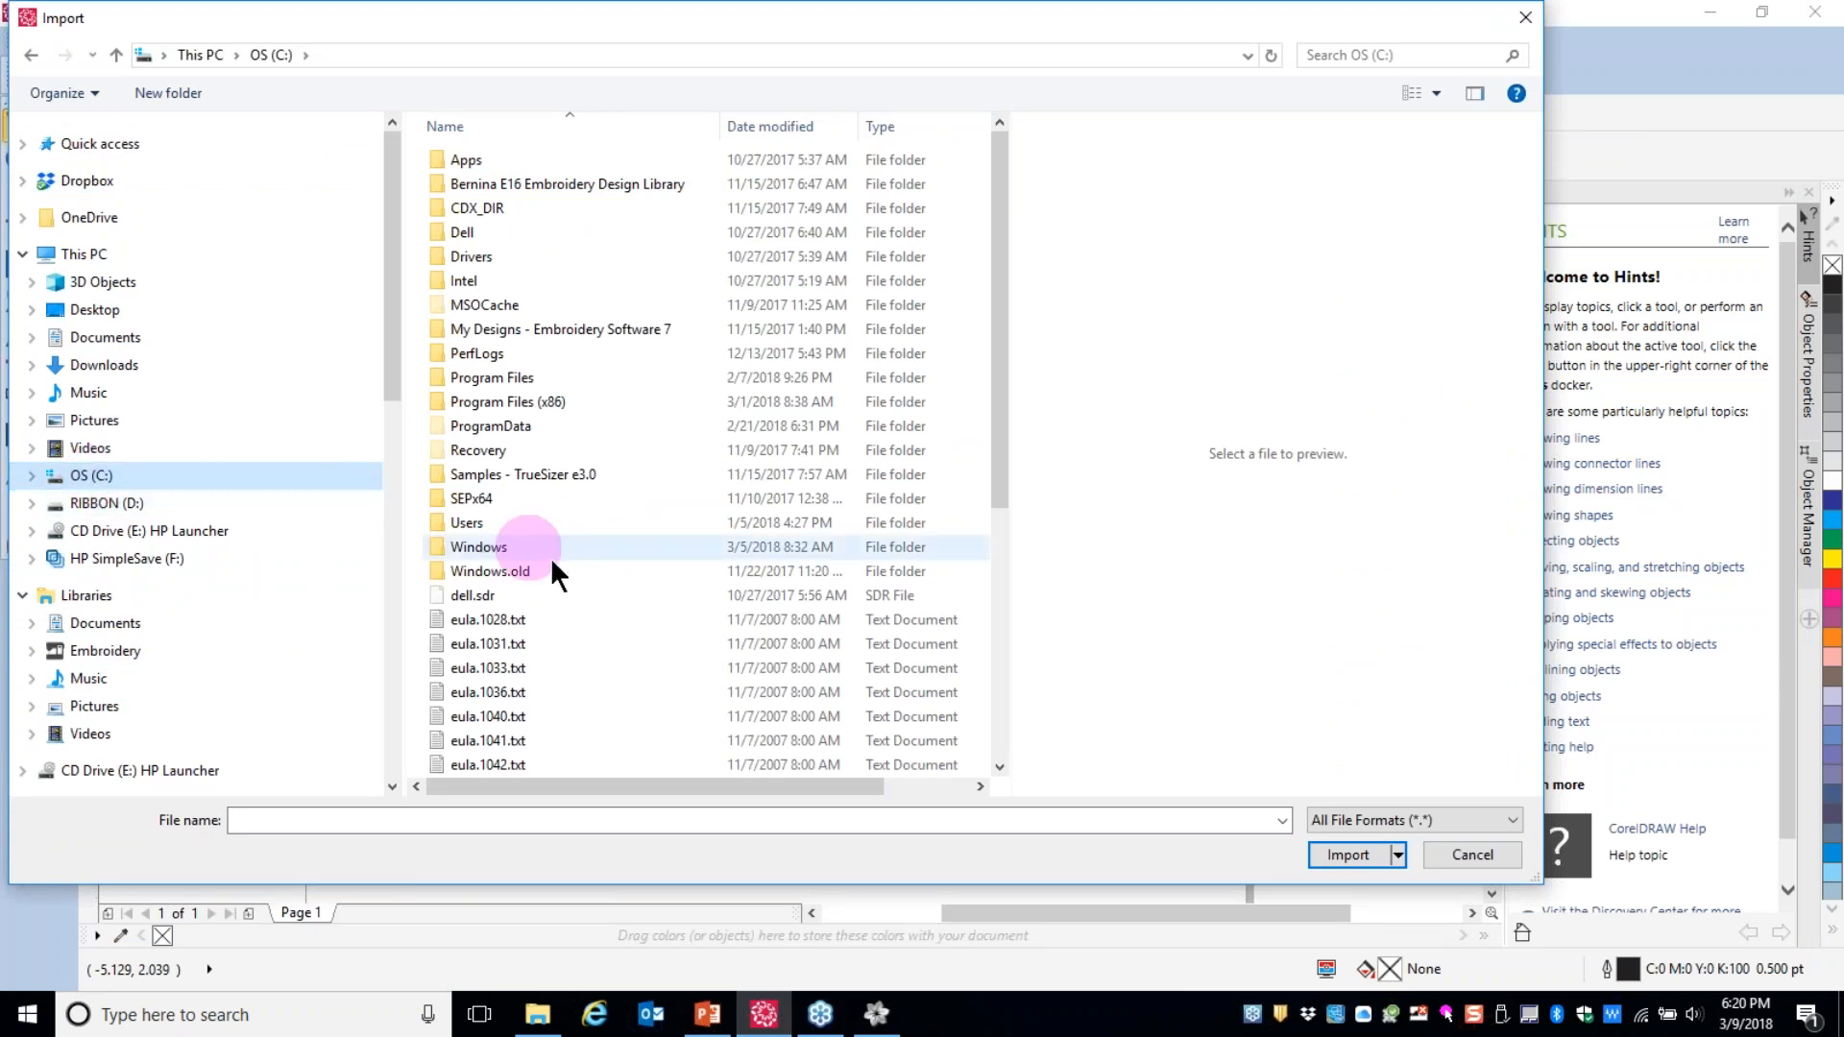
{"action": "double_click", "coordinate": [469, 526]}
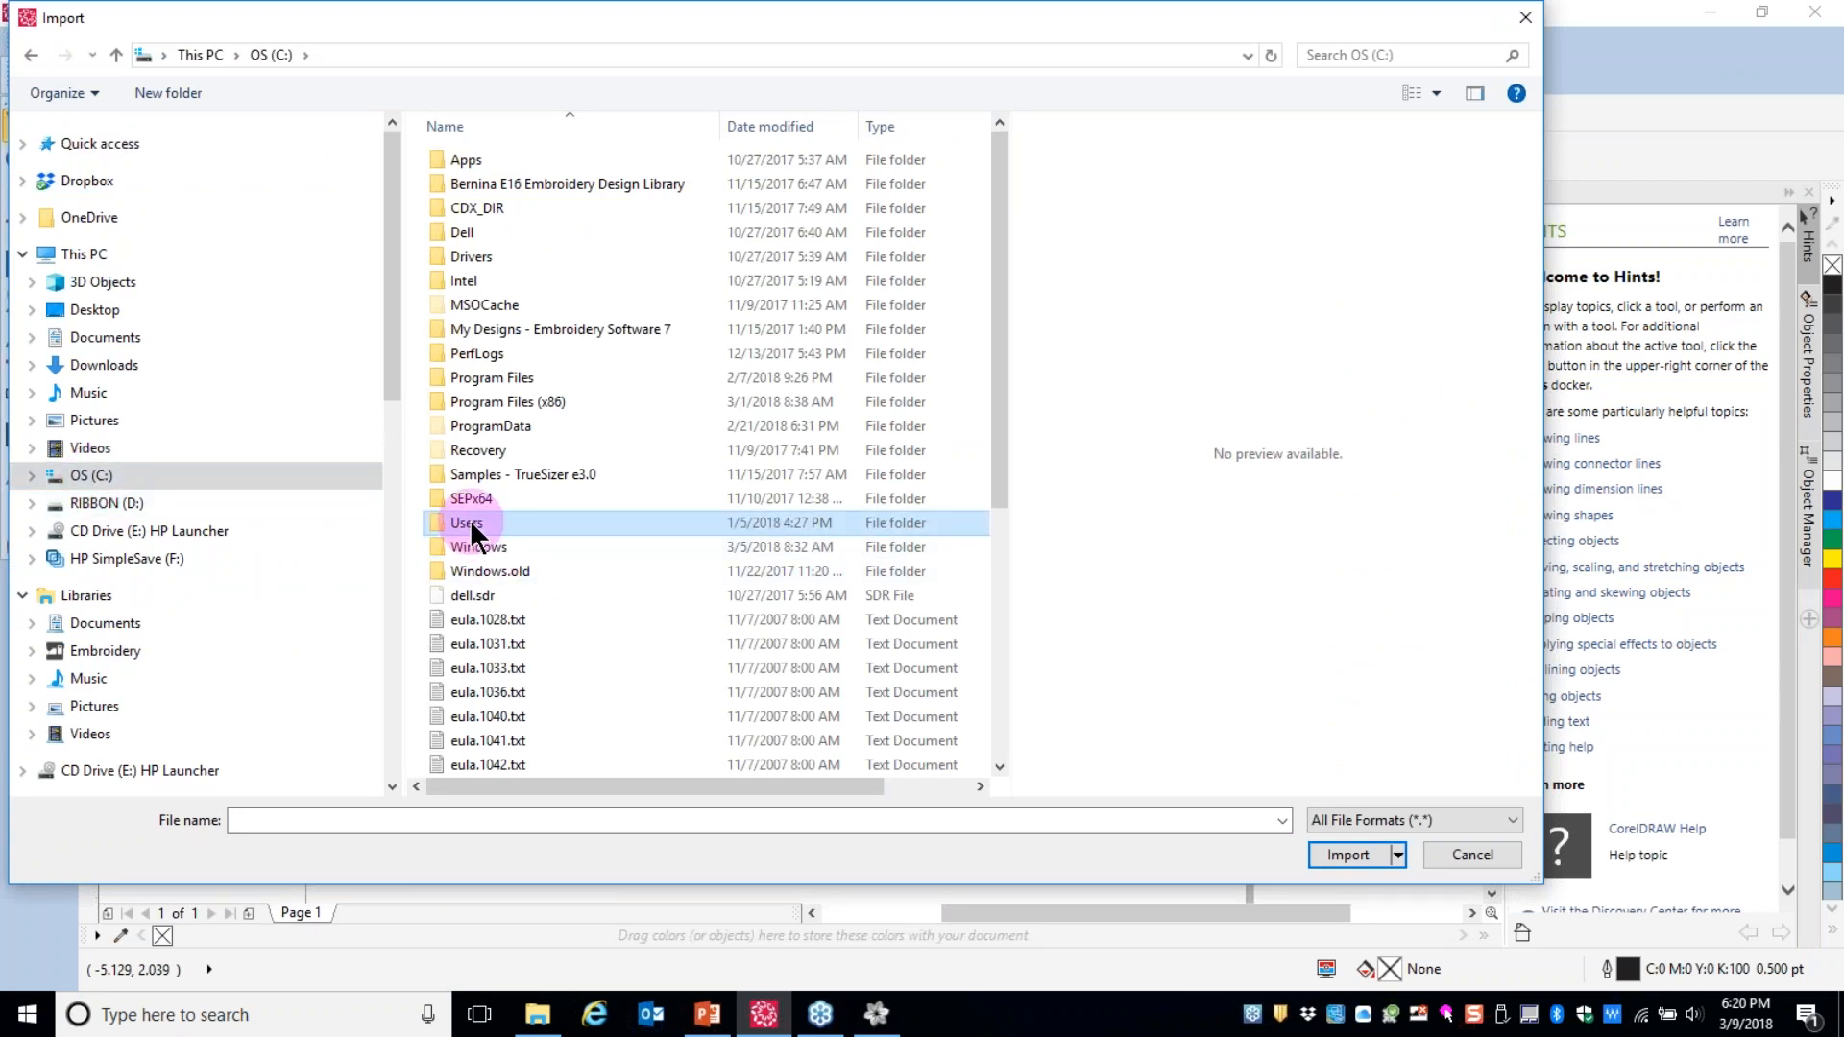
{"action": "double_click", "coordinate": [471, 233]}
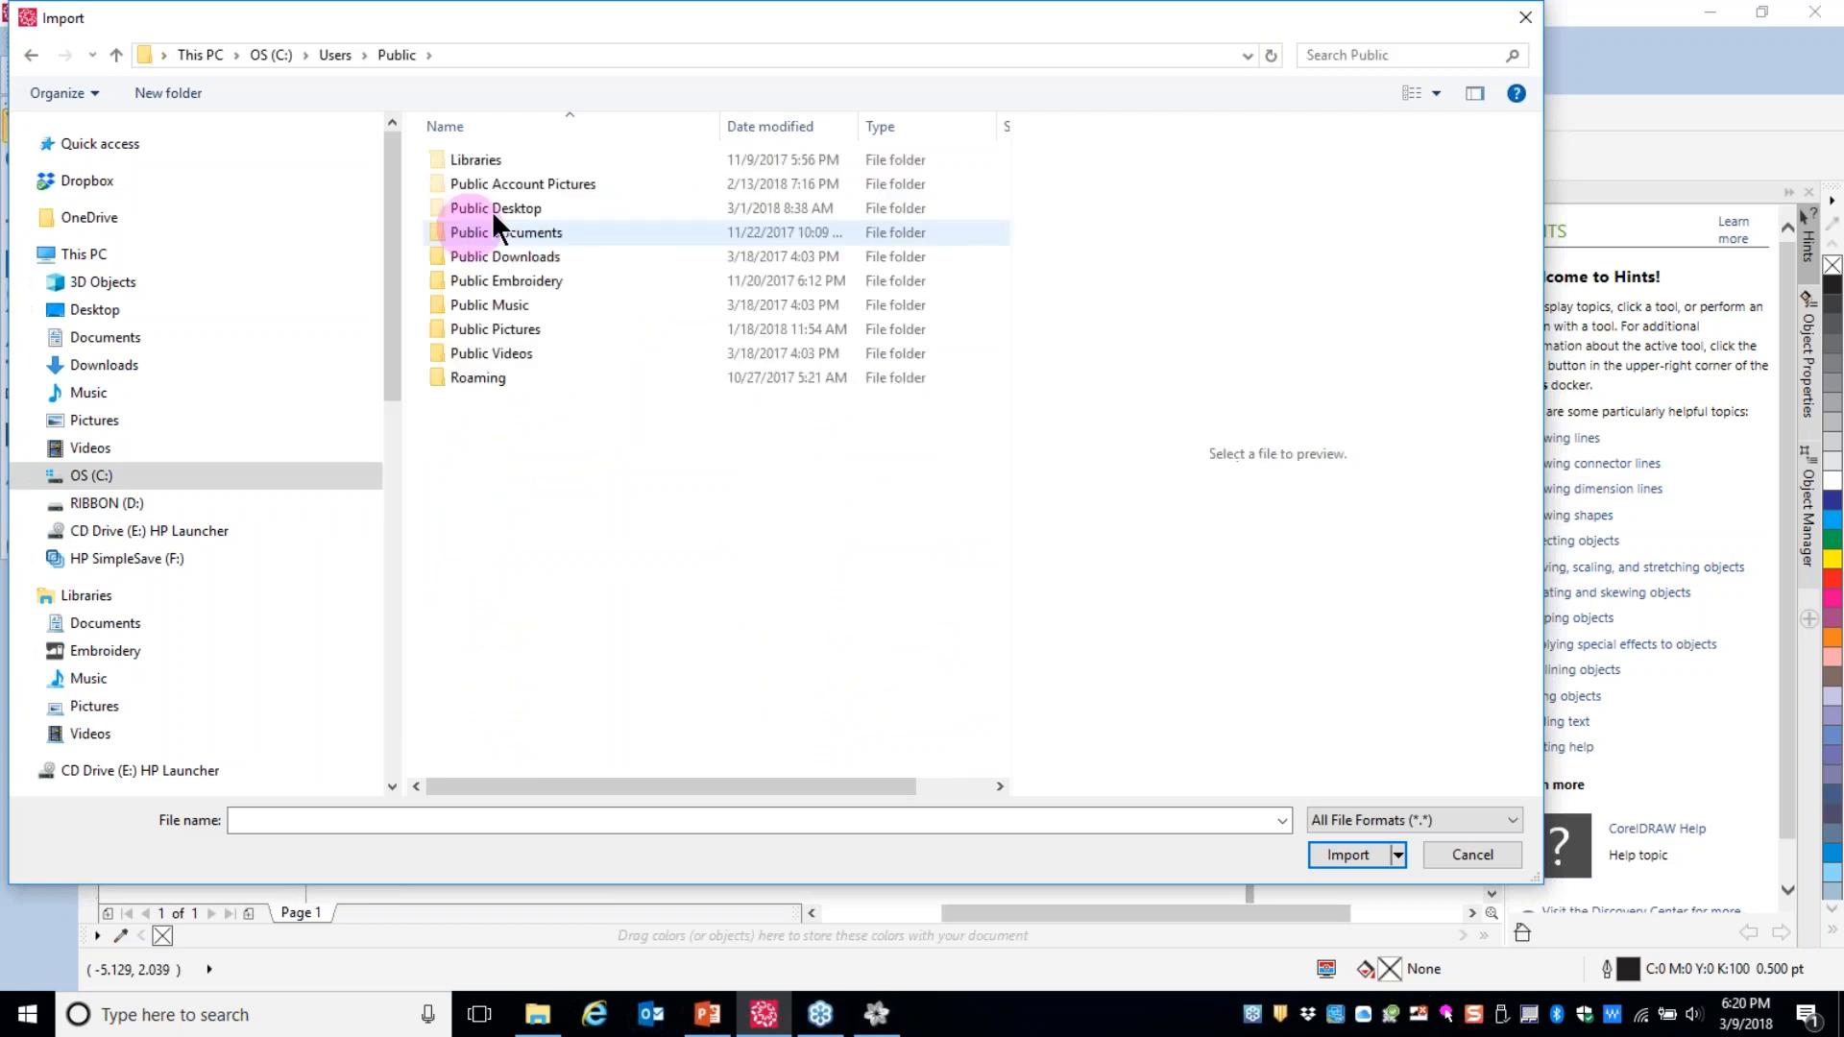
{"action": "double_click", "coordinate": [514, 232]}
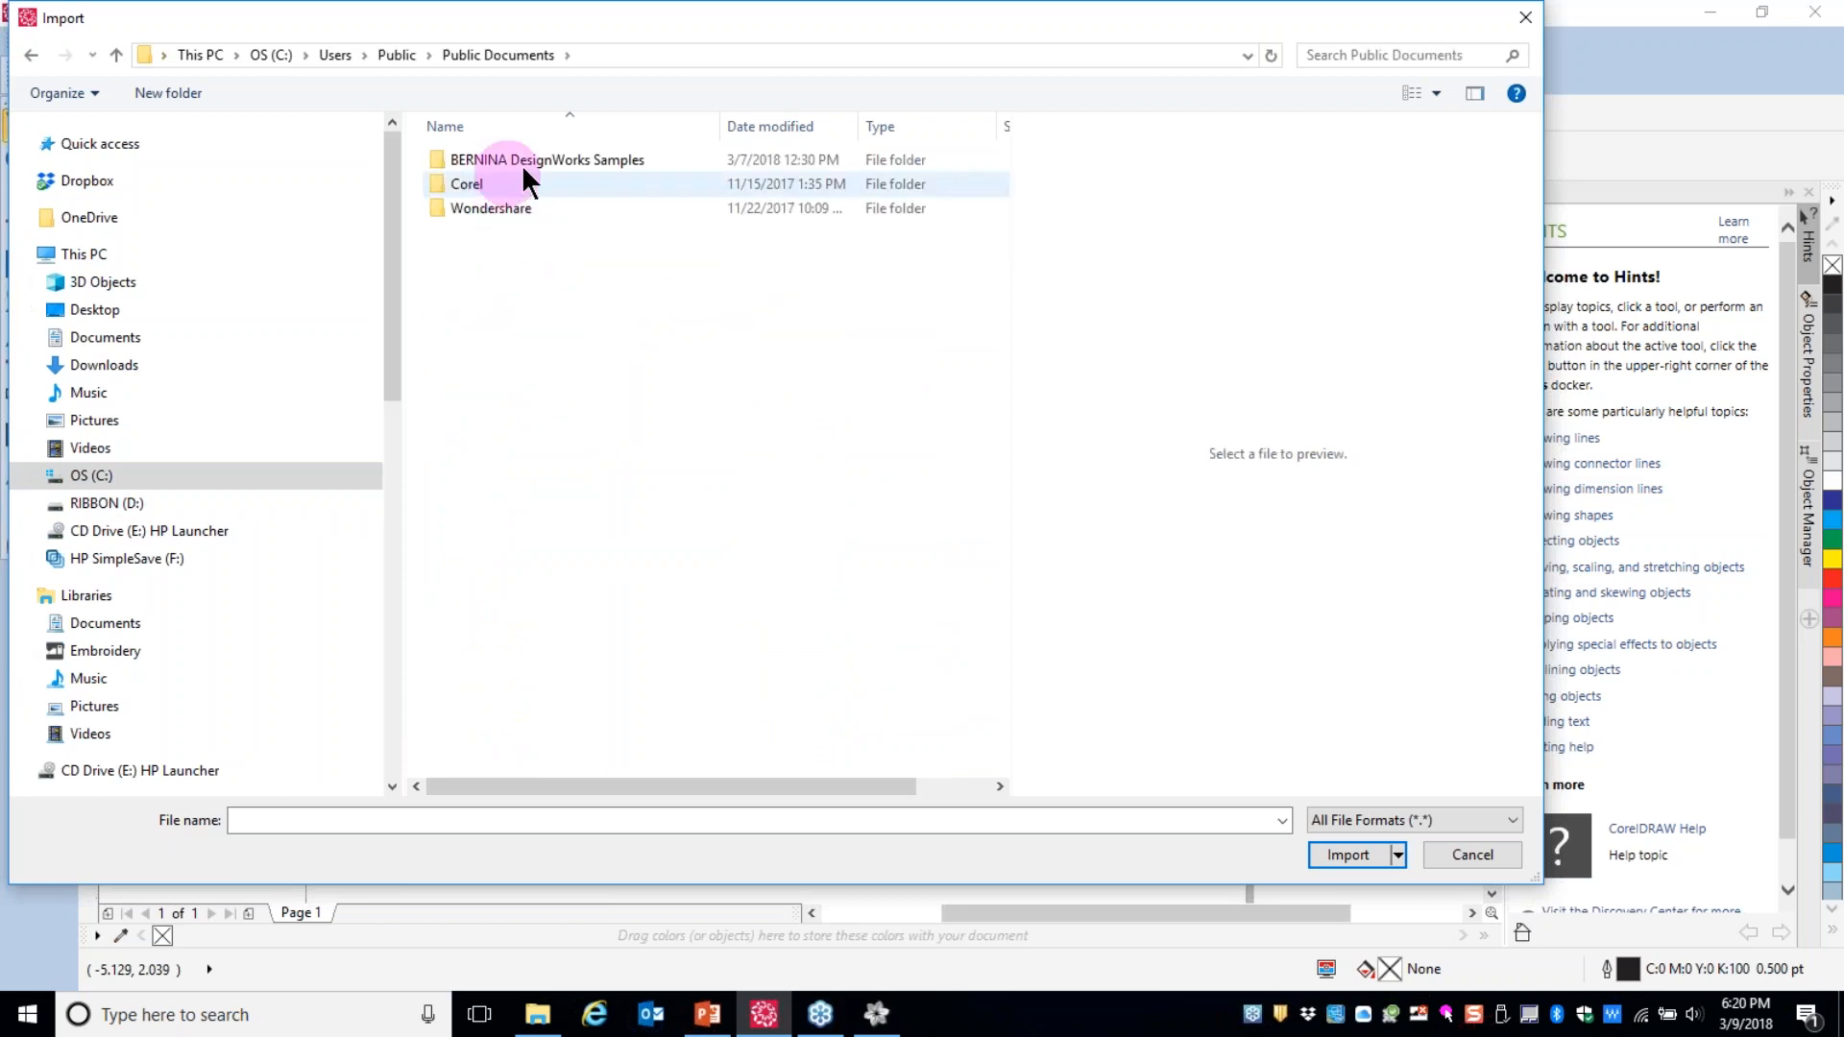
{"action": "double_click", "coordinate": [545, 166]}
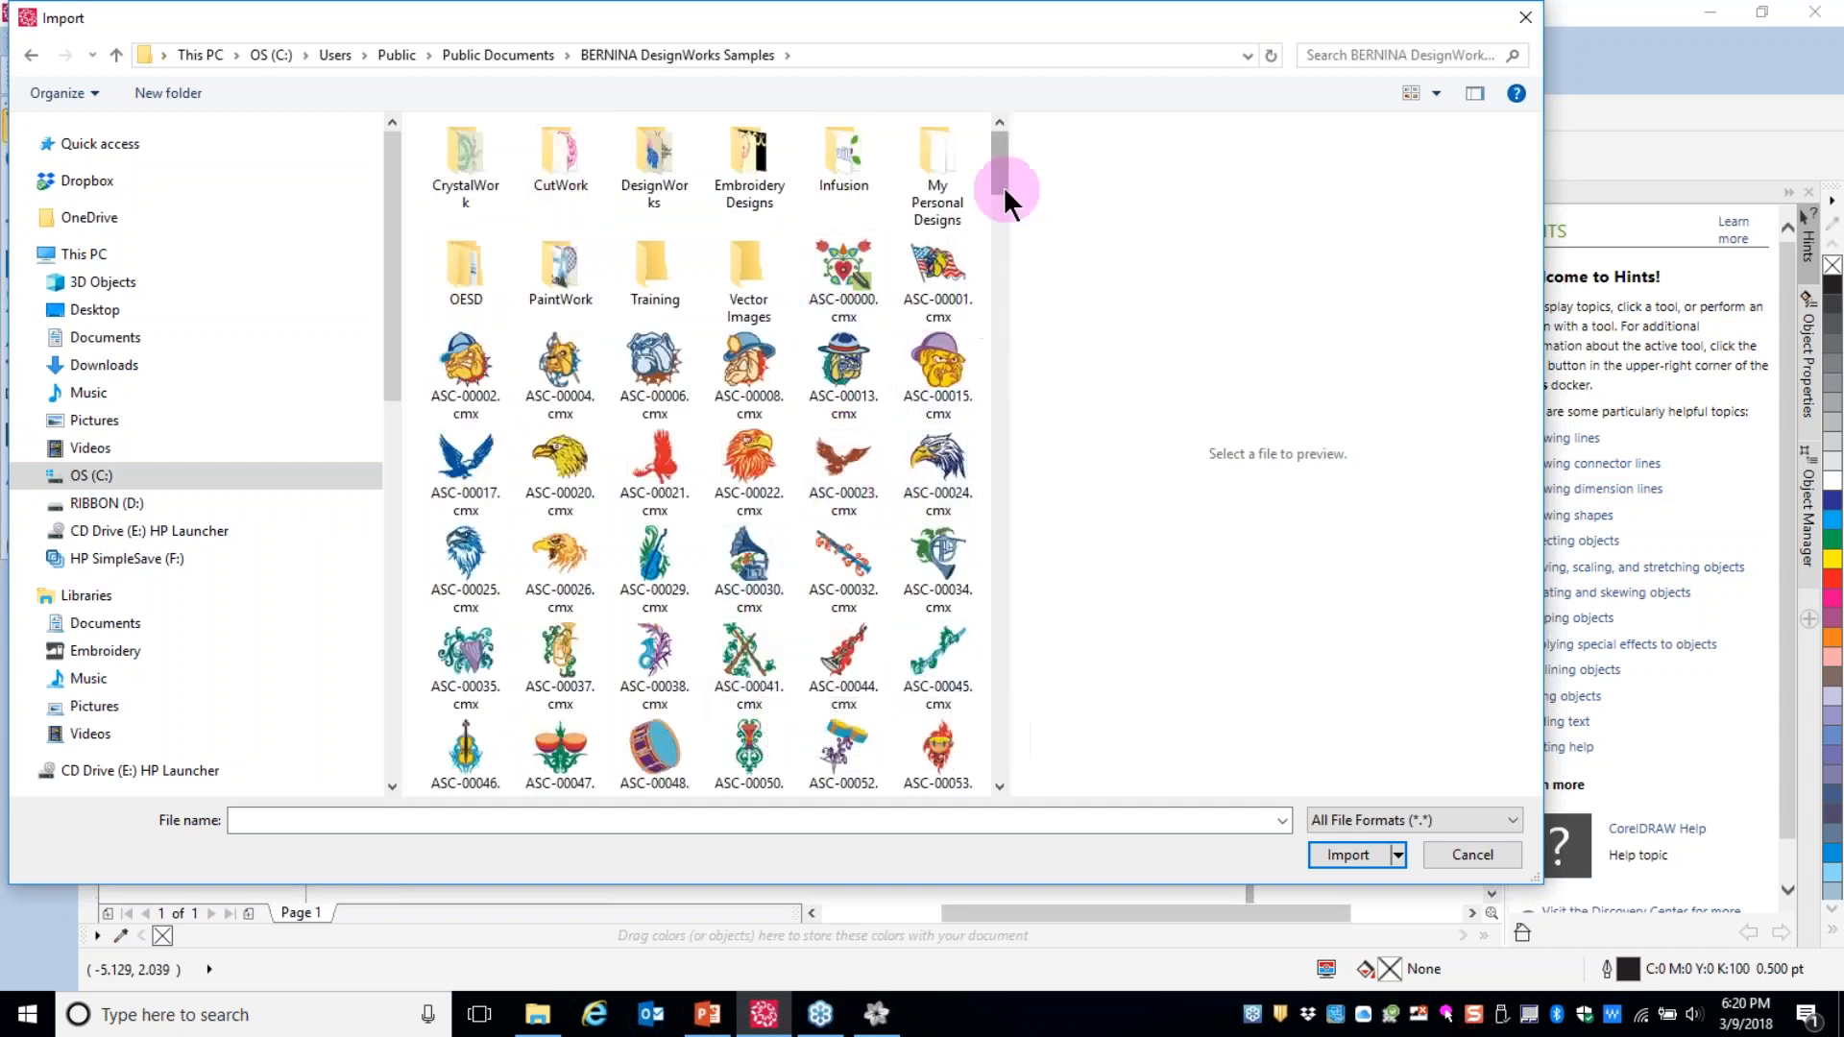
- Import the purple flower ASC-00266.cmx and place it on the page
{"action": "left_click_drag", "start_coordinate": [997, 187], "coordinate": [563, 534]}
{"action": "left_click", "coordinate": [564, 534]}
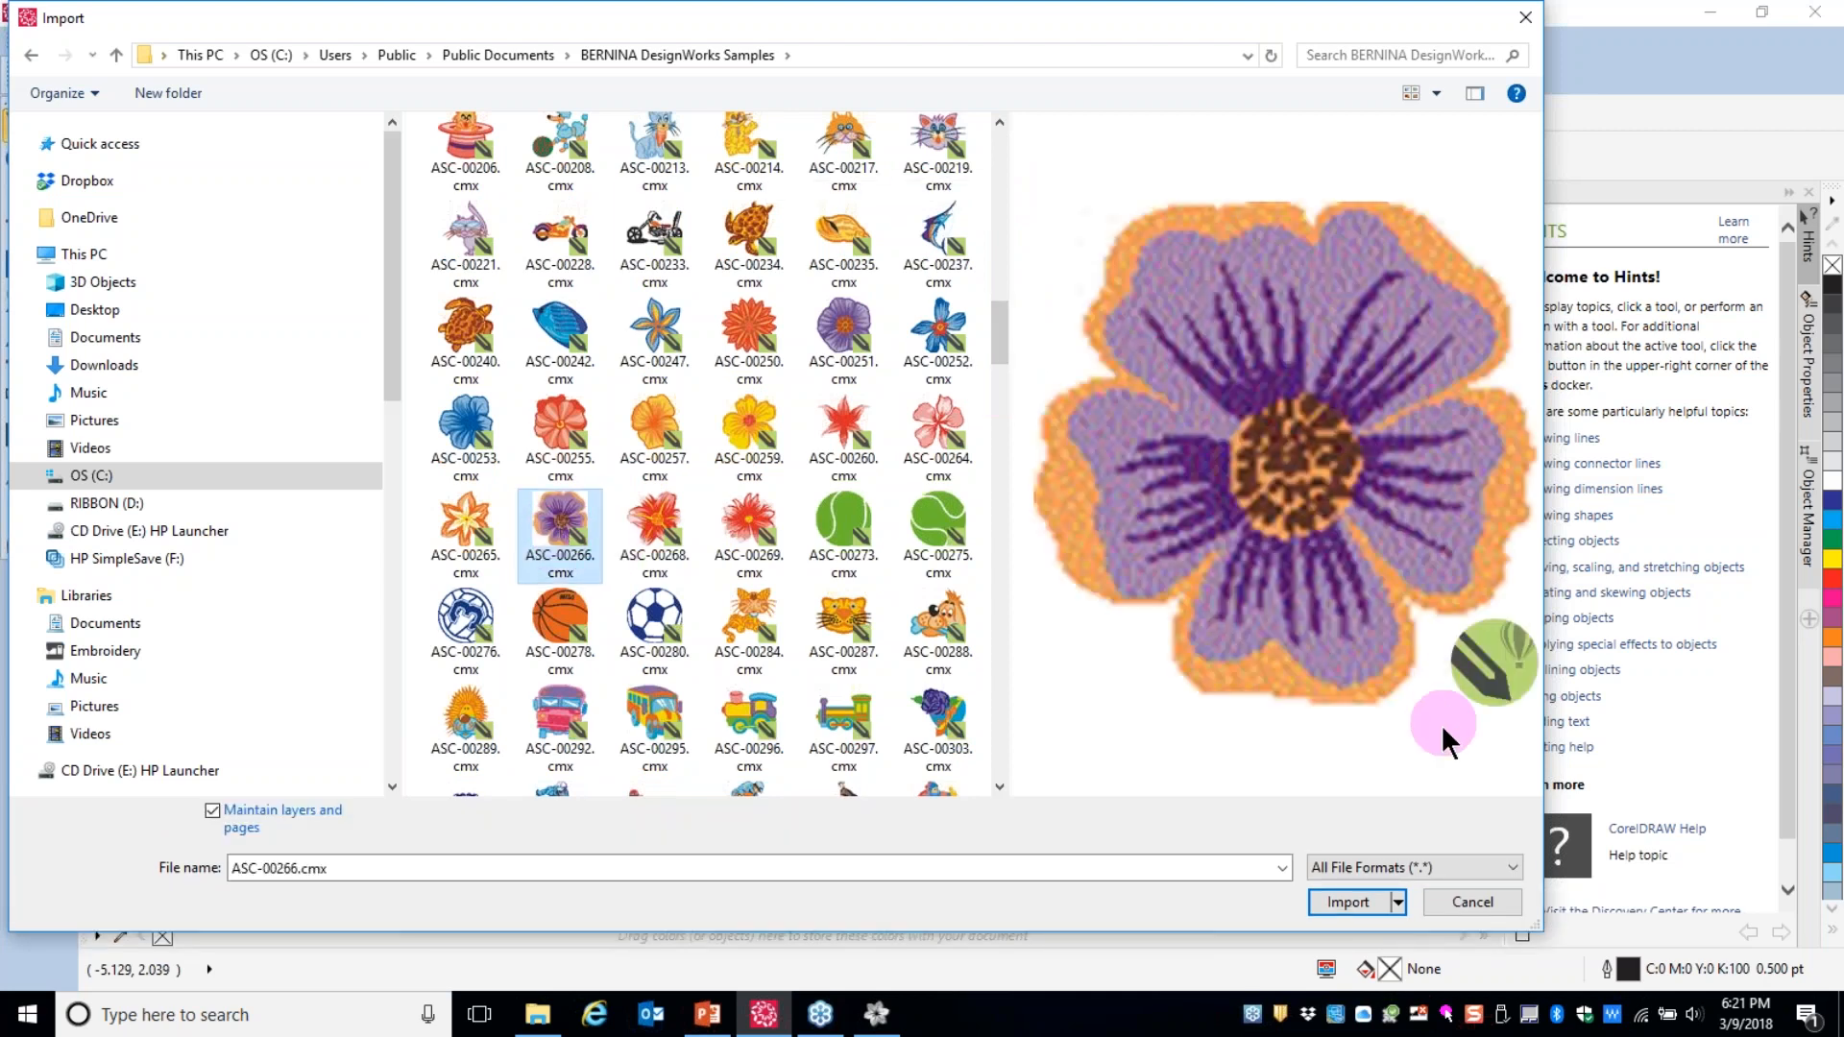
{"action": "left_click", "coordinate": [1345, 903]}
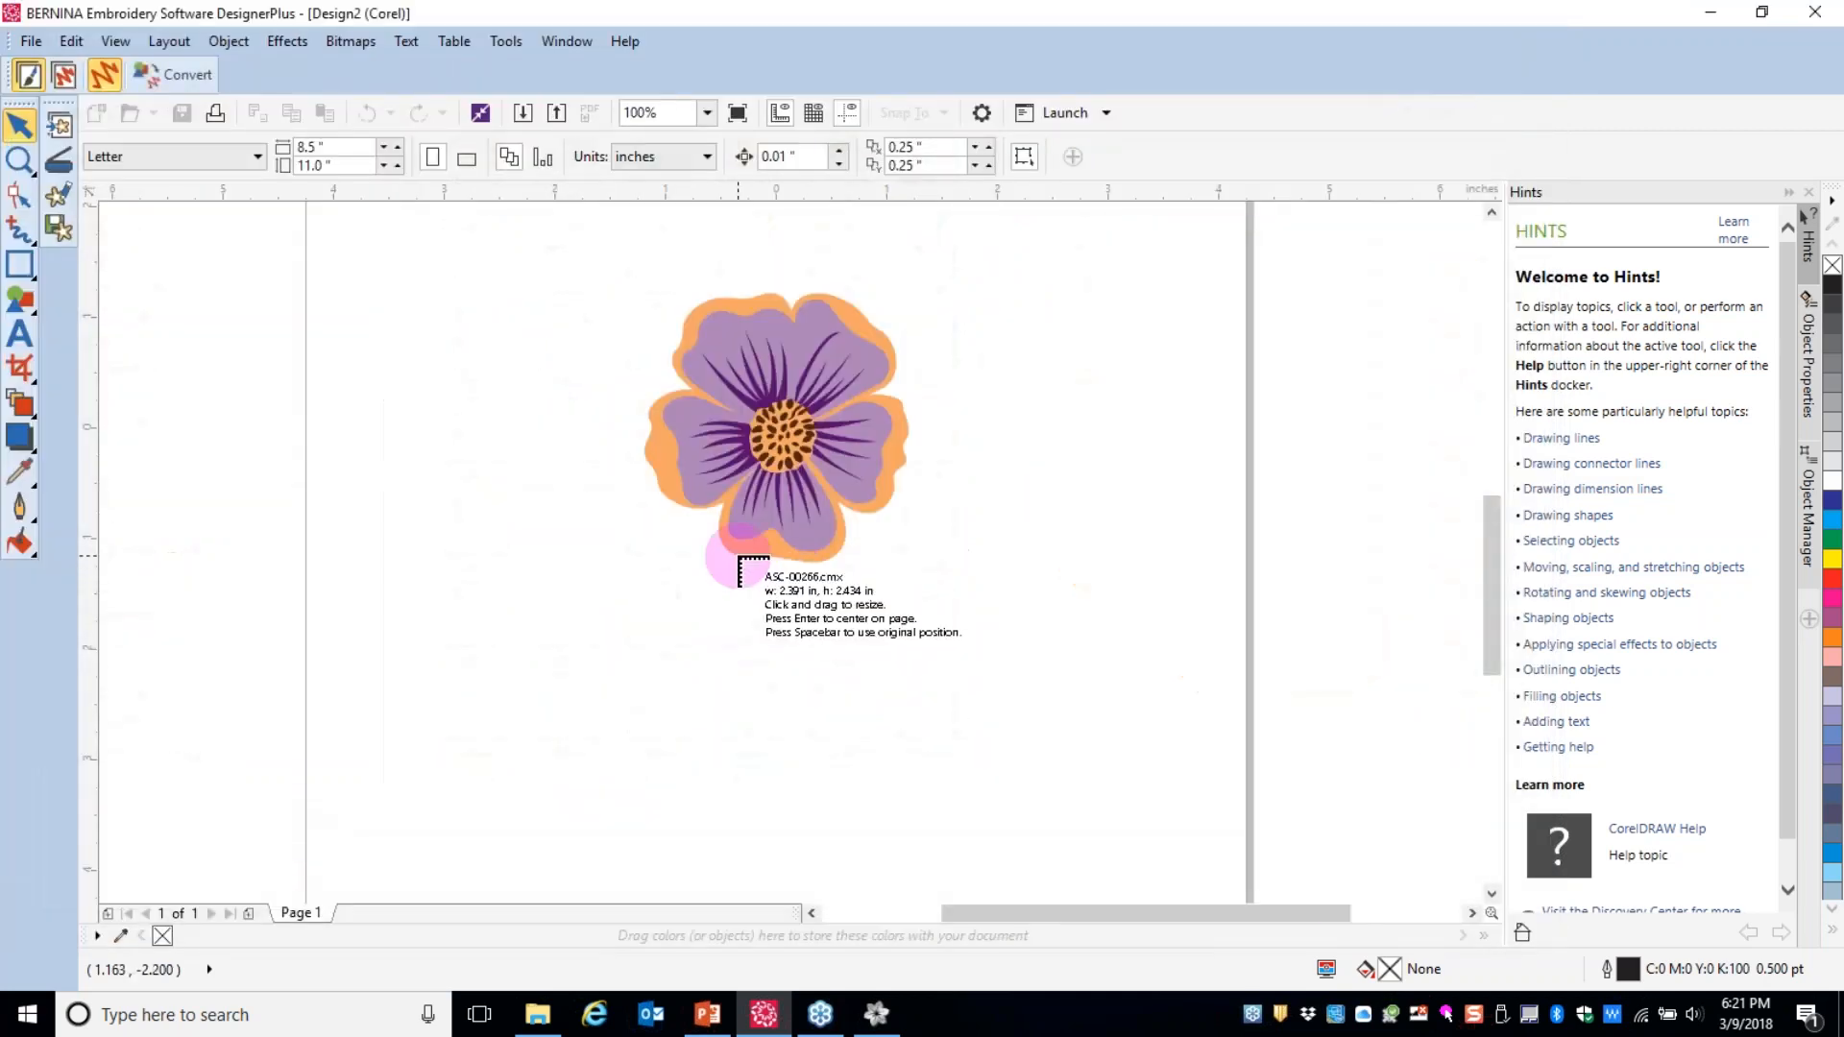
{"action": "left_click", "coordinate": [738, 555]}
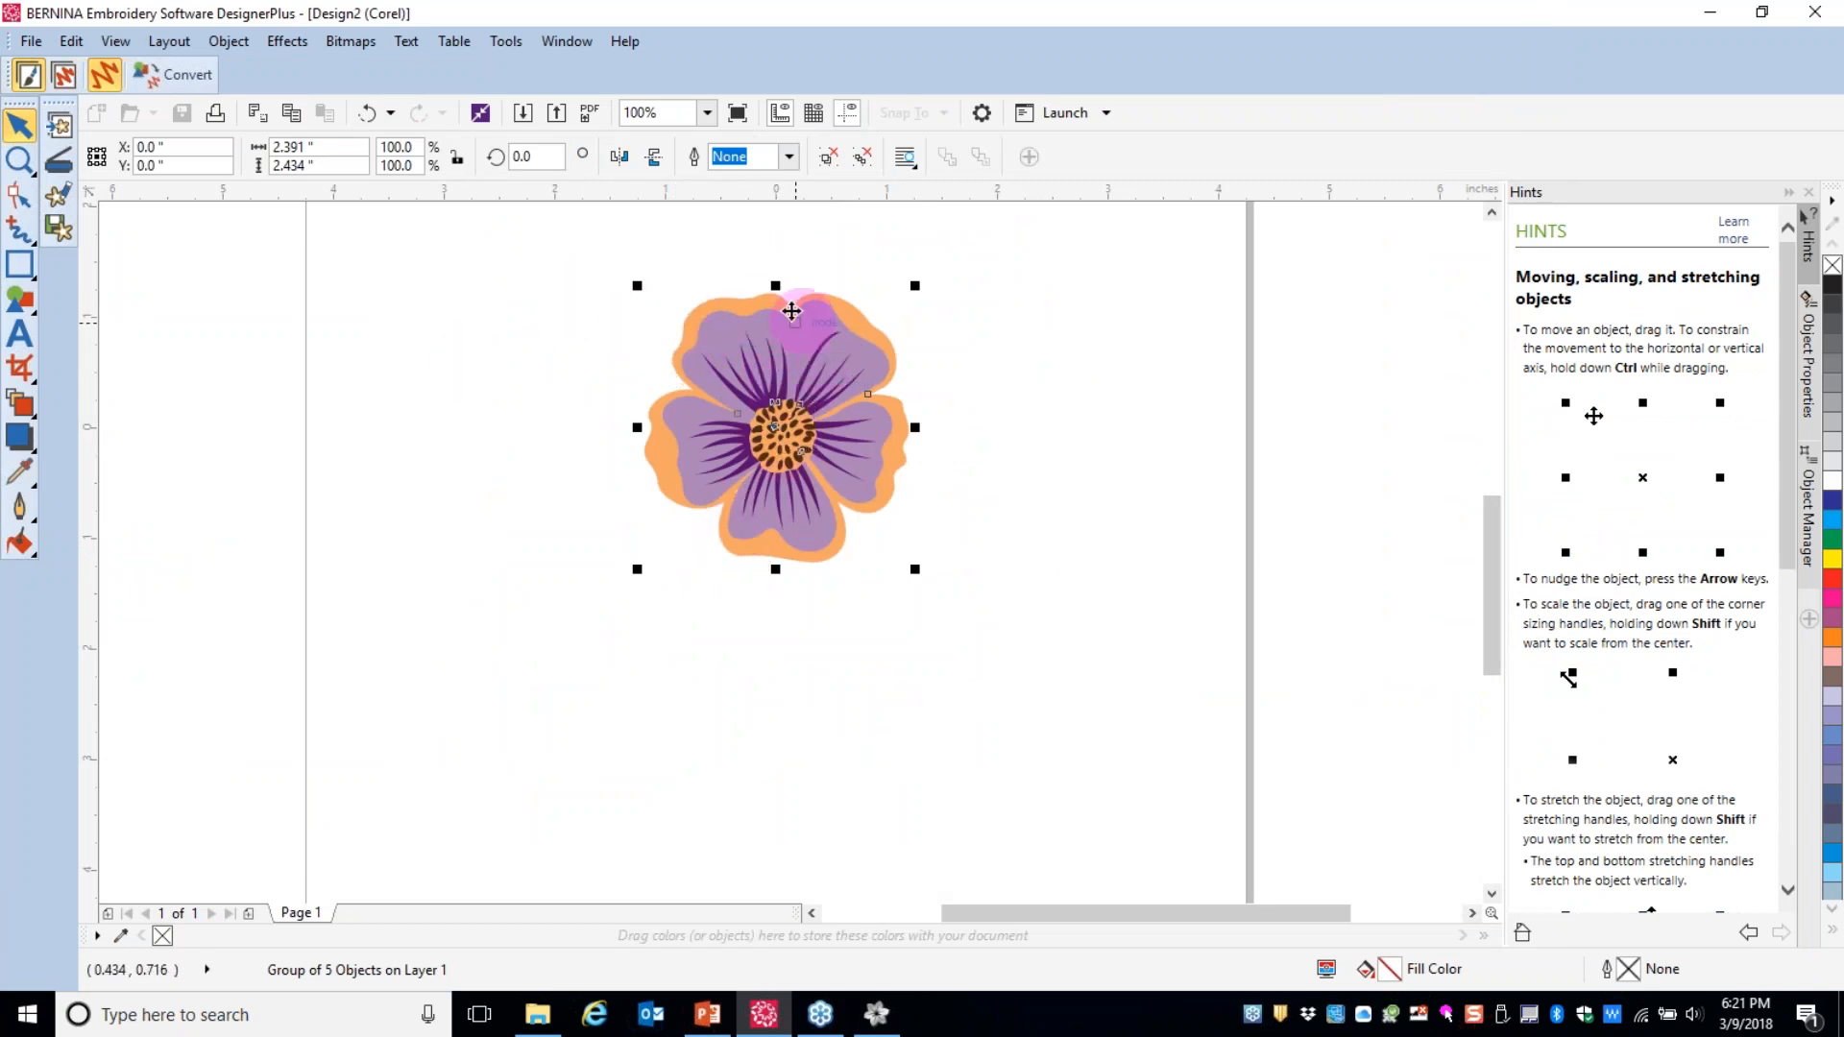
{"action": "double_click", "coordinate": [417, 151]}
{"action": "type", "text": "15"}
{"action": "key", "text": "Return"}
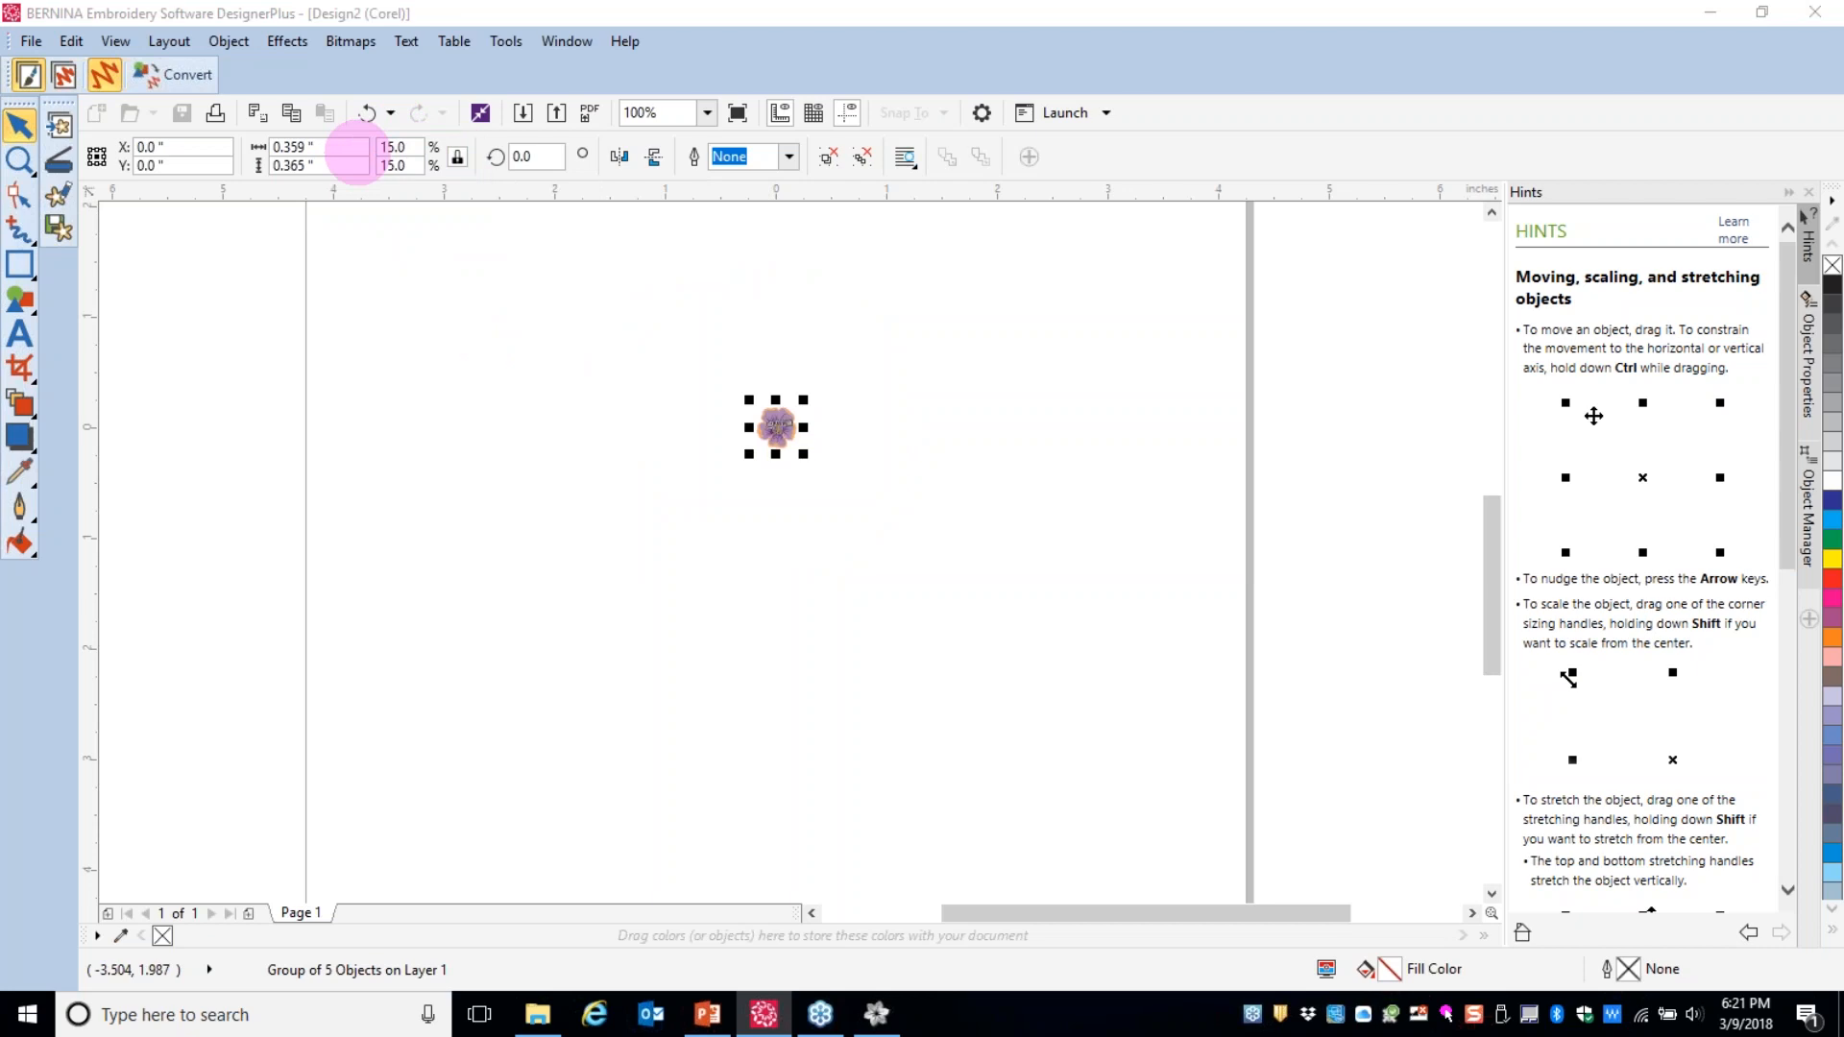
- Scale the imported flower to 150% and convert it to embroidery
{"action": "double_click", "coordinate": [394, 149]}
{"action": "type", "text": "150"}
{"action": "key", "text": "Return"}
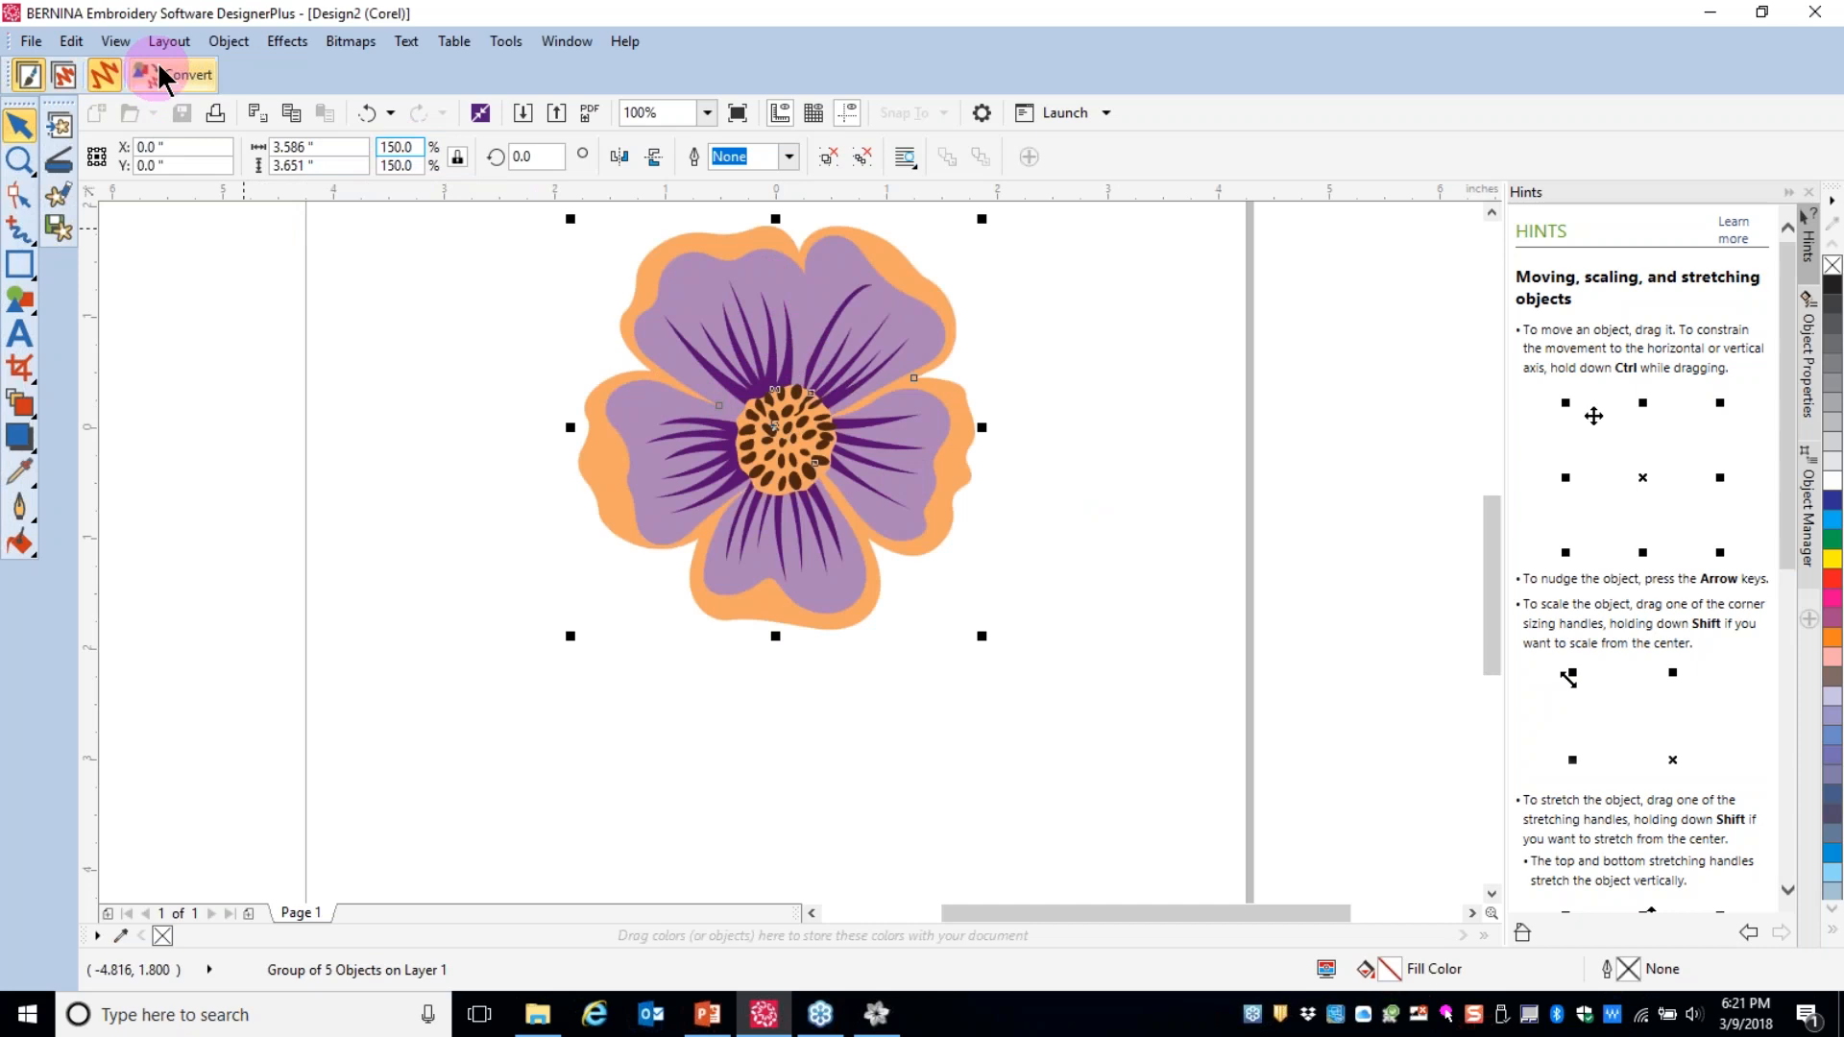
{"action": "left_click", "coordinate": [187, 77]}
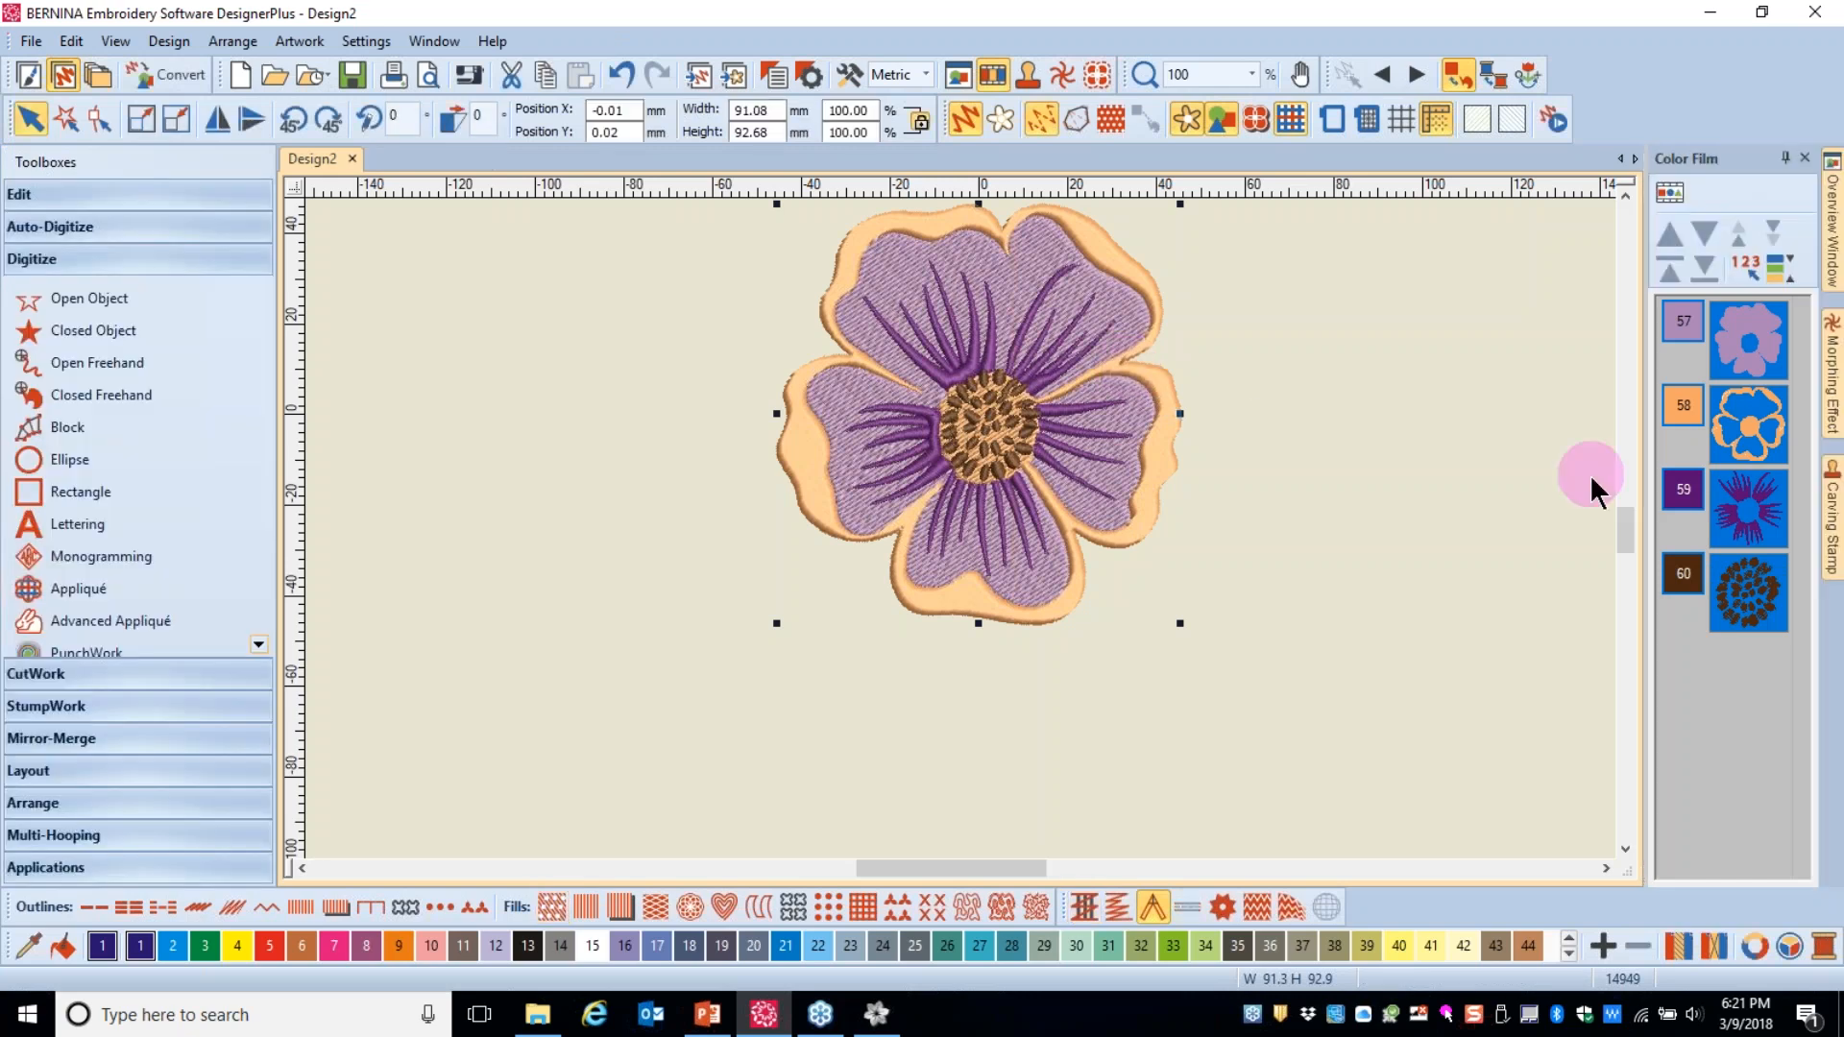
{"action": "left_click", "coordinate": [1461, 380]}
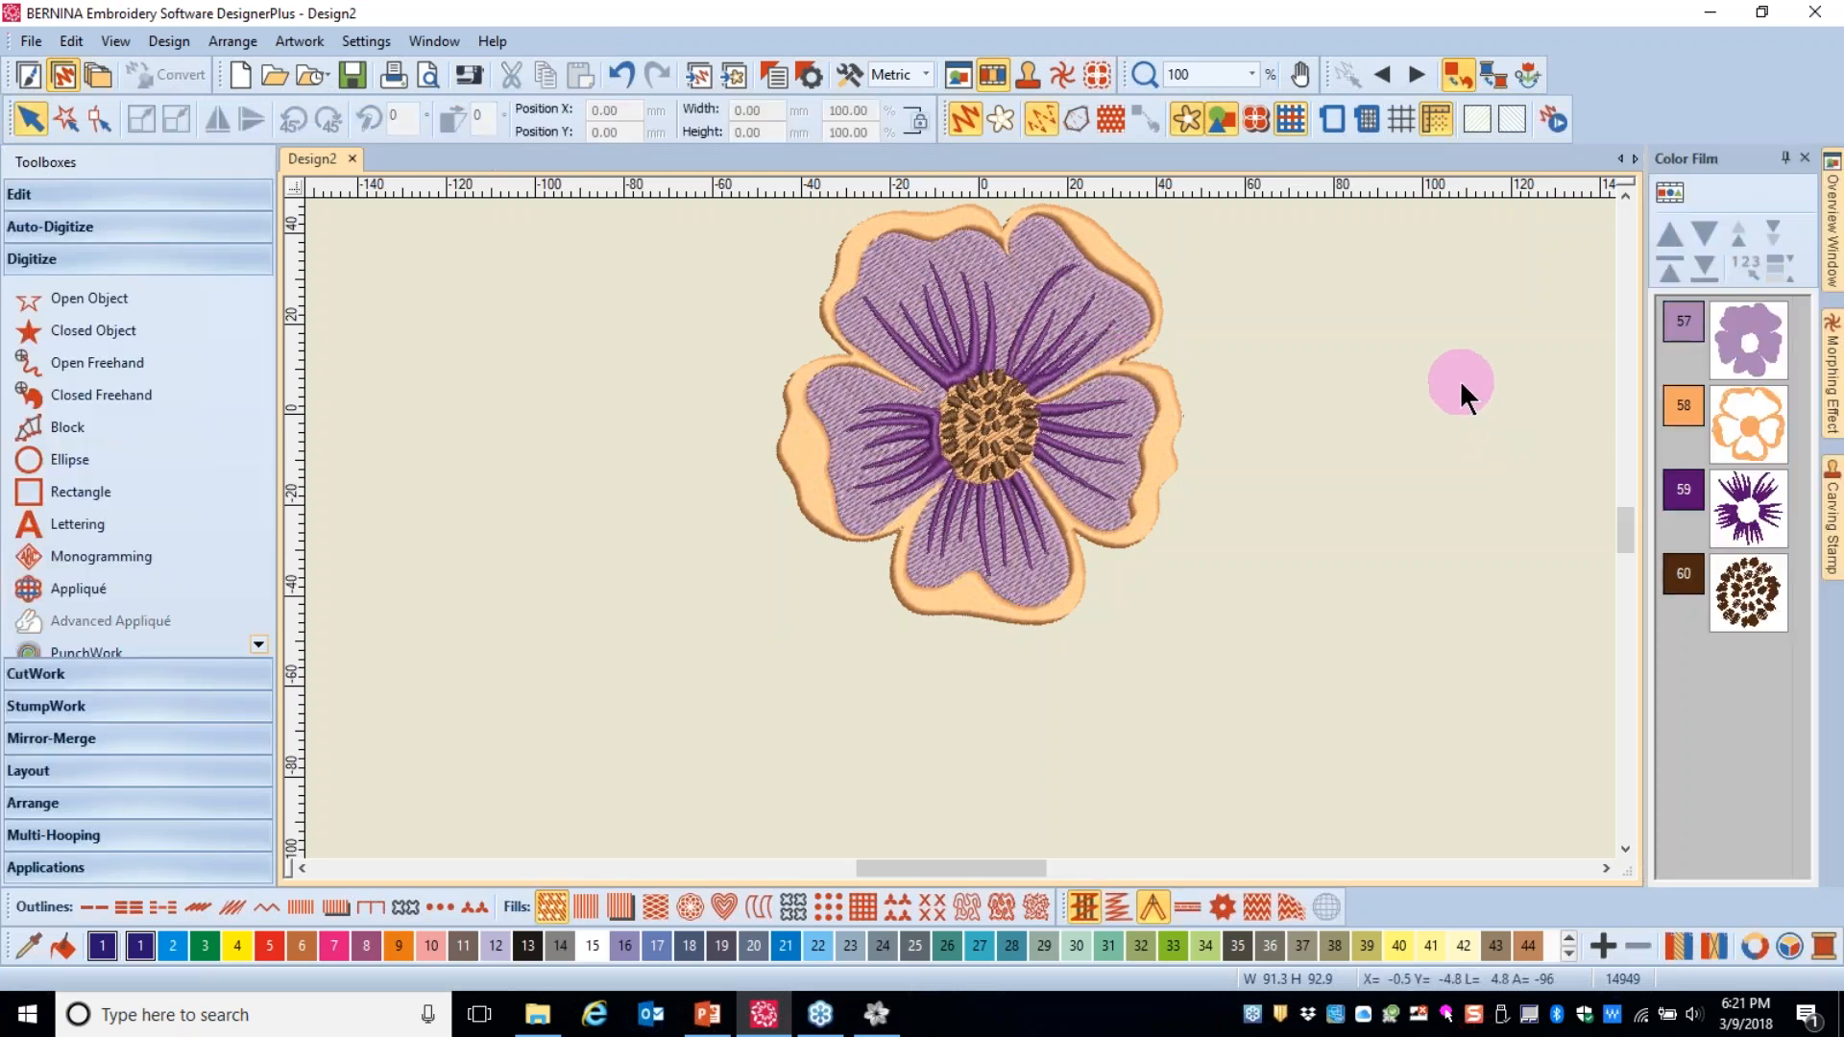
- Give the light purple petals a cross-hatched lattice fill and the orange petal border a step fill in color 57
{"action": "left_click", "coordinate": [1741, 342]}
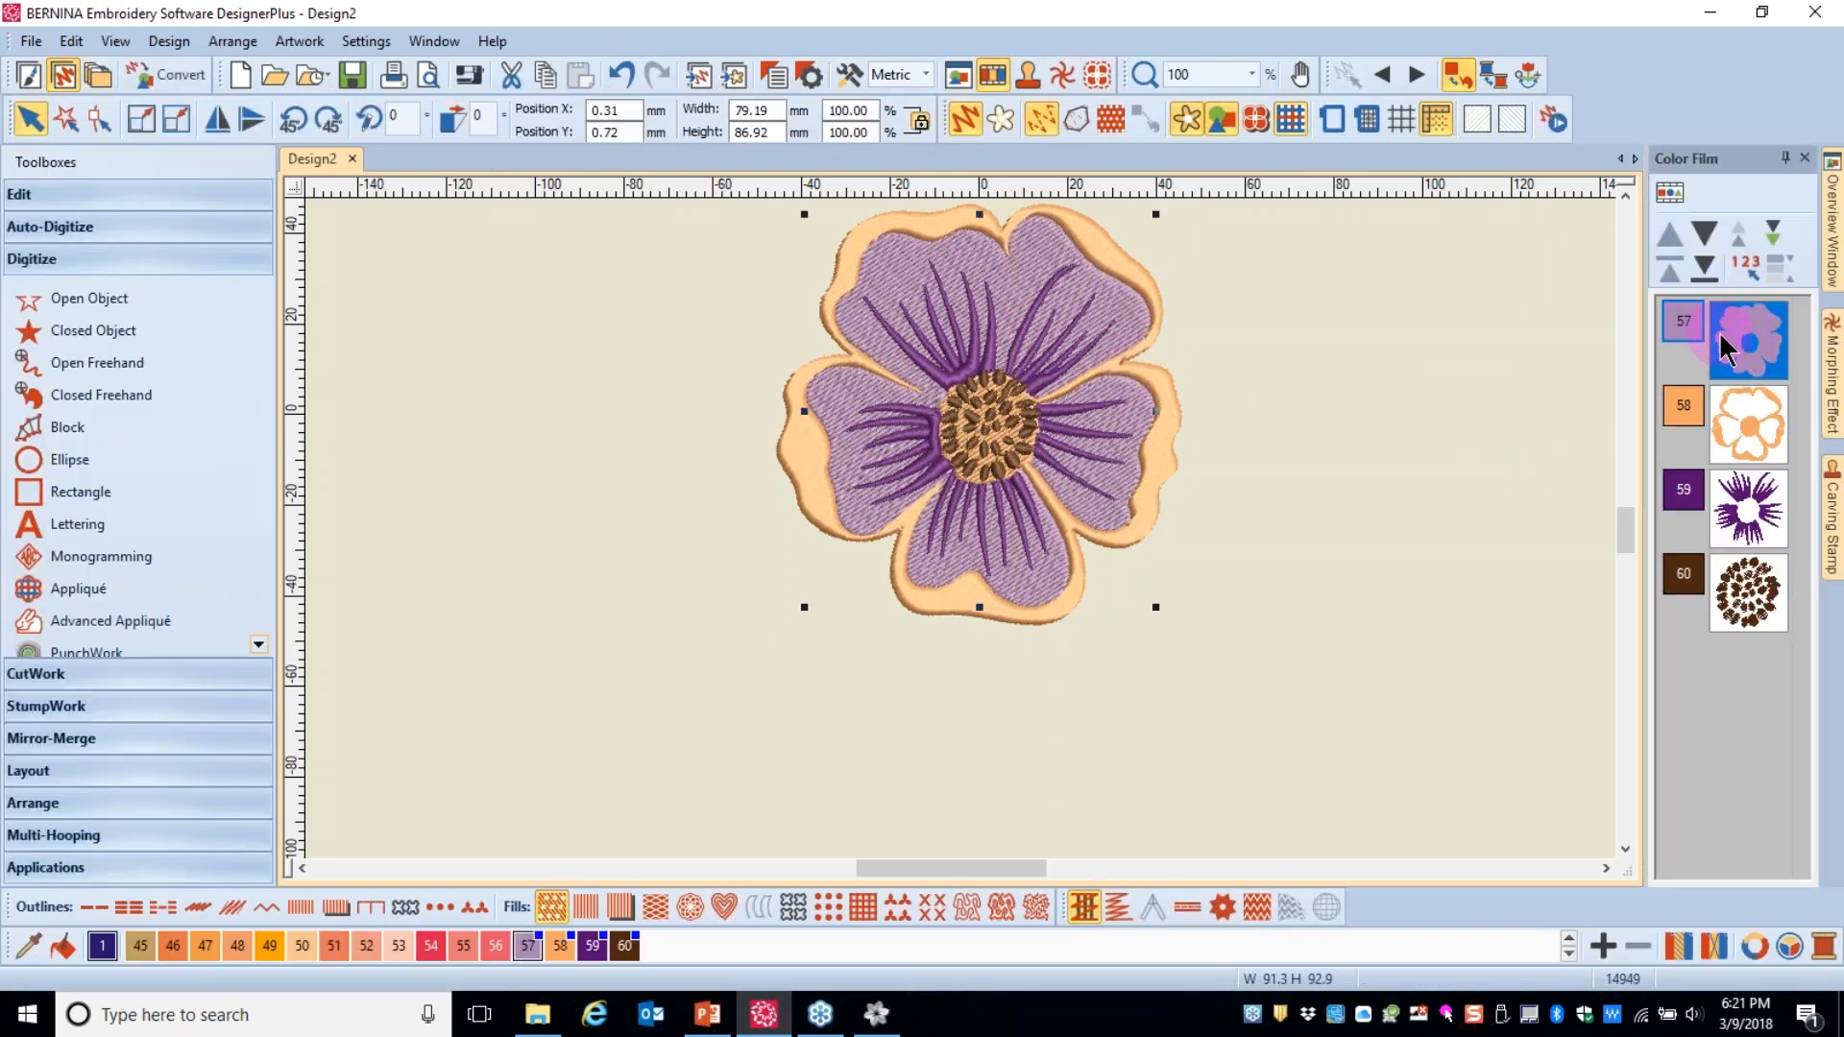
{"action": "left_click", "coordinate": [864, 902]}
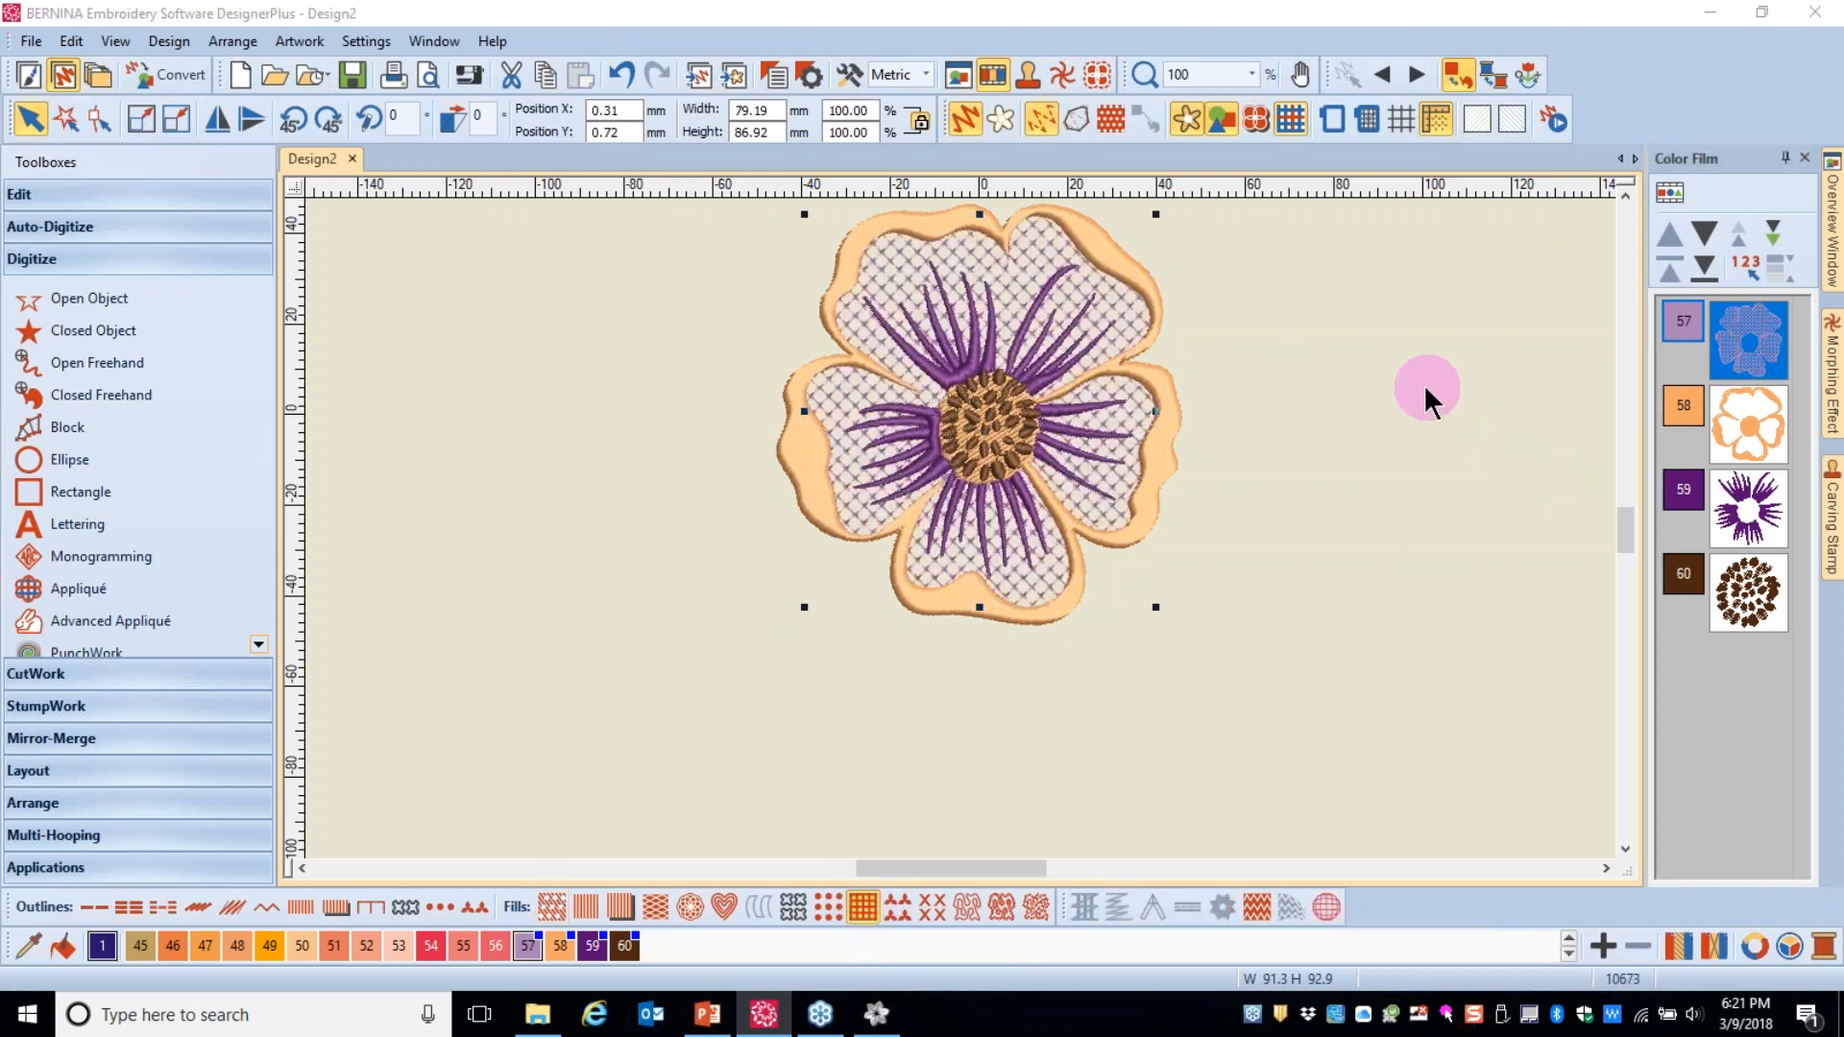
{"action": "left_click", "coordinate": [1126, 272]}
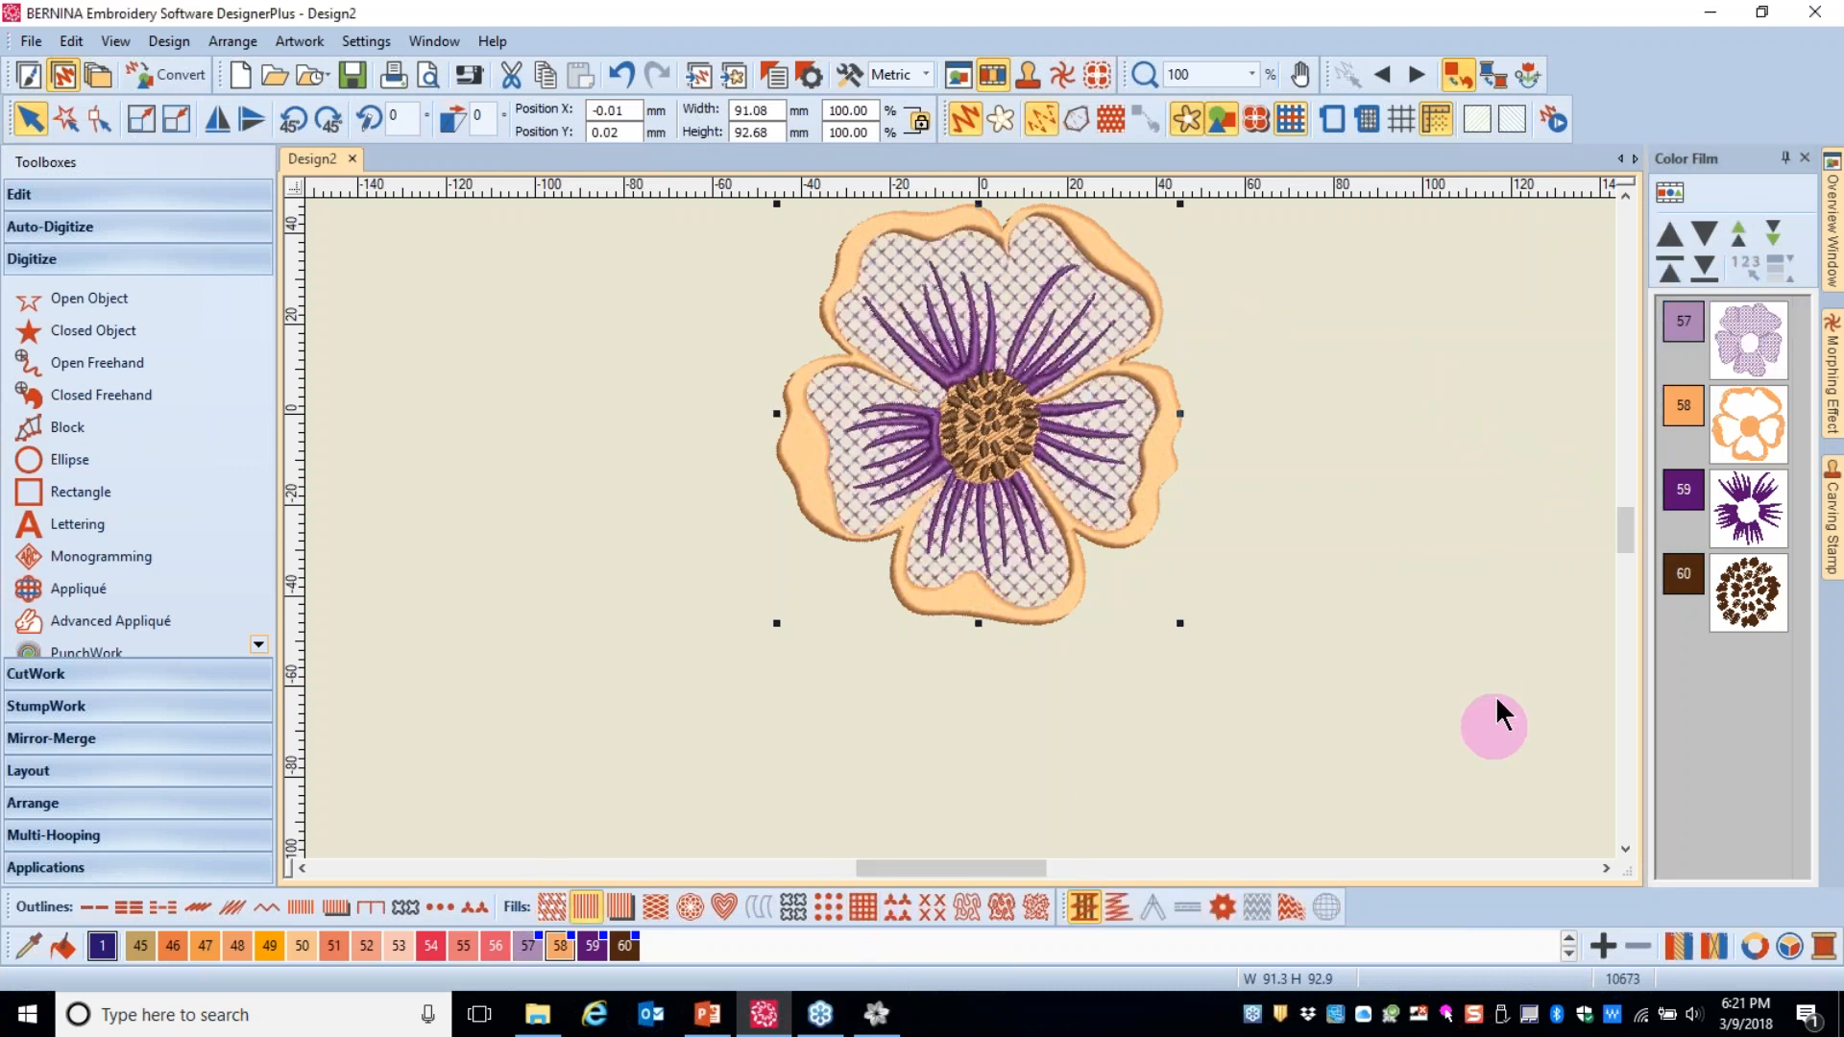
{"action": "left_click", "coordinate": [551, 906]}
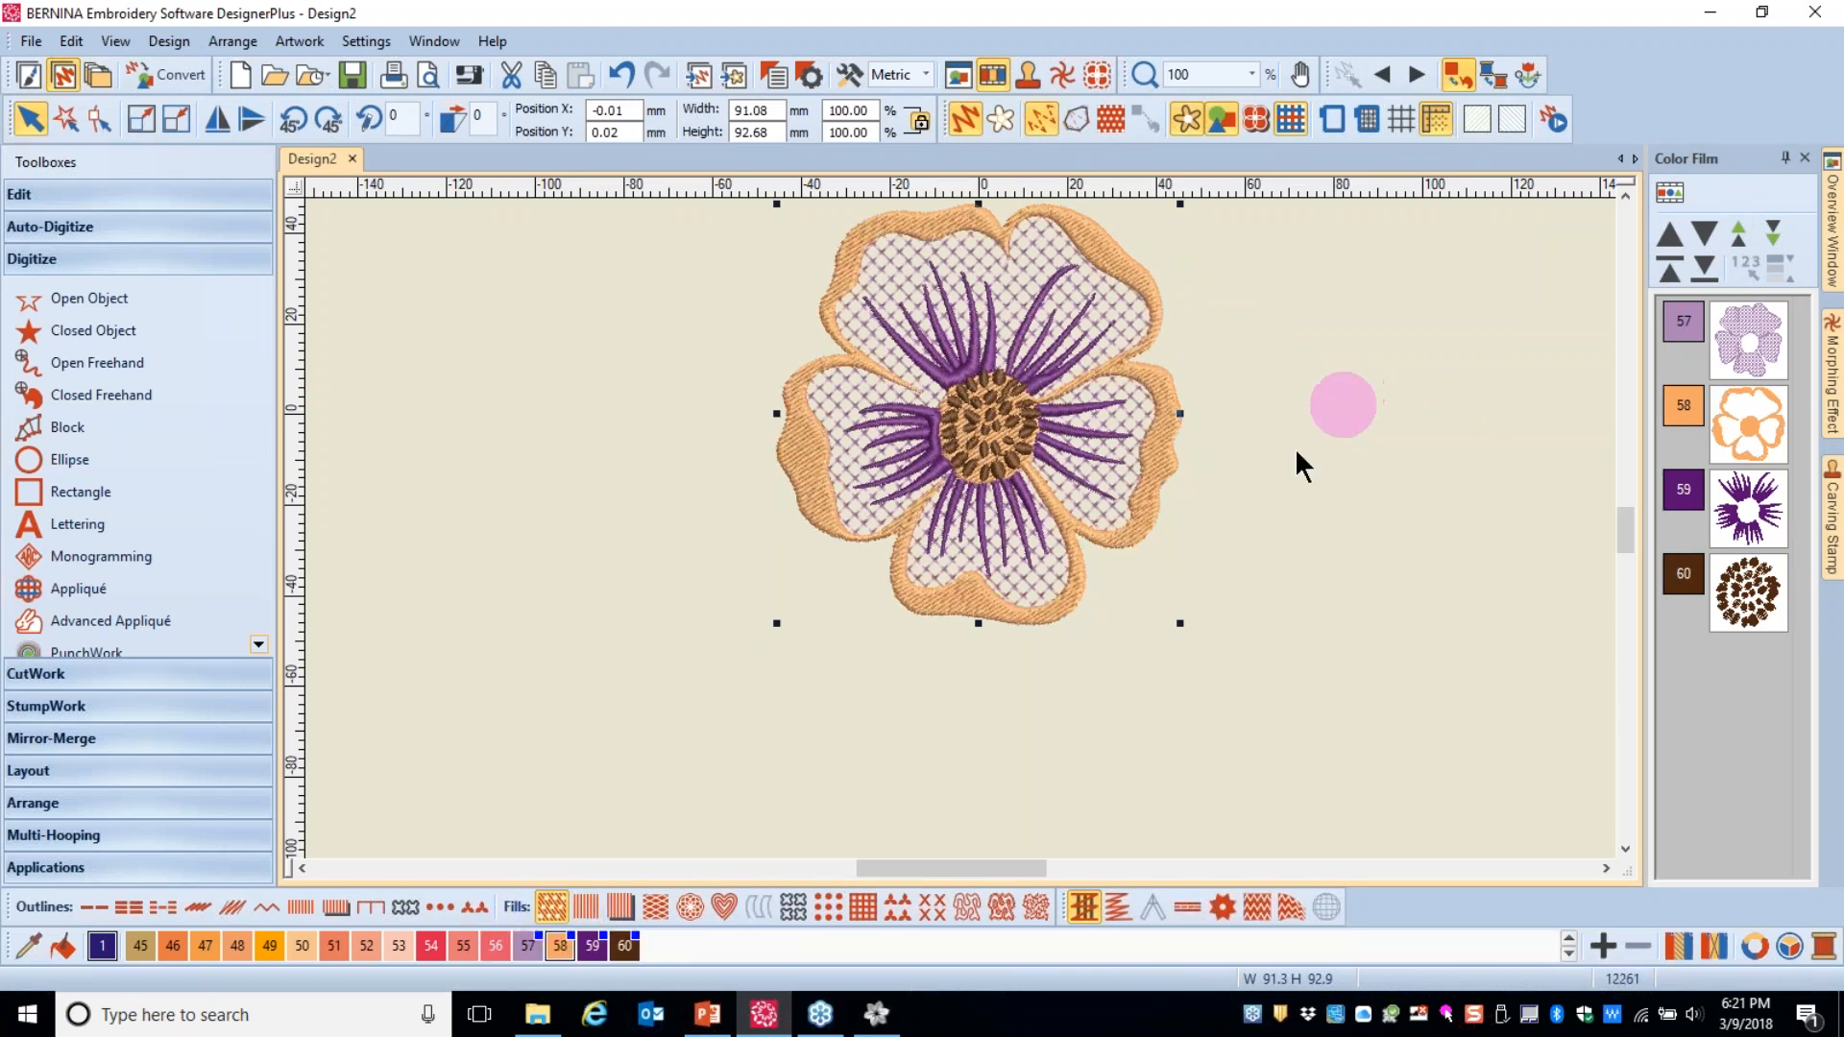
{"action": "left_click", "coordinate": [529, 945]}
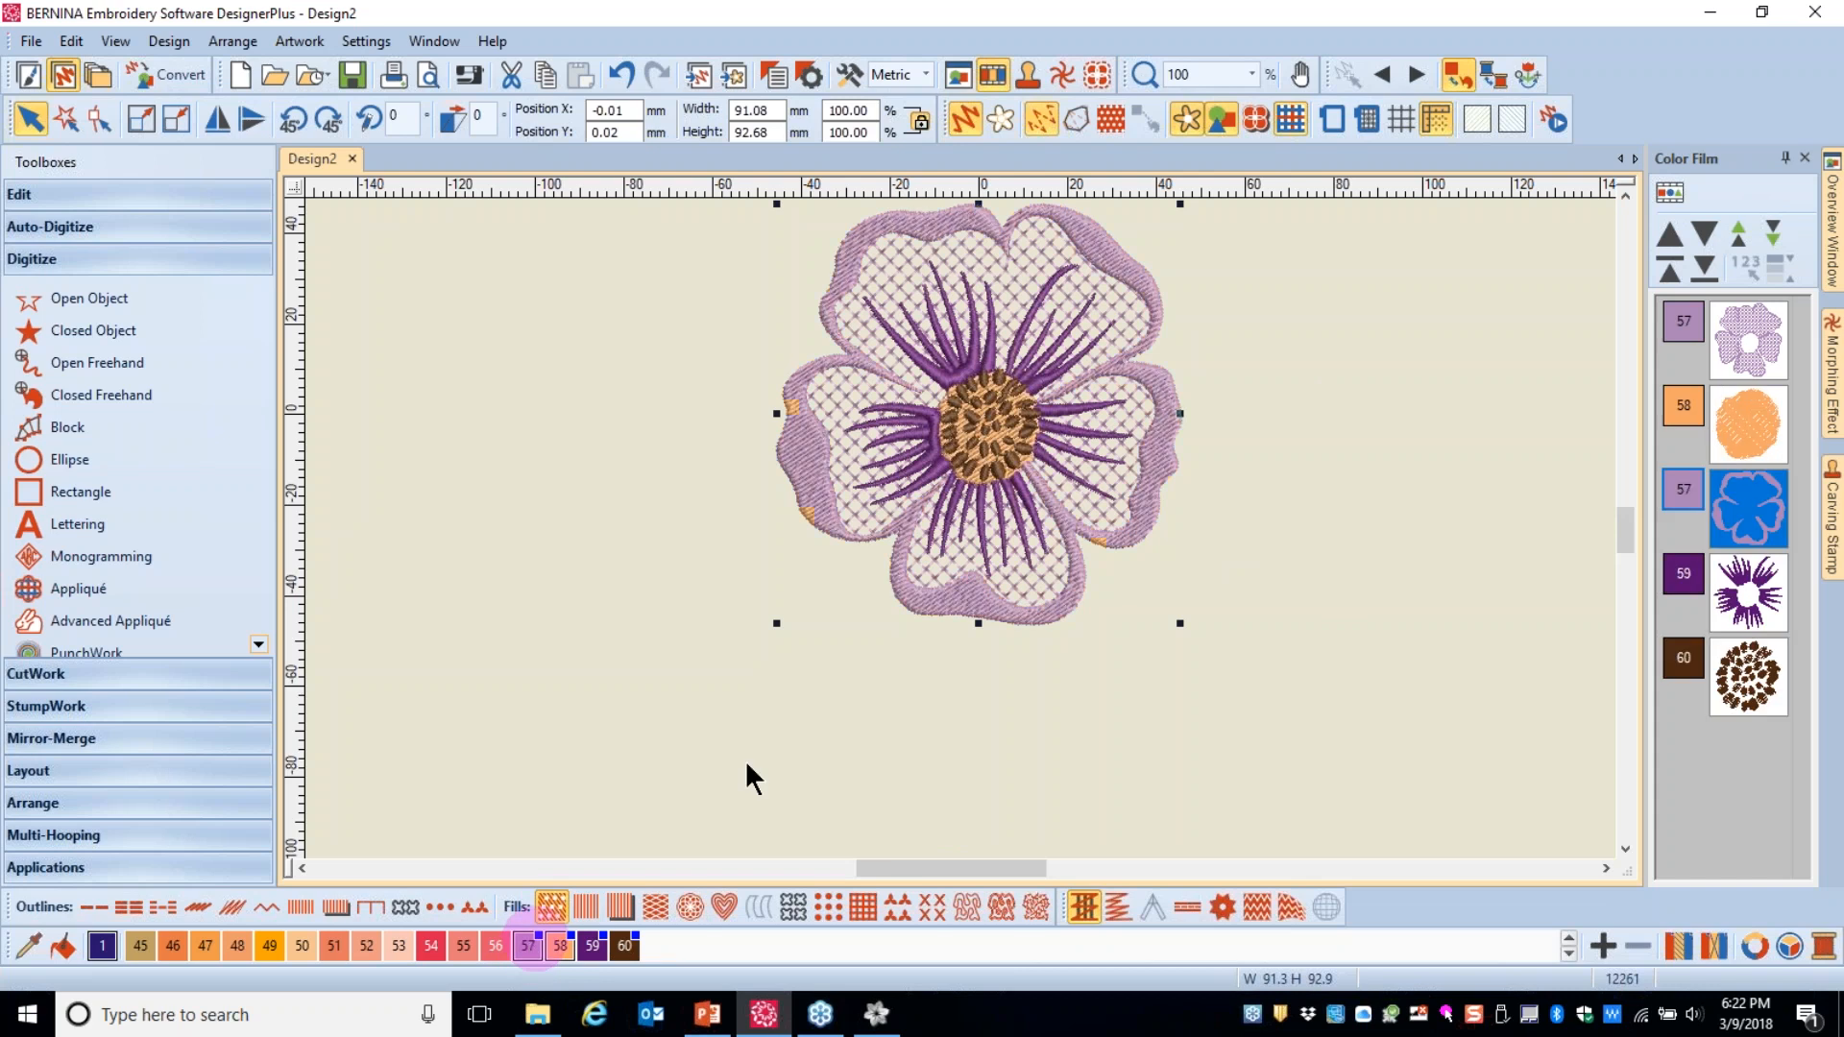
- Delete the brown seeds and give the orange flower center a fill of raised round dots
{"action": "left_click", "coordinate": [1765, 693]}
{"action": "key", "text": "Delete"}
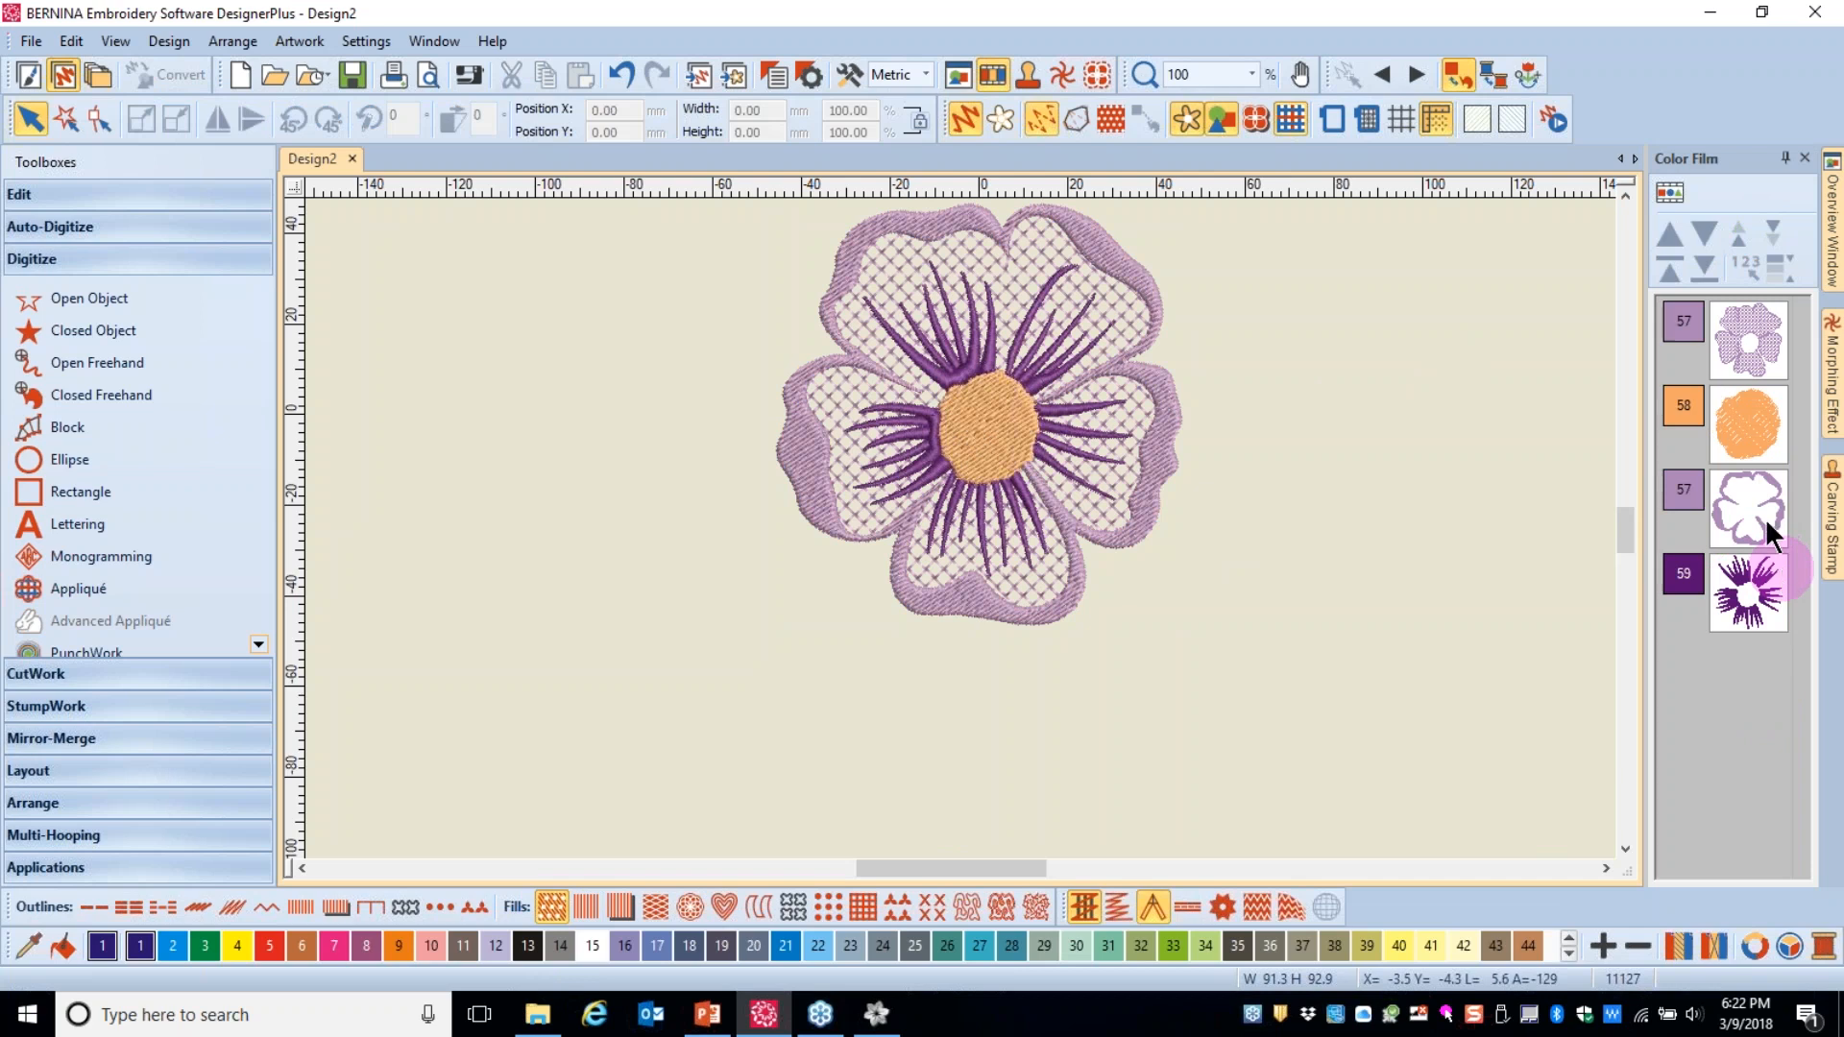
{"action": "left_click", "coordinate": [995, 428]}
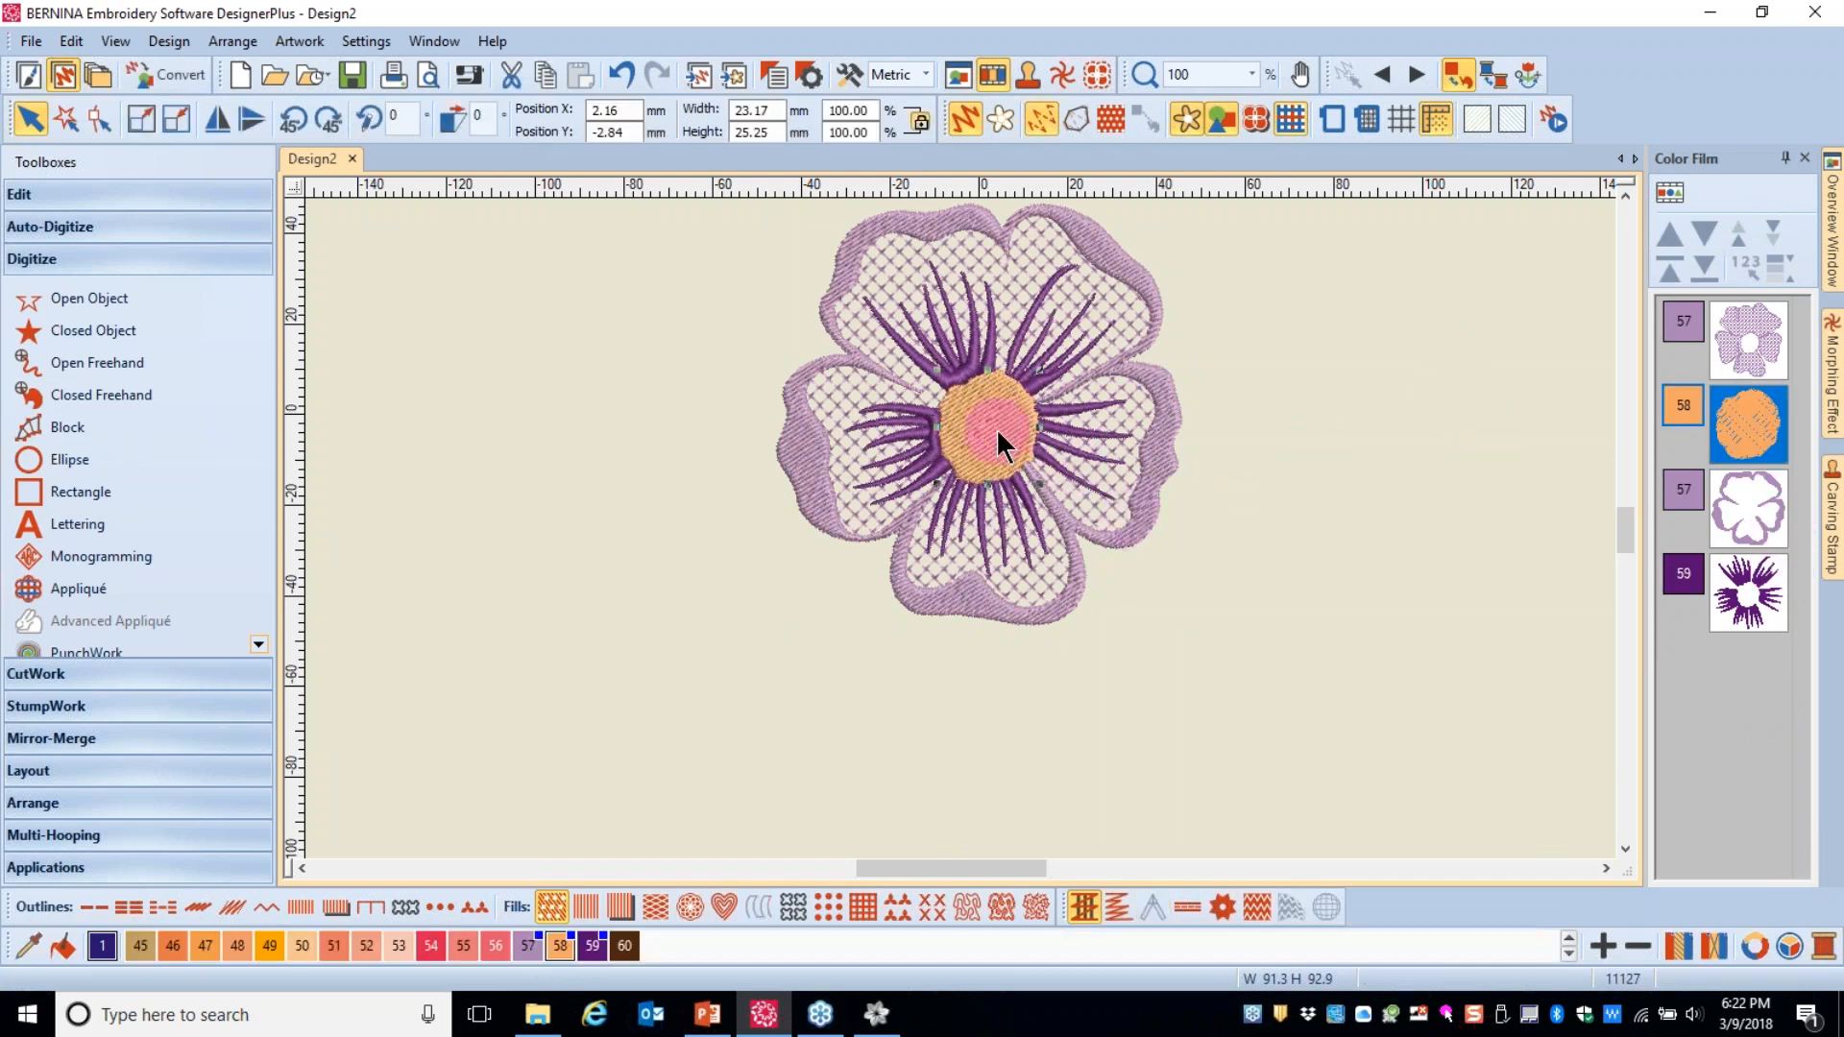
{"action": "left_click", "coordinate": [828, 908]}
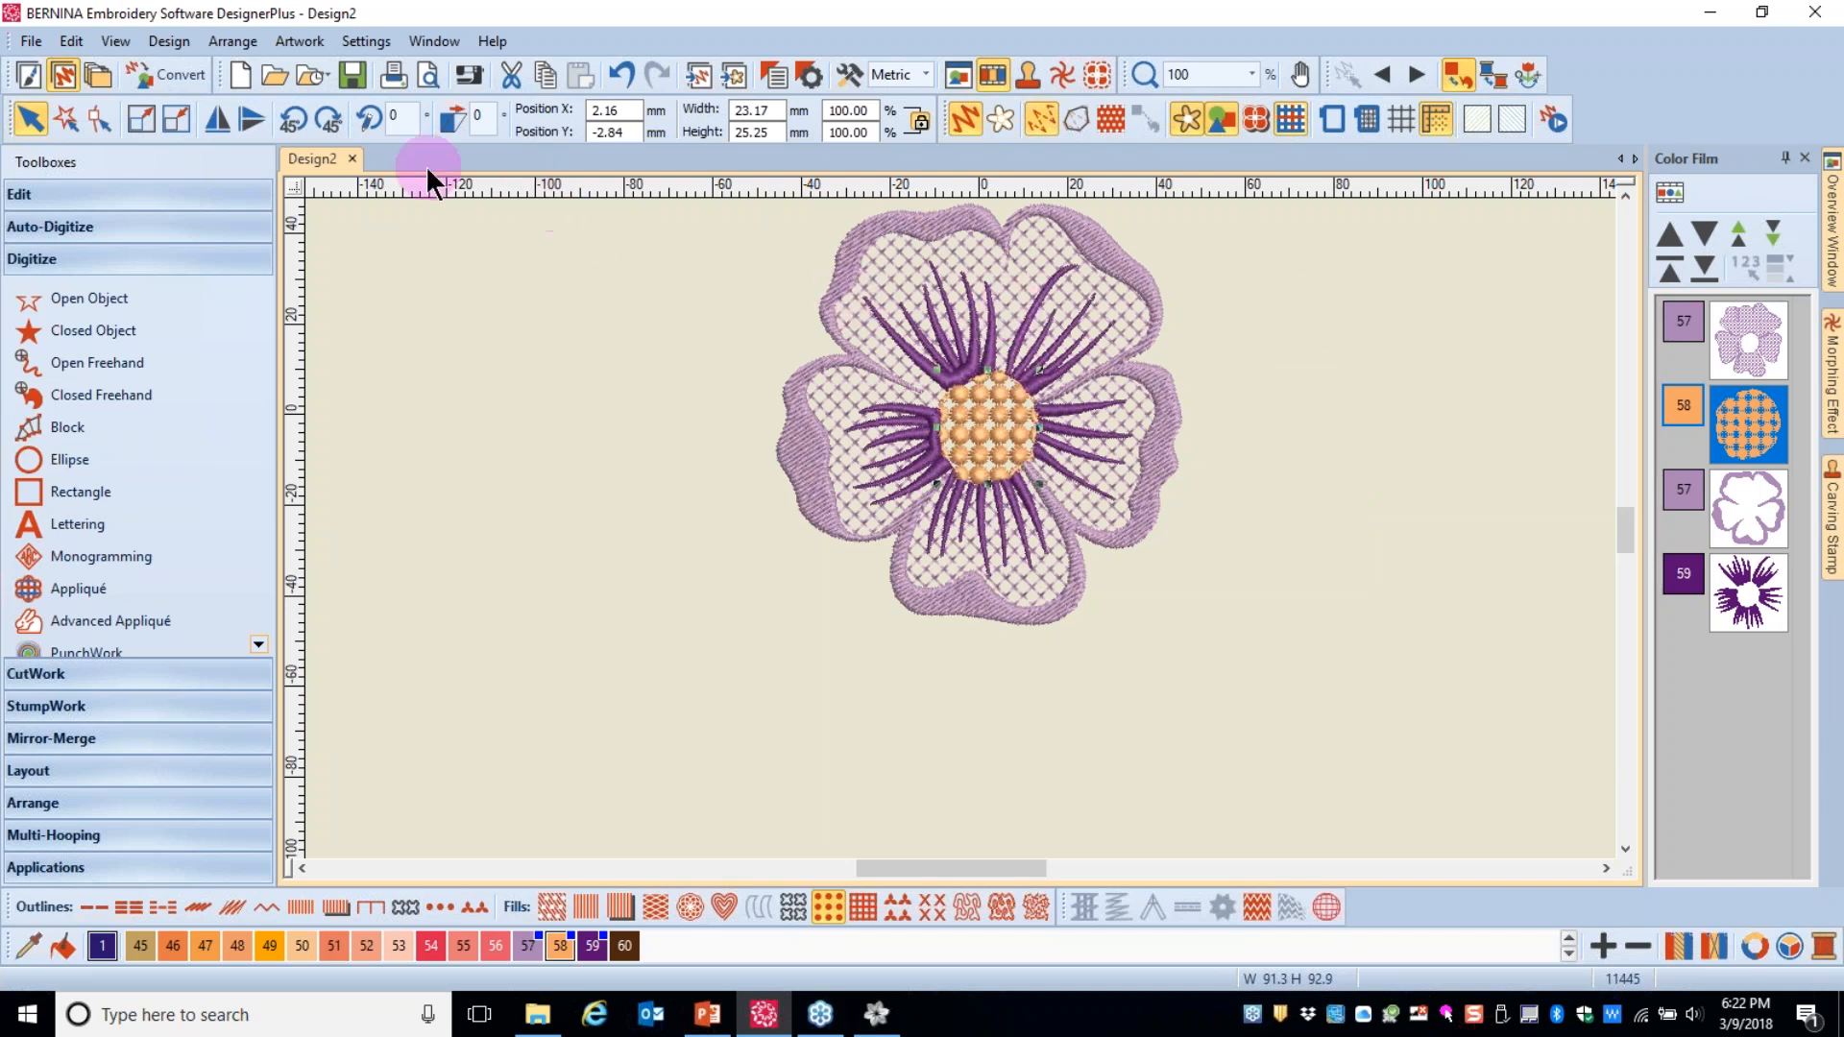
- Close the flower design without saving it and start a new blank design
{"action": "left_click", "coordinate": [353, 158]}
{"action": "left_click", "coordinate": [909, 555]}
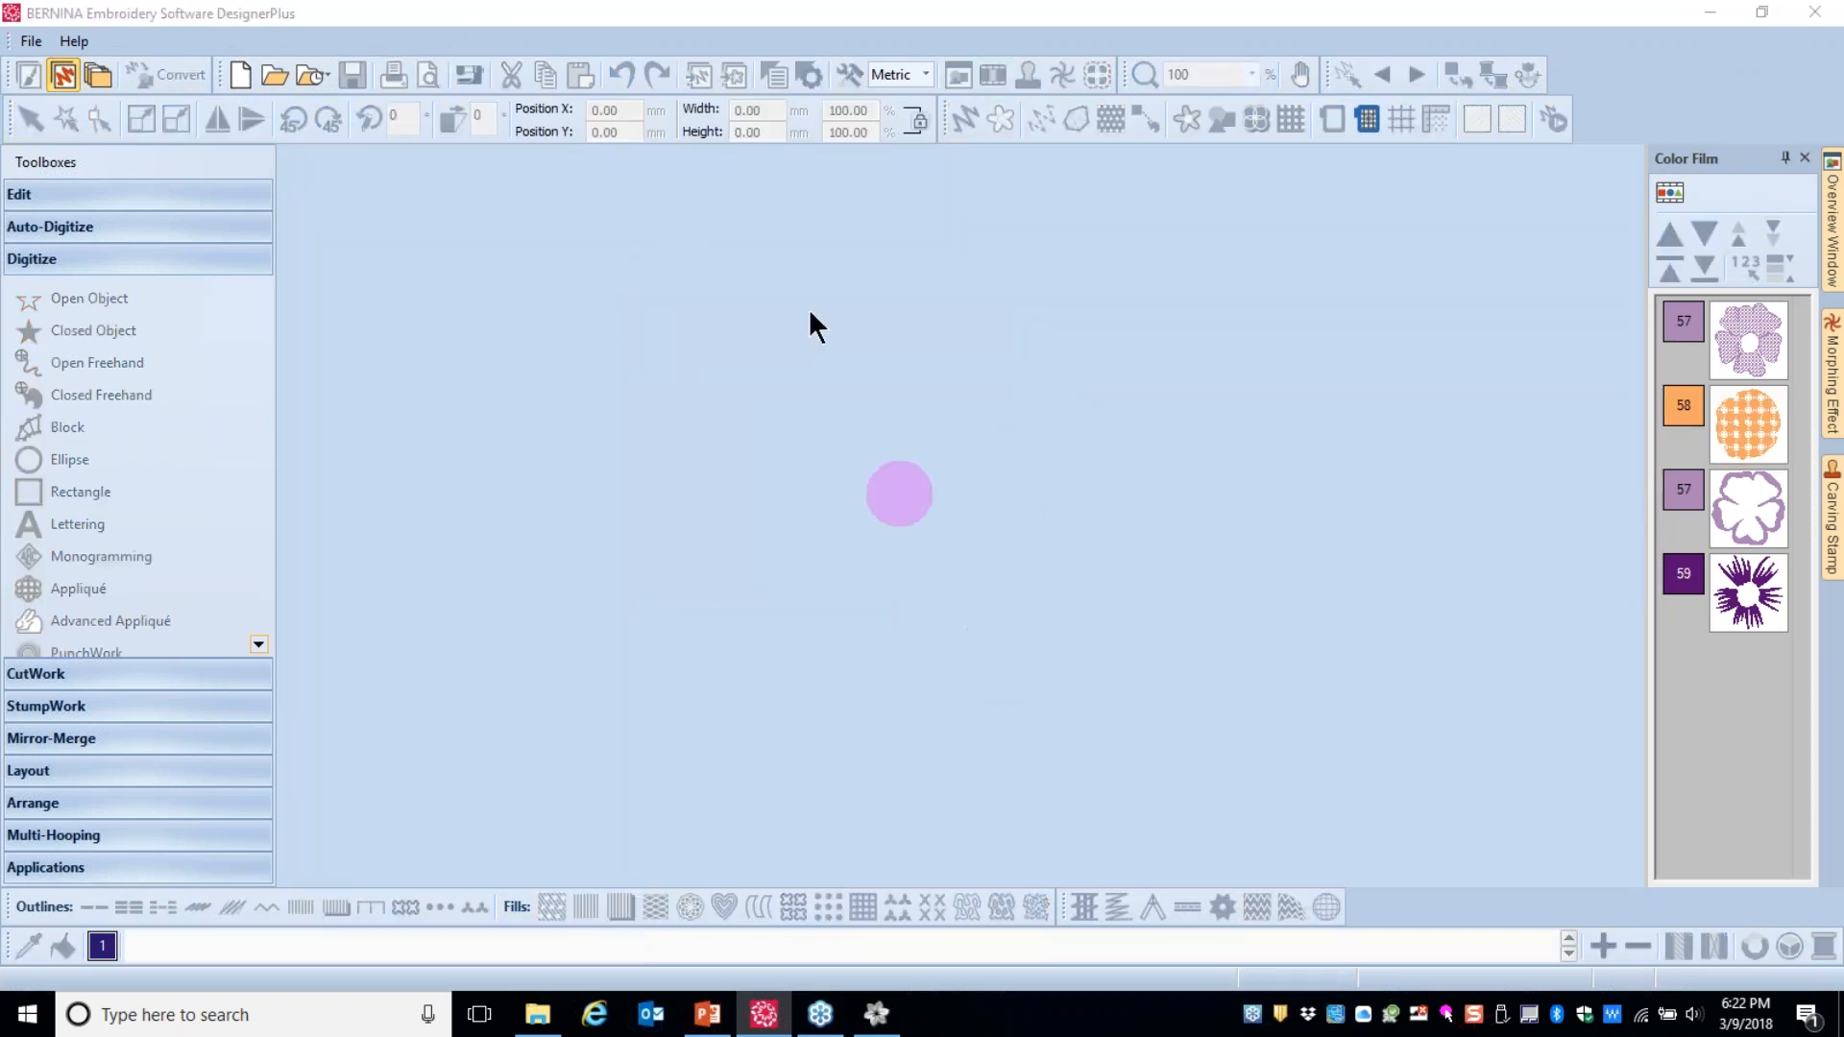
{"action": "left_click", "coordinate": [239, 75]}
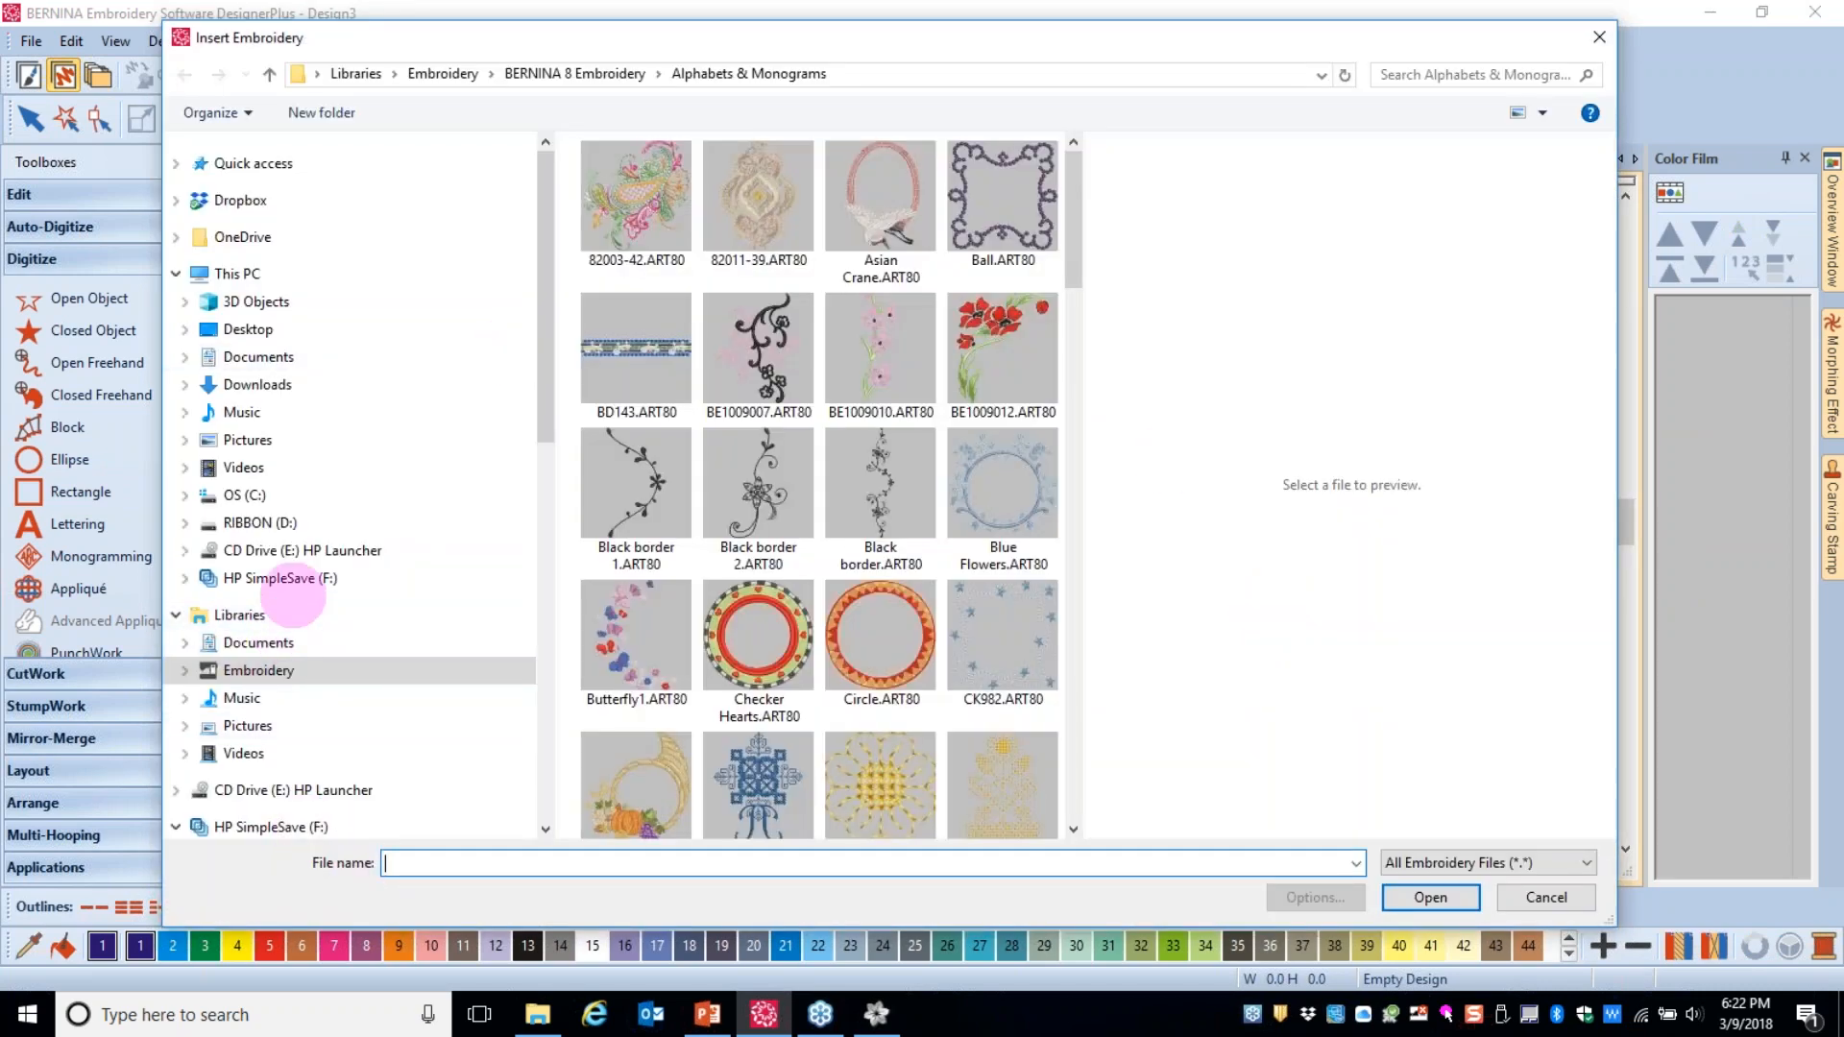
- Insert the embroidery file 82021-33.ART80 from the desktop folder Webinar > Webinar Files
{"action": "left_click", "coordinate": [234, 336]}
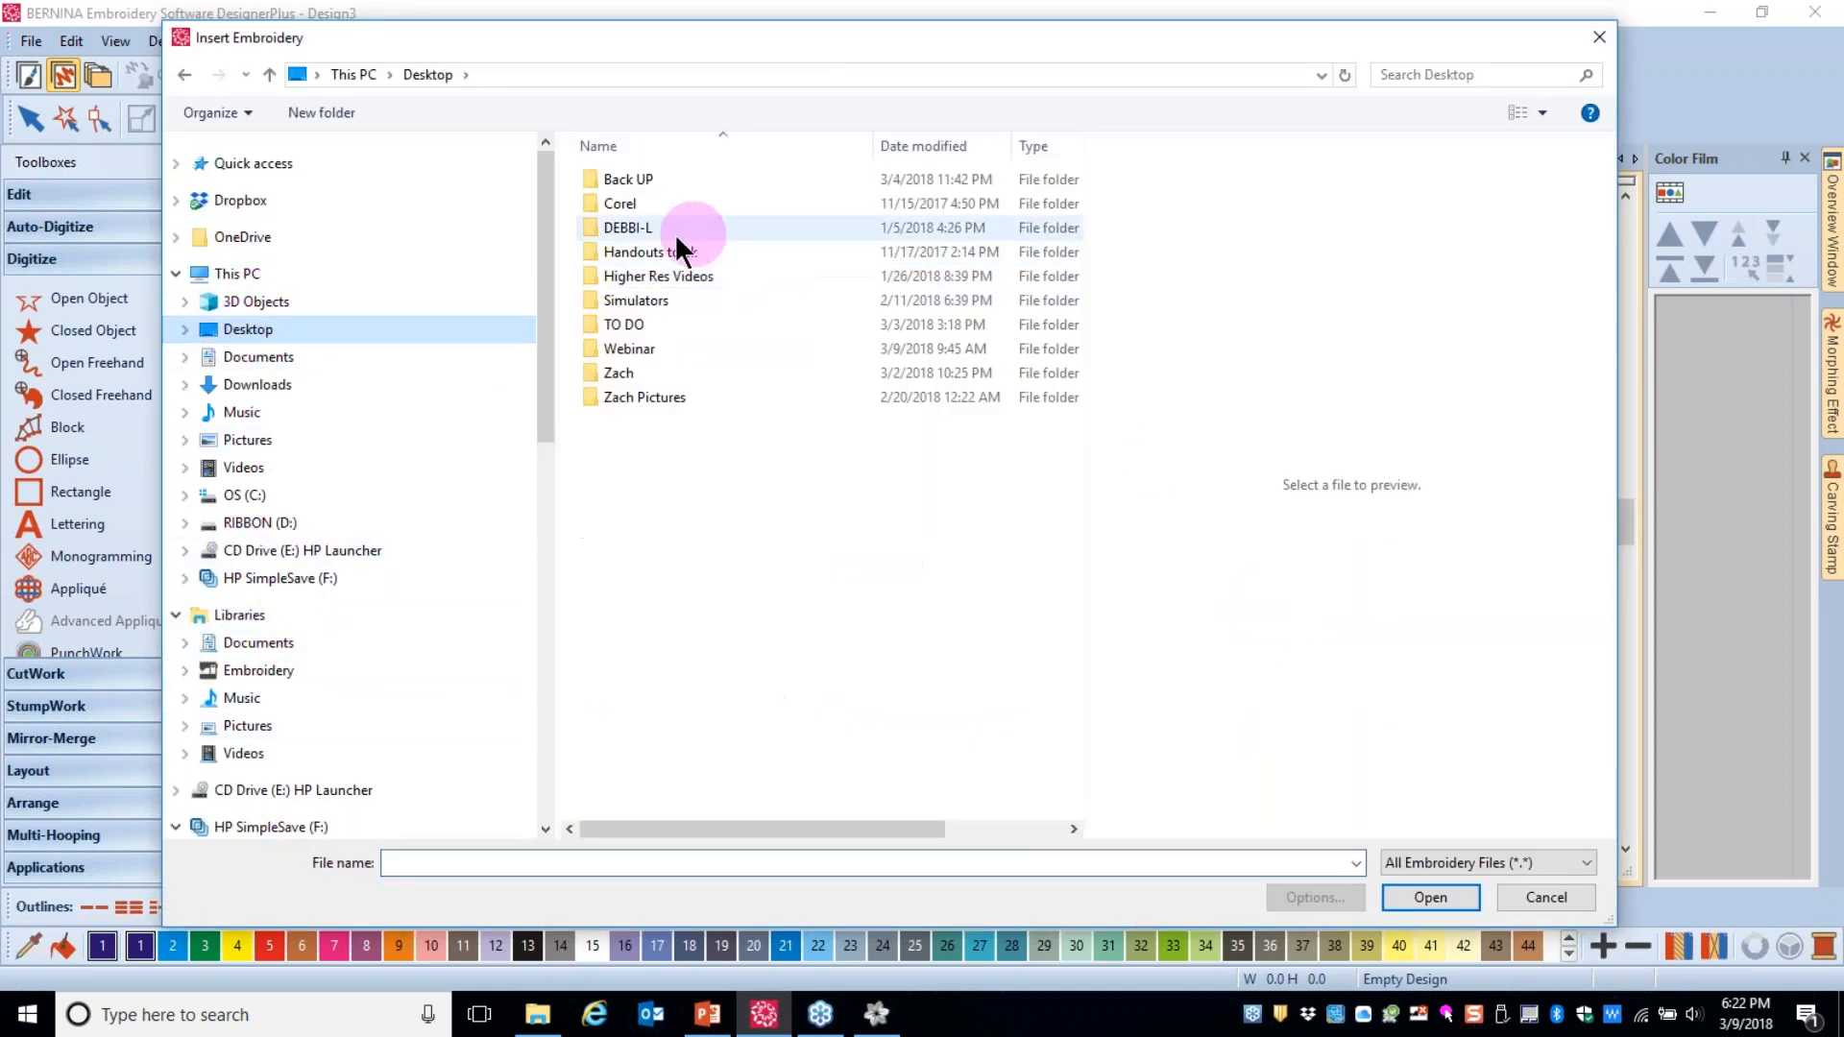
{"action": "double_click", "coordinate": [620, 348]}
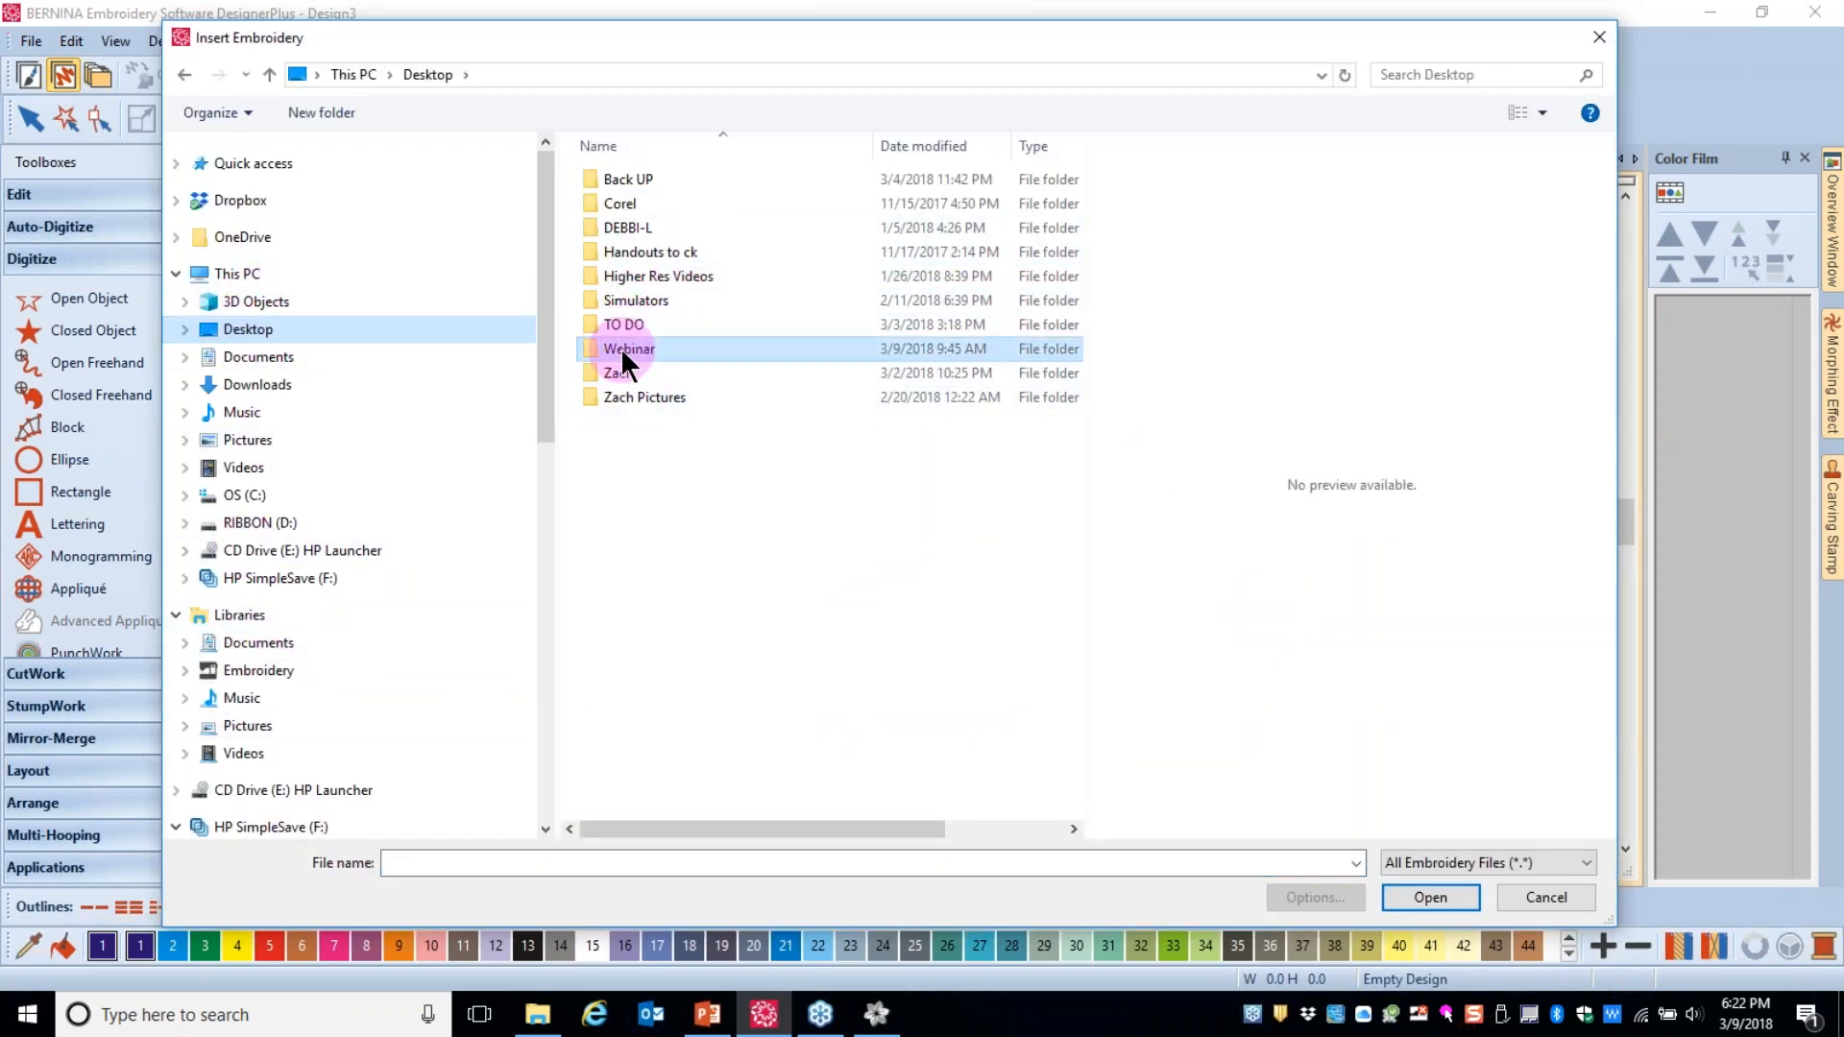
{"action": "double_click", "coordinate": [650, 205]}
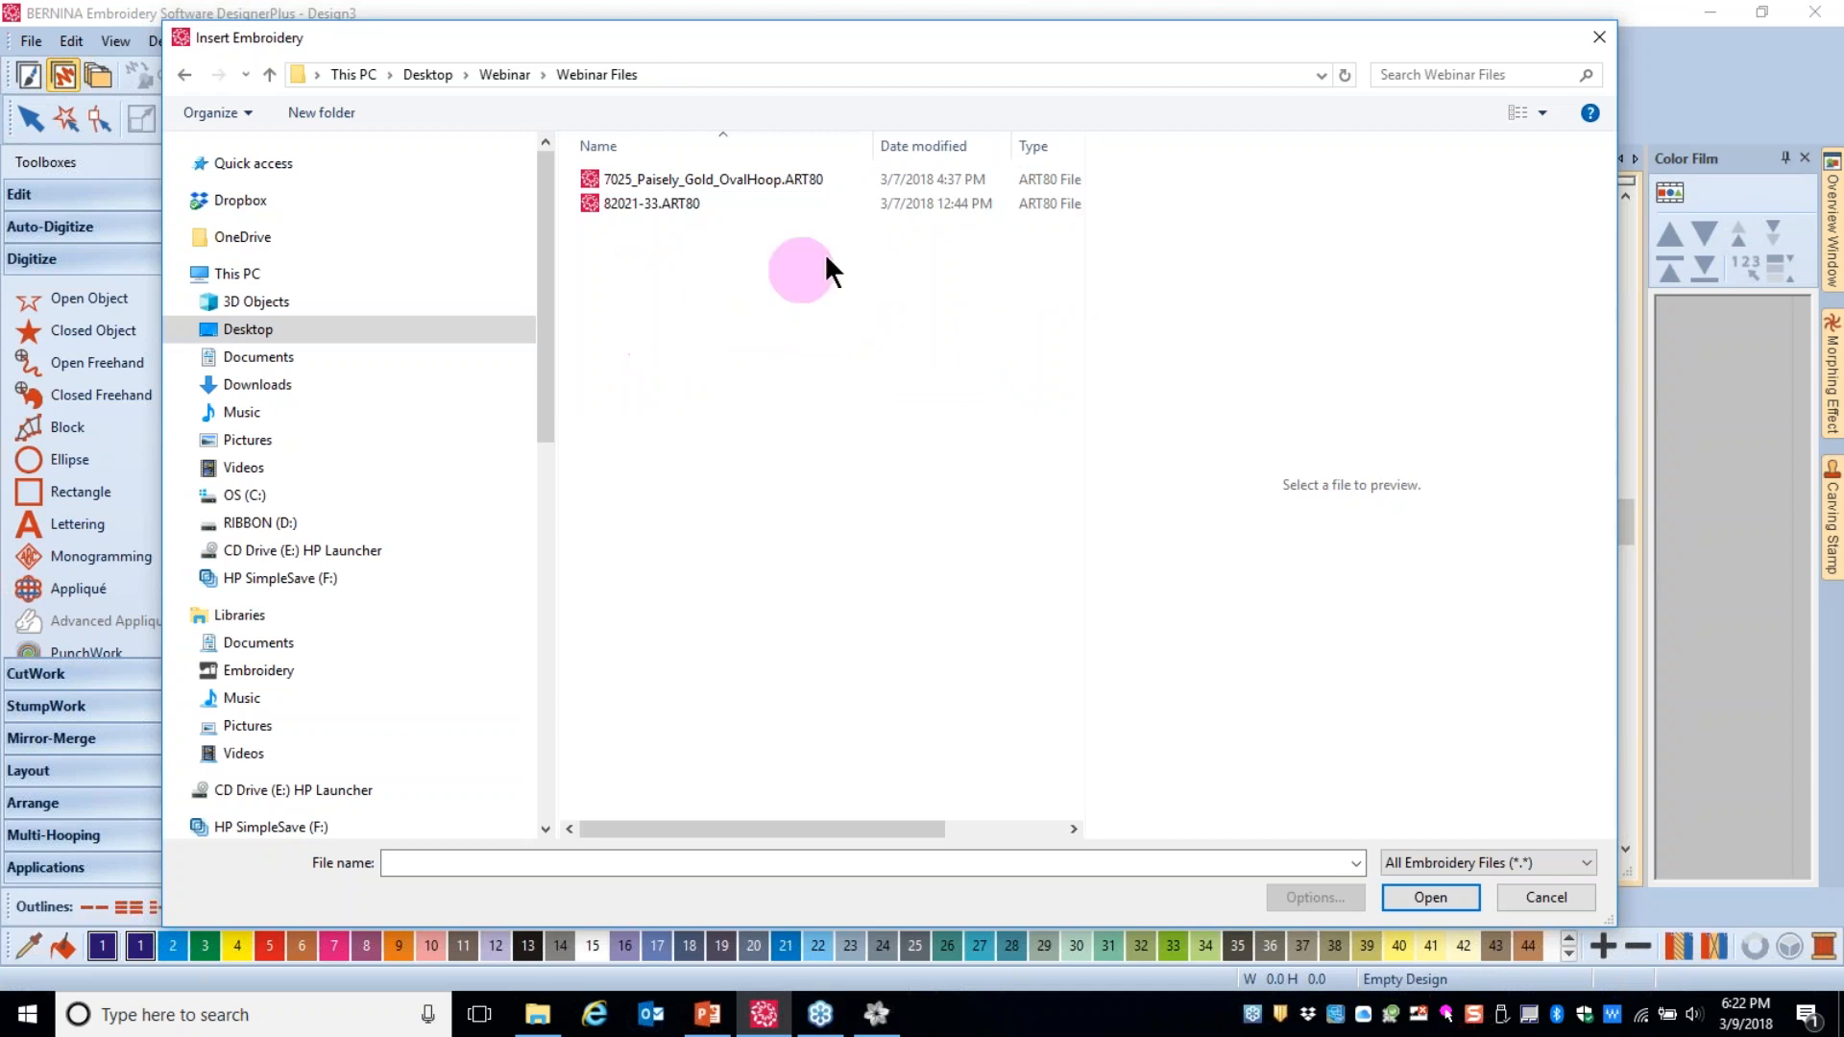
{"action": "left_click", "coordinate": [665, 205]}
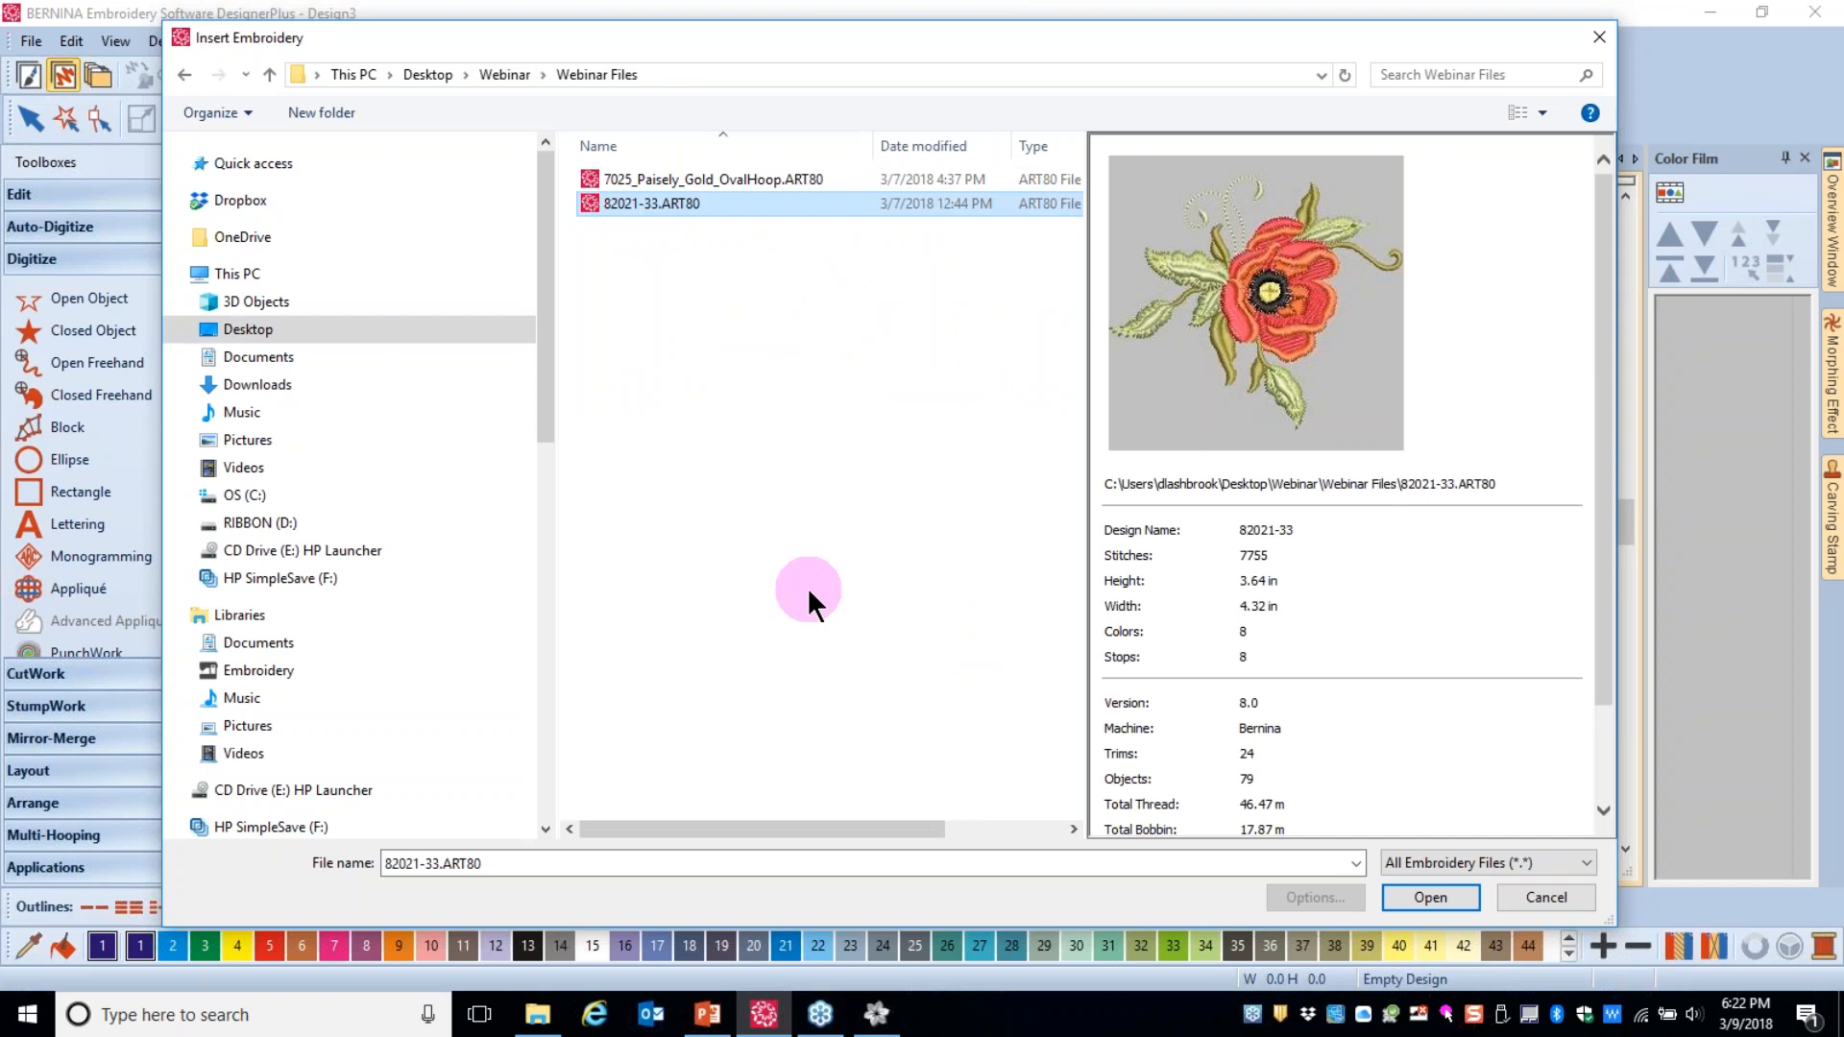
{"action": "left_click", "coordinate": [1402, 887]}
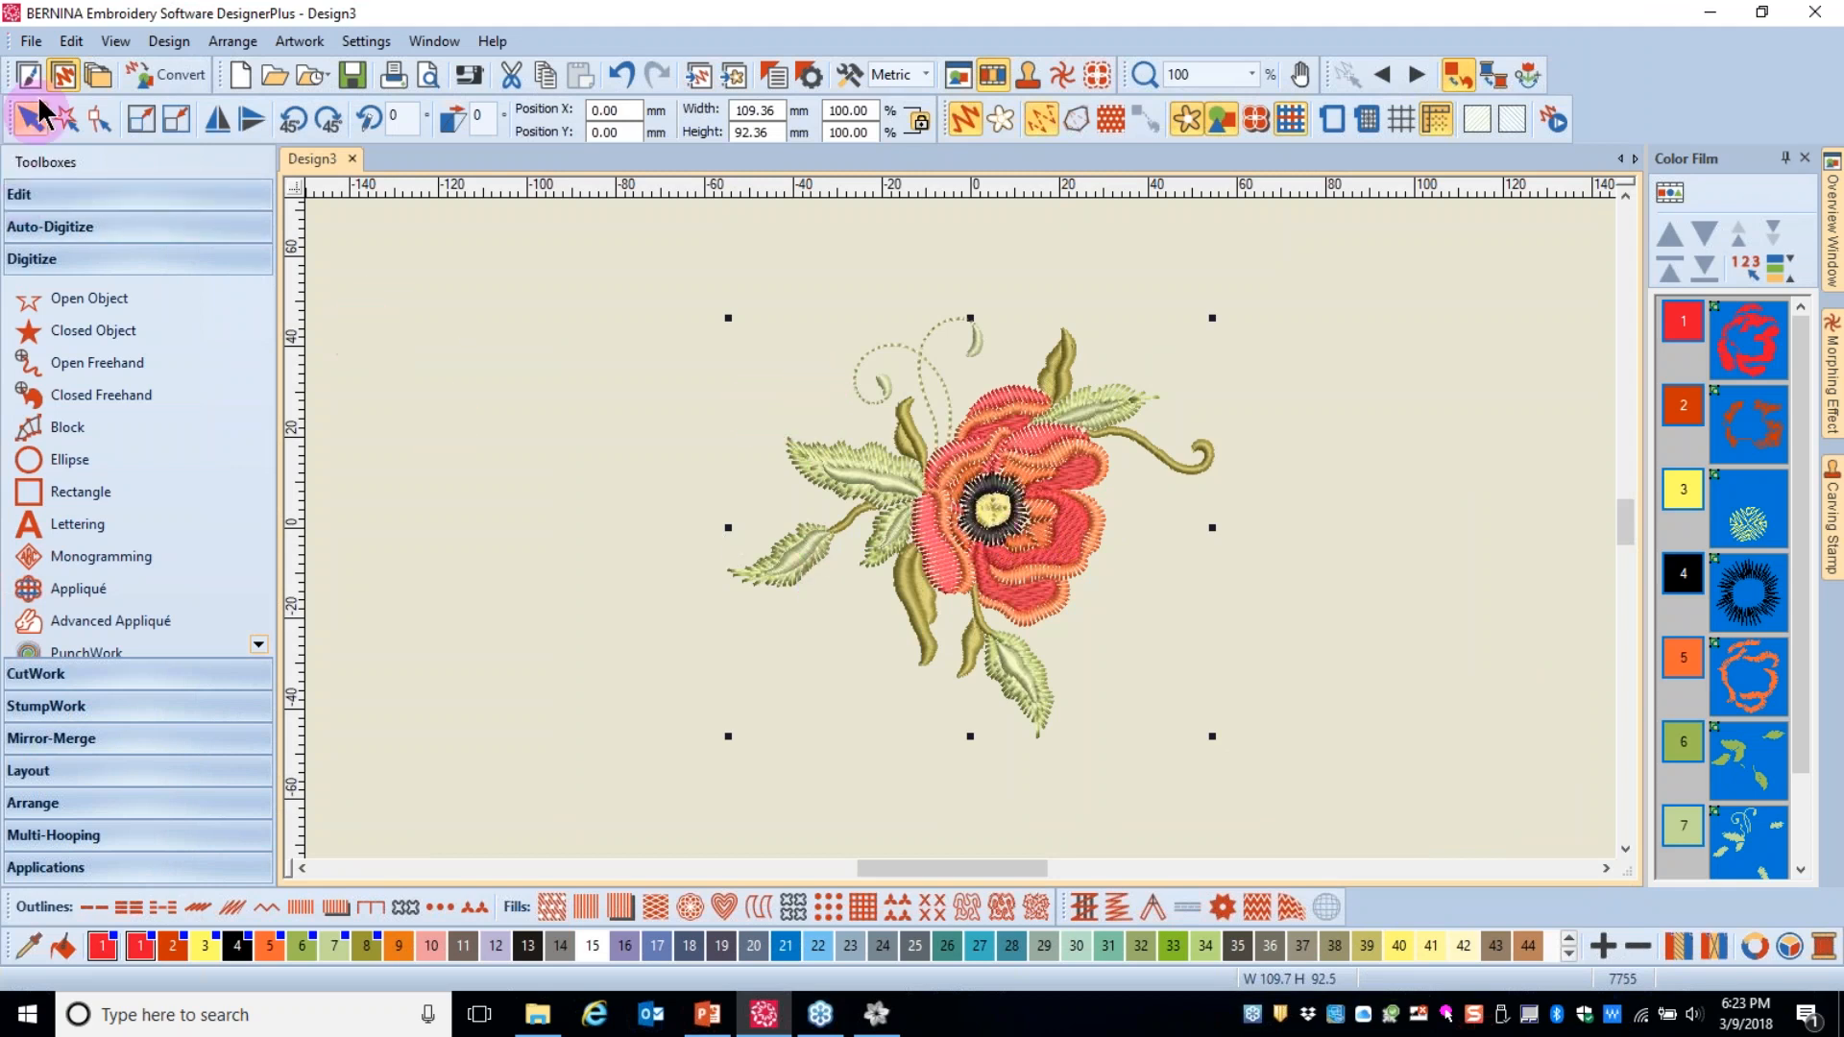
- Export the floral design as the machine file Floral.EXP in the Webinar > designs folder, replacing the existing file
{"action": "left_click", "coordinate": [32, 41]}
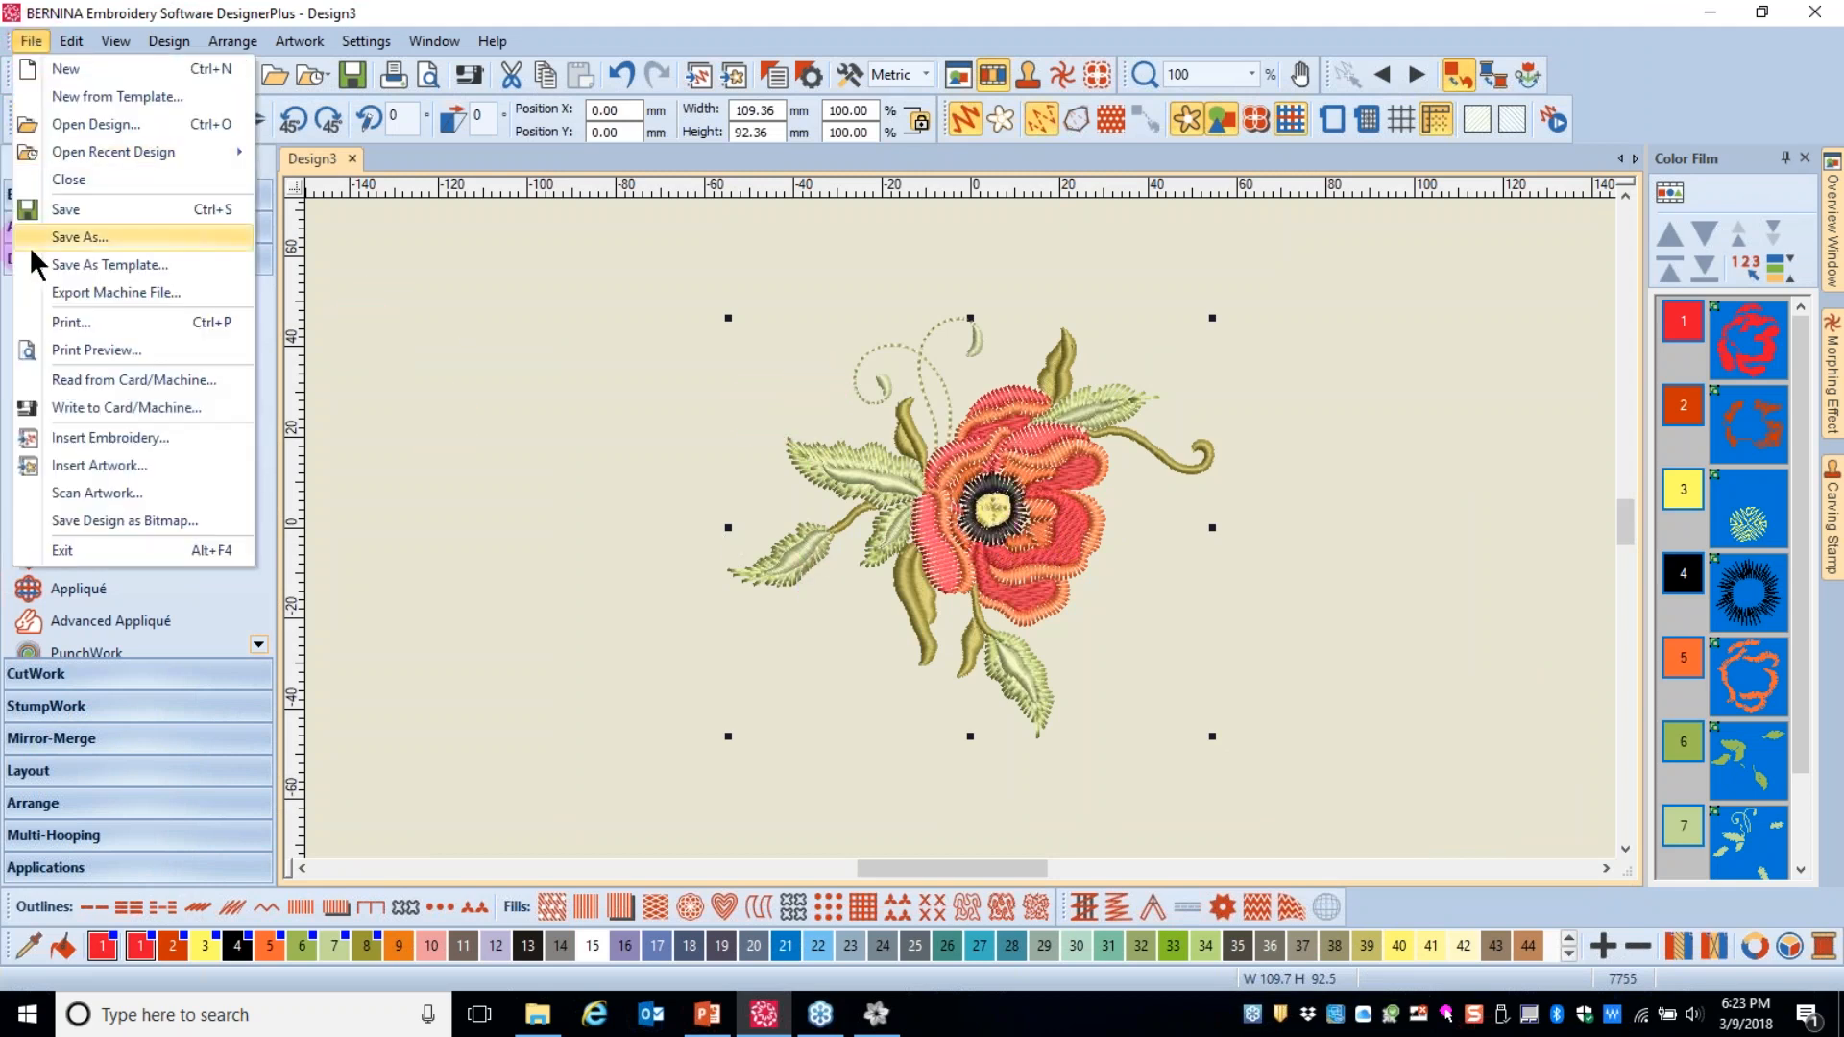
{"action": "left_click", "coordinate": [45, 293]}
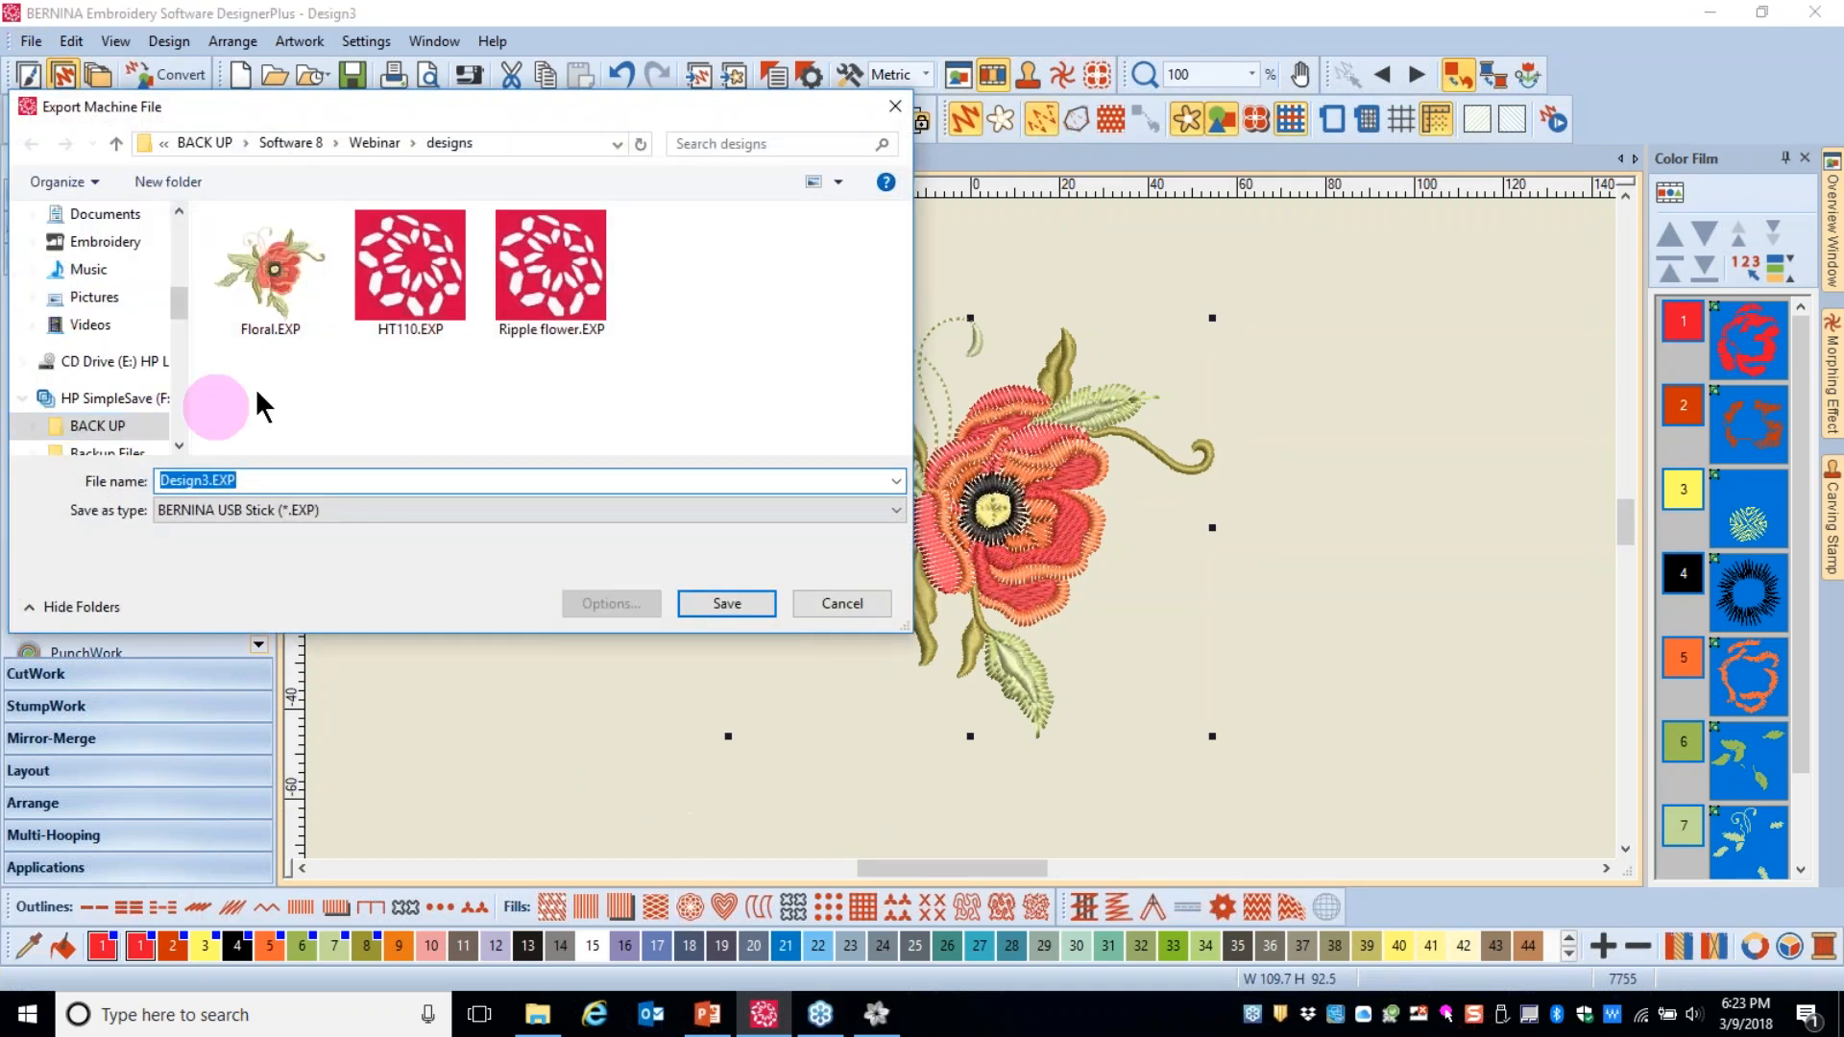
{"action": "left_click", "coordinate": [271, 289]}
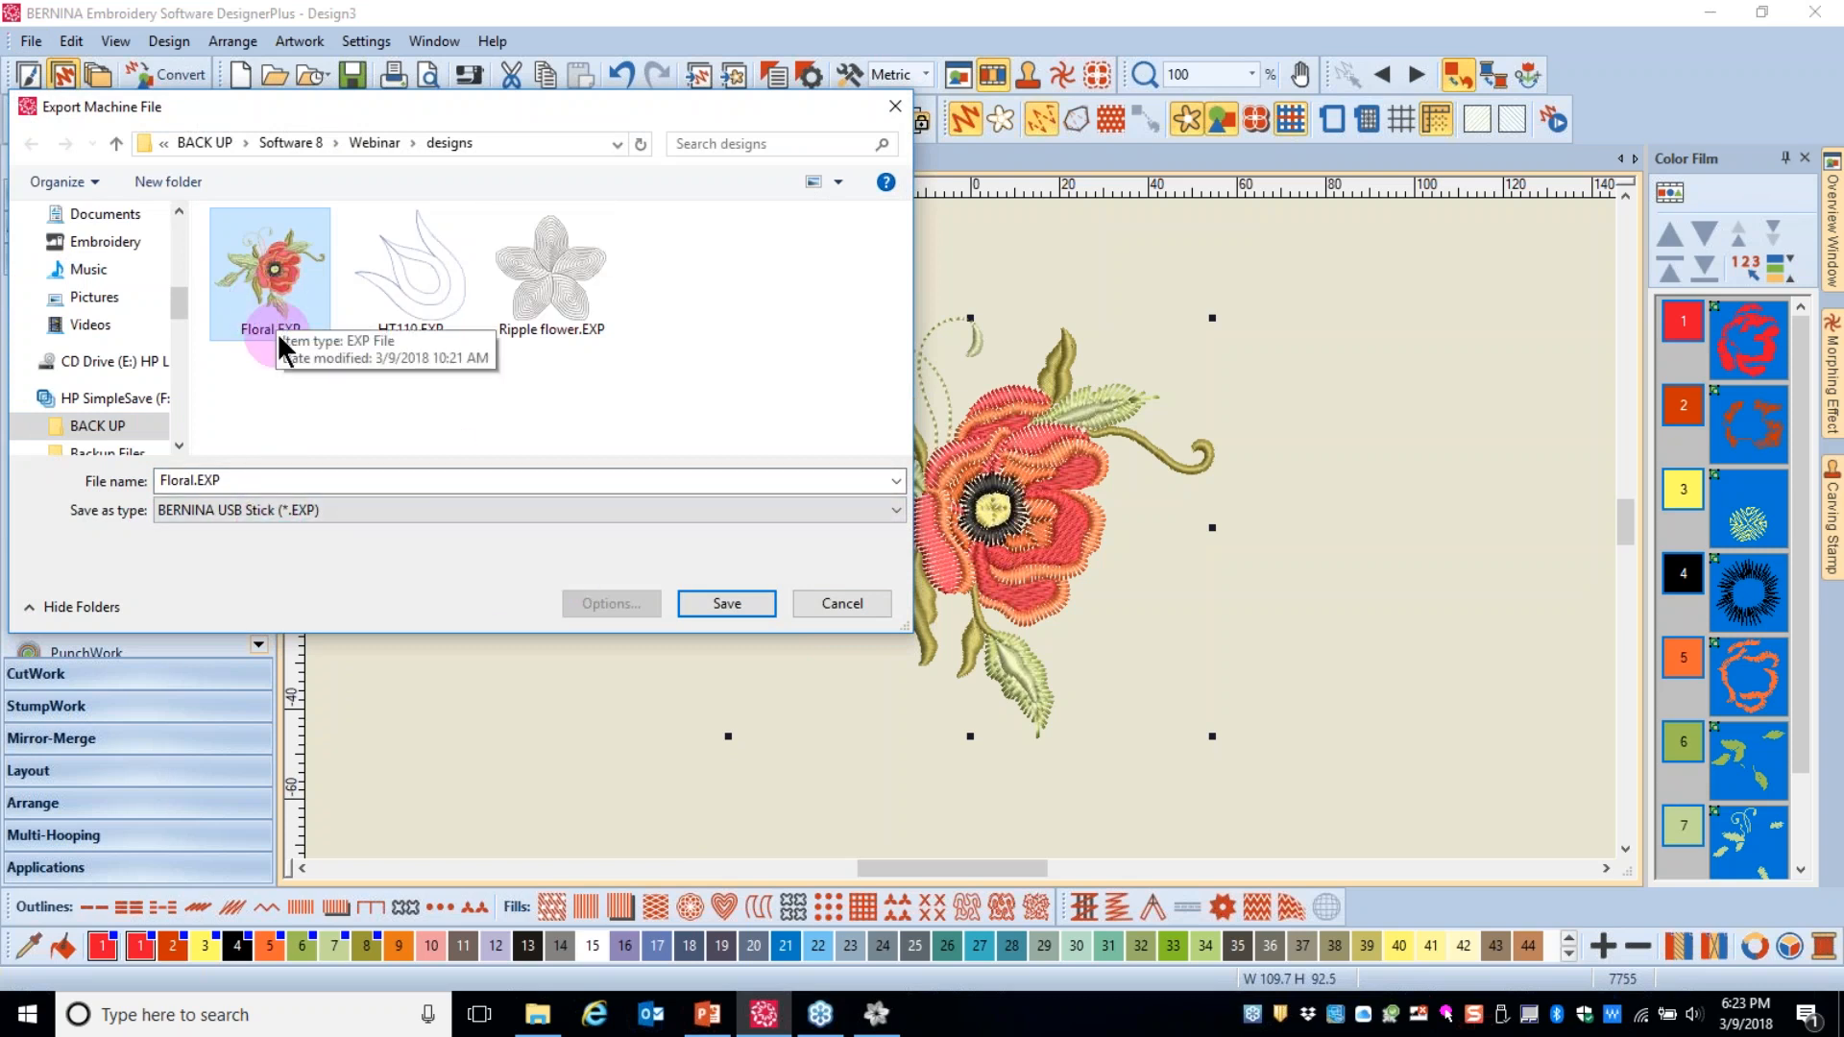
{"action": "left_click", "coordinate": [726, 603]}
{"action": "left_click", "coordinate": [972, 508]}
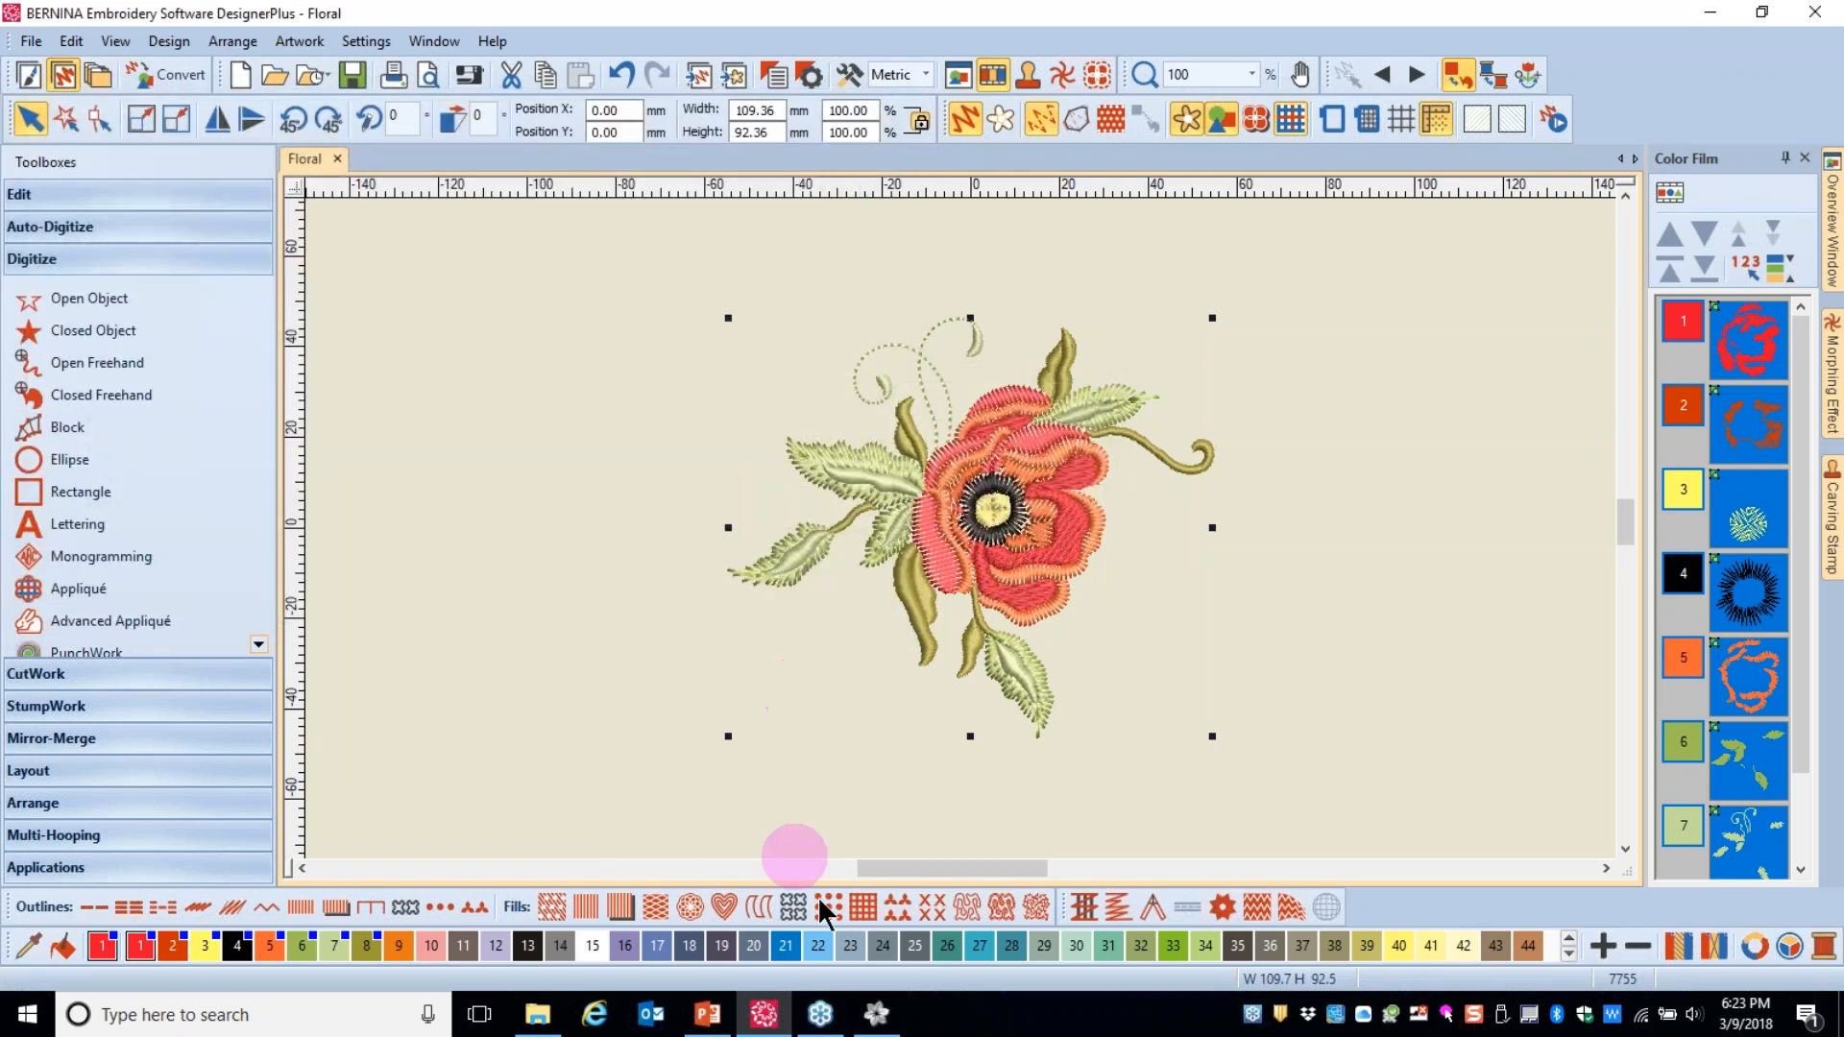
- Switch to Bernina DesignWorks and start a new design with no fabric, choosing an embroidery file as the artwork source
{"action": "left_click", "coordinate": [876, 1014]}
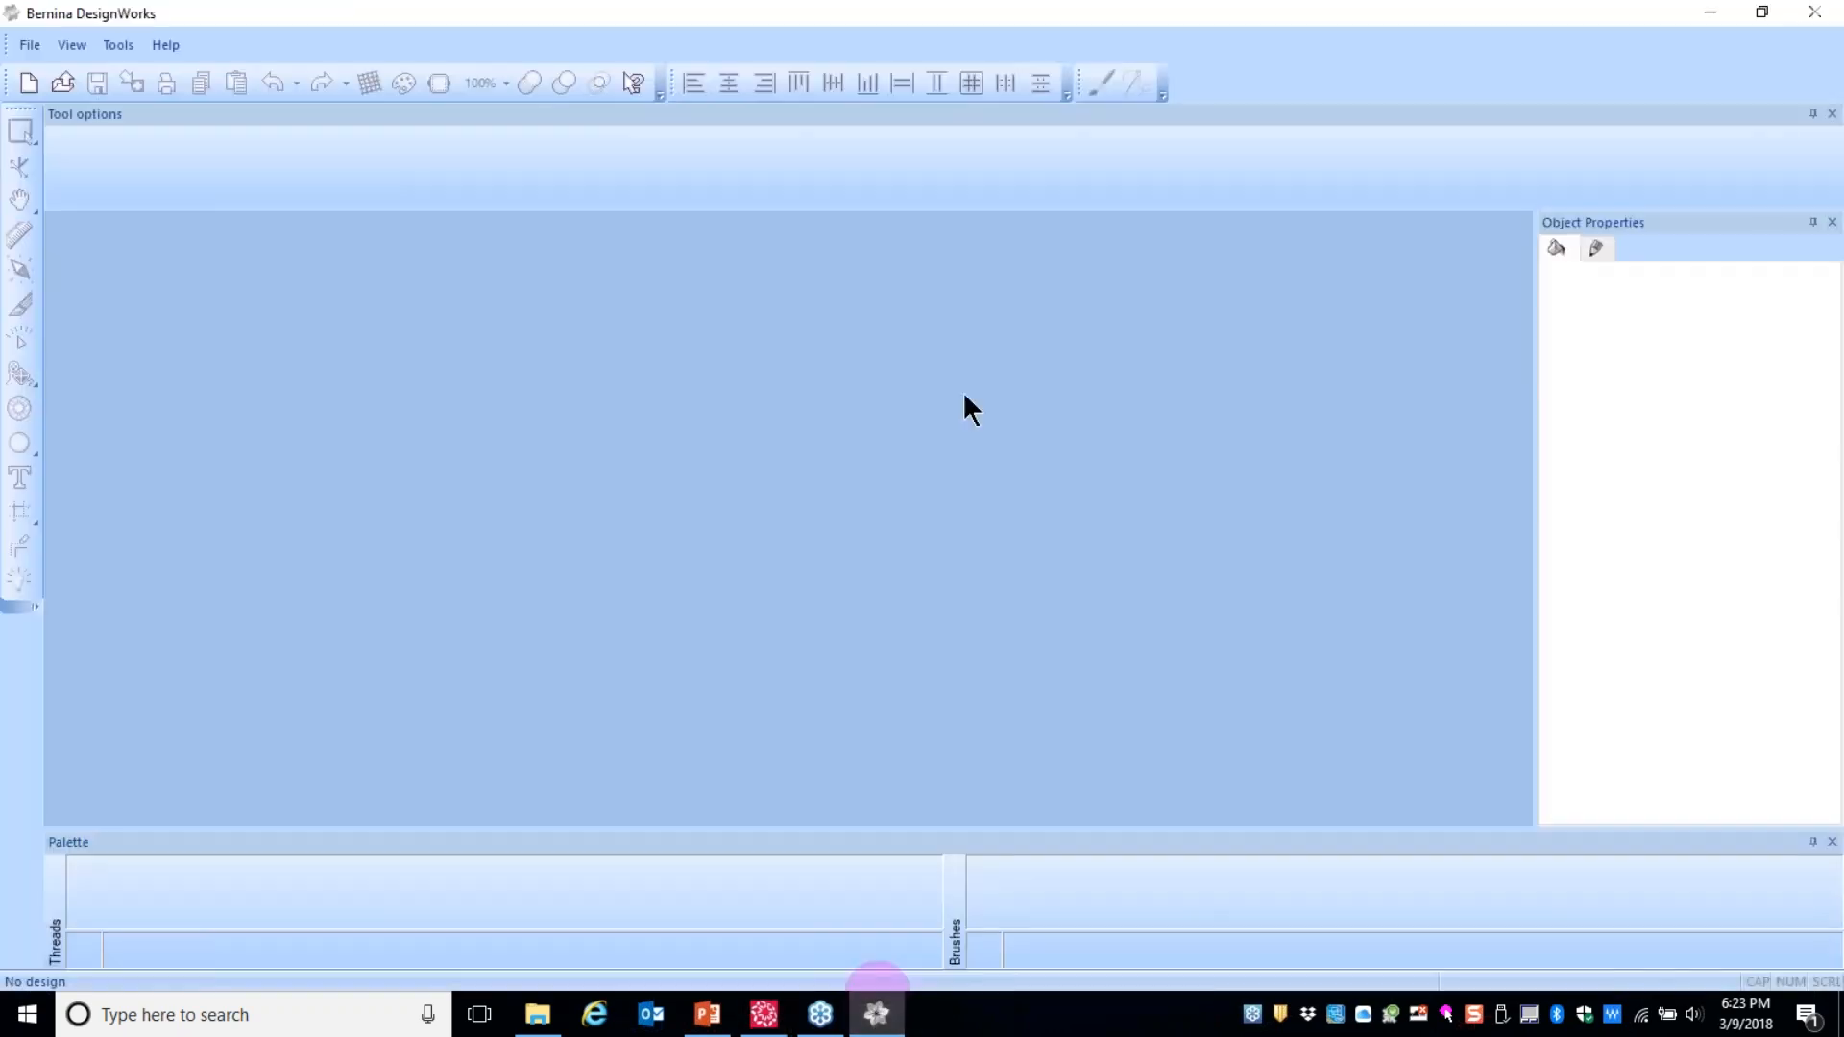
{"action": "left_click", "coordinate": [32, 44]}
{"action": "left_click", "coordinate": [57, 80]}
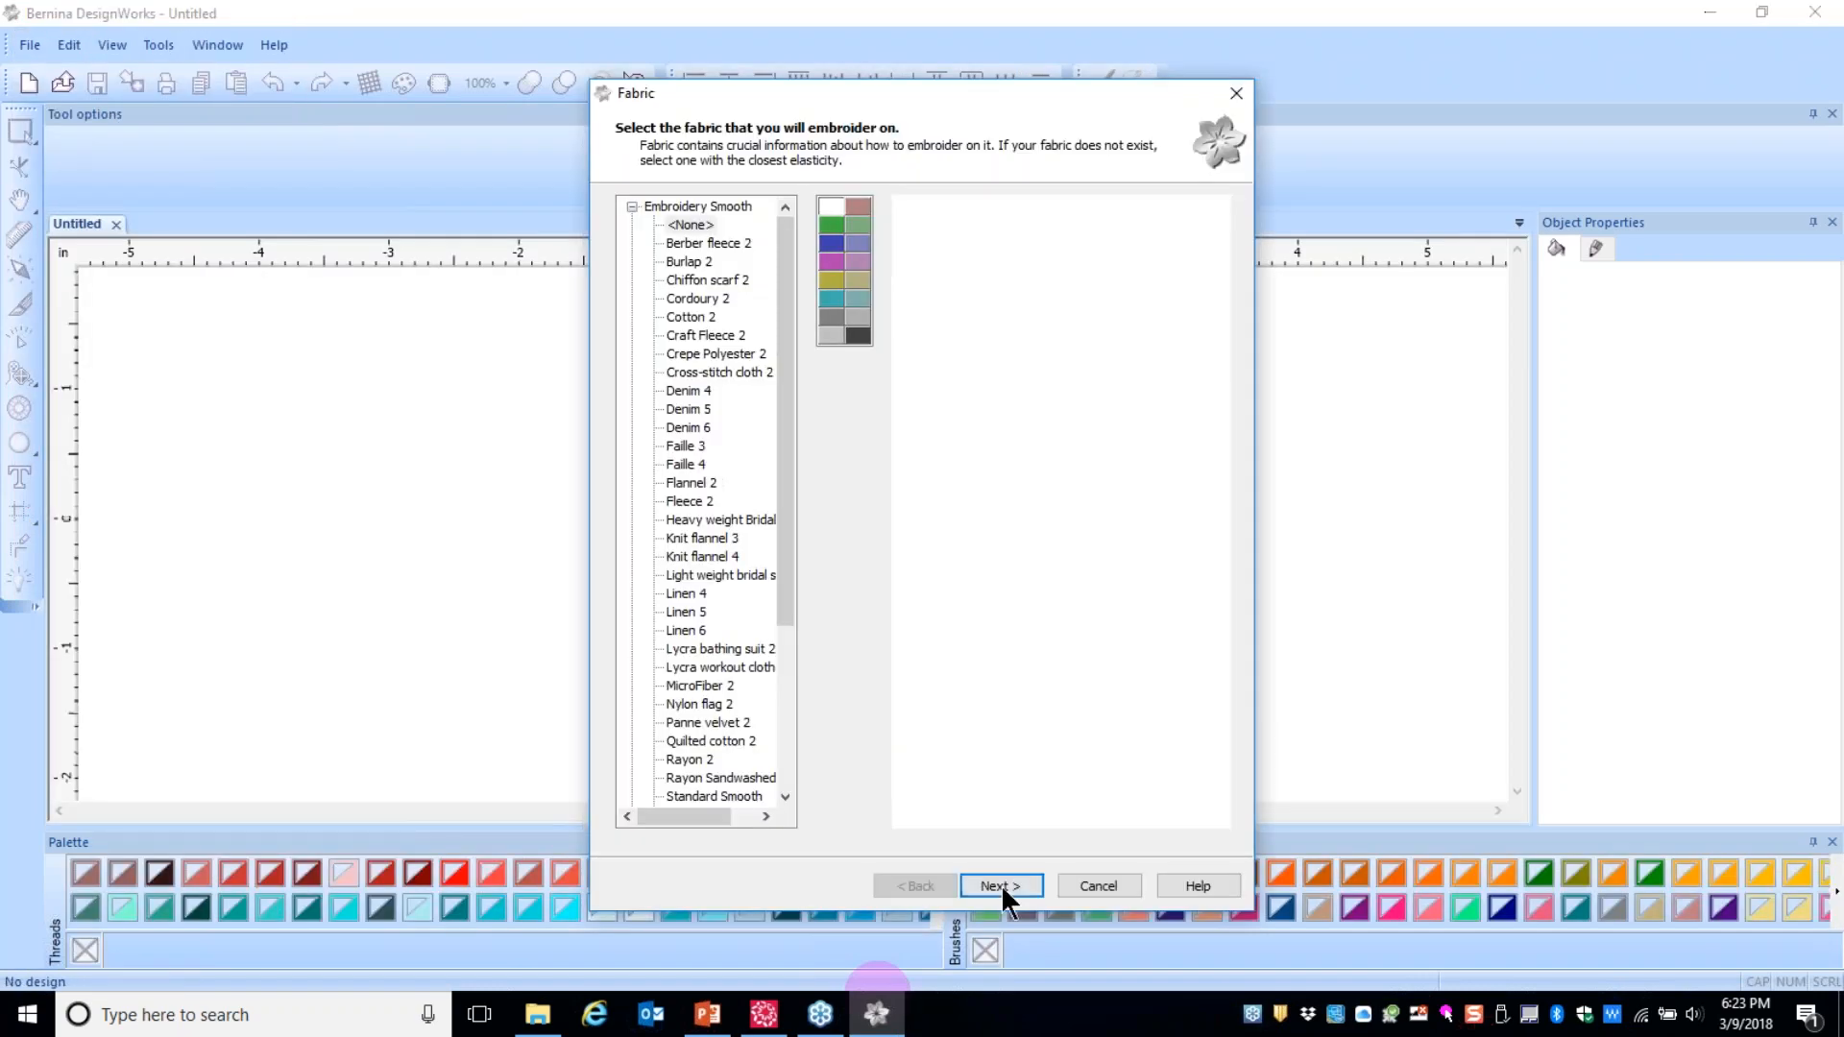
{"action": "left_click", "coordinate": [997, 884]}
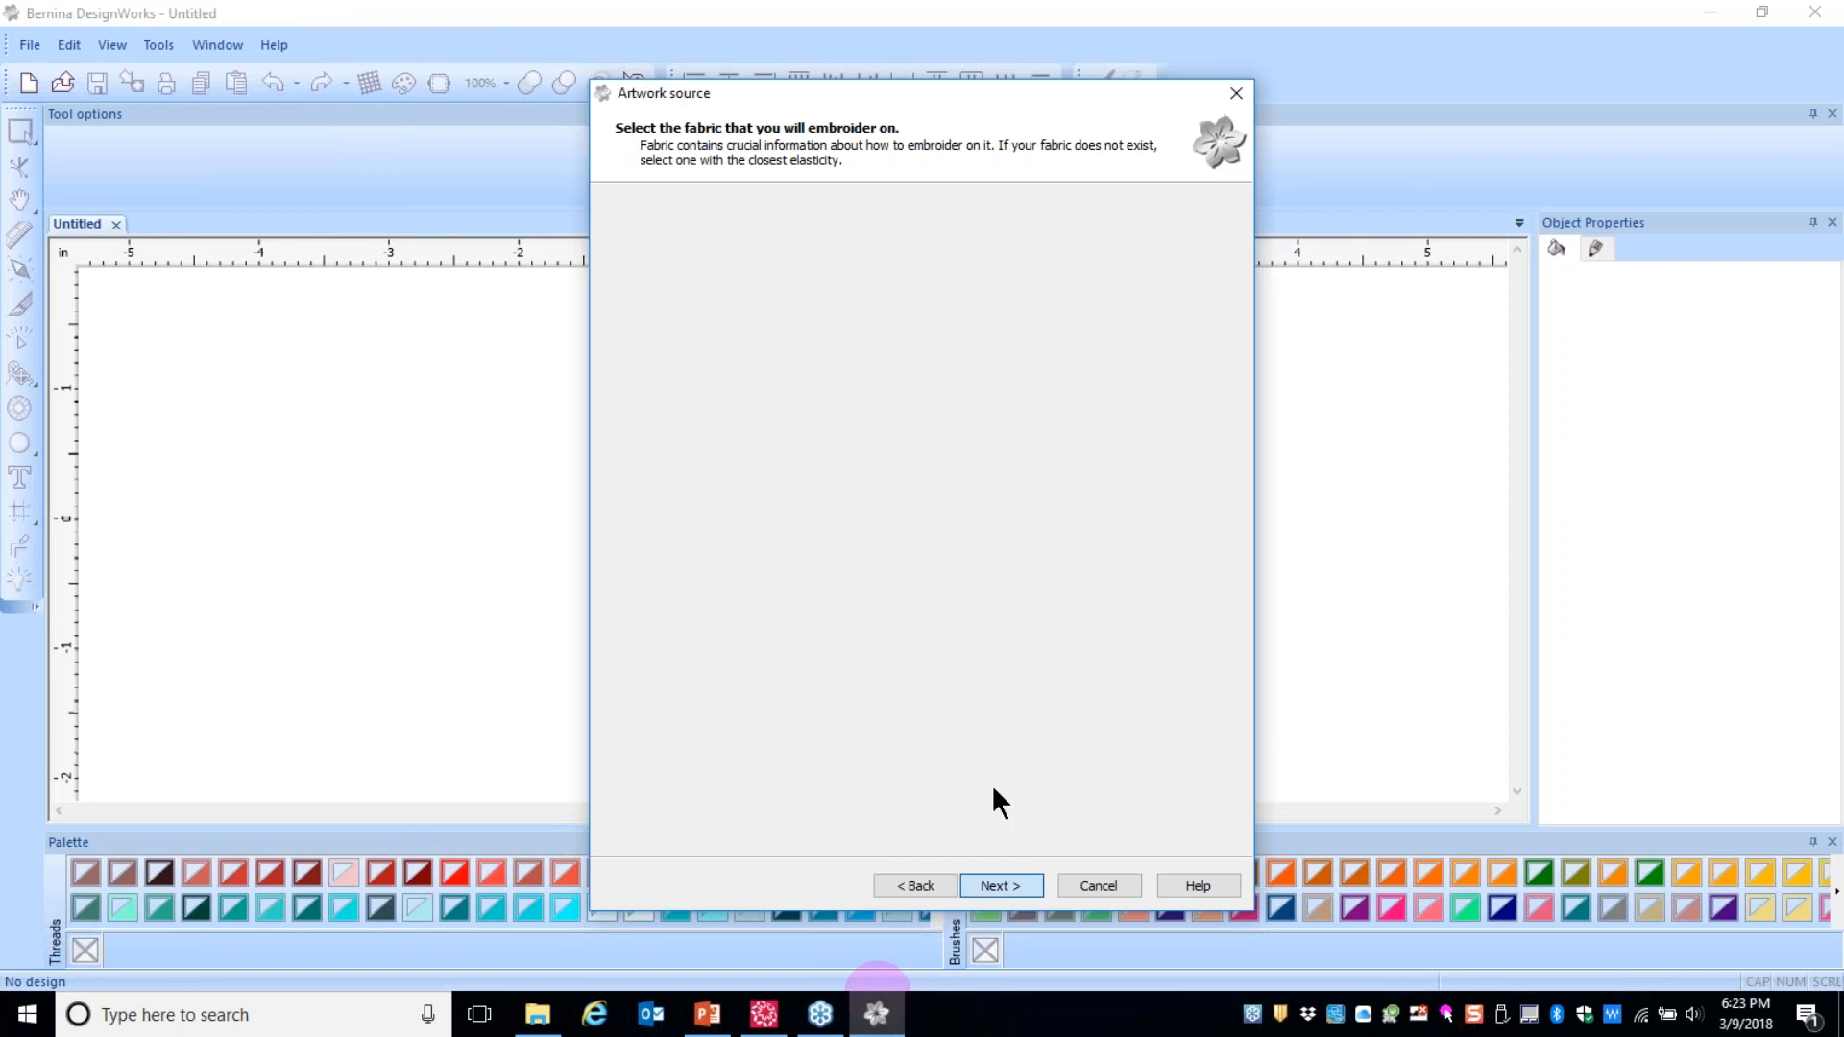
{"action": "left_click", "coordinate": [627, 279]}
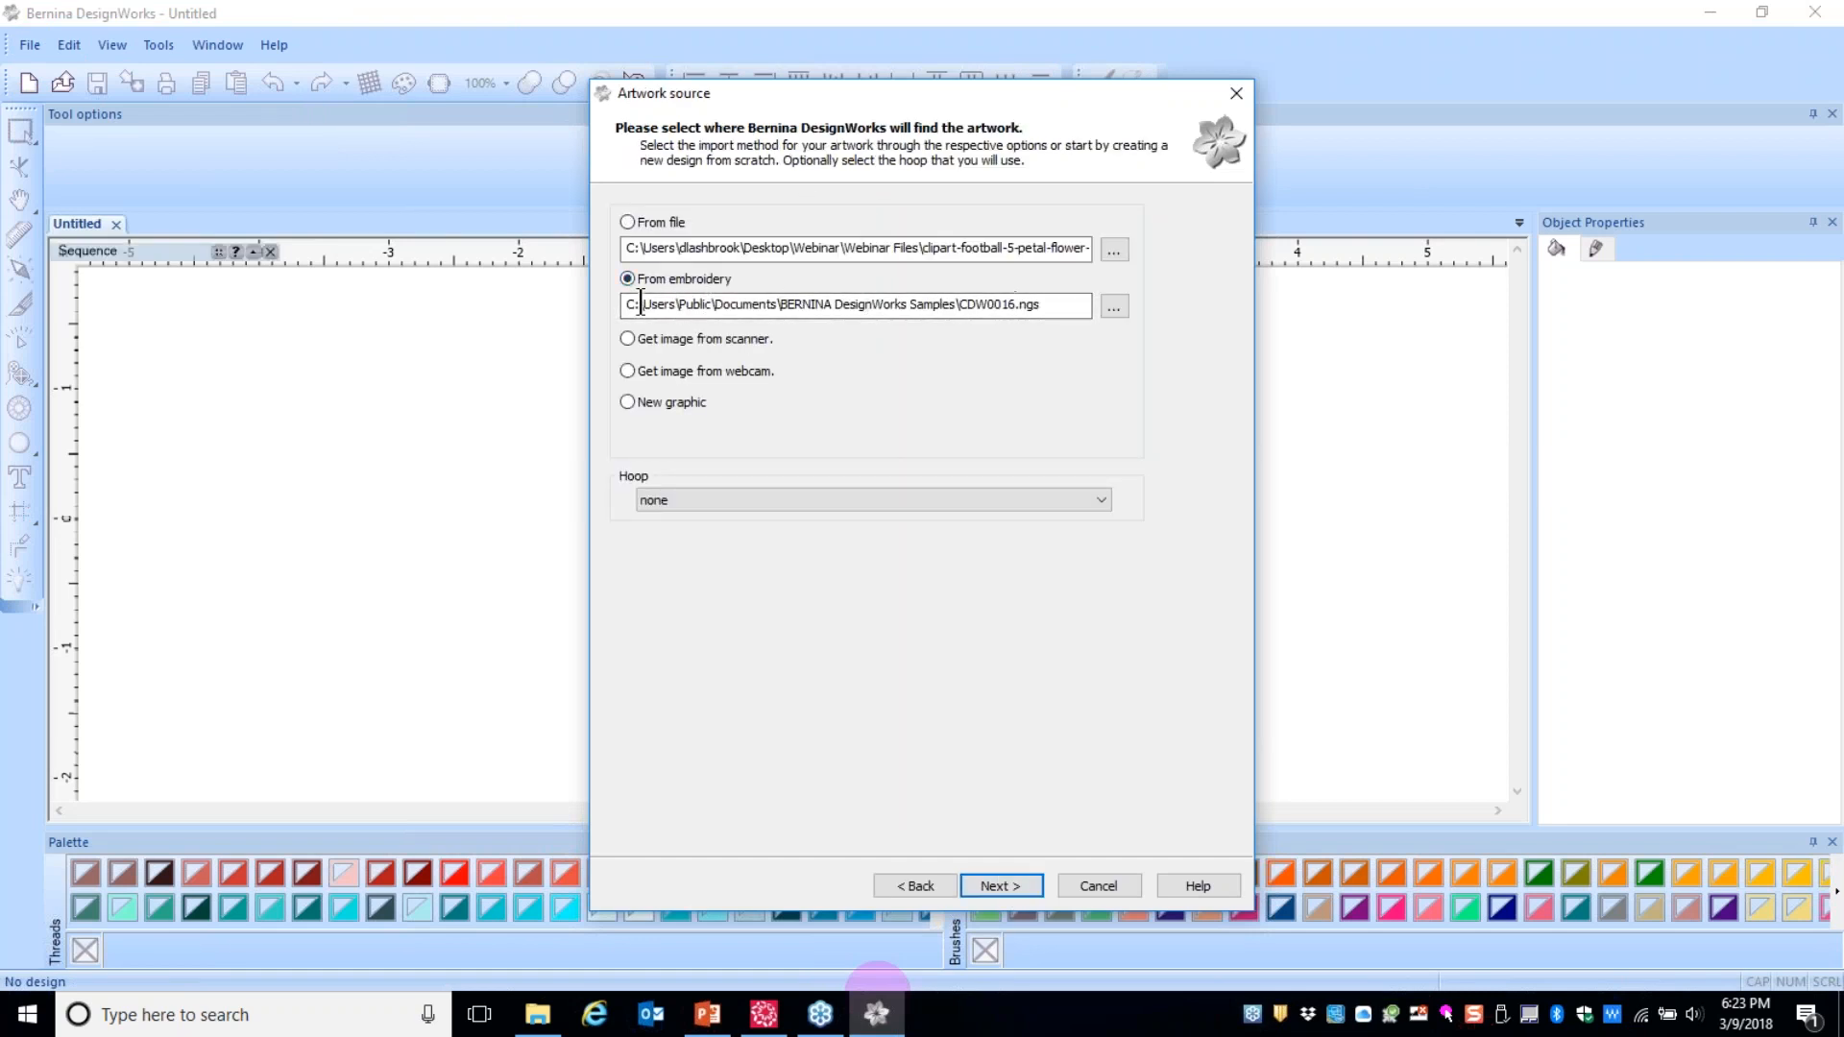
{"action": "left_click", "coordinate": [1114, 306]}
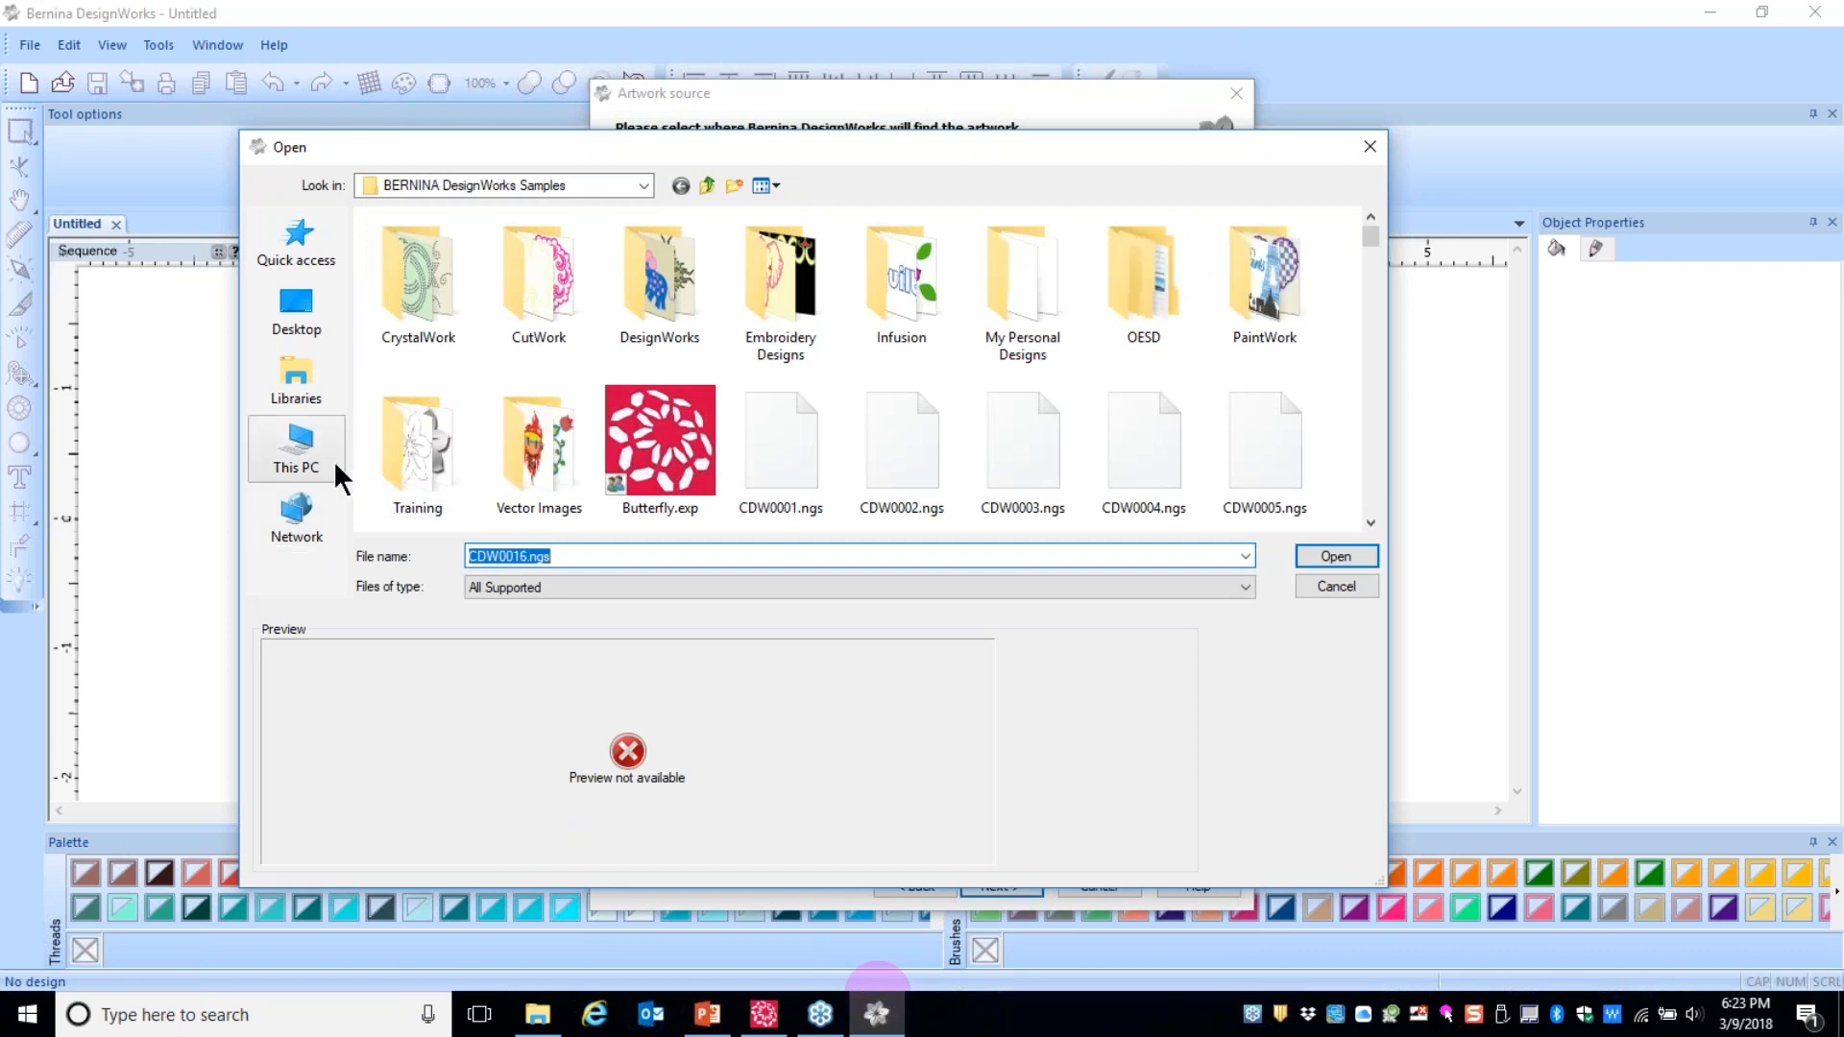
{"action": "left_click", "coordinate": [296, 313]}
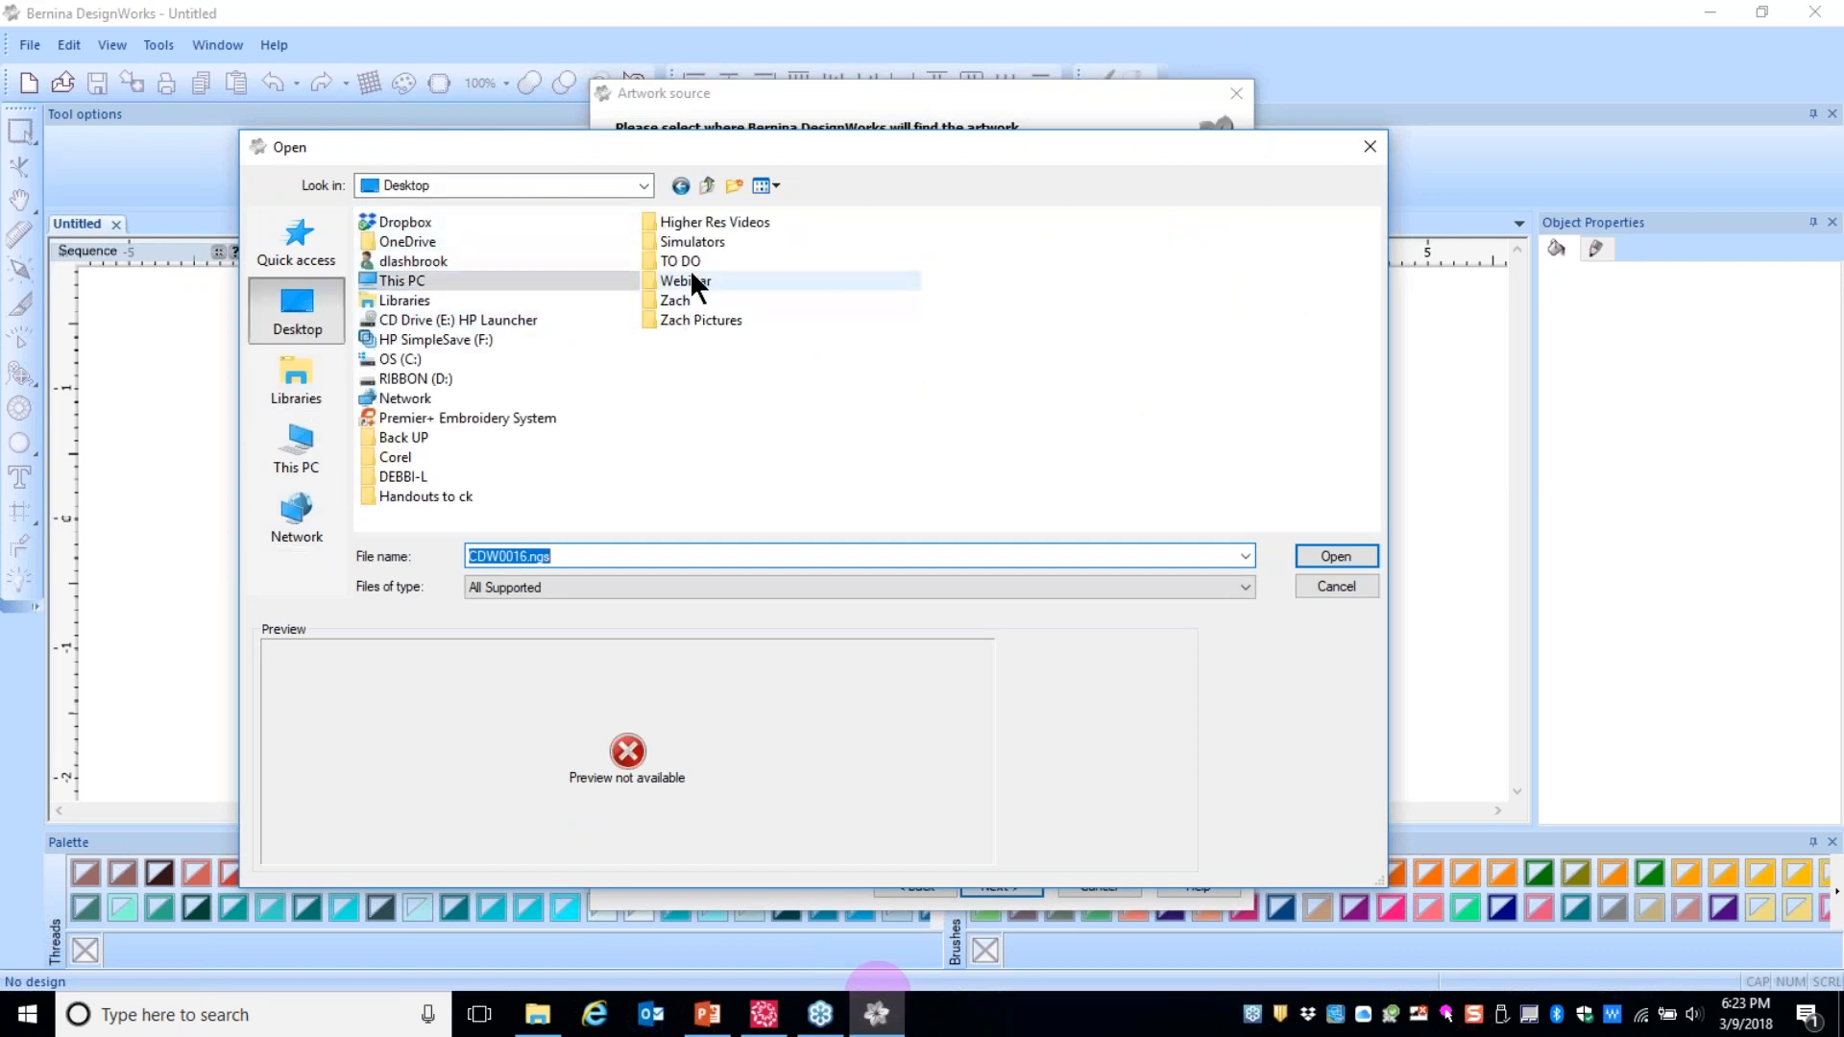
{"action": "double_click", "coordinate": [688, 280]}
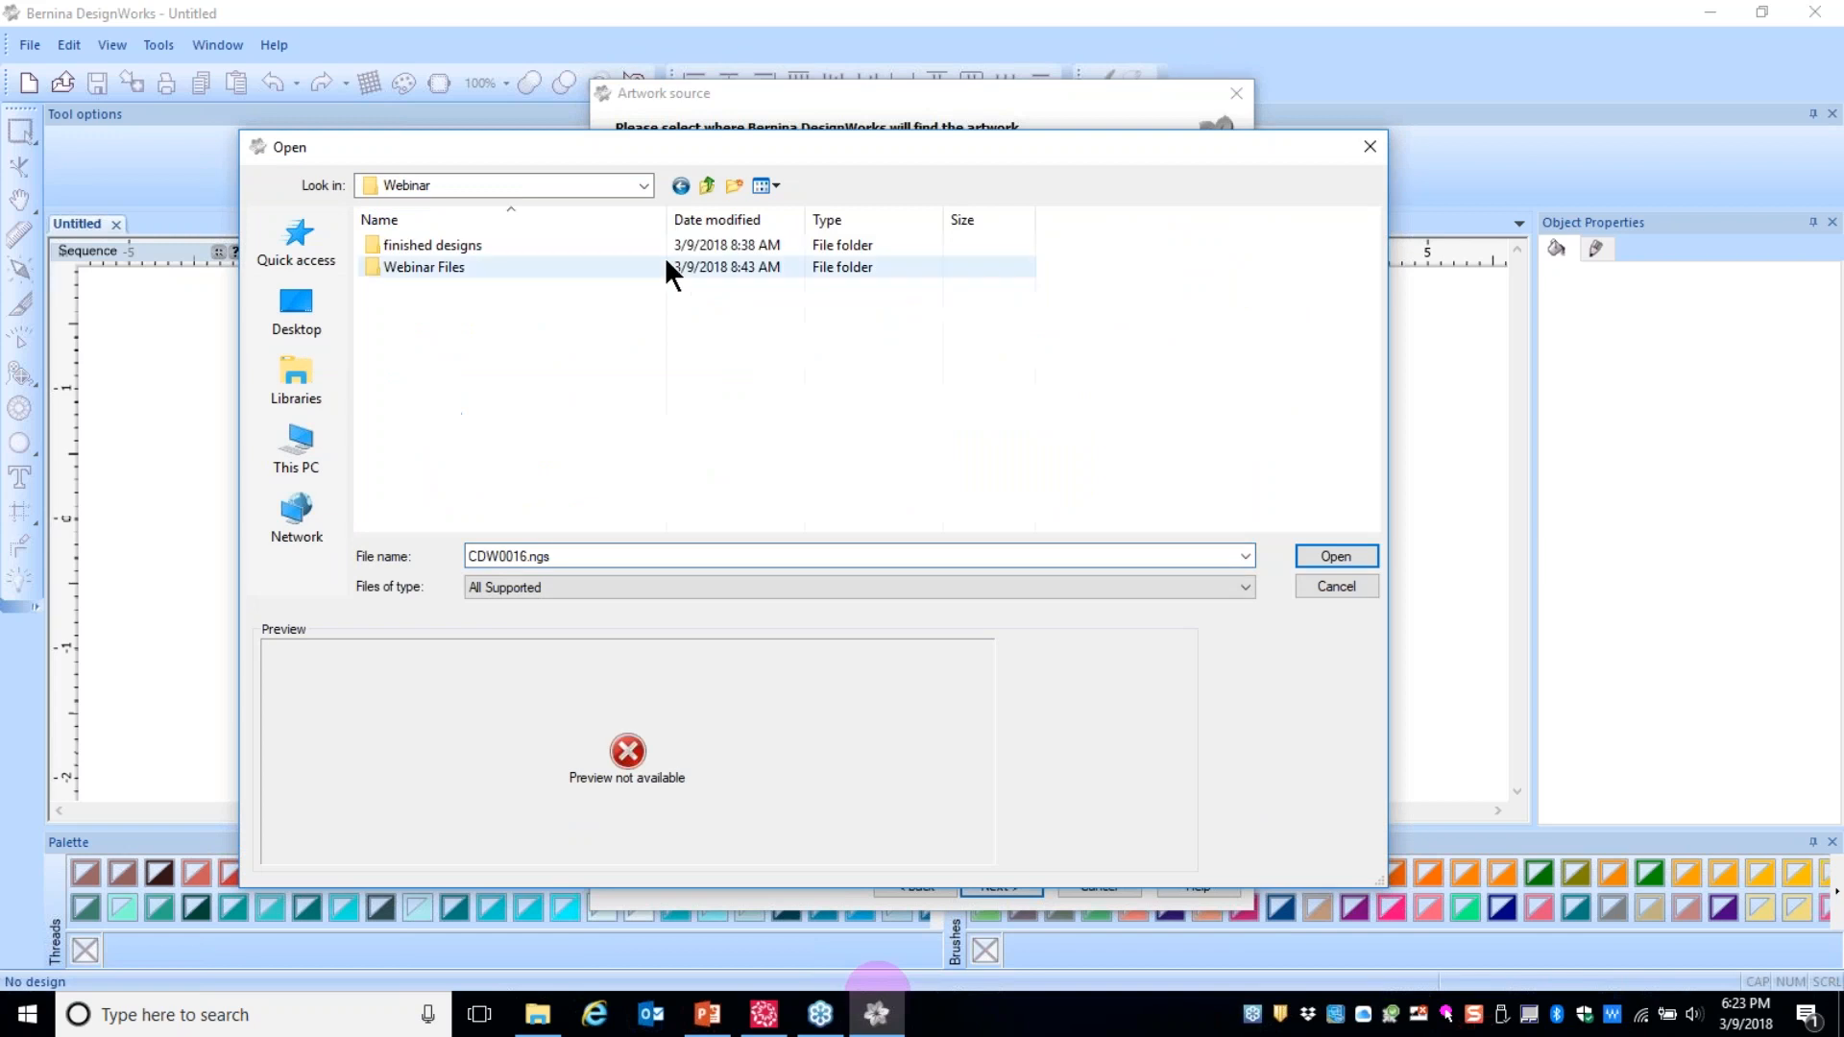
{"action": "left_click", "coordinate": [415, 266]}
{"action": "double_click", "coordinate": [422, 276]}
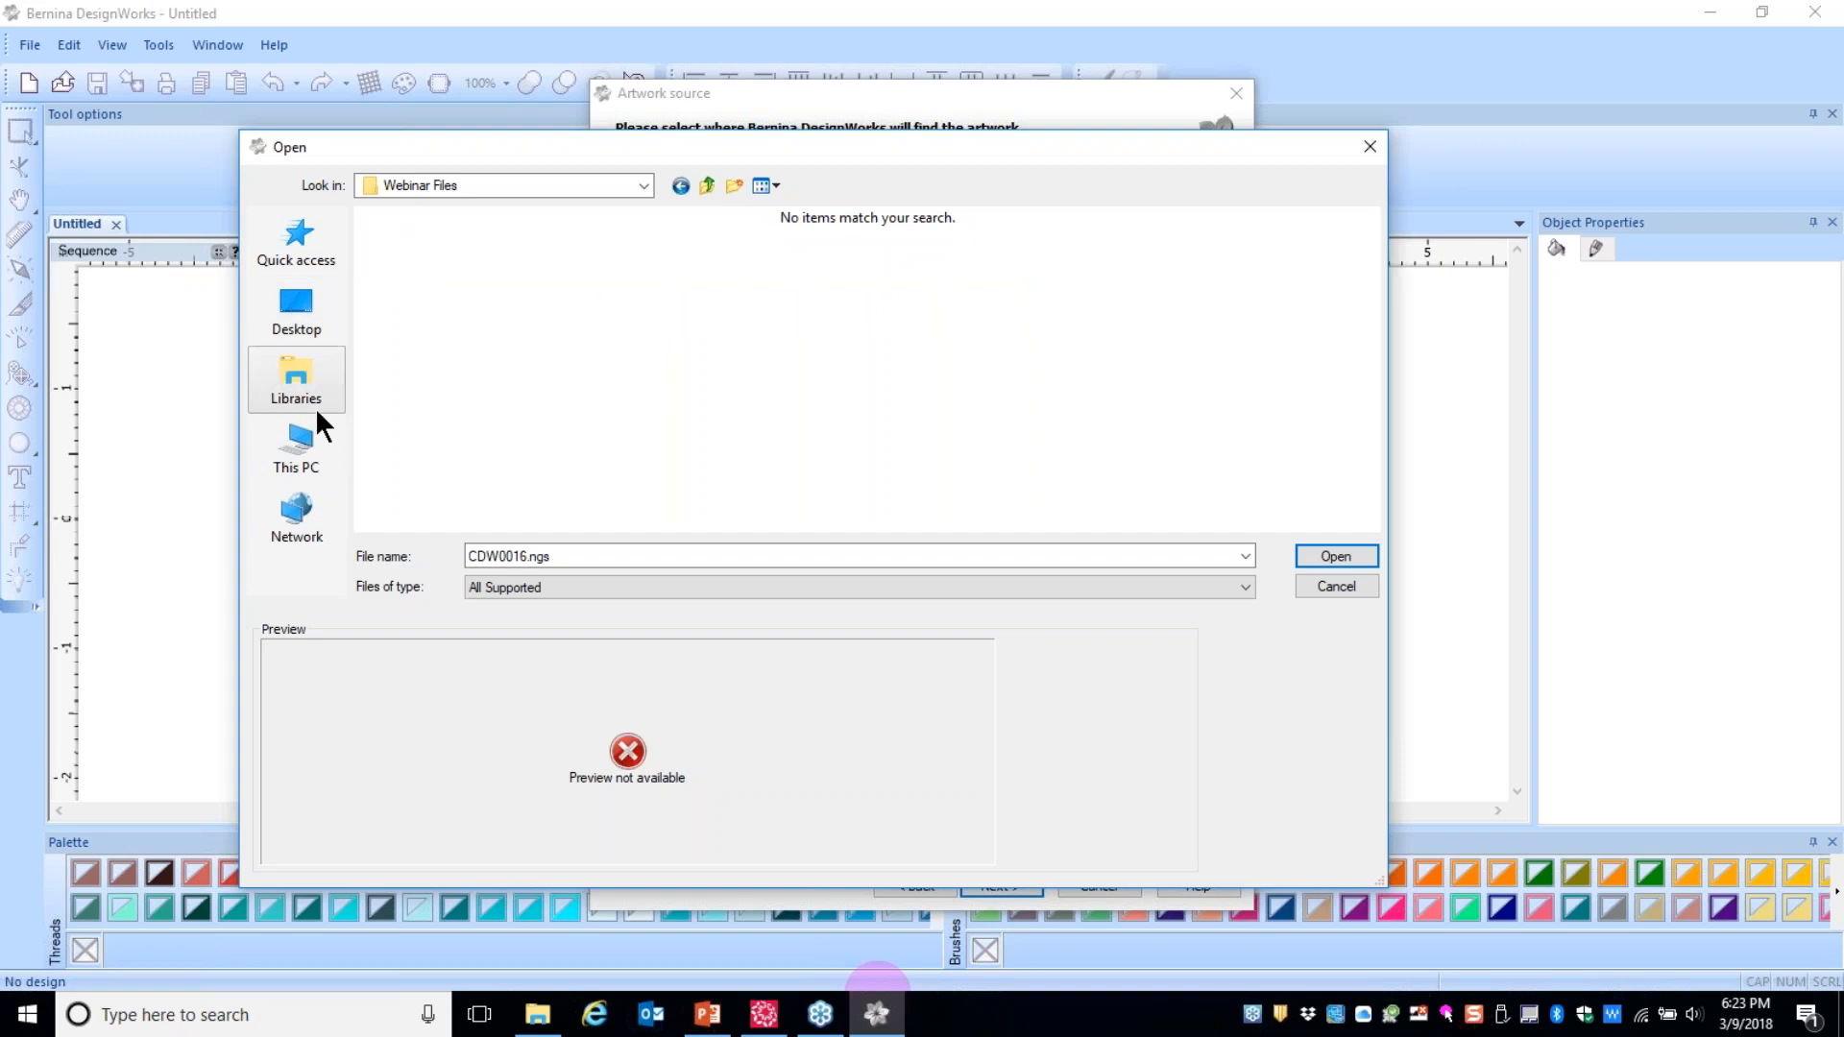
{"action": "left_click", "coordinate": [298, 378]}
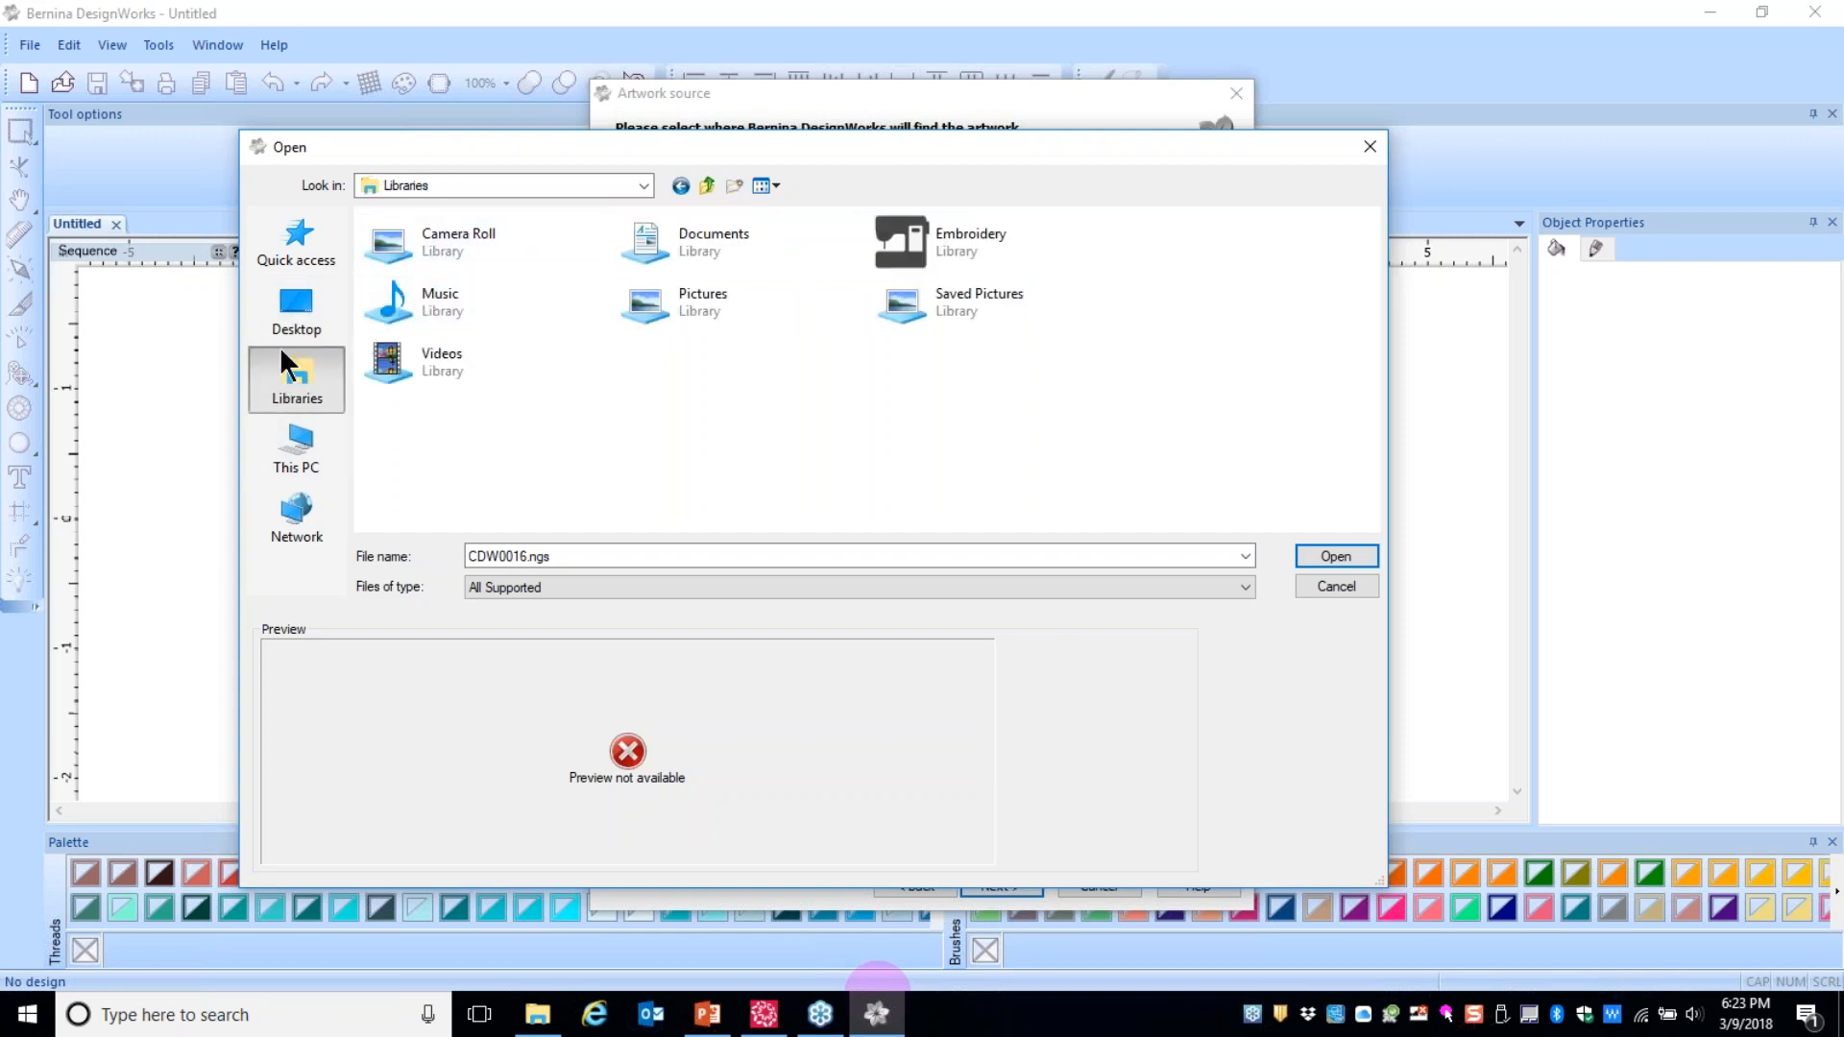
- Load Floral.EXP from the desktop folder Webinar > finished designs as the artwork and complete the new design setup
{"action": "left_click", "coordinate": [296, 313]}
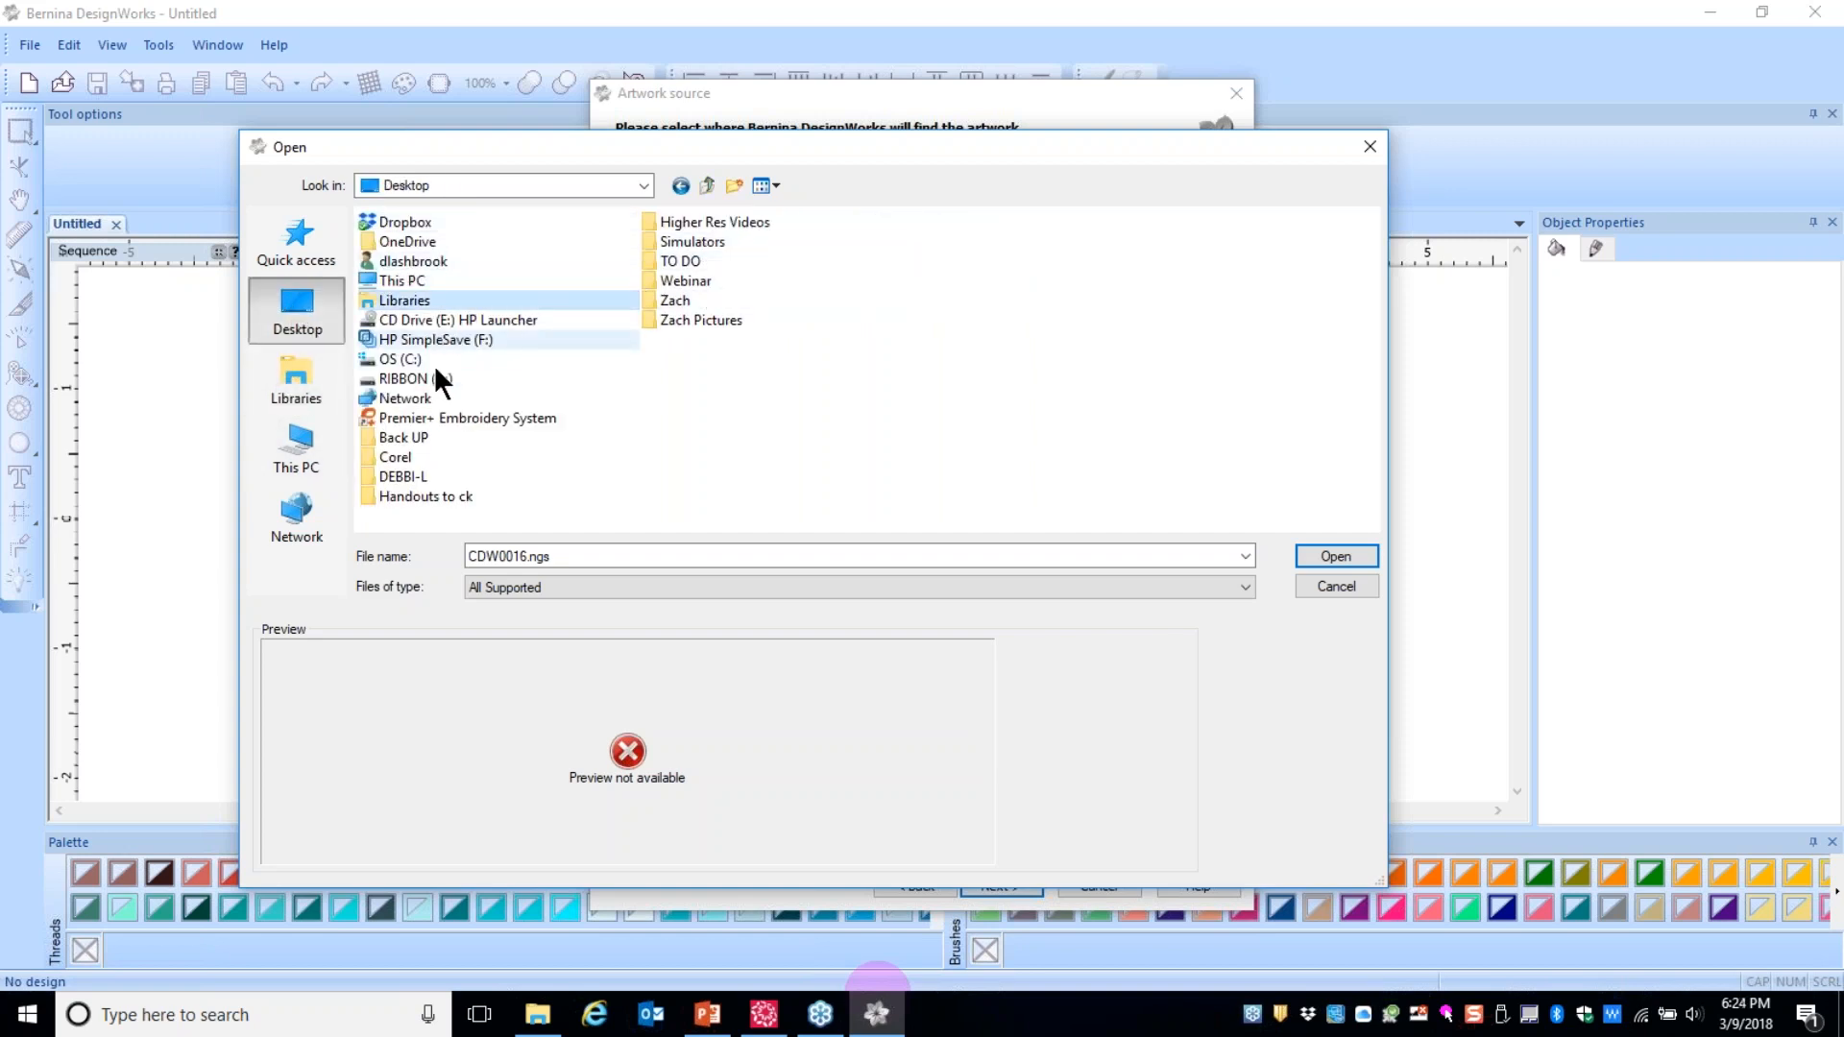
{"action": "double_click", "coordinate": [690, 281]}
{"action": "double_click", "coordinate": [431, 242]}
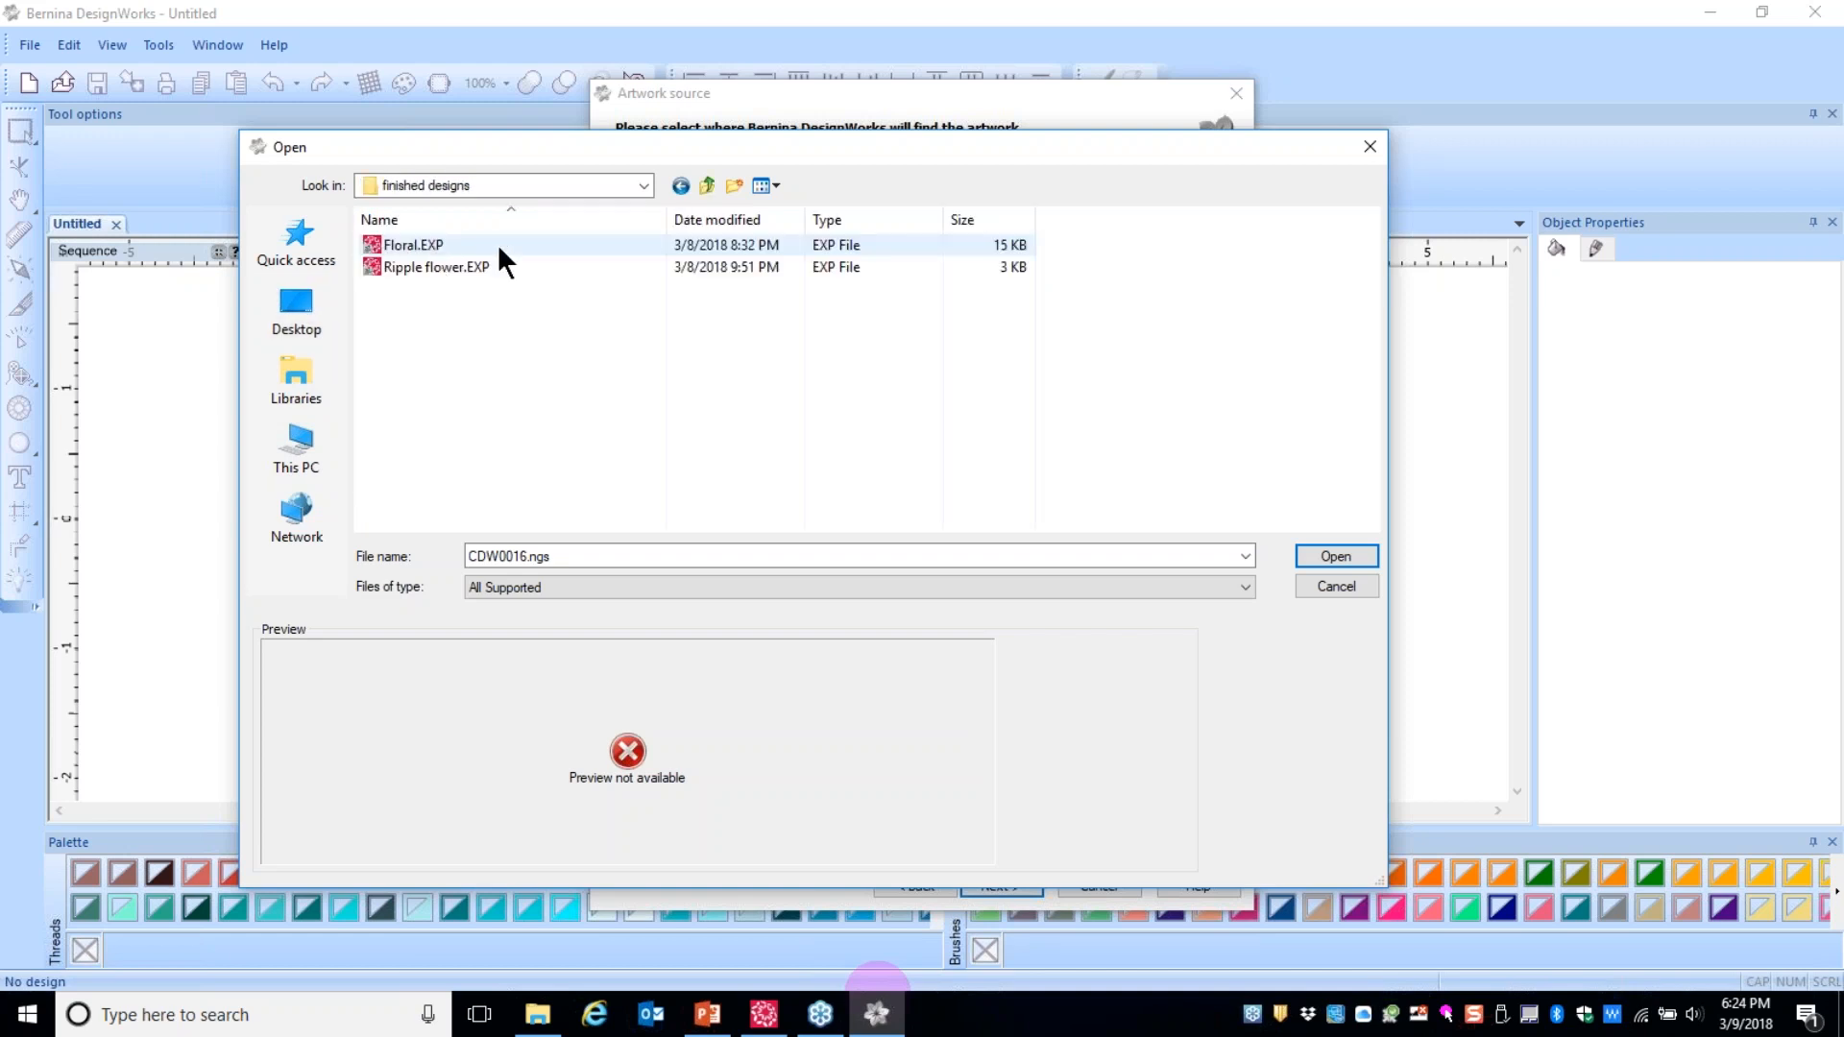
{"action": "left_click", "coordinate": [408, 252]}
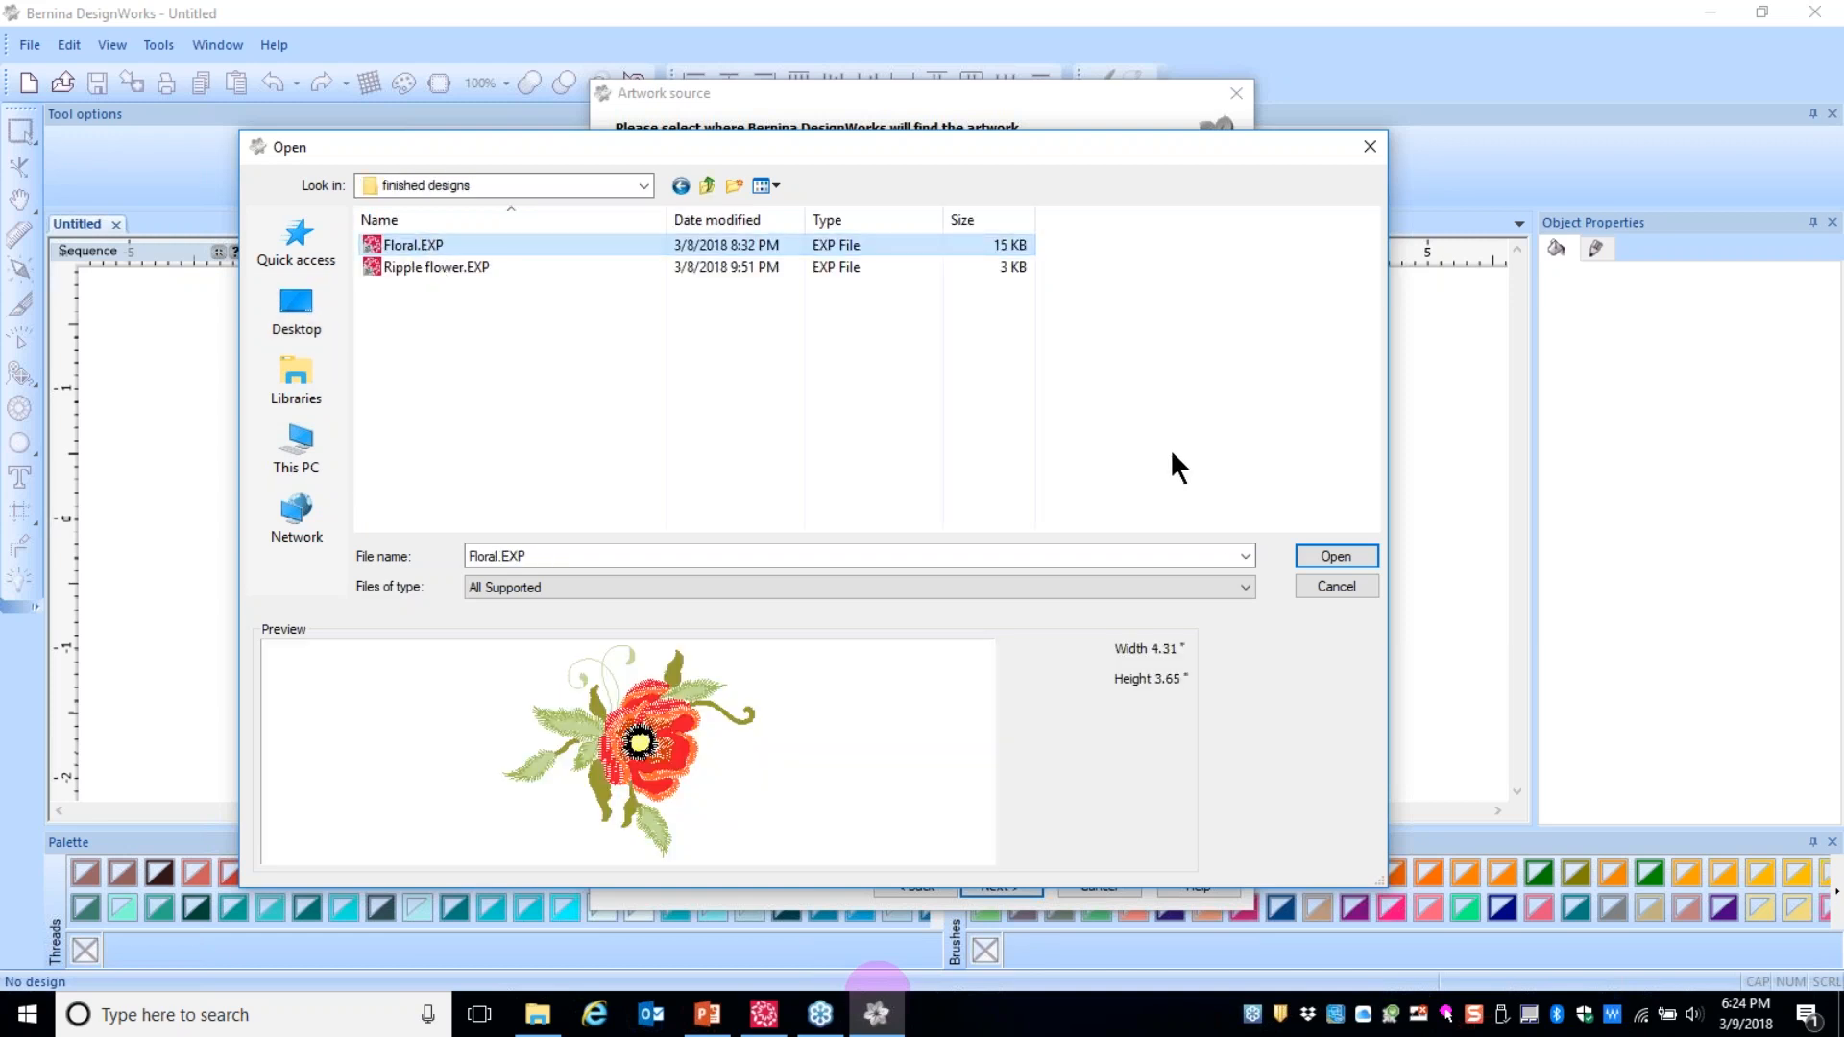
{"action": "left_click", "coordinate": [1320, 545]}
{"action": "left_click", "coordinate": [994, 883]}
{"action": "left_click", "coordinate": [999, 884]}
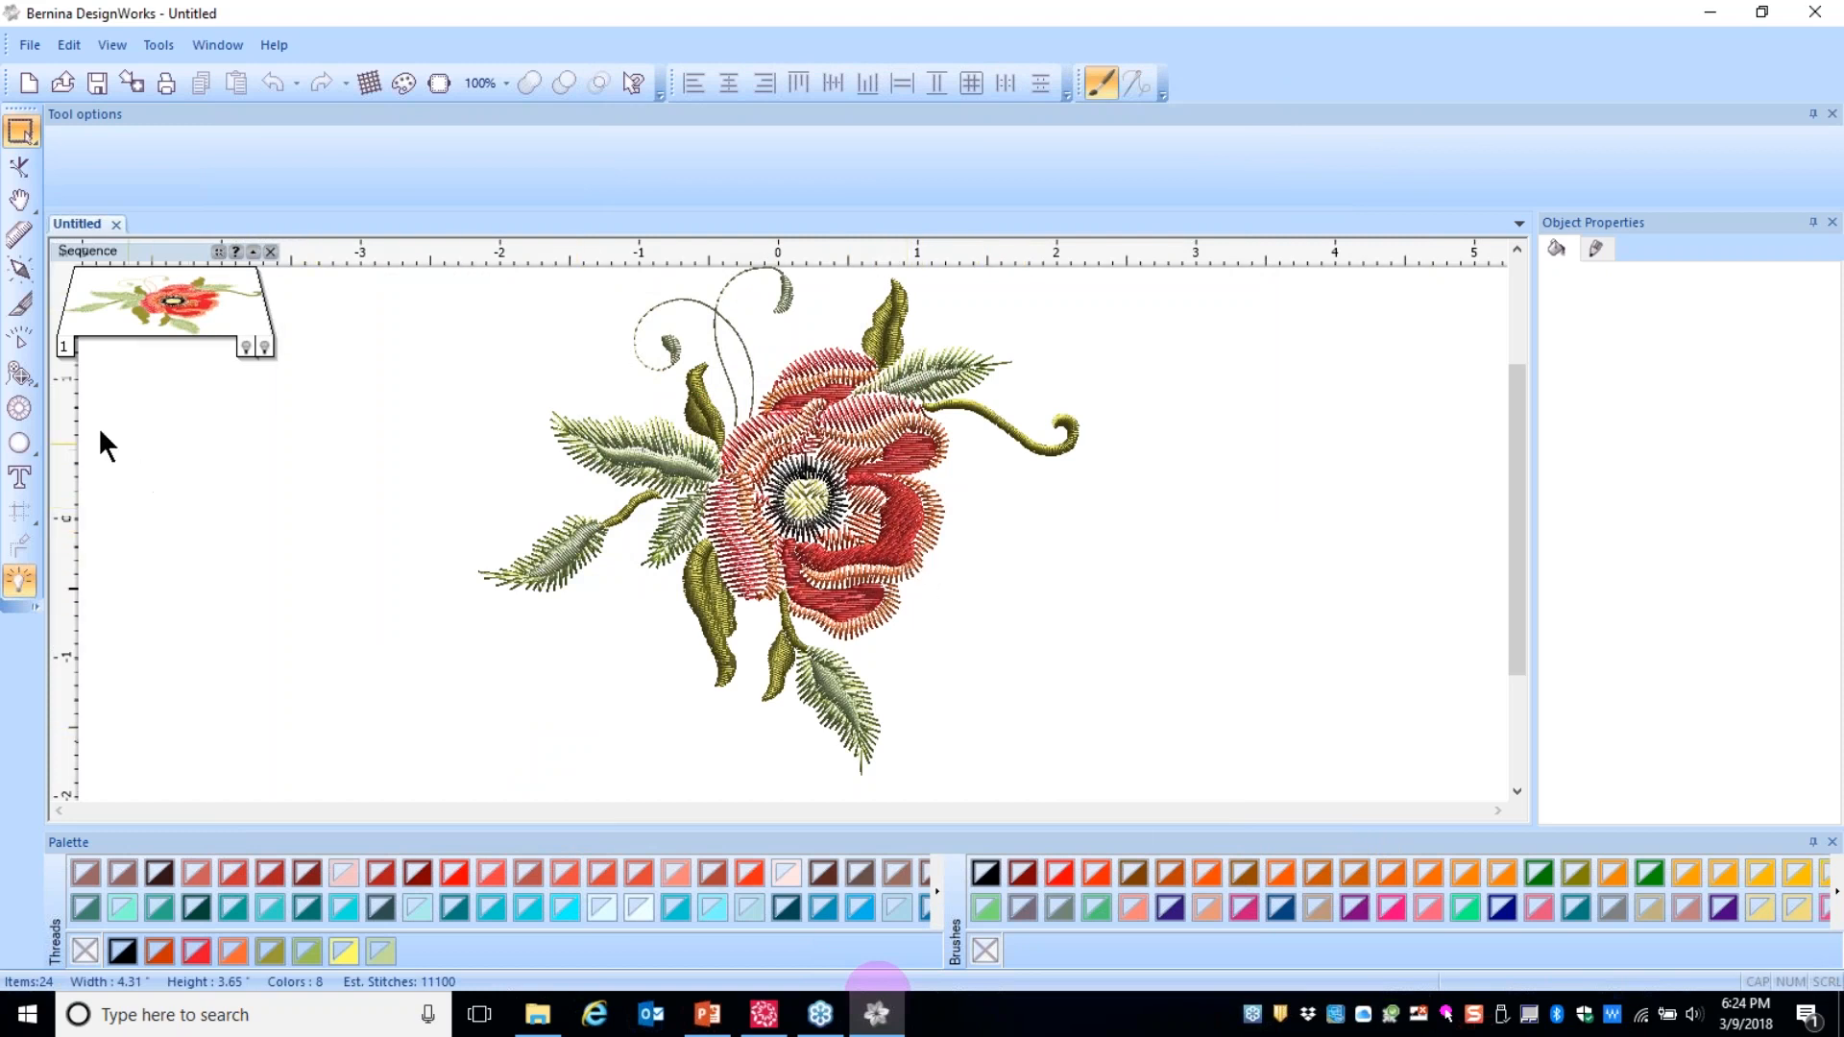
- Set up the crystal tool with a Swarovski Round crystal in Topaz, size SS 10 / PP 22
{"action": "left_click", "coordinate": [21, 412]}
{"action": "left_click", "coordinate": [571, 155]}
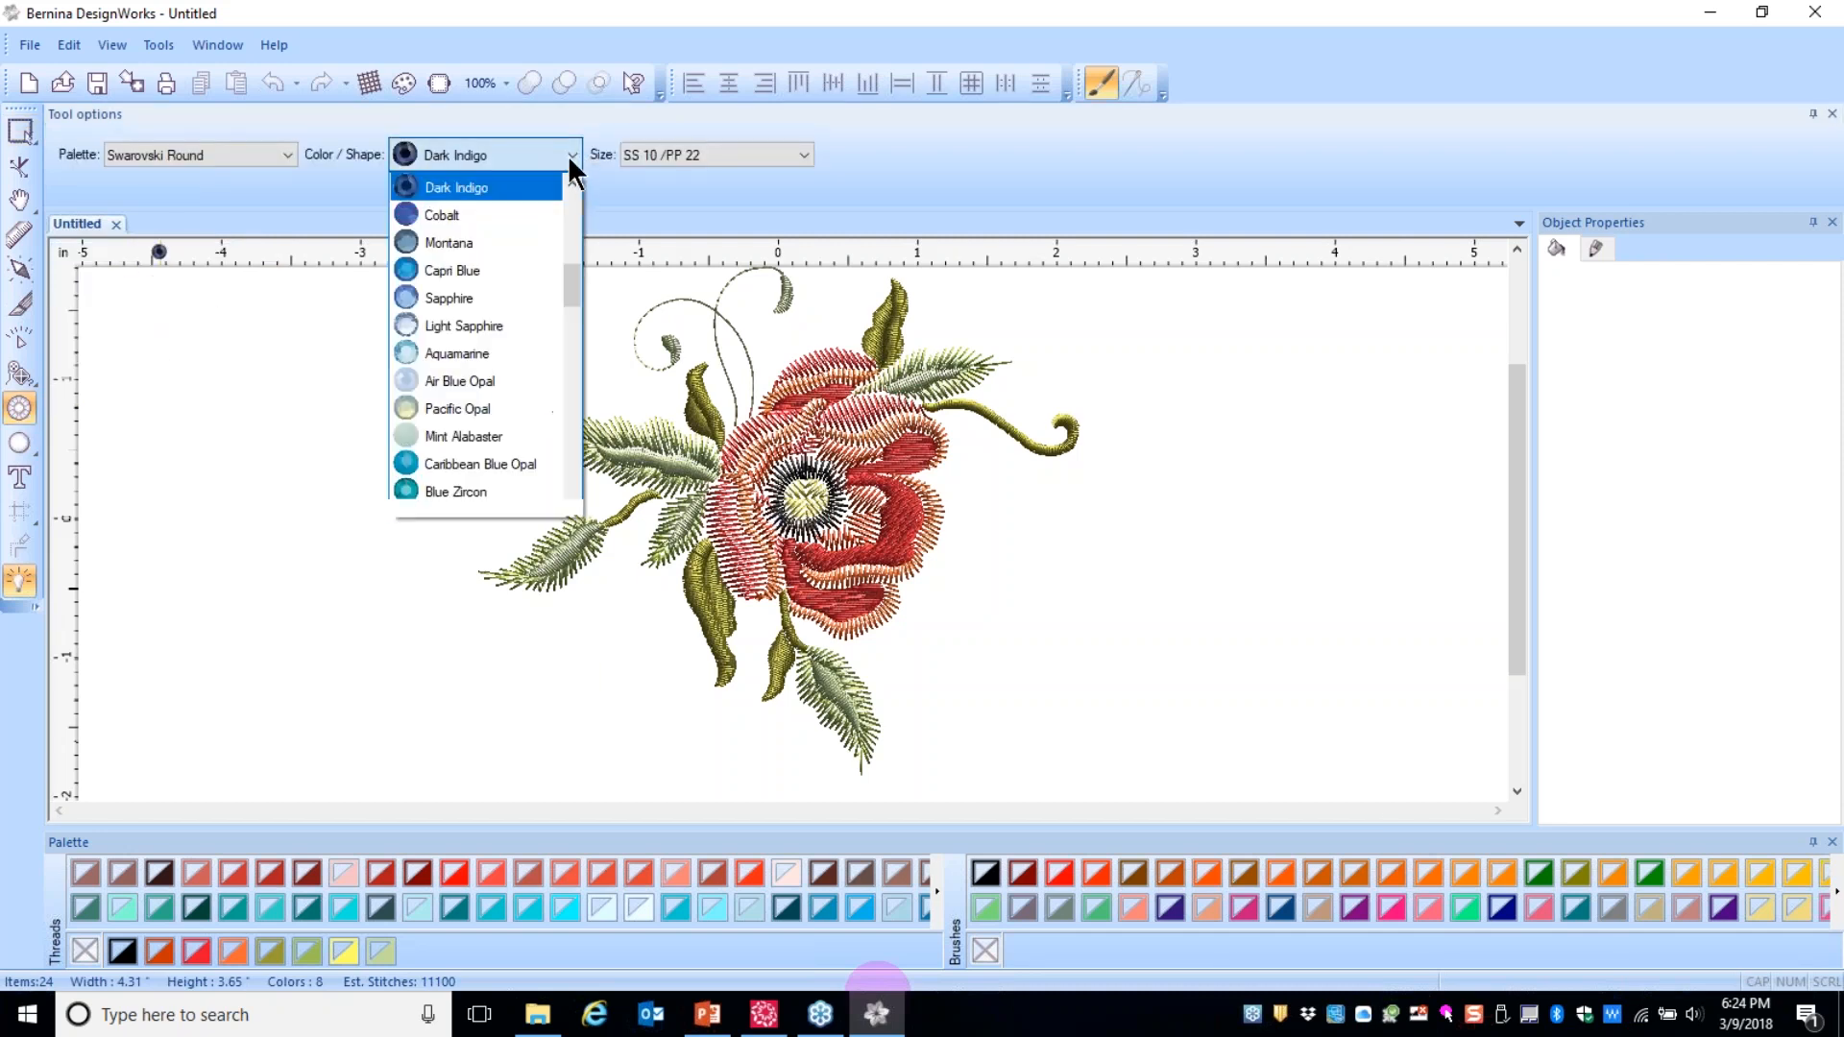
{"action": "left_click_drag", "start_coordinate": [568, 267], "coordinate": [569, 343]}
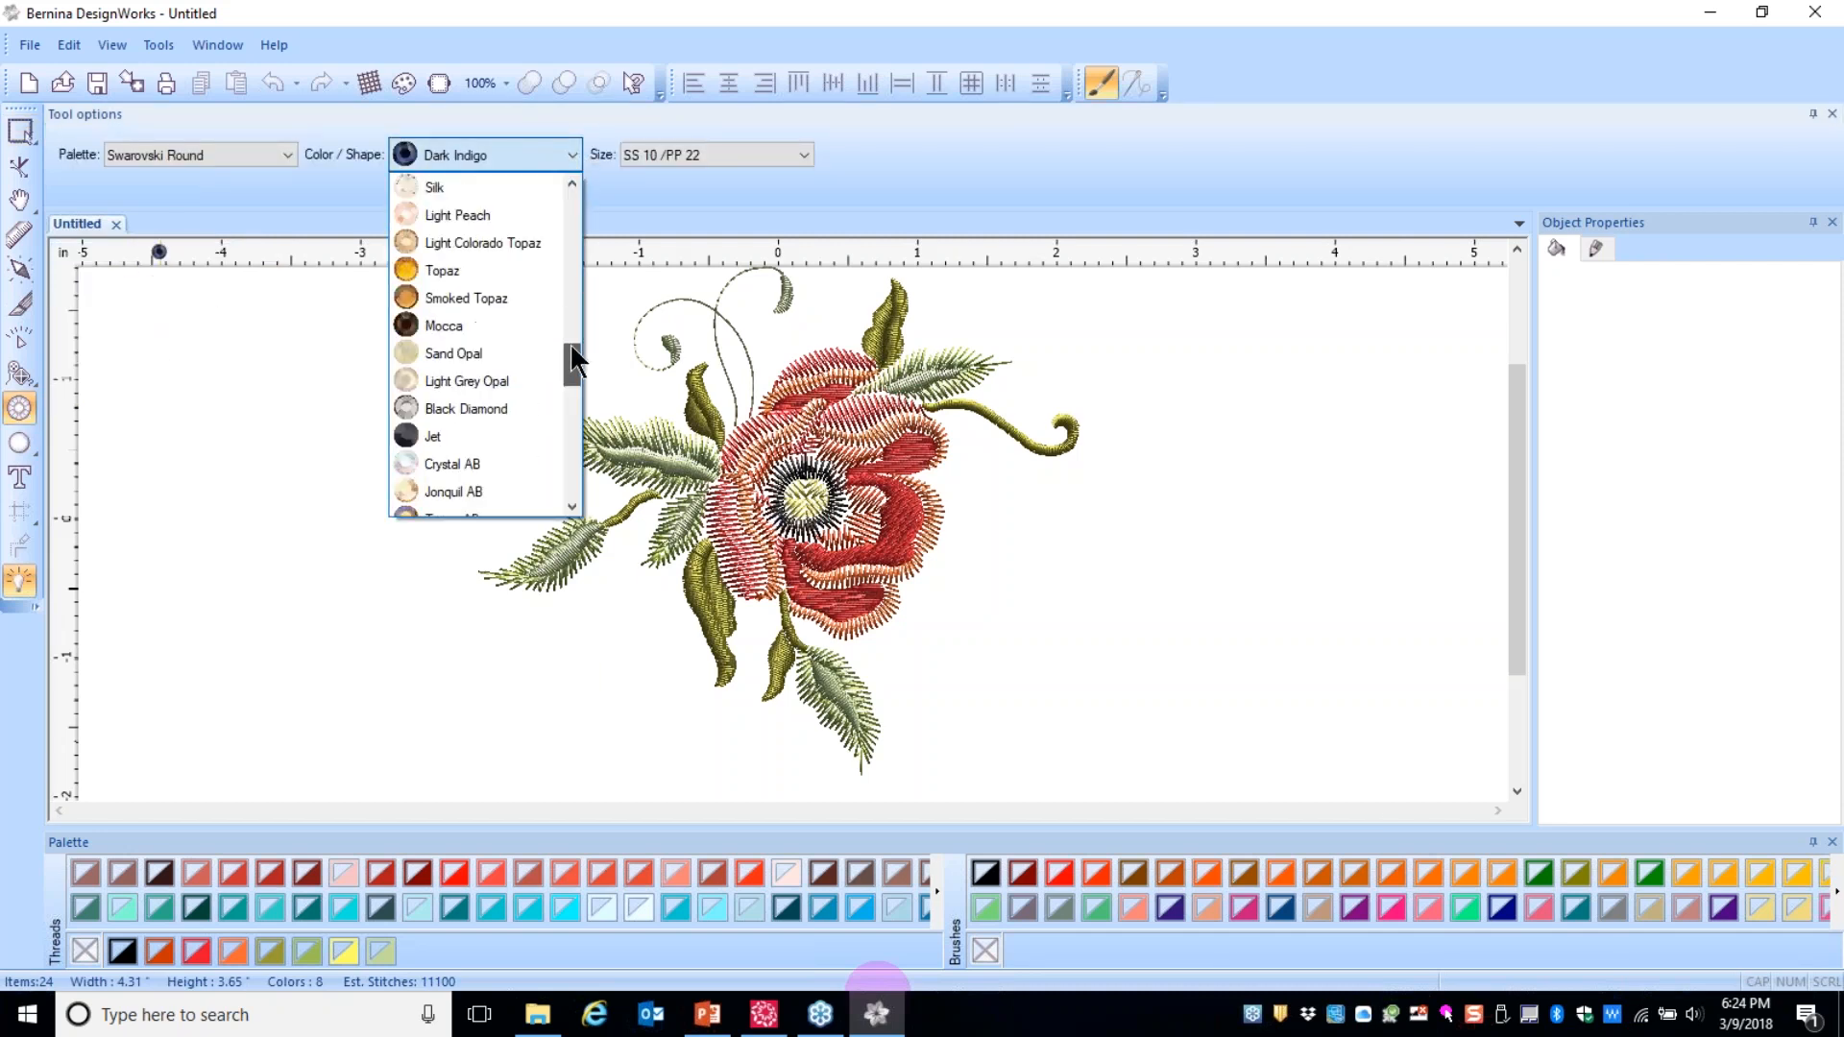
{"action": "left_click", "coordinate": [399, 273]}
{"action": "left_click", "coordinate": [803, 155]}
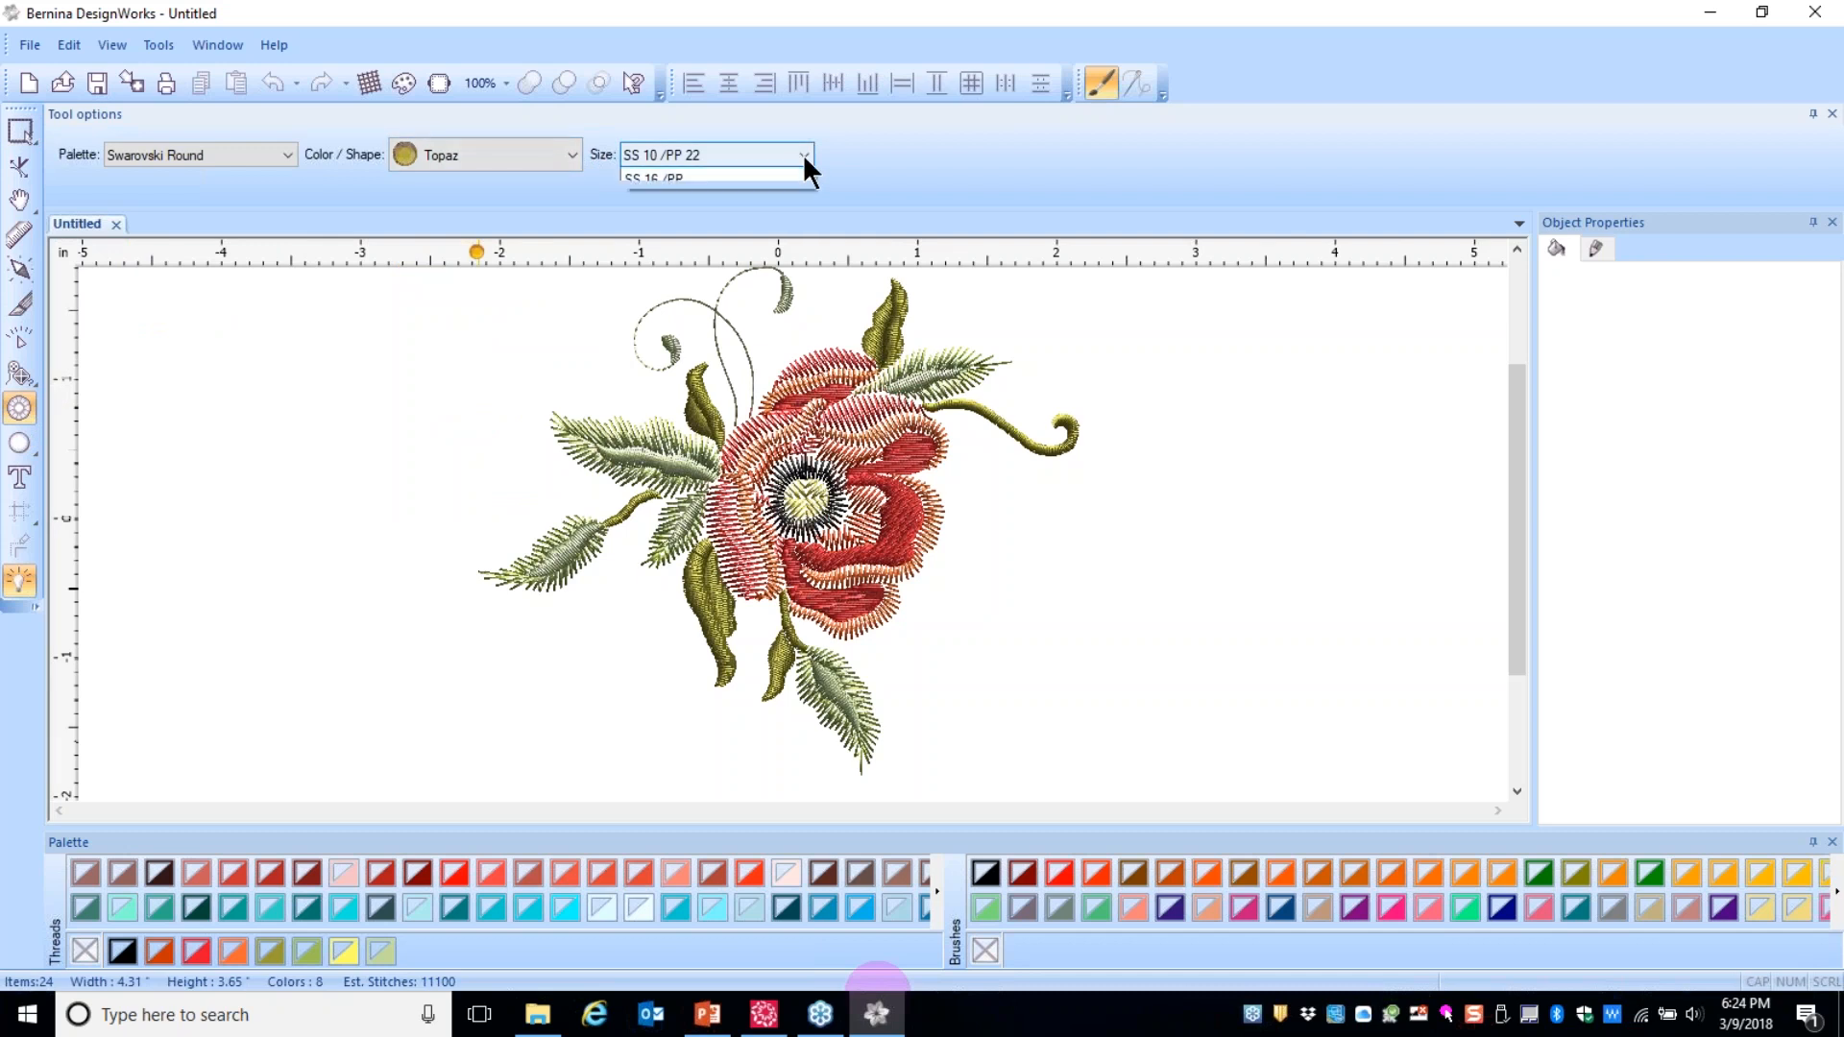
{"action": "left_click", "coordinate": [803, 154]}
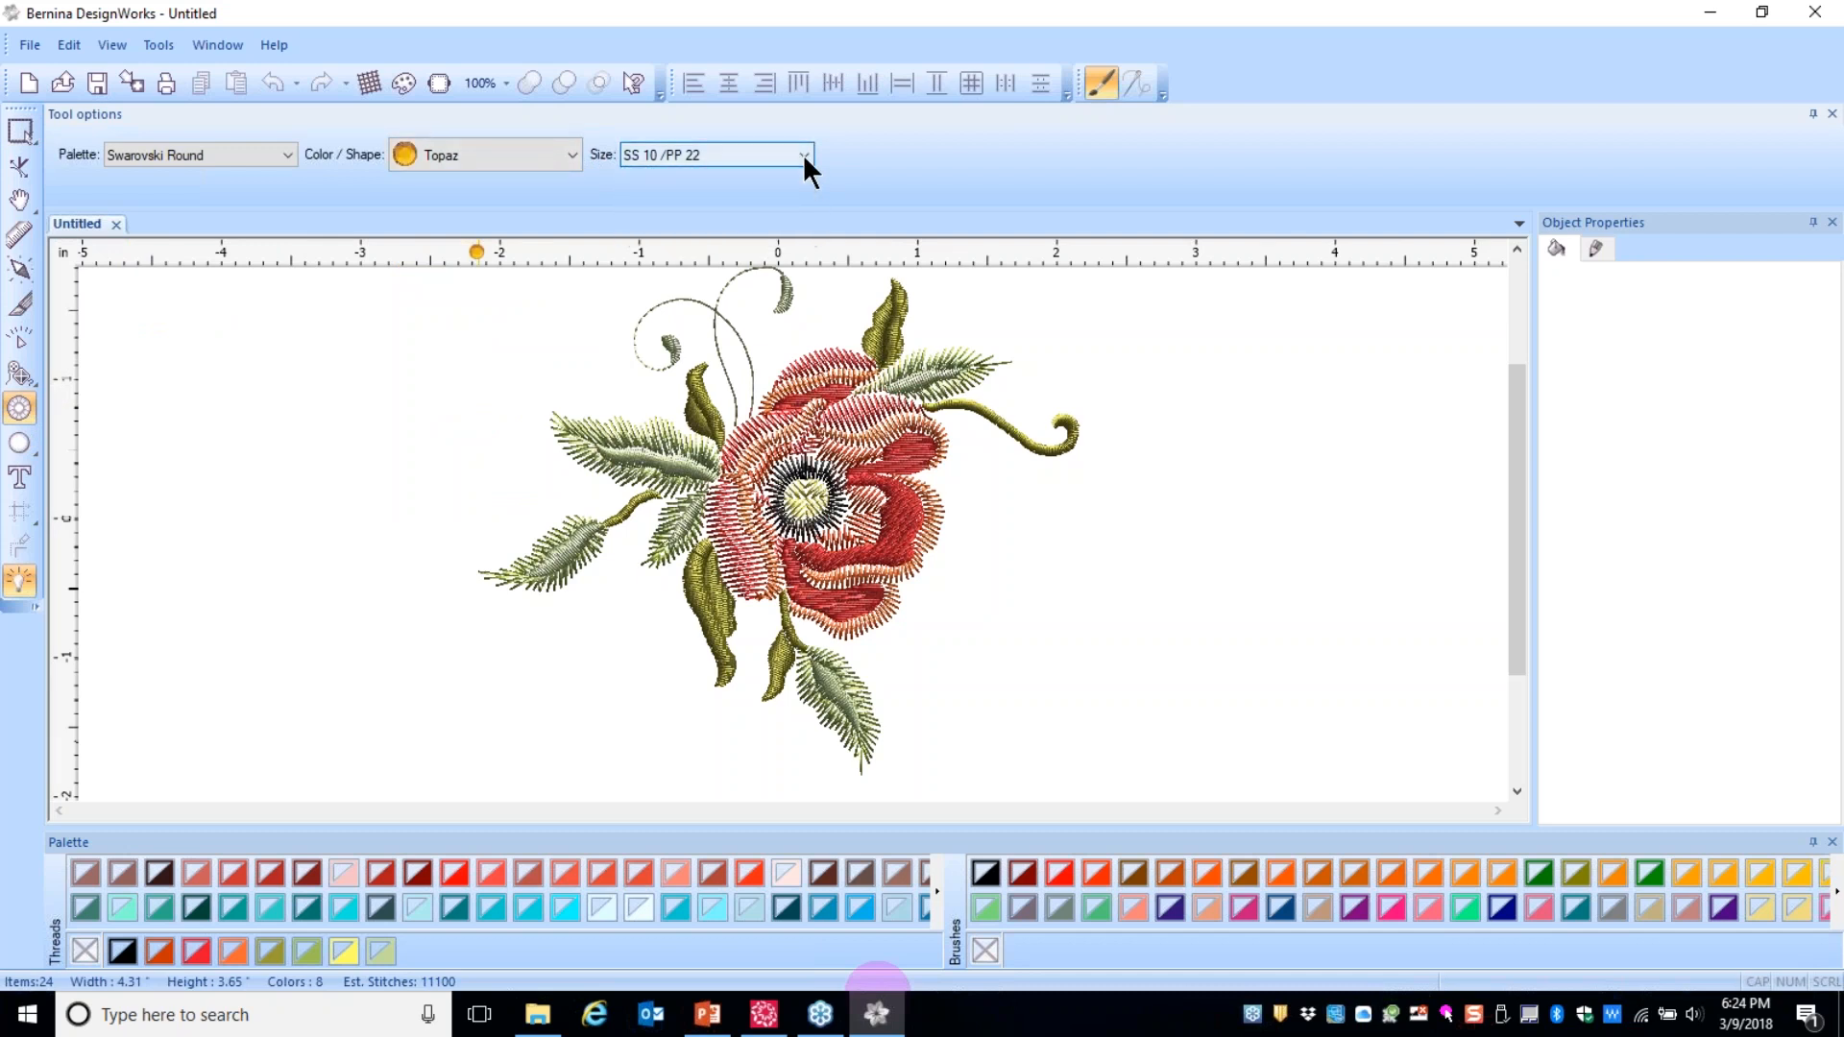
- Place five Topaz crystals in a ring on the yellow center of the flower
{"action": "left_click", "coordinate": [808, 480]}
{"action": "left_click", "coordinate": [827, 495]}
{"action": "left_click", "coordinate": [811, 519]}
{"action": "left_click", "coordinate": [790, 511]}
{"action": "left_click", "coordinate": [787, 494]}
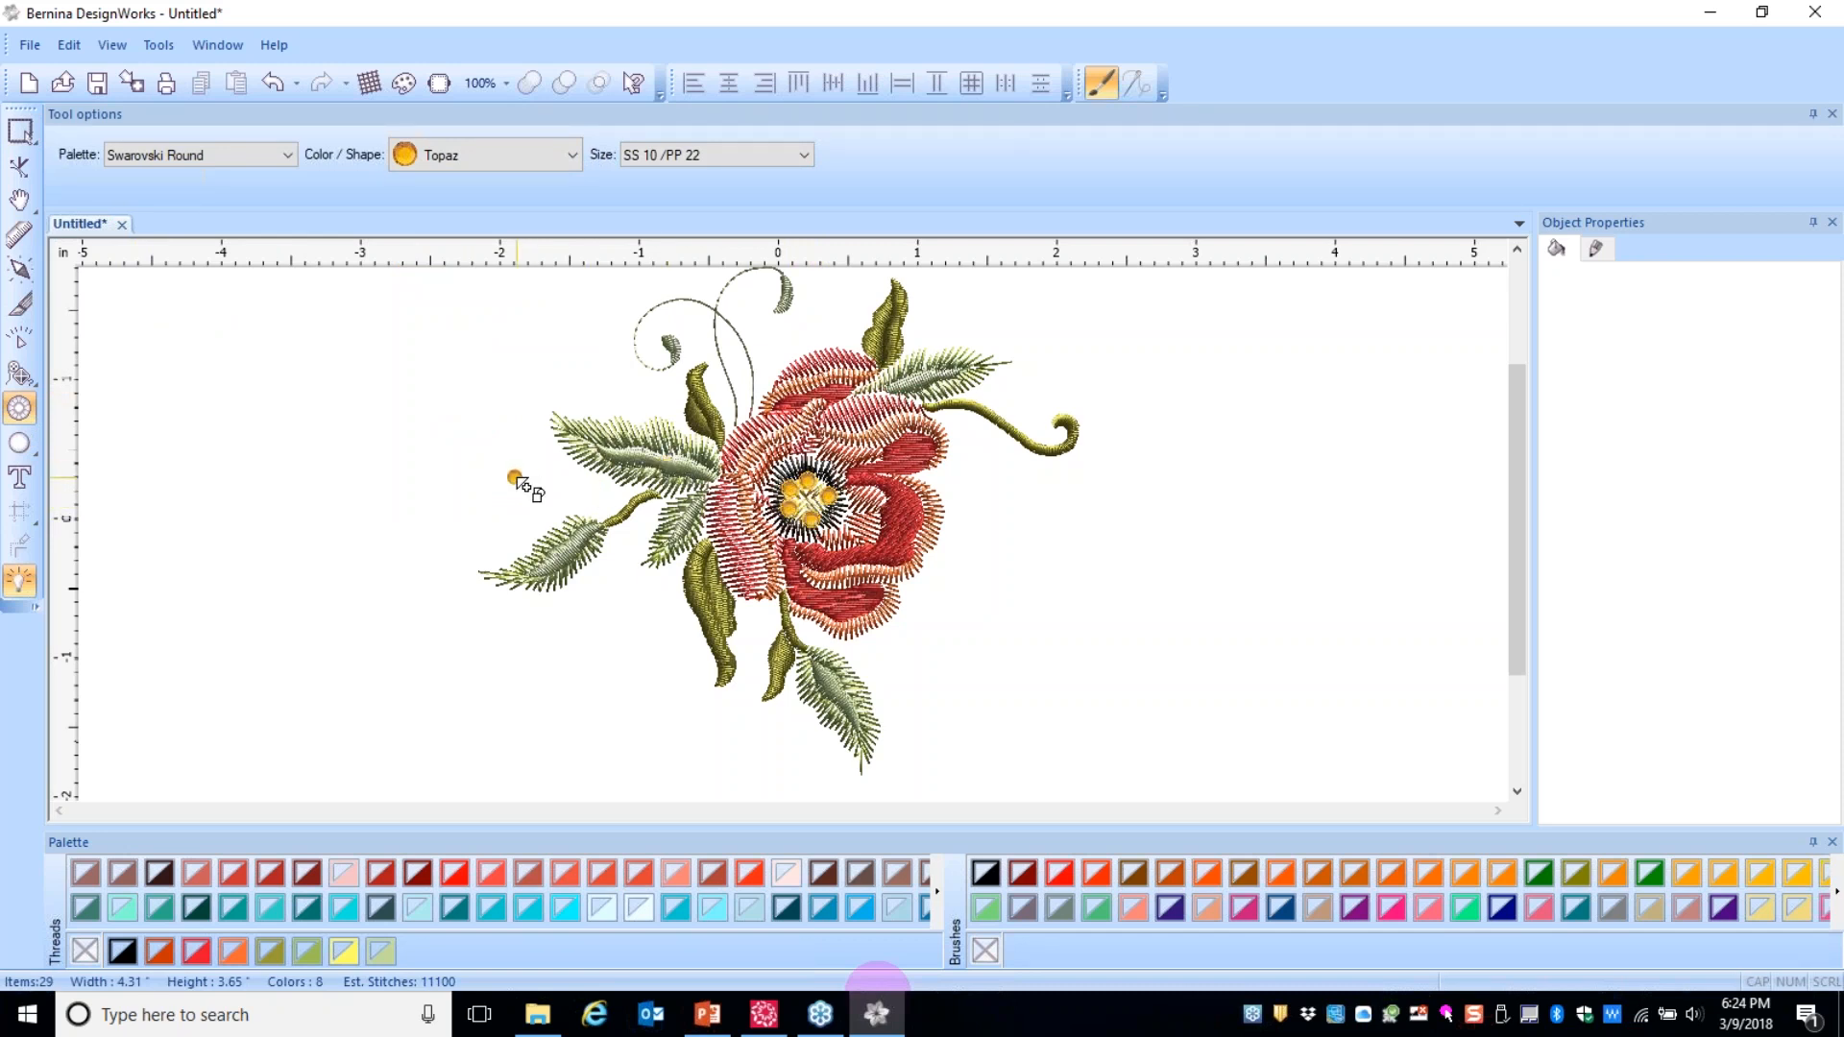
{"action": "left_click", "coordinate": [21, 139]}
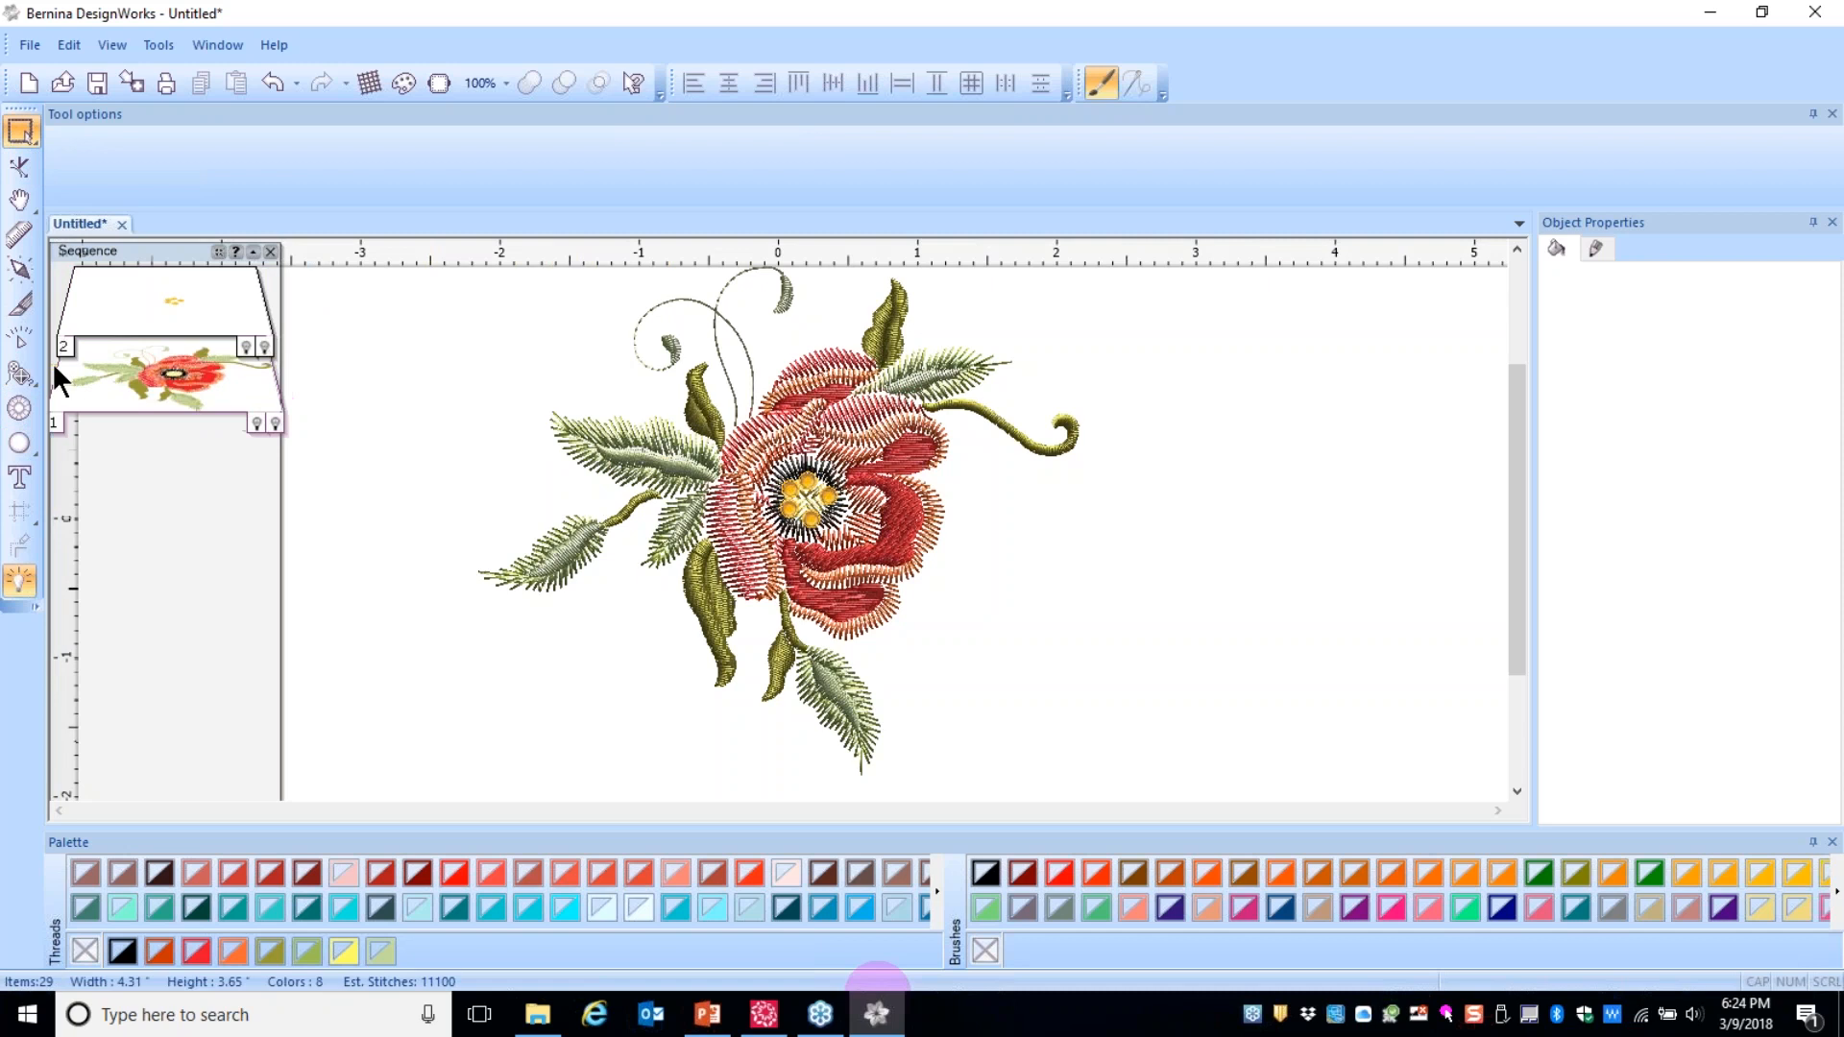
- Draw a vein line along the middle of the light green leaf at the flower's upper right
{"action": "left_click", "coordinate": [19, 374]}
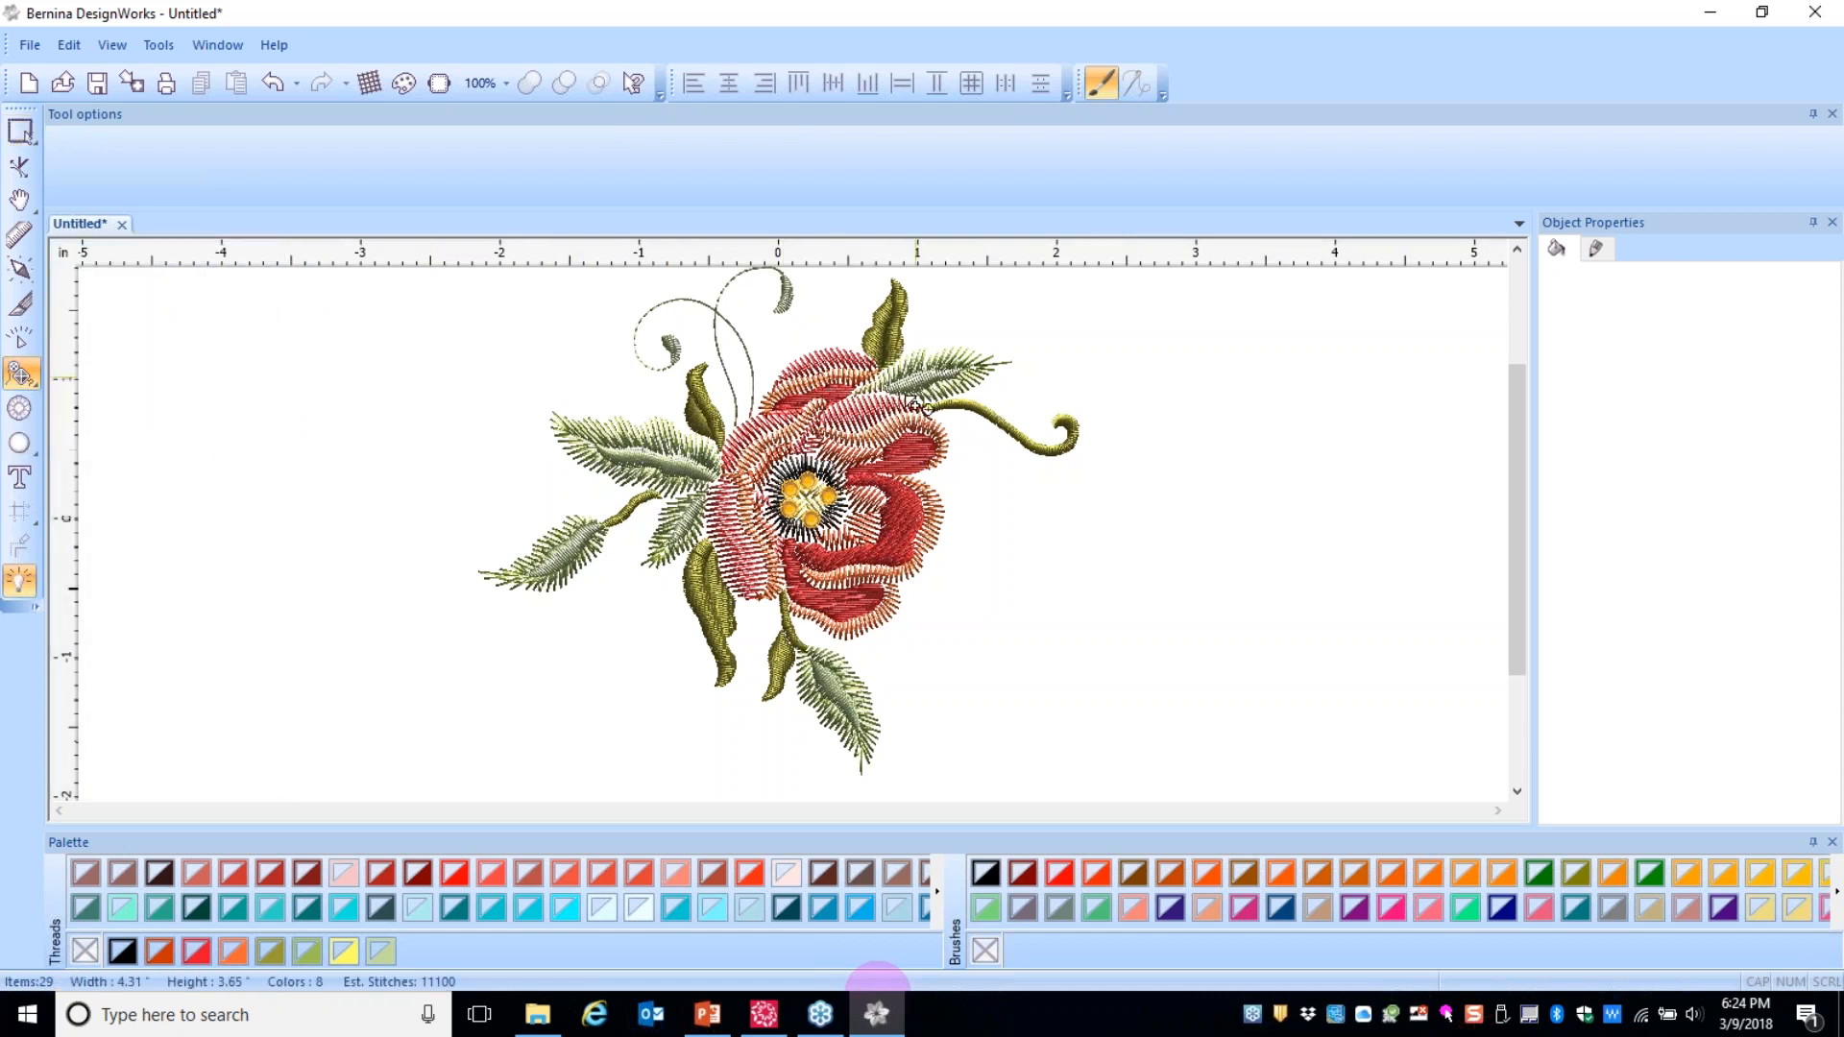
{"action": "left_click", "coordinate": [883, 391]}
{"action": "left_click", "coordinate": [920, 381]}
{"action": "key", "text": "Escape"}
- Draw a three-point vein line up the middle of the olive leaf above the flower
{"action": "scroll", "coordinate": [972, 378], "scroll_direction": "up", "scroll_amount": 5}
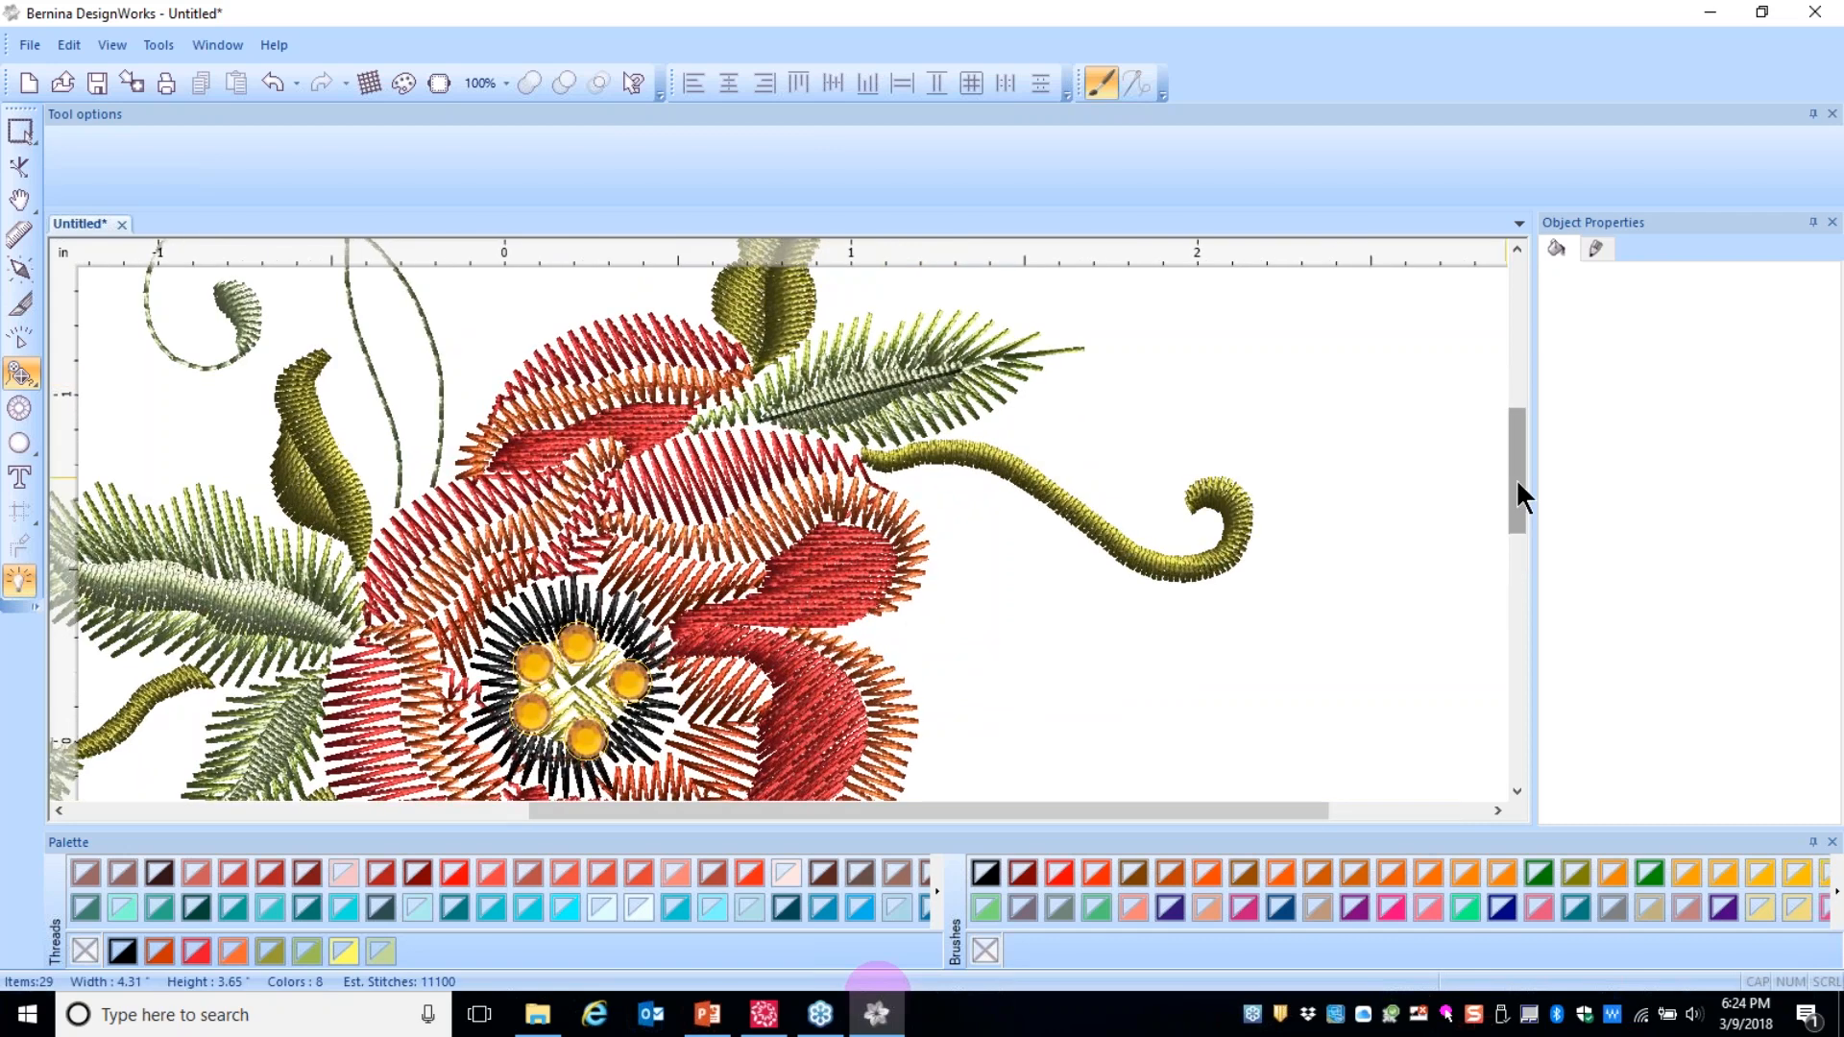
{"action": "left_click_drag", "start_coordinate": [1516, 478], "coordinate": [1511, 446]}
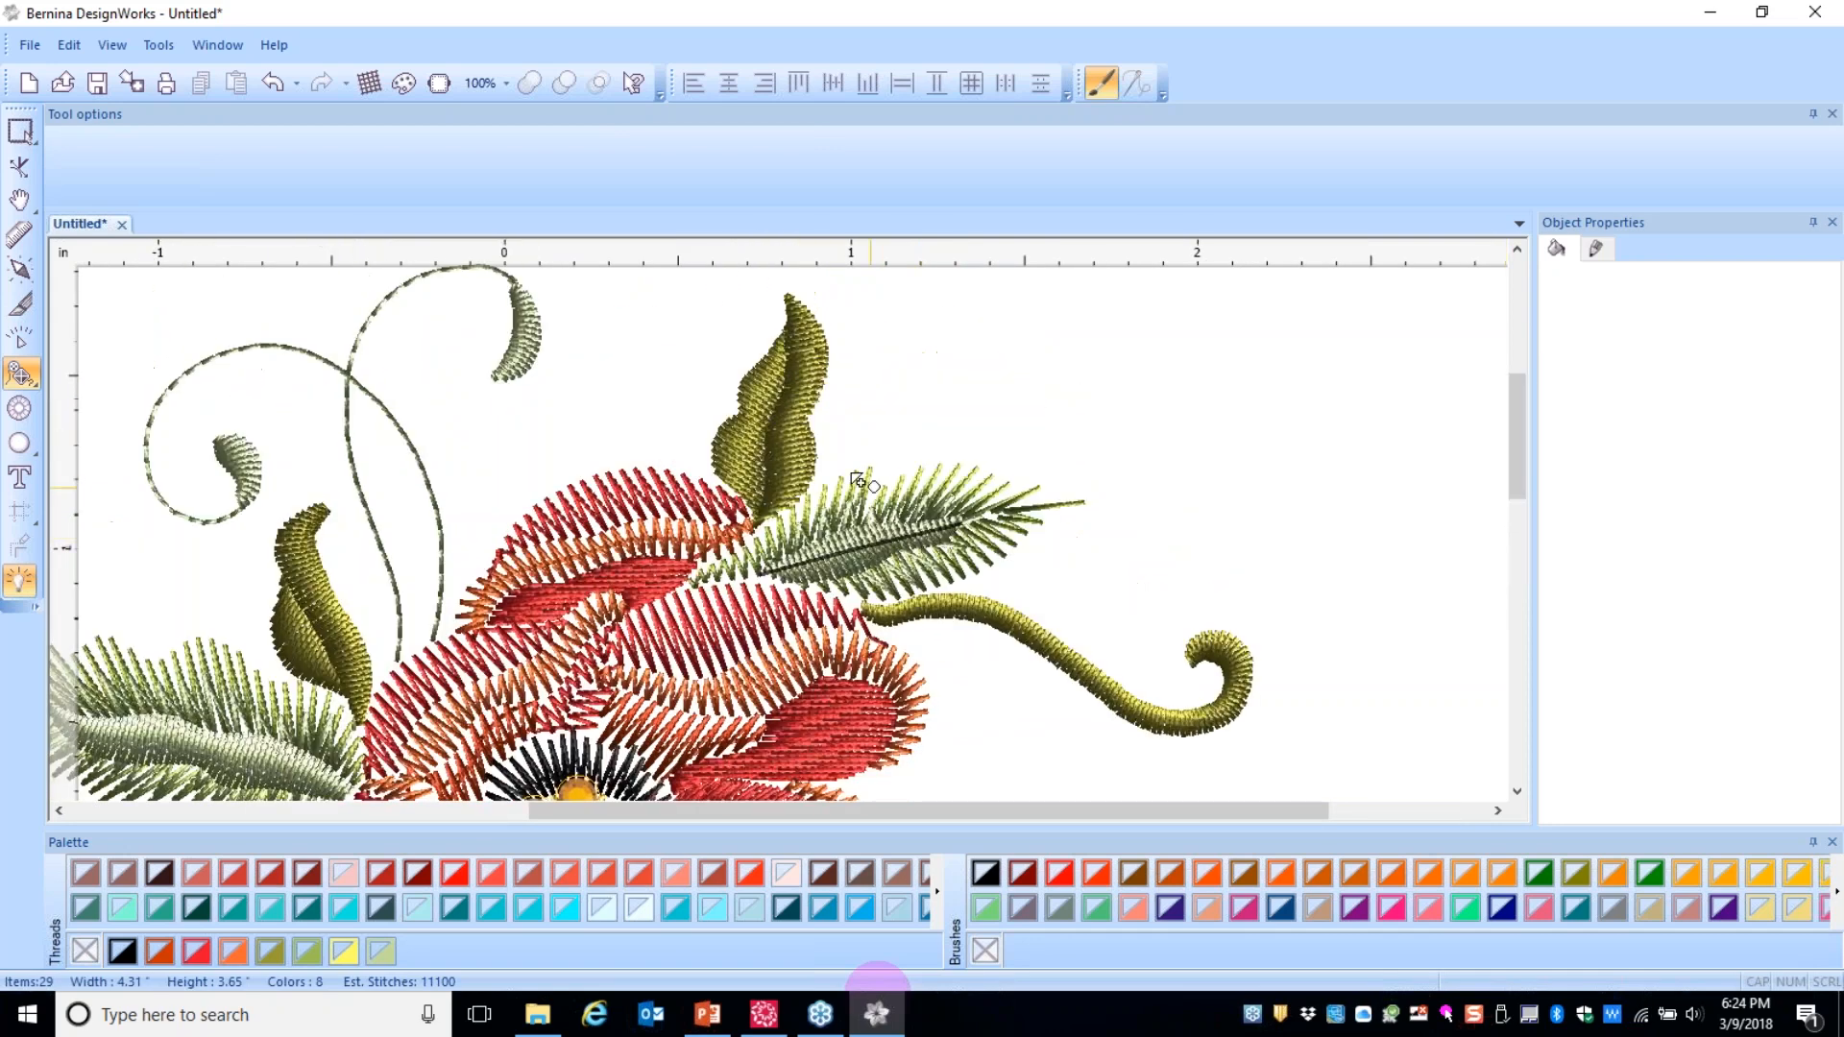
{"action": "left_click", "coordinate": [762, 506]}
{"action": "left_click", "coordinate": [771, 441]}
{"action": "left_click", "coordinate": [794, 391]}
{"action": "key", "text": "Return"}
- Draw a three-point vein line through the olive leaf at the flower's upper left
{"action": "left_click", "coordinate": [339, 685]}
{"action": "left_click", "coordinate": [308, 632]}
{"action": "left_click", "coordinate": [285, 567]}
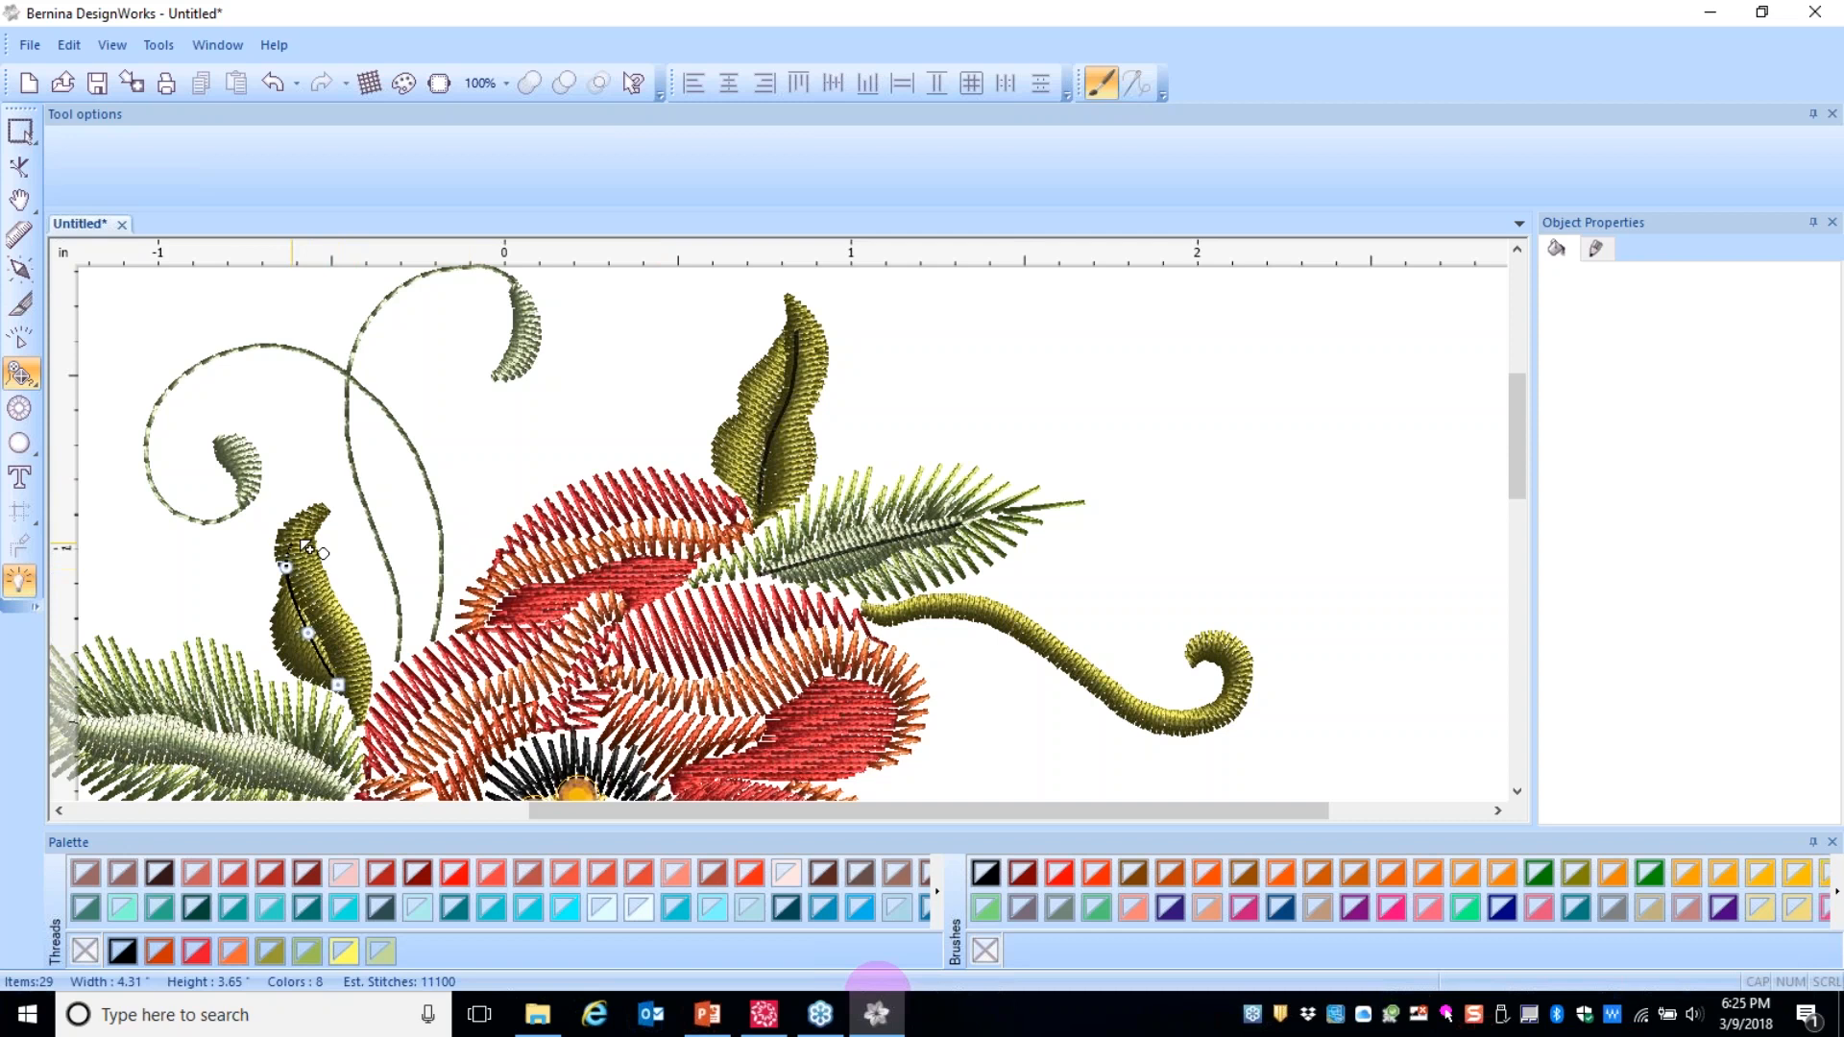
{"action": "key", "text": "Return"}
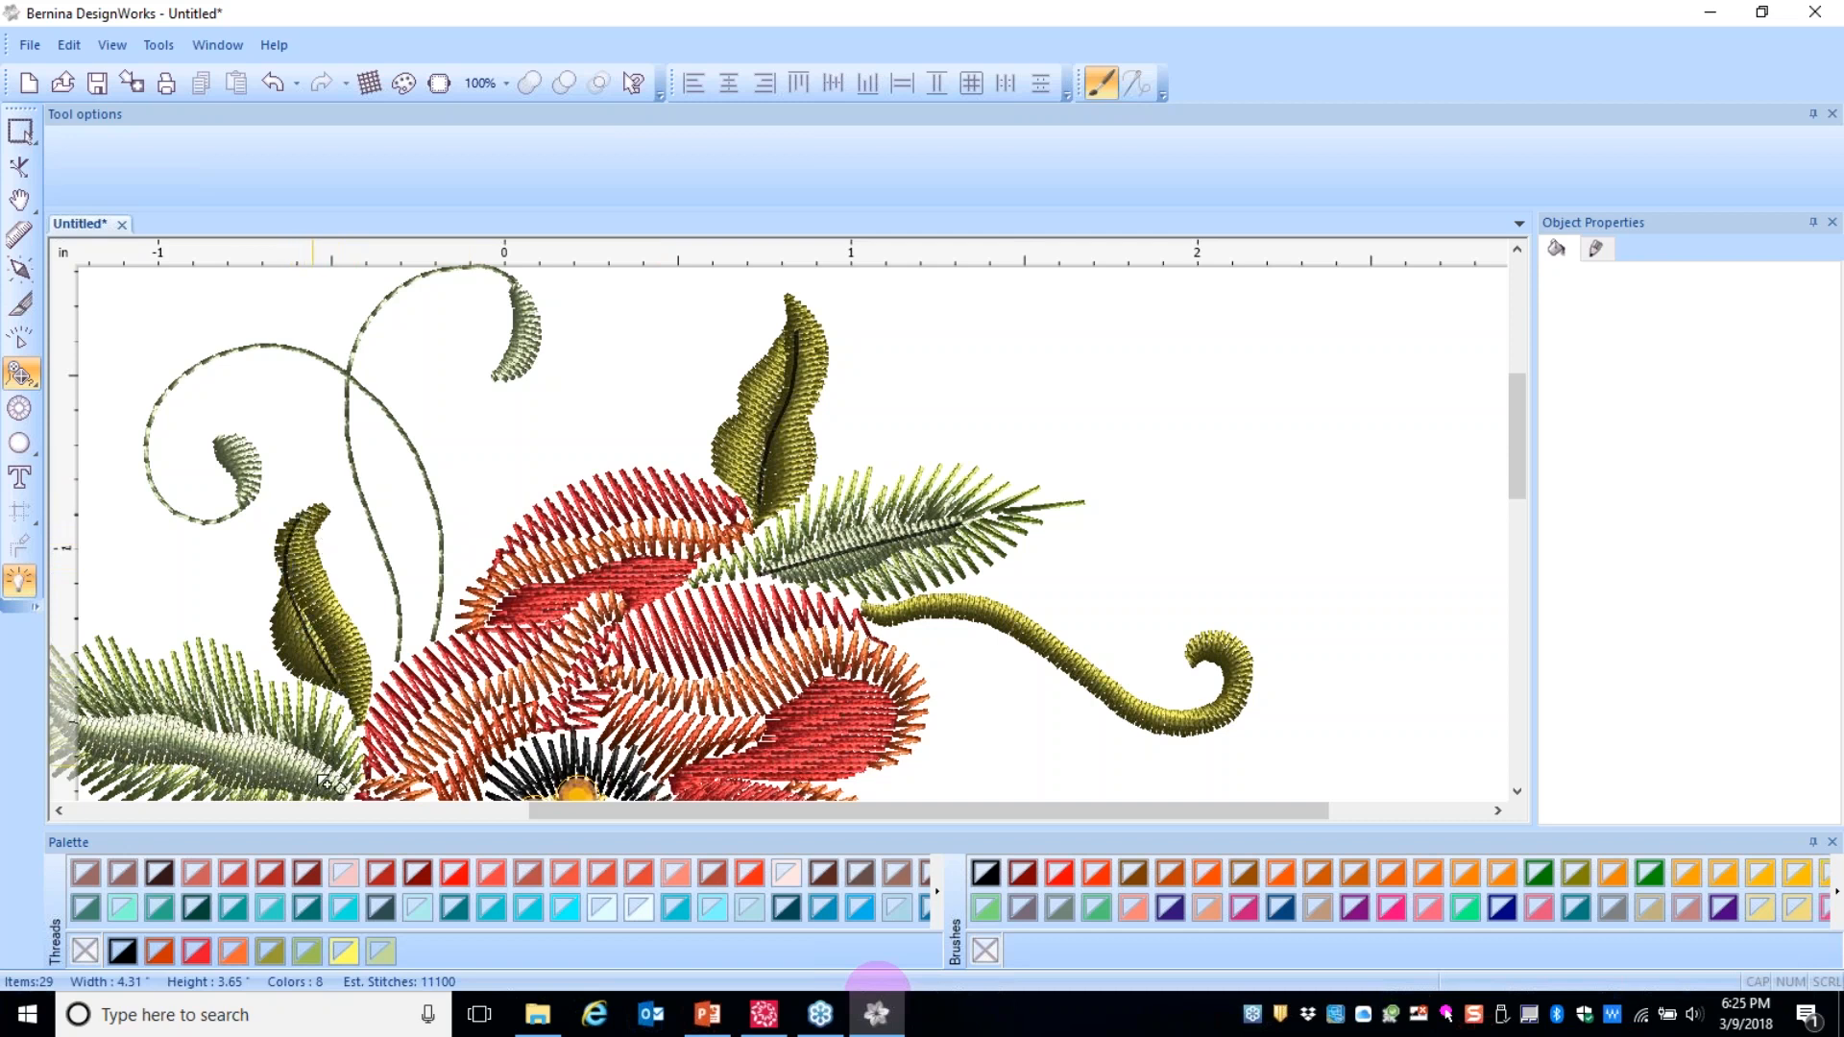
- Draw a curved vein line from the flower outward along the large light green leaf on its left
{"action": "scroll", "coordinate": [304, 772], "scroll_direction": "down", "scroll_amount": 1}
{"action": "left_click", "coordinate": [232, 734]}
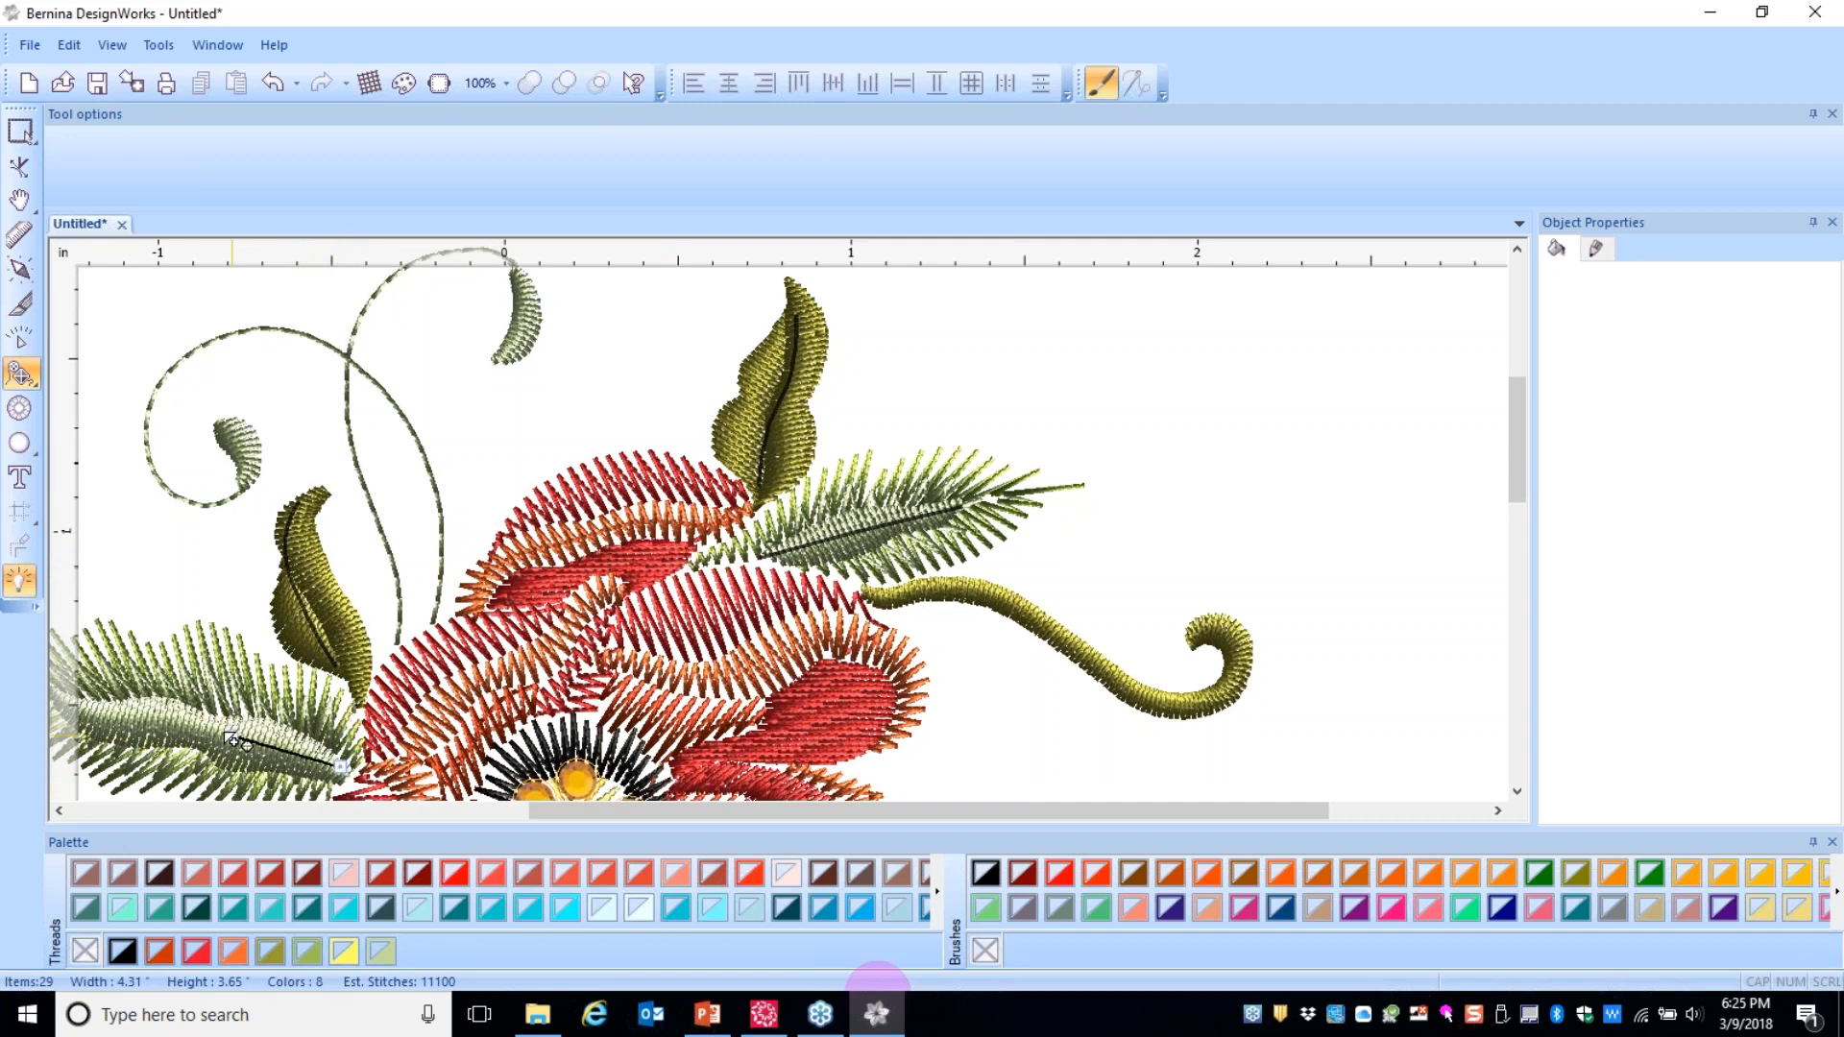
{"action": "left_click", "coordinate": [156, 715]}
{"action": "left_click", "coordinate": [93, 717]}
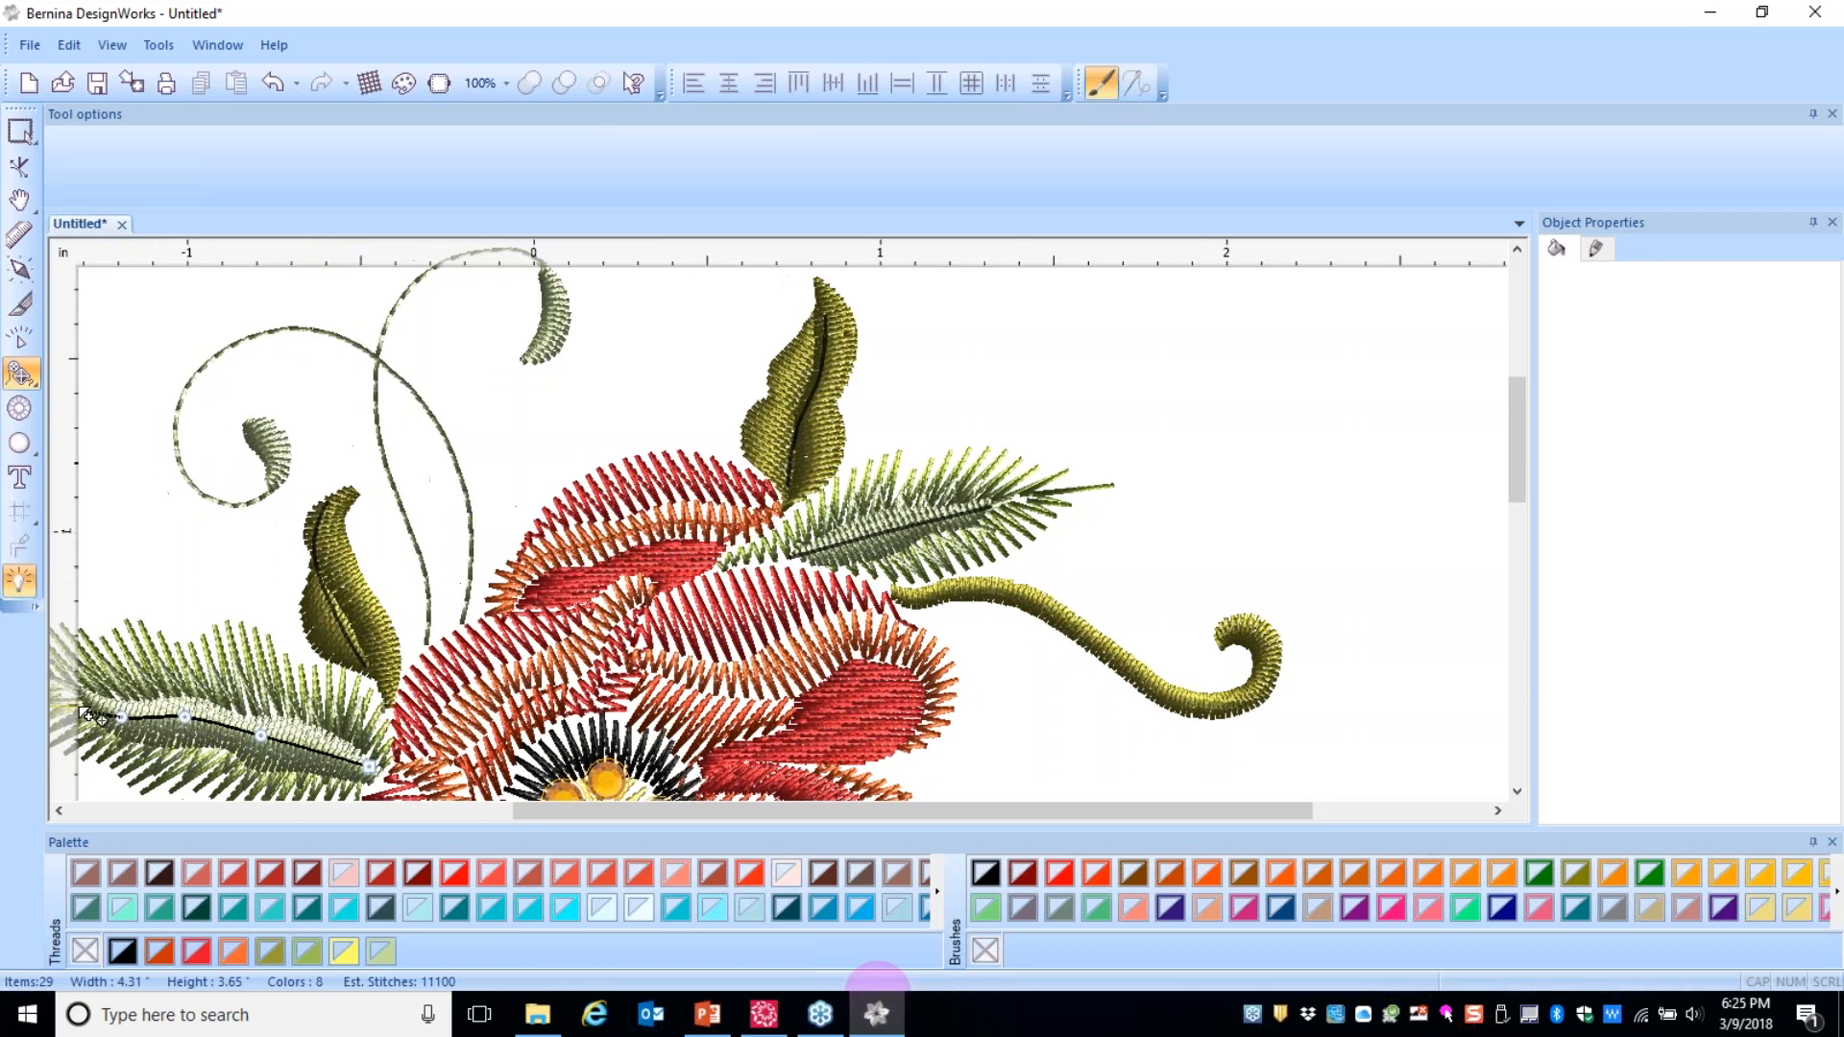
{"action": "key", "text": "Return"}
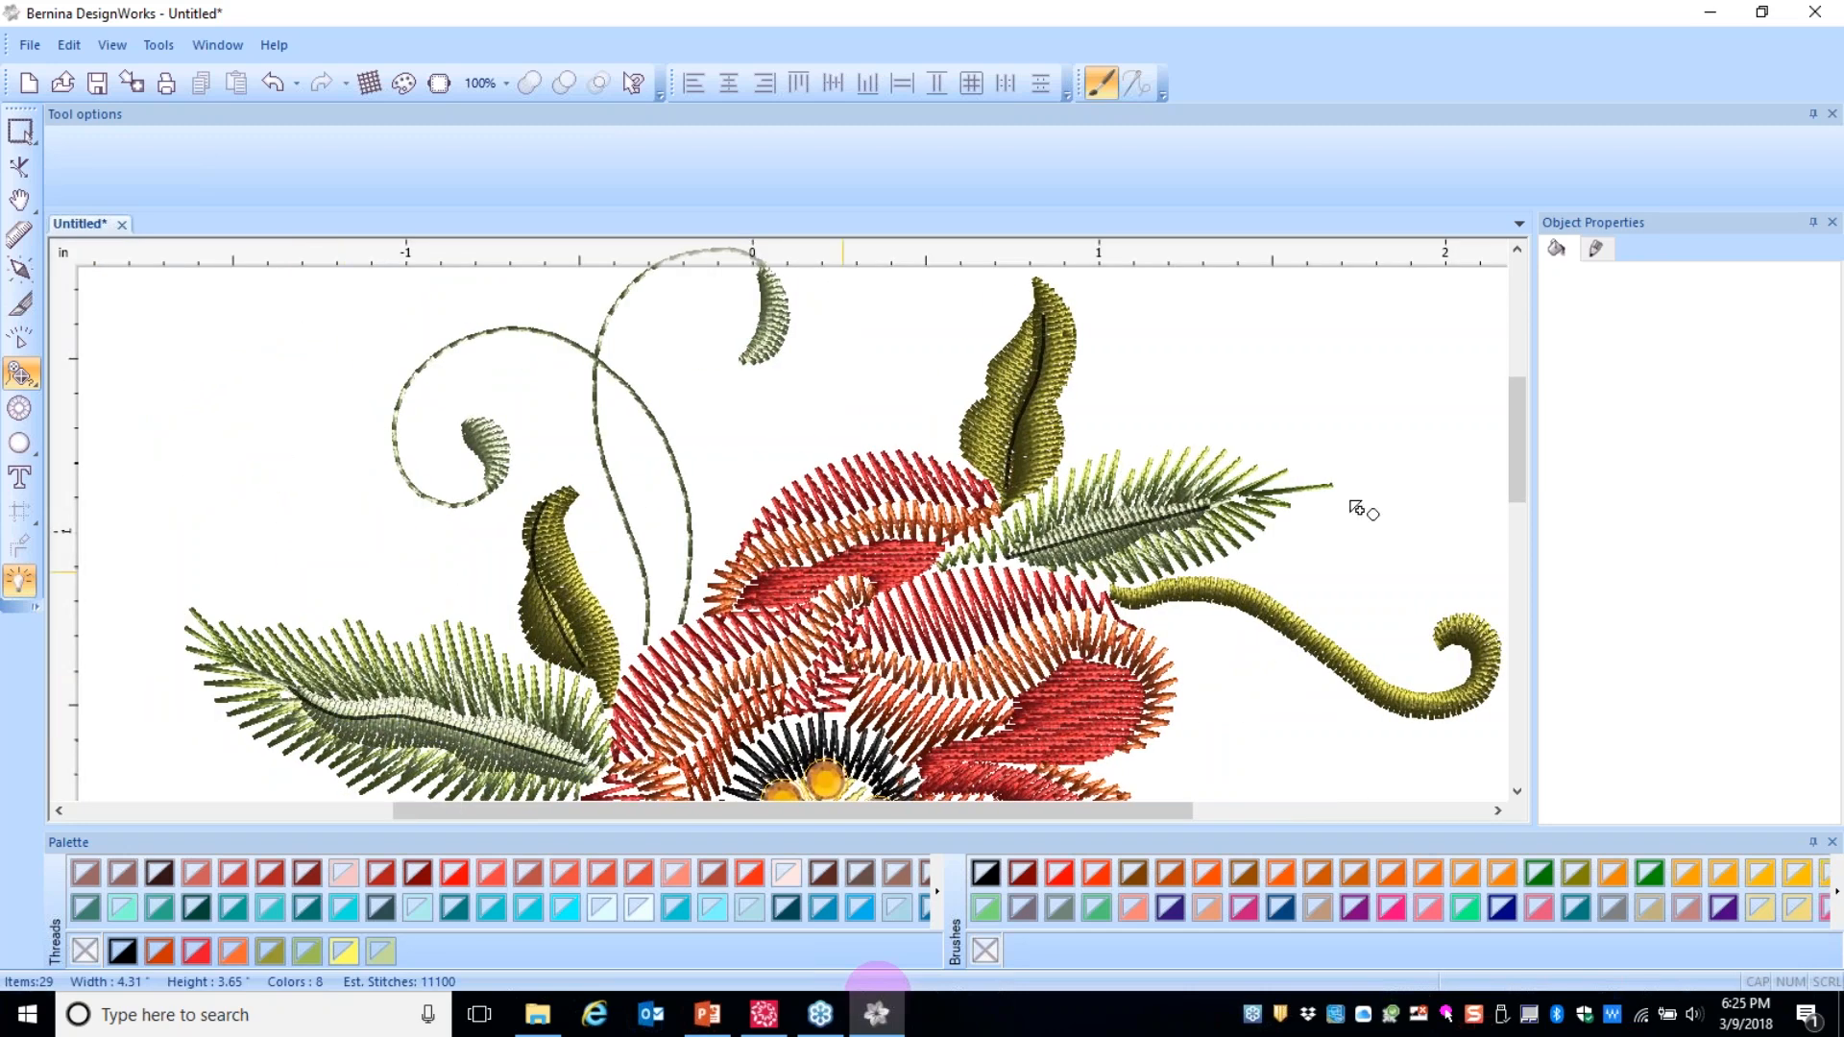
- Draw vein lines through the light green leaf at the far lower left and the small light green leaf beside the flower
{"action": "left_click_drag", "start_coordinate": [1518, 474], "coordinate": [1529, 562]}
{"action": "left_click", "coordinate": [292, 560]}
{"action": "left_click", "coordinate": [245, 605]}
{"action": "left_click", "coordinate": [203, 648]}
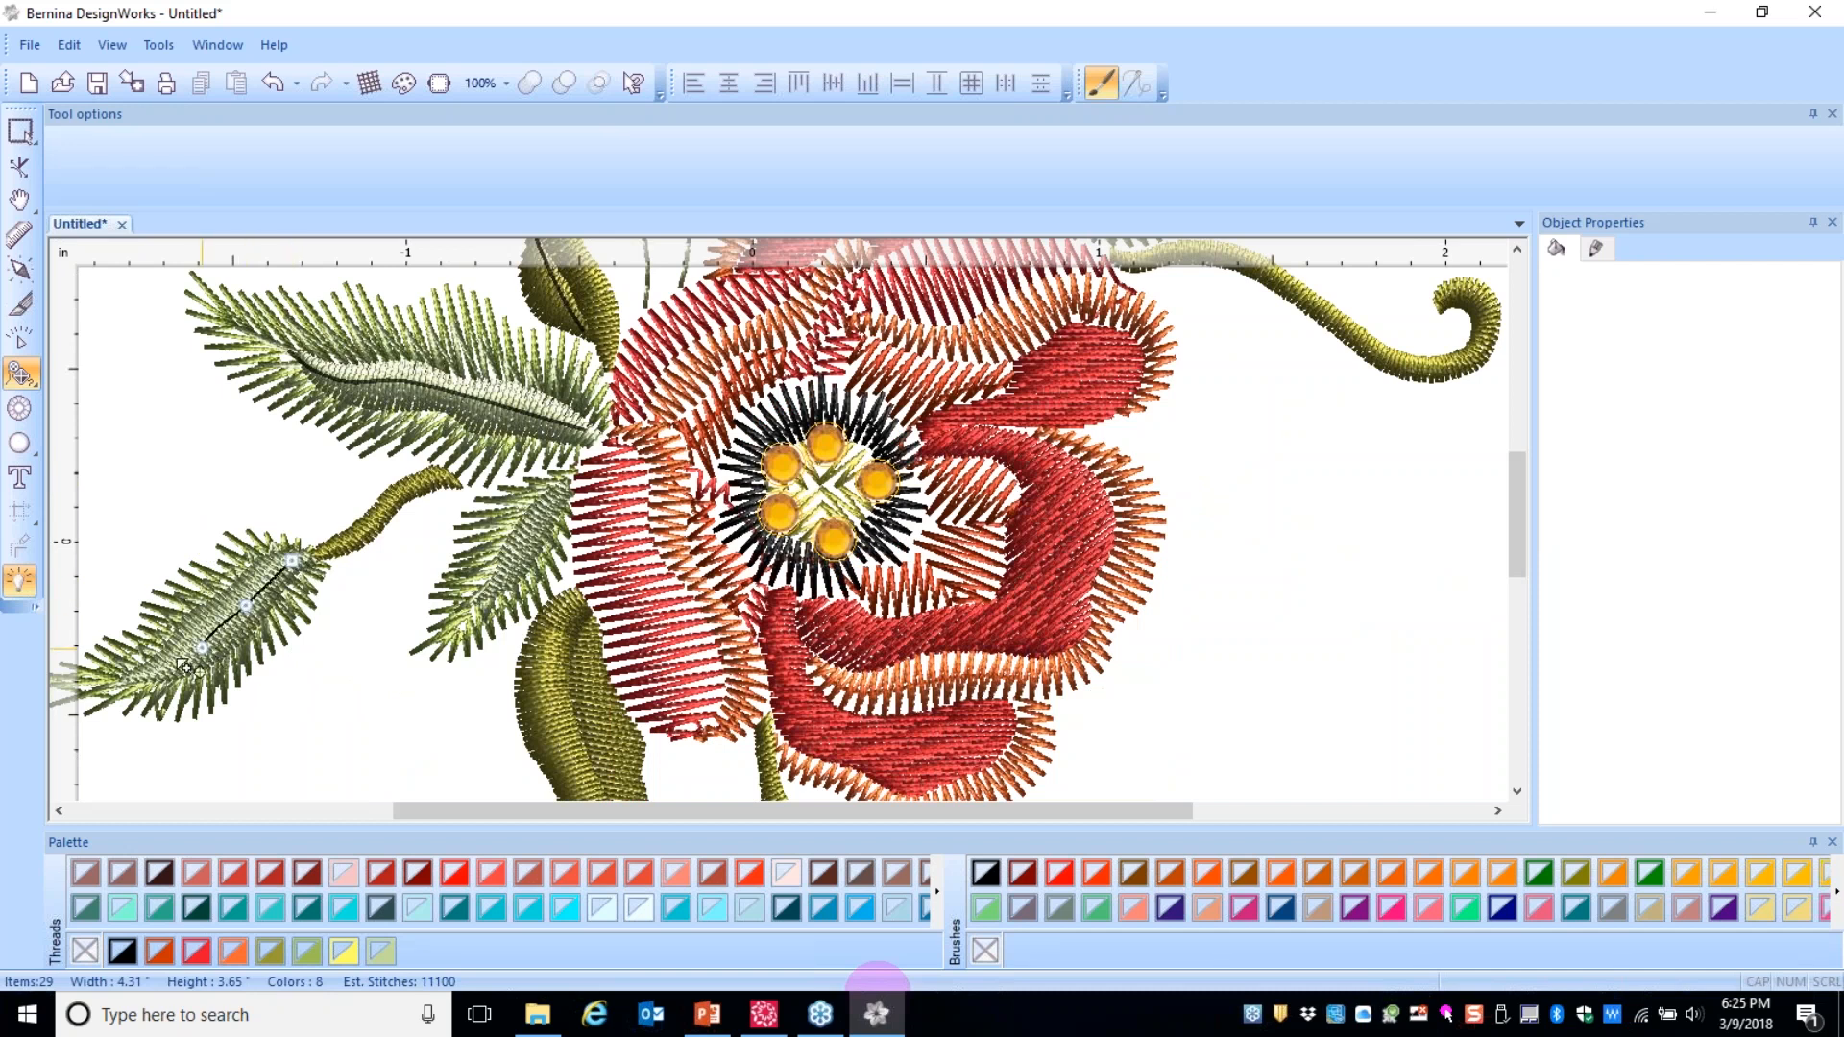
{"action": "left_click", "coordinate": [139, 673]}
{"action": "key", "text": "Return"}
{"action": "left_click", "coordinate": [560, 490]}
{"action": "left_click", "coordinate": [521, 547]}
{"action": "key", "text": "Return"}
- Draw a vein line down the middle of the large olive leaf below the flower and finish drawing
{"action": "left_click", "coordinate": [576, 608]}
{"action": "left_click", "coordinate": [581, 715]}
{"action": "scroll", "coordinate": [603, 778], "scroll_direction": "down", "scroll_amount": 1}
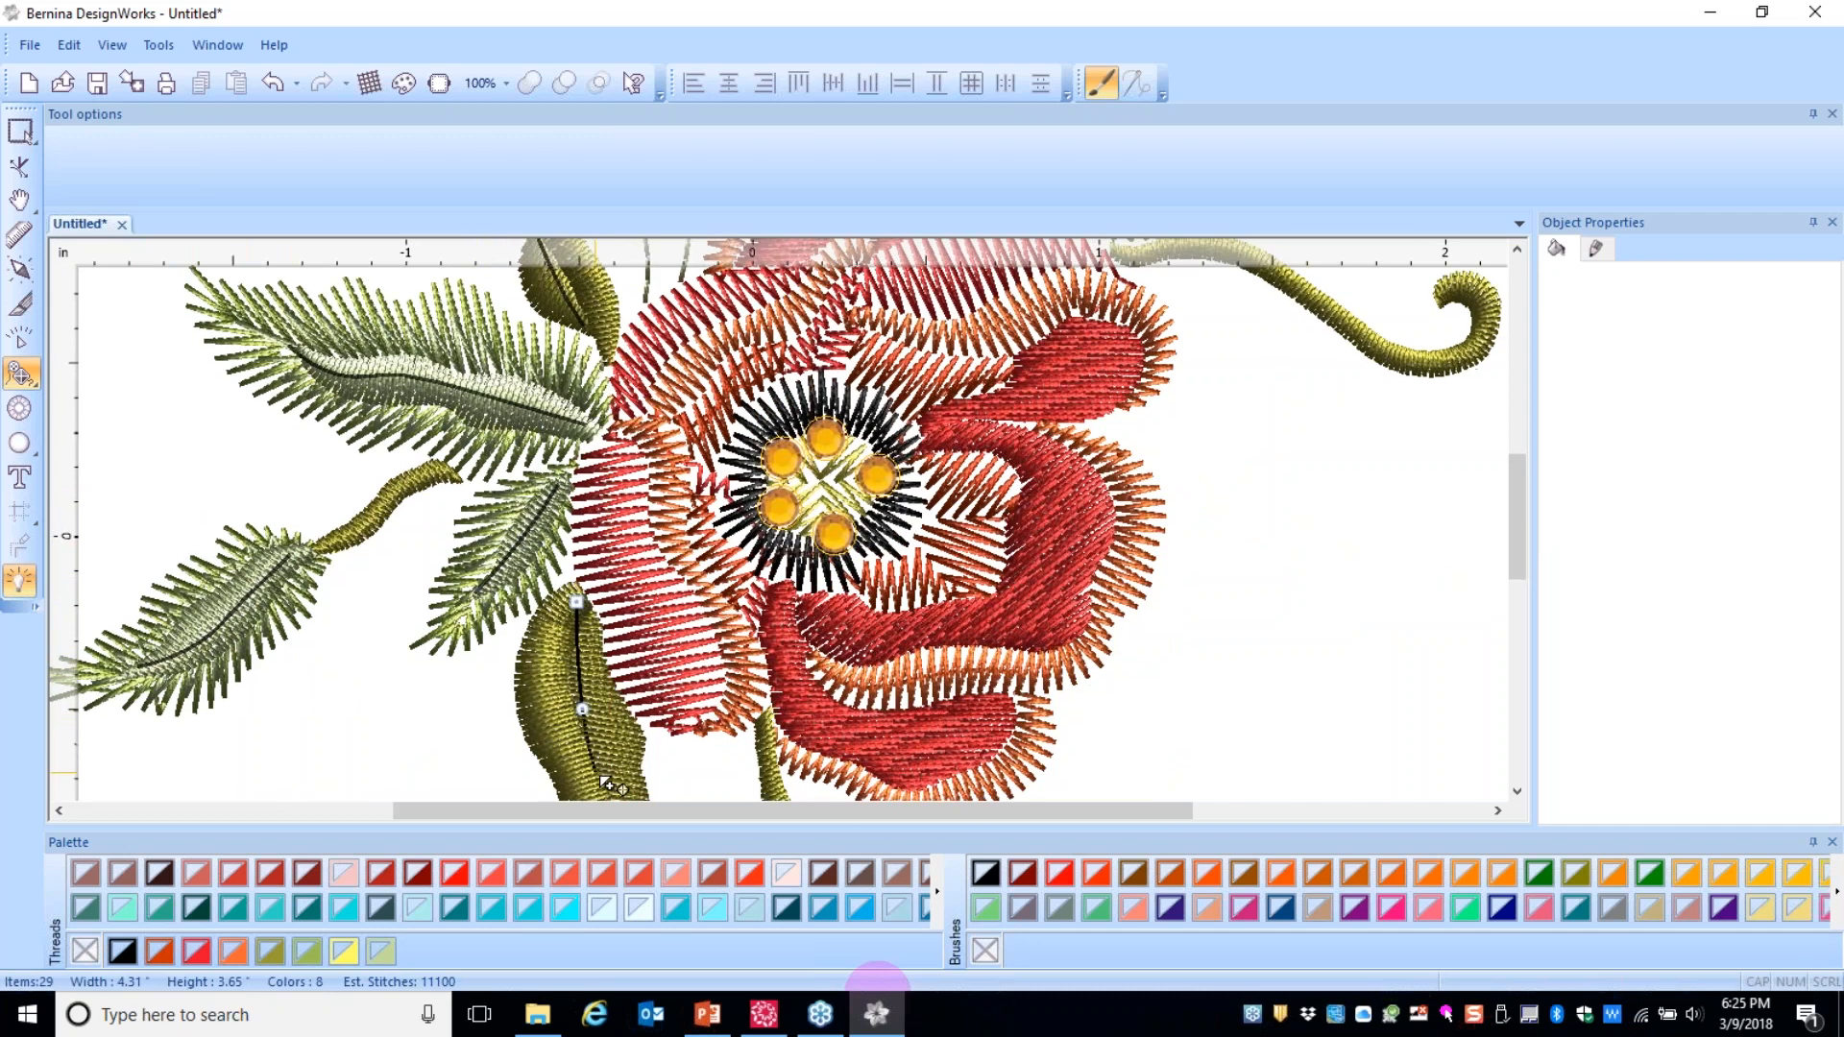
{"action": "left_click", "coordinate": [605, 678]}
{"action": "left_click", "coordinate": [634, 786]}
{"action": "key", "text": "Return"}
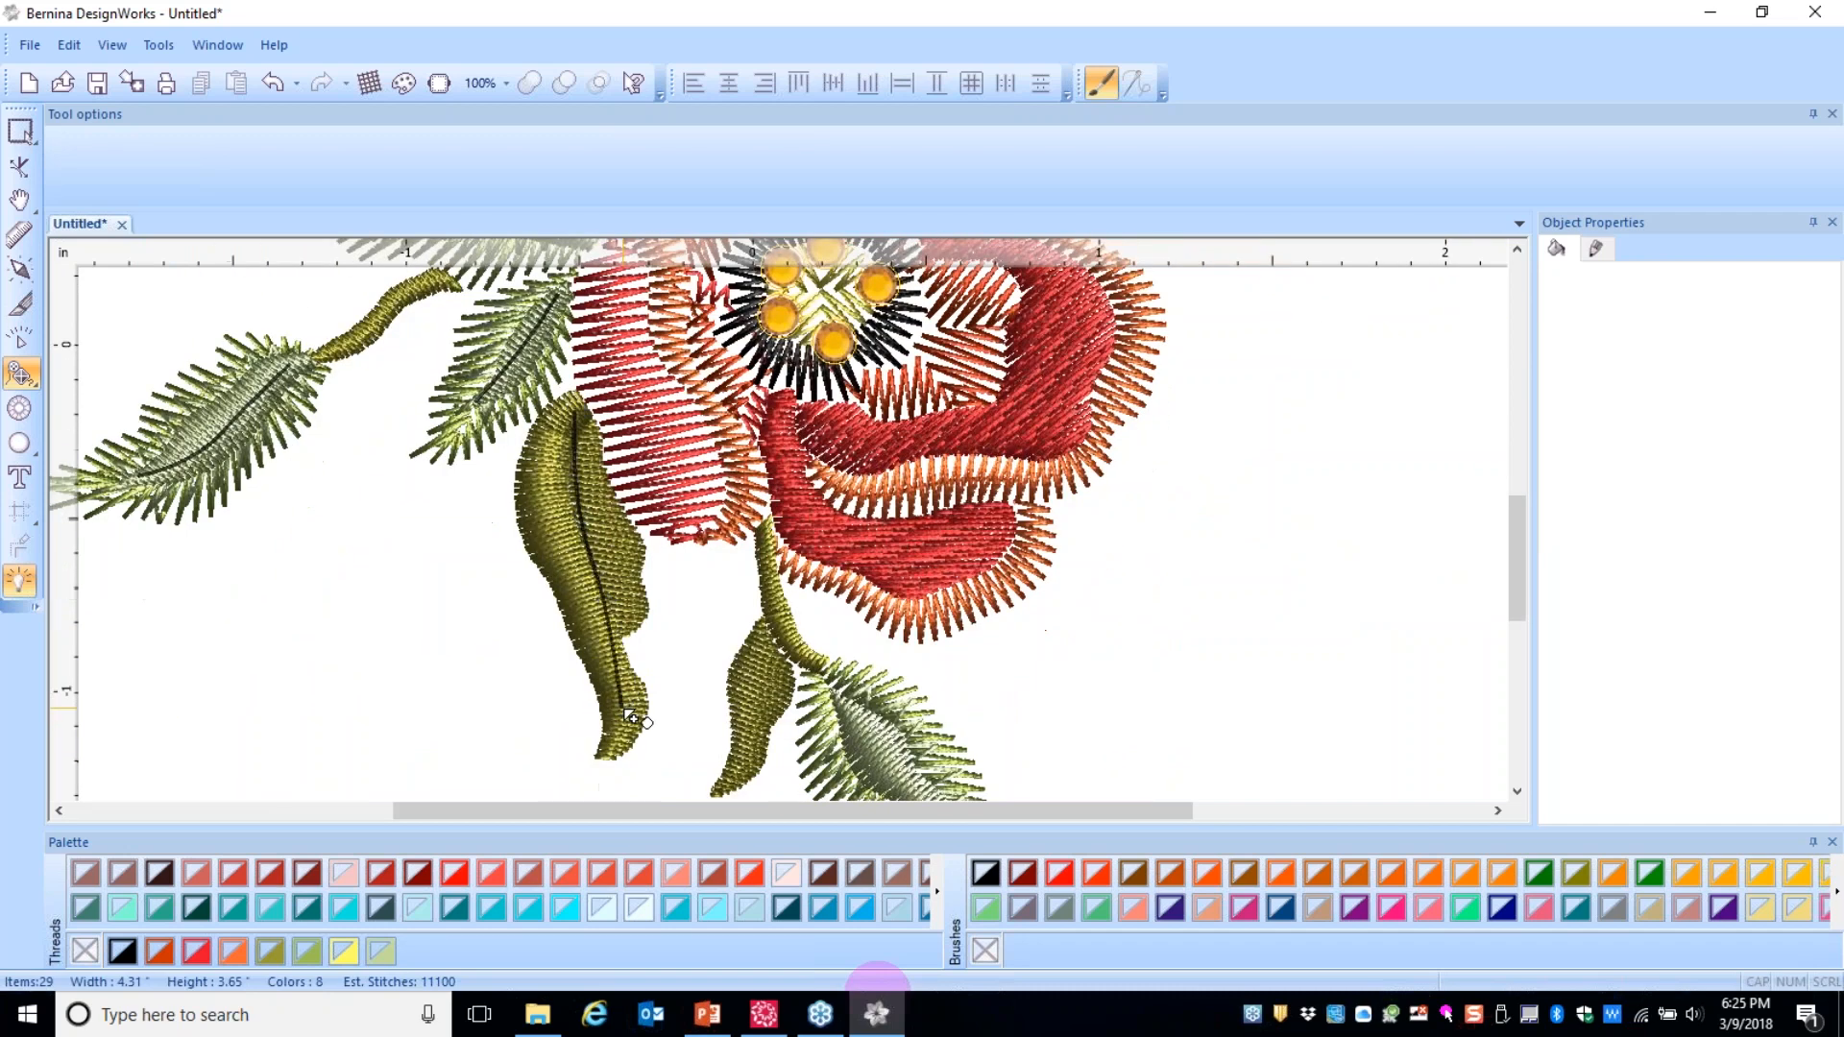
{"action": "left_click", "coordinate": [22, 129]}
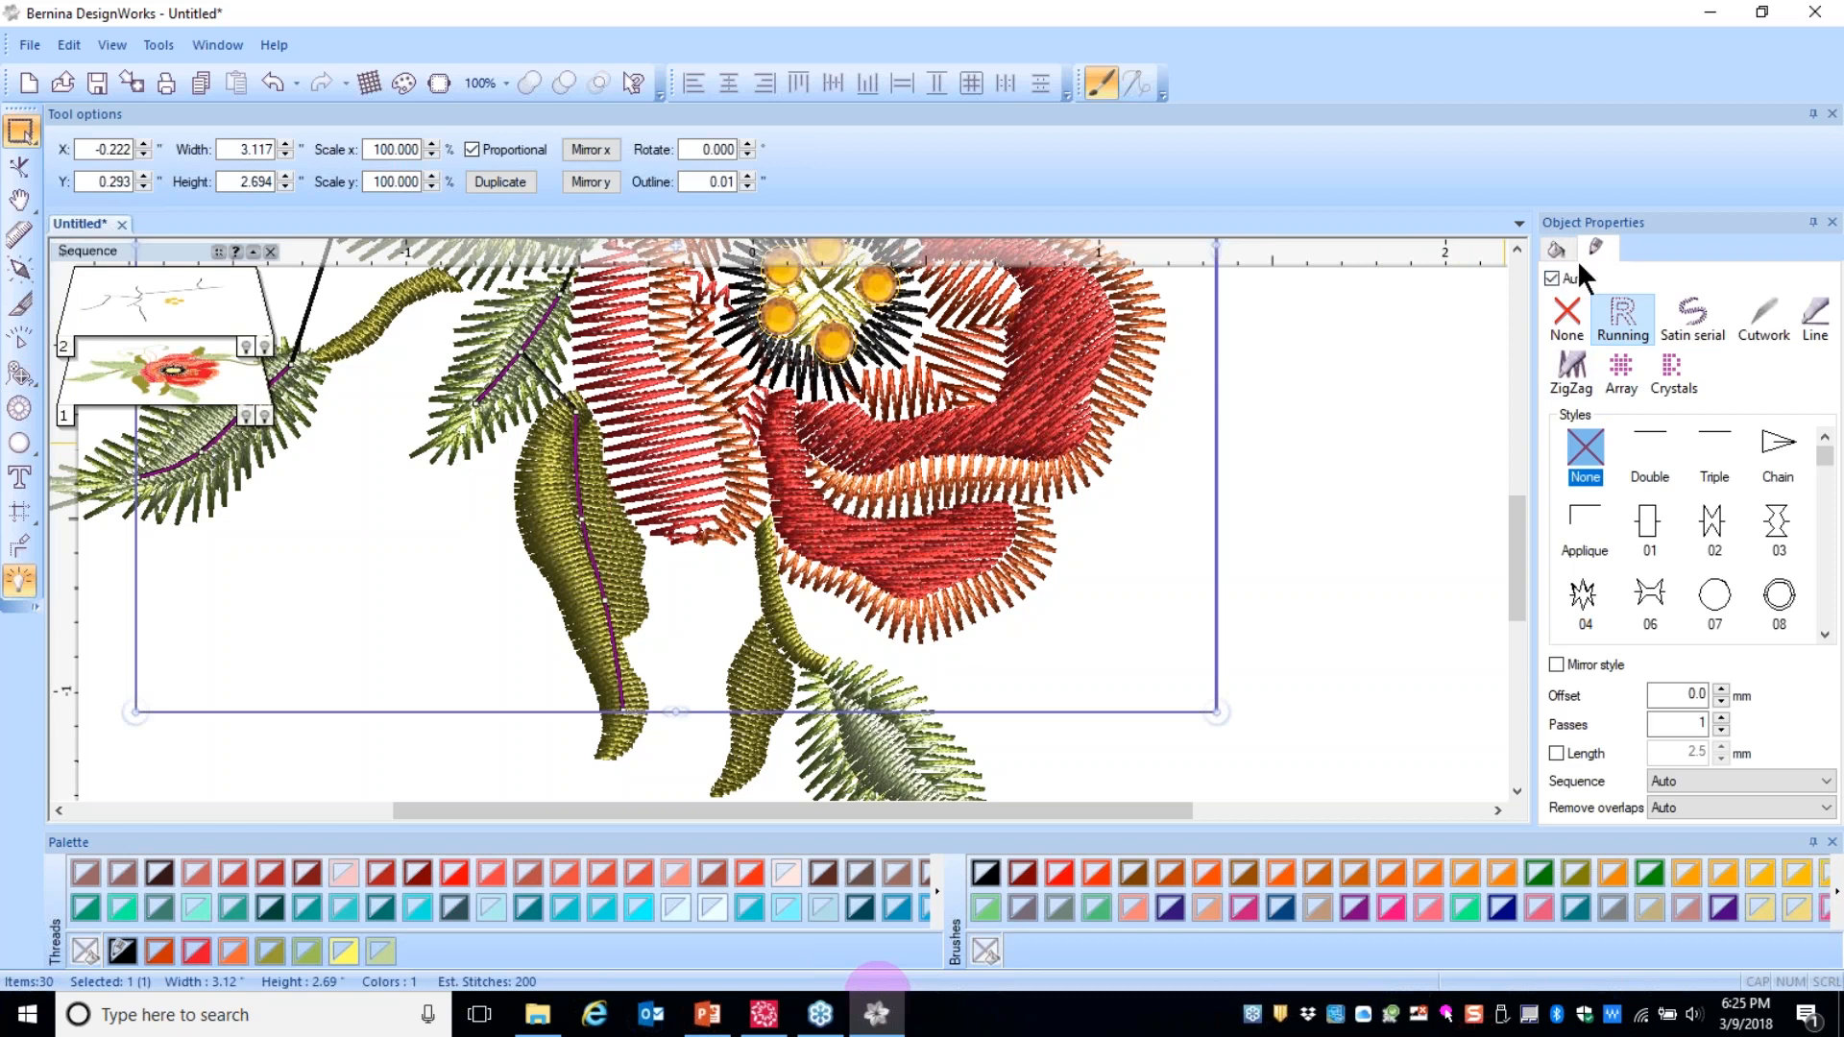
- Convert the leaf vein lines to Swarovski Round crystals in Olivine, size SS 6
{"action": "left_click", "coordinate": [1674, 375]}
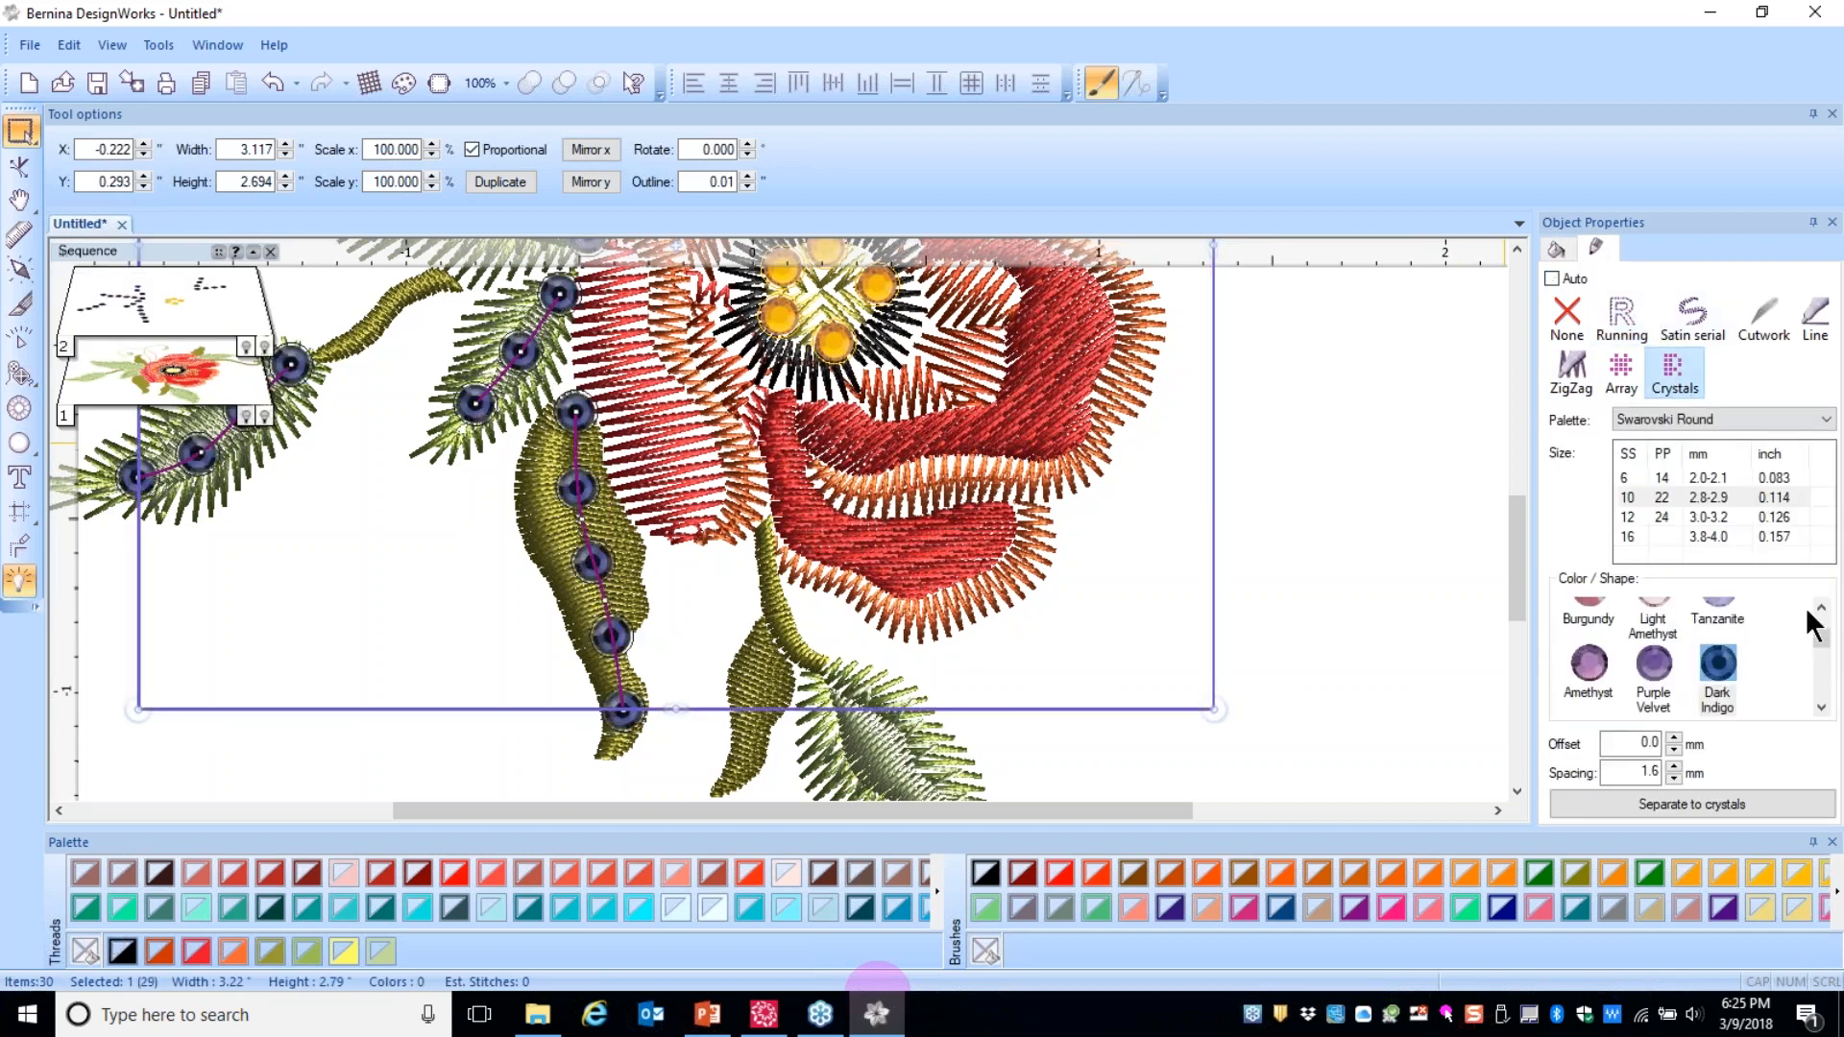
{"action": "left_click_drag", "start_coordinate": [1821, 637], "coordinate": [1825, 654]}
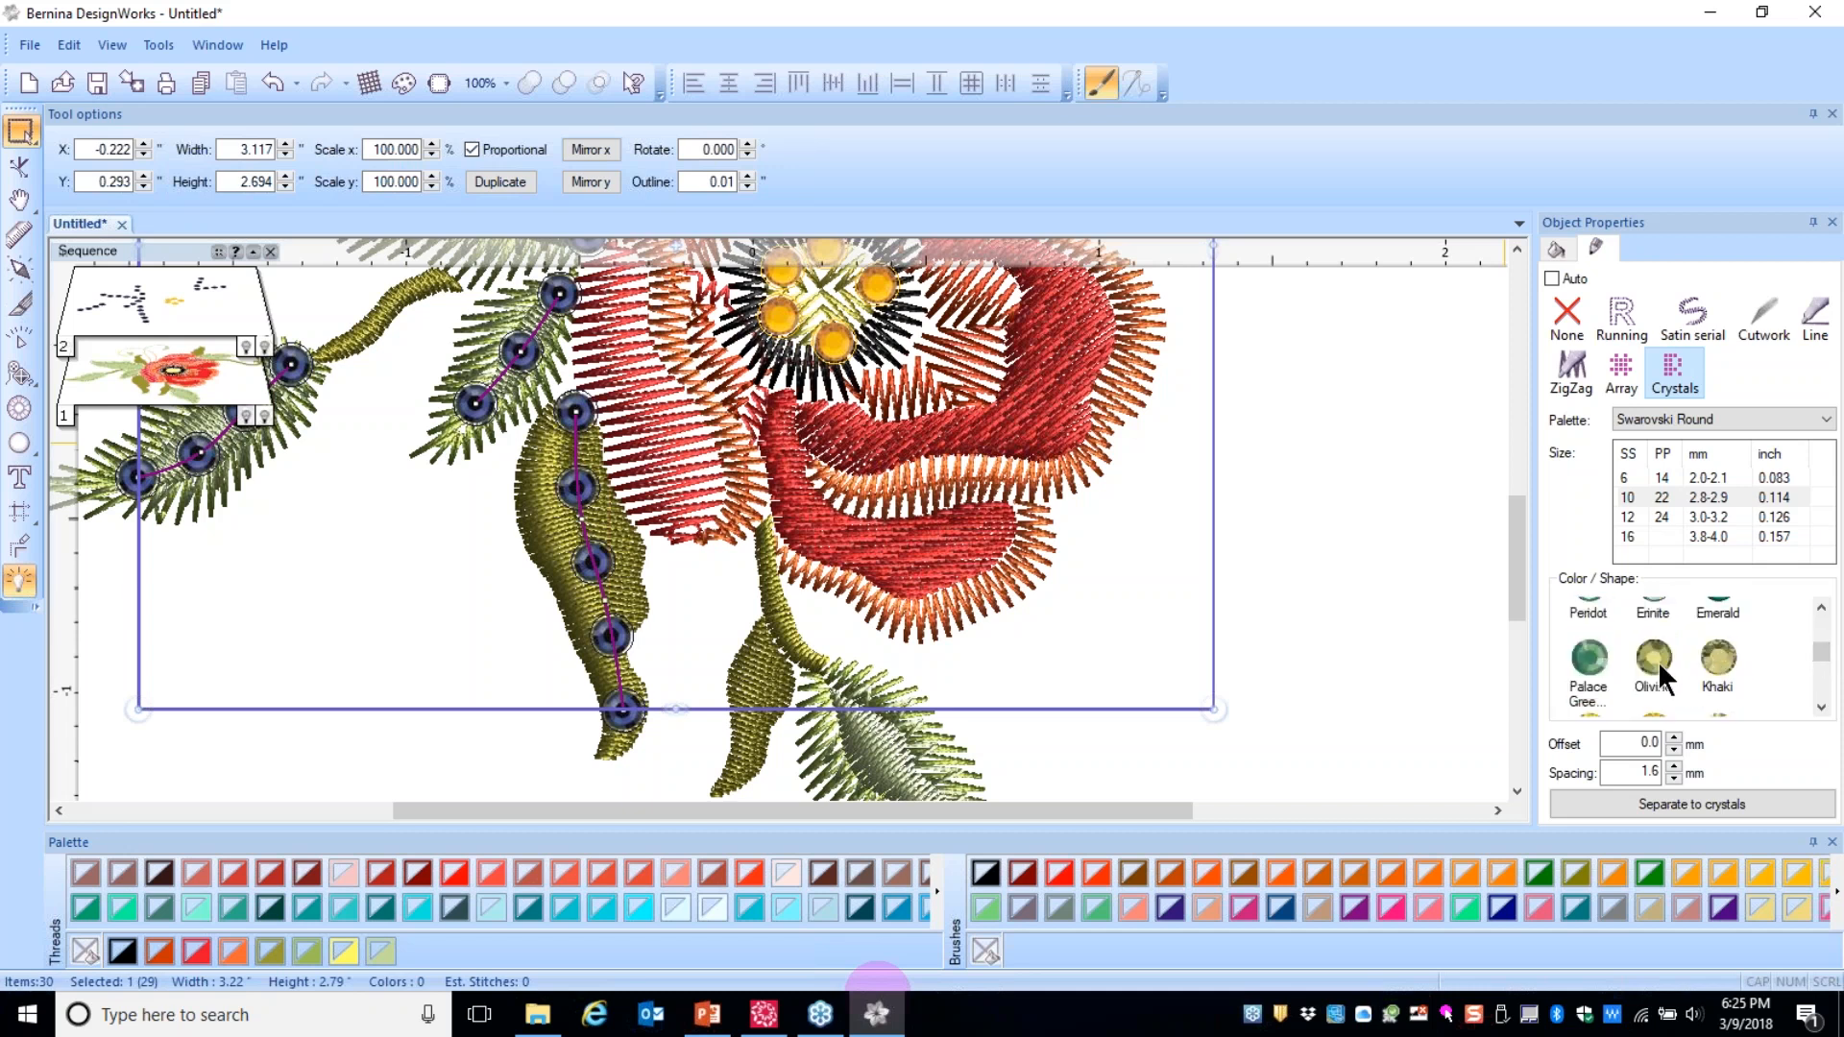
{"action": "left_click", "coordinate": [1656, 661]}
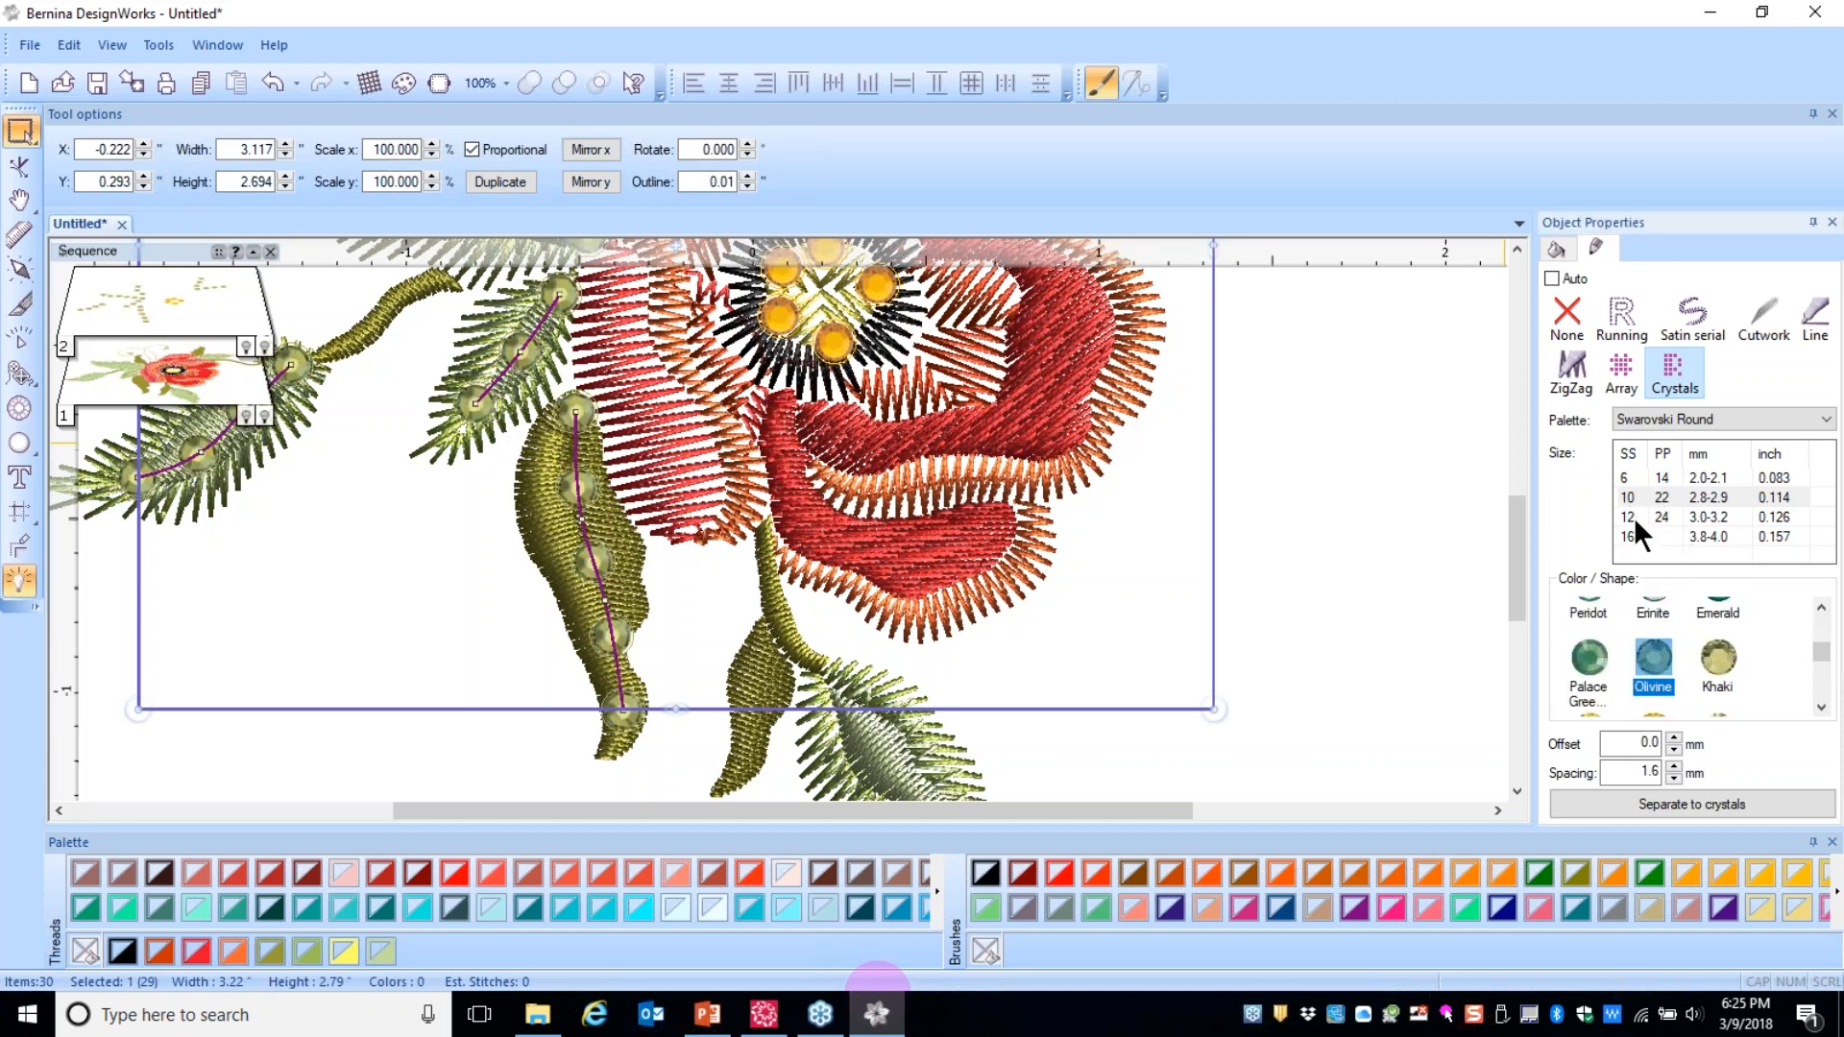
{"action": "left_click", "coordinate": [1628, 475]}
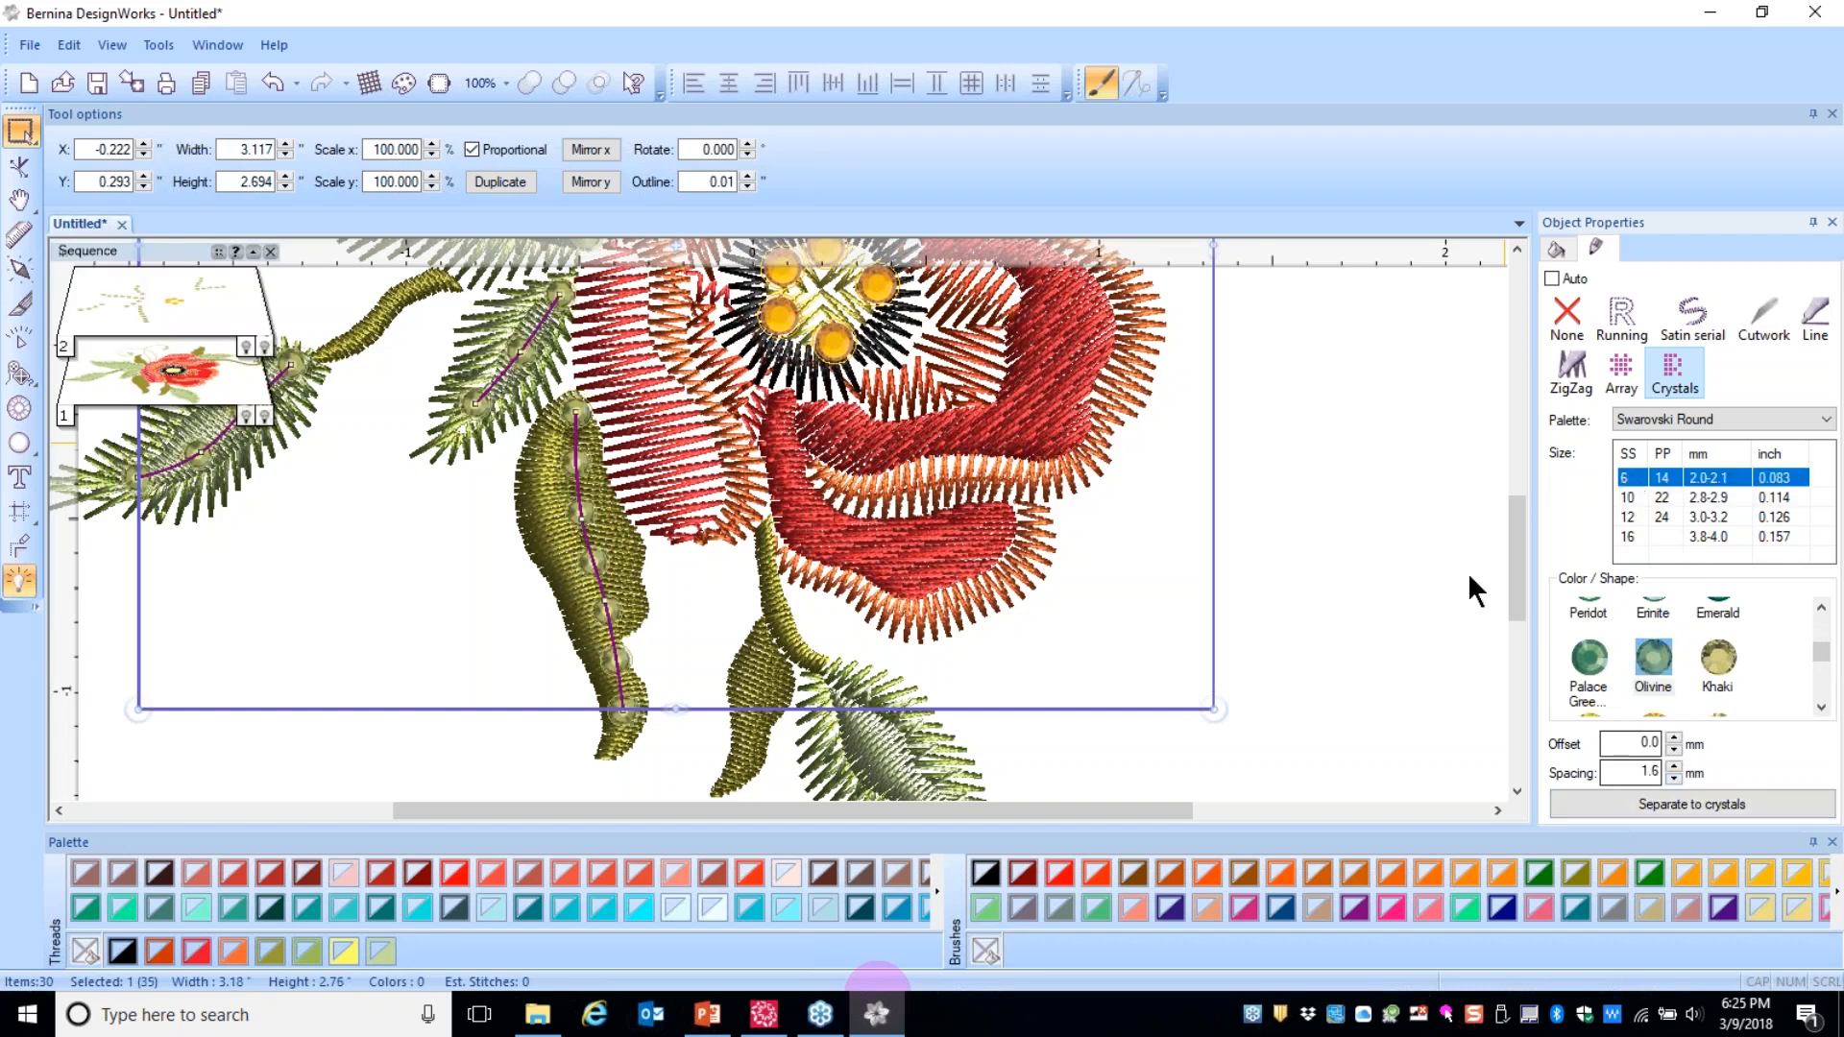
- Preview the crystal templates in the Crystals to Machine export, and cancel without exporting
{"action": "scroll", "coordinate": [1379, 510], "scroll_direction": "down", "scroll_amount": 1}
{"action": "scroll", "coordinate": [1377, 505], "scroll_direction": "down", "scroll_amount": 2}
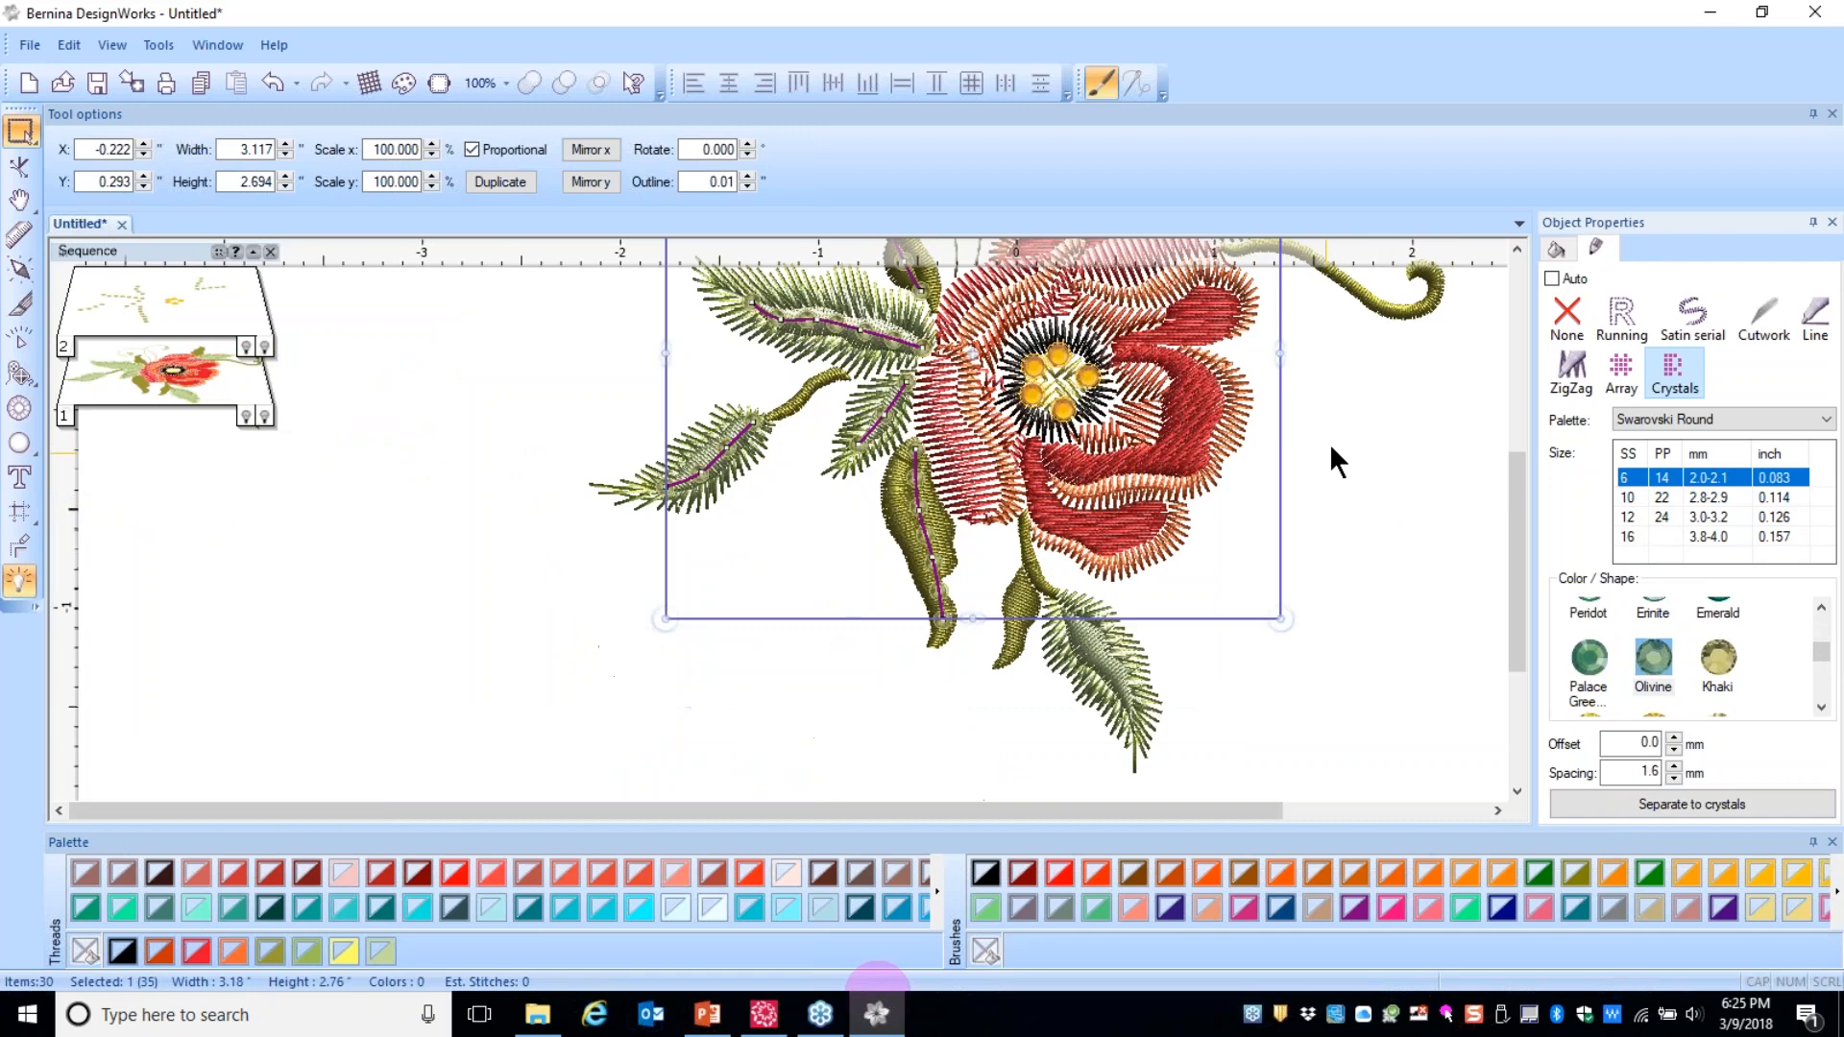
{"action": "left_click_drag", "start_coordinate": [1521, 517], "coordinate": [1505, 441]}
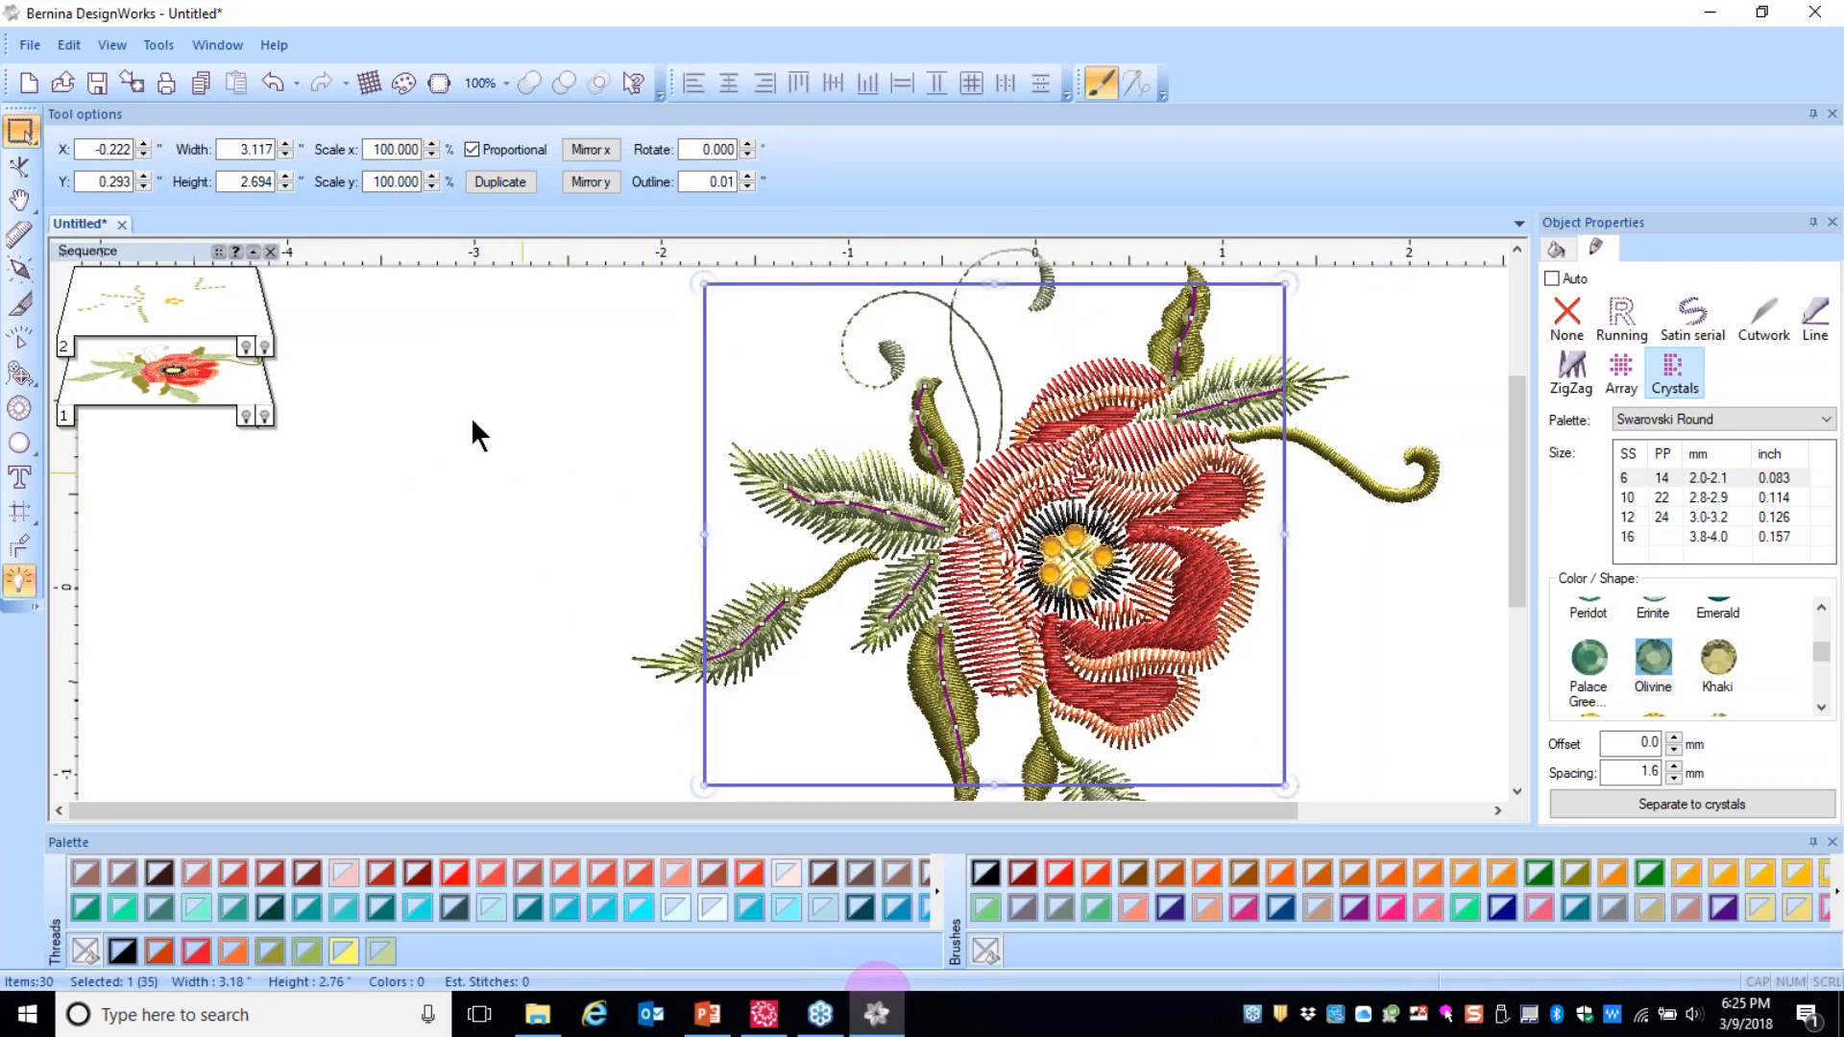
{"action": "left_click", "coordinate": [32, 40]}
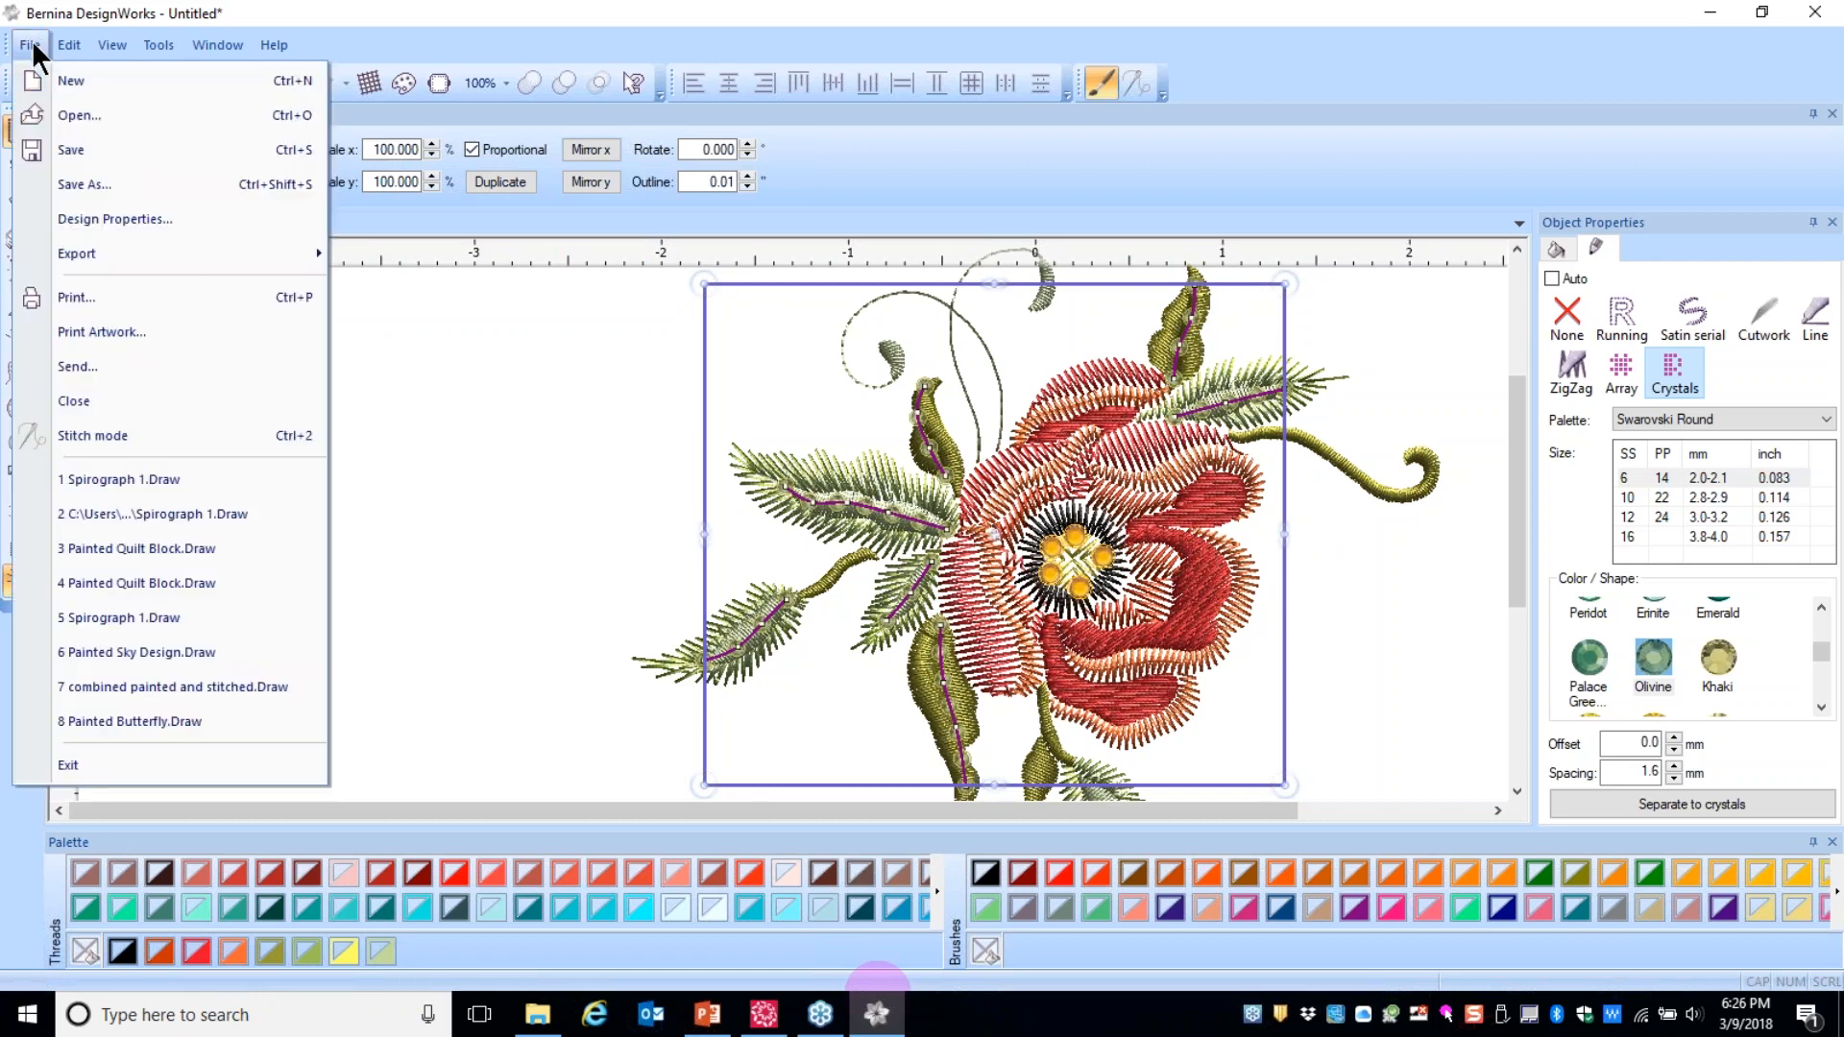
{"action": "mouse_move", "coordinate": [83, 256]}
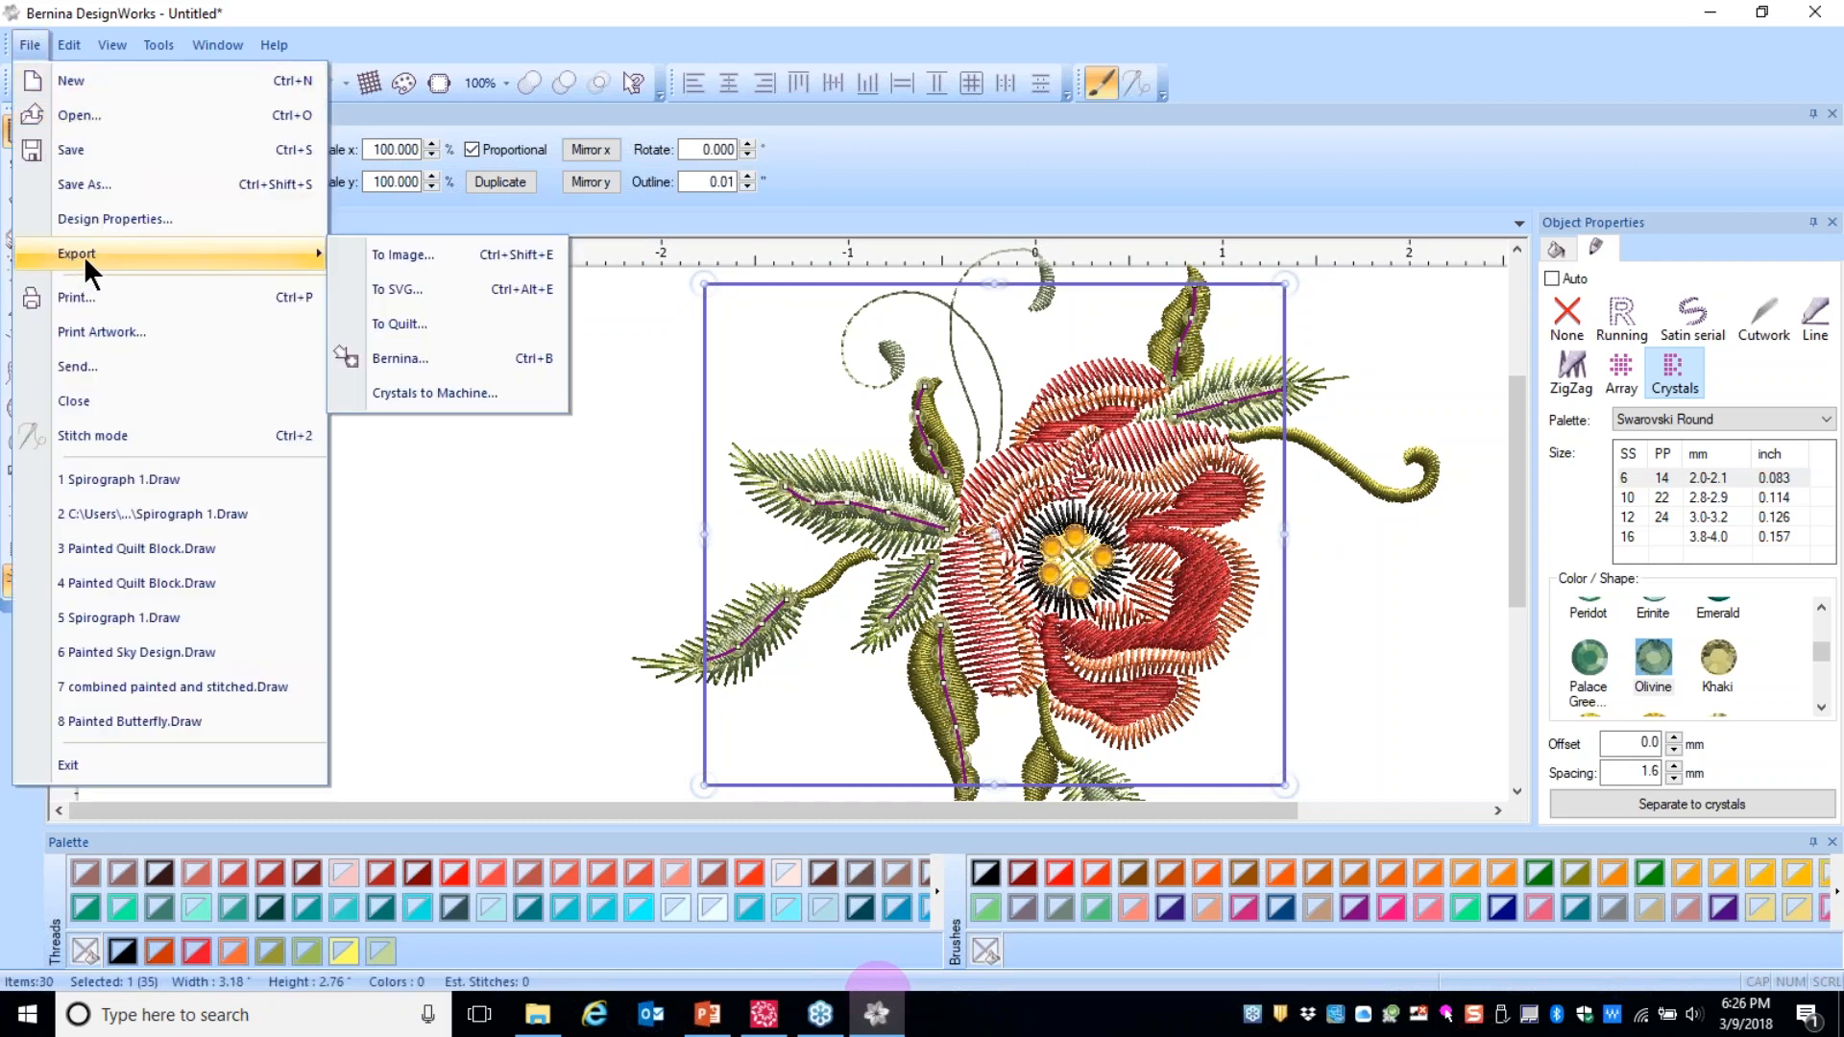
{"action": "left_click", "coordinate": [409, 394]}
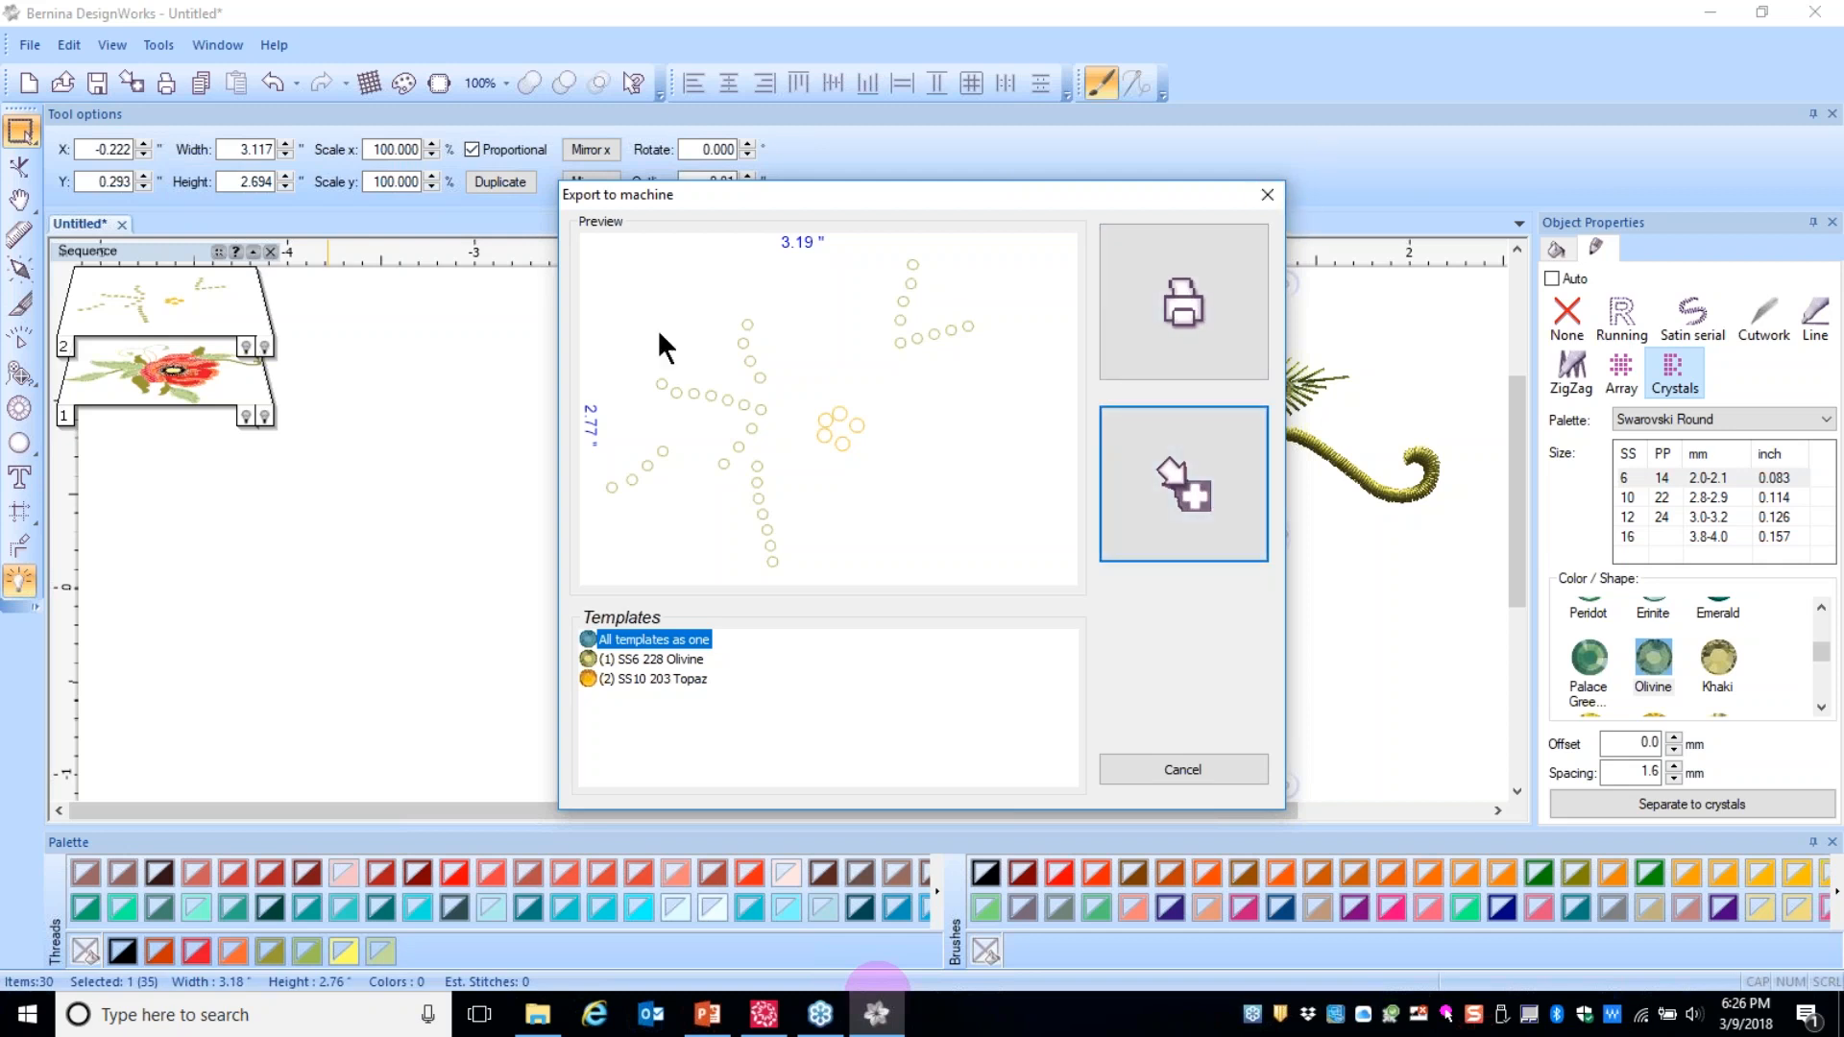
{"action": "left_click", "coordinate": [1191, 771]}
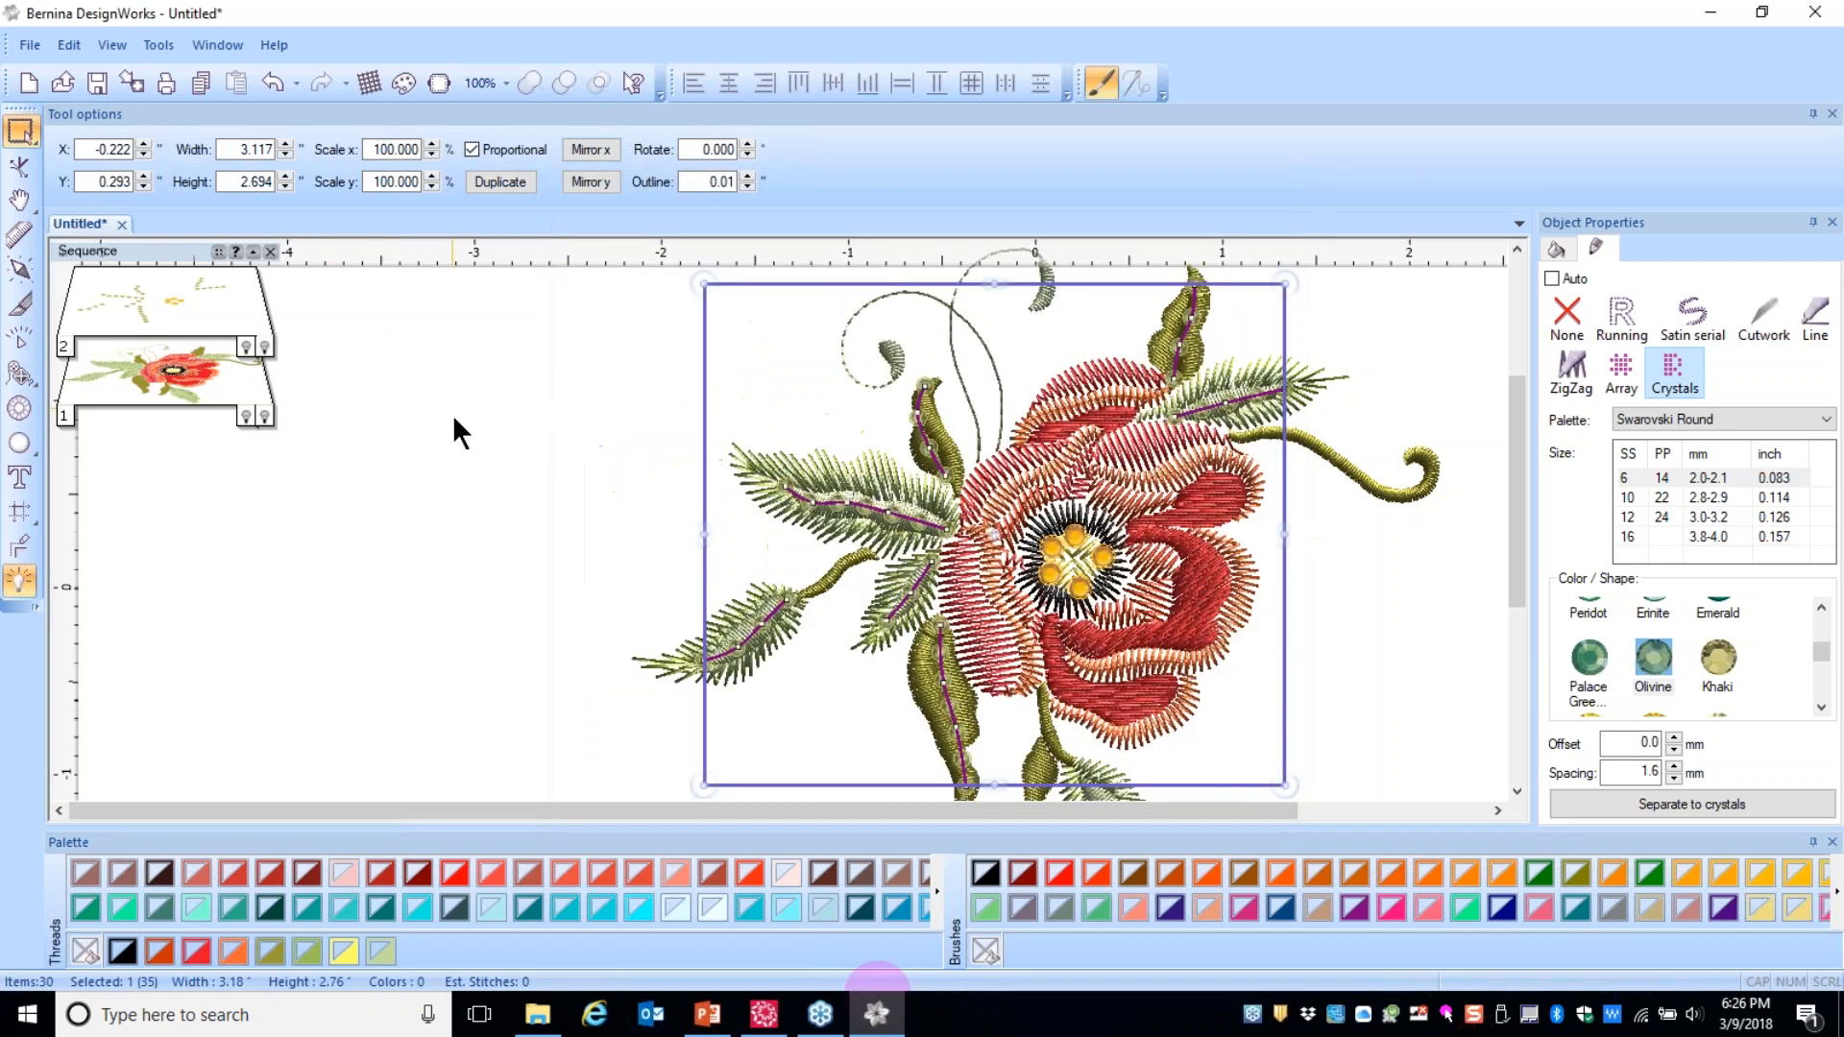
- Close the crystal design without saving, switch to BERNINA Embroidery Software DesignerPlus and close the Floral design
{"action": "left_click", "coordinate": [122, 223]}
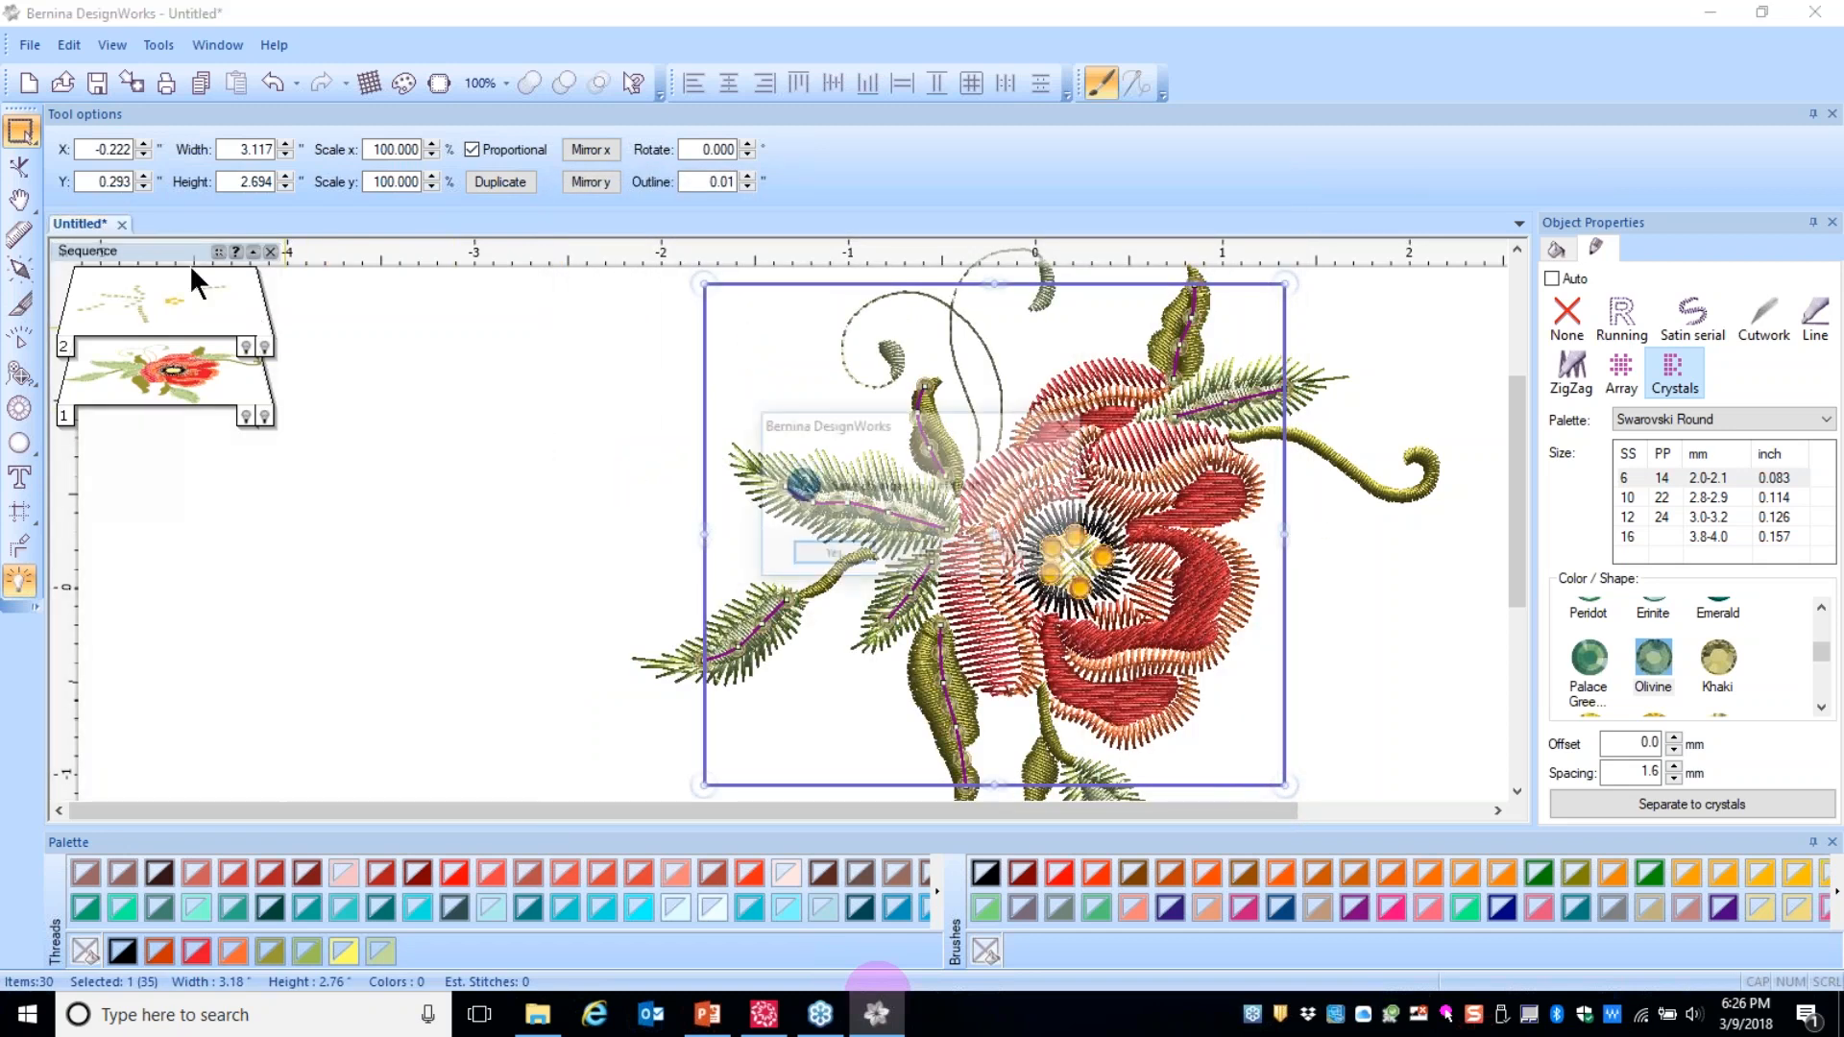
{"action": "left_click", "coordinate": [912, 557]}
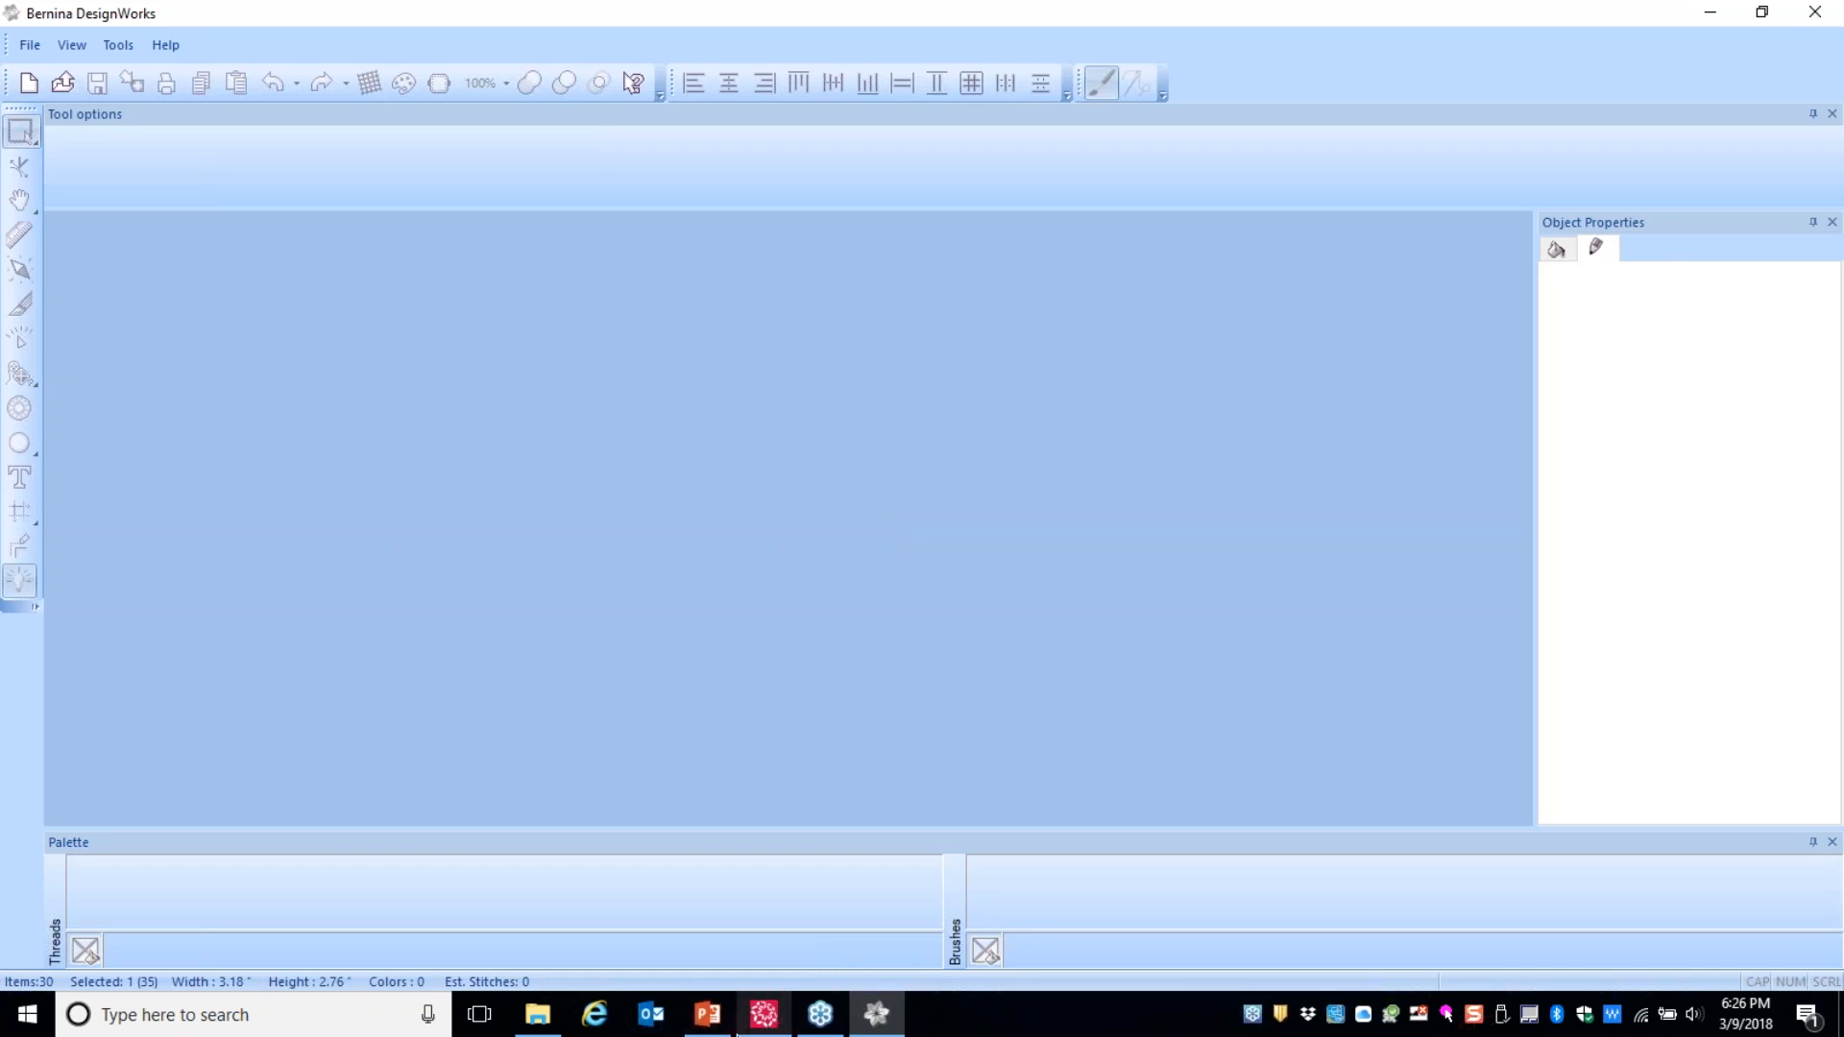
{"action": "left_click", "coordinate": [711, 1020]}
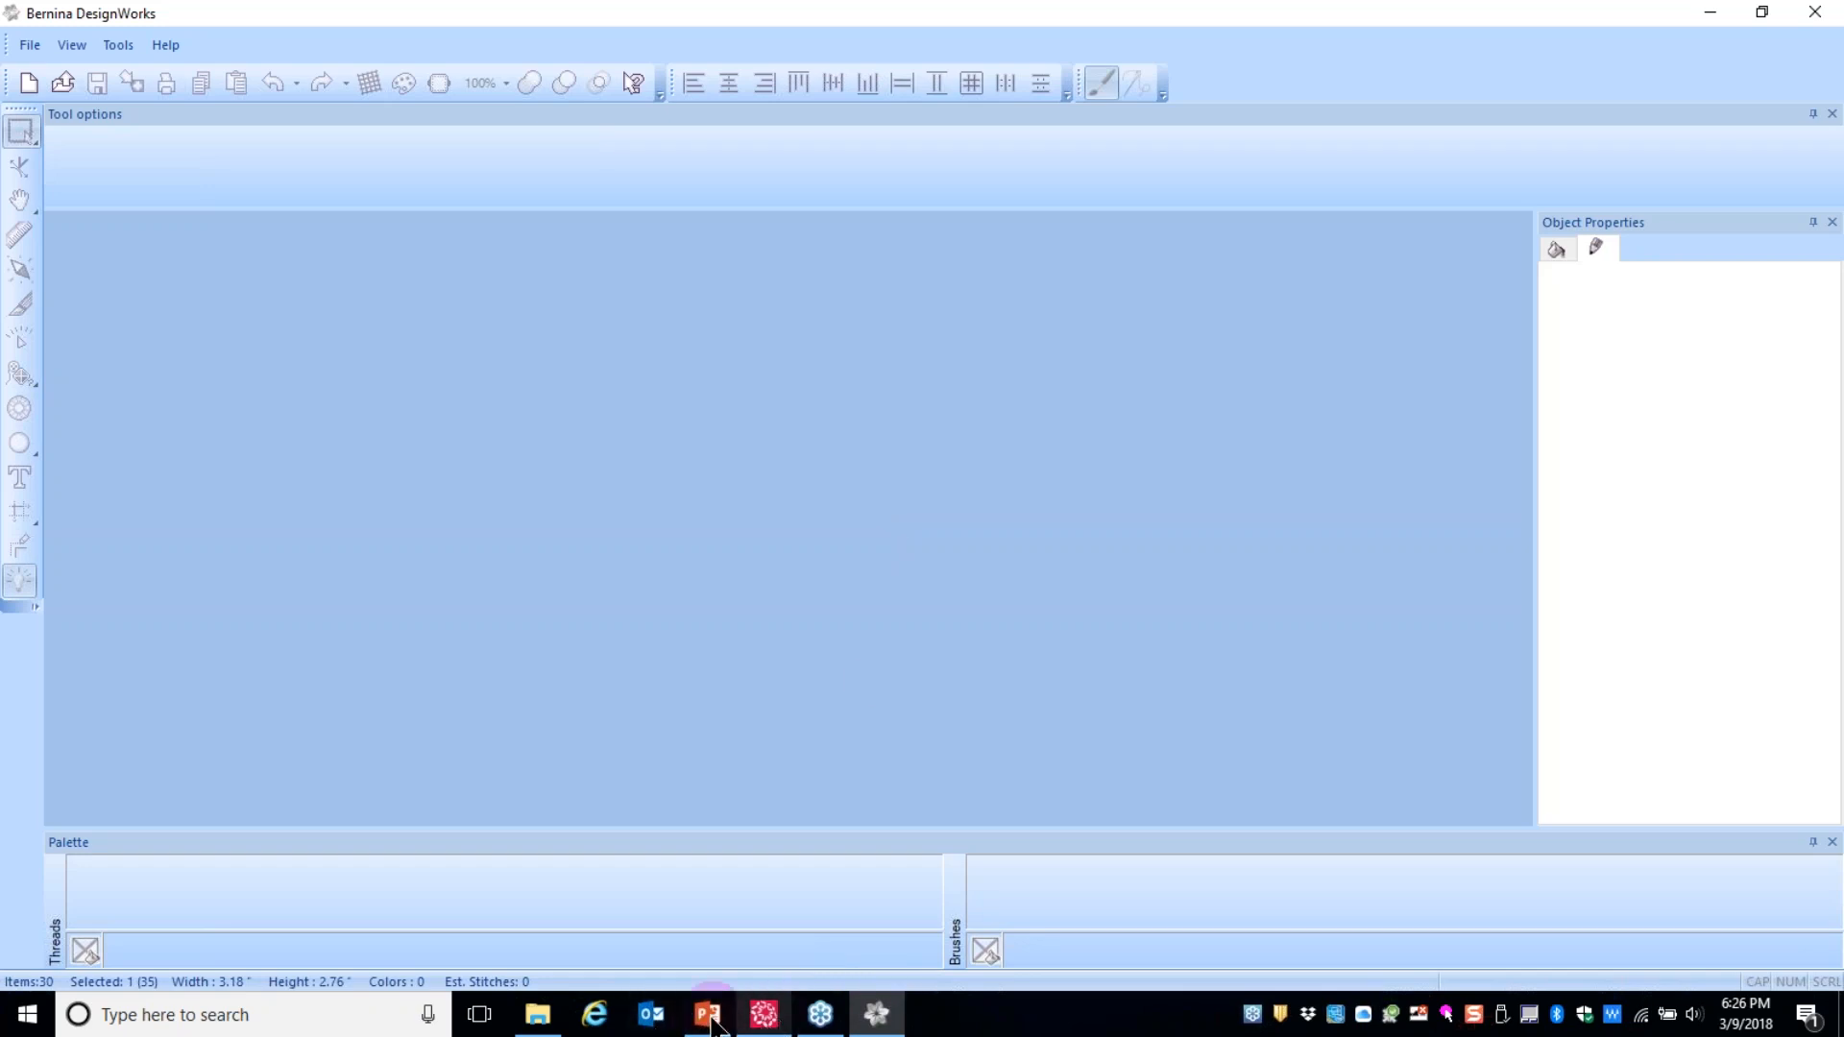
{"action": "left_click", "coordinate": [769, 1024]}
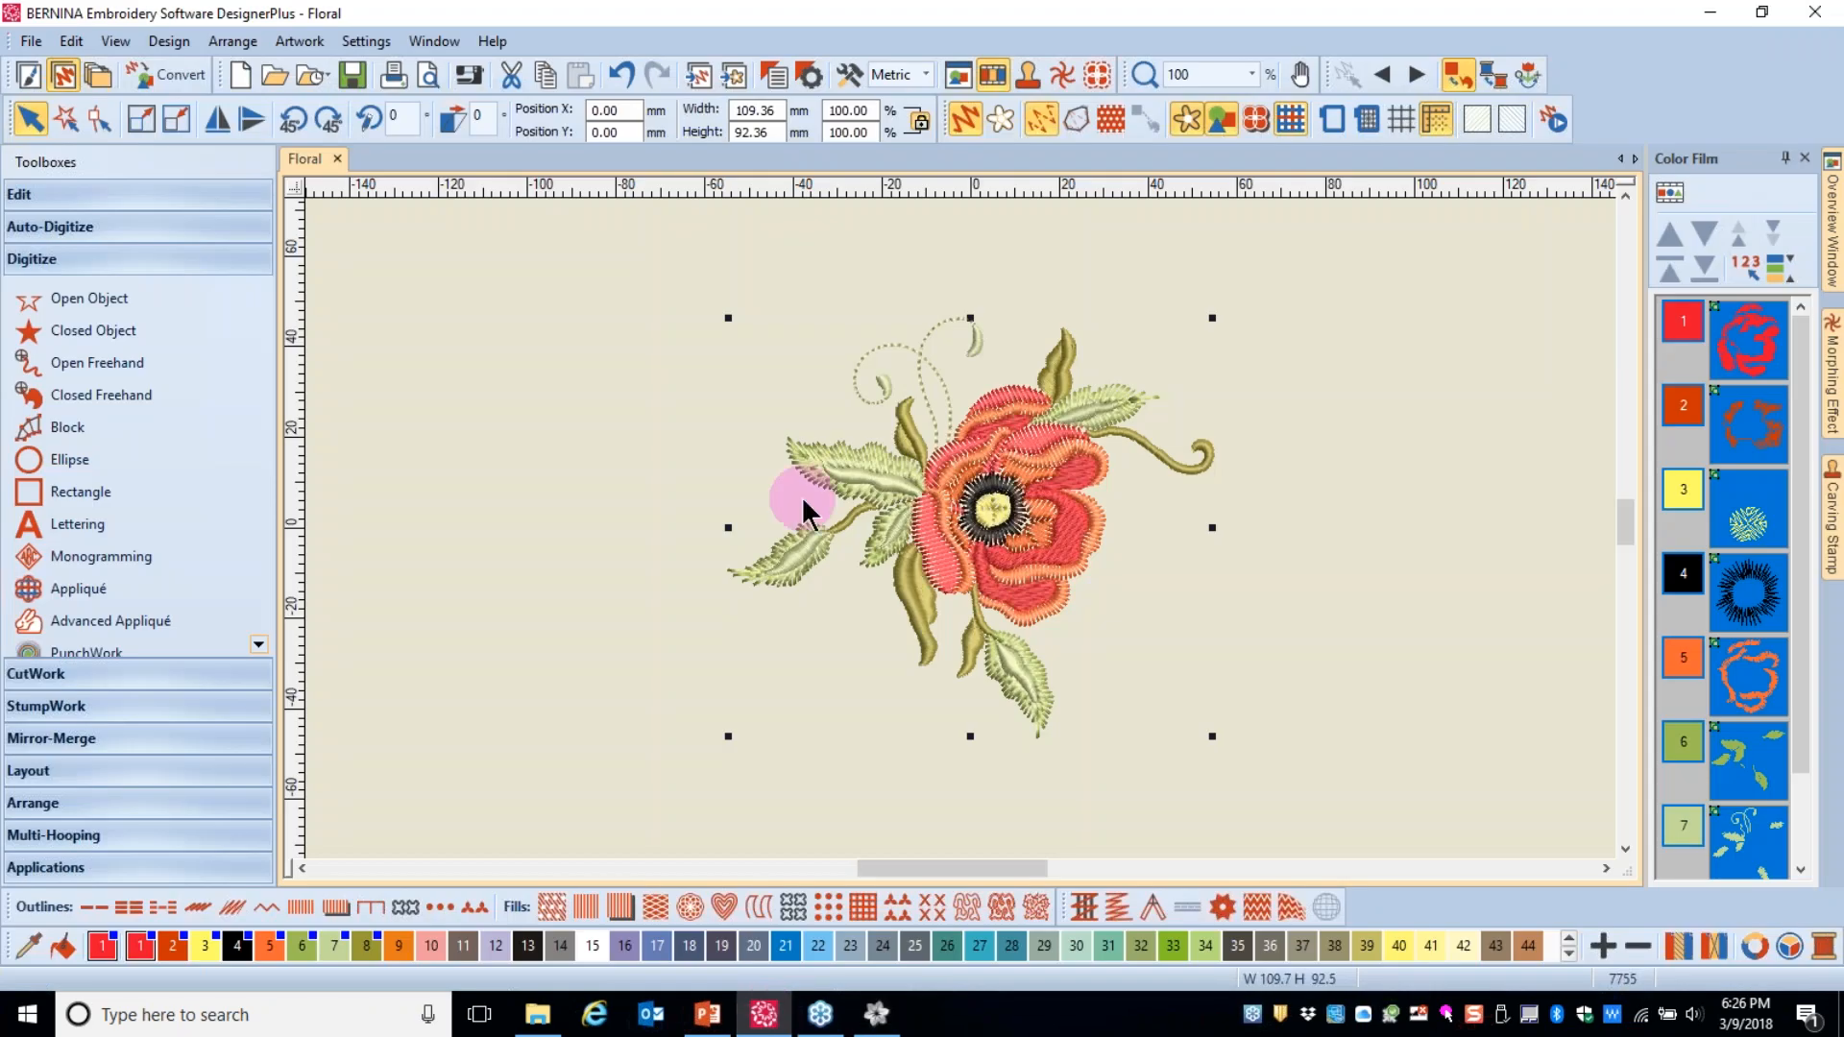
{"action": "left_click", "coordinate": [337, 160]}
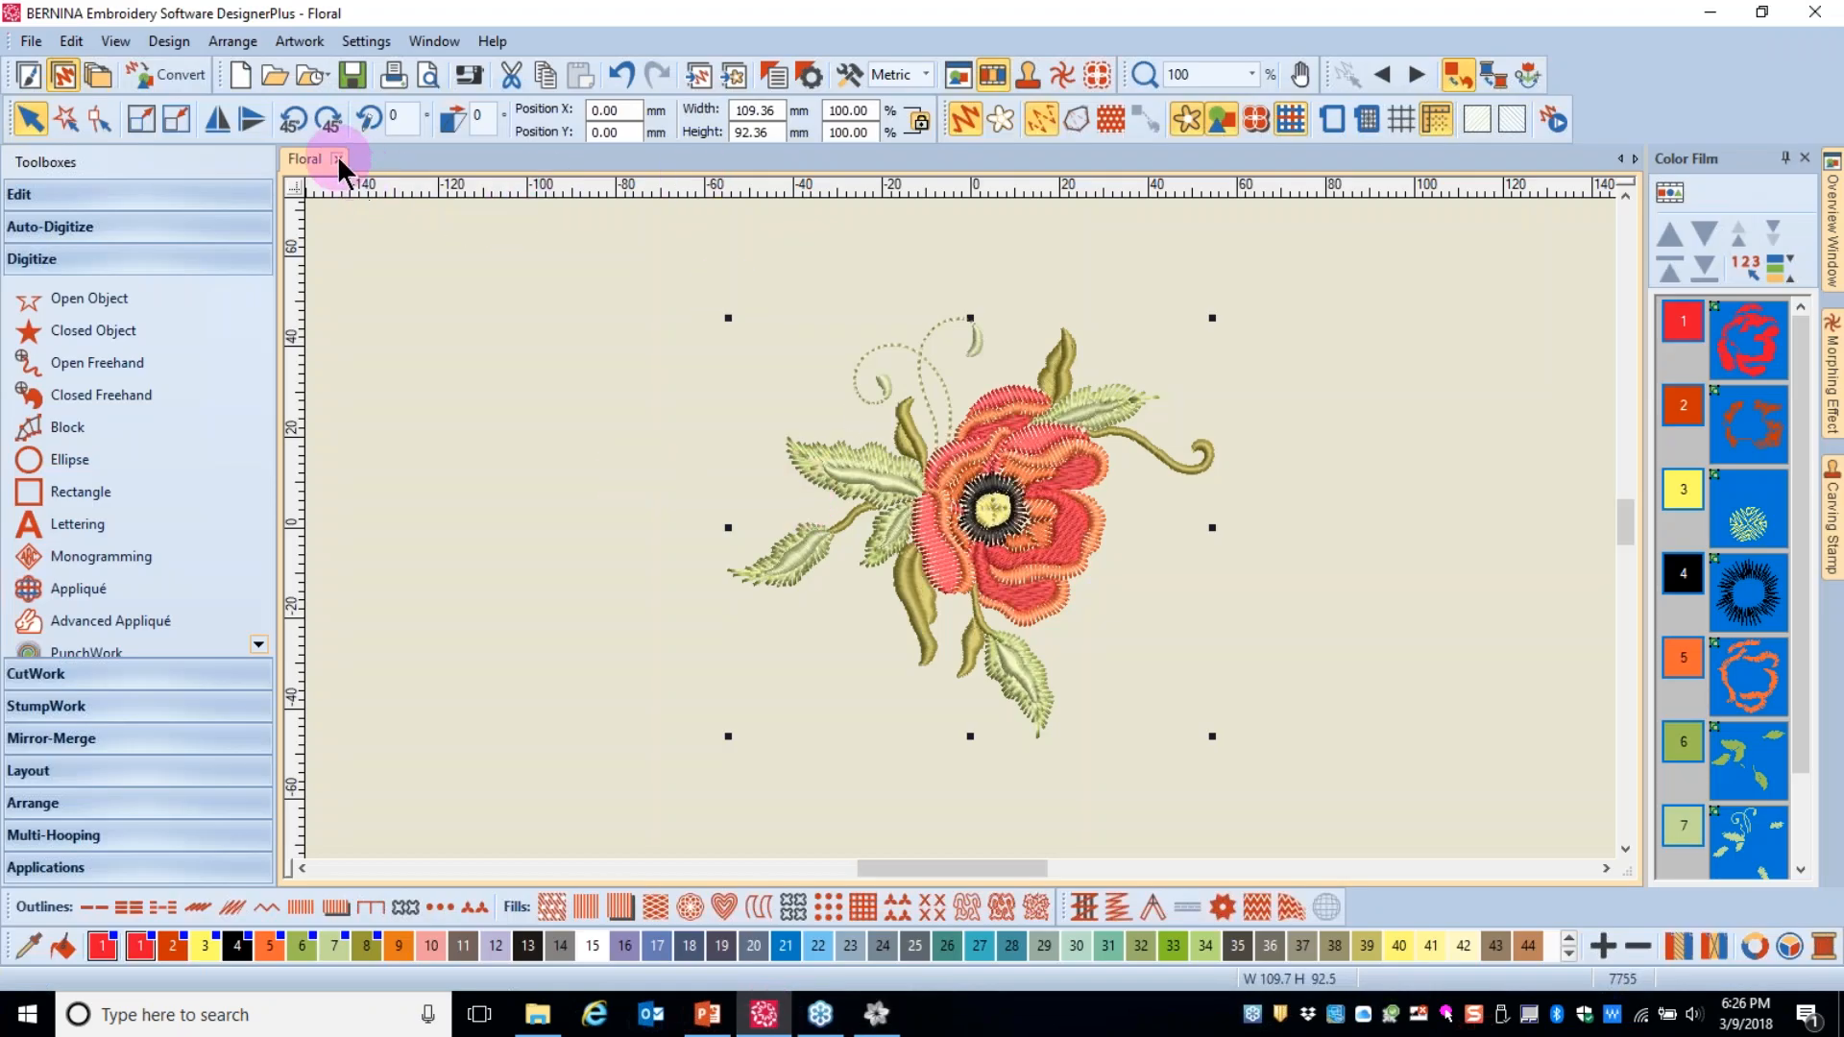
- Create a new design and insert the artwork Butterfly.bmp from the Artwork folder
{"action": "left_click", "coordinate": [240, 74]}
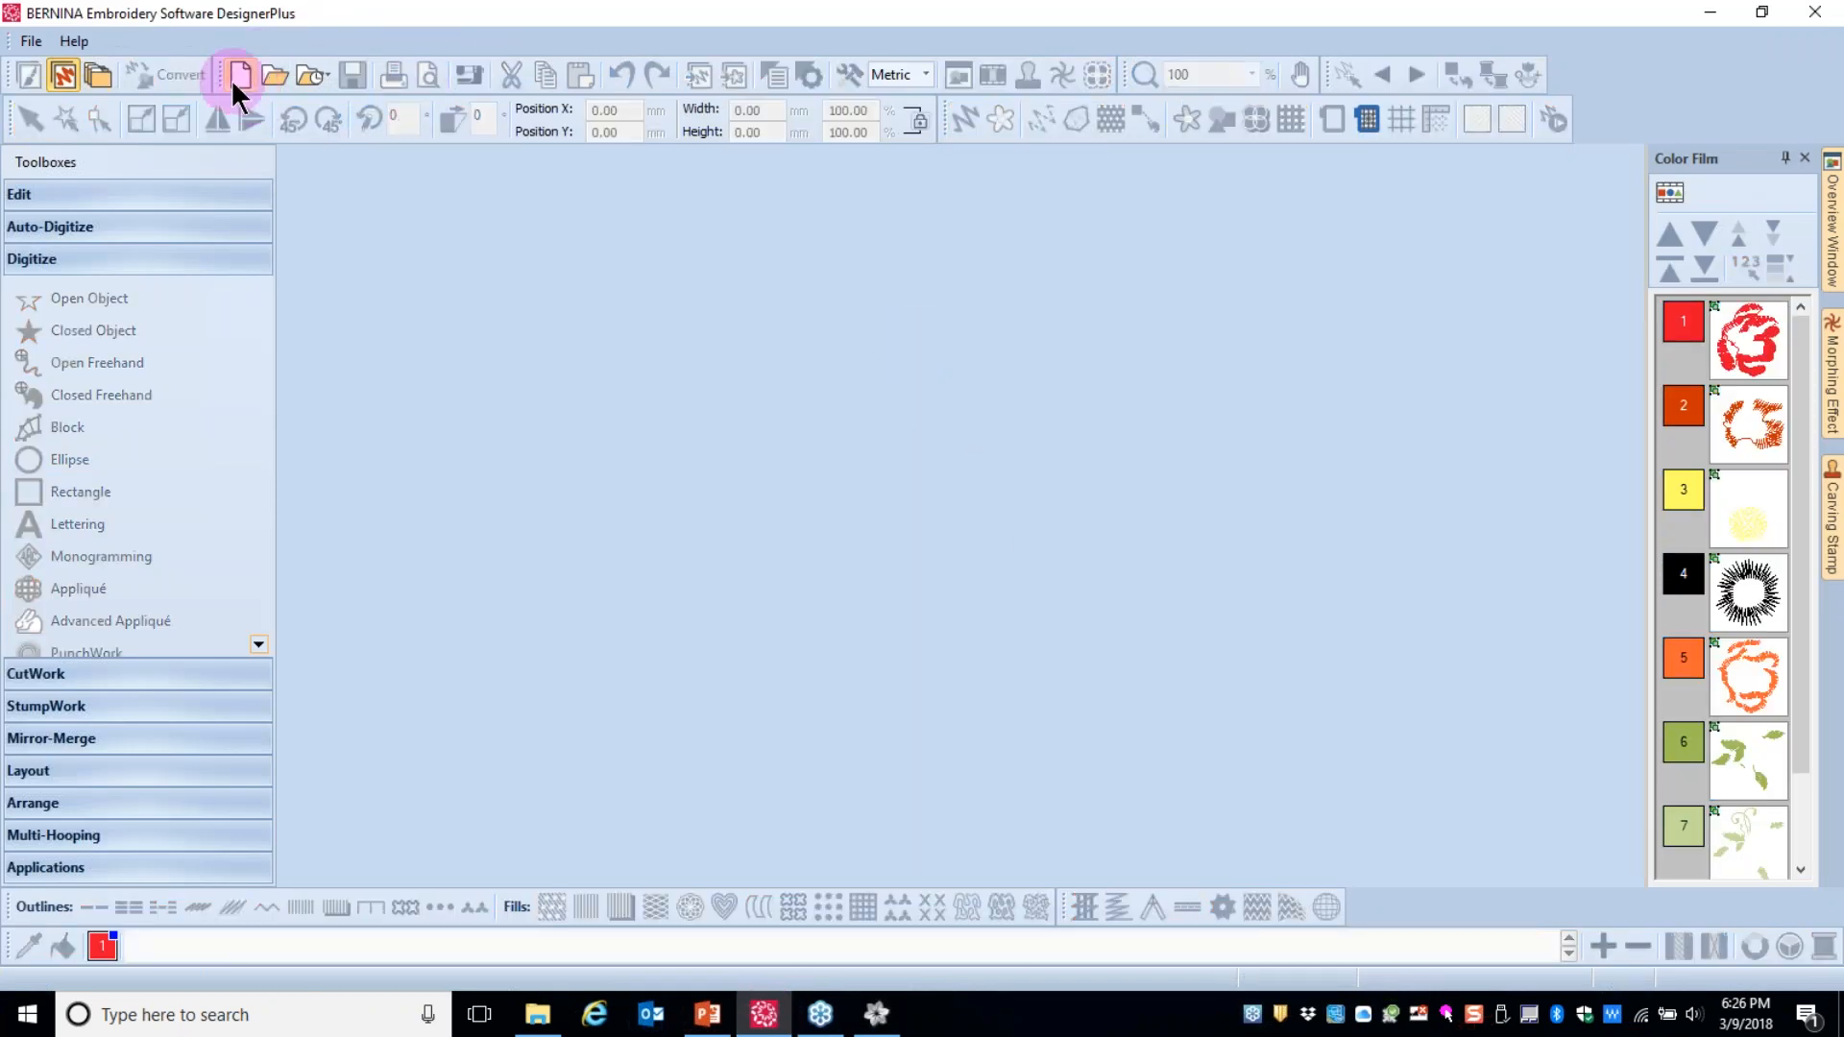
{"action": "left_click", "coordinate": [1033, 523]}
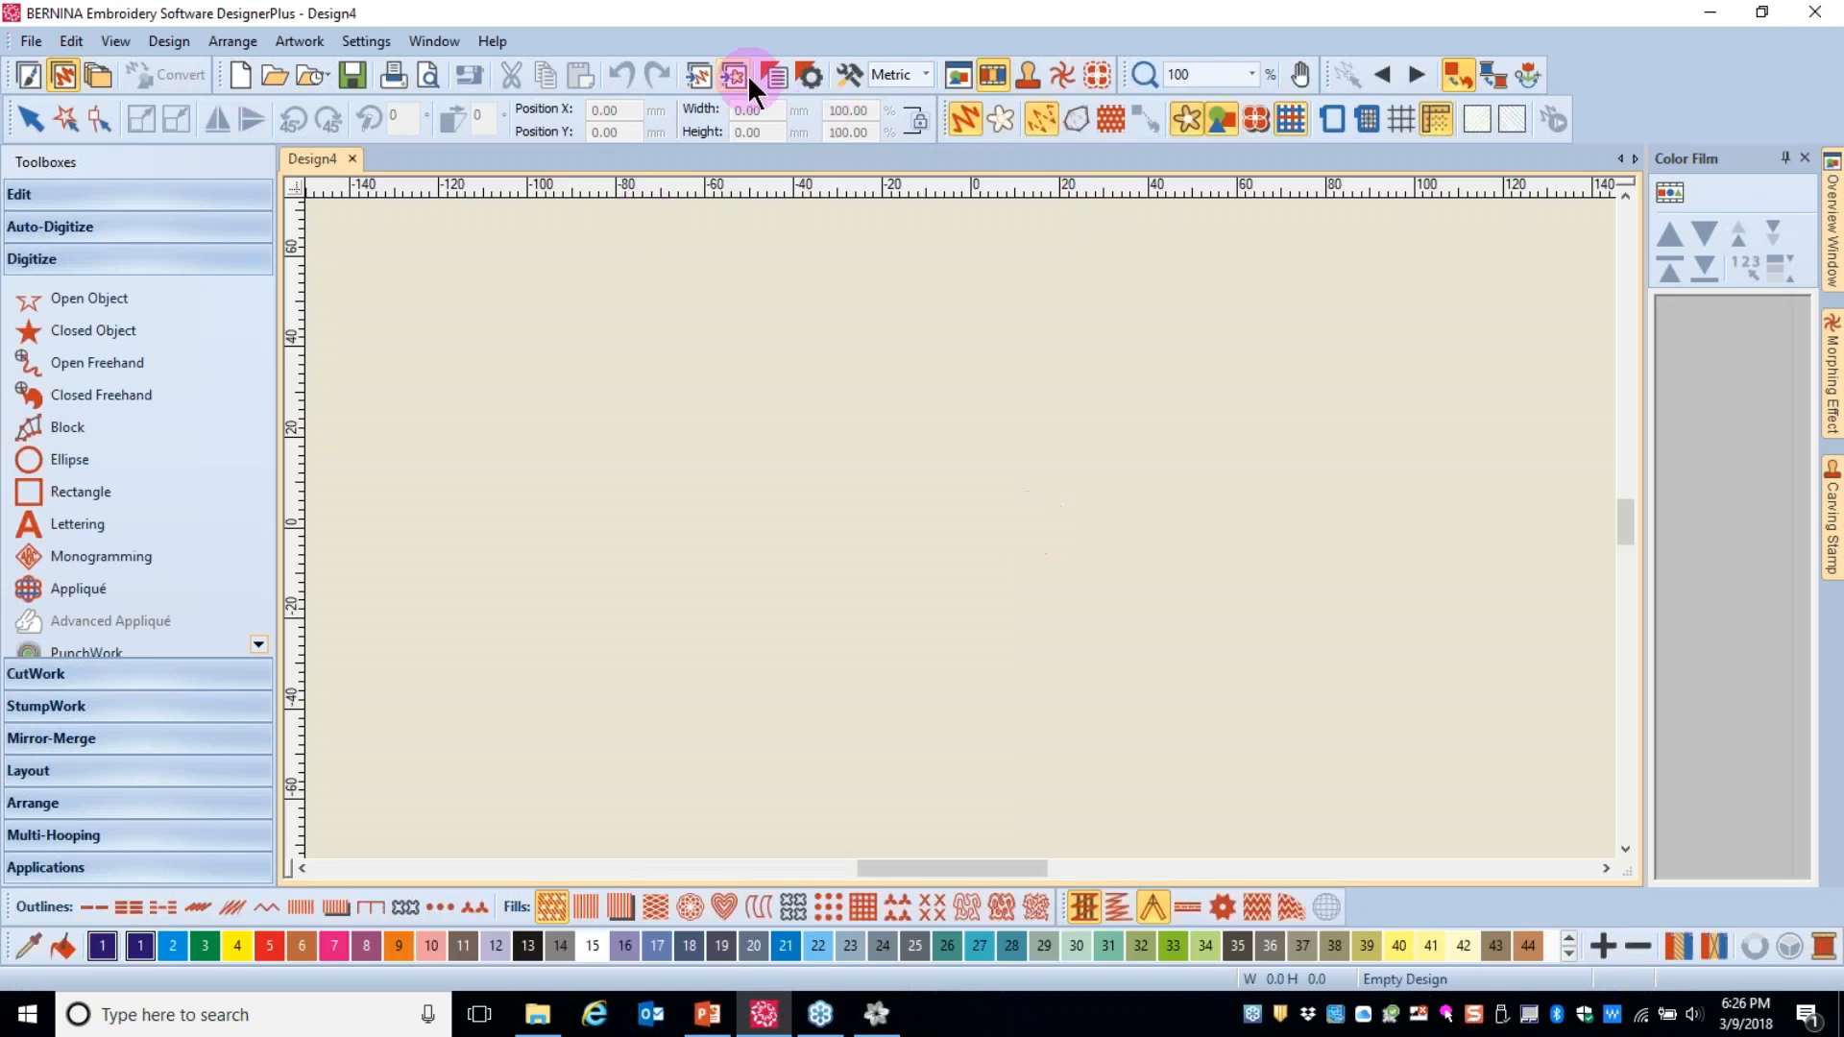
{"action": "left_click", "coordinate": [736, 73]}
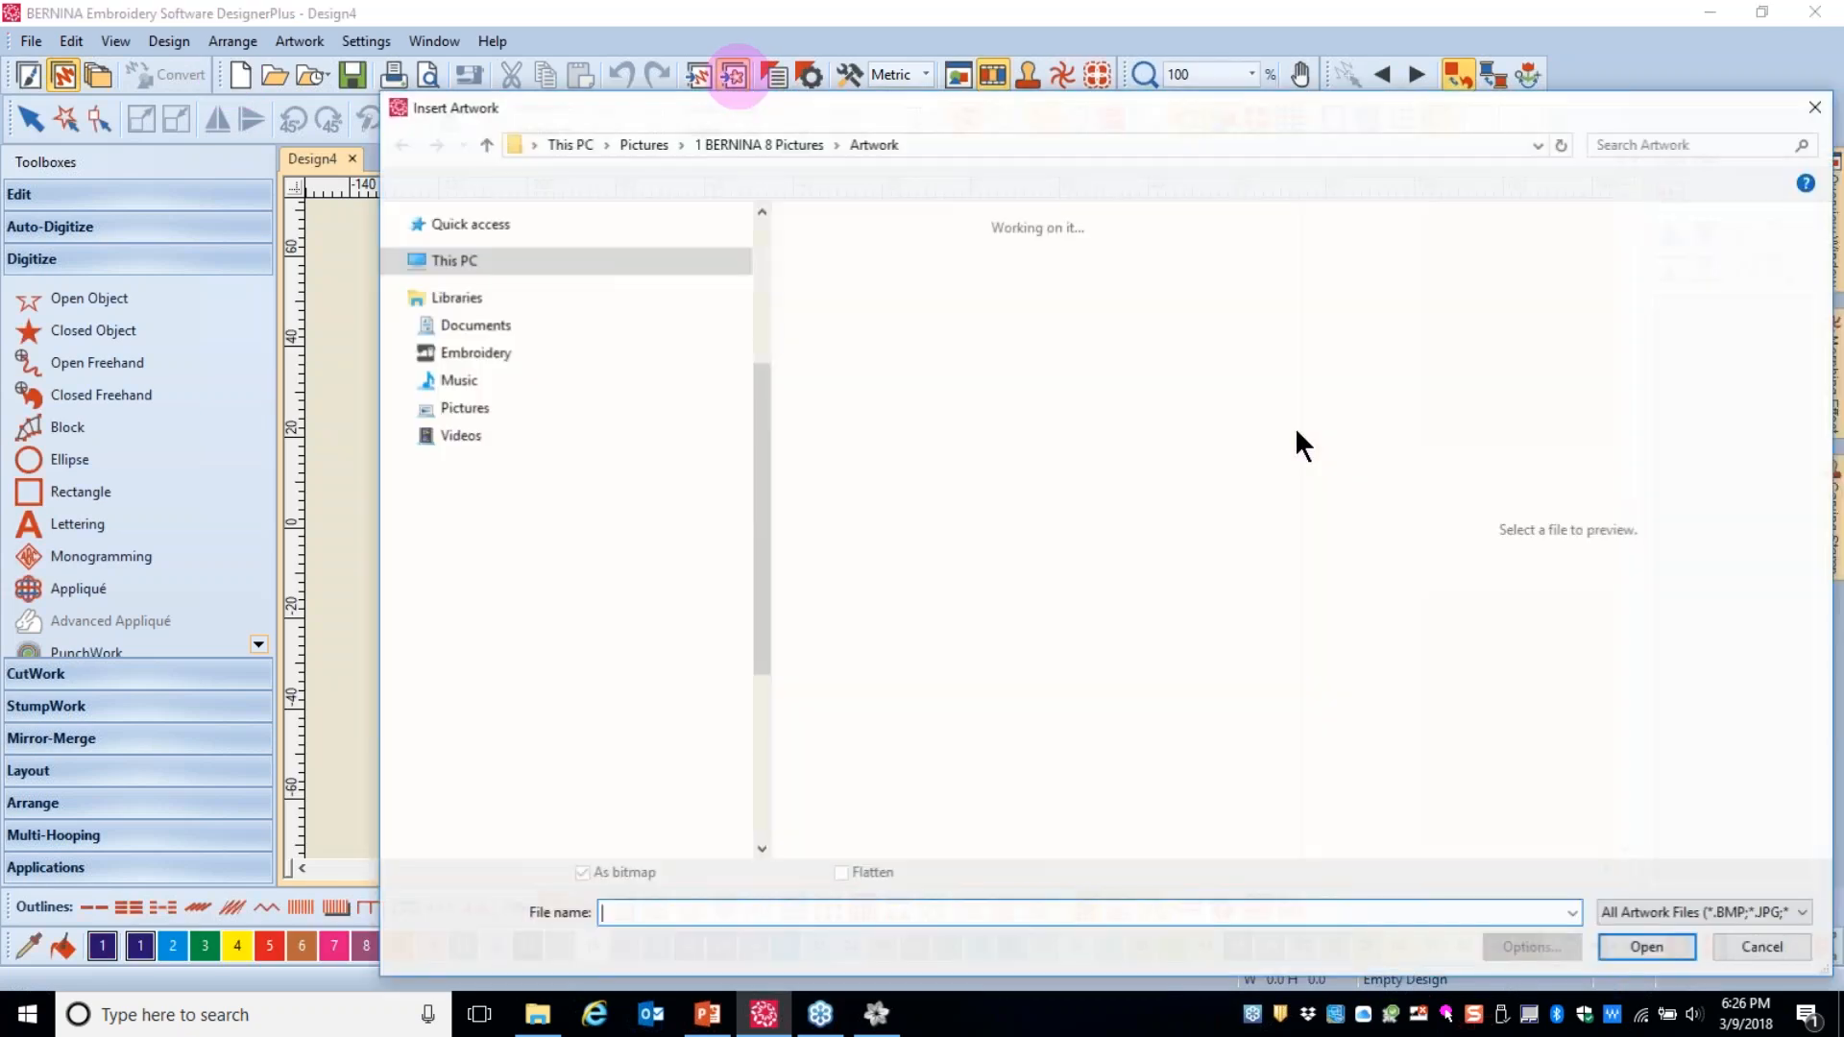
{"action": "left_click", "coordinate": [1296, 431]}
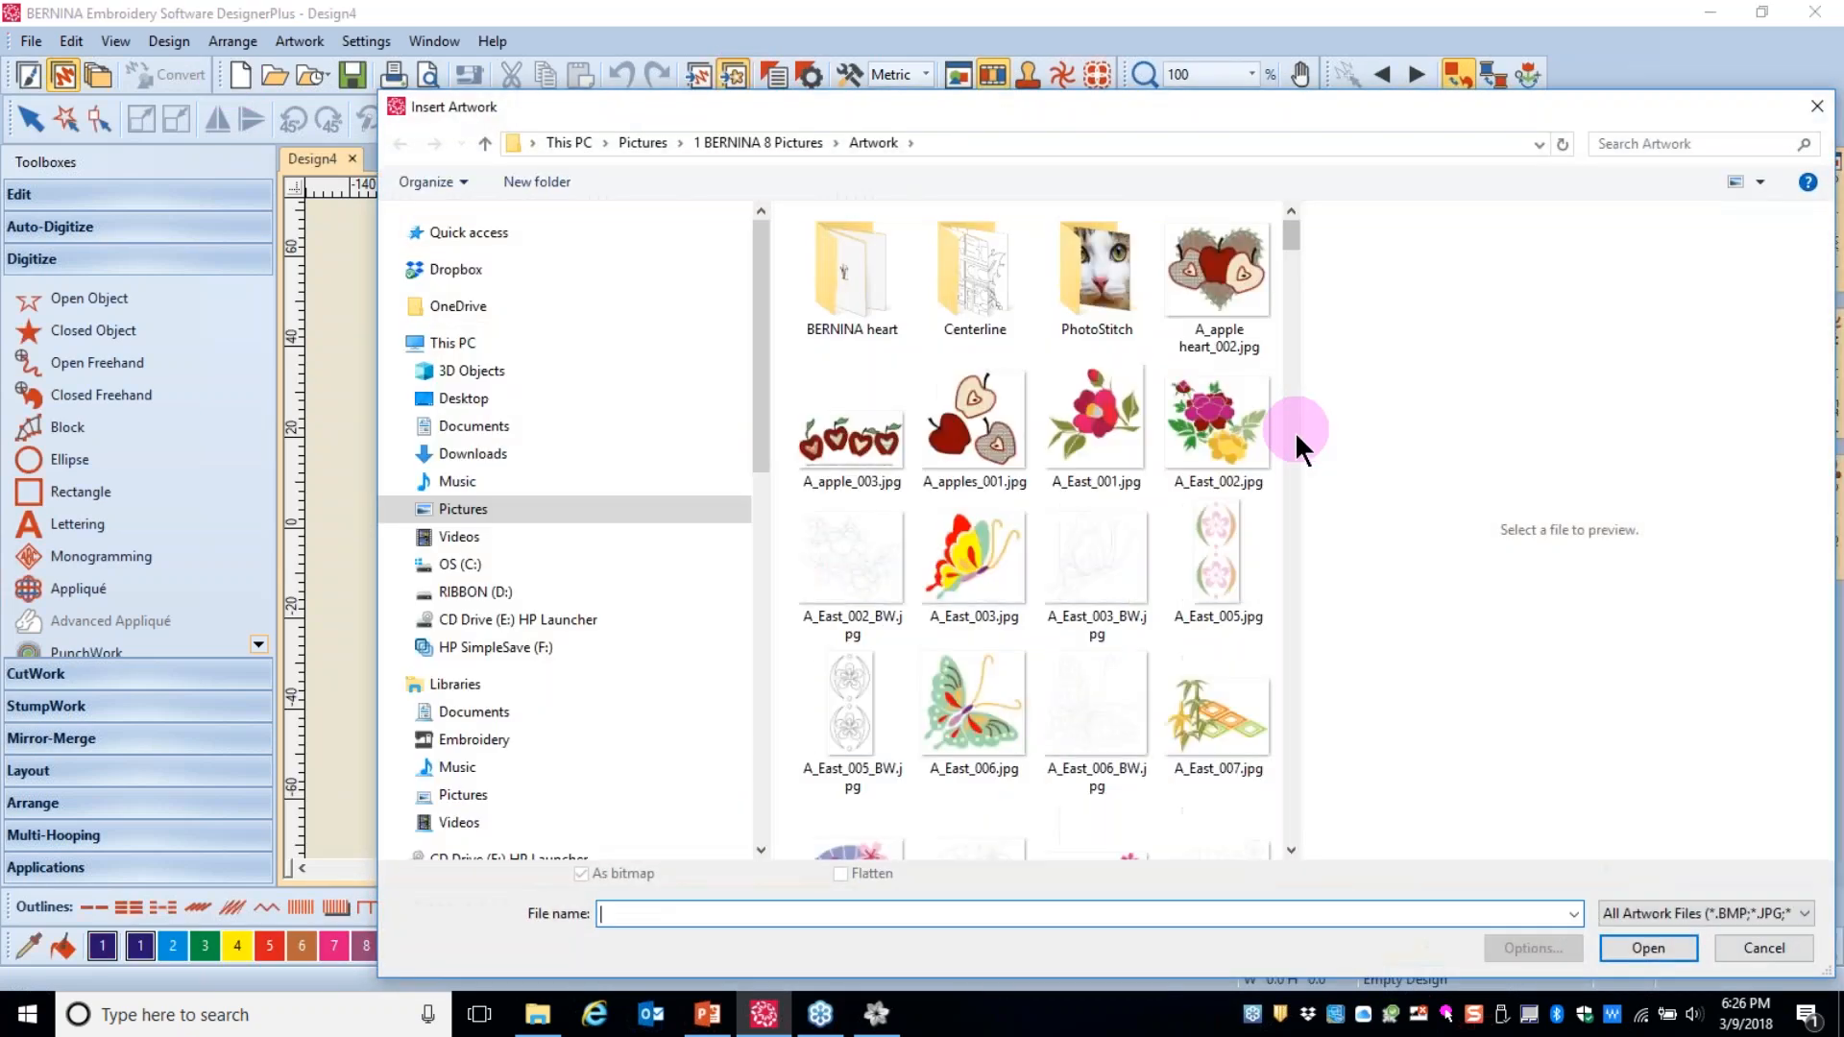
{"action": "left_click_drag", "start_coordinate": [1288, 234], "coordinate": [1292, 392]}
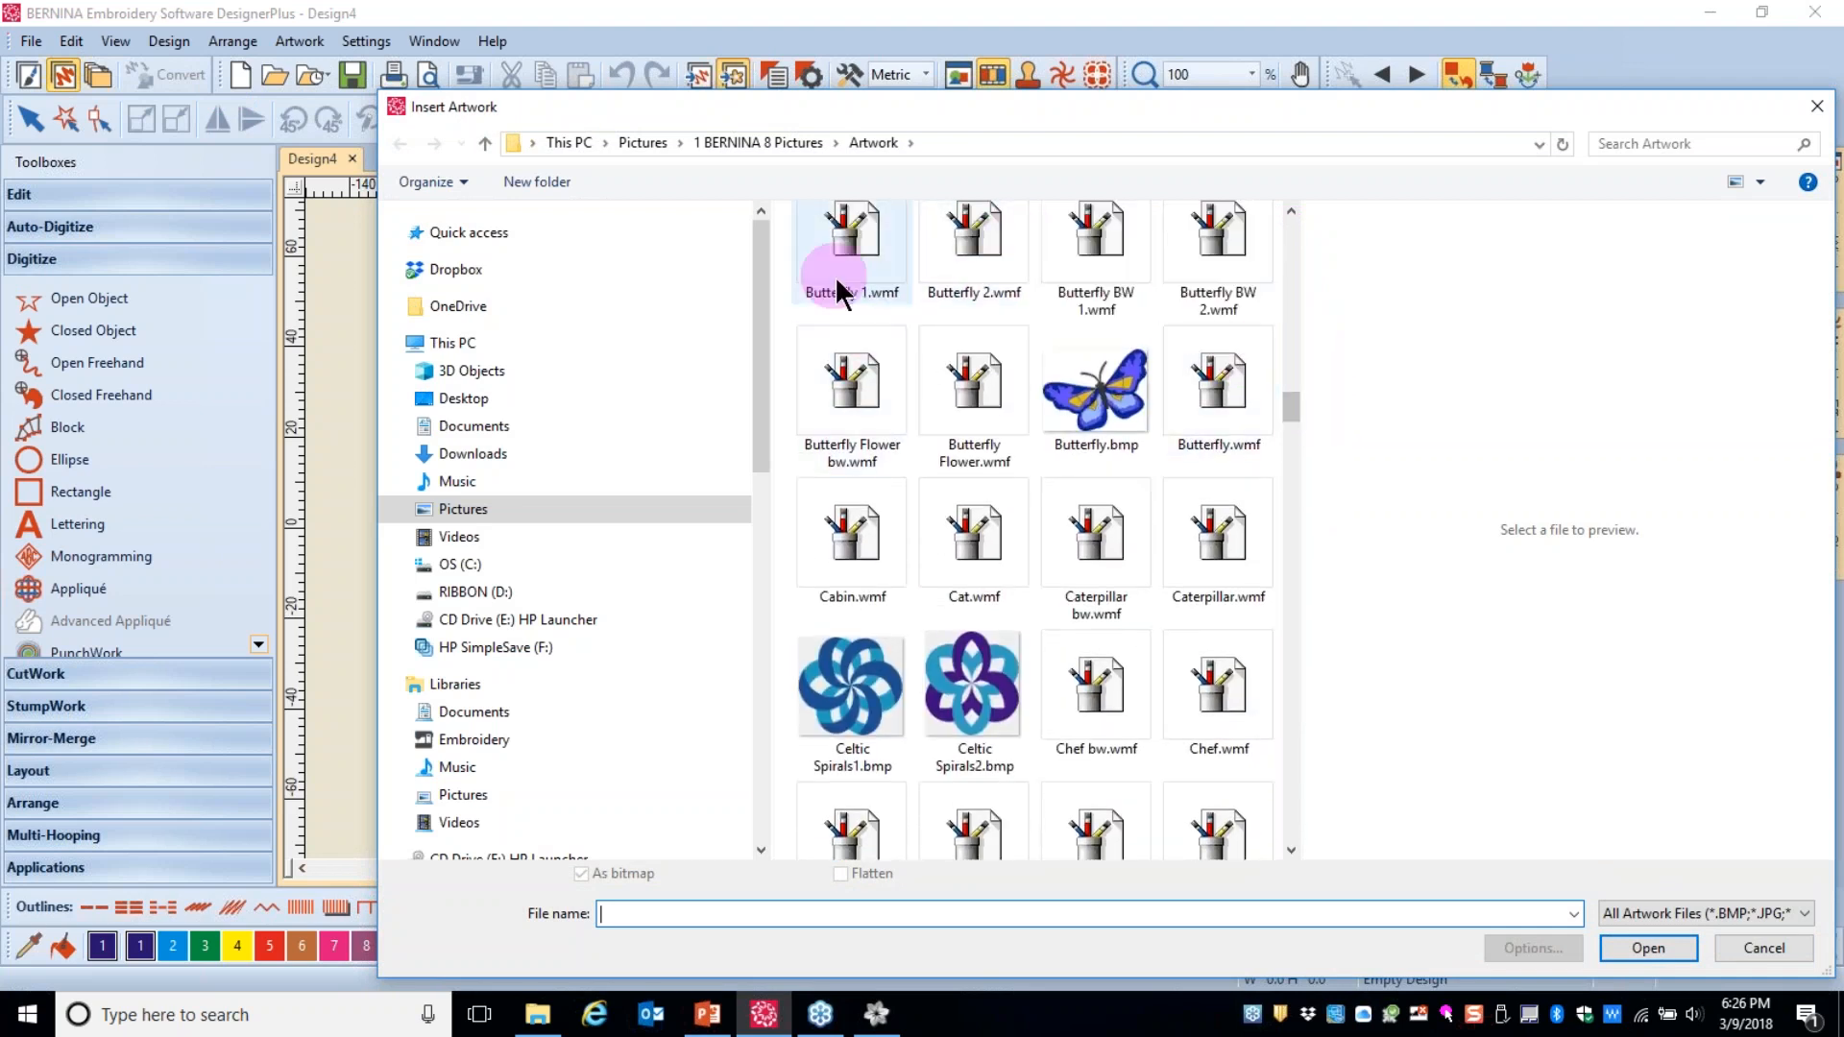
{"action": "left_click", "coordinate": [1097, 401]}
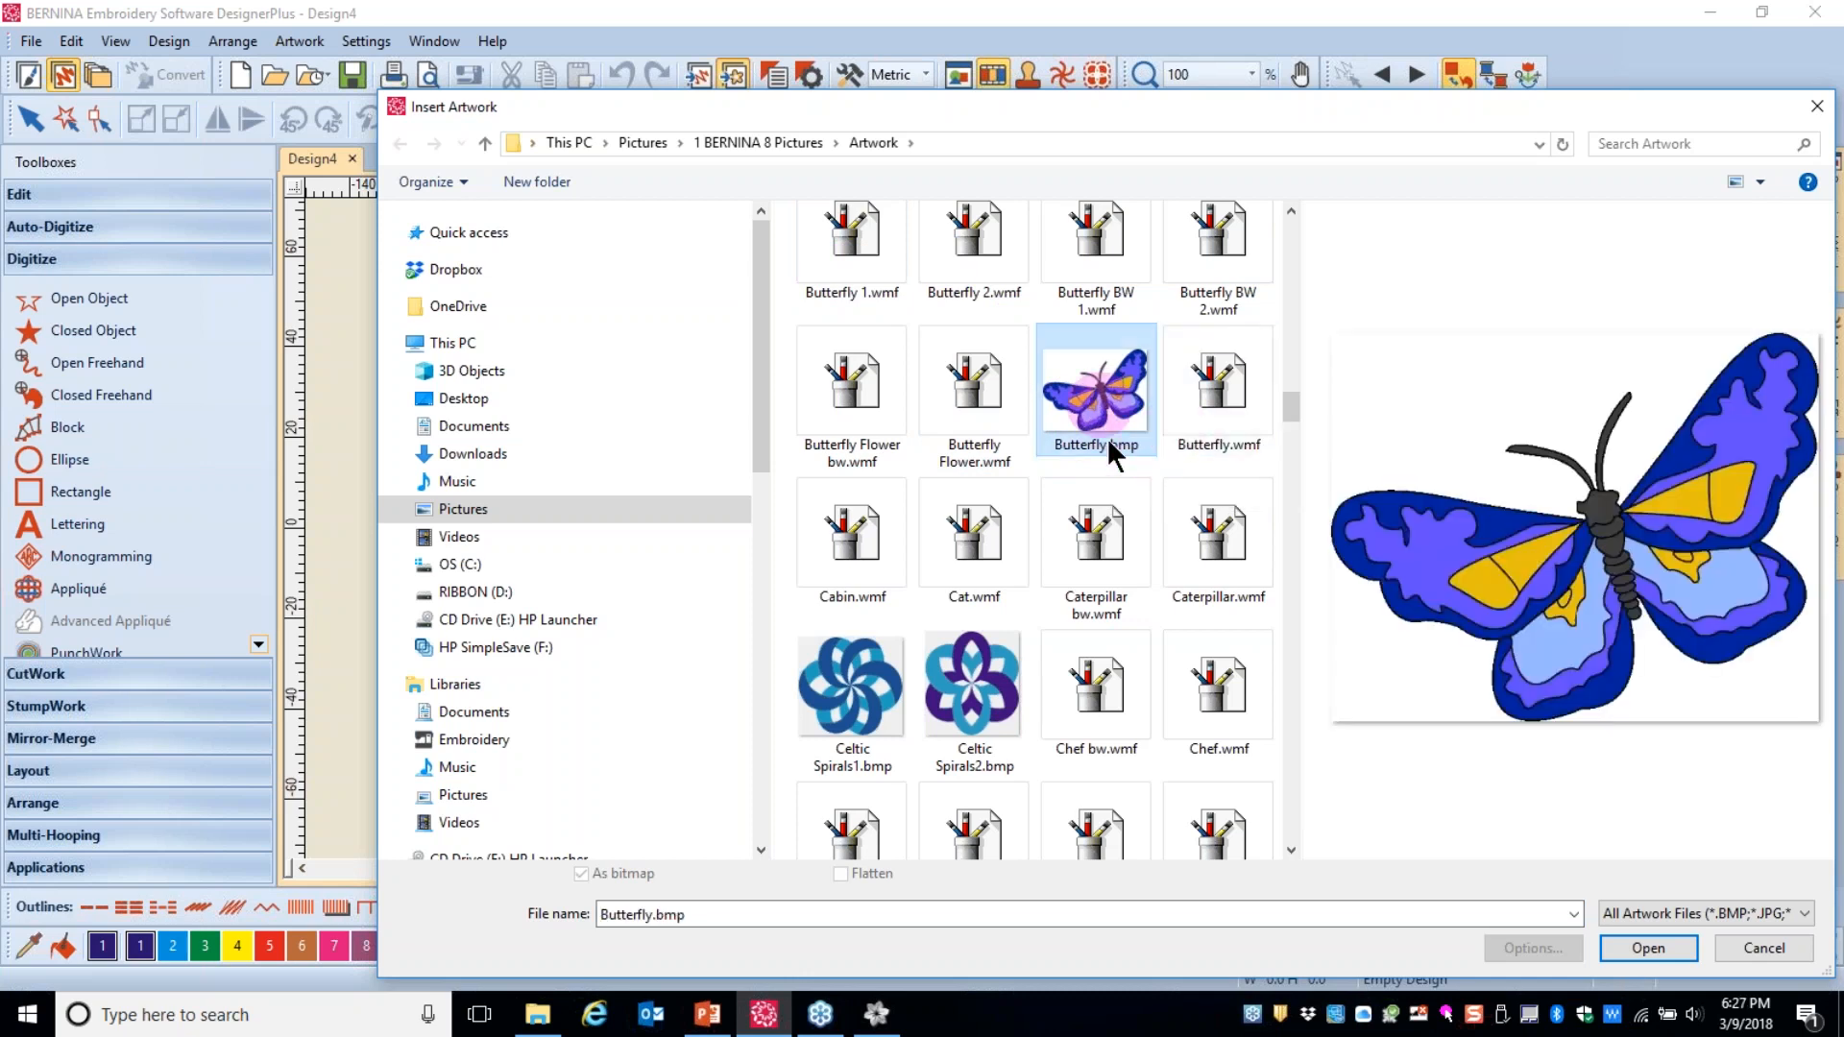
{"action": "left_click", "coordinate": [1635, 949]}
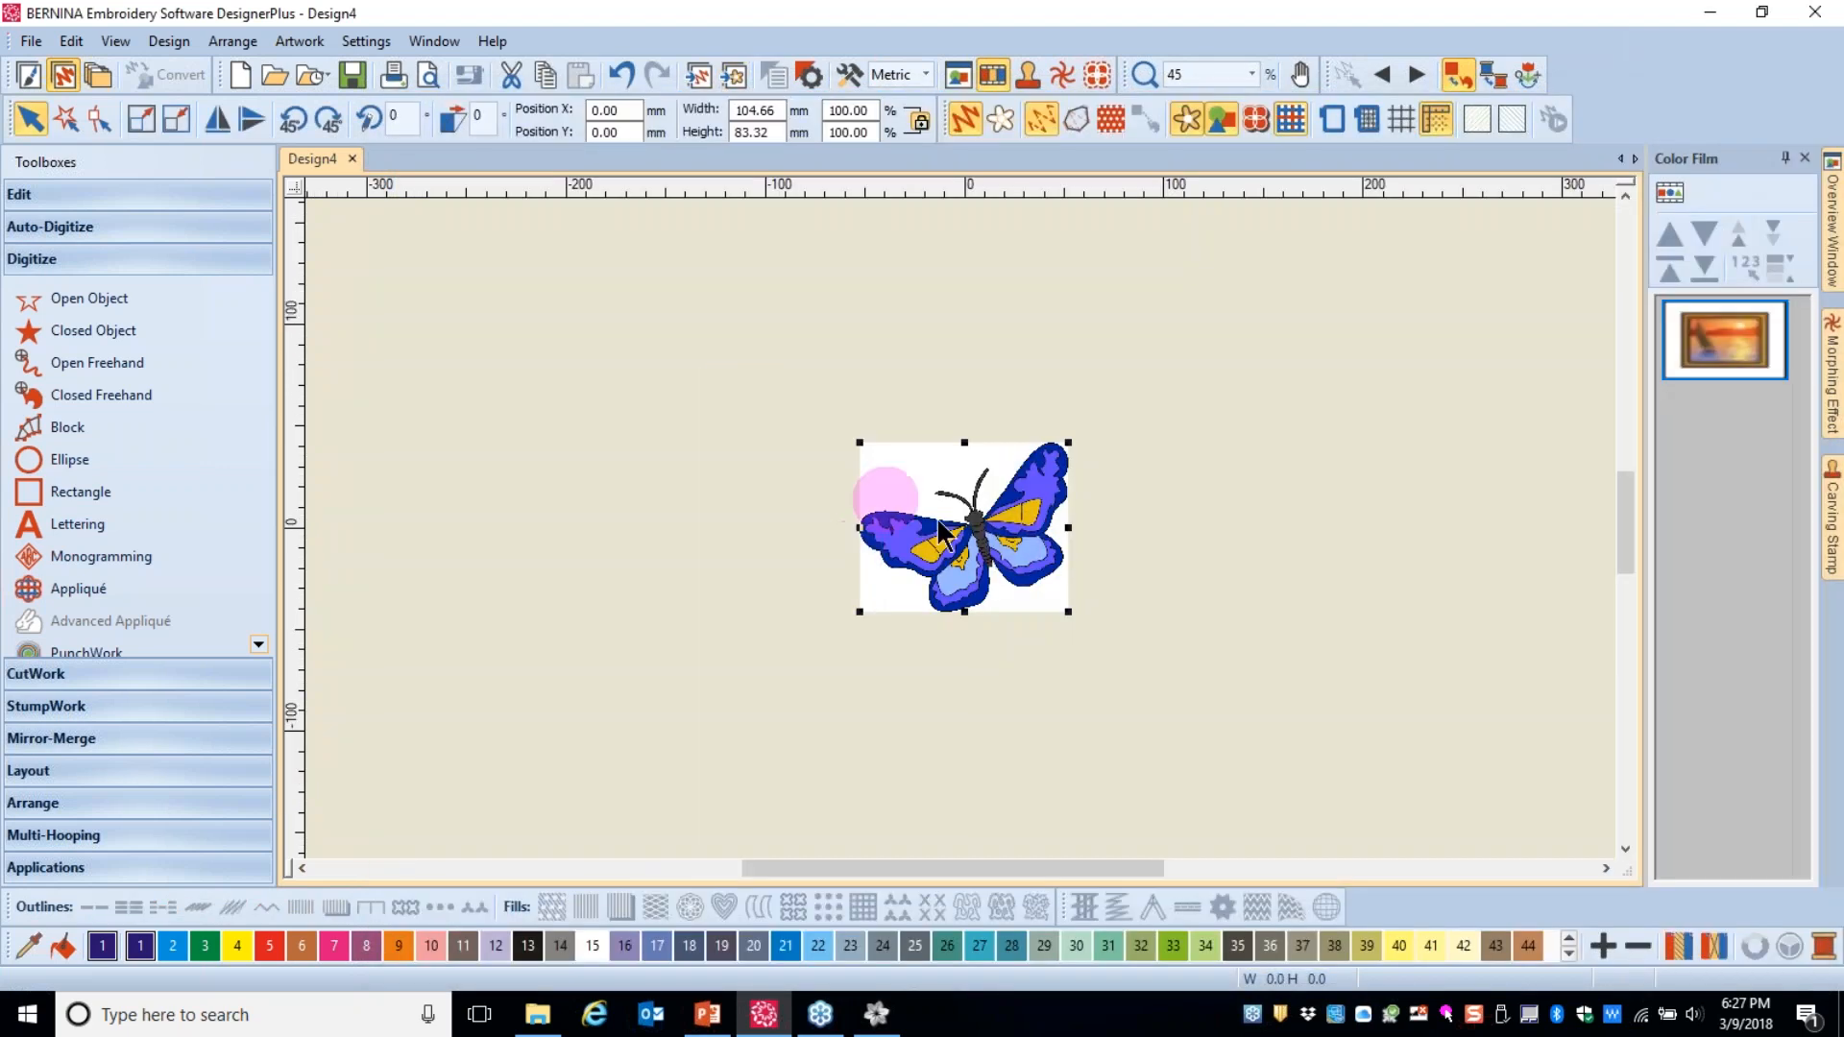
- Open the butterfly in the Corel artwork workspace and convert the bitmap to vectors with Quick Trace
{"action": "left_click", "coordinate": [29, 77]}
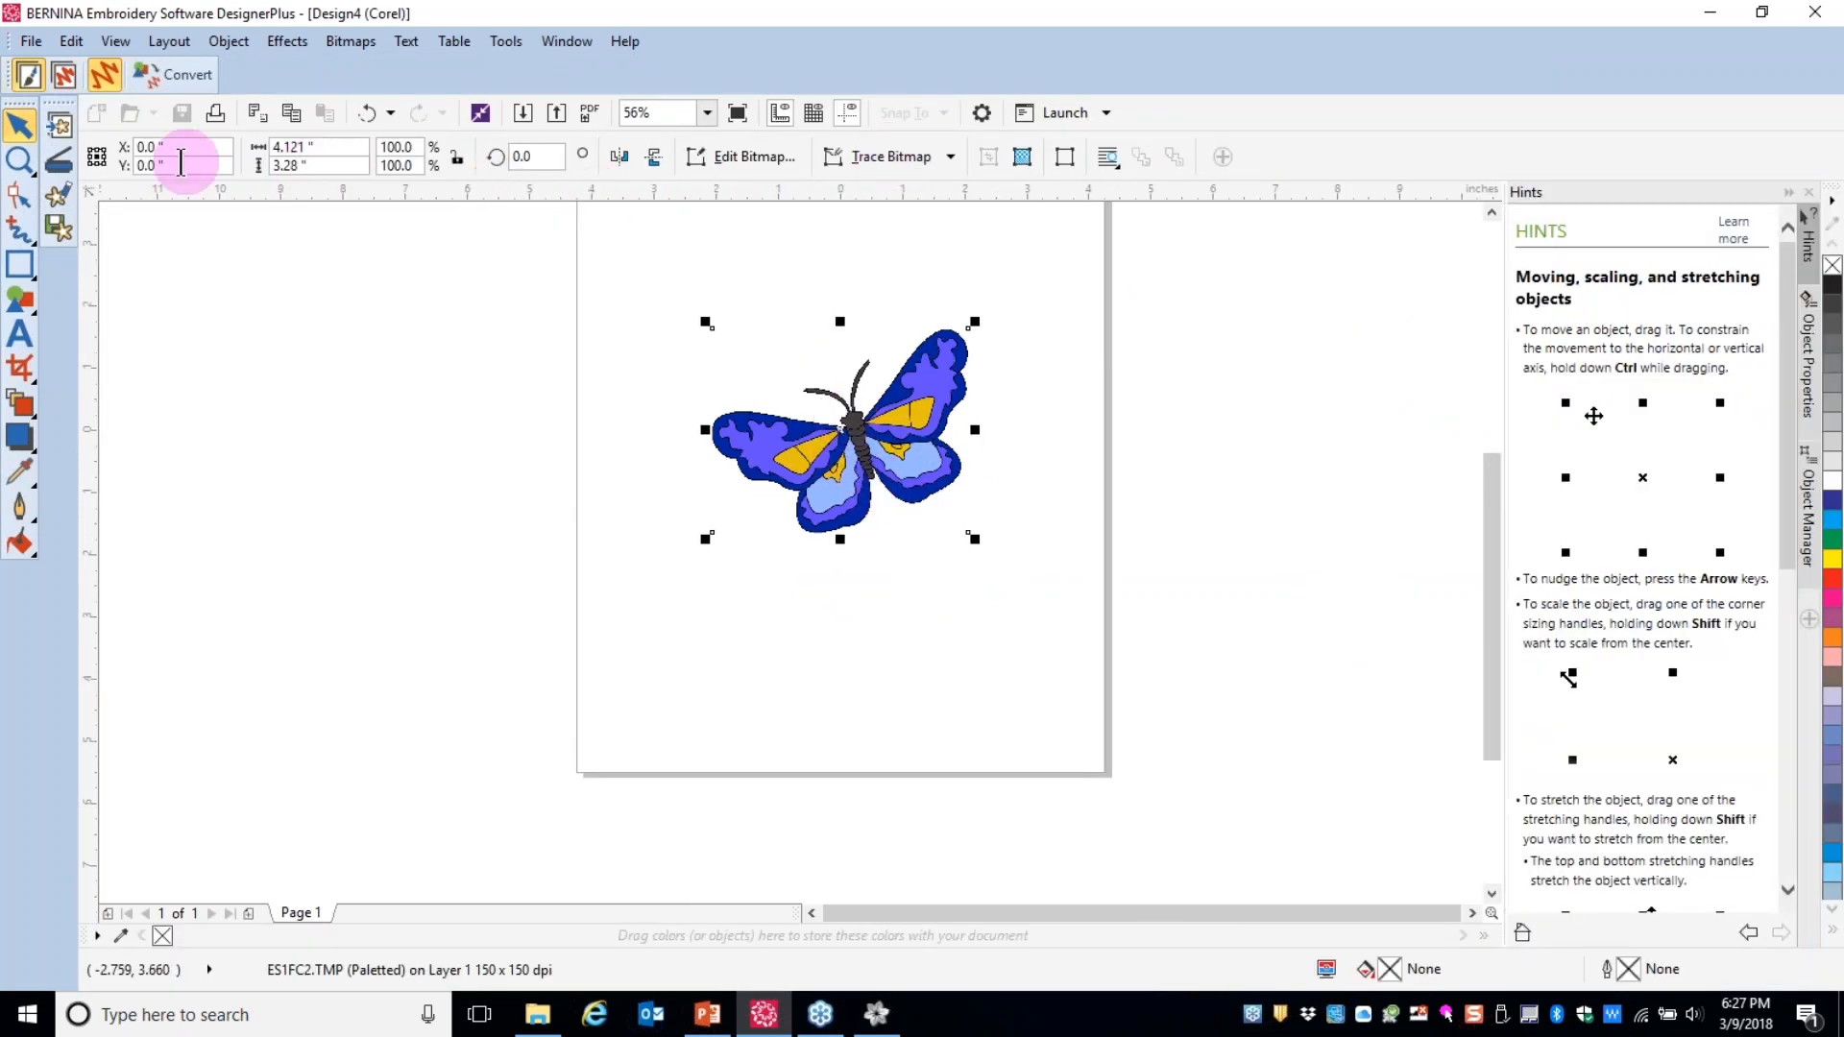
{"action": "left_click", "coordinate": [950, 156]}
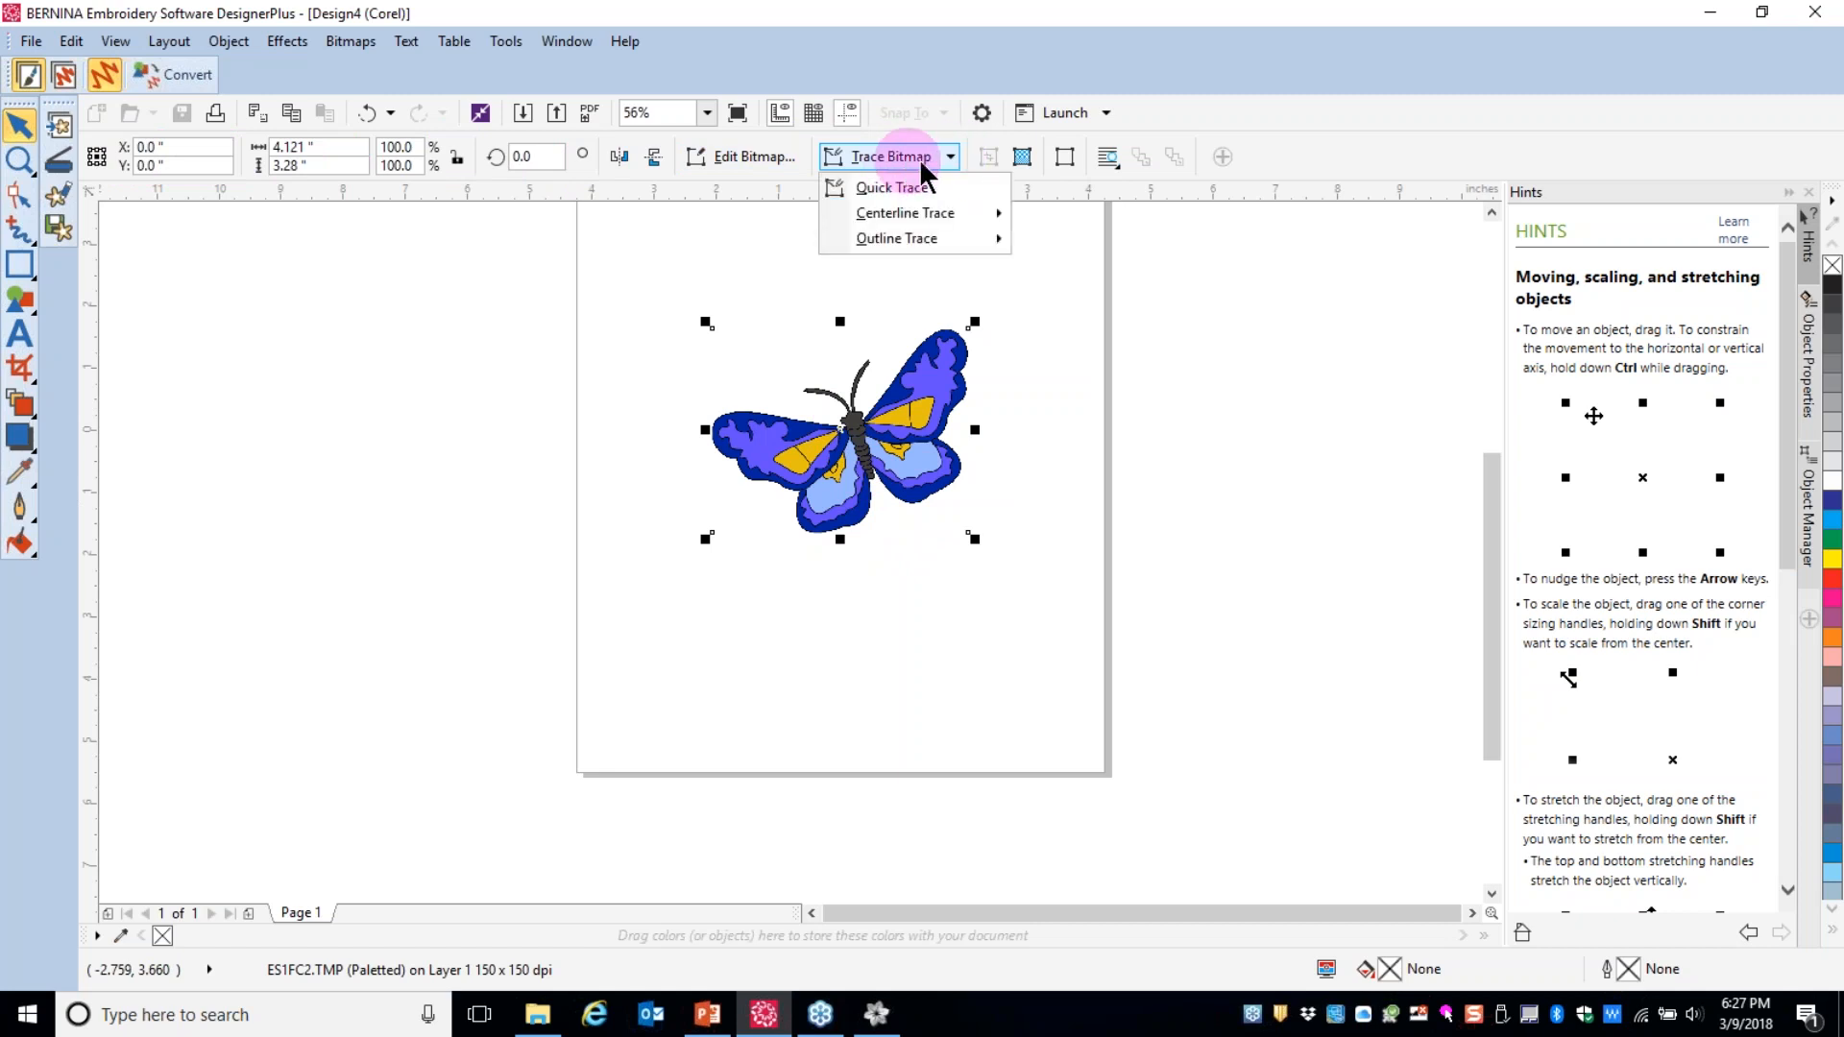
{"action": "left_click", "coordinate": [885, 192]}
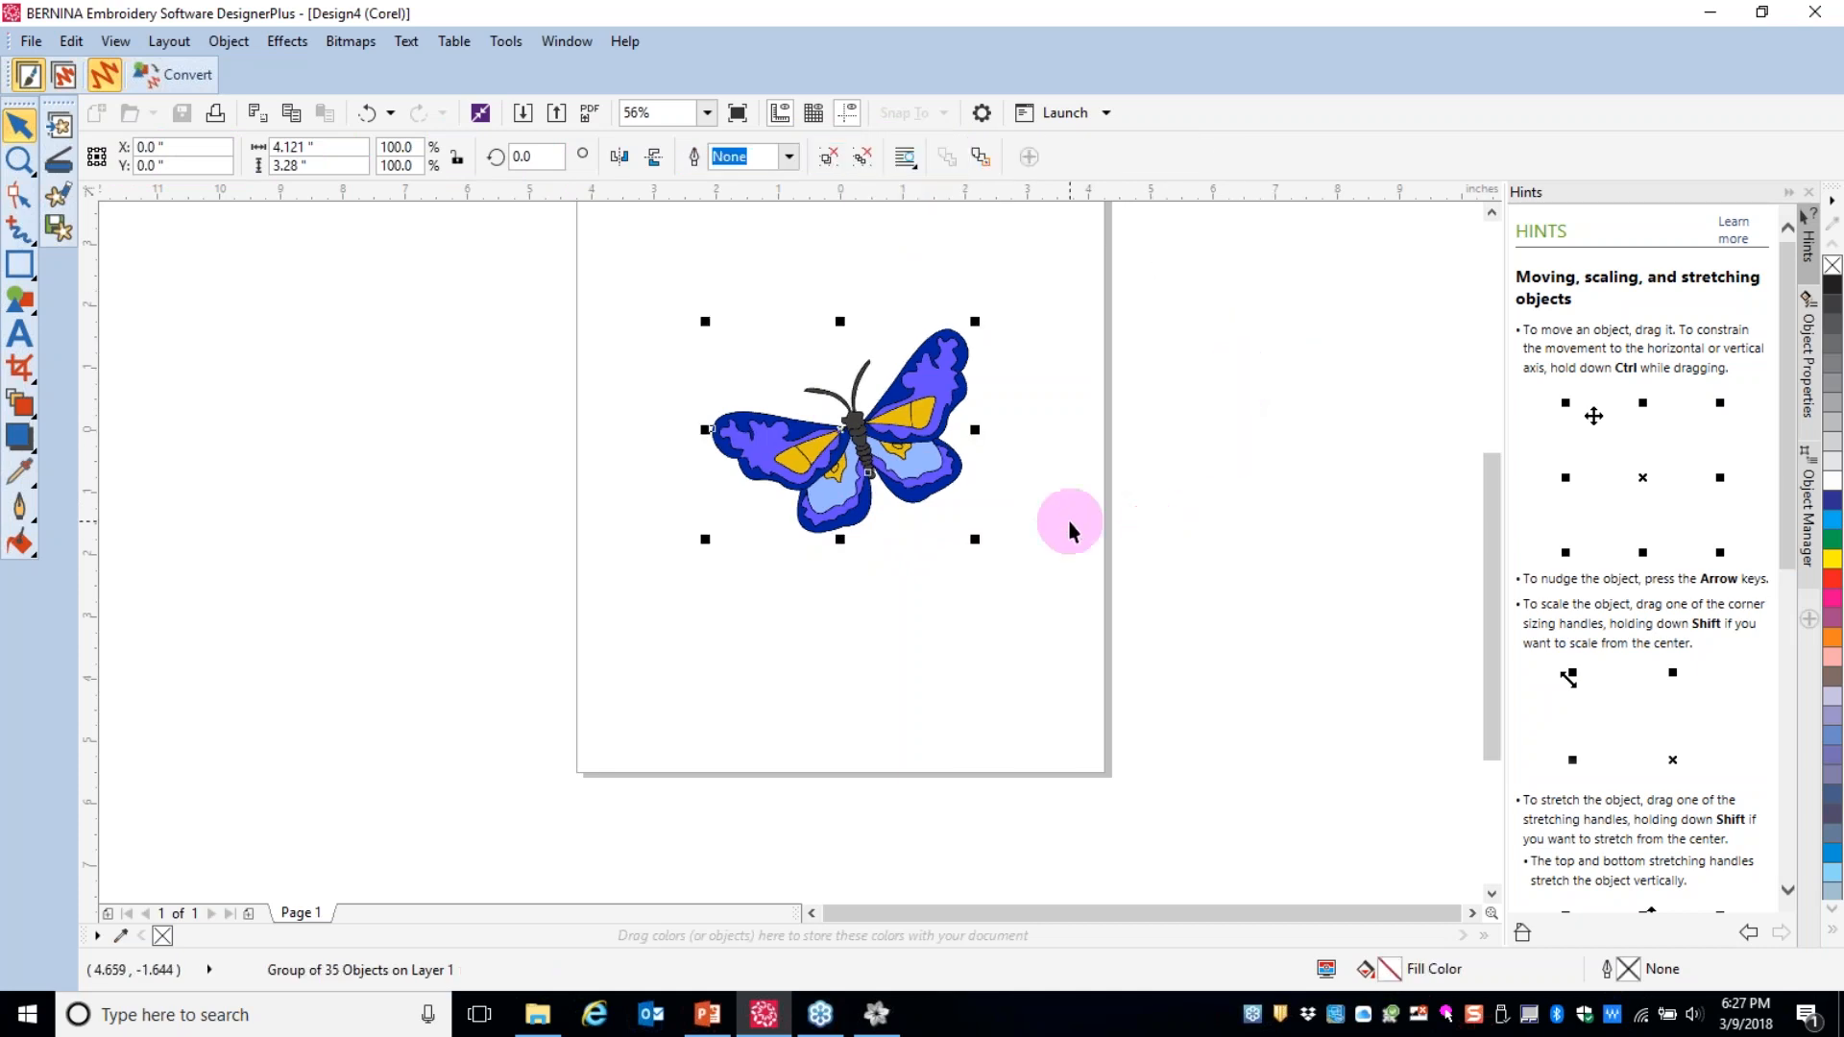
- Move the traced butterfly group below the original bitmap and compare the edges of the two
{"action": "scroll", "coordinate": [935, 396], "scroll_direction": "up", "scroll_amount": 4}
{"action": "scroll", "coordinate": [935, 396], "scroll_direction": "up", "scroll_amount": 4}
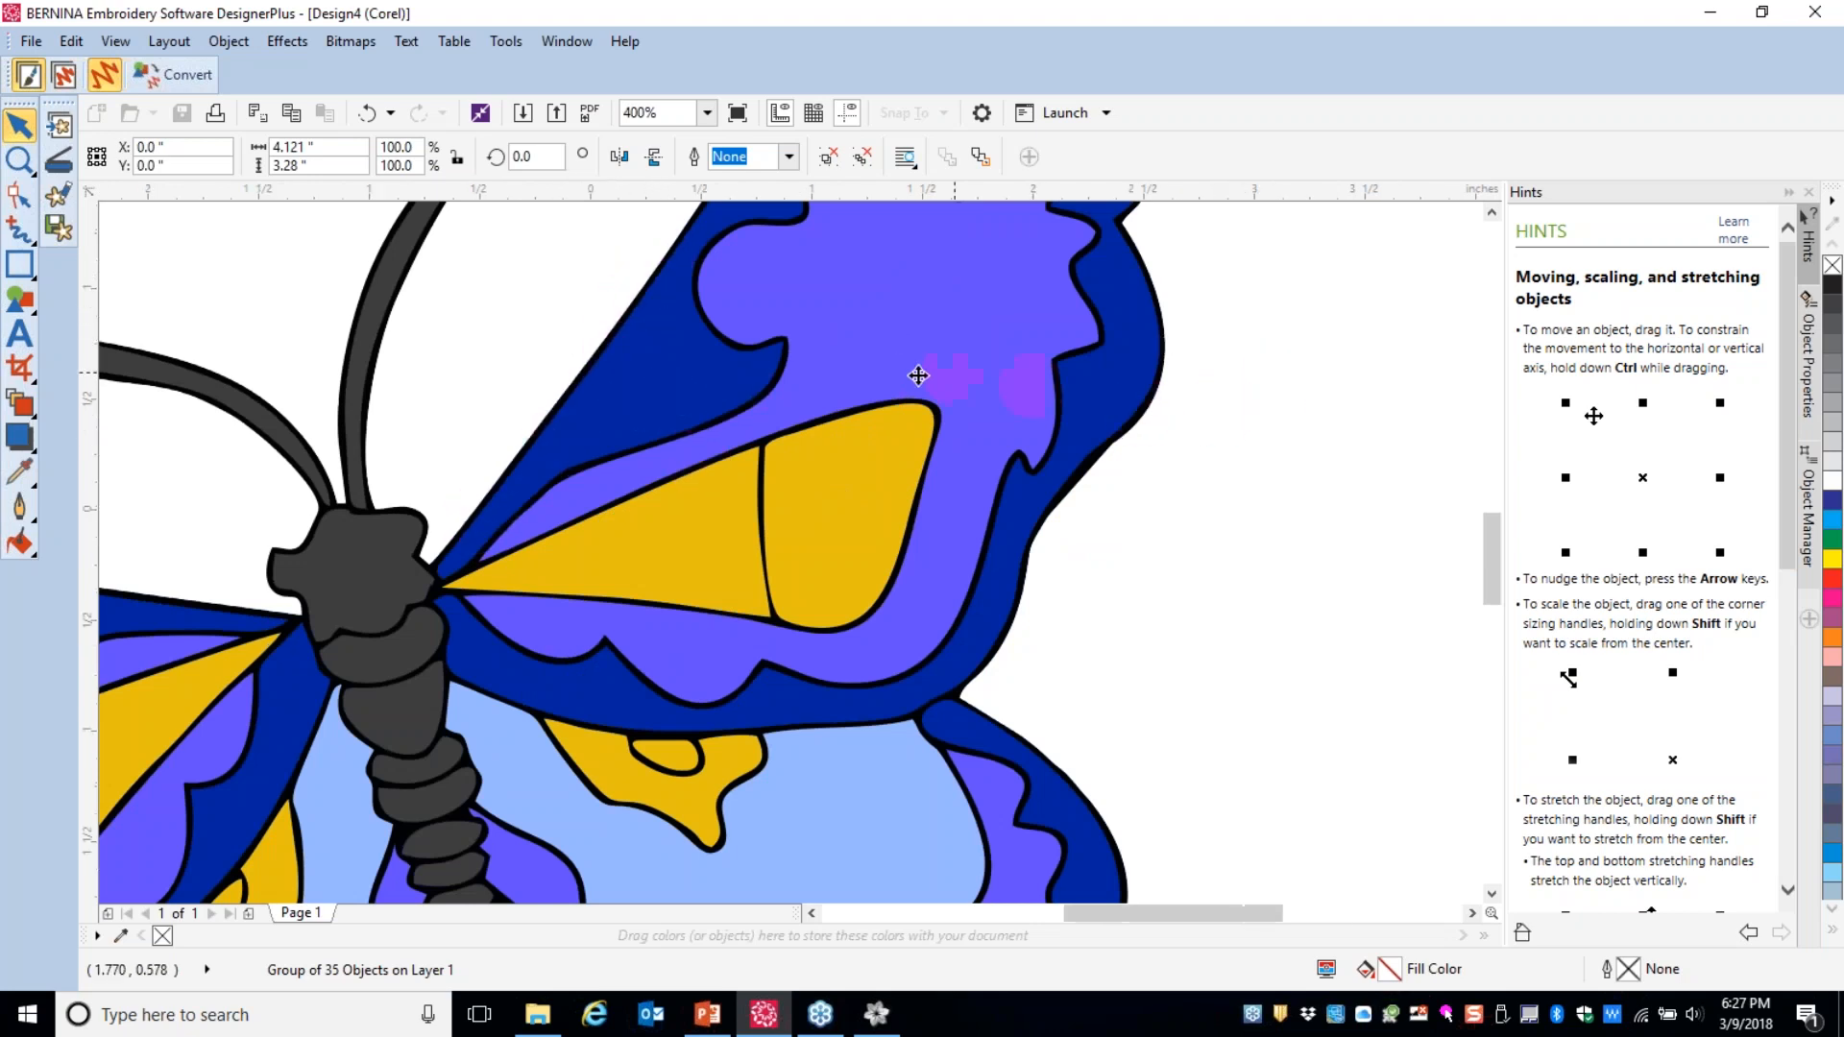
{"action": "scroll", "coordinate": [919, 375], "scroll_direction": "down", "scroll_amount": 4}
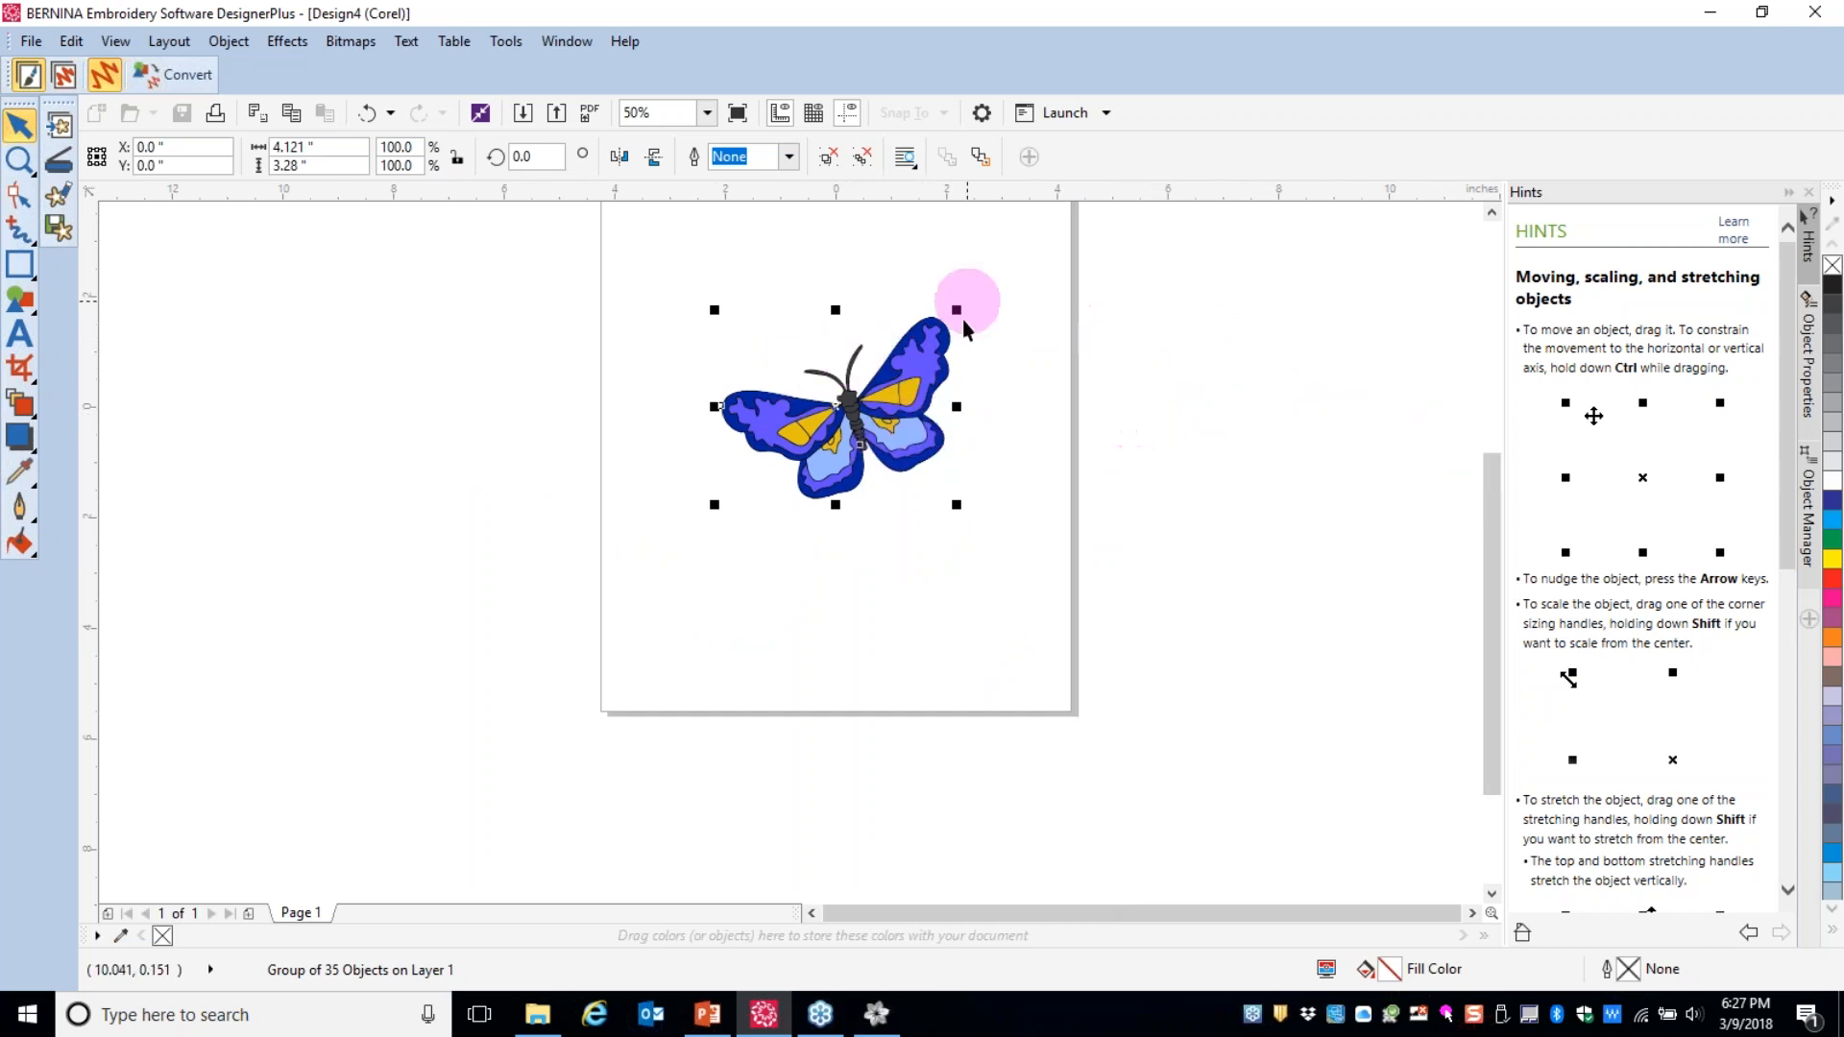
{"action": "left_click_drag", "start_coordinate": [855, 432], "coordinate": [876, 632]}
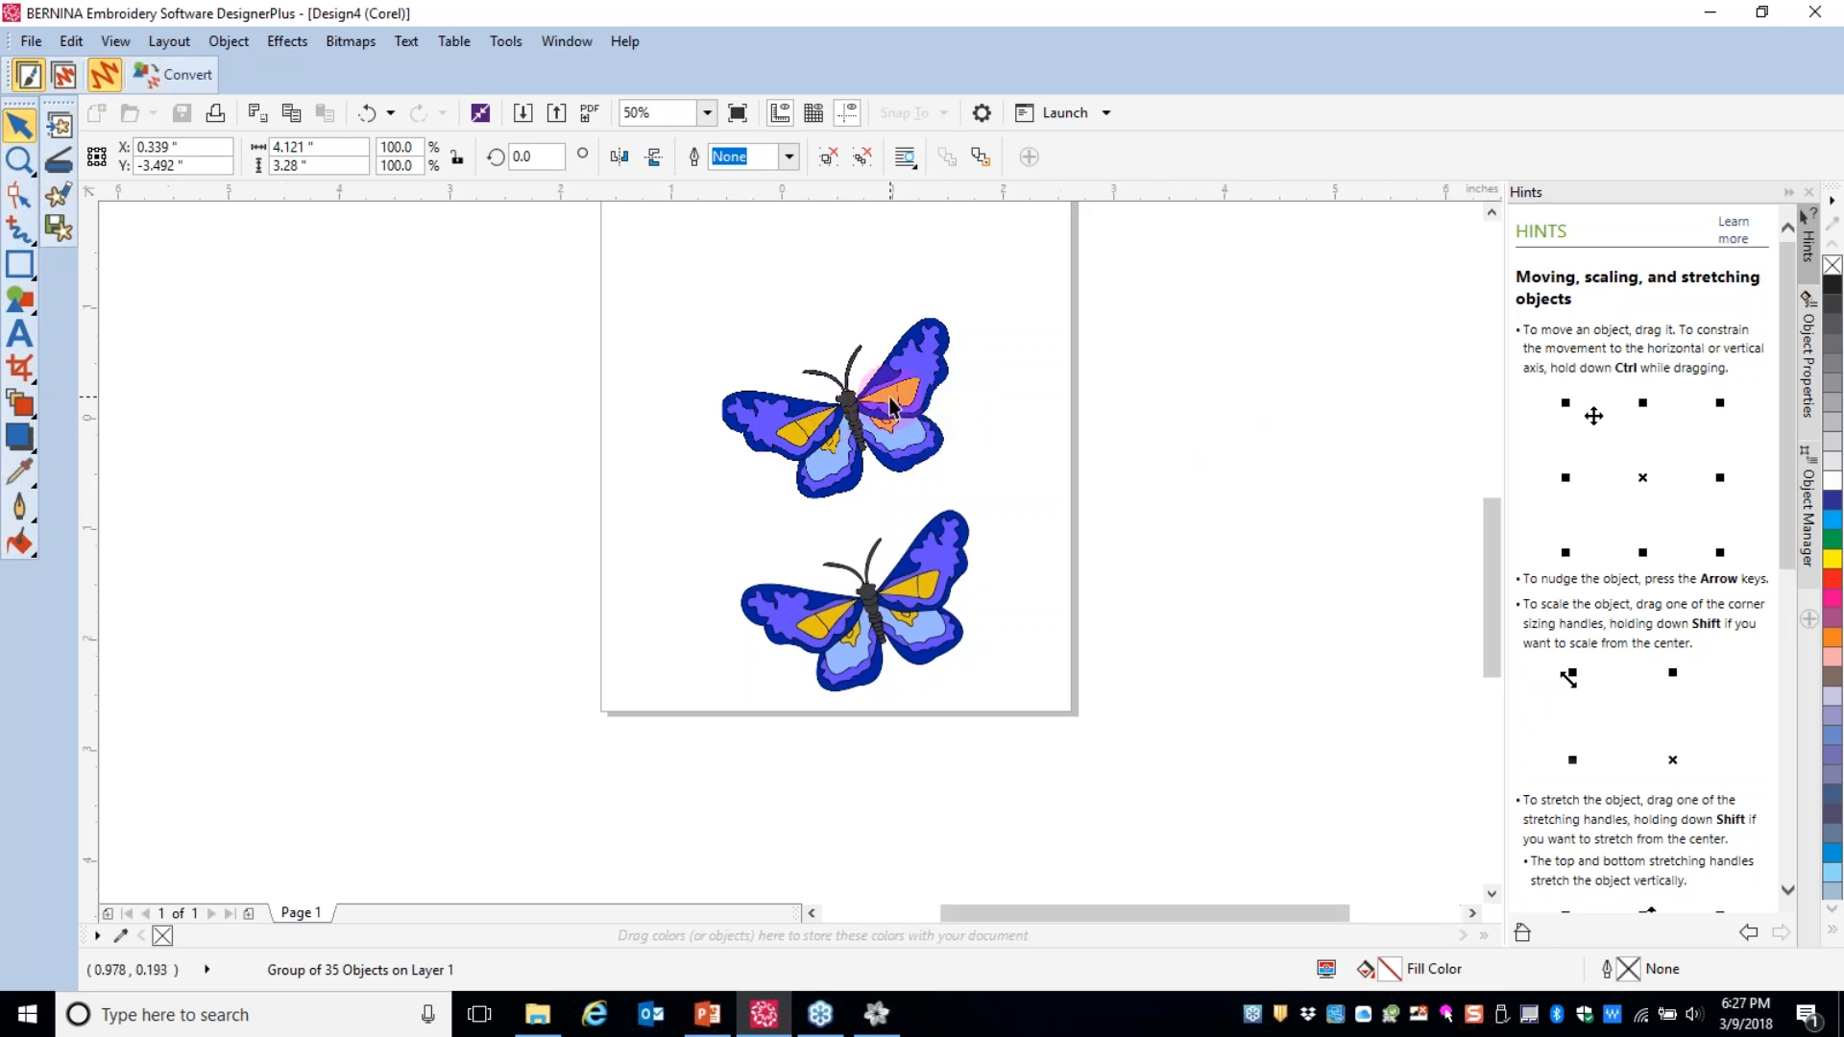
{"action": "scroll", "coordinate": [891, 411], "scroll_direction": "up", "scroll_amount": 2}
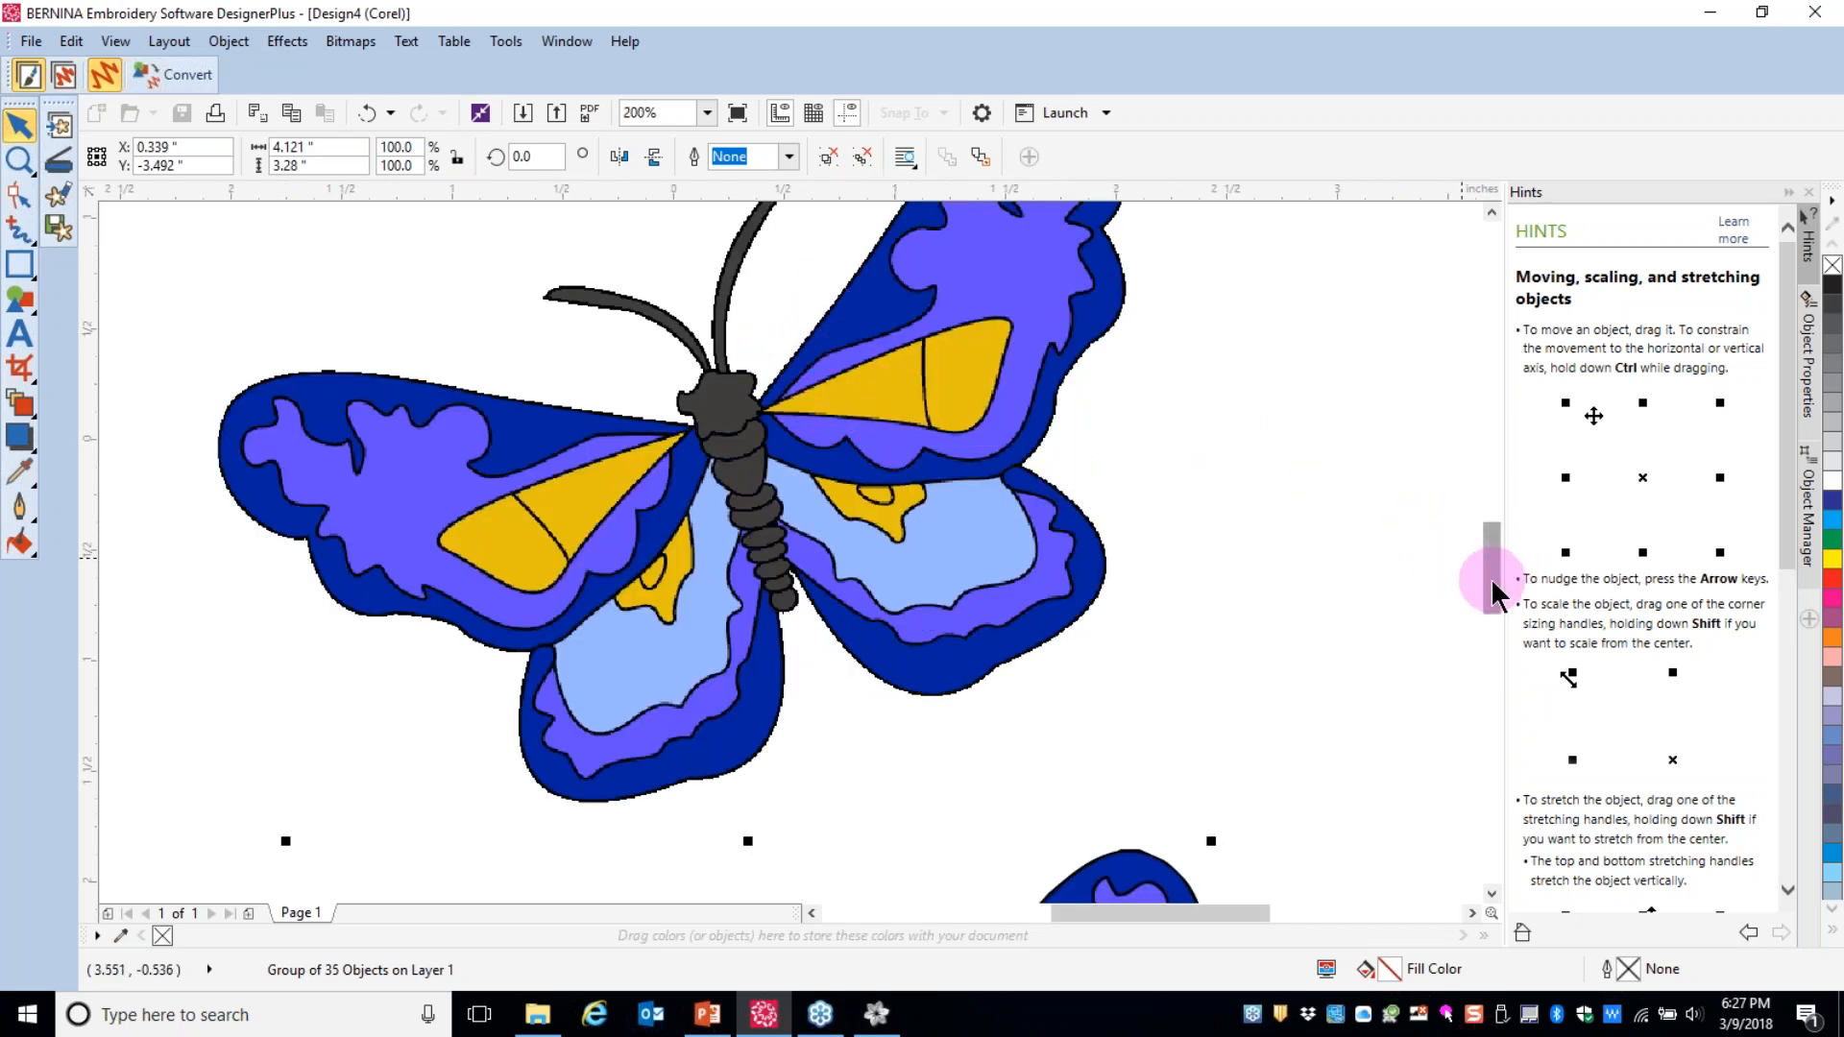
{"action": "left_click_drag", "start_coordinate": [1494, 596], "coordinate": [1494, 620]}
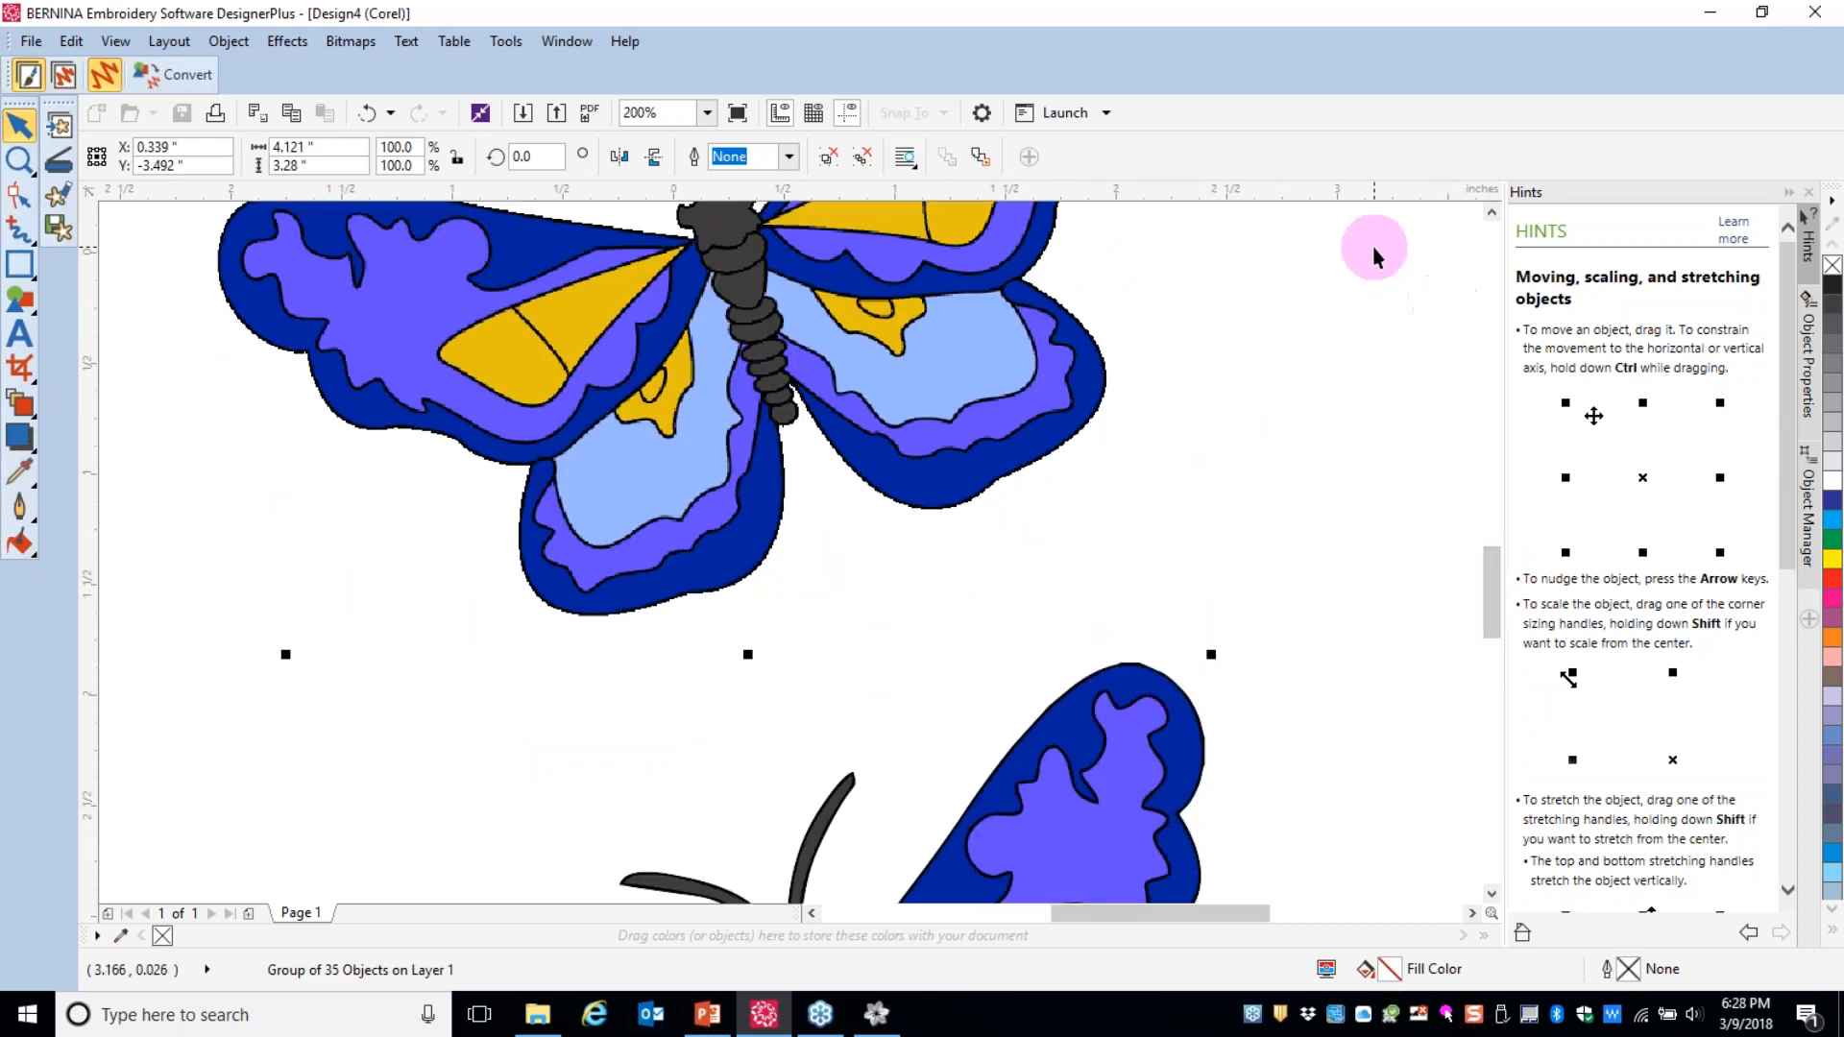
- Delete the original butterfly bitmap ES1FC2.TMP from Layer 1, keeping the traced group
{"action": "left_click", "coordinate": [1811, 527]}
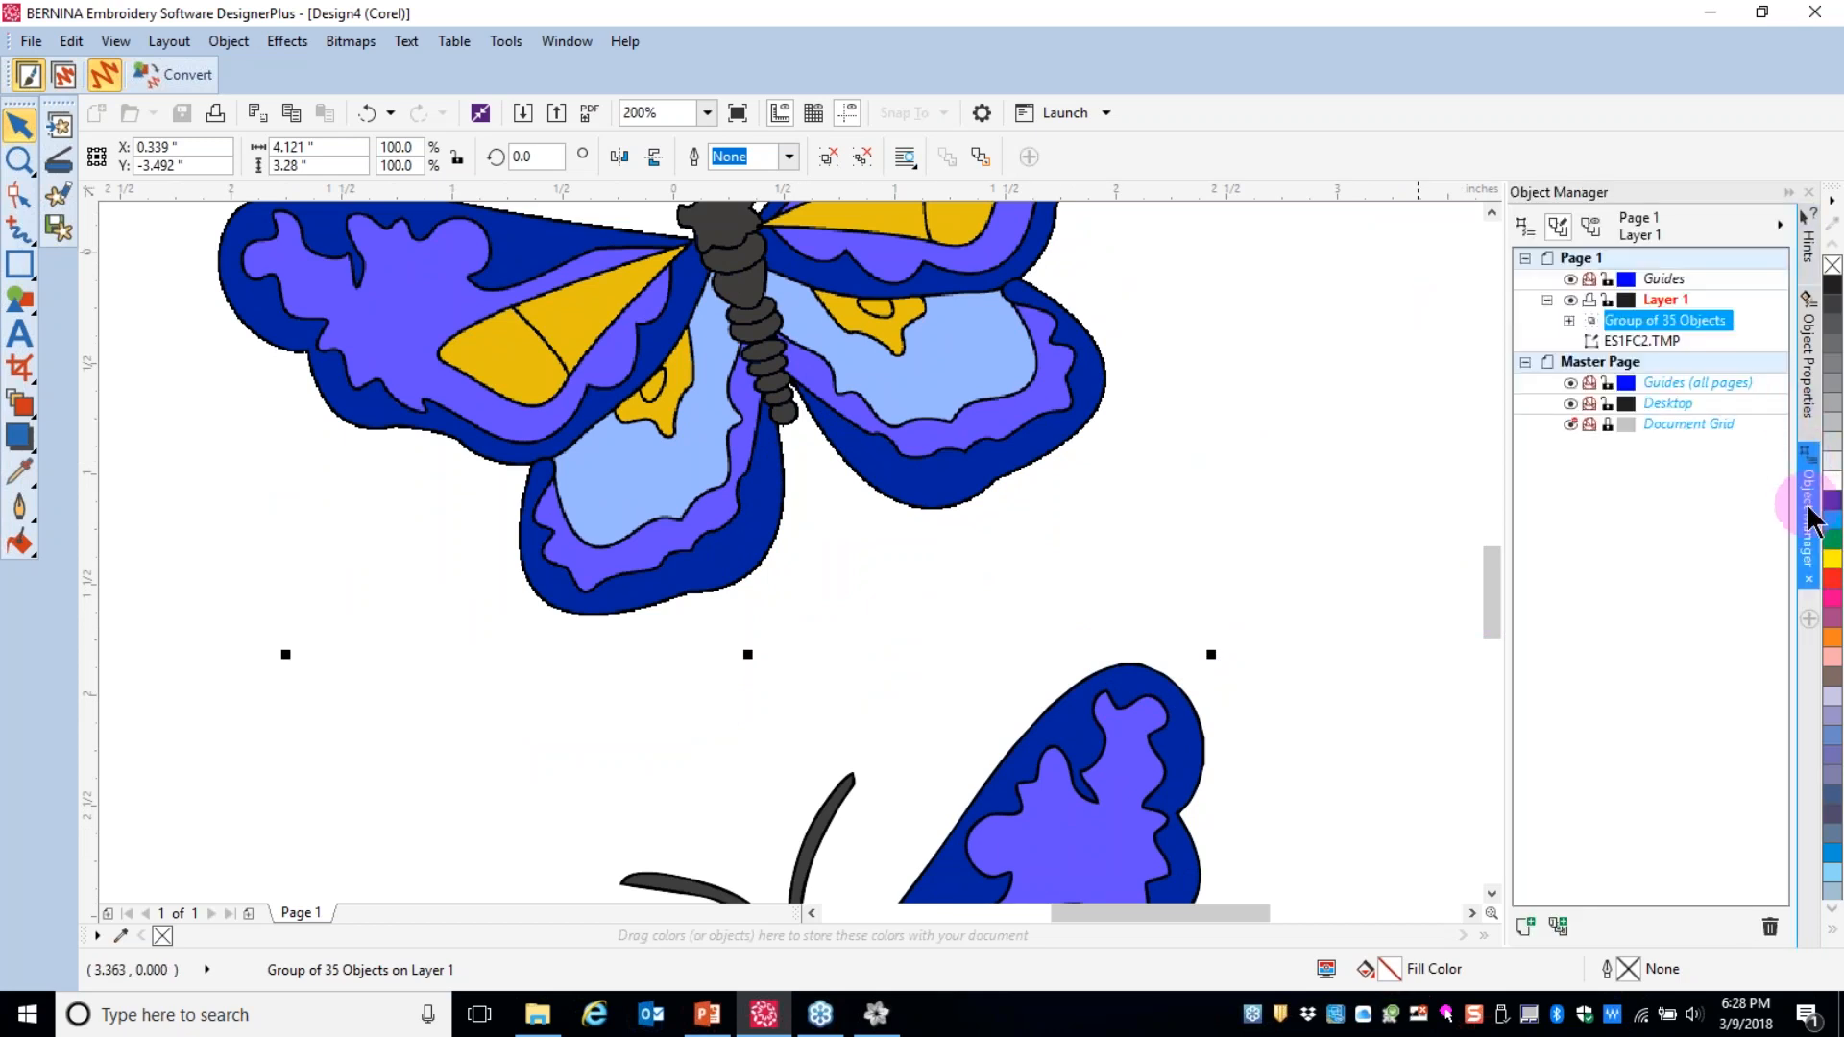
{"action": "left_click", "coordinate": [1645, 340]}
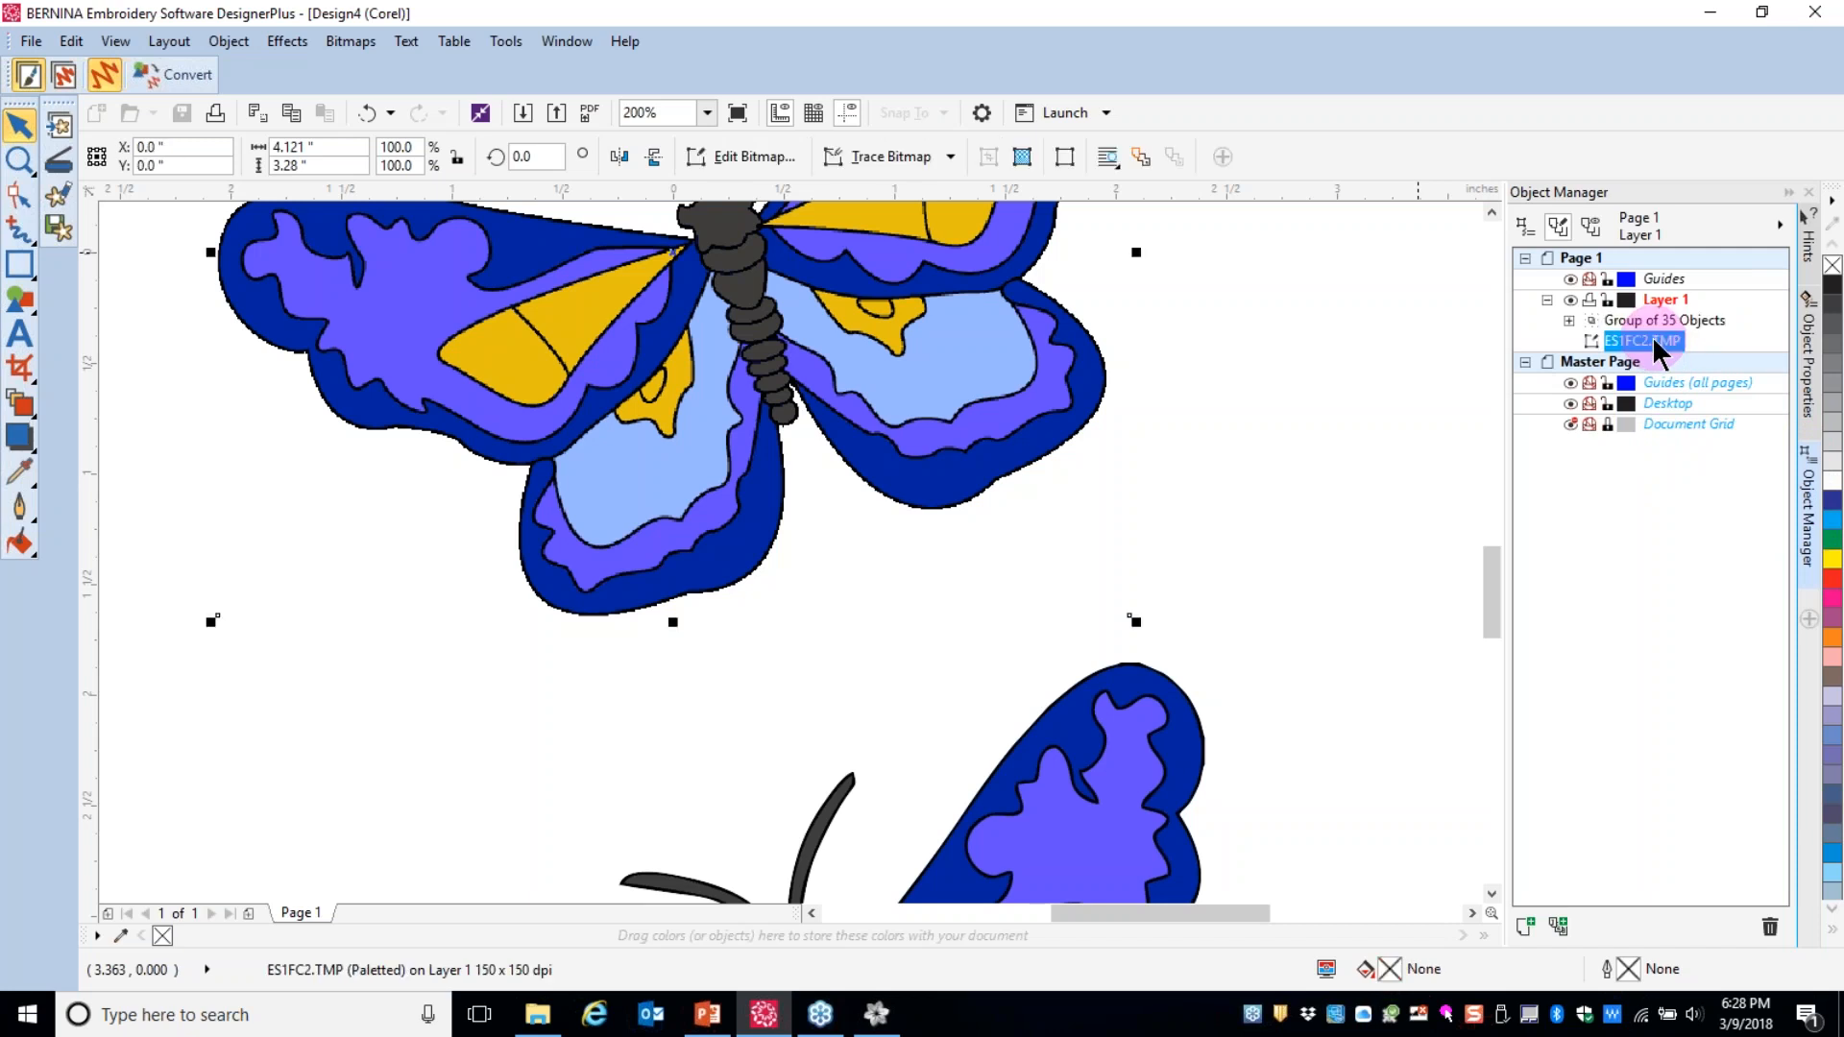
{"action": "right_click", "coordinate": [1654, 347]}
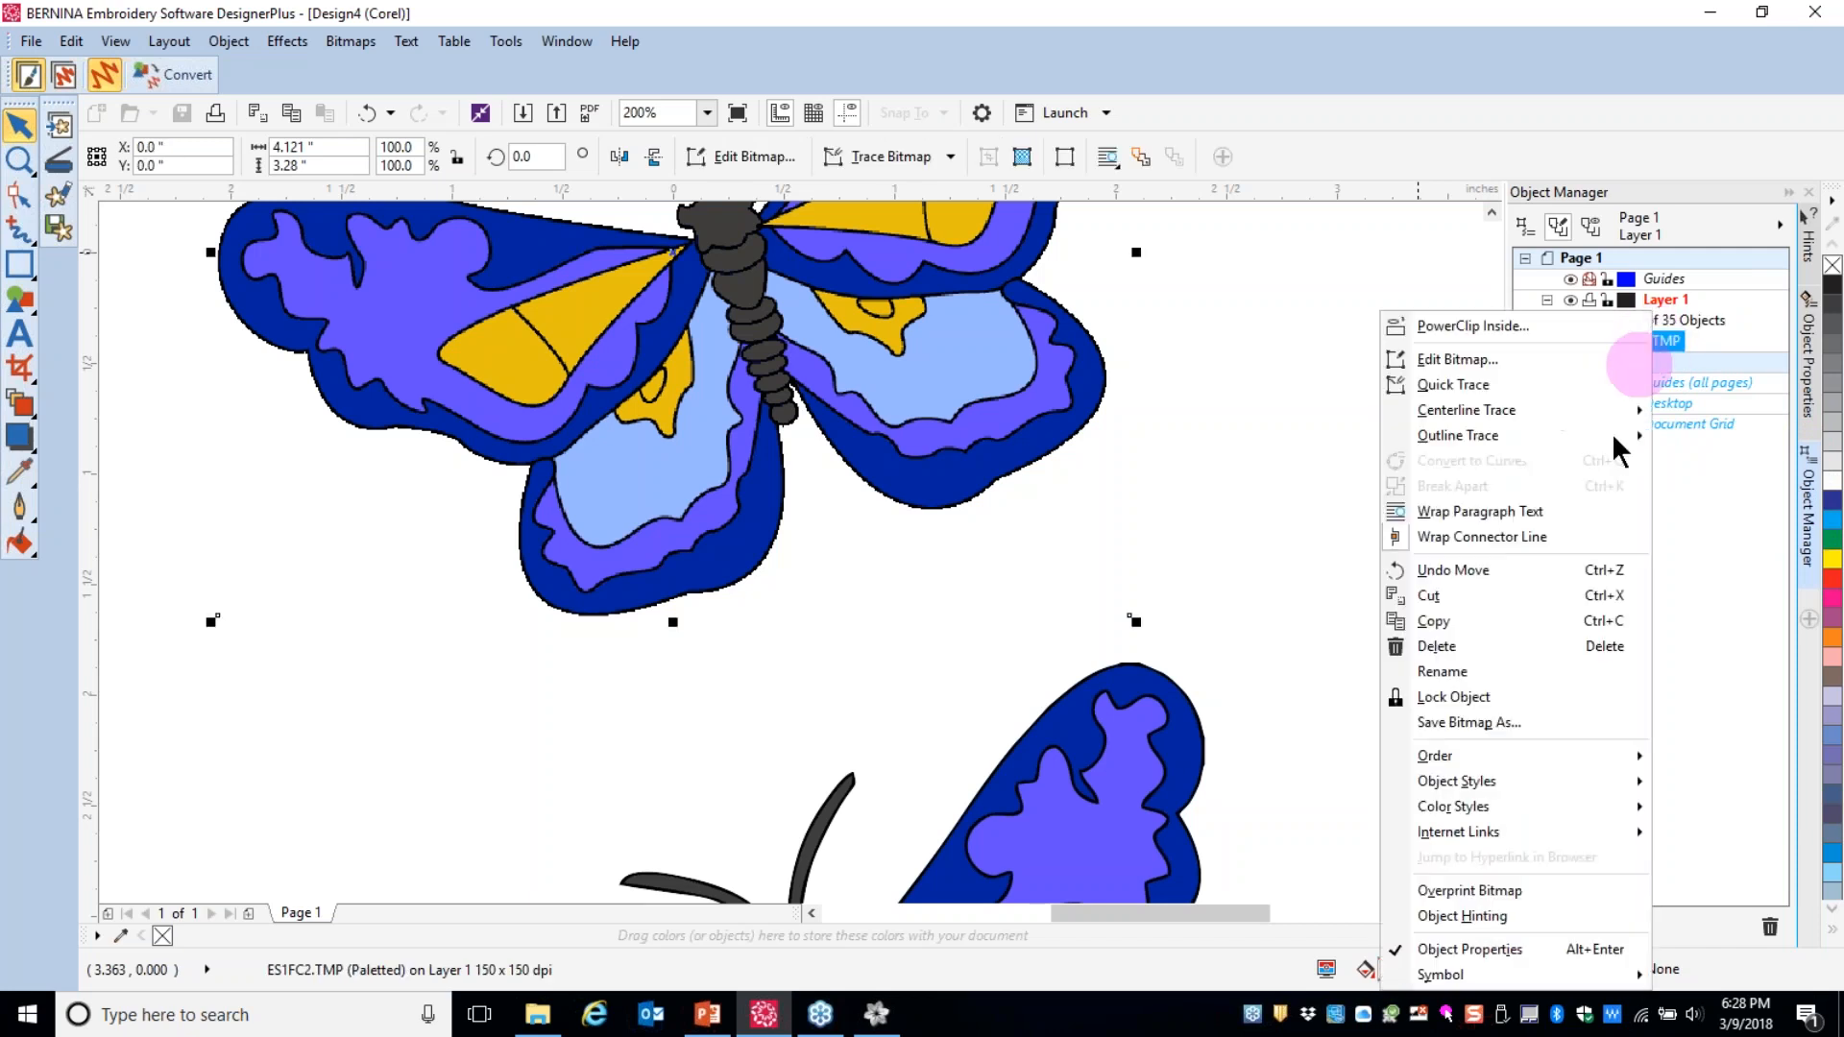
{"action": "left_click", "coordinate": [1447, 646]}
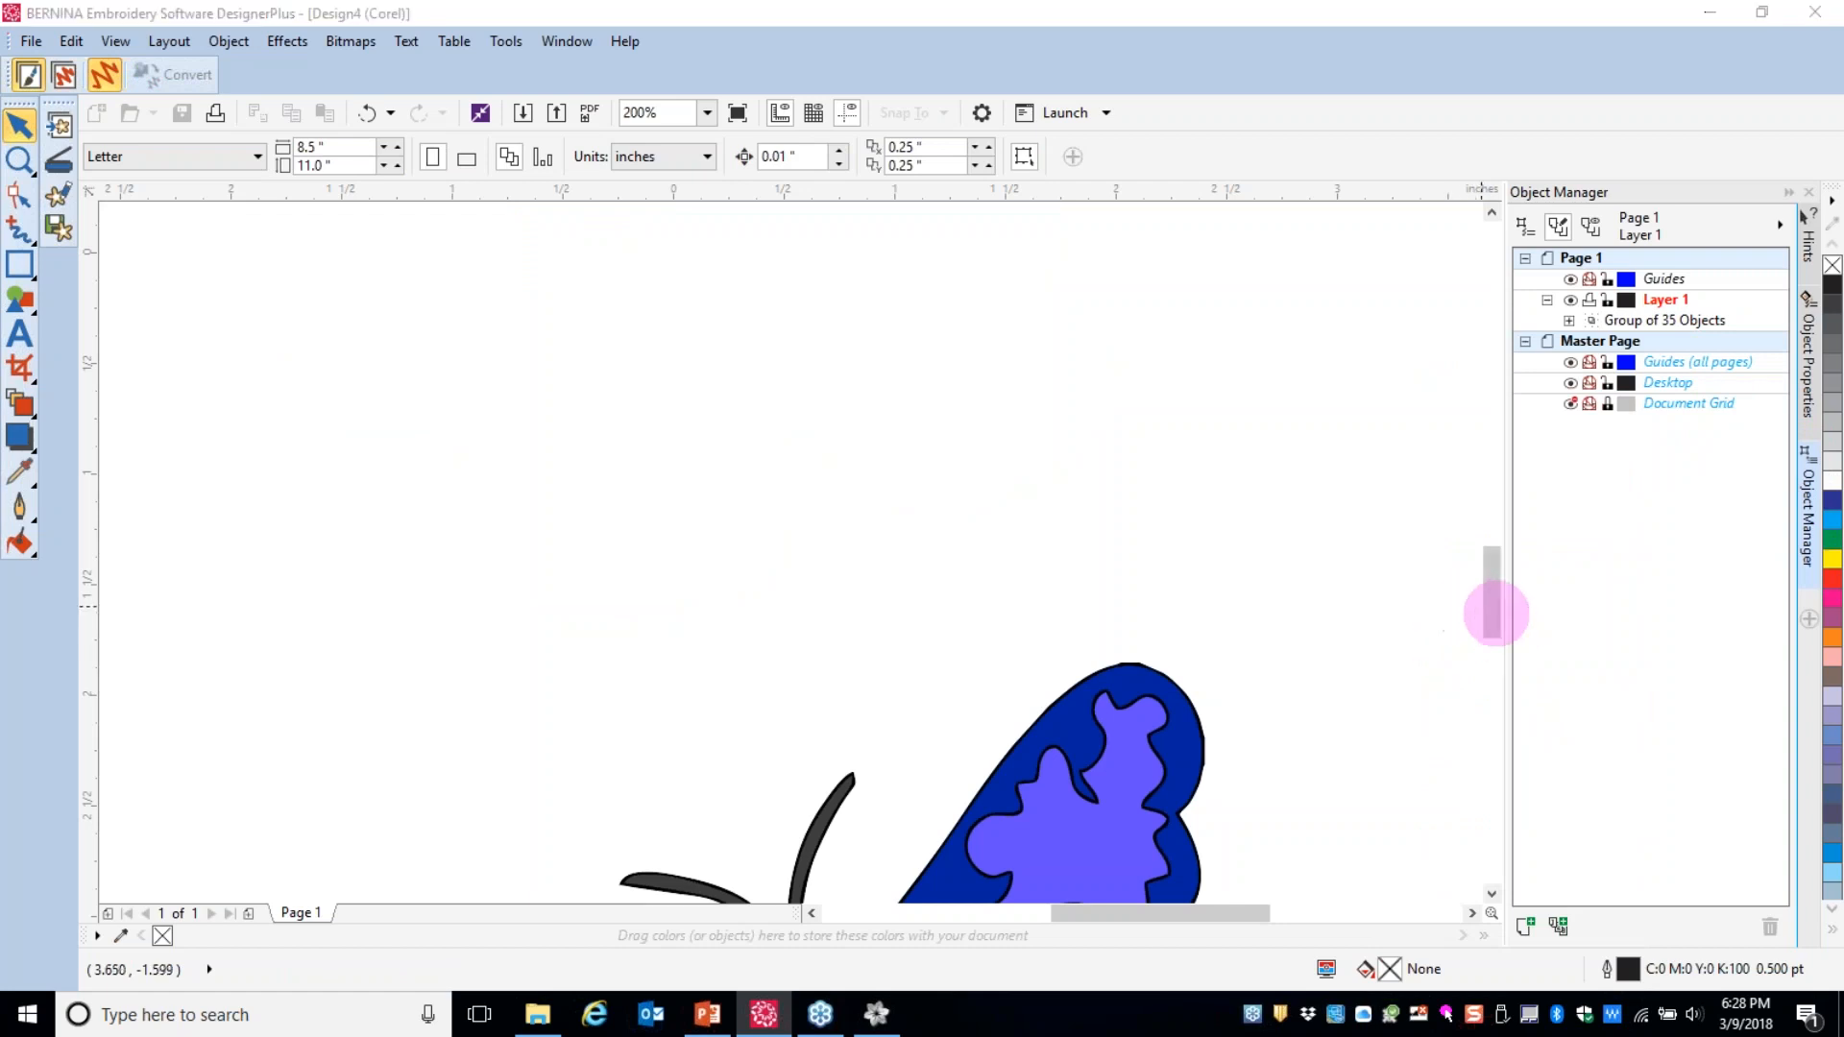
{"action": "left_click_drag", "start_coordinate": [1490, 602], "coordinate": [1515, 672]}
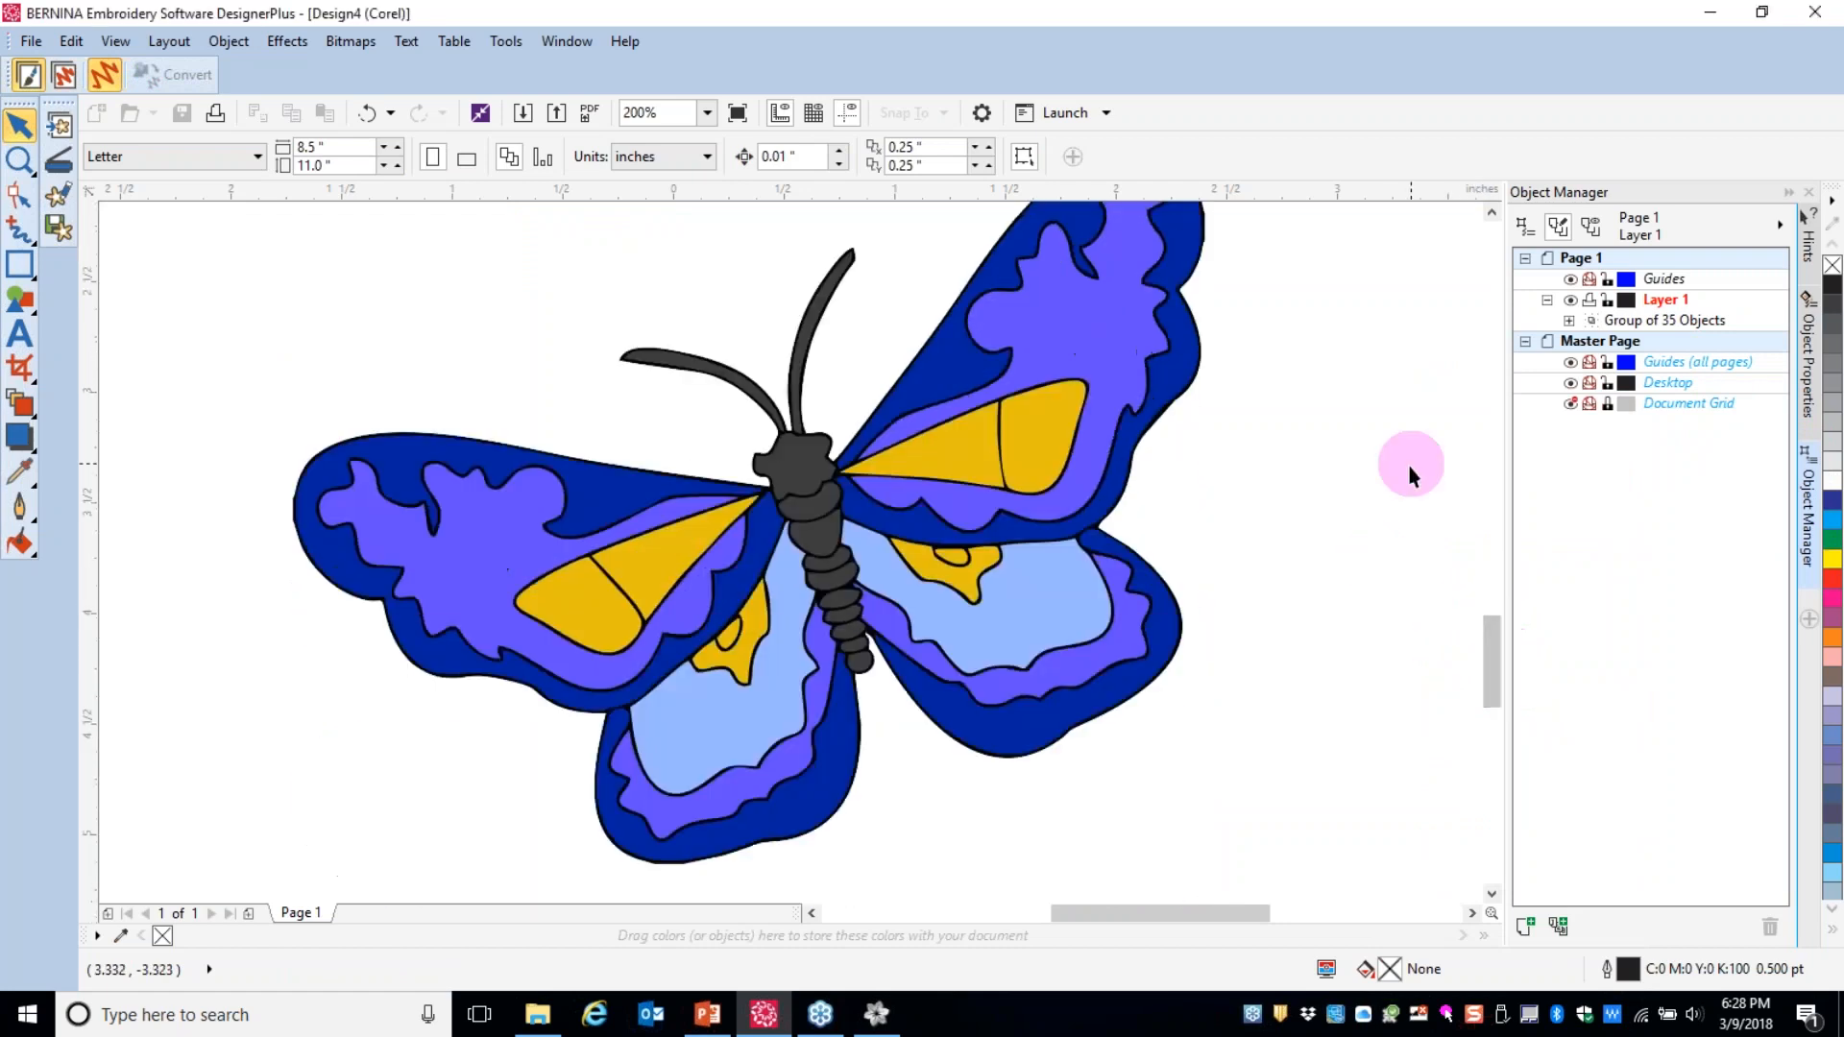
- Copy the traced butterfly group from the Corel workspace and switch to Bernina DesignWorks
{"action": "key", "text": "ctrl+a"}
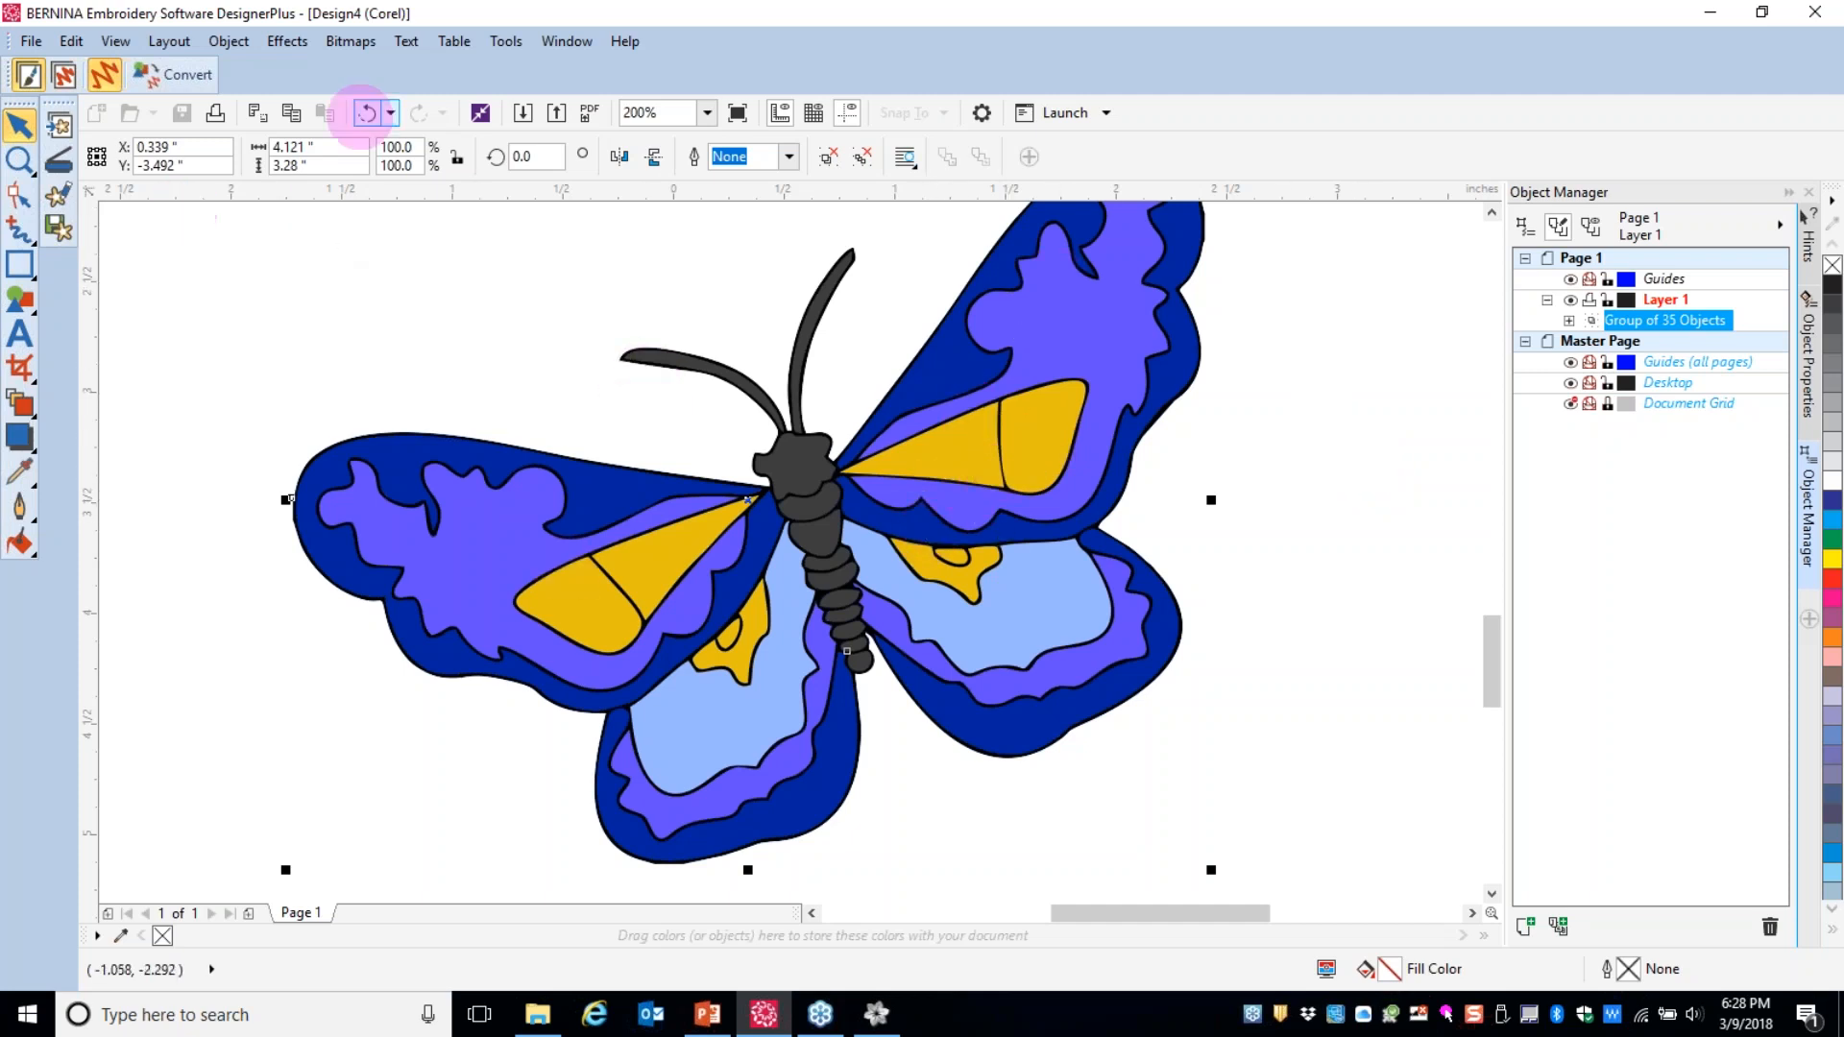
{"action": "left_click", "coordinate": [292, 113]}
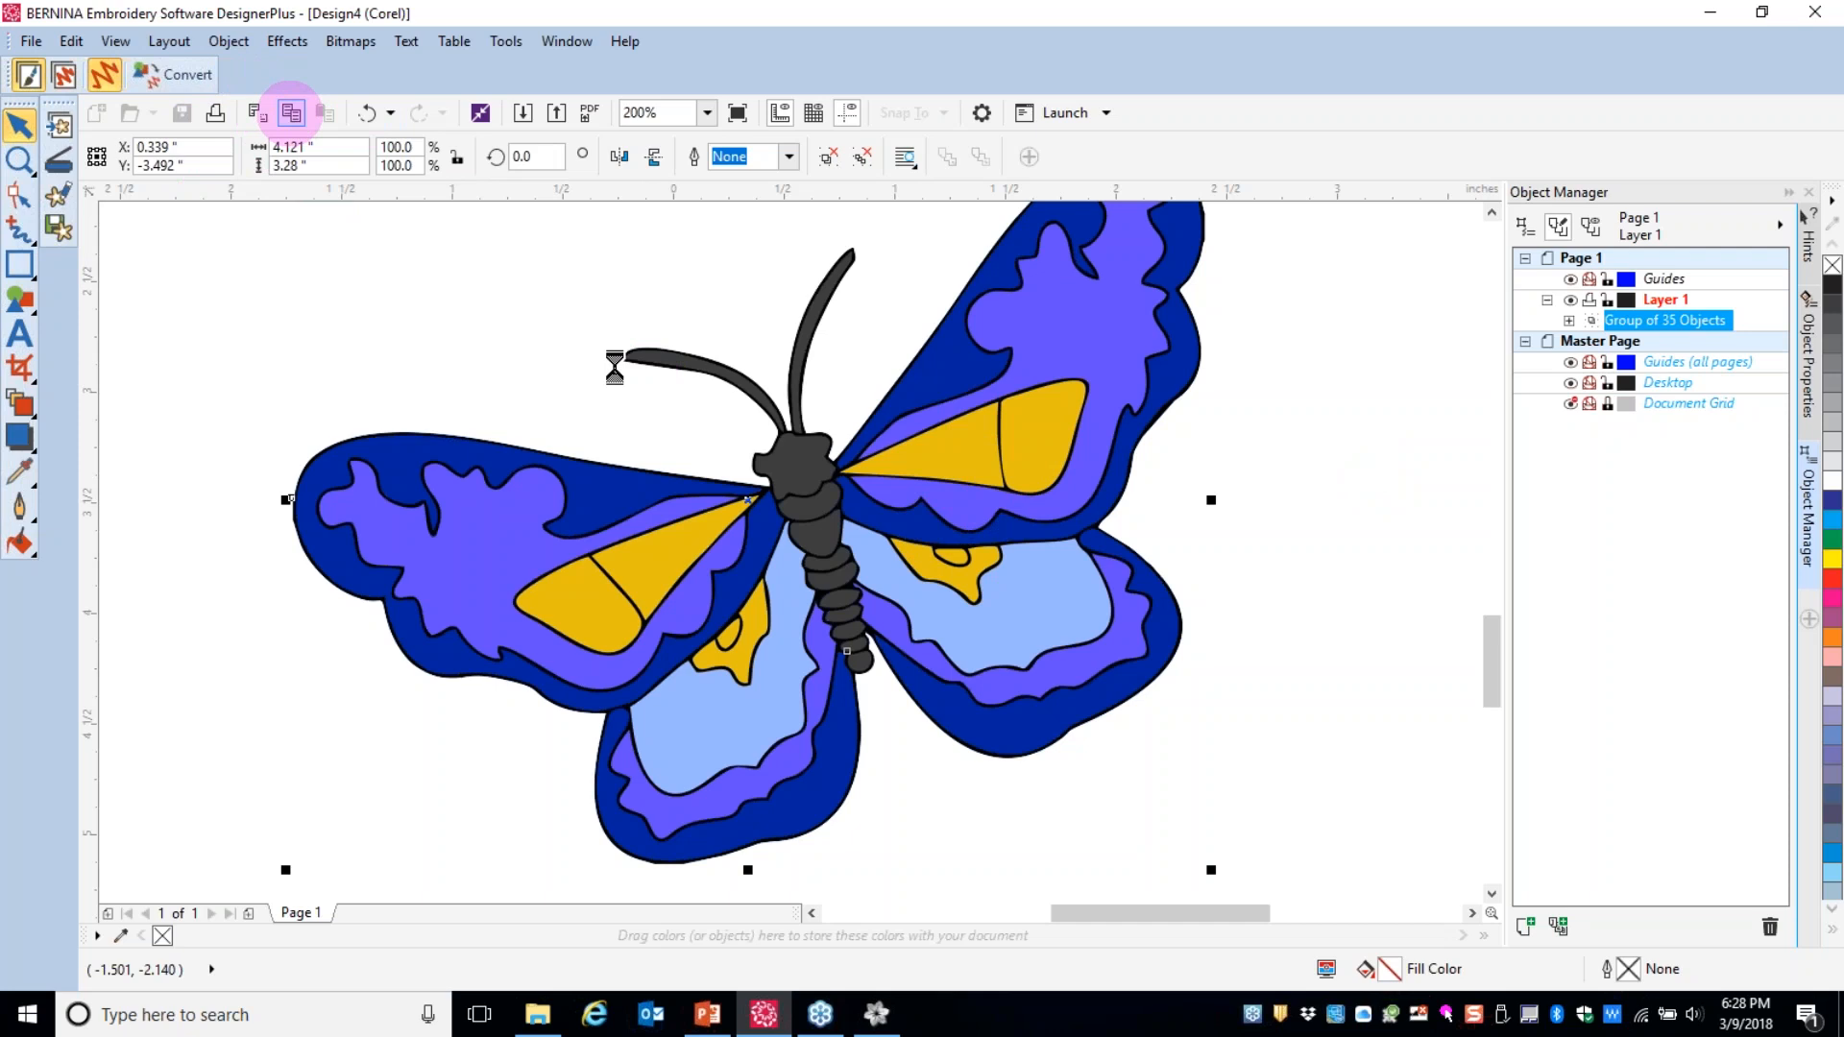
{"action": "left_click", "coordinate": [877, 1019]}
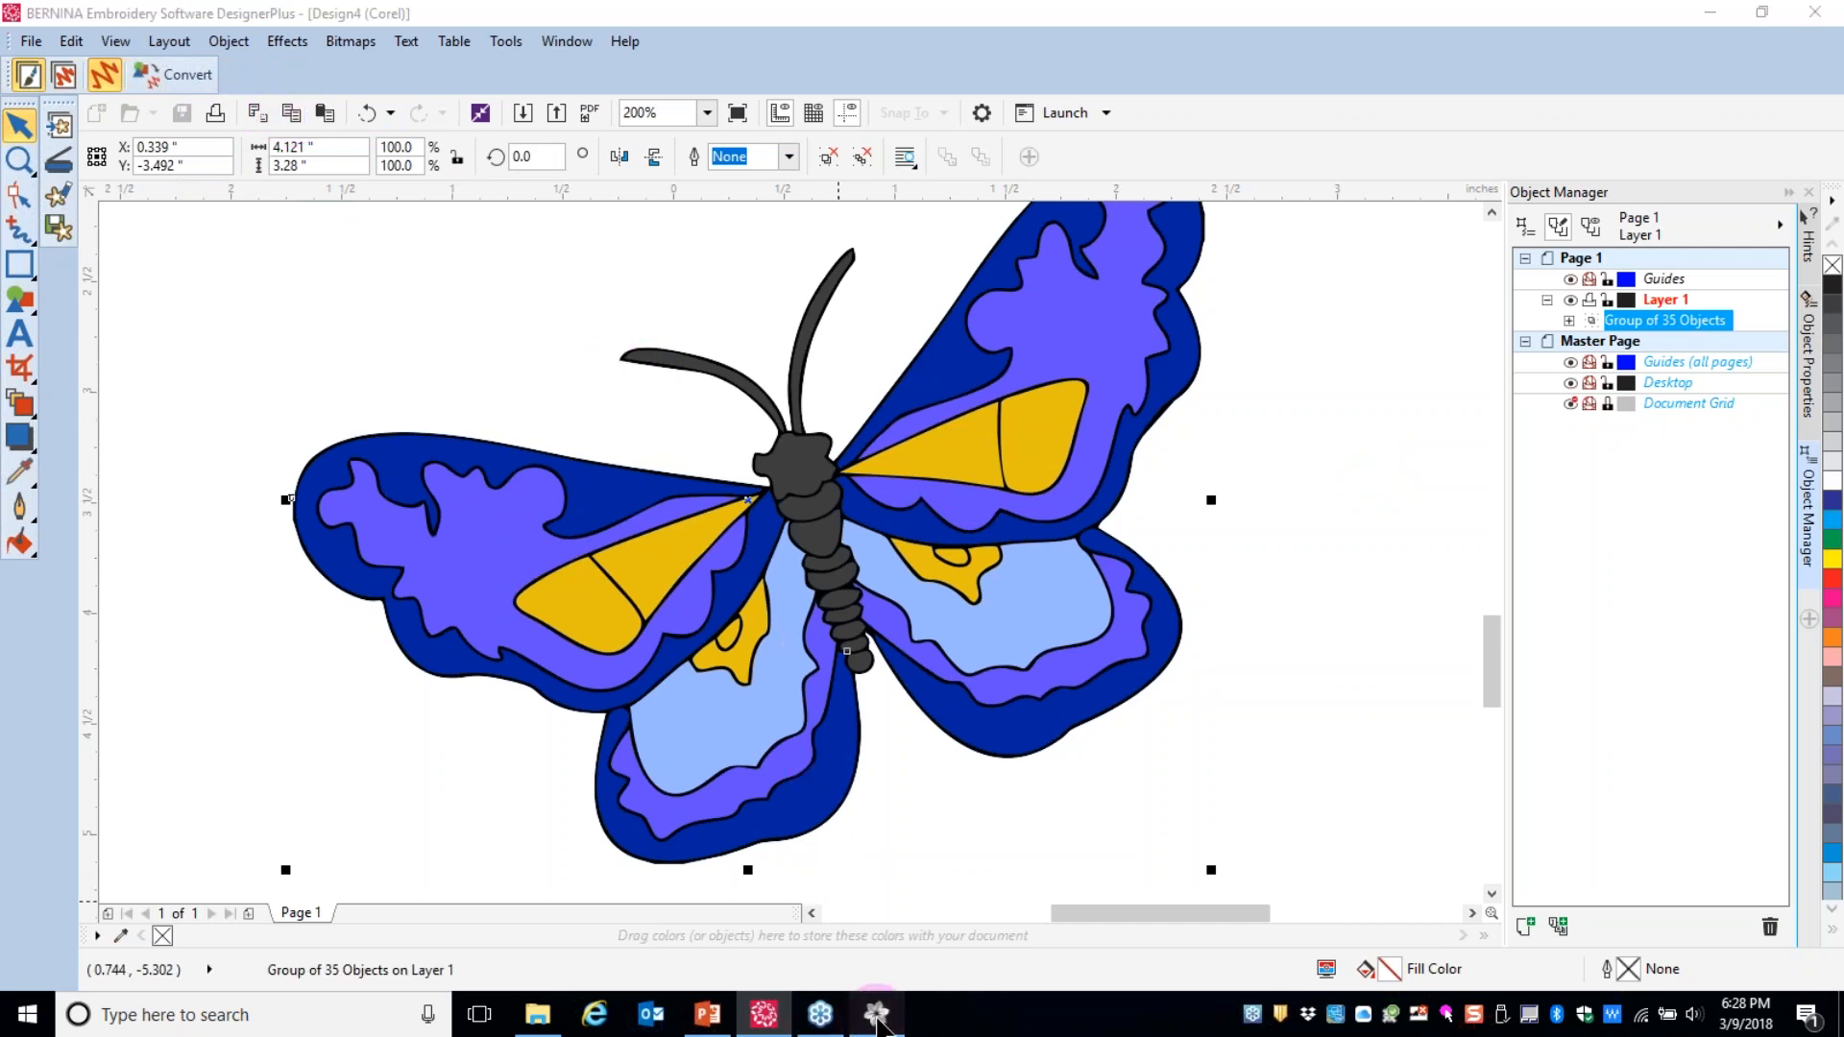
- Create a new document as a new graphic with no hoop and paste the copied butterfly into it
{"action": "left_click", "coordinate": [21, 46]}
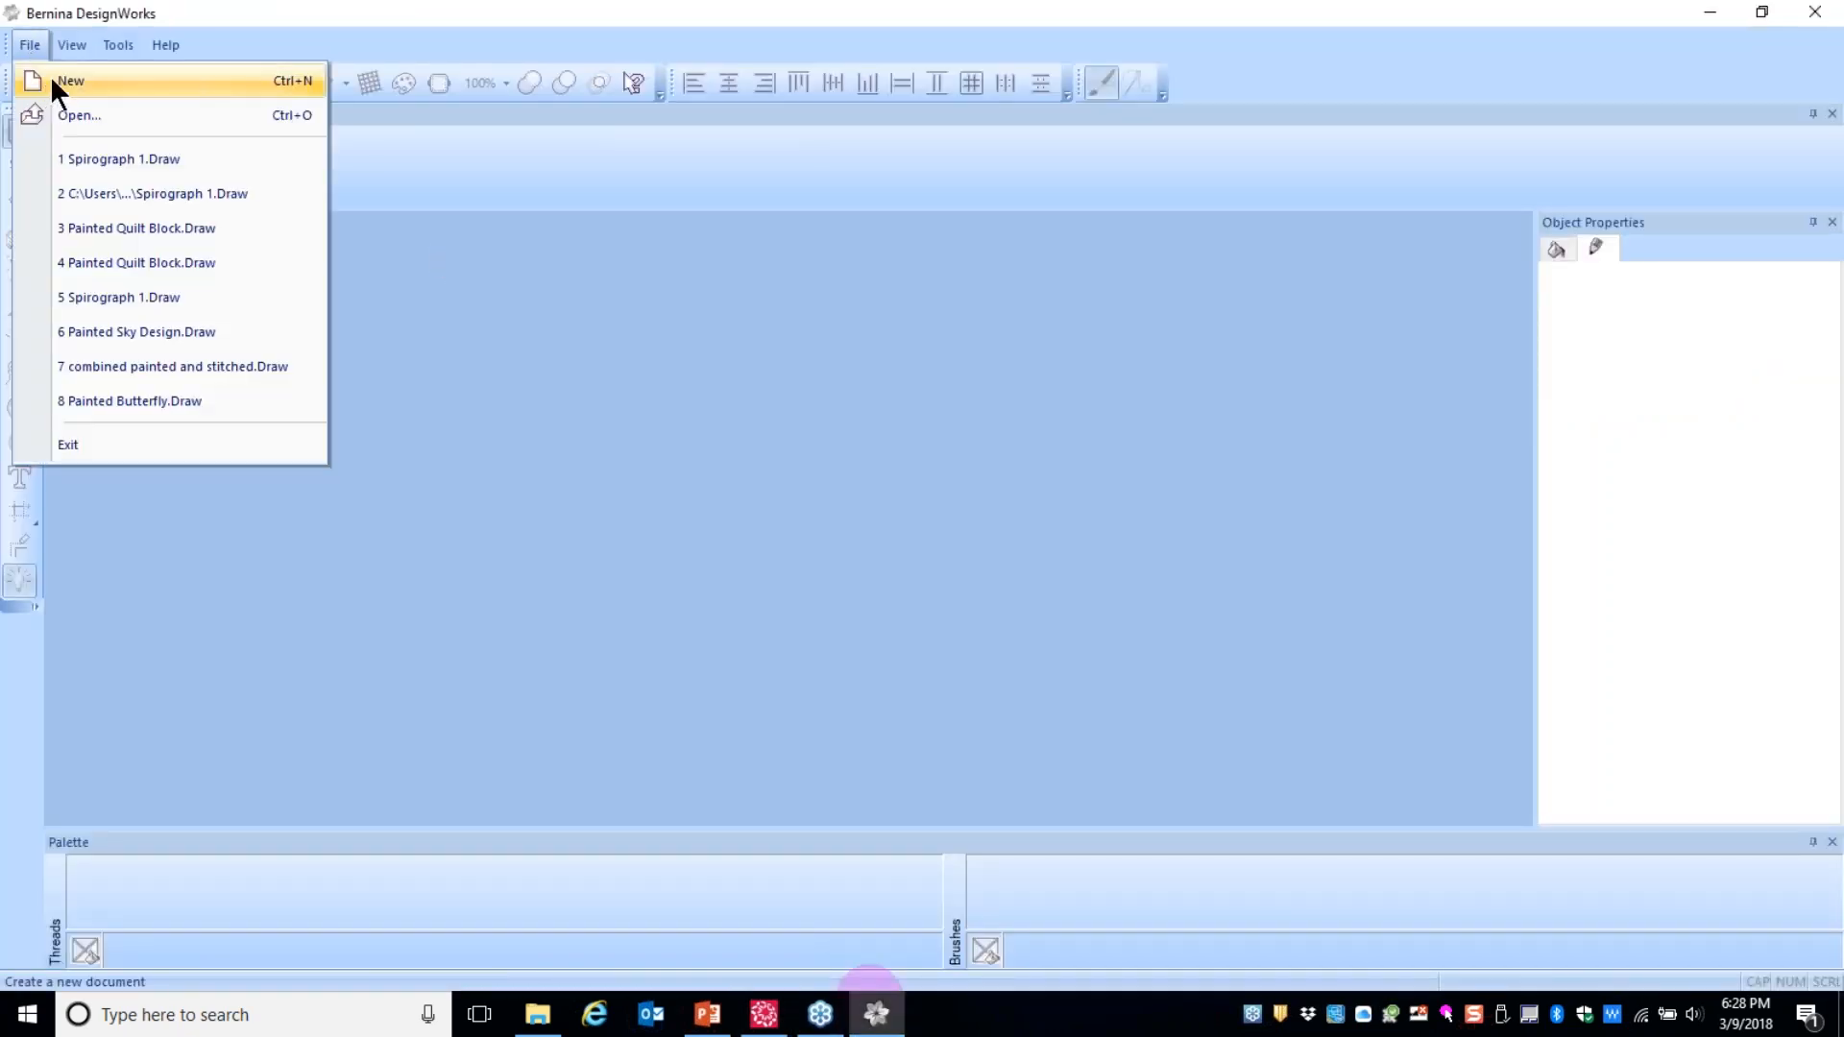
{"action": "left_click", "coordinate": [50, 76]}
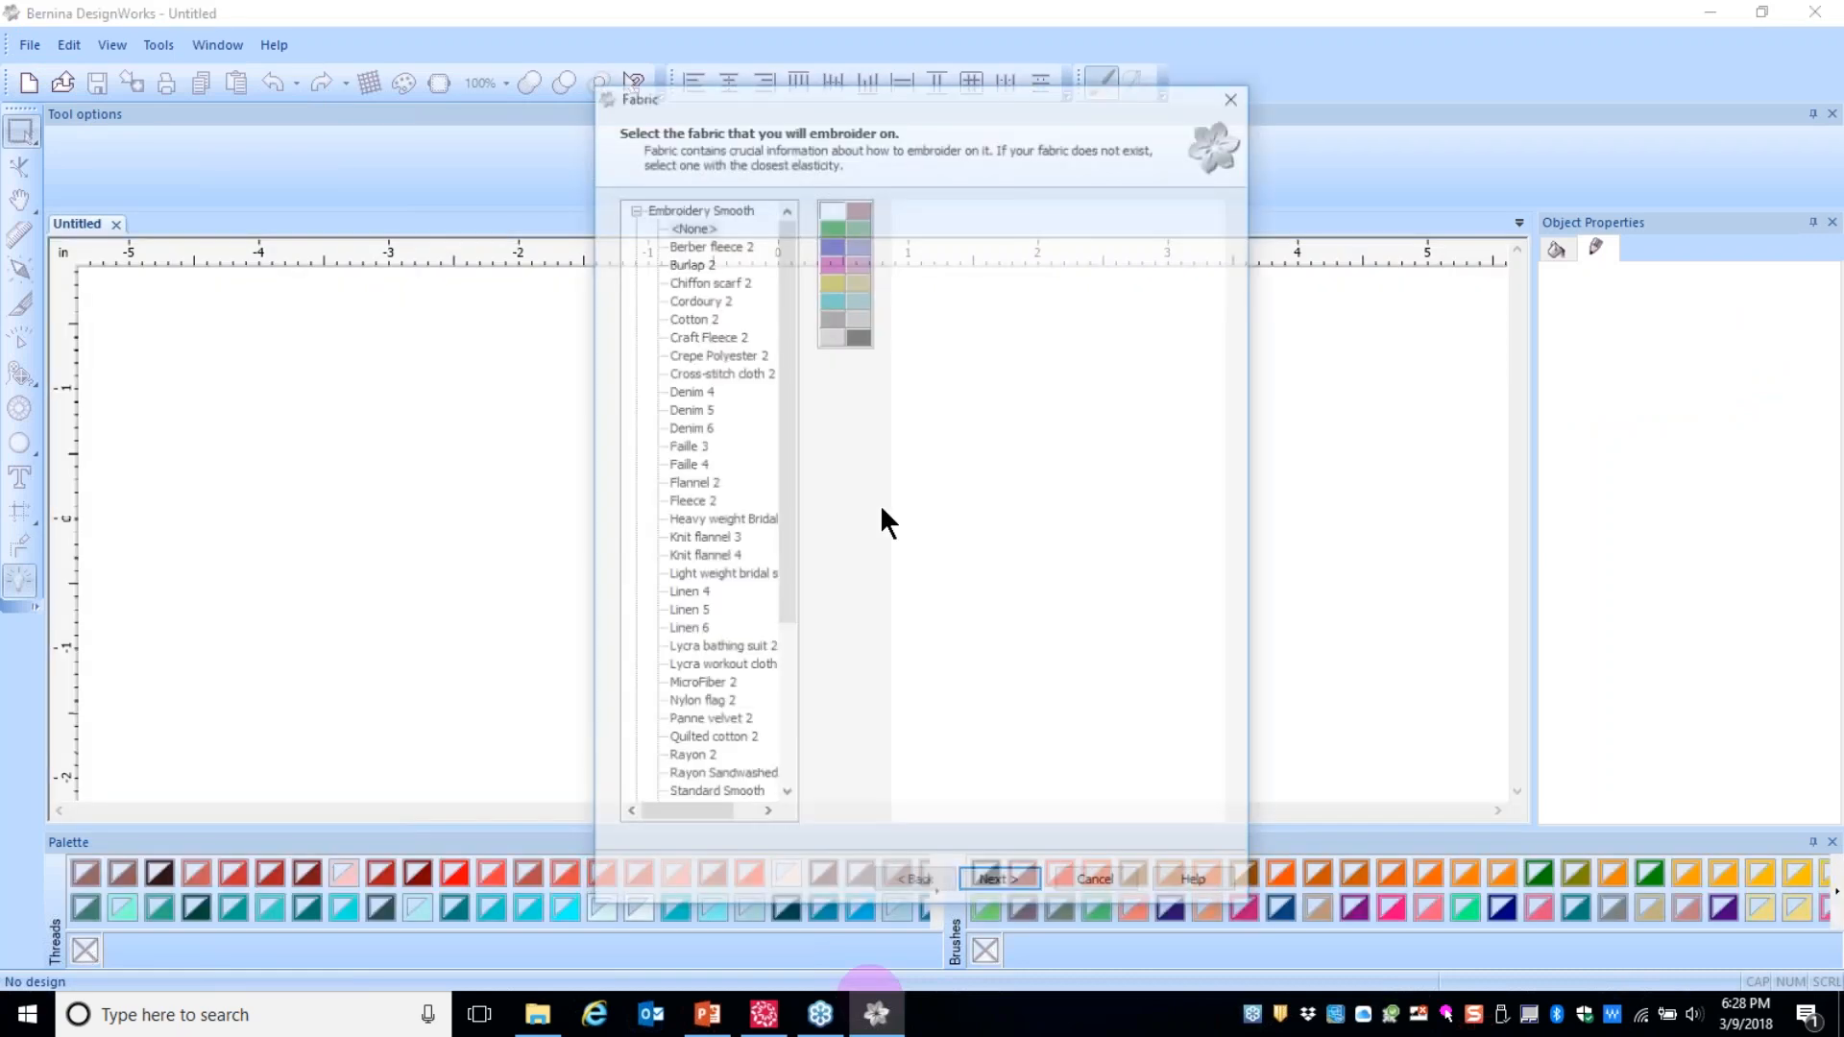
{"action": "left_click", "coordinate": [1002, 885]}
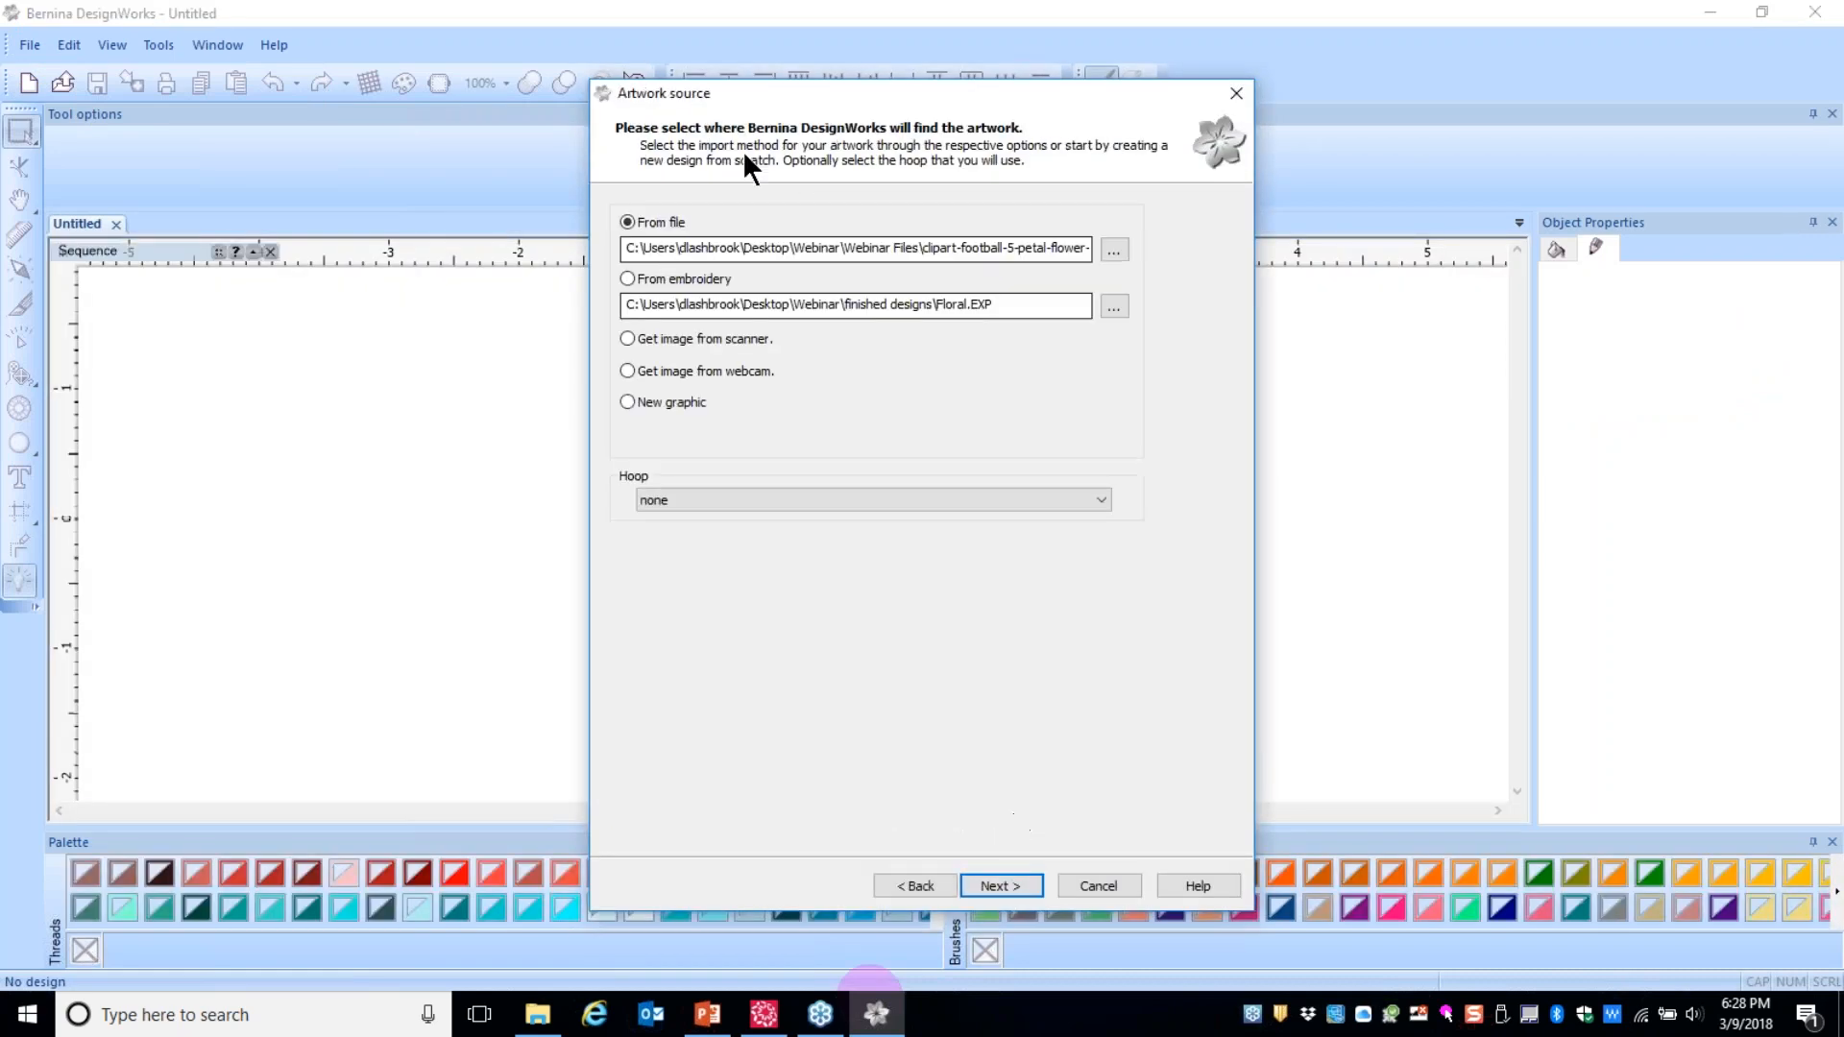
{"action": "left_click", "coordinate": [629, 404]}
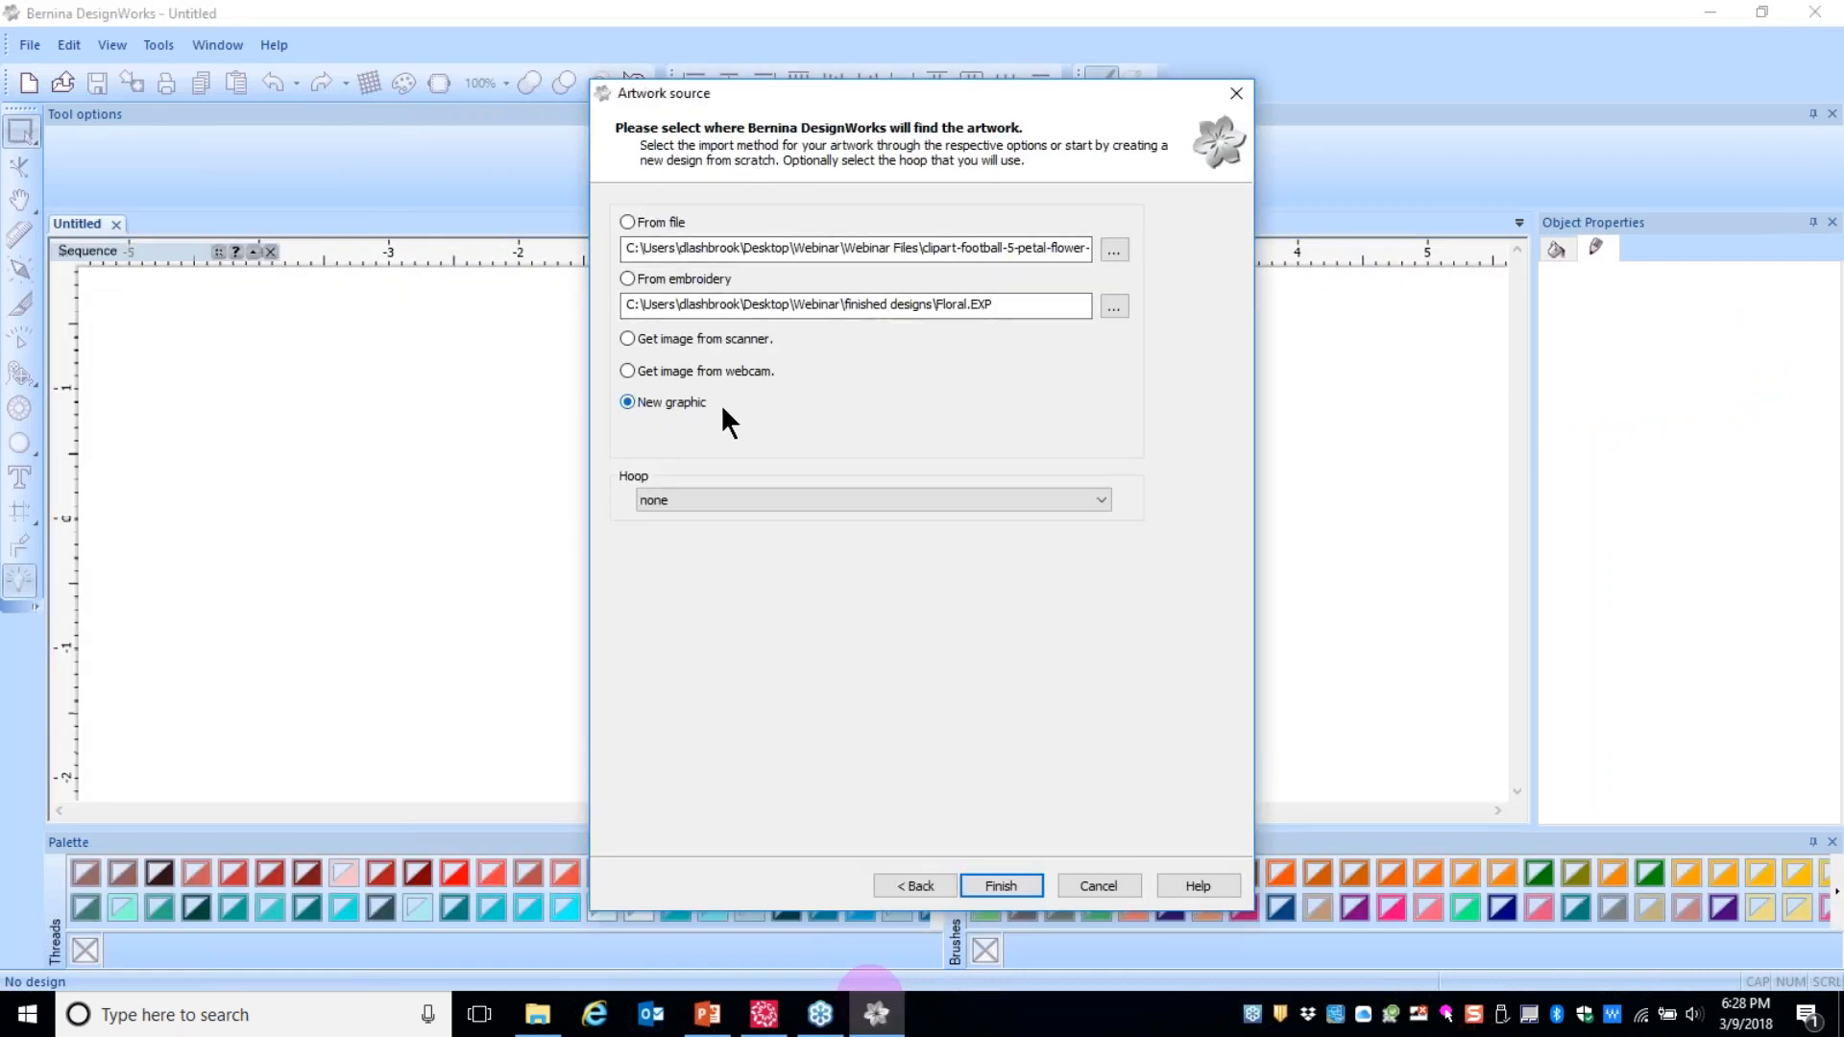
{"action": "left_click", "coordinate": [987, 889]}
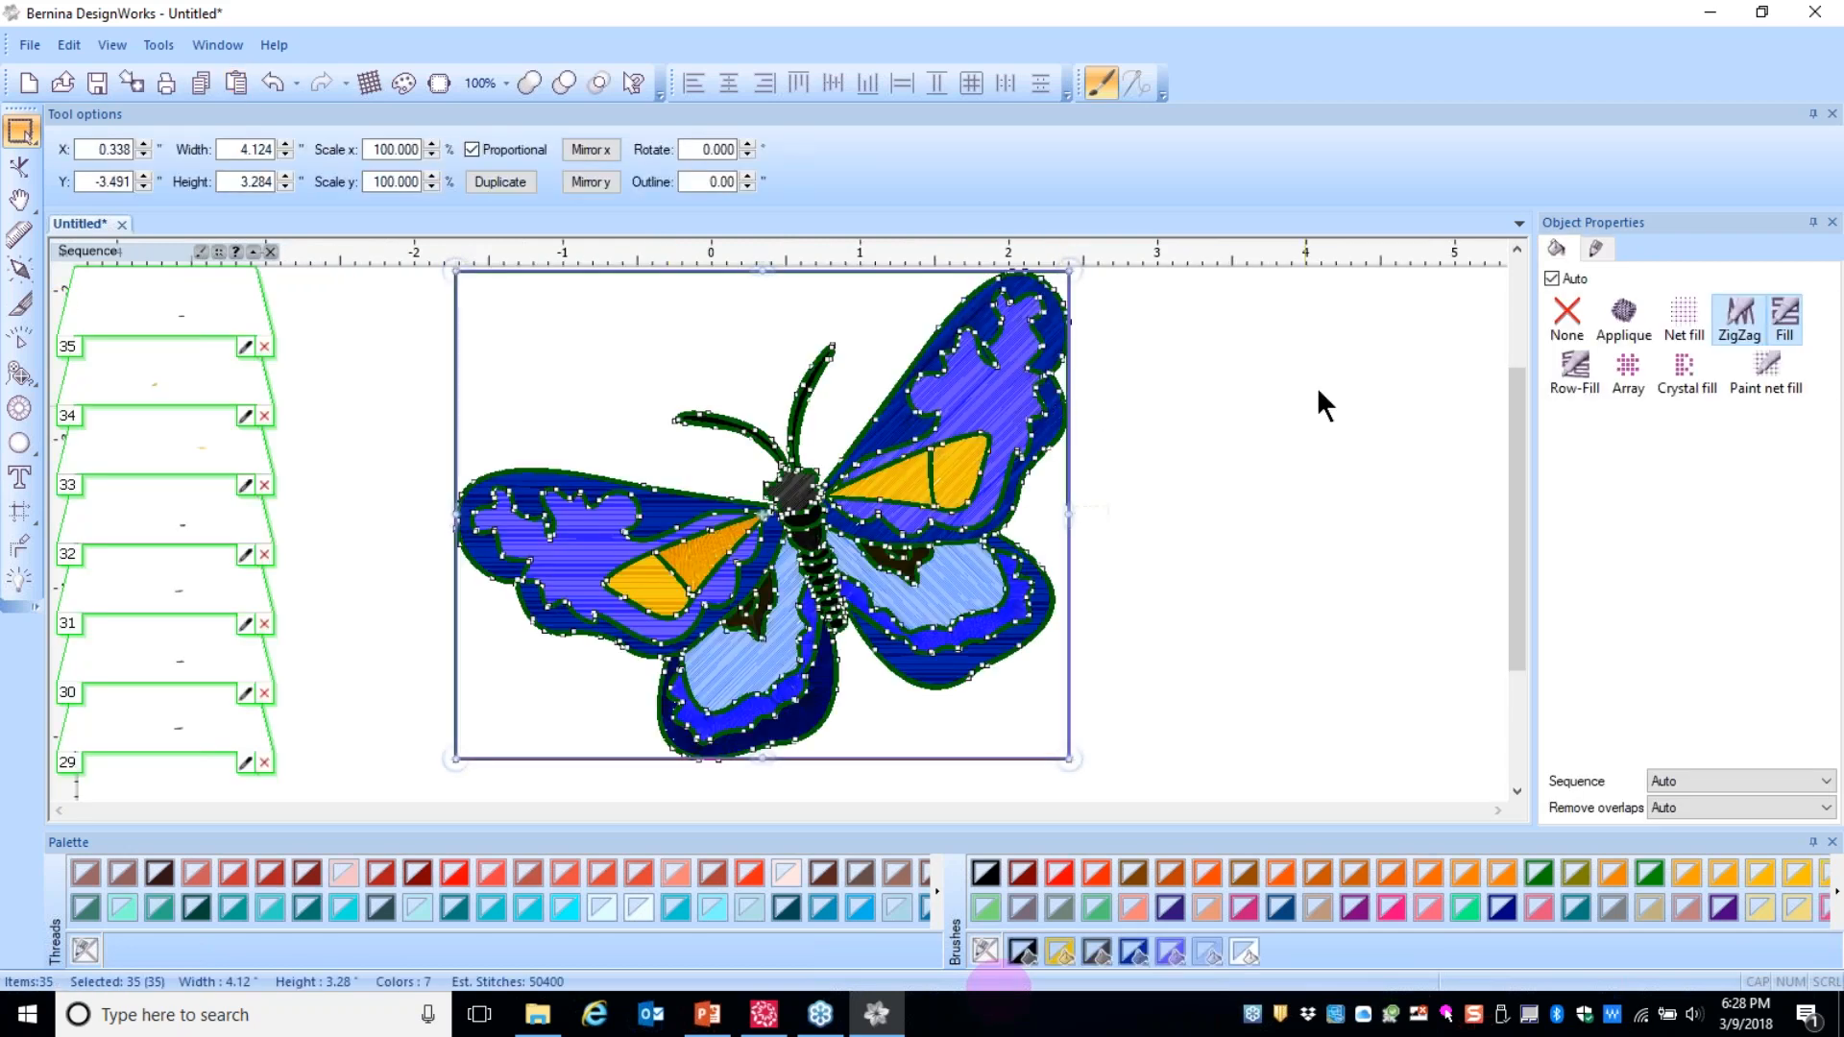
- Ungroup the pasted butterfly so its pieces can be selected individually
{"action": "left_click", "coordinate": [1274, 488]}
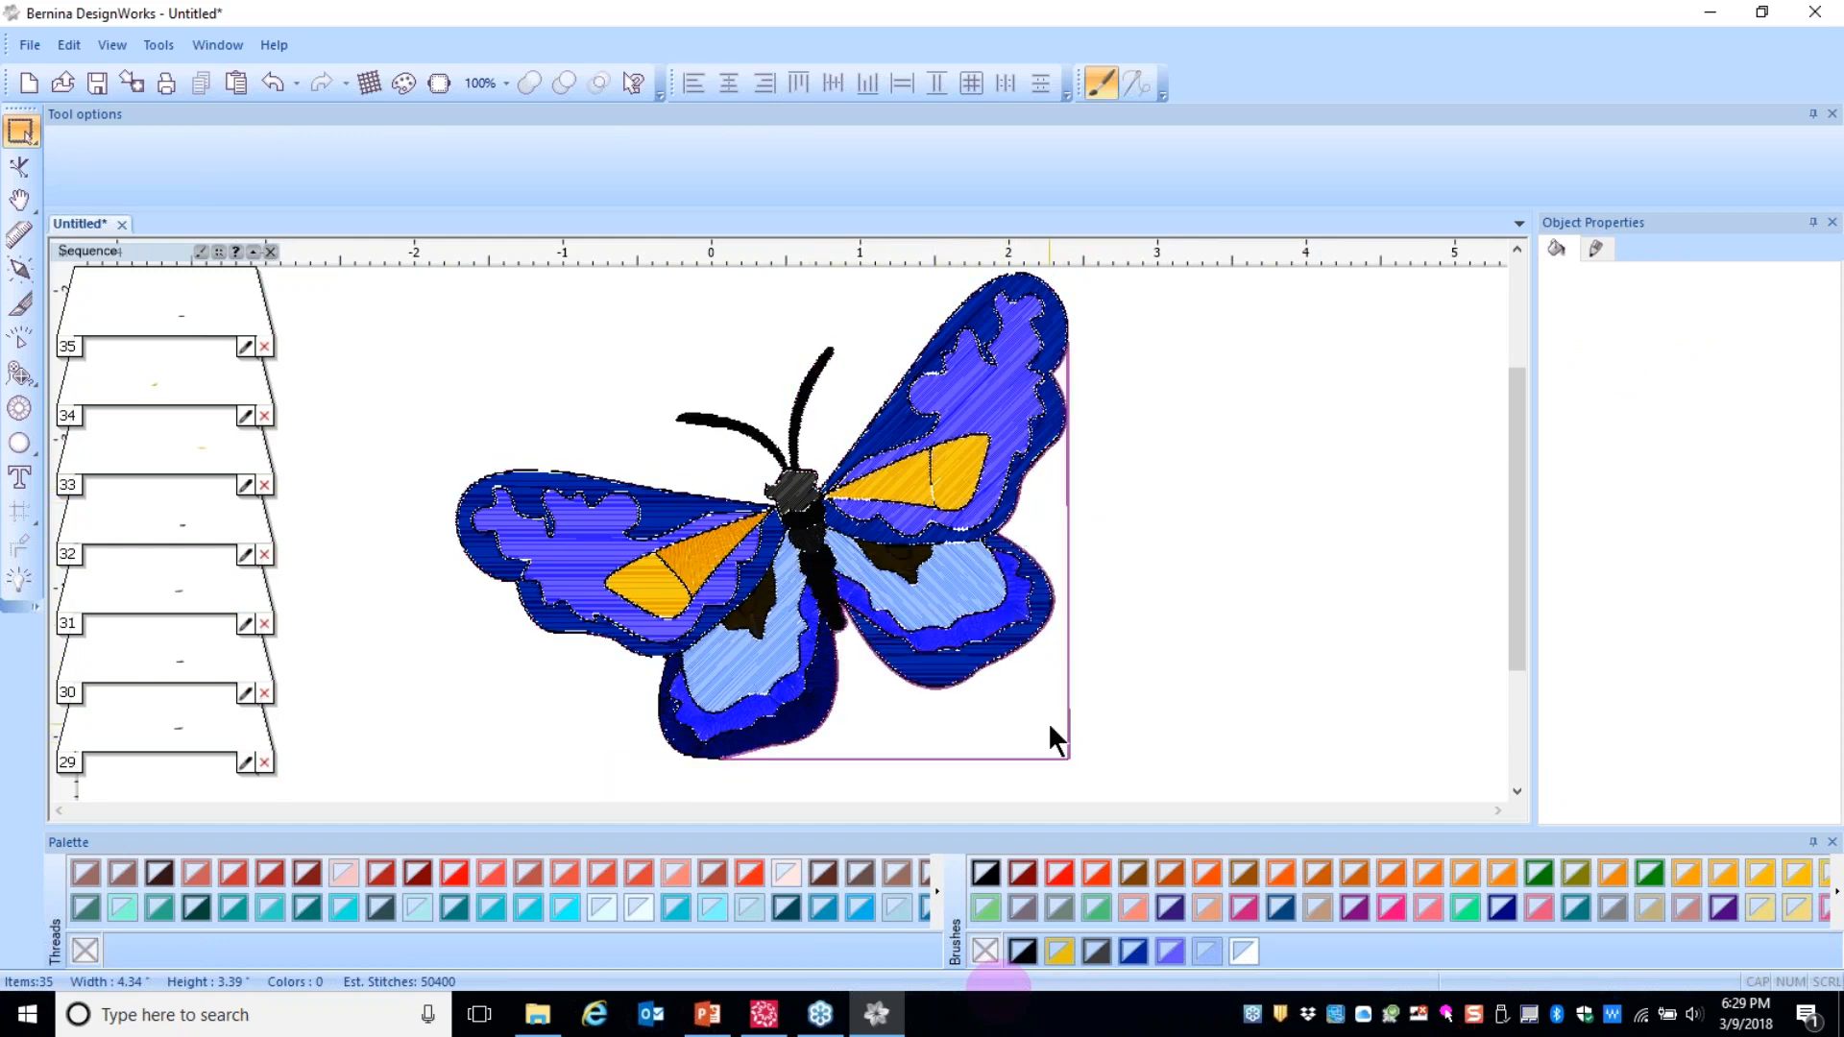
{"action": "left_click", "coordinate": [1016, 638]}
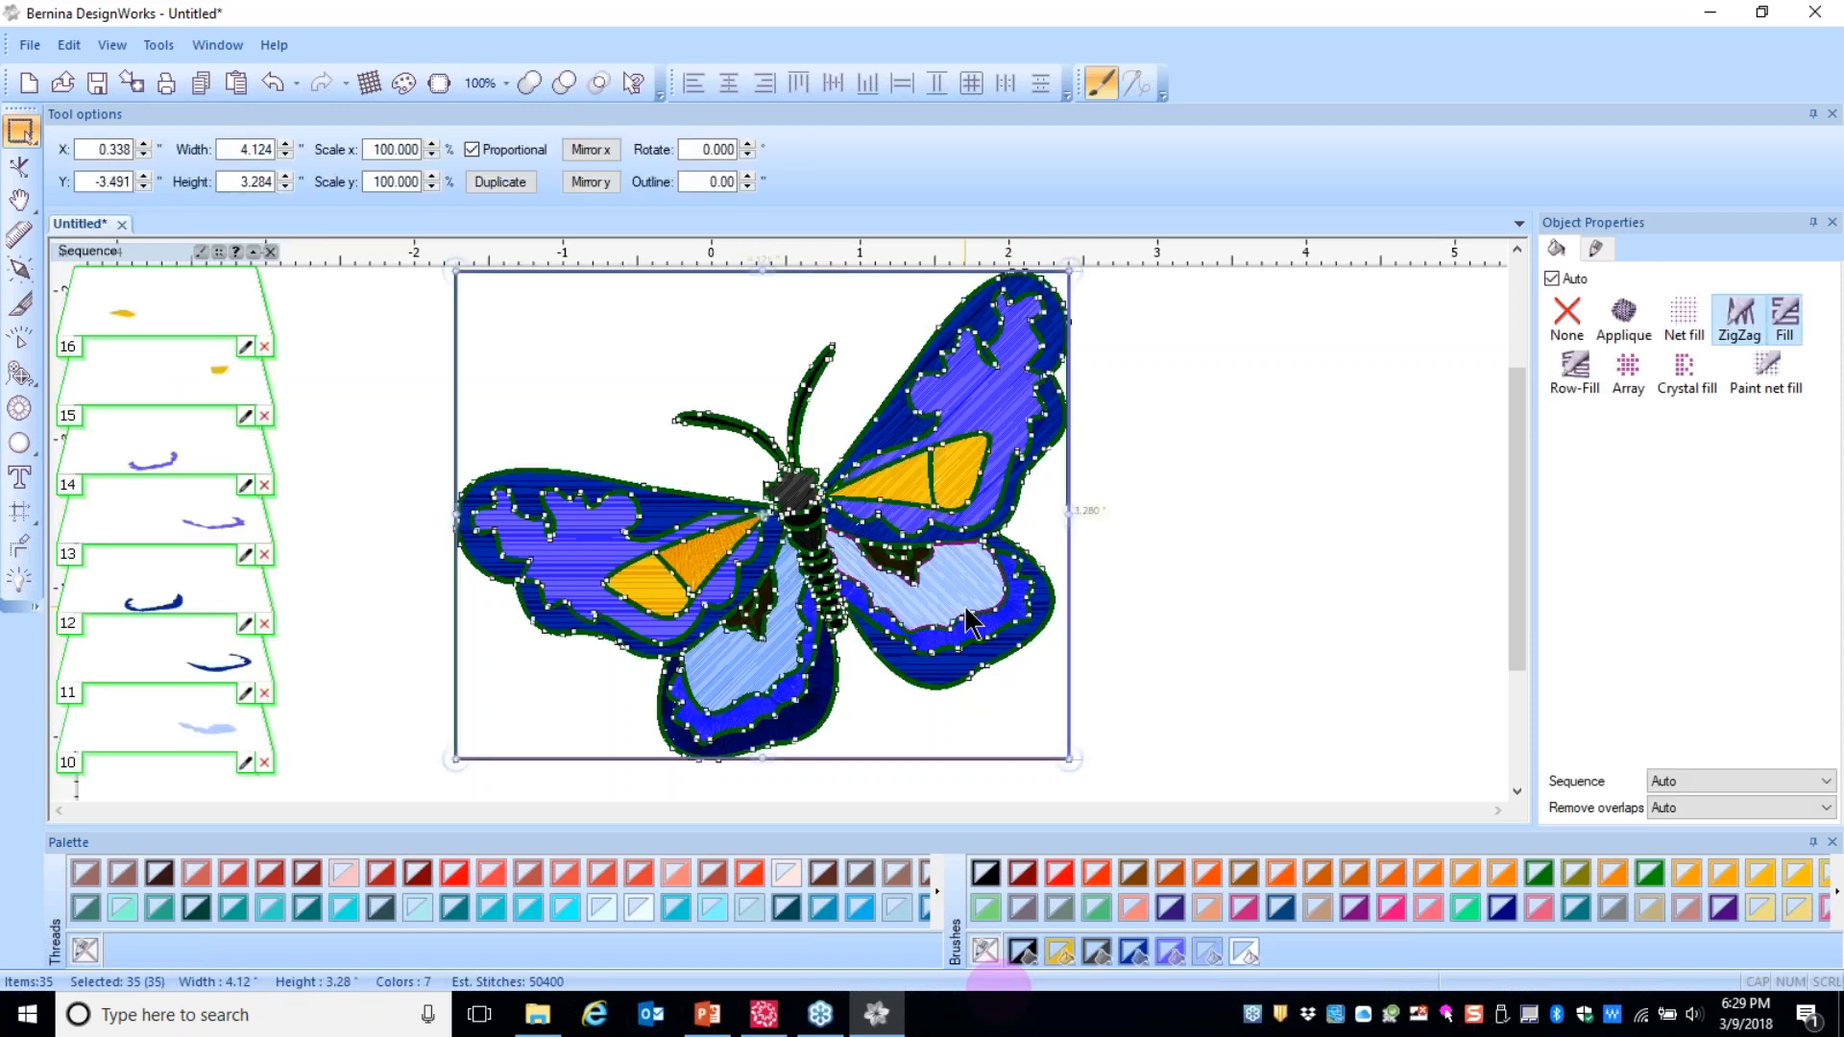
{"action": "right_click", "coordinate": [966, 533]}
{"action": "mouse_move", "coordinate": [968, 614]}
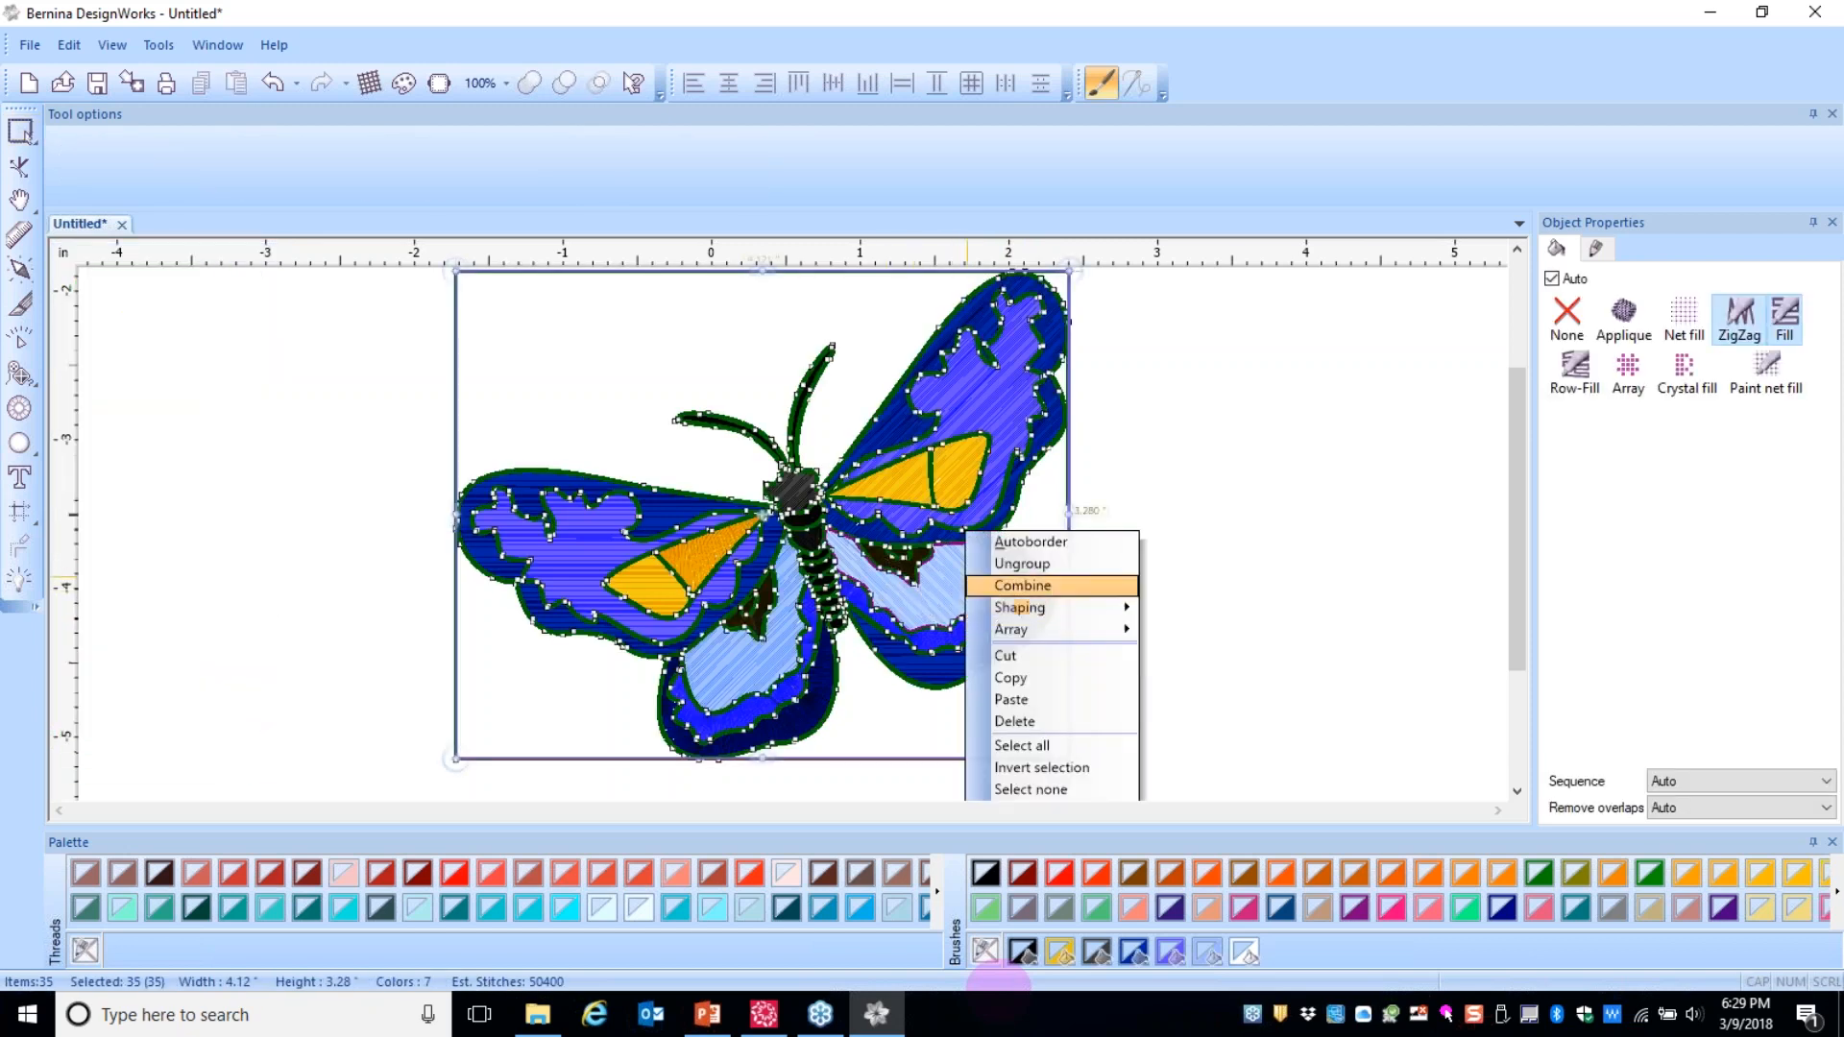
{"action": "left_click", "coordinate": [1022, 565]}
{"action": "left_click", "coordinate": [1233, 536]}
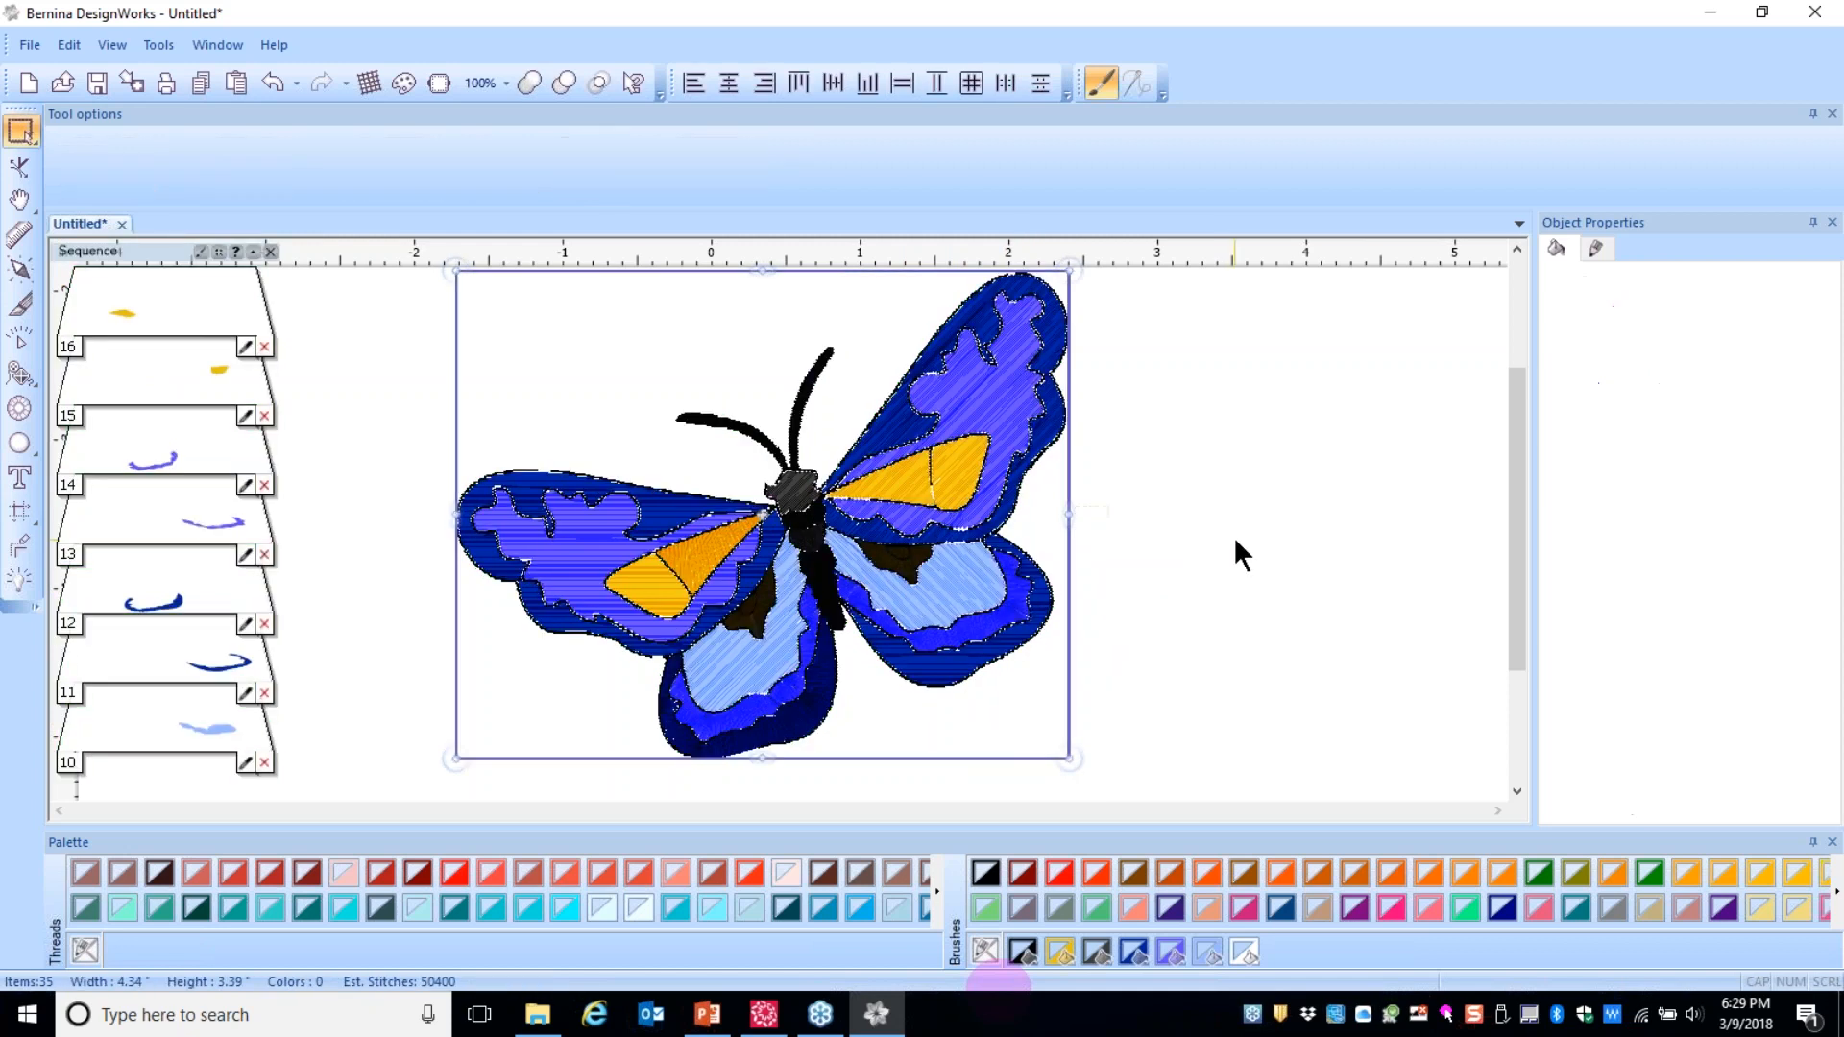
- Delete the four unwanted background pieces around the butterfly's outer edges
{"action": "left_click", "coordinate": [1020, 726]}
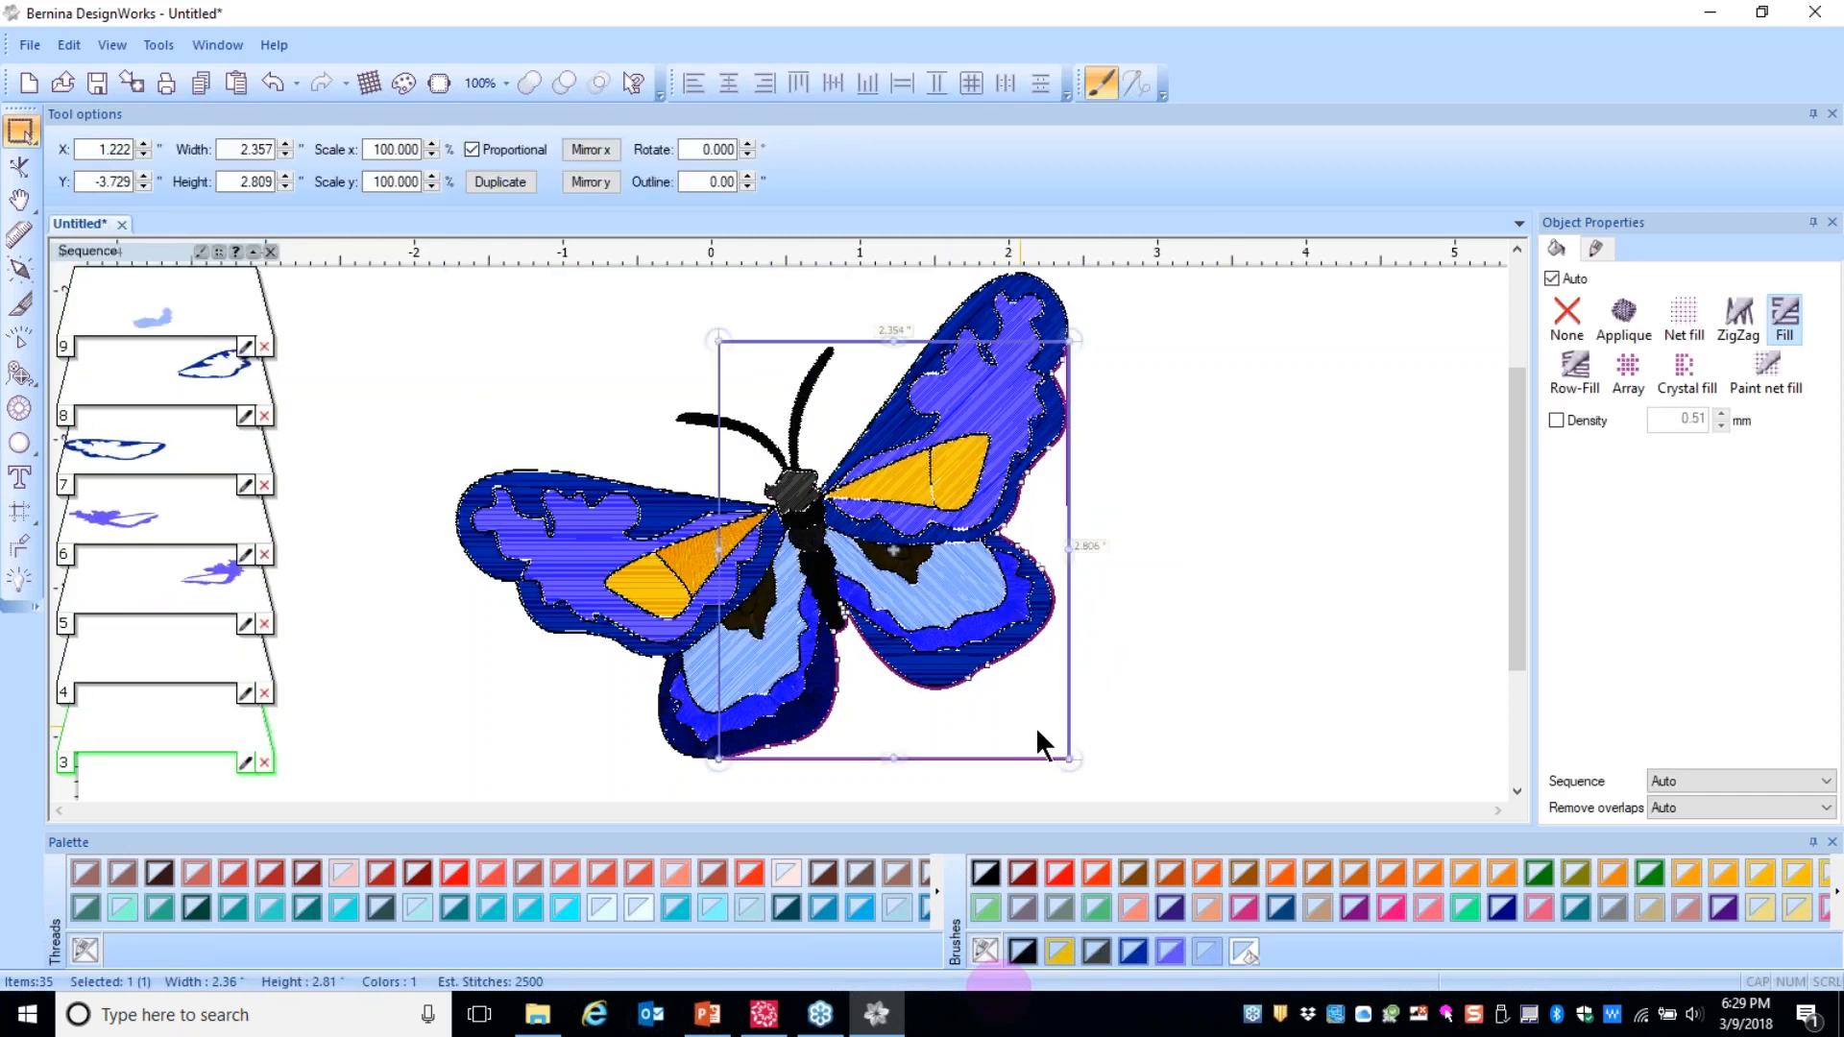
{"action": "key", "text": "Delete"}
{"action": "left_click", "coordinate": [1061, 284]}
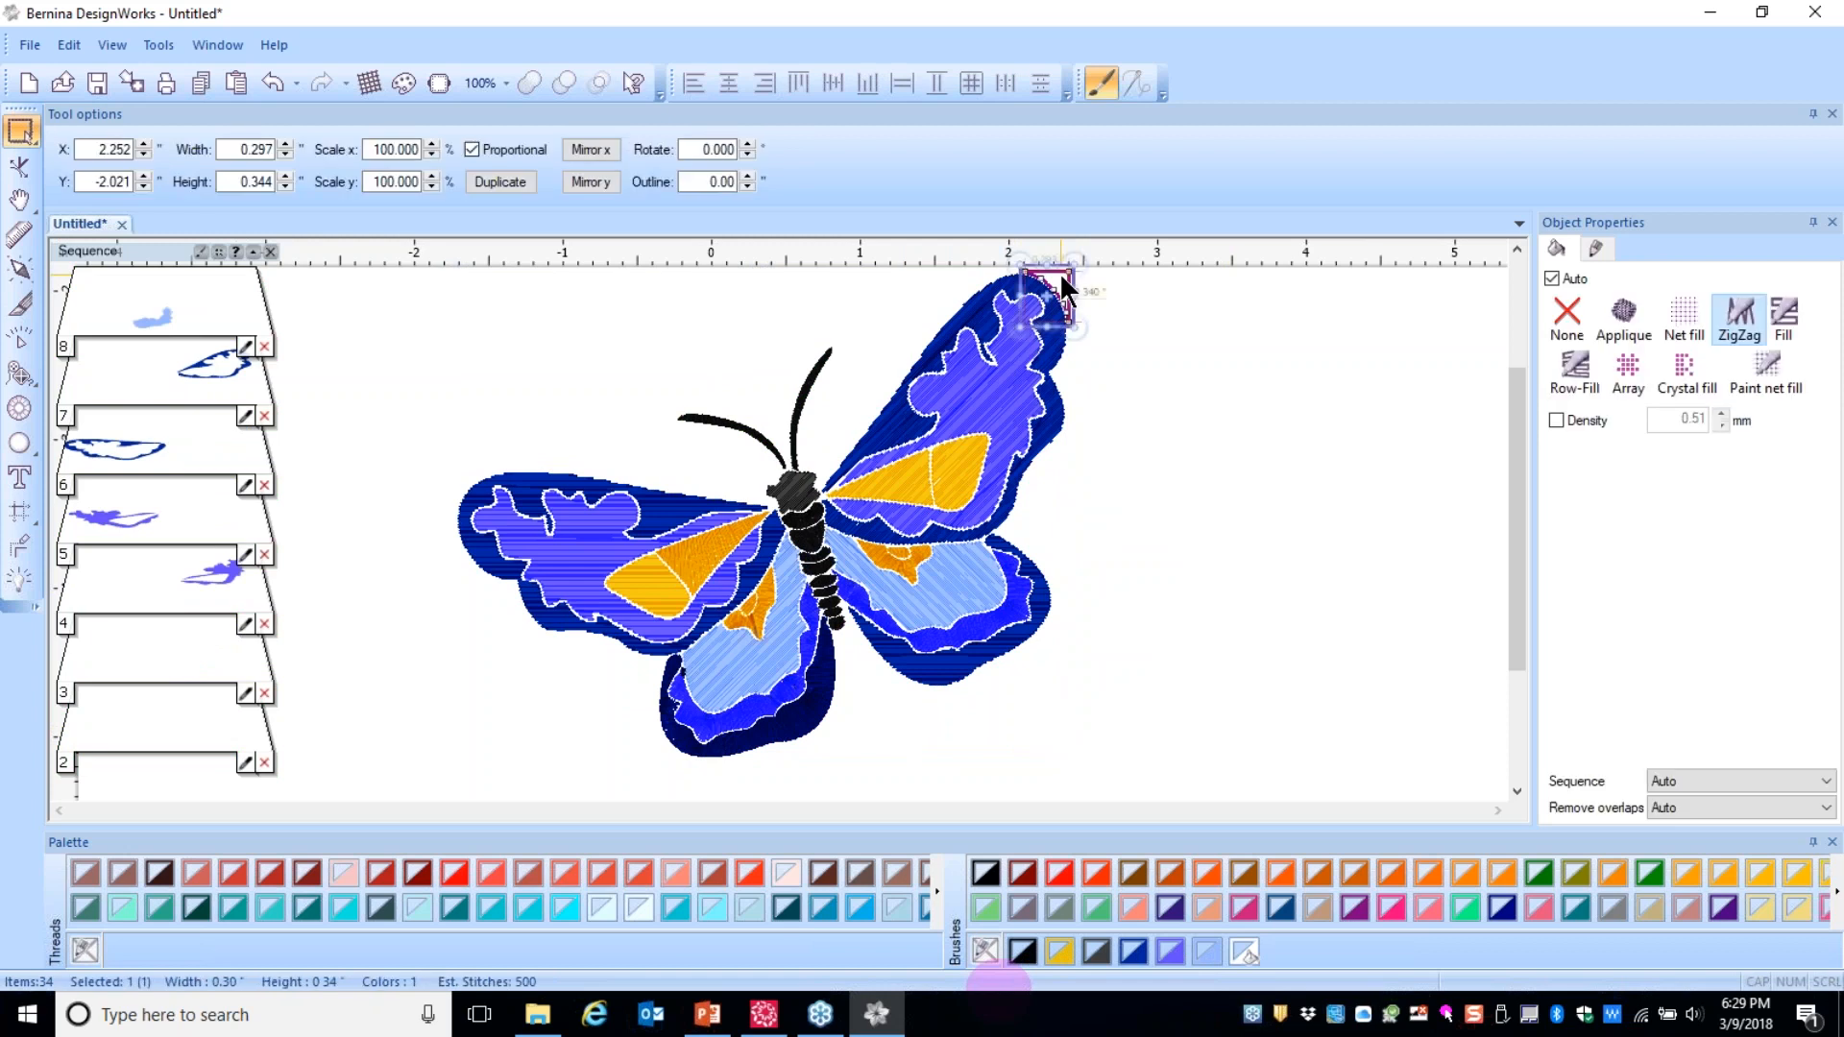
{"action": "key", "text": "Delete"}
{"action": "left_click", "coordinate": [575, 355]}
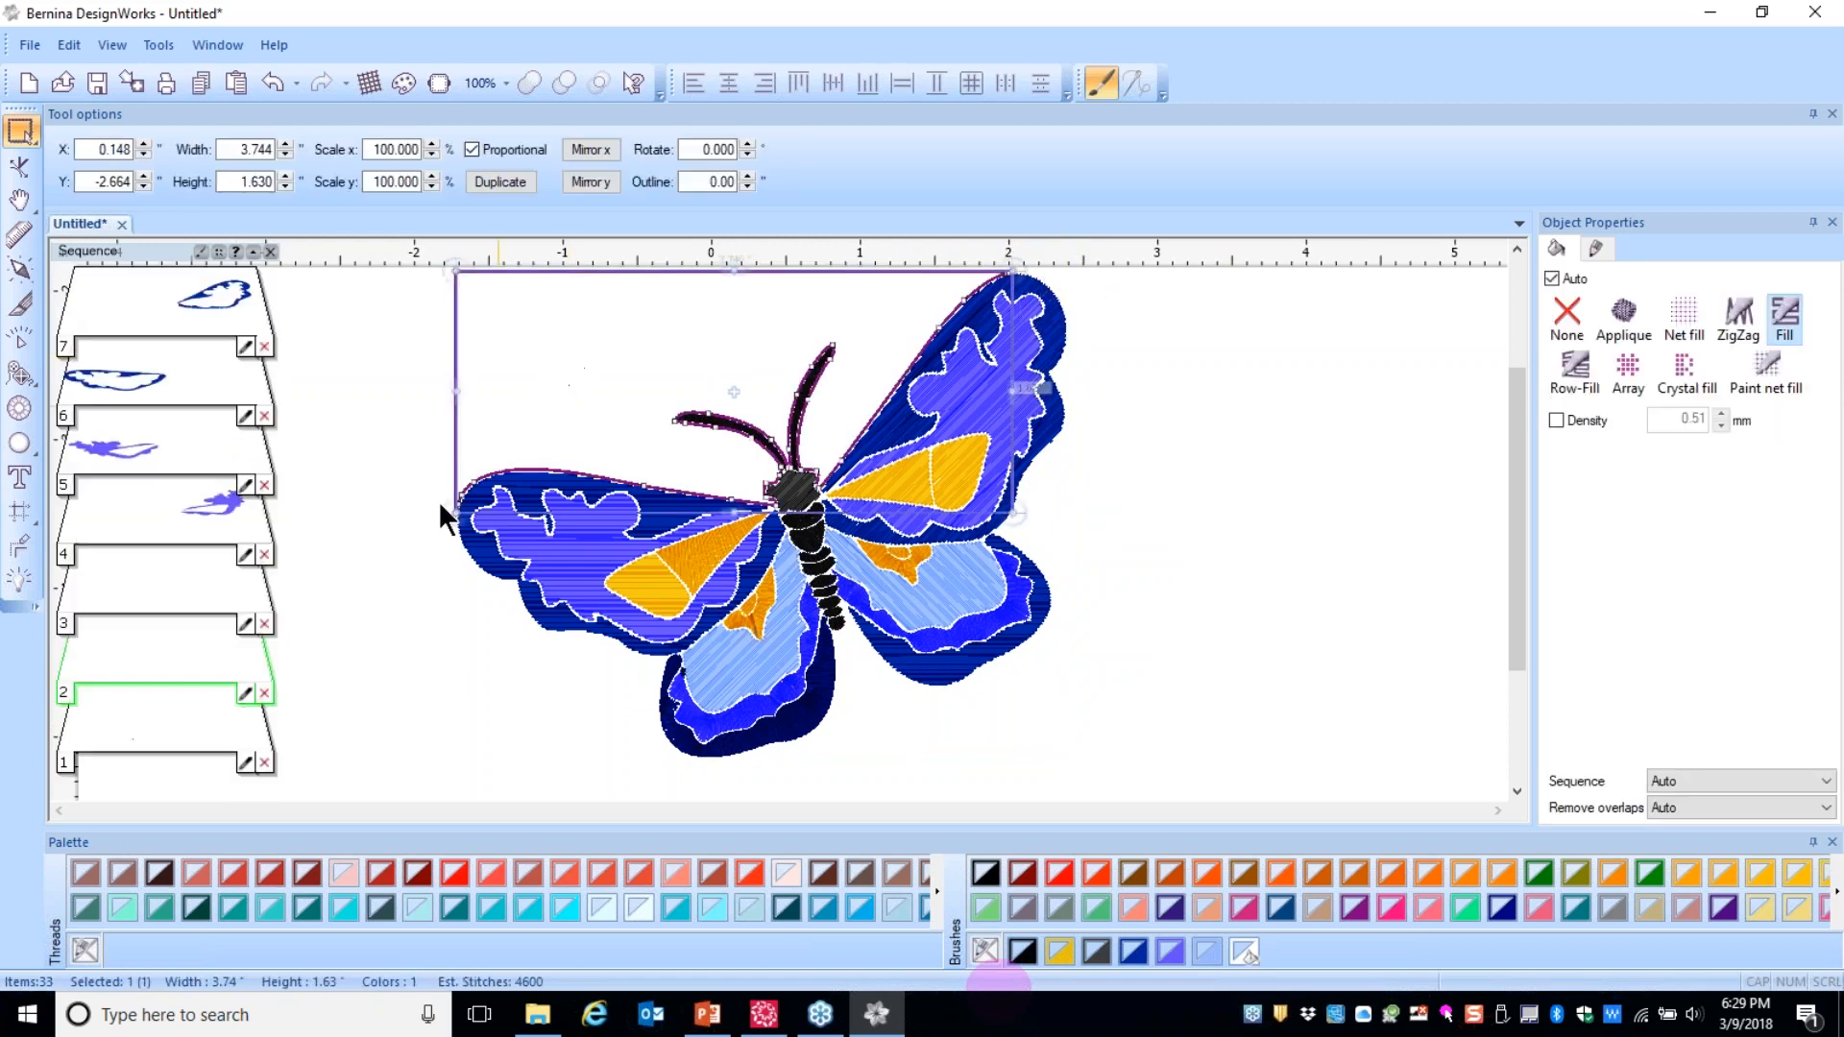
{"action": "key", "text": "Delete"}
{"action": "left_click", "coordinate": [545, 702]}
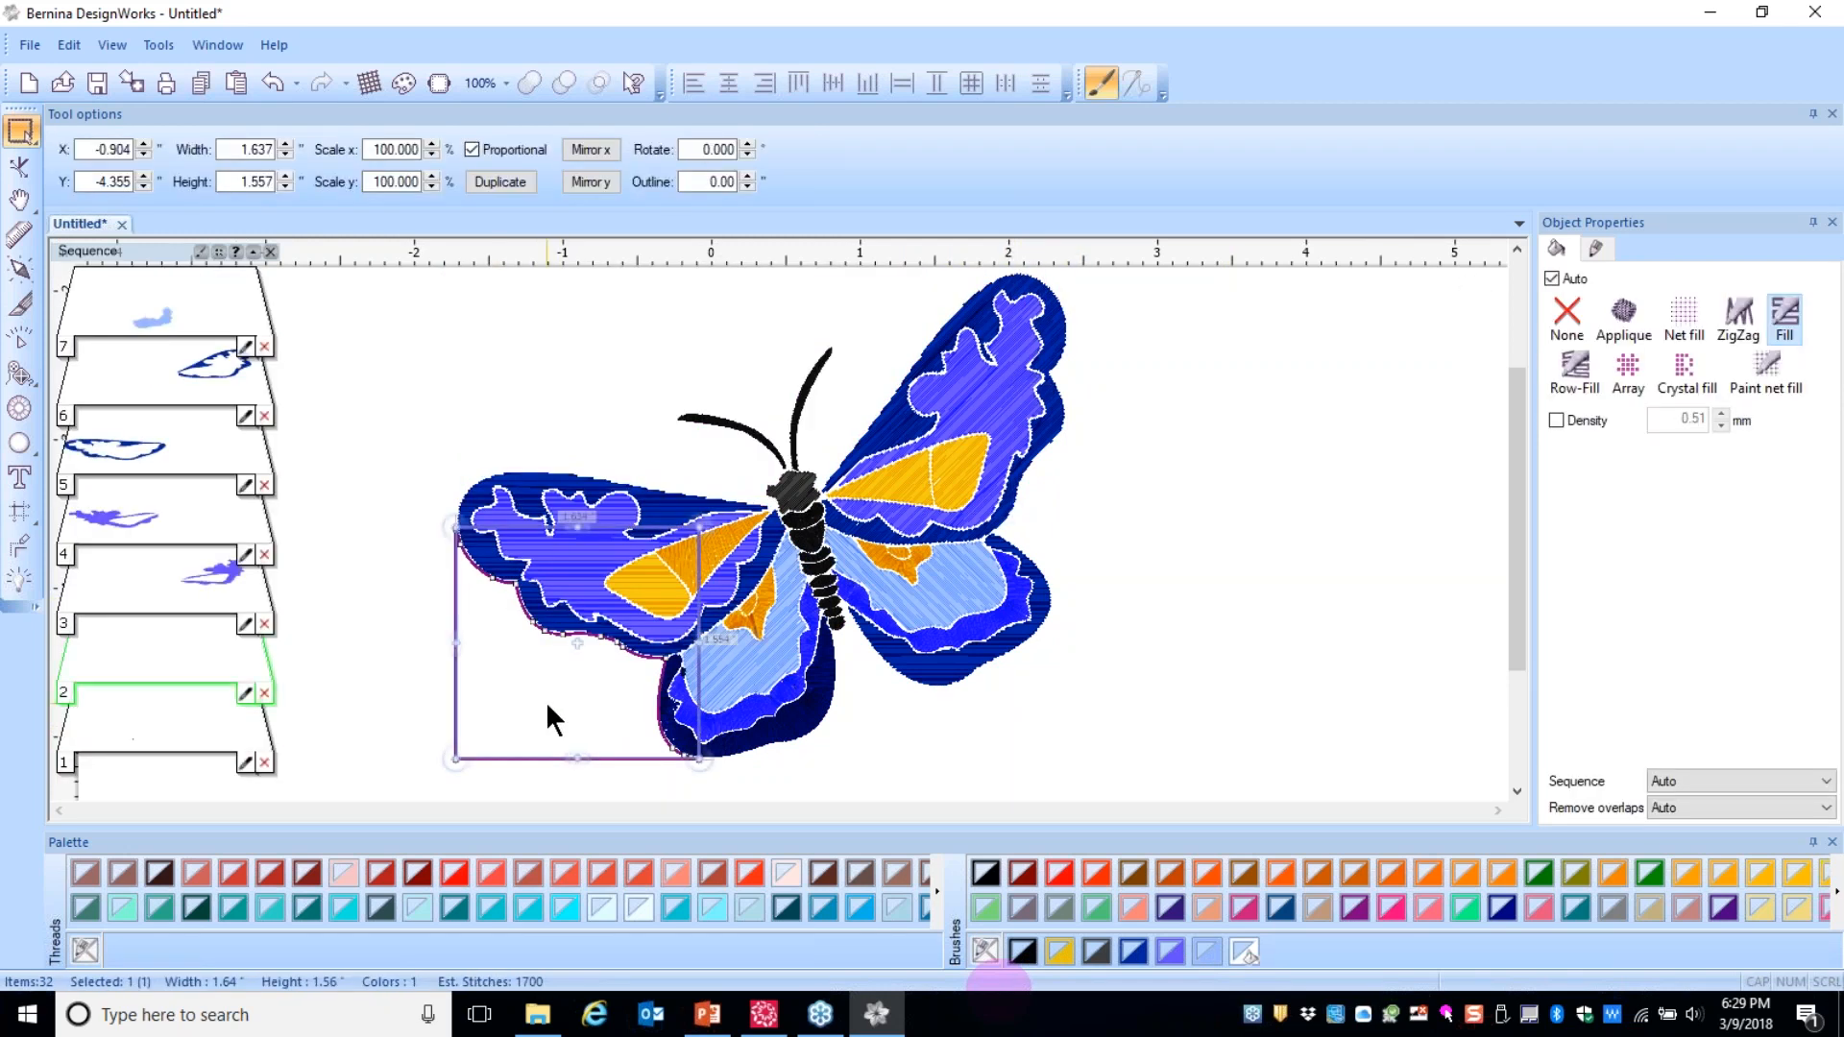
{"action": "key", "text": "Delete"}
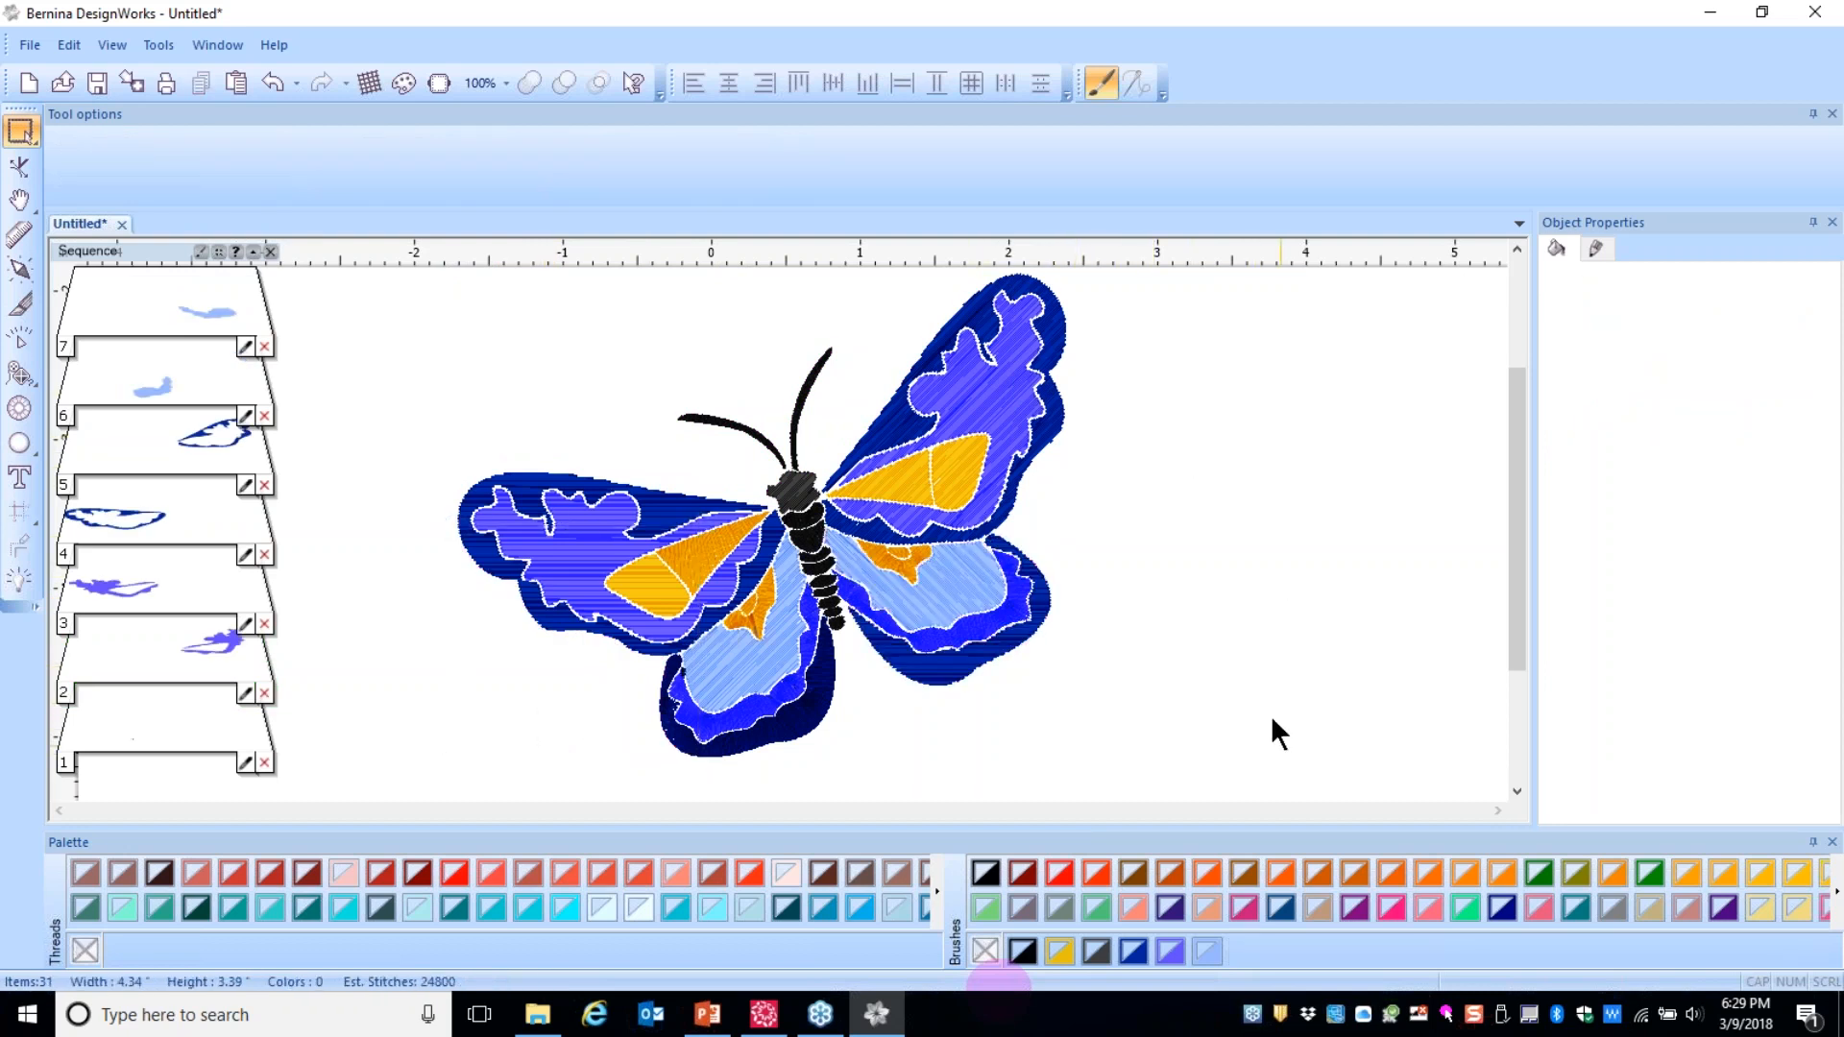
- Select the butterfly's outline object by its black fill color and give it a black pen outline
{"action": "scroll", "coordinate": [880, 534], "scroll_direction": "up", "scroll_amount": 3}
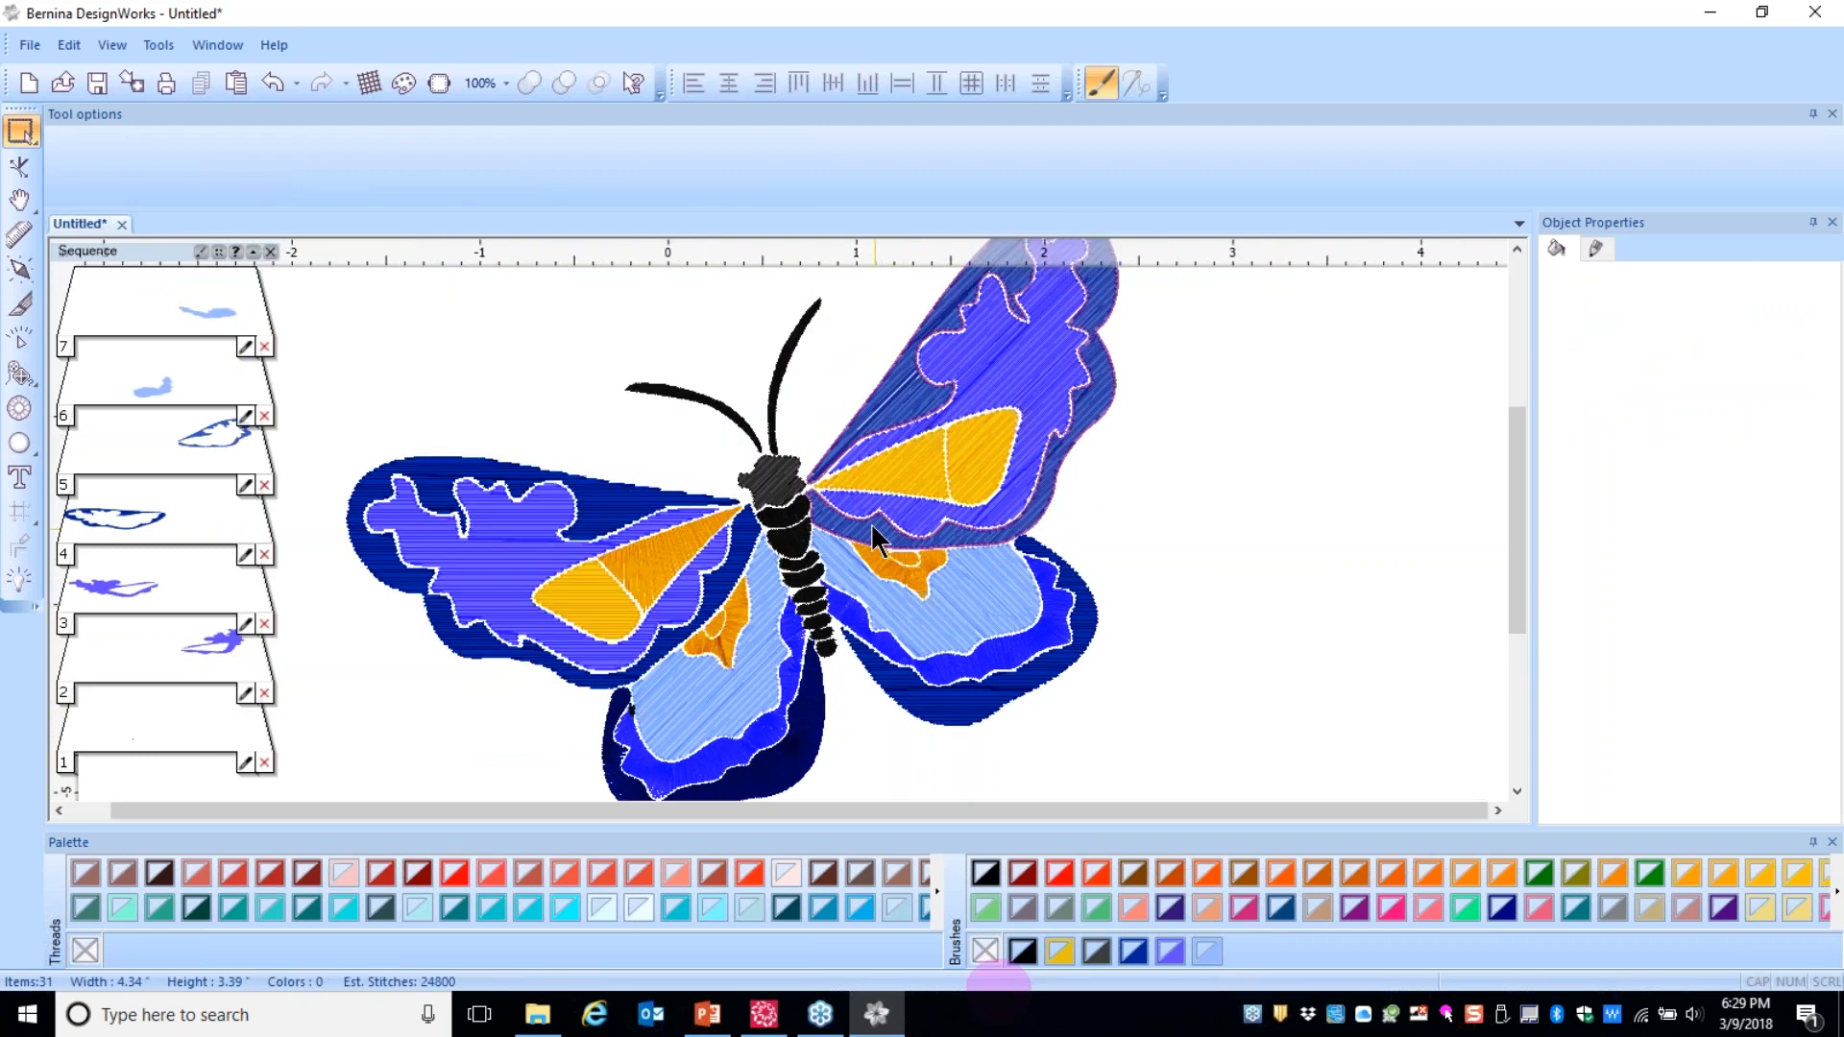
{"action": "scroll", "coordinate": [873, 511], "scroll_direction": "up", "scroll_amount": 4}
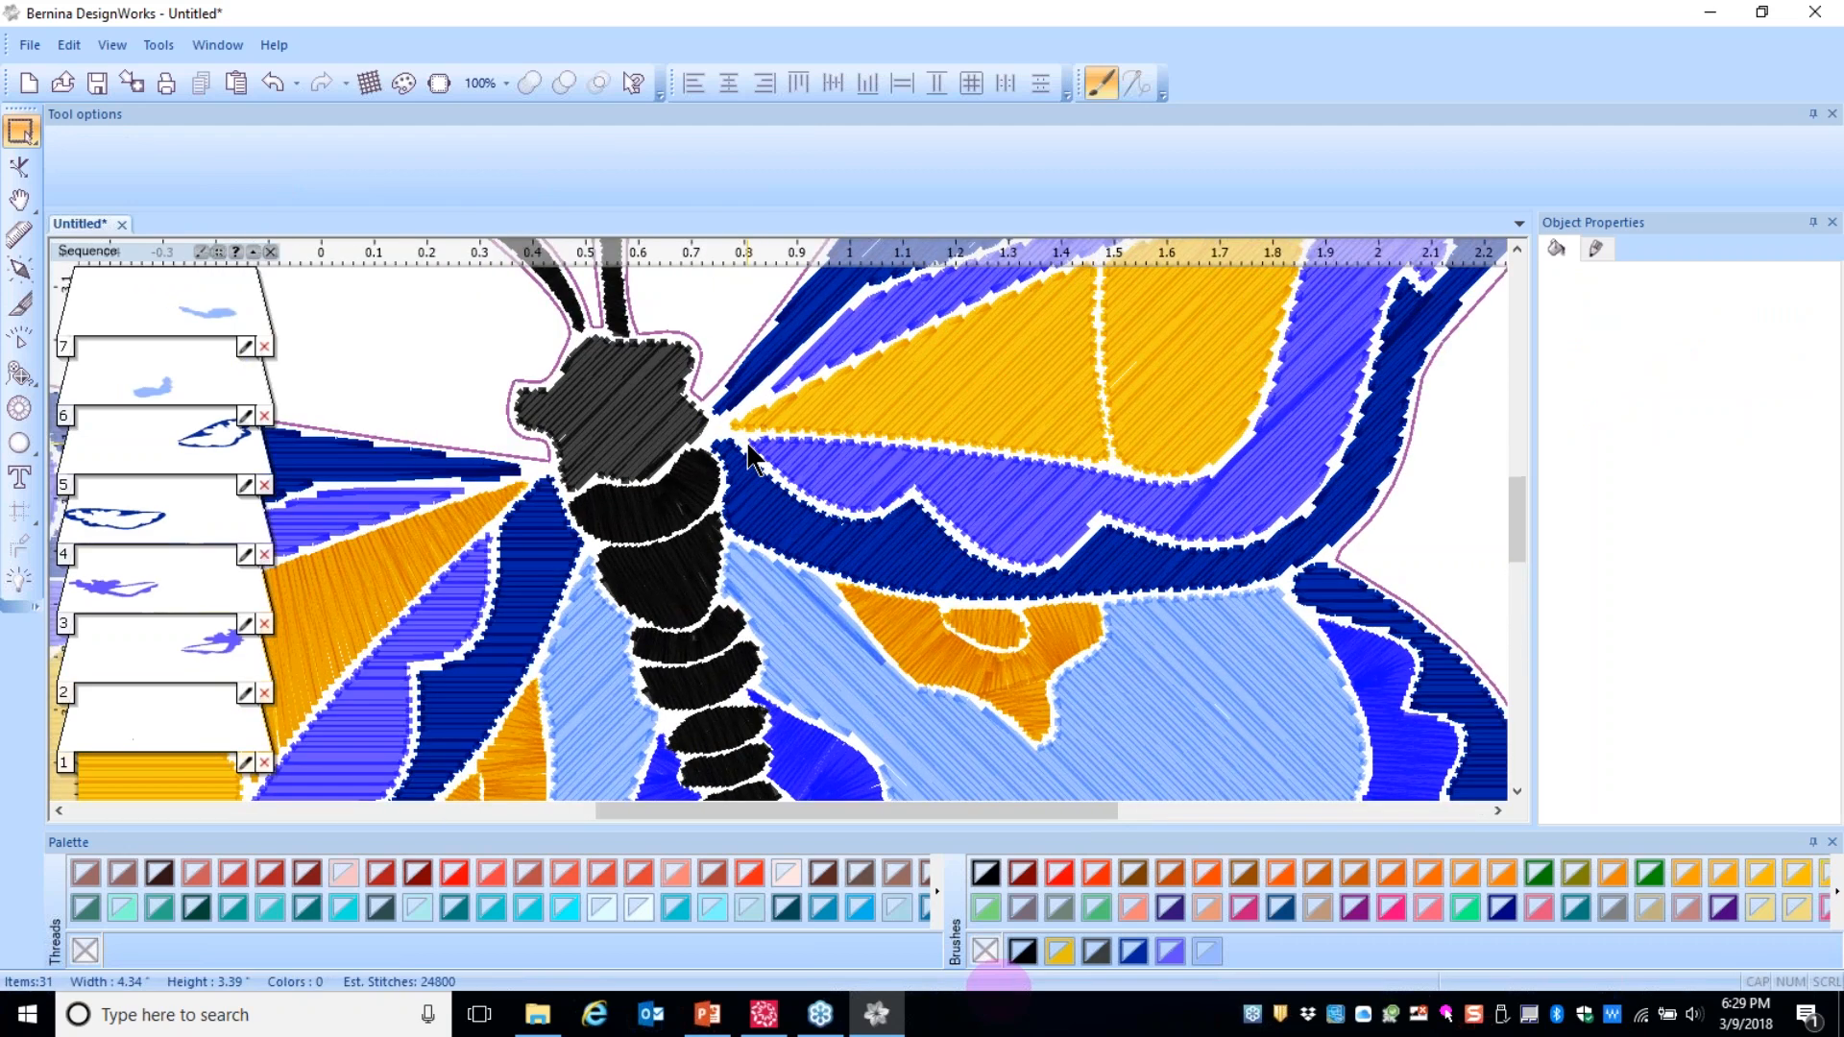
{"action": "left_click_drag", "start_coordinate": [1519, 533], "coordinate": [1513, 499]}
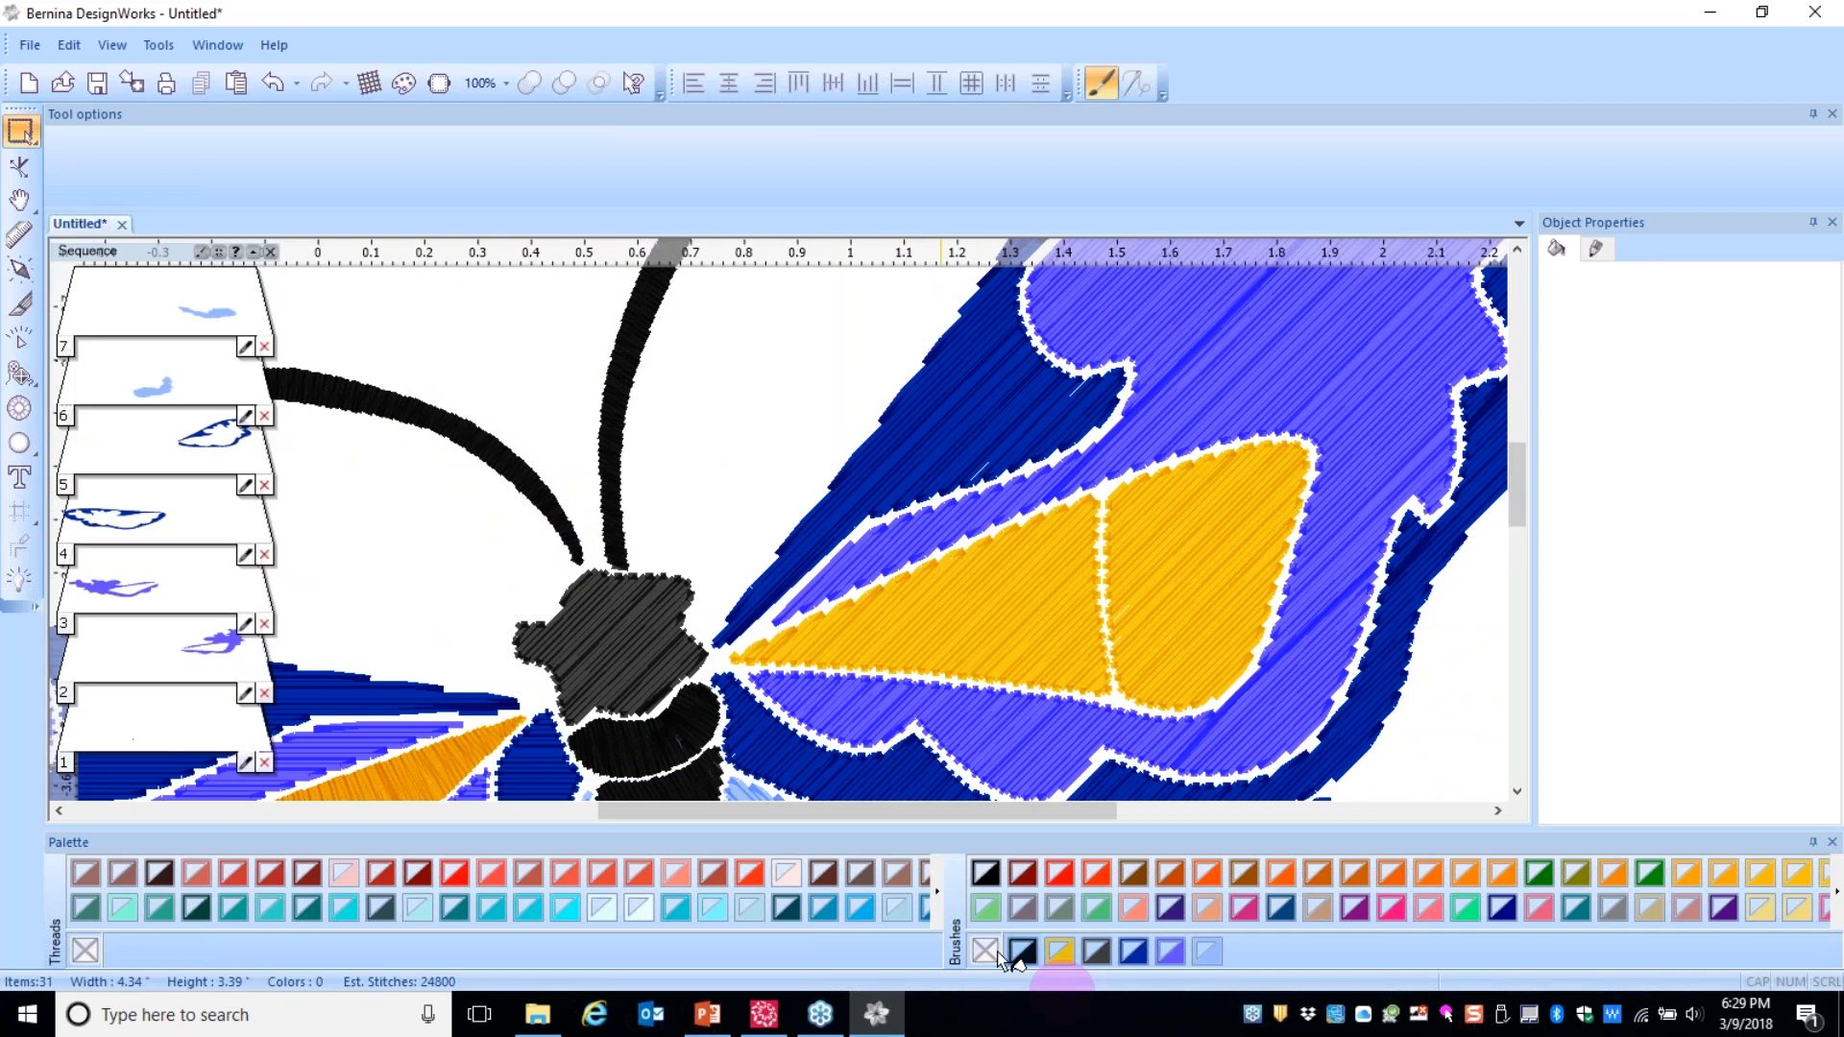
{"action": "right_click", "coordinate": [1033, 953]}
{"action": "mouse_move", "coordinate": [1089, 944]}
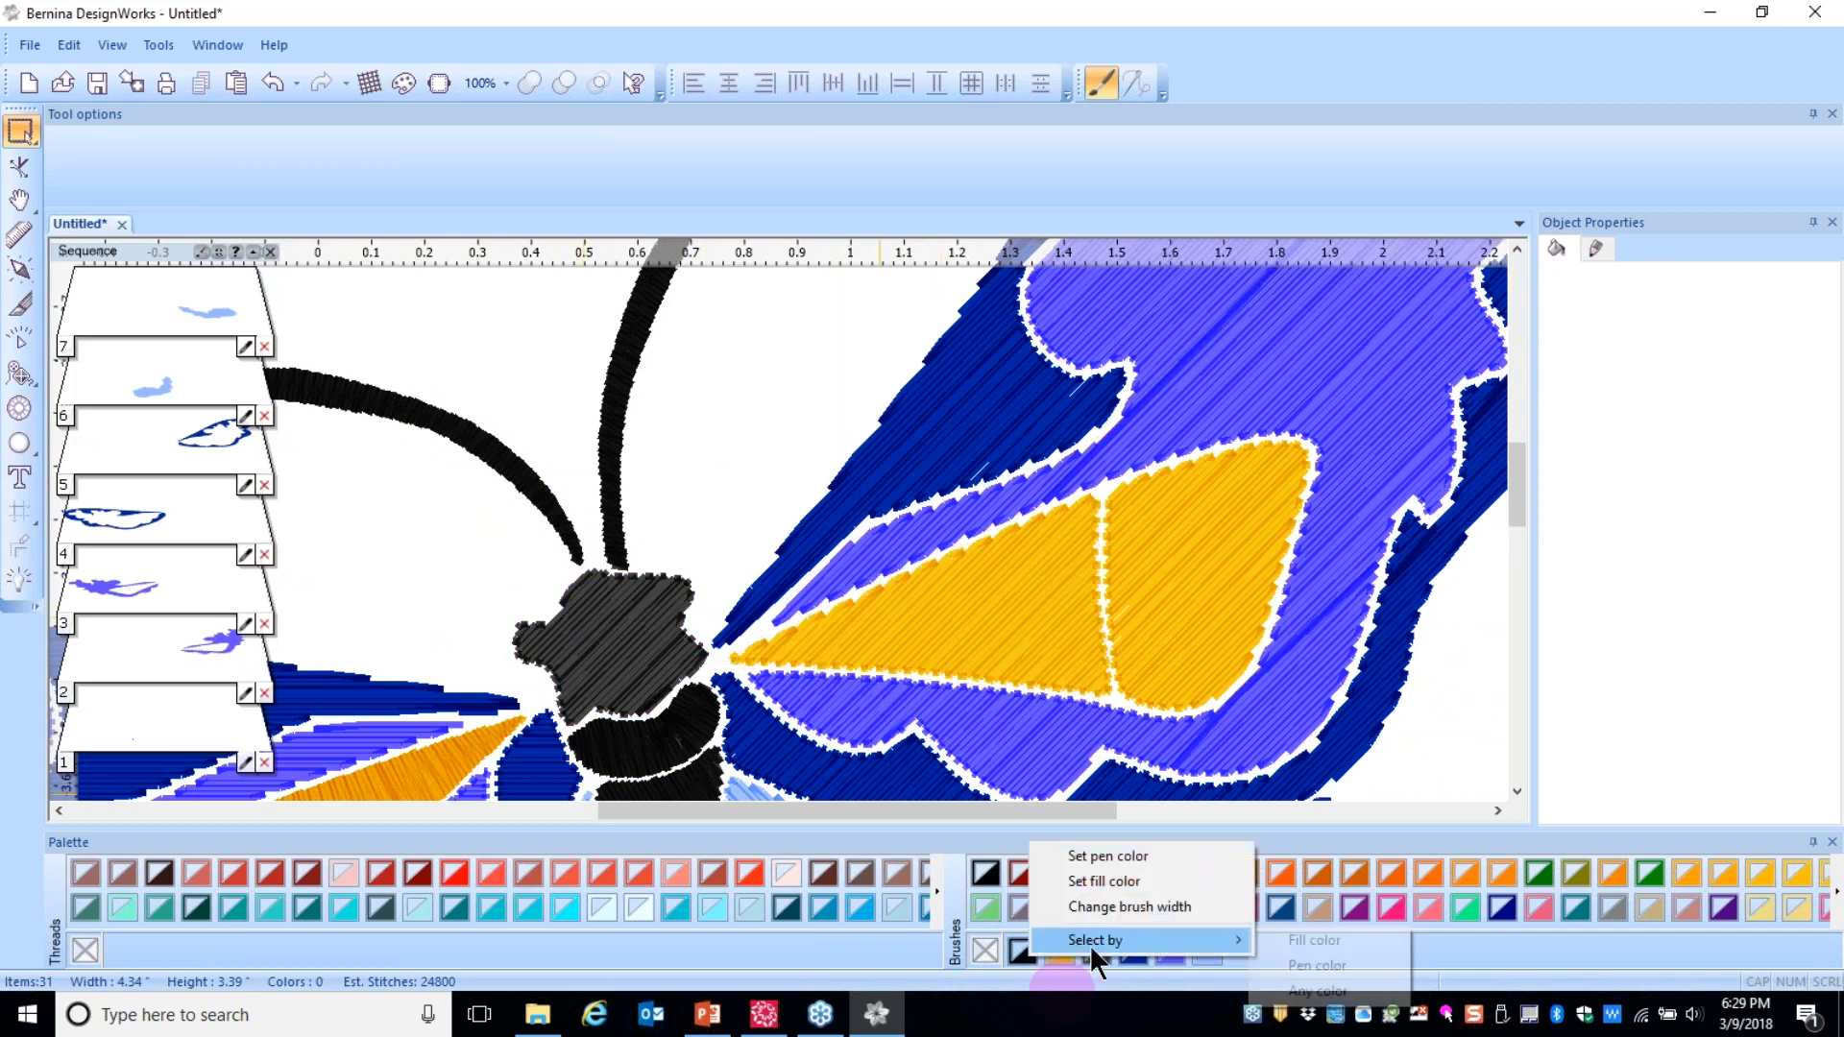
{"action": "left_click", "coordinate": [1316, 942]}
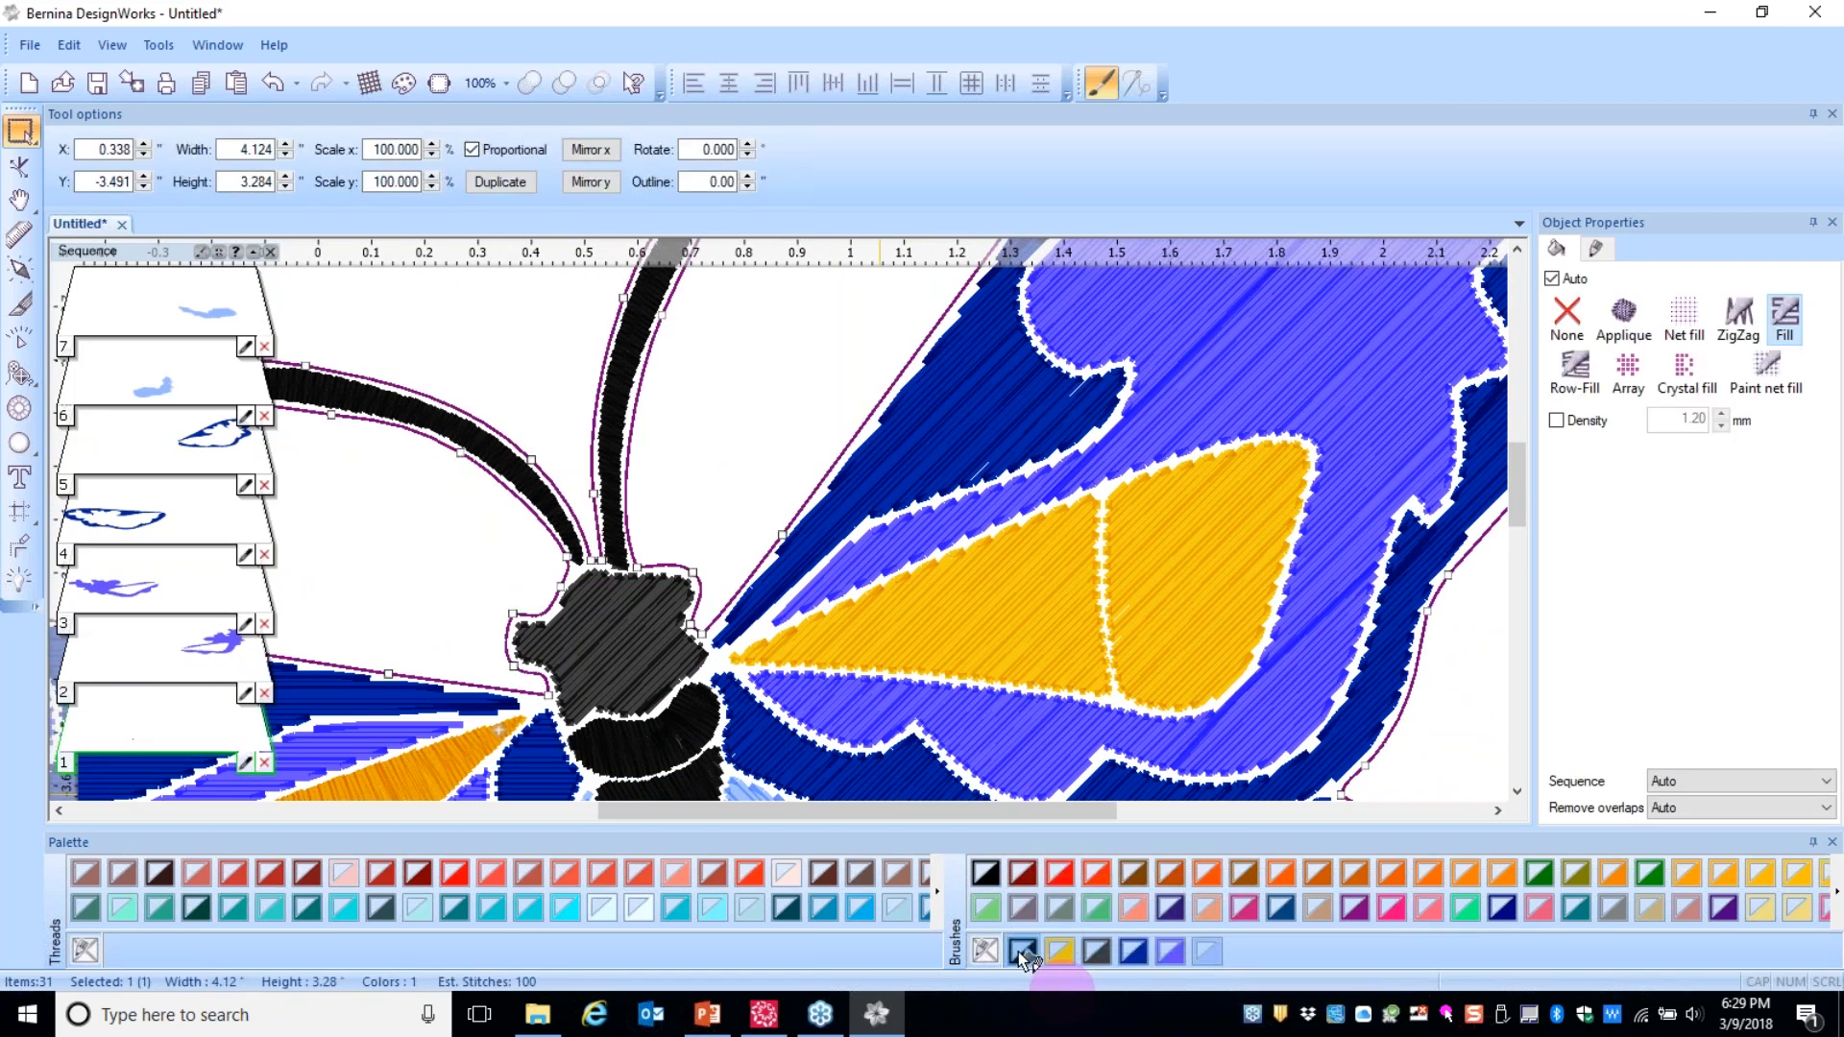
{"action": "left_click", "coordinate": [1021, 951]}
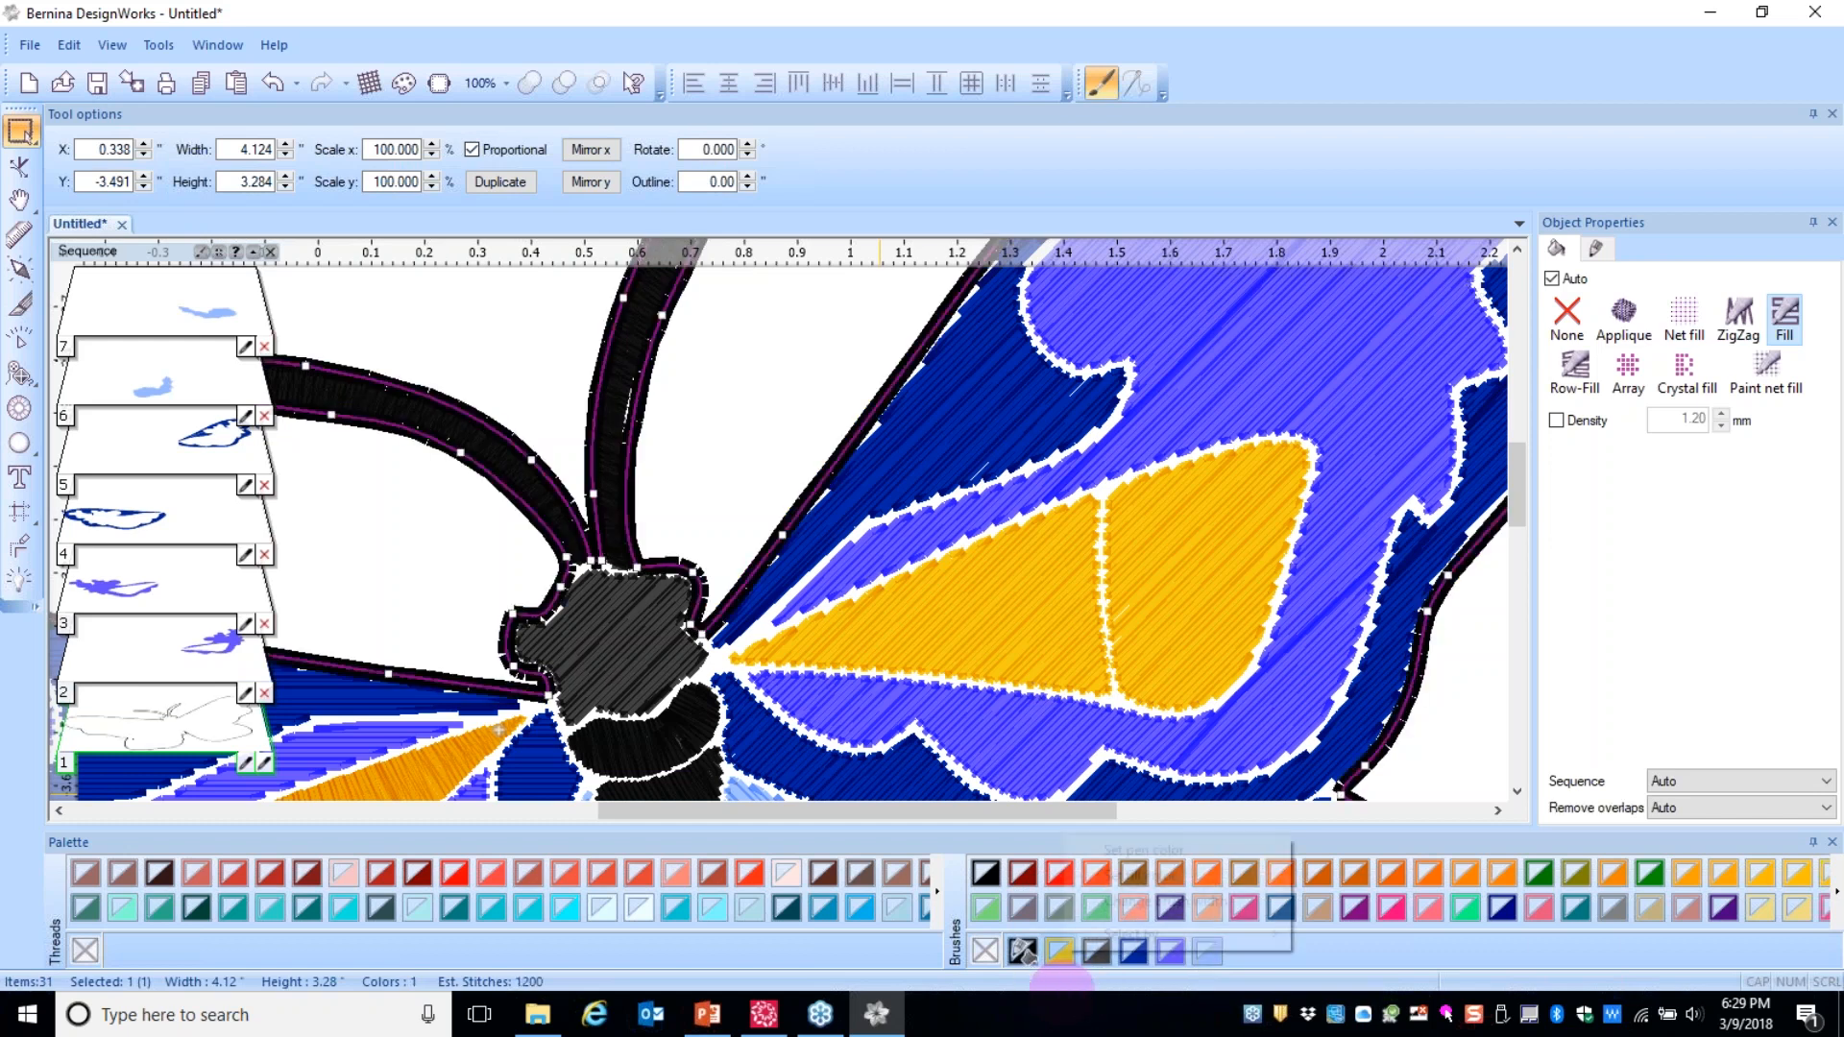
- Select all objects with the yellow fill color and give them a matching yellow pen outline
{"action": "right_click", "coordinate": [1065, 951]}
{"action": "mouse_move", "coordinate": [1248, 935]}
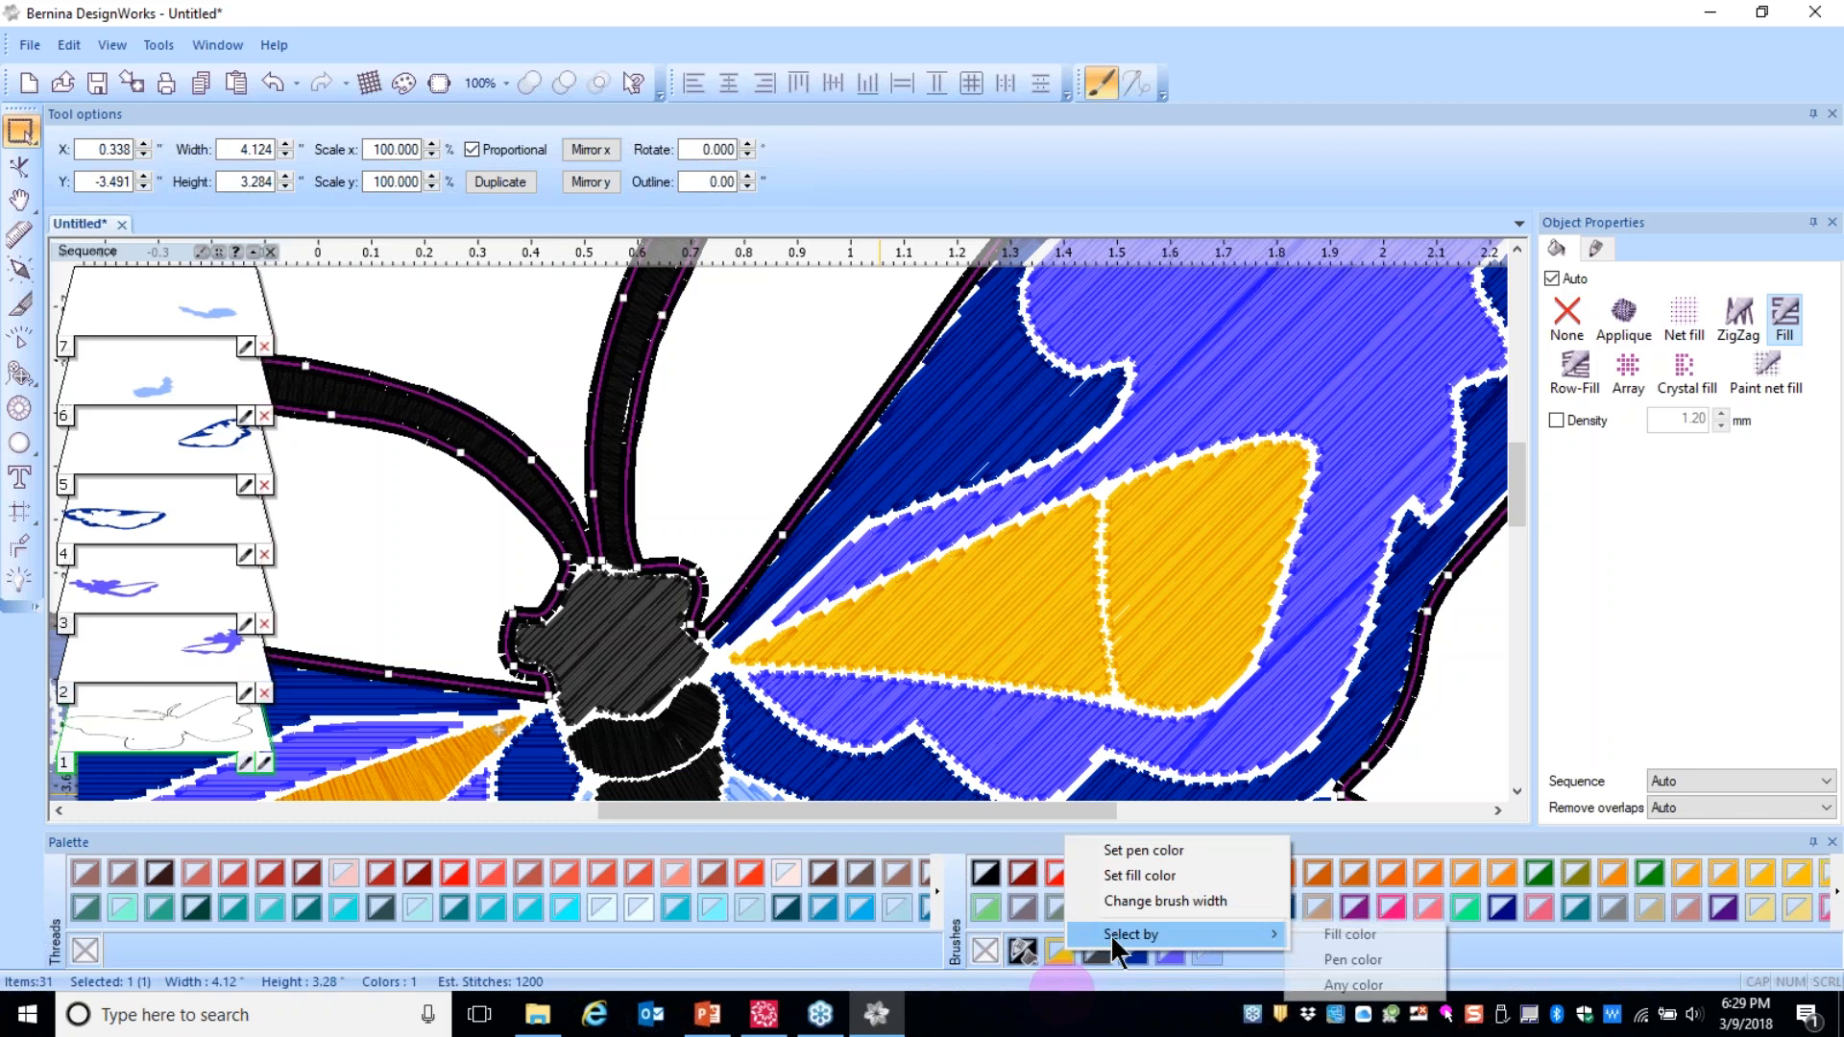
{"action": "left_click", "coordinate": [1325, 929]}
{"action": "left_click", "coordinate": [1059, 947]}
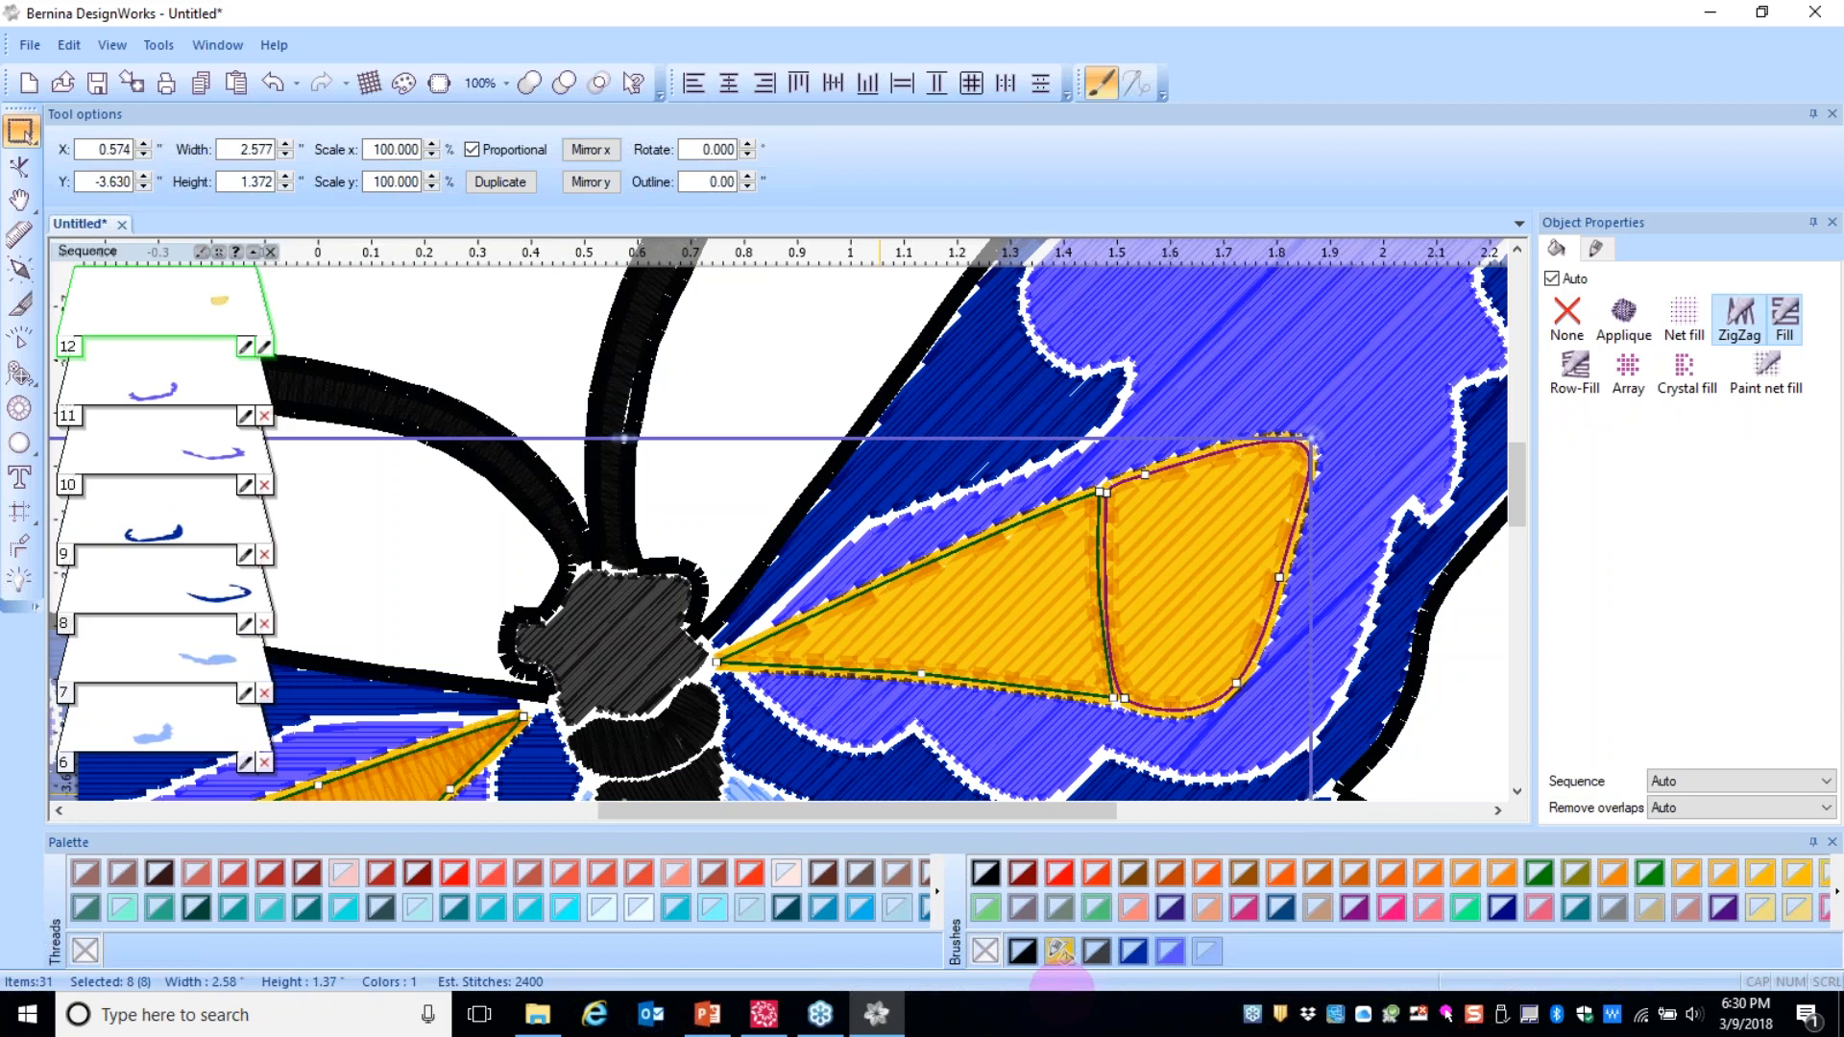
- Select the body and antennae by their dark grey fill color and give them a matching pen outline
{"action": "right_click", "coordinate": [1111, 959]}
{"action": "mouse_move", "coordinate": [1150, 932]}
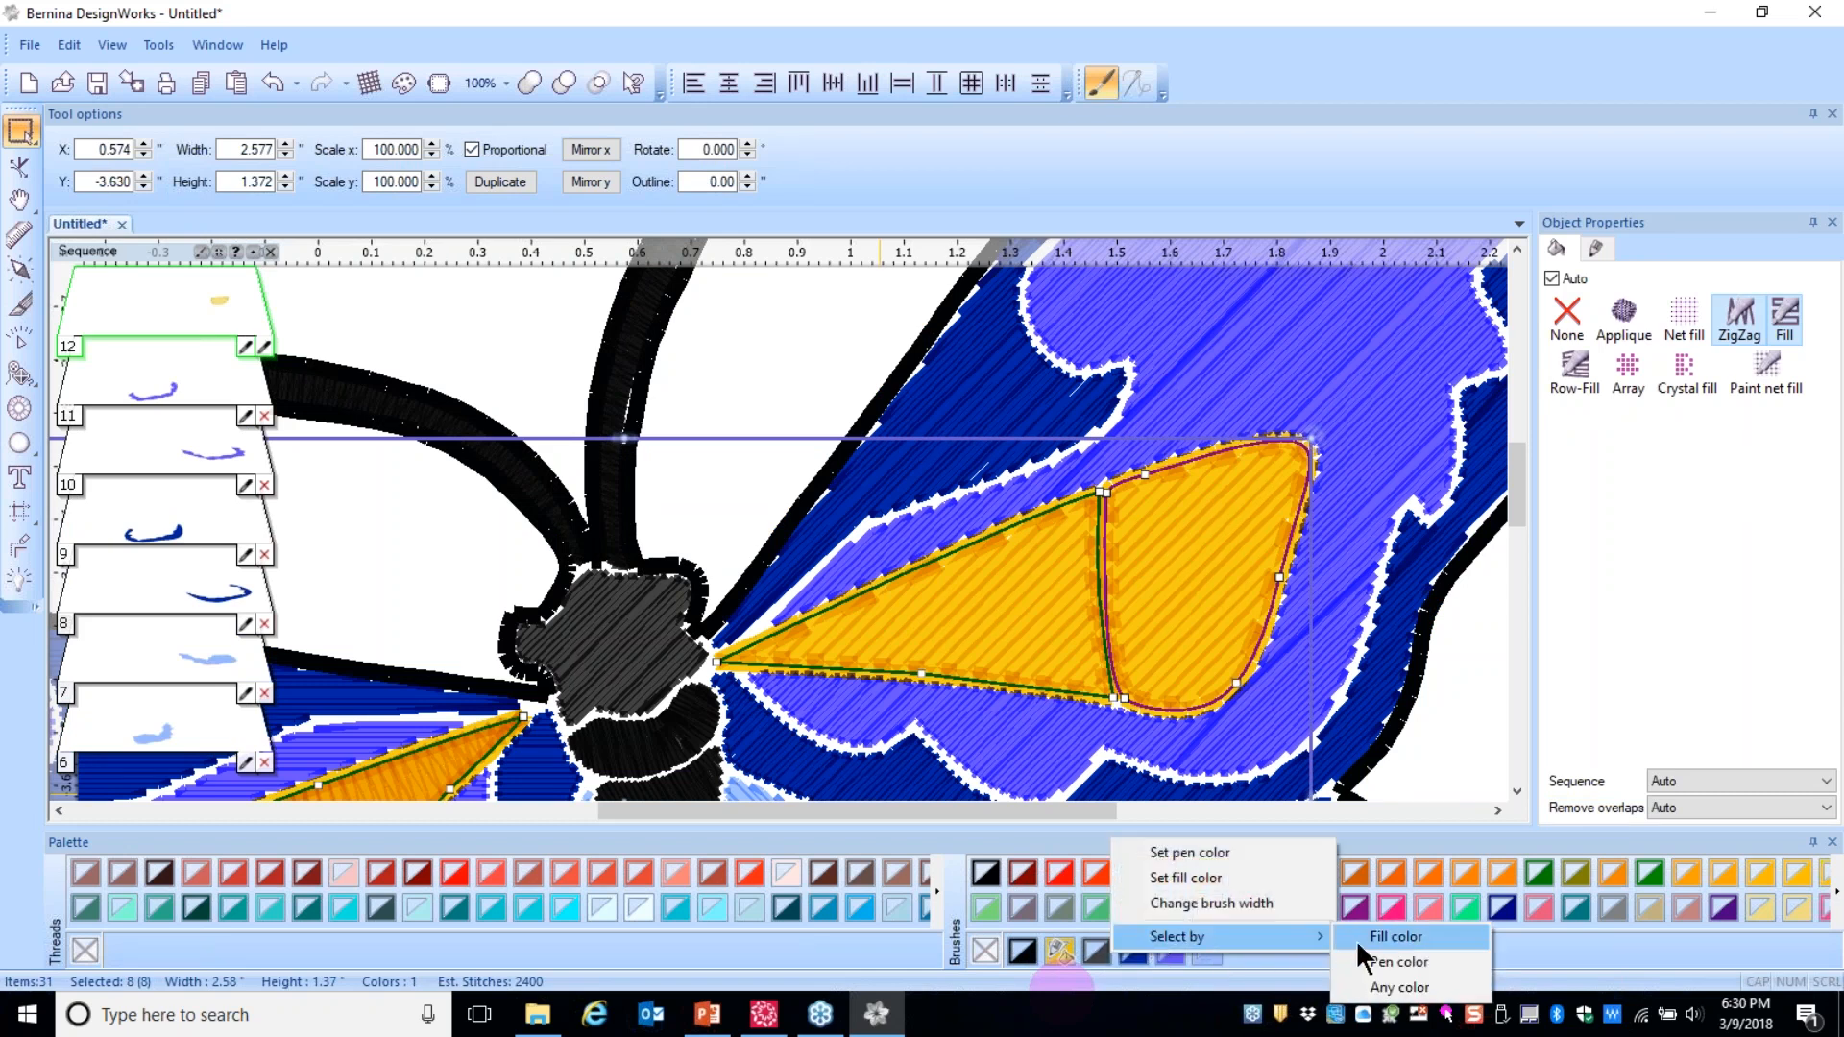
{"action": "left_click", "coordinate": [1344, 937]}
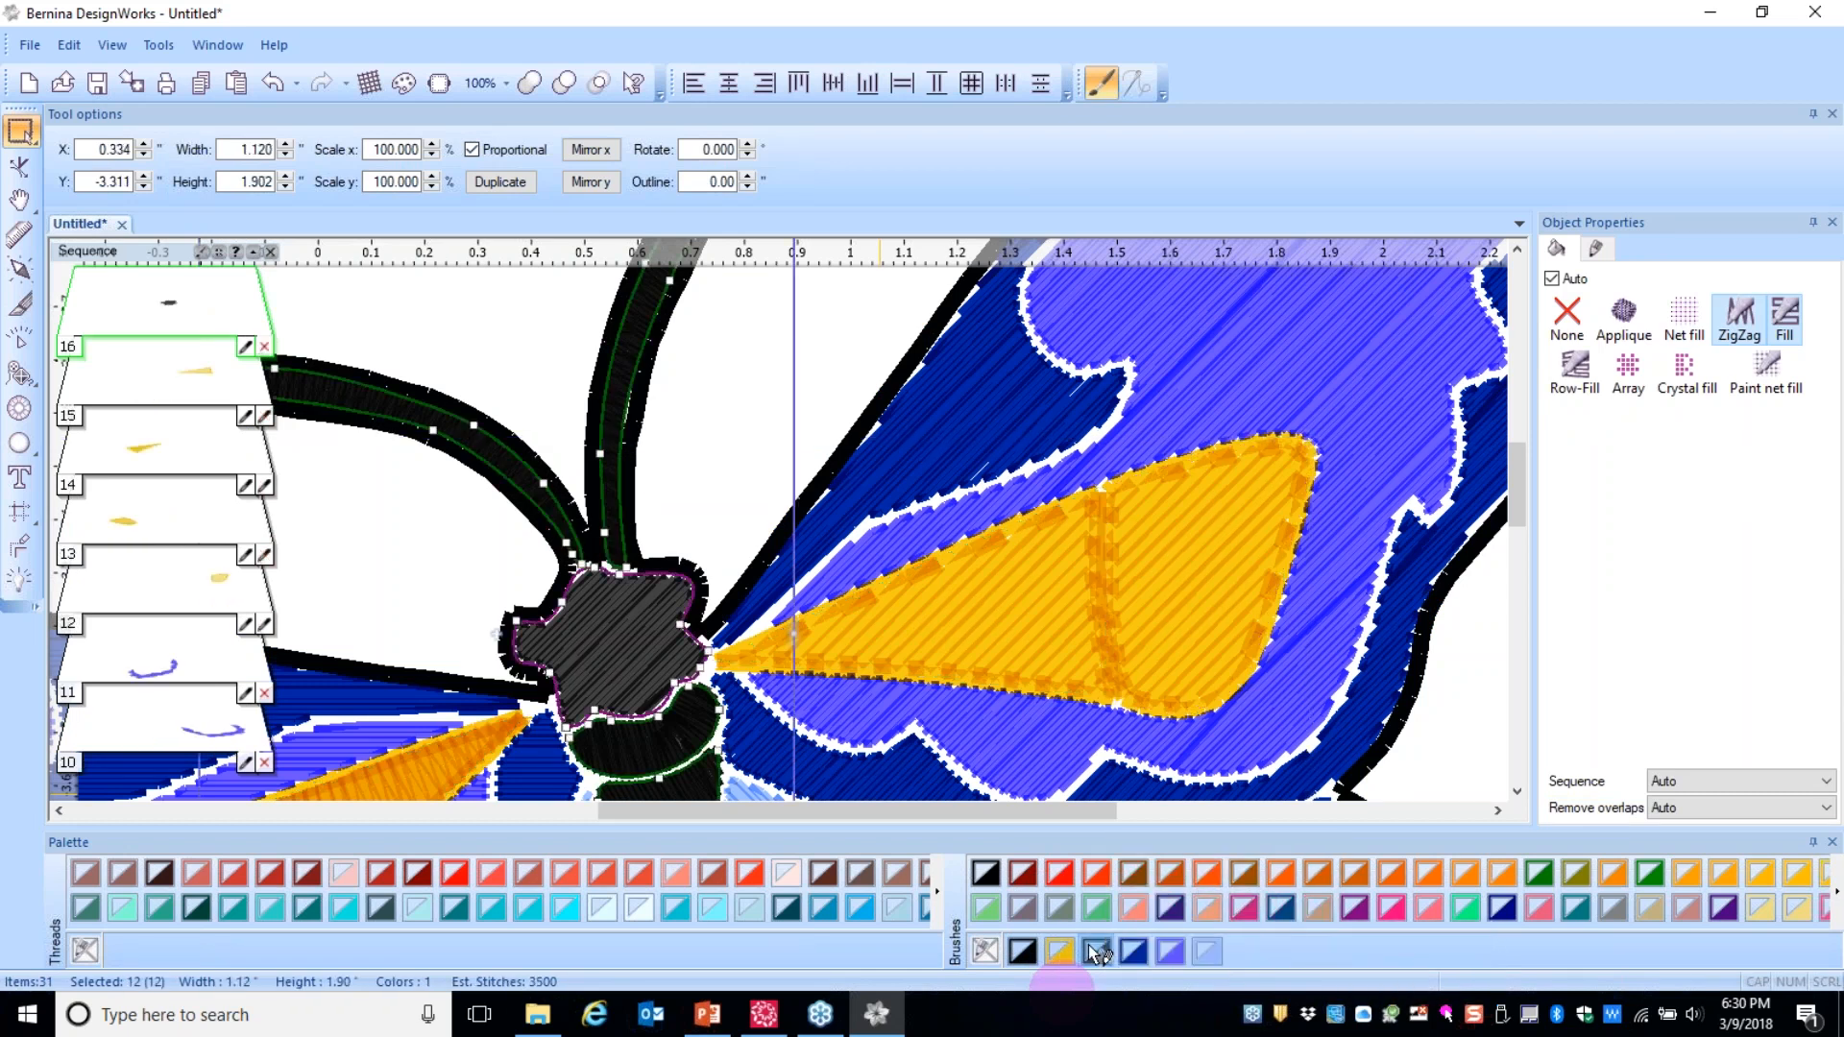
{"action": "left_click", "coordinate": [1145, 952]}
- Select all wing areas with the dark blue fill color and give them a matching dark blue pen outline
{"action": "right_click", "coordinate": [1139, 955]}
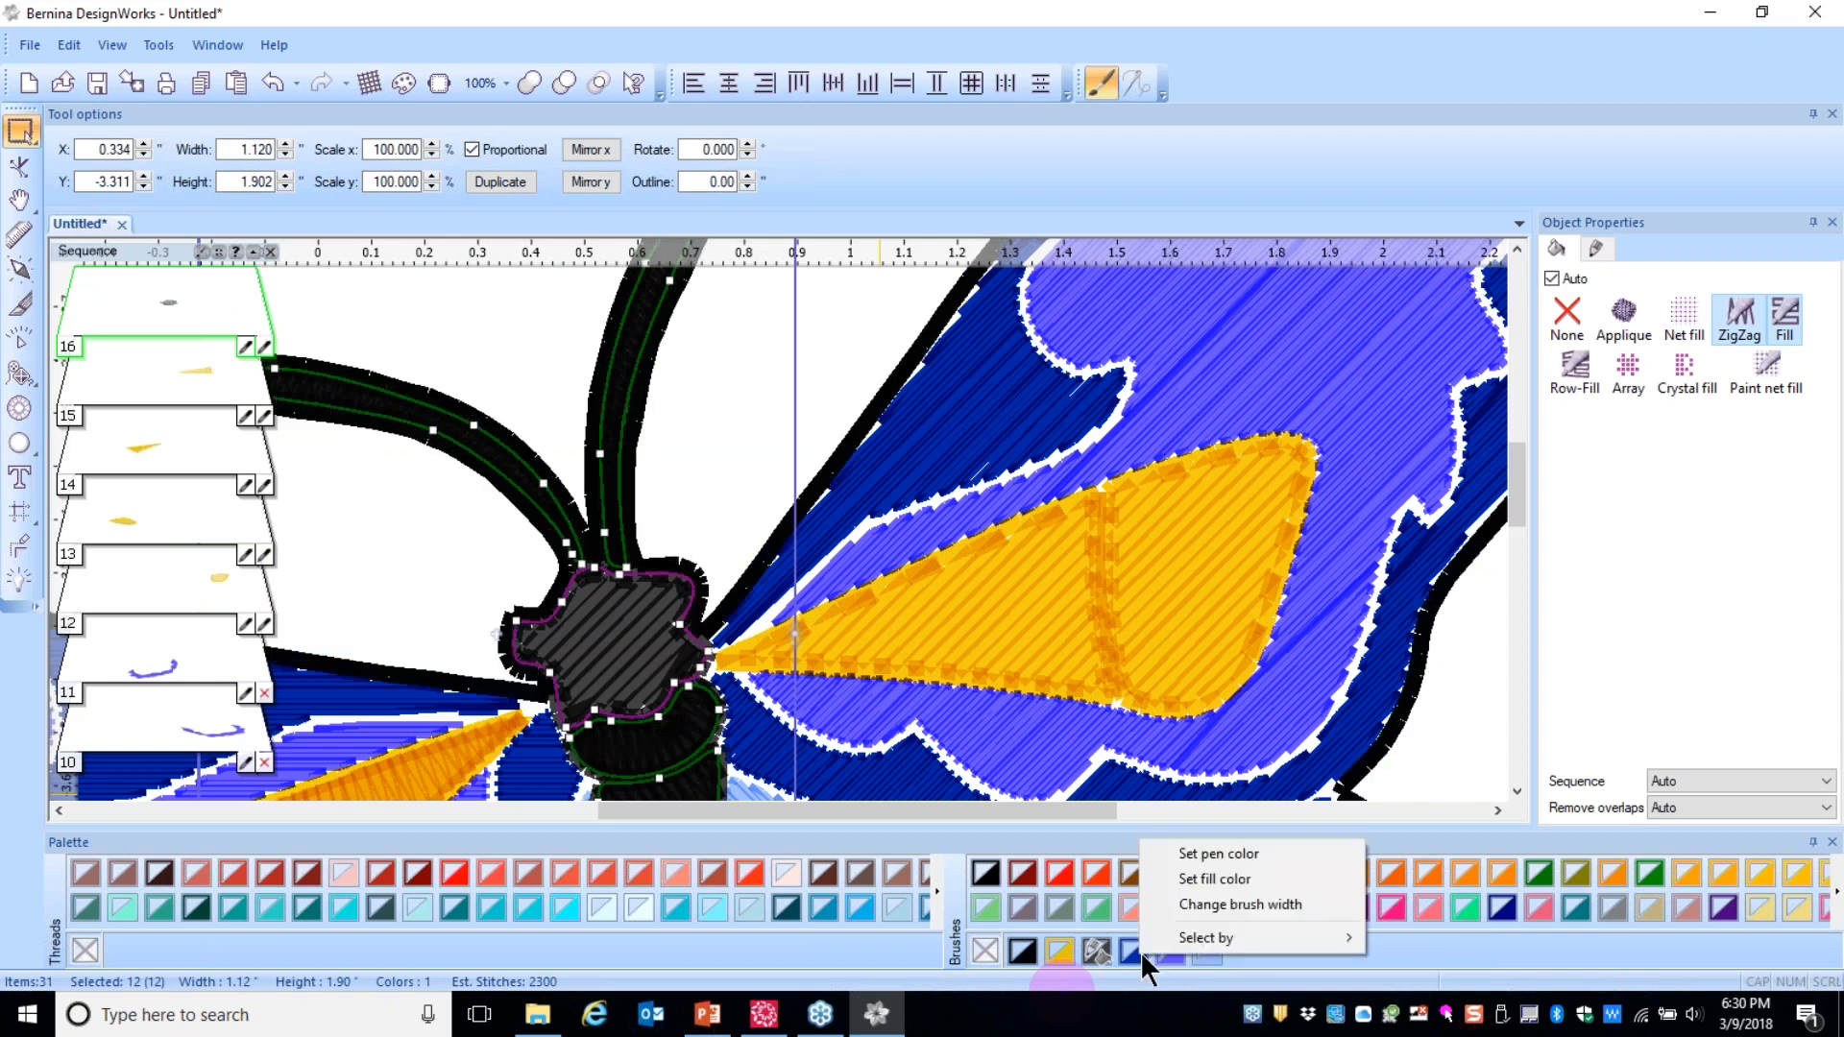
{"action": "mouse_move", "coordinate": [1260, 934]}
{"action": "left_click", "coordinate": [1391, 937]}
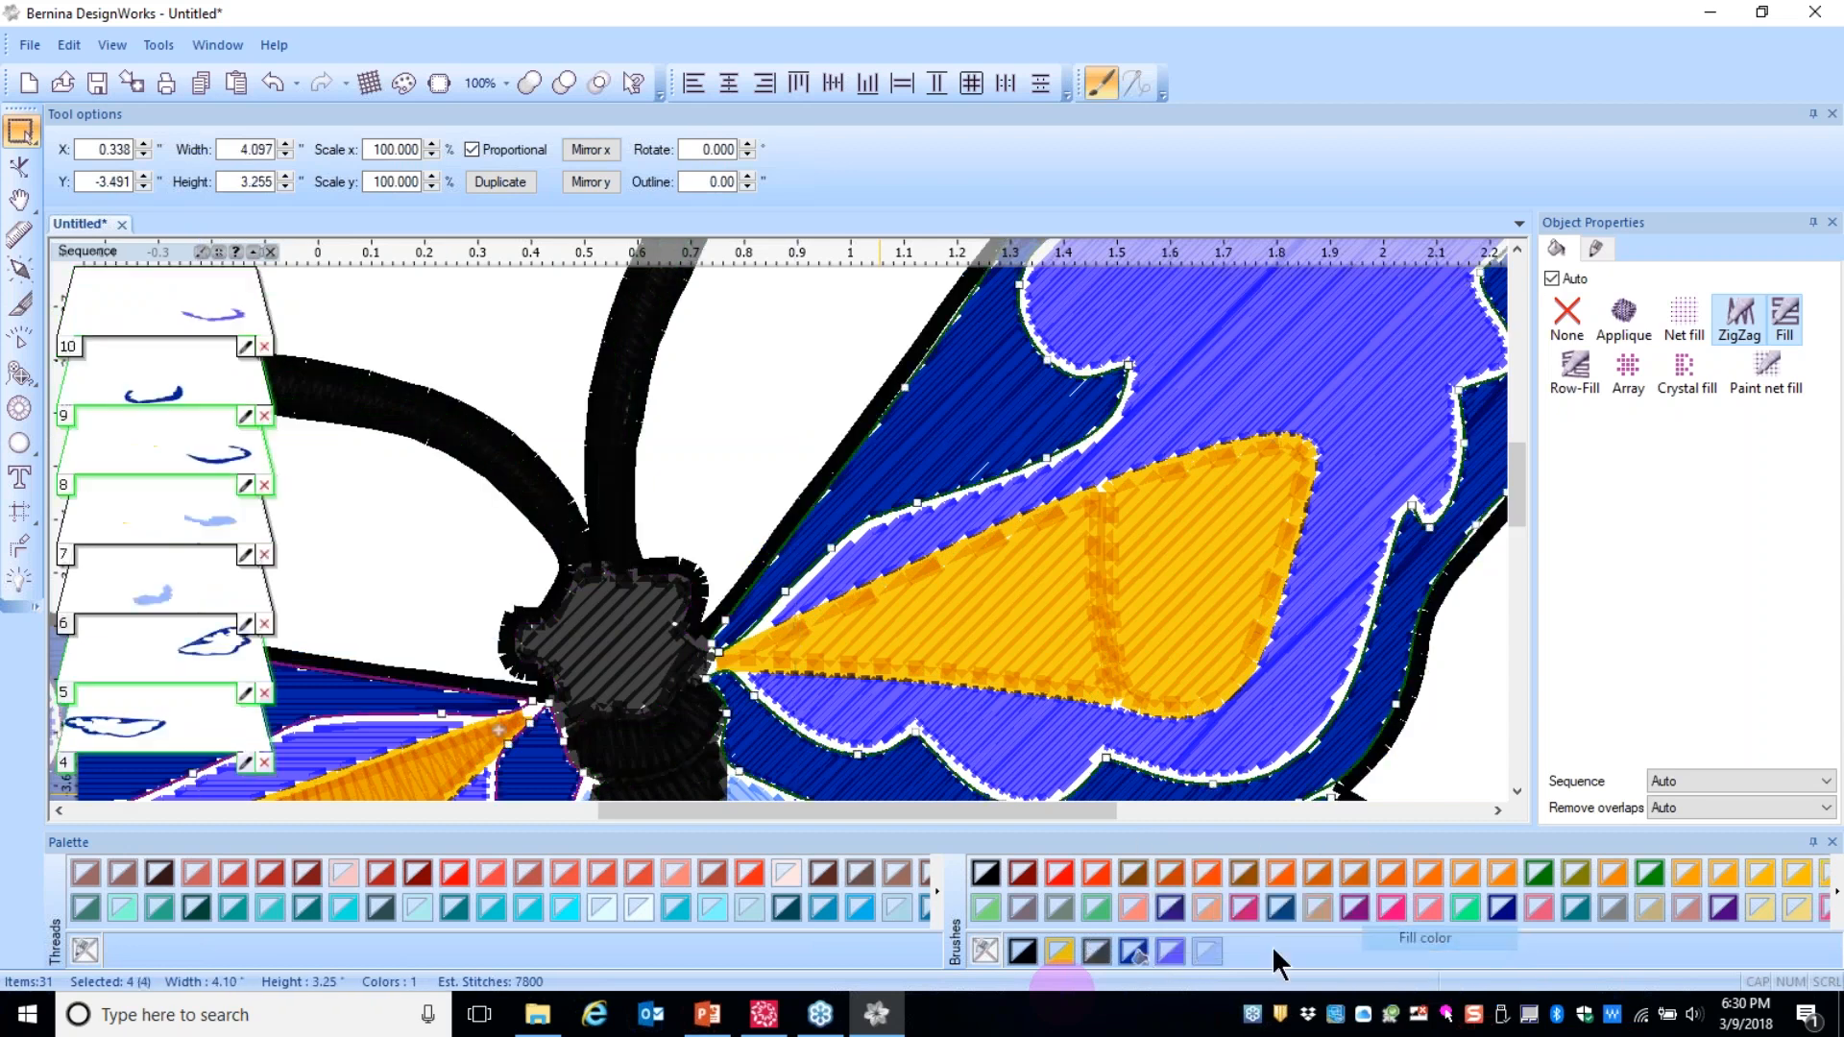
{"action": "left_click", "coordinate": [1134, 951]}
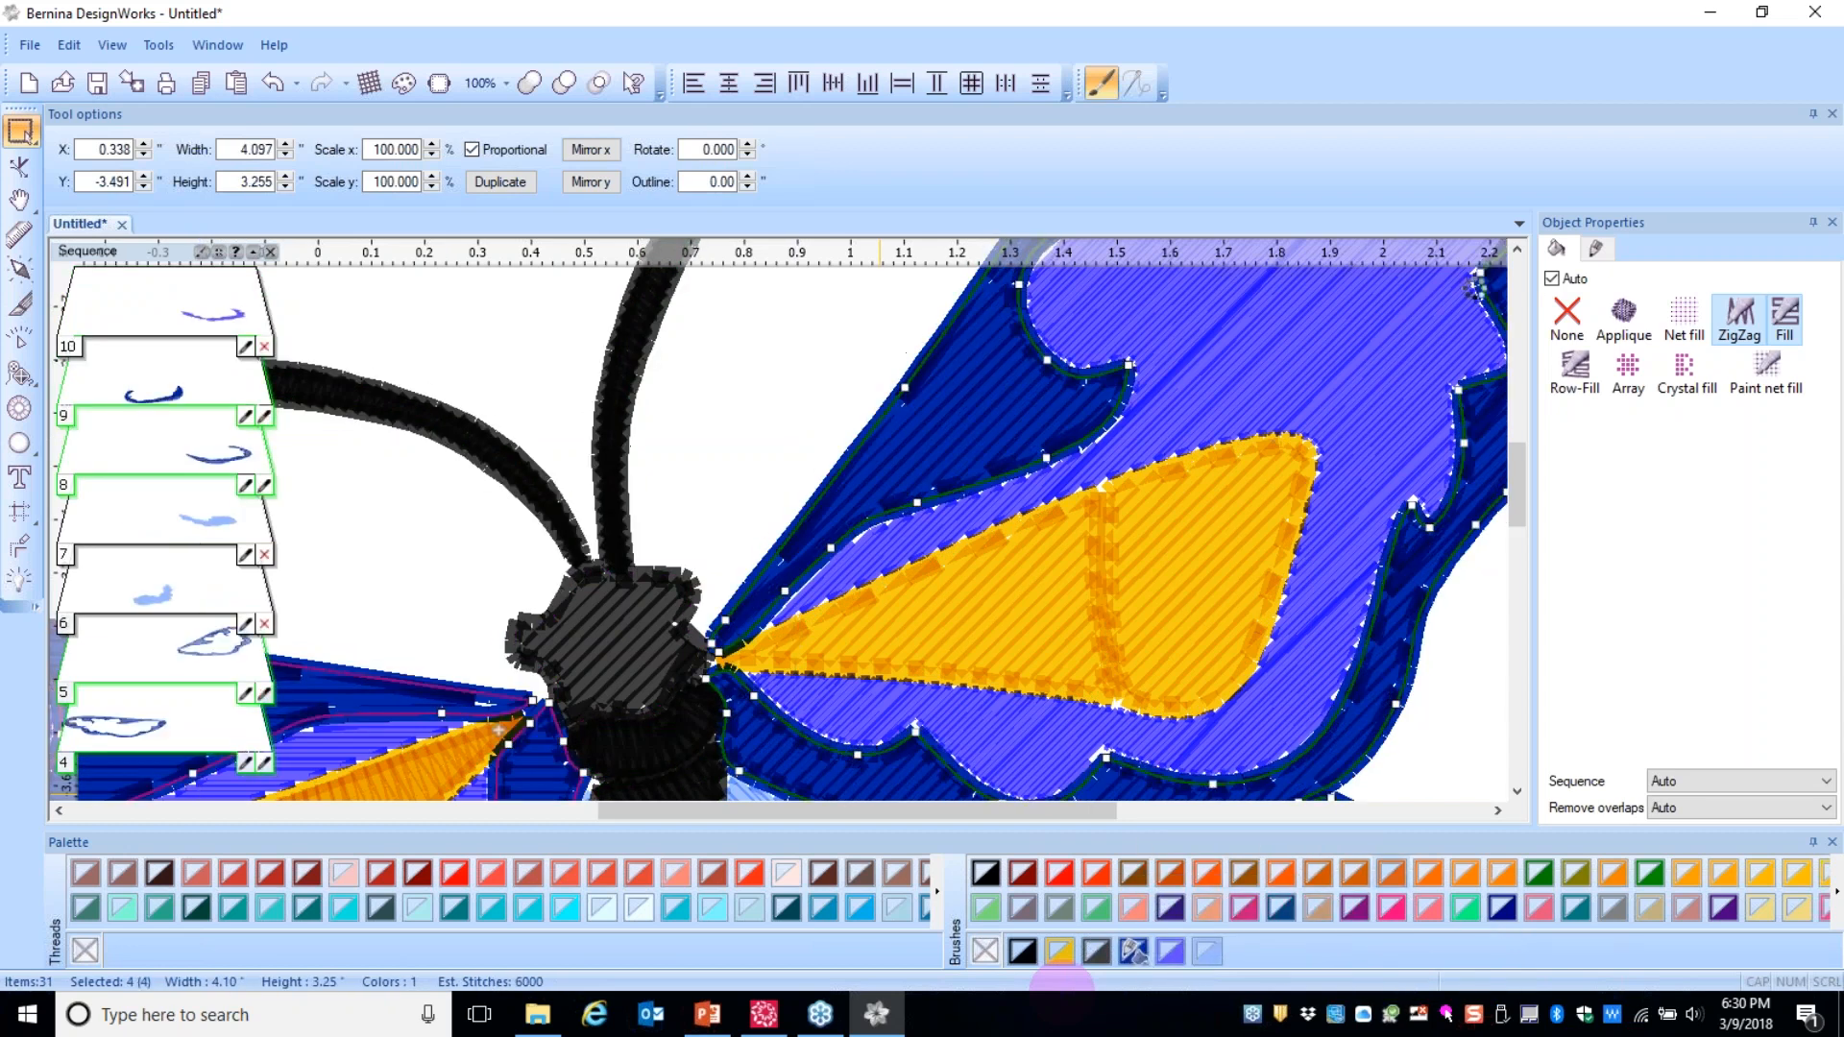
- Select all wing areas with the purple fill color and give them a matching purple pen outline
{"action": "right_click", "coordinate": [1200, 959]}
{"action": "mouse_move", "coordinate": [1199, 933]}
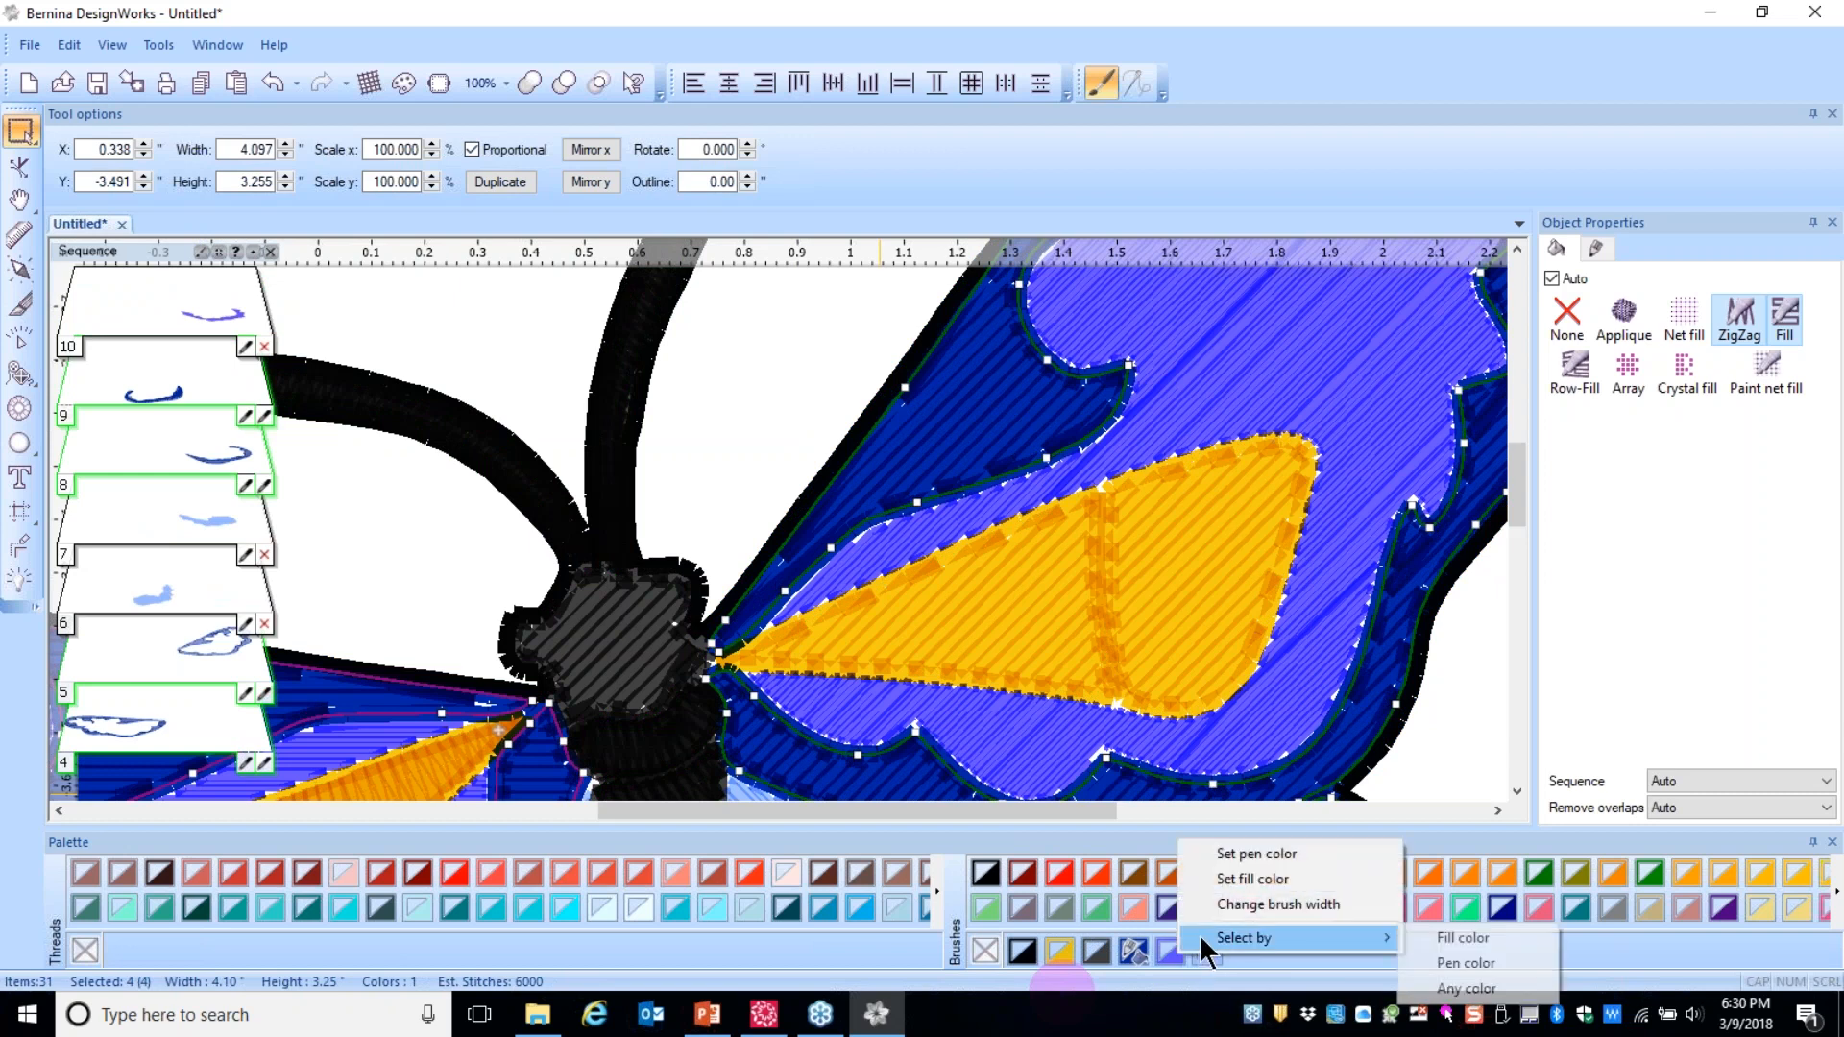
{"action": "left_click", "coordinate": [1433, 938]}
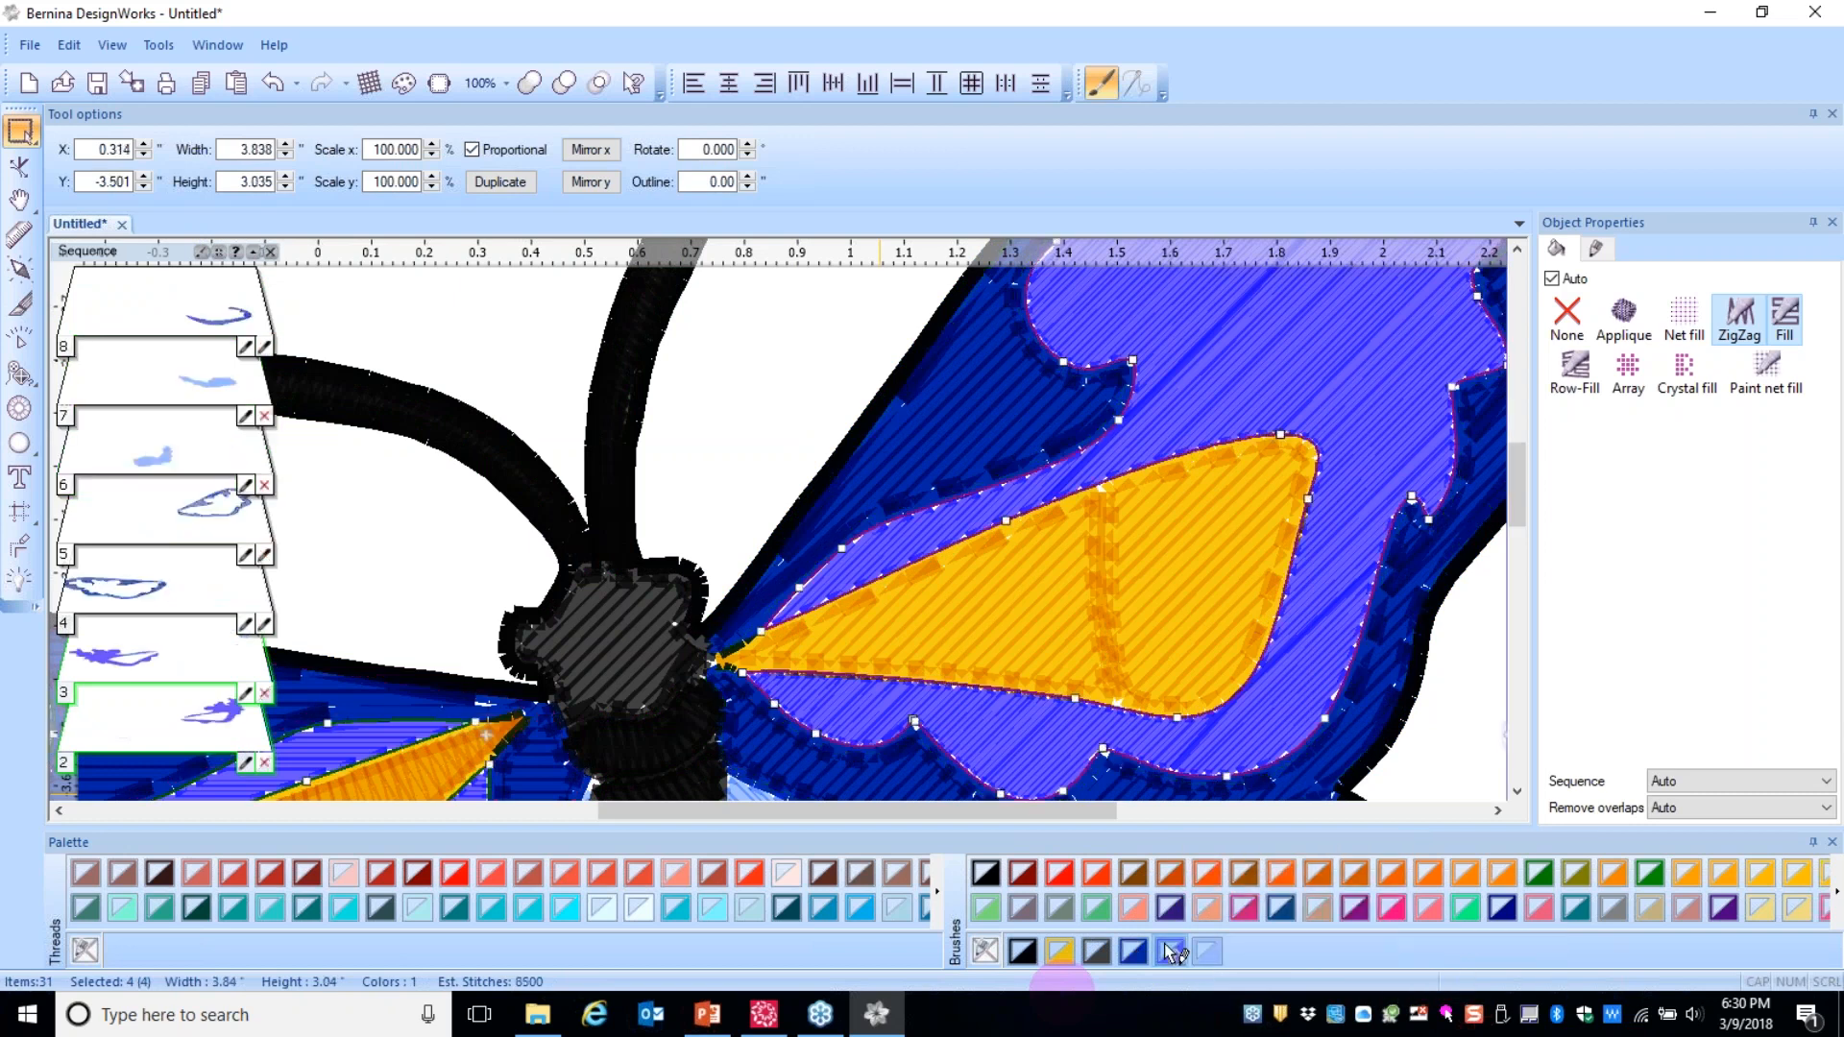
- Select the lower wing areas by their light blue fill color, give them a matching pen outline, and clear the selection
{"action": "right_click", "coordinate": [1207, 951]}
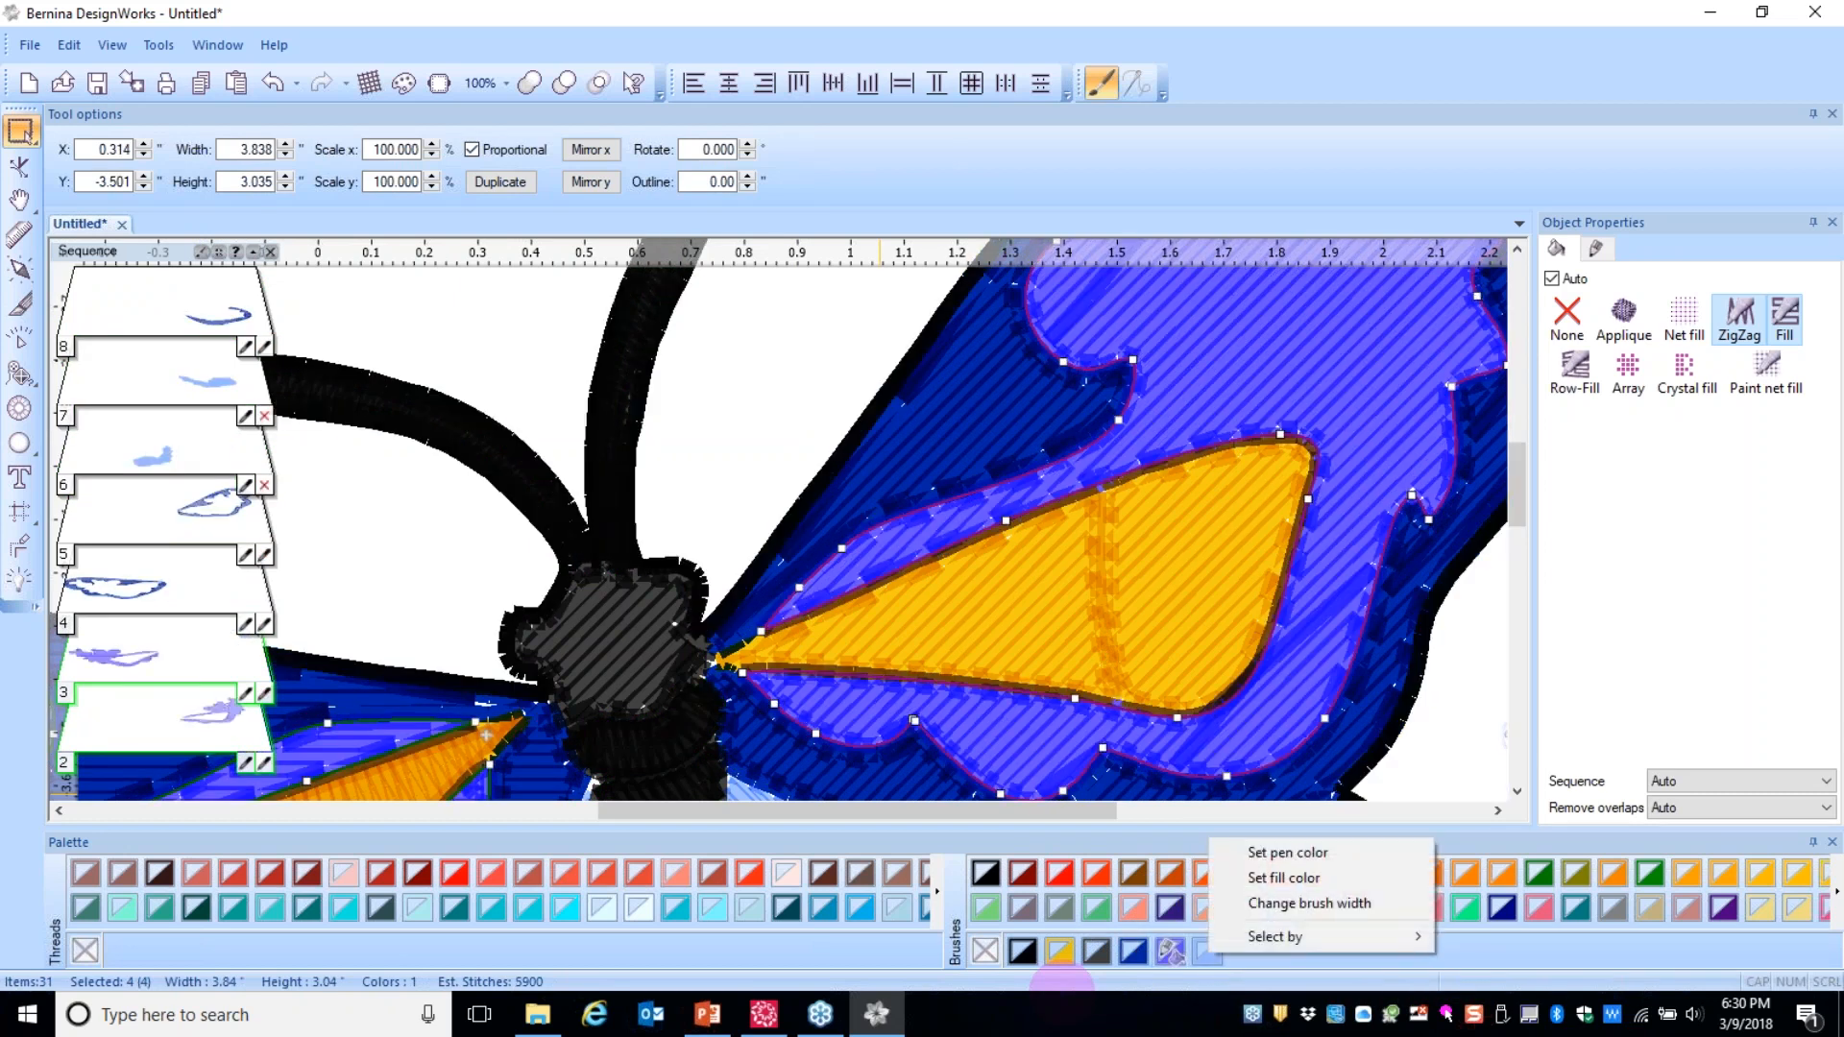
{"action": "mouse_move", "coordinate": [1345, 937]}
{"action": "left_click", "coordinate": [1472, 938]}
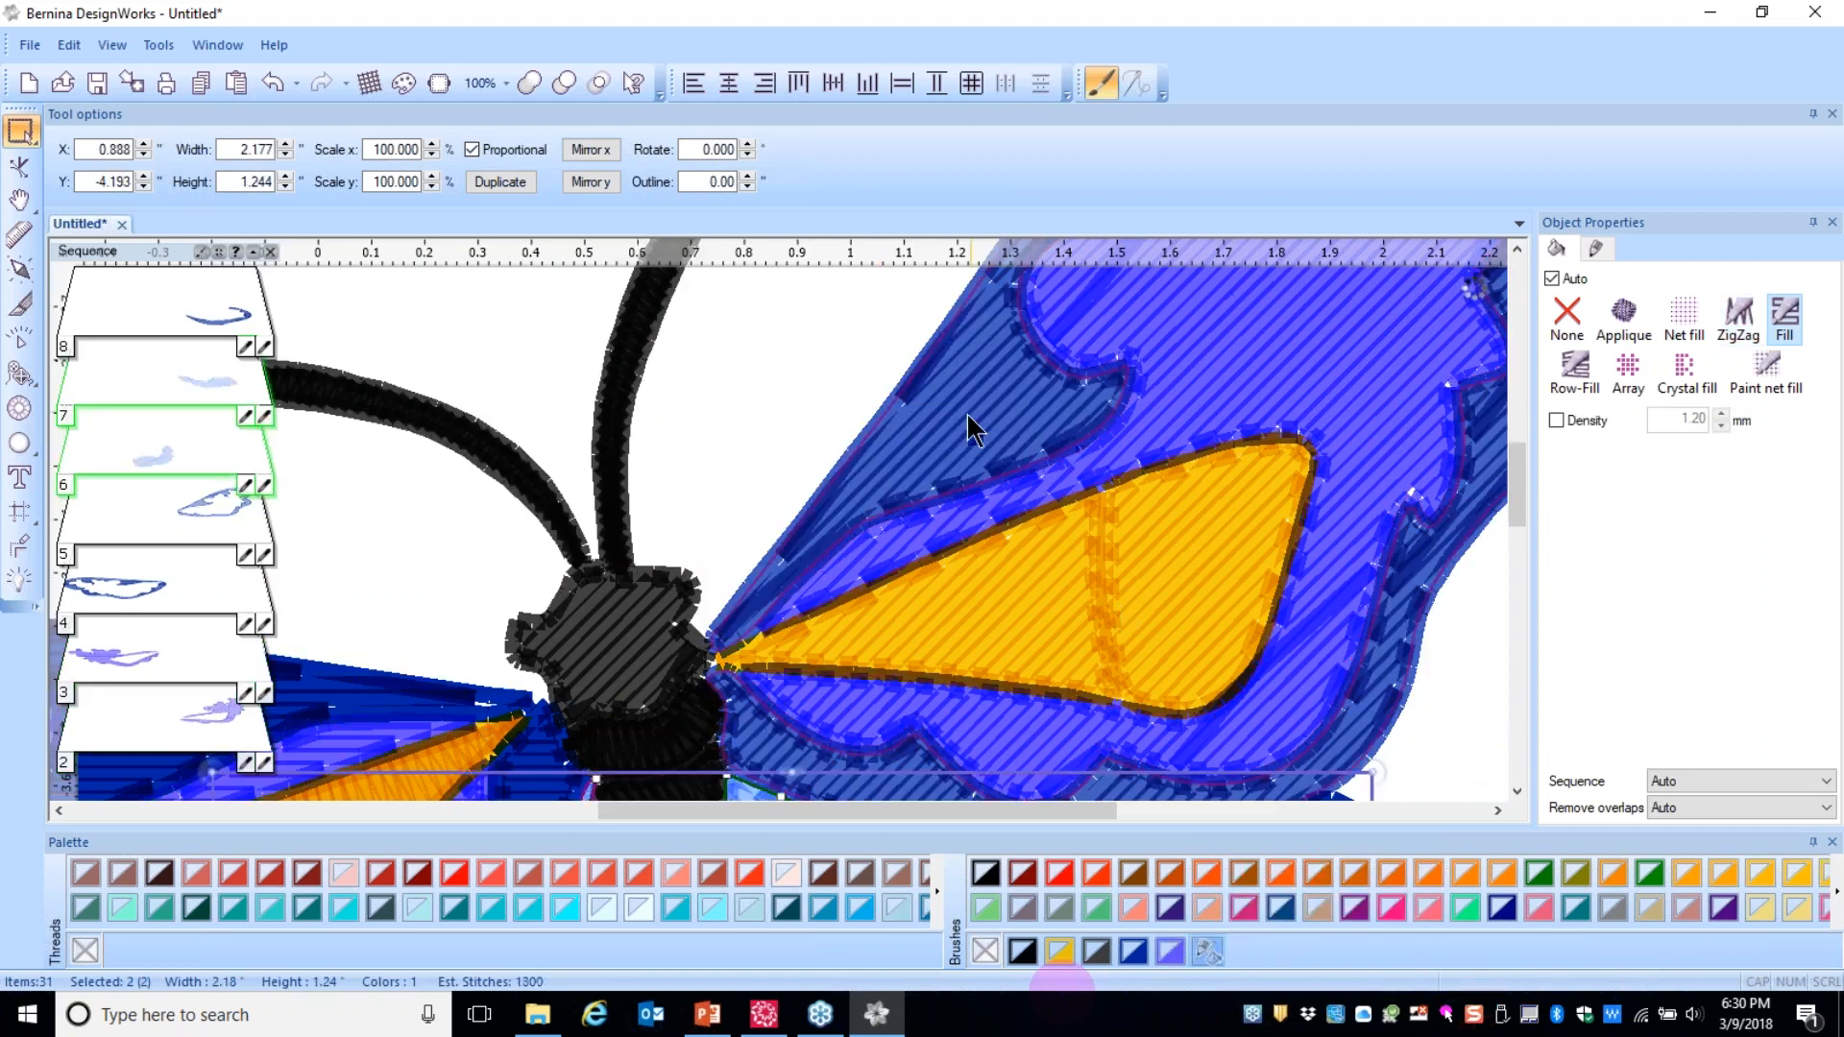
{"action": "scroll", "coordinate": [966, 412], "scroll_direction": "down", "scroll_amount": 2}
{"action": "left_click", "coordinate": [1277, 554]}
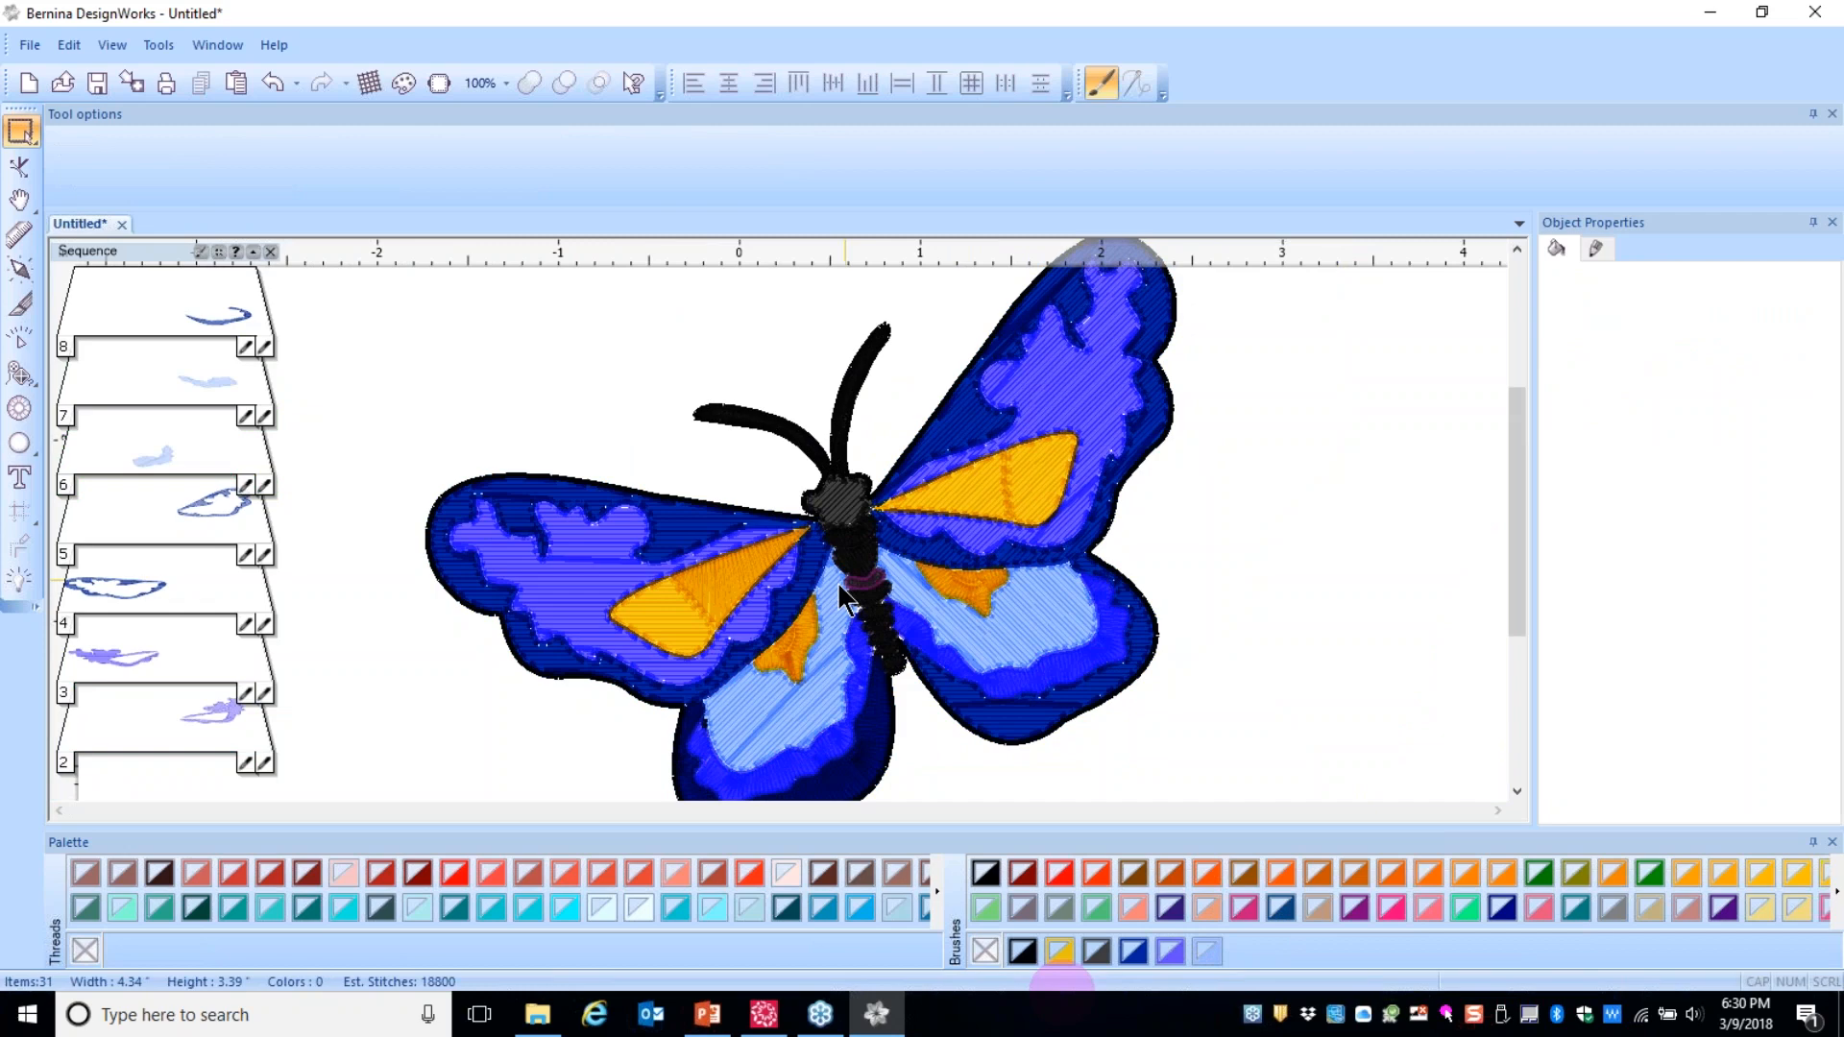
{"action": "scroll", "coordinate": [769, 576], "scroll_direction": "up", "scroll_amount": 3}
{"action": "scroll", "coordinate": [925, 432], "scroll_direction": "down", "scroll_amount": 3}
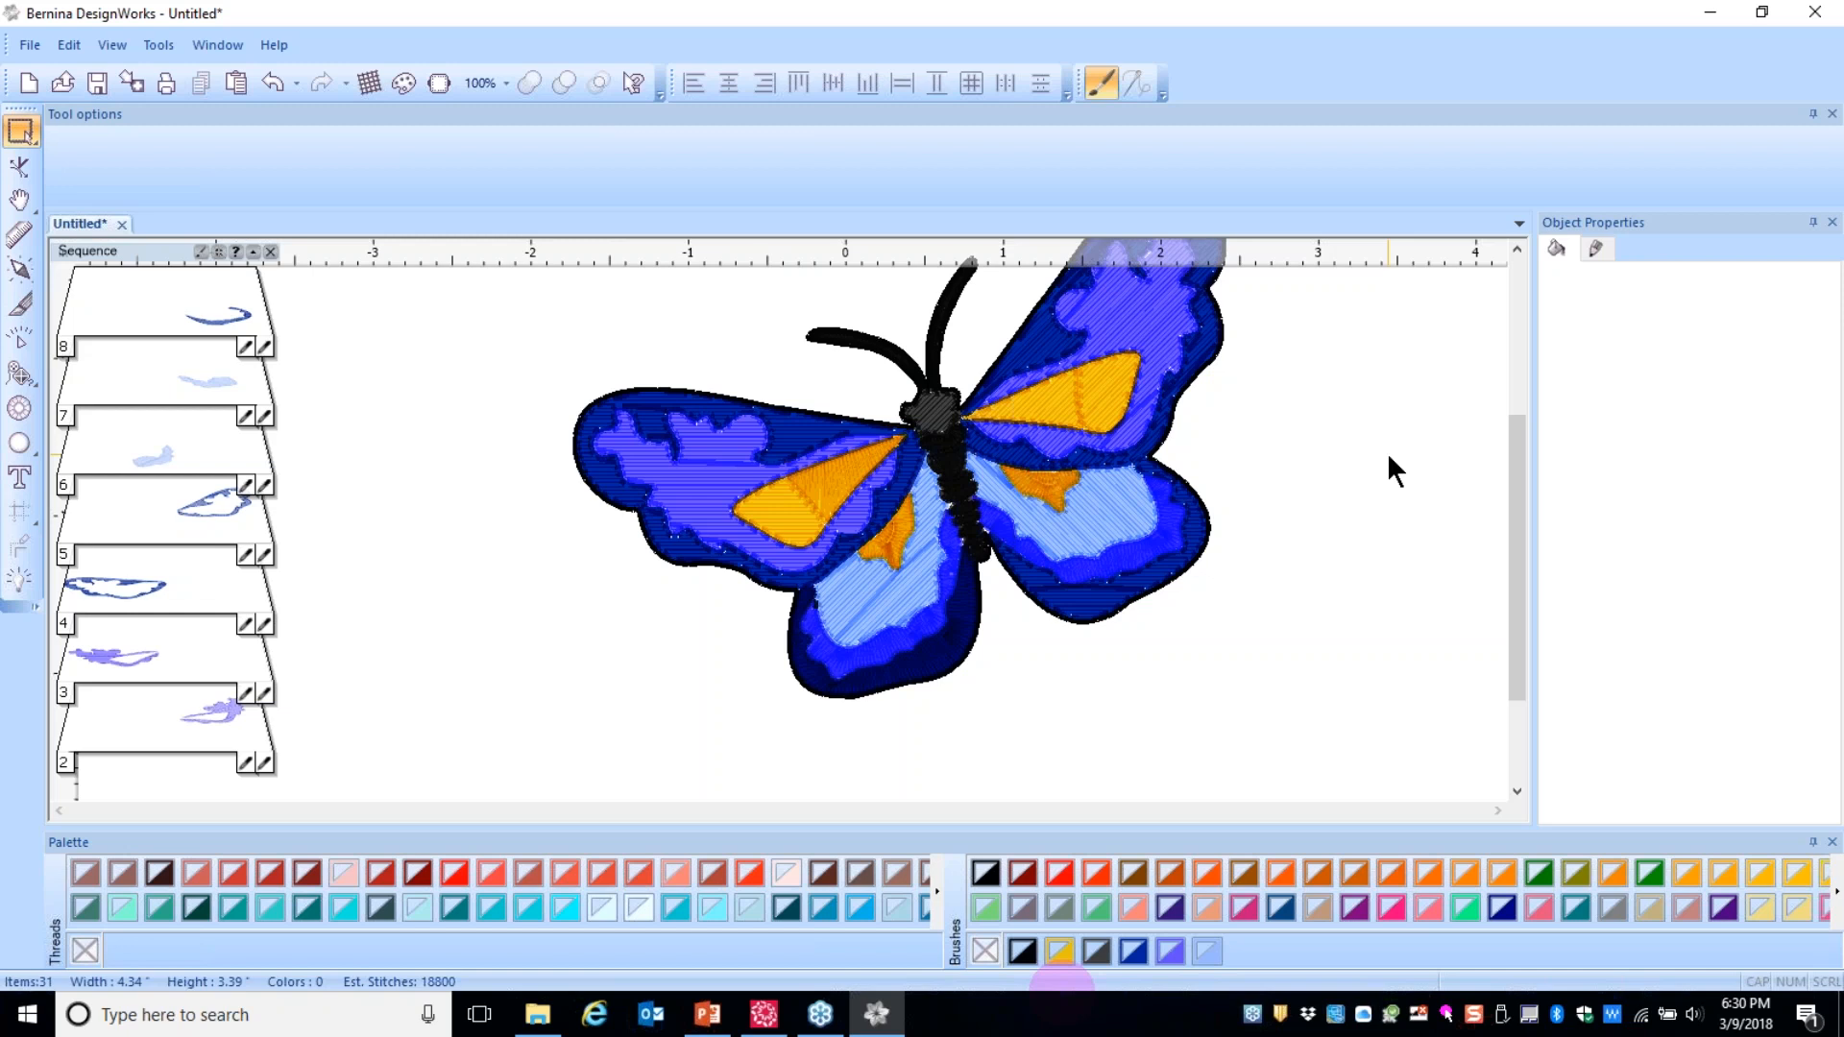
- Switch to BERNINA DesignerPlus, close Design4 in the embroidery workspace without saving, and create a new blank design
{"action": "left_click", "coordinate": [768, 1015]}
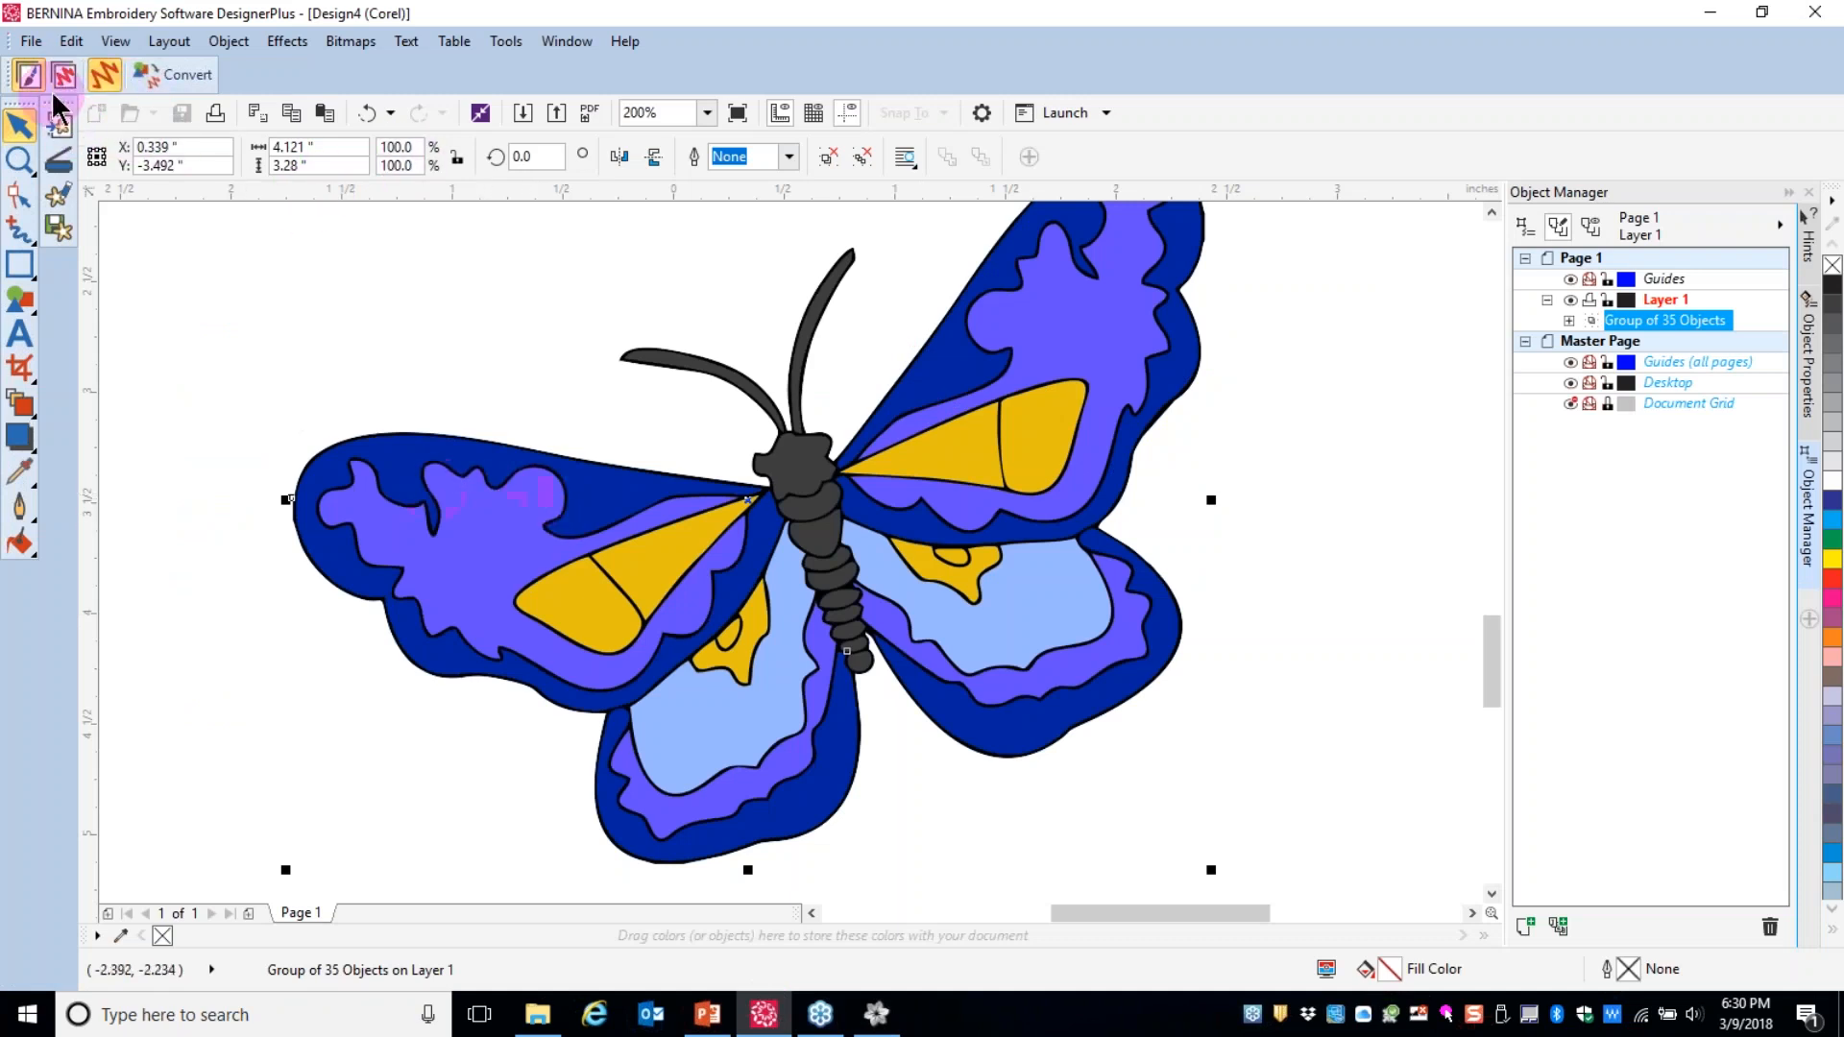
{"action": "left_click", "coordinate": [62, 76]}
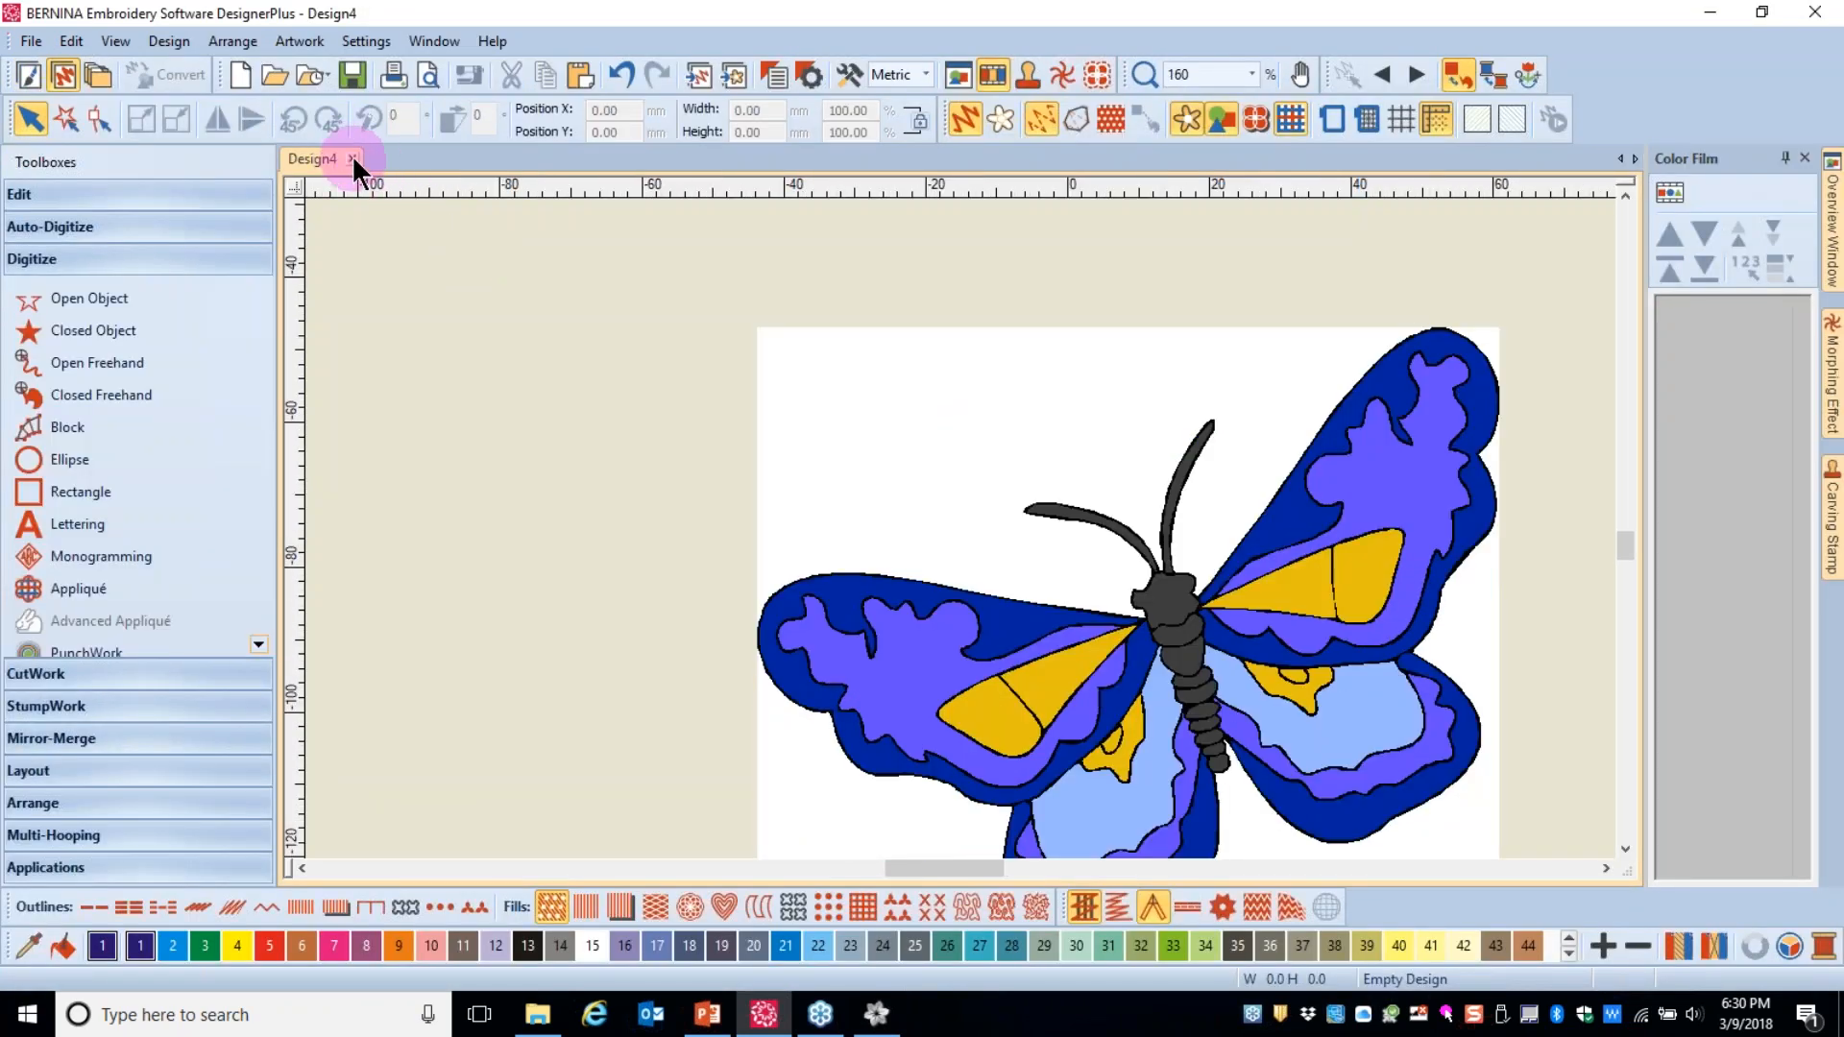
{"action": "left_click", "coordinate": [351, 159]}
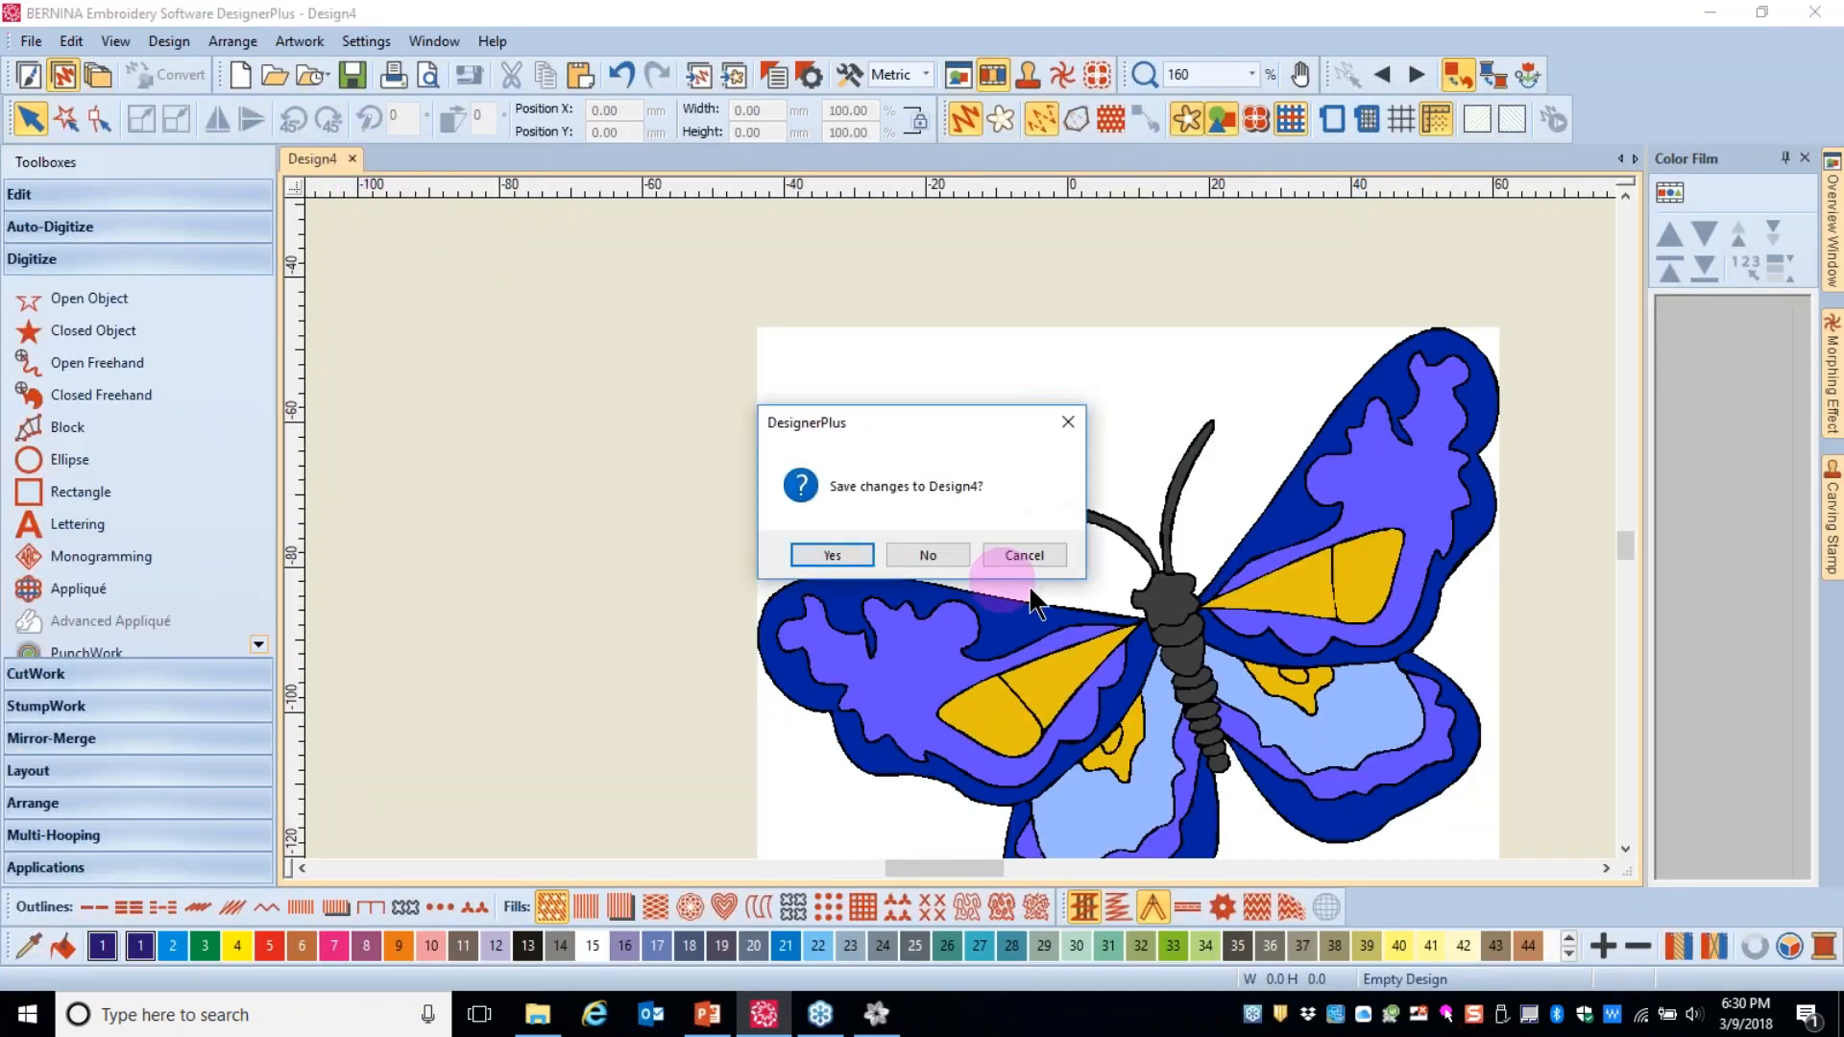
{"action": "left_click", "coordinate": [927, 555]}
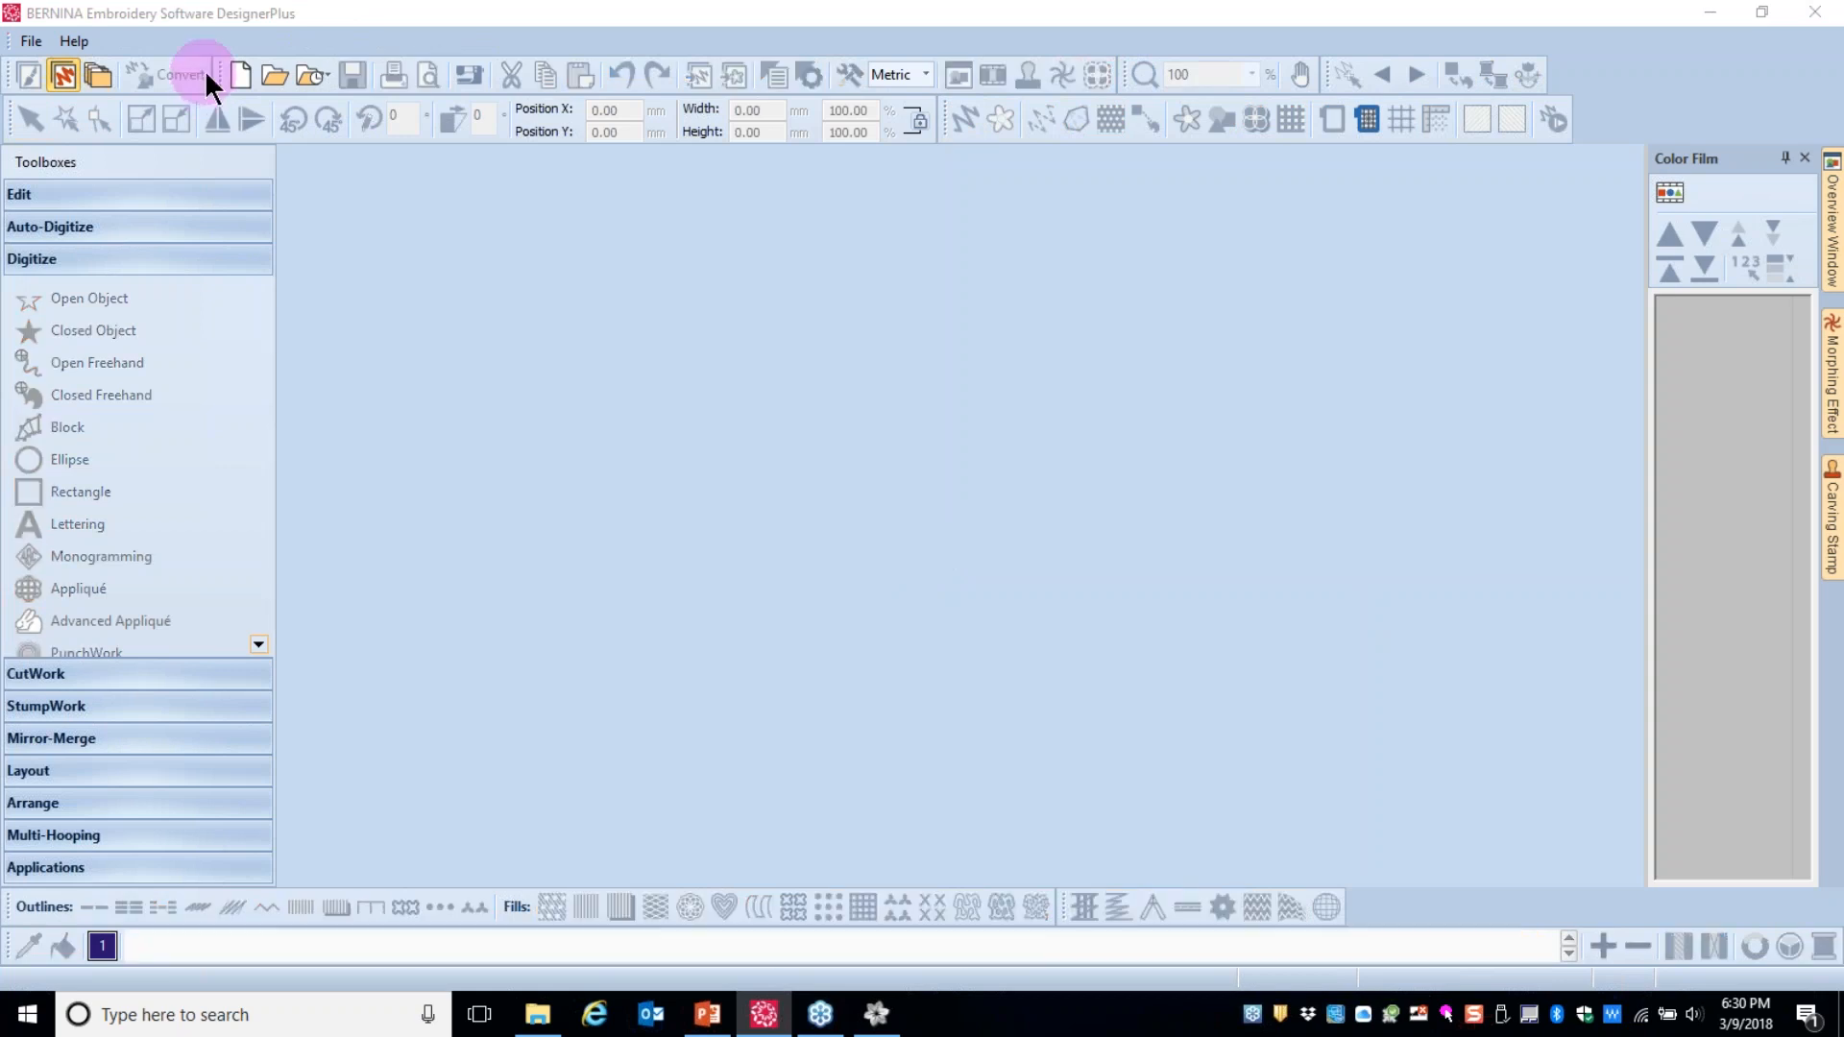
{"action": "left_click", "coordinate": [240, 74]}
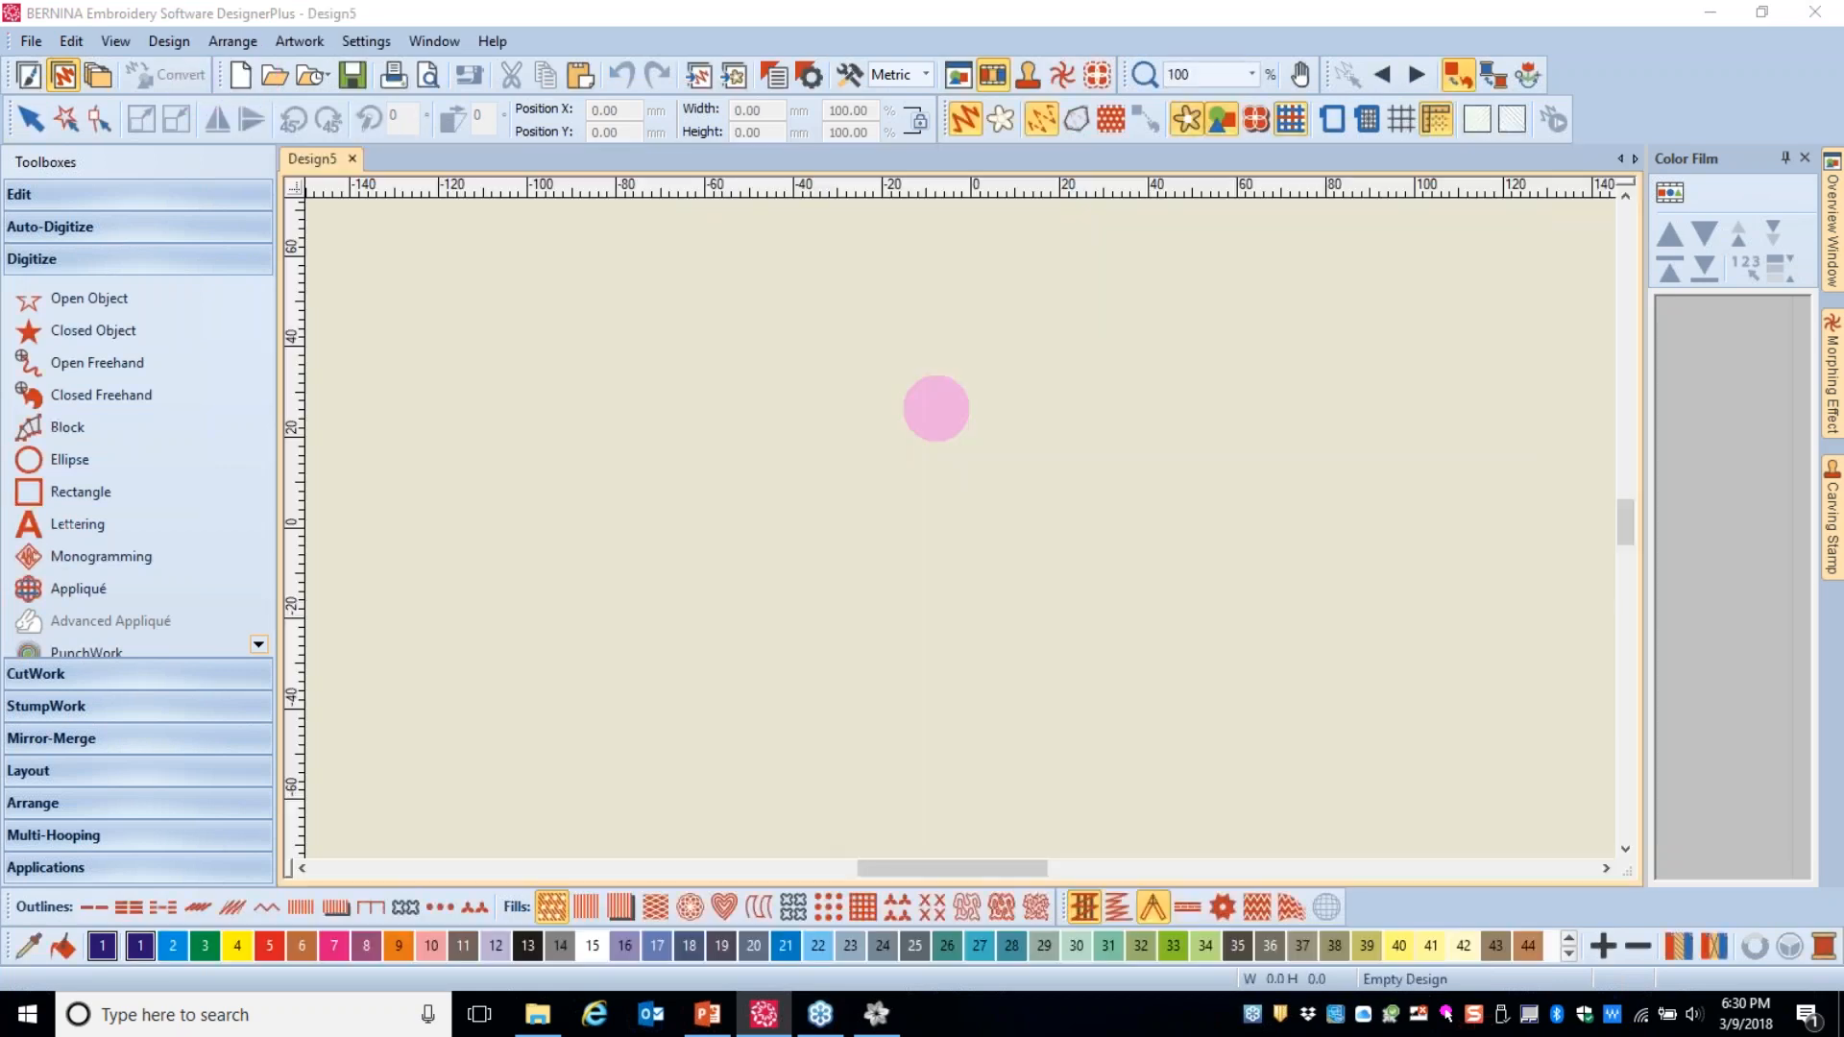
- Insert the embroidery file 7025_Paisely_Gold_OvalHoop.ART80 from the Webinar Files folder into the blank design
{"action": "left_click", "coordinate": [735, 77]}
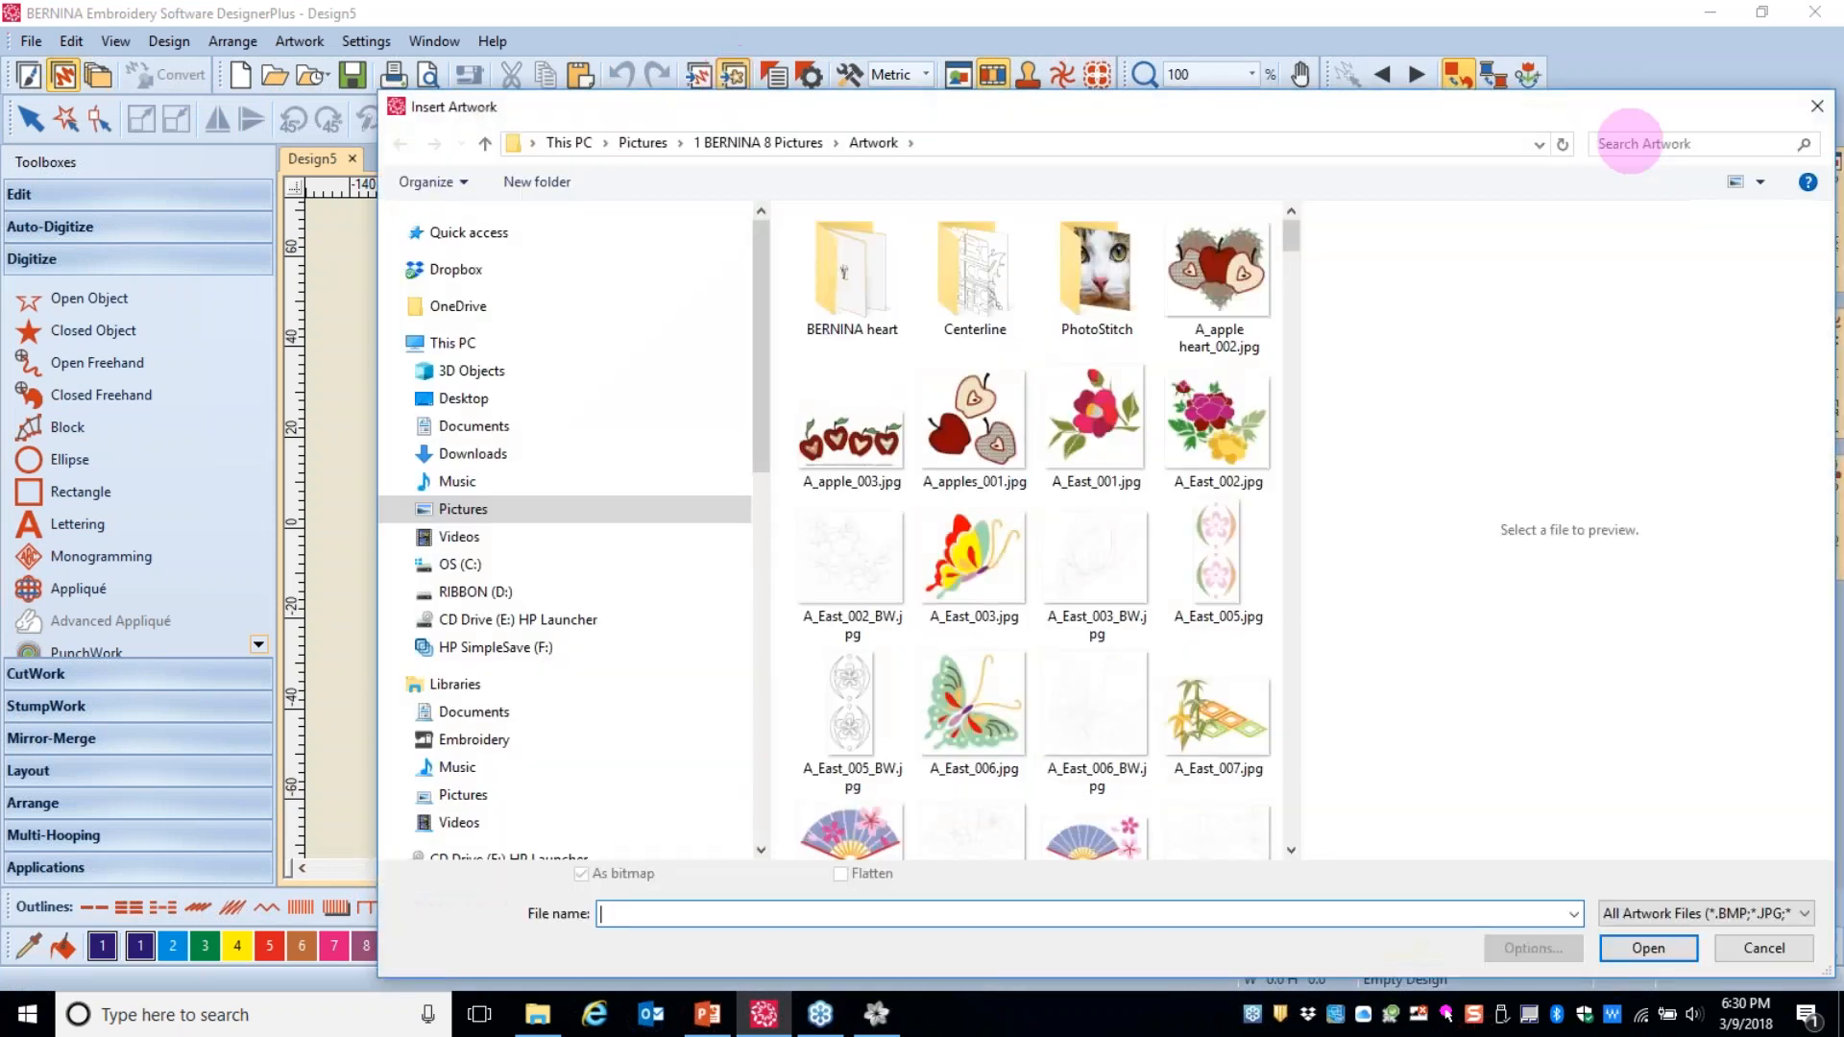
{"action": "left_click_drag", "start_coordinate": [1556, 146], "coordinate": [1181, 144]}
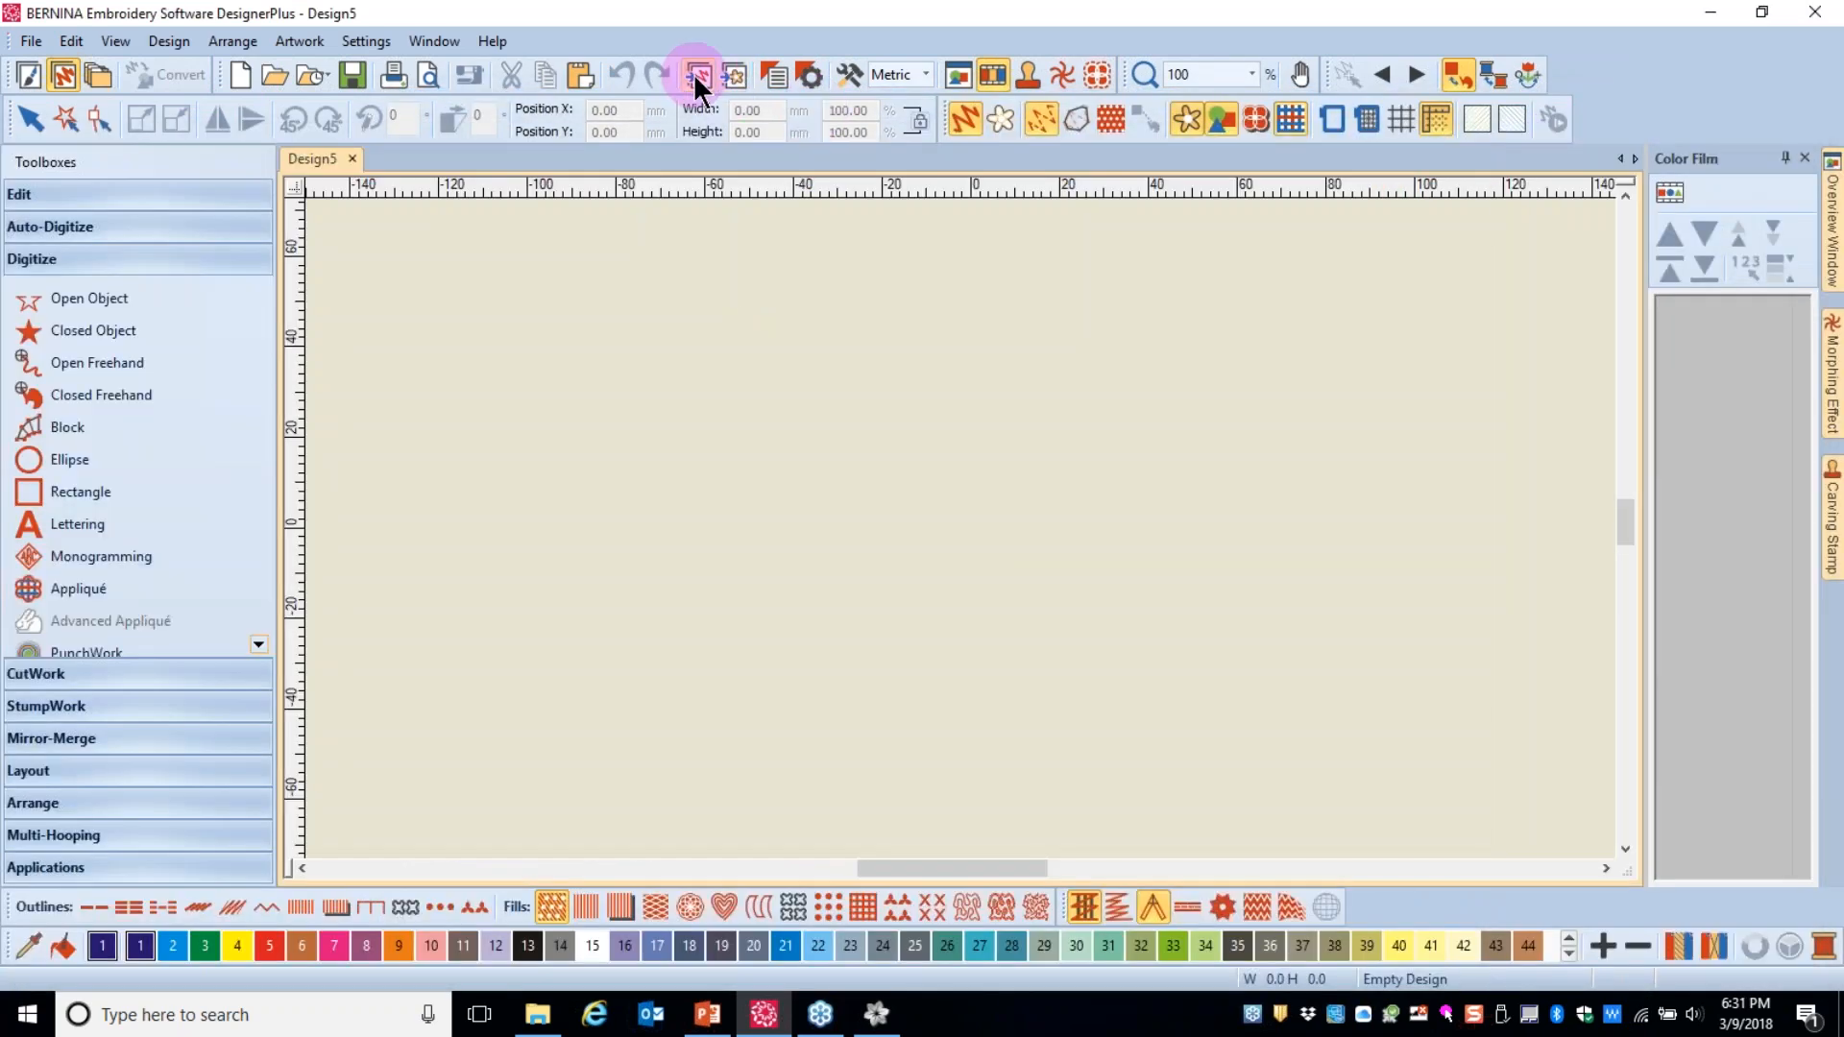
{"action": "left_click", "coordinate": [699, 77]}
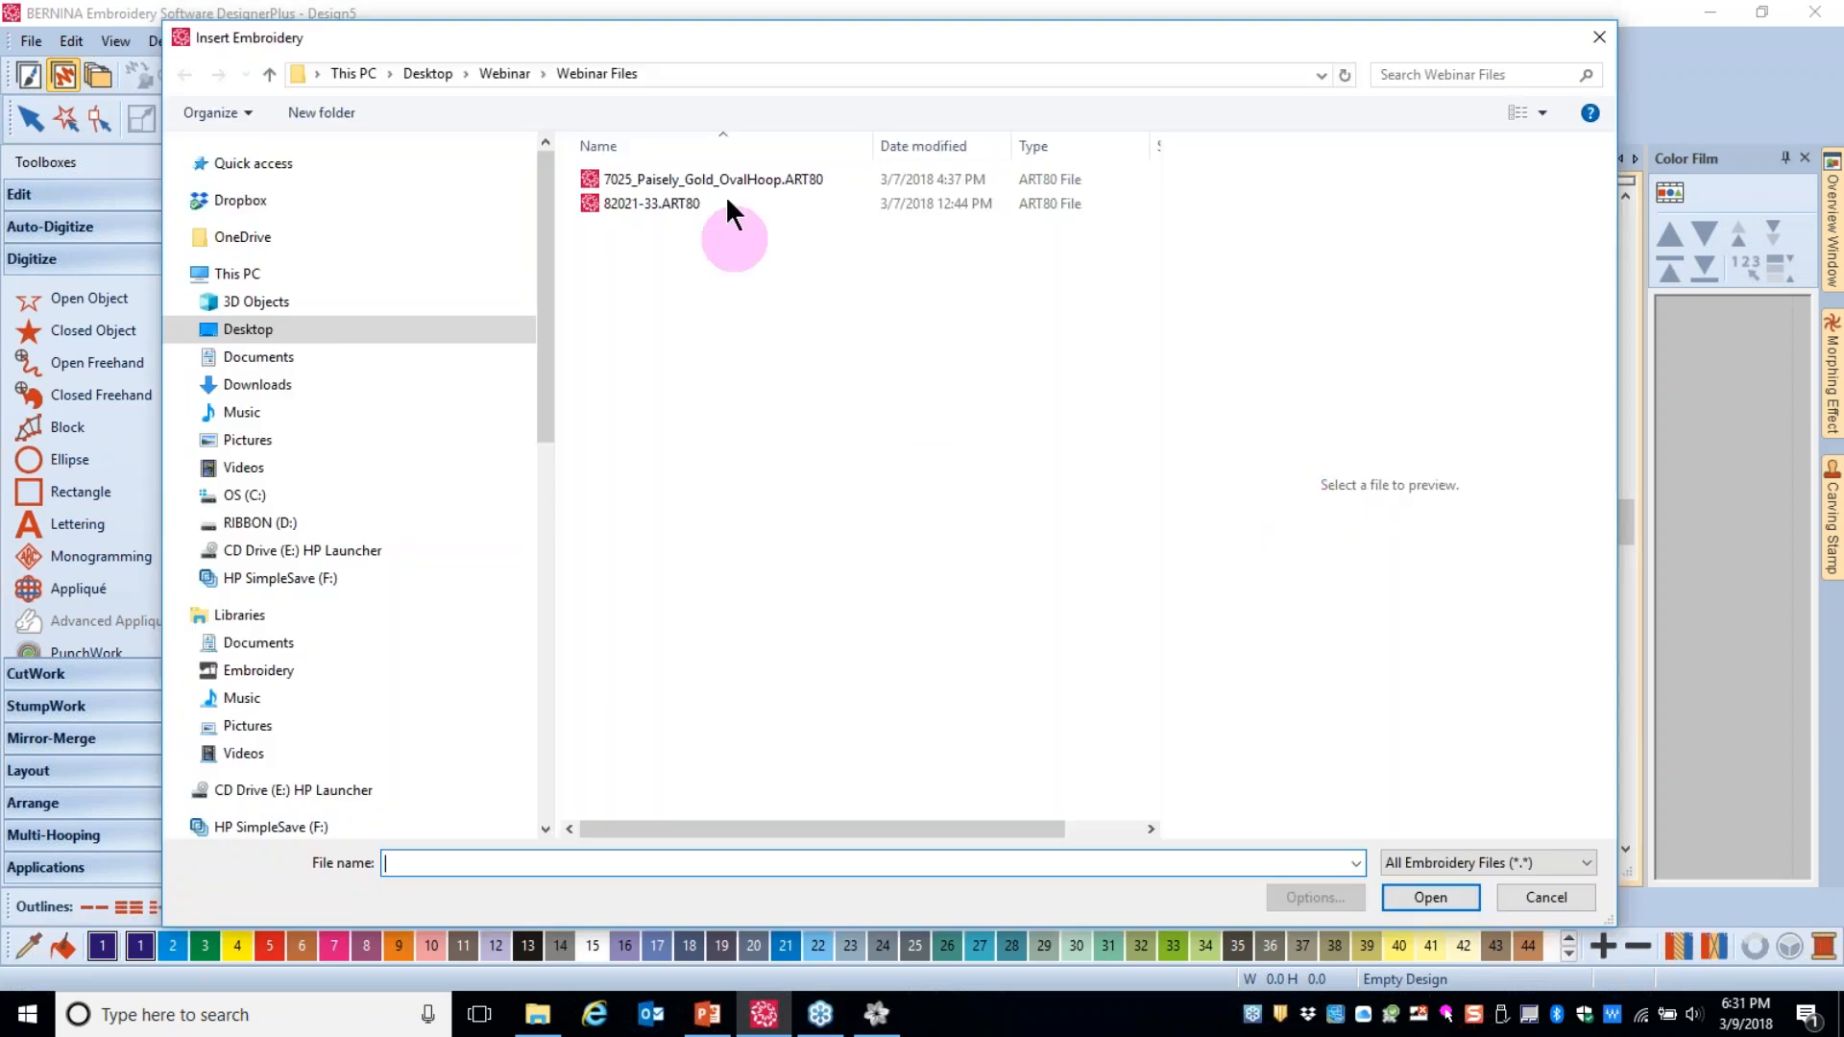
{"action": "left_click", "coordinate": [708, 179]}
{"action": "left_click", "coordinate": [612, 182]}
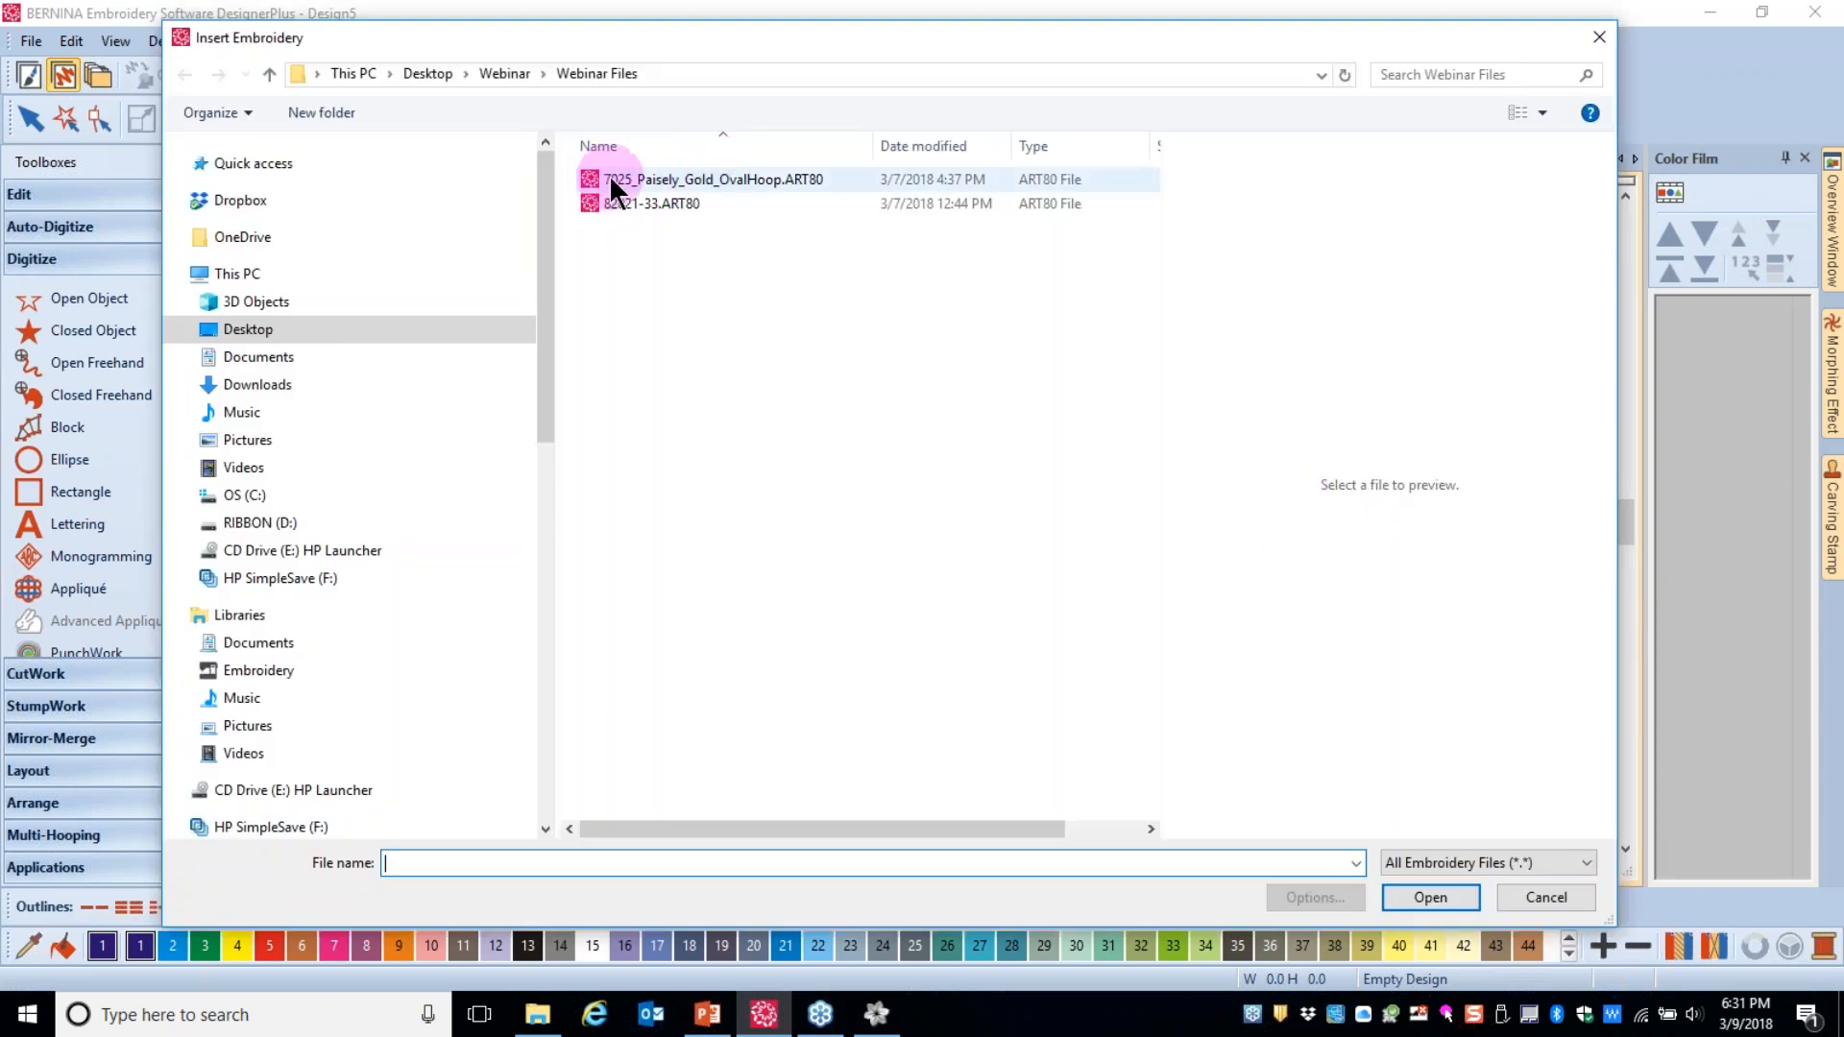
{"action": "left_click", "coordinate": [1432, 912]}
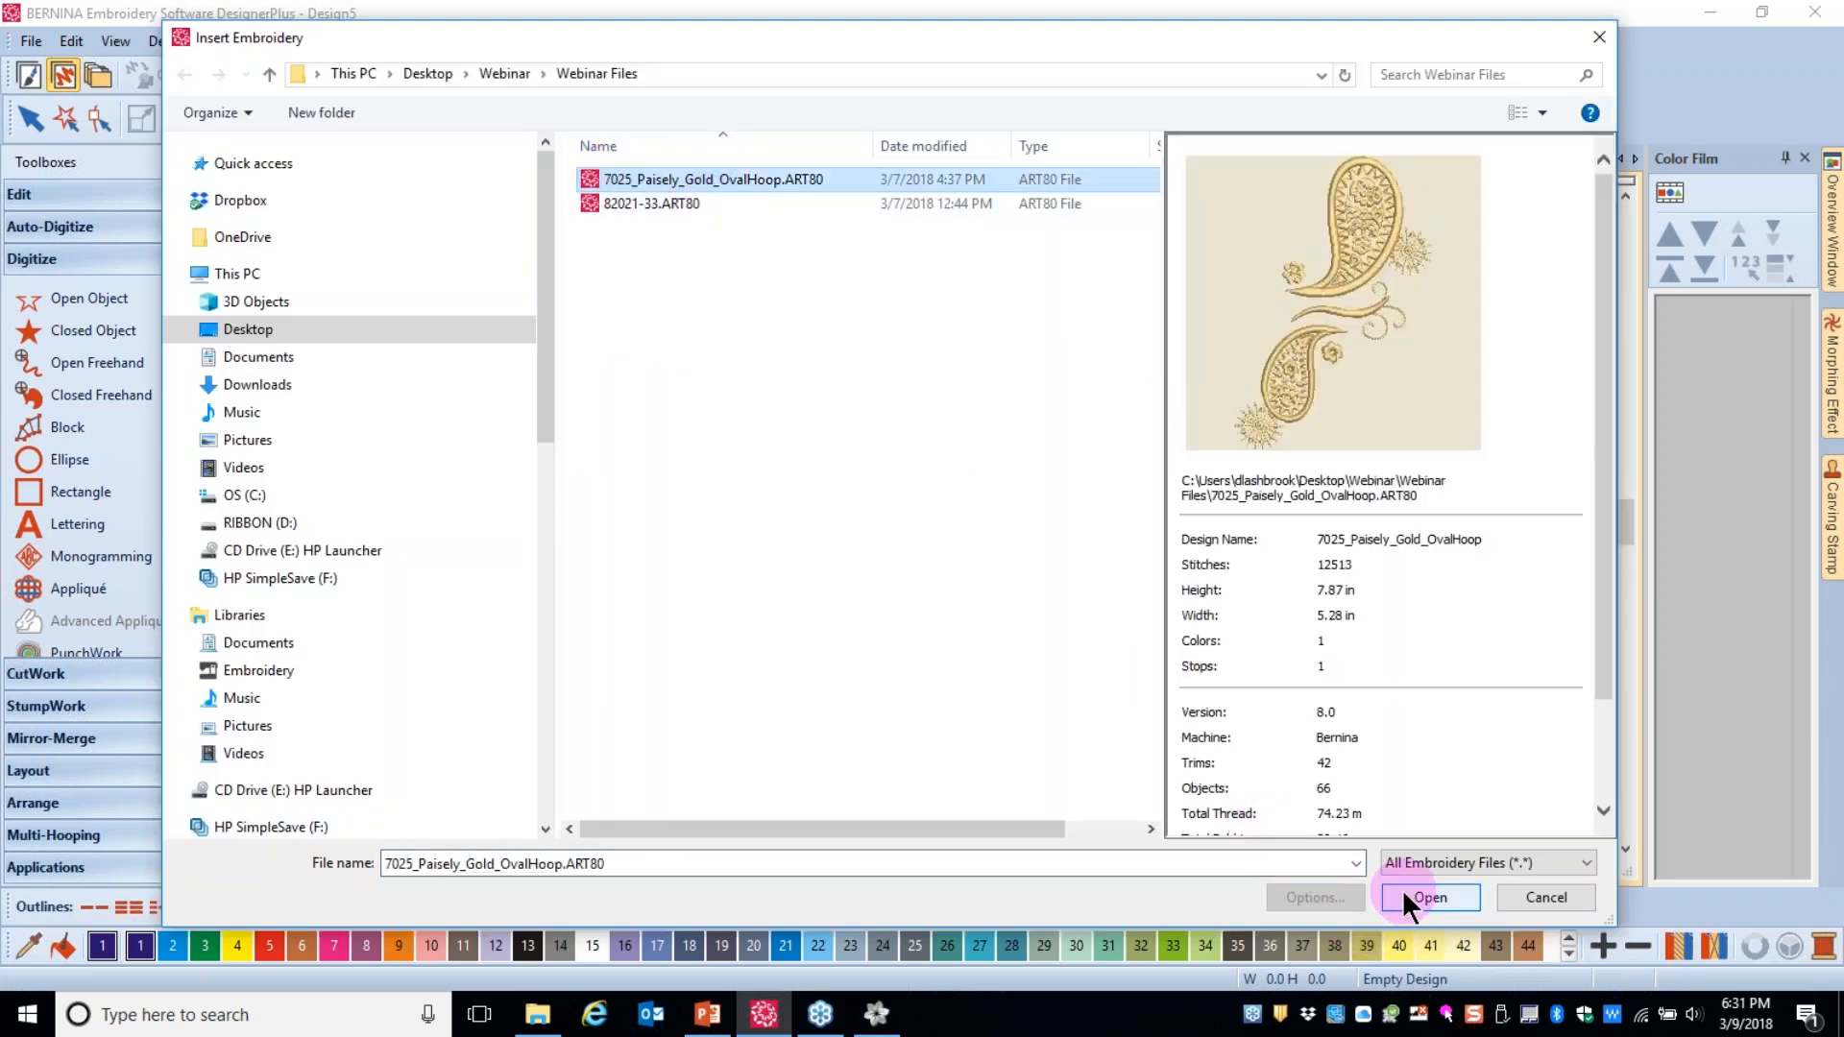
{"action": "left_click", "coordinate": [1402, 890]}
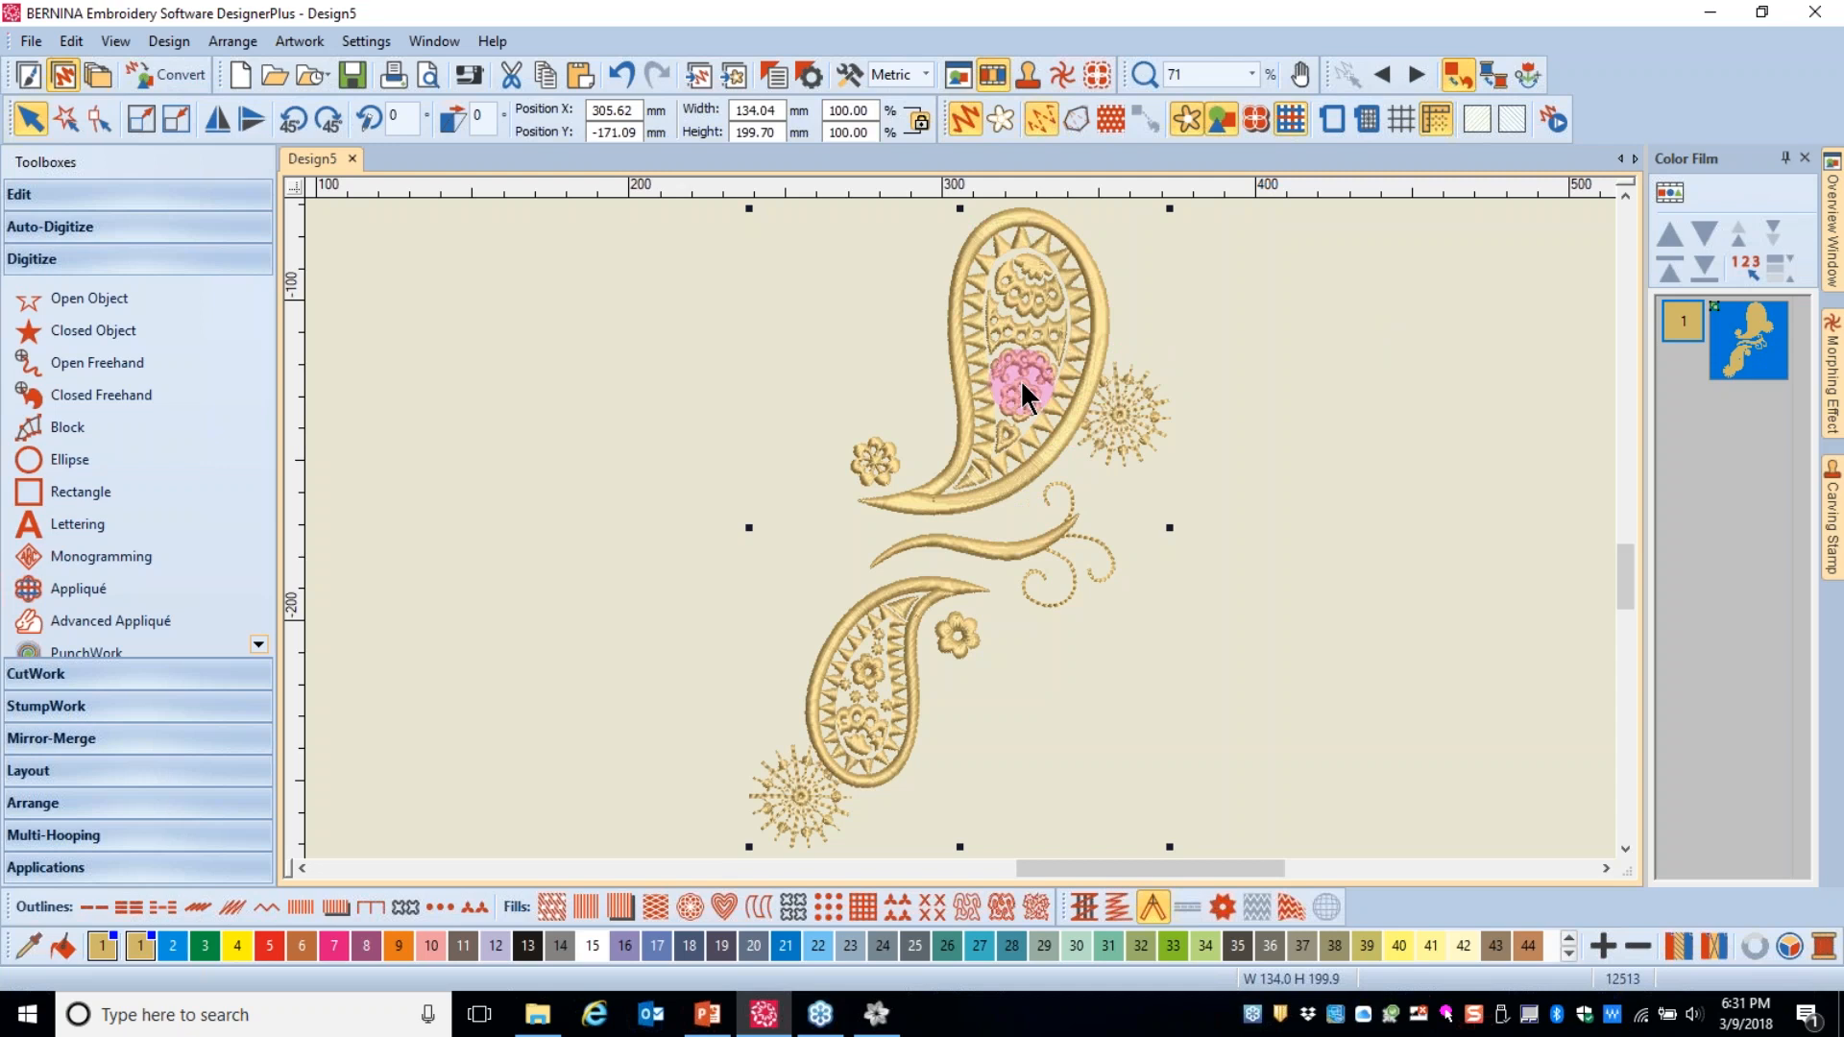
- Convert the selected paisley embroidery into vector artwork and bring the converted objects into view
{"action": "left_click", "coordinate": [177, 74]}
{"action": "left_click", "coordinate": [1394, 392]}
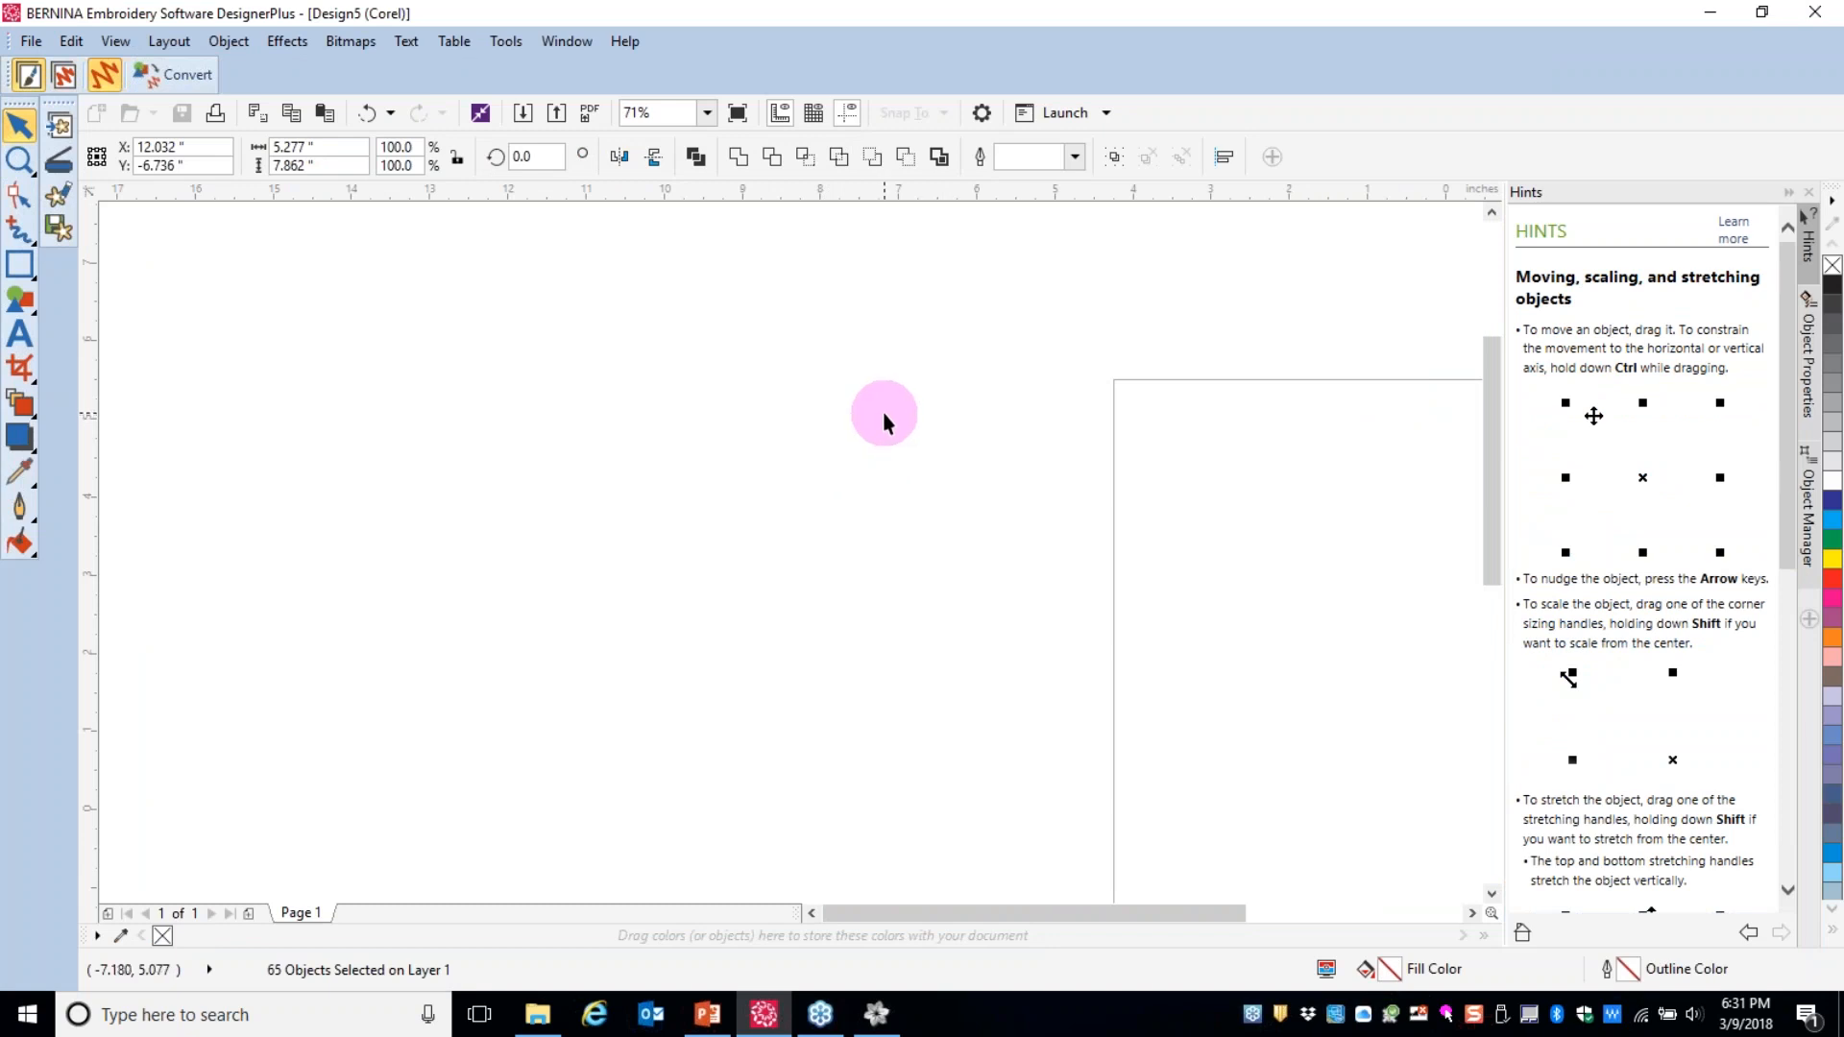
{"action": "left_click", "coordinate": [1492, 560]}
{"action": "left_click_drag", "start_coordinate": [1491, 560], "coordinate": [1508, 701]}
{"action": "left_click_drag", "start_coordinate": [1118, 913], "coordinate": [1345, 946]}
{"action": "left_click", "coordinate": [1492, 692]}
{"action": "left_click_drag", "start_coordinate": [1491, 706], "coordinate": [1499, 826]}
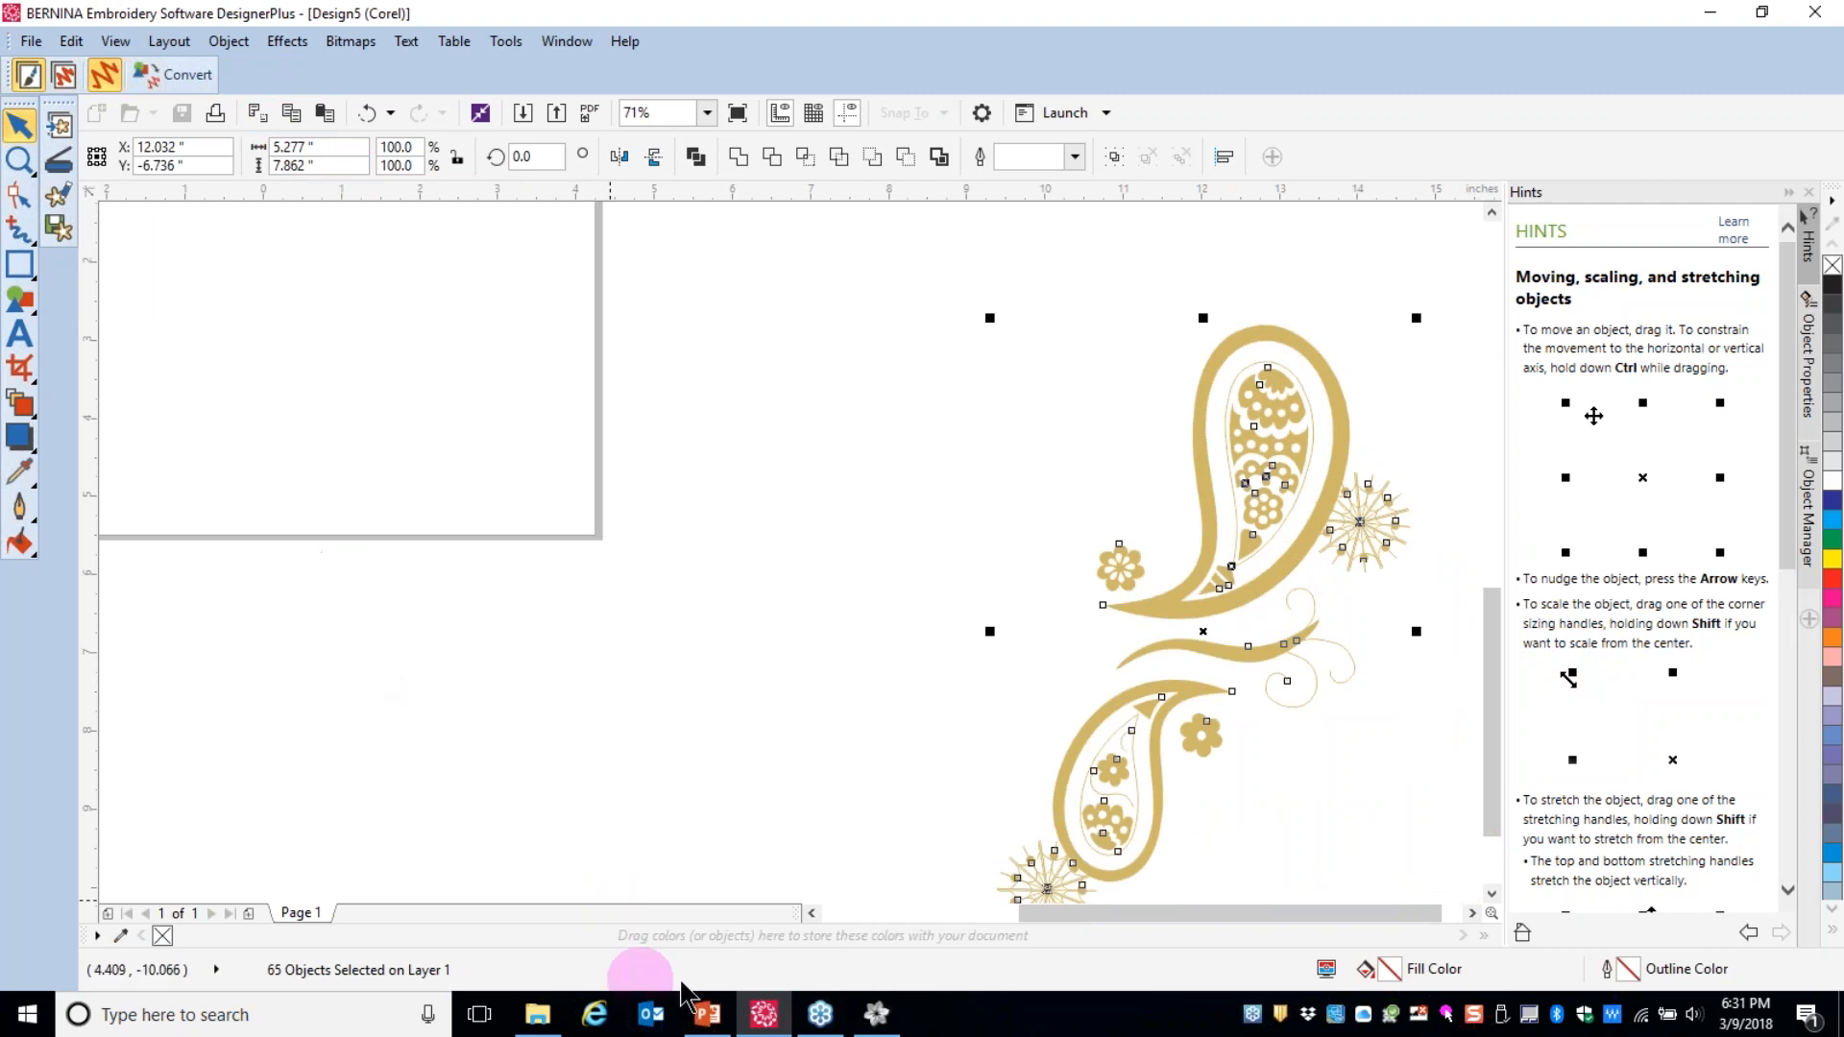
- Switch to Bernina DesignWorks and close the butterfly design without saving
{"action": "left_click", "coordinate": [874, 1015]}
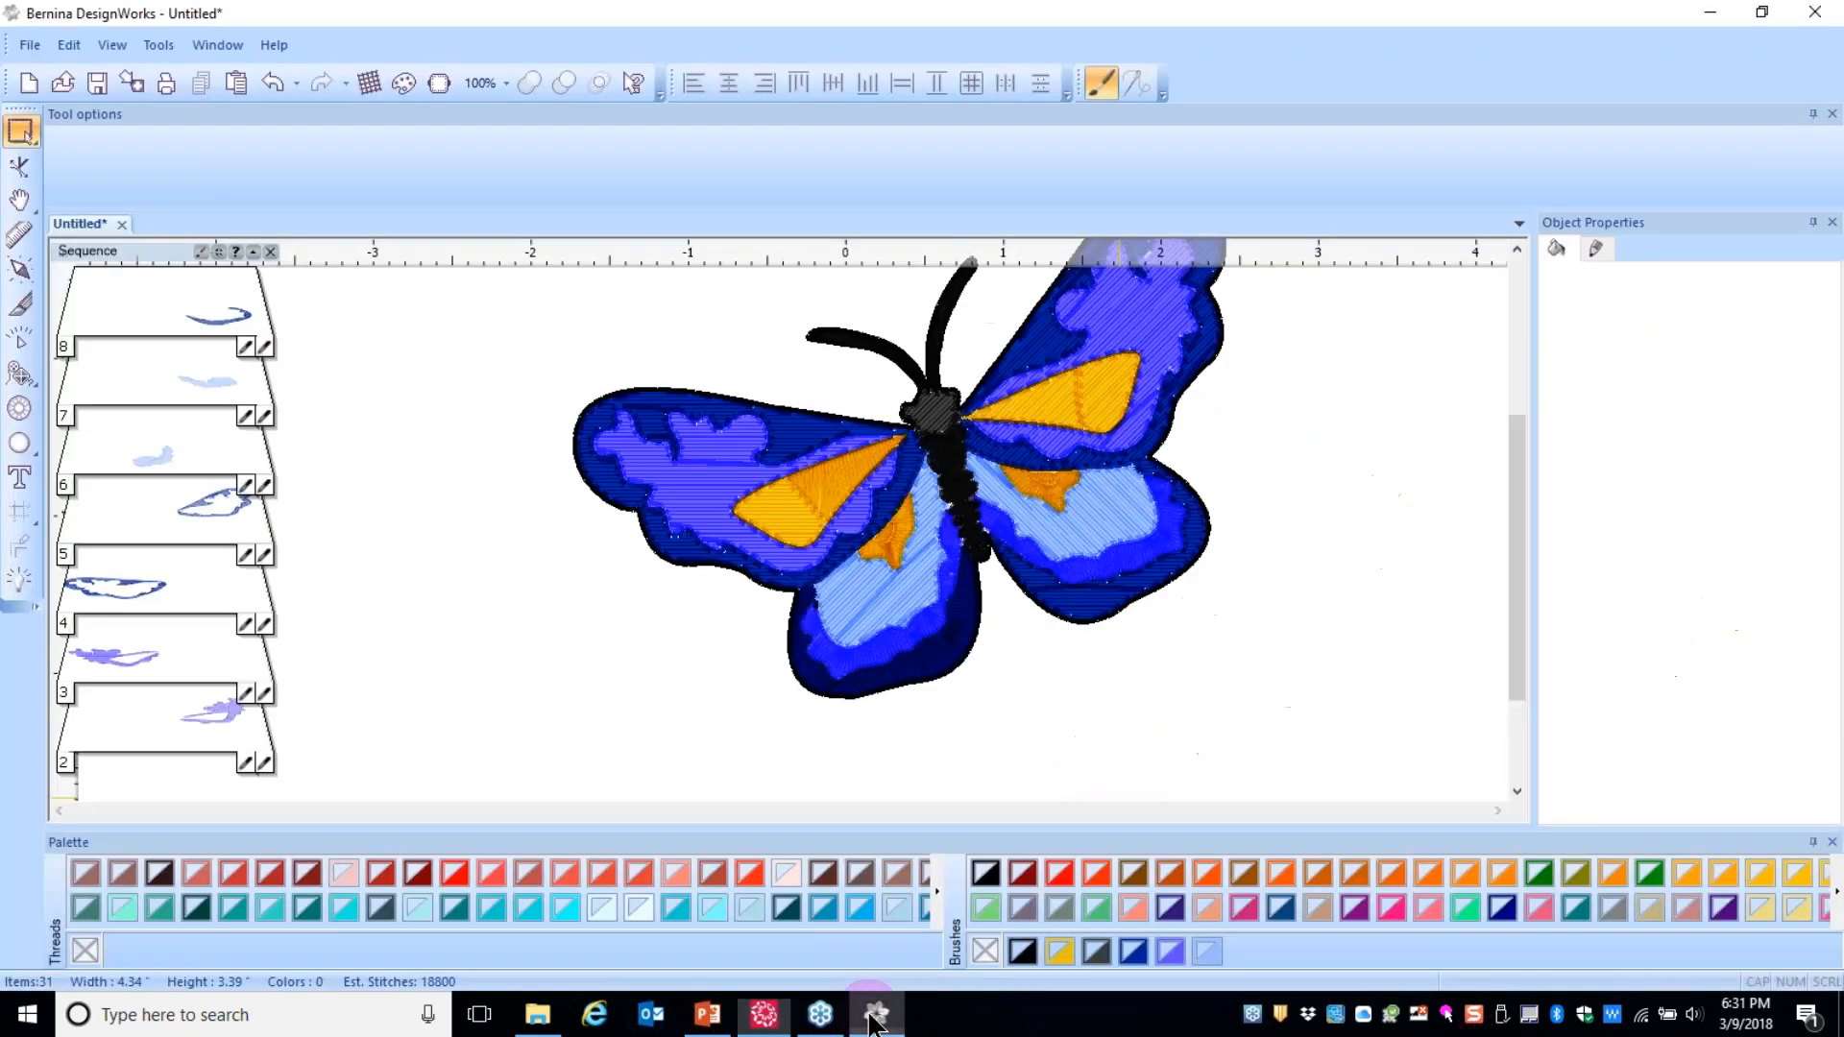
{"action": "left_click", "coordinate": [121, 224]}
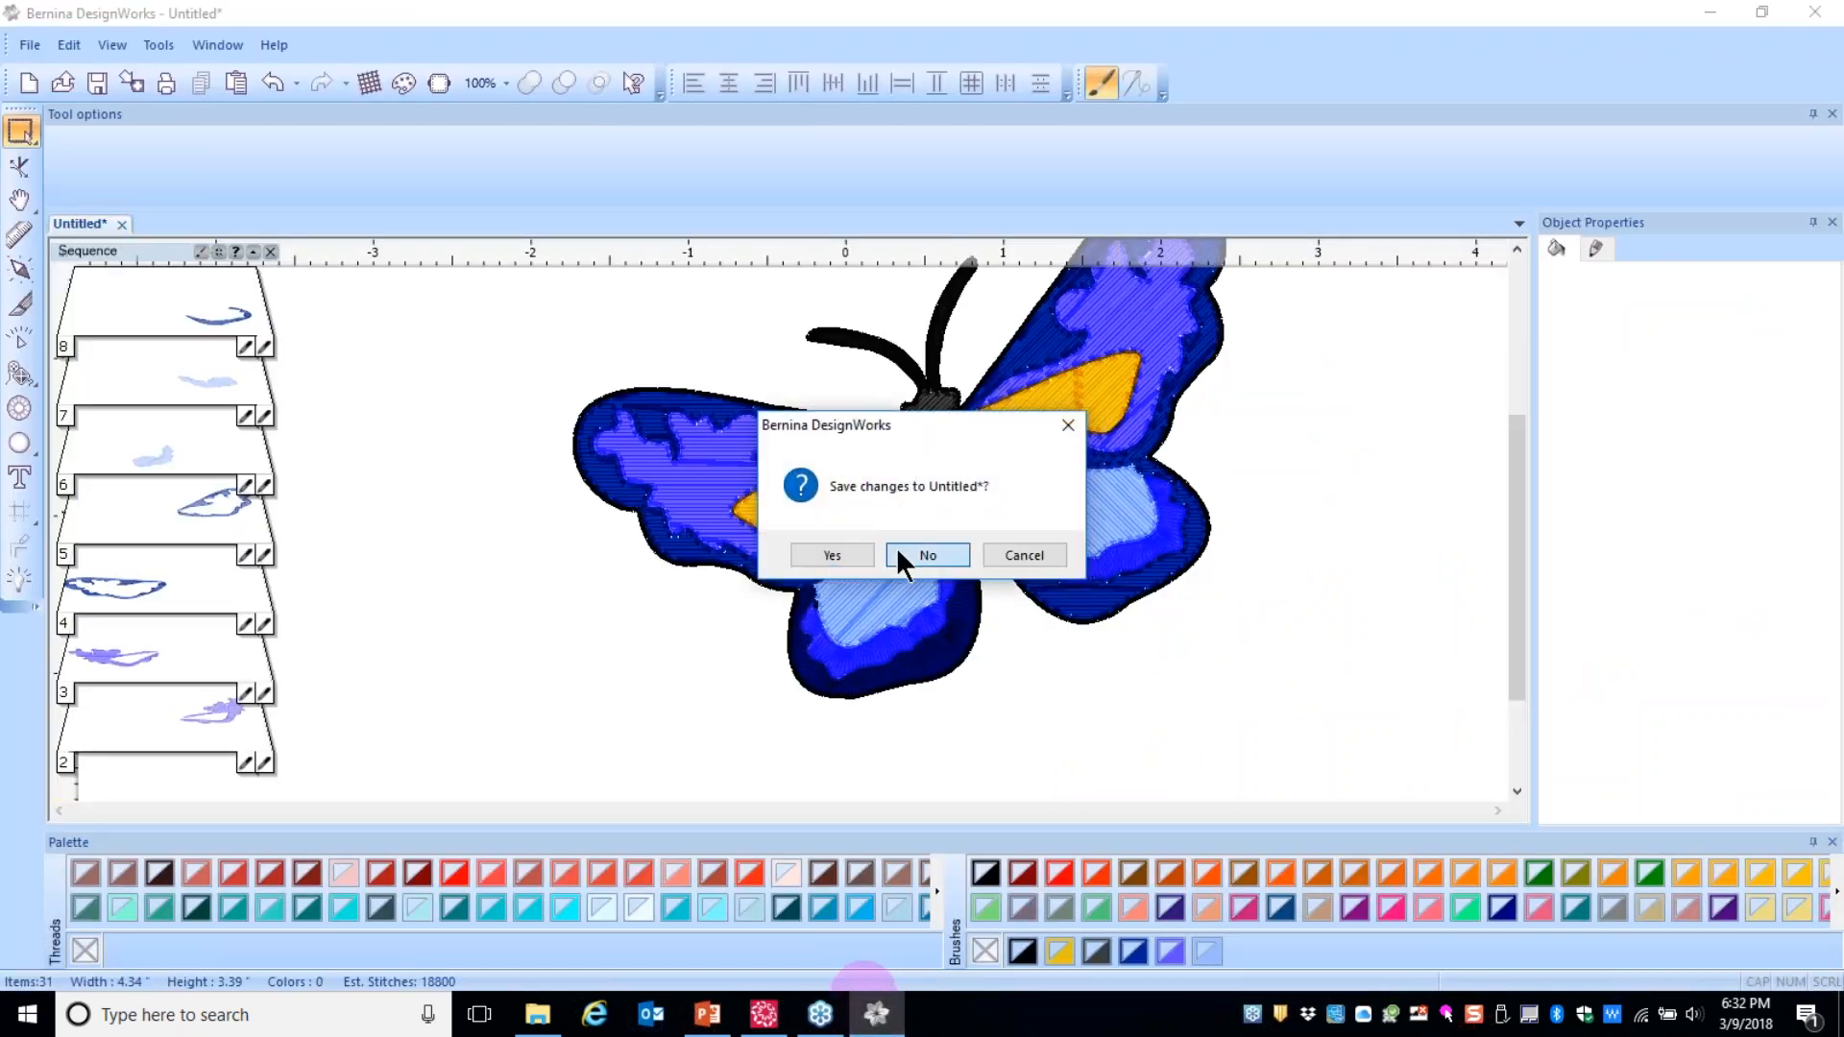
{"action": "left_click", "coordinate": [899, 549]}
- Create a new graphic with no hoop and paste the paisley artwork into it
{"action": "left_click", "coordinate": [29, 43]}
{"action": "left_click", "coordinate": [75, 83]}
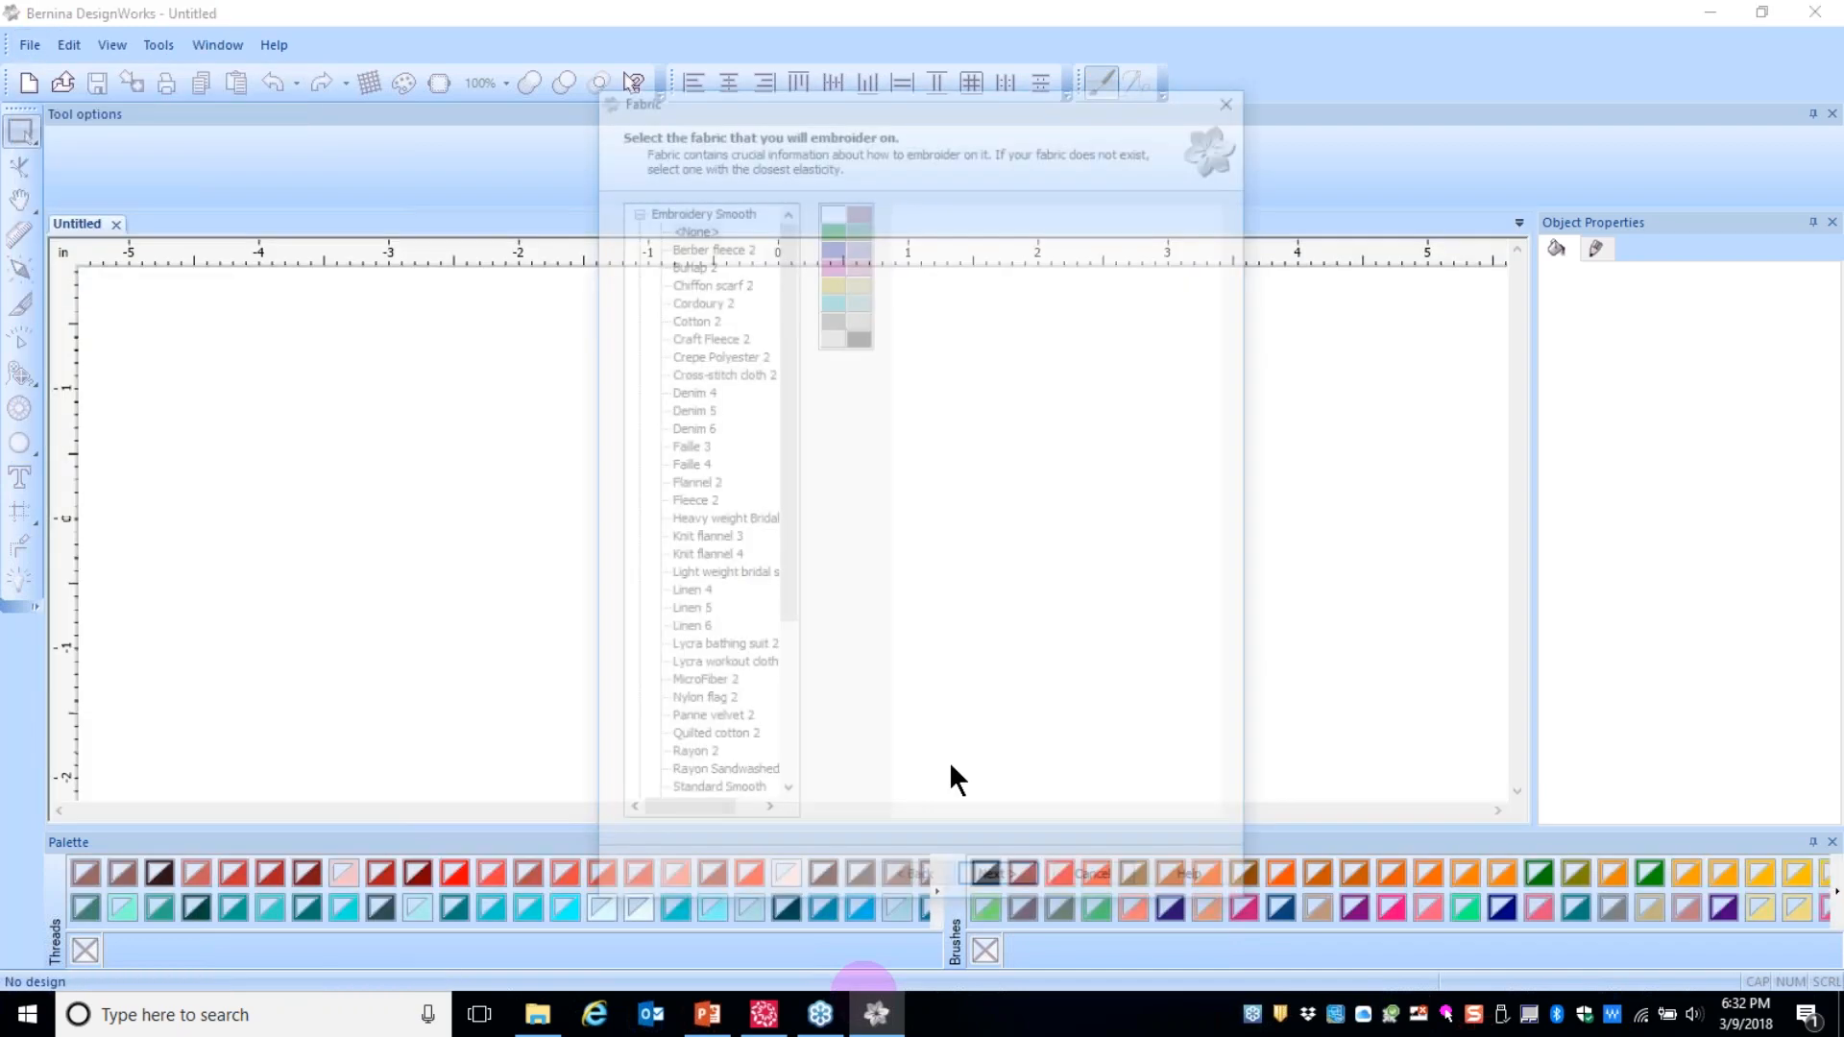
{"action": "left_click", "coordinate": [994, 881]}
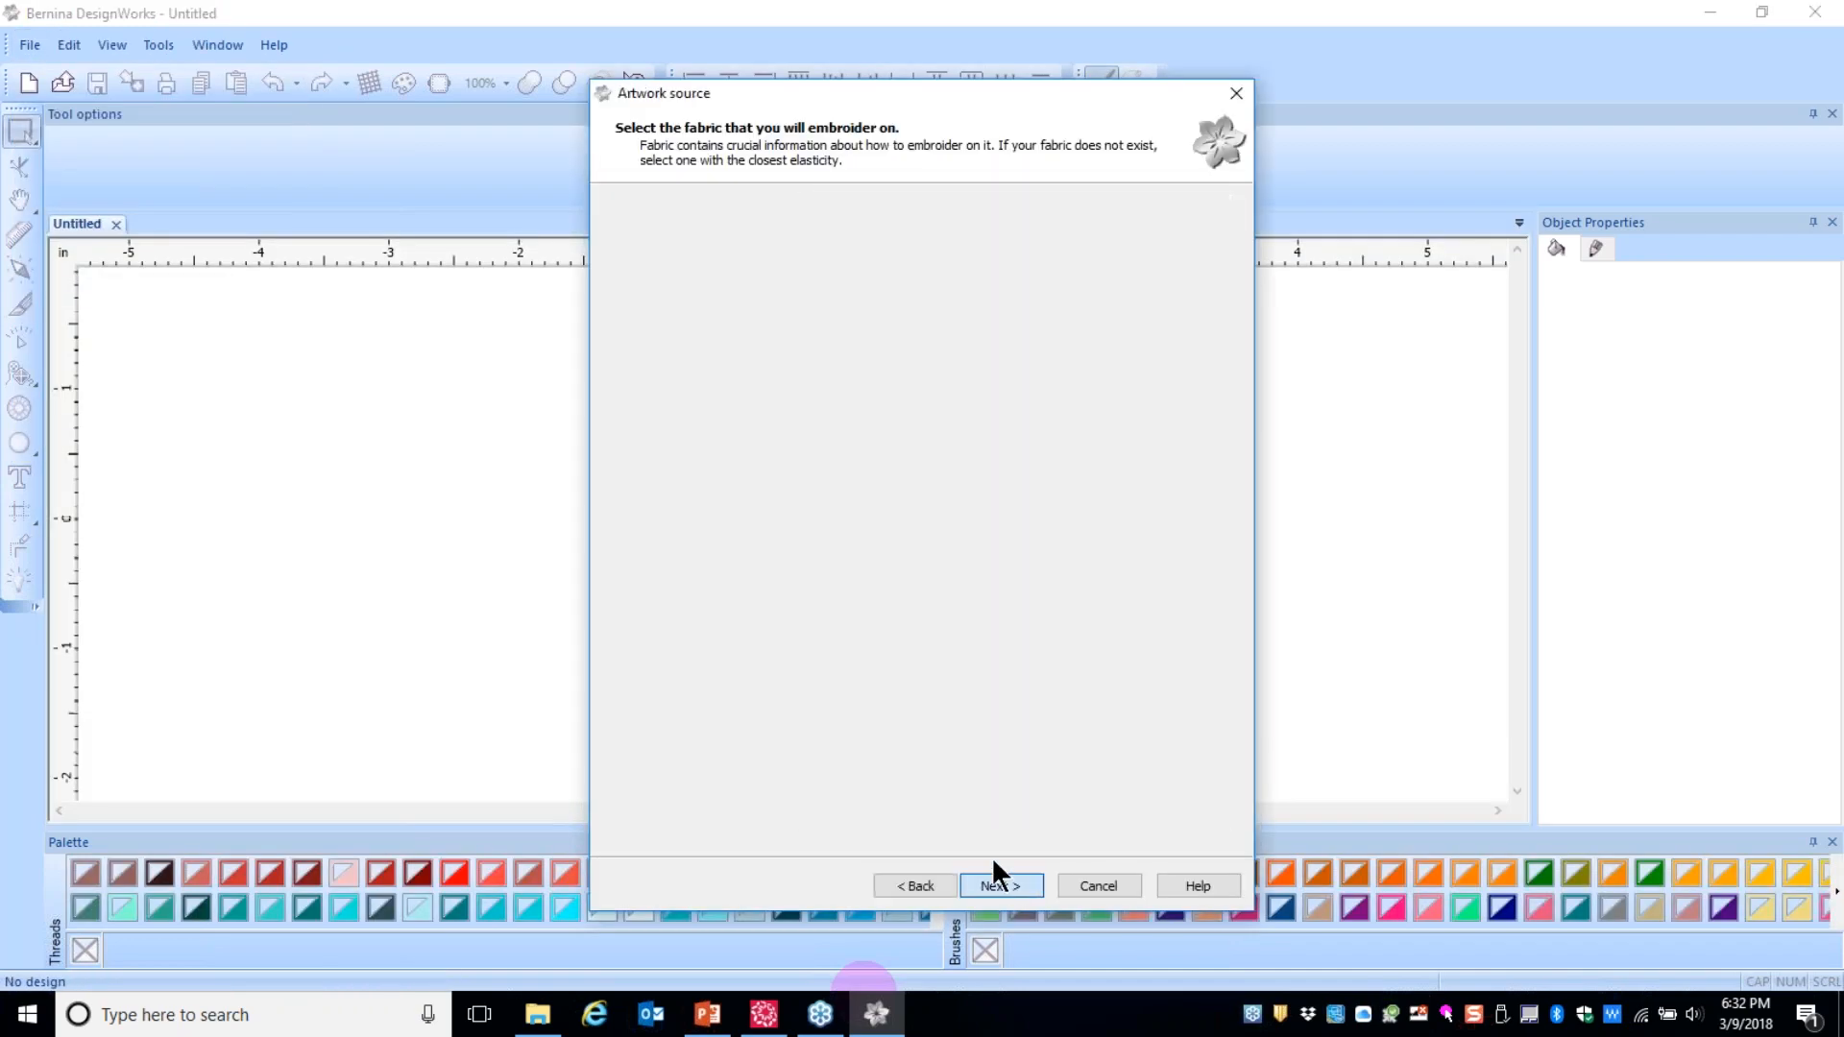
{"action": "left_click", "coordinate": [653, 399]}
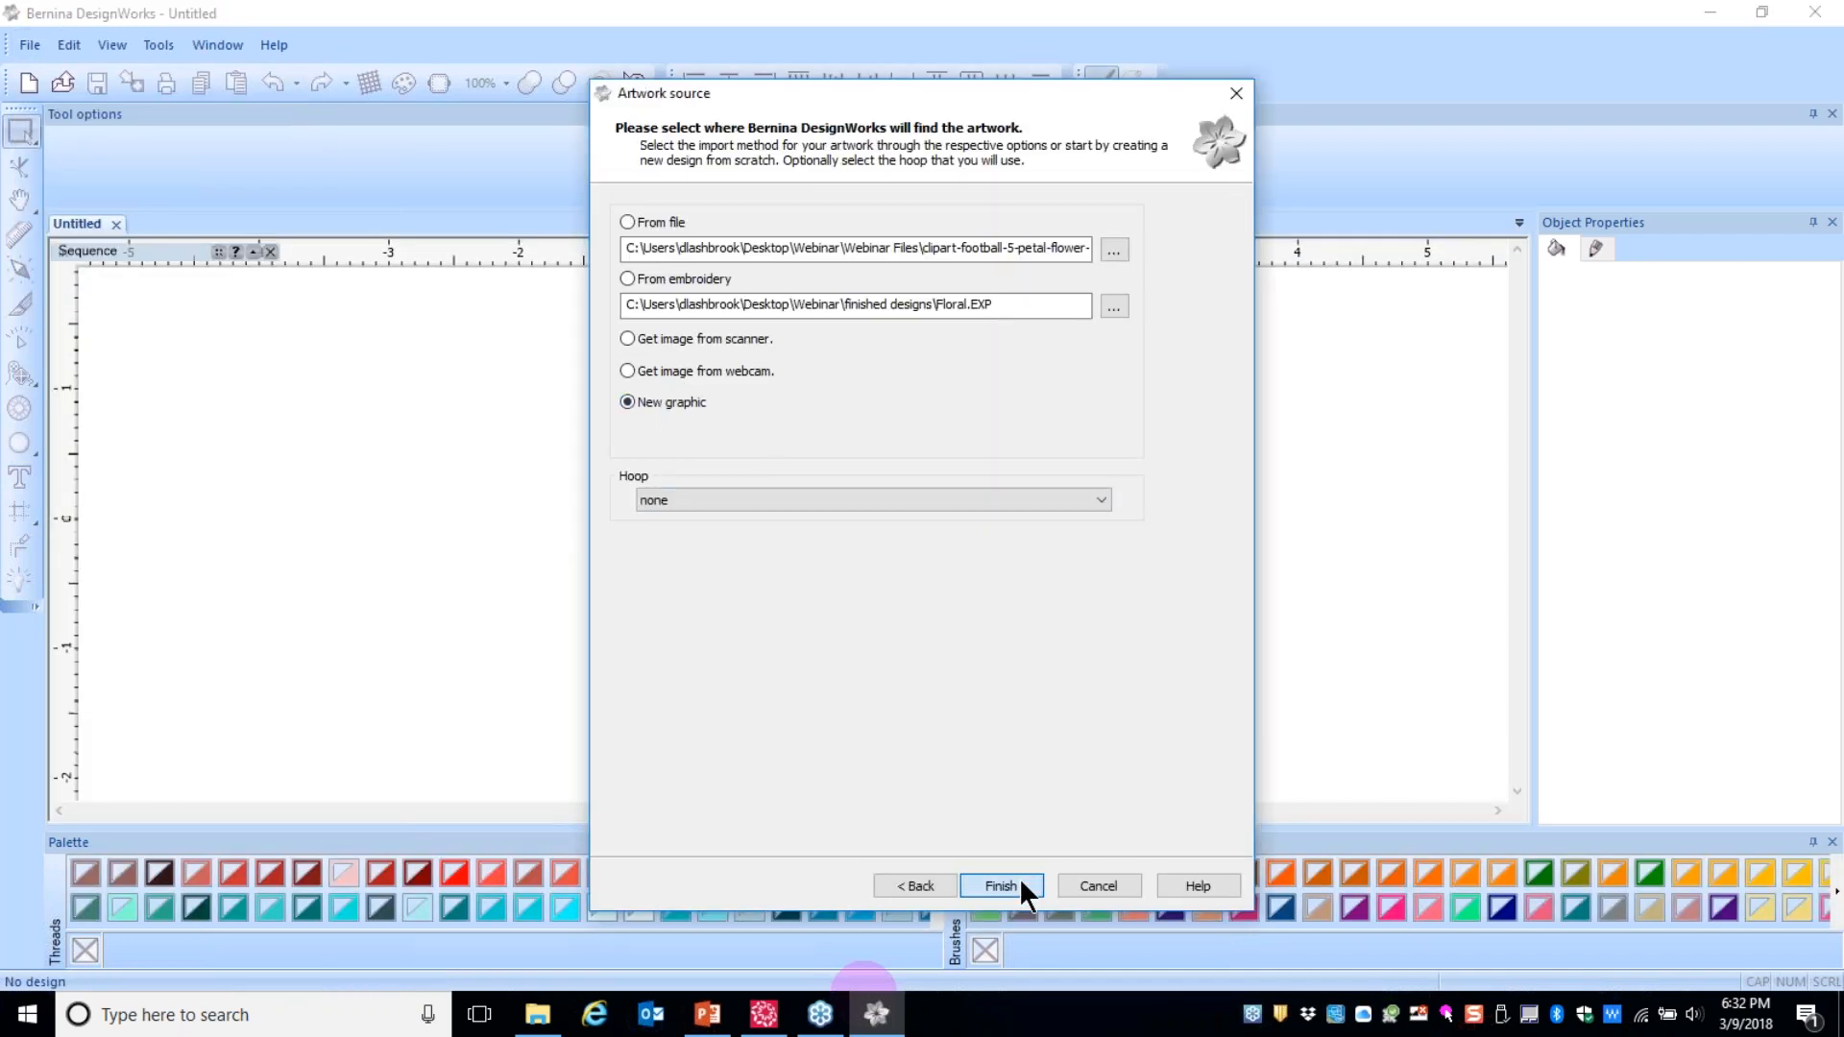
{"action": "left_click", "coordinate": [1000, 884]}
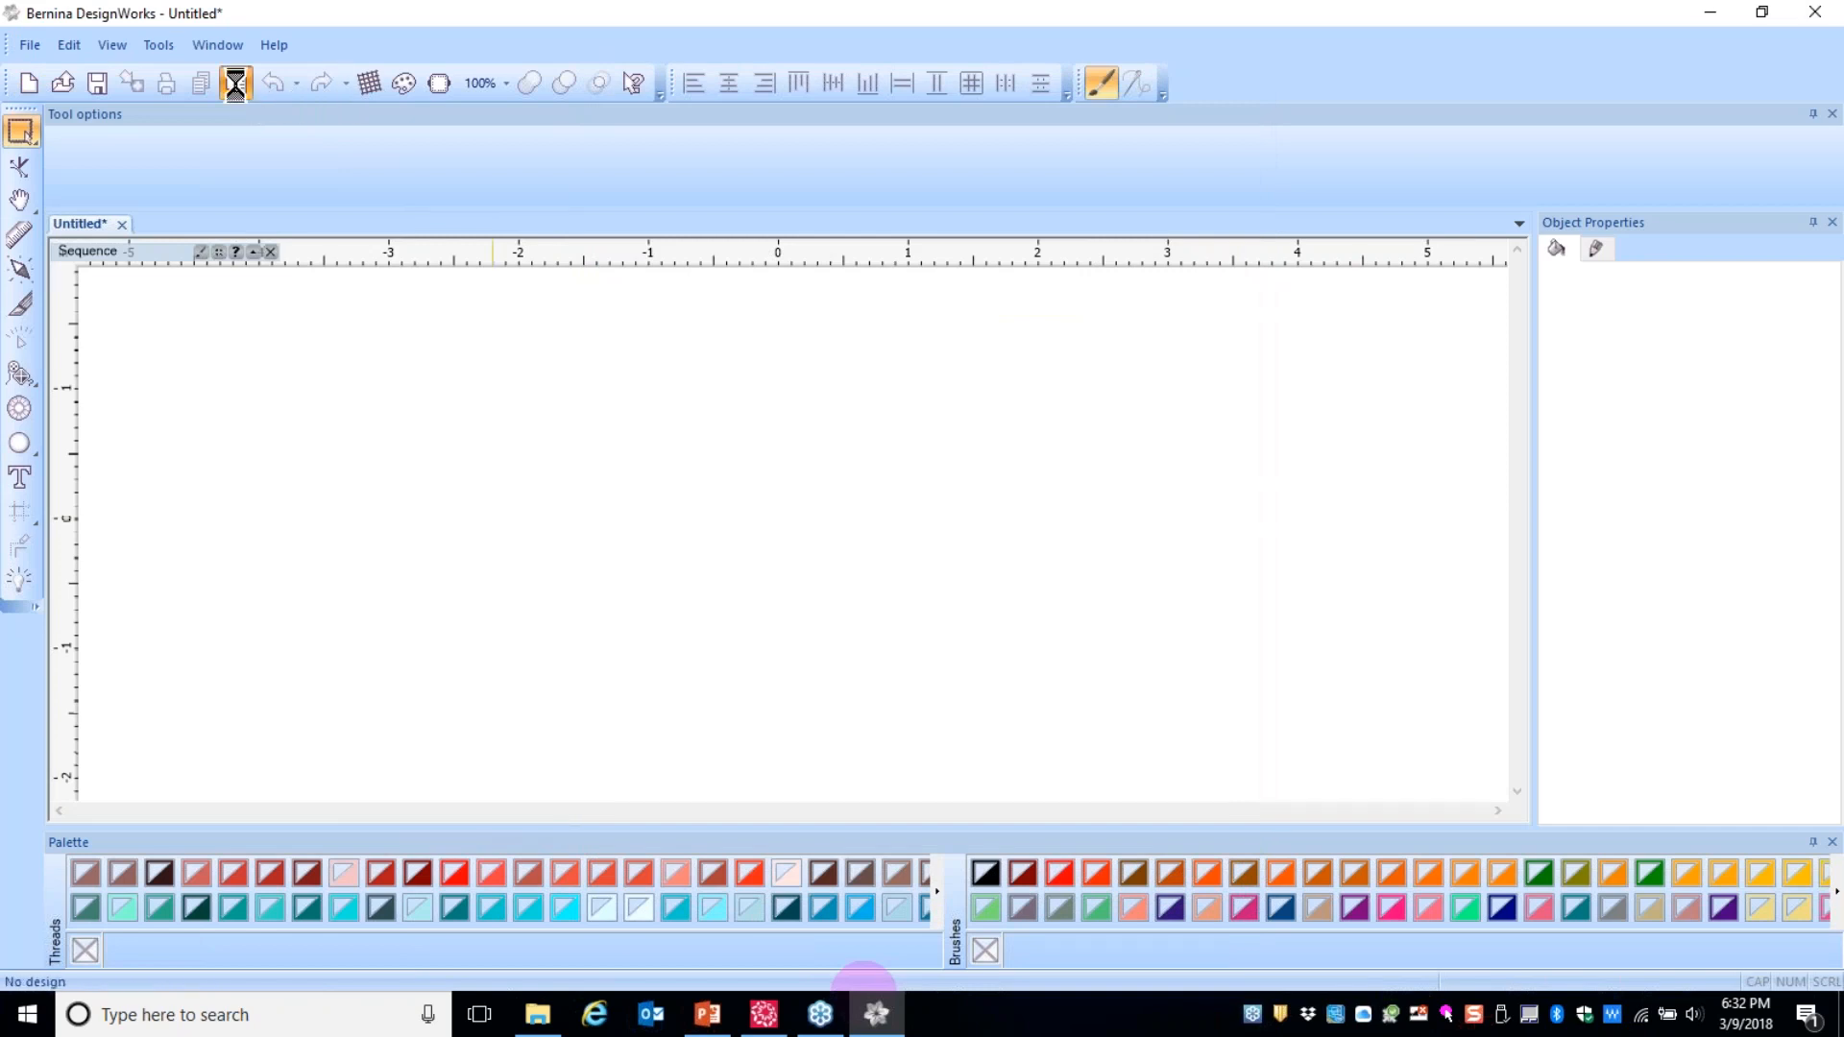
{"action": "left_click", "coordinate": [1107, 445]}
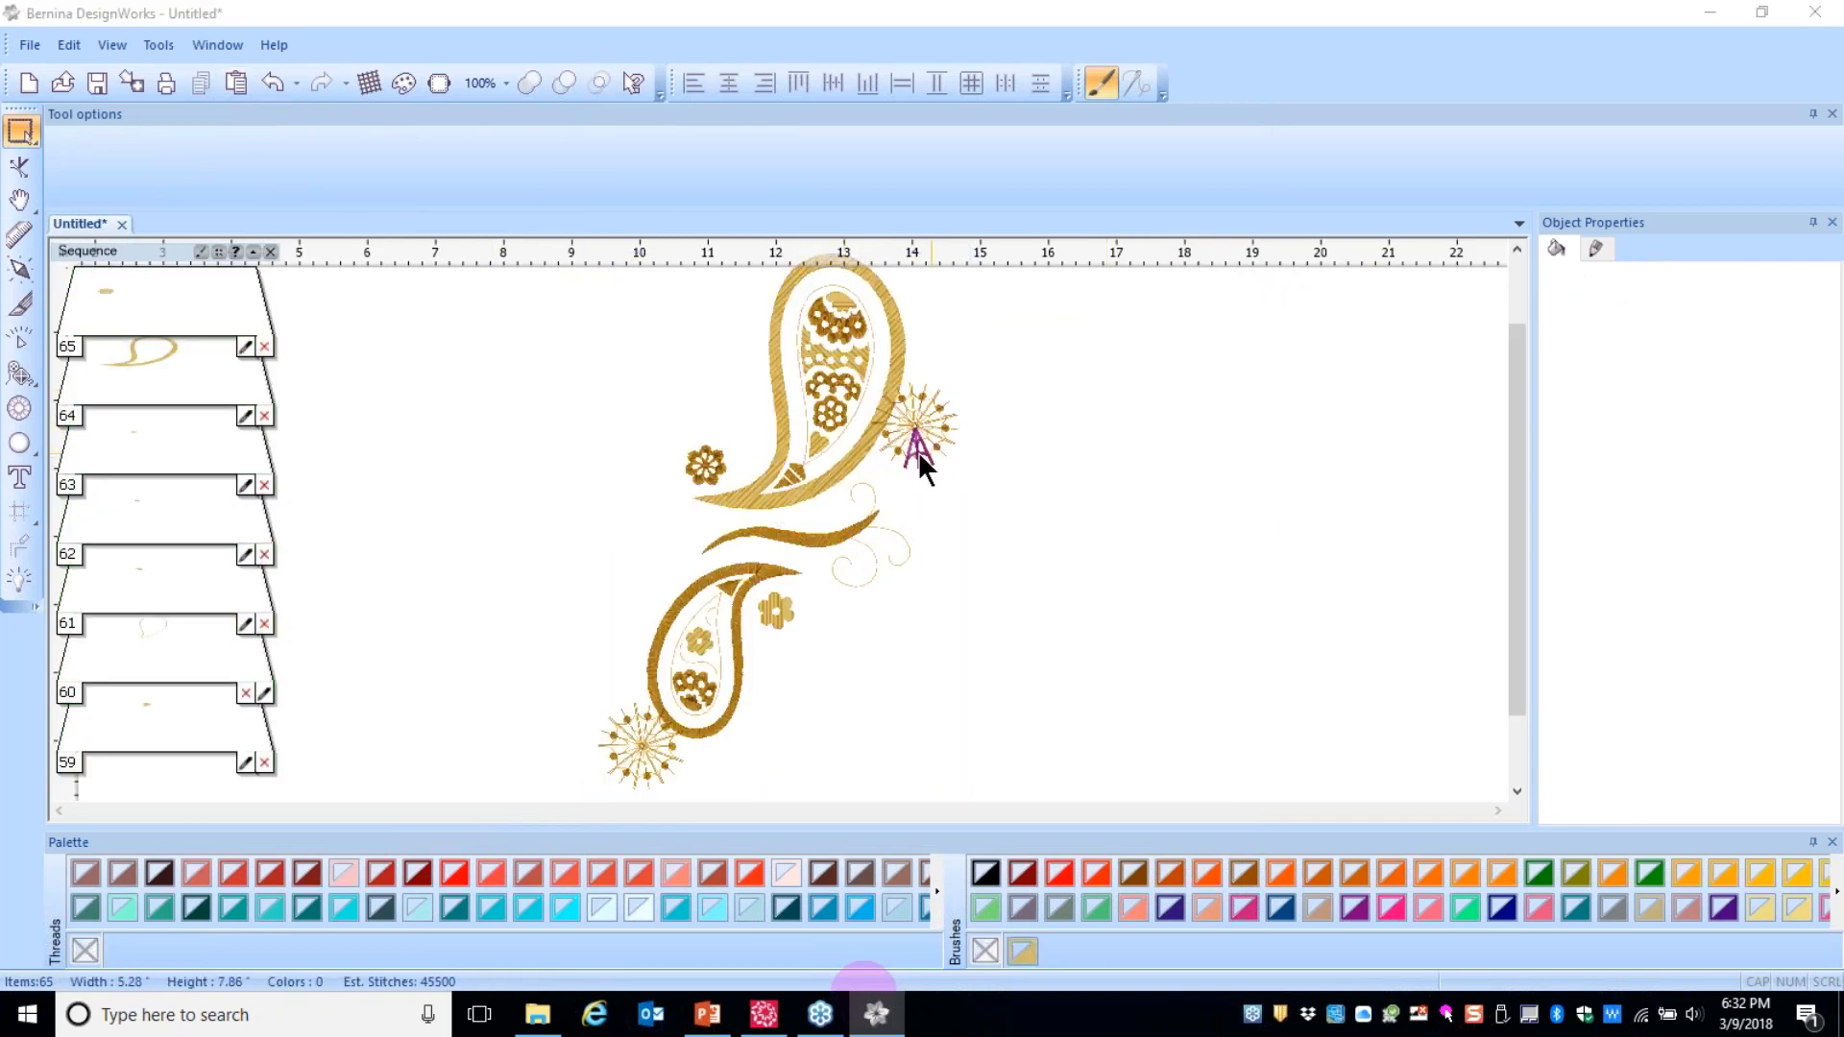
- Ungroup all of the pasted paisley objects and clear the selection
{"action": "key", "text": "ctrl+a"}
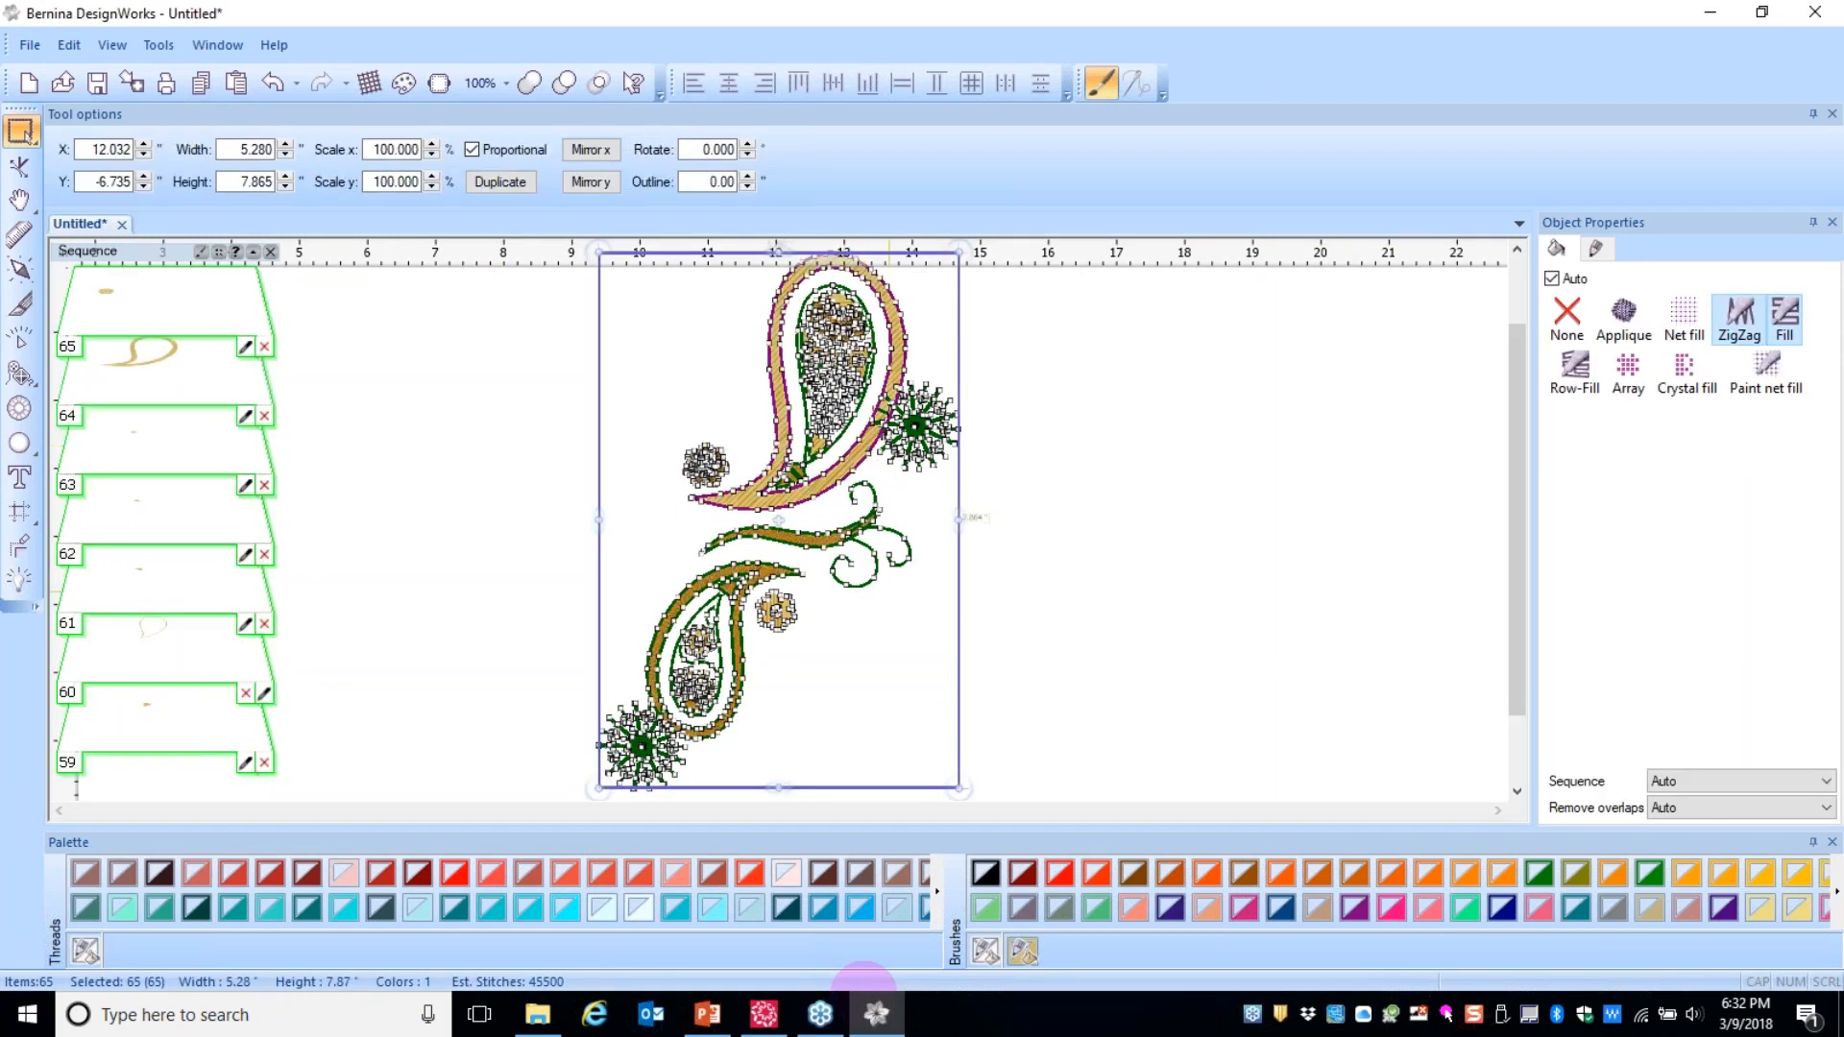
{"action": "right_click", "coordinate": [840, 463]}
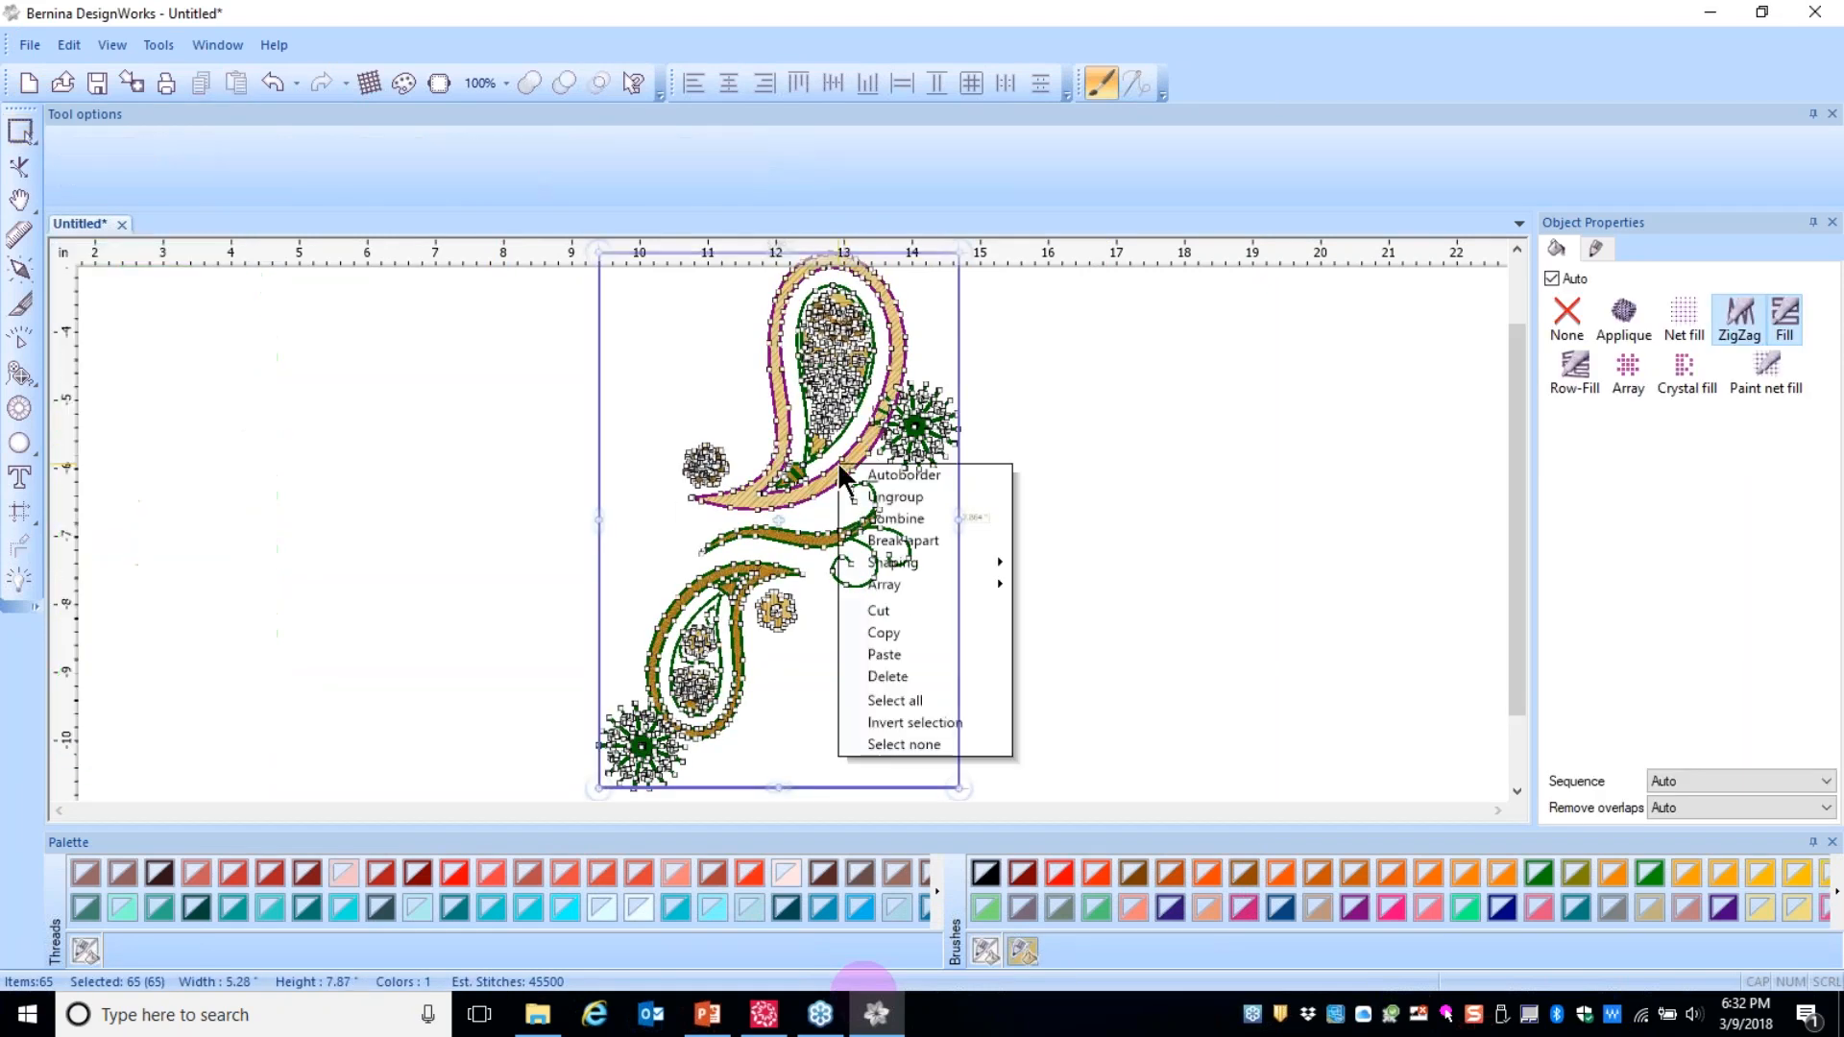
{"action": "left_click", "coordinate": [881, 503]}
{"action": "left_click", "coordinate": [1054, 491]}
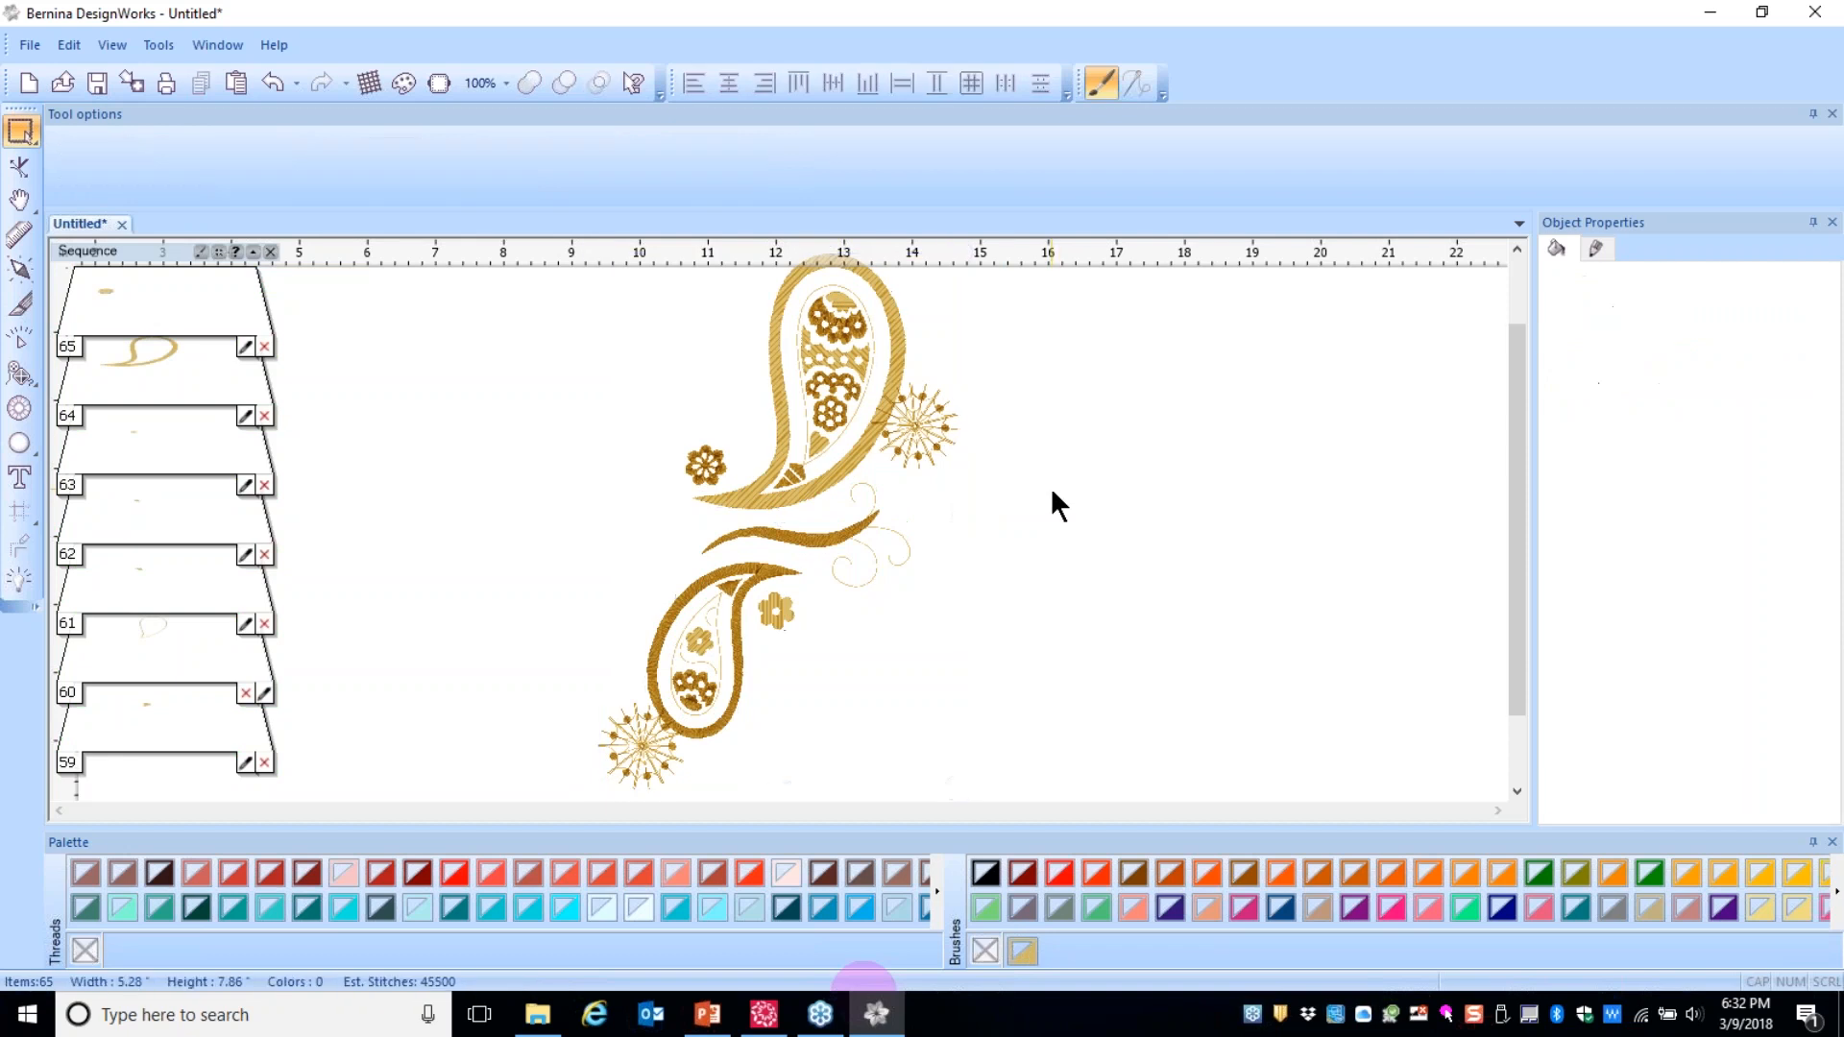
- Give the border shape of the large upper paisley a pen outline in the matching gold color
{"action": "left_click", "coordinate": [838, 464]}
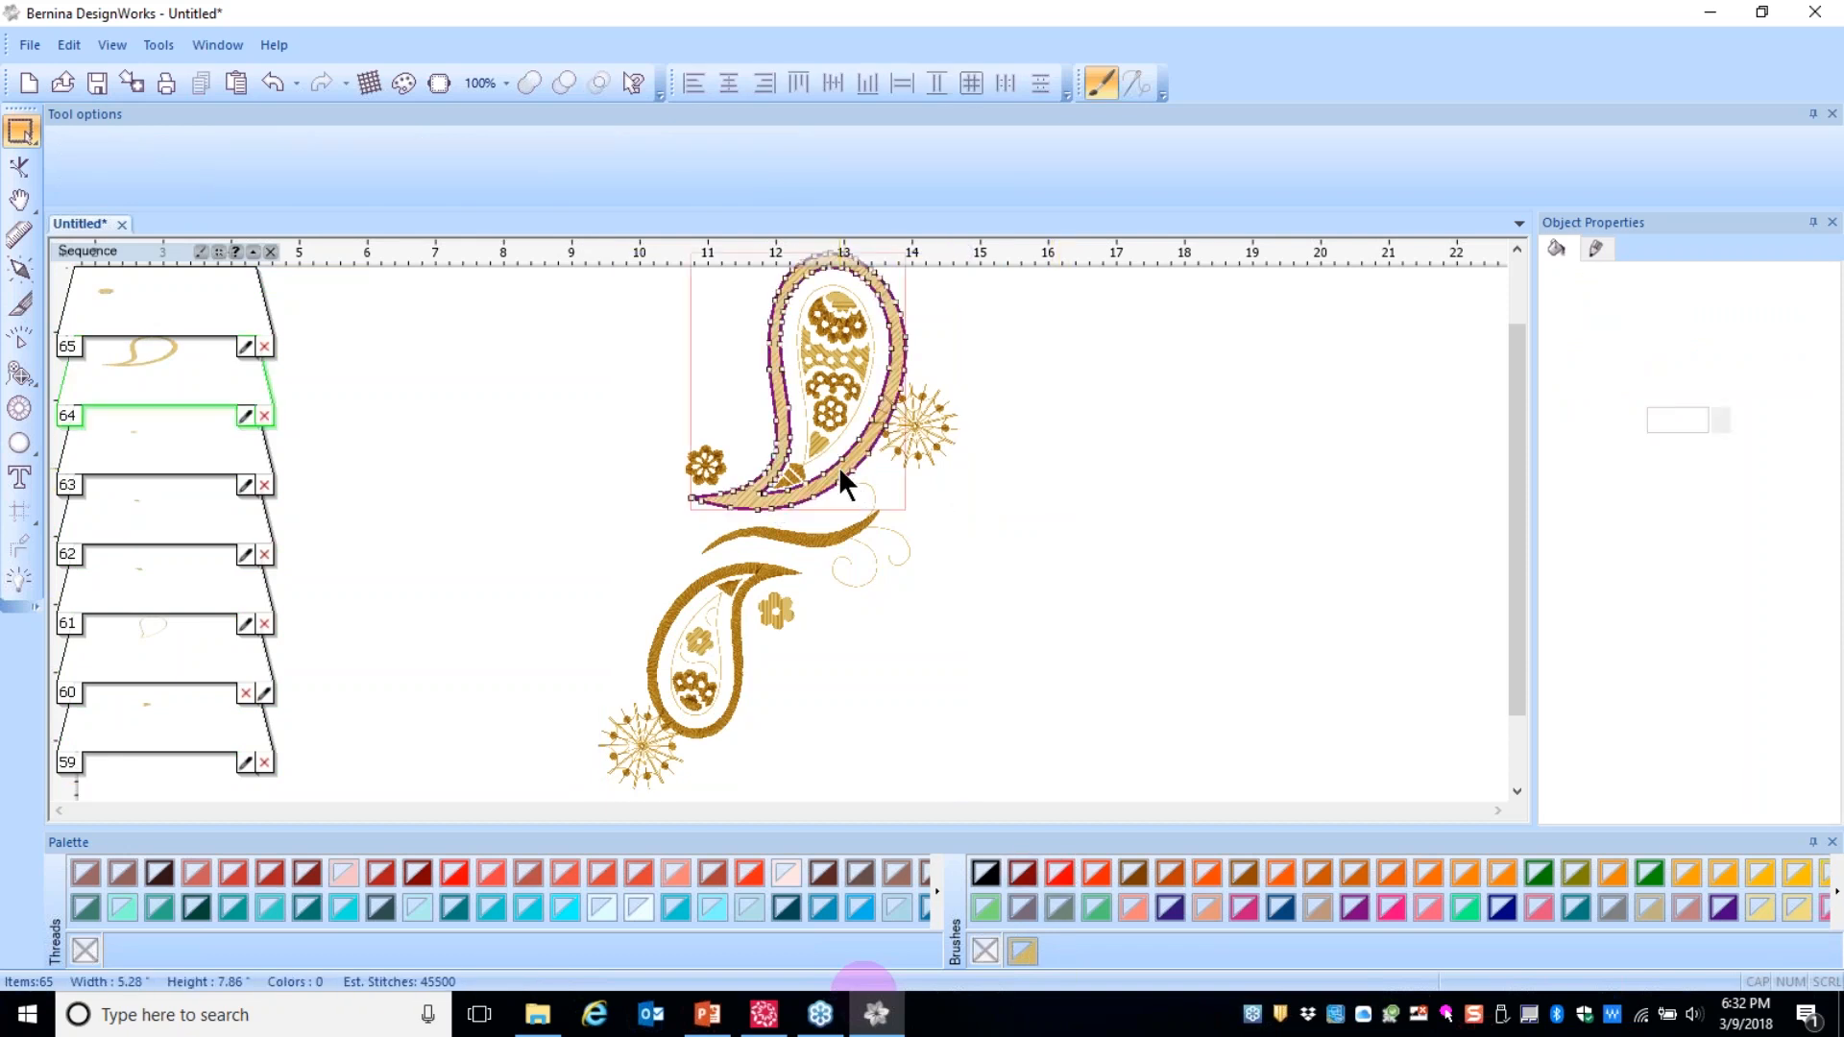
{"action": "scroll", "coordinate": [839, 467], "scroll_direction": "up", "scroll_amount": 8}
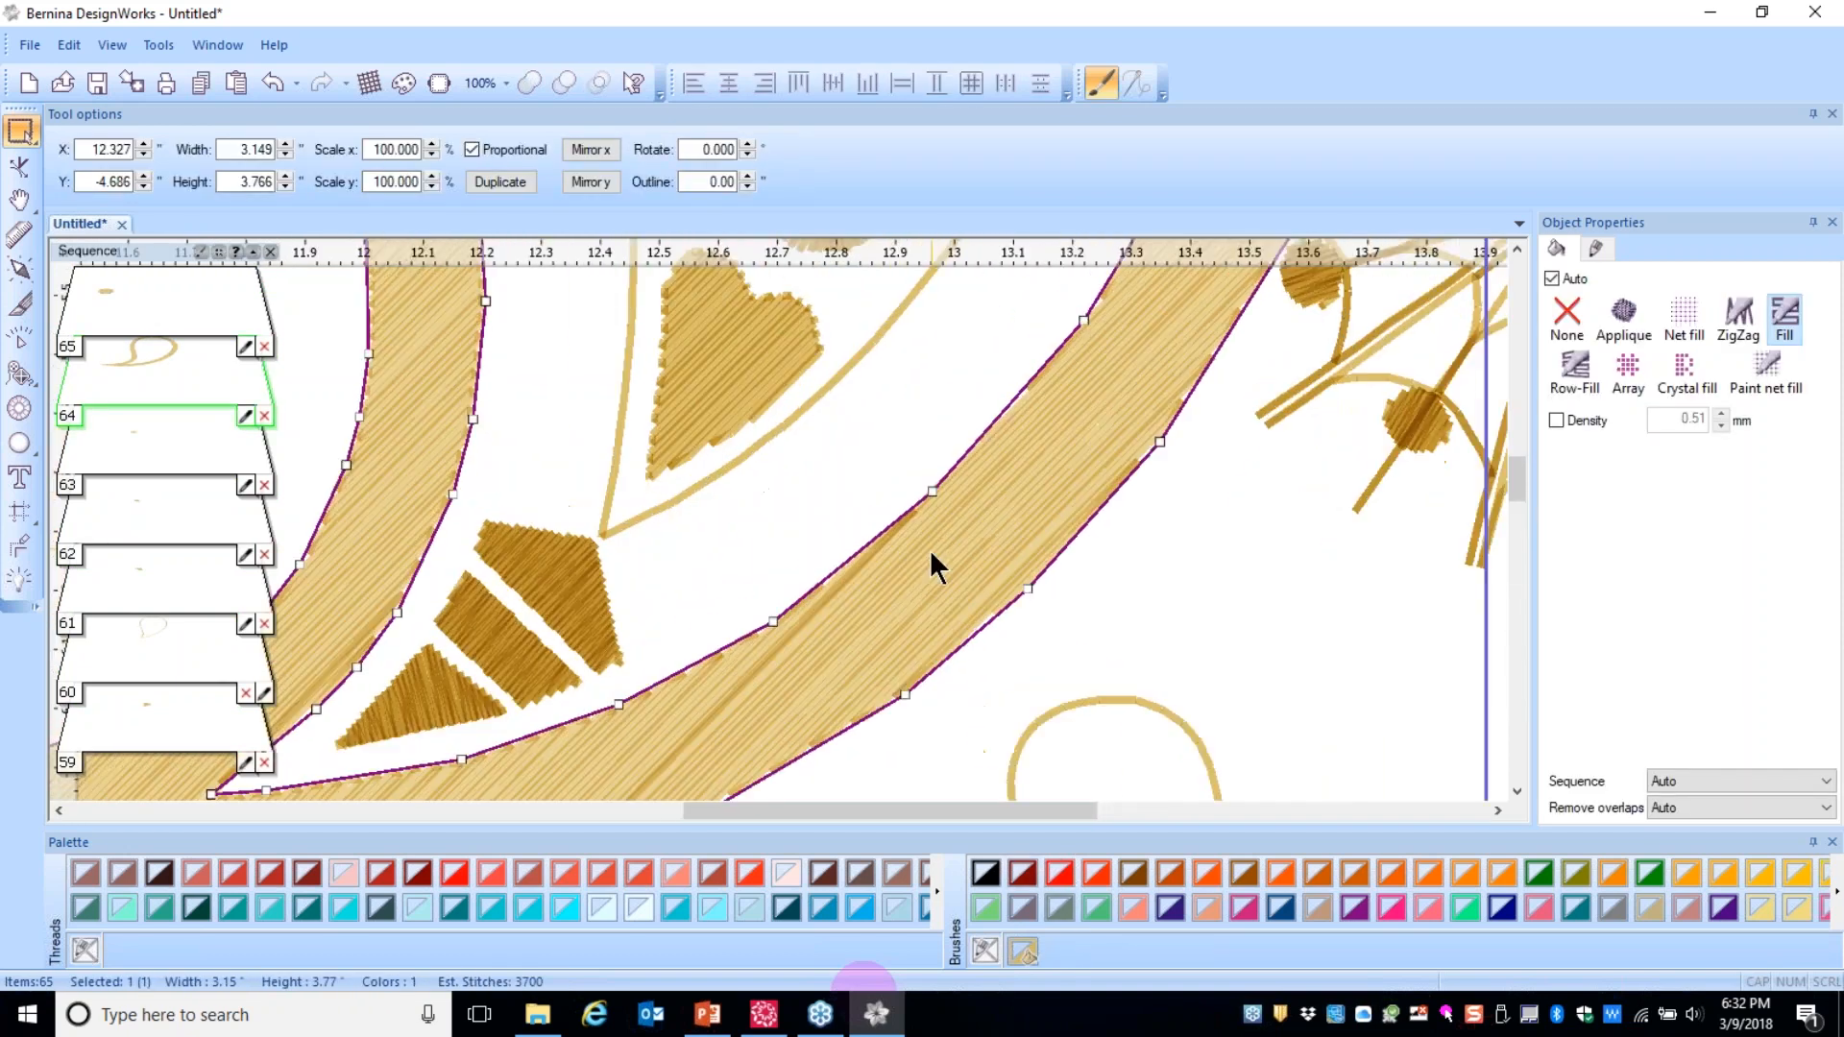
{"action": "left_click", "coordinate": [1020, 948]}
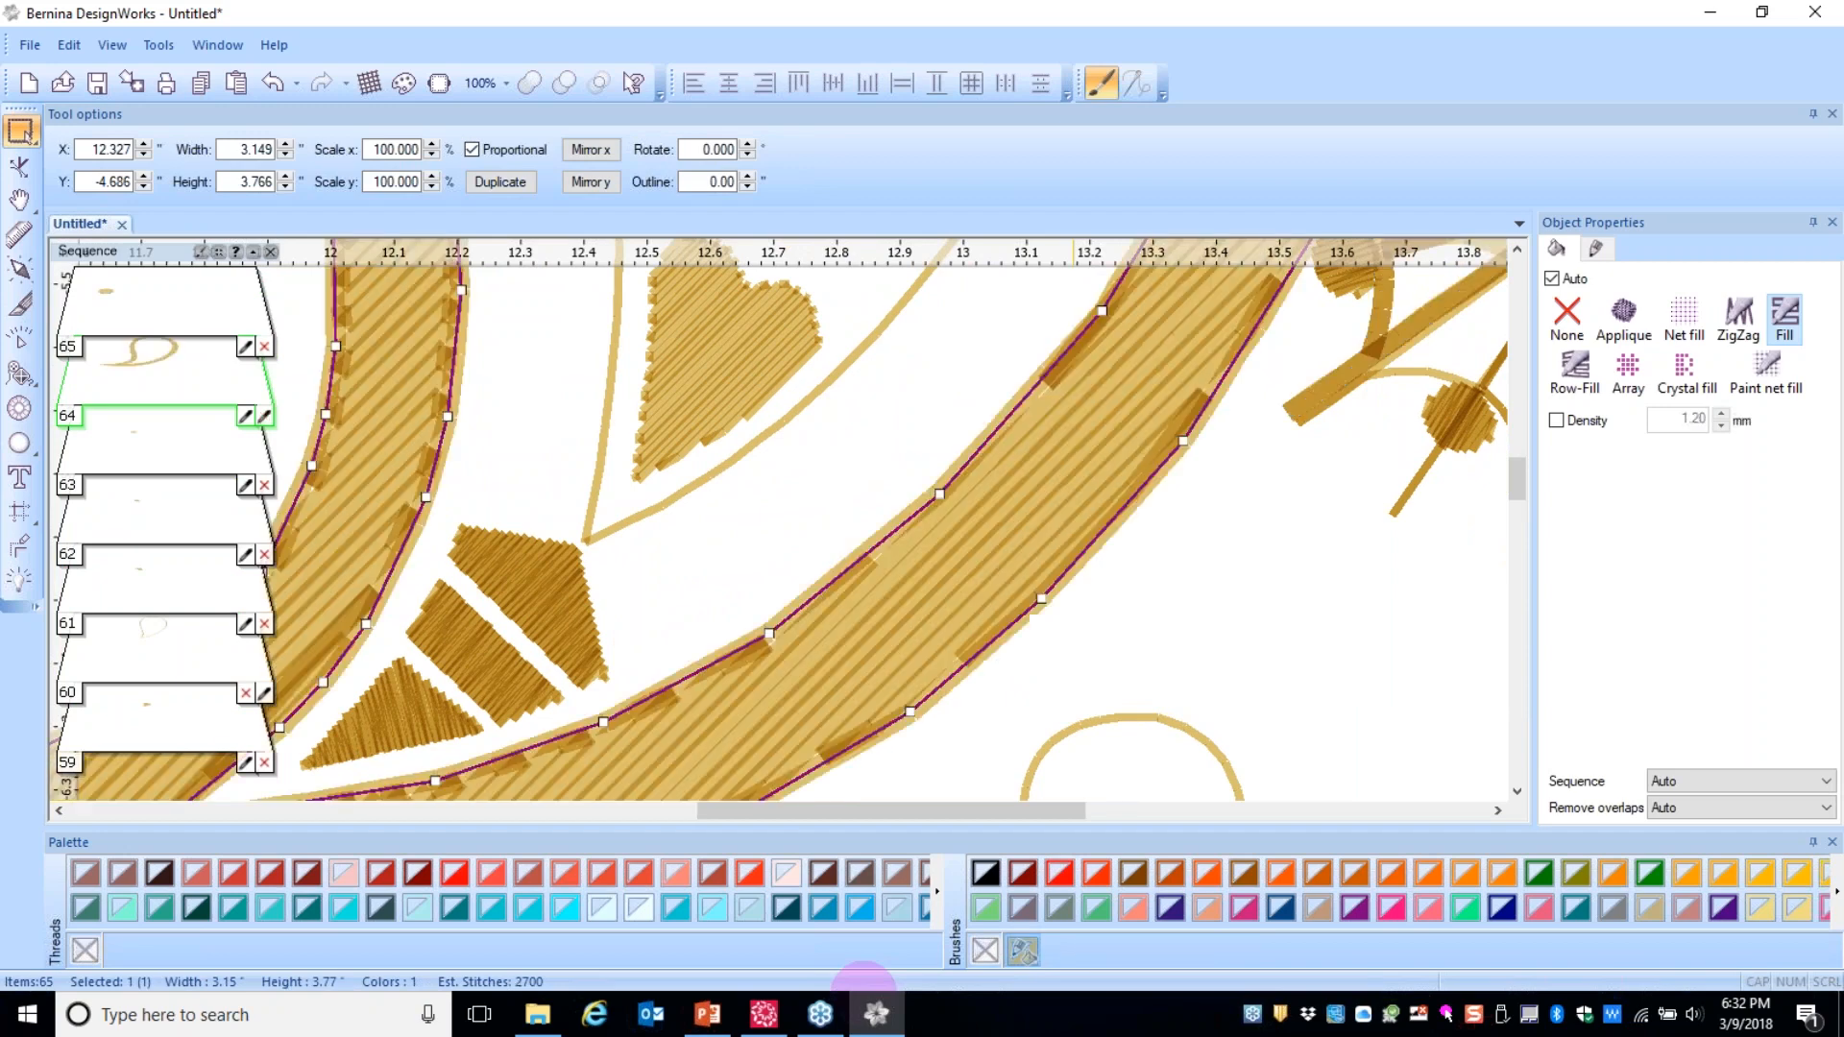
- Add matching gold pen outlines to the wavy stem in the middle and the border of the small lower paisley
{"action": "scroll", "coordinate": [1029, 572], "scroll_direction": "down", "scroll_amount": 6}
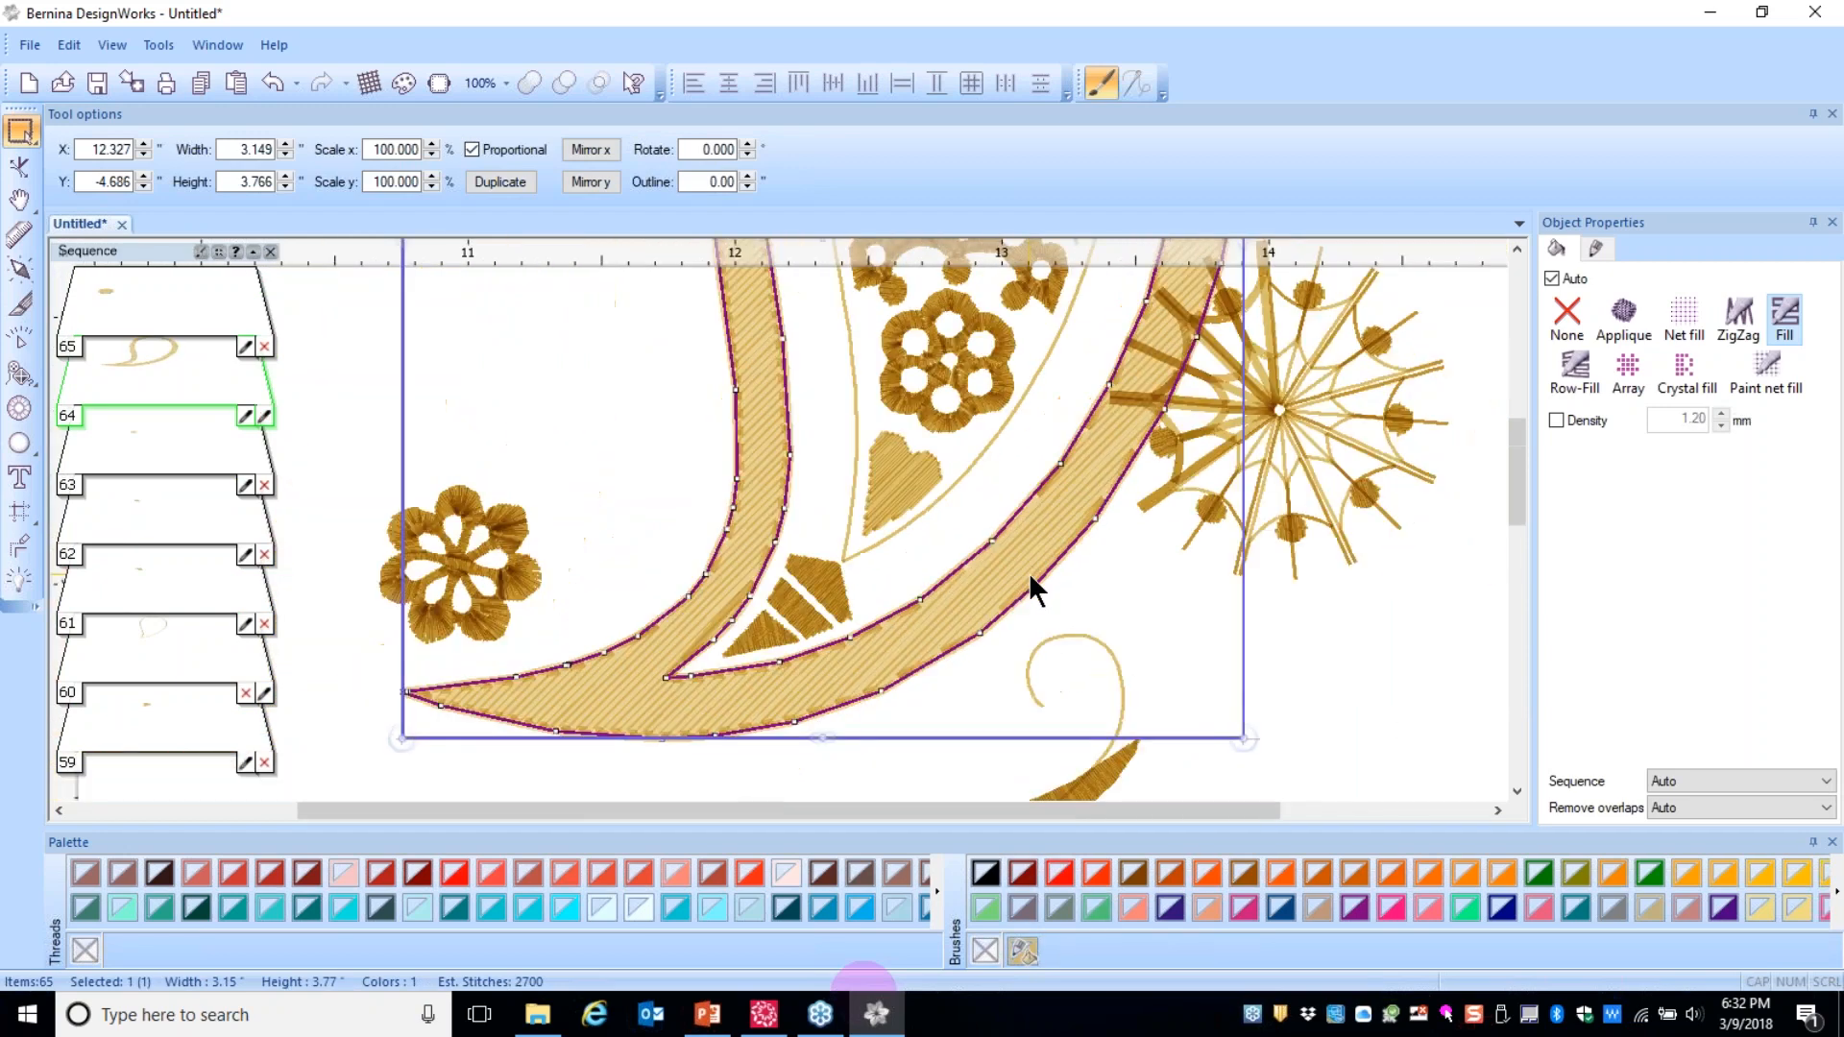
{"action": "left_click", "coordinate": [978, 694]}
{"action": "left_click", "coordinate": [1024, 947]}
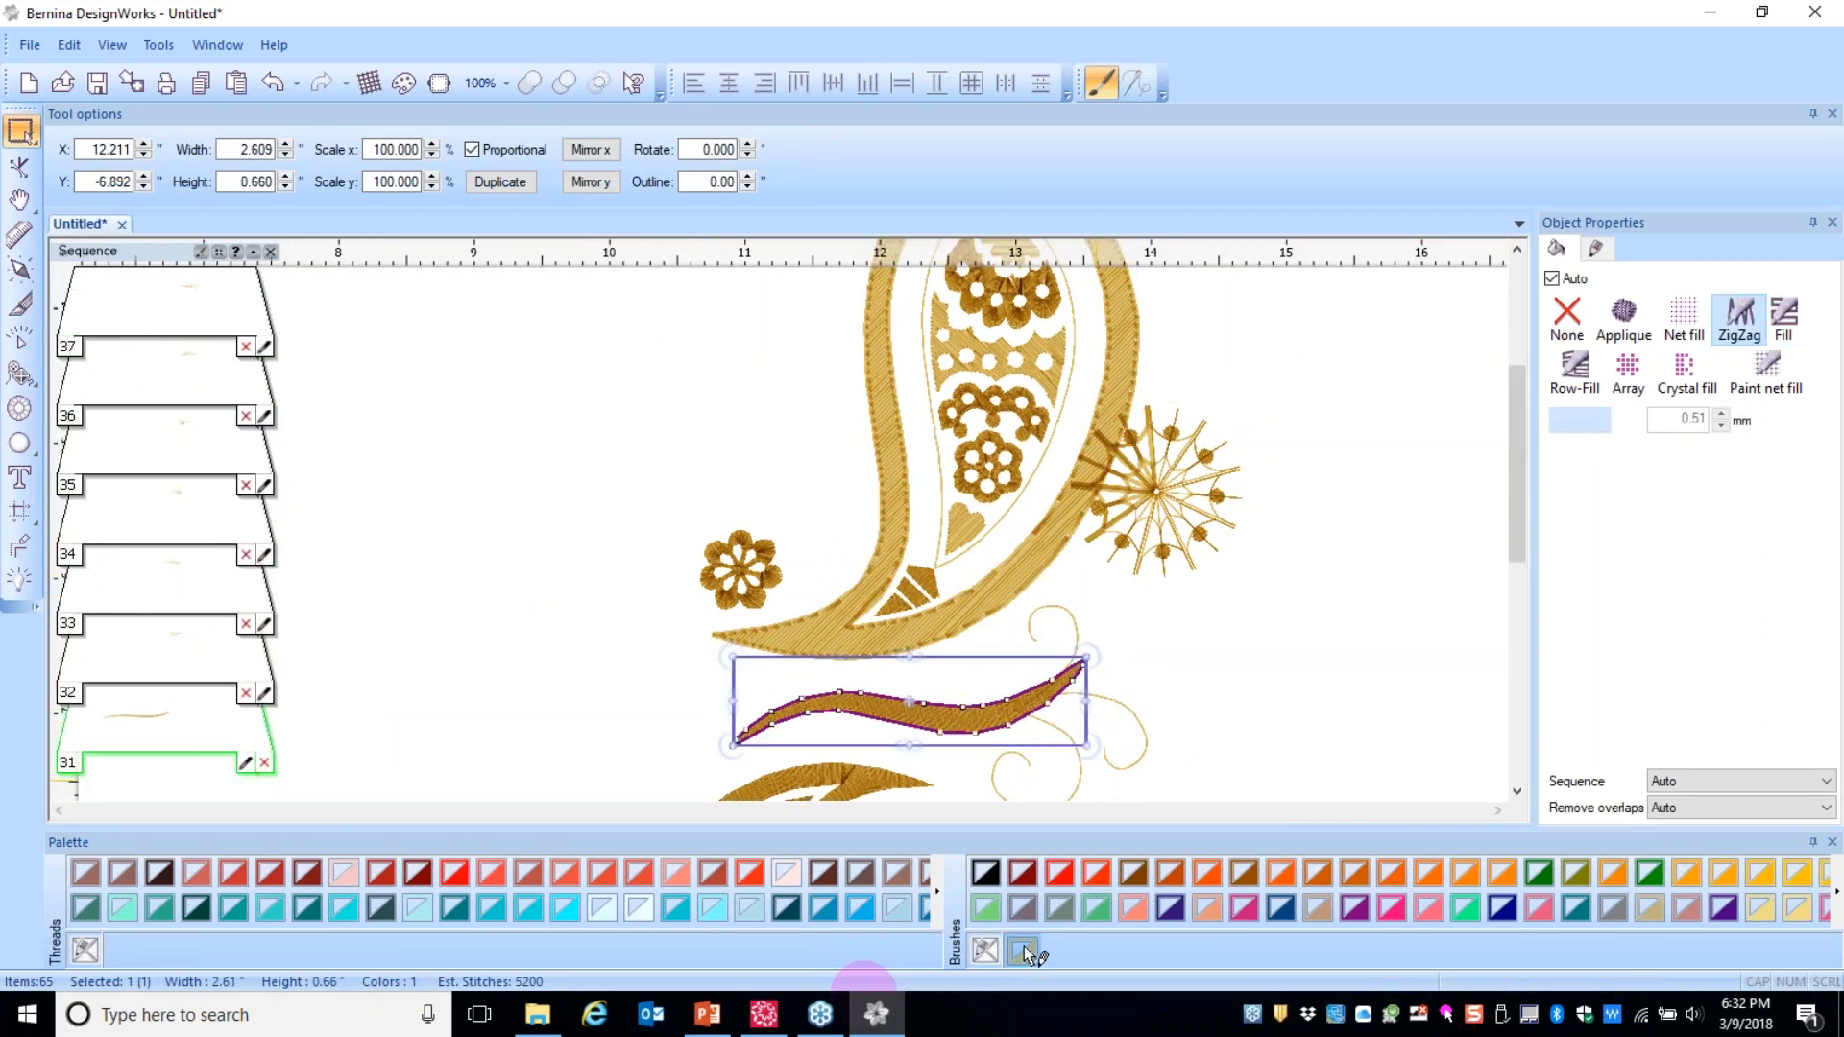
{"action": "scroll", "coordinate": [1153, 739], "scroll_direction": "down", "scroll_amount": 4}
{"action": "left_click", "coordinate": [985, 759]}
{"action": "left_click", "coordinate": [1024, 951]}
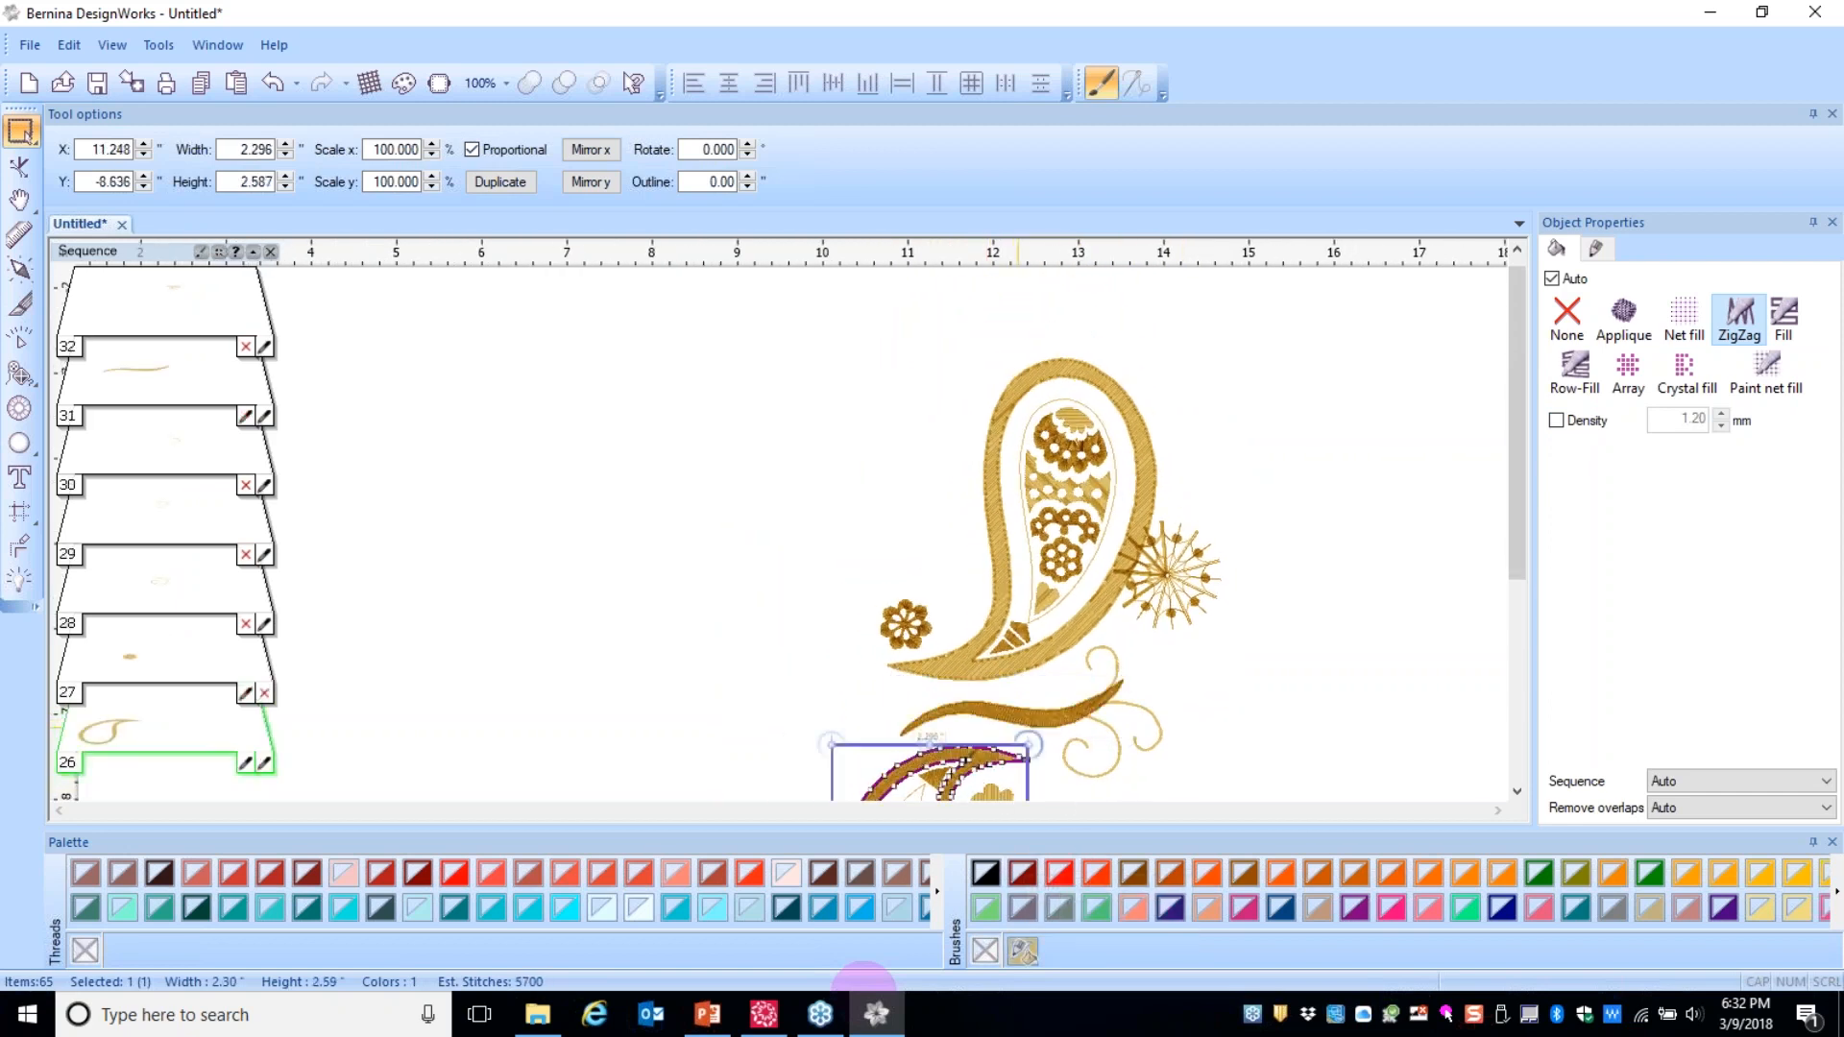
- Place Olivine Swarovski Round crystals, size SS 6 /PP 14, at the centers of the detached flower, the large paisley's inner flower, and the adjacent starburst
{"action": "scroll", "coordinate": [960, 672], "scroll_direction": "up", "scroll_amount": 6}
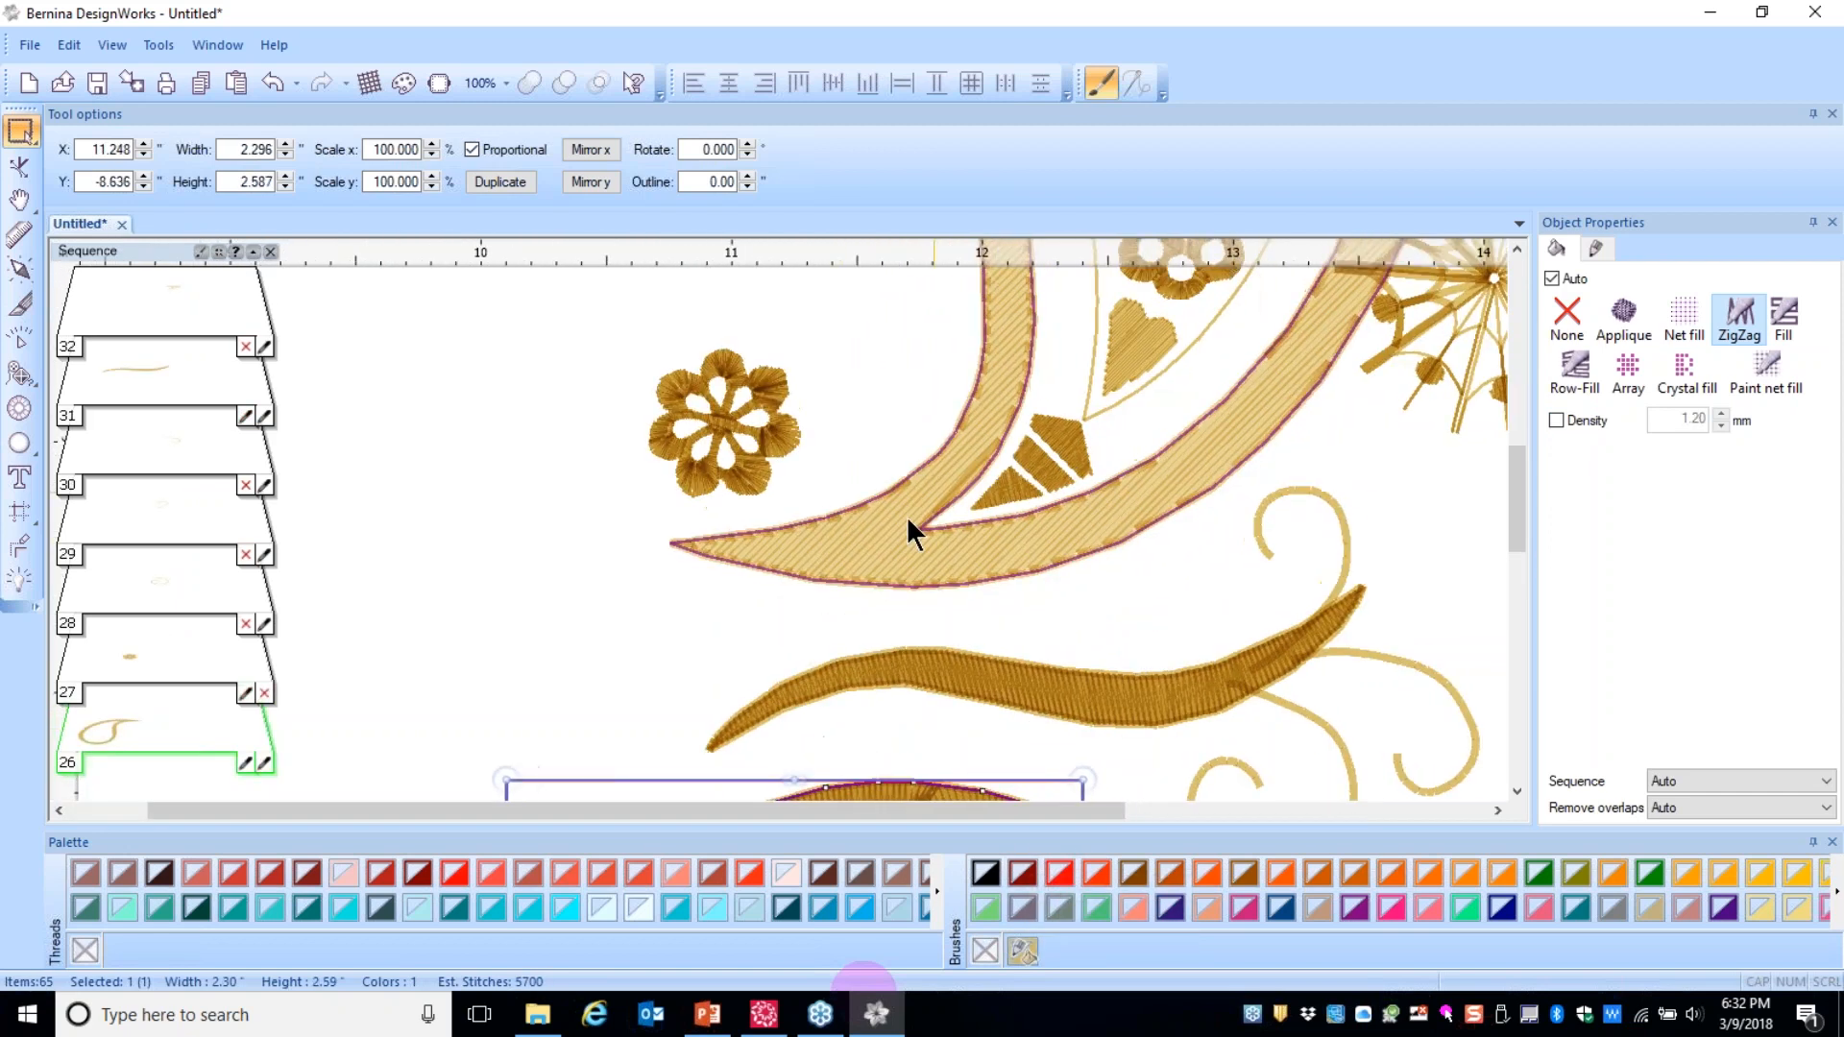
{"action": "scroll", "coordinate": [785, 500], "scroll_direction": "down", "scroll_amount": 5}
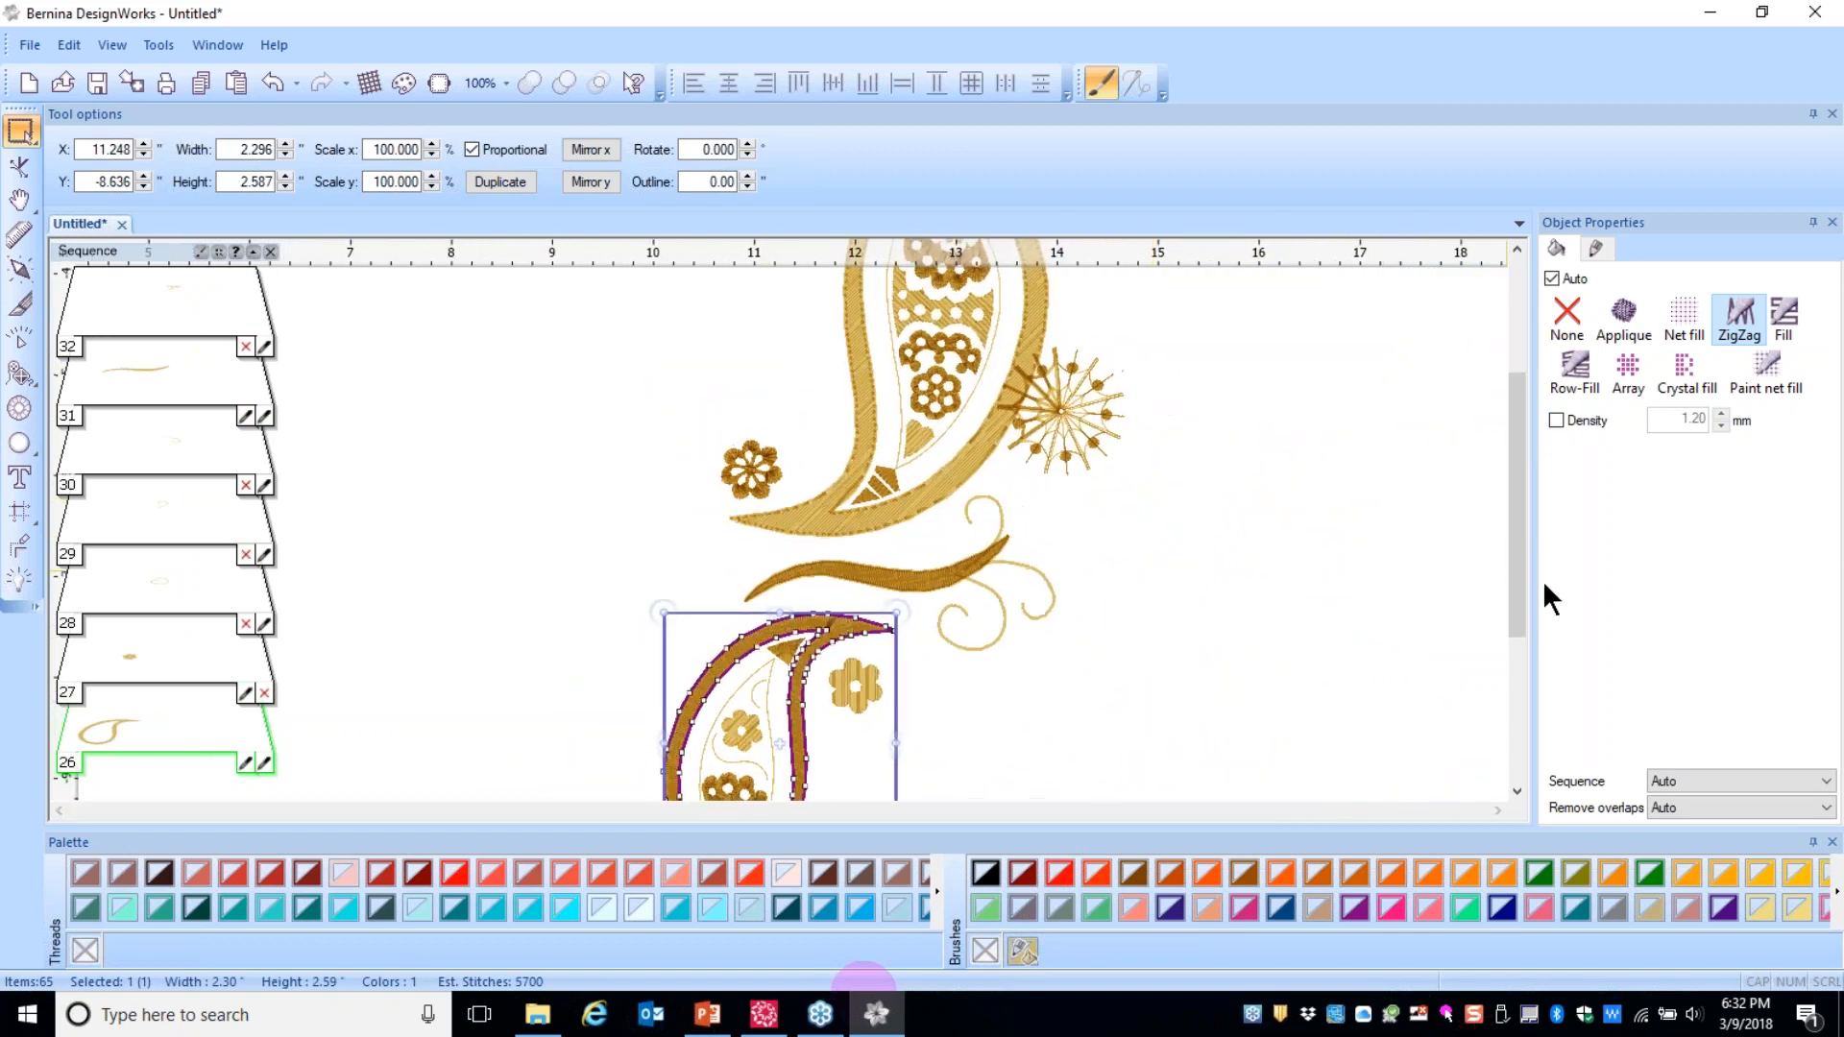
{"action": "left_click_drag", "start_coordinate": [1524, 609], "coordinate": [1514, 515]}
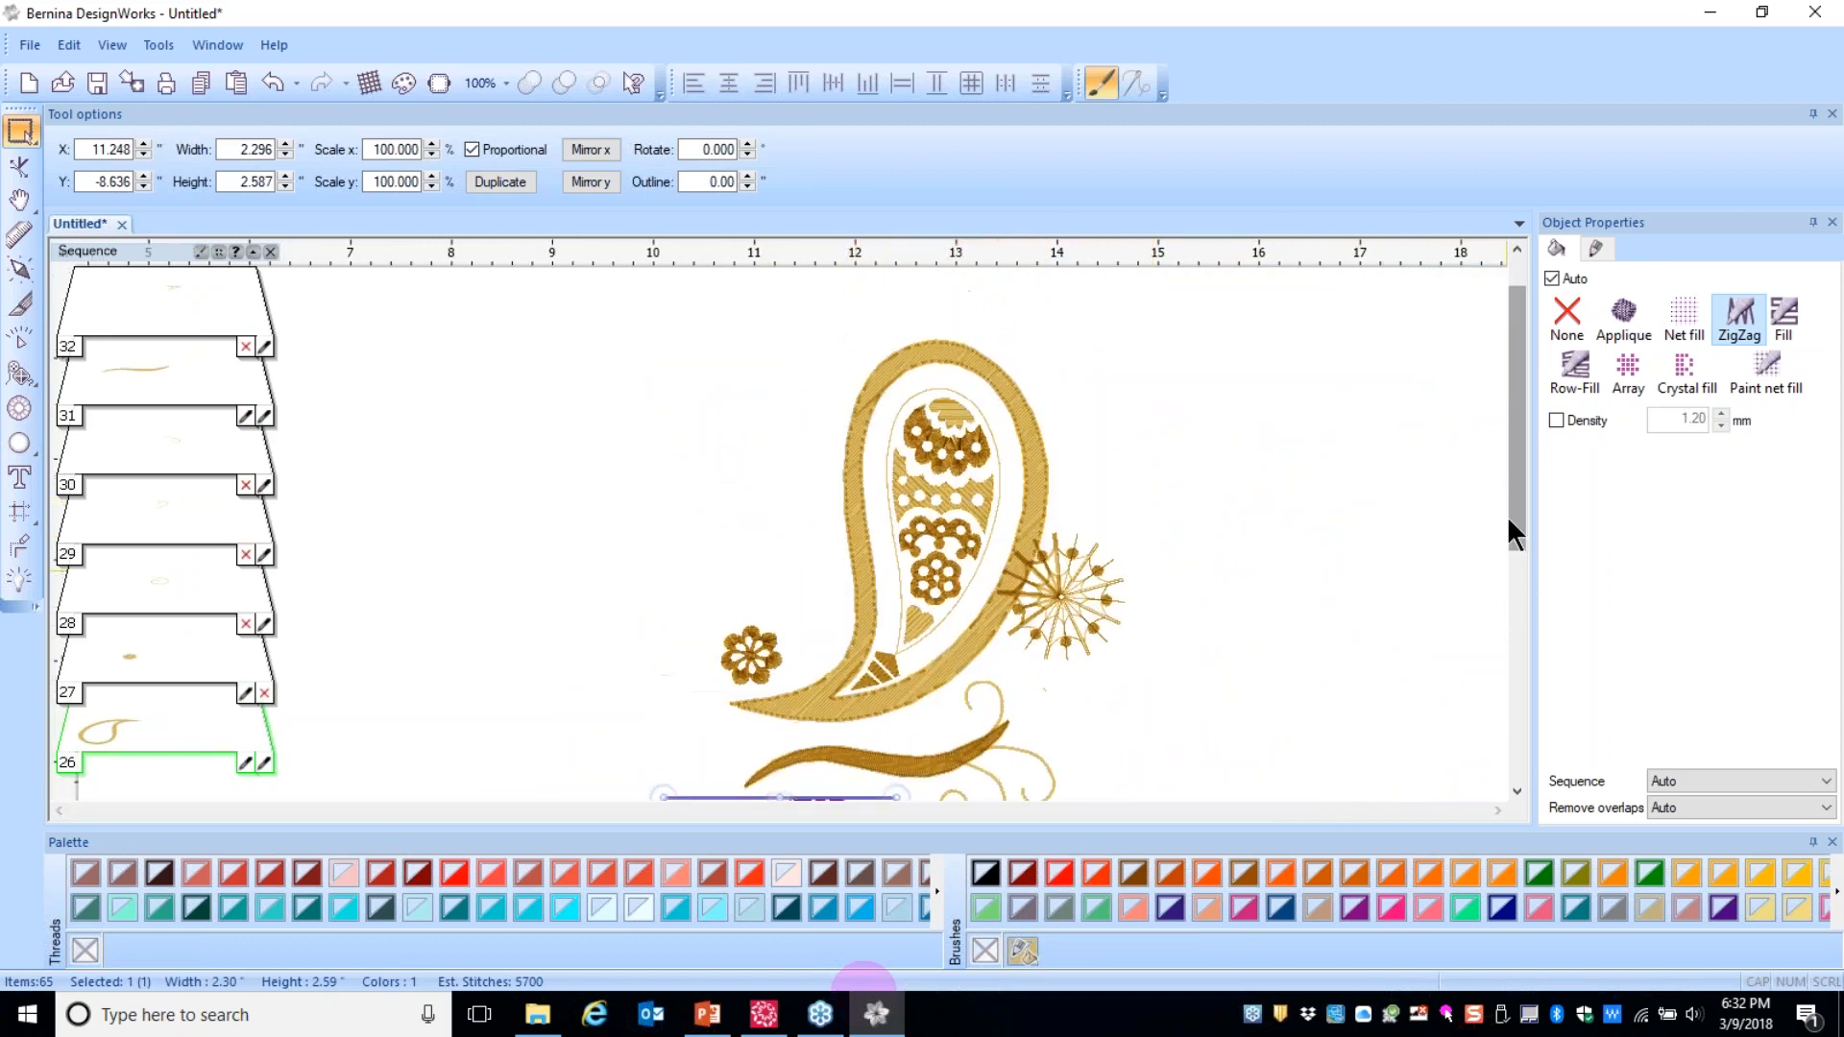
{"action": "left_click", "coordinate": [19, 408]}
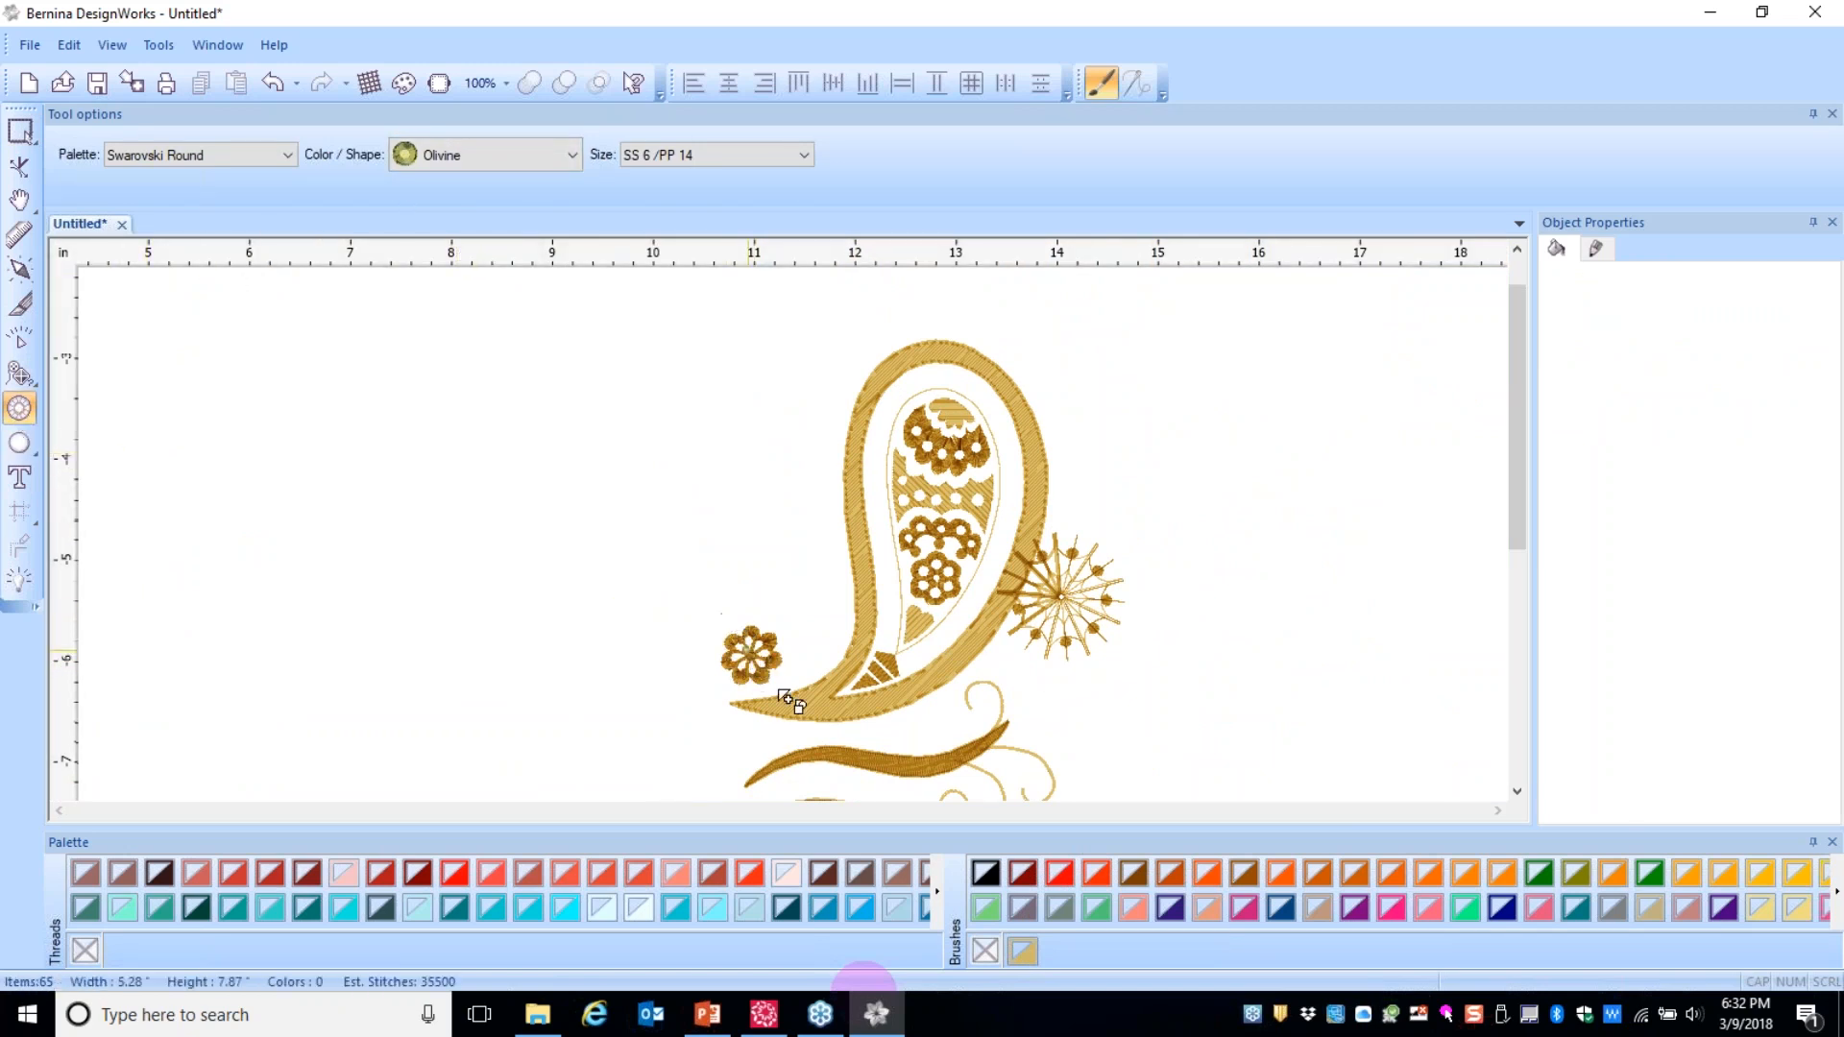
{"action": "left_click", "coordinate": [750, 654]}
{"action": "scroll", "coordinate": [1119, 490], "scroll_direction": "up", "scroll_amount": 3}
{"action": "left_click", "coordinate": [1106, 452]}
{"action": "left_click", "coordinate": [1364, 493]}
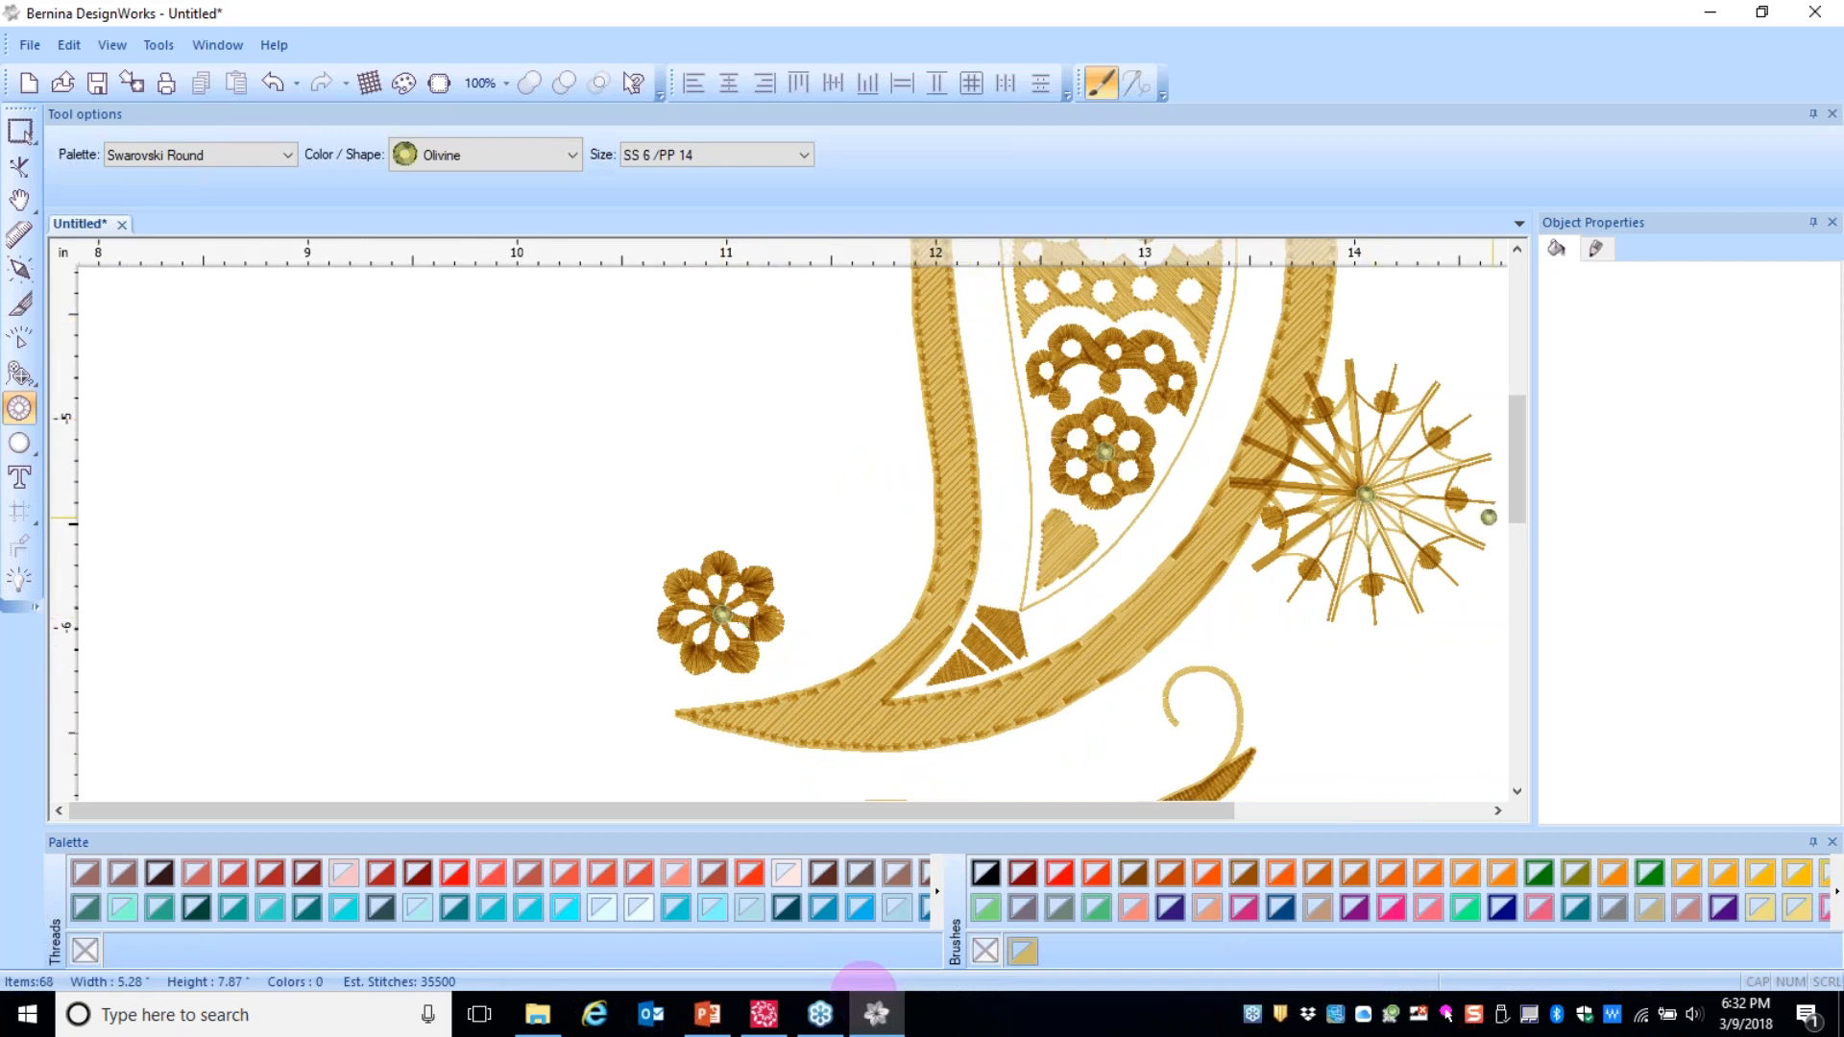
- Start tracing a shape along the middle of the large paisley's border, from the lower tip up its left side to the top
{"action": "scroll", "coordinate": [1513, 485], "scroll_direction": "down", "scroll_amount": 5}
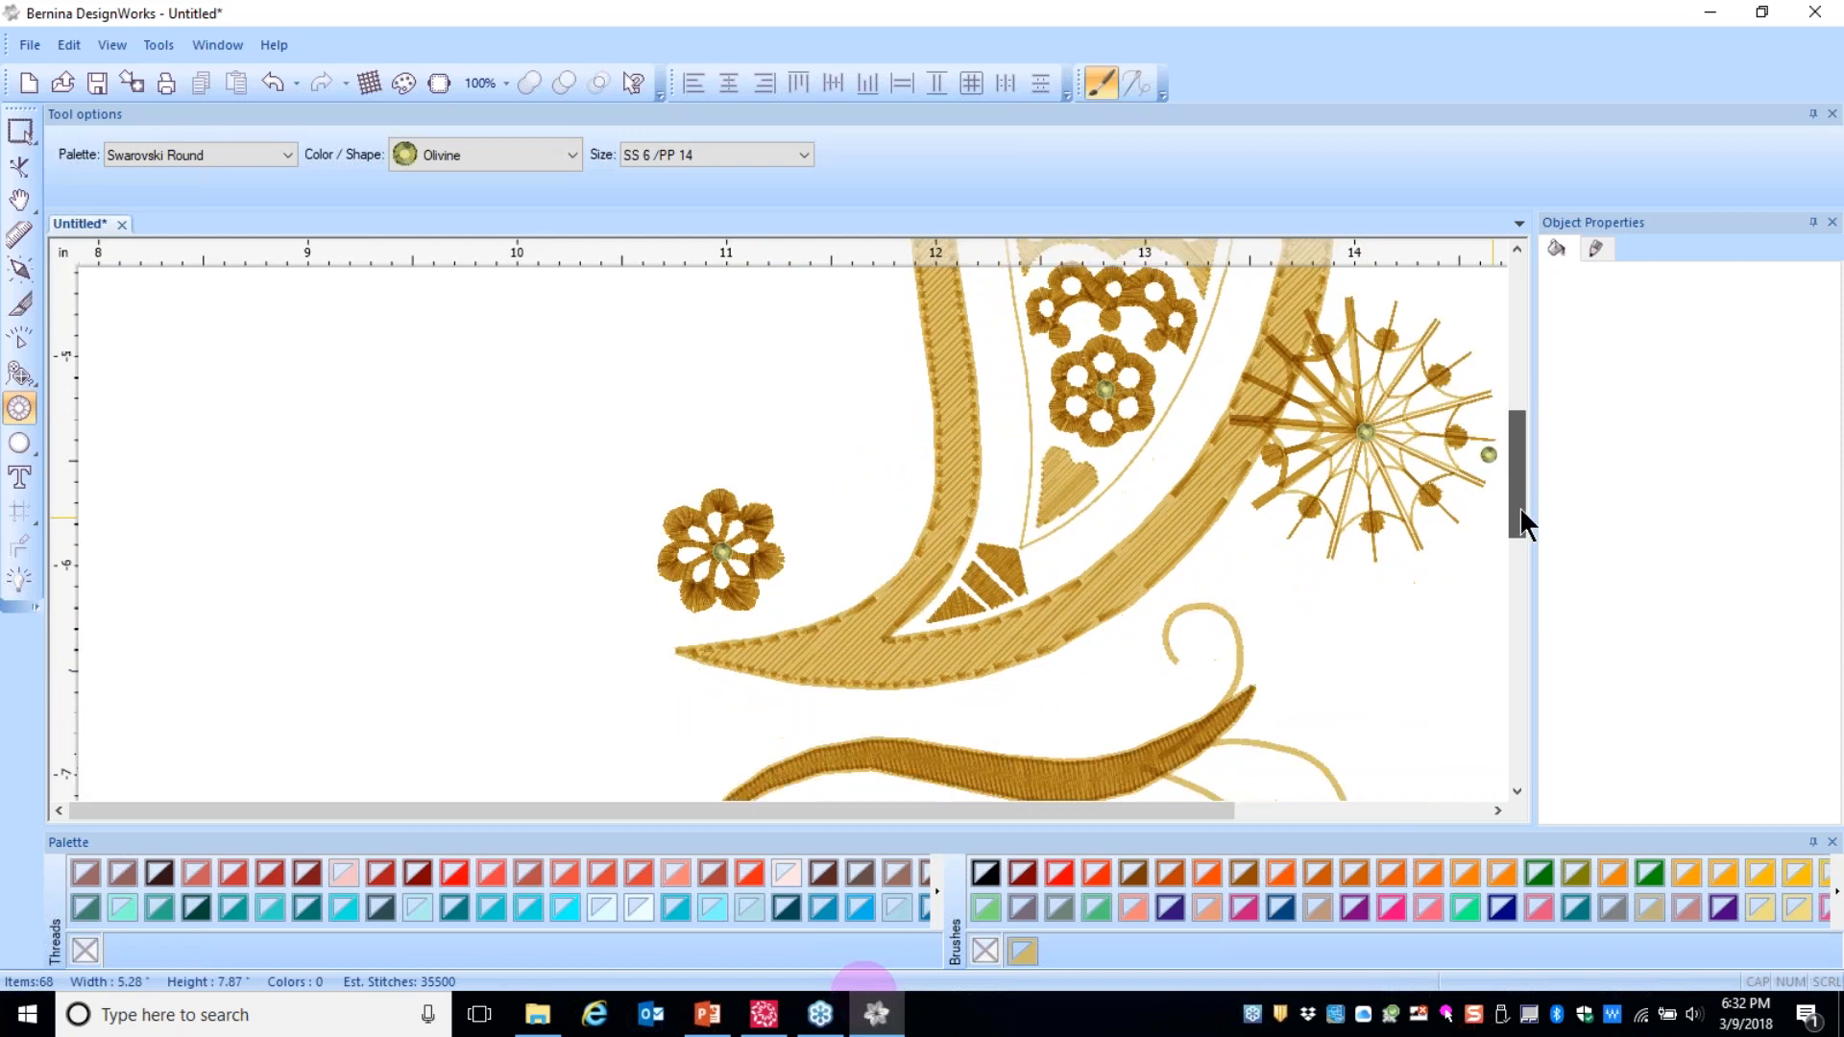
{"action": "scroll", "coordinate": [1522, 485], "scroll_direction": "up", "scroll_amount": 6}
{"action": "left_click_drag", "start_coordinate": [1517, 485], "coordinate": [1516, 486]}
{"action": "scroll", "coordinate": [1505, 548], "scroll_direction": "down", "scroll_amount": 5}
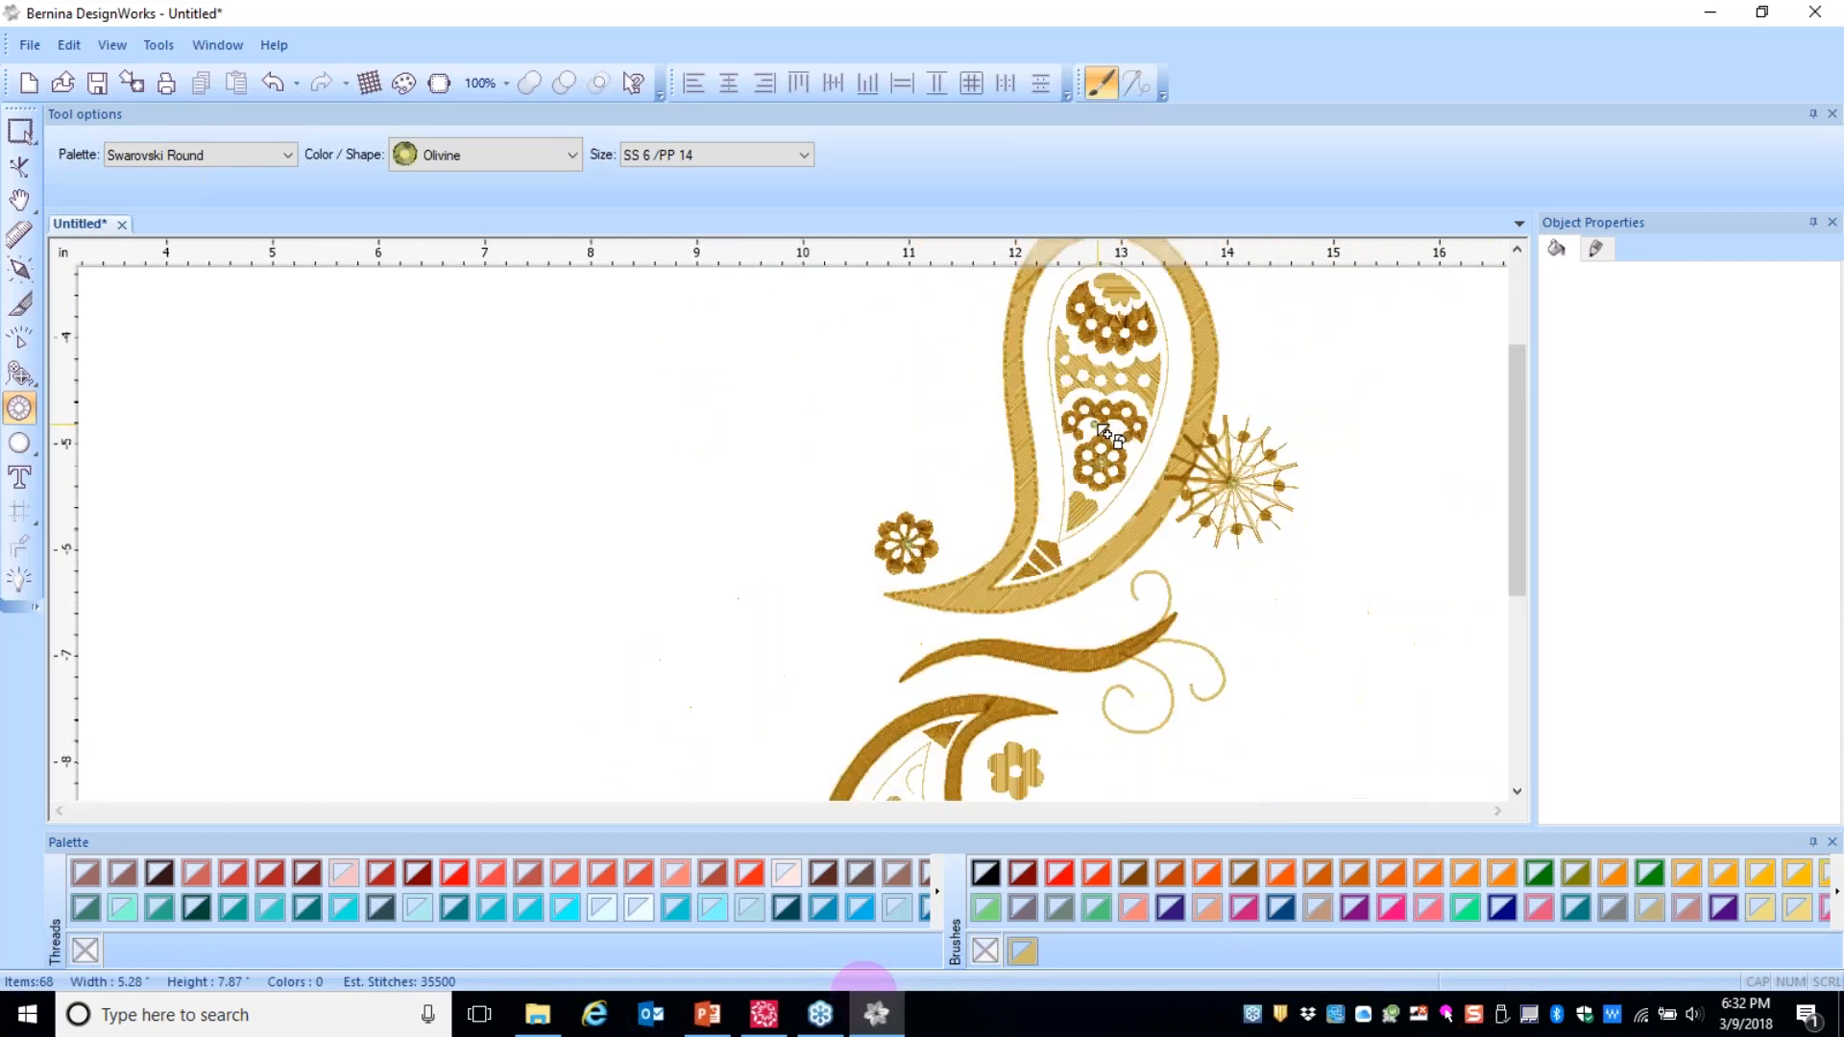
{"action": "left_click", "coordinate": [20, 131]}
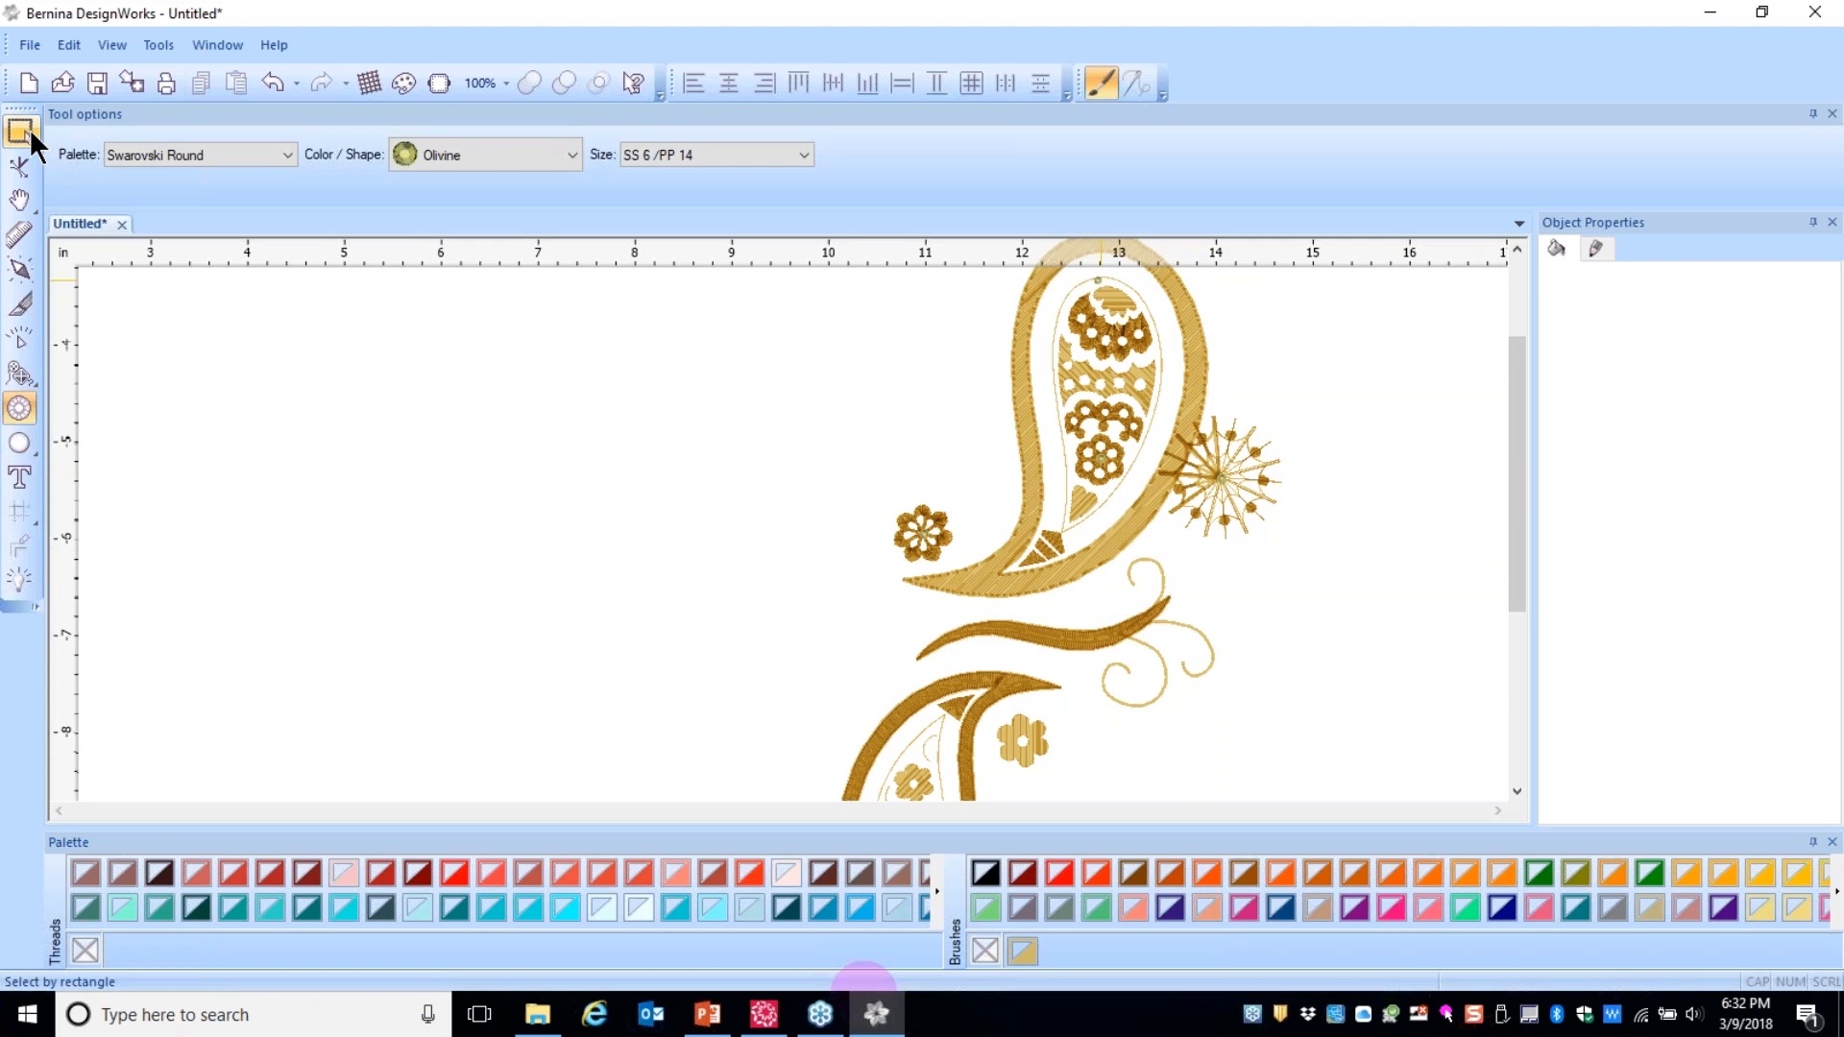
{"action": "left_click", "coordinate": [26, 378]}
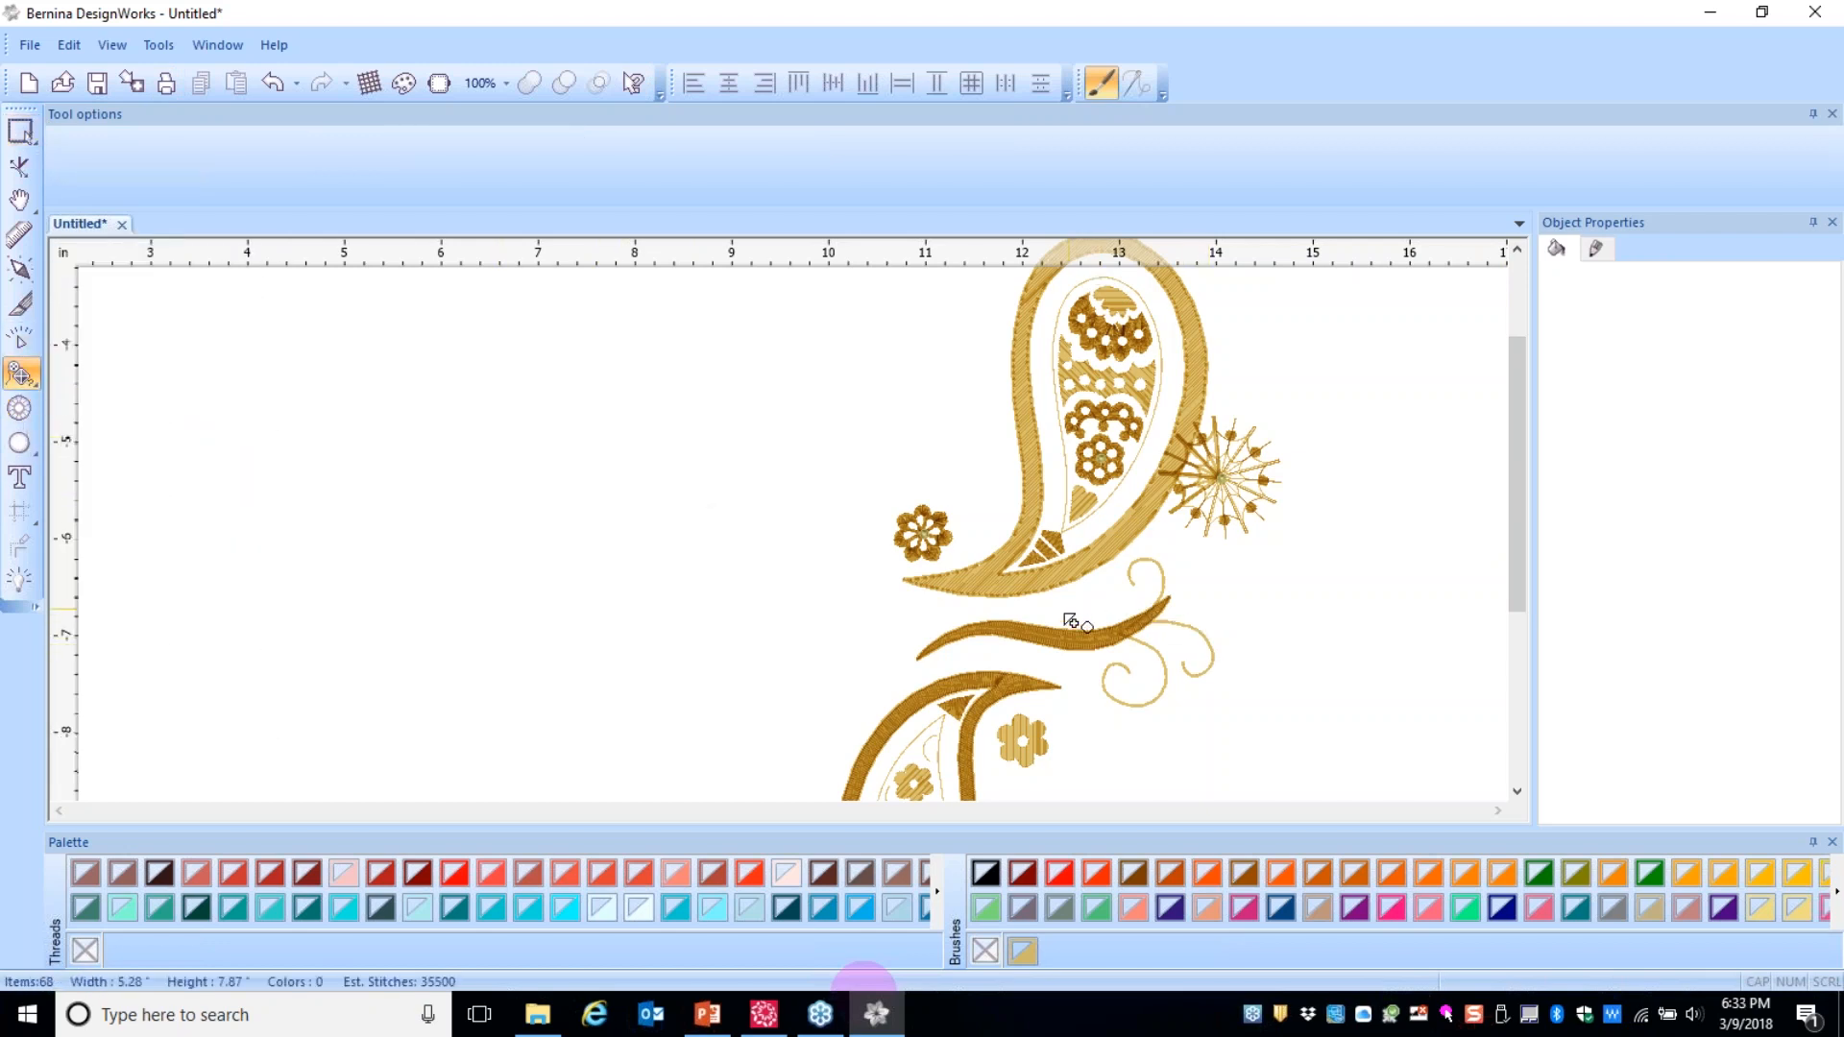
{"action": "left_click", "coordinate": [966, 580]}
{"action": "left_click", "coordinate": [1014, 548]}
{"action": "left_click", "coordinate": [1026, 434]}
{"action": "left_click", "coordinate": [1018, 399]}
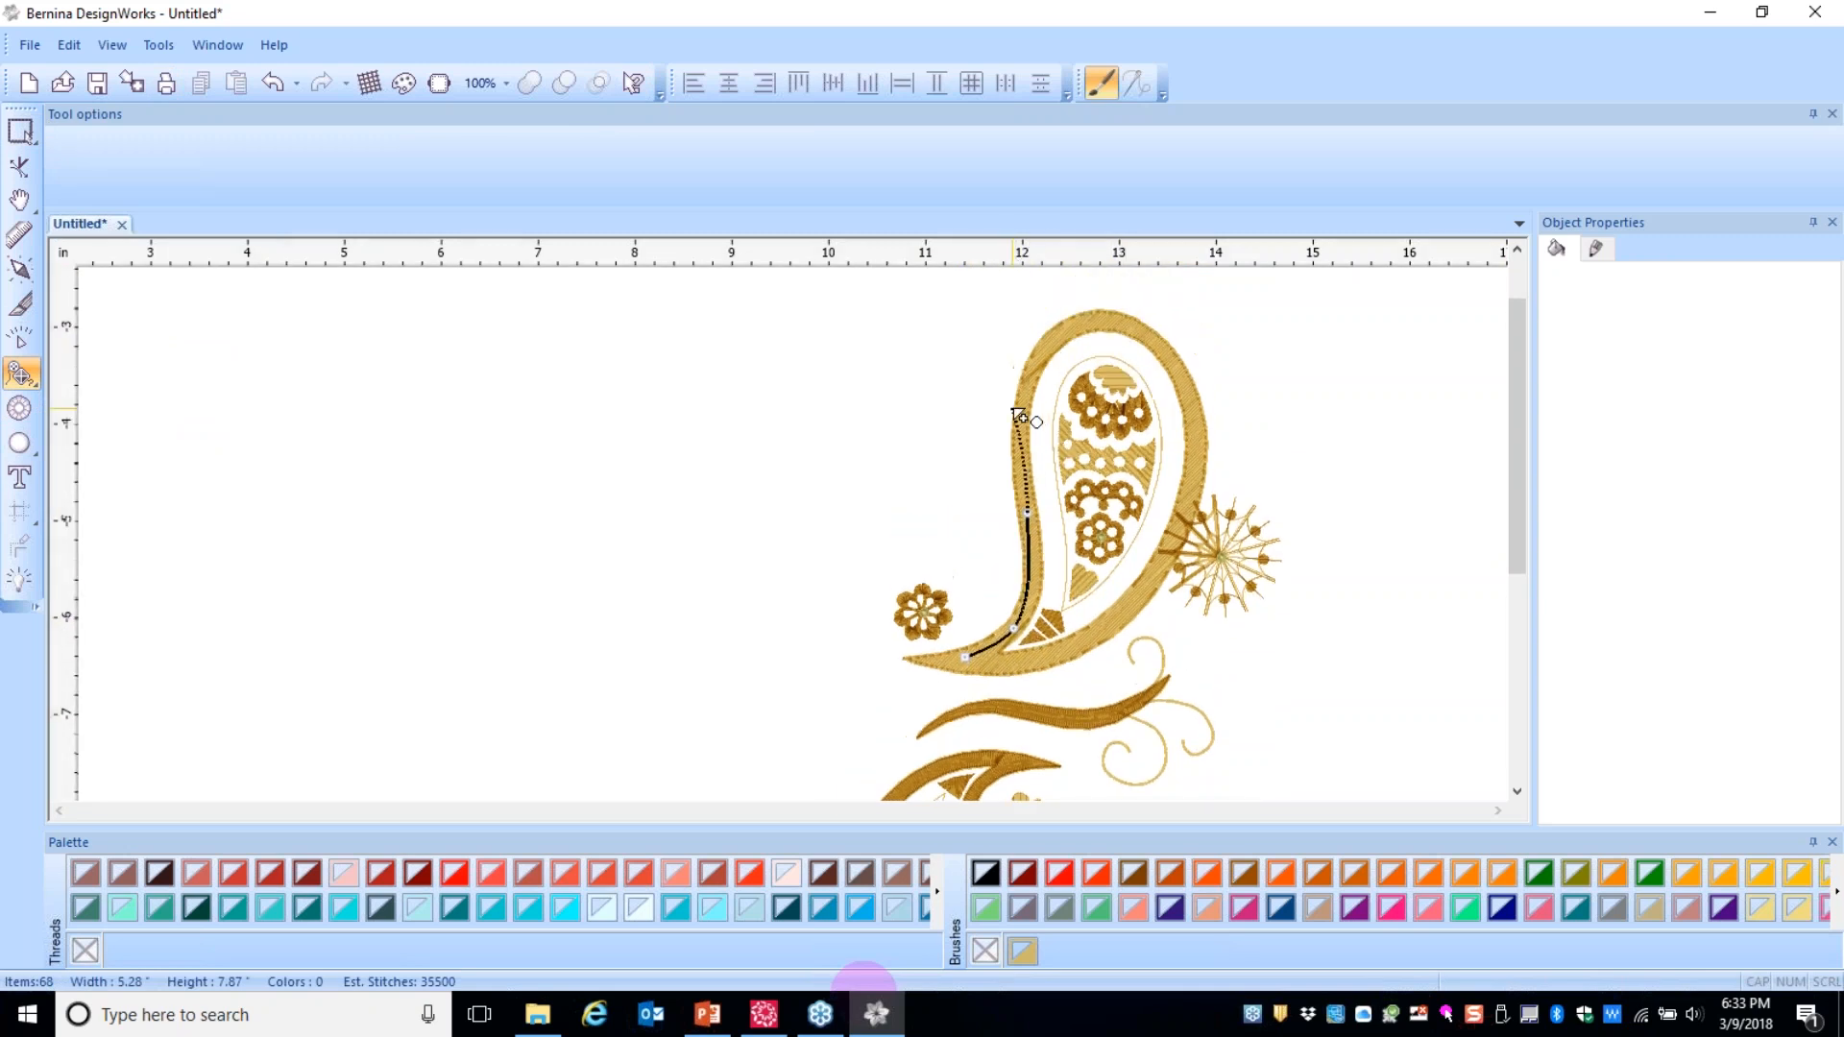
{"action": "left_click", "coordinate": [1096, 319]}
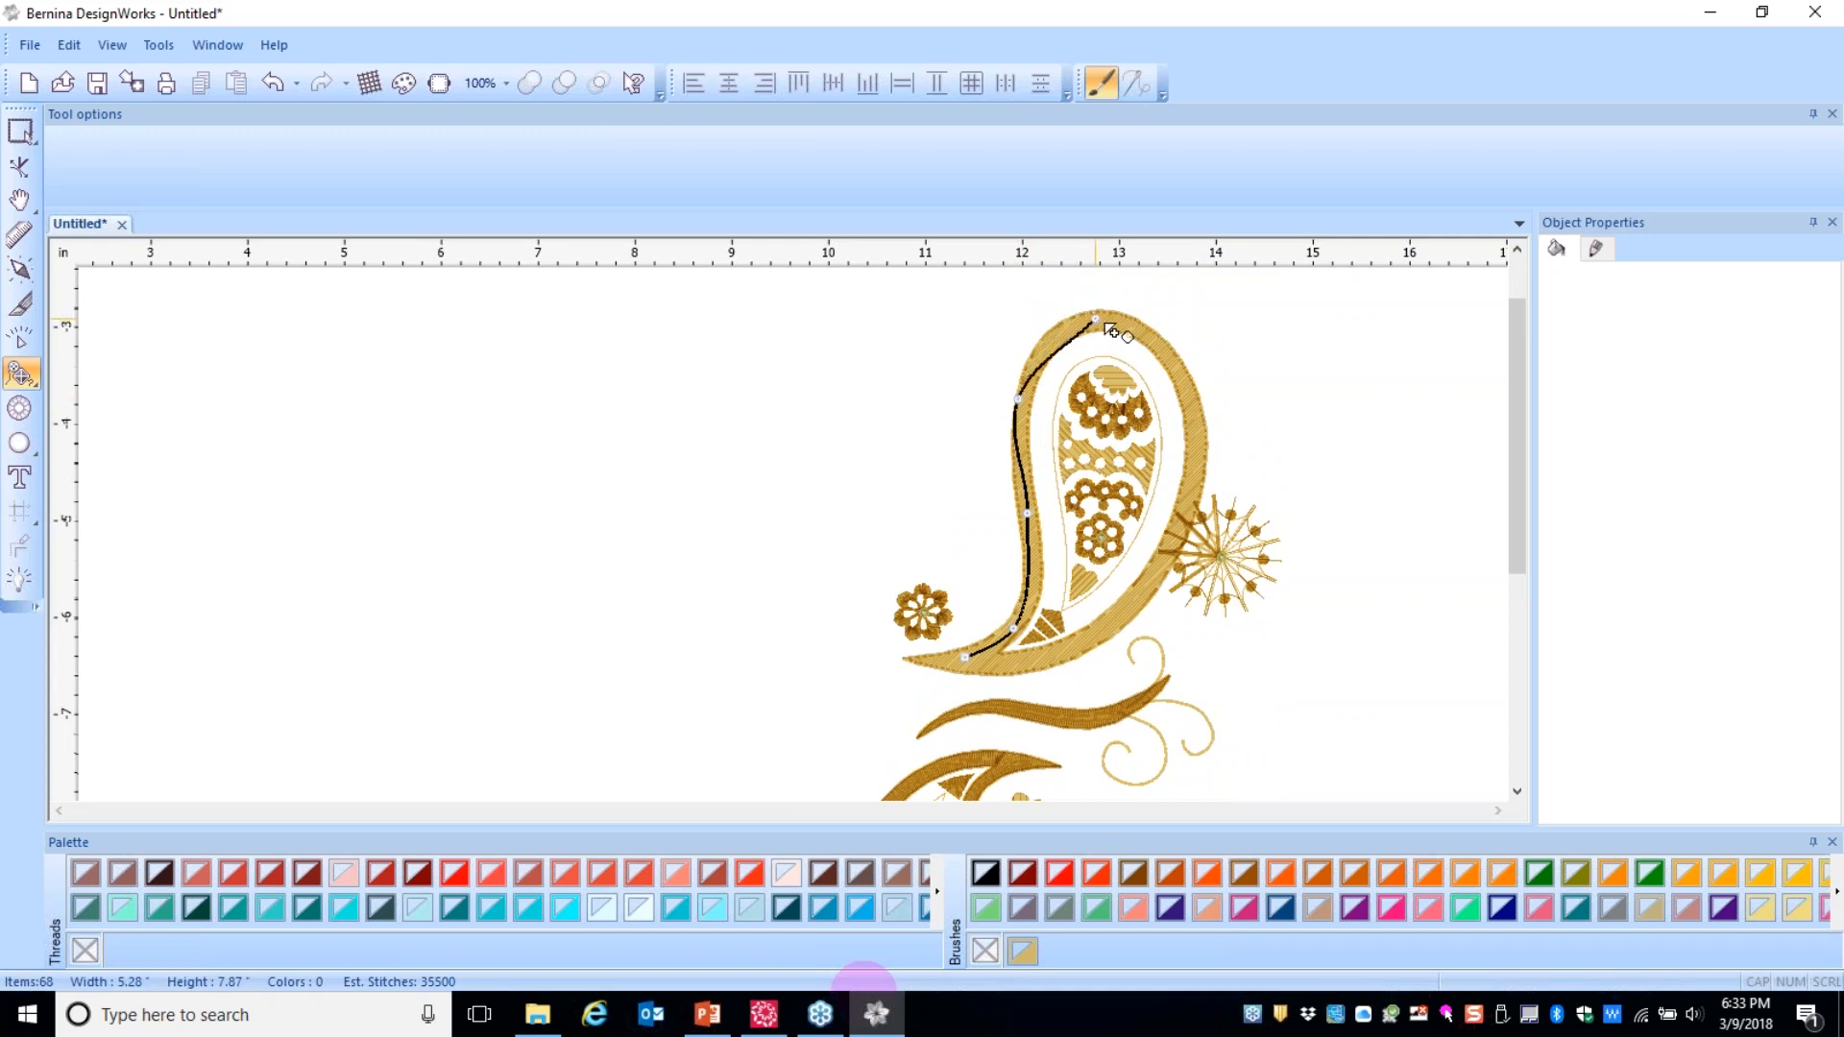
- Replace the last two traced points and continue around the right side of the paisley border, closing the shape at its starting point
{"action": "key", "text": "BackSpace"}
{"action": "key", "text": "BackSpace"}
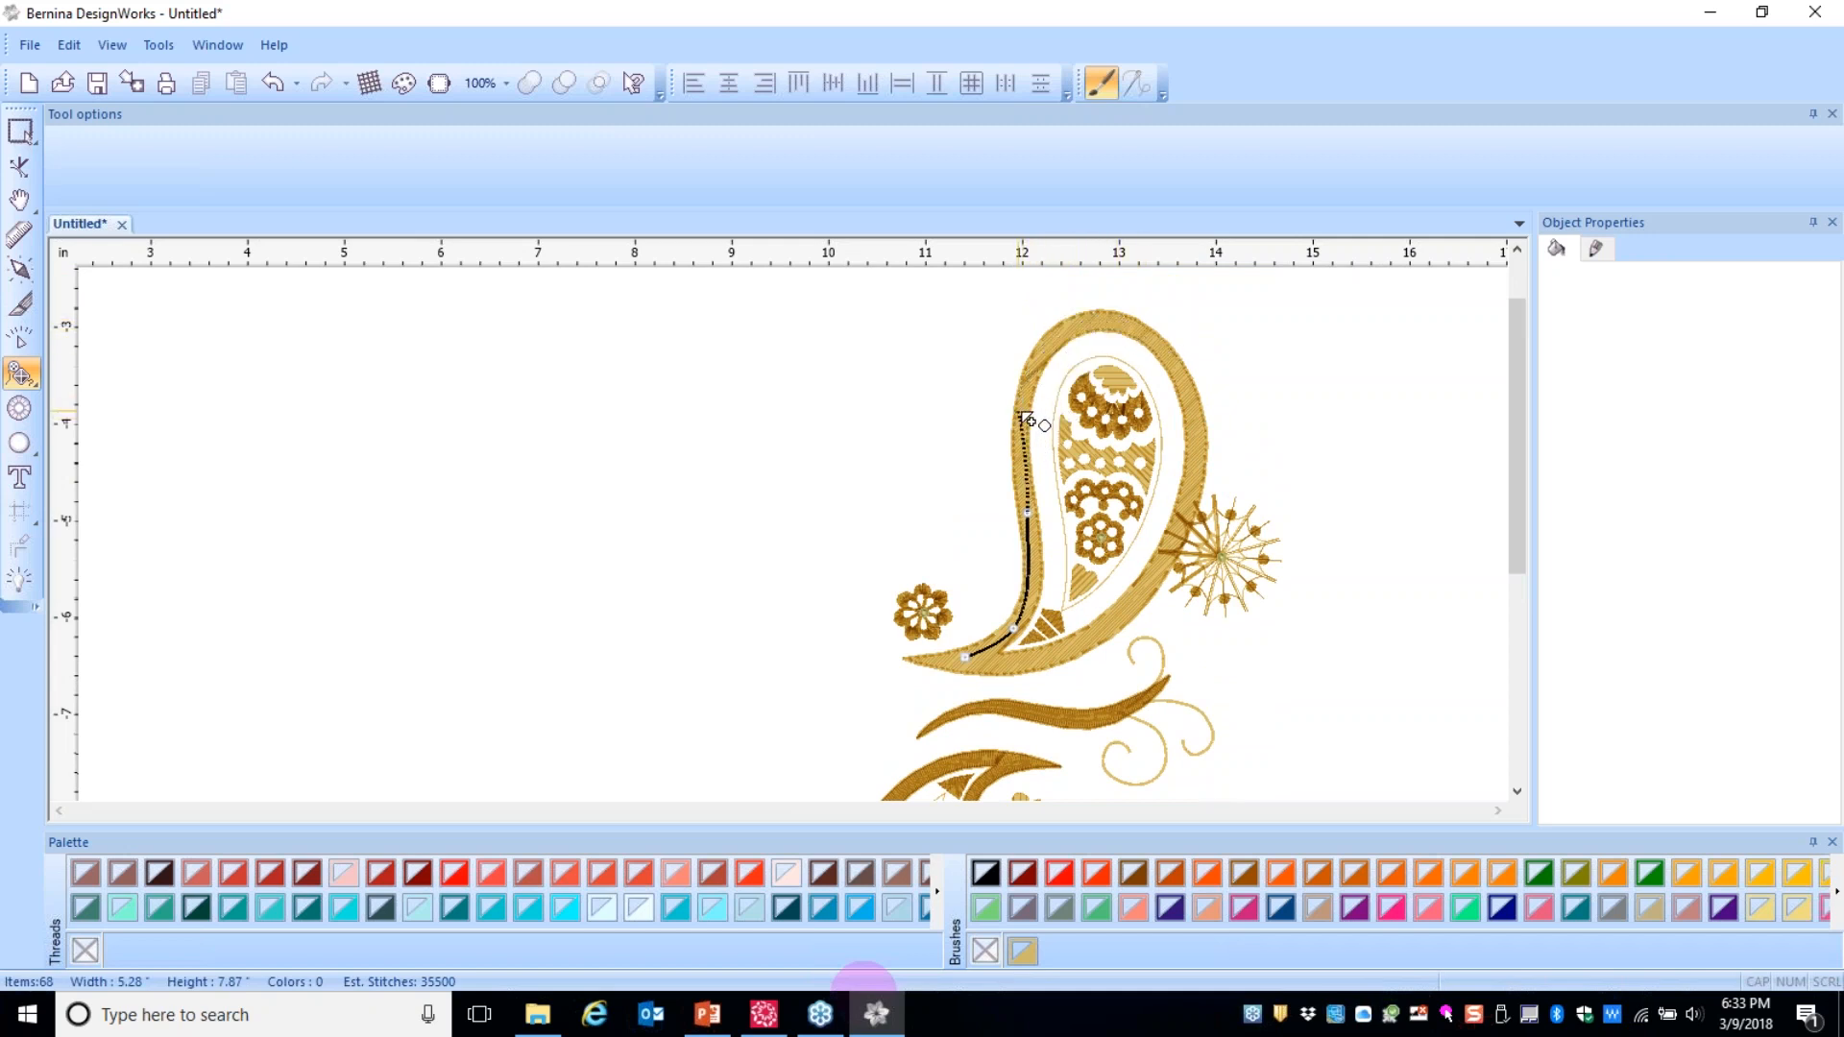
{"action": "left_click", "coordinate": [1019, 409]}
{"action": "left_click", "coordinate": [1093, 321]}
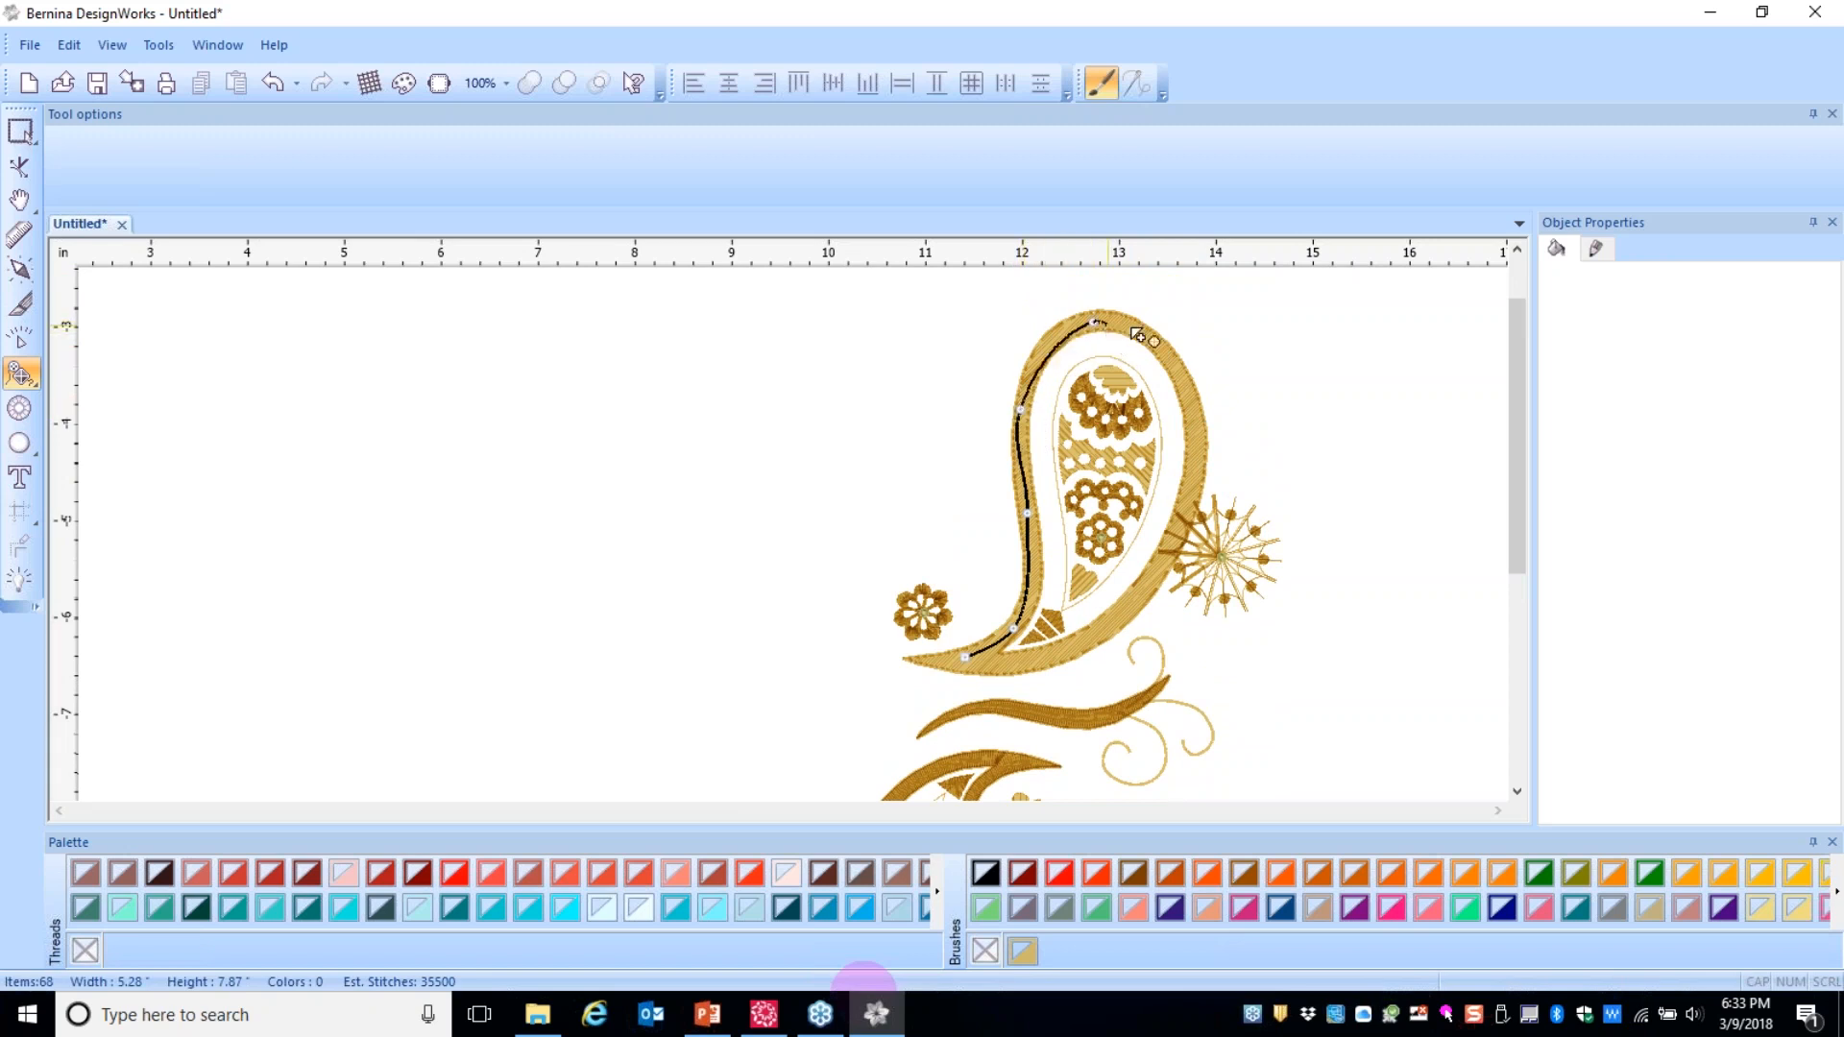
{"action": "left_click", "coordinate": [1186, 385]}
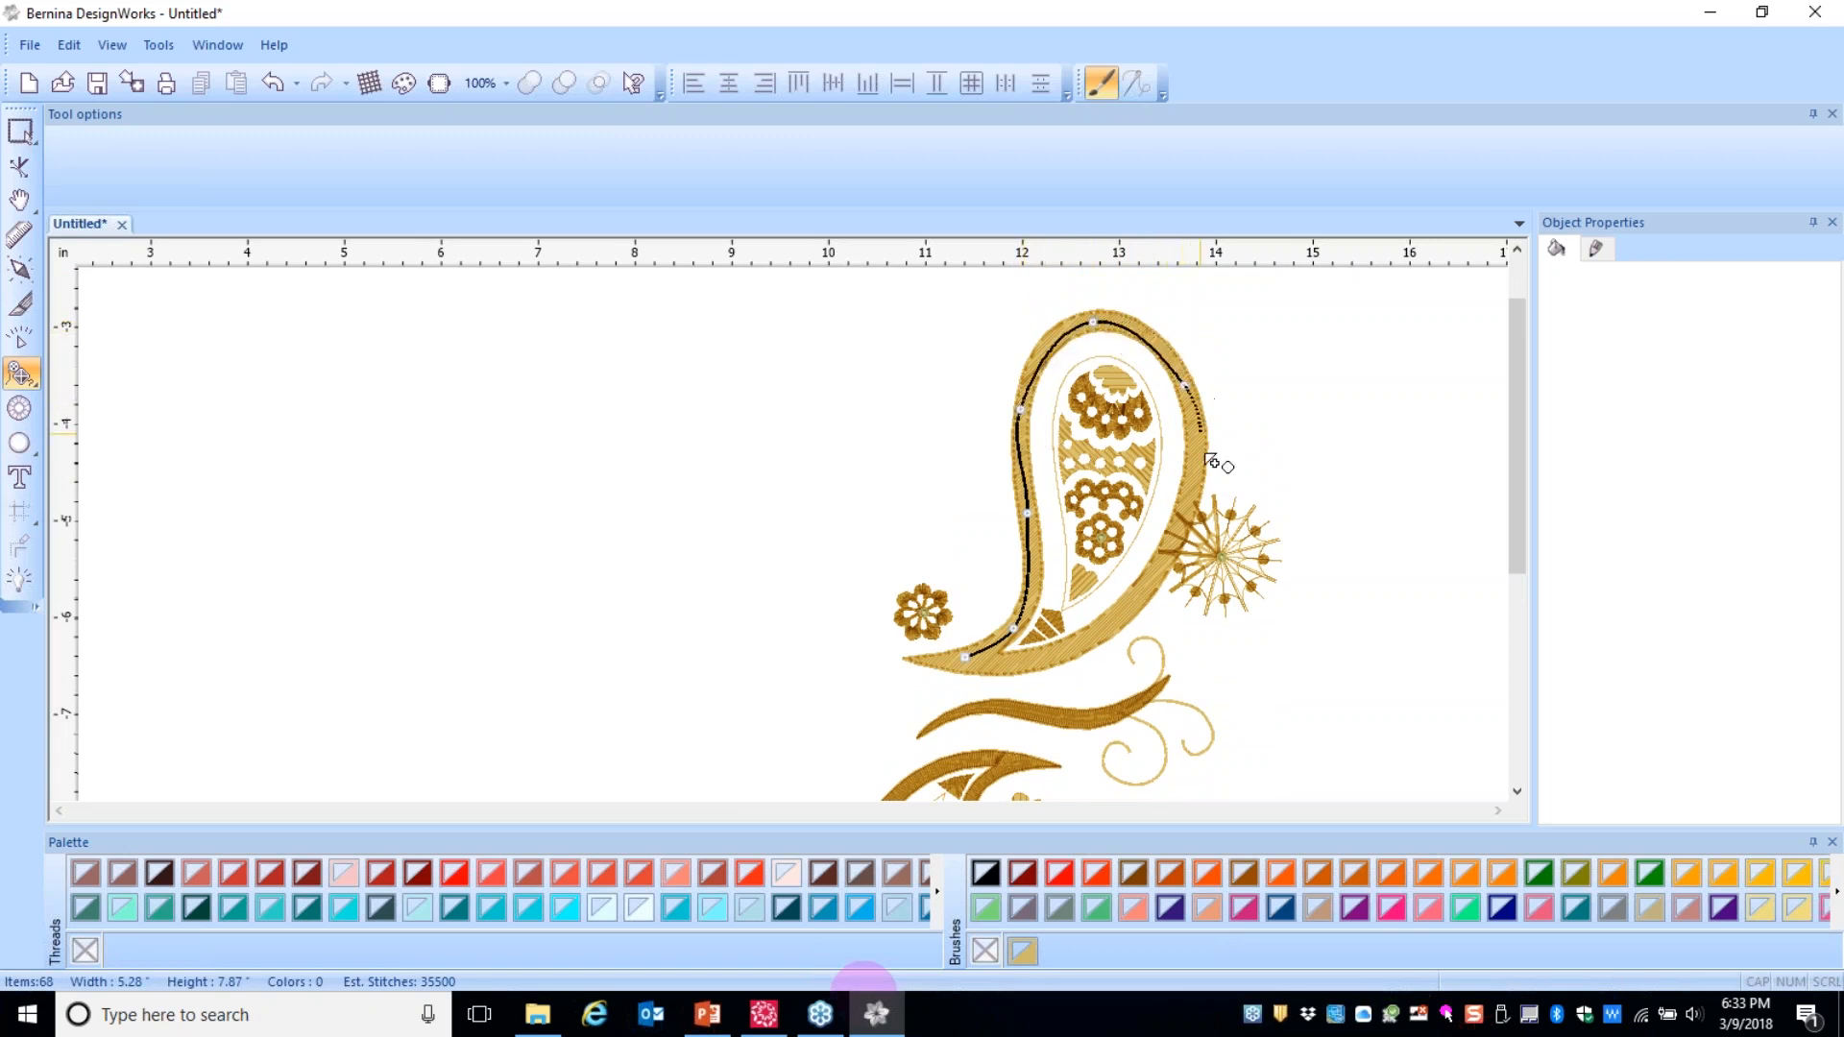
{"action": "left_click", "coordinate": [1180, 526]}
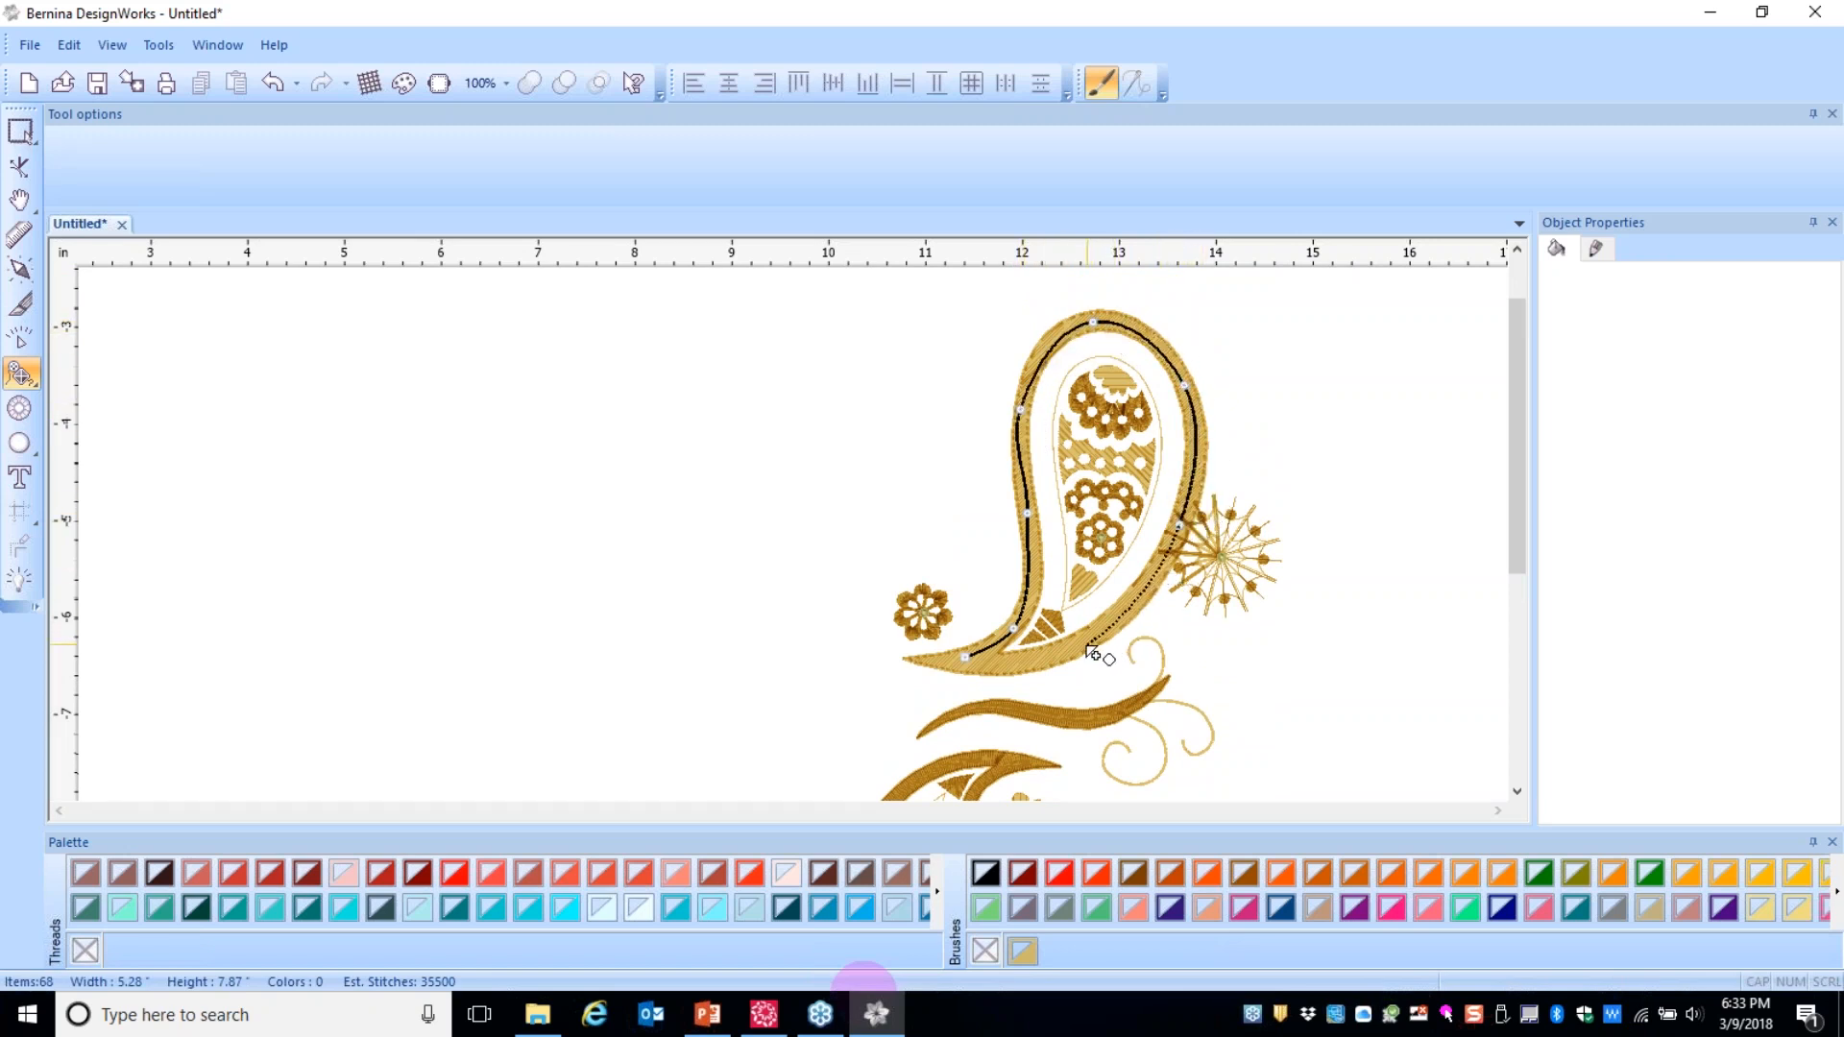
{"action": "left_click", "coordinate": [1081, 643]}
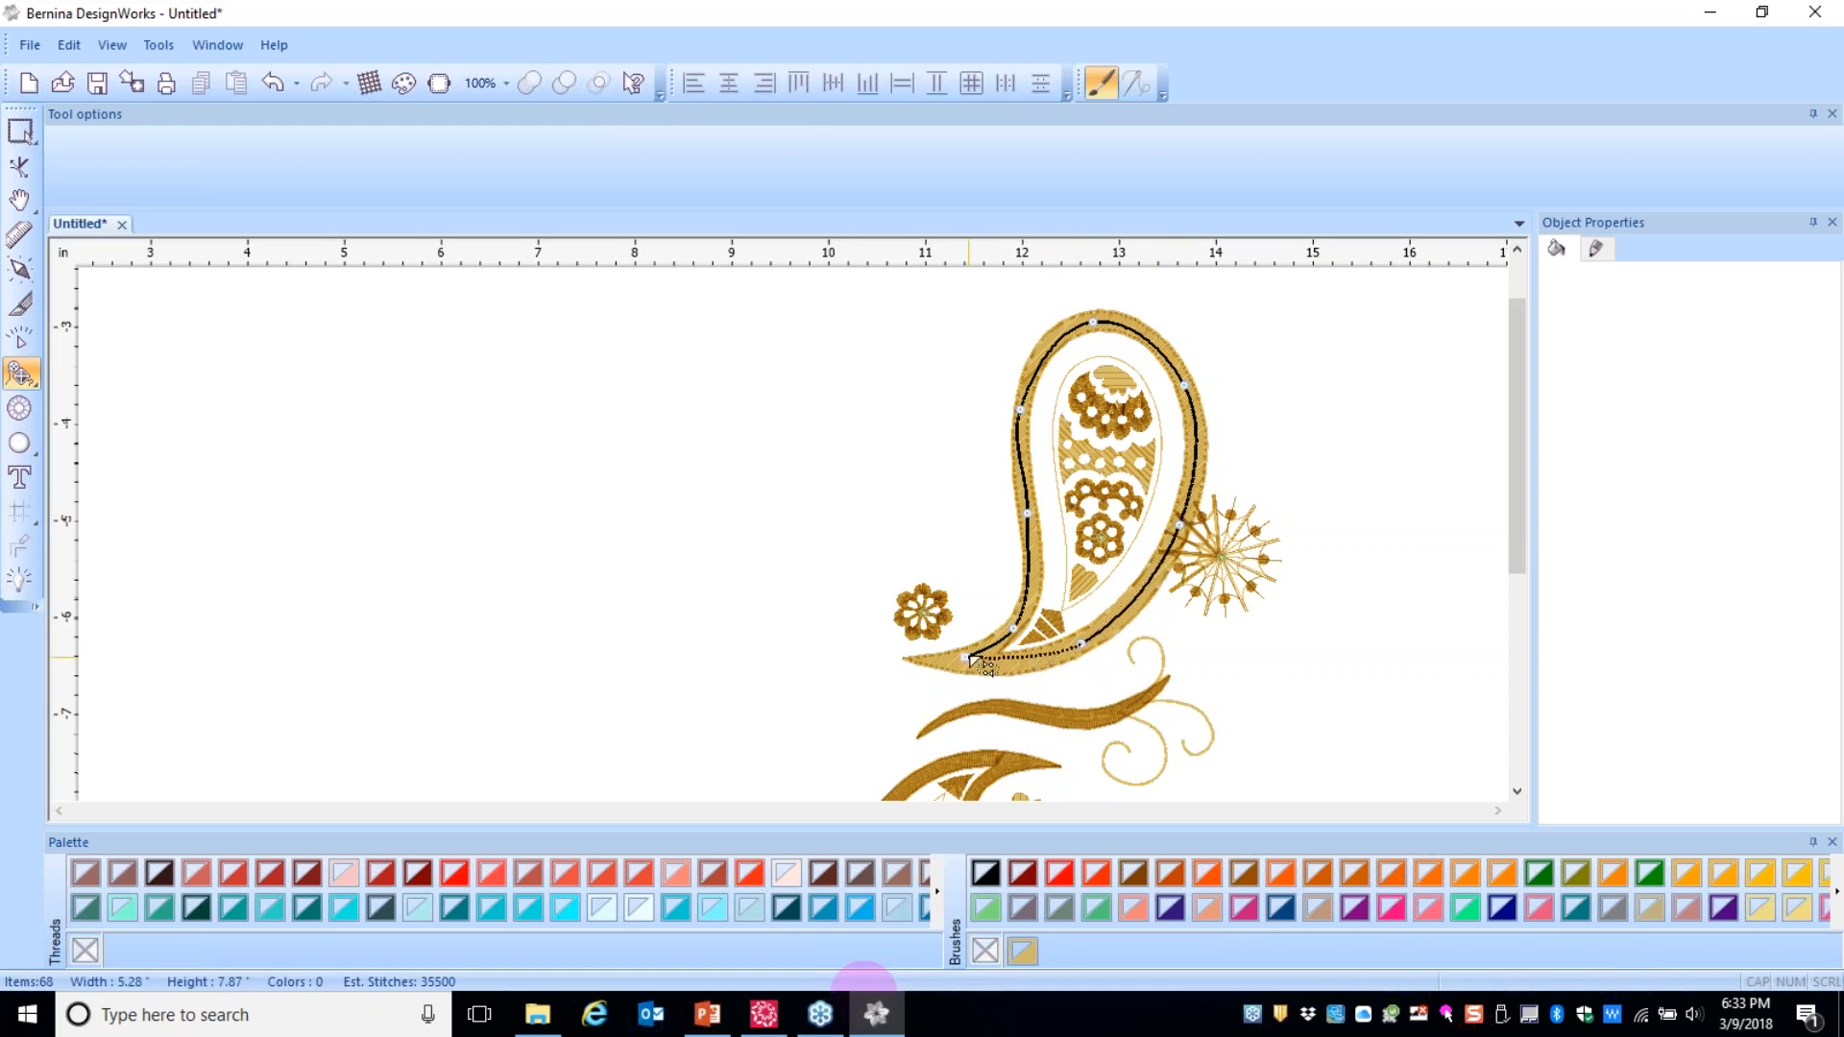
{"action": "left_click", "coordinate": [966, 659]}
{"action": "key", "text": "Return"}
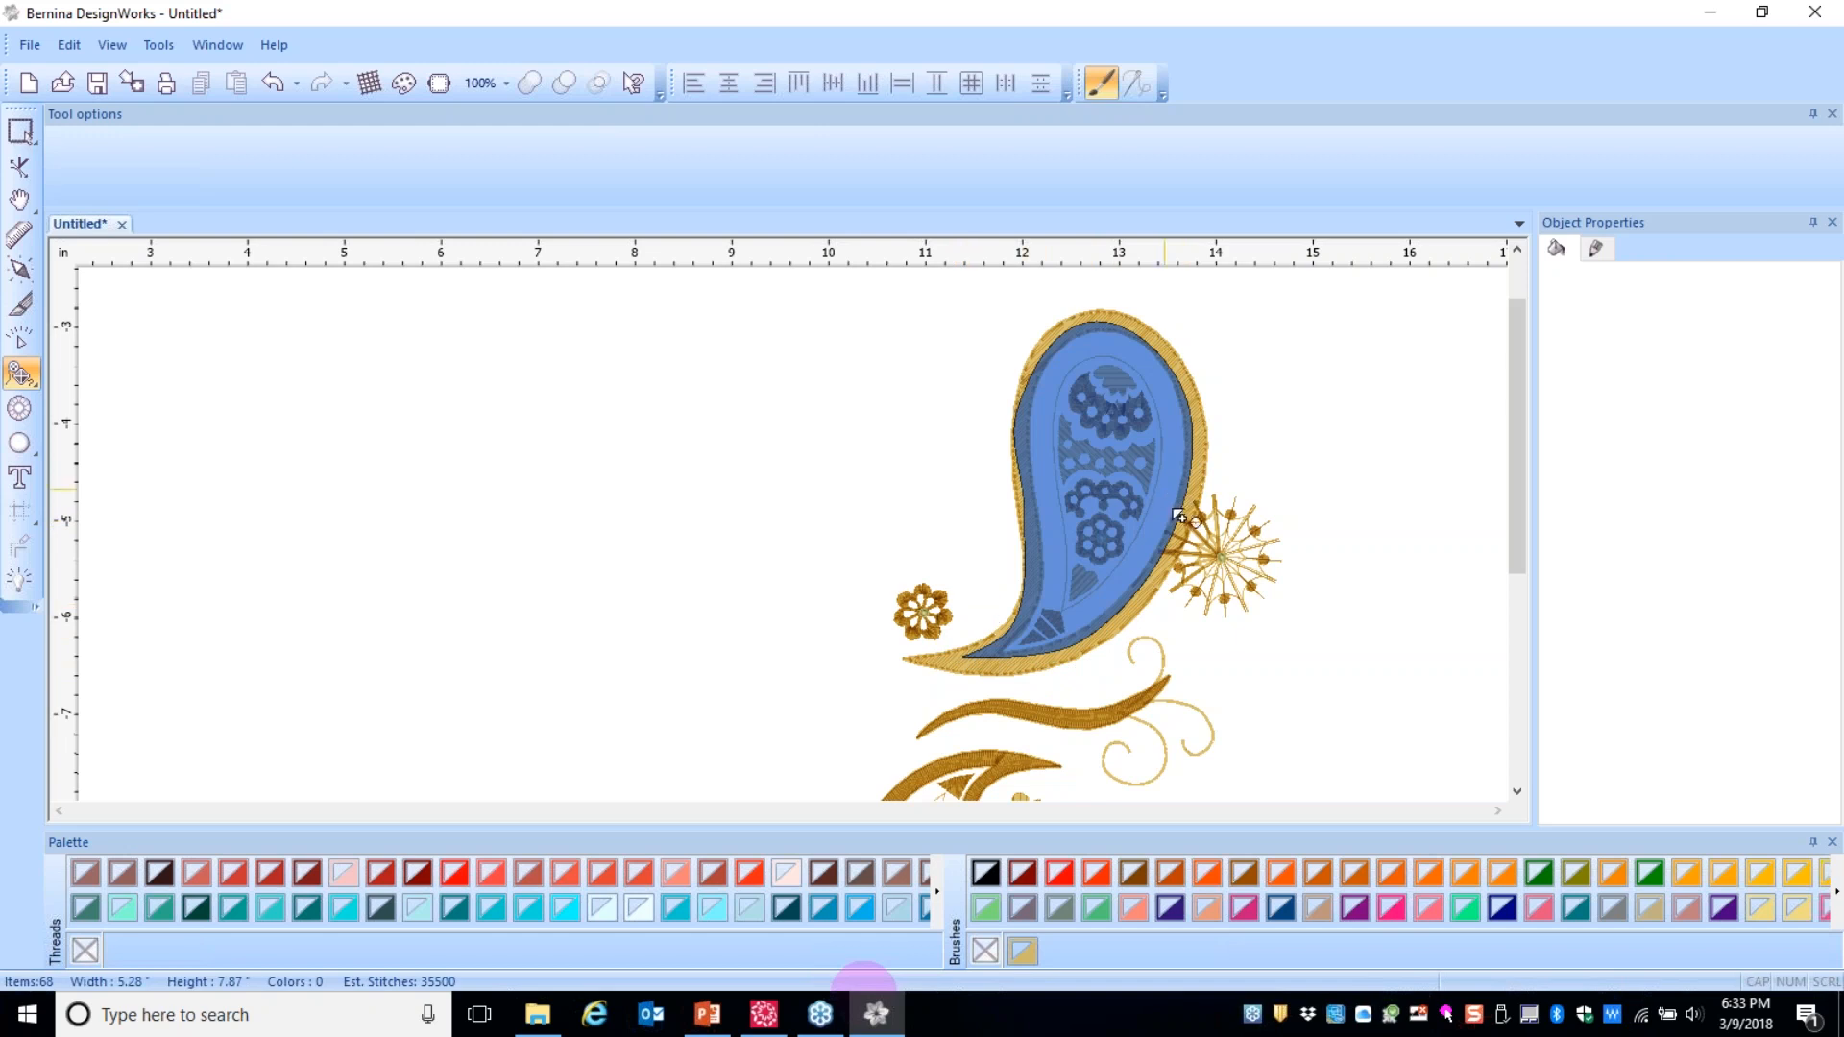
- Adjust the traced shape's upper-left node so the curve better follows the middle of the paisley border
{"action": "left_click", "coordinate": [20, 131]}
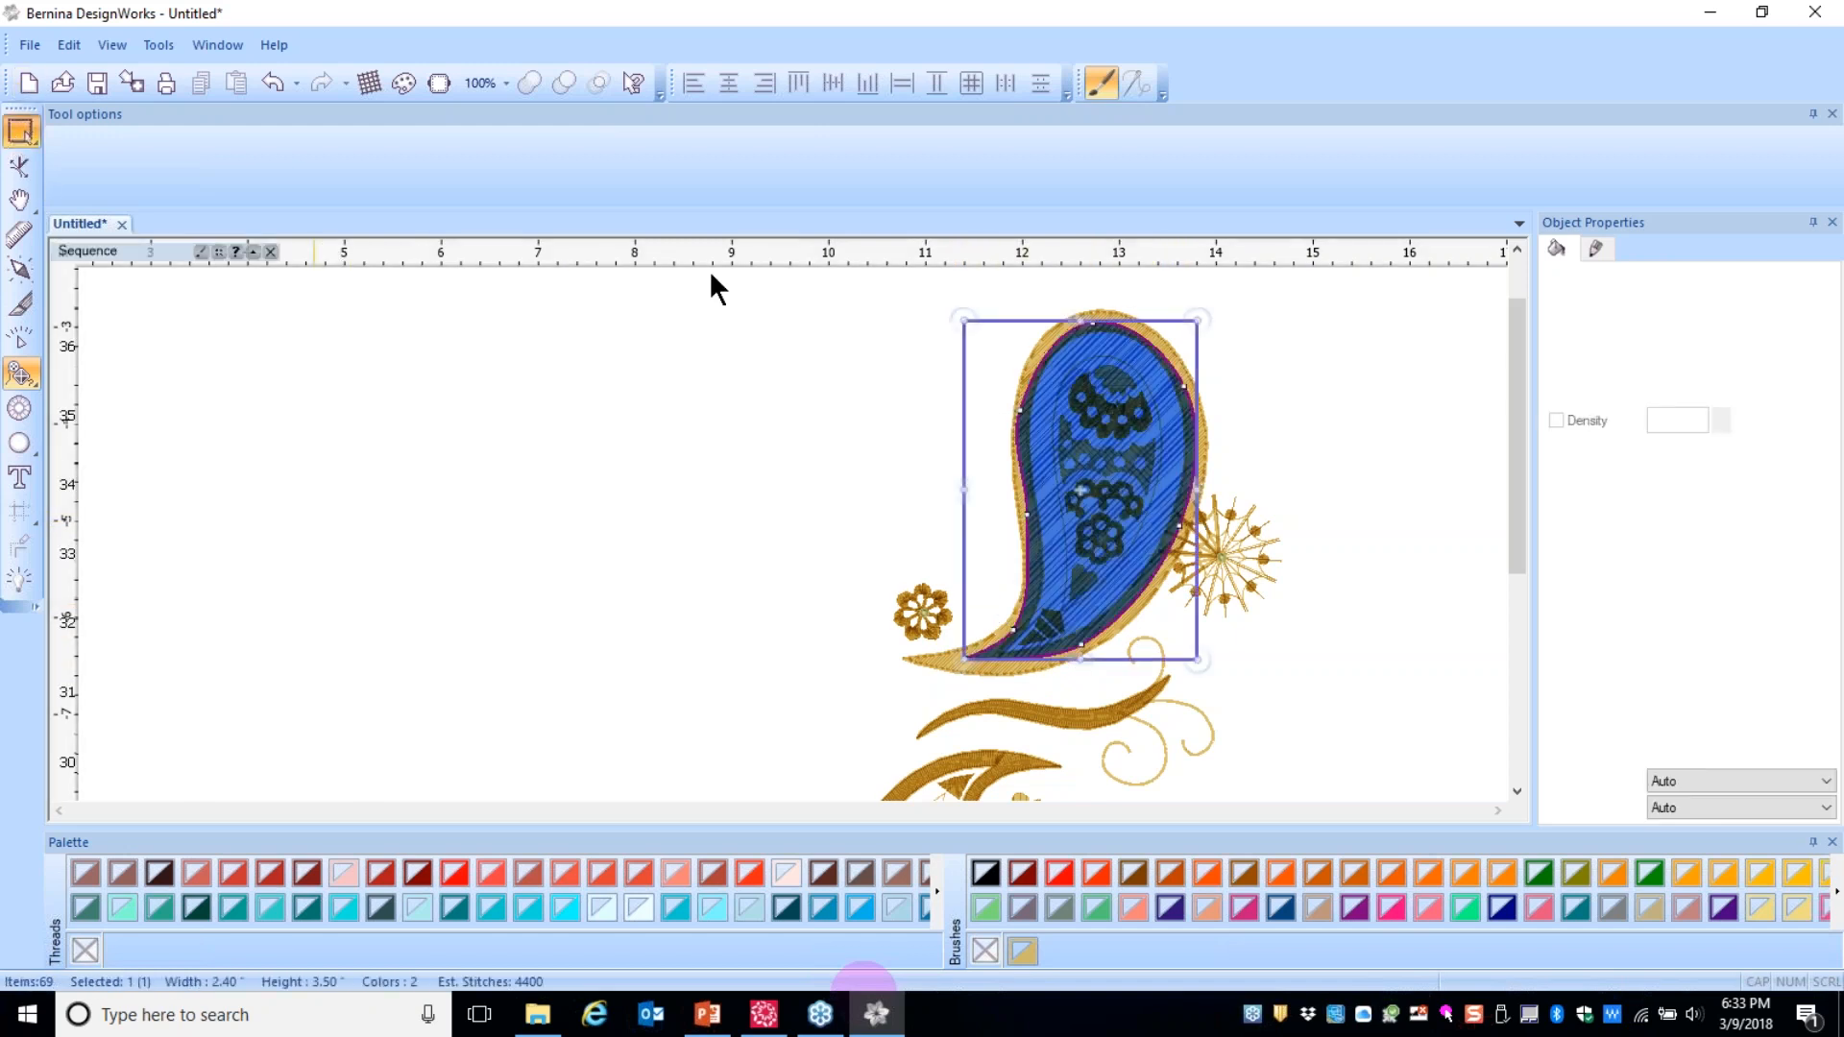
{"action": "left_click", "coordinate": [19, 169]}
{"action": "left_click_drag", "start_coordinate": [1024, 415], "coordinate": [1037, 407]}
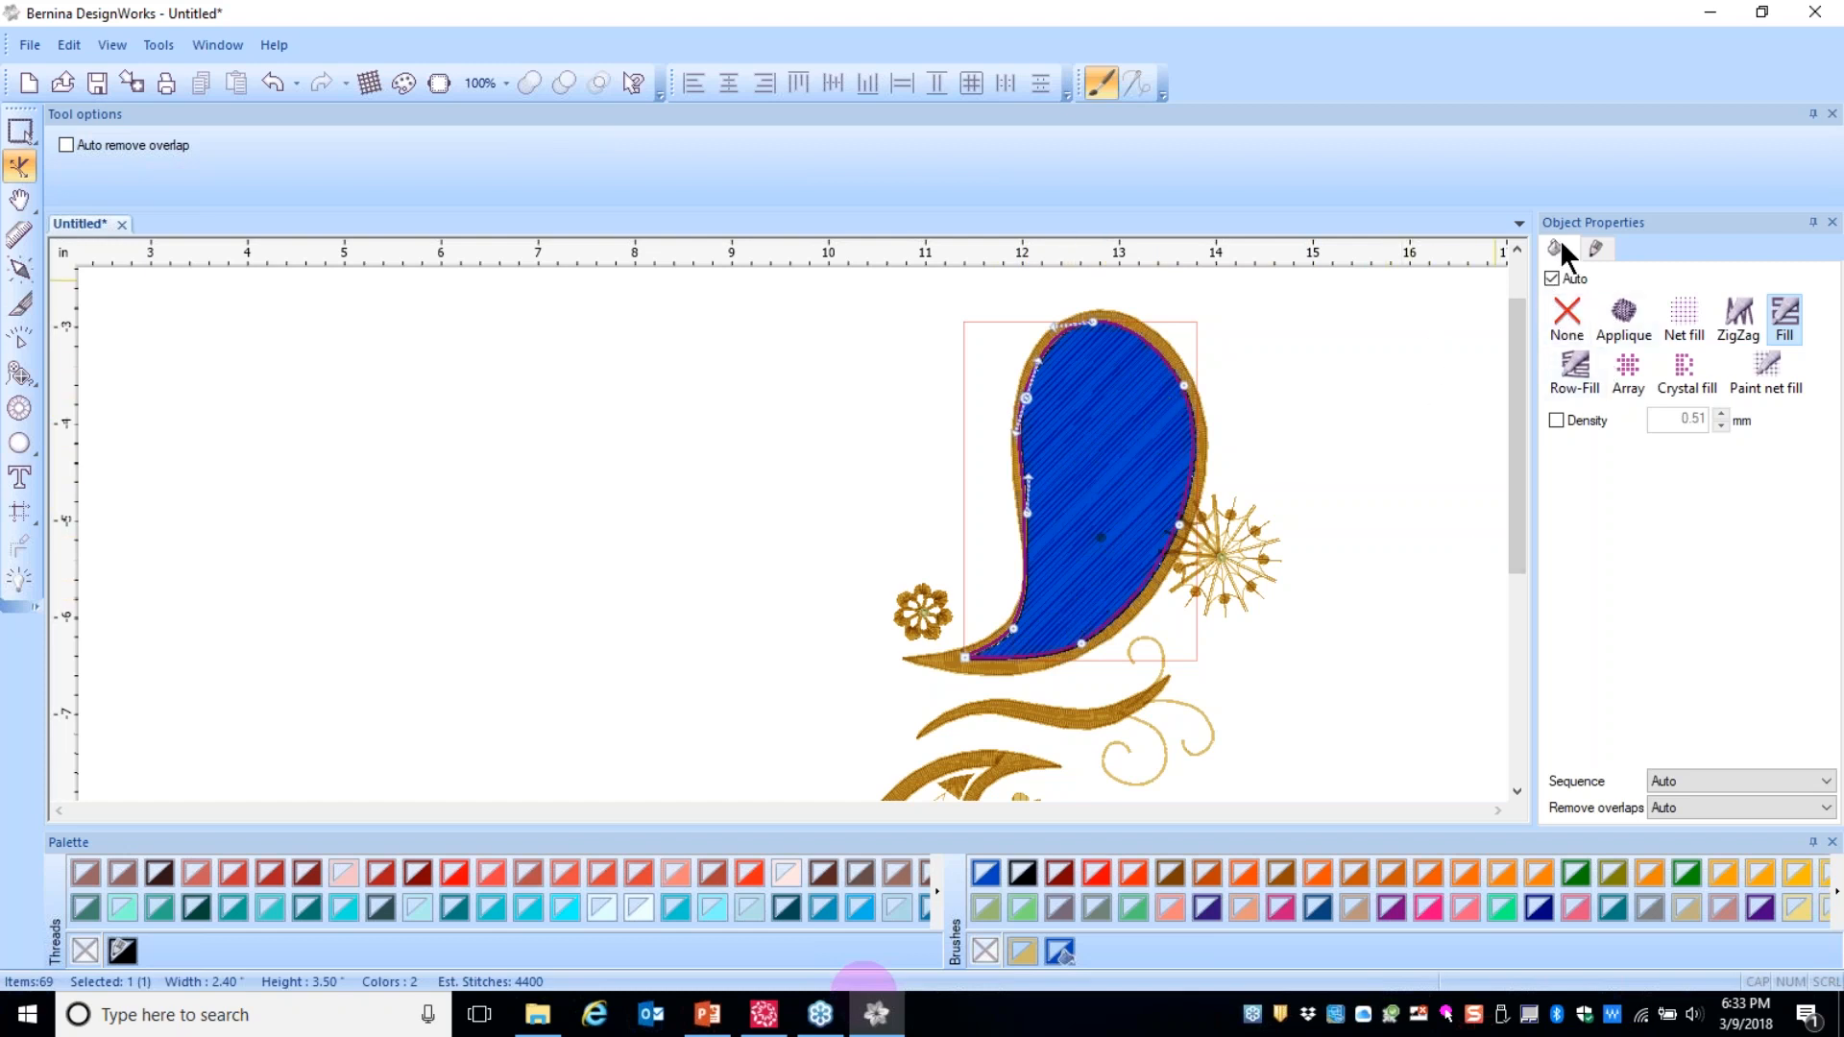
{"action": "left_click", "coordinate": [20, 131]}
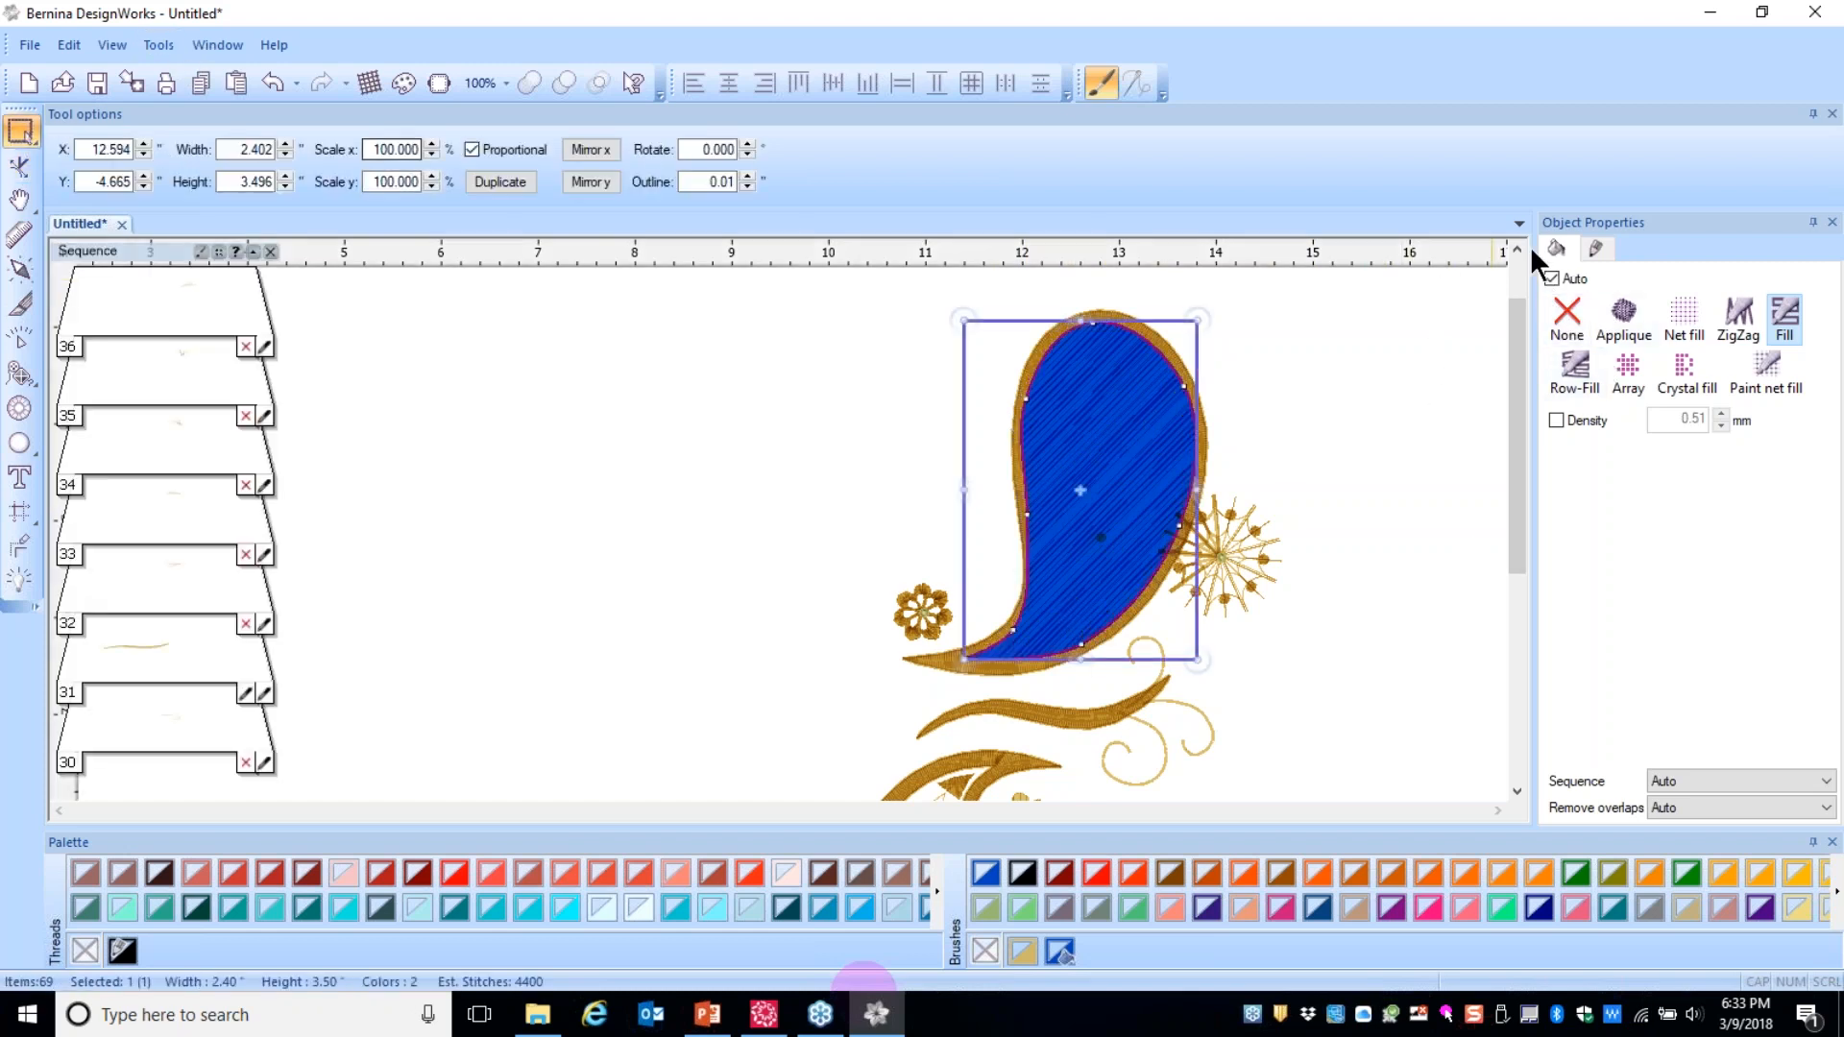
- Remove the traced shape's fill and make its outline a line of Swarovski Round crystals with 2.5 mm spacing
{"action": "left_click", "coordinate": [1566, 326]}
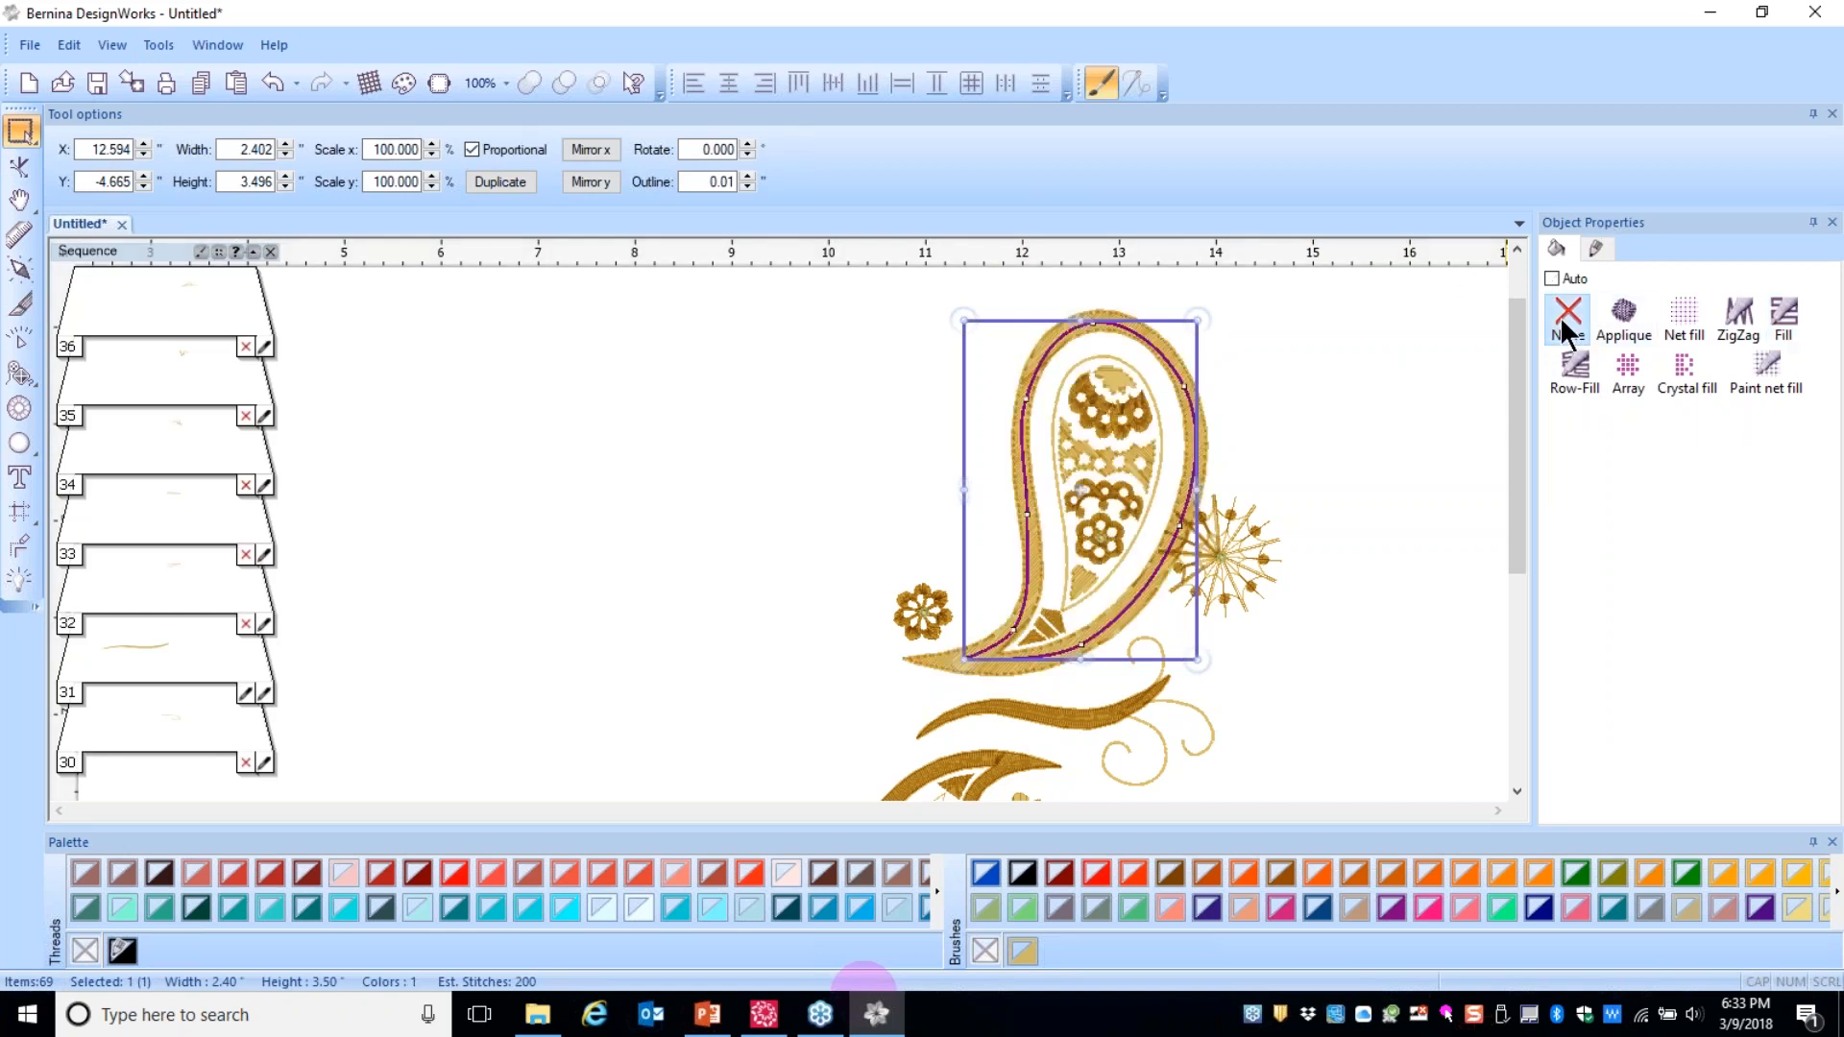
{"action": "left_click", "coordinate": [1594, 247]}
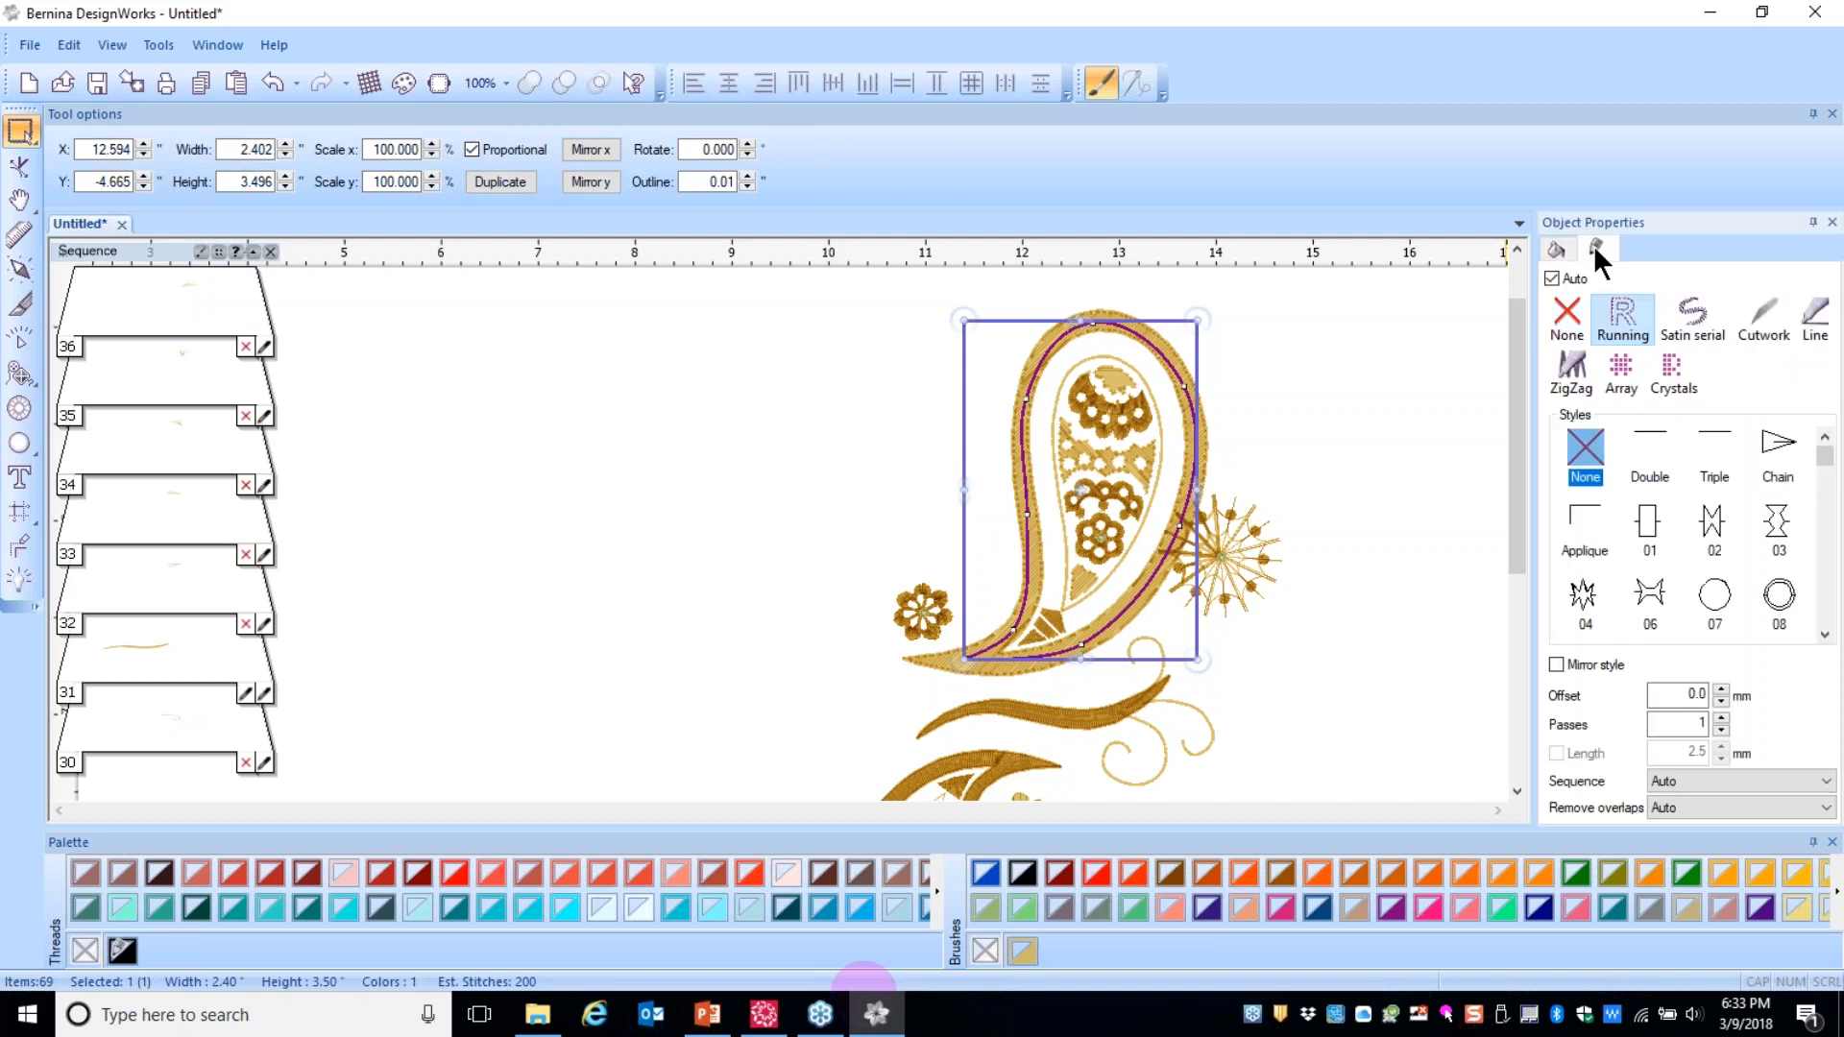
{"action": "left_click", "coordinate": [1675, 371]}
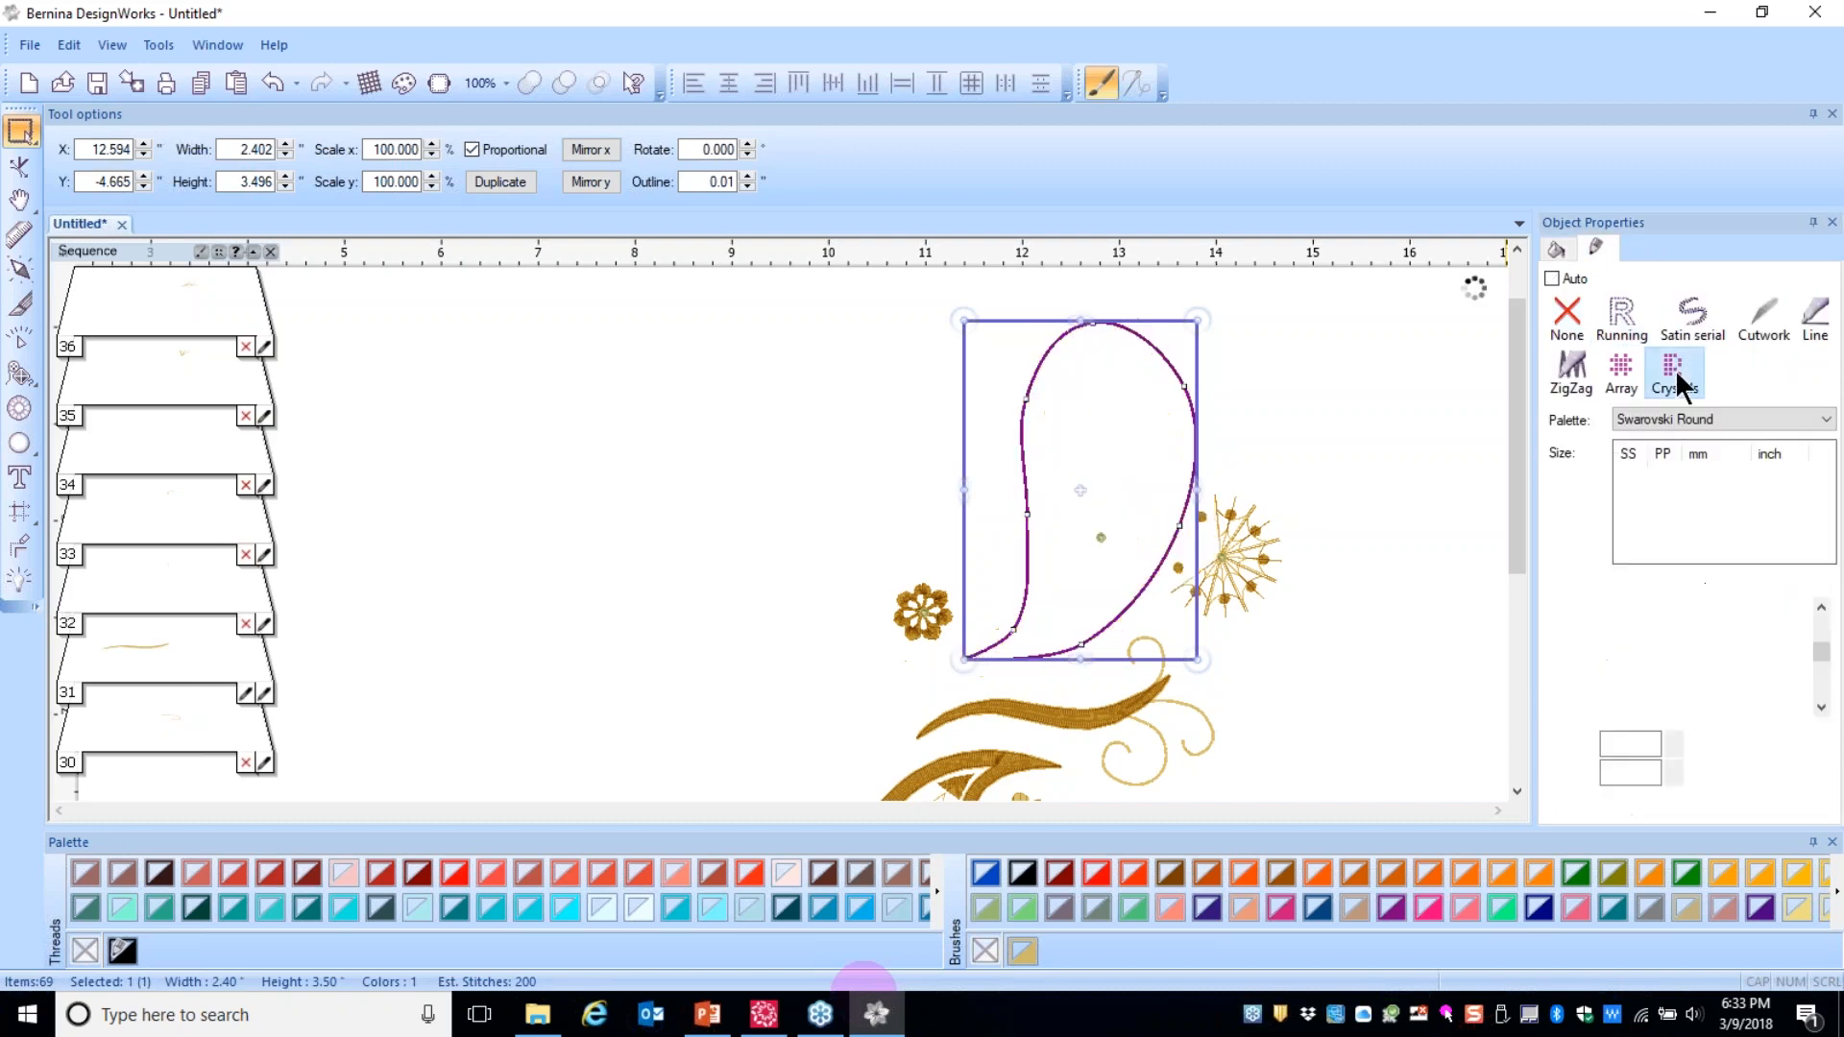
{"action": "double_click", "coordinate": [1645, 771]}
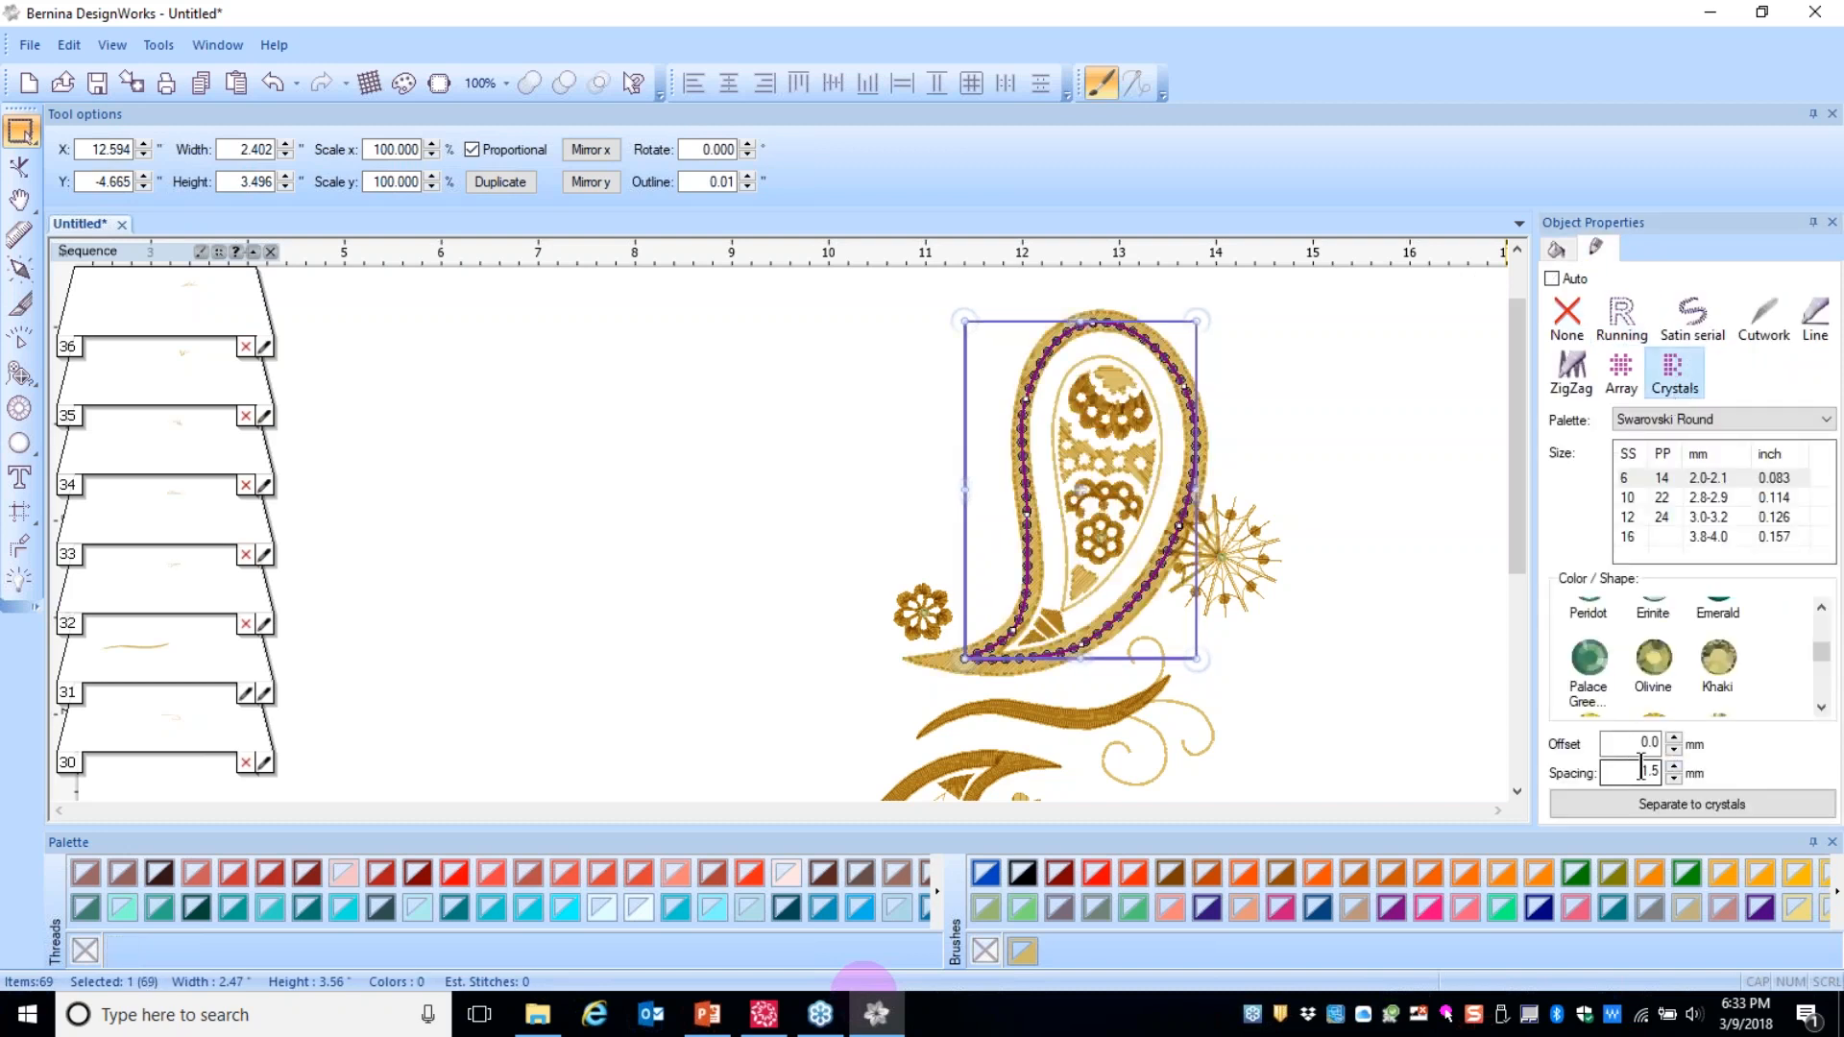
{"action": "type", "text": "2"}
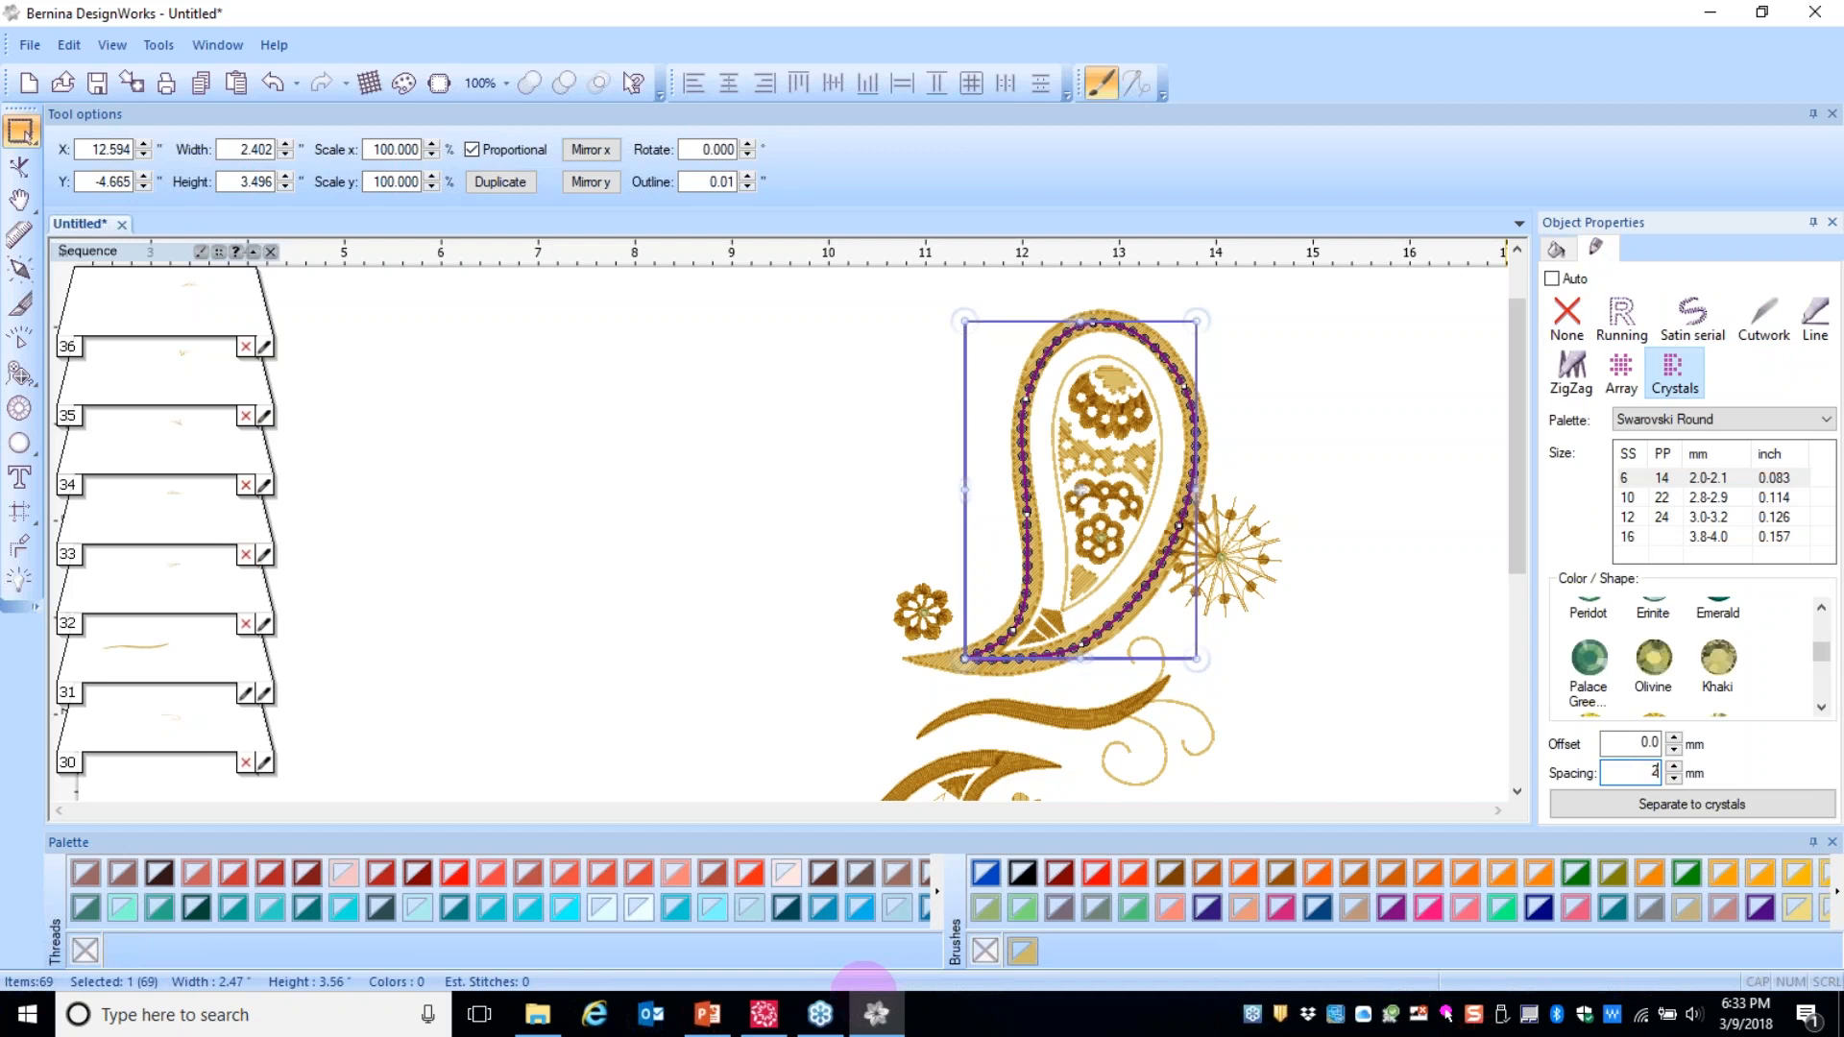
{"action": "type", "text": ".5"}
{"action": "key", "text": "Return"}
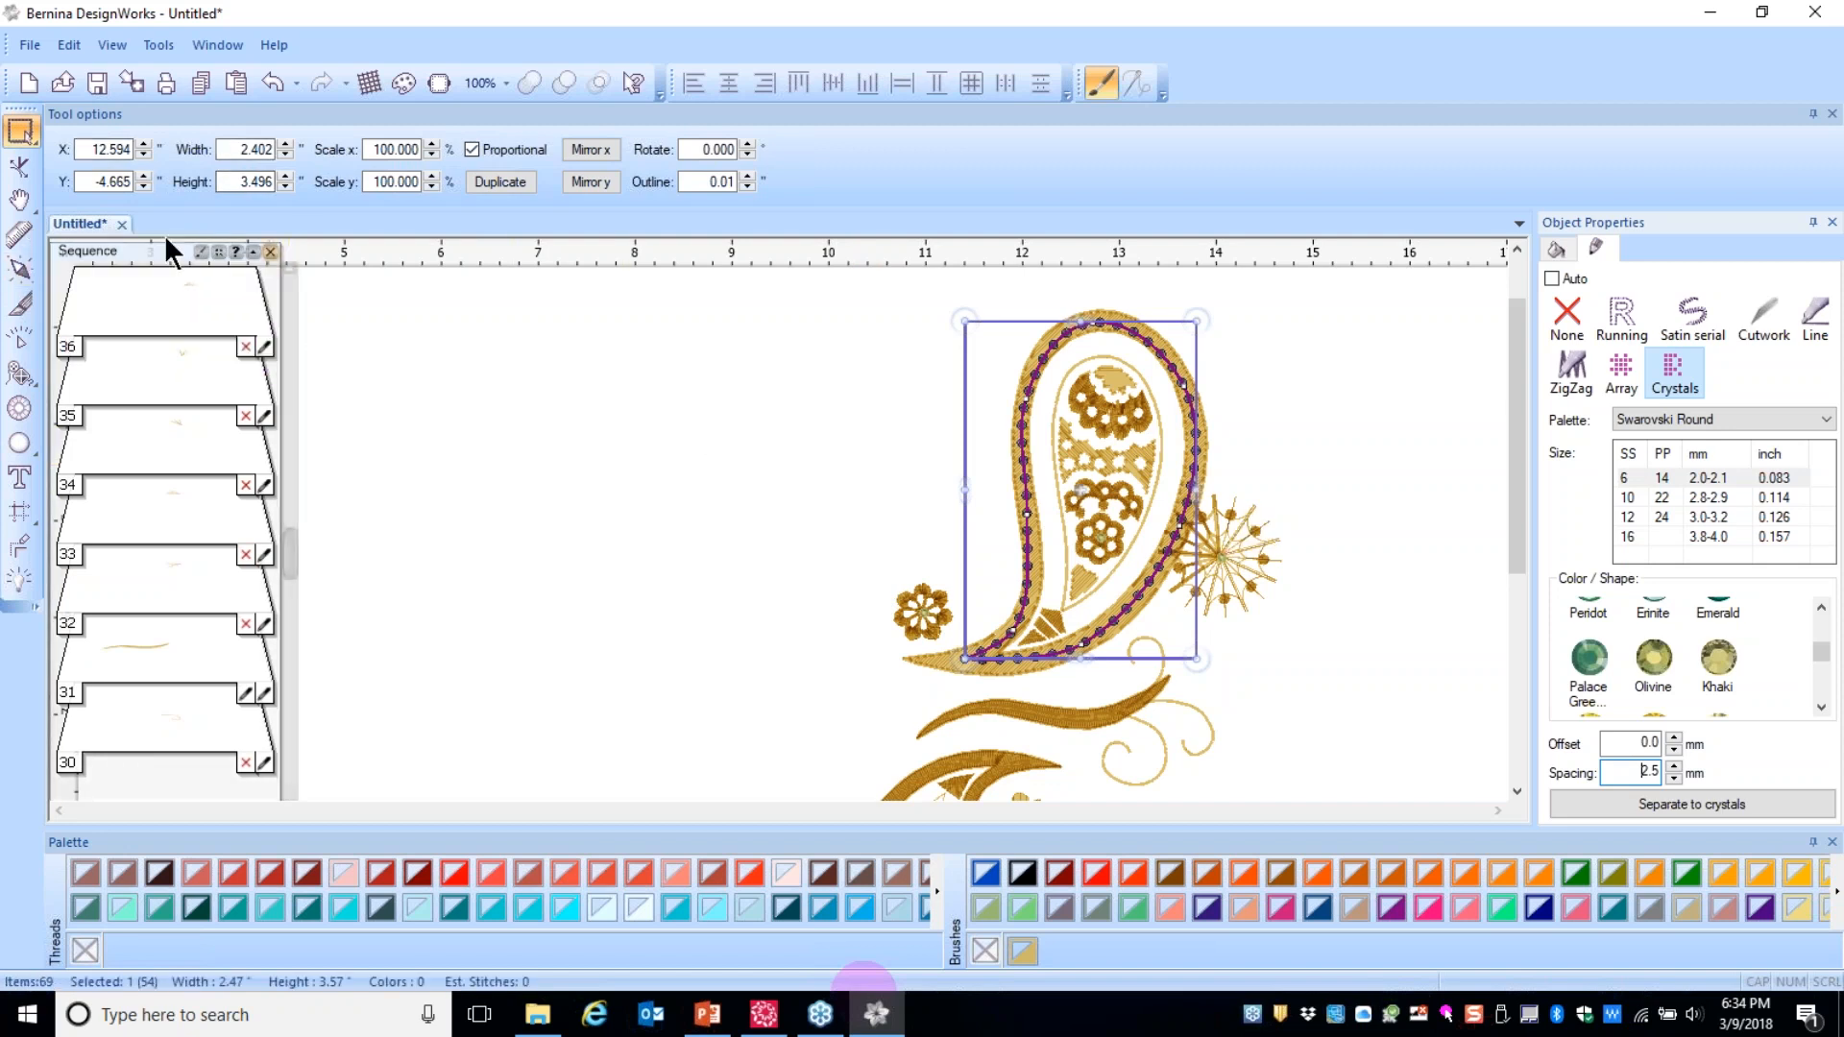
- Close the paisley design without saving and start a new design, accepting the default fabric
{"action": "left_click", "coordinate": [121, 224]}
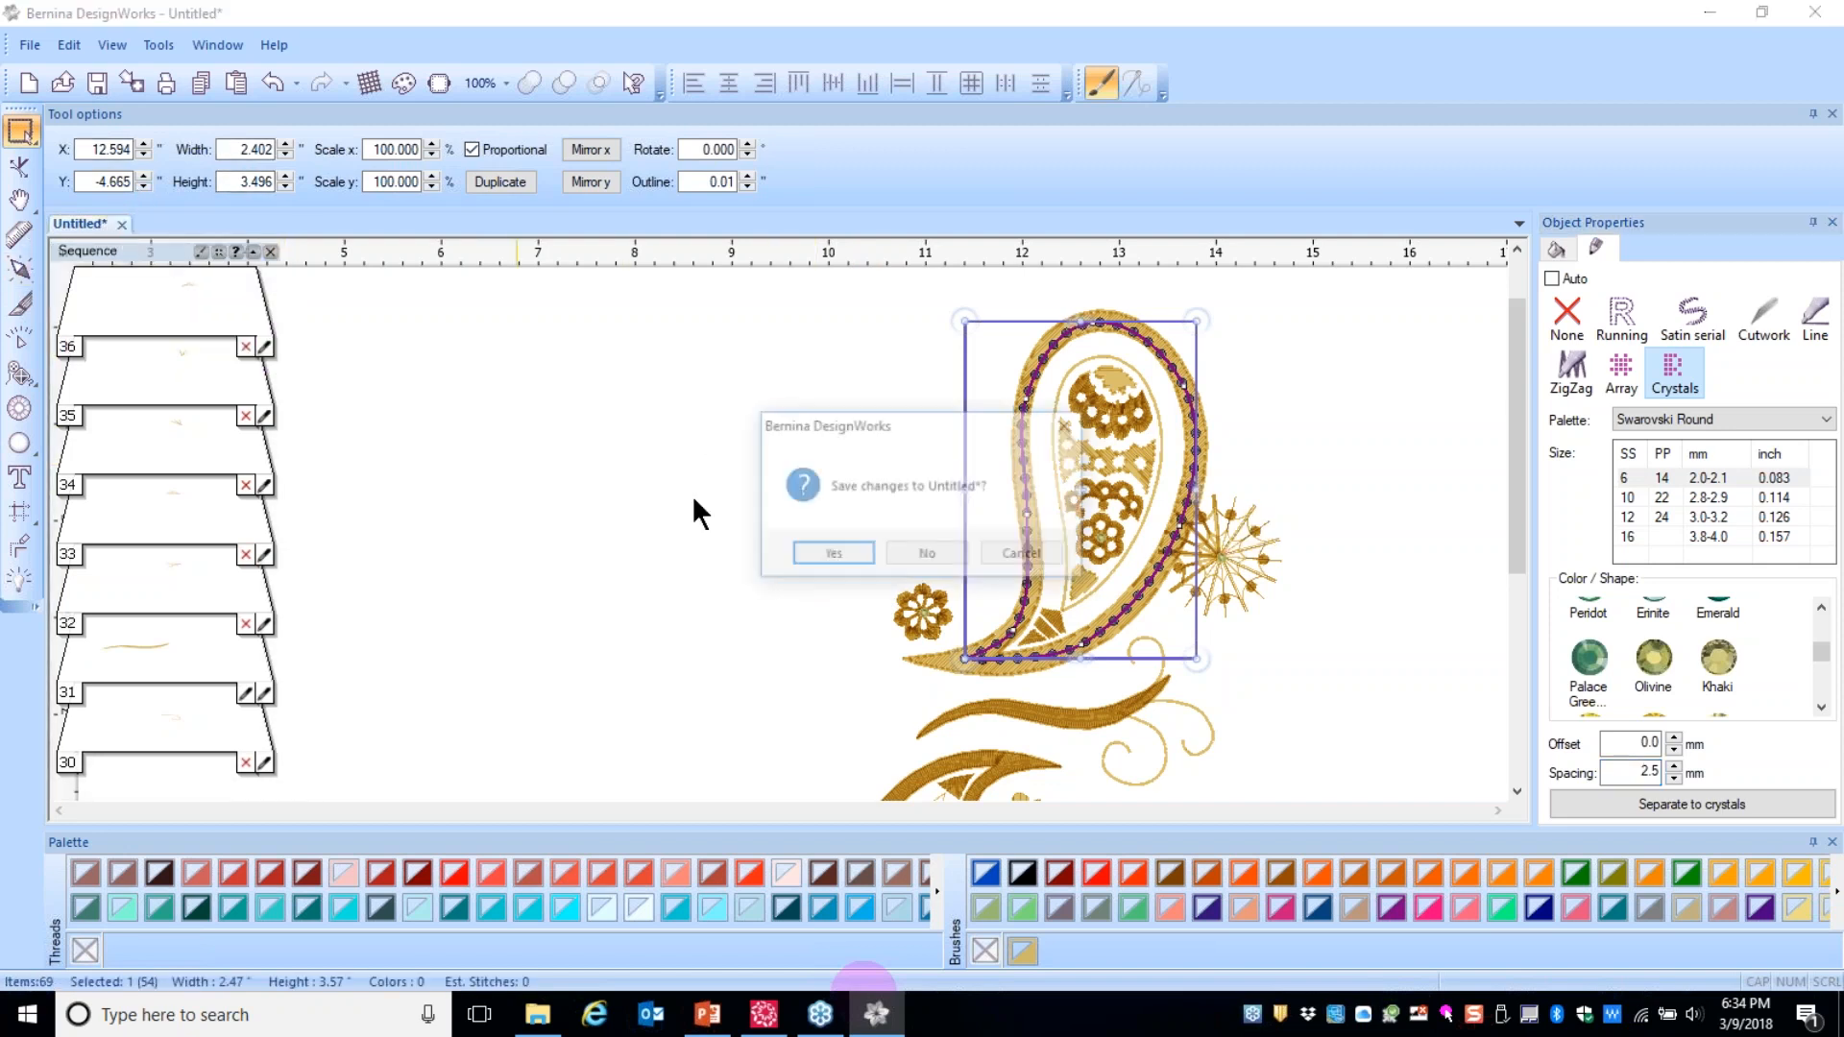
{"action": "left_click", "coordinate": [928, 558]}
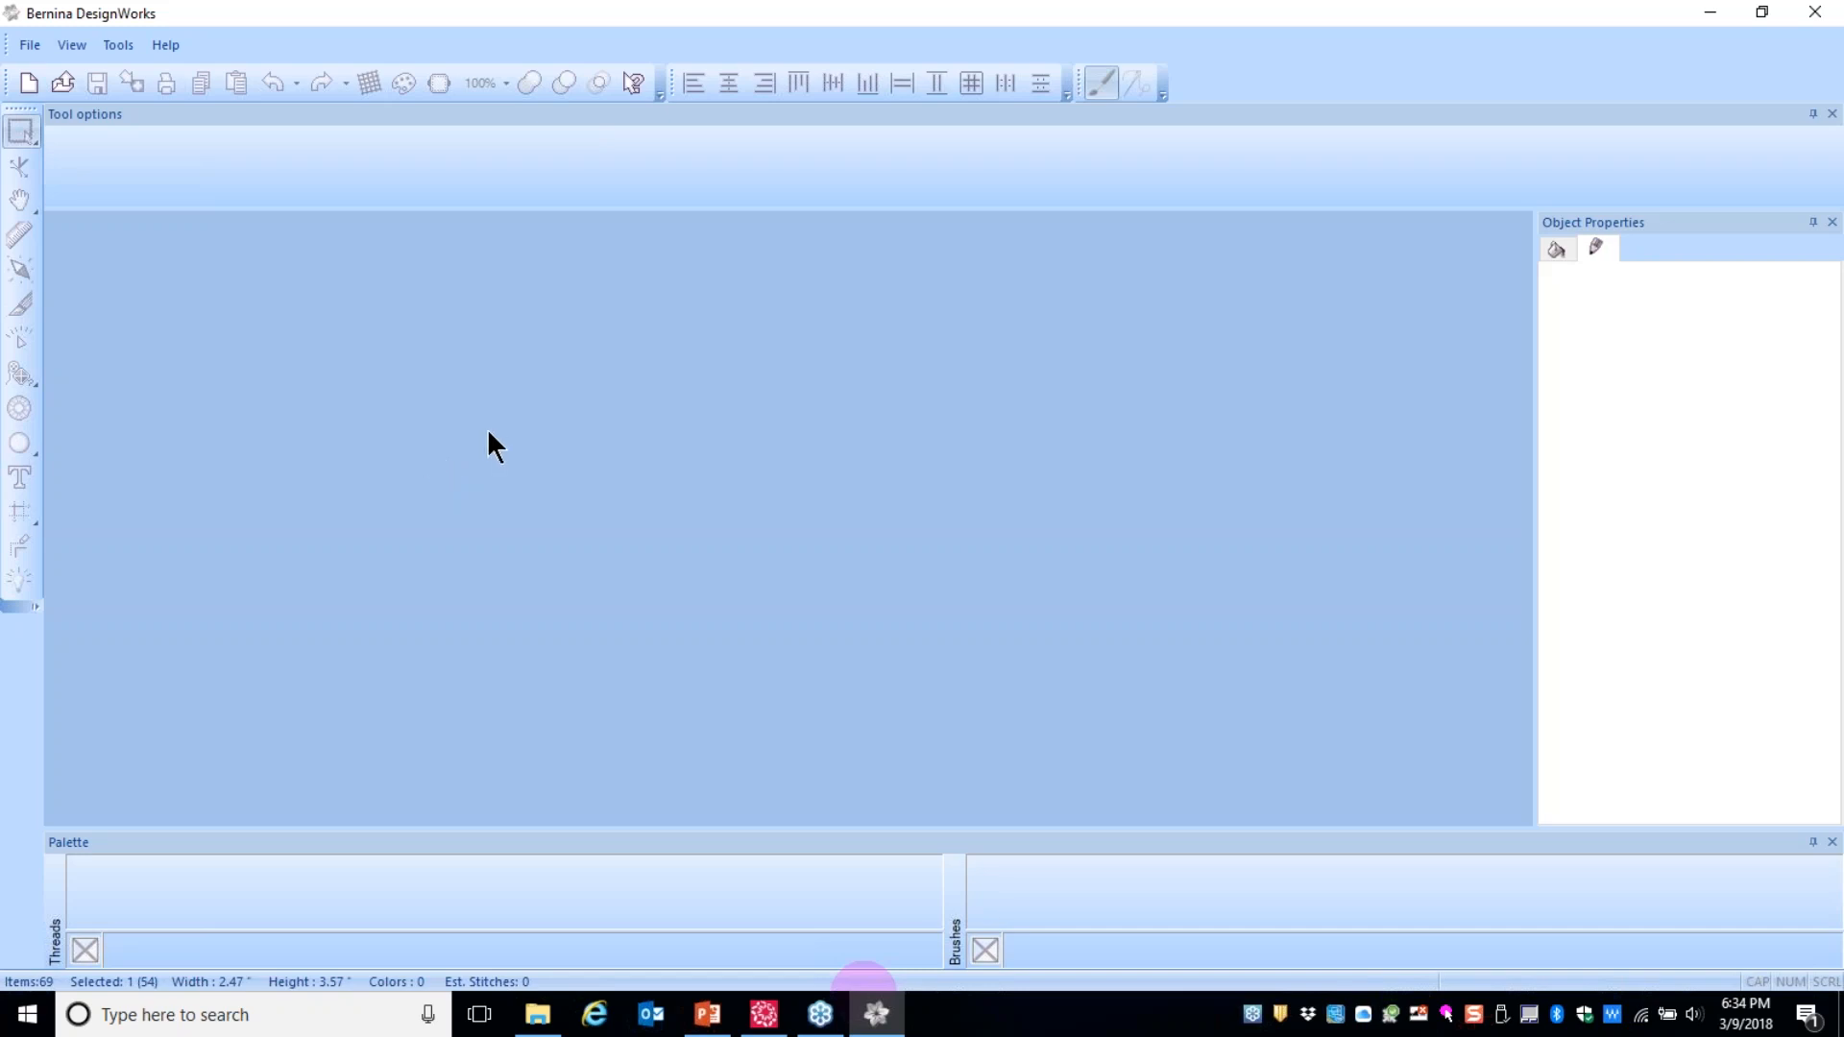
{"action": "left_click", "coordinate": [30, 44]}
{"action": "left_click", "coordinate": [71, 81]}
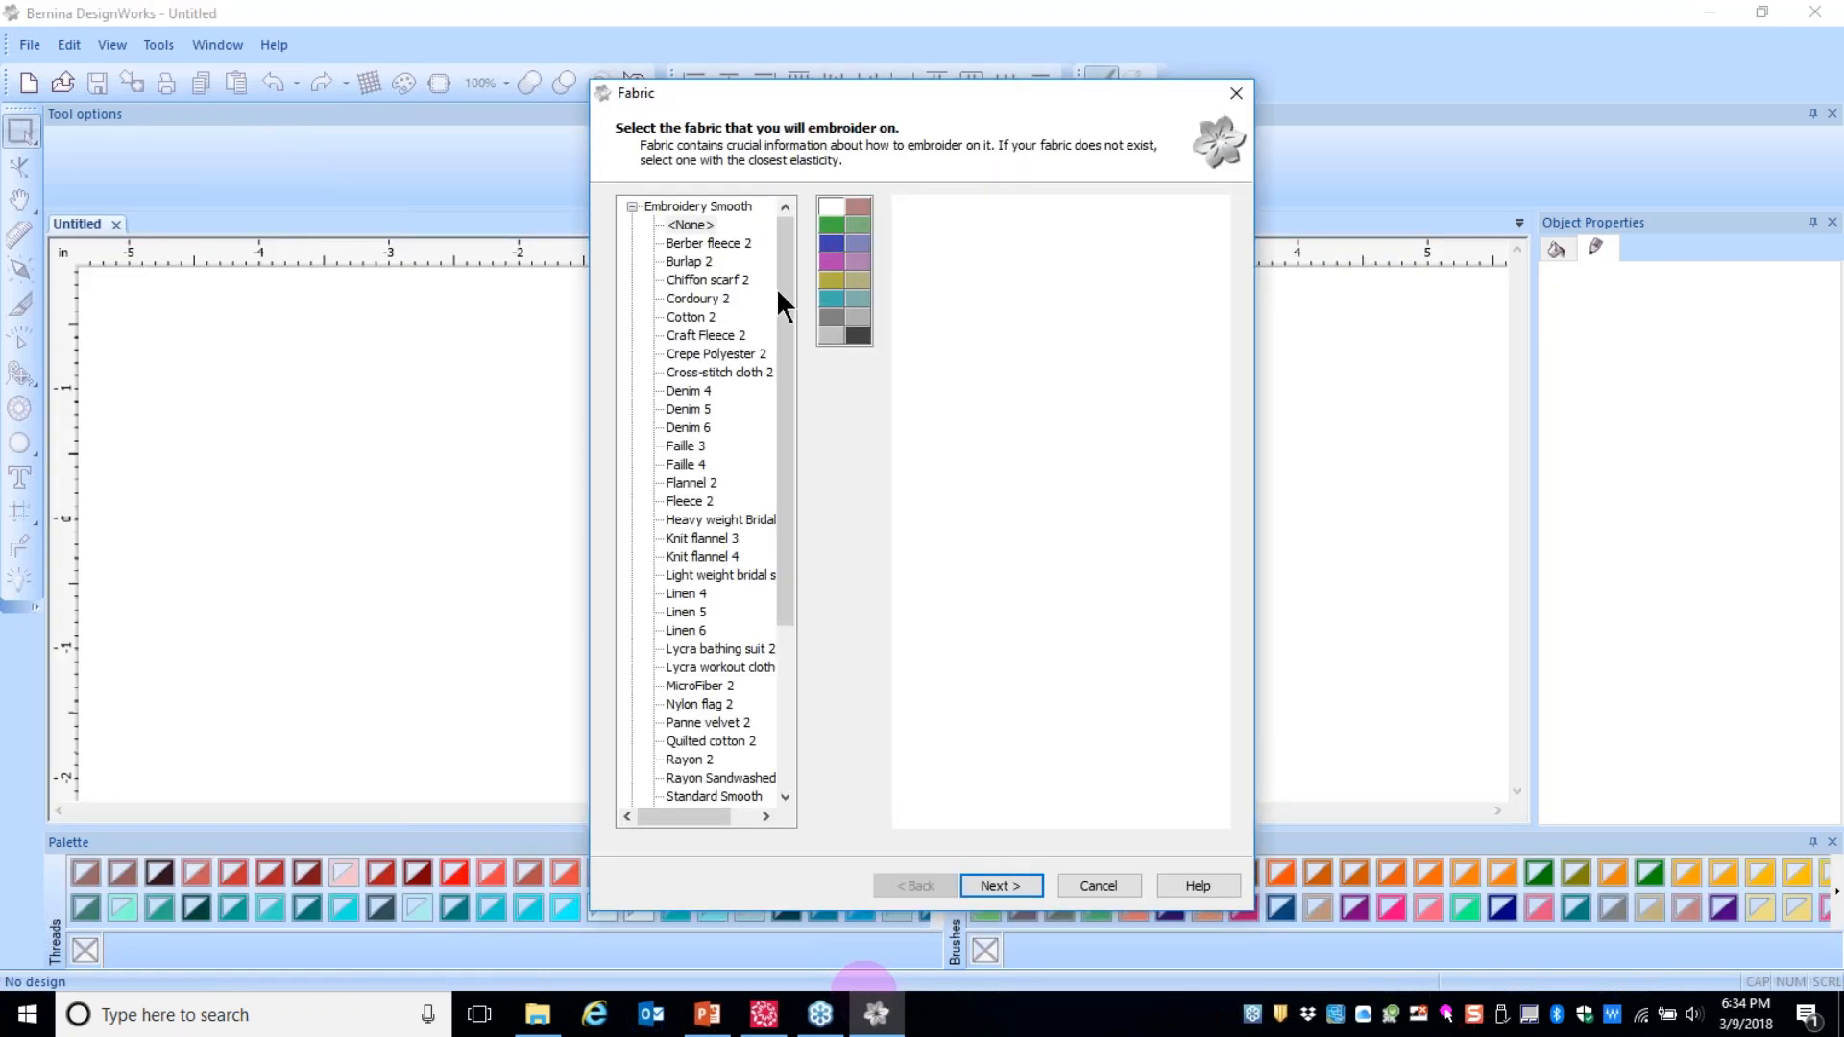
{"action": "left_click", "coordinate": [994, 887]}
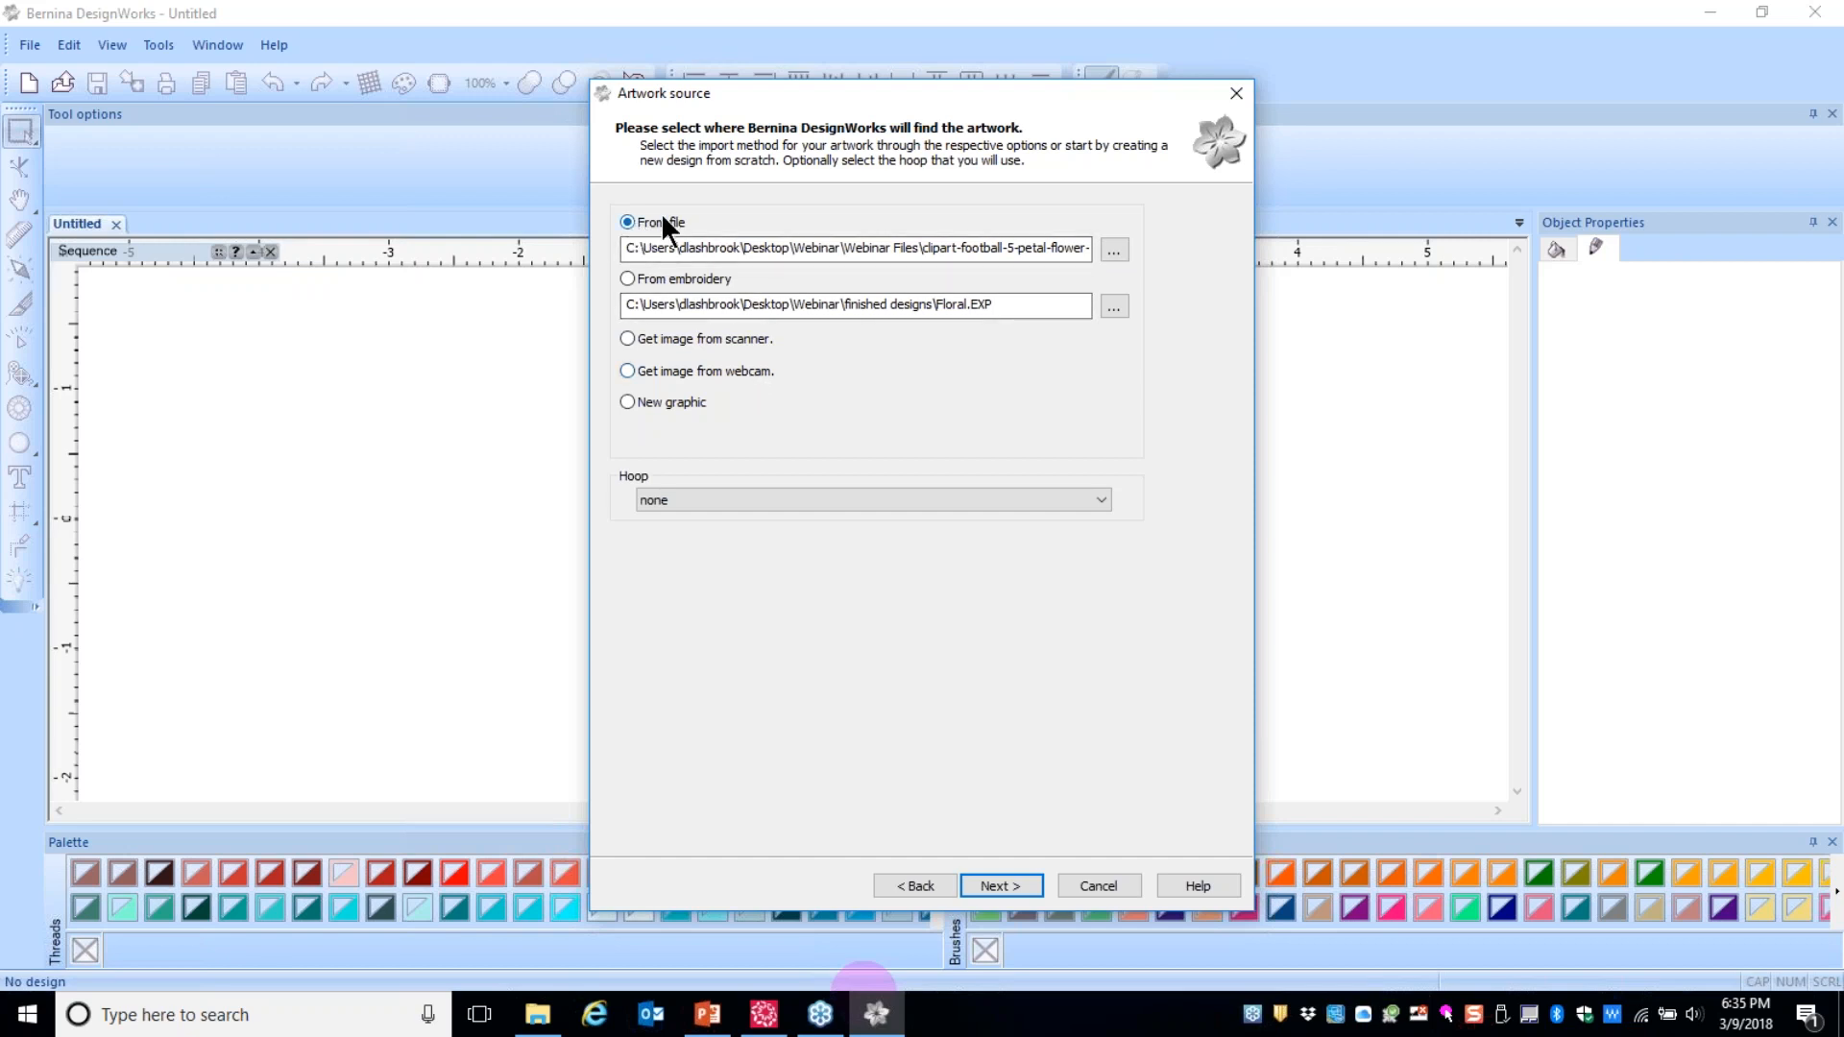
- Choose clipart-football-5-petal-flower-256x256-fd35.png from the Webinar Files folder as the new design's artwork file
{"action": "left_click", "coordinate": [1114, 251]}
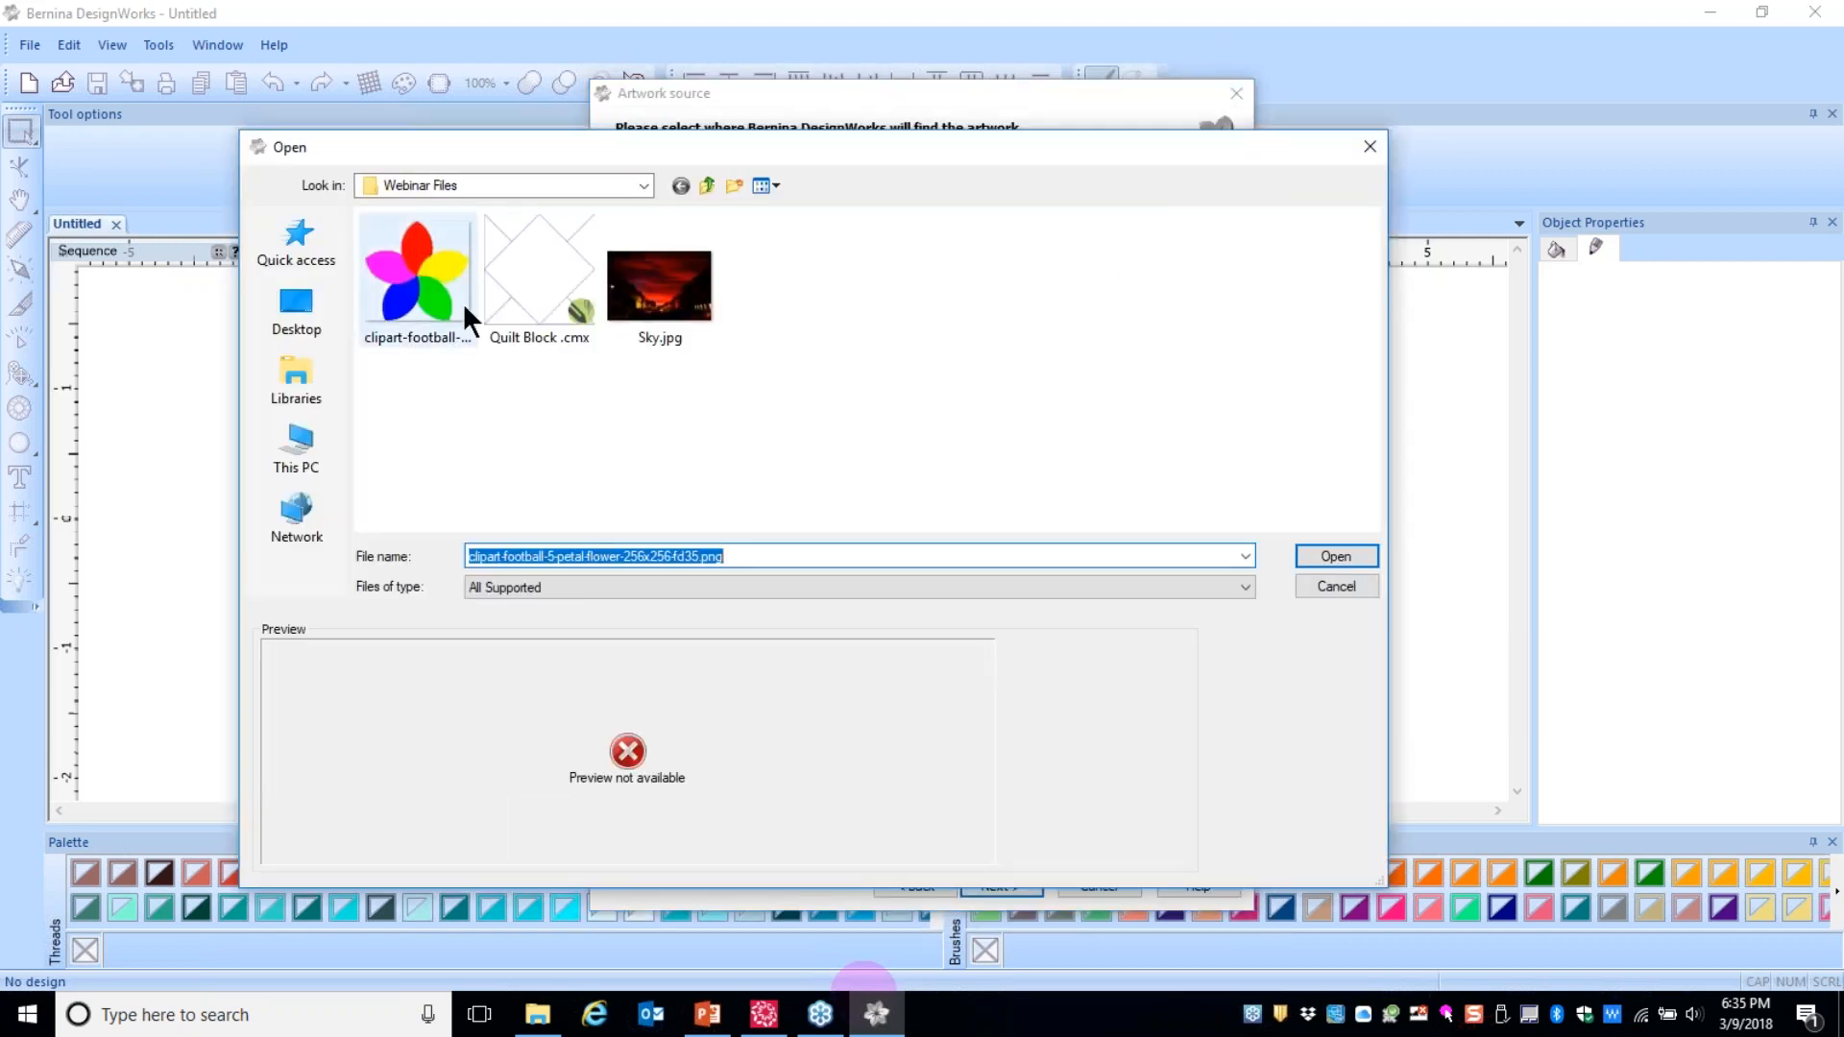
{"action": "left_click", "coordinate": [429, 286]}
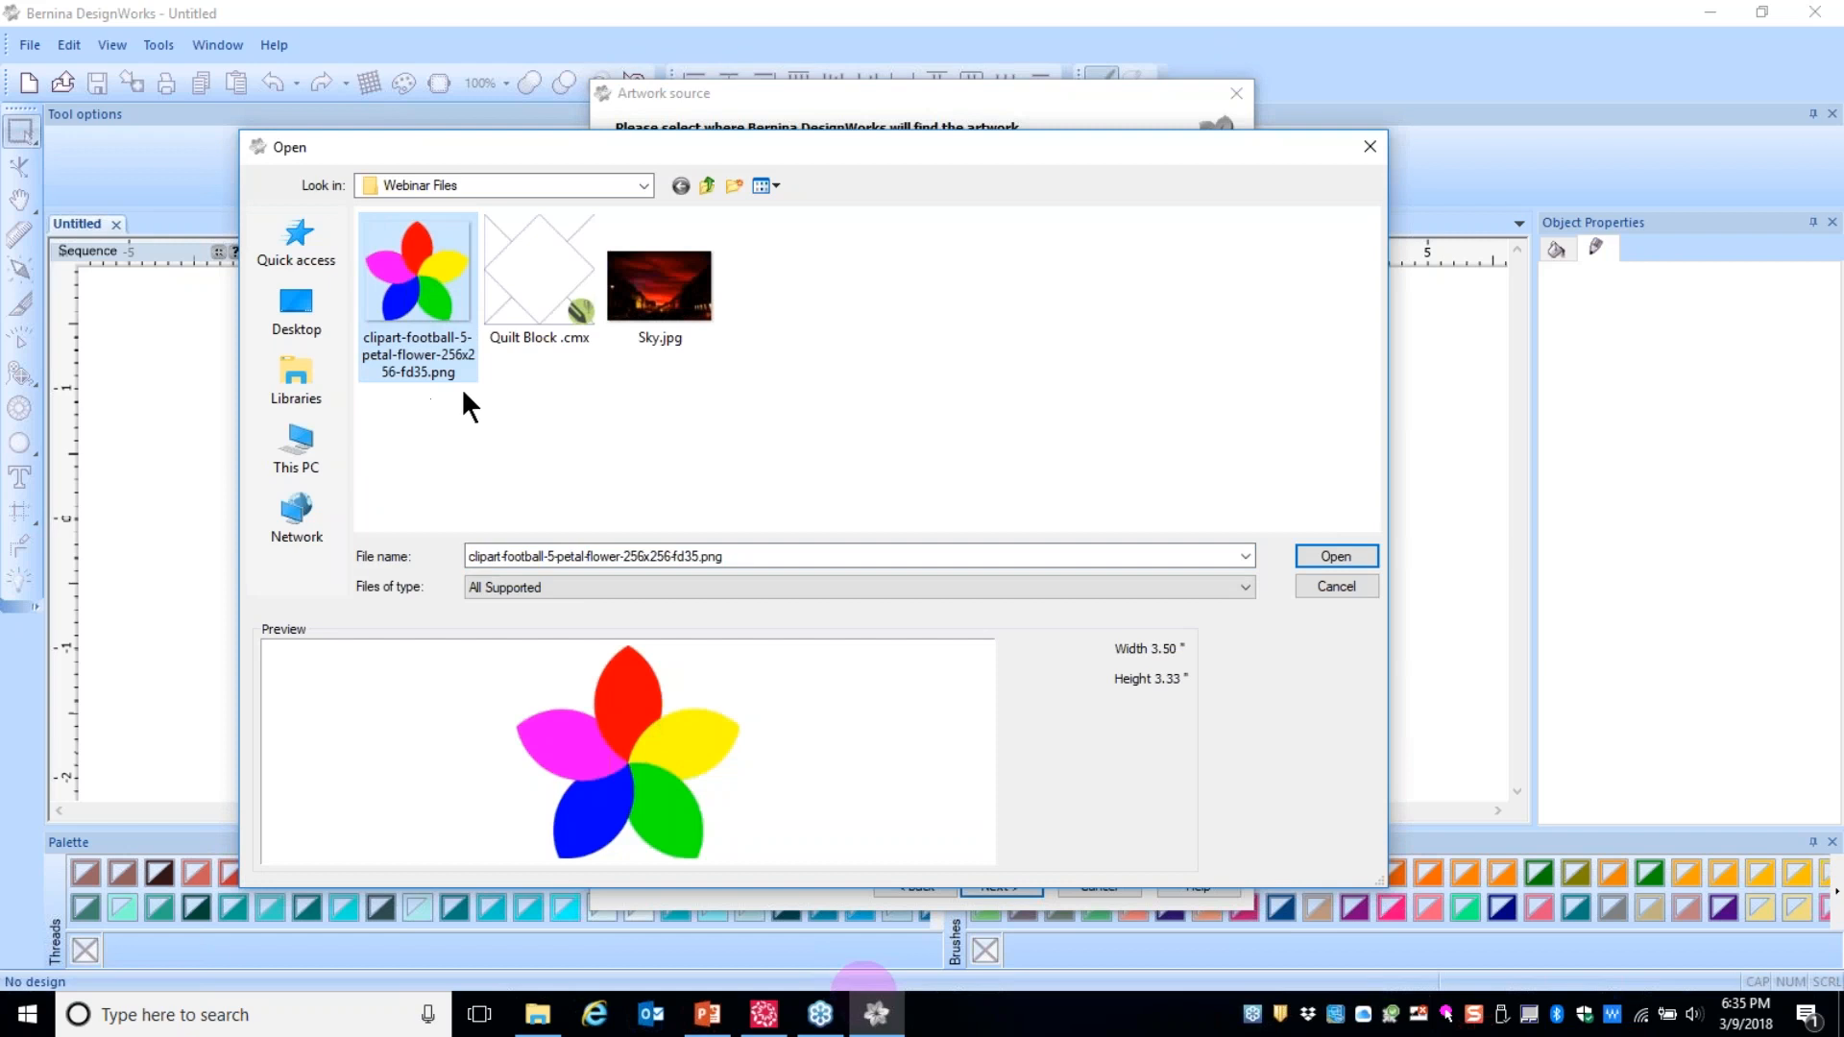
{"action": "left_click", "coordinate": [1330, 554]}
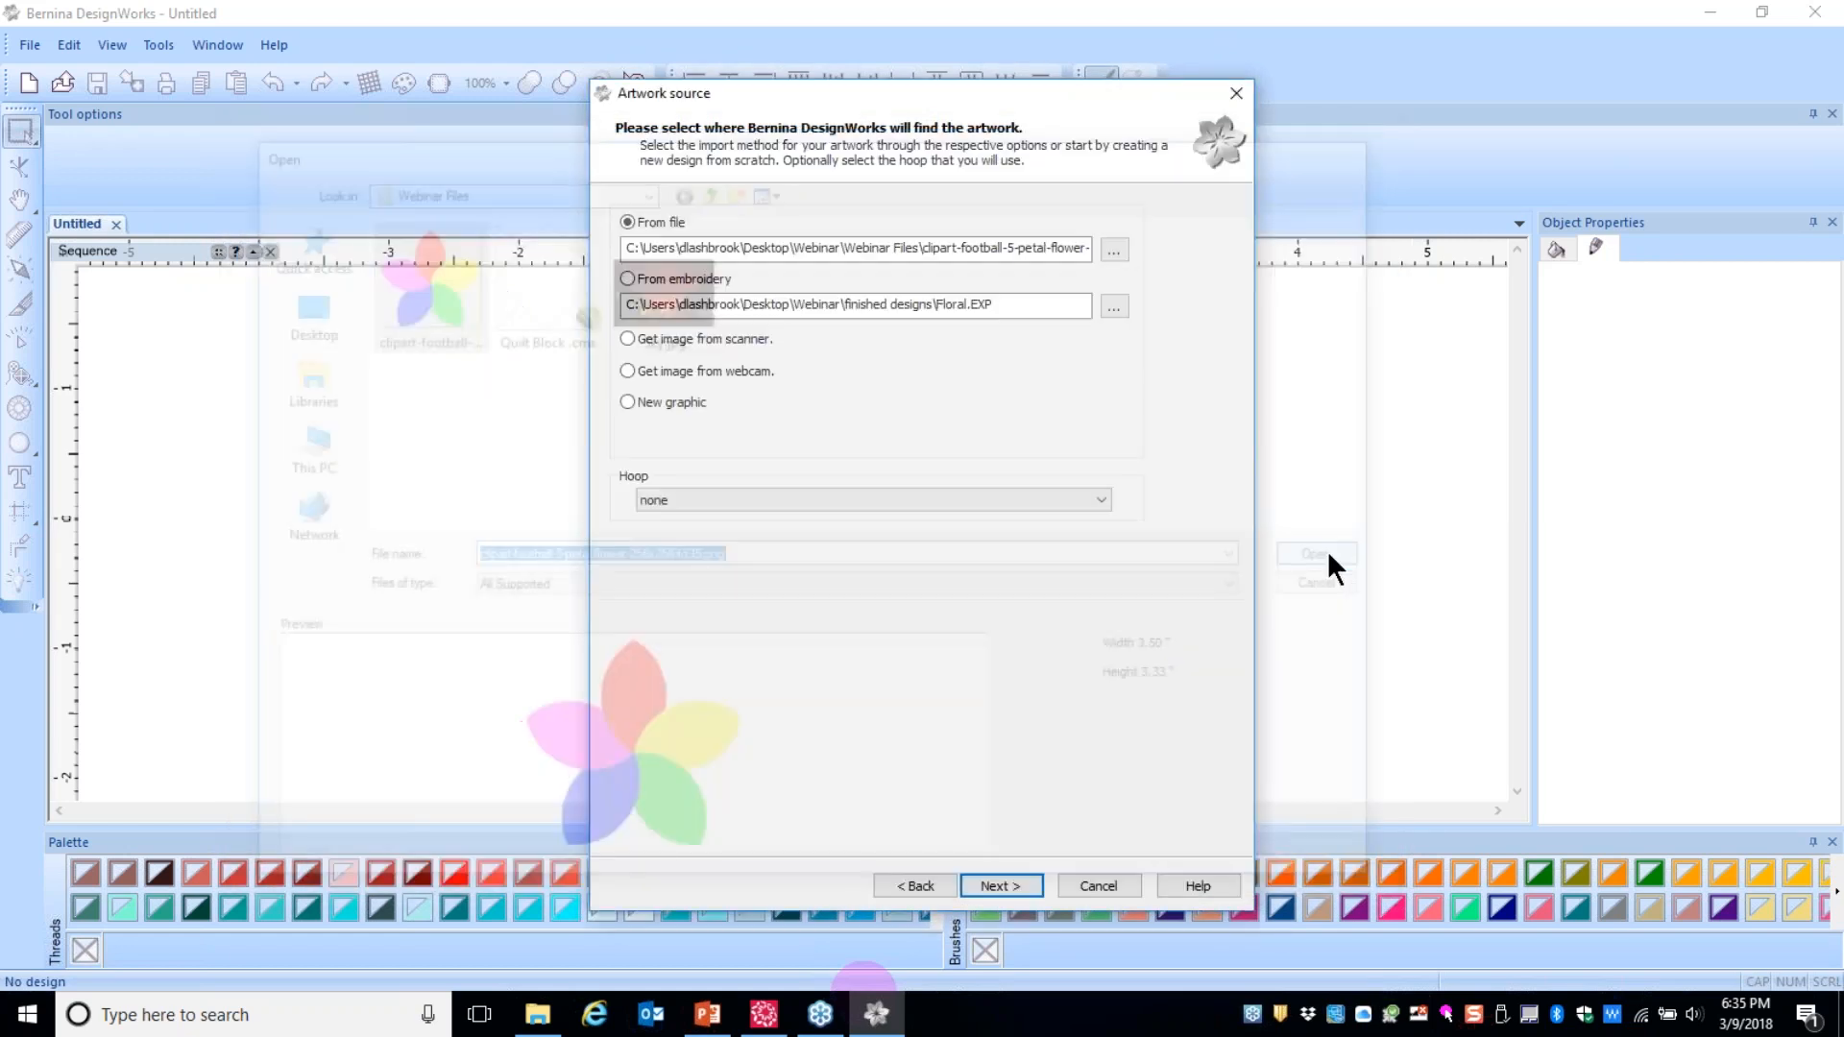
{"action": "left_click", "coordinate": [1000, 886]}
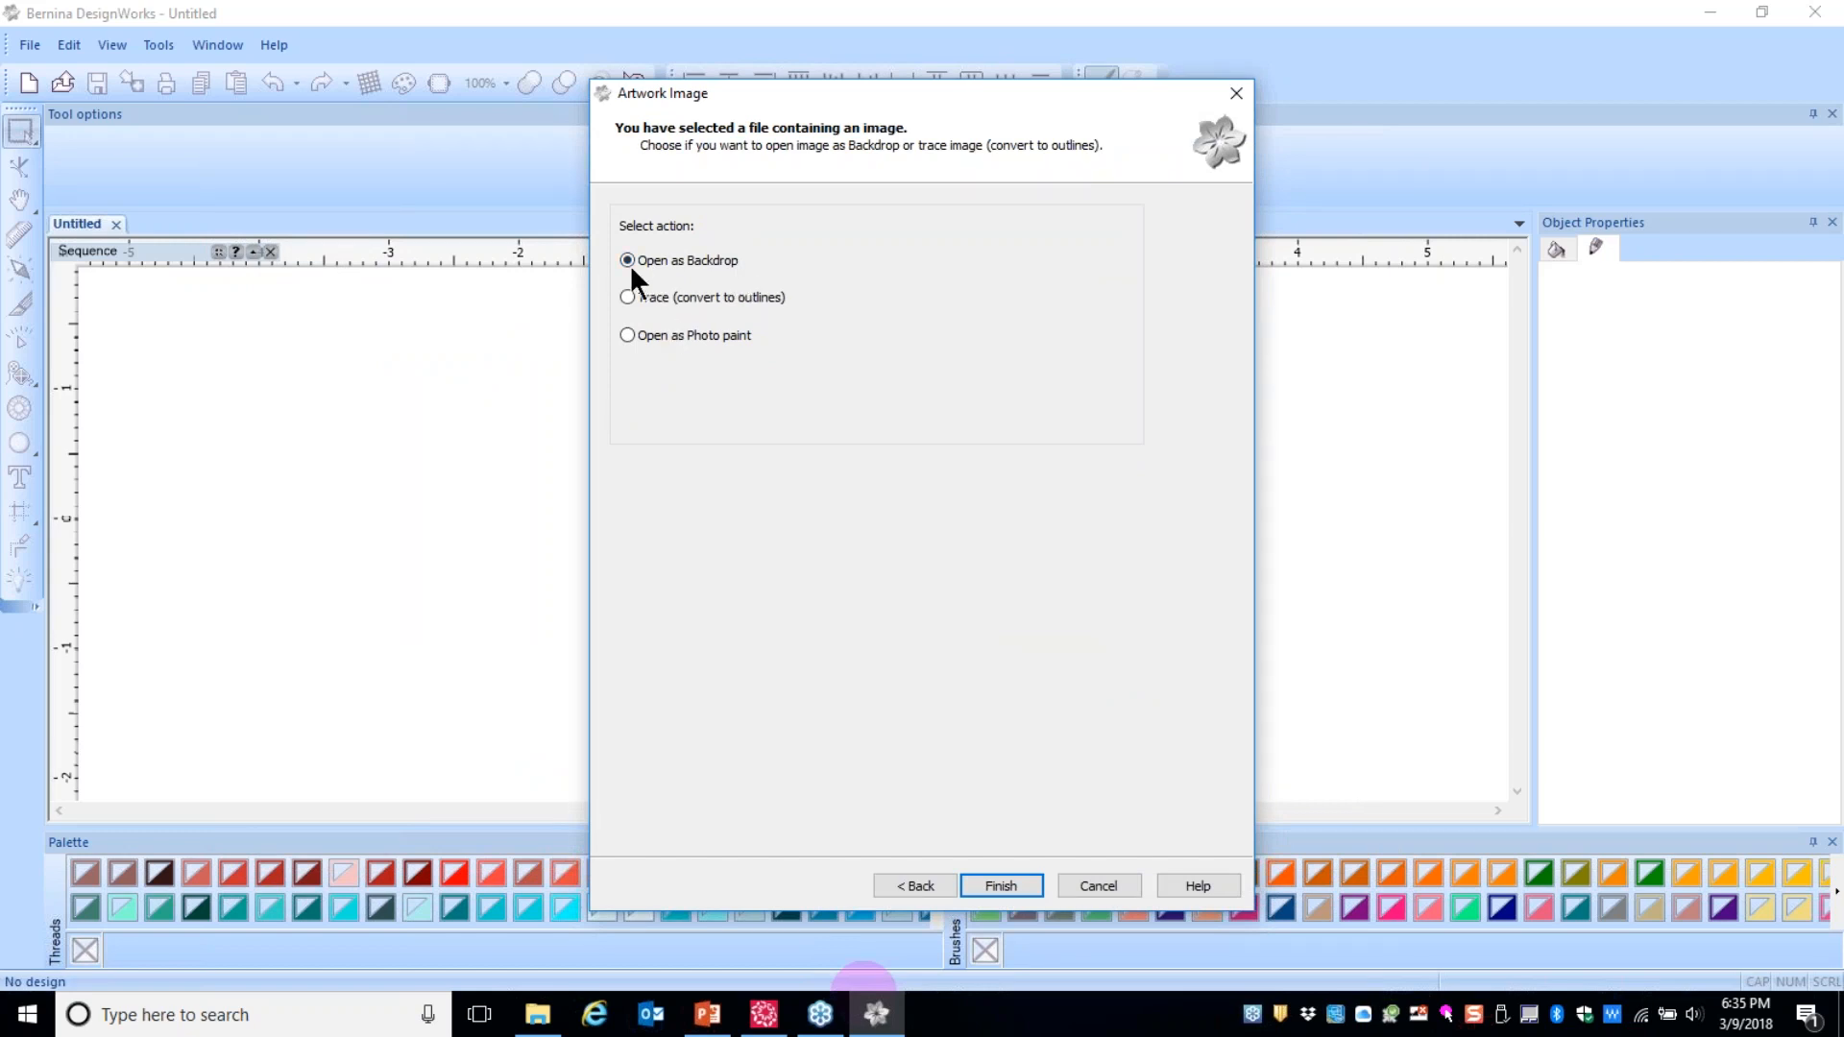
- Import the flower image by tracing it to outlines, keeping the default trace options and the offered color reduction
{"action": "left_click", "coordinate": [628, 297]}
{"action": "left_click", "coordinate": [997, 886]}
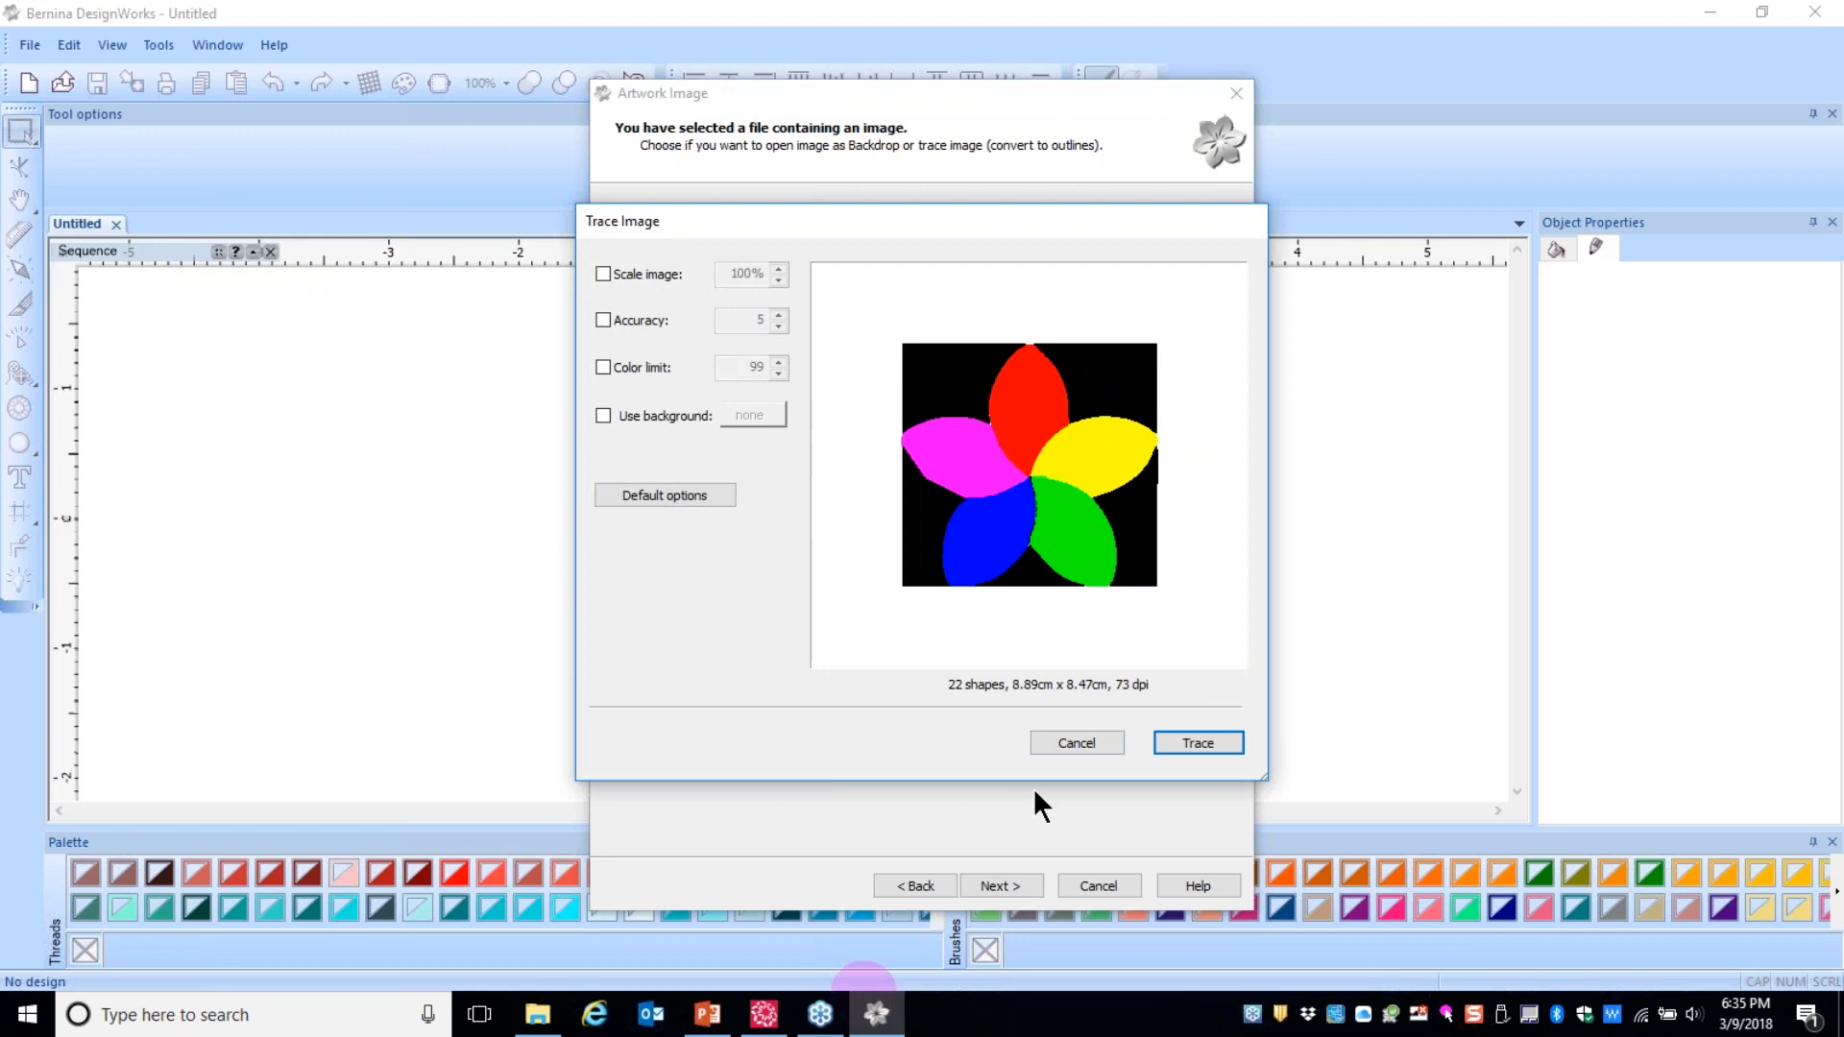
{"action": "left_click", "coordinate": [1182, 743]}
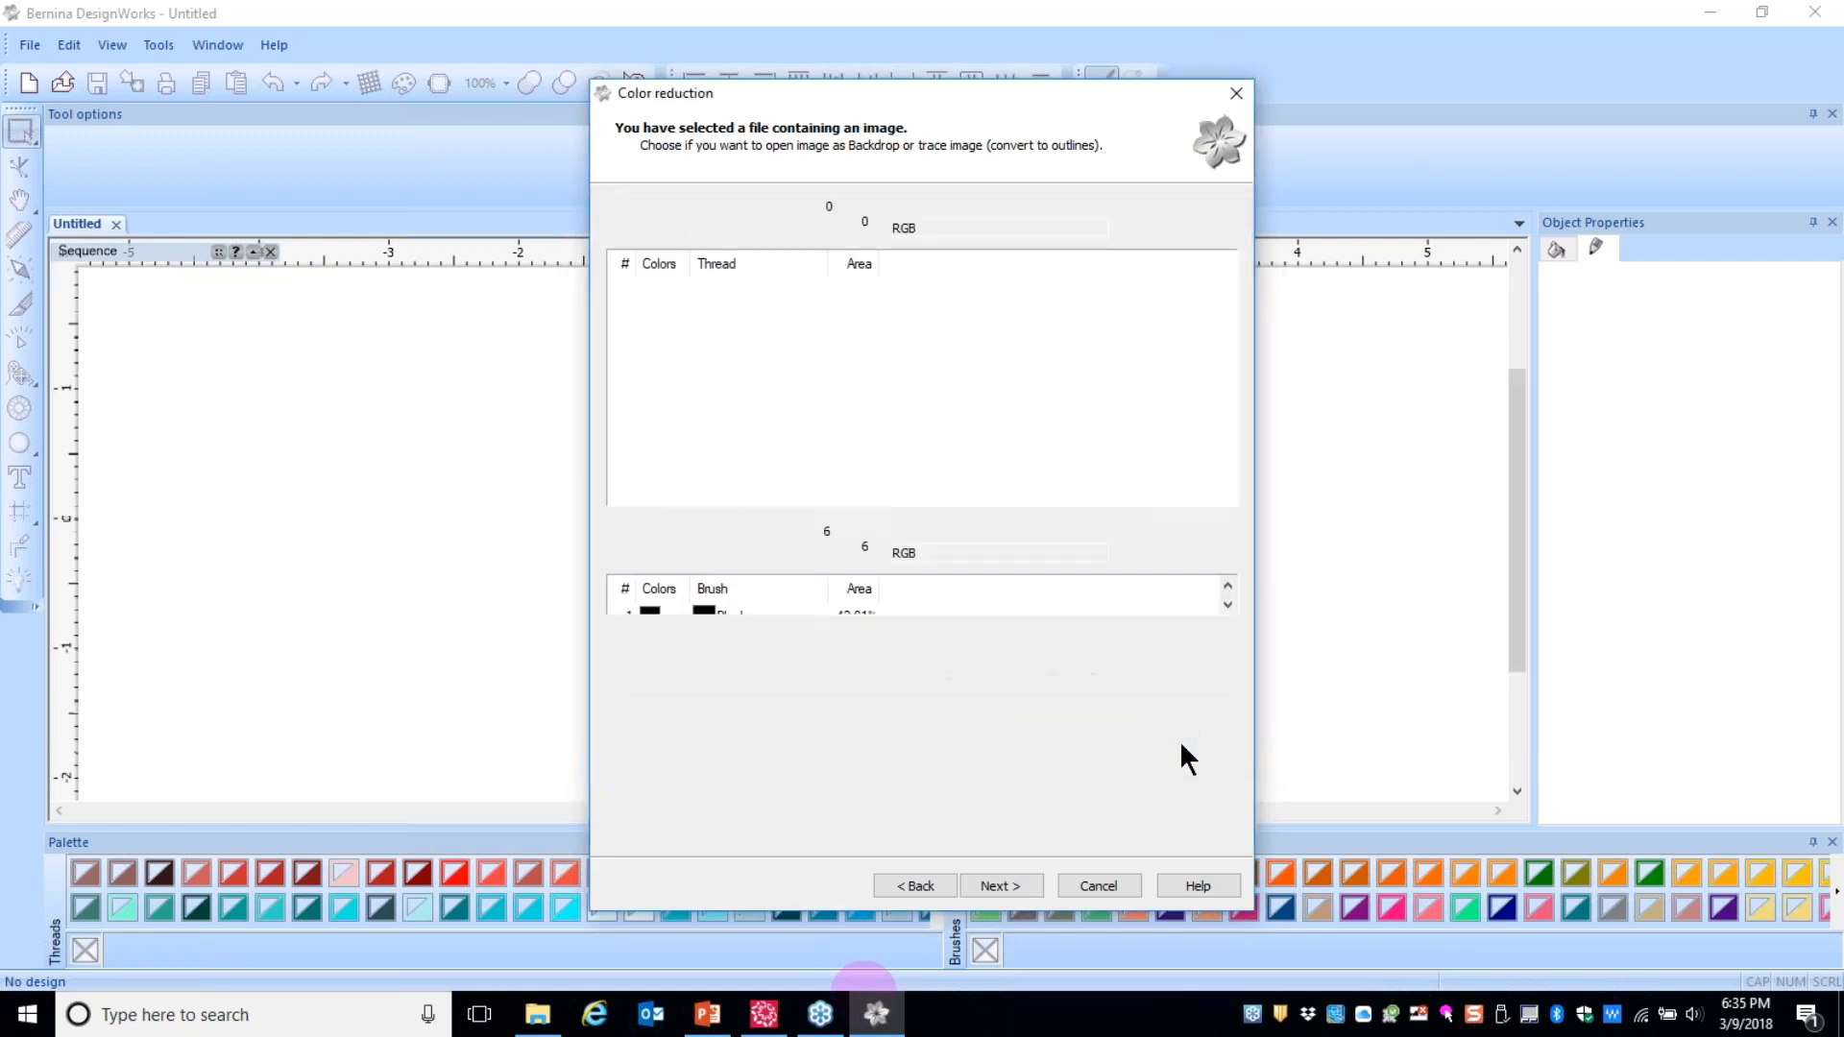
{"action": "left_click", "coordinate": [1001, 886]}
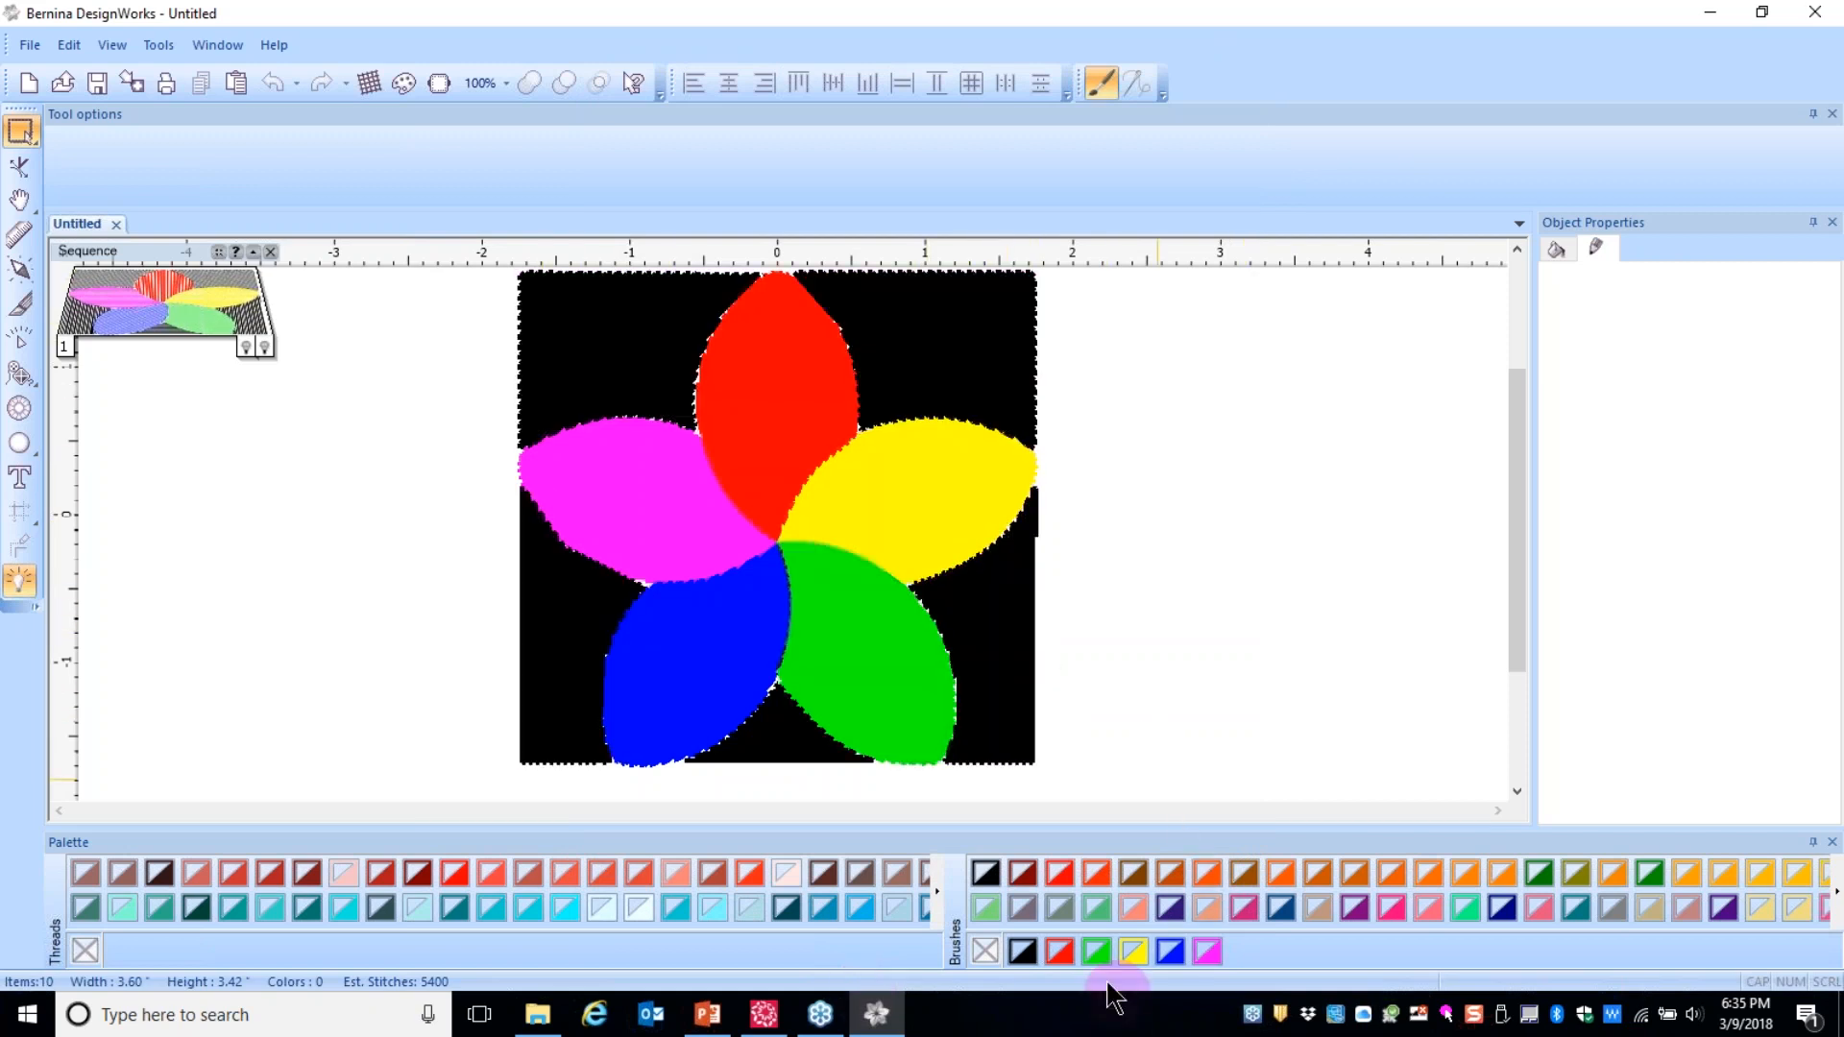
- Select all objects that have the black fill color and delete them from the traced flower
{"action": "right_click", "coordinate": [1033, 966]}
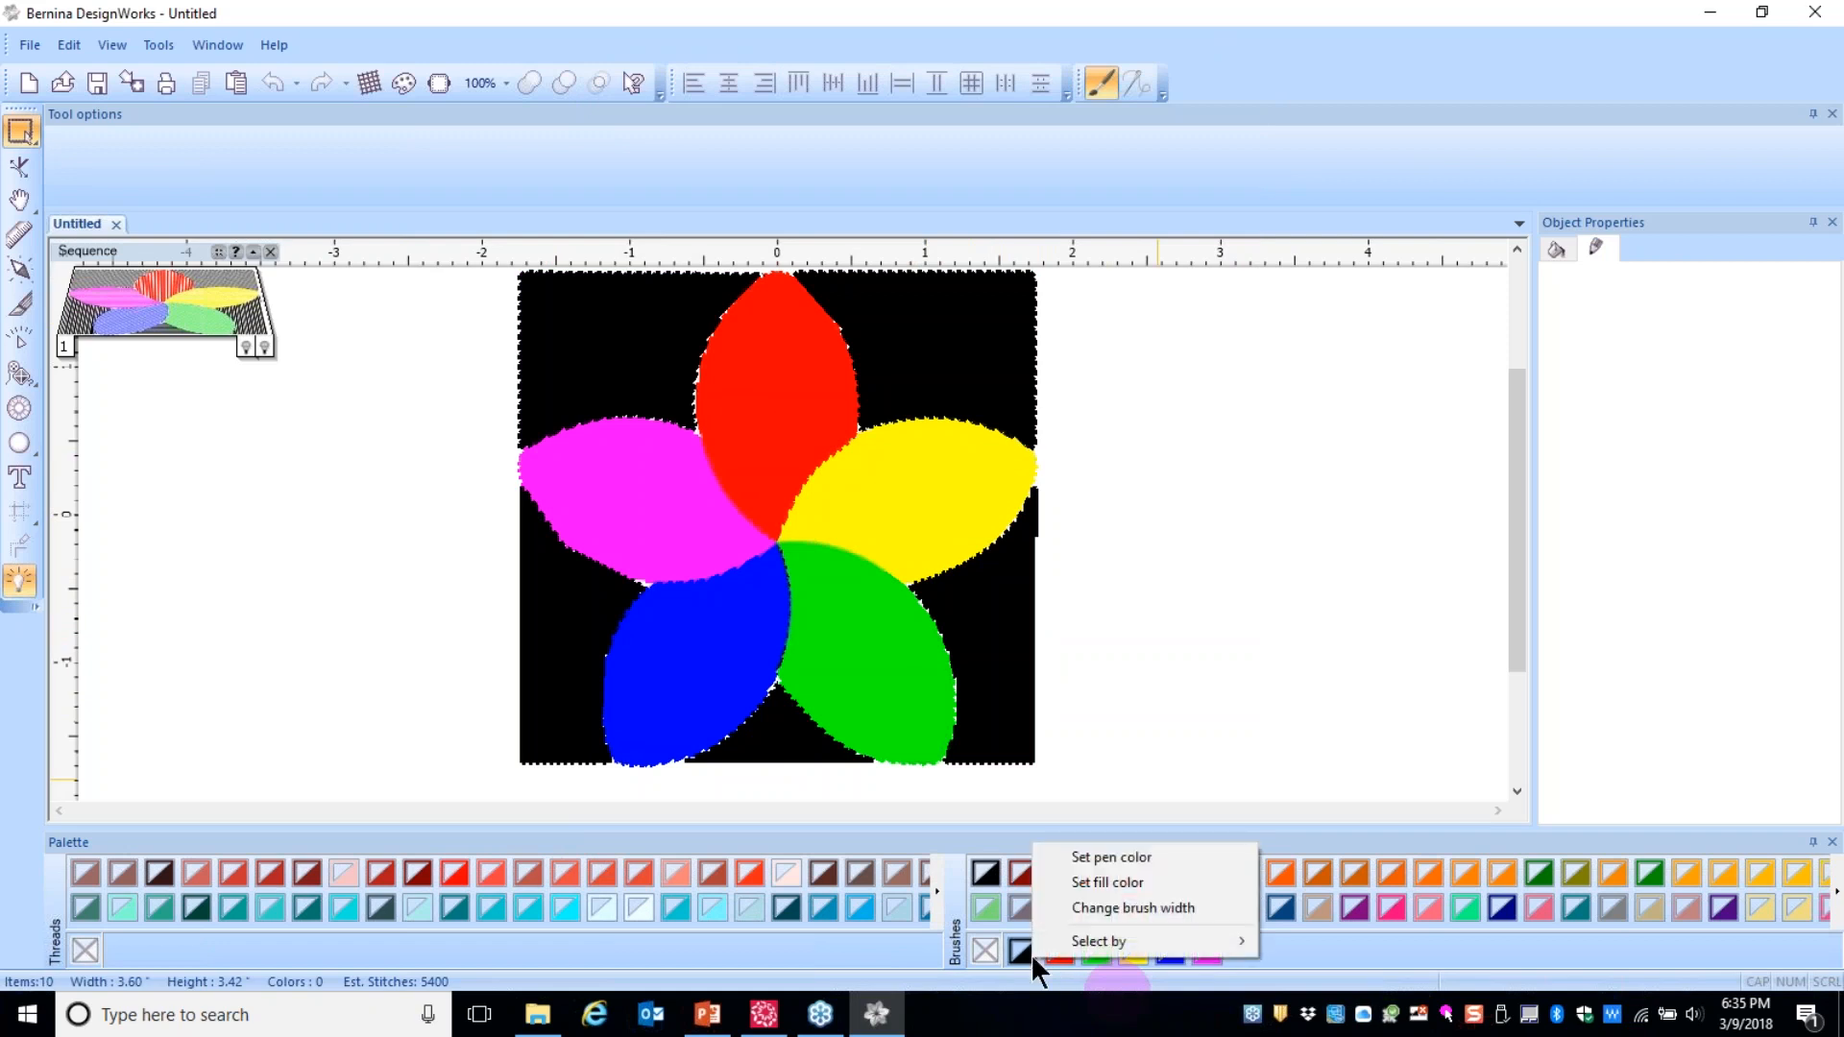
{"action": "mouse_move", "coordinate": [1076, 940]}
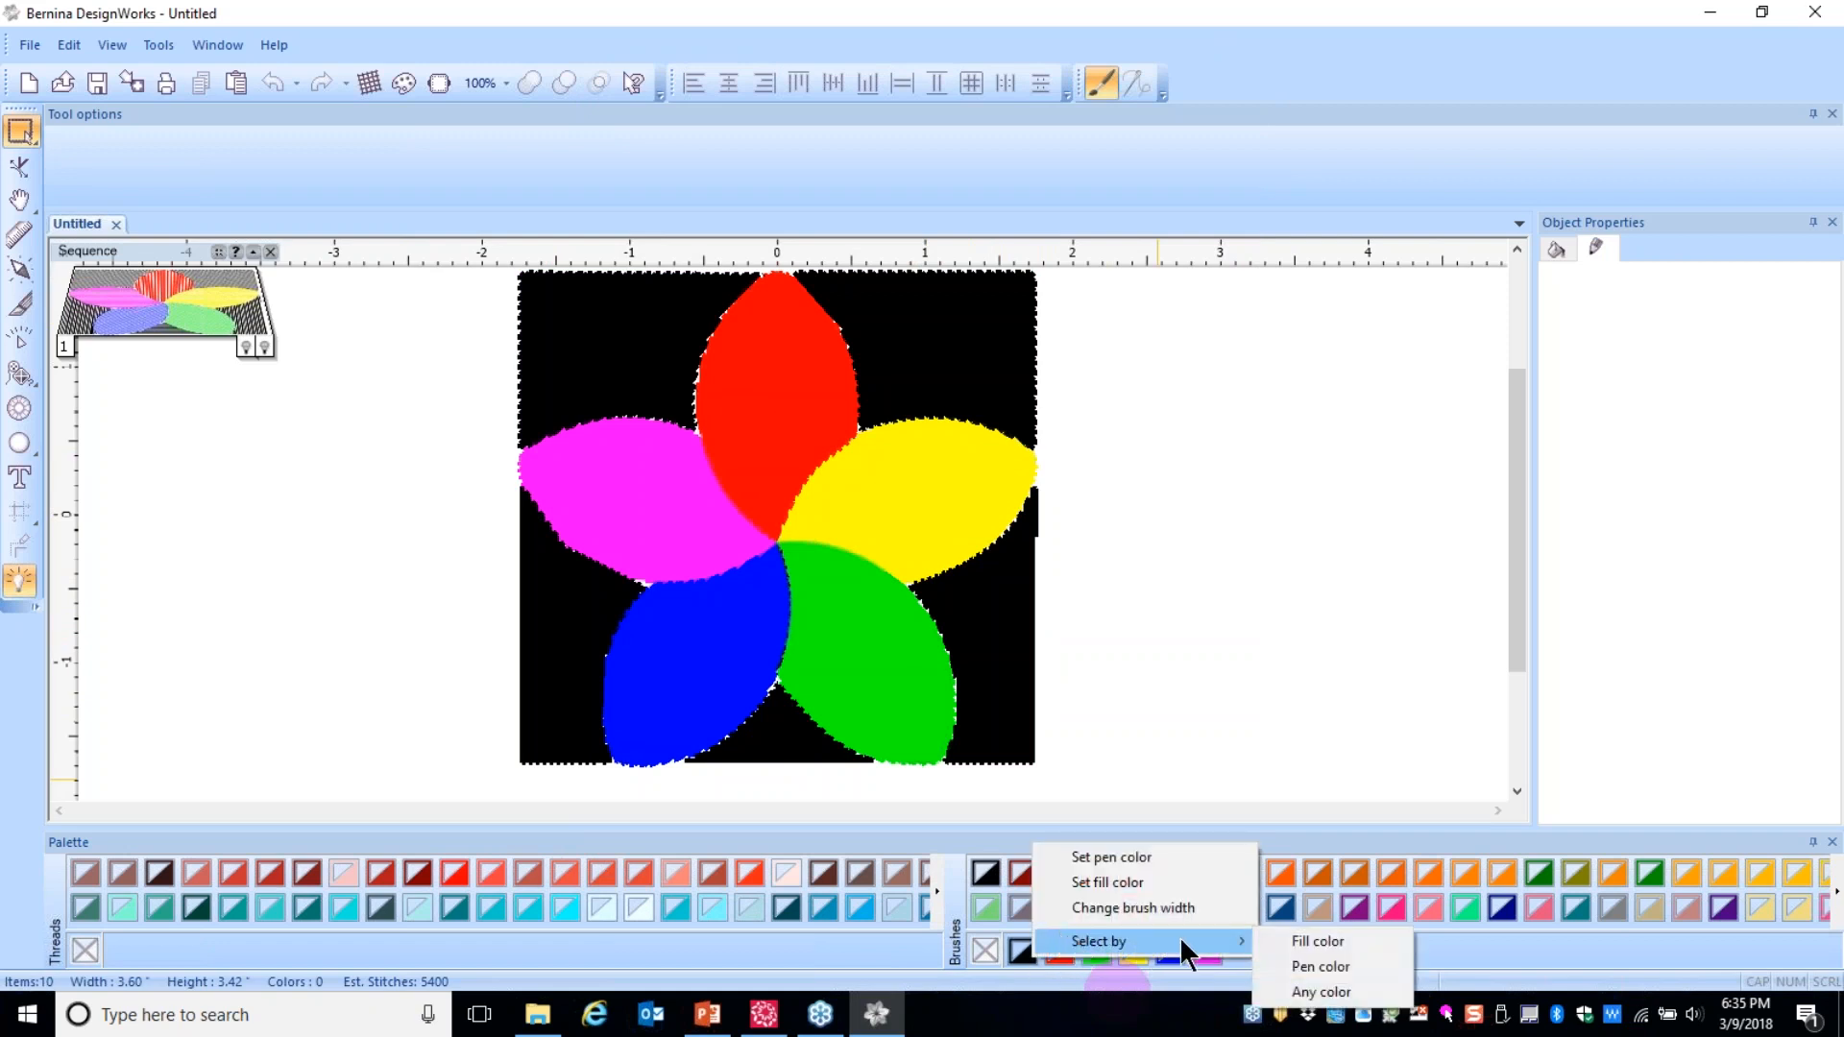
{"action": "left_click", "coordinate": [1283, 937]}
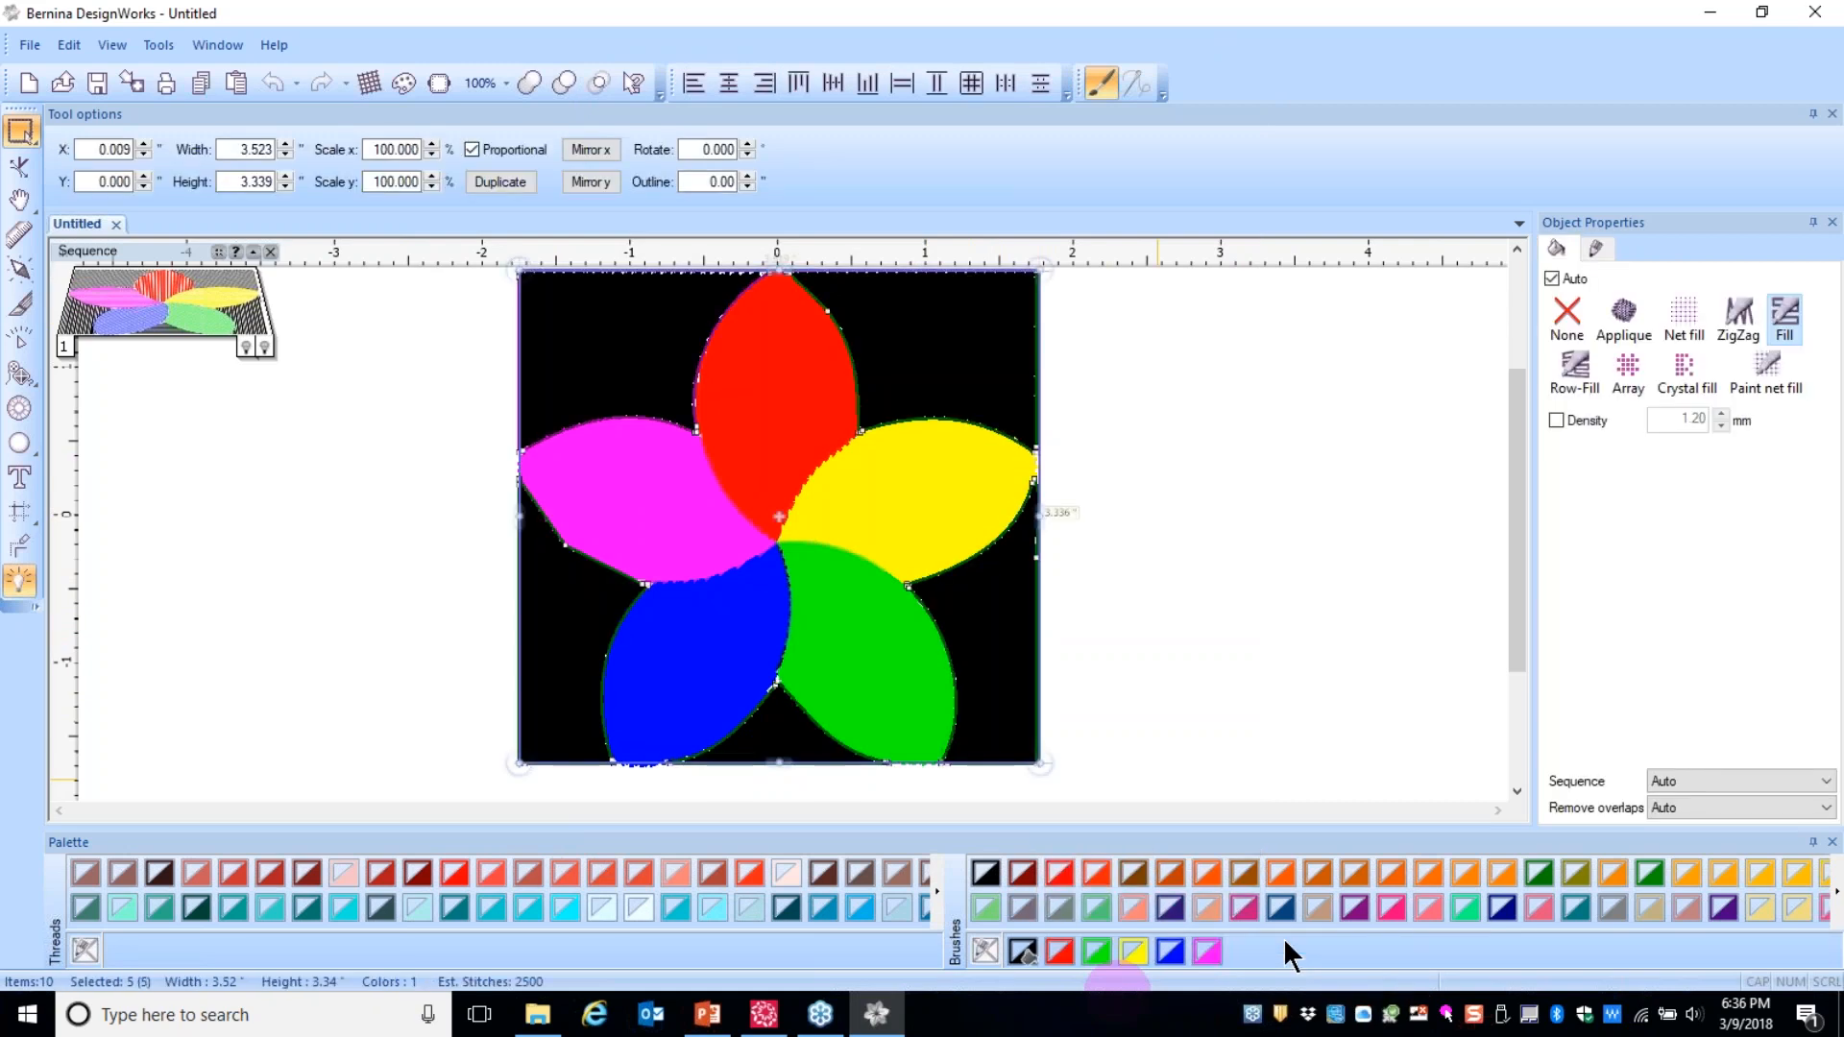
{"action": "key", "text": "Delete"}
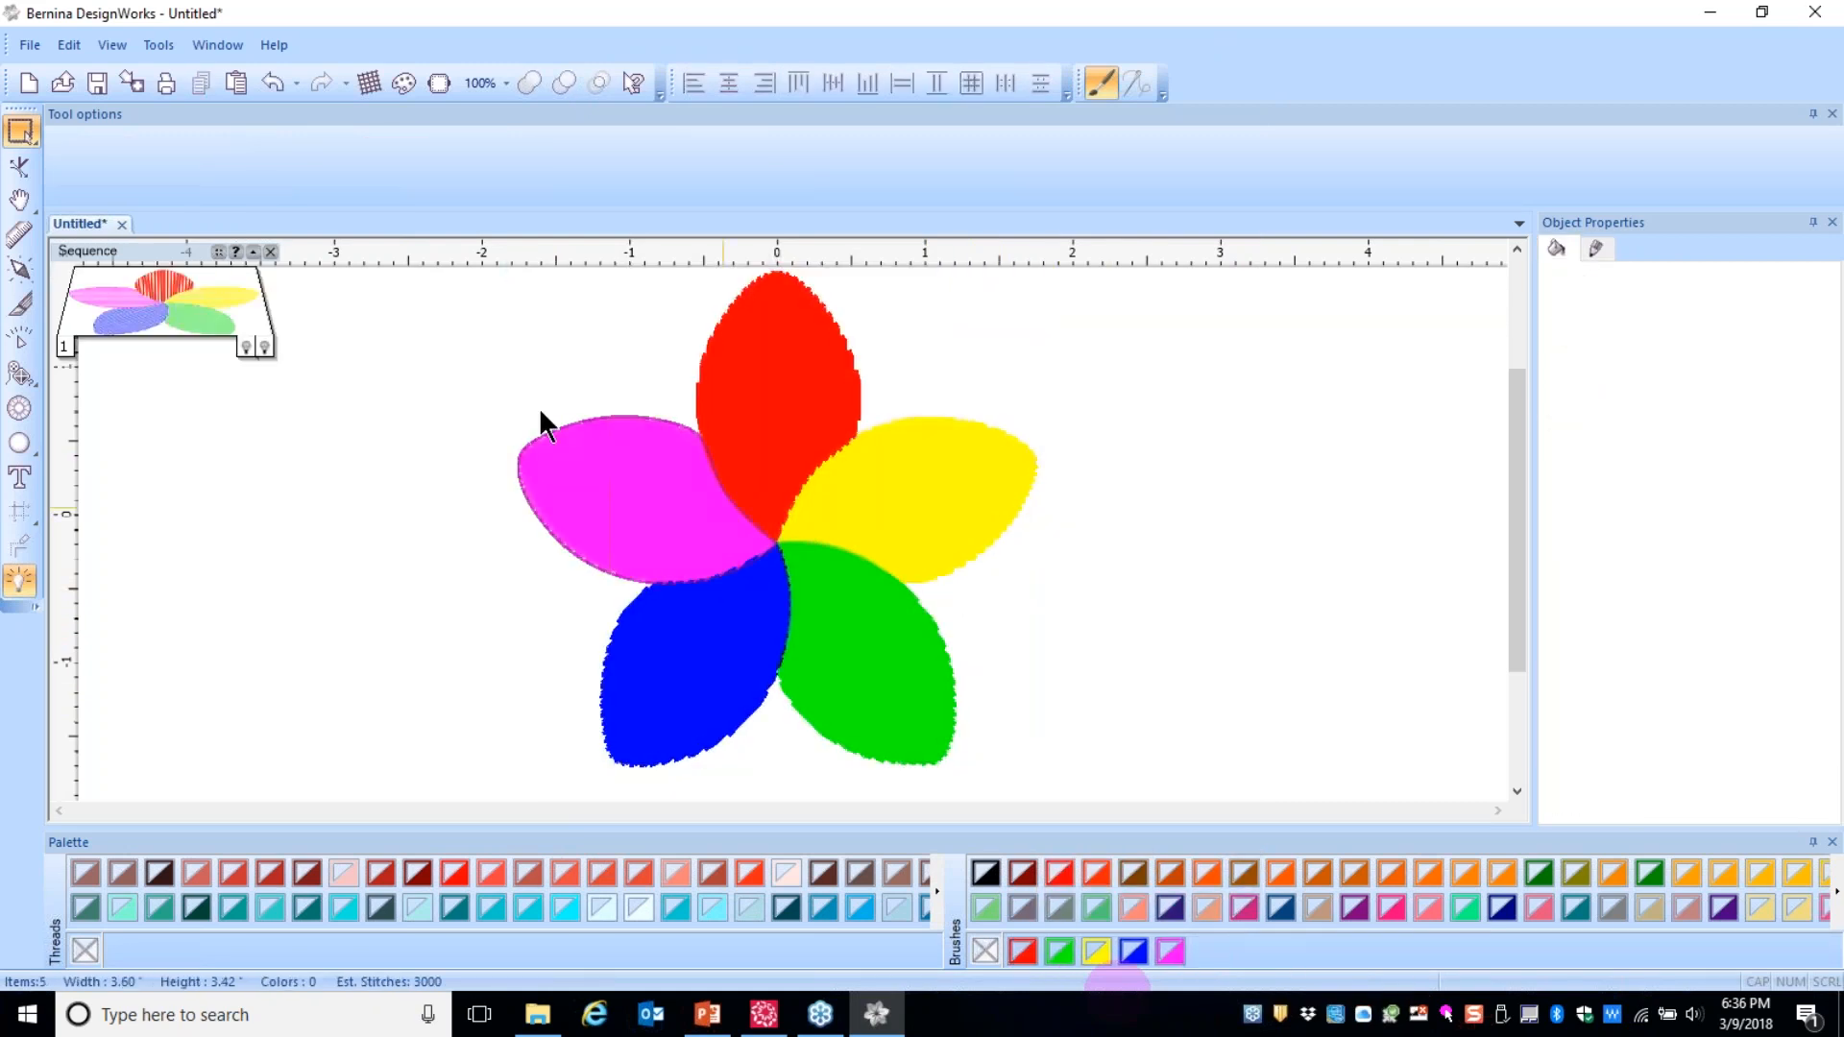
- Give each of the five petals an outline matching its fill: red, yellow, green, blue and magenta
{"action": "scroll", "coordinate": [671, 531], "scroll_direction": "up", "scroll_amount": 3}
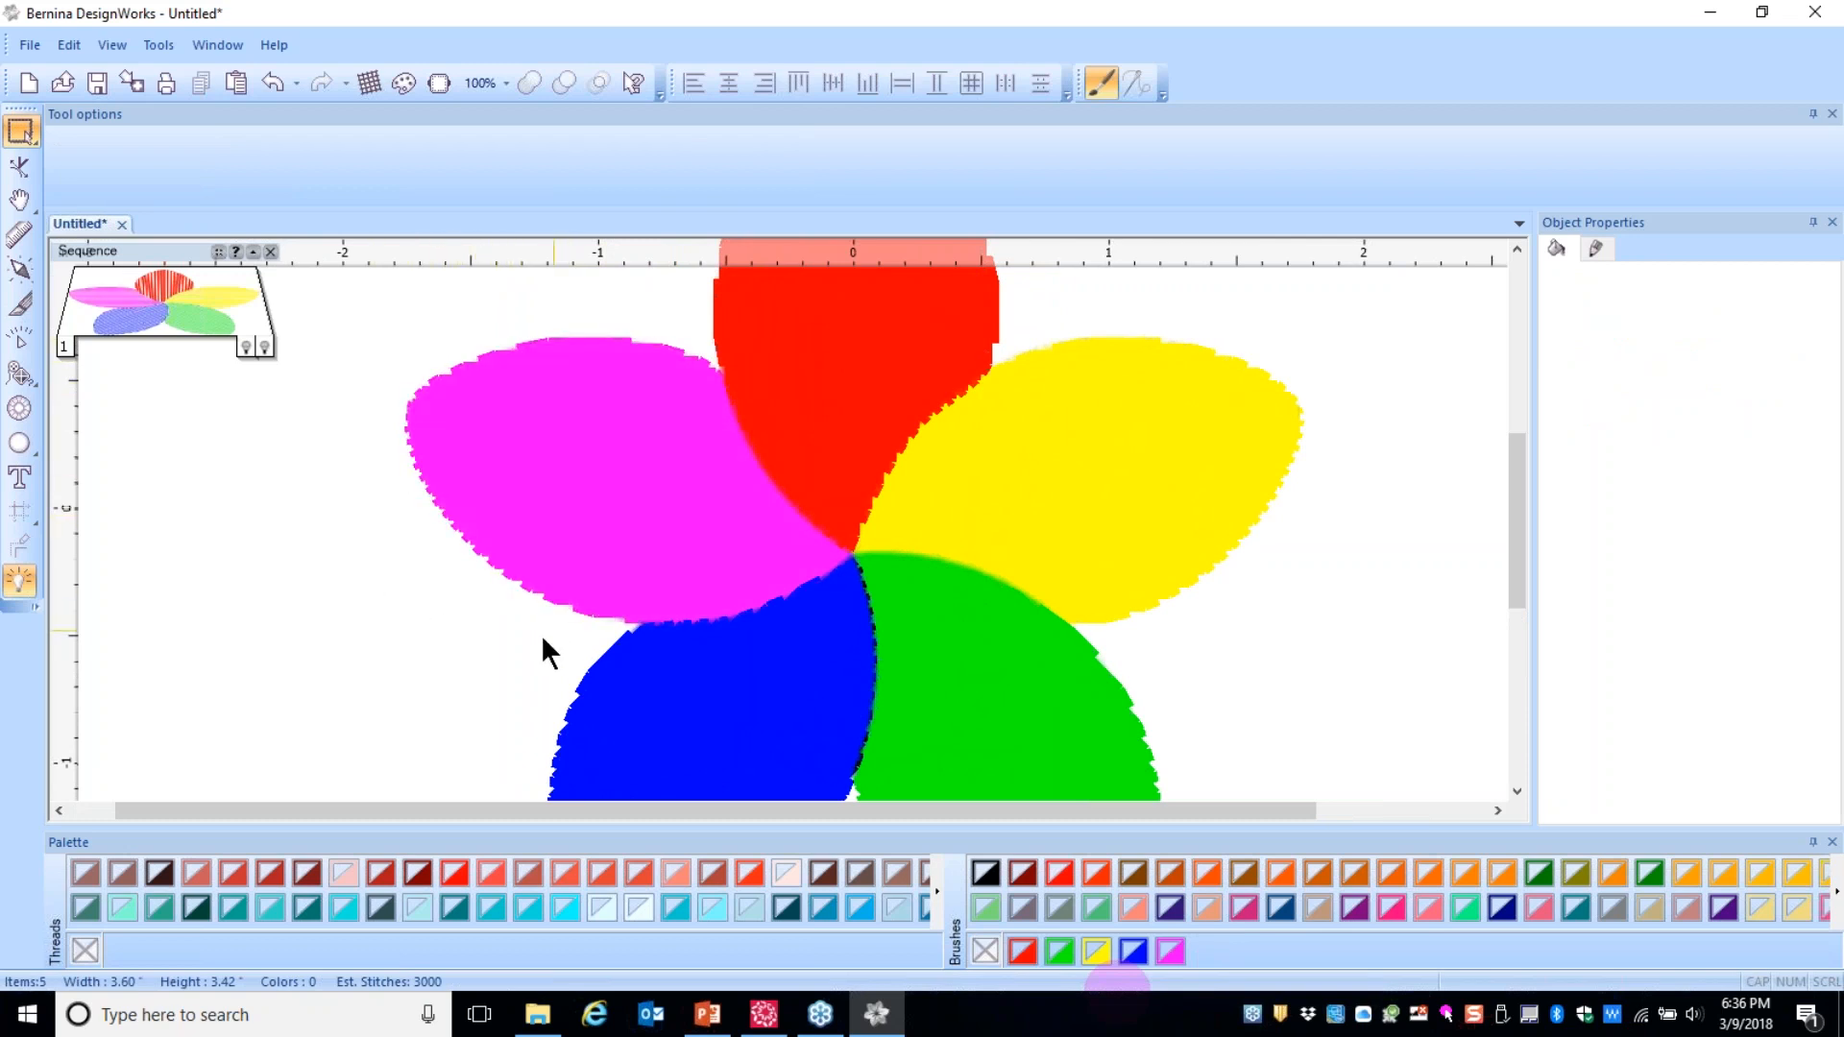
{"action": "scroll", "coordinate": [543, 639], "scroll_direction": "down", "scroll_amount": 3}
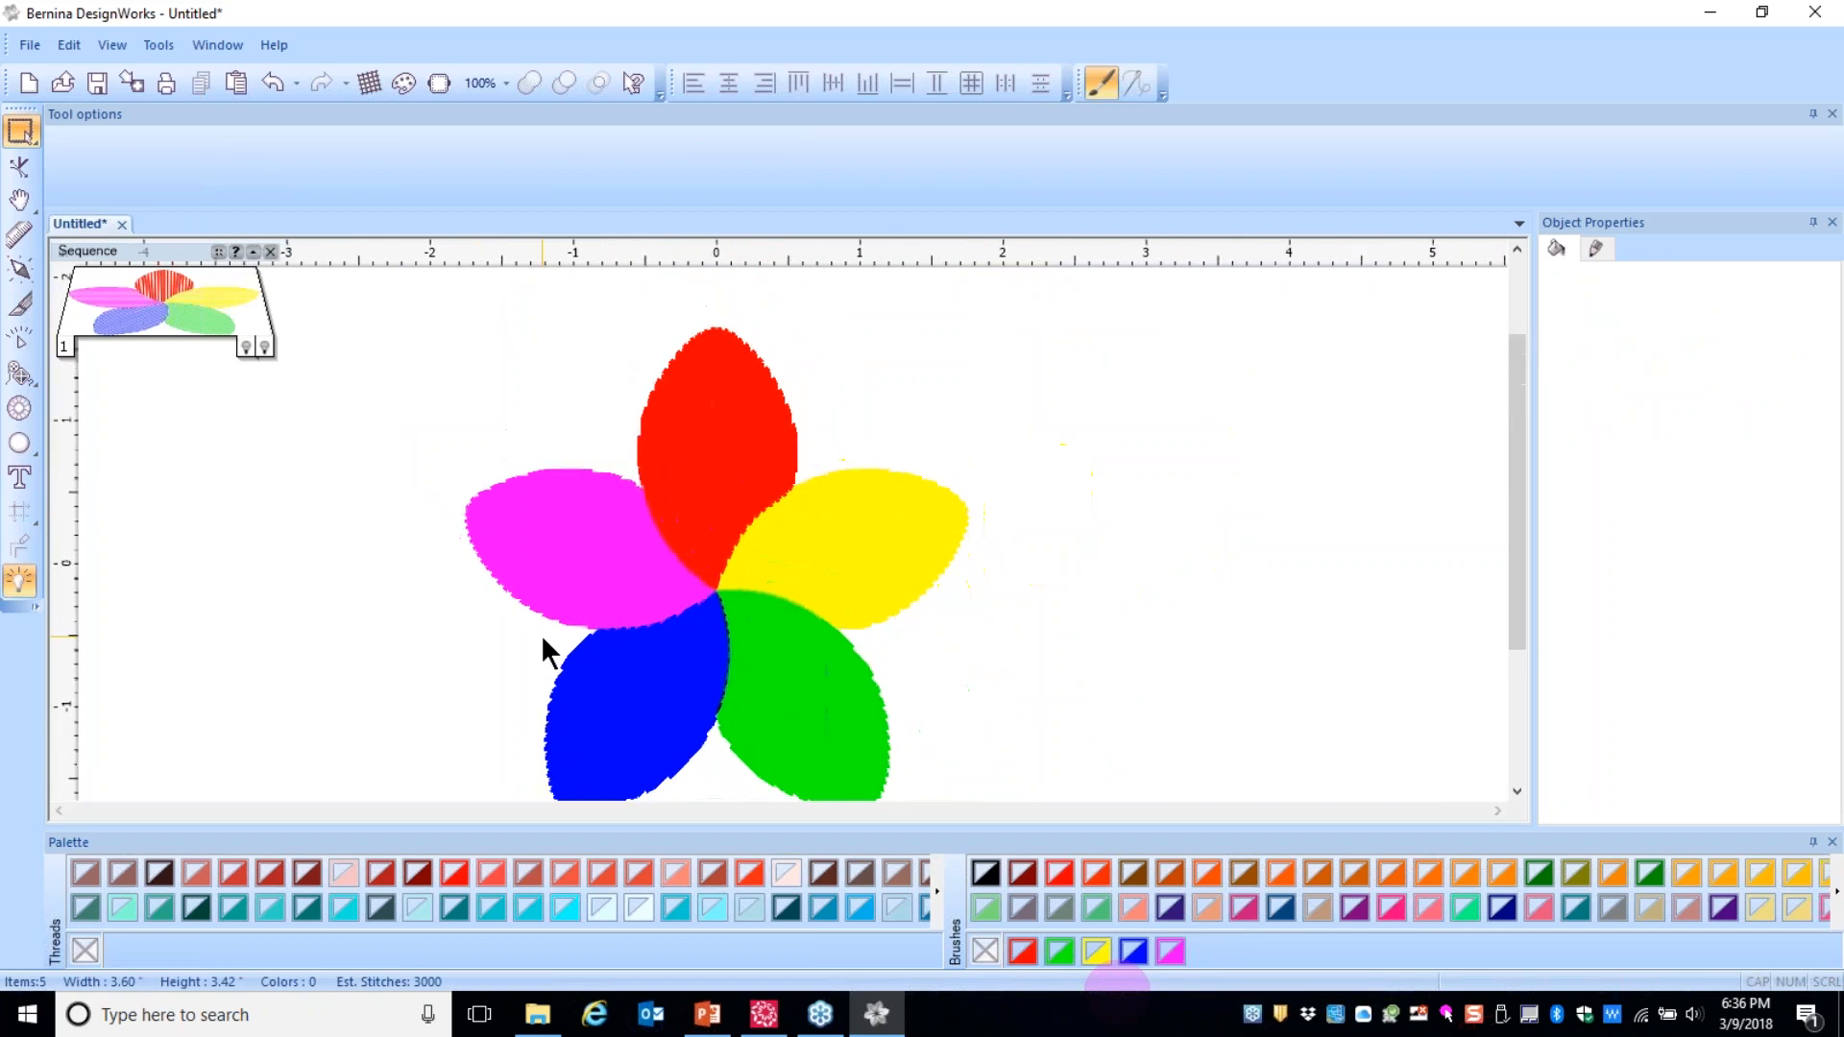
{"action": "left_click", "coordinate": [702, 429]}
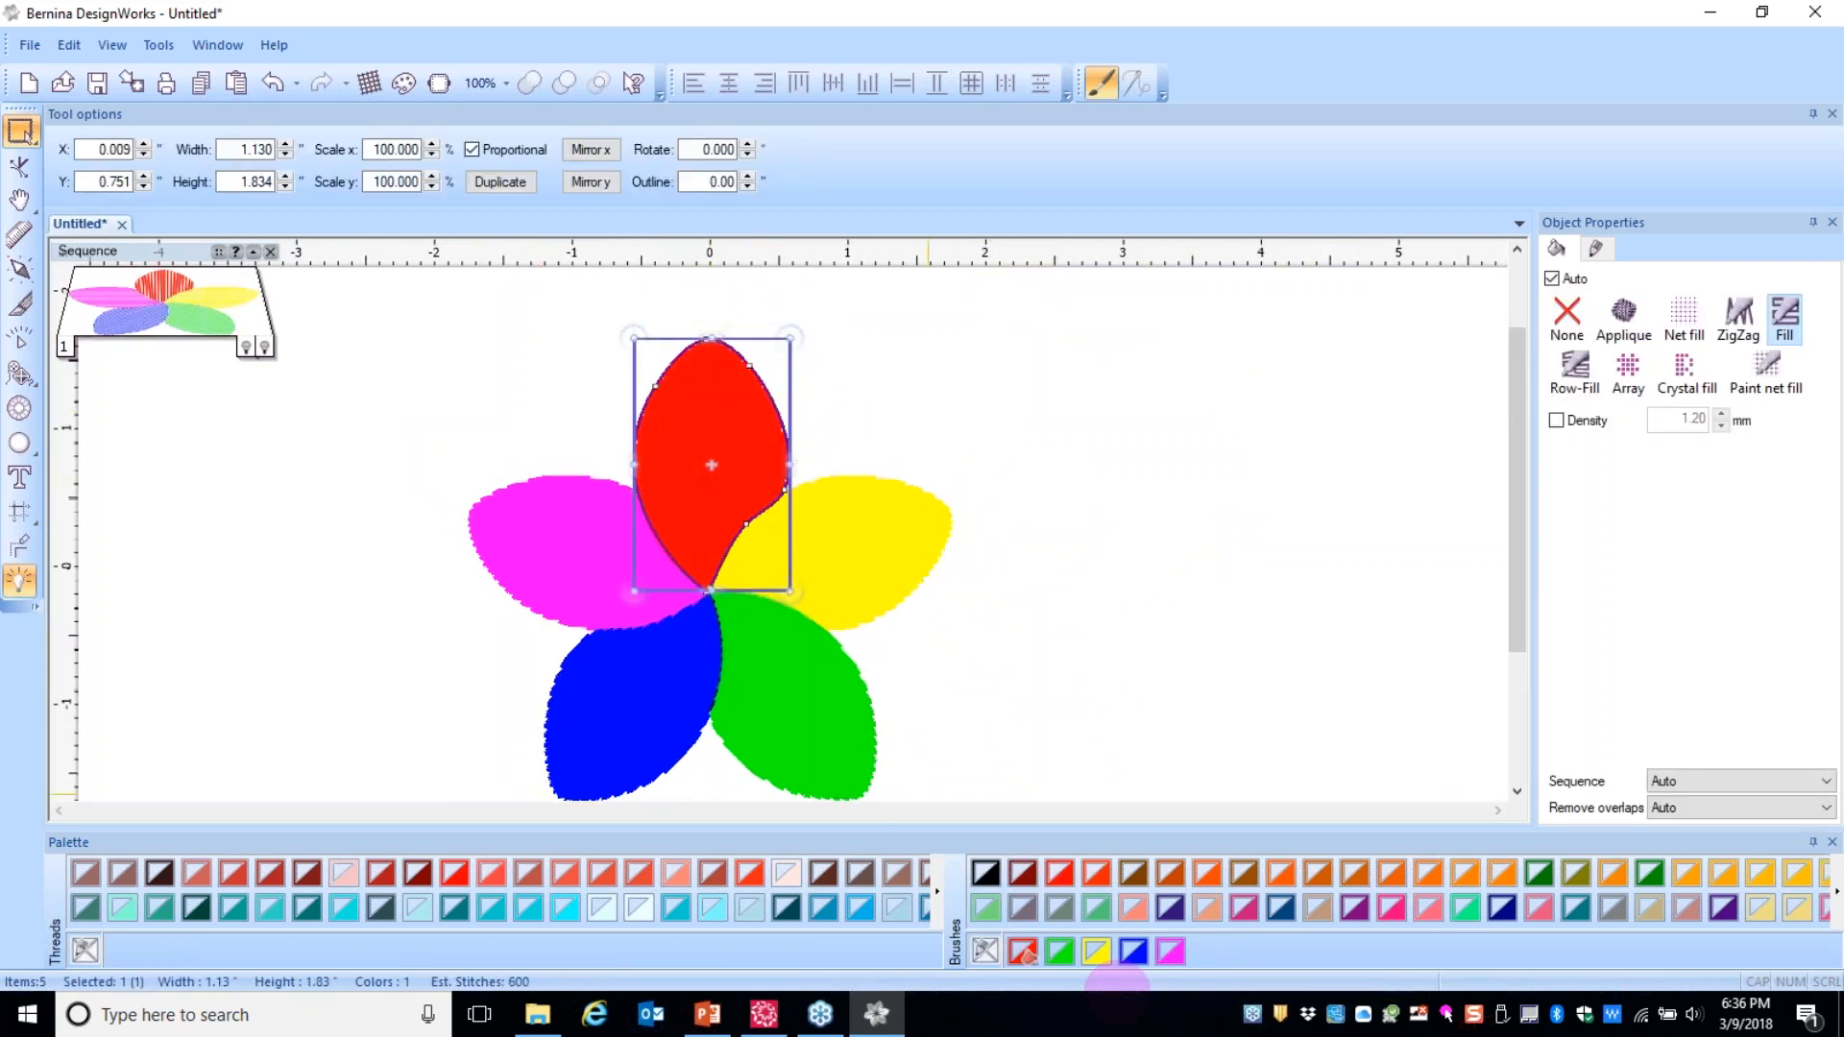
{"action": "left_click", "coordinate": [1023, 953]}
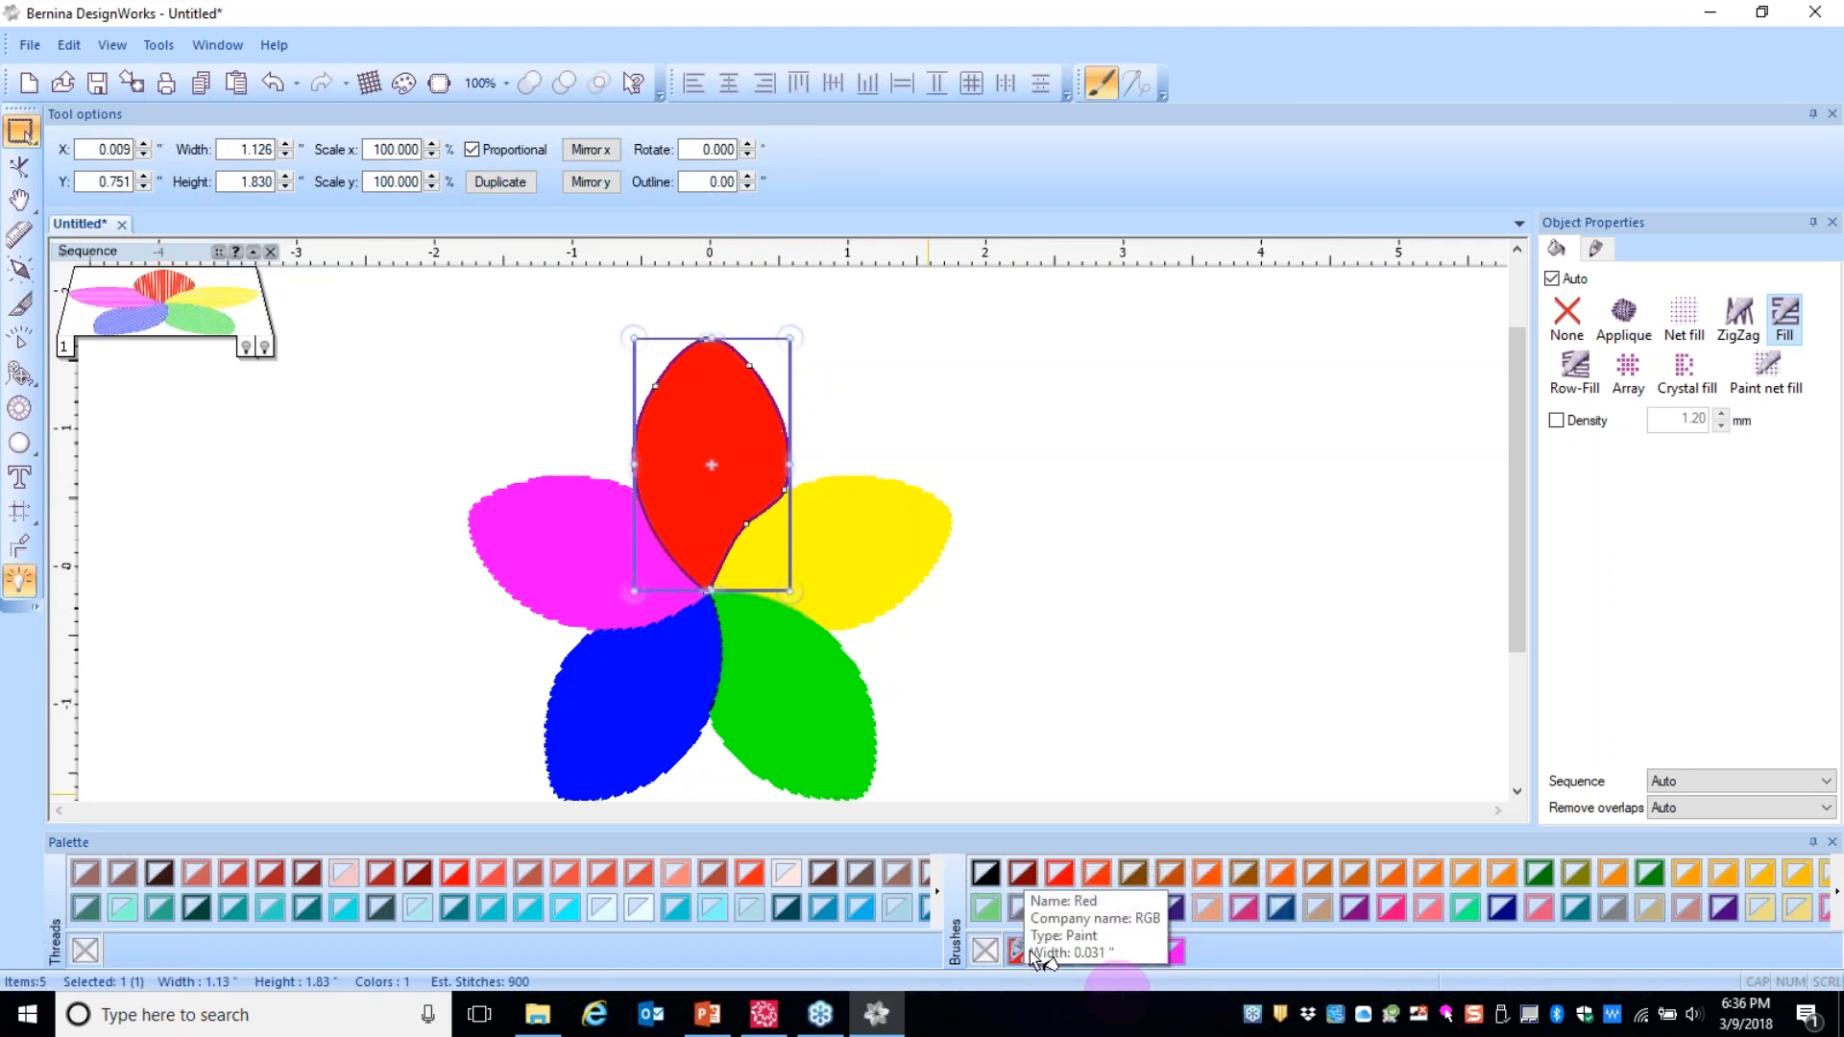
{"action": "left_click", "coordinate": [891, 568]}
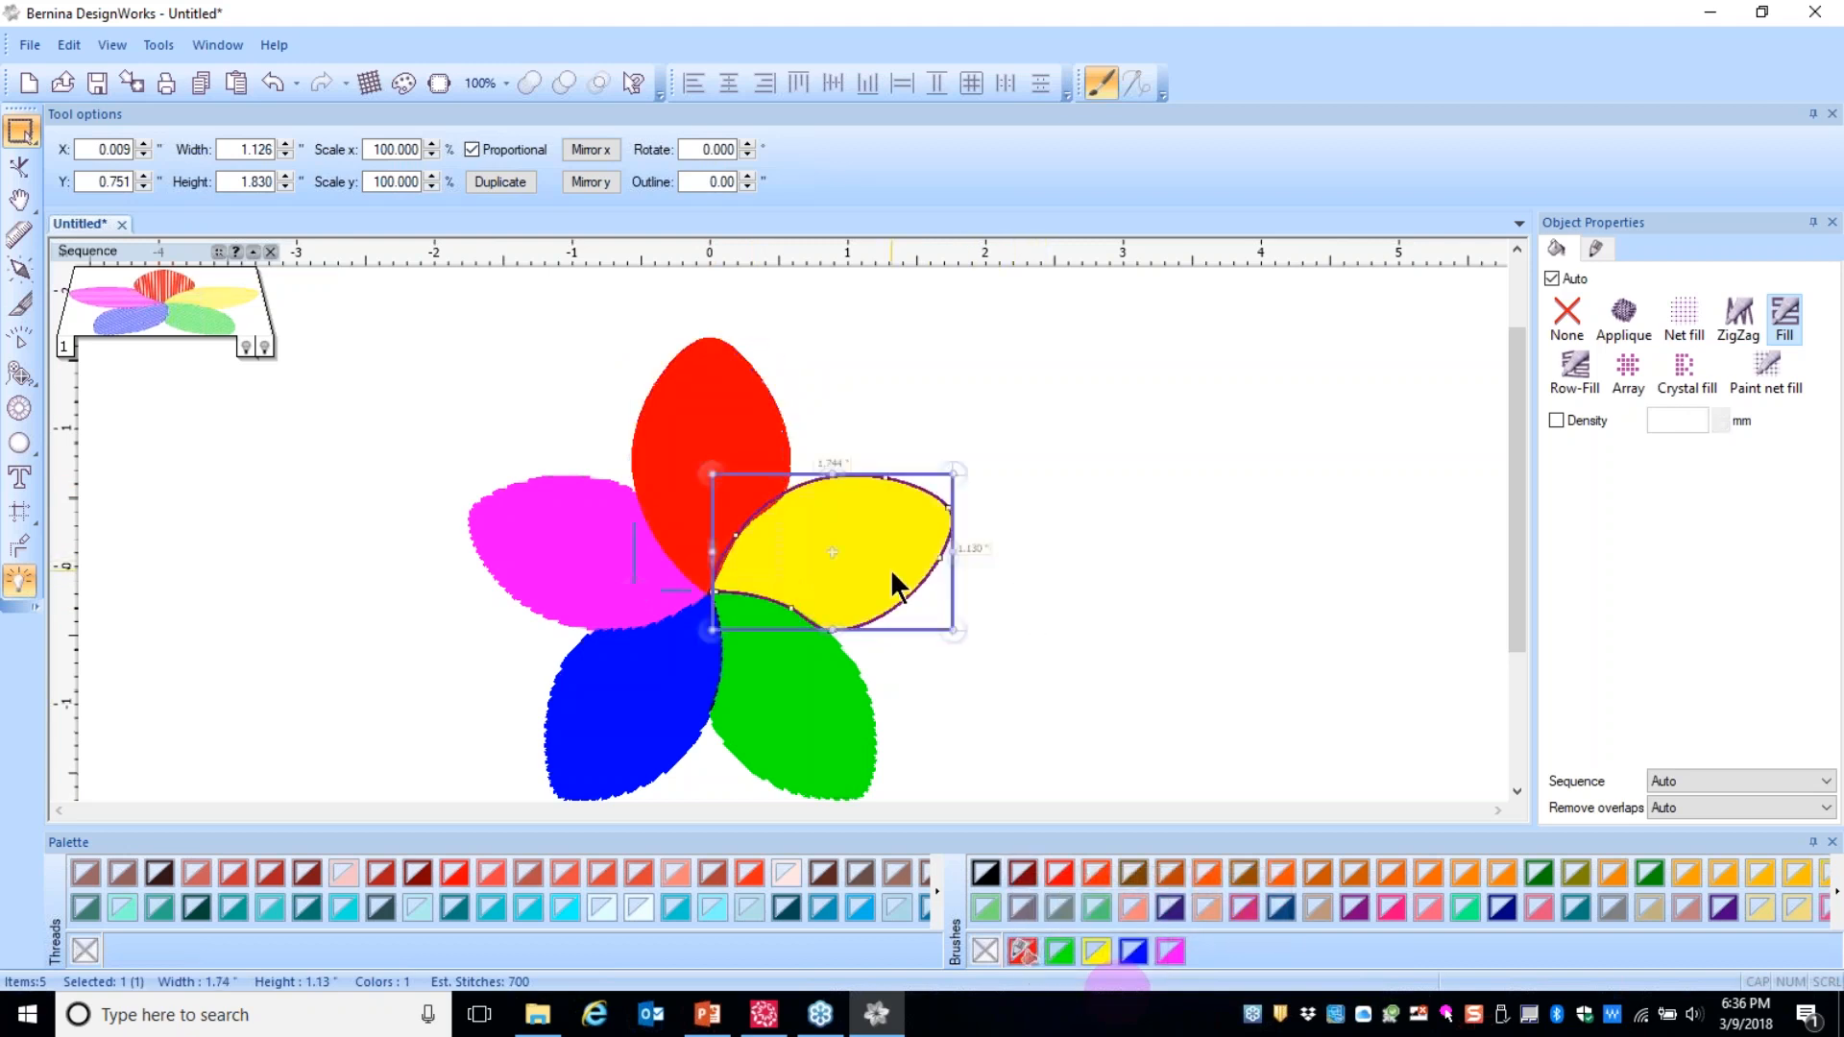
{"action": "left_click", "coordinate": [844, 749]}
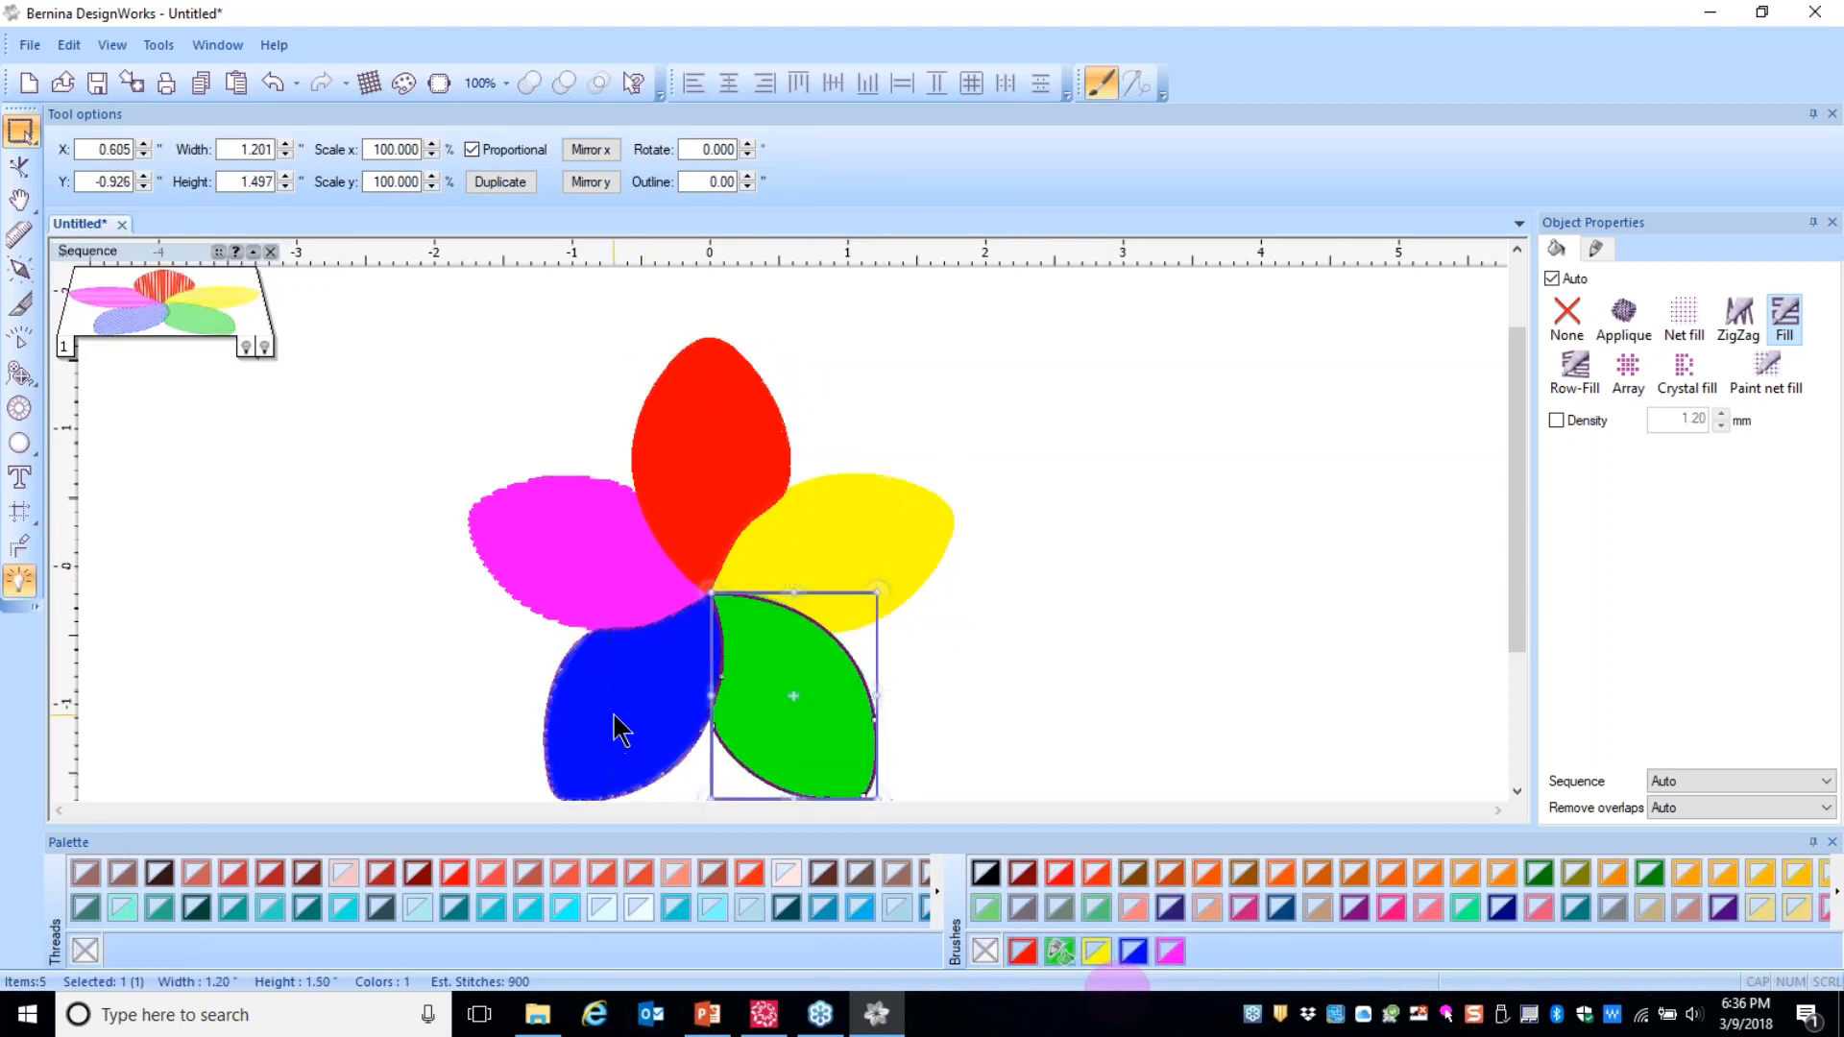
{"action": "left_click", "coordinate": [660, 757]}
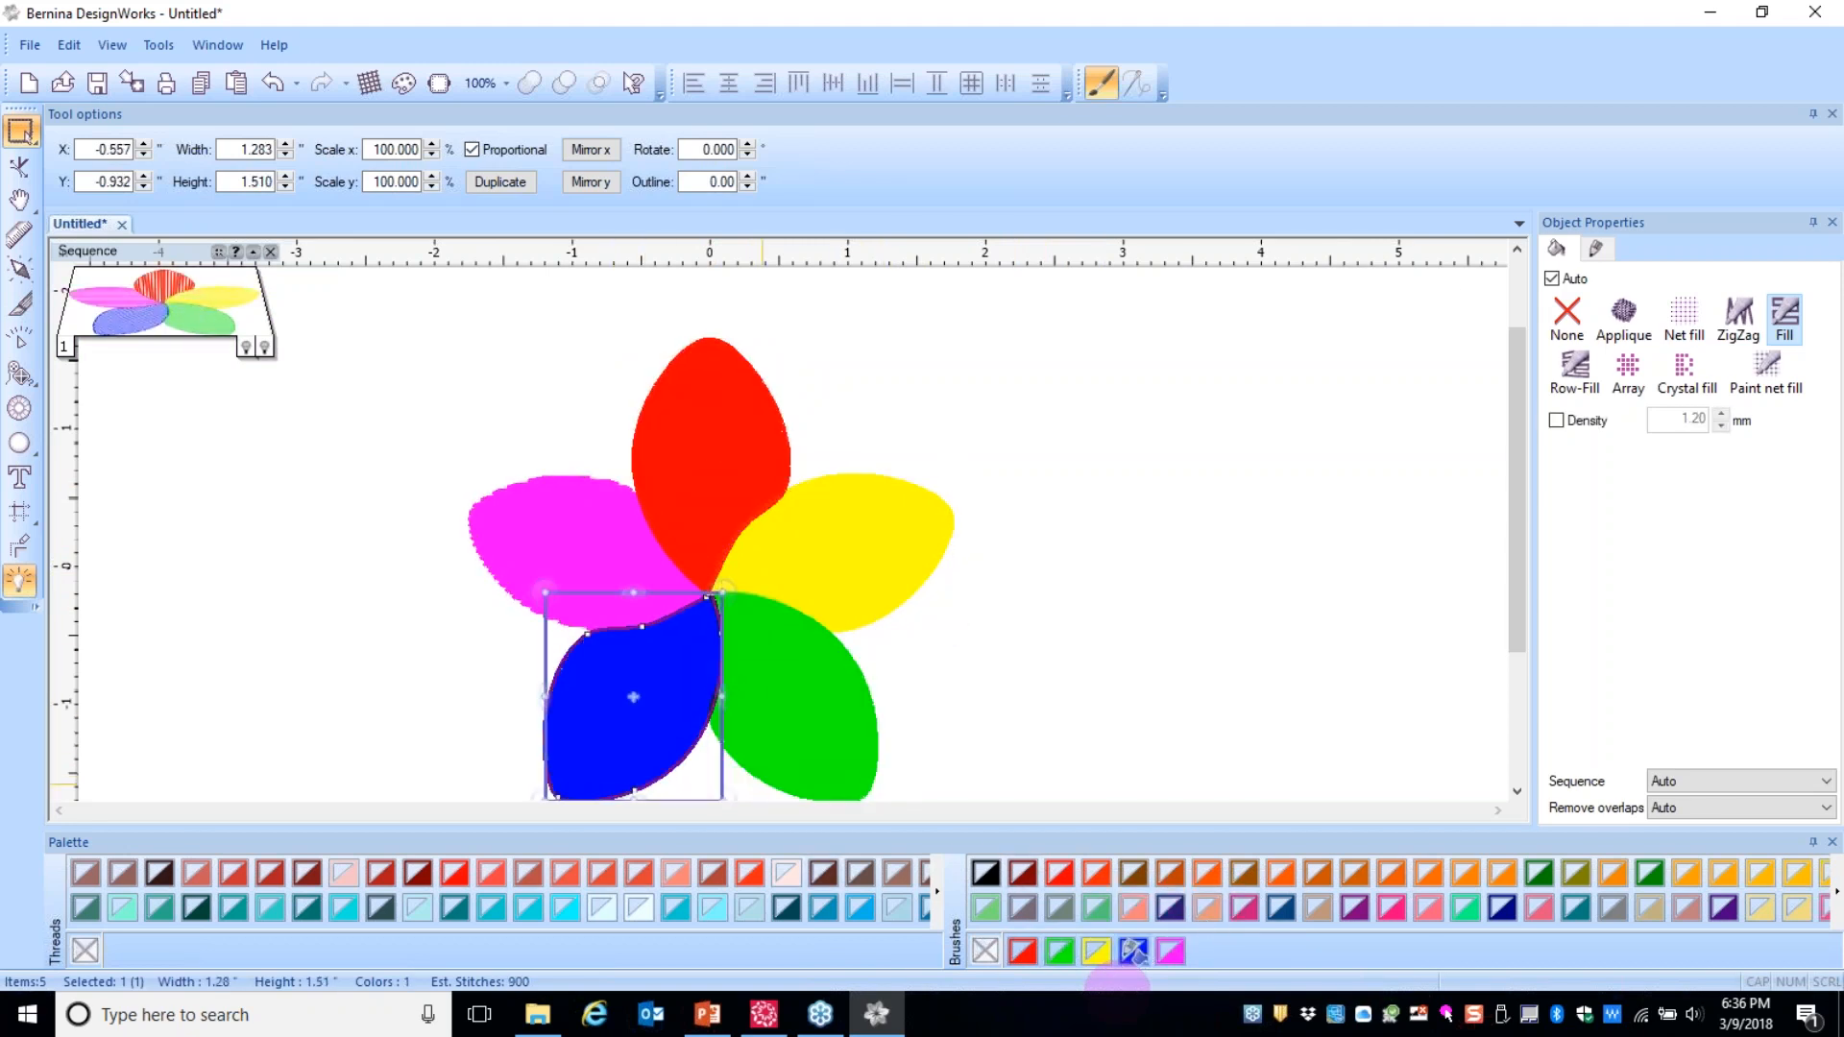
{"action": "left_click", "coordinate": [573, 540]}
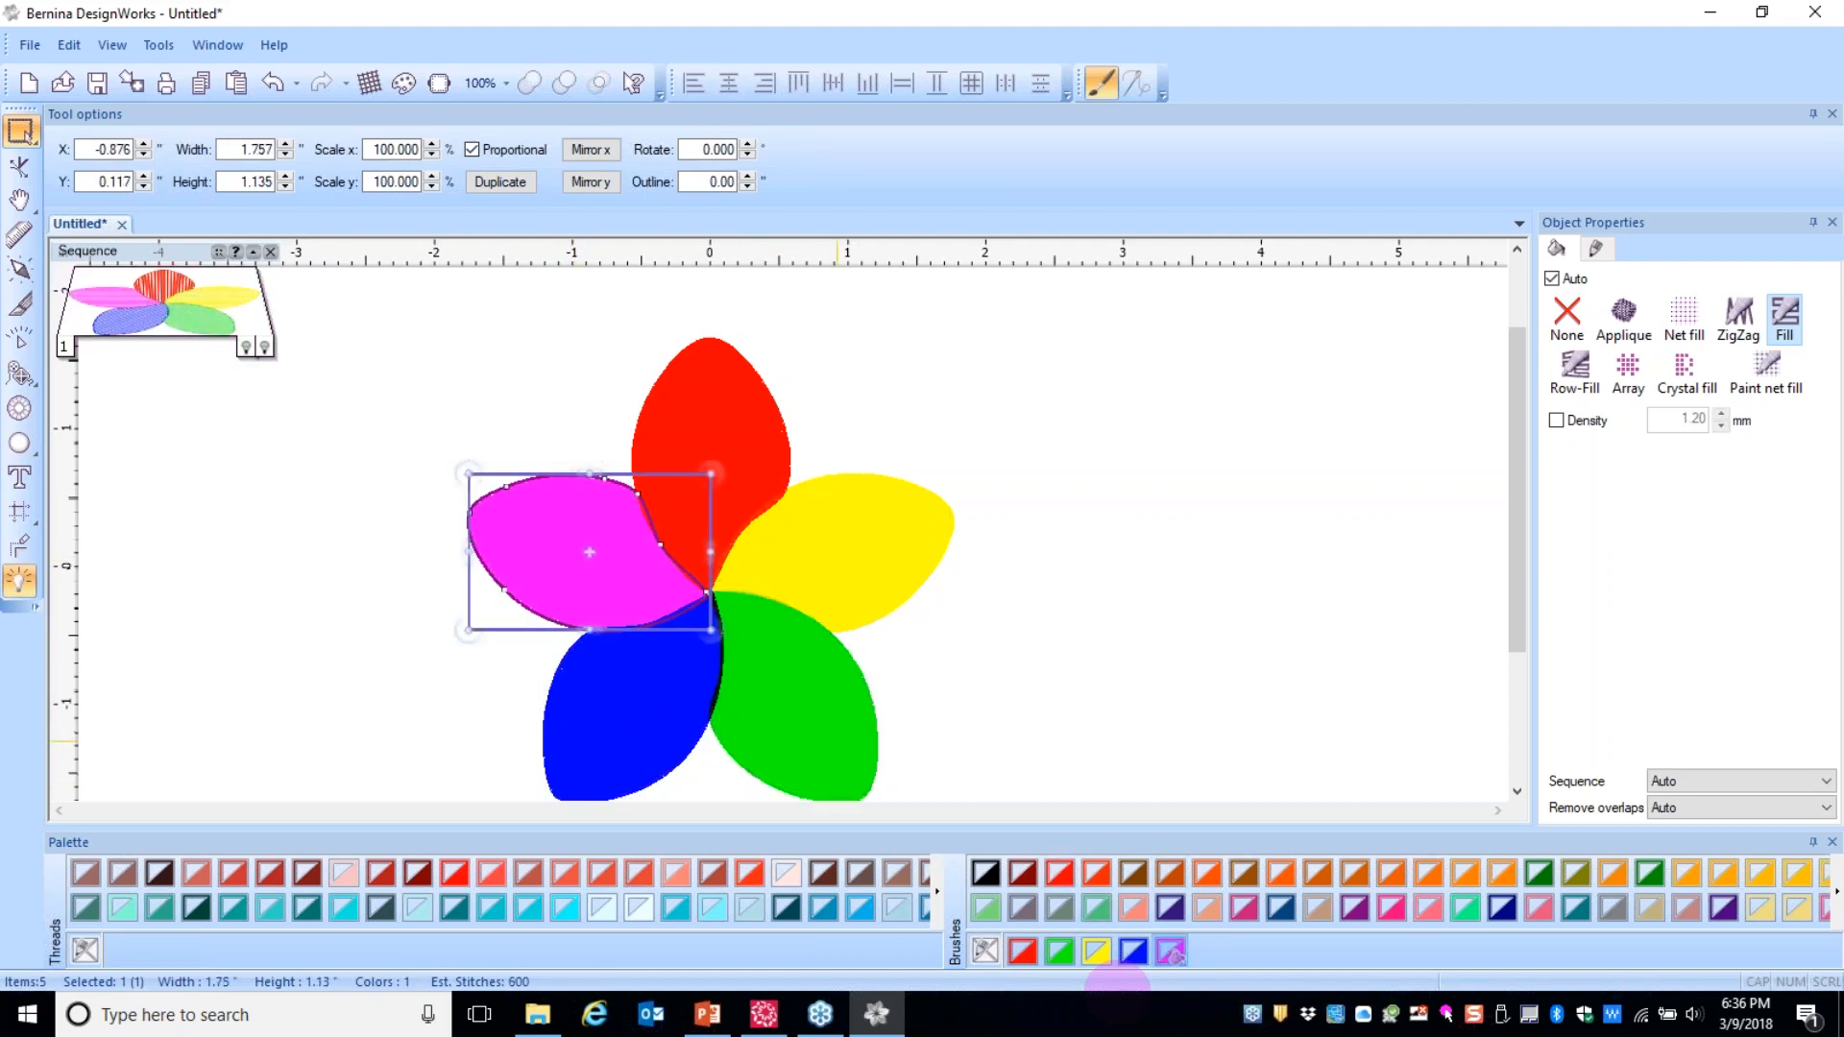
{"action": "left_click", "coordinate": [1054, 545]}
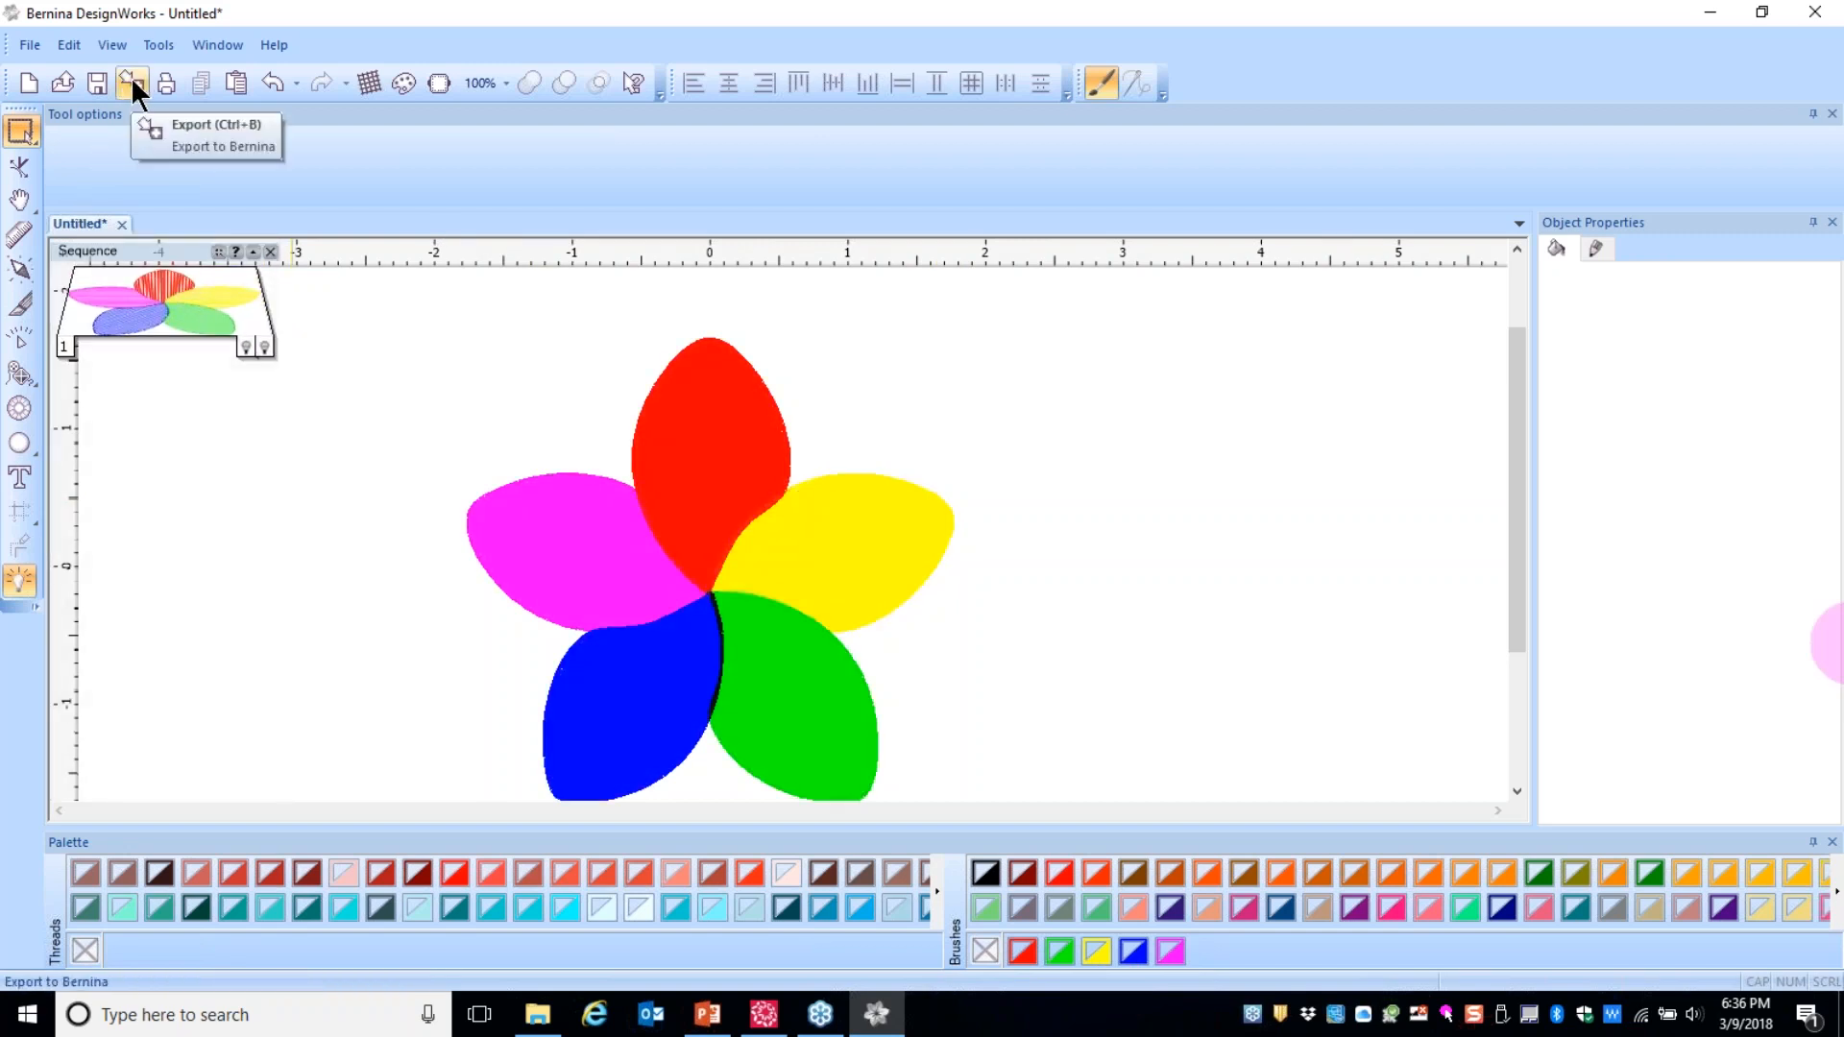
- Save the flower design as Untitled.Draw on the RIBBON (D:) drive
{"action": "left_click", "coordinate": [33, 44]}
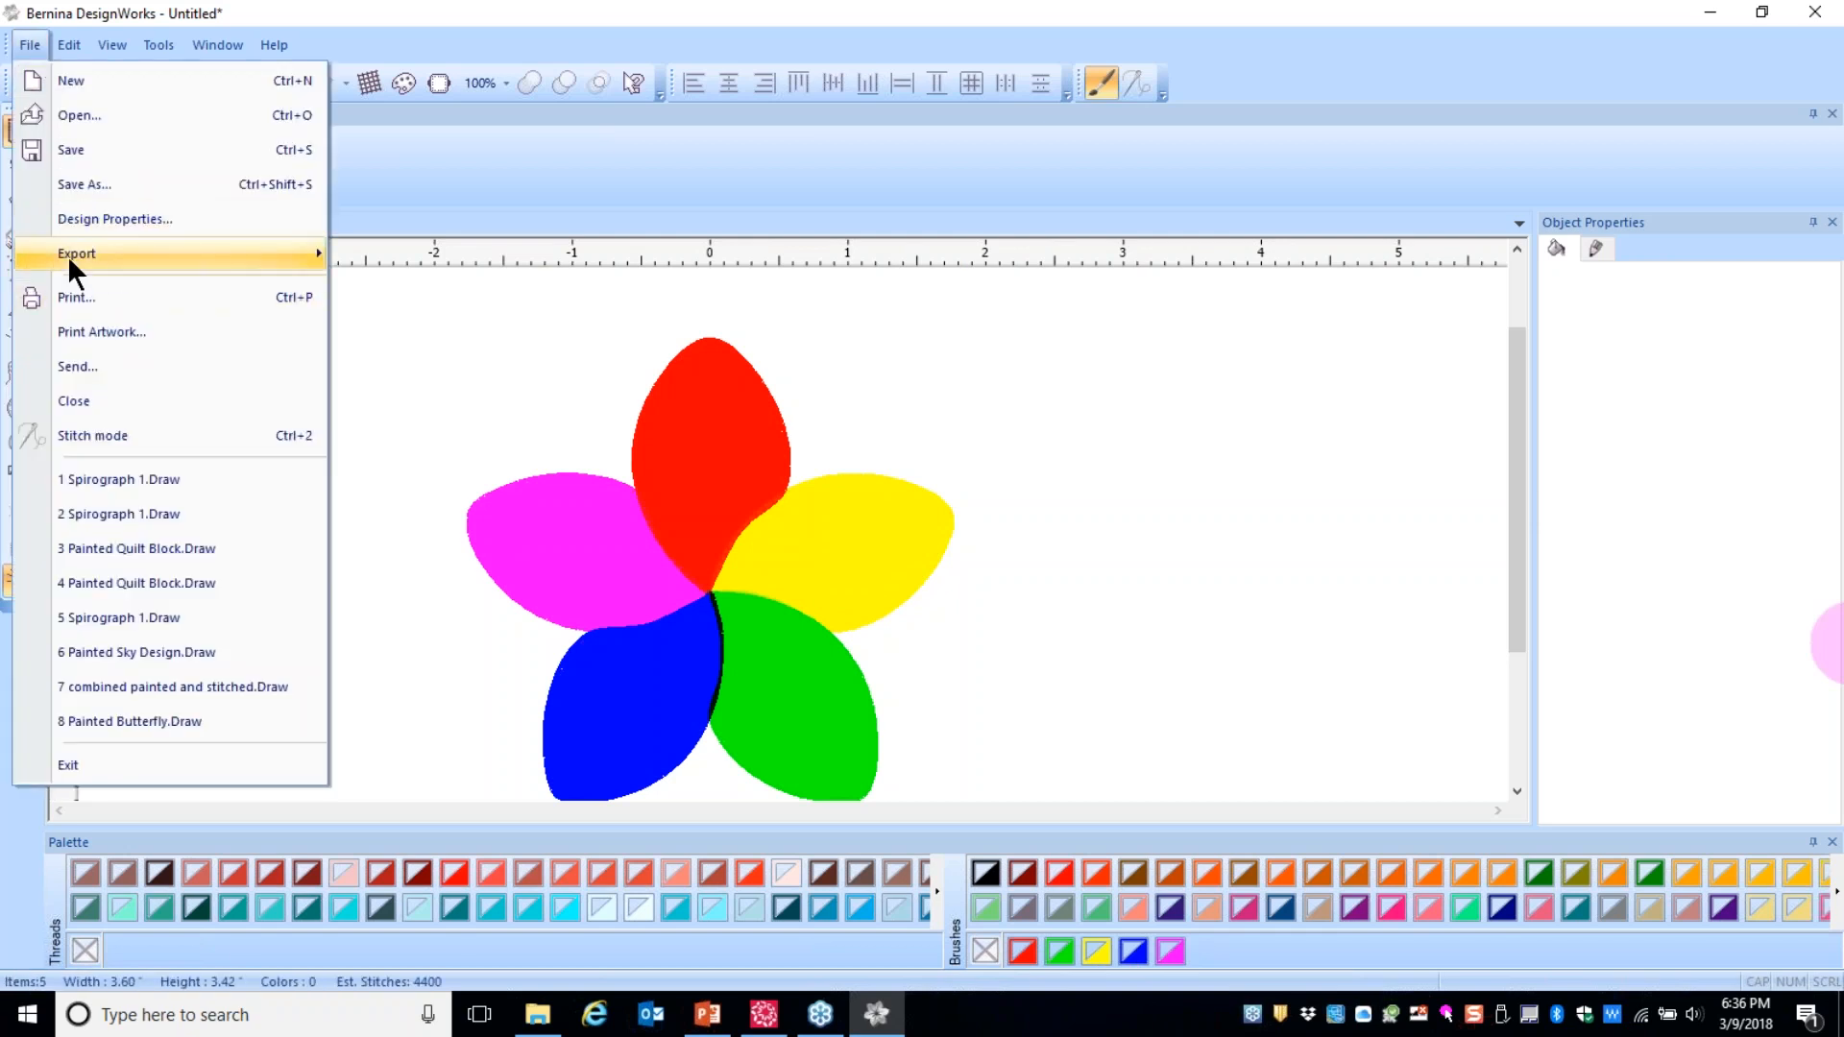
{"action": "mouse_move", "coordinate": [63, 251]}
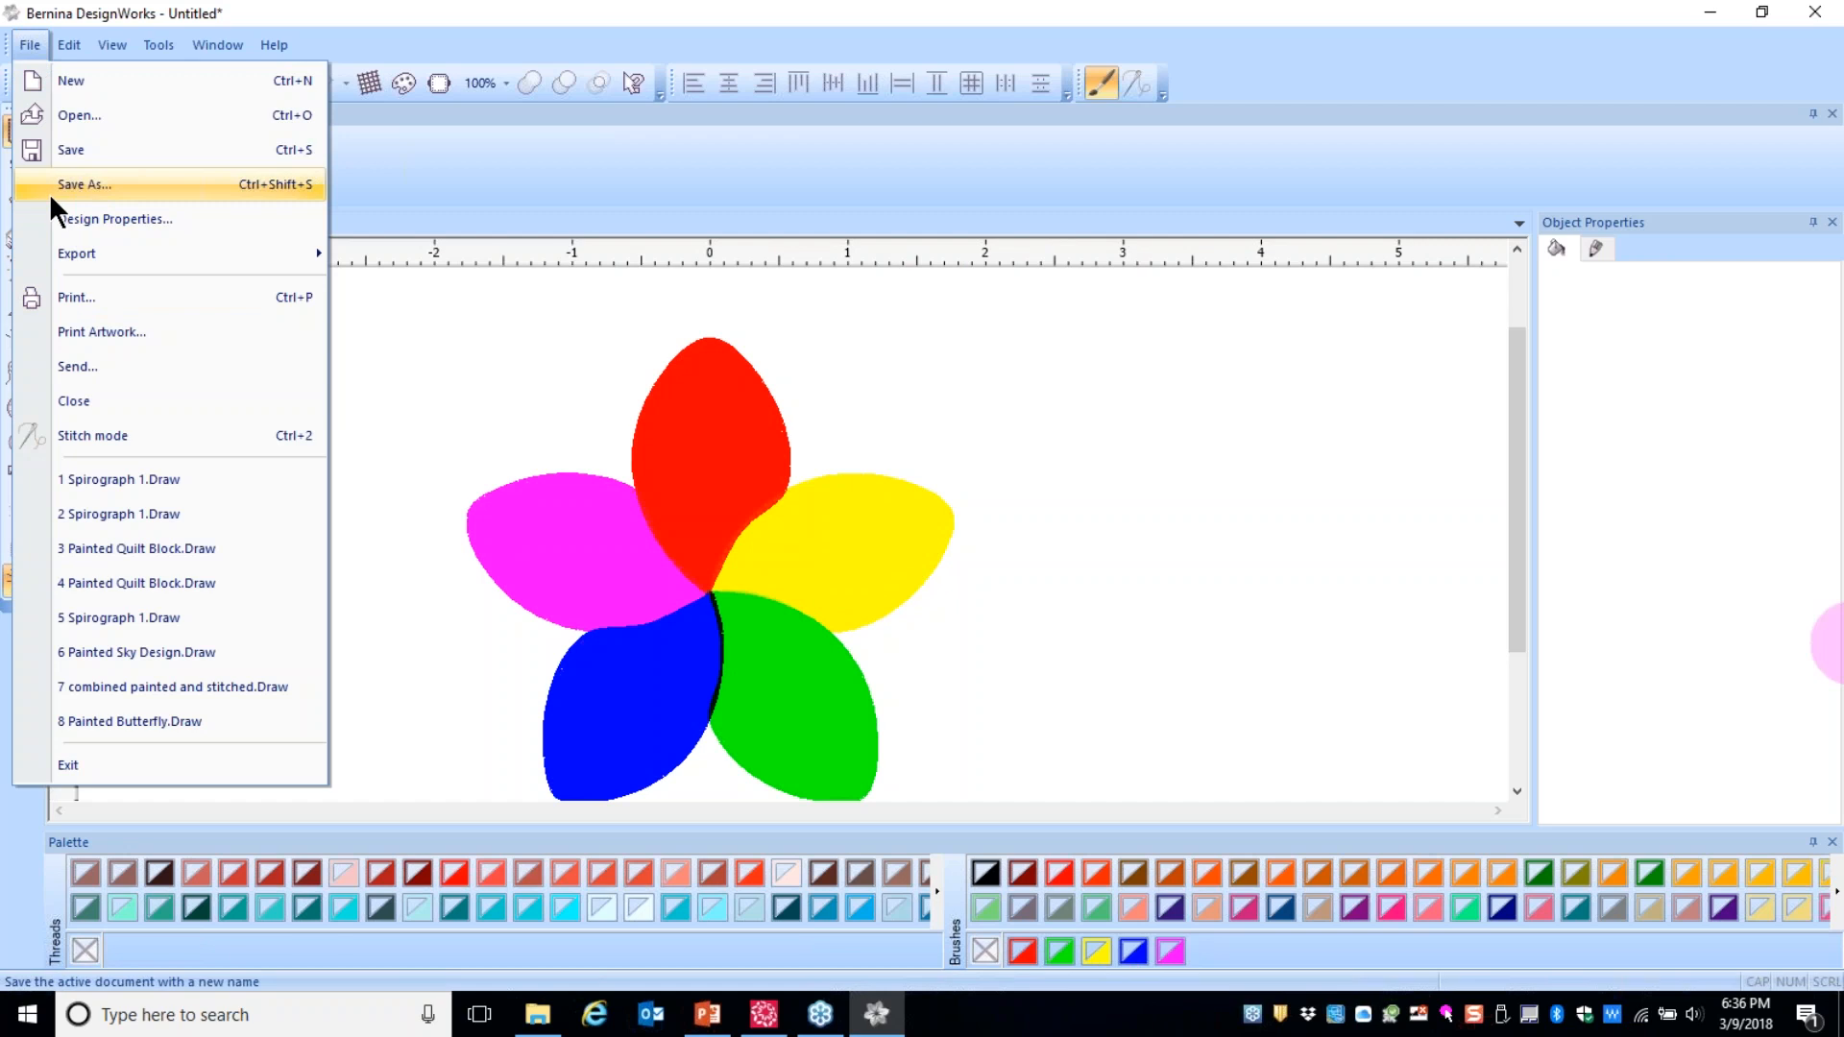
{"action": "left_click", "coordinate": [72, 185]}
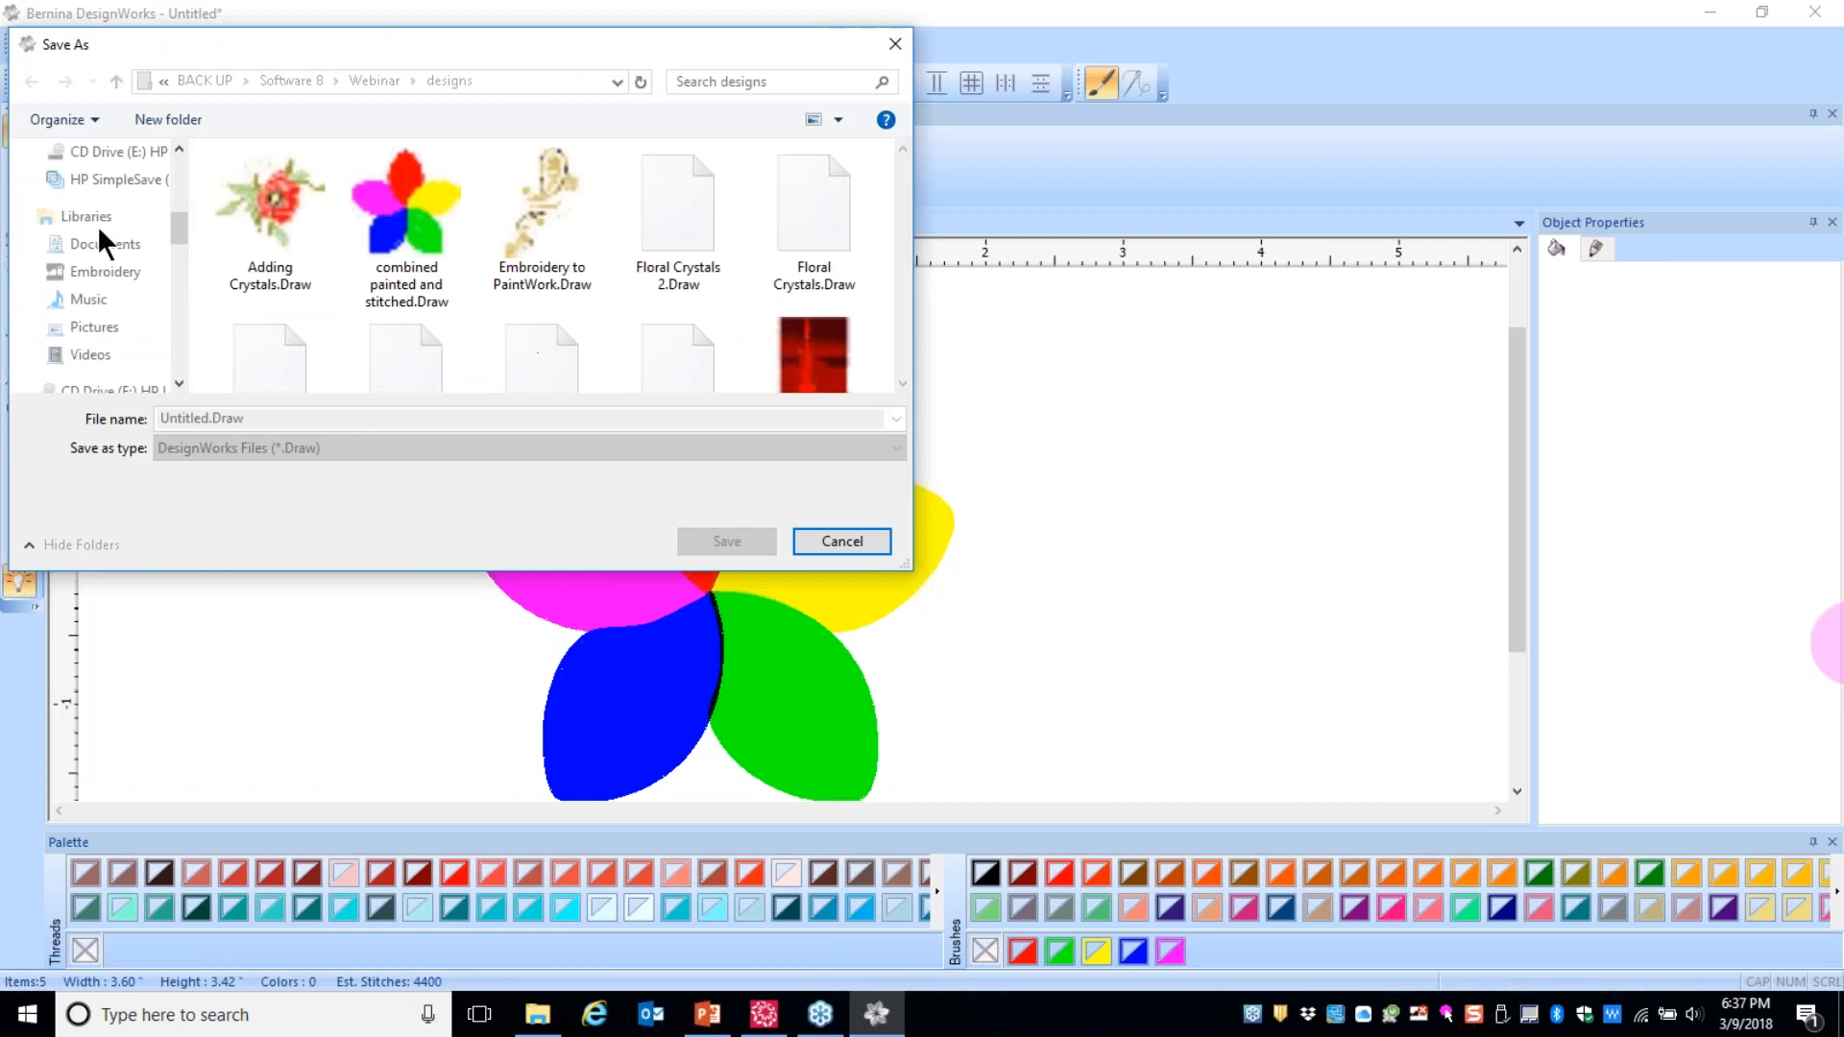
{"action": "left_click", "coordinate": [375, 80]}
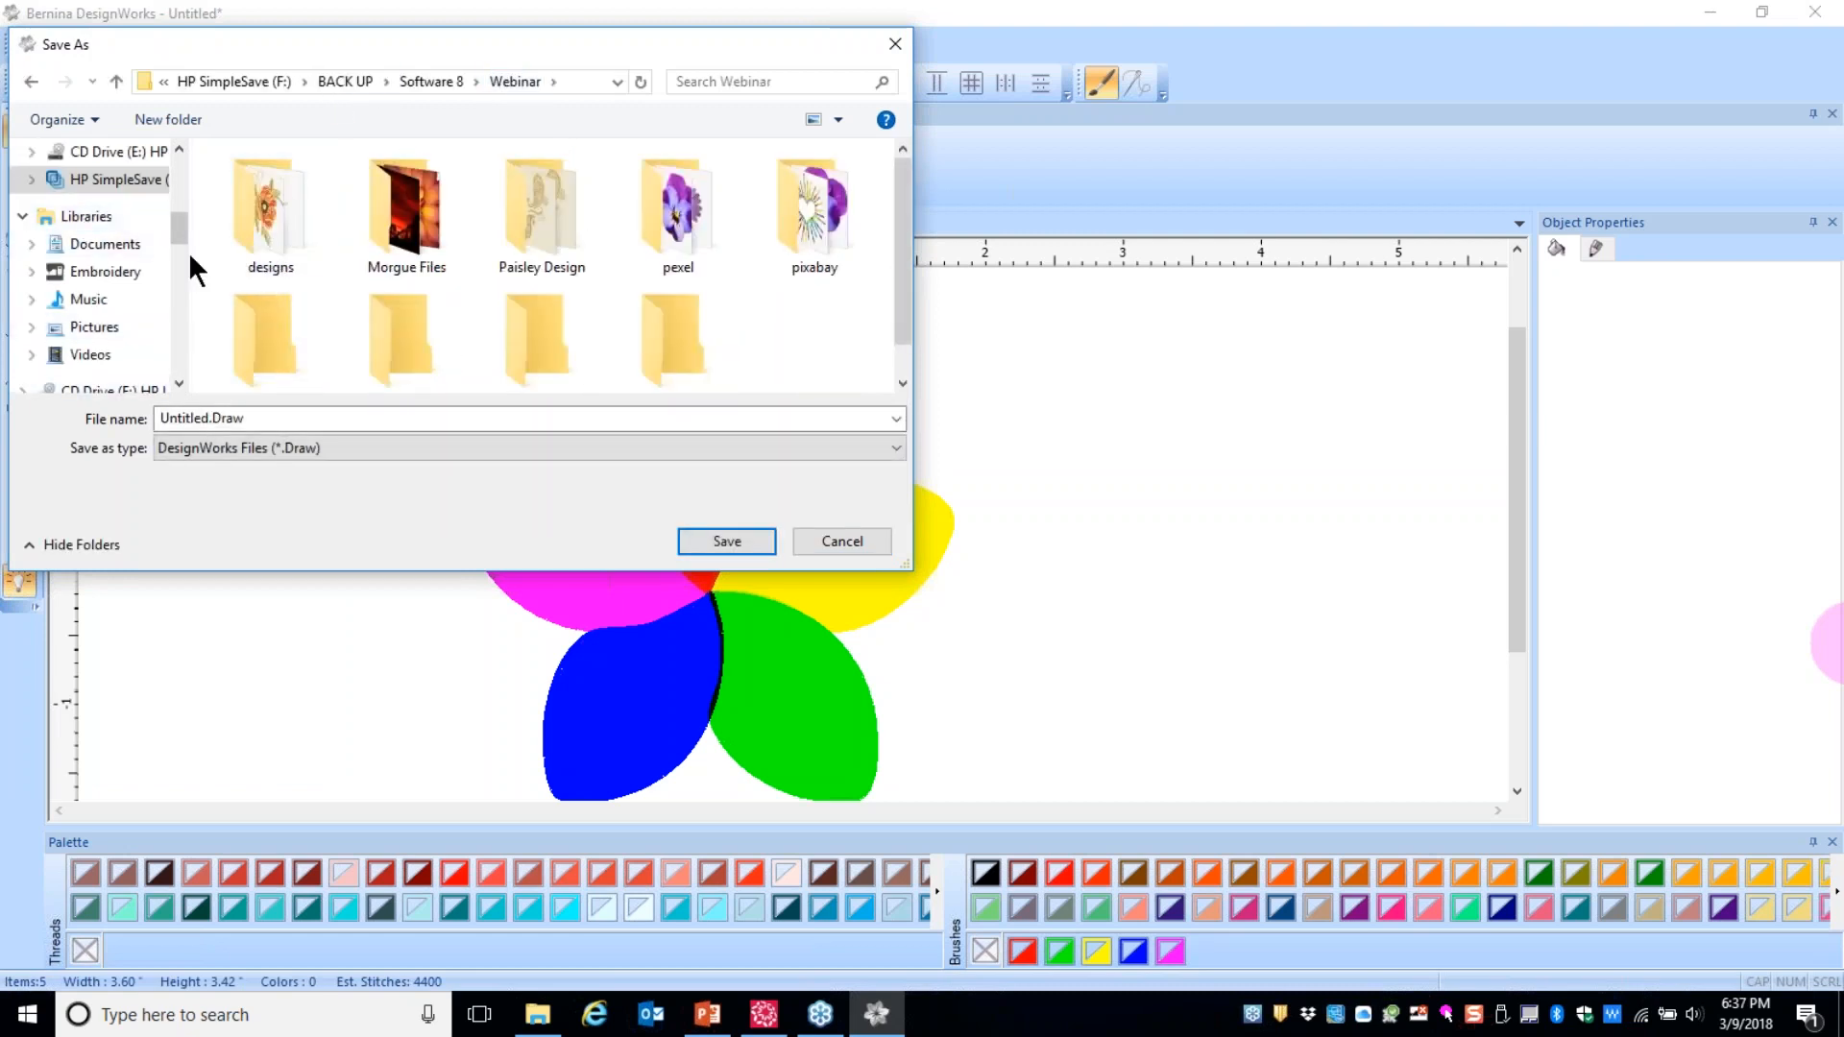
{"action": "mouse_move", "coordinate": [177, 232]}
{"action": "left_mouse_down"}
{"action": "mouse_move", "coordinate": [184, 187]}
{"action": "mouse_move", "coordinate": [188, 251]}
{"action": "mouse_move", "coordinate": [182, 228]}
{"action": "left_mouse_up"}
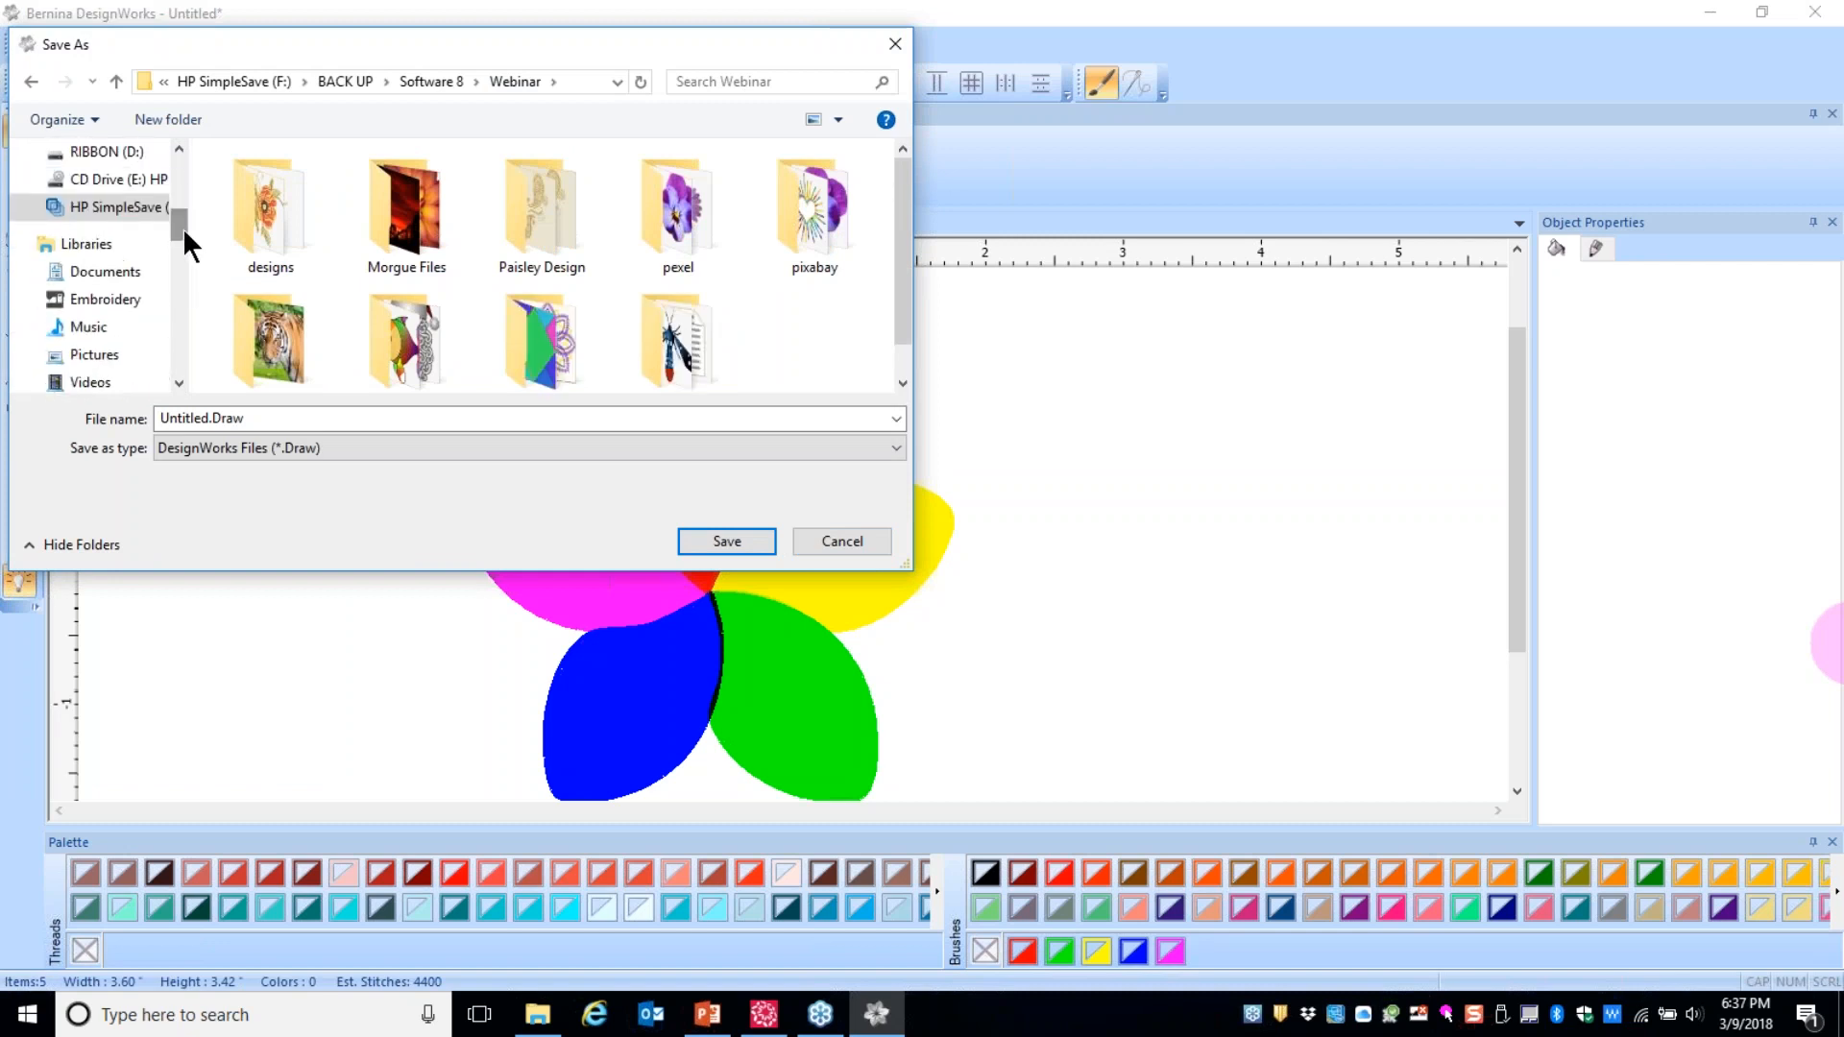
{"action": "left_click", "coordinate": [117, 161]}
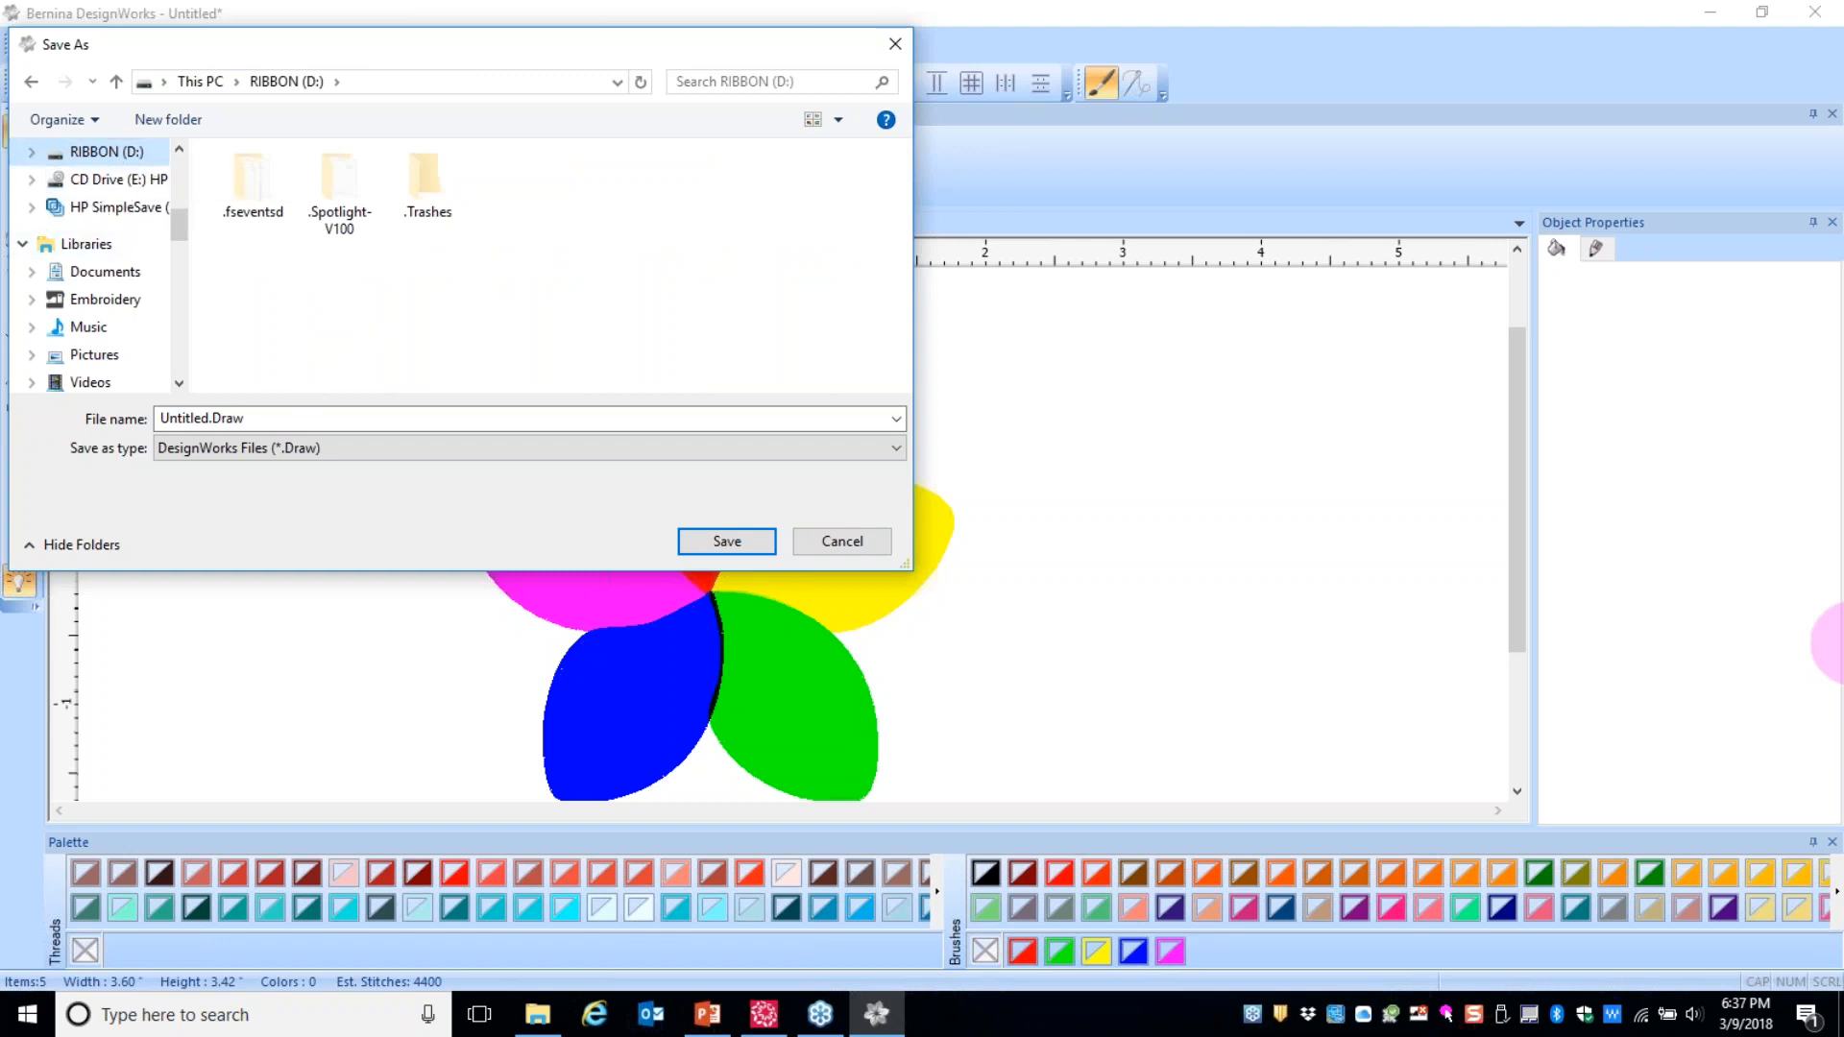
{"action": "left_click", "coordinate": [727, 543]}
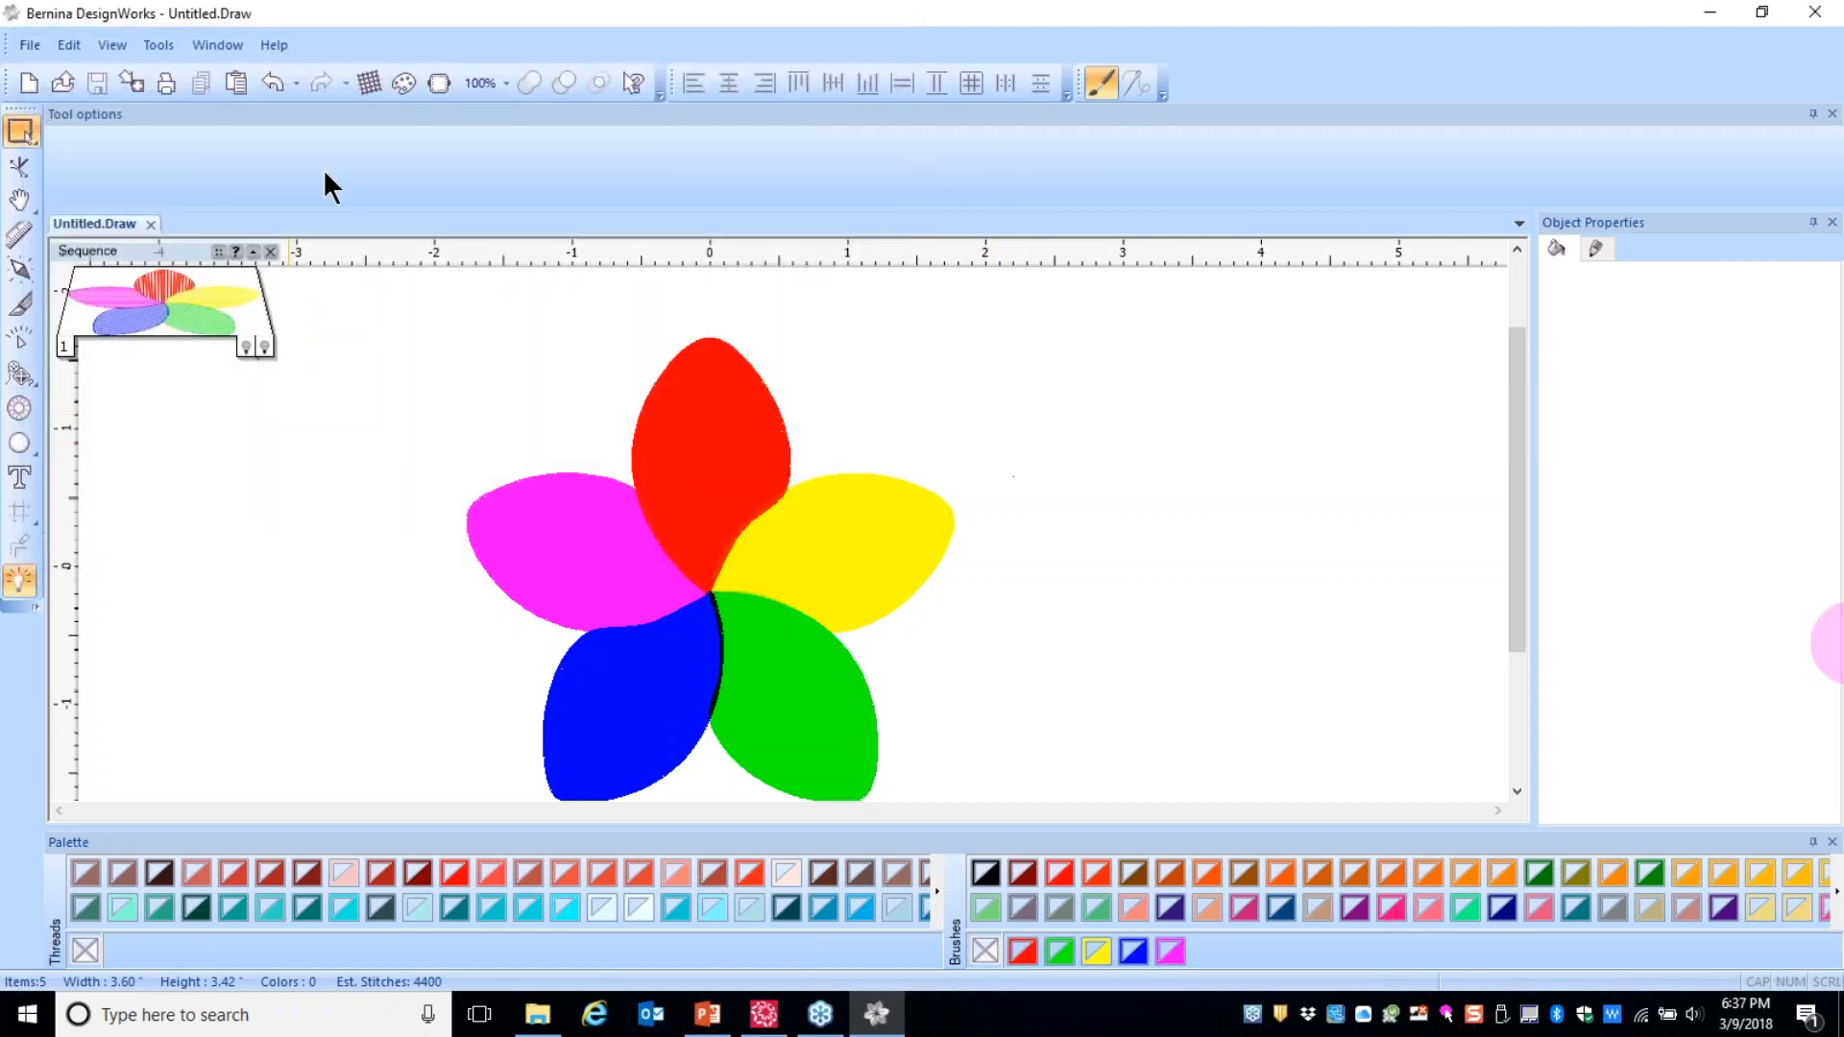
- Export the flower design to the USB stick as an EXP file
{"action": "left_click", "coordinate": [131, 83]}
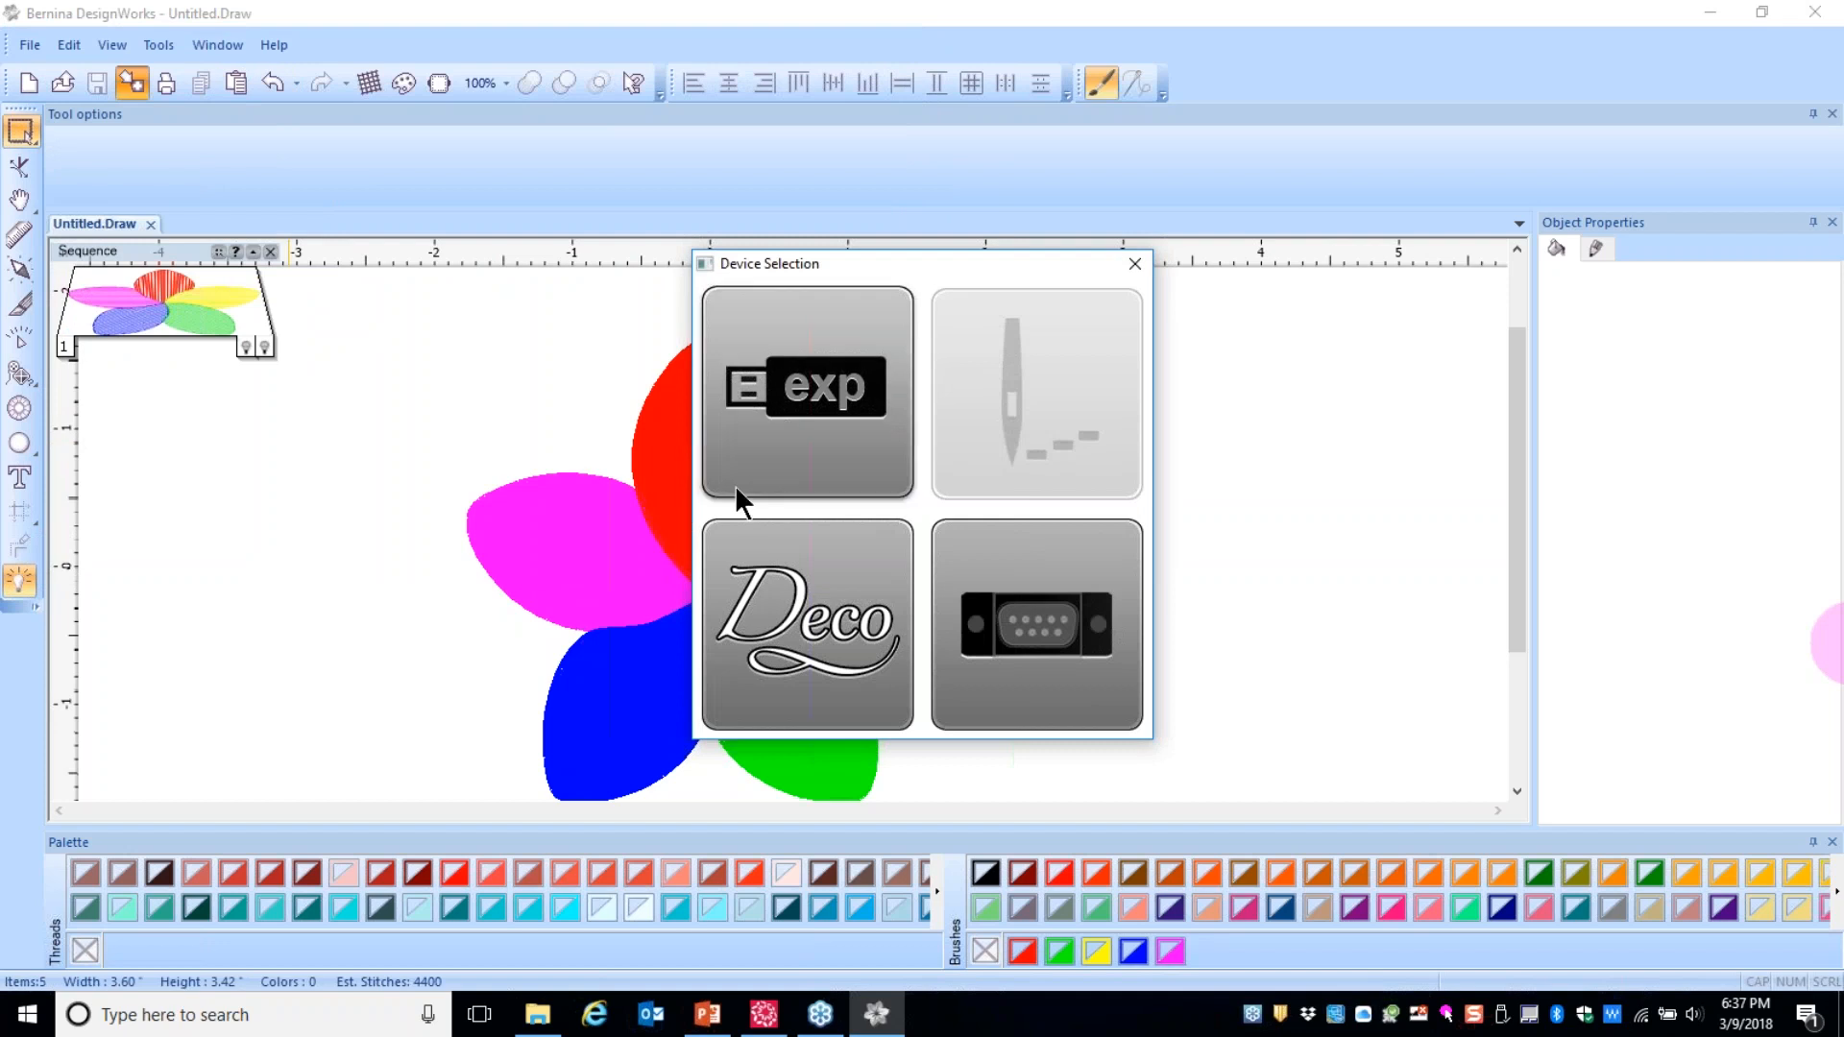
{"action": "left_click", "coordinate": [821, 394]}
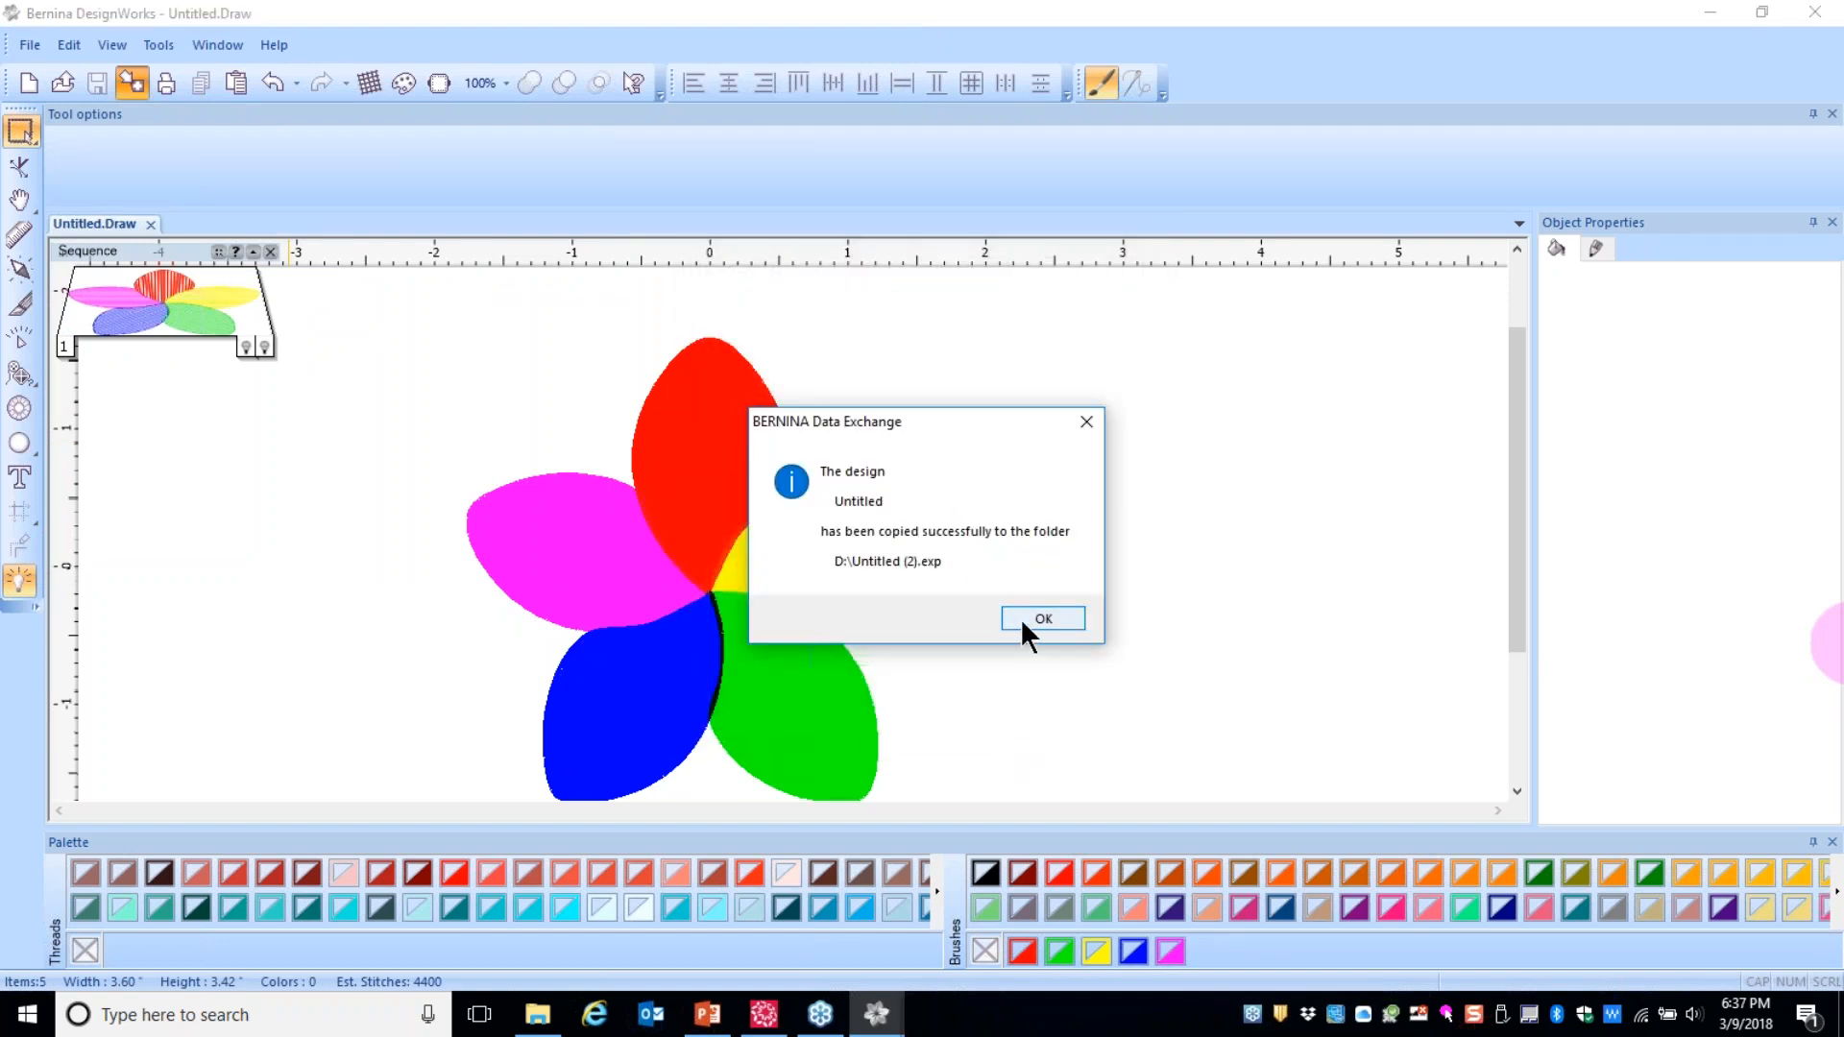
{"action": "left_click", "coordinate": [1020, 619]}
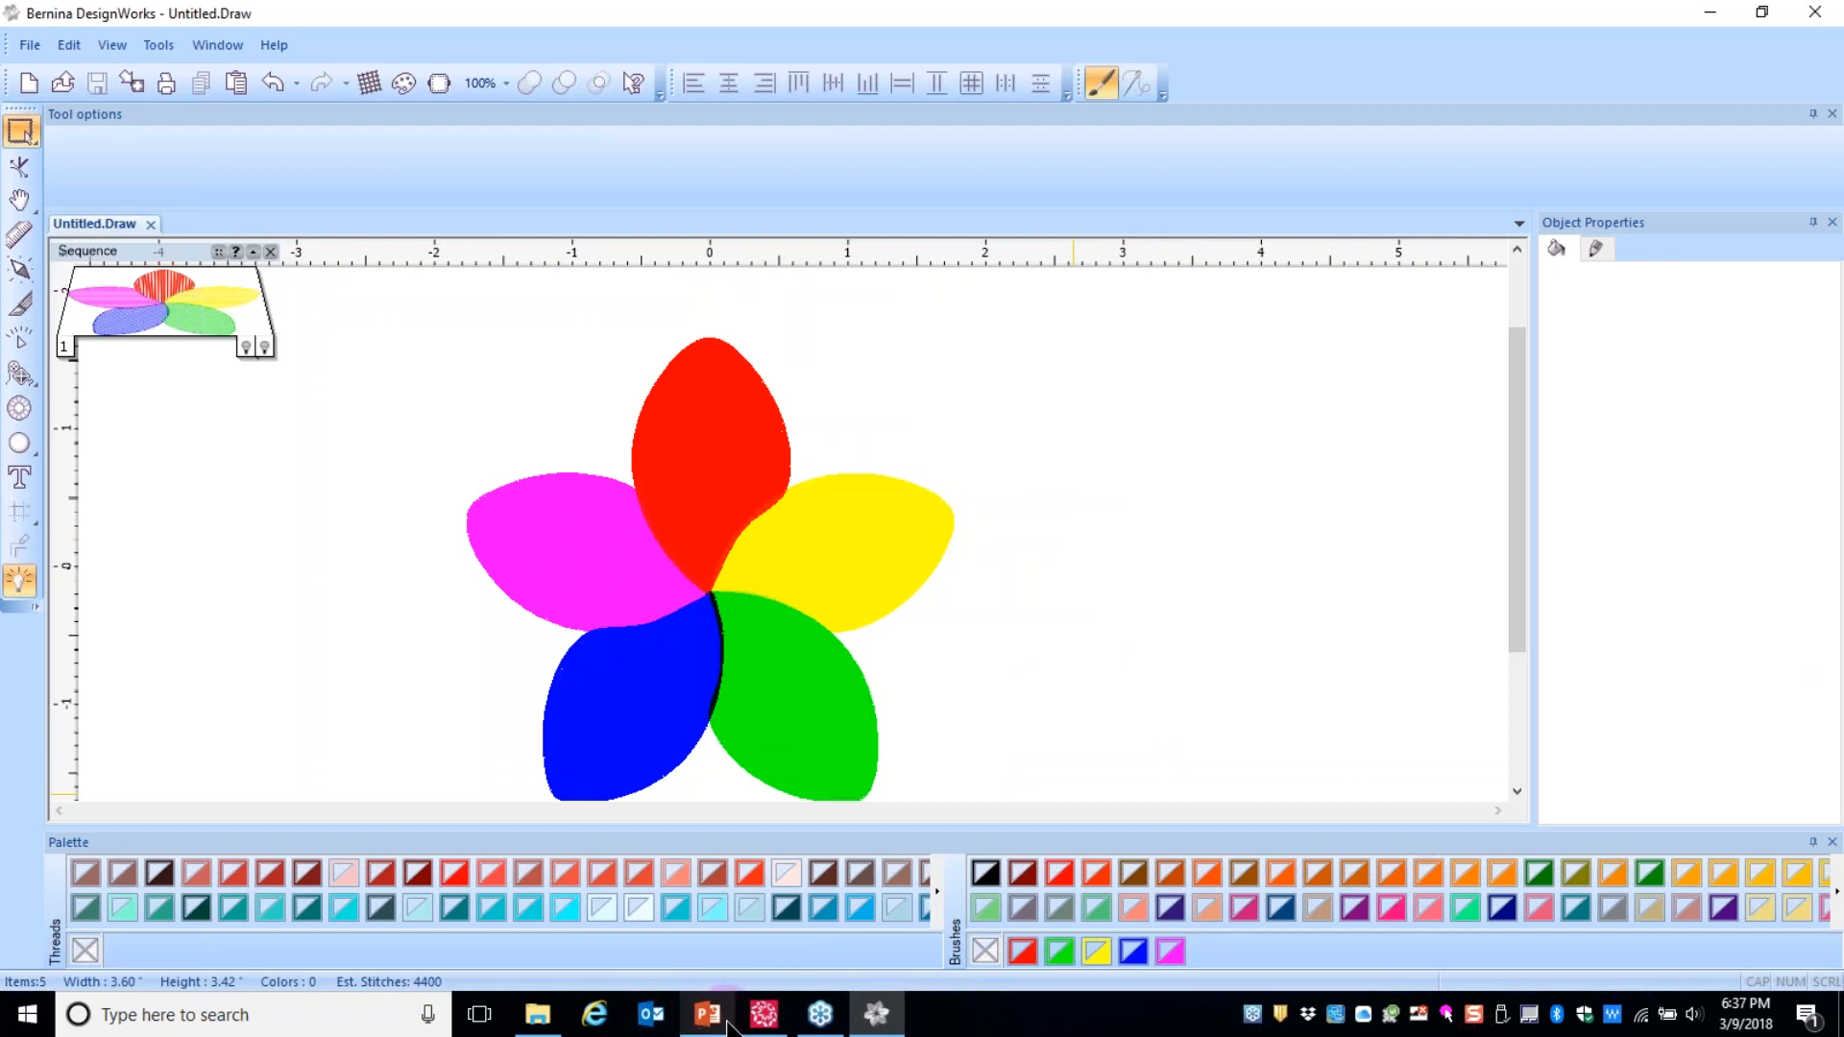
- Switch to BERNINA Embroidery Software, close Design5 from the embroidery canvas without saving, and start a new design
{"action": "mouse_move", "coordinate": [710, 1026]}
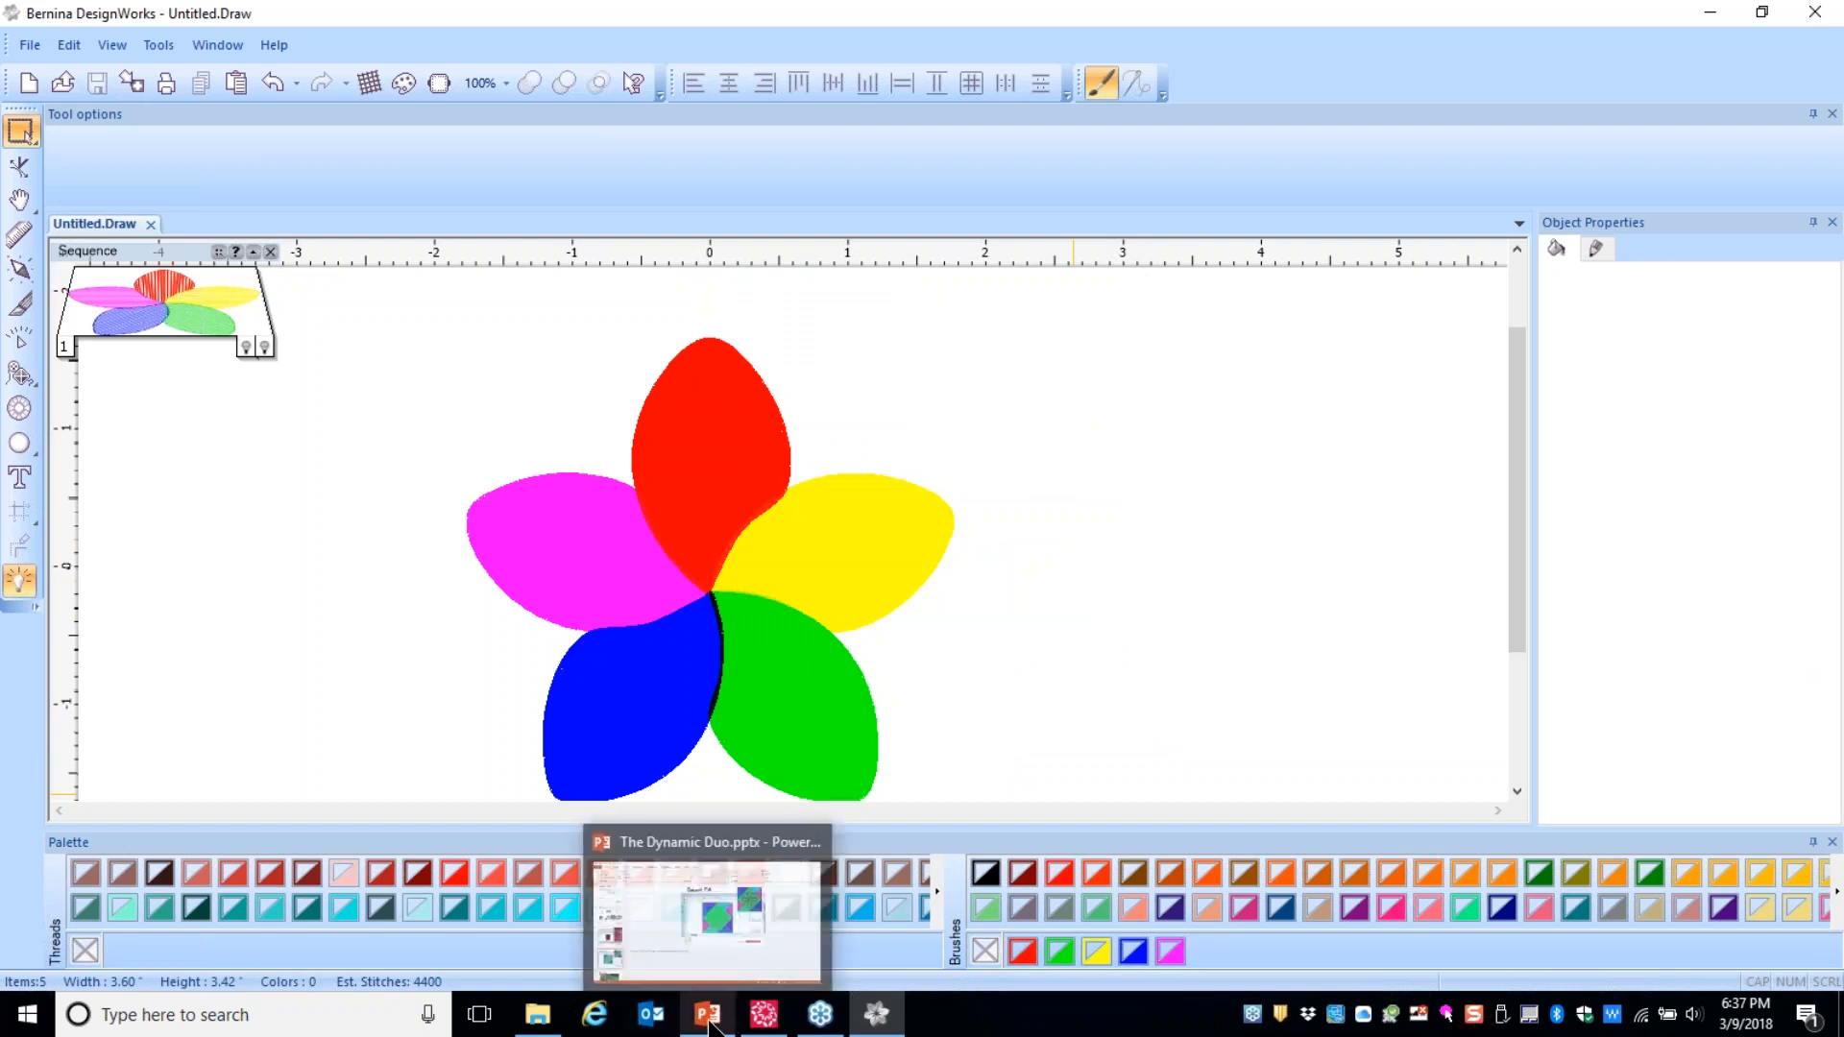
{"action": "left_click", "coordinate": [775, 1024]}
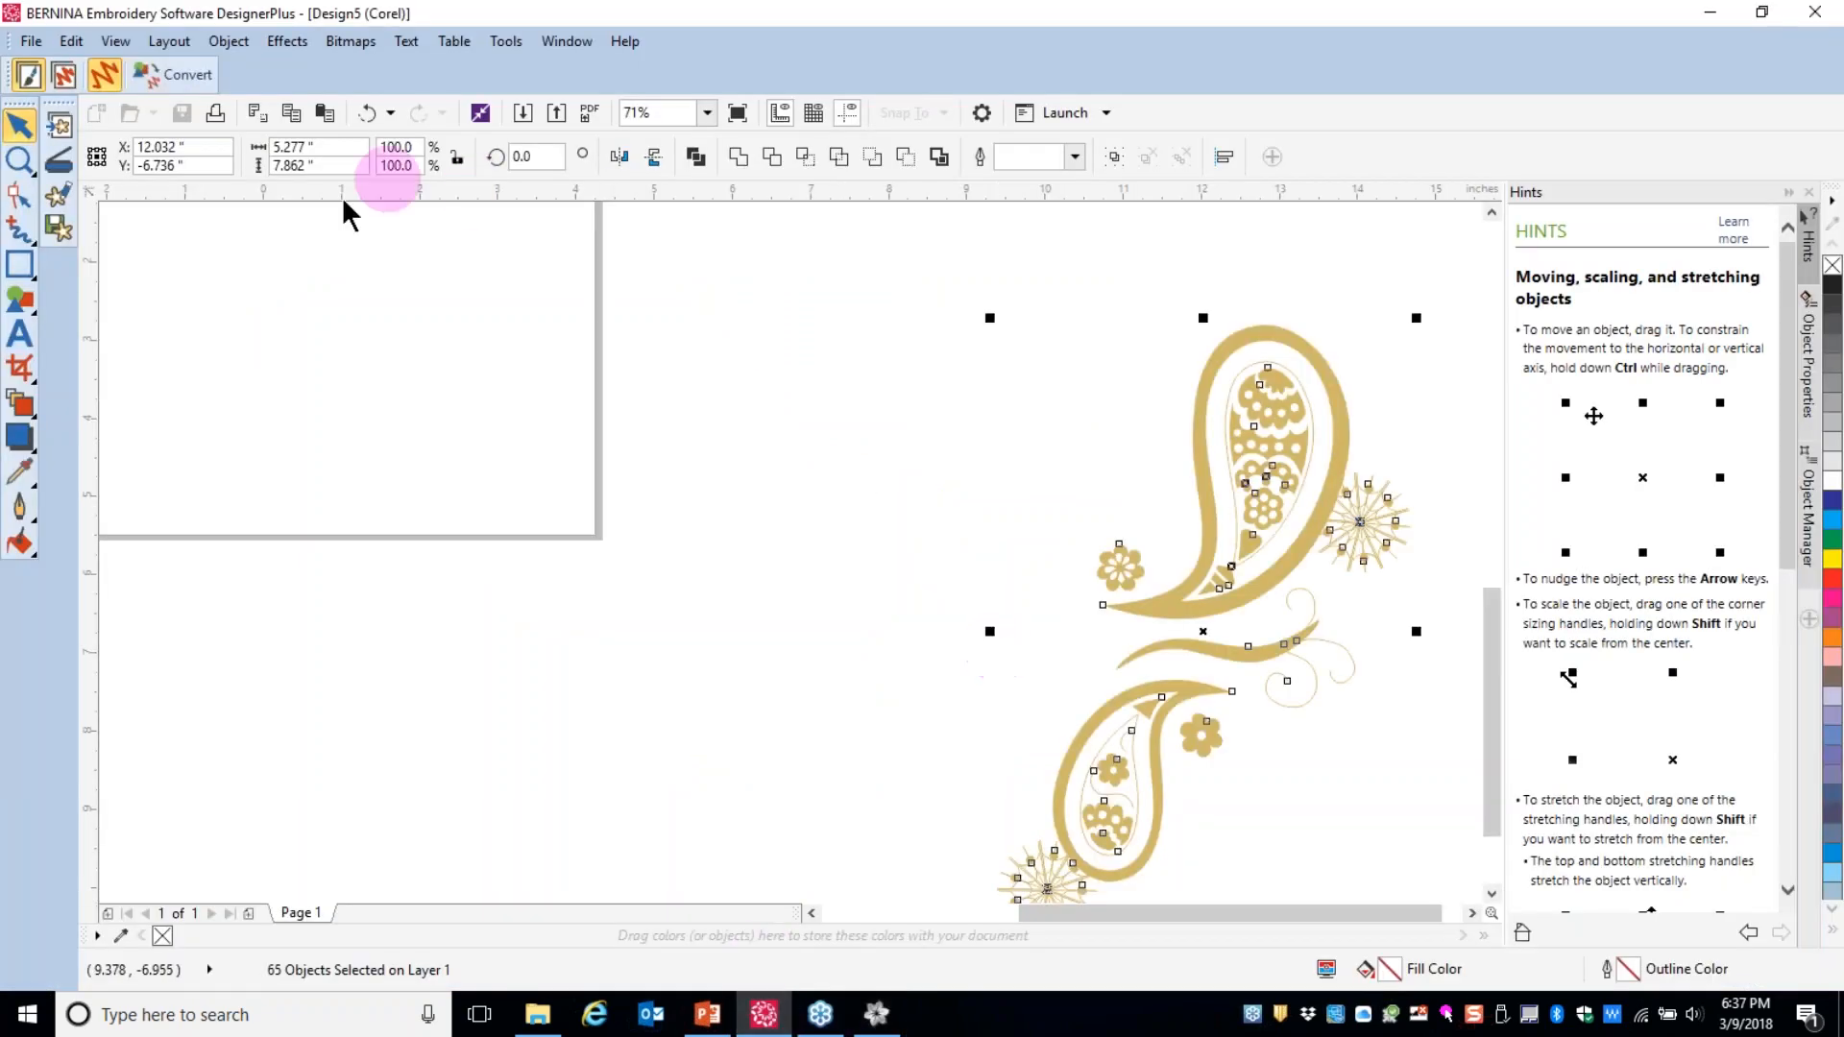
{"action": "left_click", "coordinate": [63, 77]}
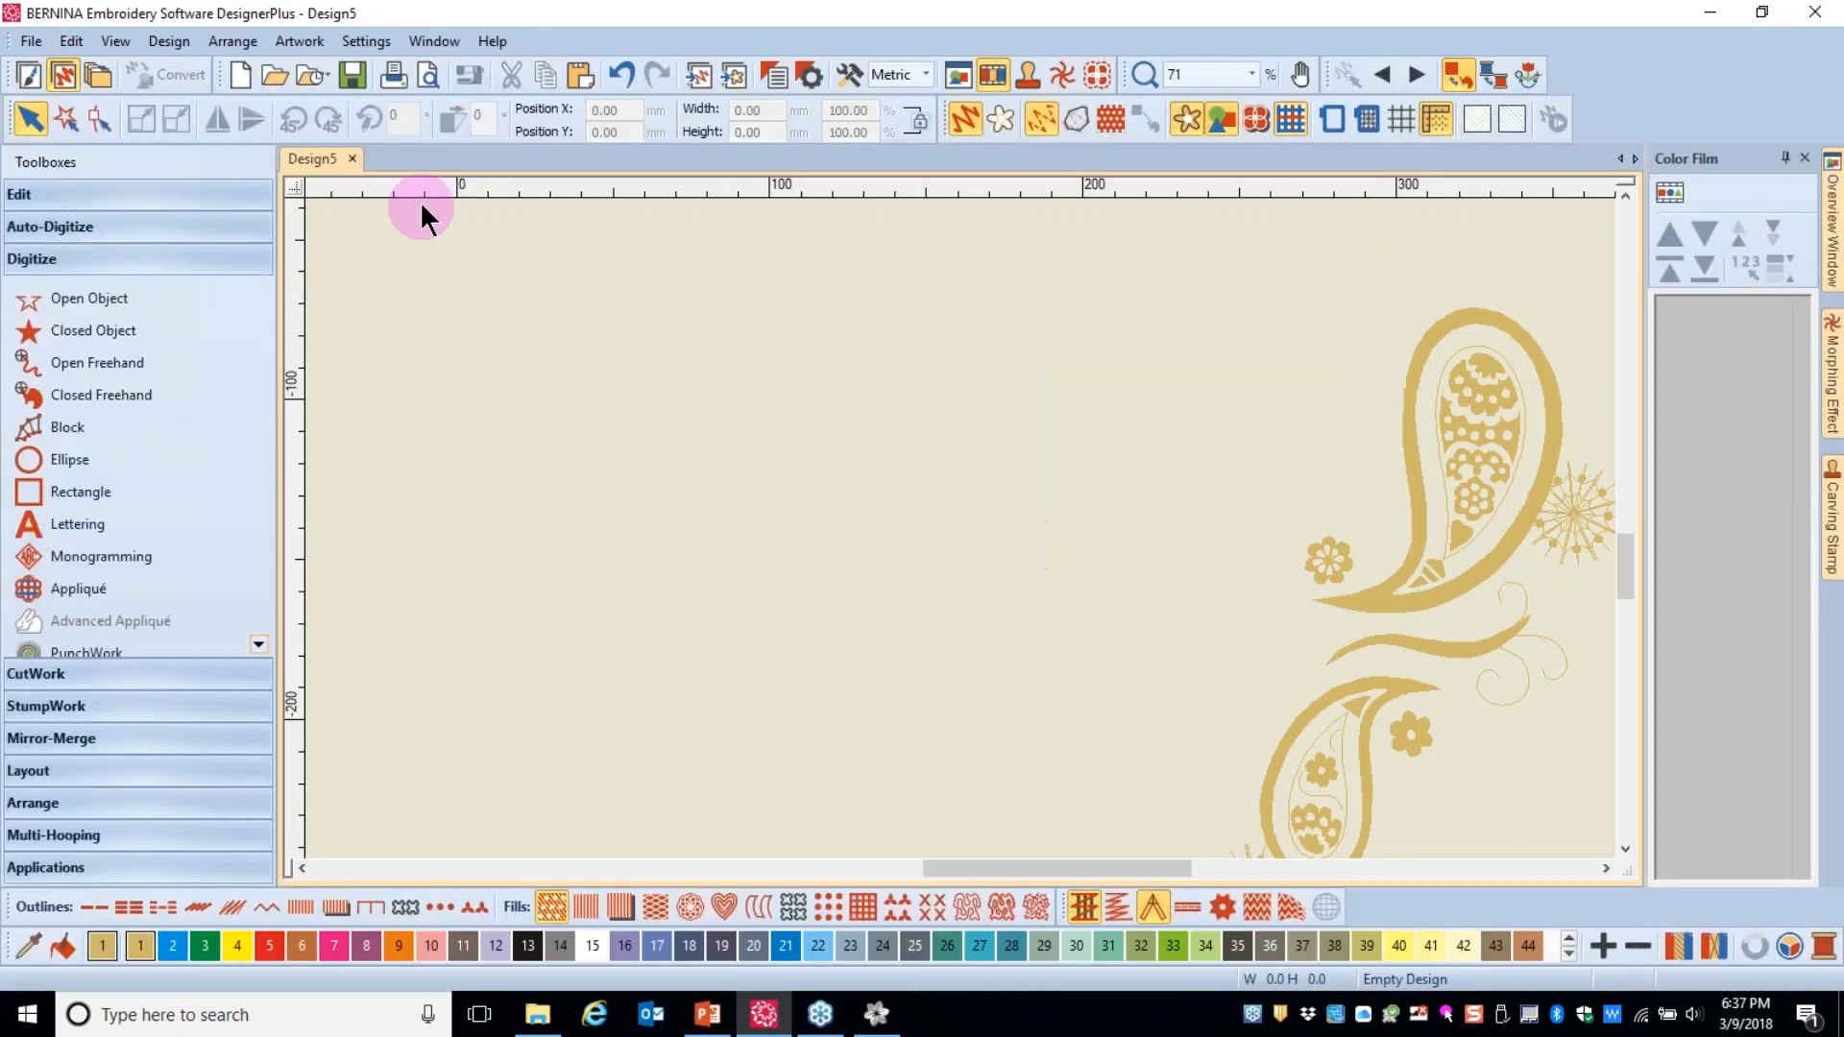
{"action": "left_click", "coordinate": [351, 157]}
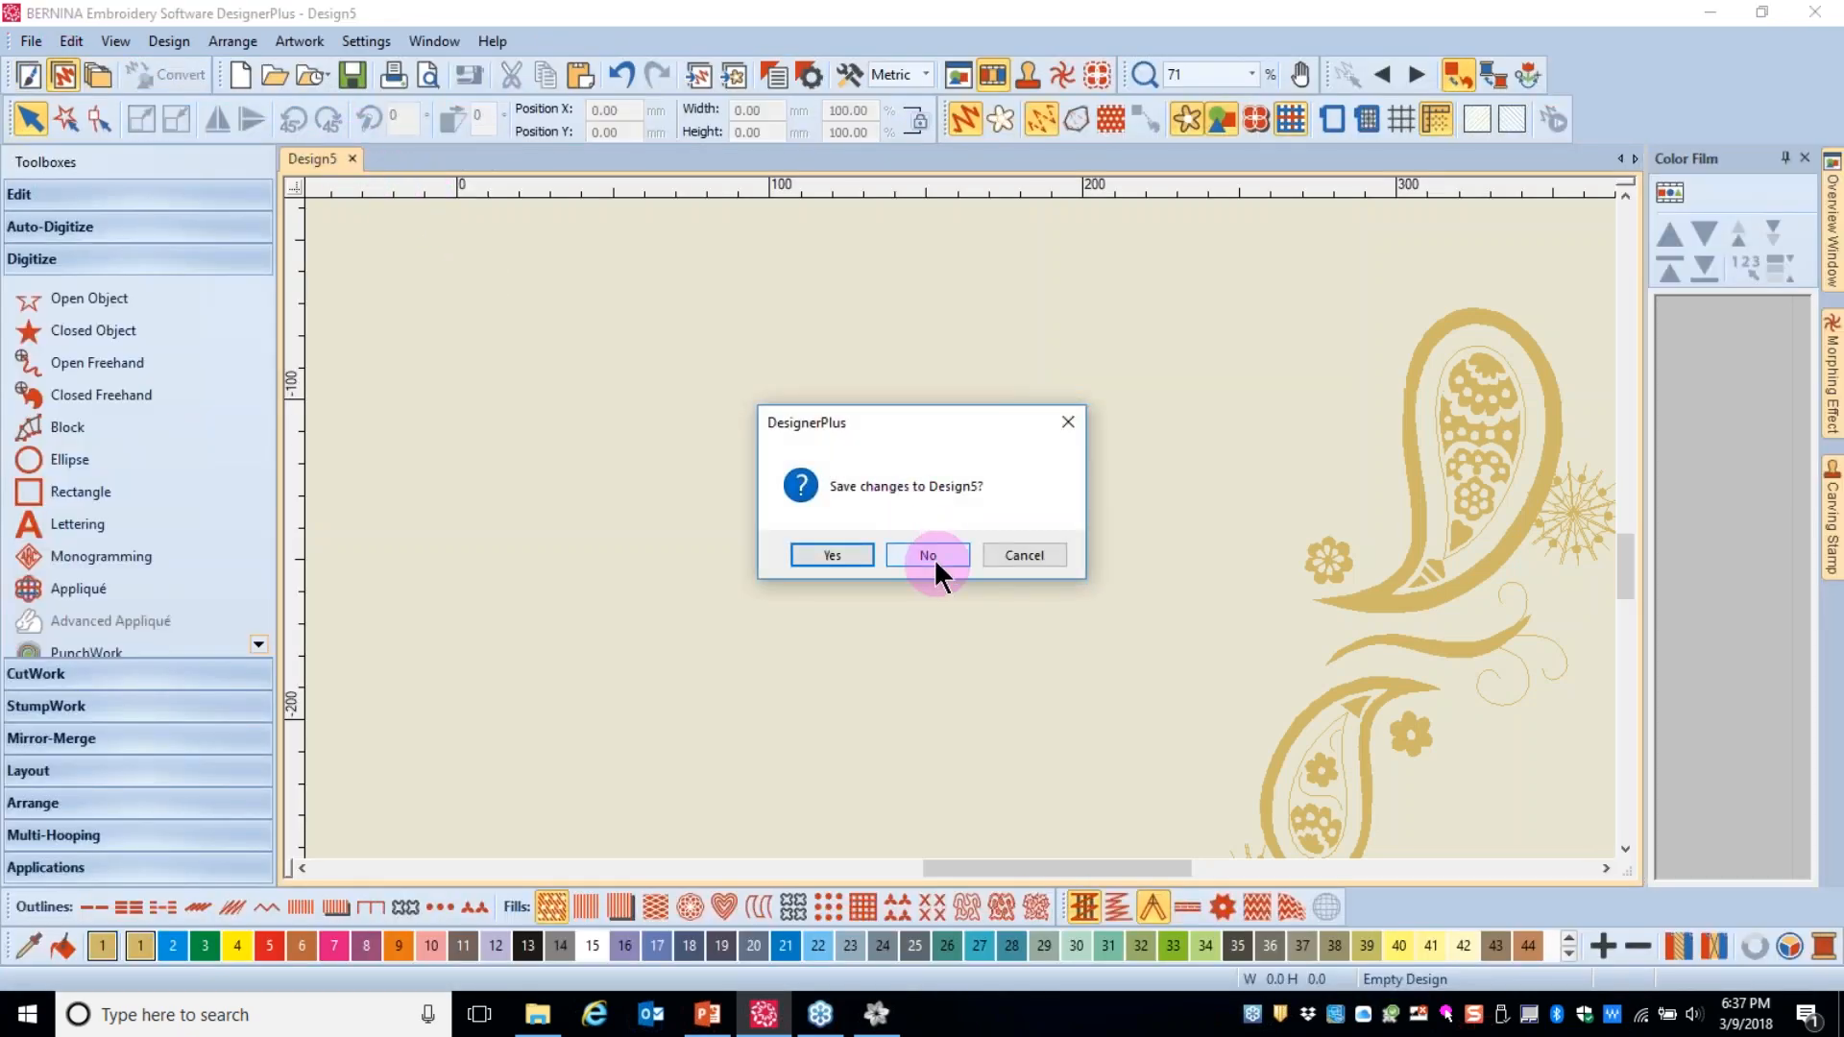
{"action": "left_click", "coordinate": [928, 555]}
{"action": "left_click", "coordinate": [239, 74]}
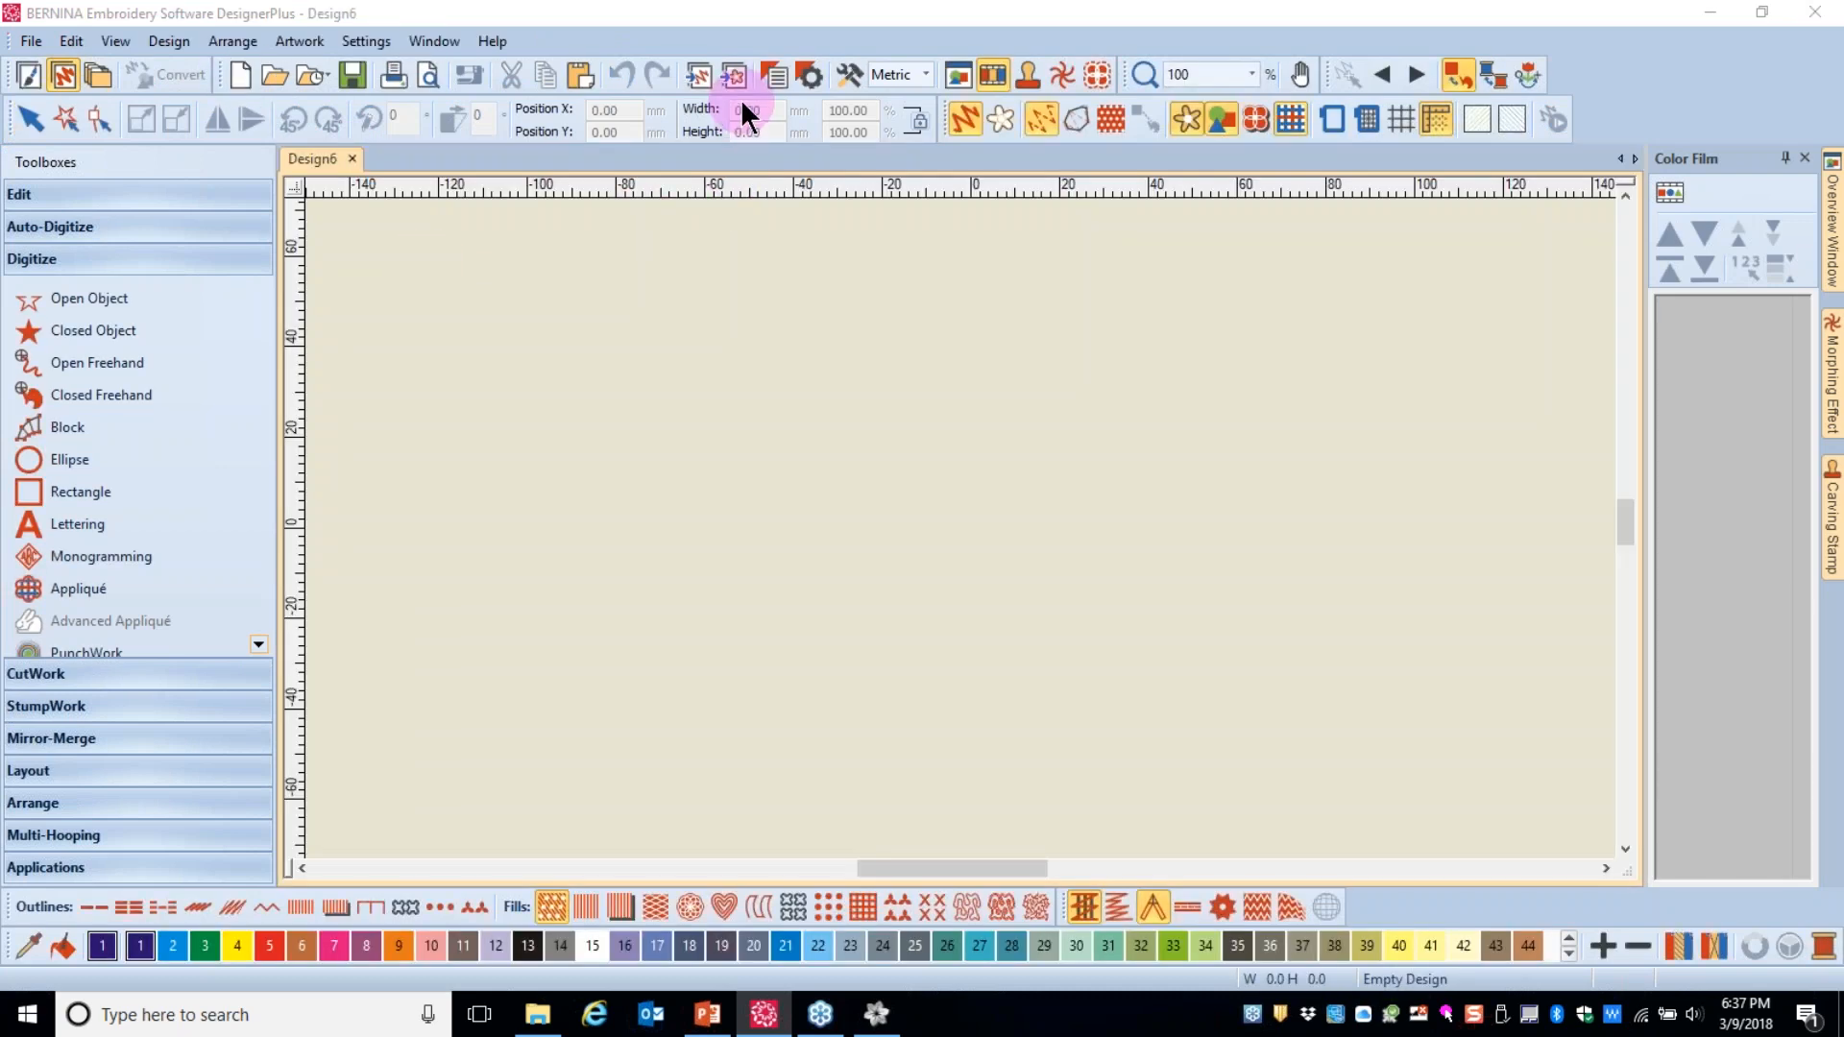
- Insert the embroidery file Untitled.exp from the RIBBON (D:) drive into the new design
{"action": "left_click", "coordinate": [701, 79]}
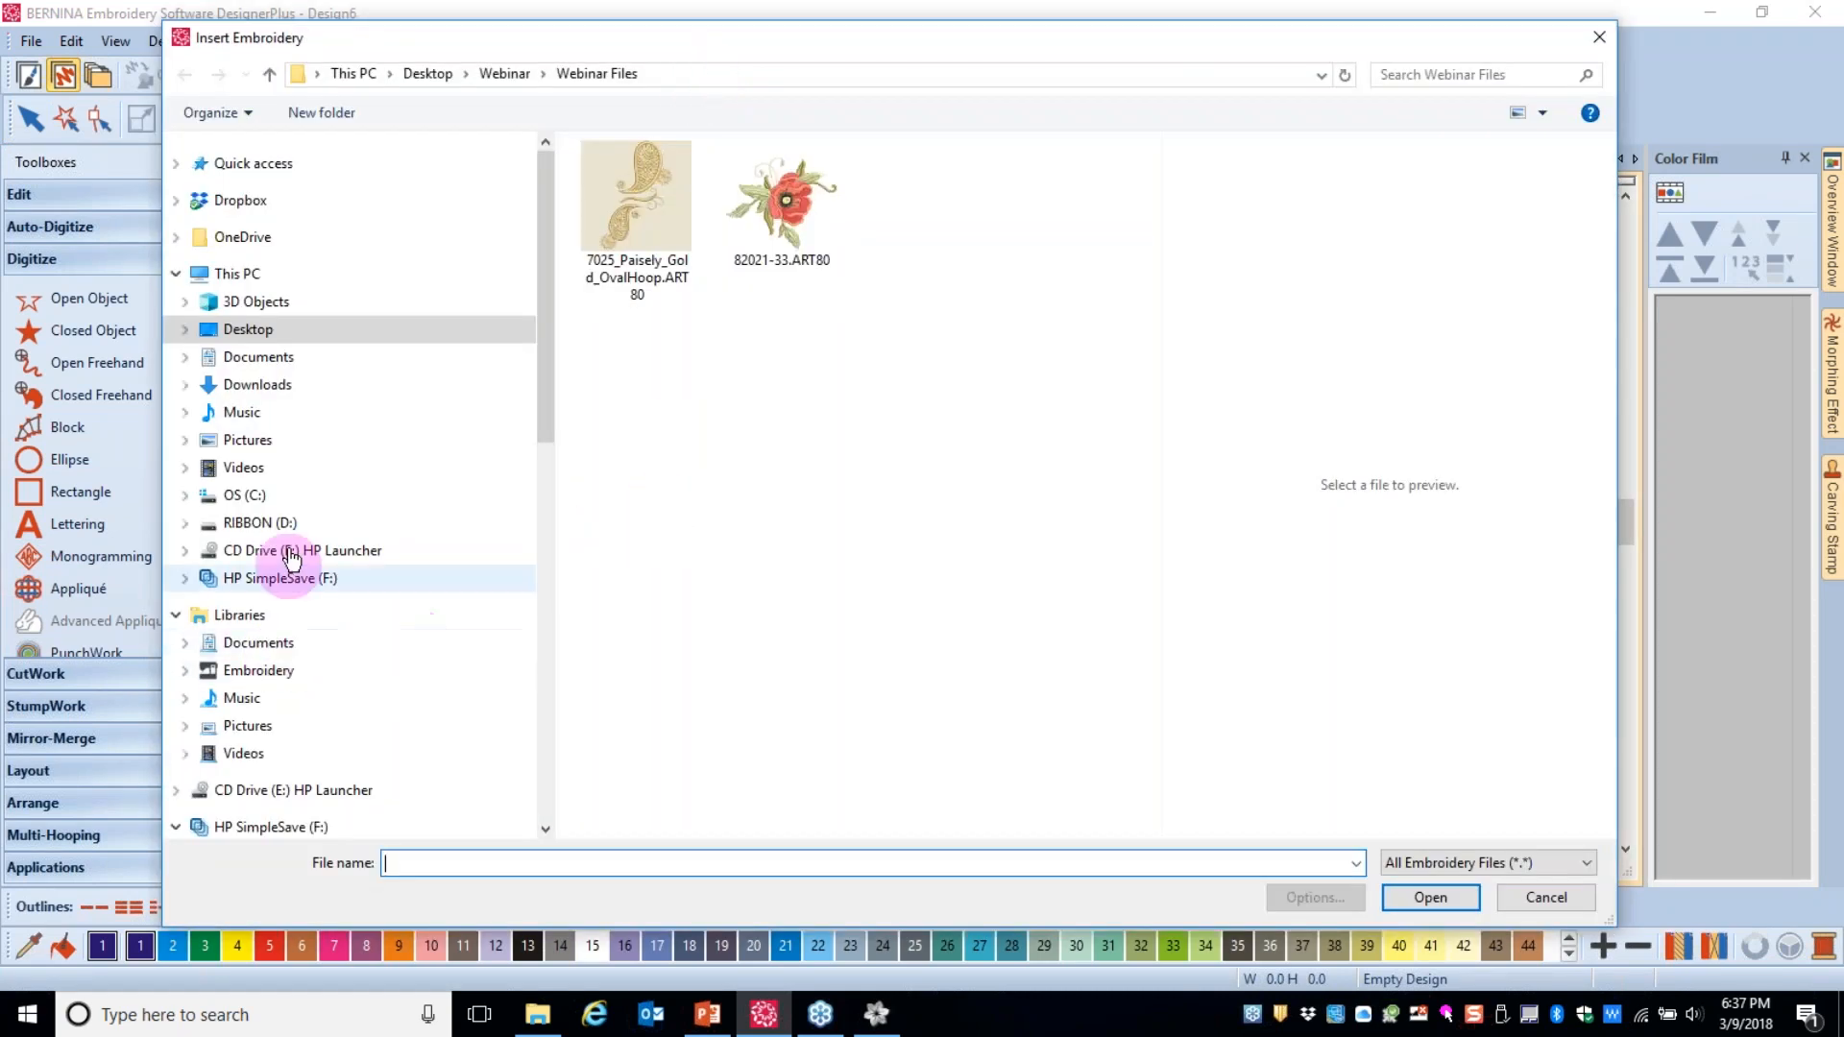
{"action": "left_click", "coordinate": [258, 522]}
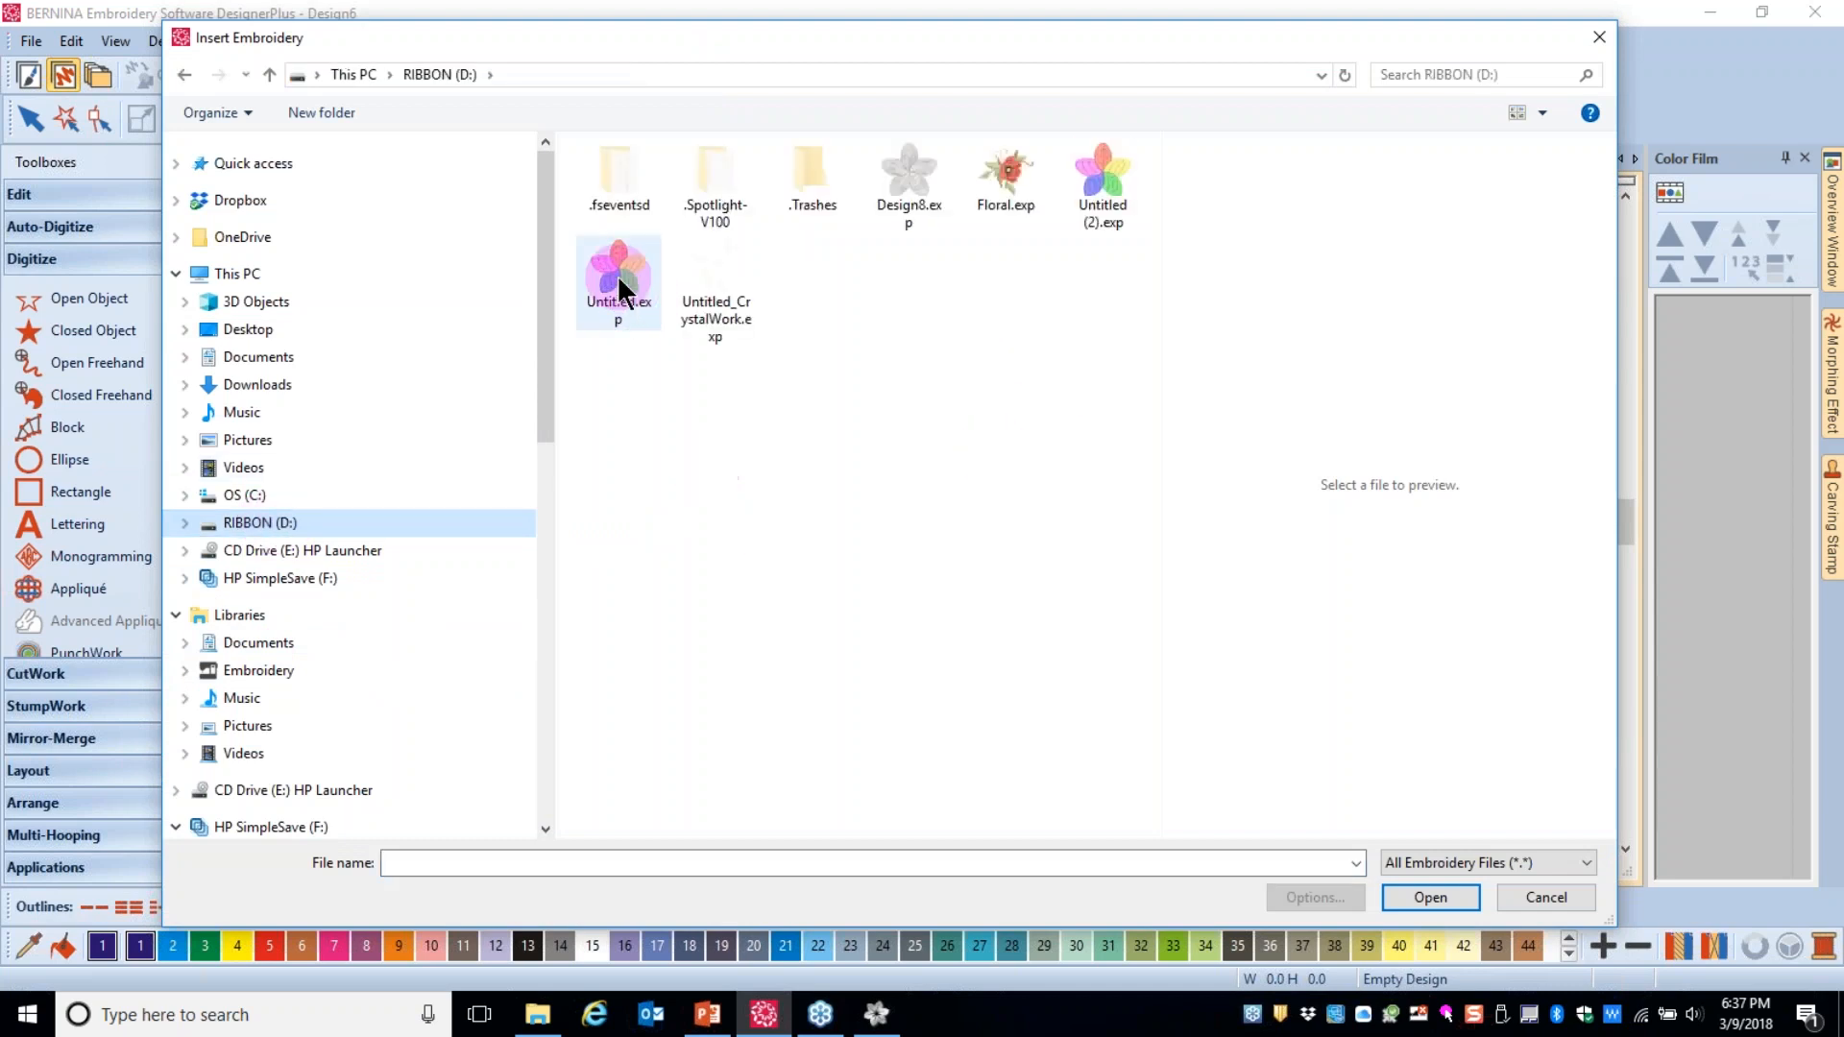
{"action": "left_click", "coordinate": [638, 288]}
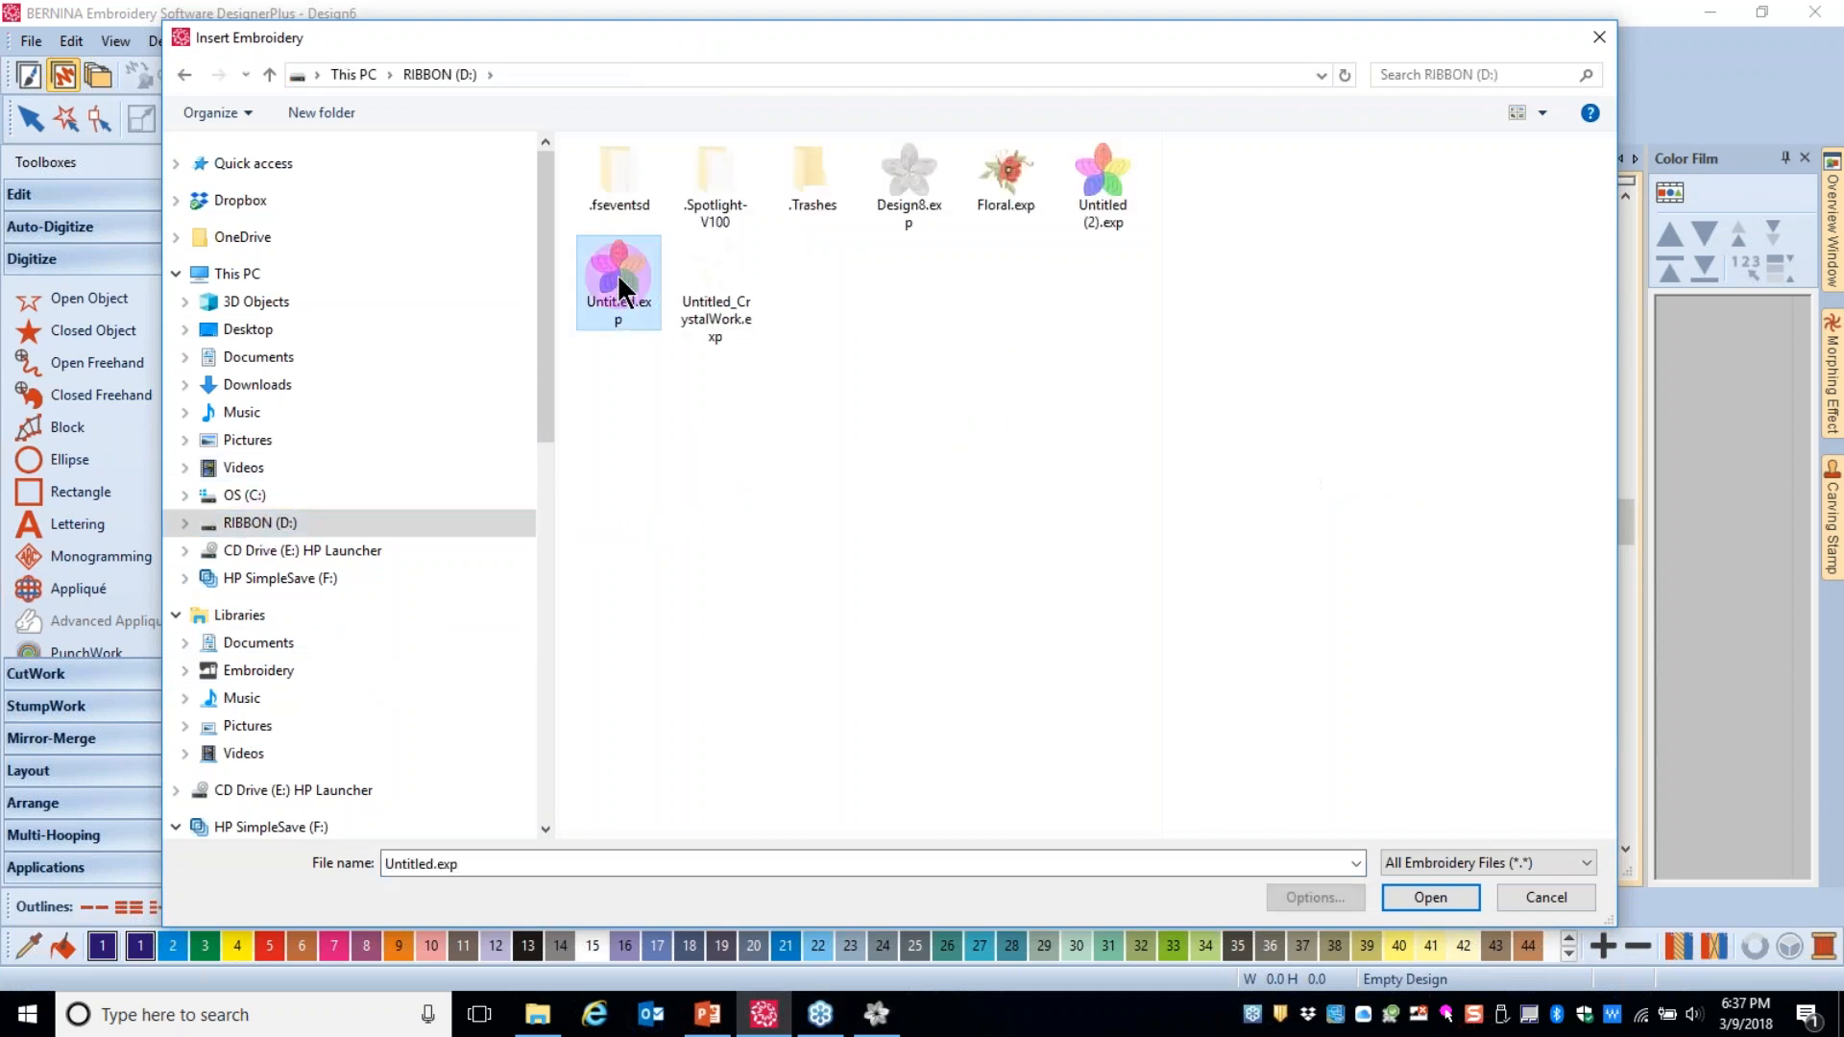
{"action": "left_click", "coordinate": [1435, 898]}
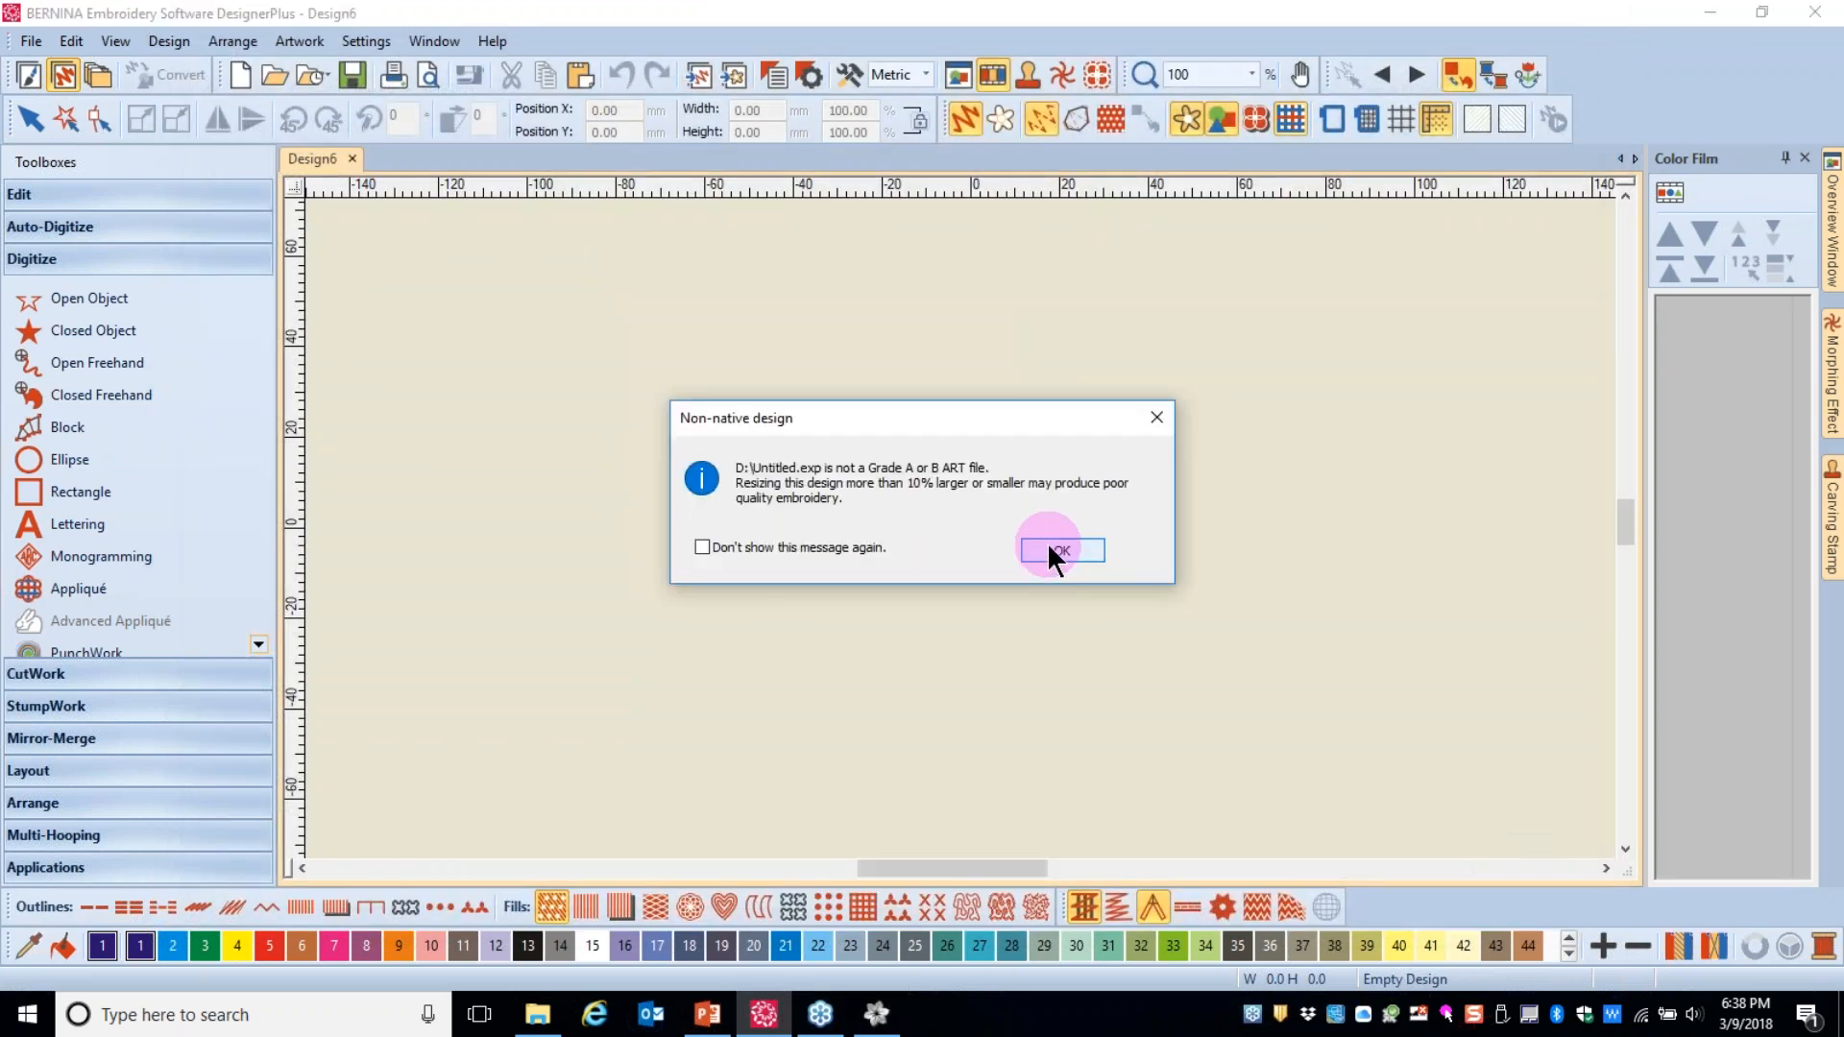
{"action": "left_click", "coordinate": [1049, 546]}
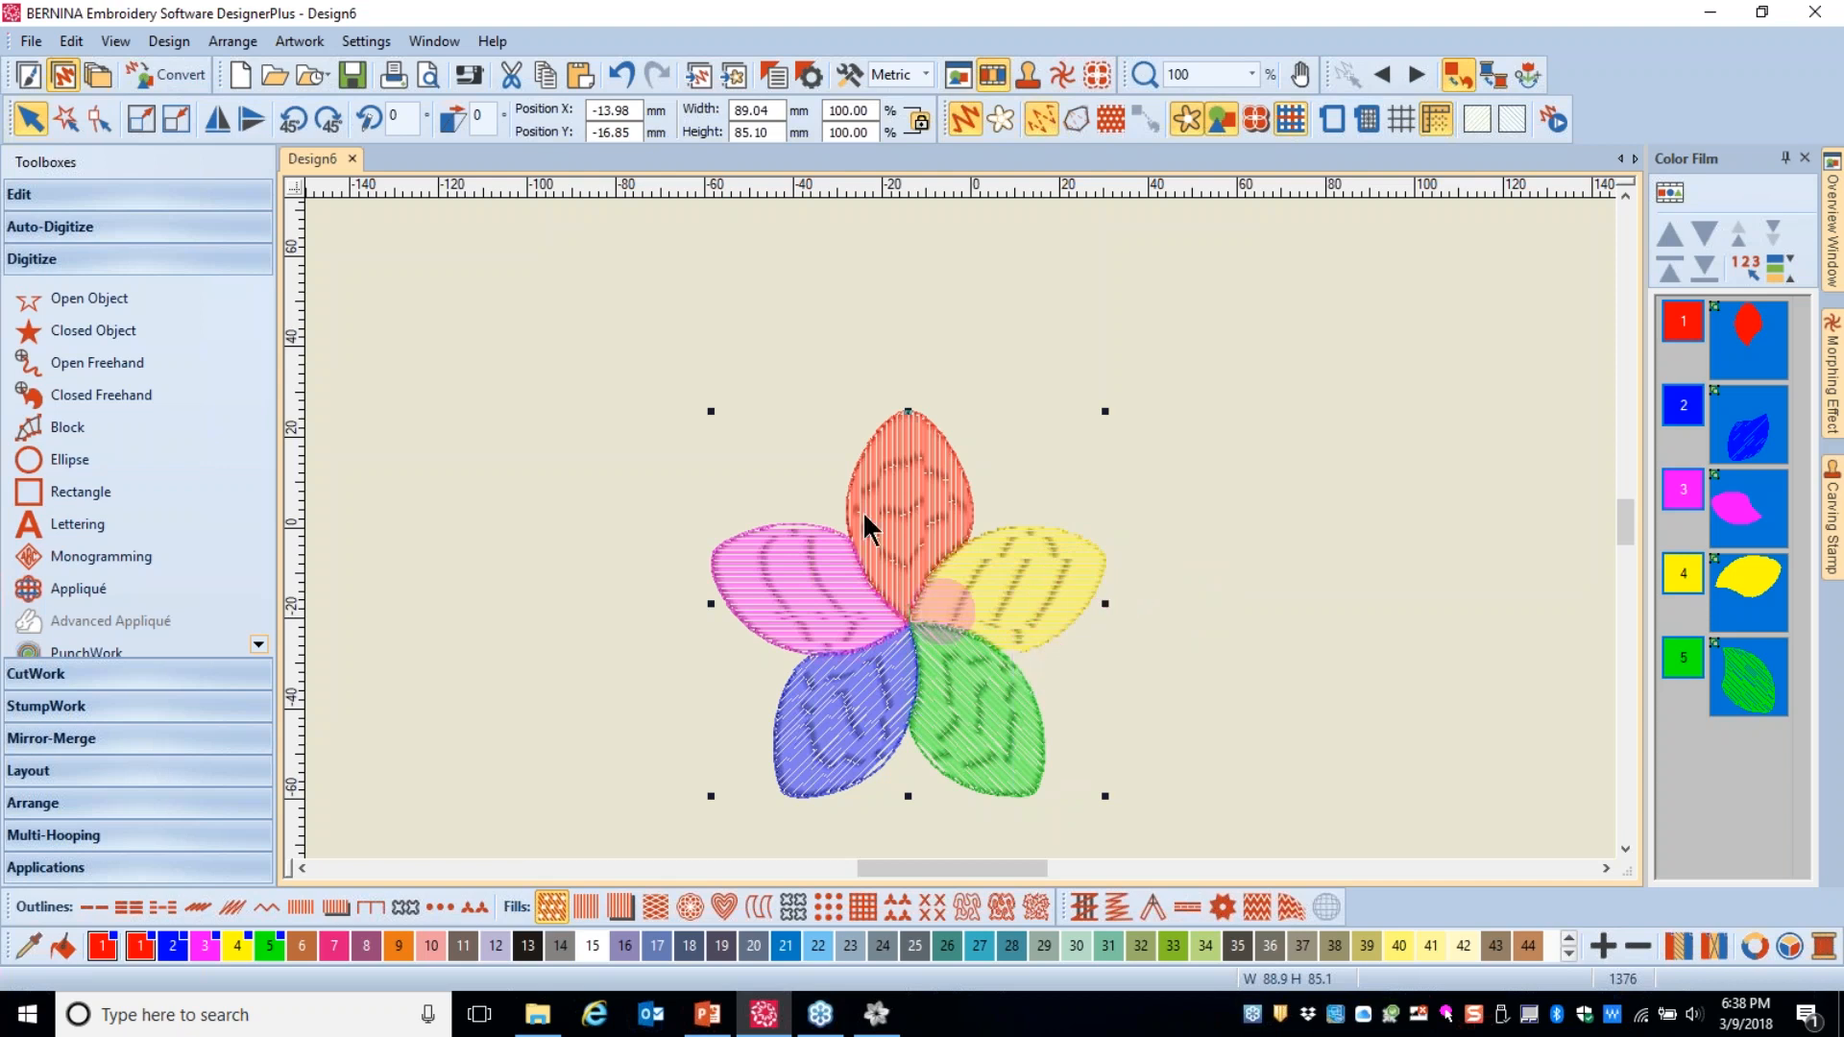
- Ungroup the inserted flower and show its individual objects in the Color Film
{"action": "right_click", "coordinate": [927, 538]}
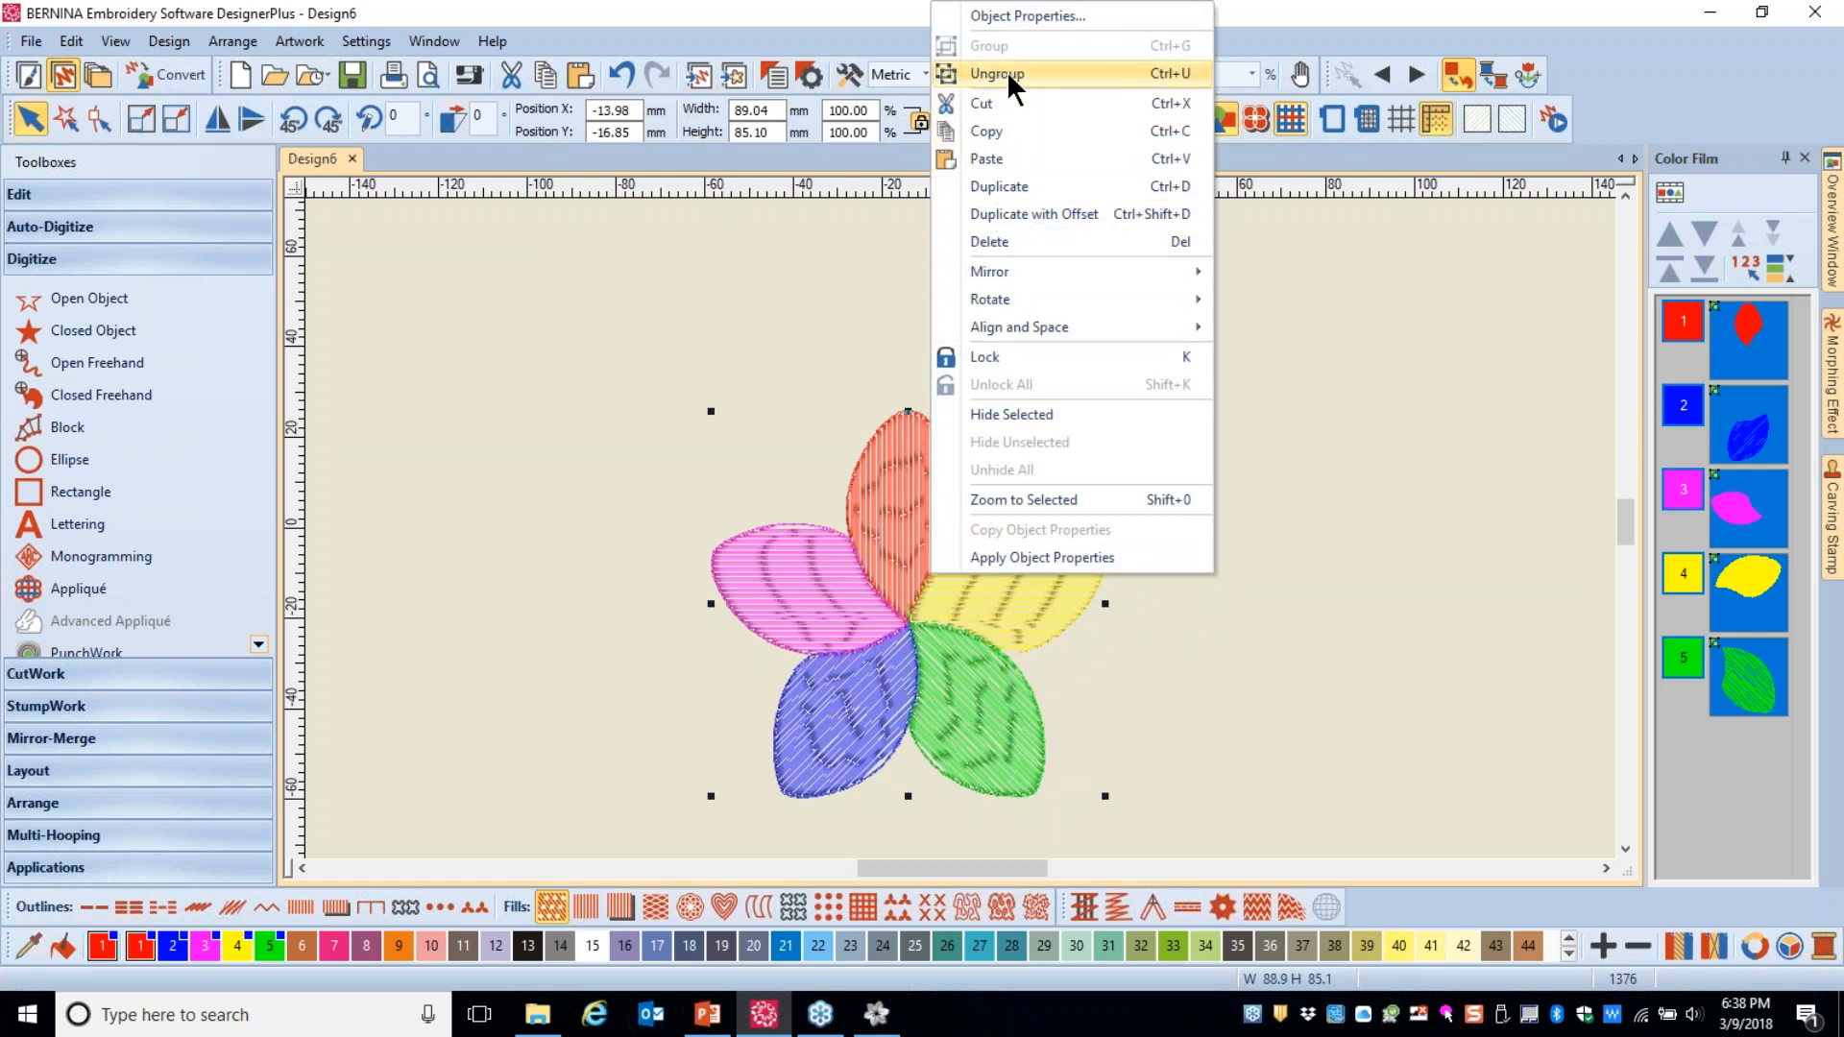
{"action": "left_click", "coordinate": [1337, 310]}
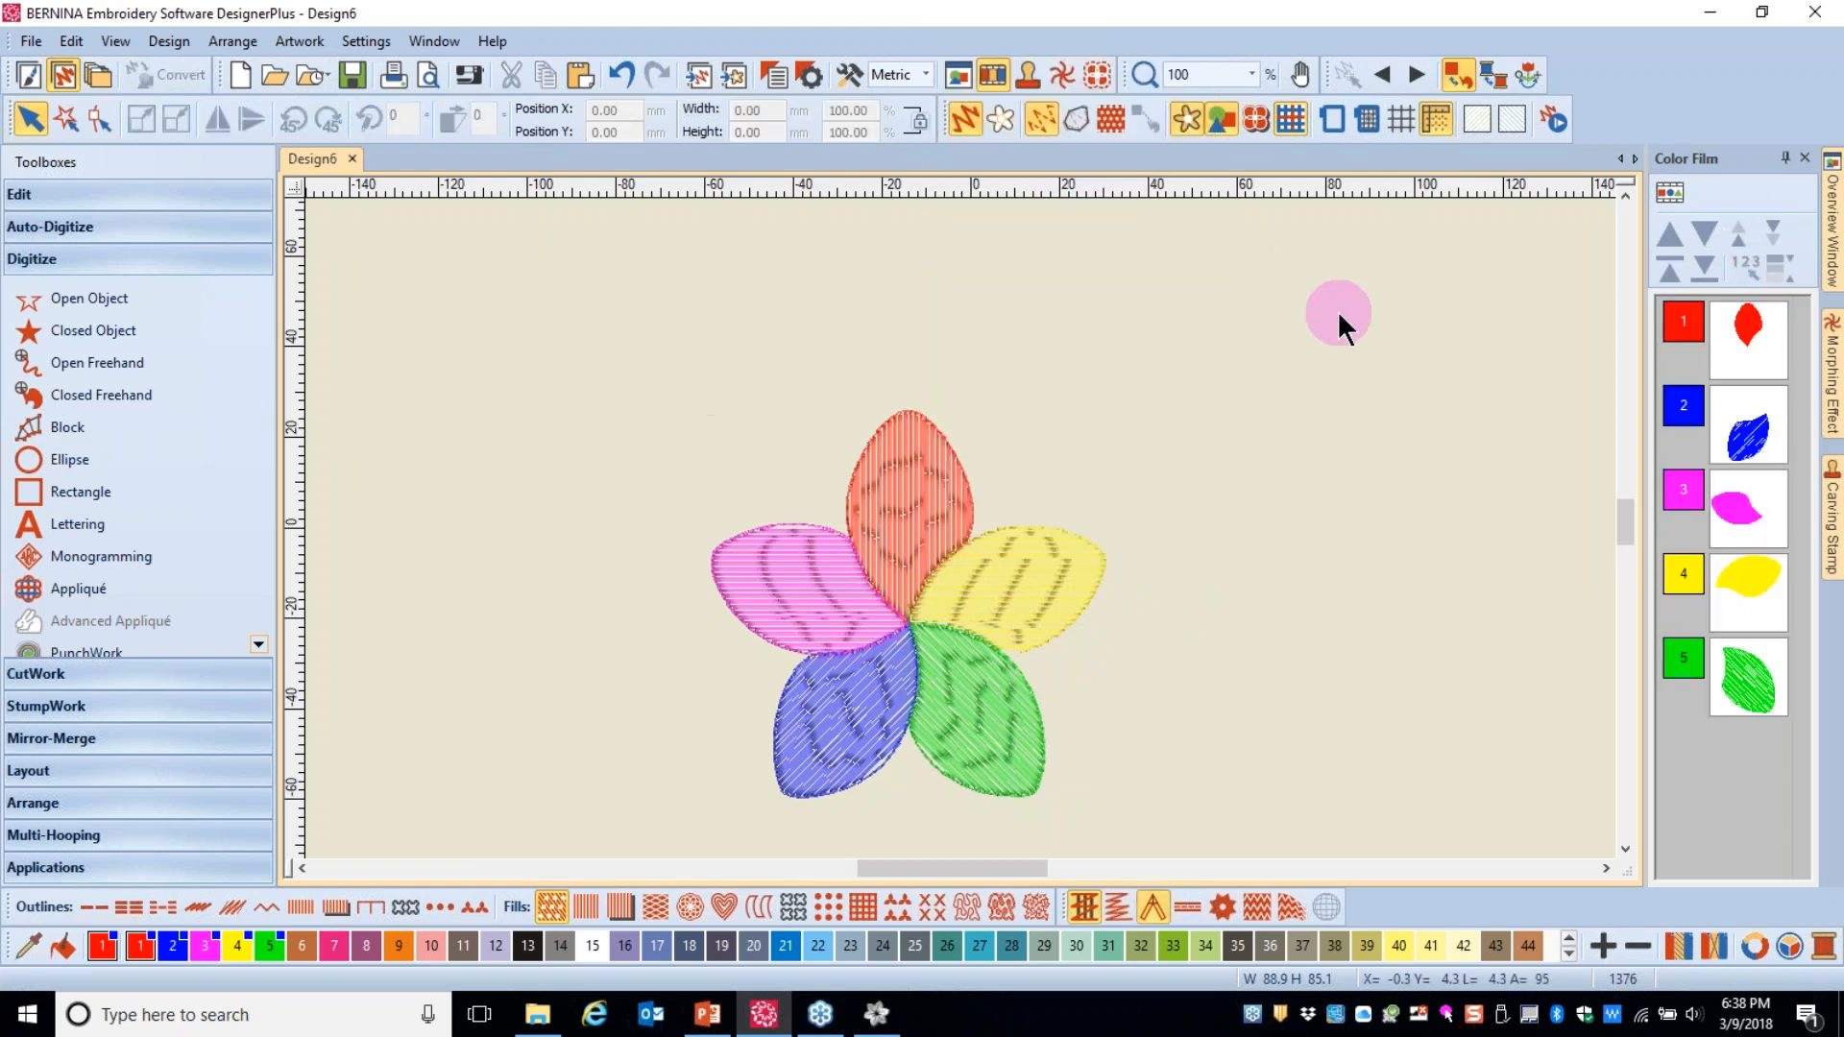
{"action": "left_click", "coordinate": [1668, 194]}
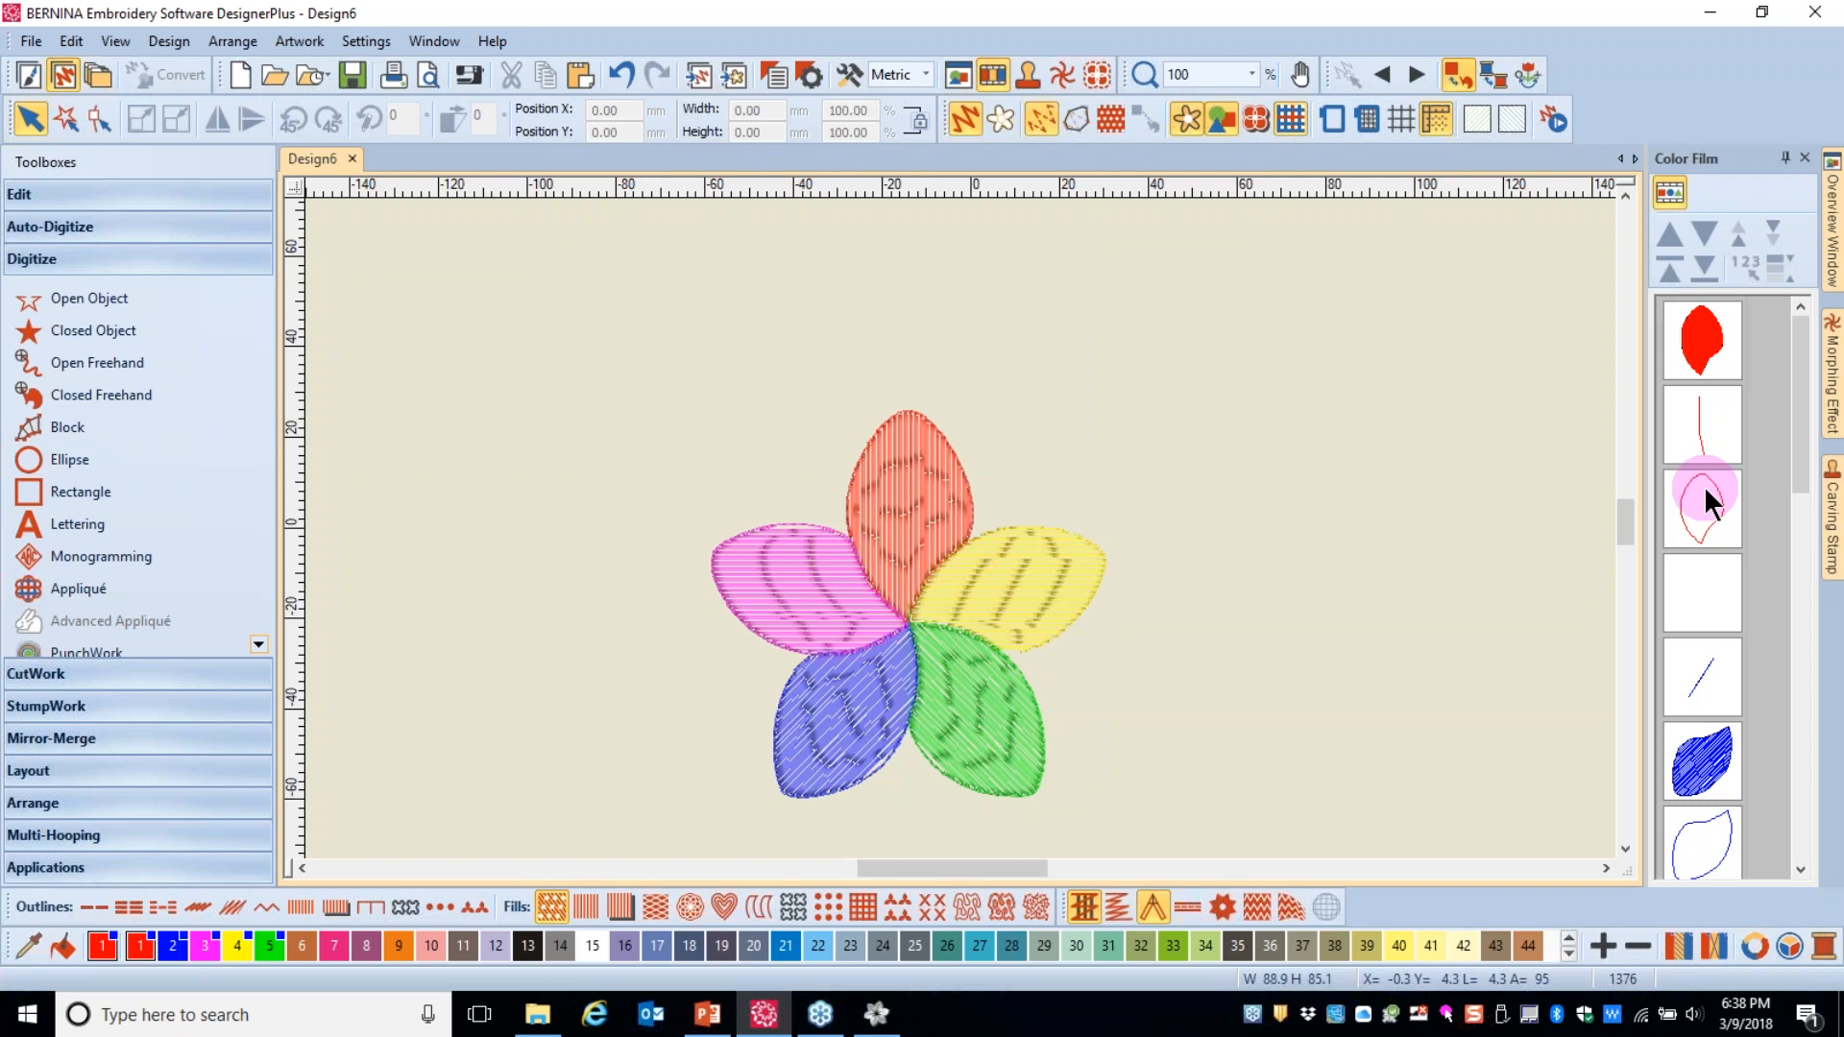
- Delete all the outline and line objects between the petals in the stitch sequence, keeping only the five filled petals
{"action": "left_click_drag", "start_coordinate": [1708, 441], "coordinate": [1762, 855]}
{"action": "left_click", "coordinate": [1703, 848], "text": "ctrl"}
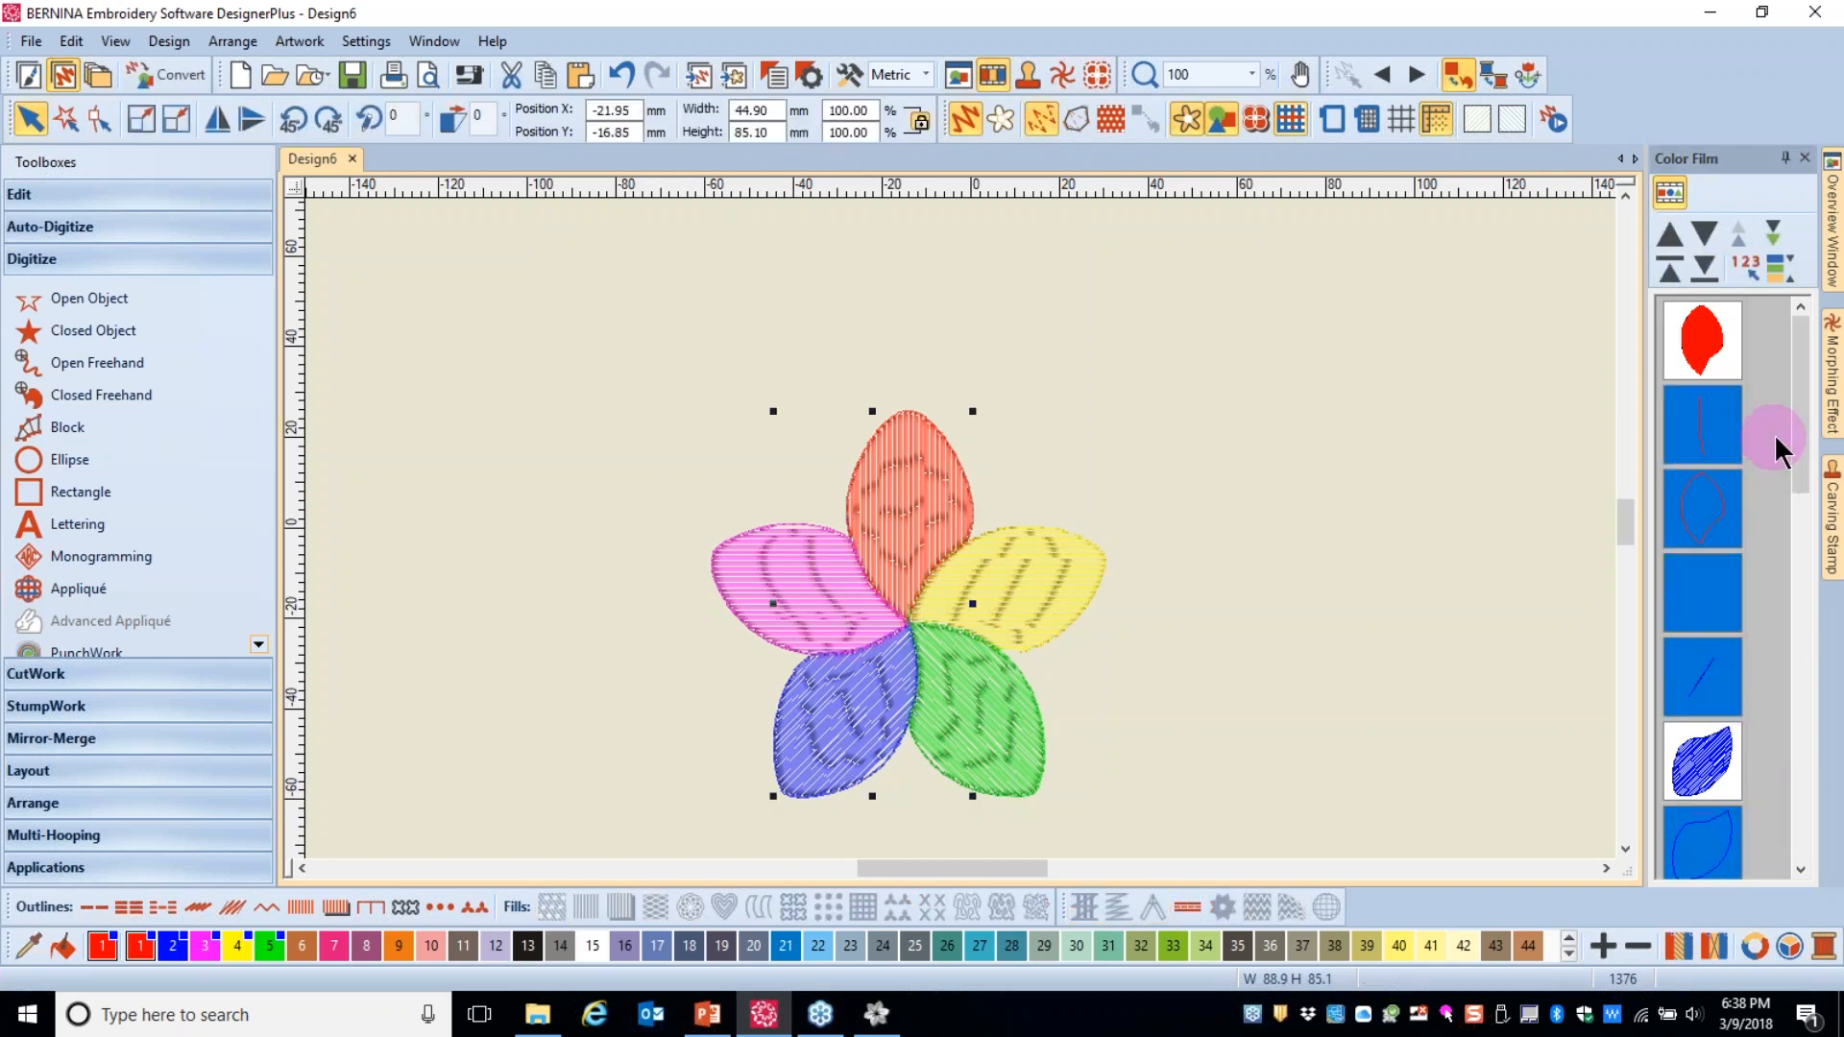
{"action": "left_click_drag", "start_coordinate": [1803, 460], "coordinate": [1811, 637]}
{"action": "left_click", "coordinate": [1715, 523], "text": "ctrl"}
{"action": "left_click", "coordinate": [1716, 600], "text": "ctrl"}
{"action": "left_click", "coordinate": [1716, 567], "text": "ctrl"}
{"action": "left_click", "coordinate": [1715, 638], "text": "ctrl"}
{"action": "left_click", "coordinate": [1703, 742], "text": "ctrl"}
{"action": "left_click", "coordinate": [1709, 802], "text": "ctrl"}
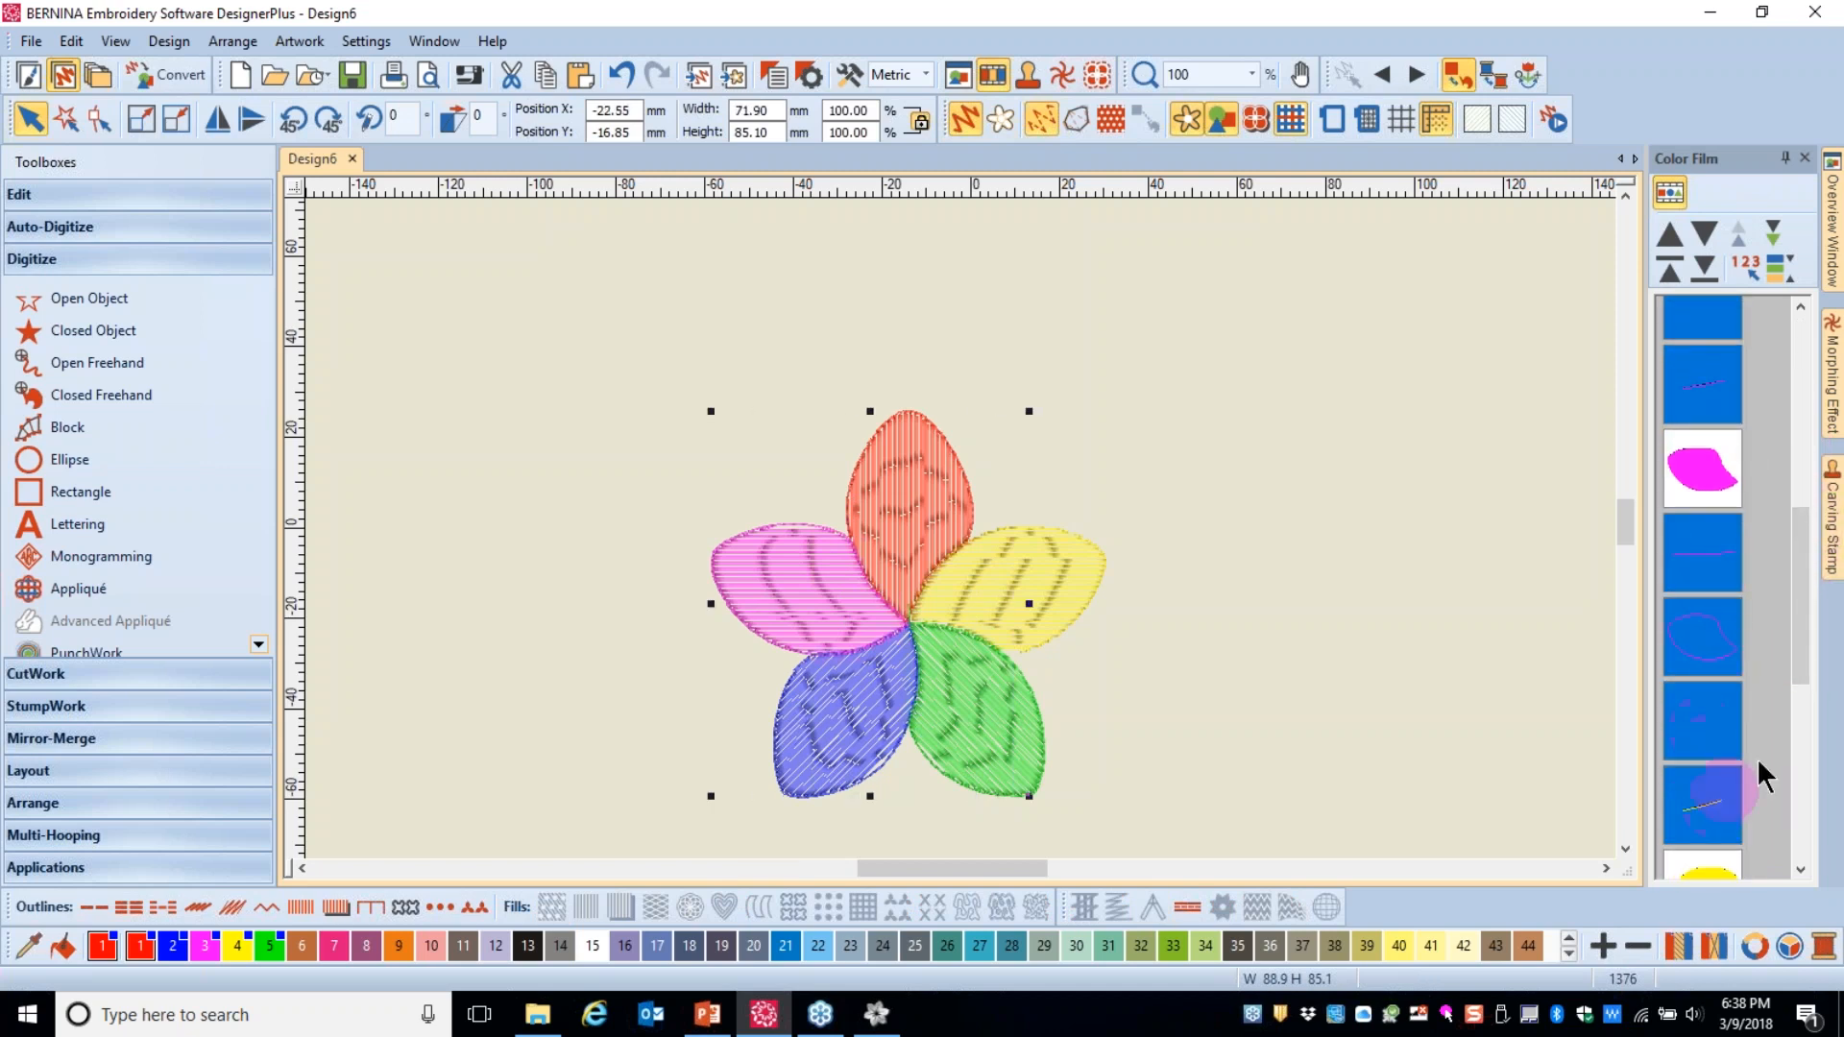
{"action": "left_click_drag", "start_coordinate": [1798, 661], "coordinate": [1830, 798]}
{"action": "left_click", "coordinate": [1695, 562], "text": "ctrl"}
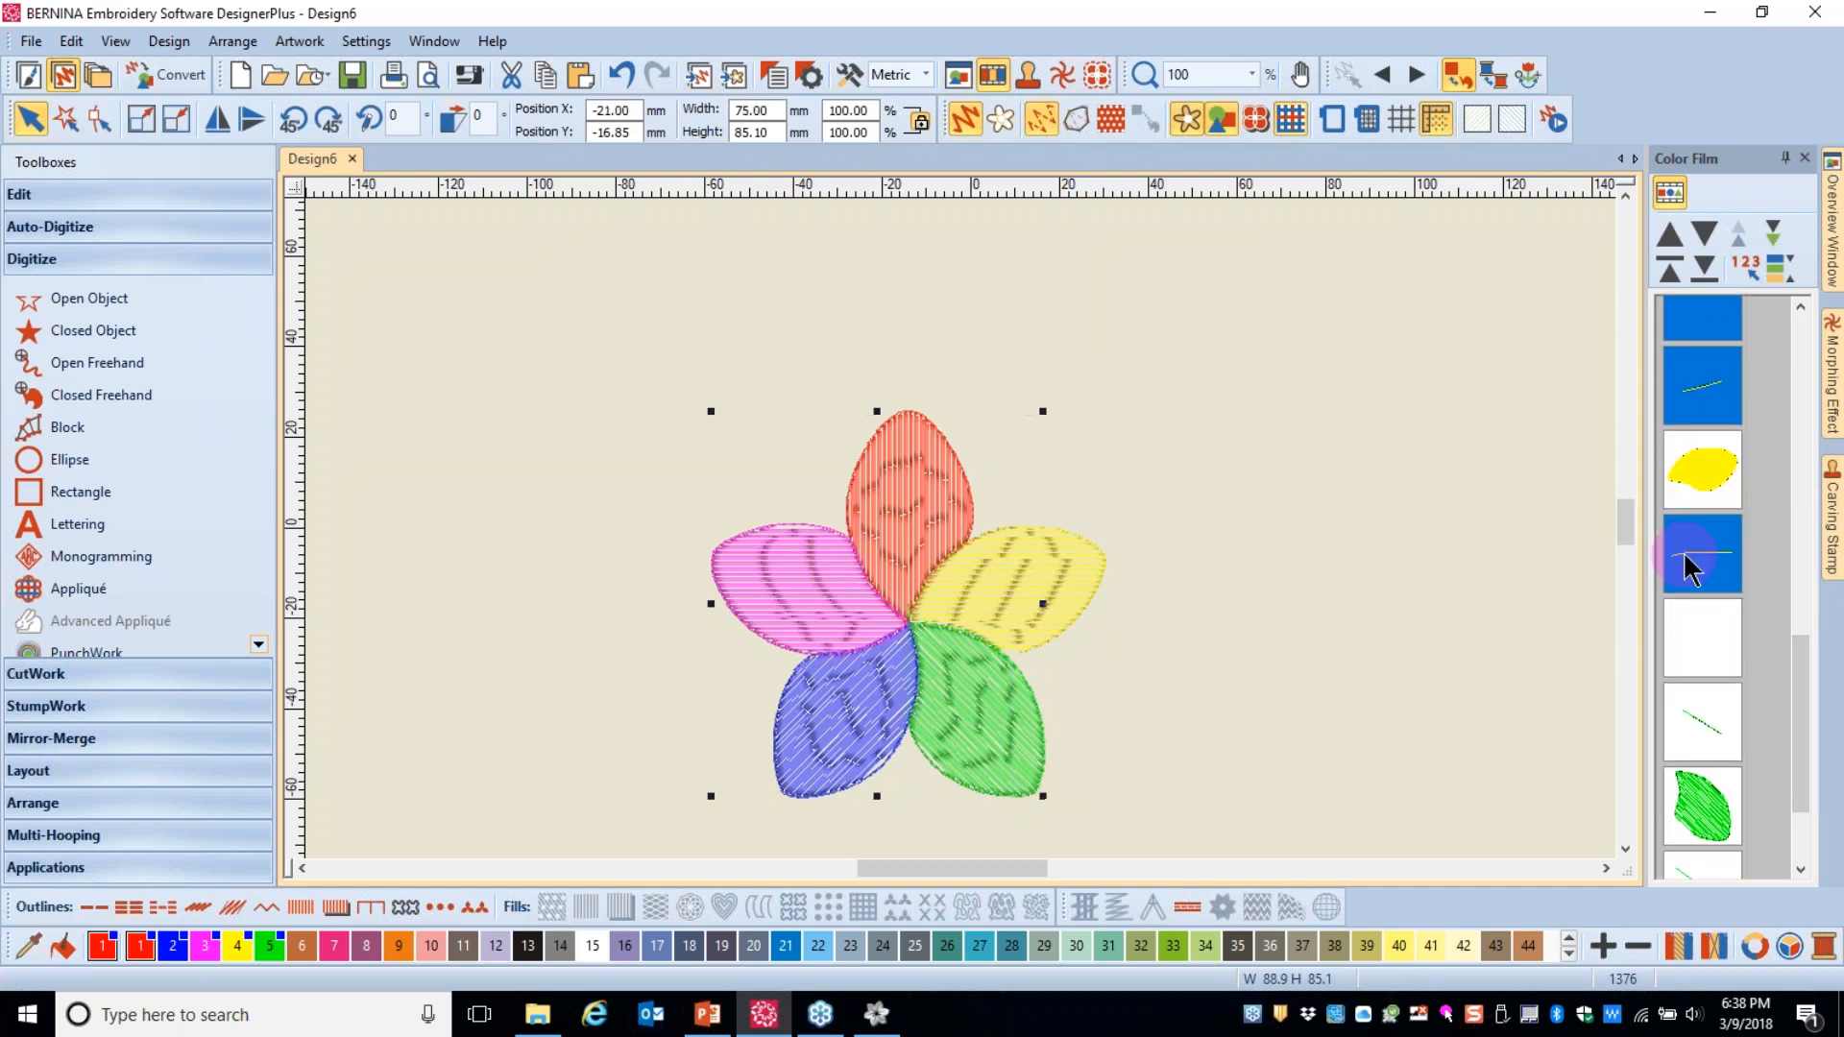
{"action": "left_click", "coordinate": [1708, 642], "text": "ctrl"}
{"action": "left_click", "coordinate": [1710, 730], "text": "ctrl"}
{"action": "left_click_drag", "start_coordinate": [1794, 753], "coordinate": [1800, 850]}
{"action": "left_click", "coordinate": [1715, 757], "text": "ctrl"}
{"action": "left_click", "coordinate": [1714, 812], "text": "ctrl"}
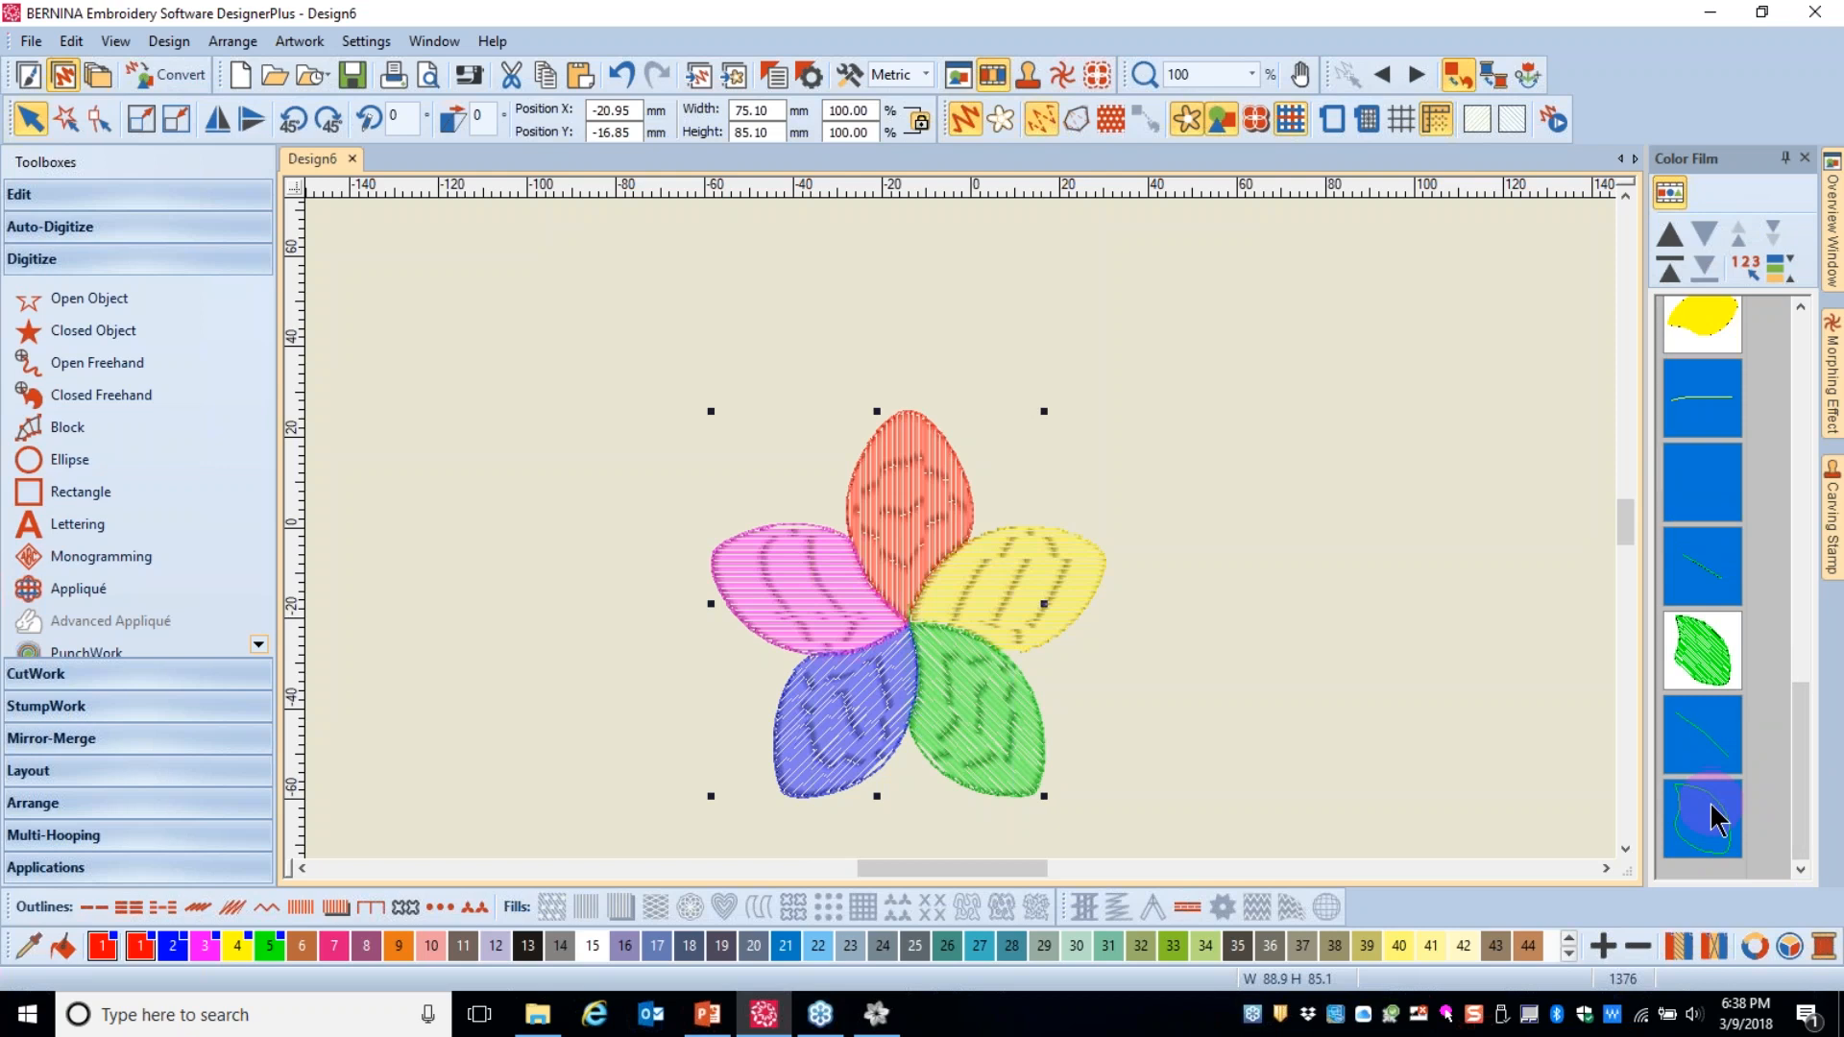
{"action": "key", "text": "Delete"}
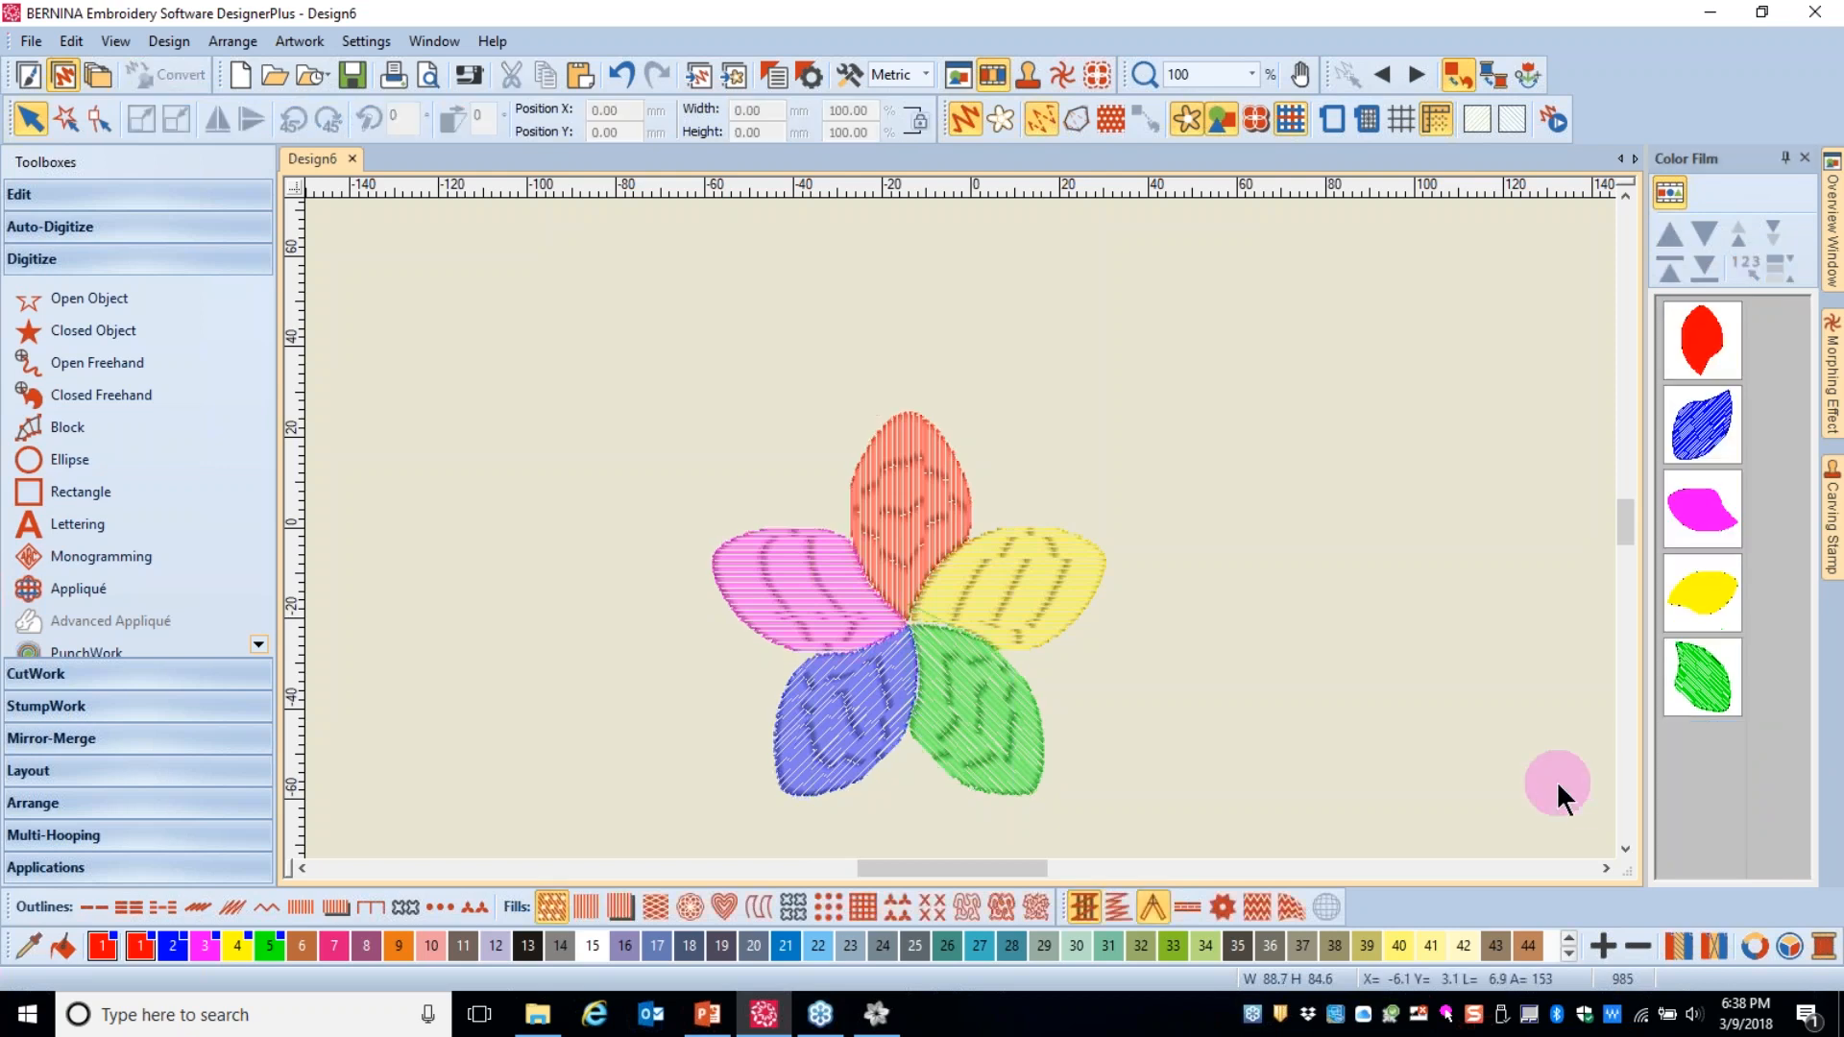
- Give all five petals a Ripple fill with 5.00 mm stitch spacing and recolor them black with color 13
{"action": "left_click", "coordinate": [1702, 514]}
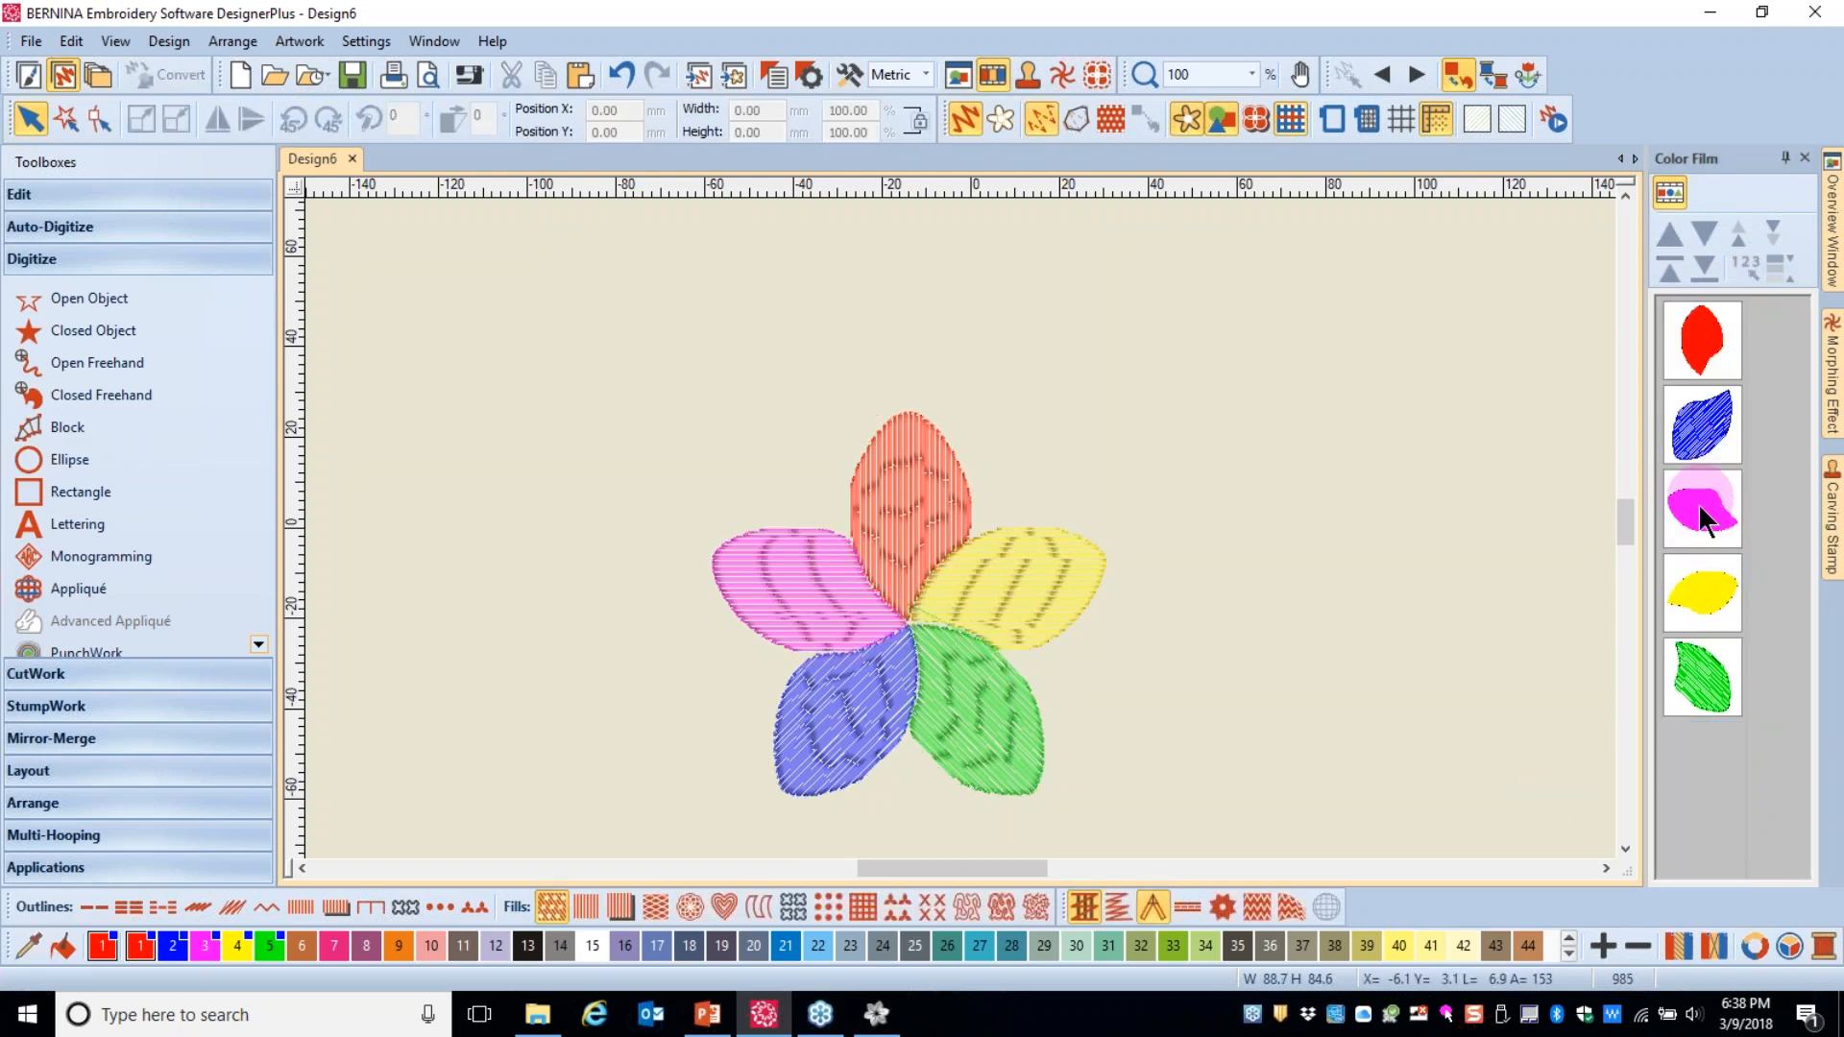
{"action": "left_click", "coordinate": [1250, 457]}
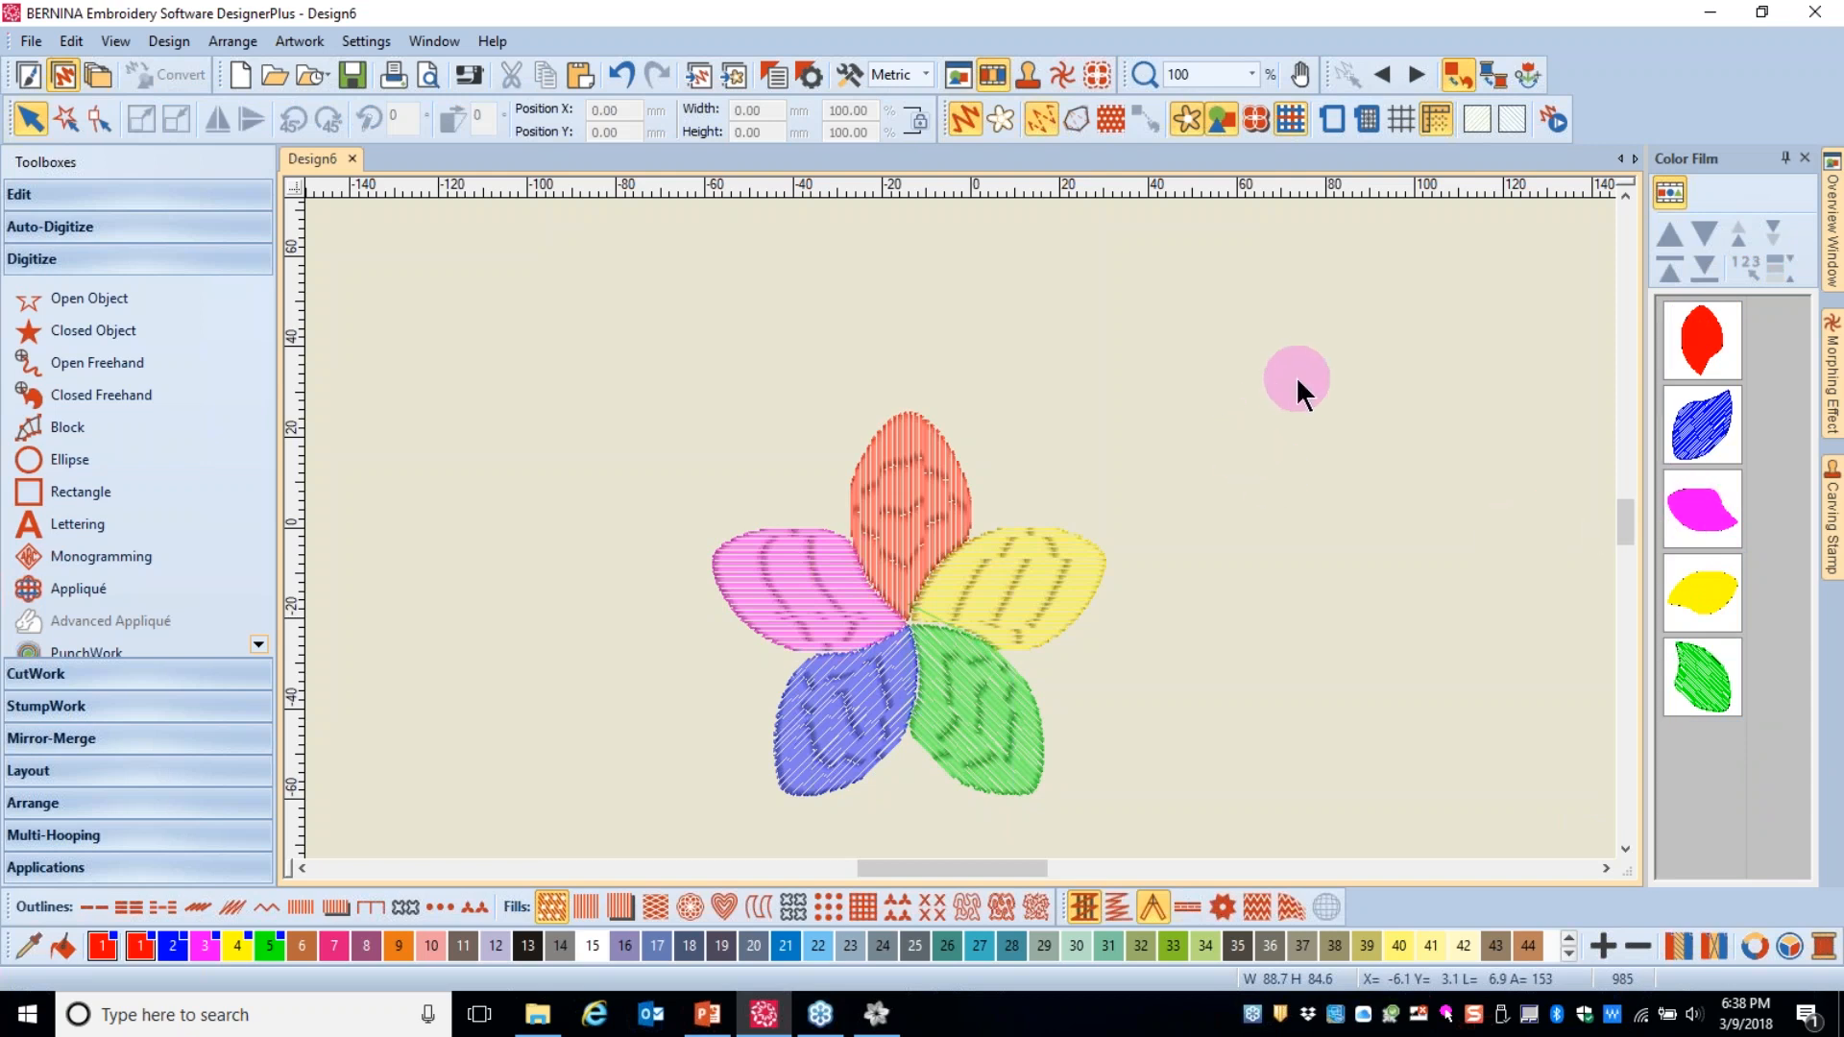
{"action": "key", "text": "ctrl+a"}
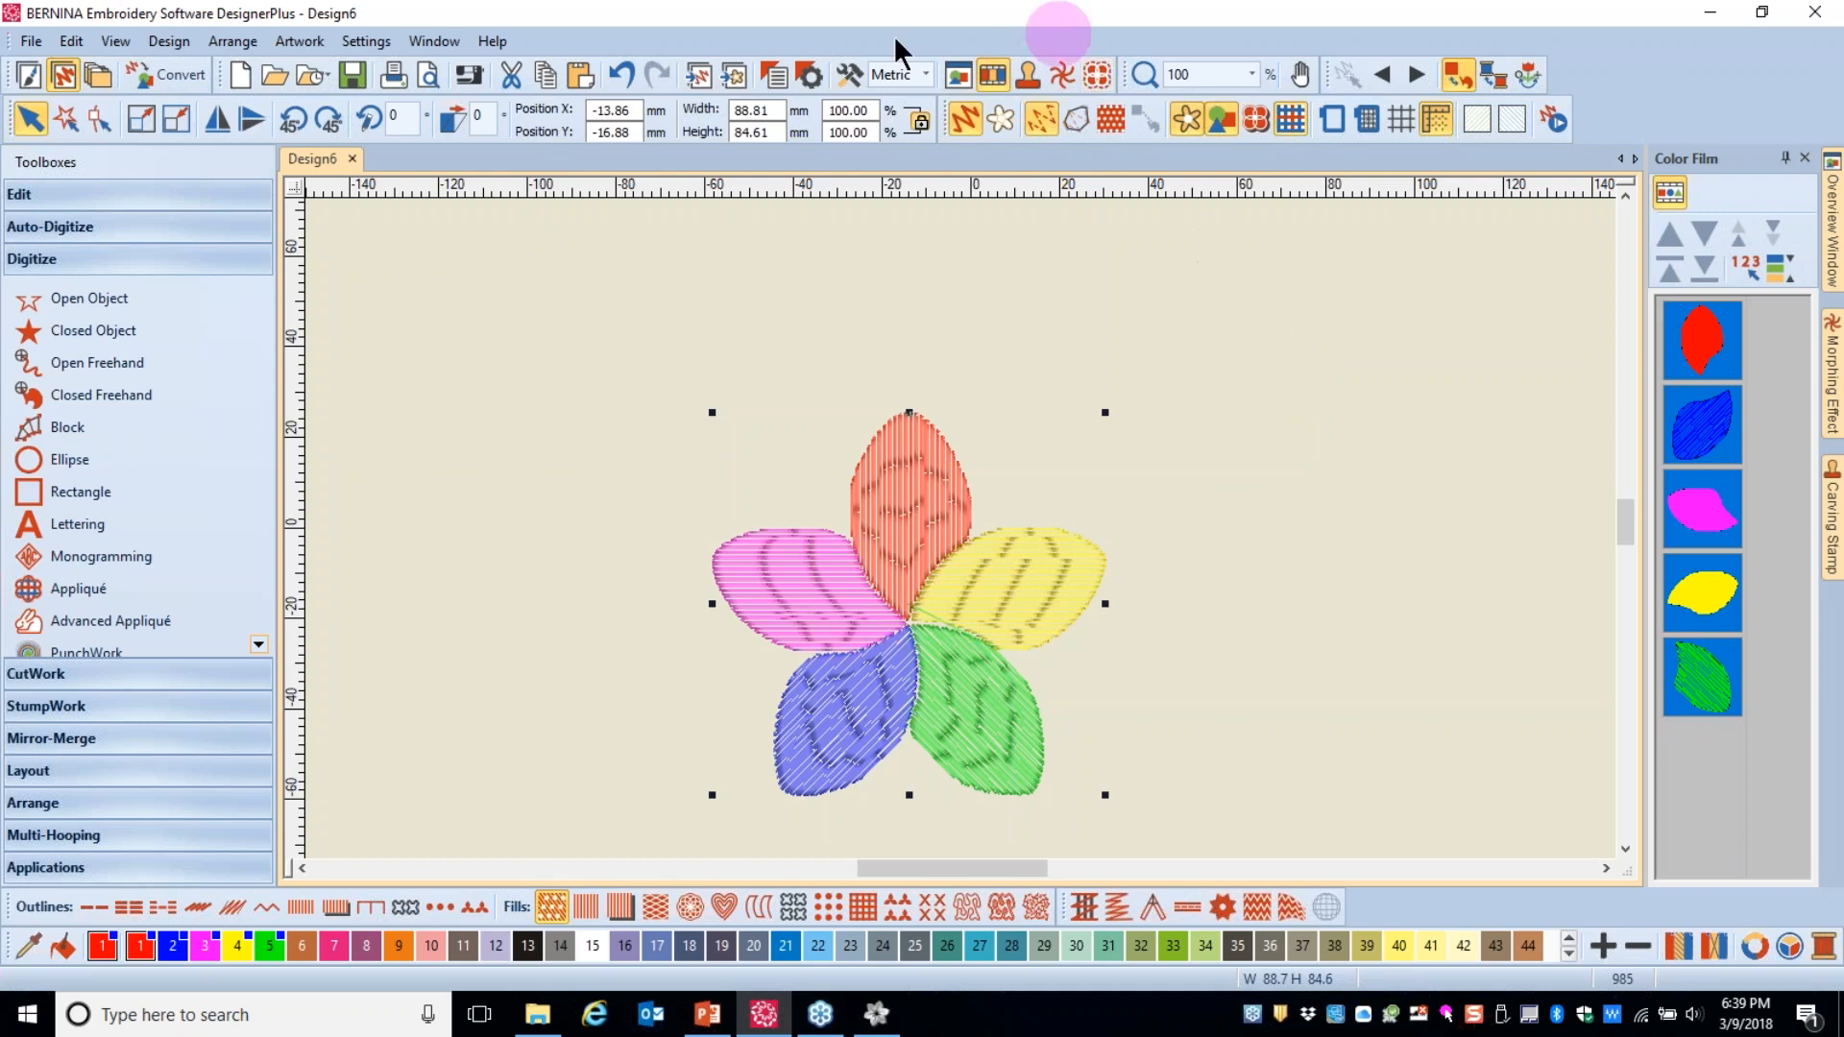
{"action": "left_click", "coordinate": [772, 75]}
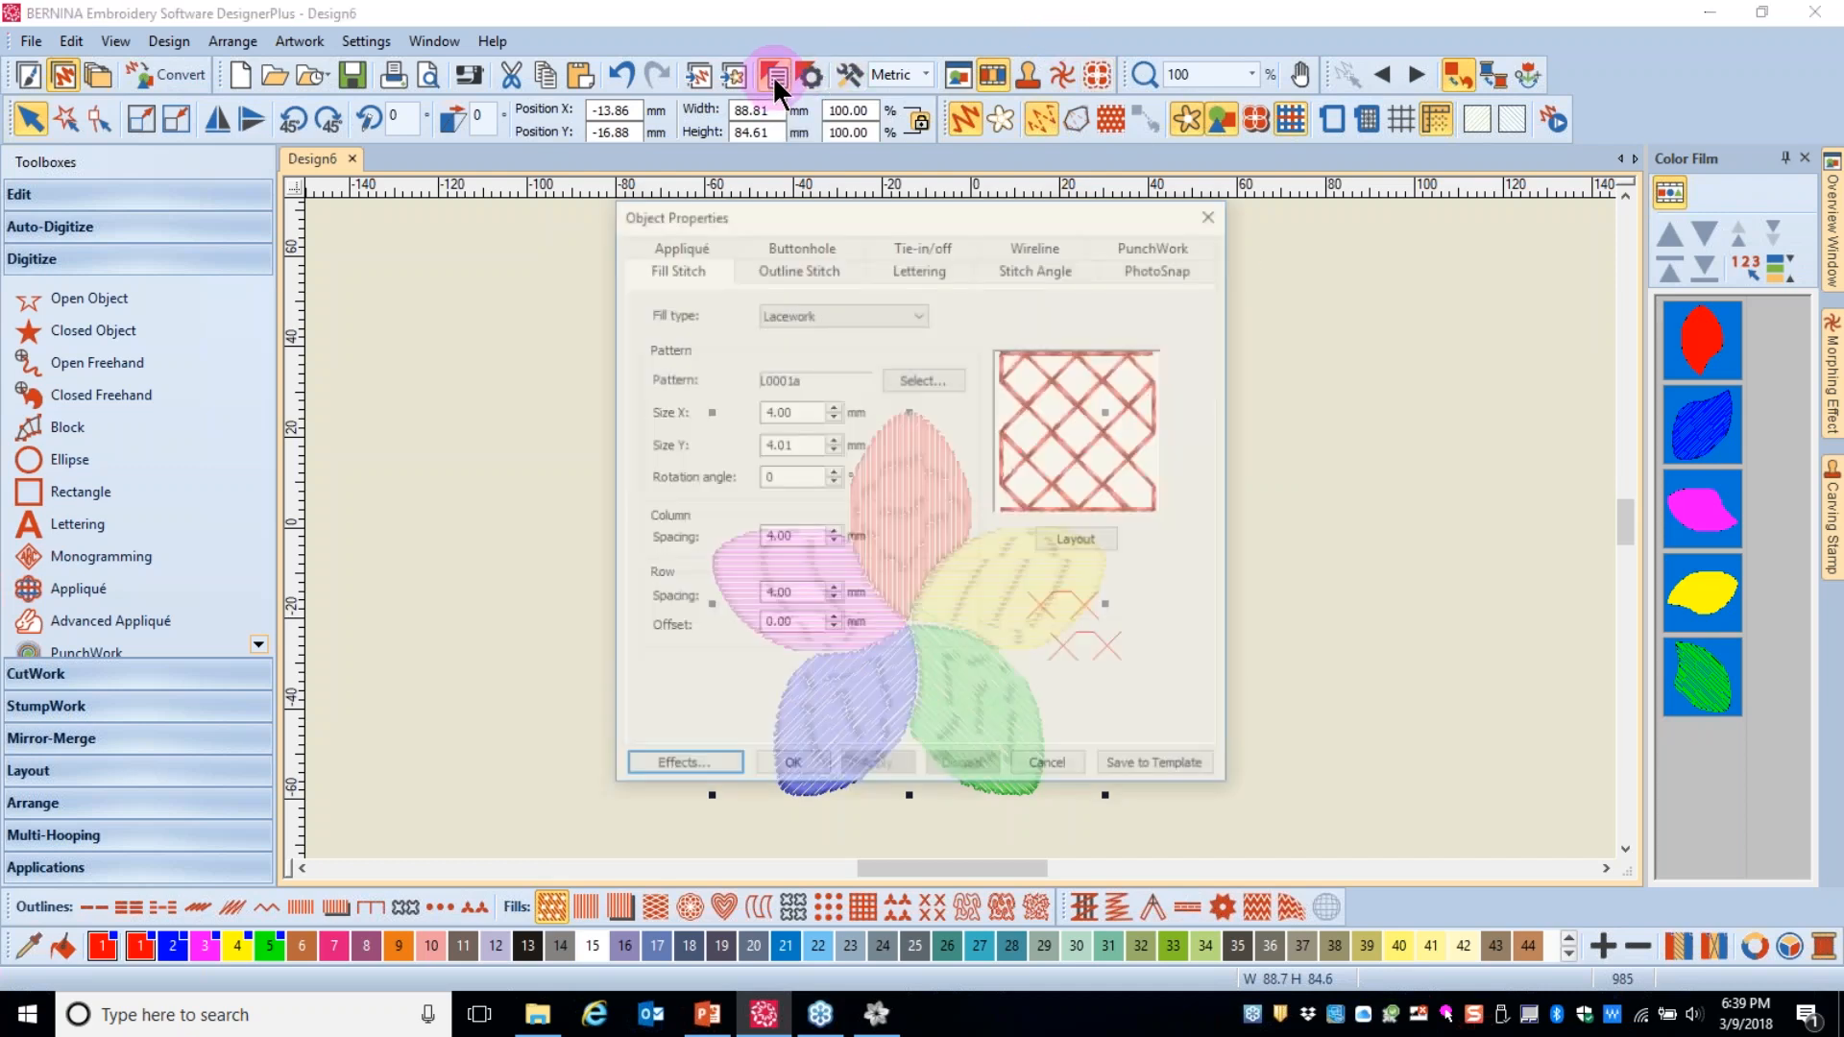
{"action": "left_click_drag", "start_coordinate": [816, 215], "coordinate": [165, 117]}
{"action": "left_click", "coordinate": [267, 215]}
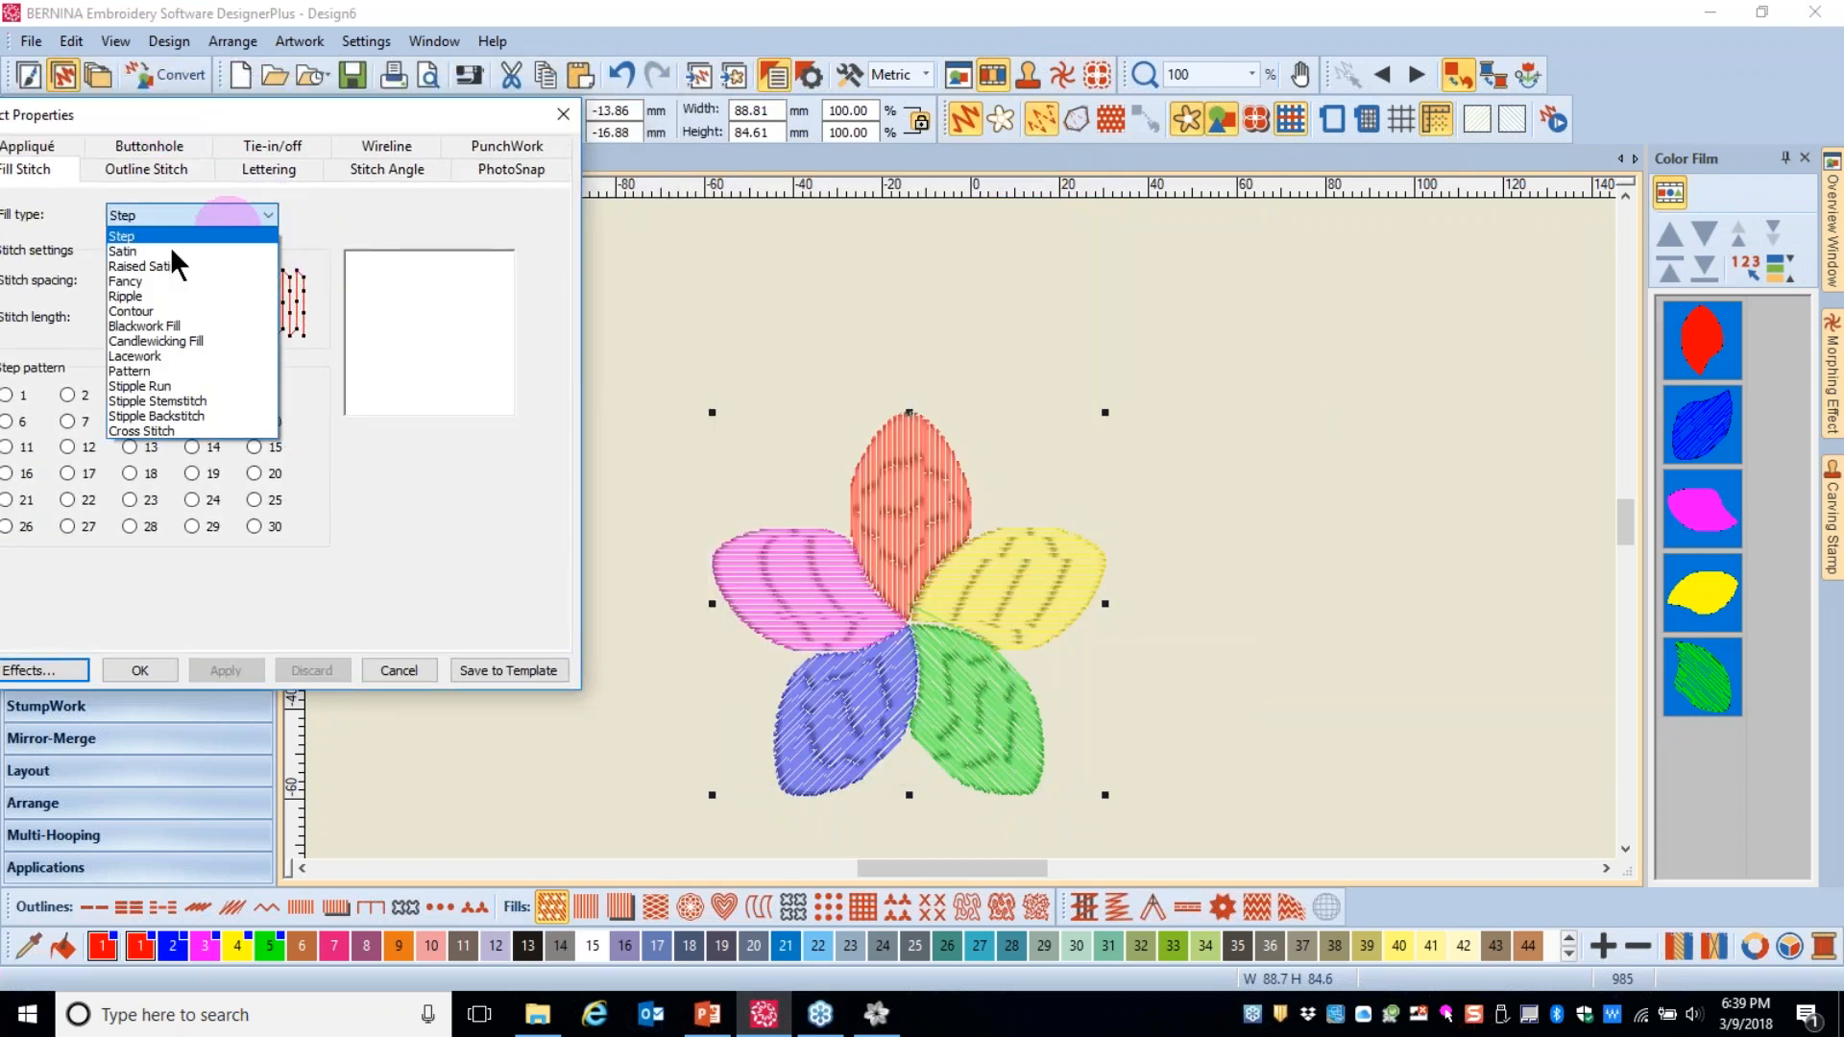
{"action": "left_click", "coordinate": [123, 297]}
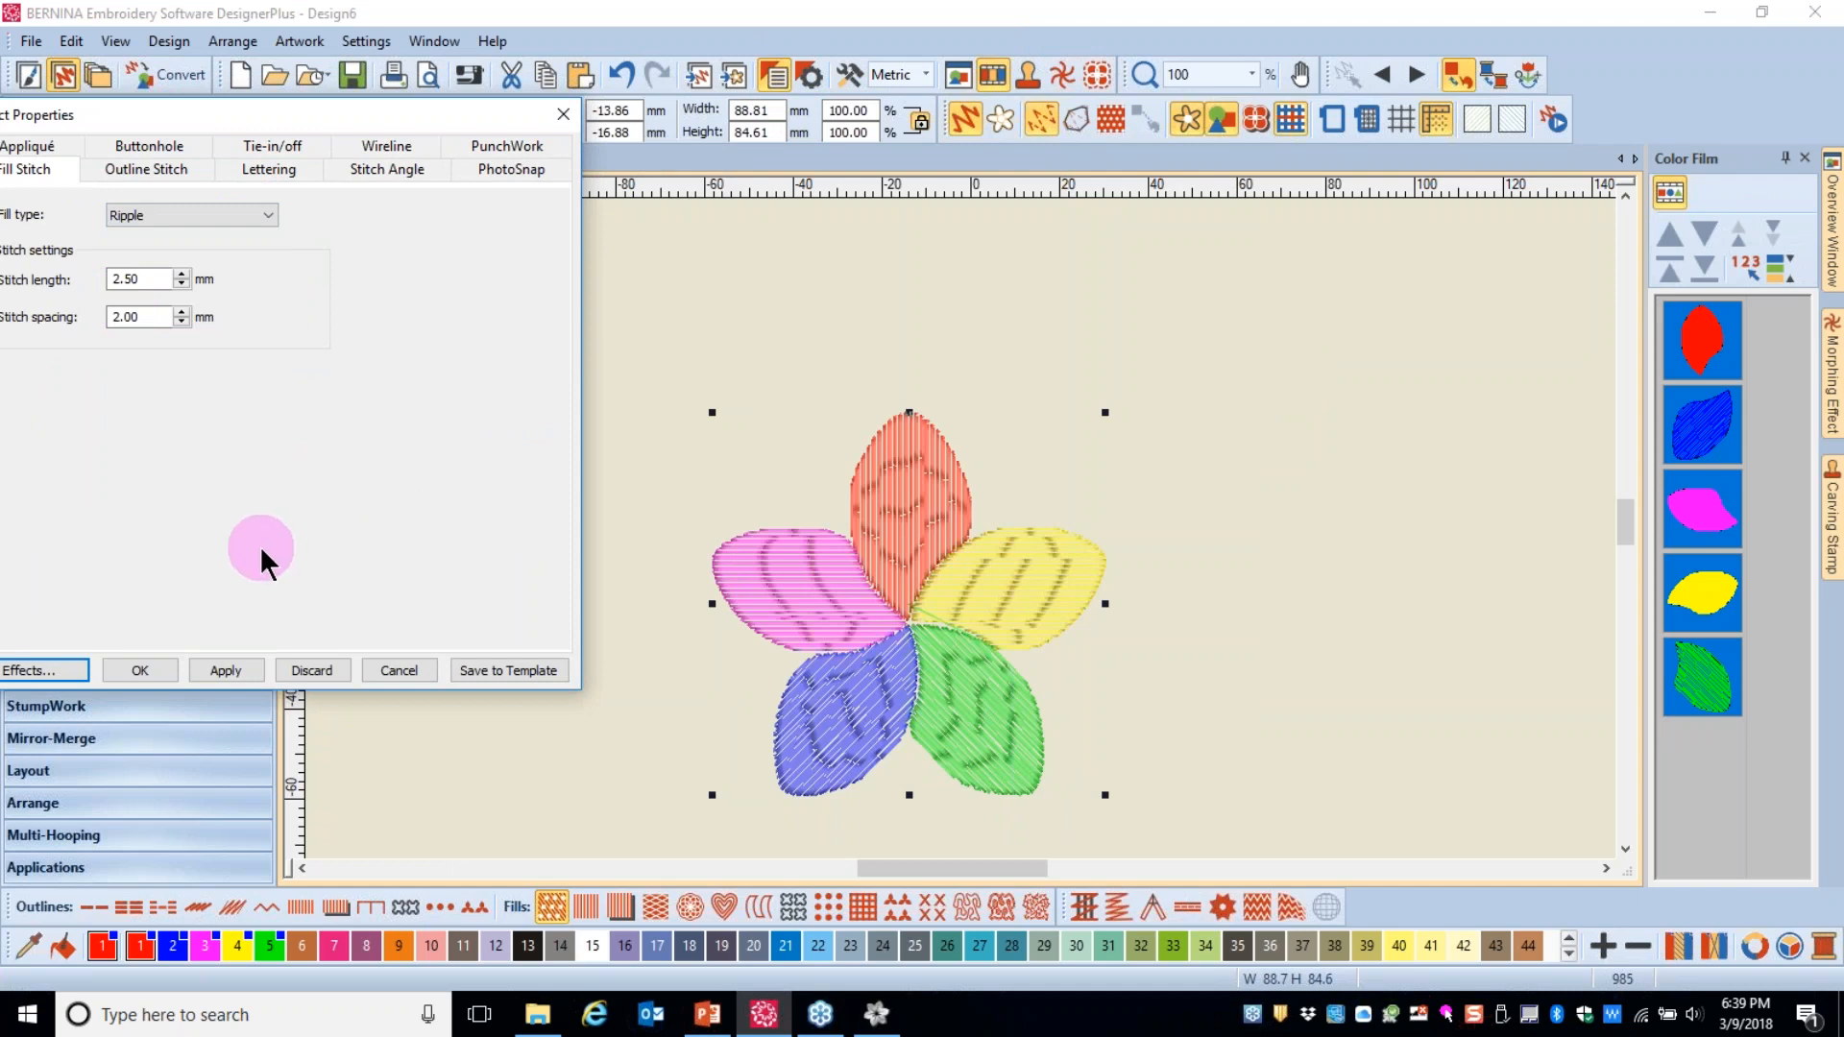
{"action": "left_click_drag", "start_coordinate": [151, 321], "coordinate": [54, 321]}
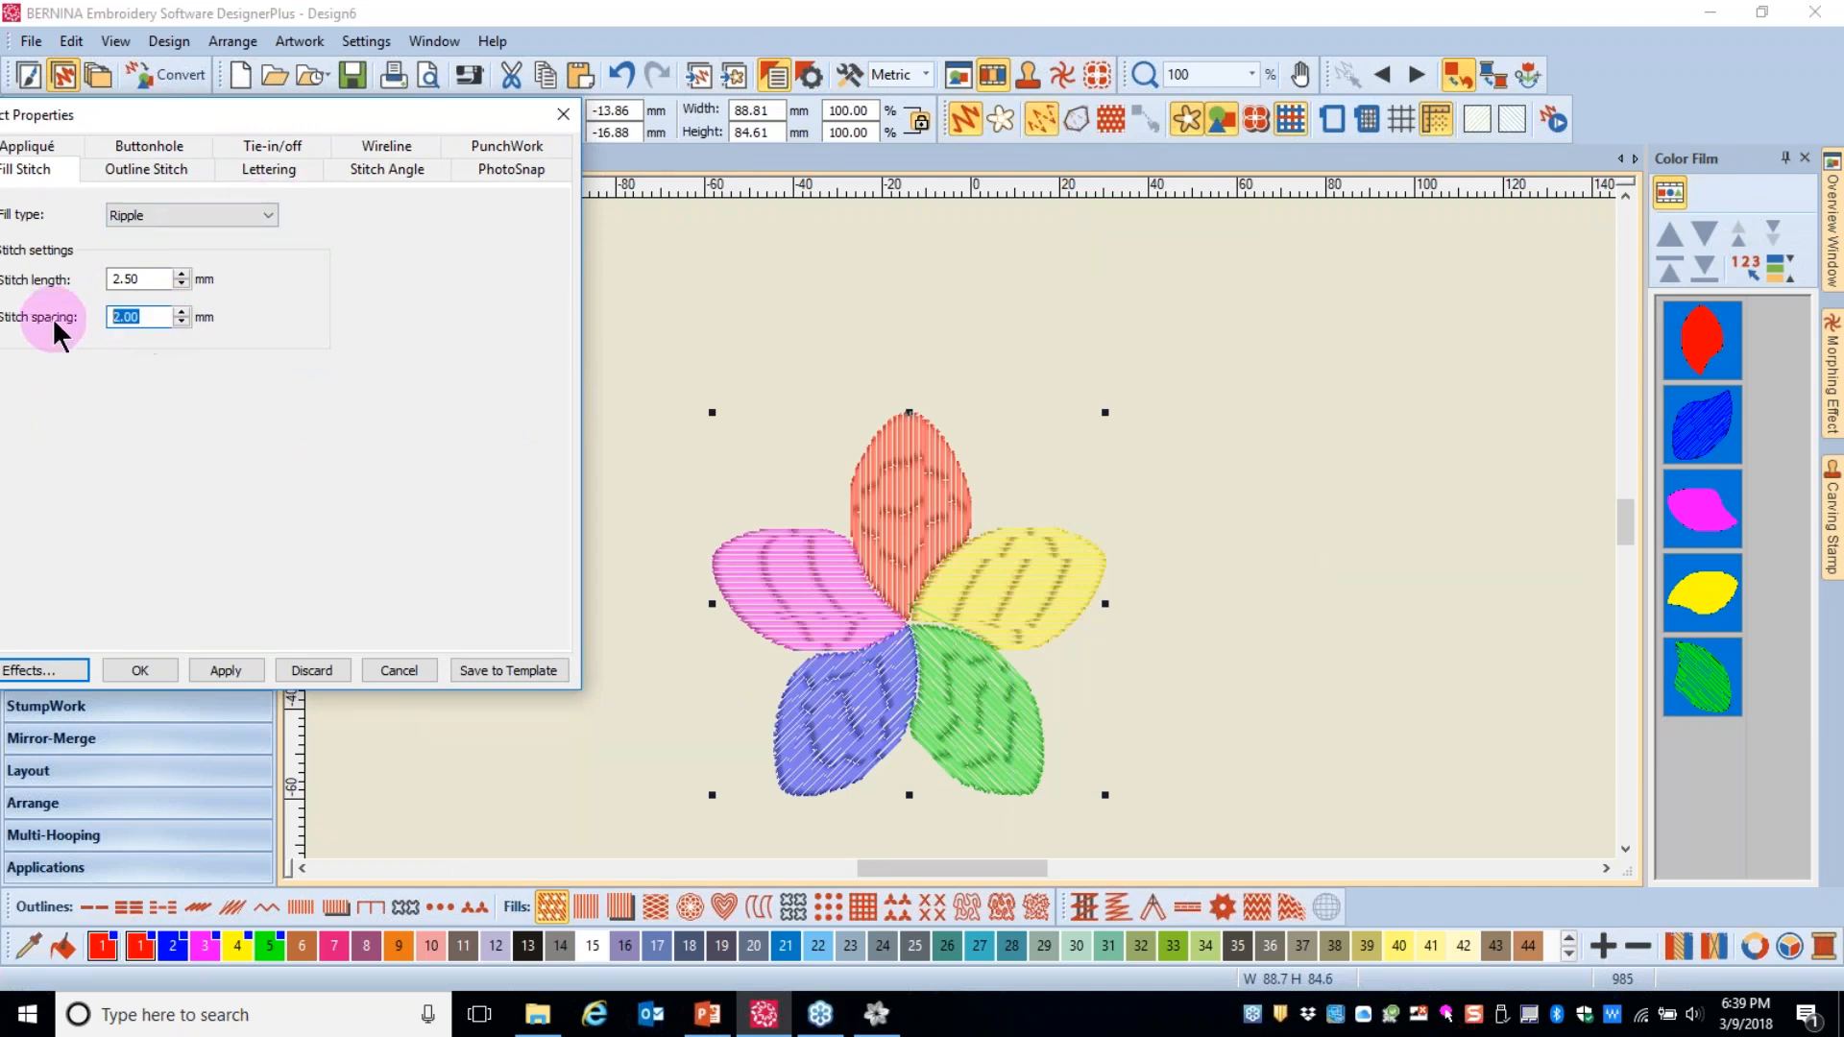
{"action": "type", "text": "5"}
{"action": "left_click", "coordinate": [140, 669]}
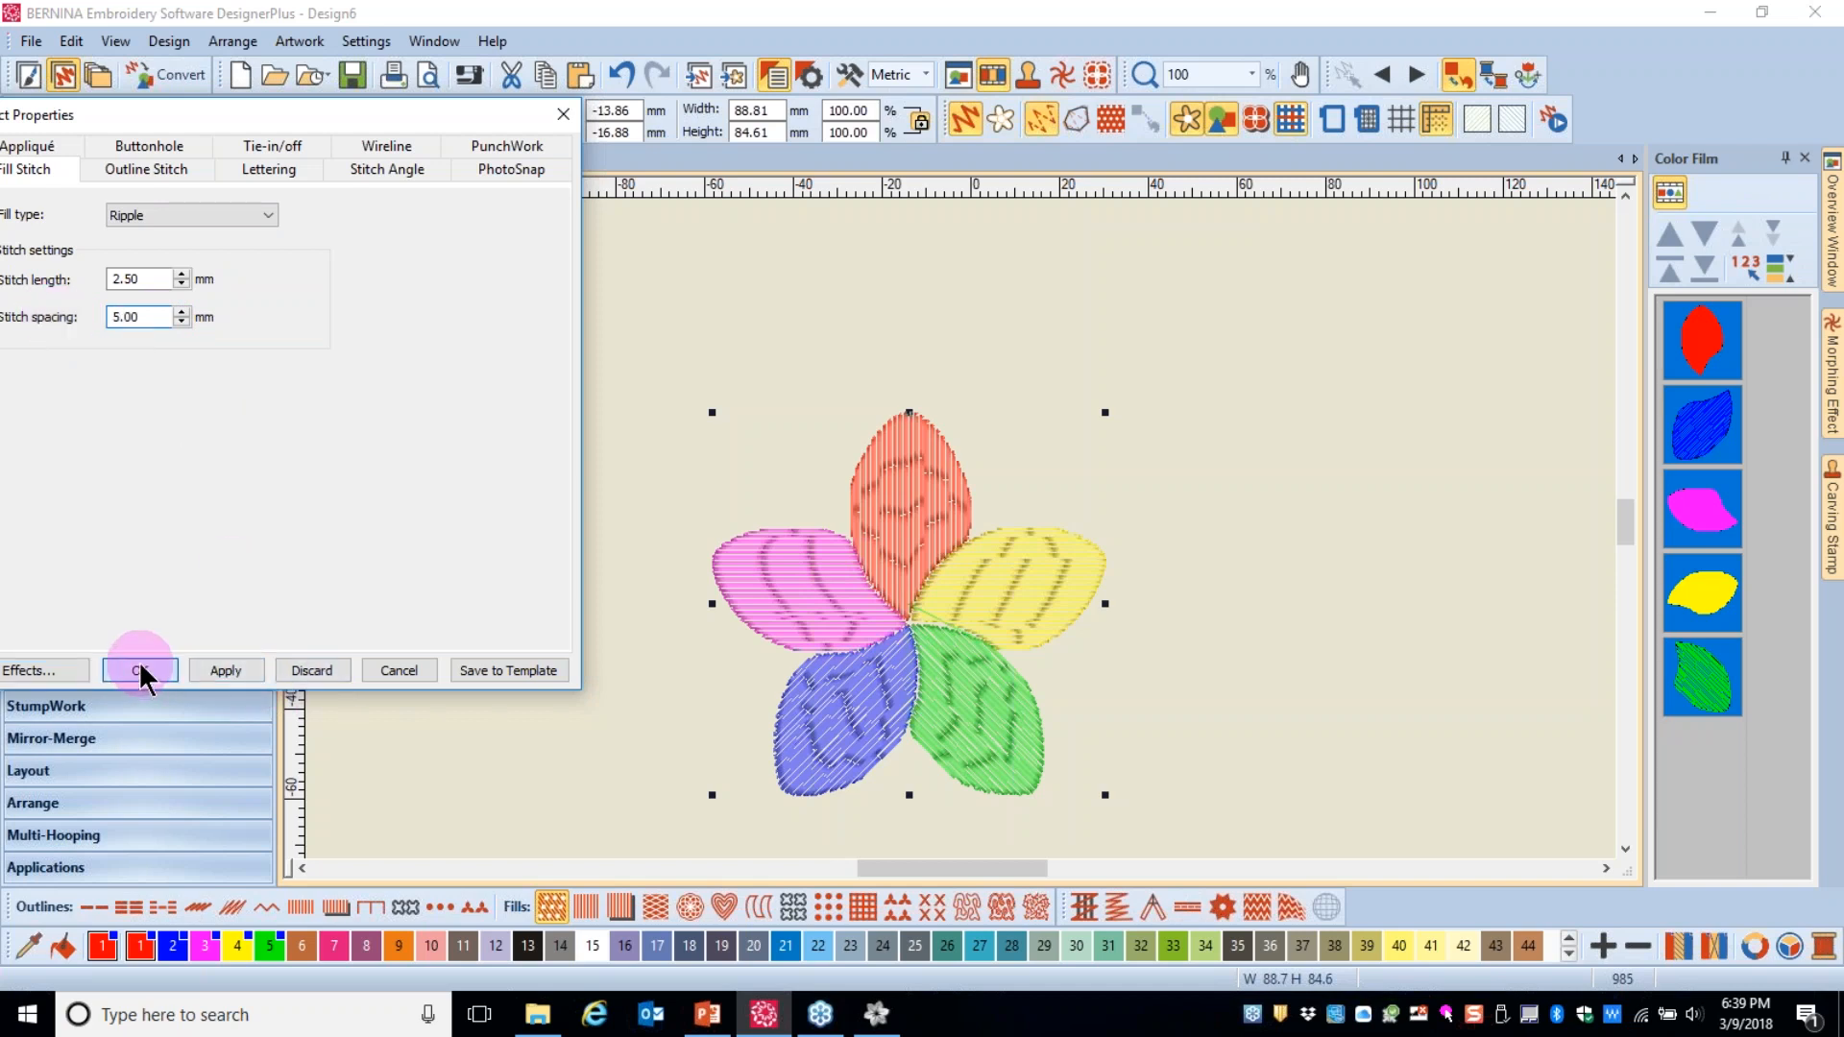
{"action": "left_click", "coordinate": [527, 951]}
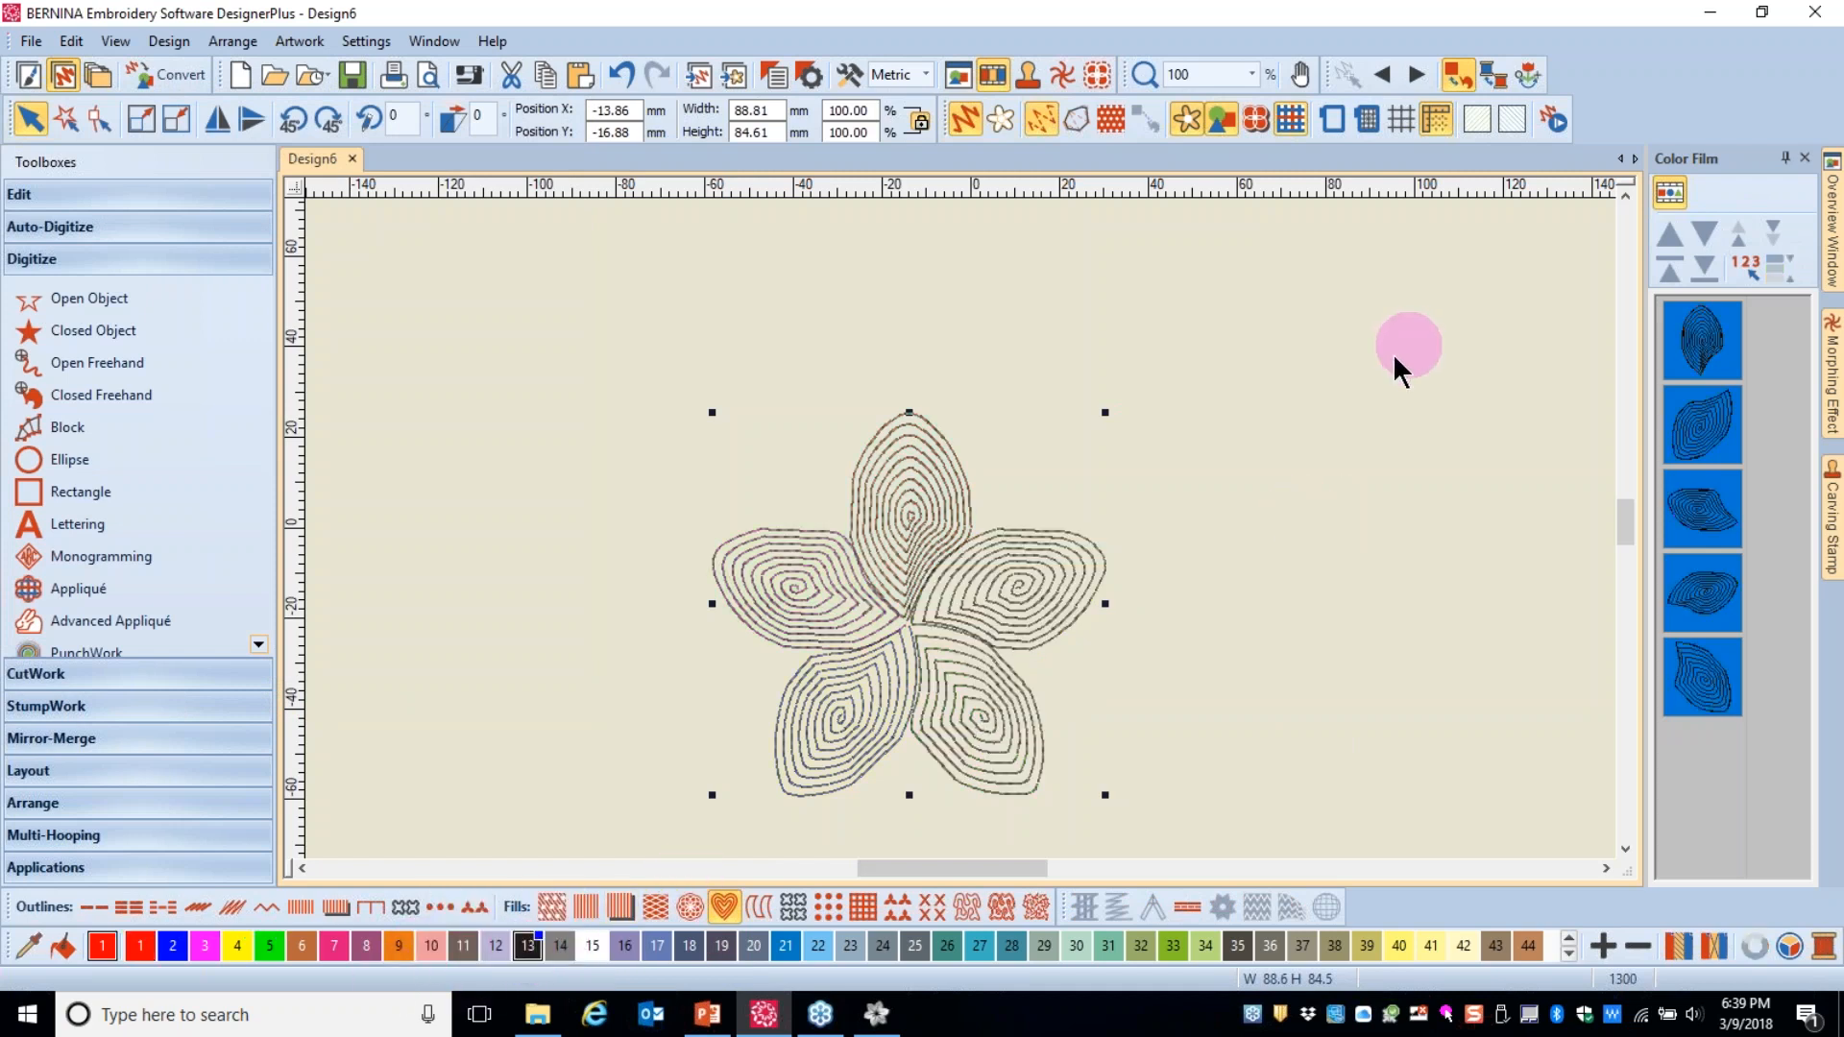
- Export the design as machine file Ripple flower.EXP in the designs folder, replacing the existing file
{"action": "left_click", "coordinate": [32, 44]}
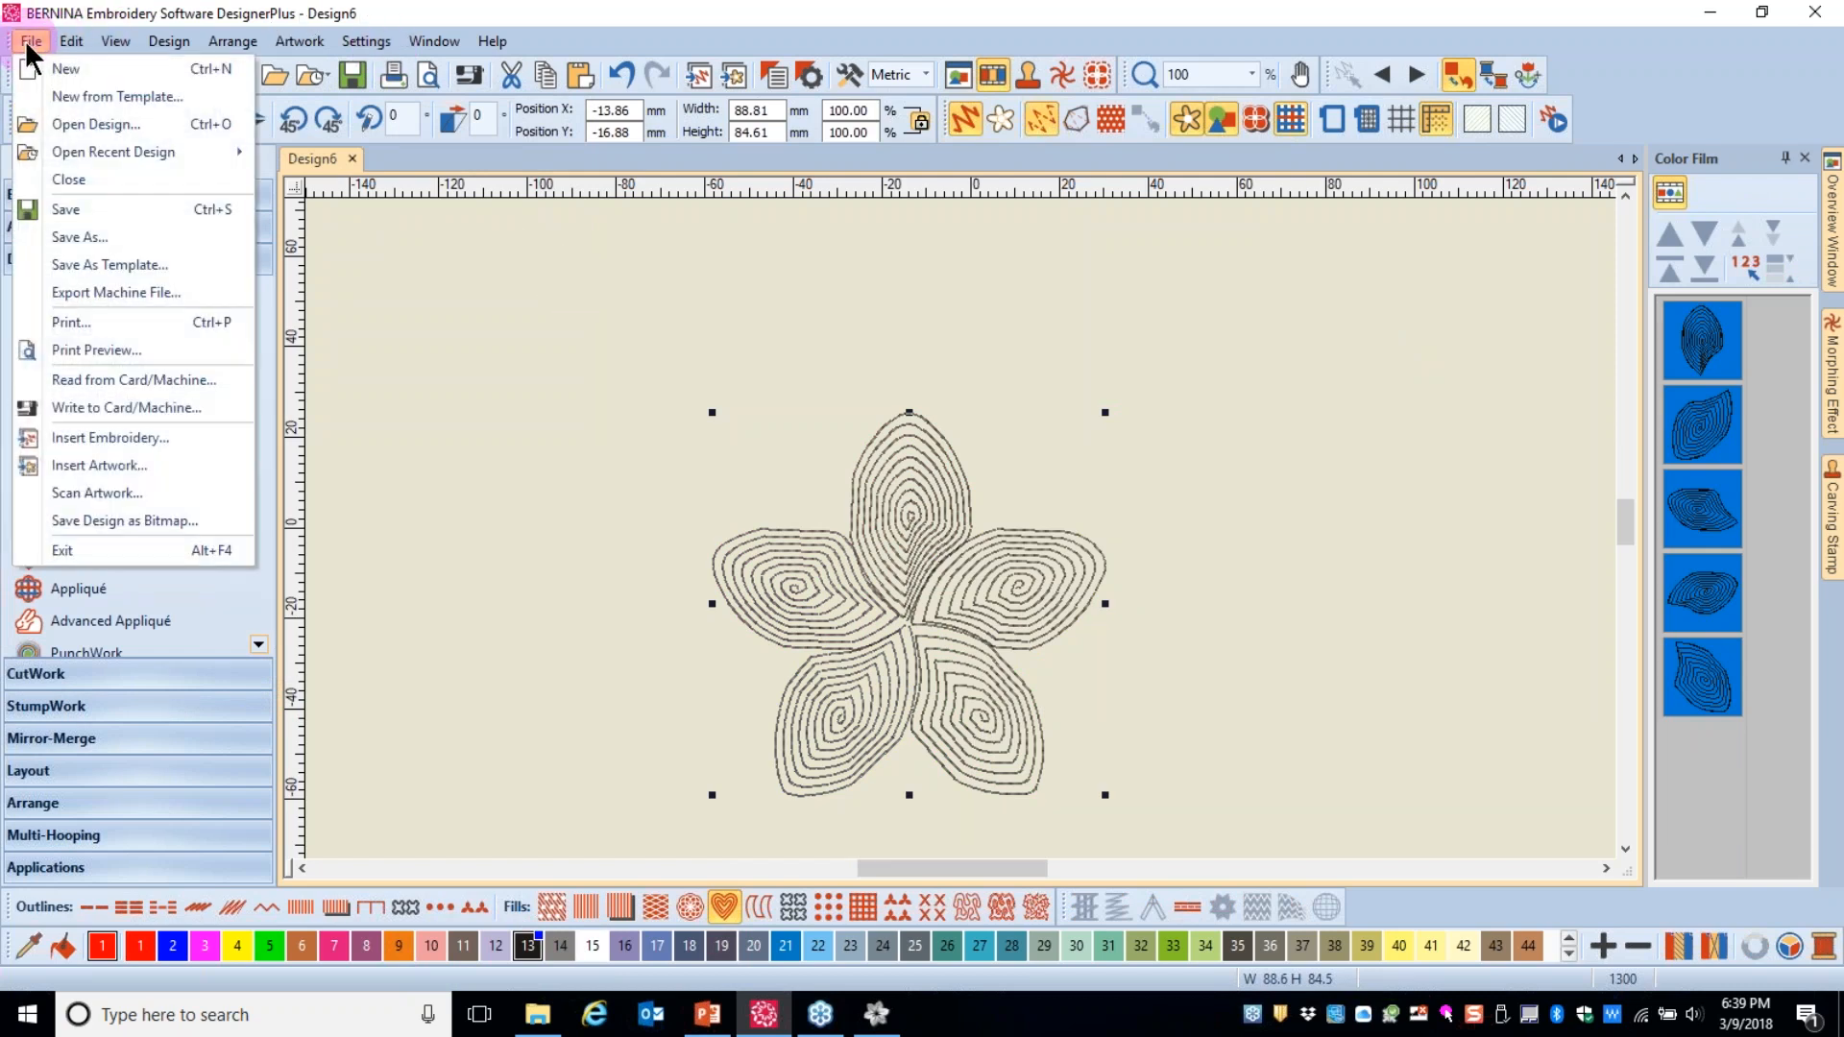
{"action": "left_click", "coordinate": [48, 295]}
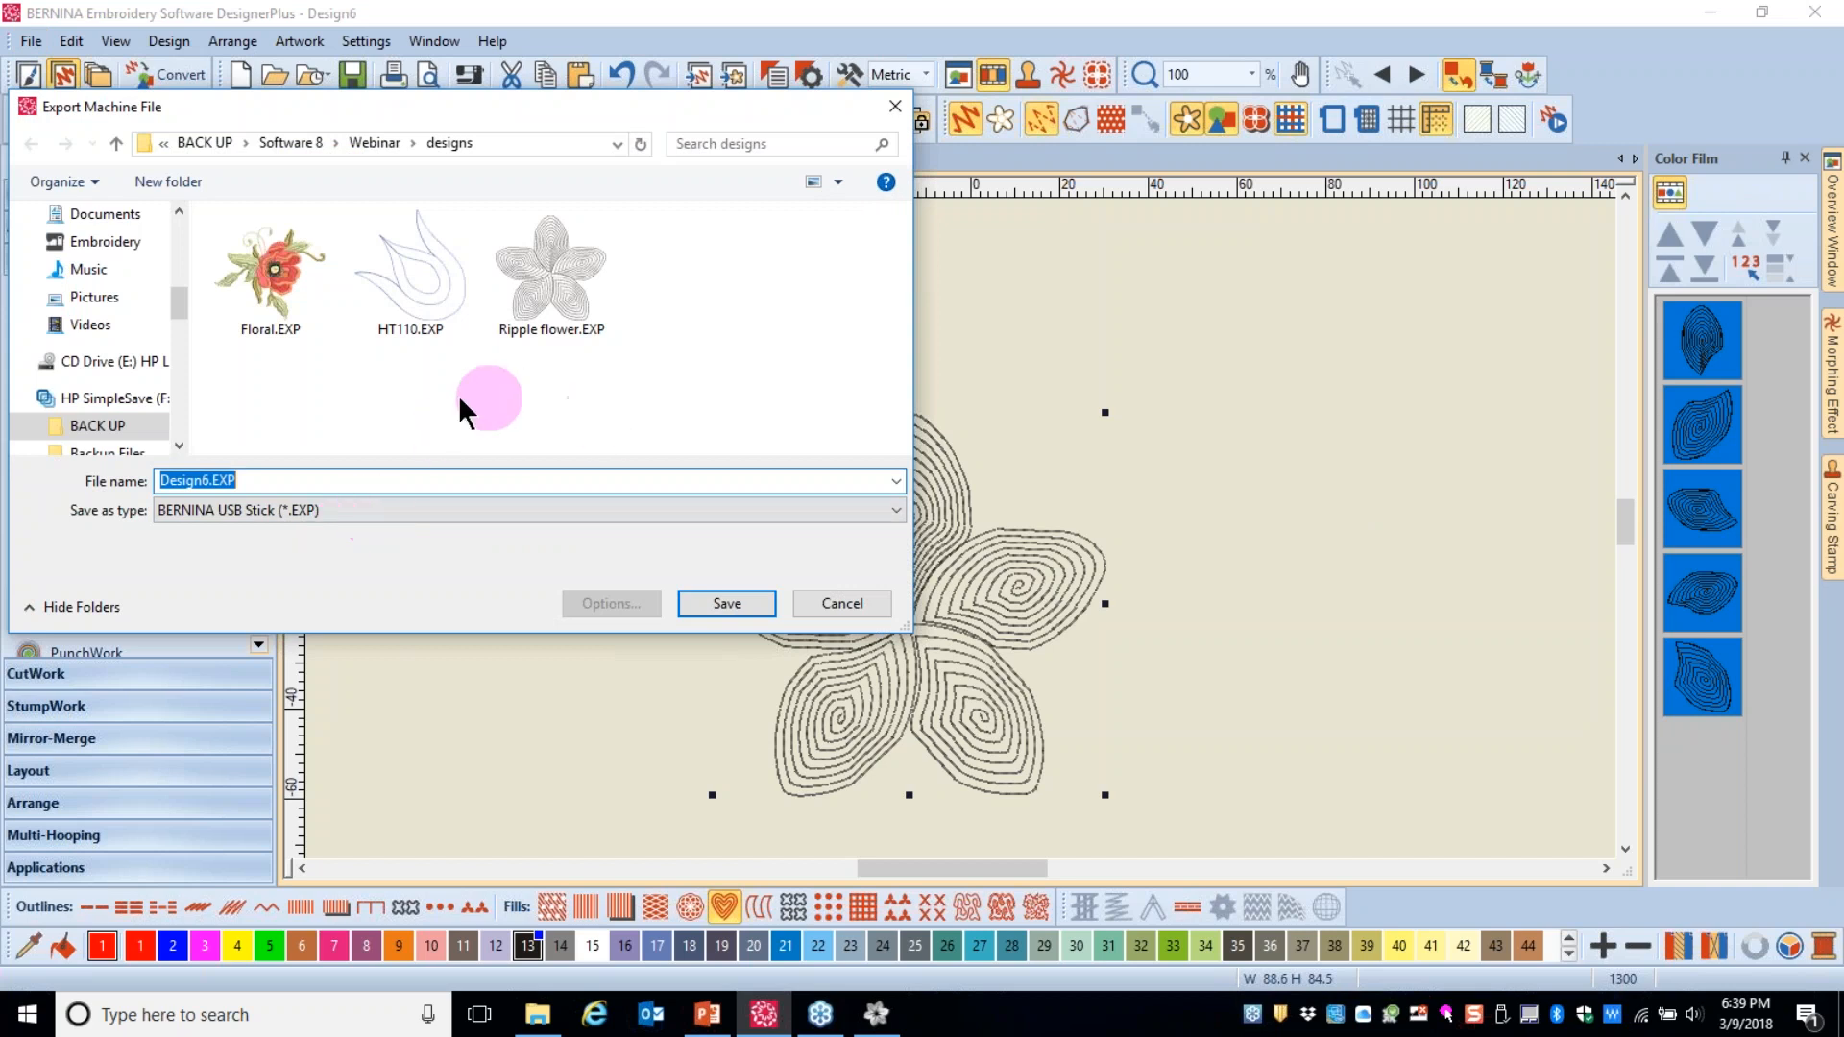
{"action": "left_click", "coordinate": [553, 287]}
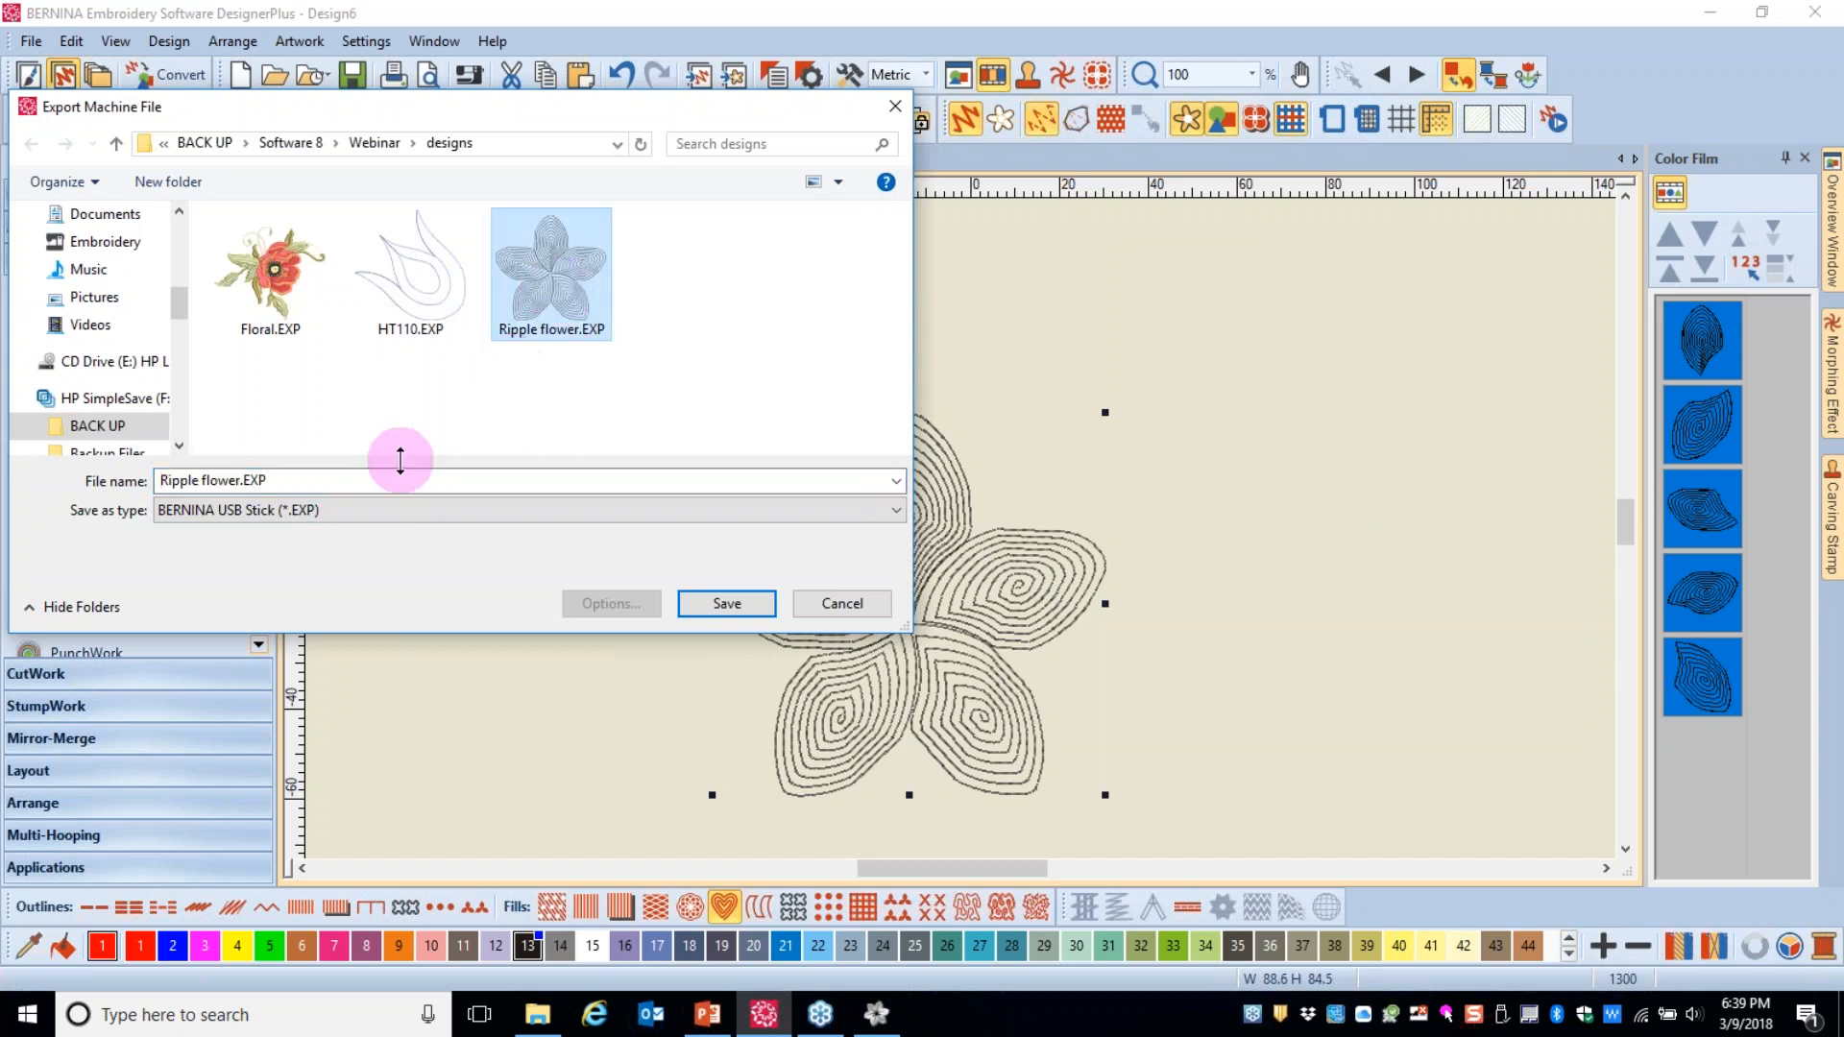
{"action": "left_click", "coordinate": [715, 603]}
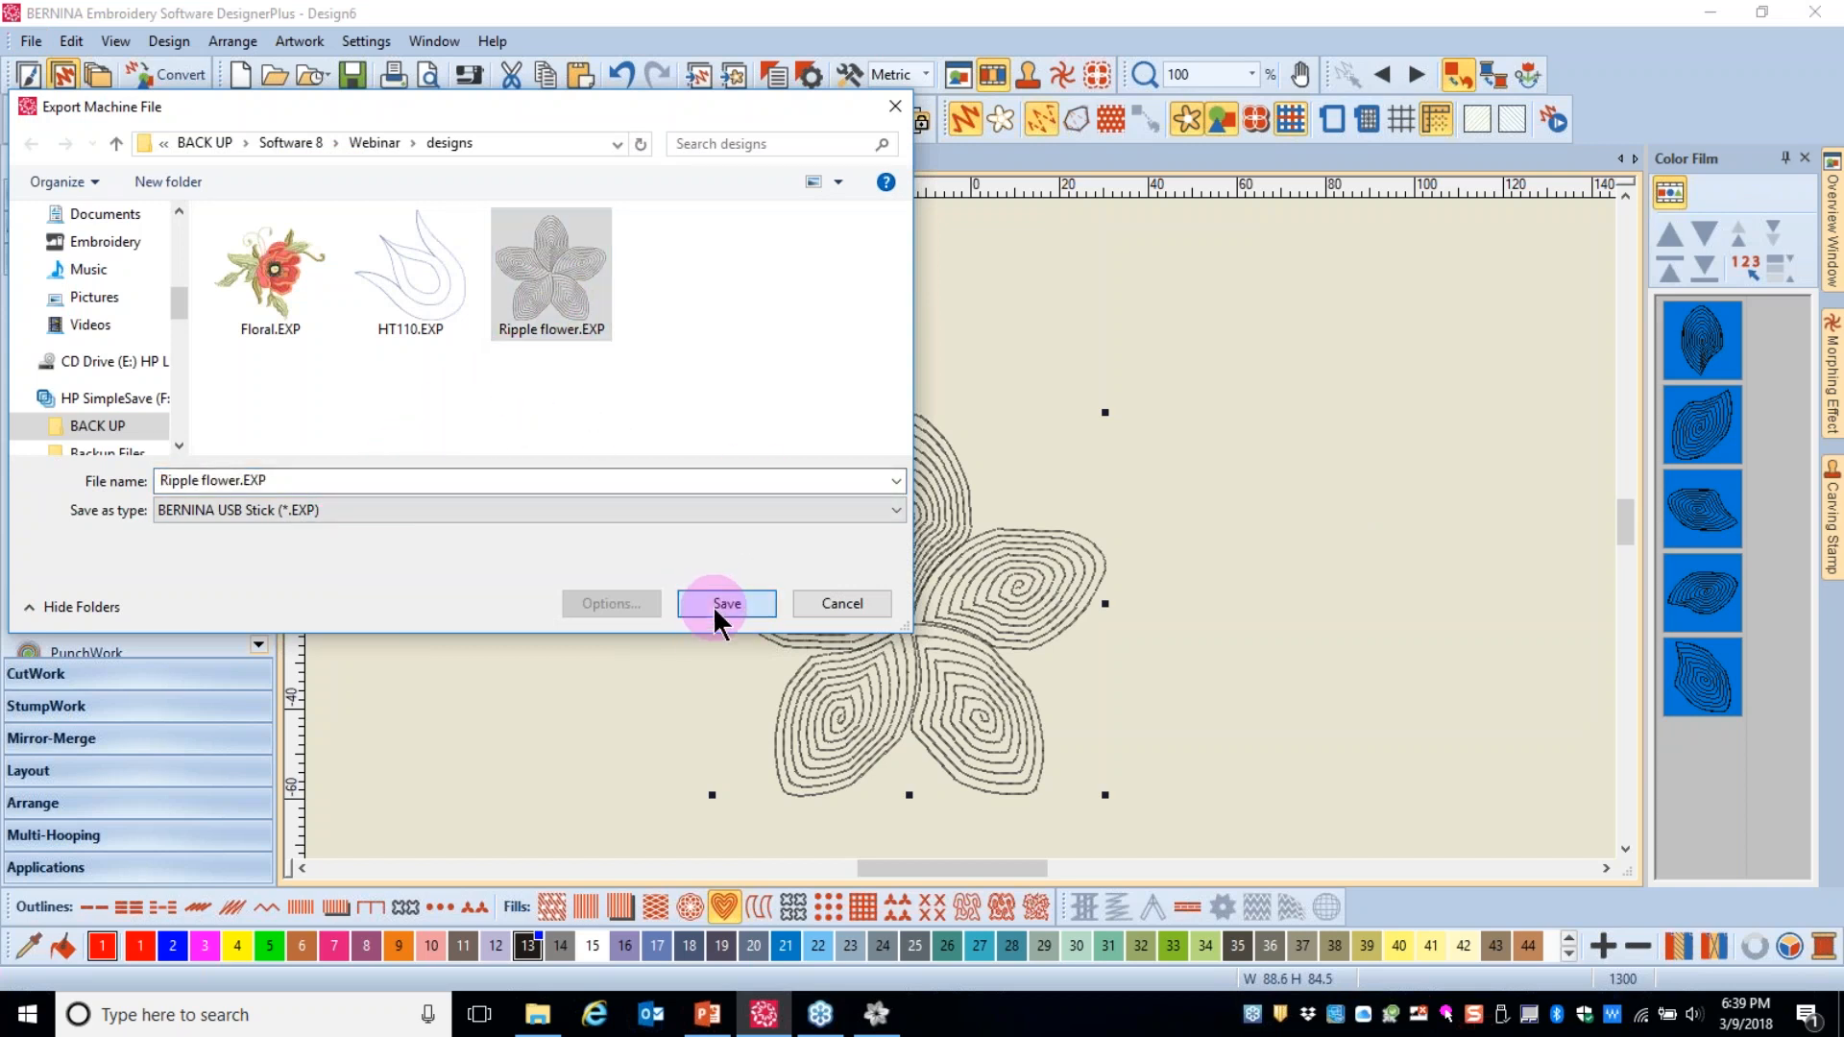
{"action": "left_click", "coordinate": [975, 506]}
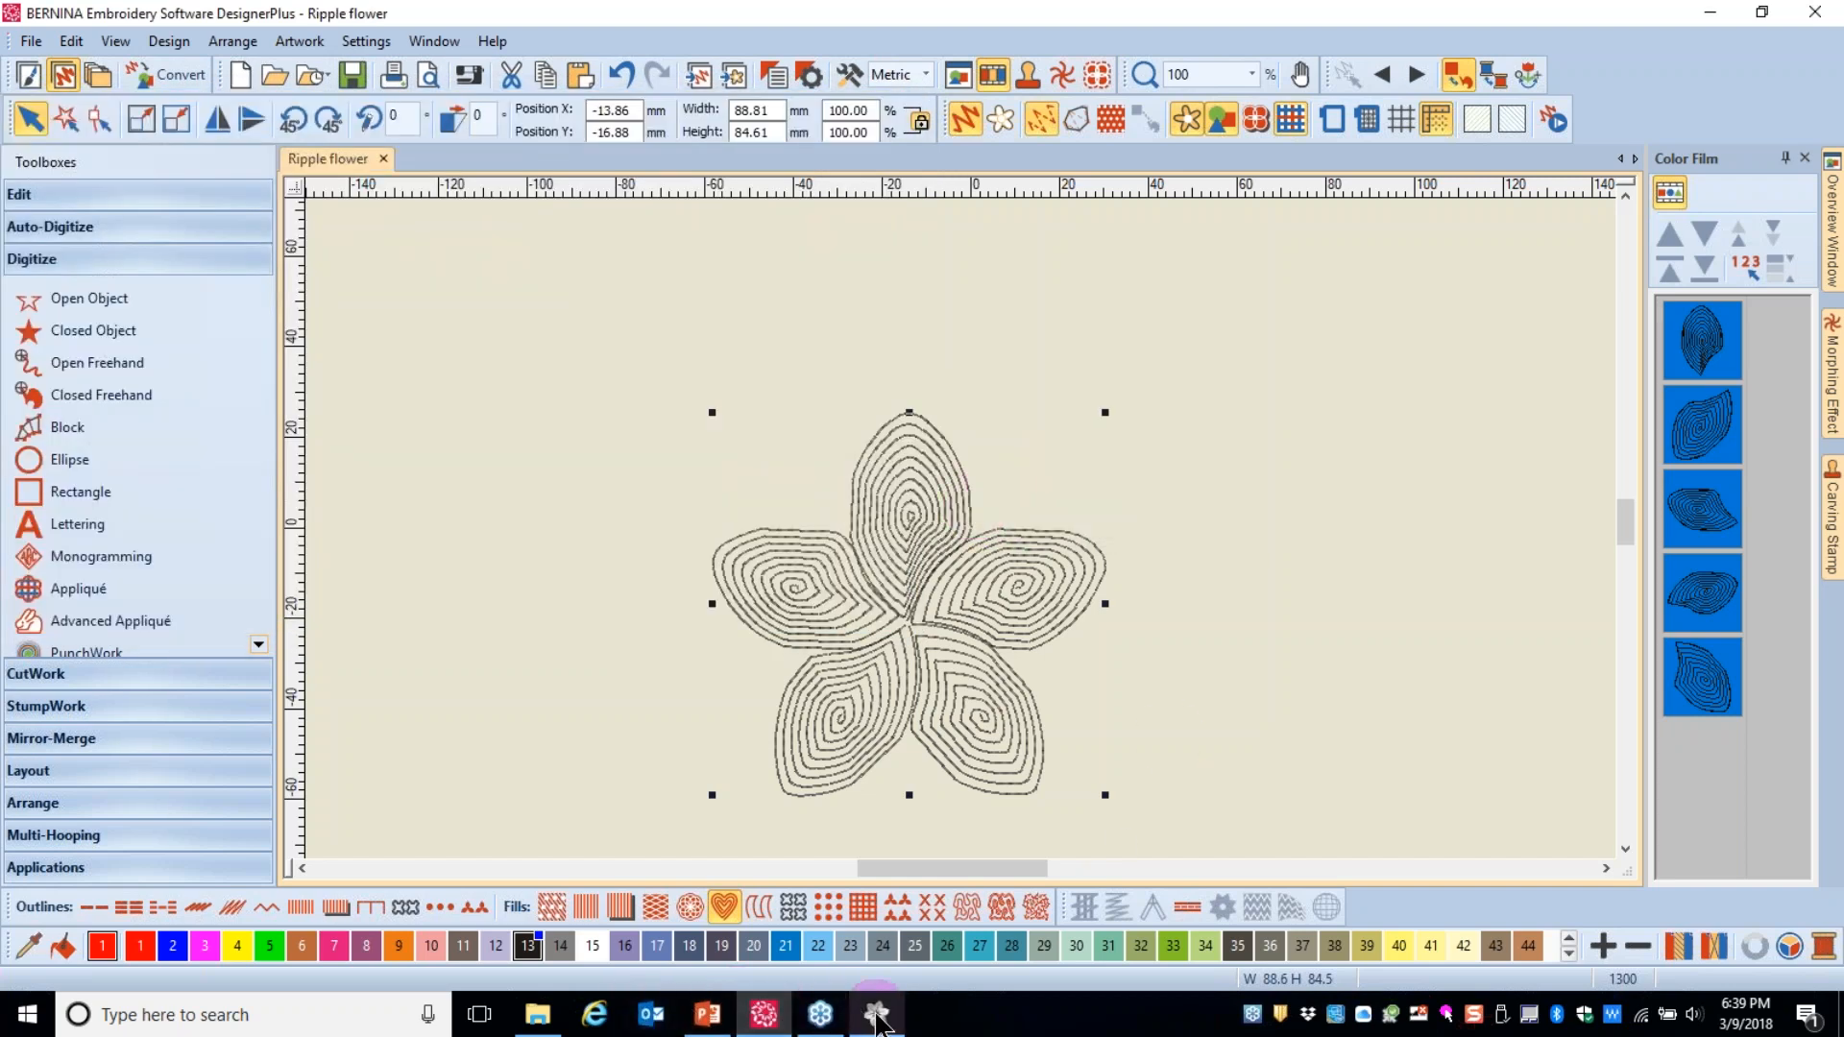
- Switch to Bernina DesignWorks and start a new design with no fabric selected
{"action": "mouse_move", "coordinate": [878, 1020]}
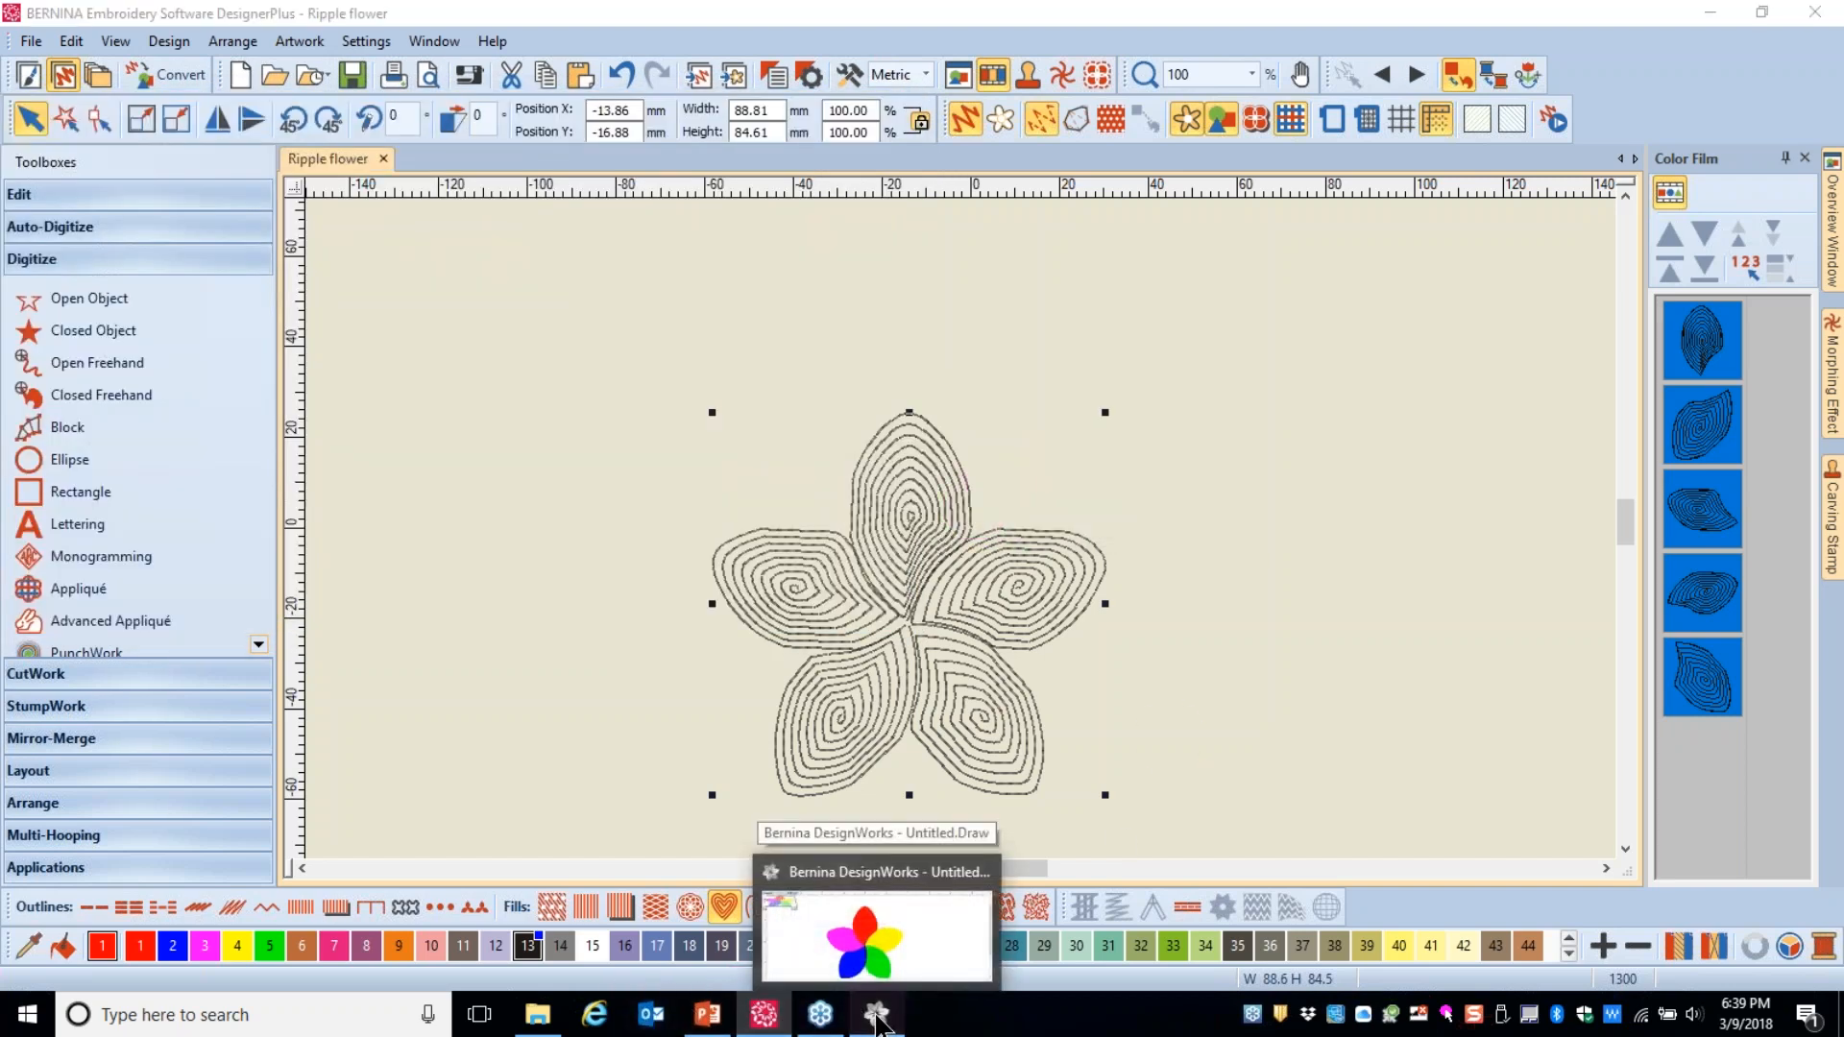
{"action": "left_click", "coordinate": [878, 1018]}
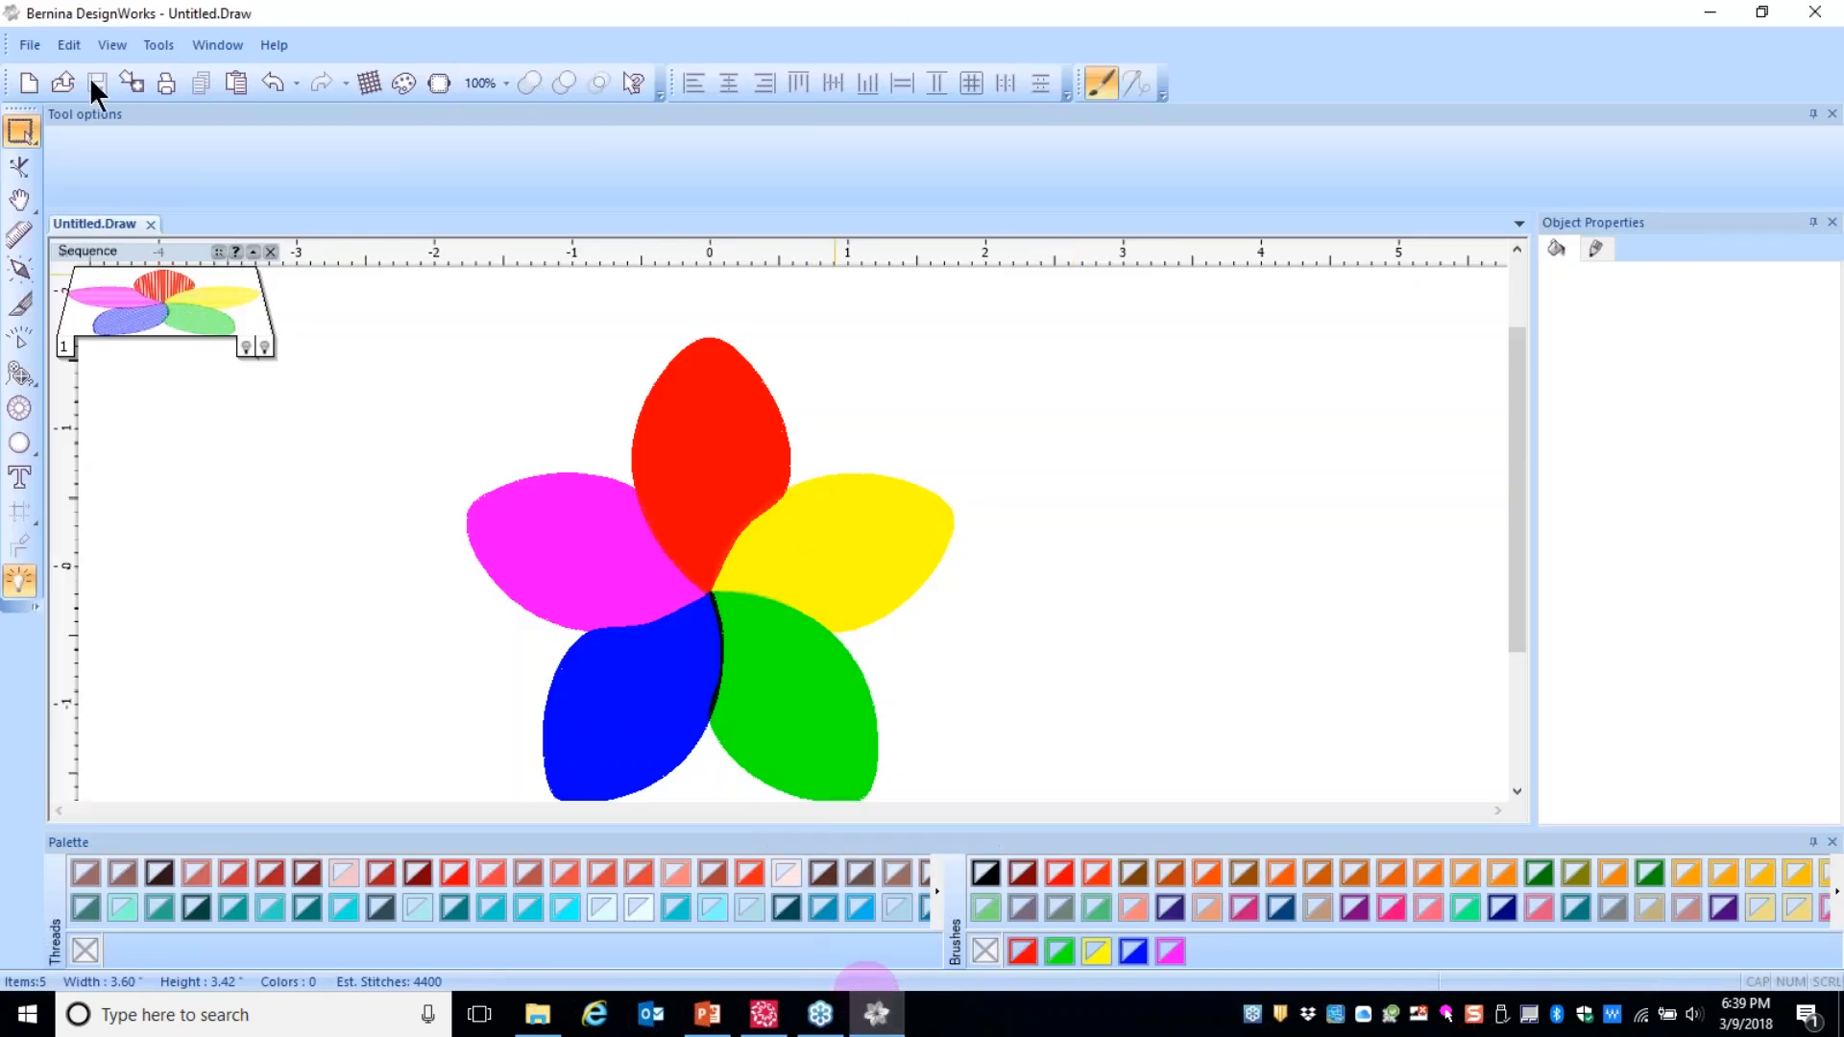
{"action": "left_click", "coordinate": [30, 45]}
{"action": "left_click", "coordinate": [63, 82]}
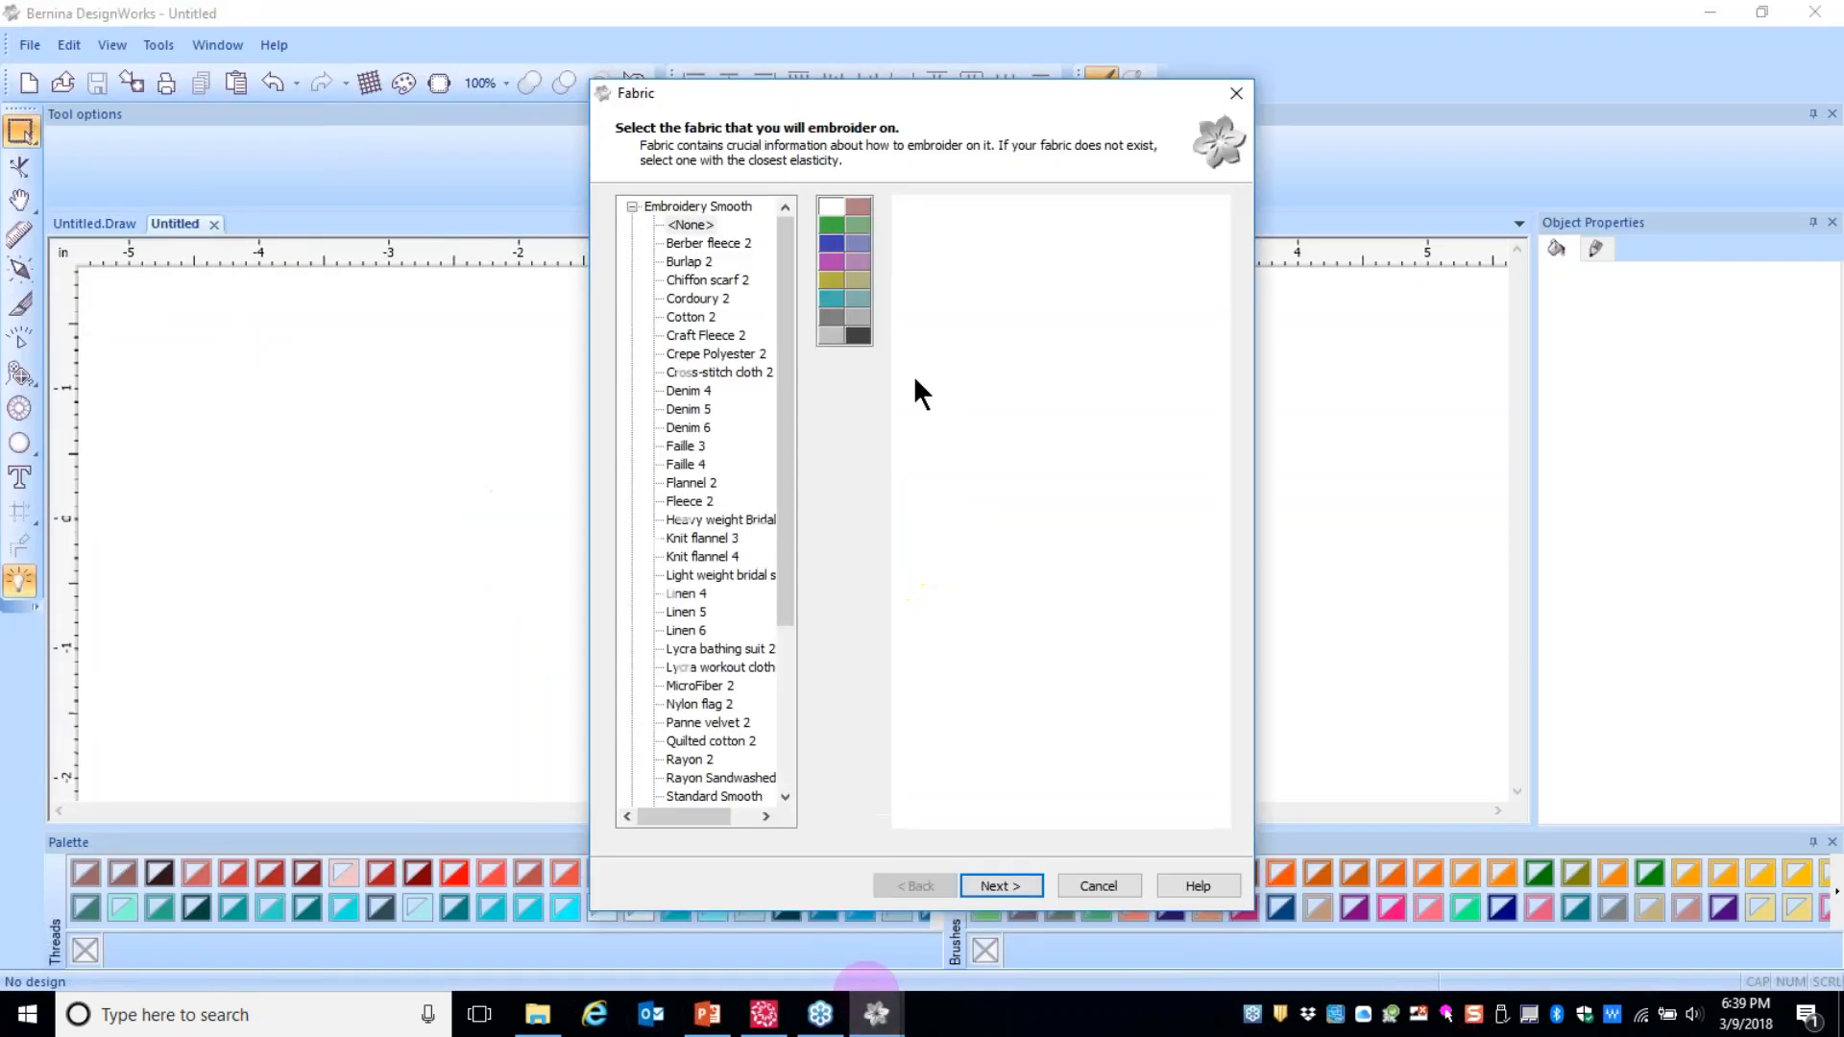
{"action": "left_click", "coordinate": [996, 884]}
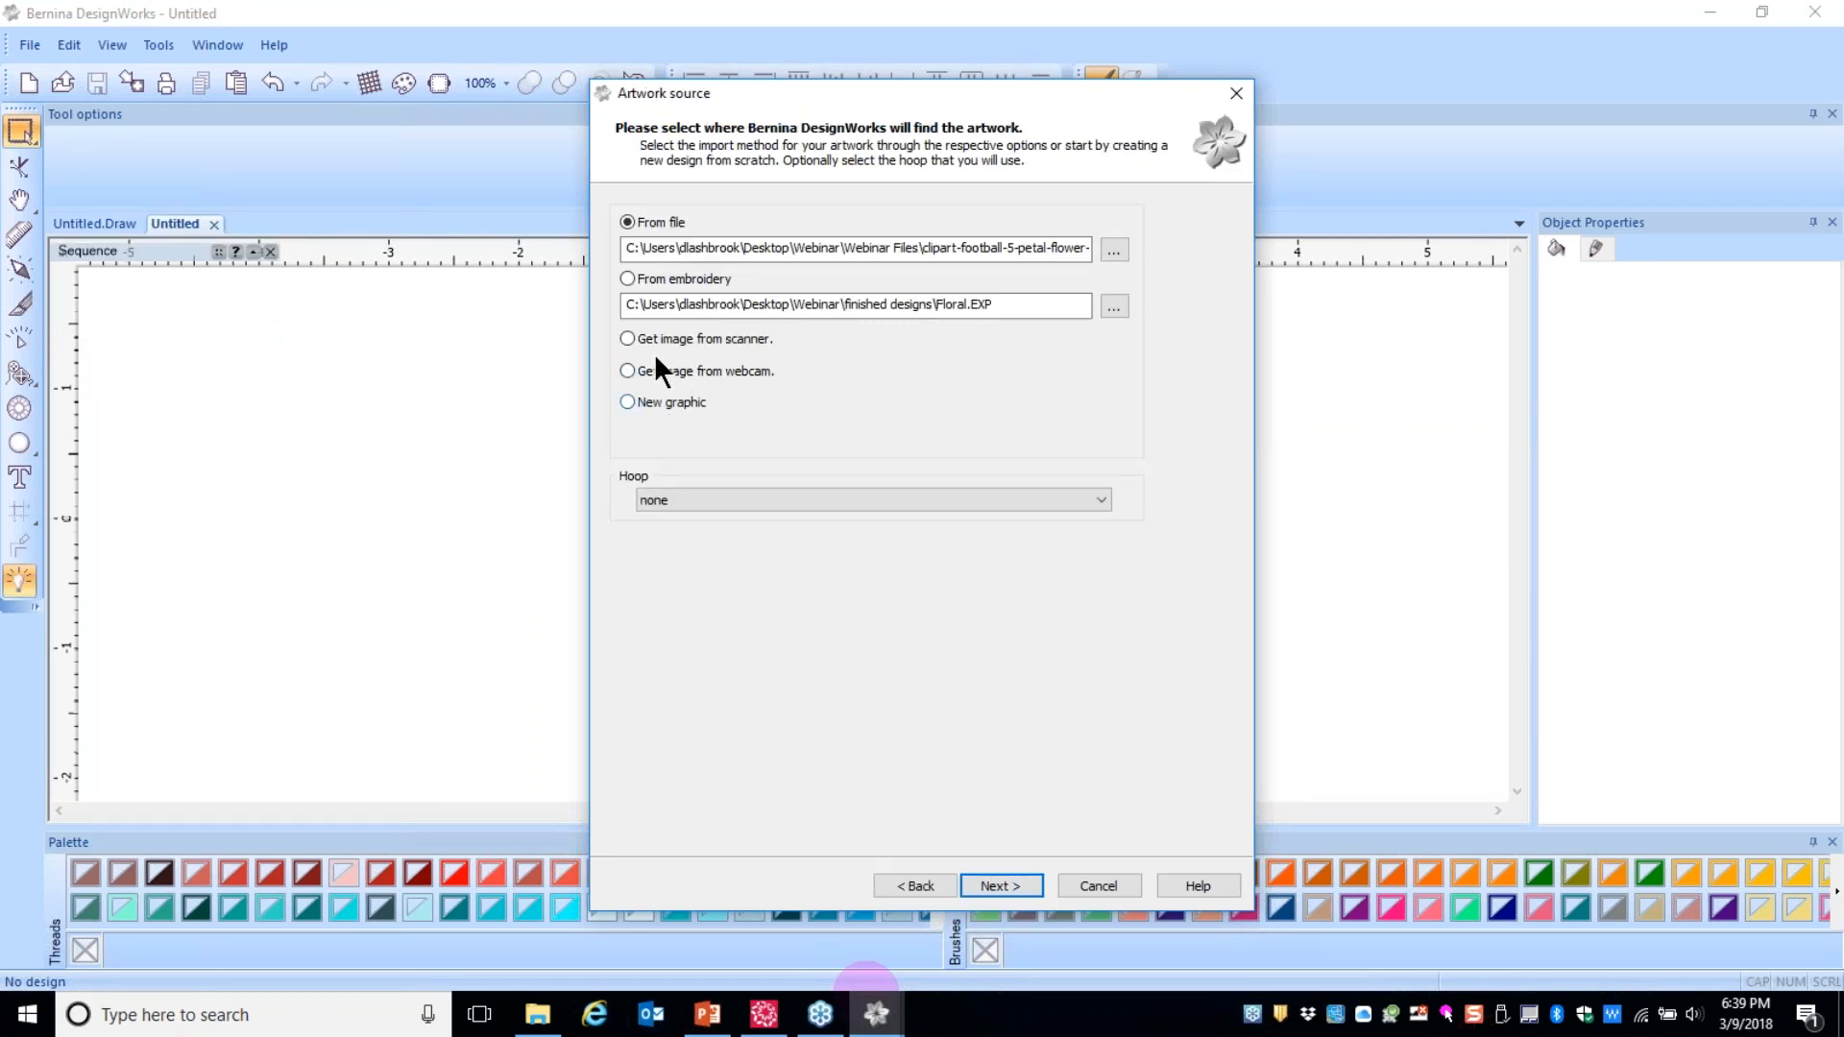
- Import Ripple flower.EXP from the finished designs folder as embroidery artwork, without a hoop and with one thread color
{"action": "left_click", "coordinate": [649, 279]}
{"action": "left_click", "coordinate": [1115, 306]}
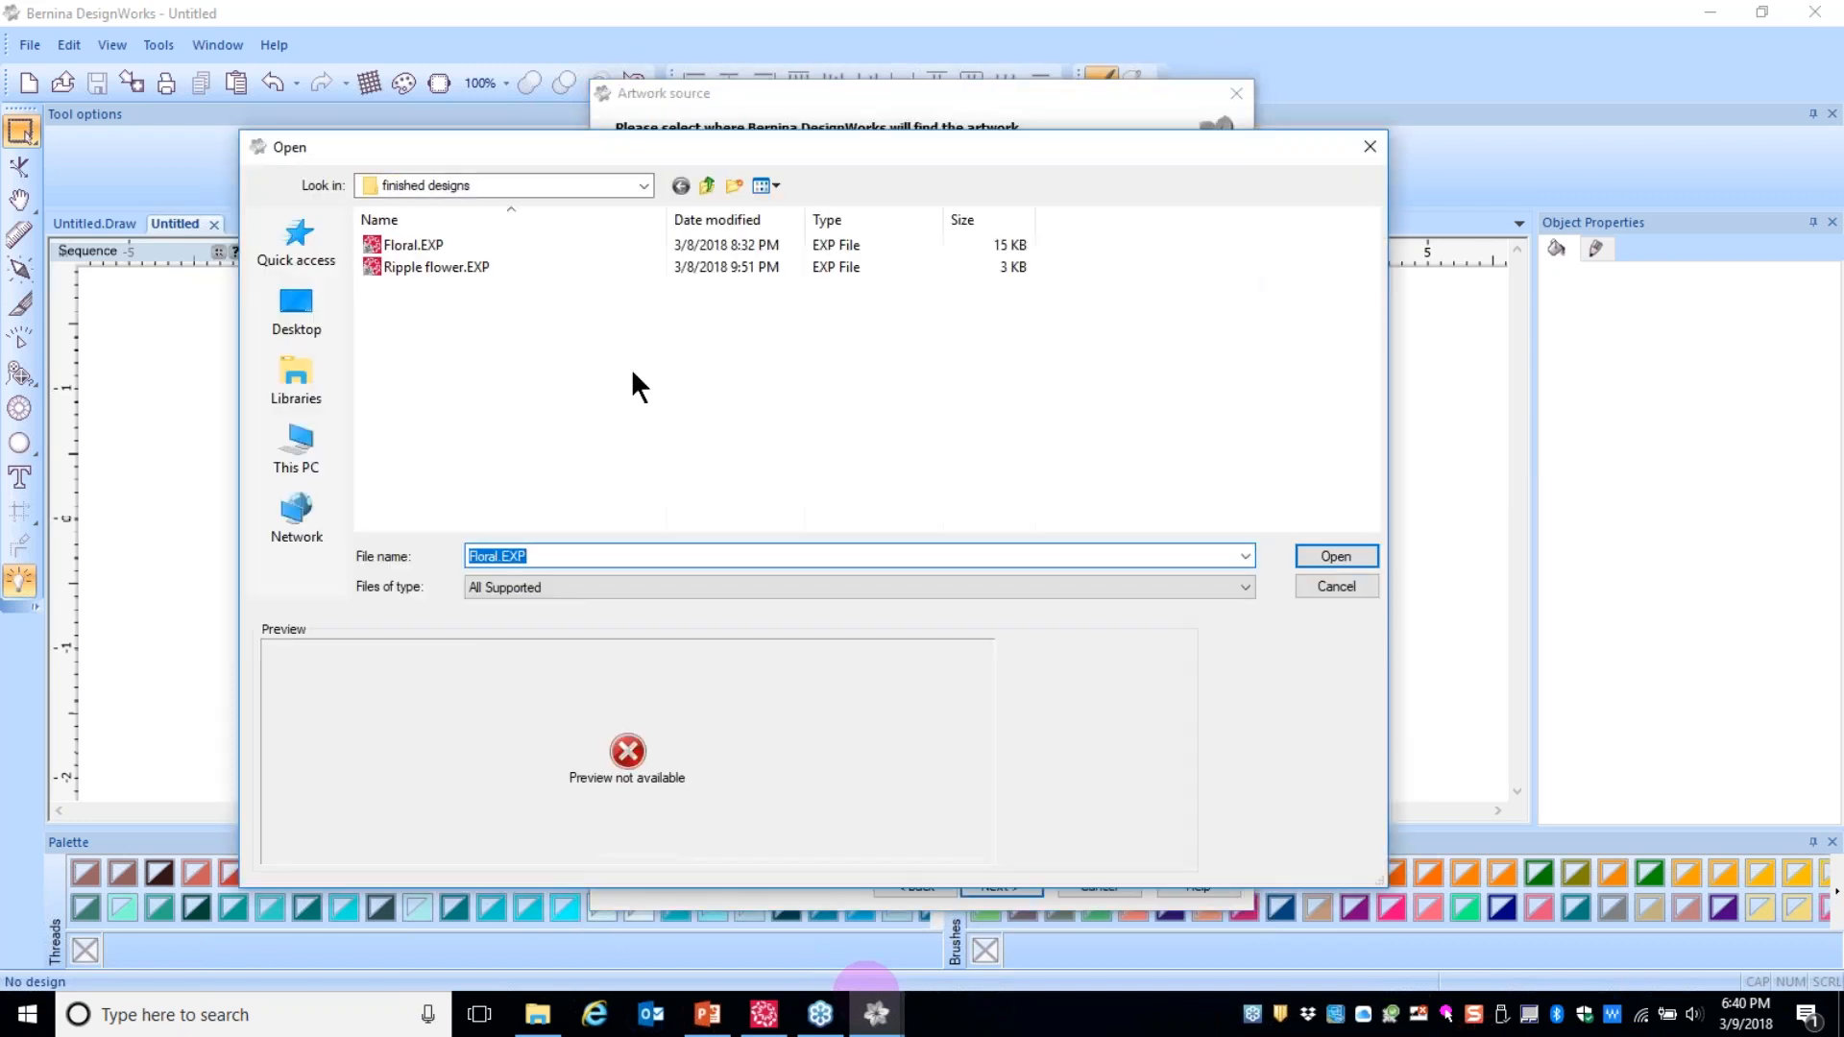
{"action": "left_click", "coordinate": [437, 266]}
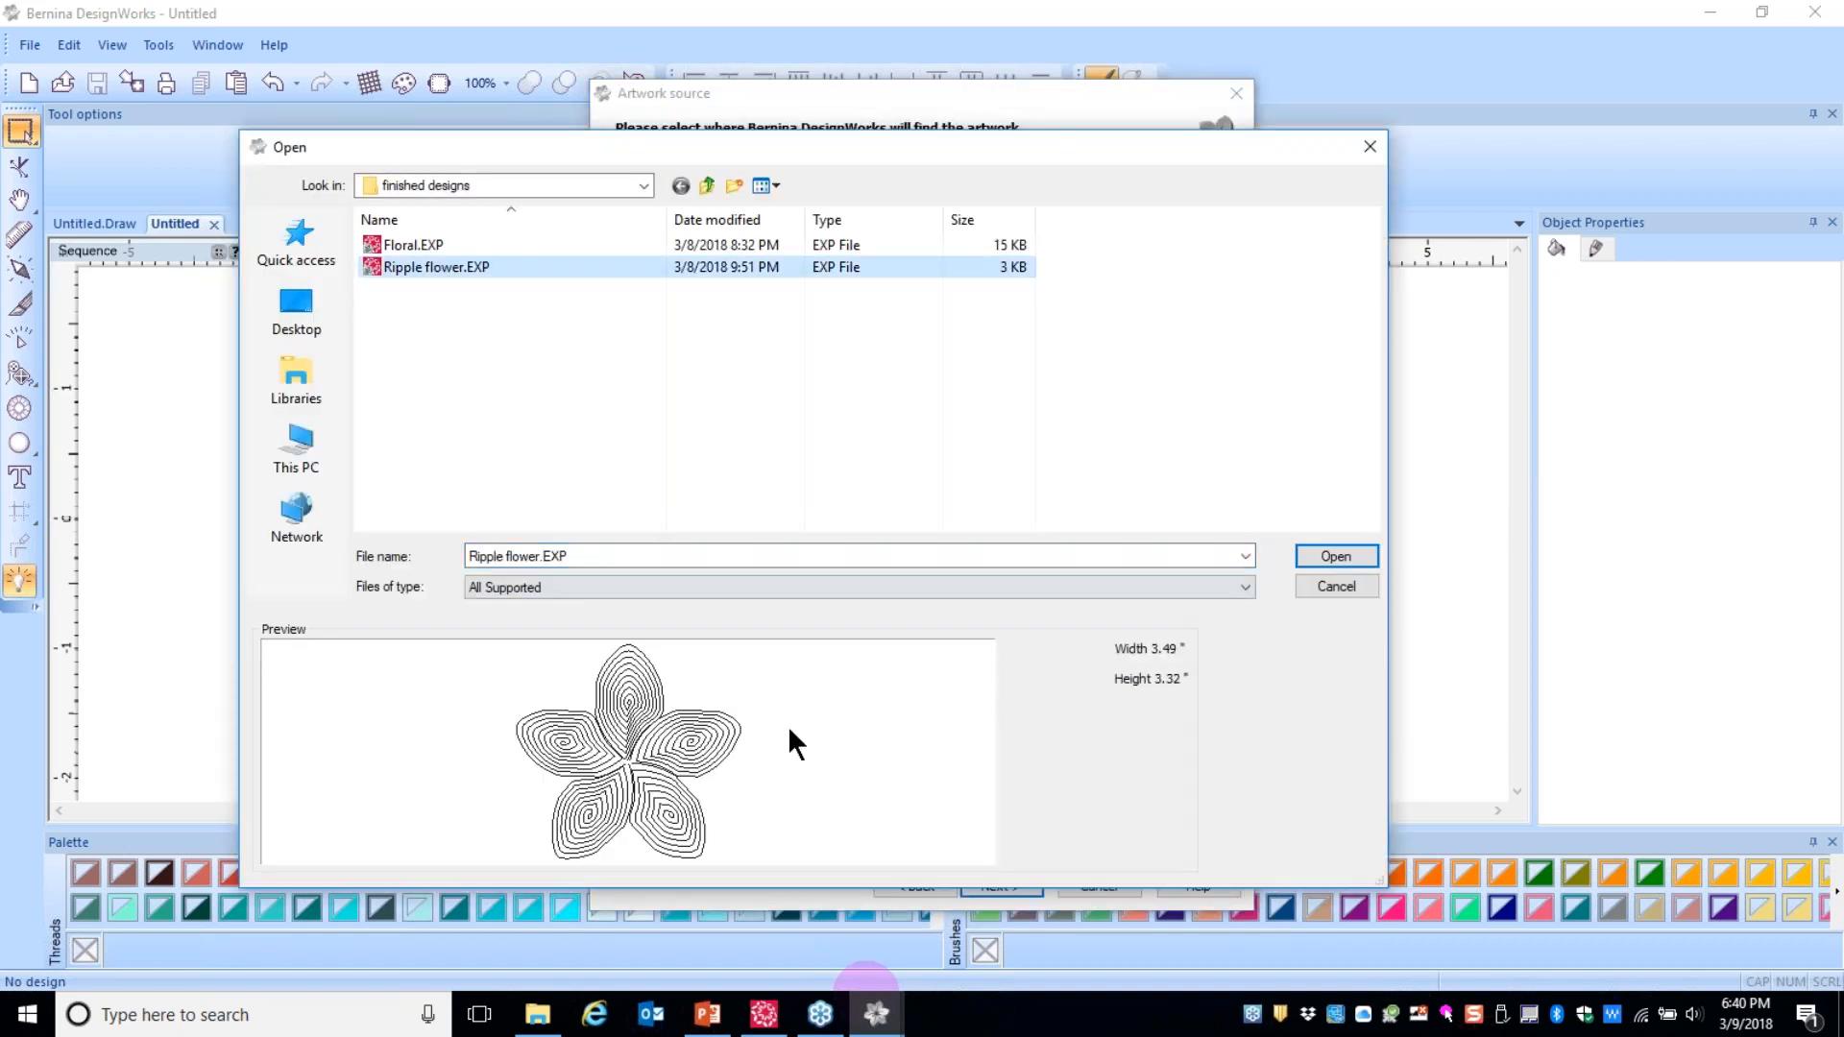
{"action": "left_click", "coordinate": [1332, 556]}
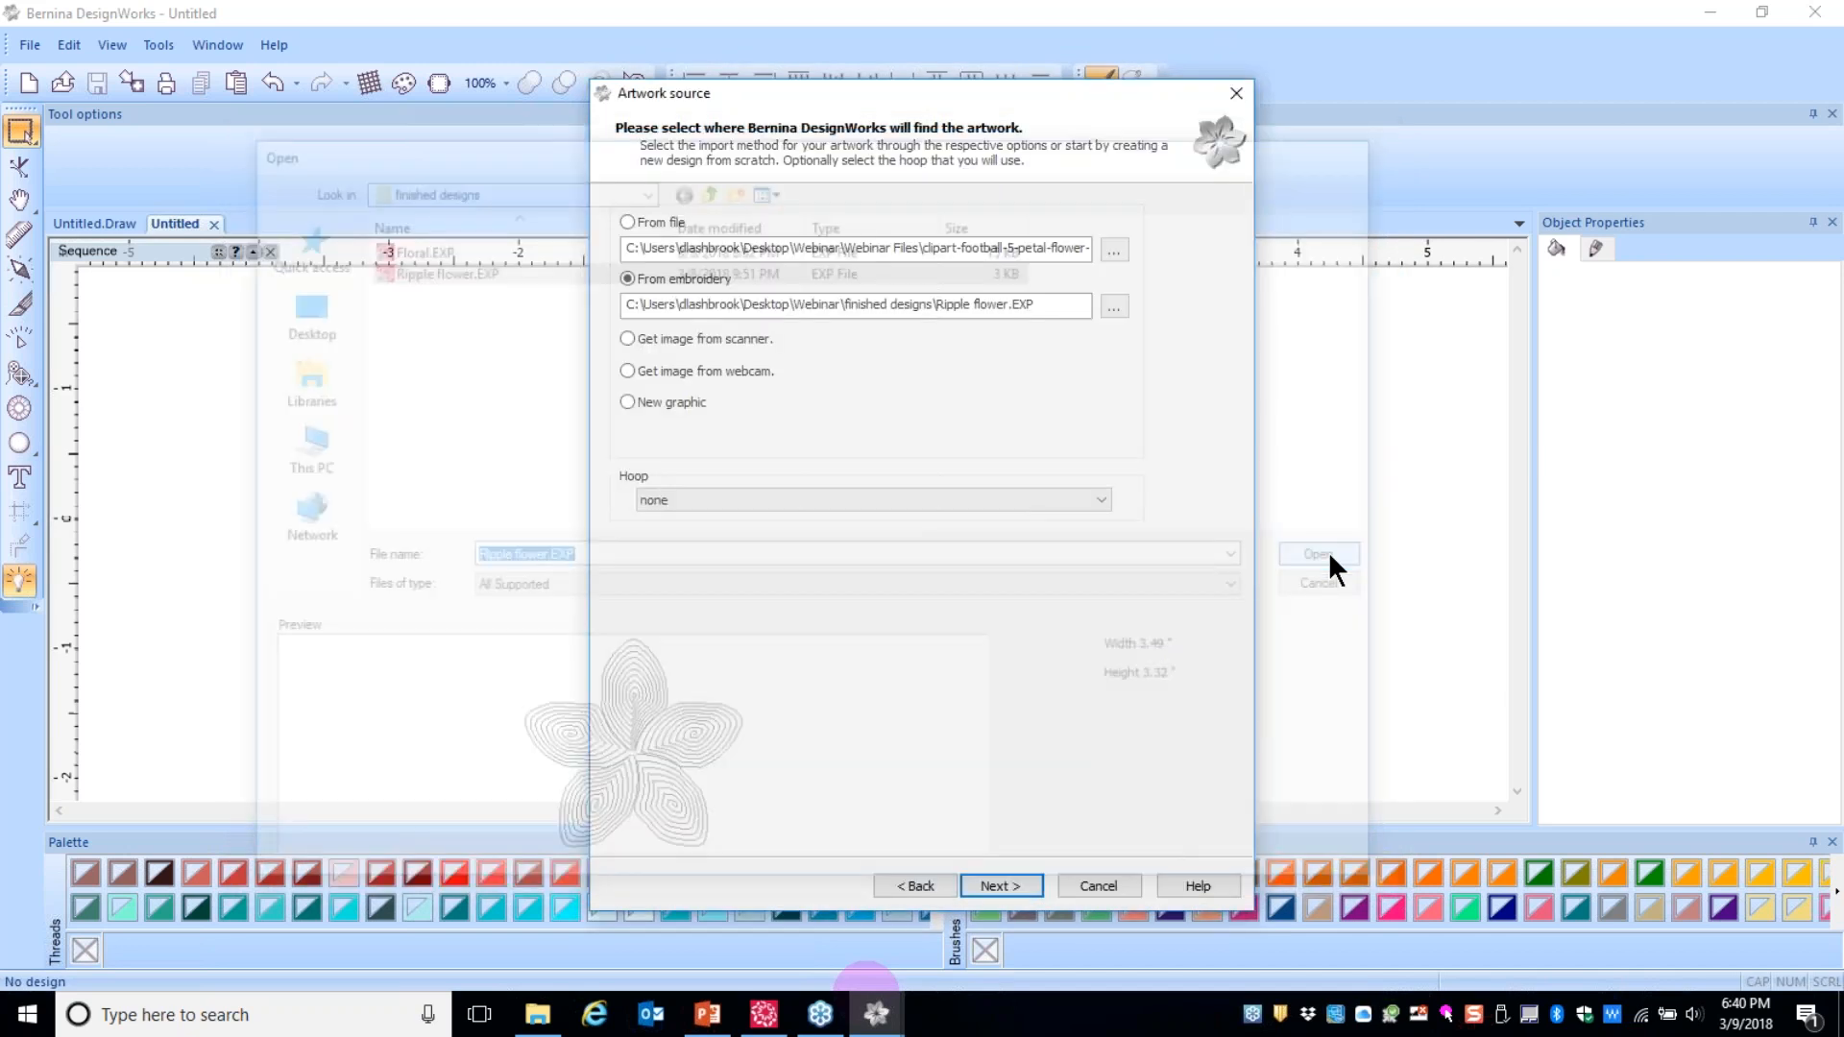
{"action": "left_click", "coordinate": [995, 881]}
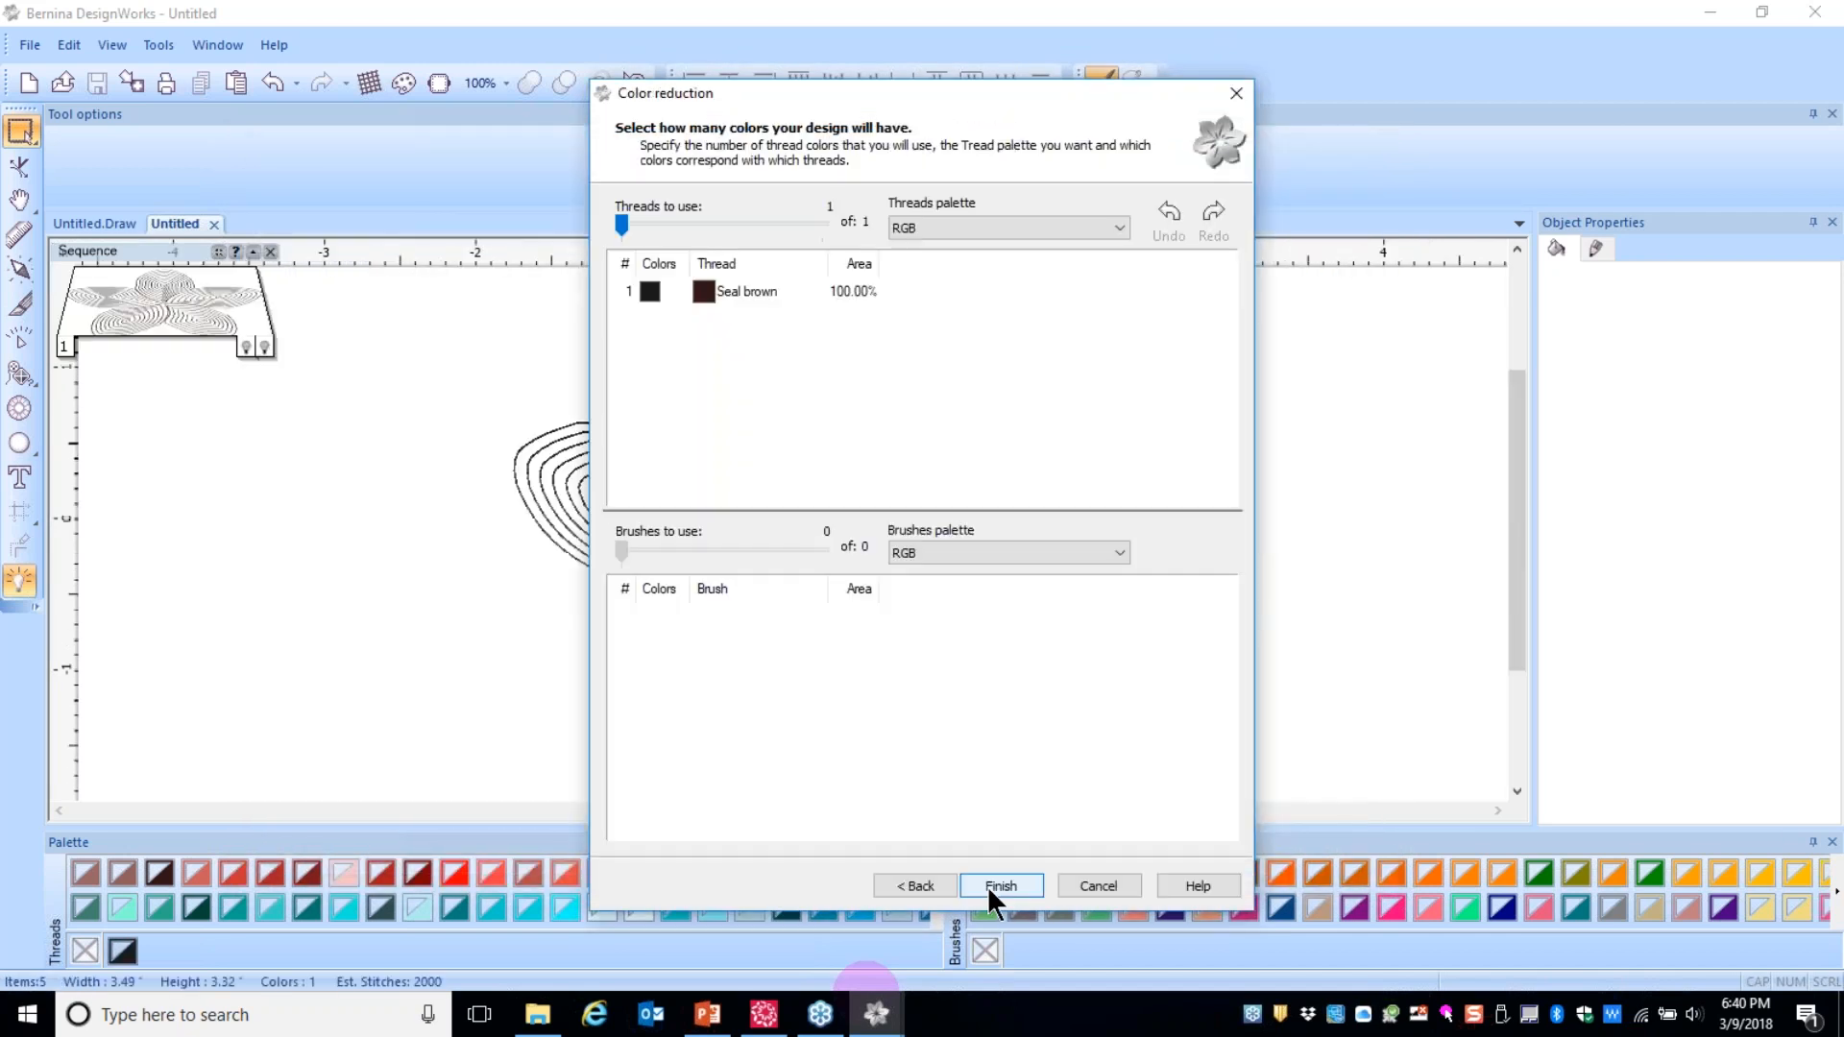
{"action": "left_click", "coordinate": [987, 885]}
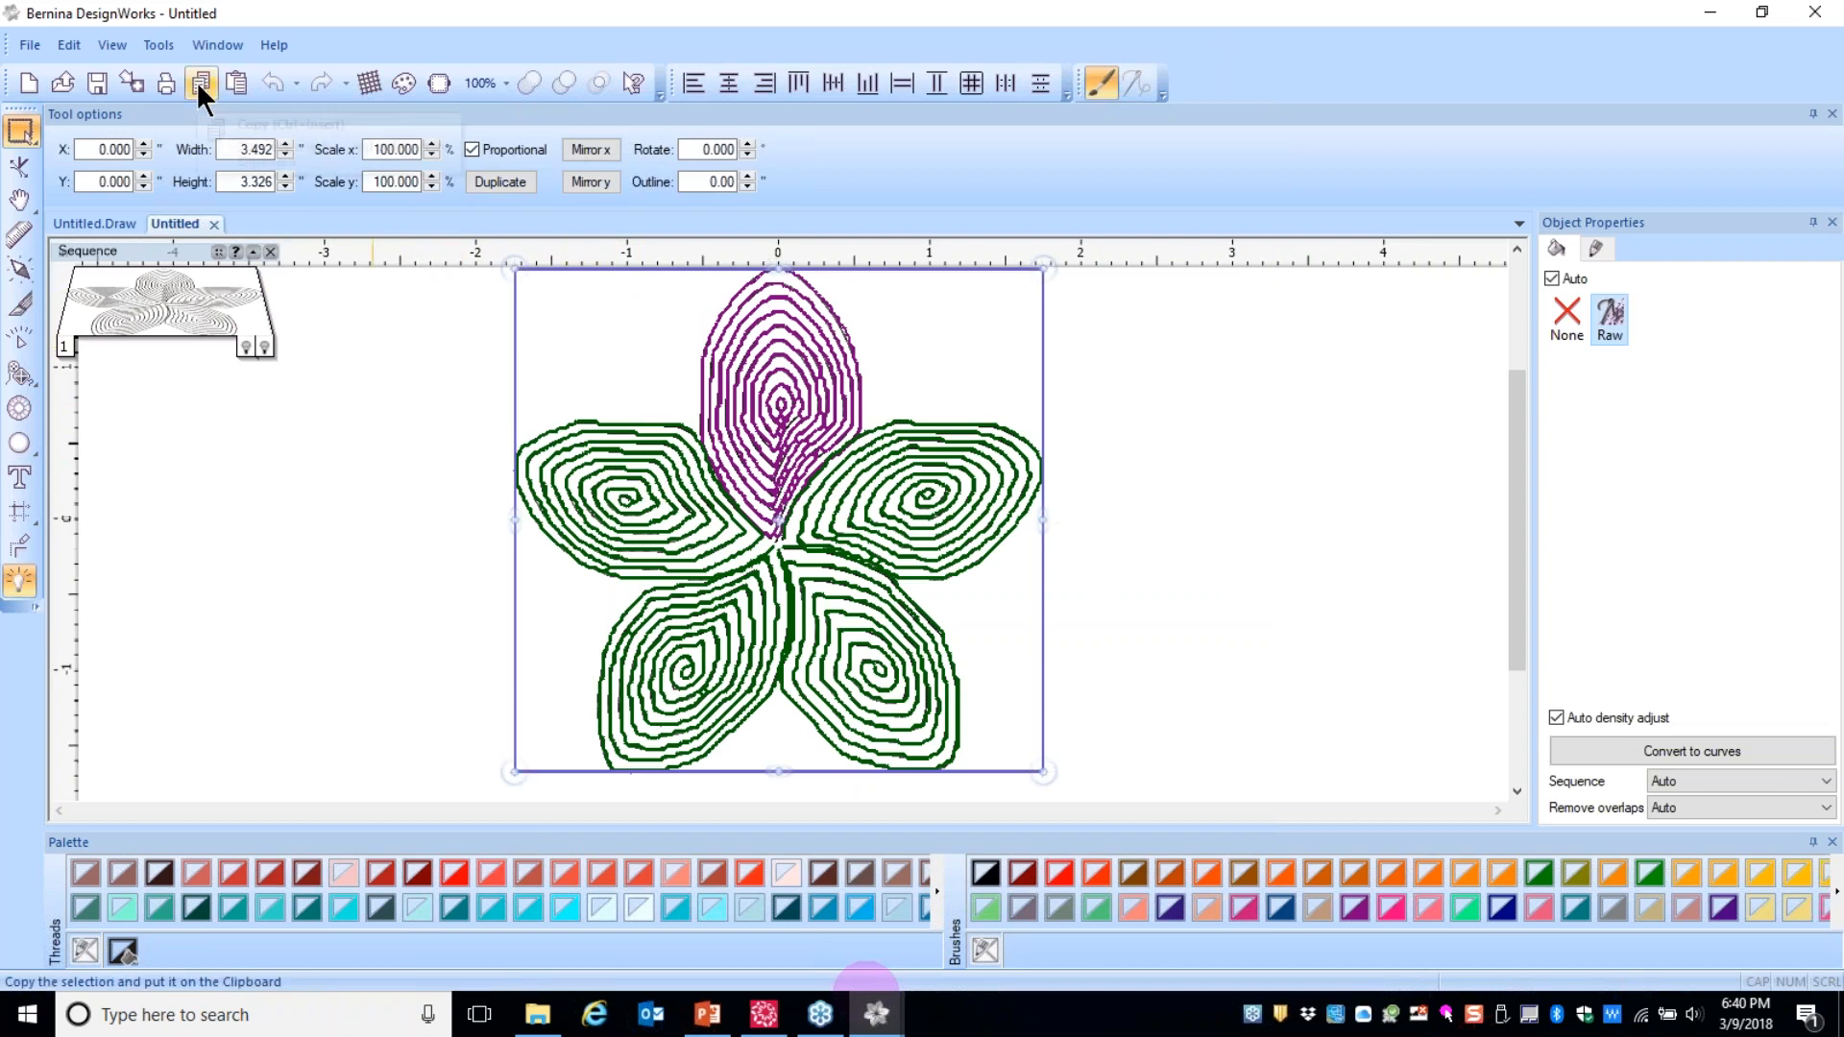
- Paste the copied ripple stitching onto the colored petals in the Untitled.Draw design
{"action": "left_click", "coordinate": [100, 226]}
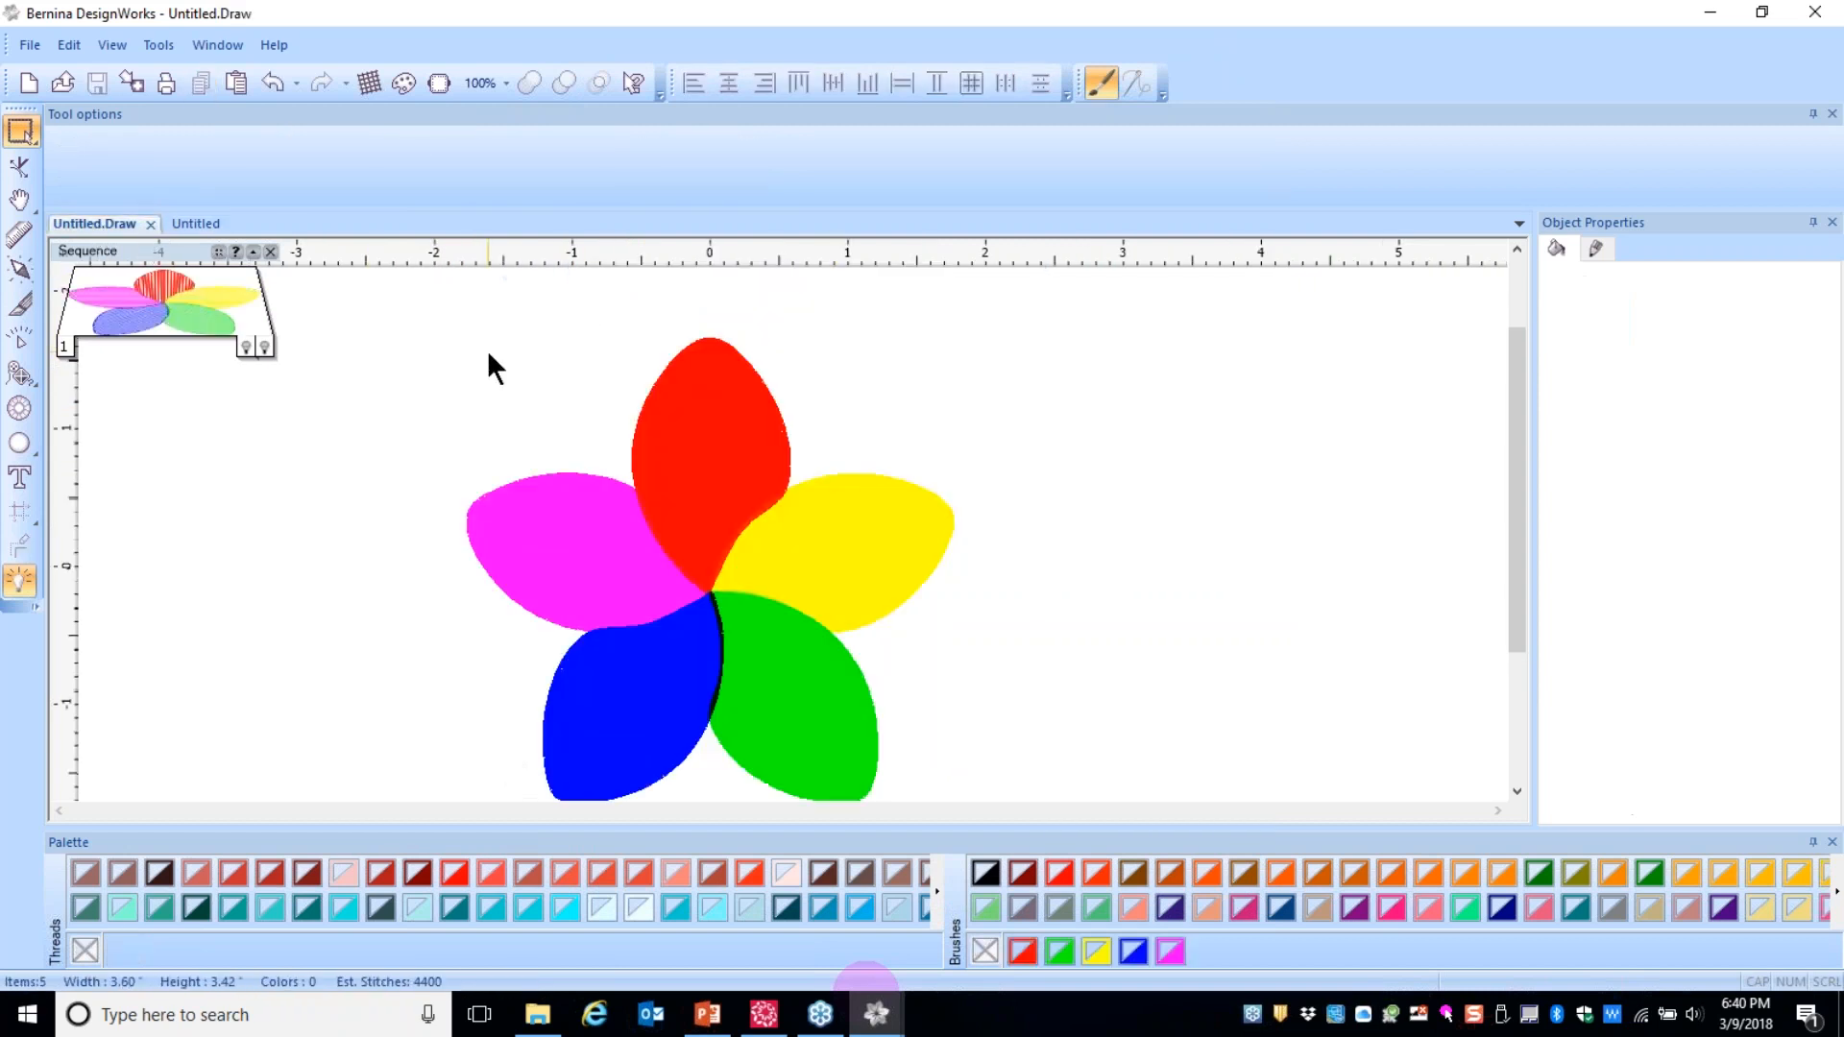
{"action": "left_click", "coordinate": [236, 83]}
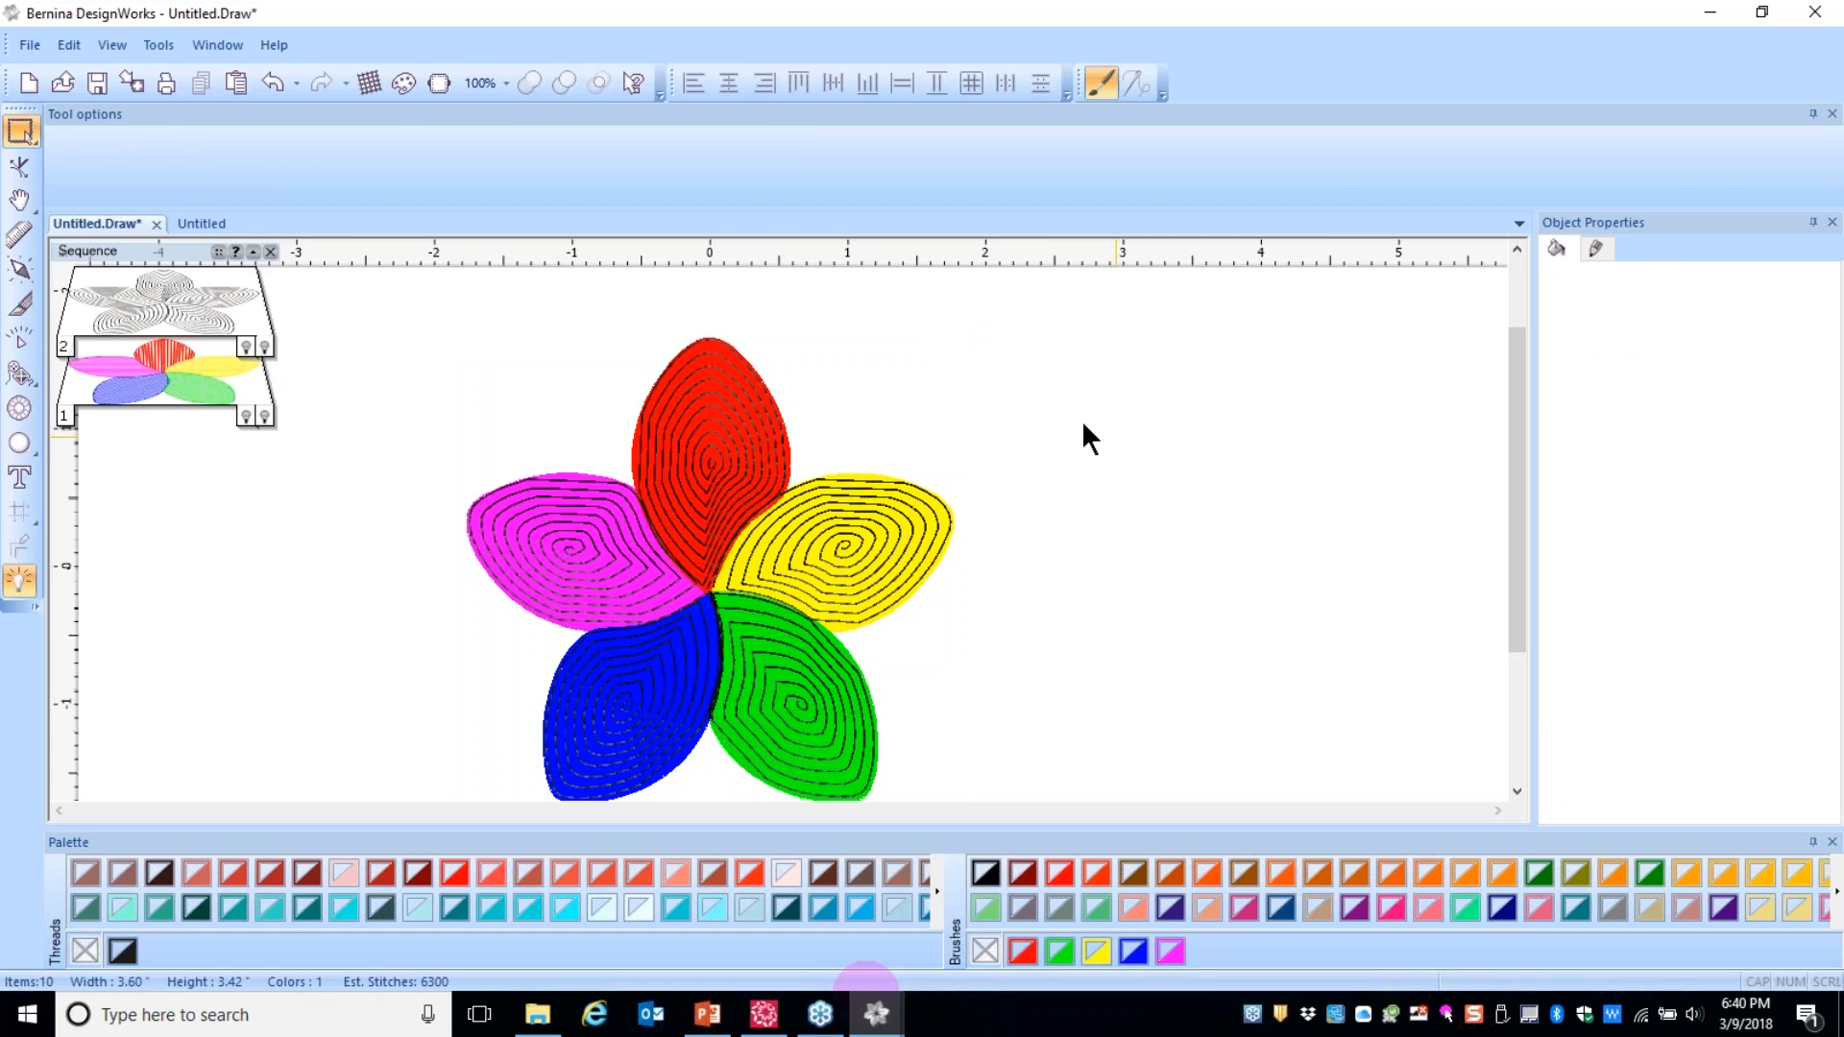
- Export the combined flower design using the exp device option
{"action": "left_click", "coordinate": [131, 84]}
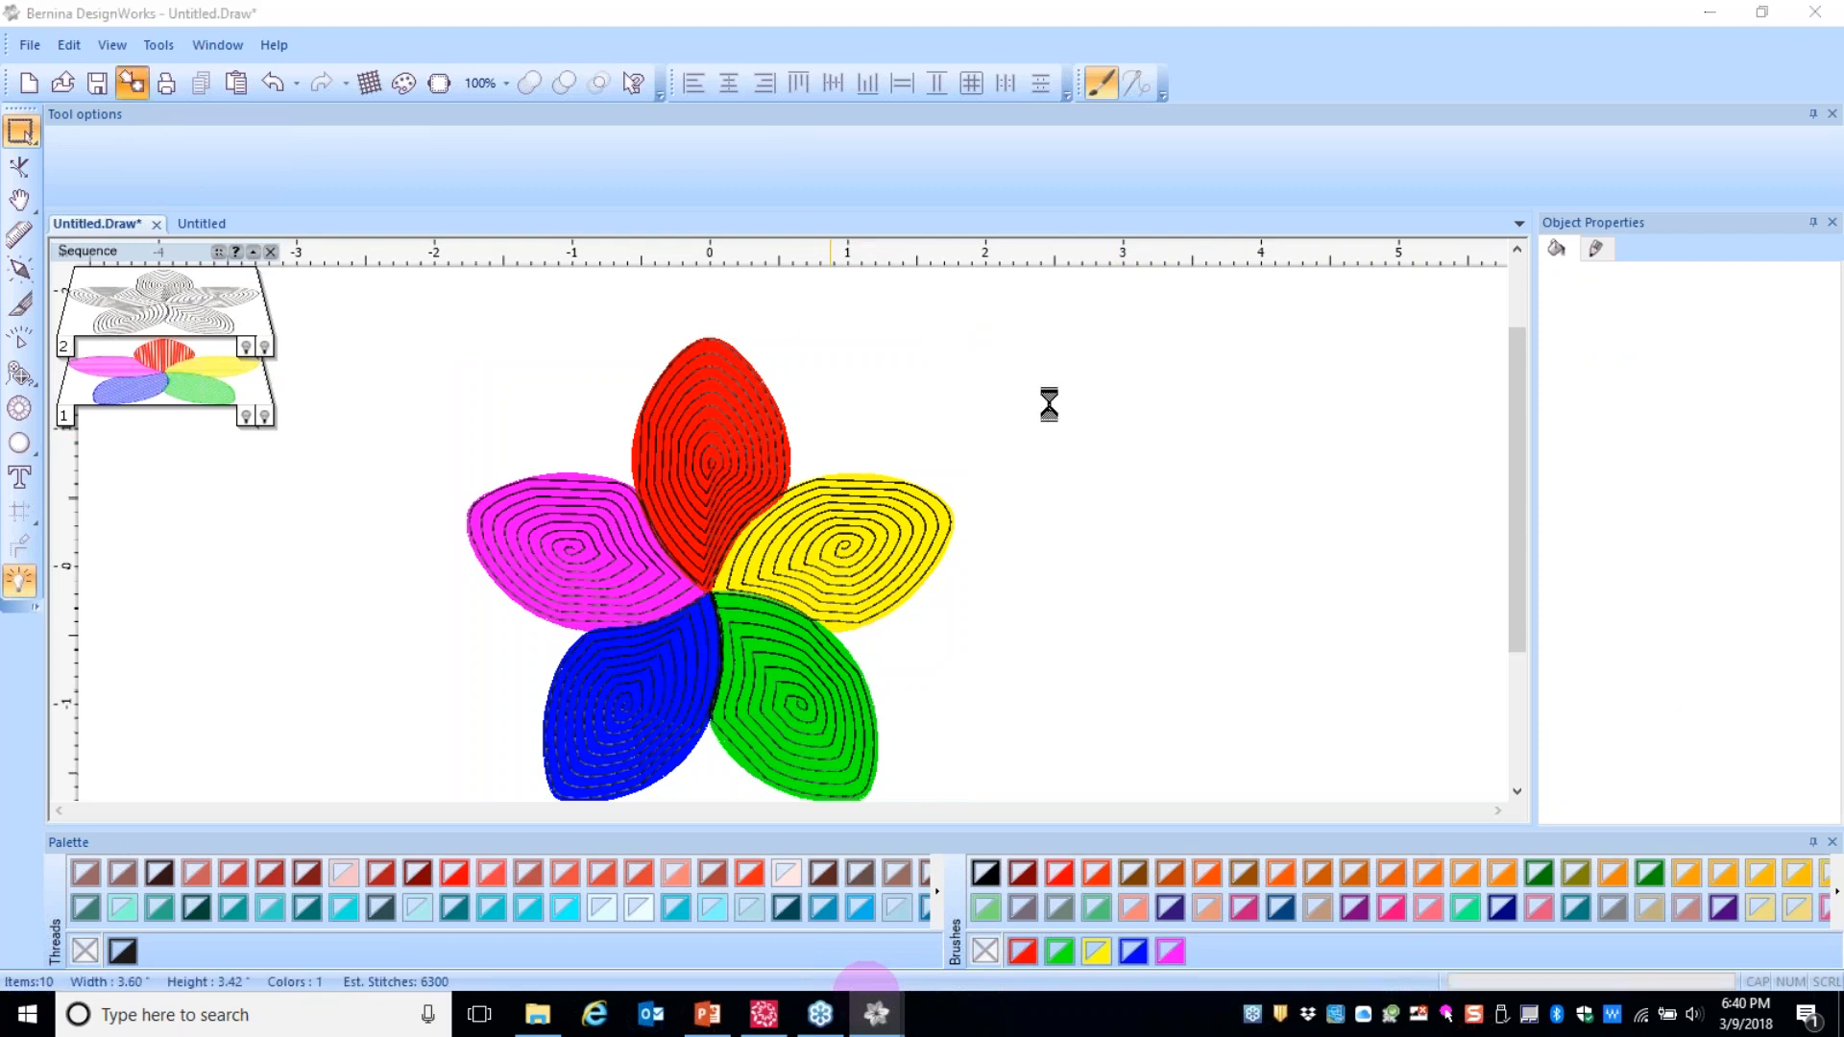
{"action": "left_click", "coordinate": [799, 415]}
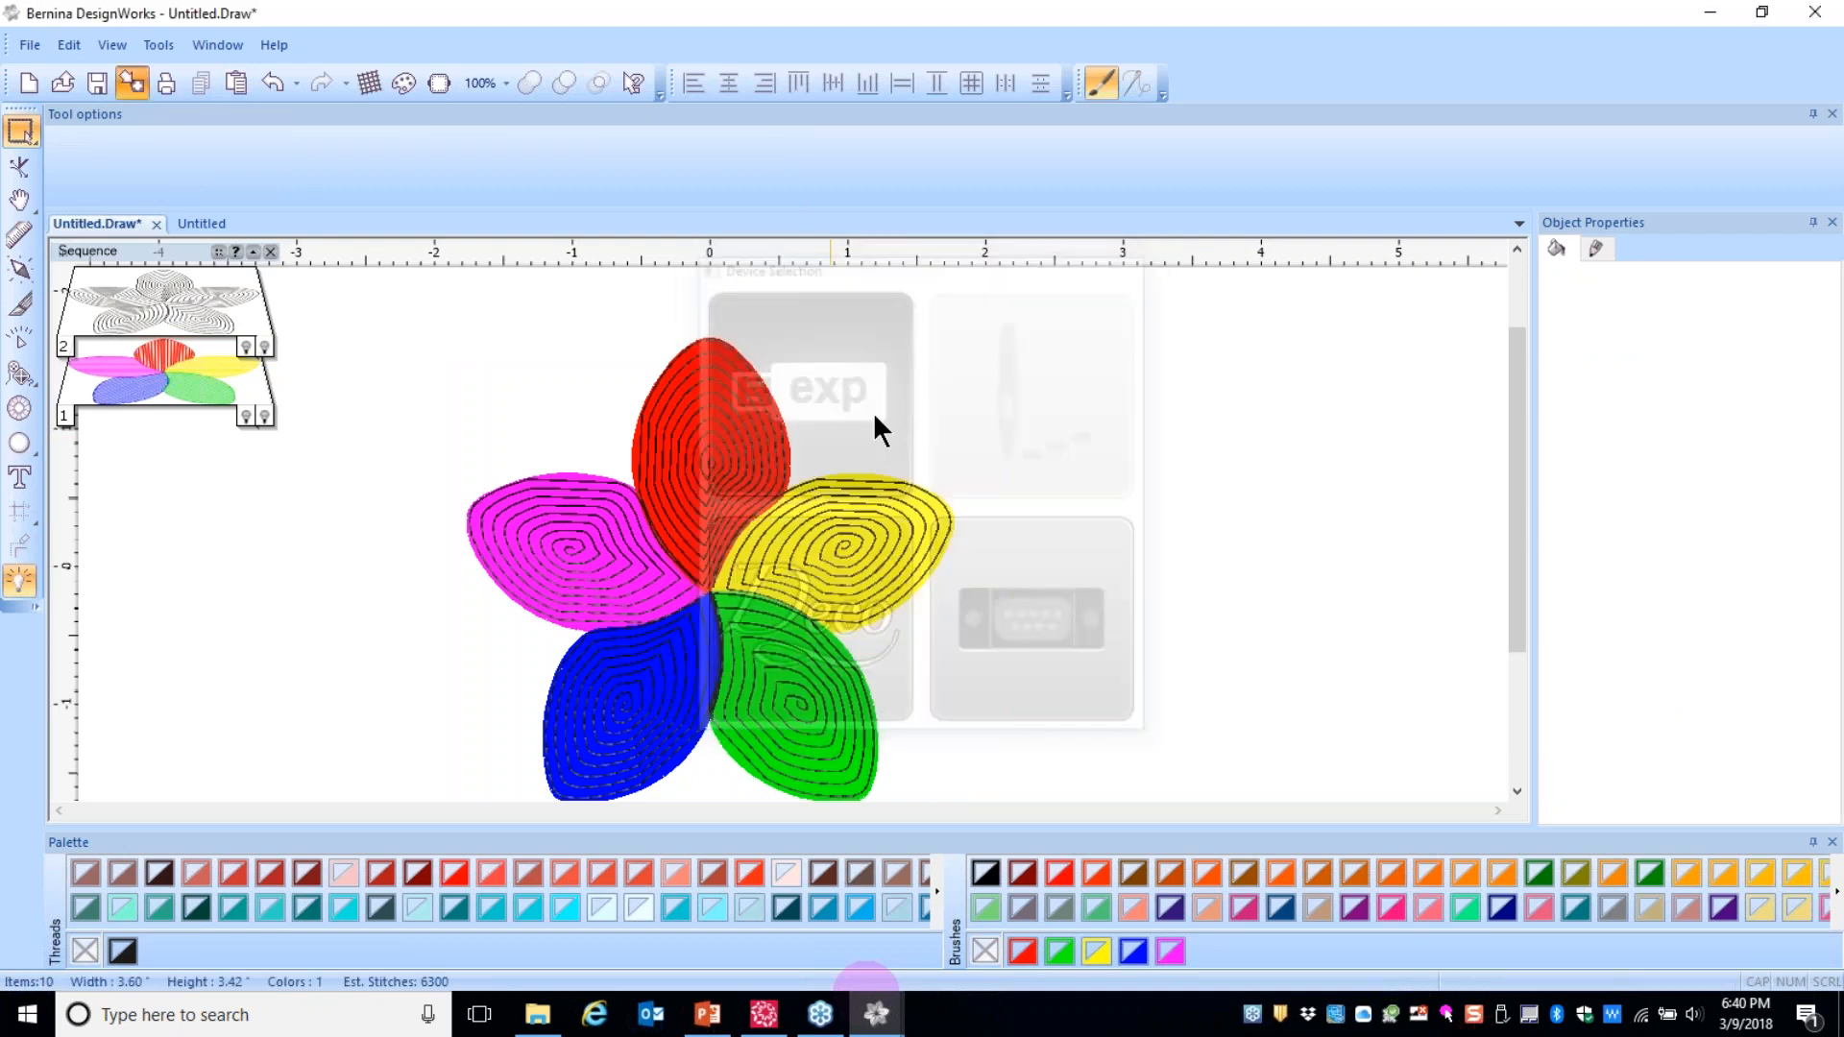
{"action": "left_click", "coordinate": [1034, 627]}
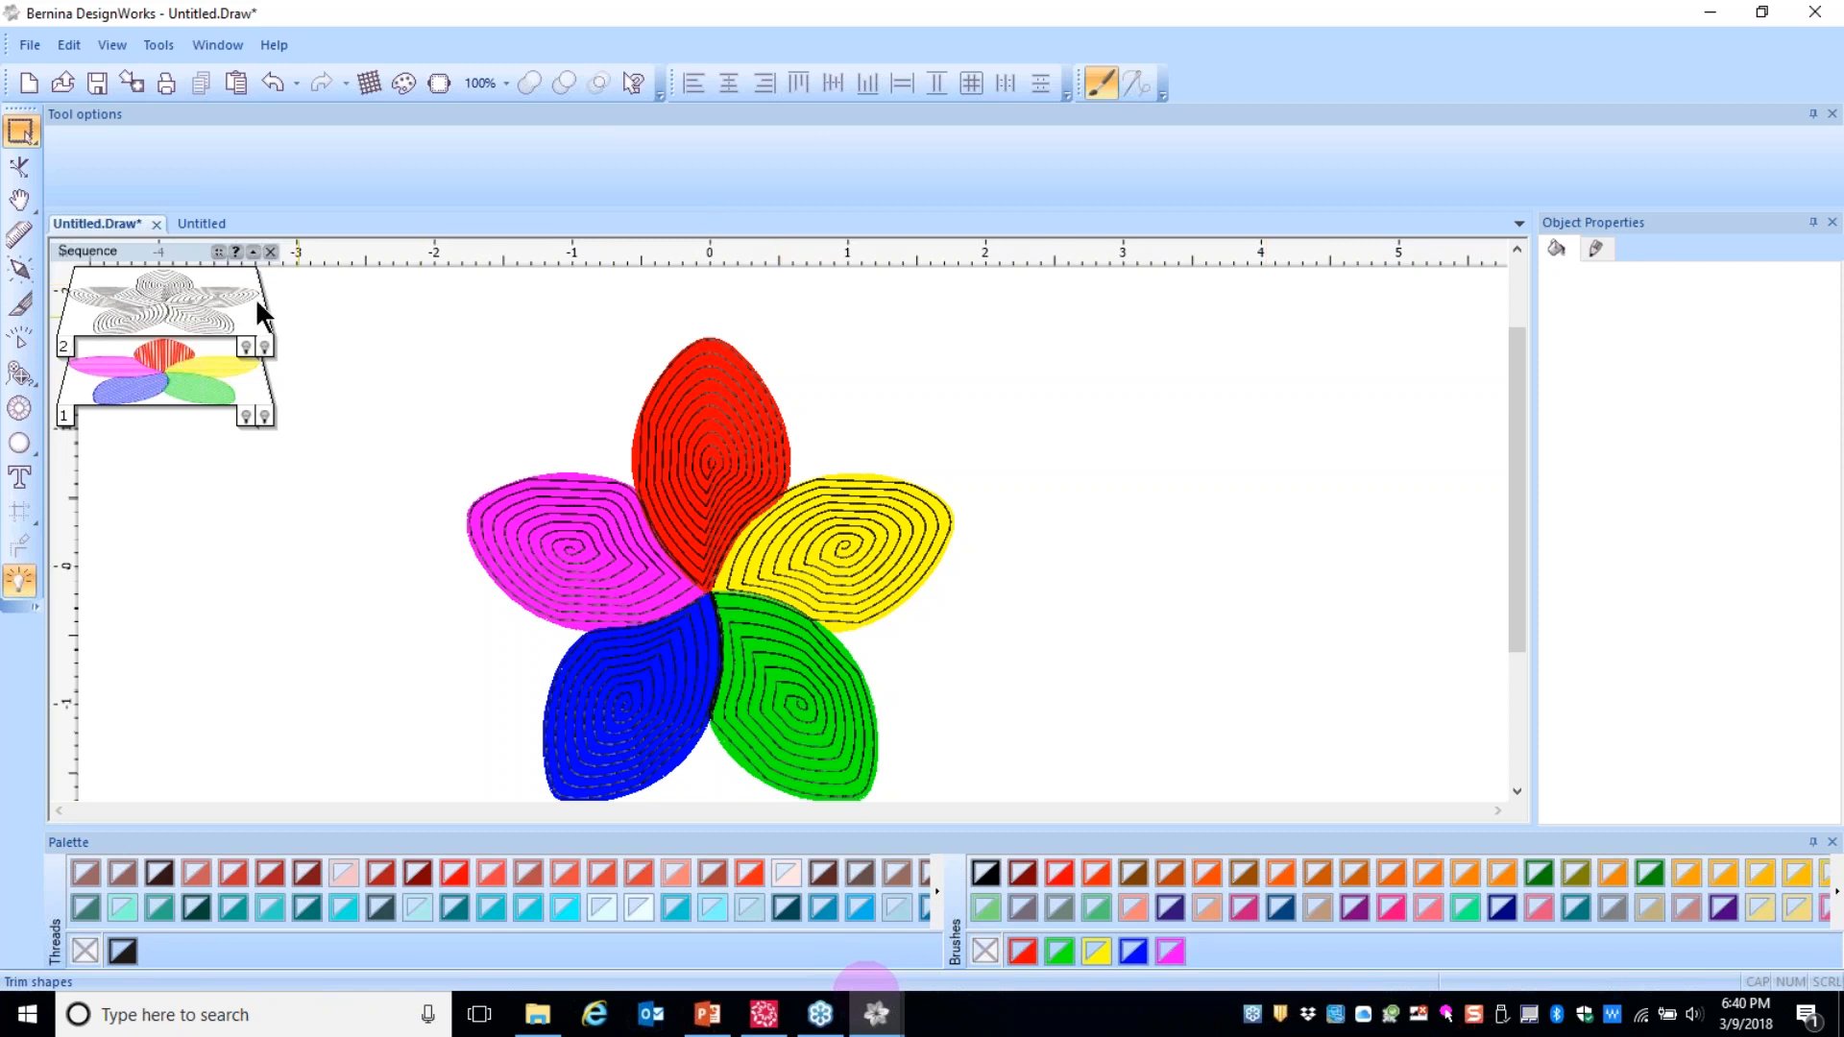
- Close the Untitled ripple stitching design and the Untitled.Draw flower design without saving changes to either
{"action": "left_click", "coordinate": [217, 224]}
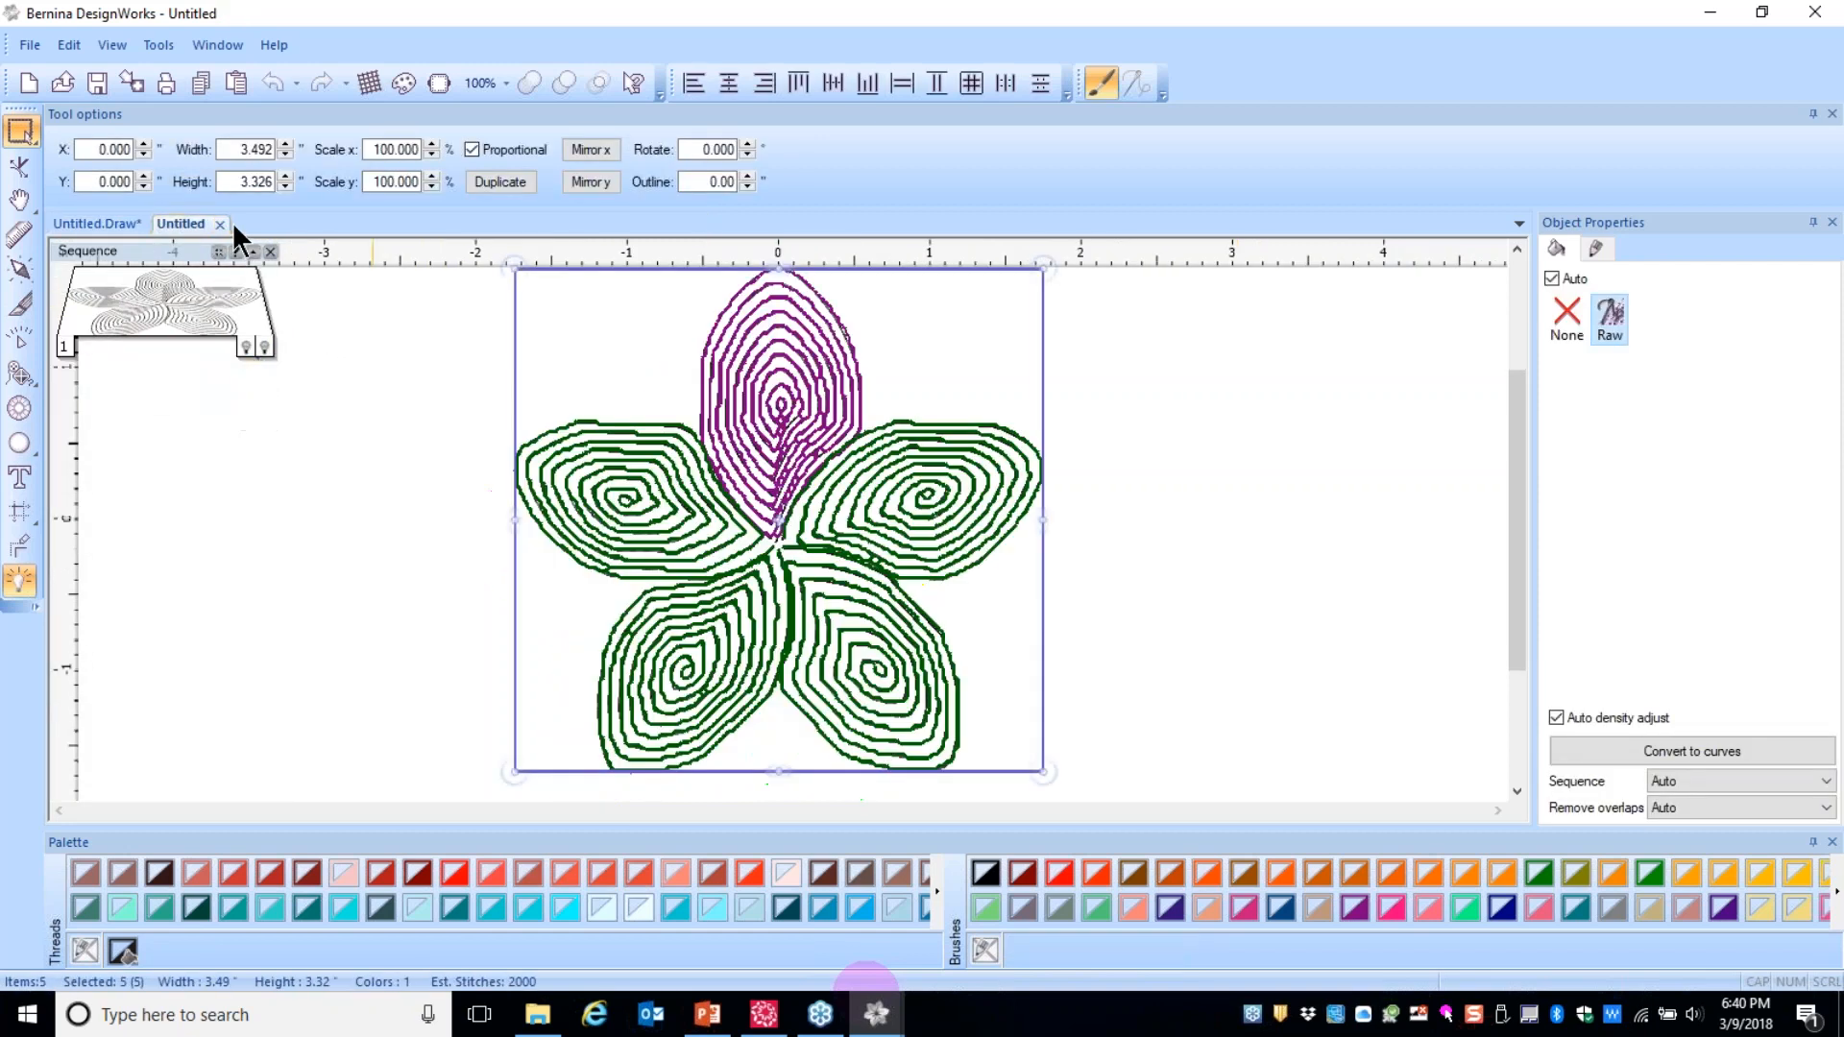
{"action": "left_click", "coordinate": [221, 224]}
{"action": "key", "text": "Tab"}
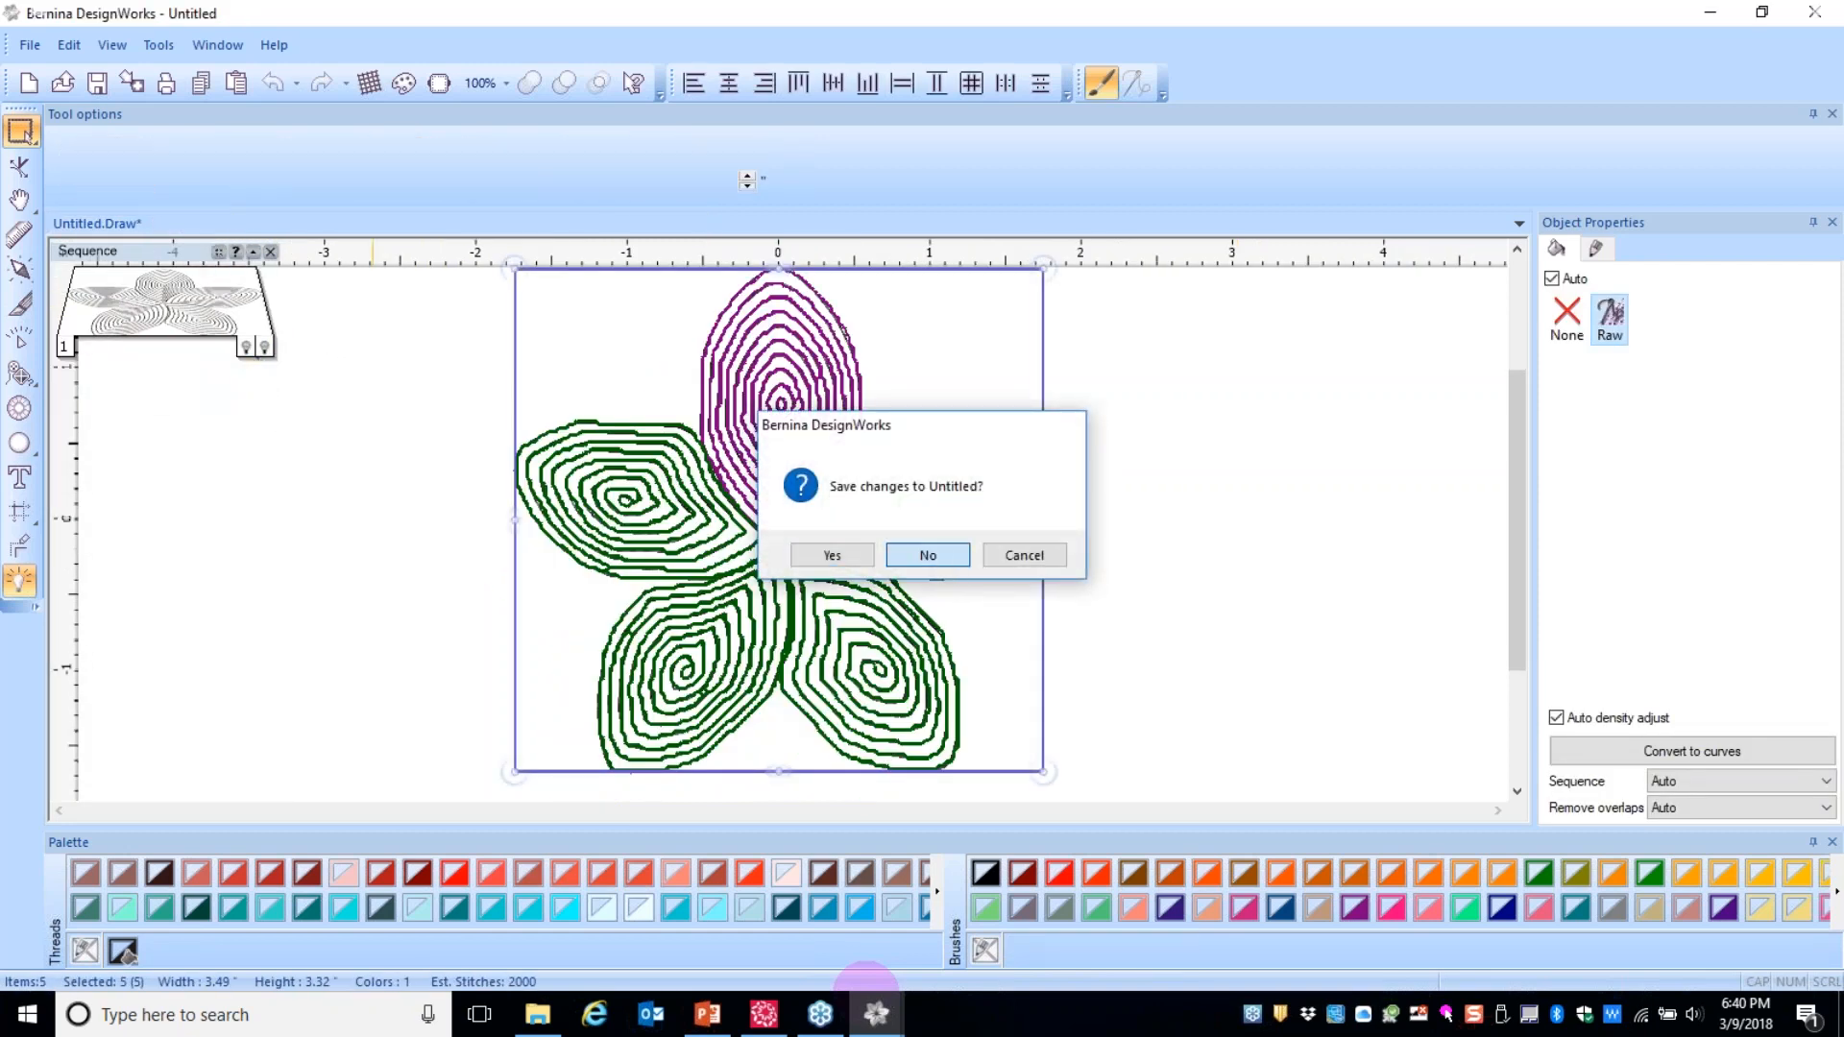
{"action": "key", "text": "Return"}
{"action": "left_click", "coordinate": [155, 225]}
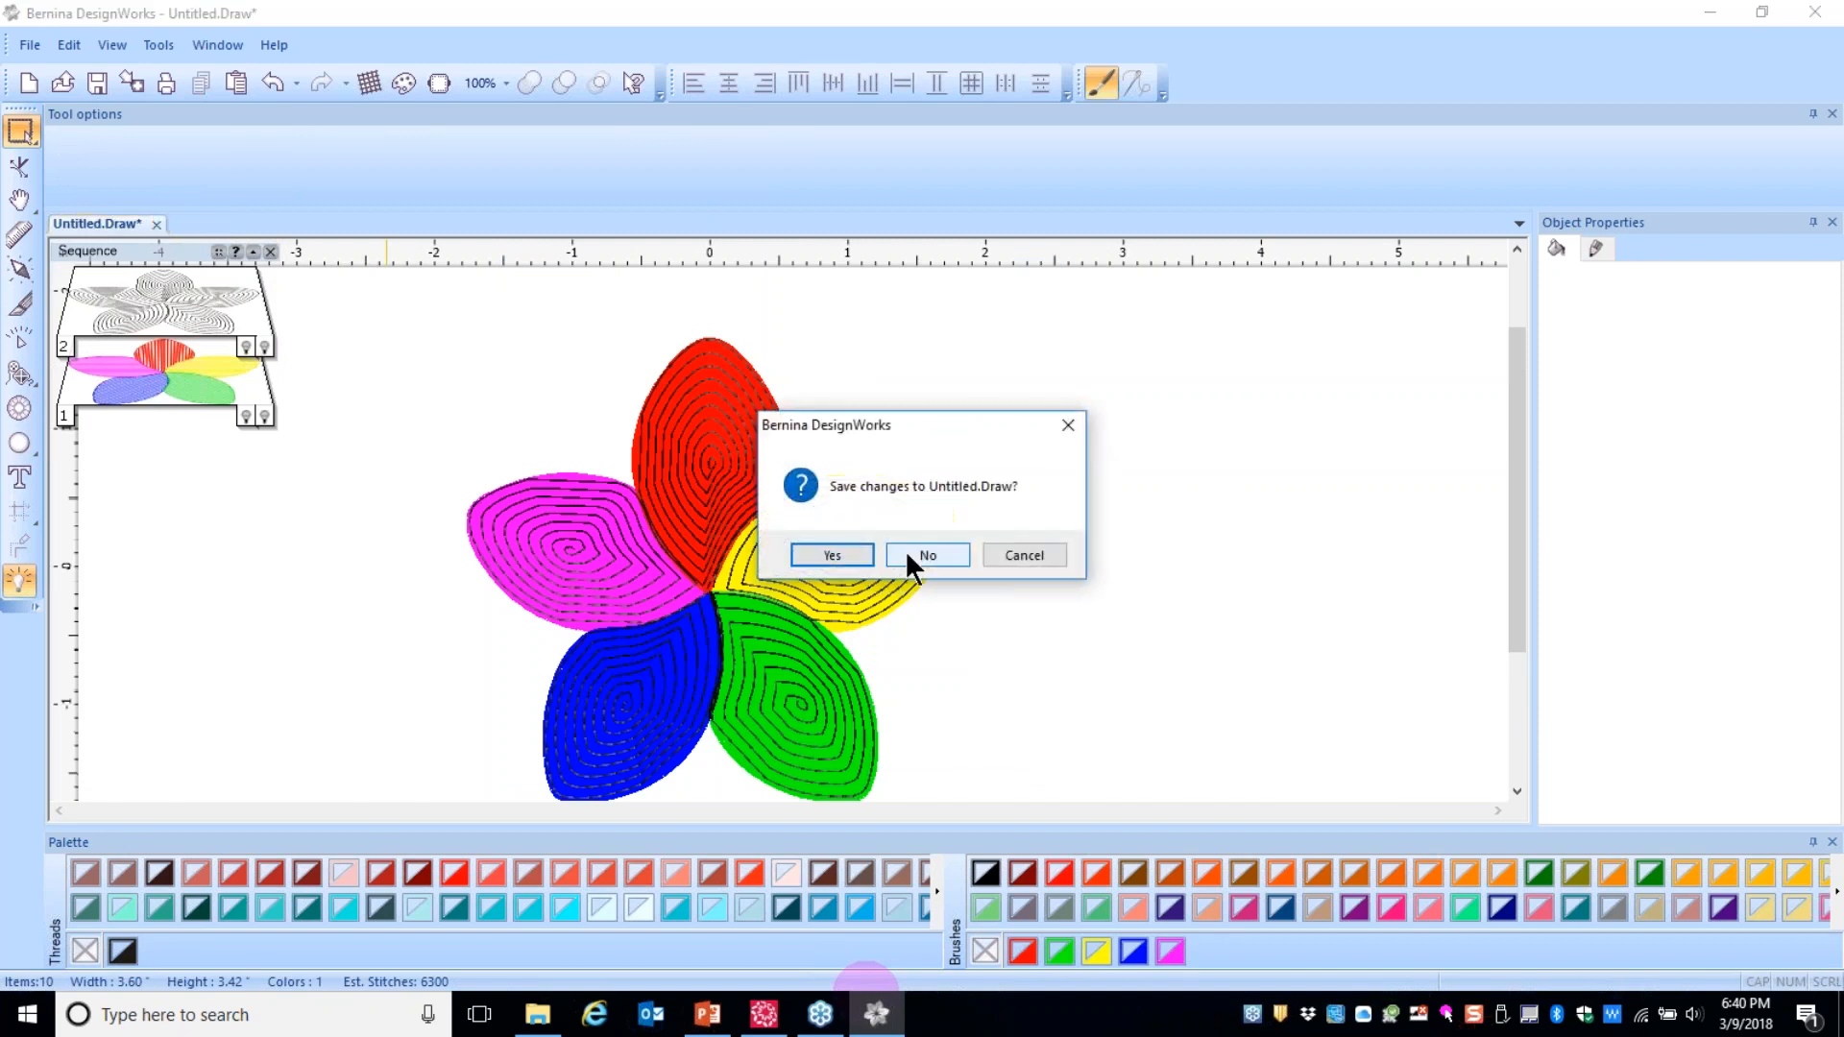
{"action": "left_click", "coordinate": [905, 549]}
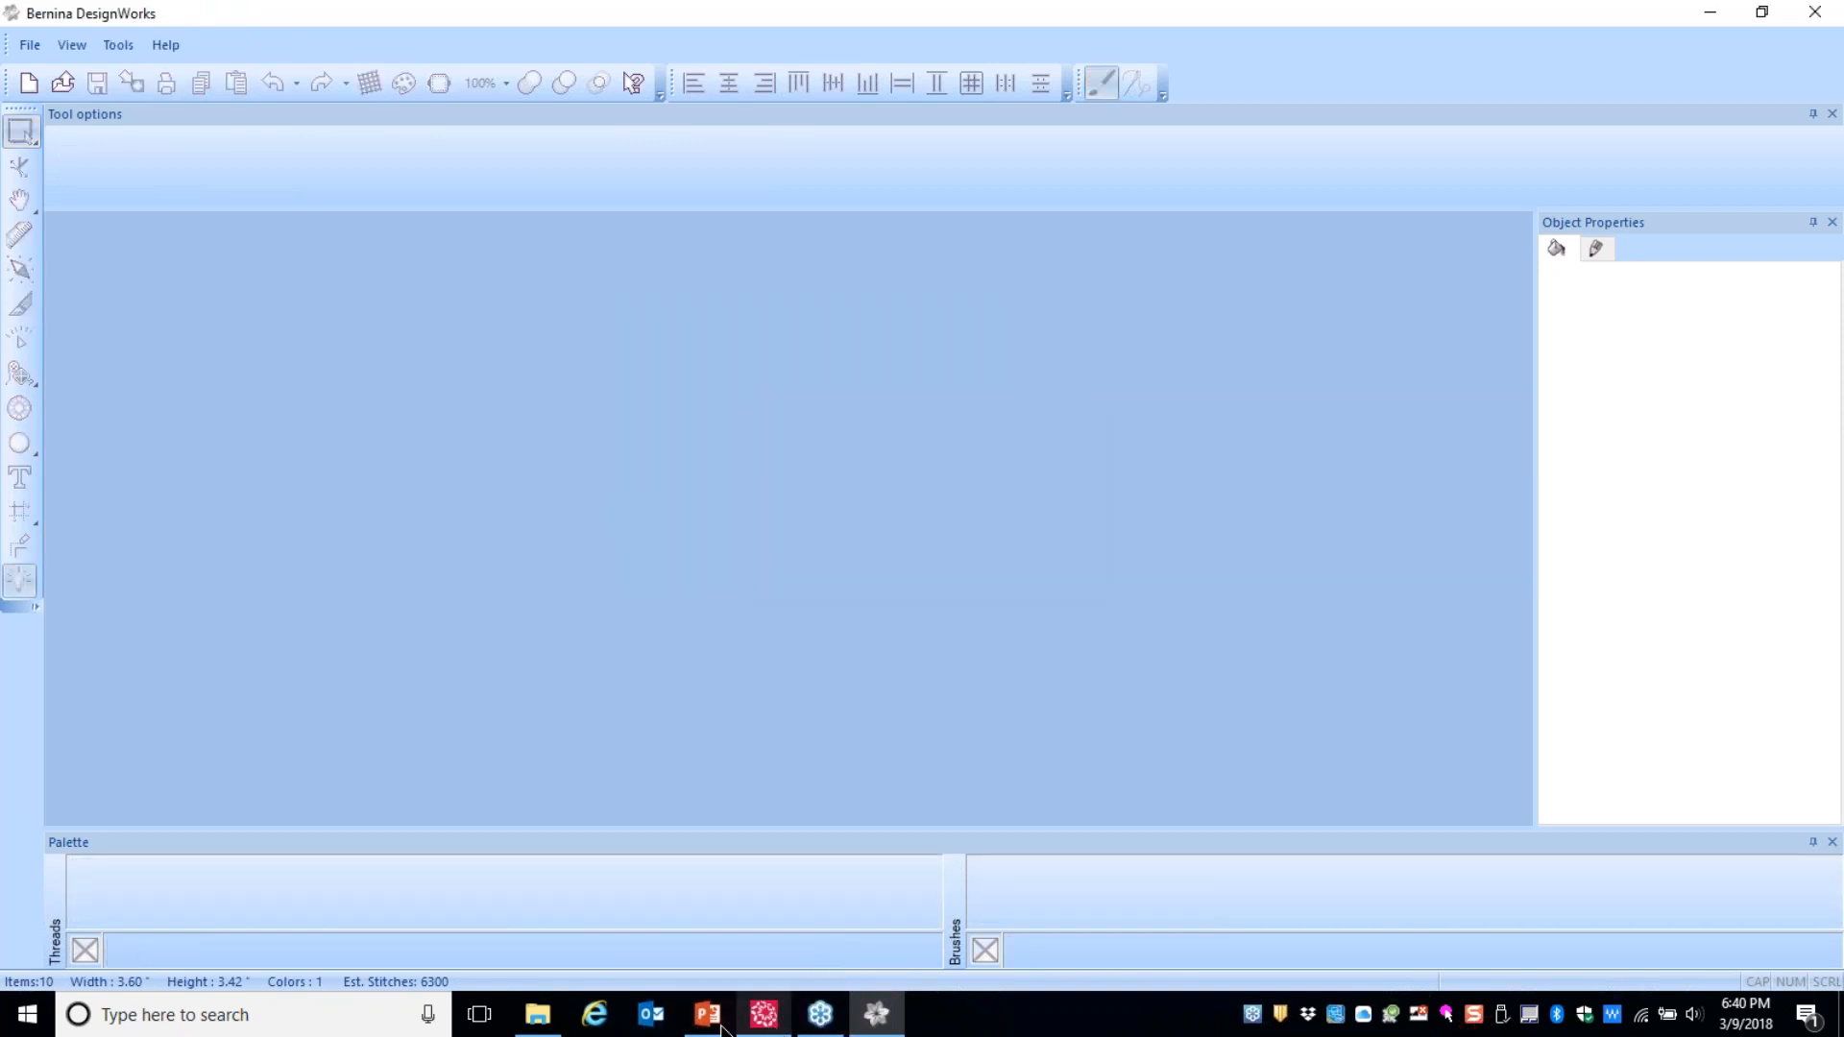
- Switch to BERNINA Embroidery Software, close the Ripple flower design, and start a new blank design in the Corel artwork canvas
{"action": "left_click", "coordinate": [763, 1015]}
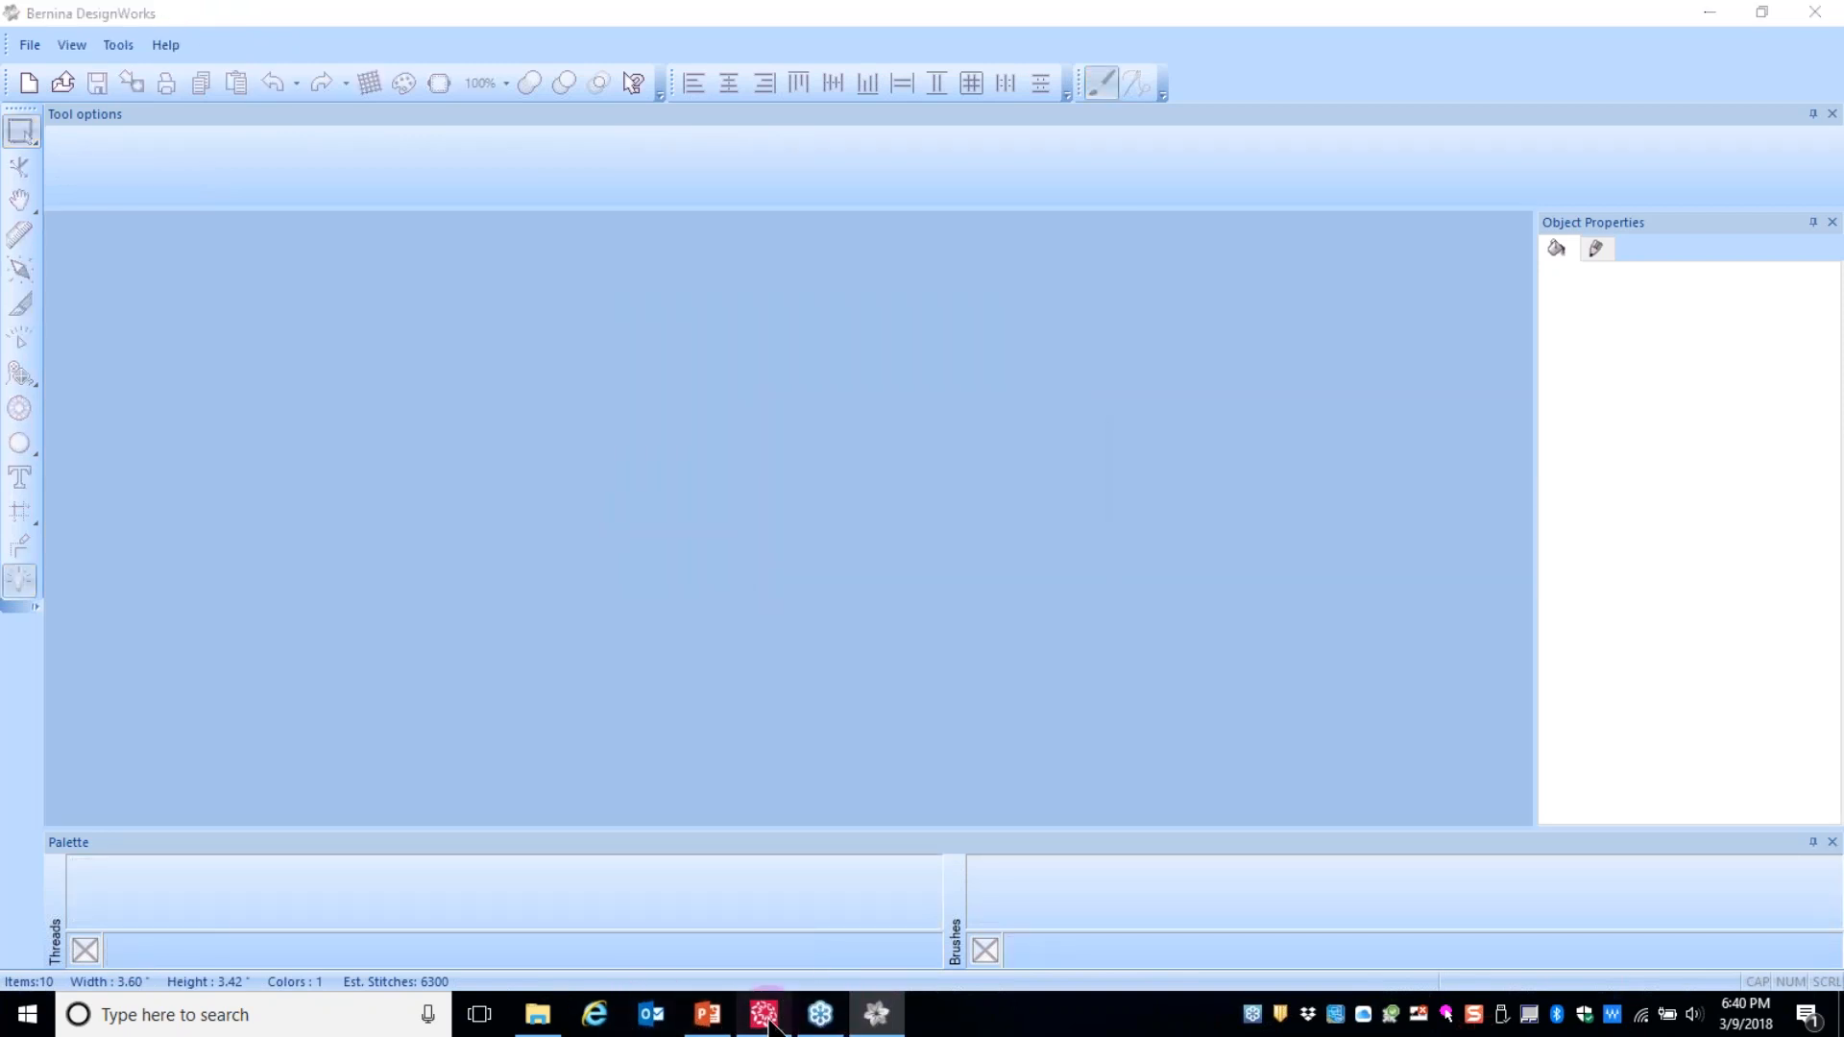
{"action": "left_click", "coordinate": [383, 159]}
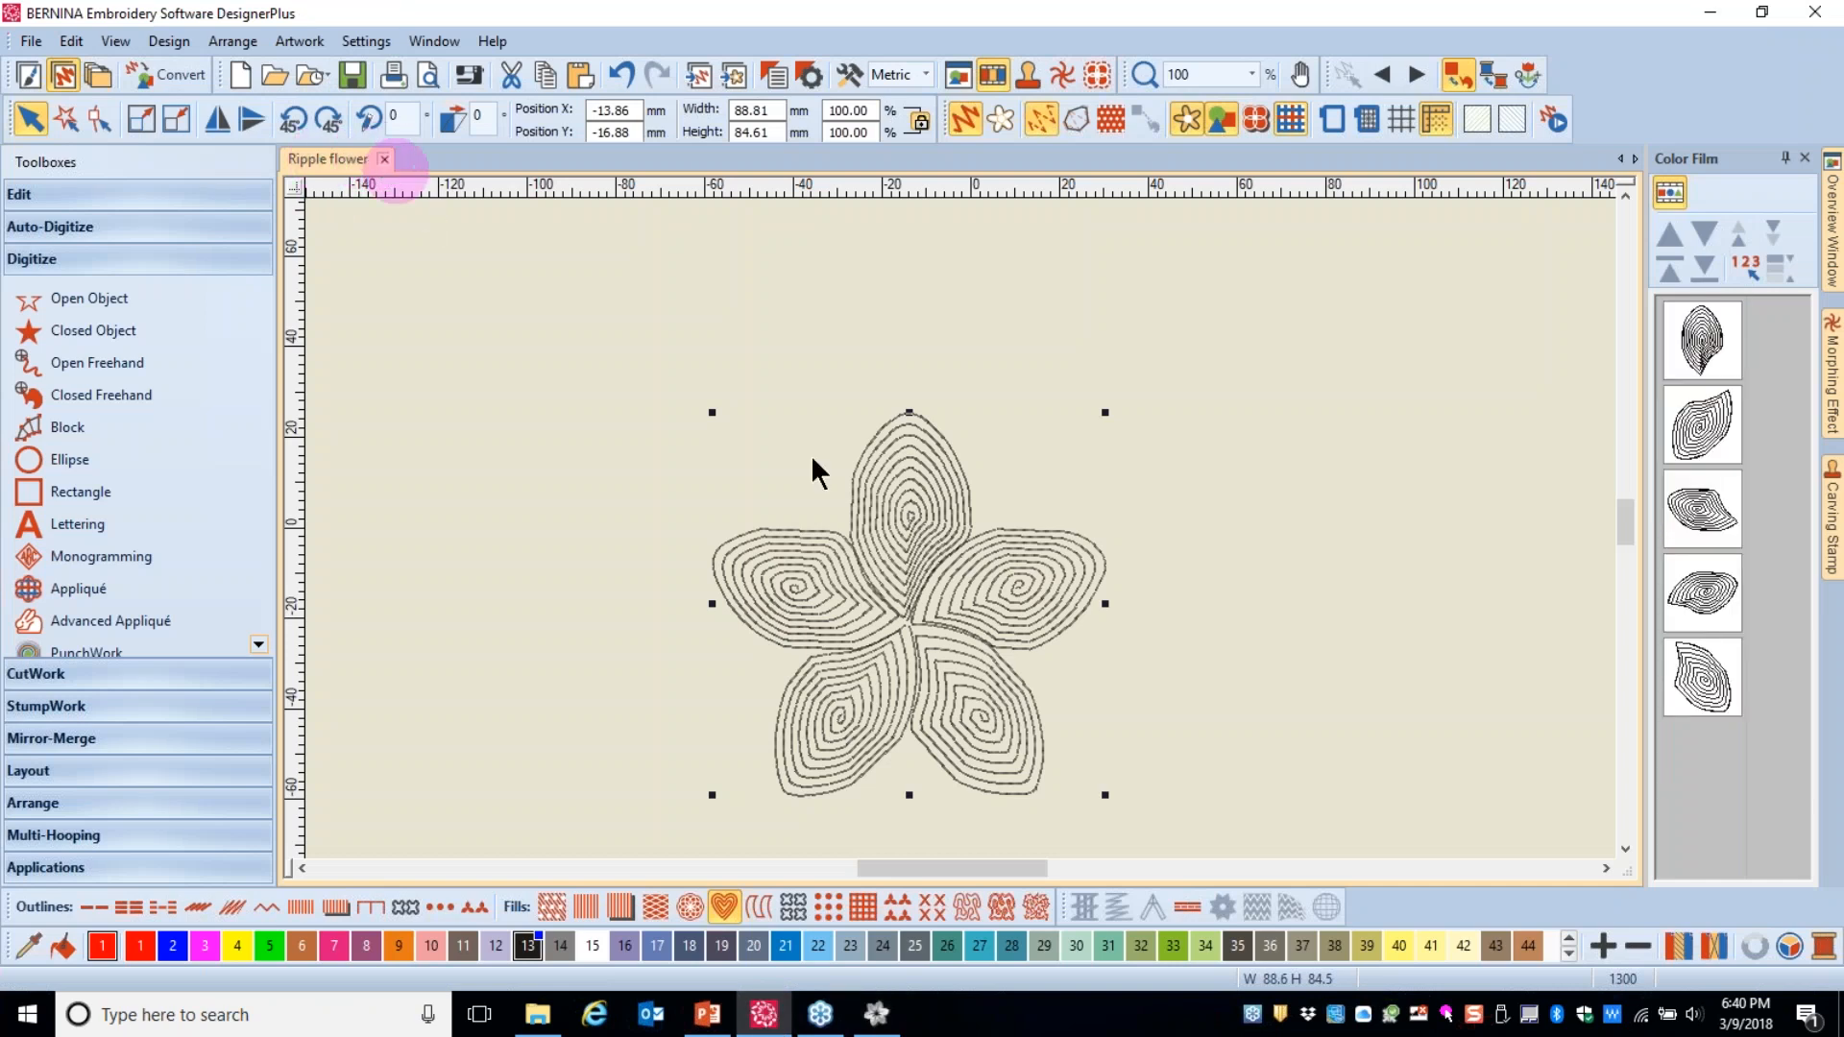
{"action": "left_click", "coordinate": [895, 502]}
{"action": "left_click", "coordinate": [240, 74]}
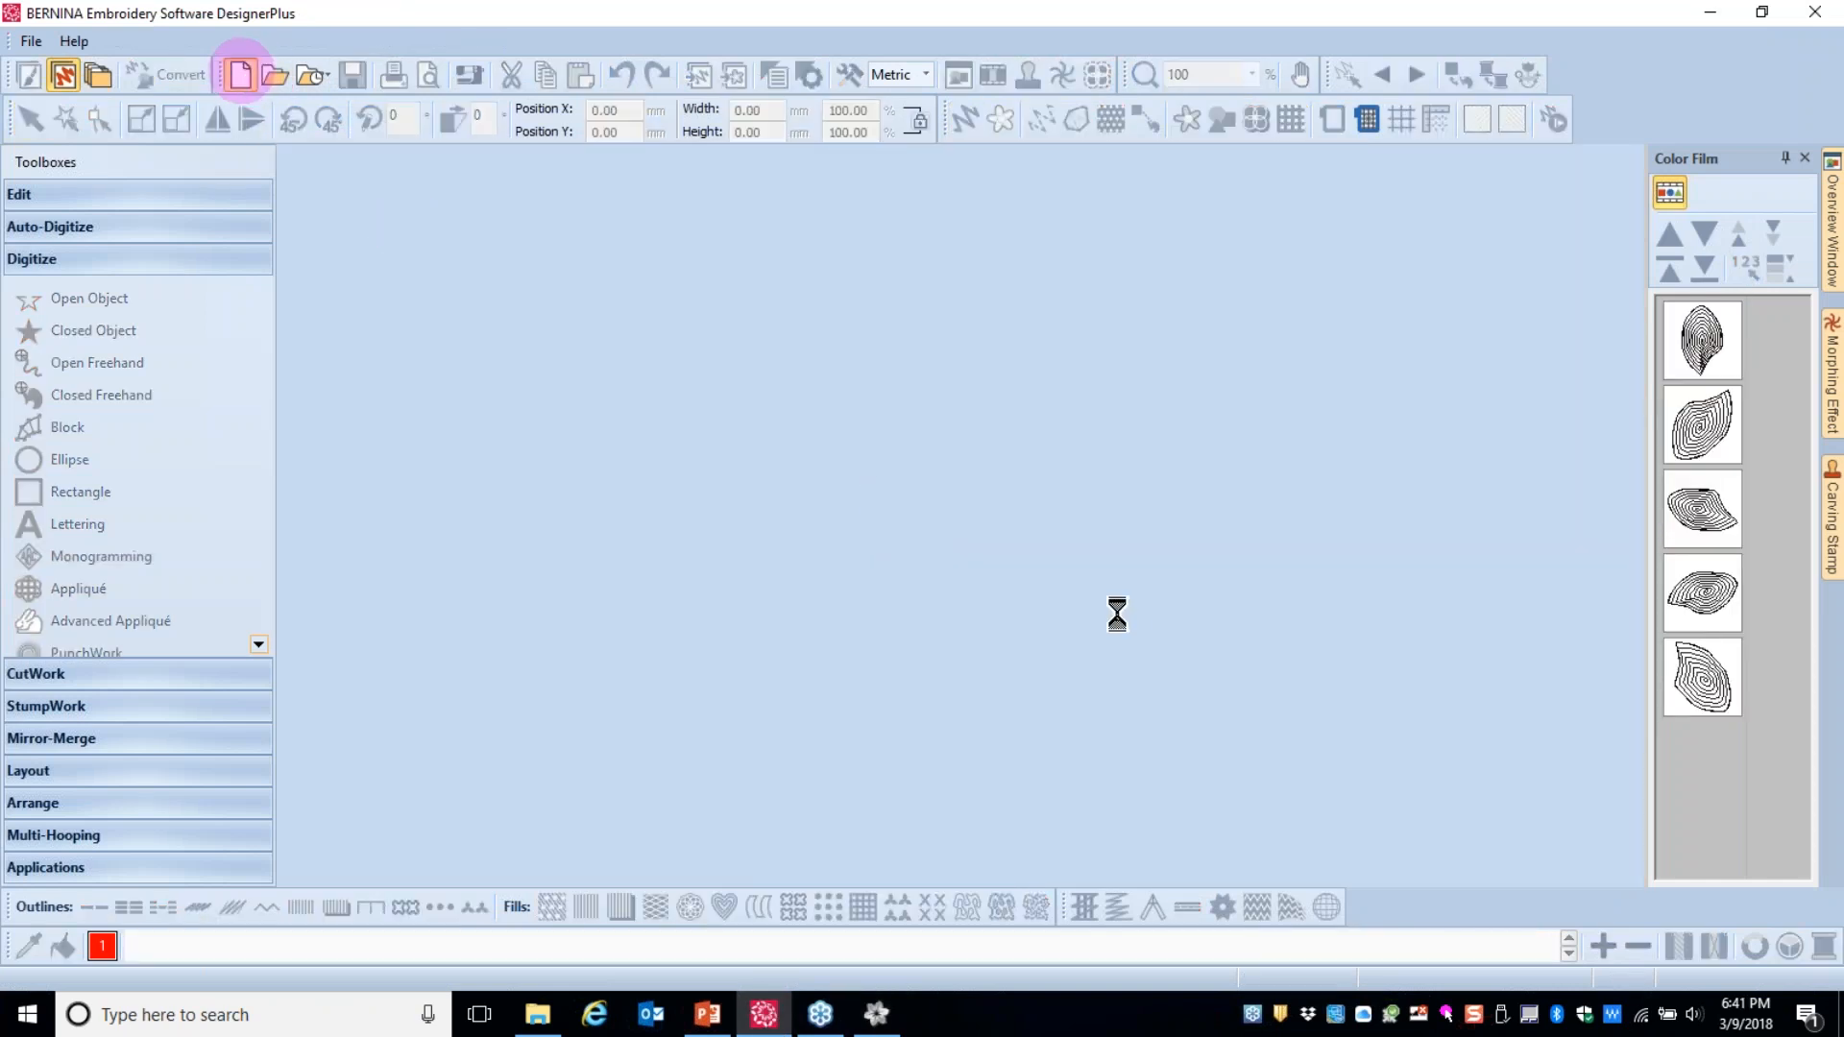
{"action": "left_click", "coordinate": [28, 77]}
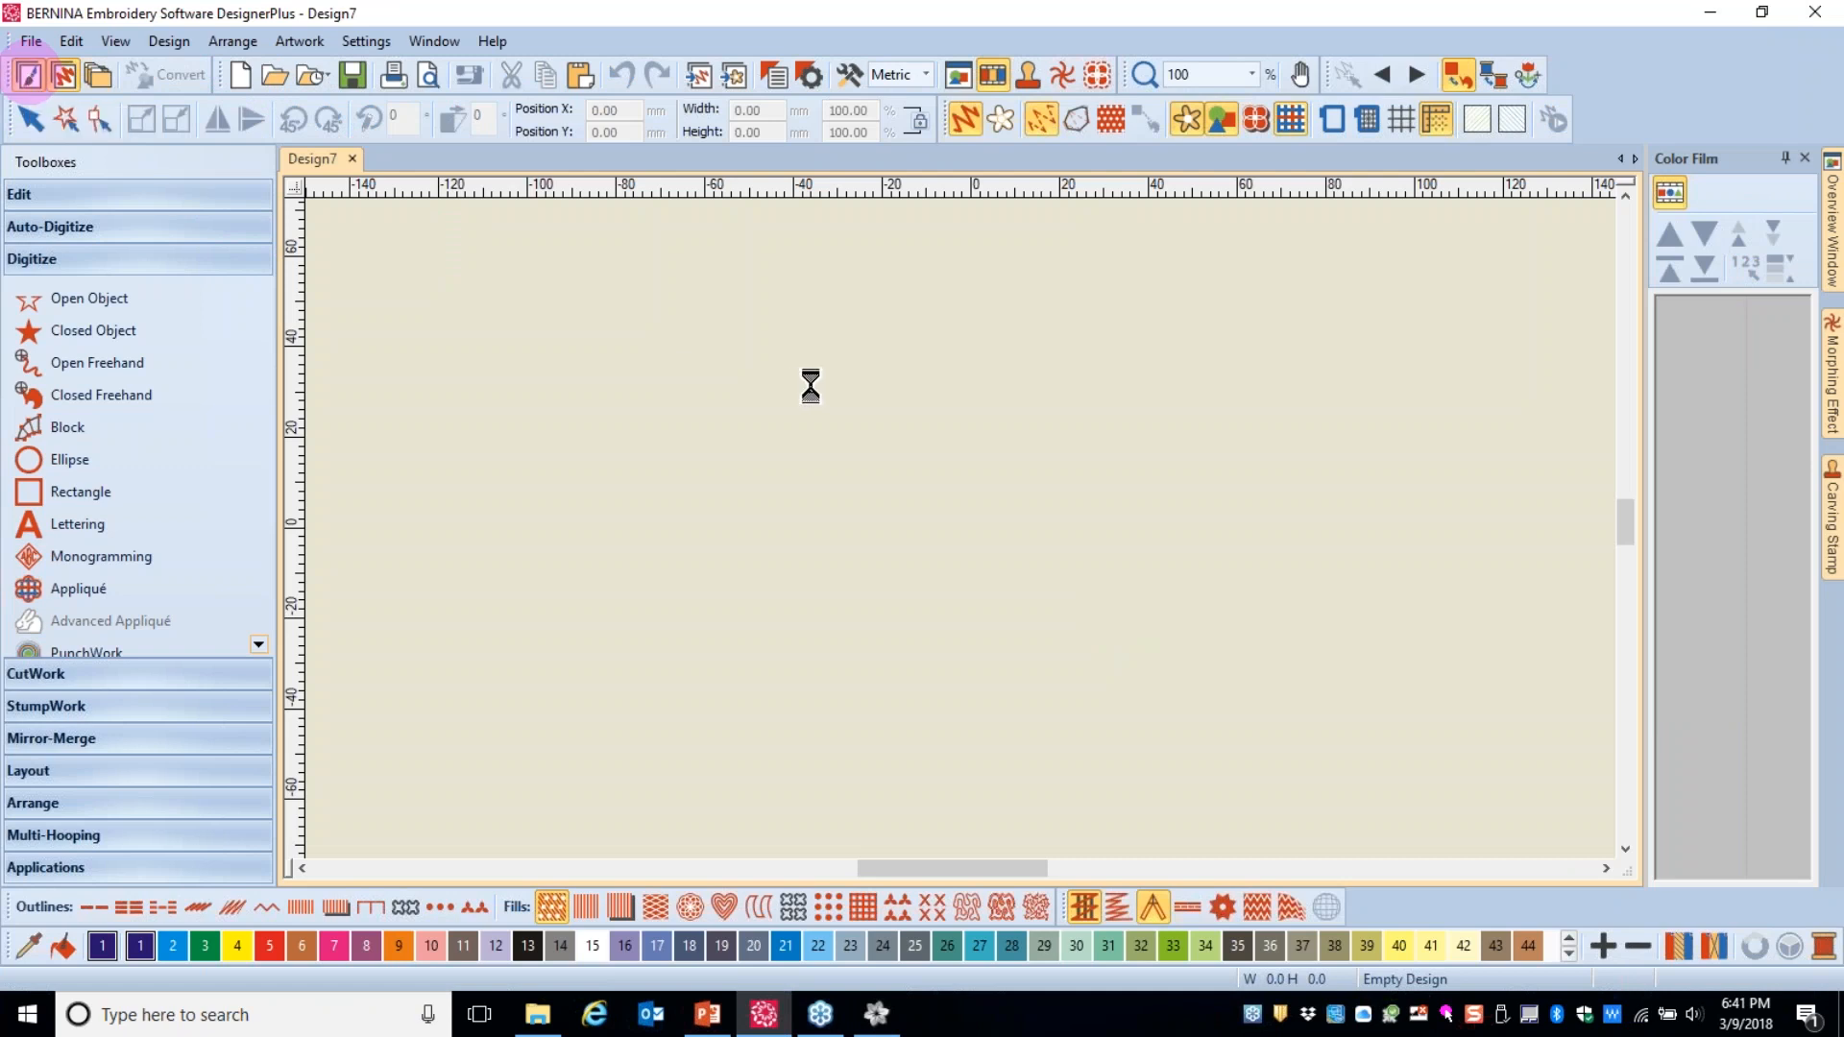
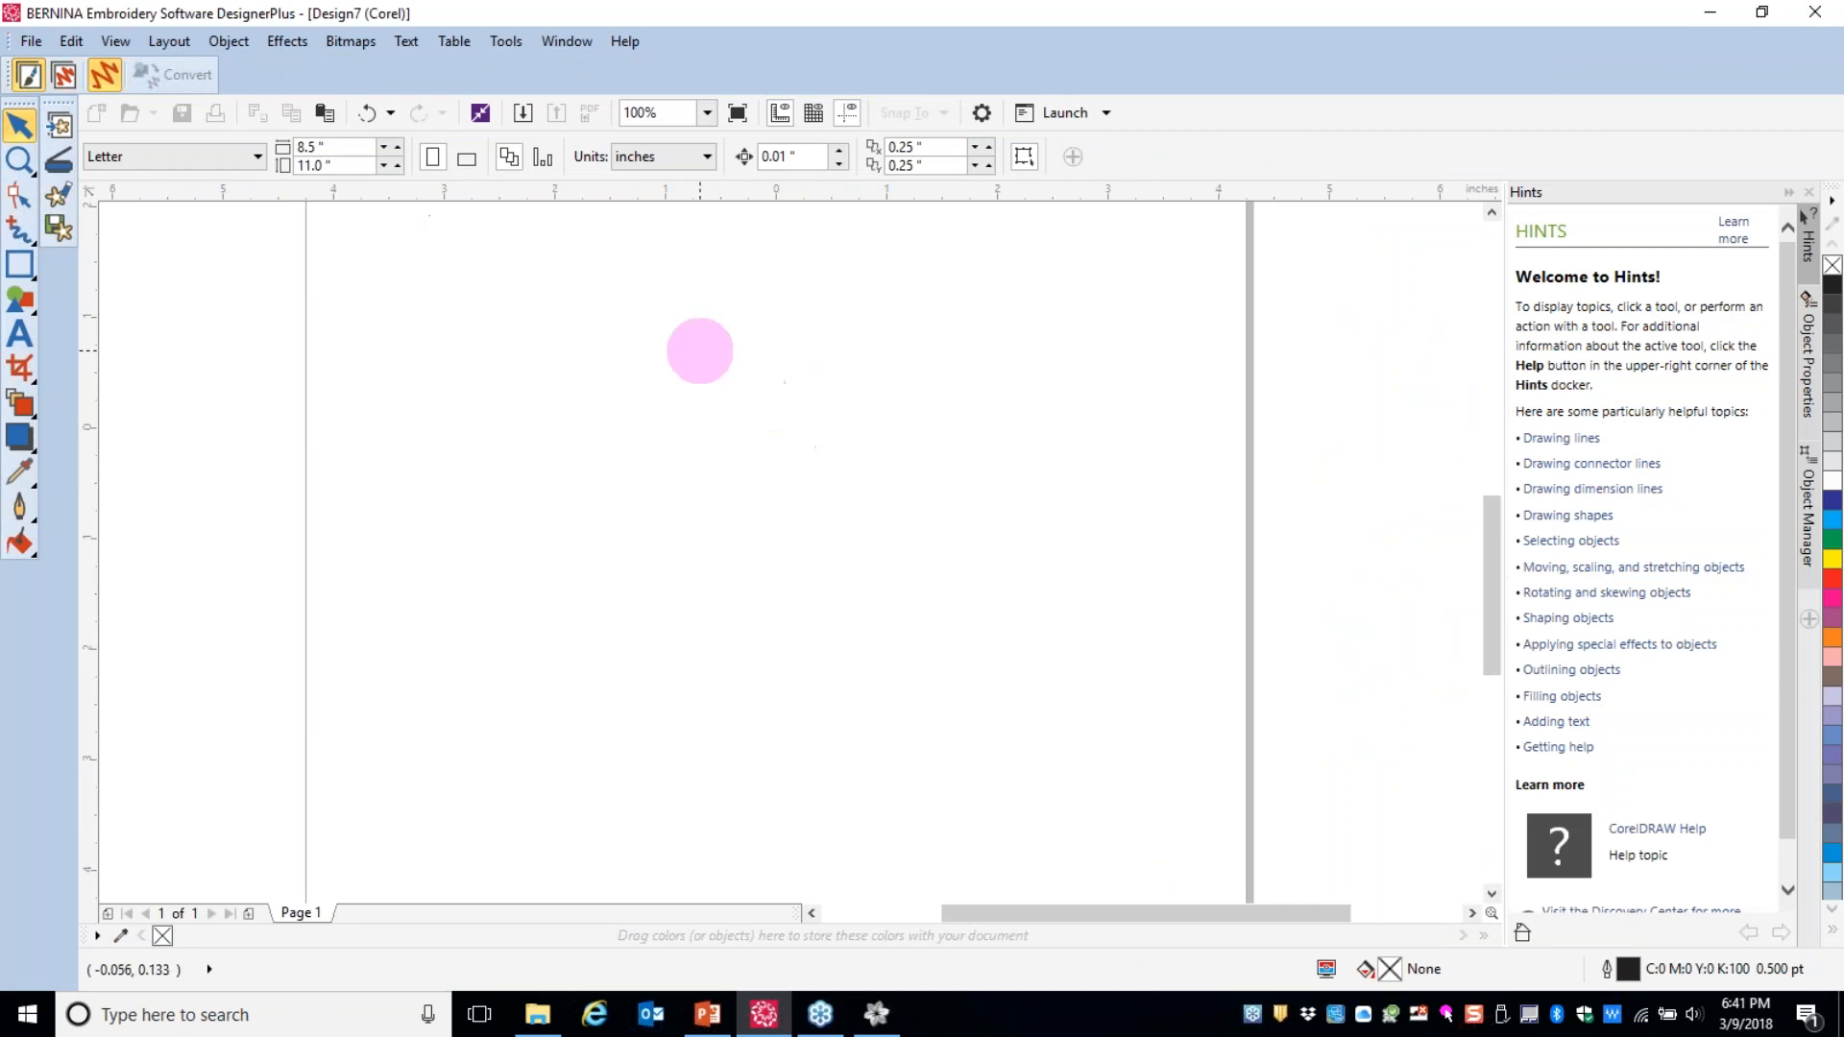
- Import Sky.jpg from the Desktop's Webinar > Webinar Files folder and place it centered on the page
{"action": "left_click", "coordinate": [60, 128]}
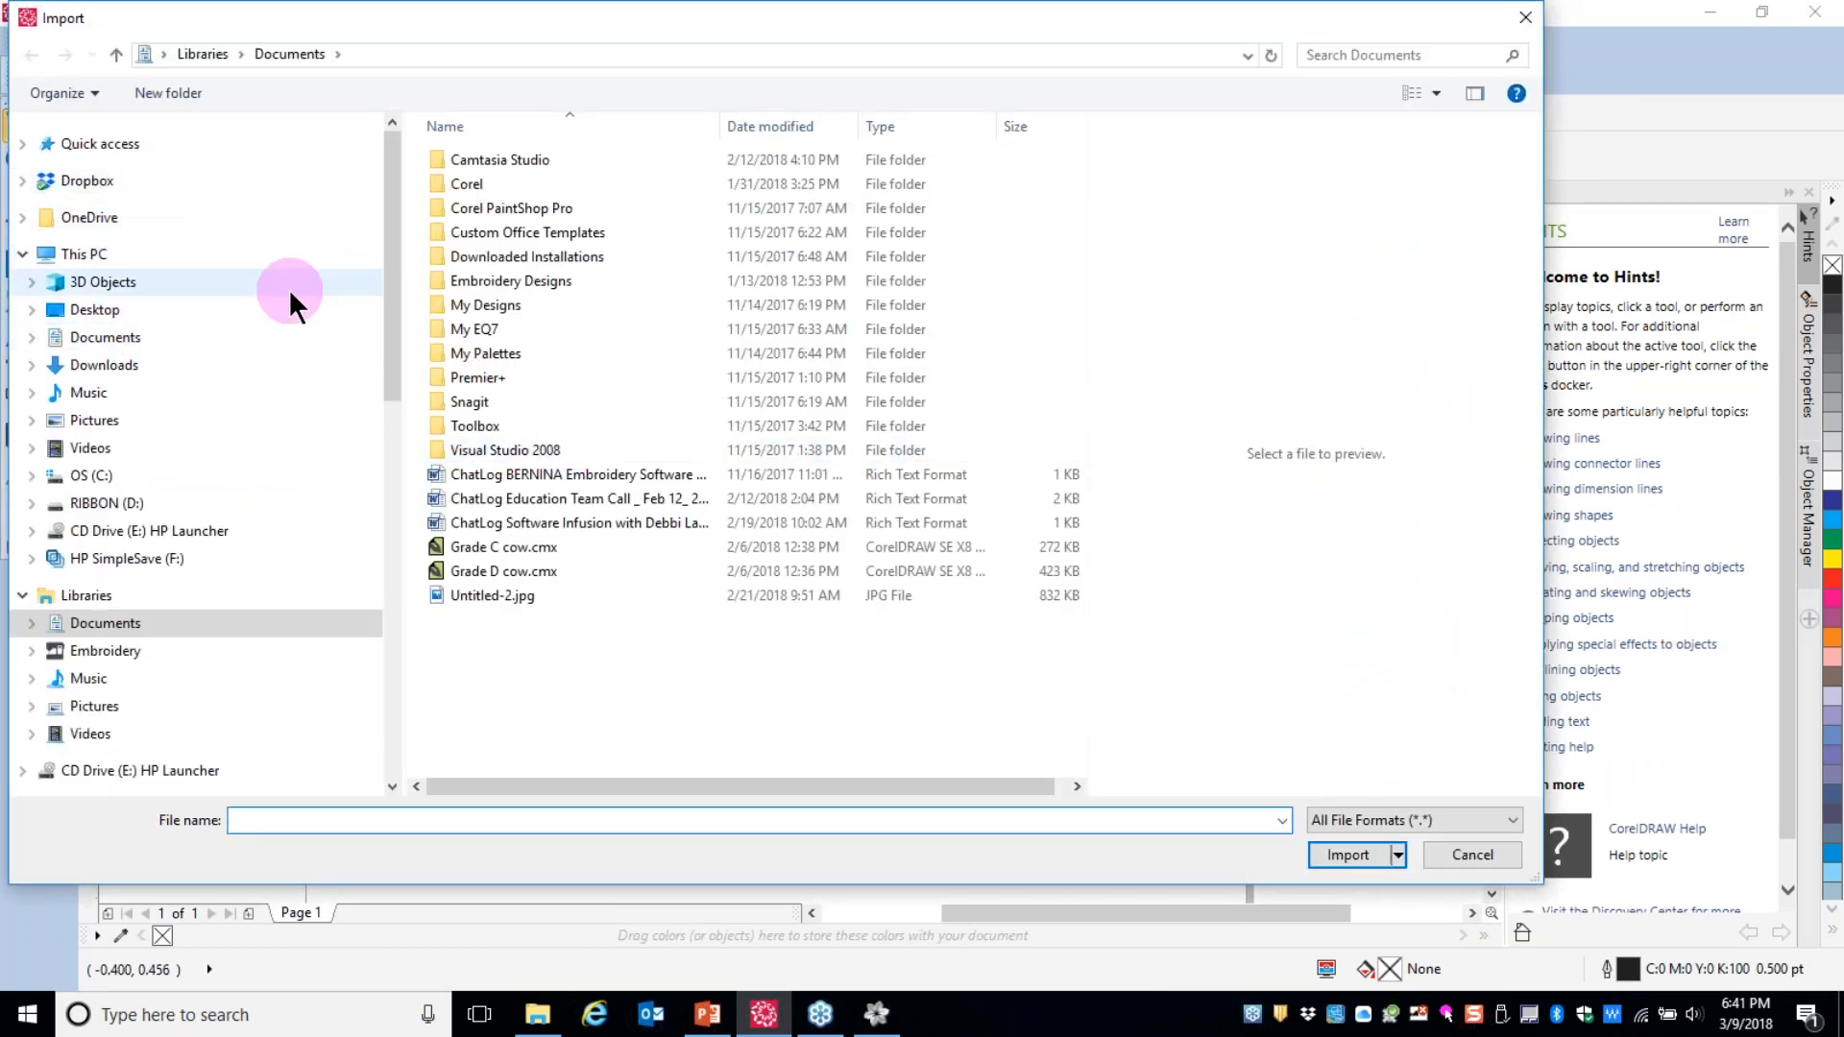
{"action": "left_click", "coordinate": [230, 307]}
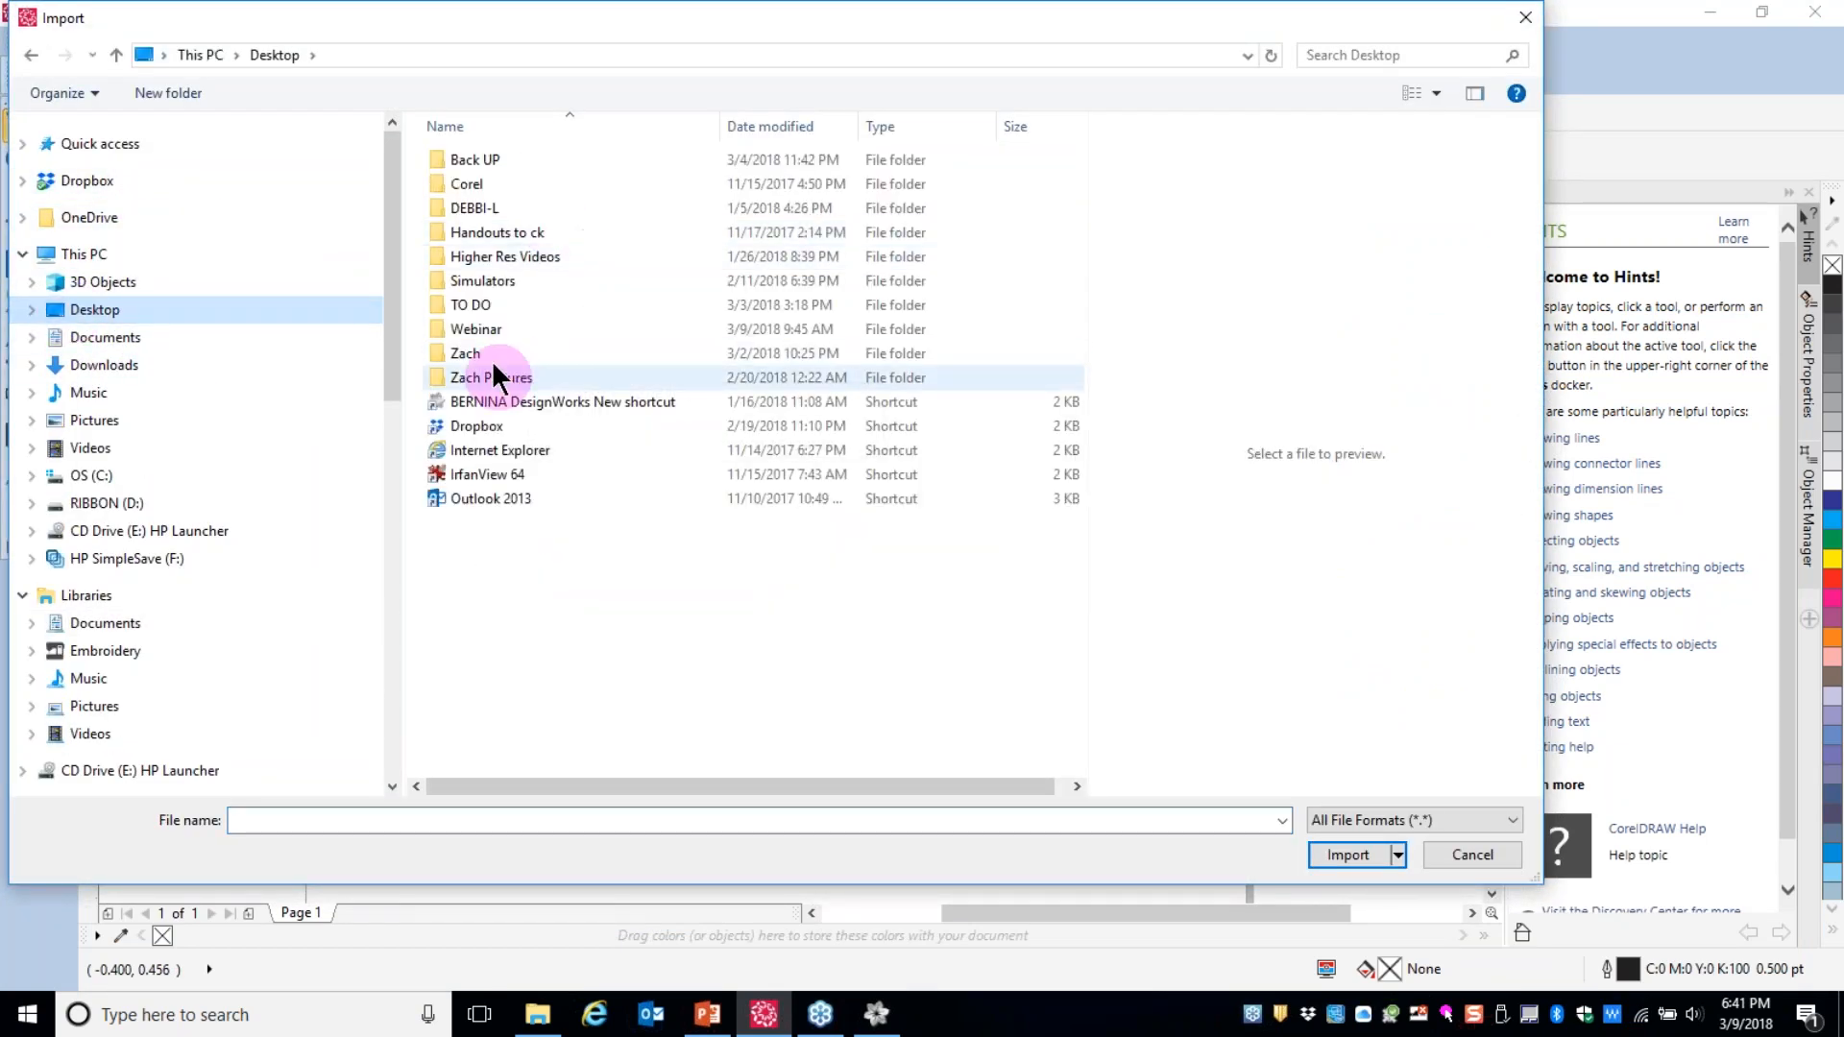
{"action": "double_click", "coordinate": [480, 328]}
{"action": "double_click", "coordinate": [494, 187]}
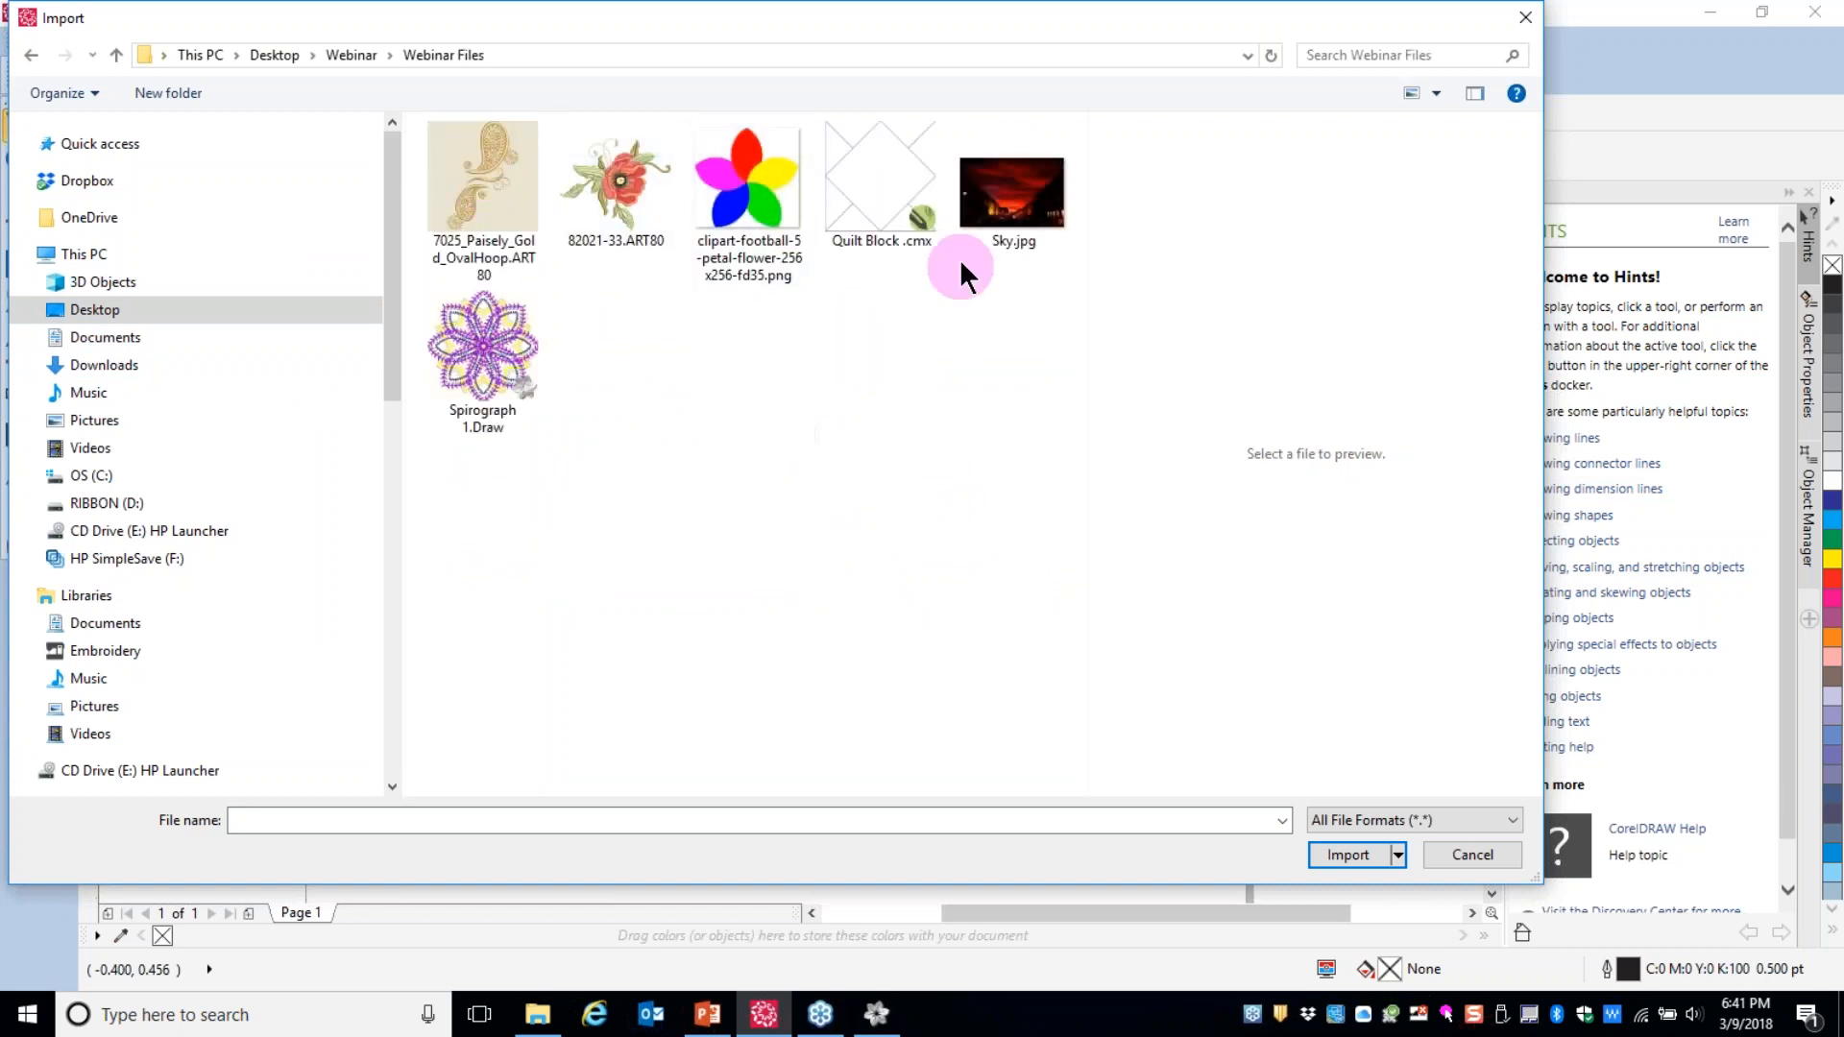
{"action": "left_click", "coordinate": [1009, 195]}
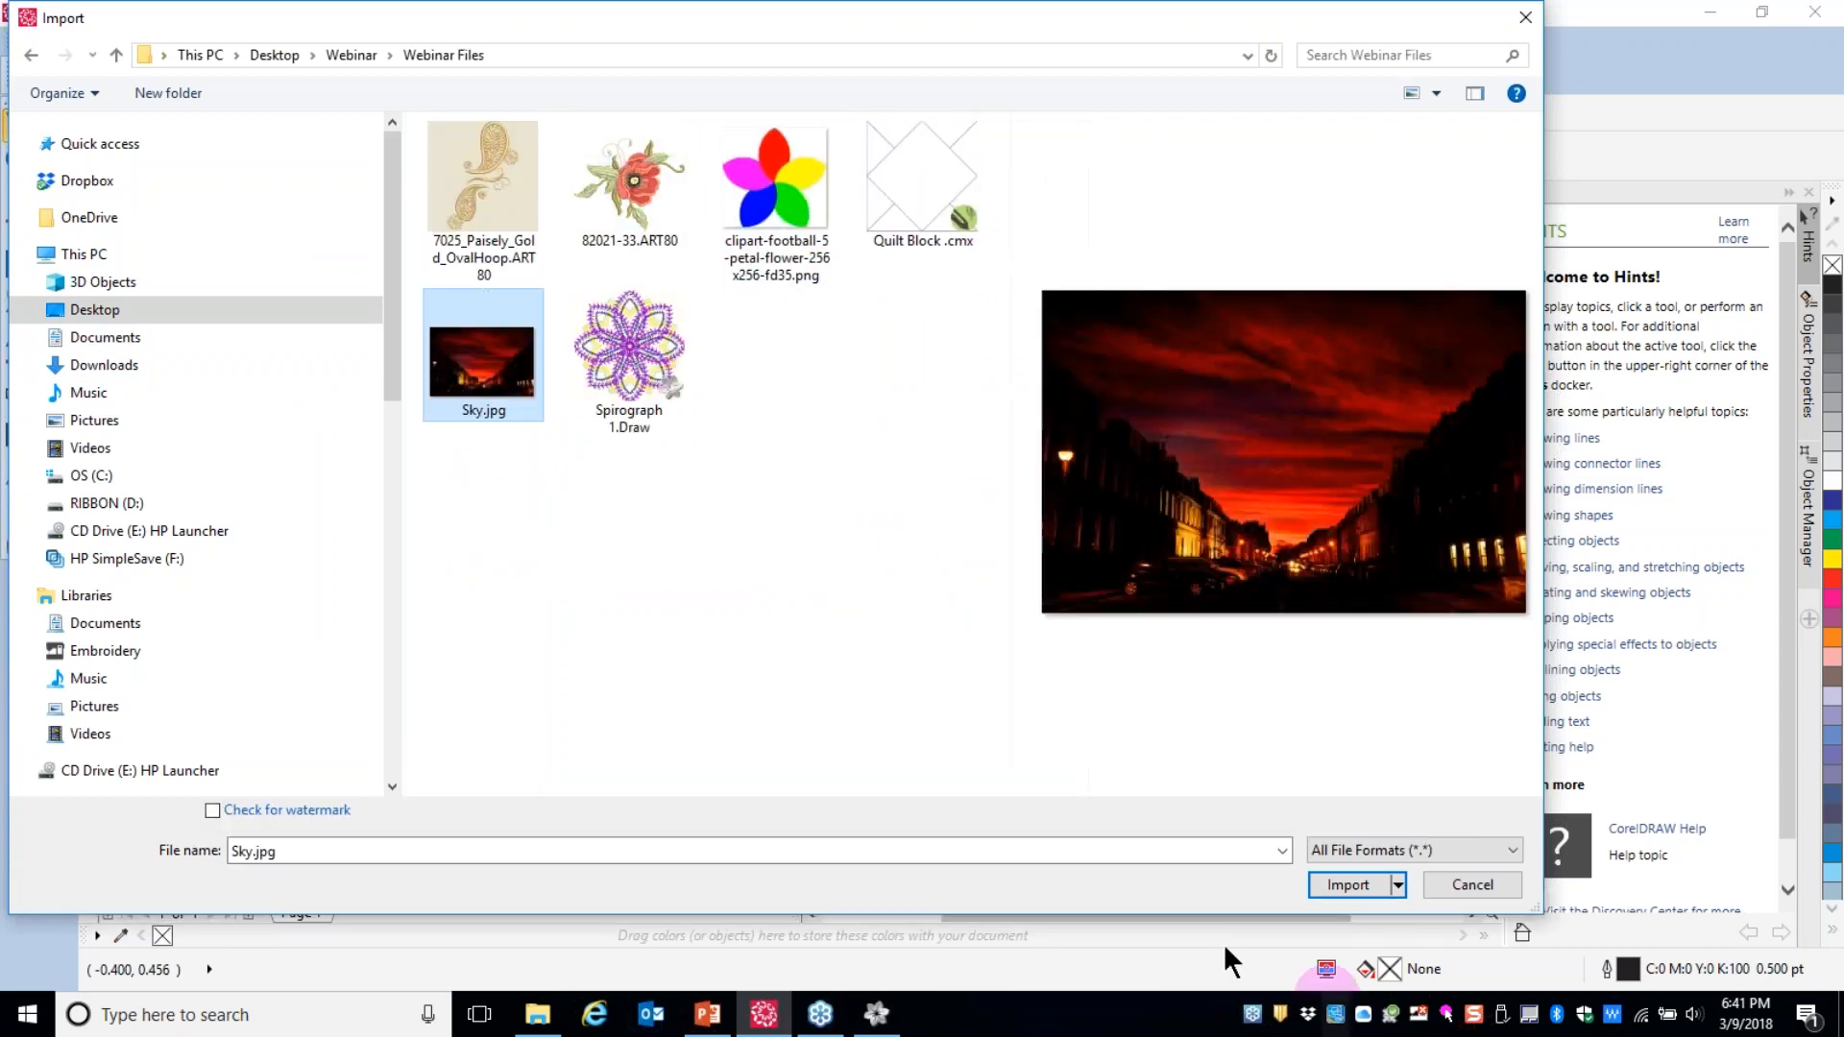
{"action": "left_click", "coordinate": [1343, 884]}
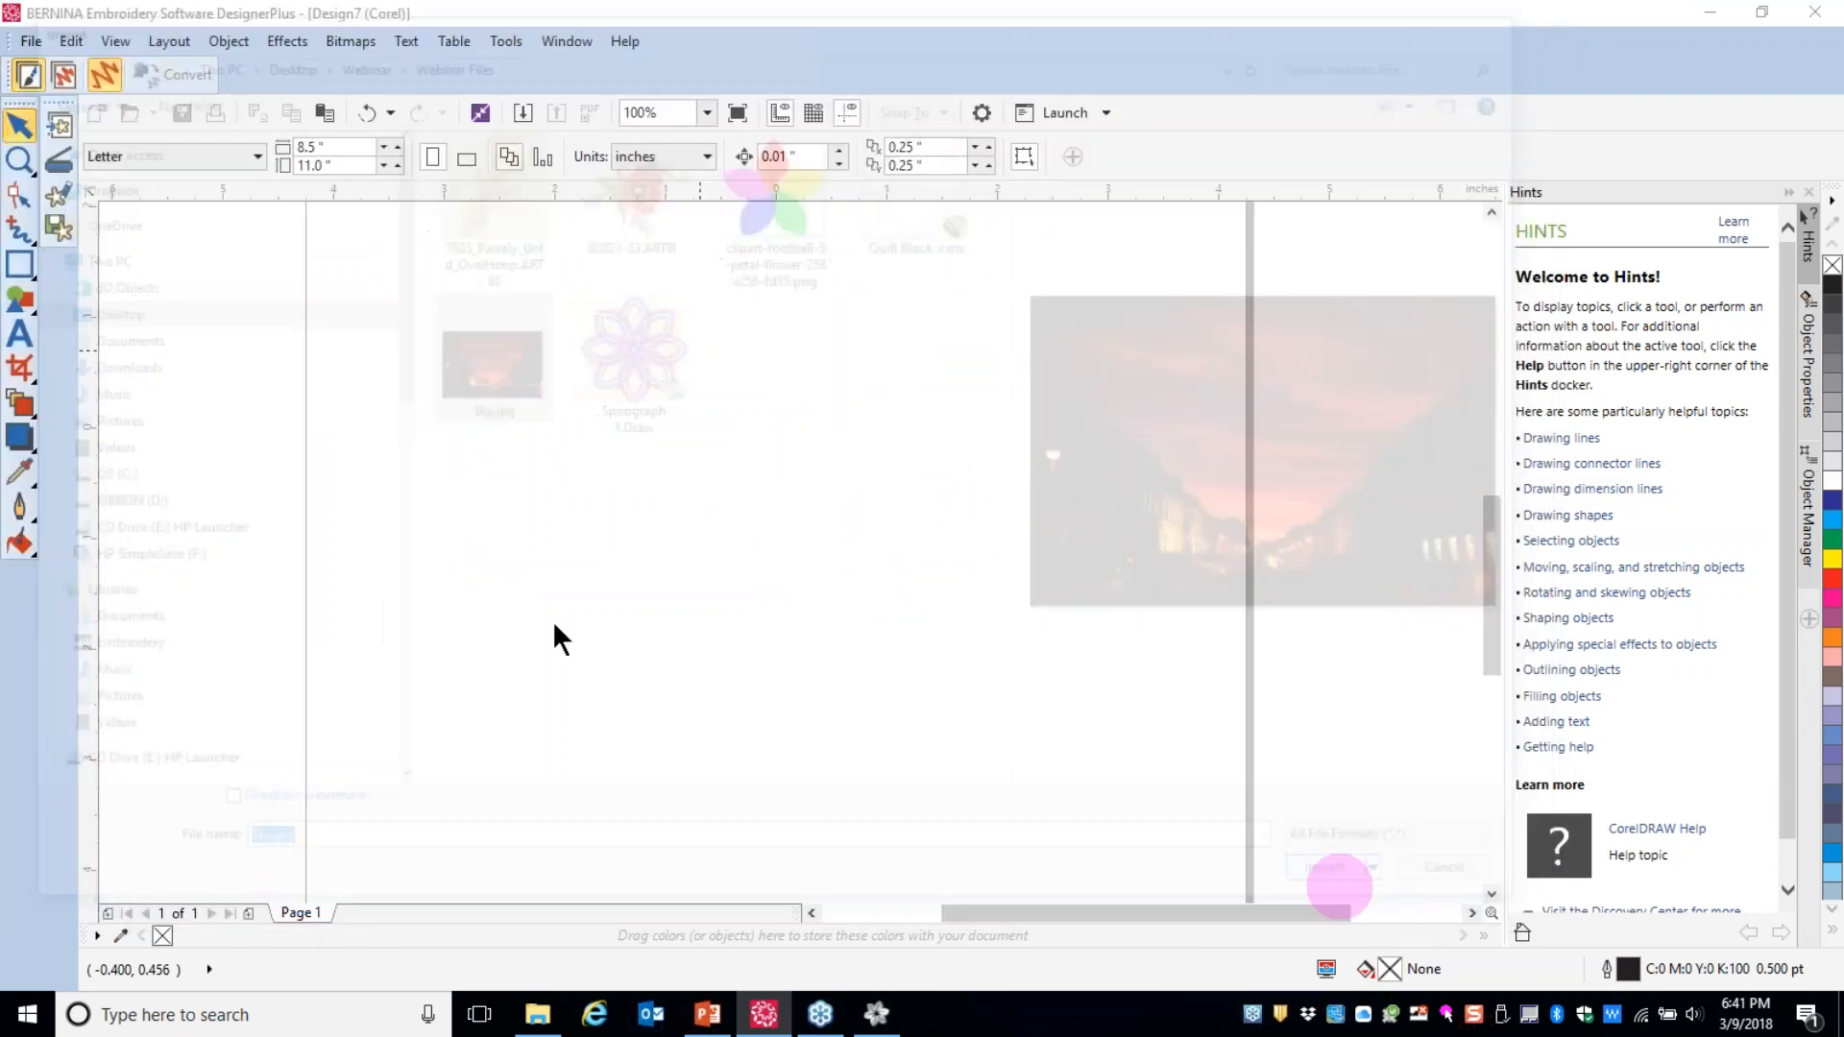
{"action": "left_click", "coordinate": [472, 555]}
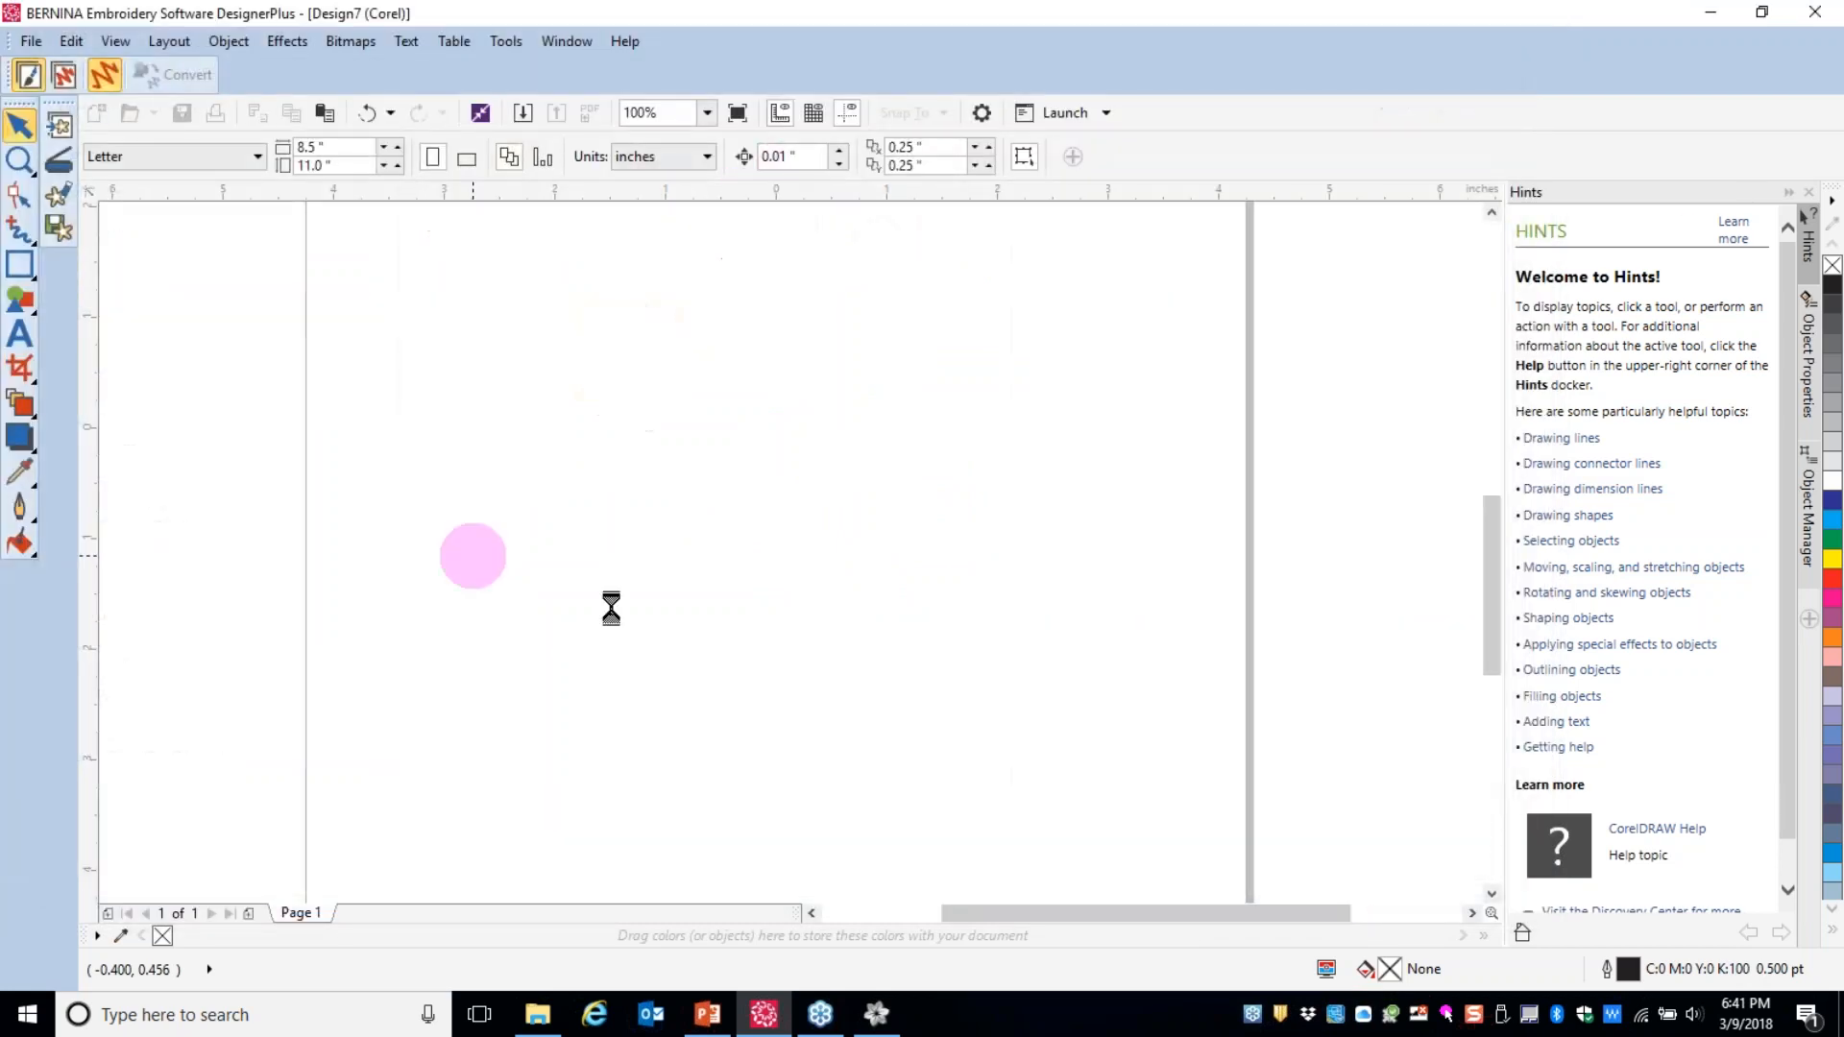
{"action": "key", "text": "Return"}
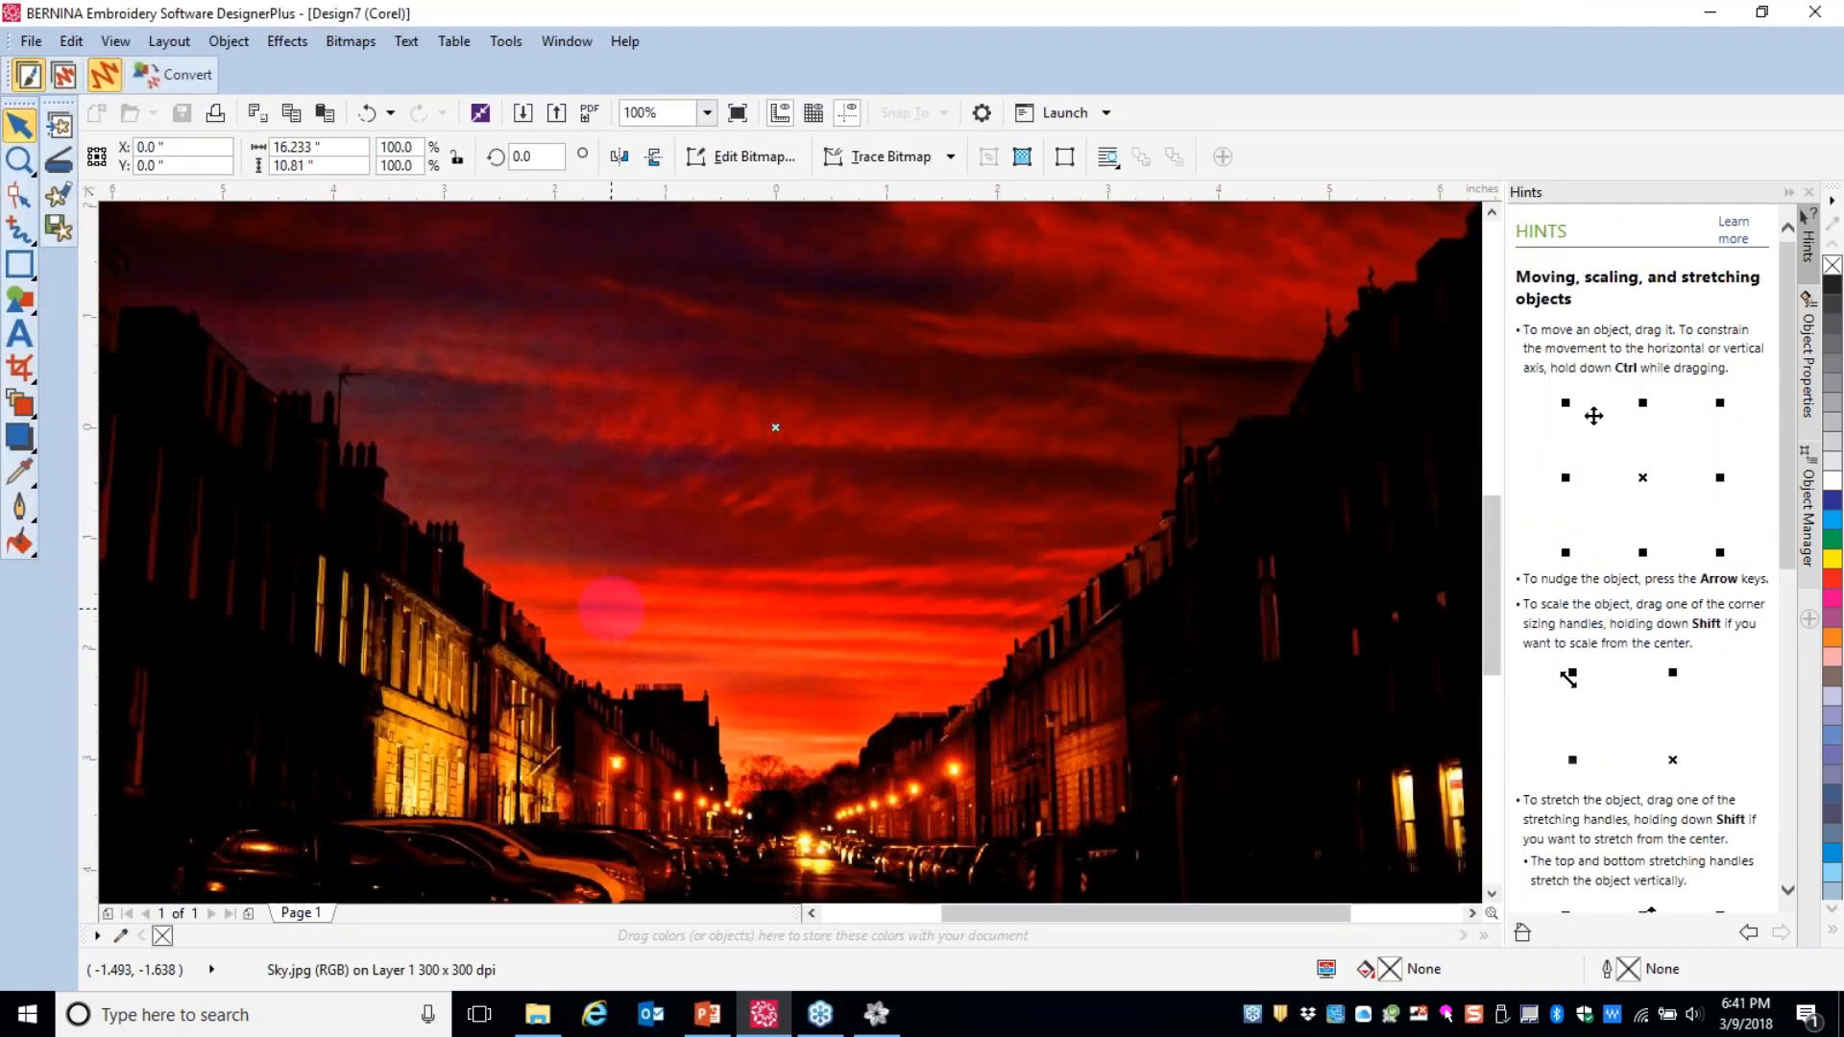
- Crop the sunset photo to a tall rectangle of sky above the street, about 3.58 by 5.73 inches
{"action": "scroll", "coordinate": [856, 440], "scroll_direction": "down", "scroll_amount": 3}
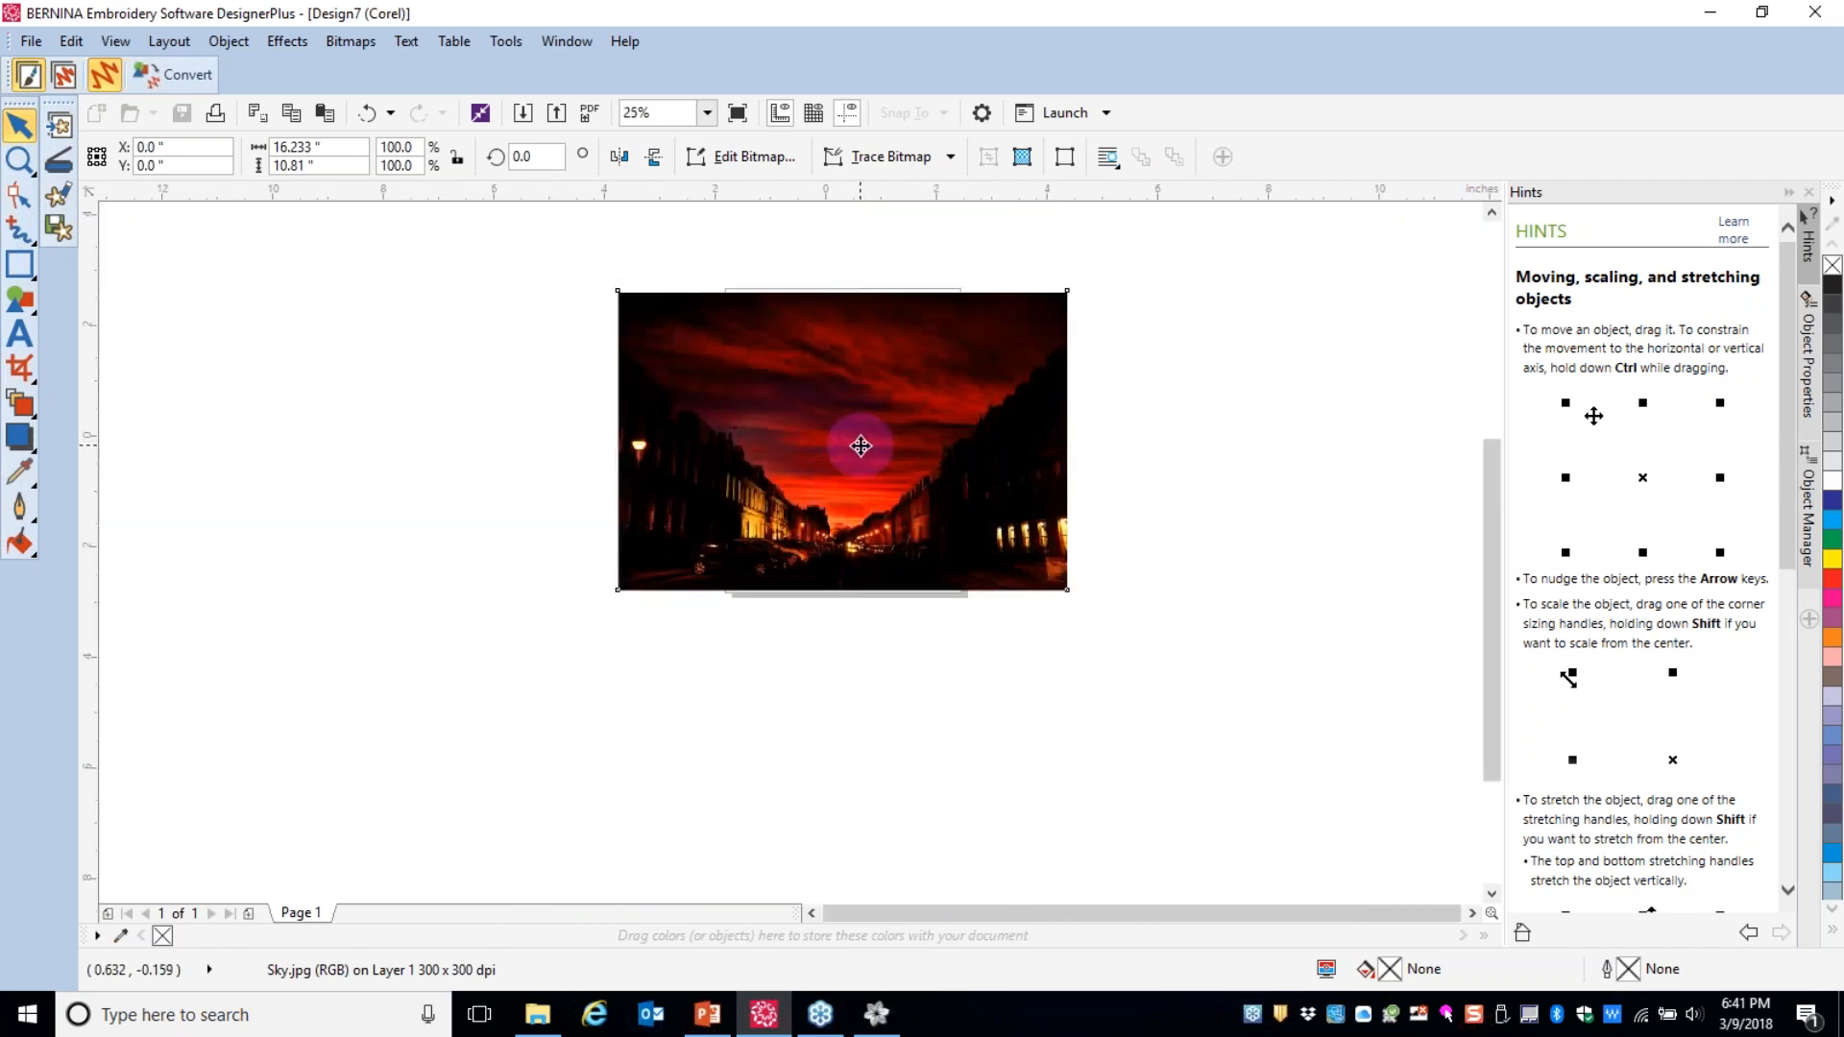
{"action": "scroll", "coordinate": [861, 445], "scroll_direction": "up", "scroll_amount": 1}
{"action": "left_click_drag", "start_coordinate": [1493, 620], "coordinate": [1493, 556]}
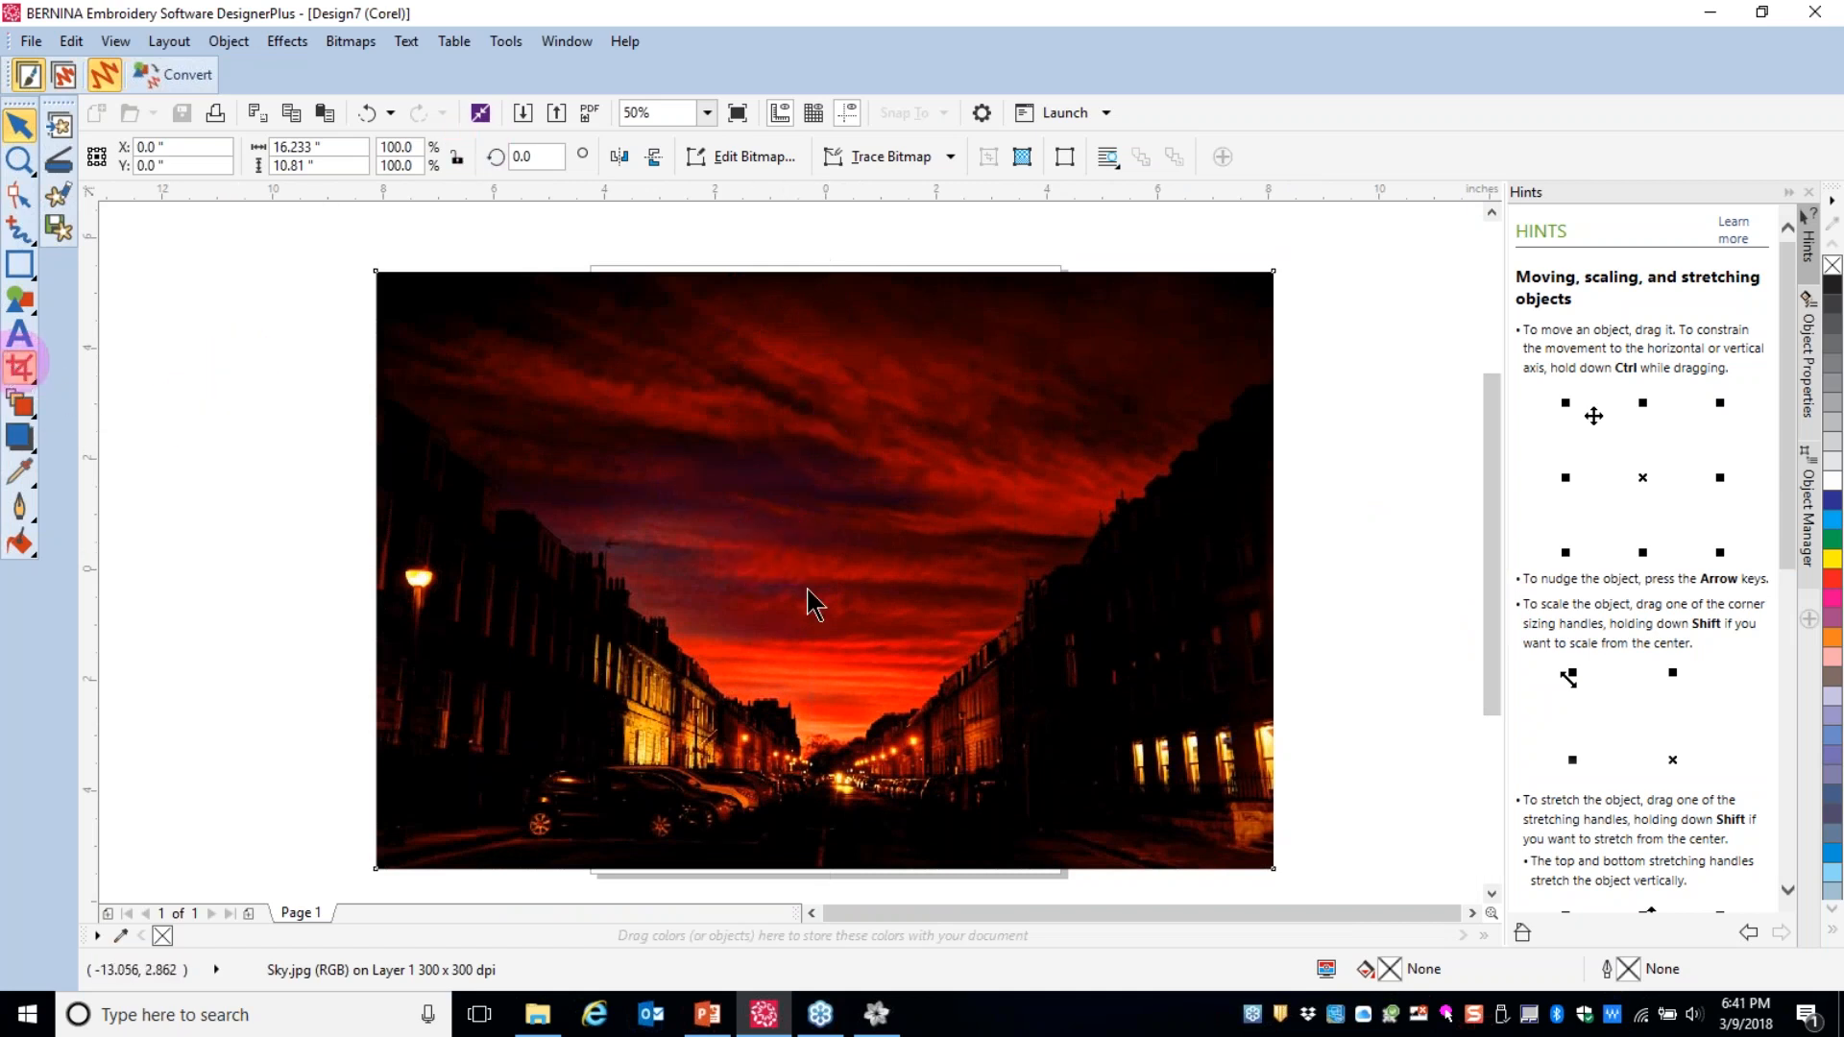
{"action": "left_click", "coordinate": [20, 368]}
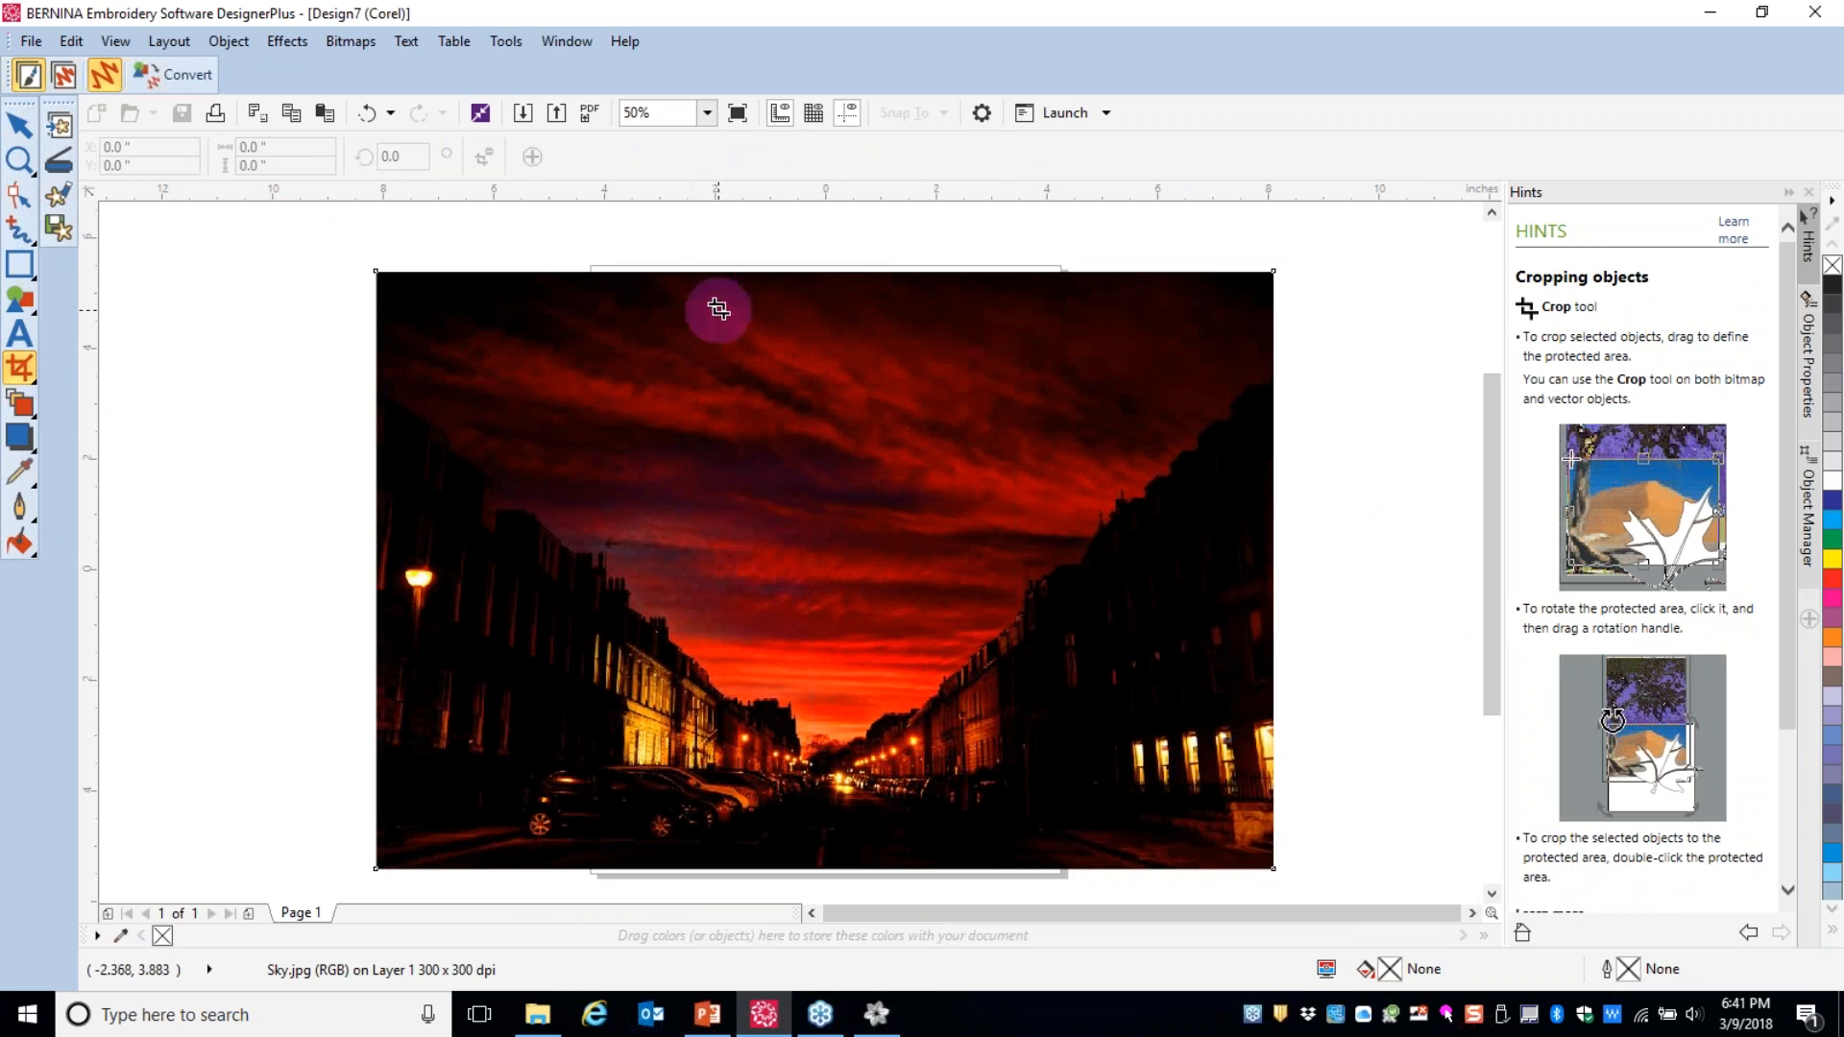
{"action": "left_click_drag", "start_coordinate": [697, 308], "coordinate": [903, 622]}
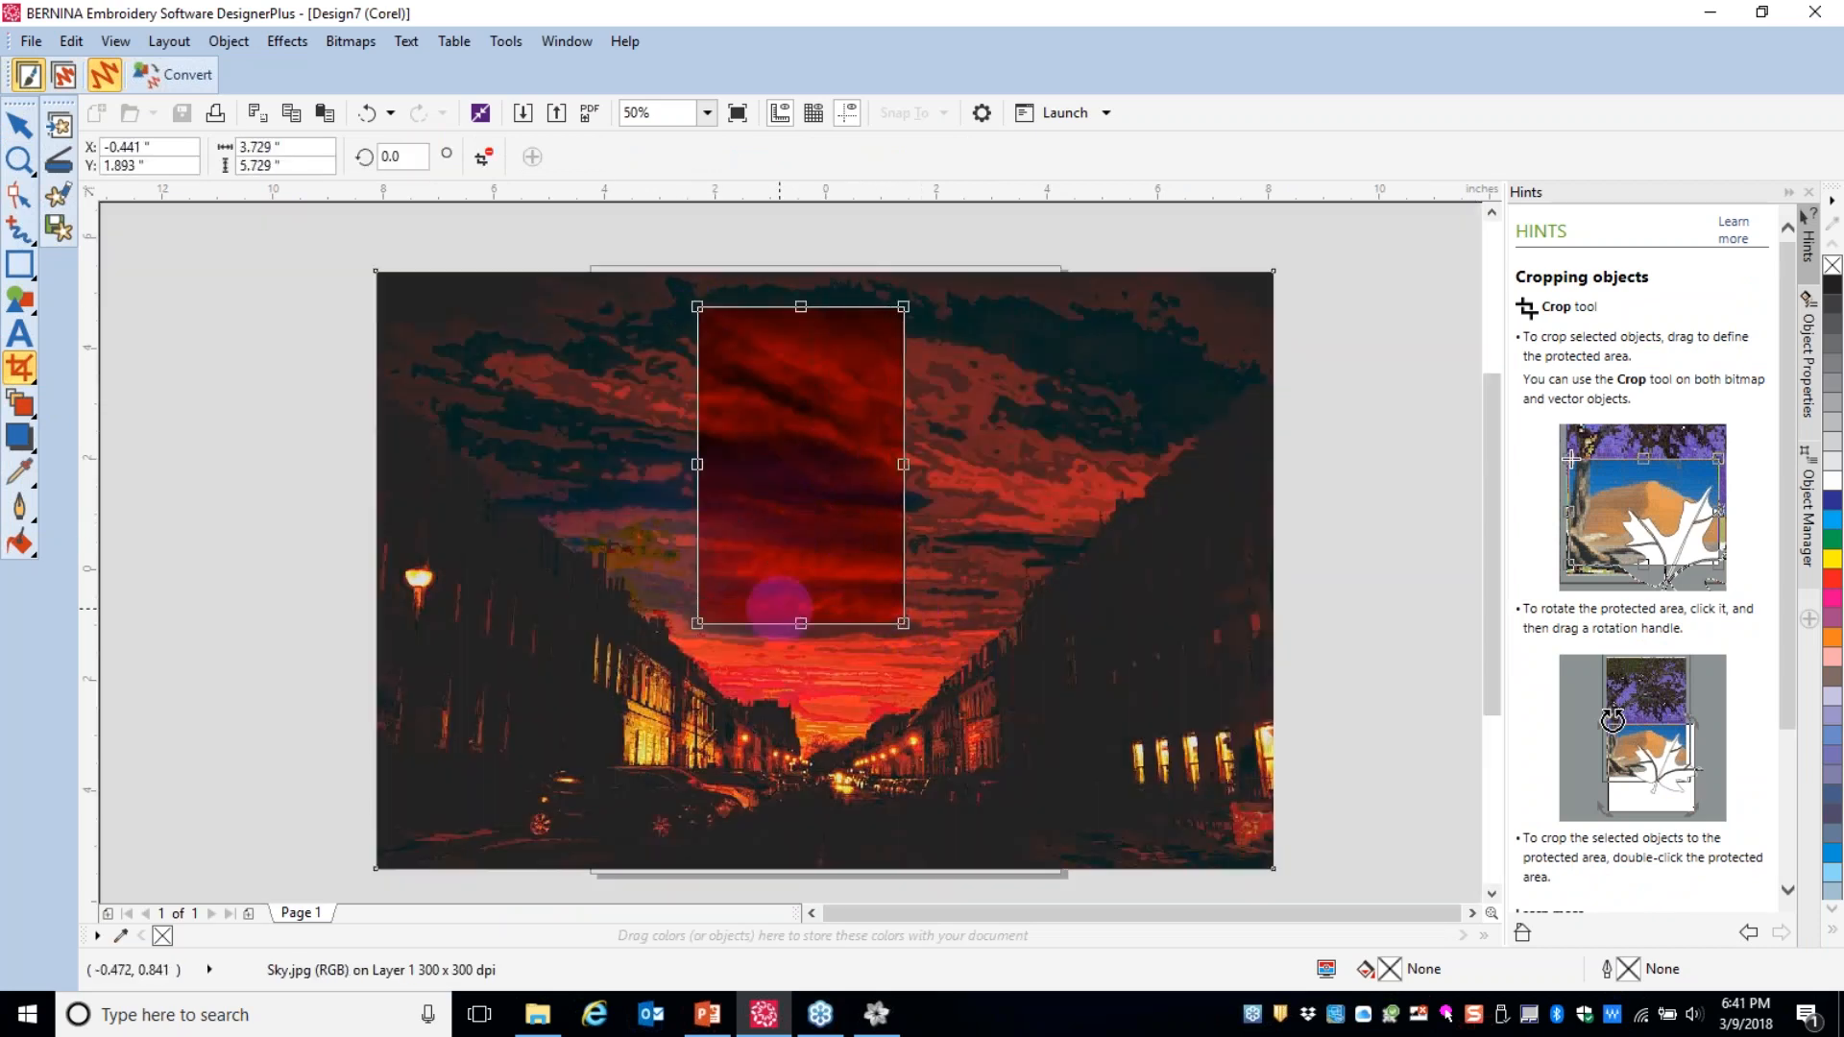
{"action": "left_click_drag", "start_coordinate": [911, 465], "coordinate": [895, 464]}
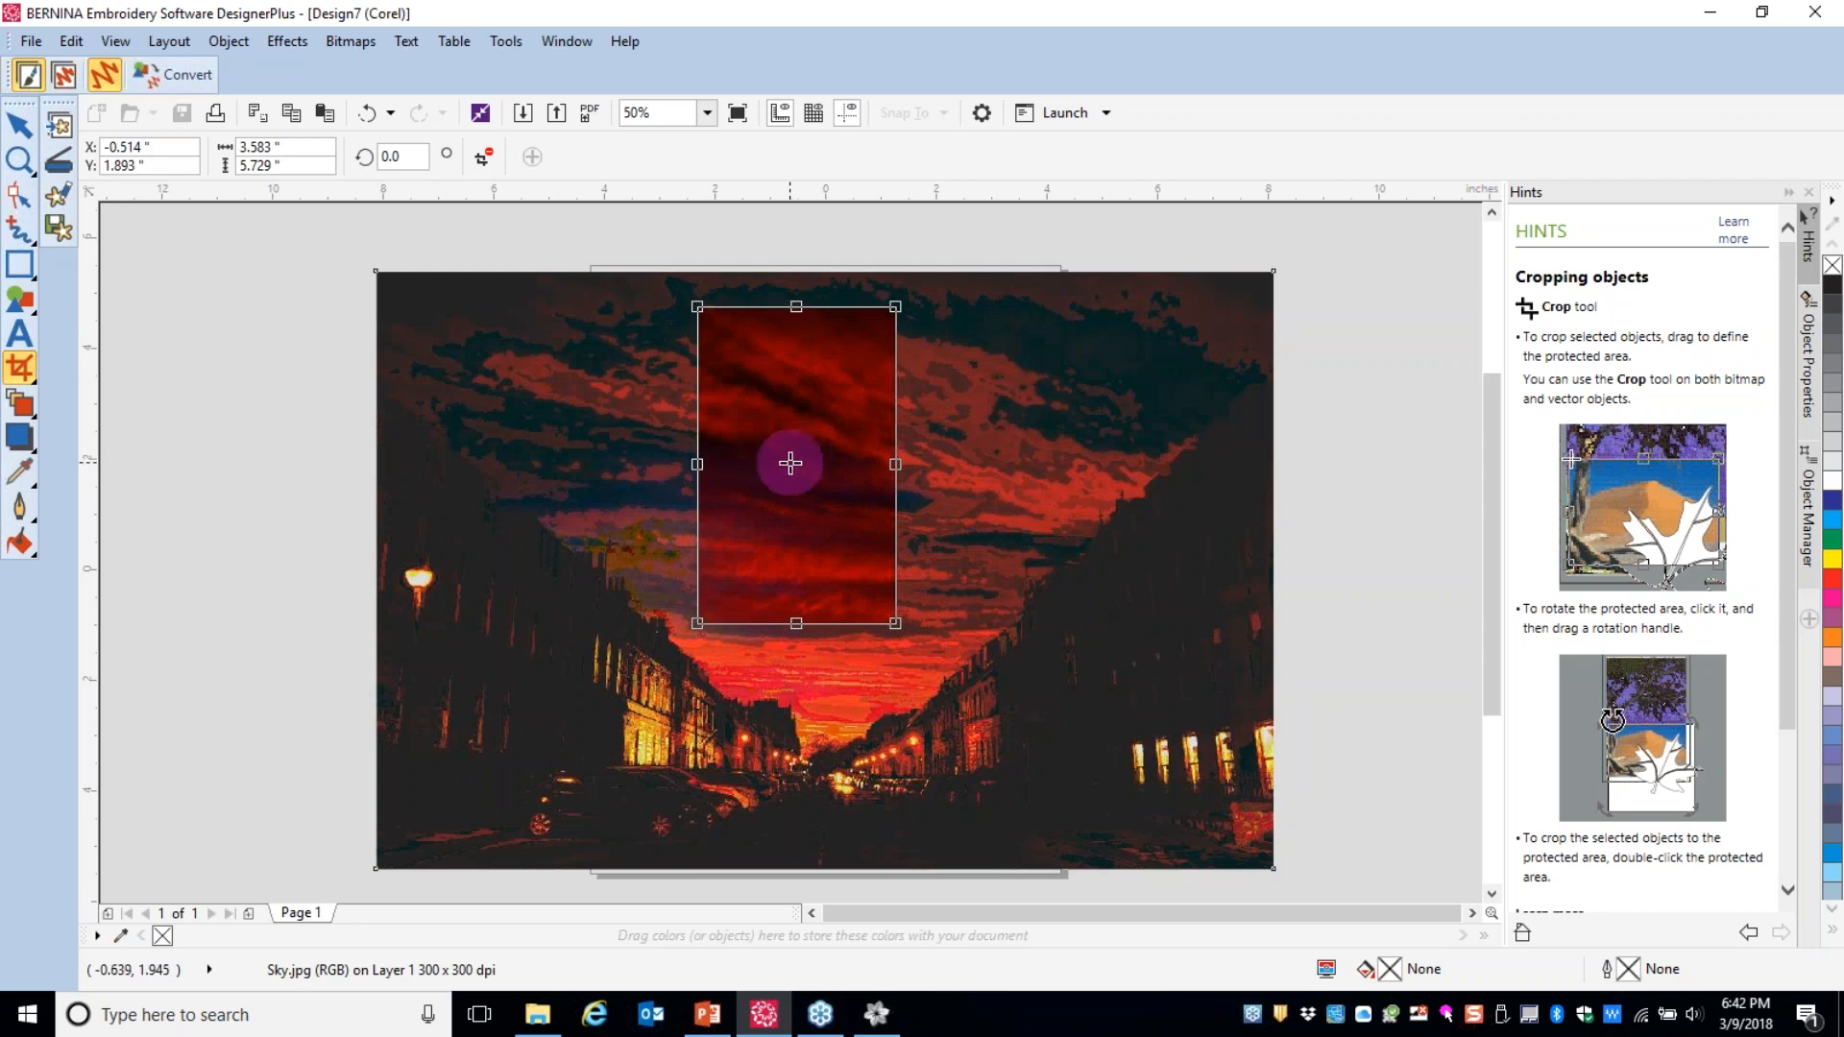
{"action": "double_click", "coordinate": [791, 463]}
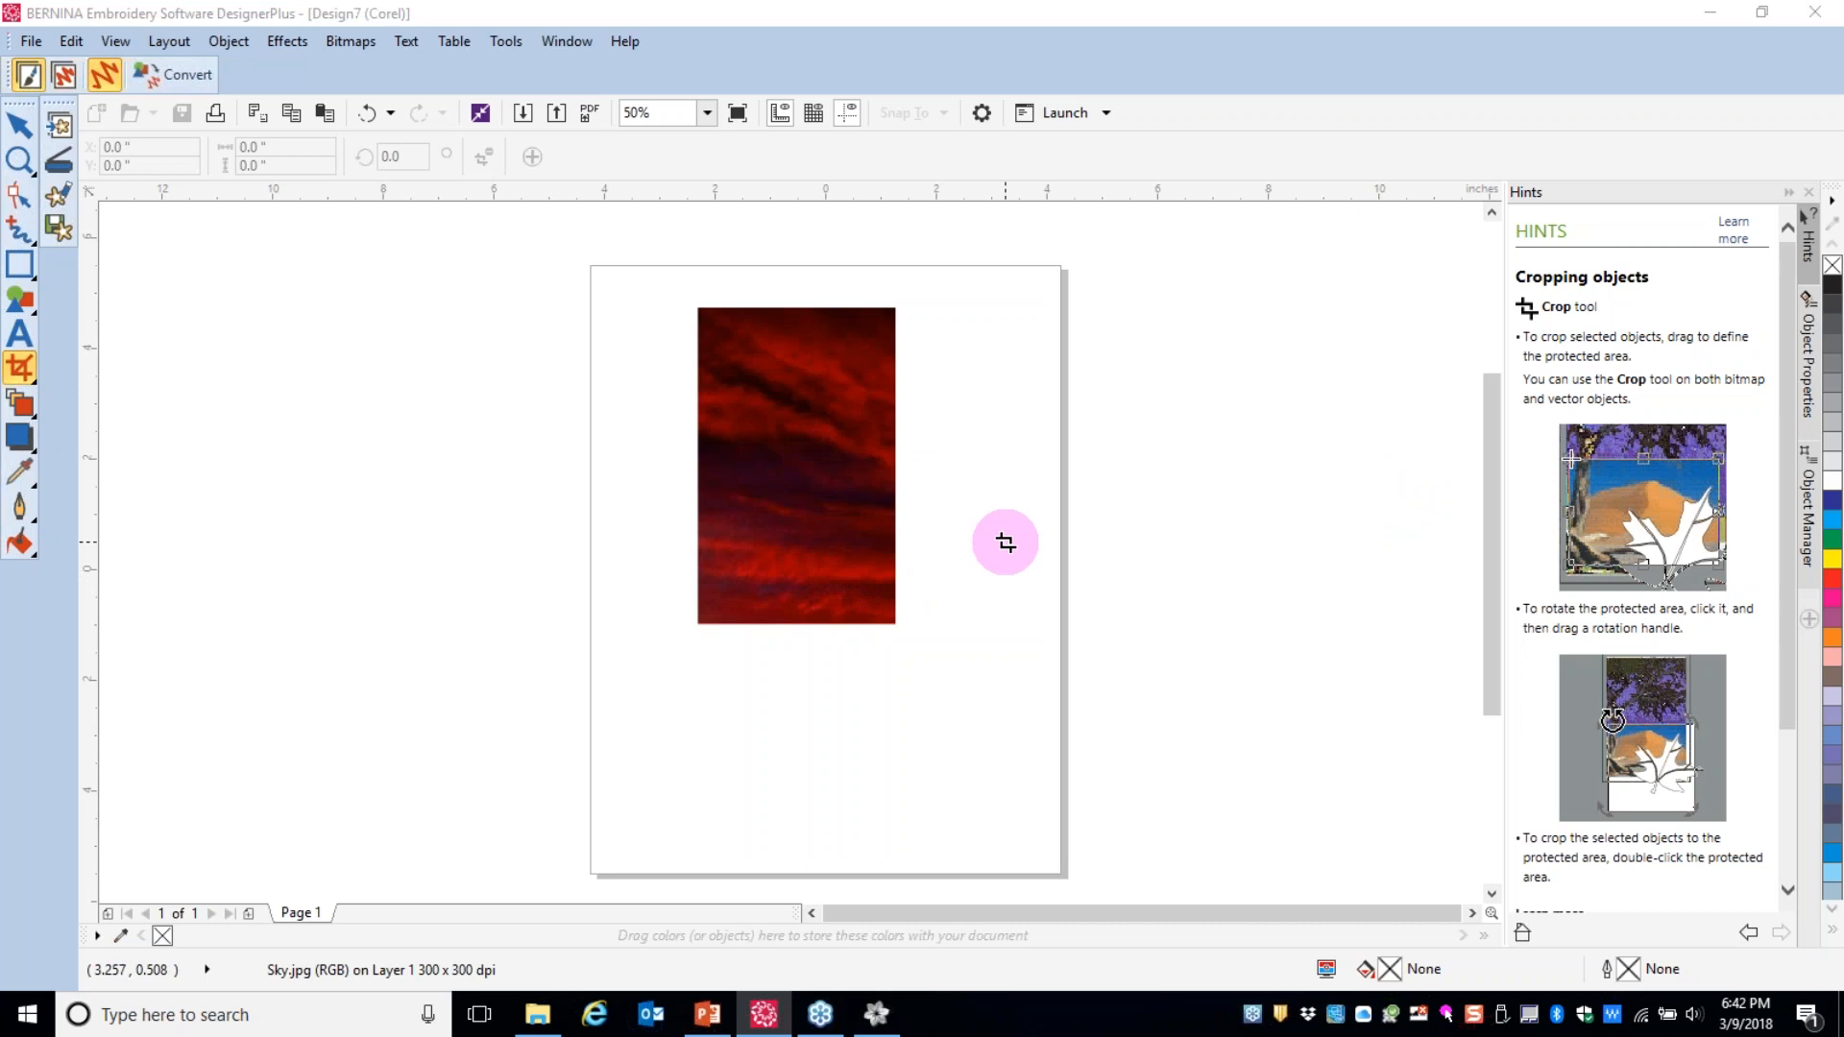
- Convert the cropped sky photo to vector shapes with Quick Trace and delete the original Sky.jpg bitmap
{"action": "left_click", "coordinate": [19, 125]}
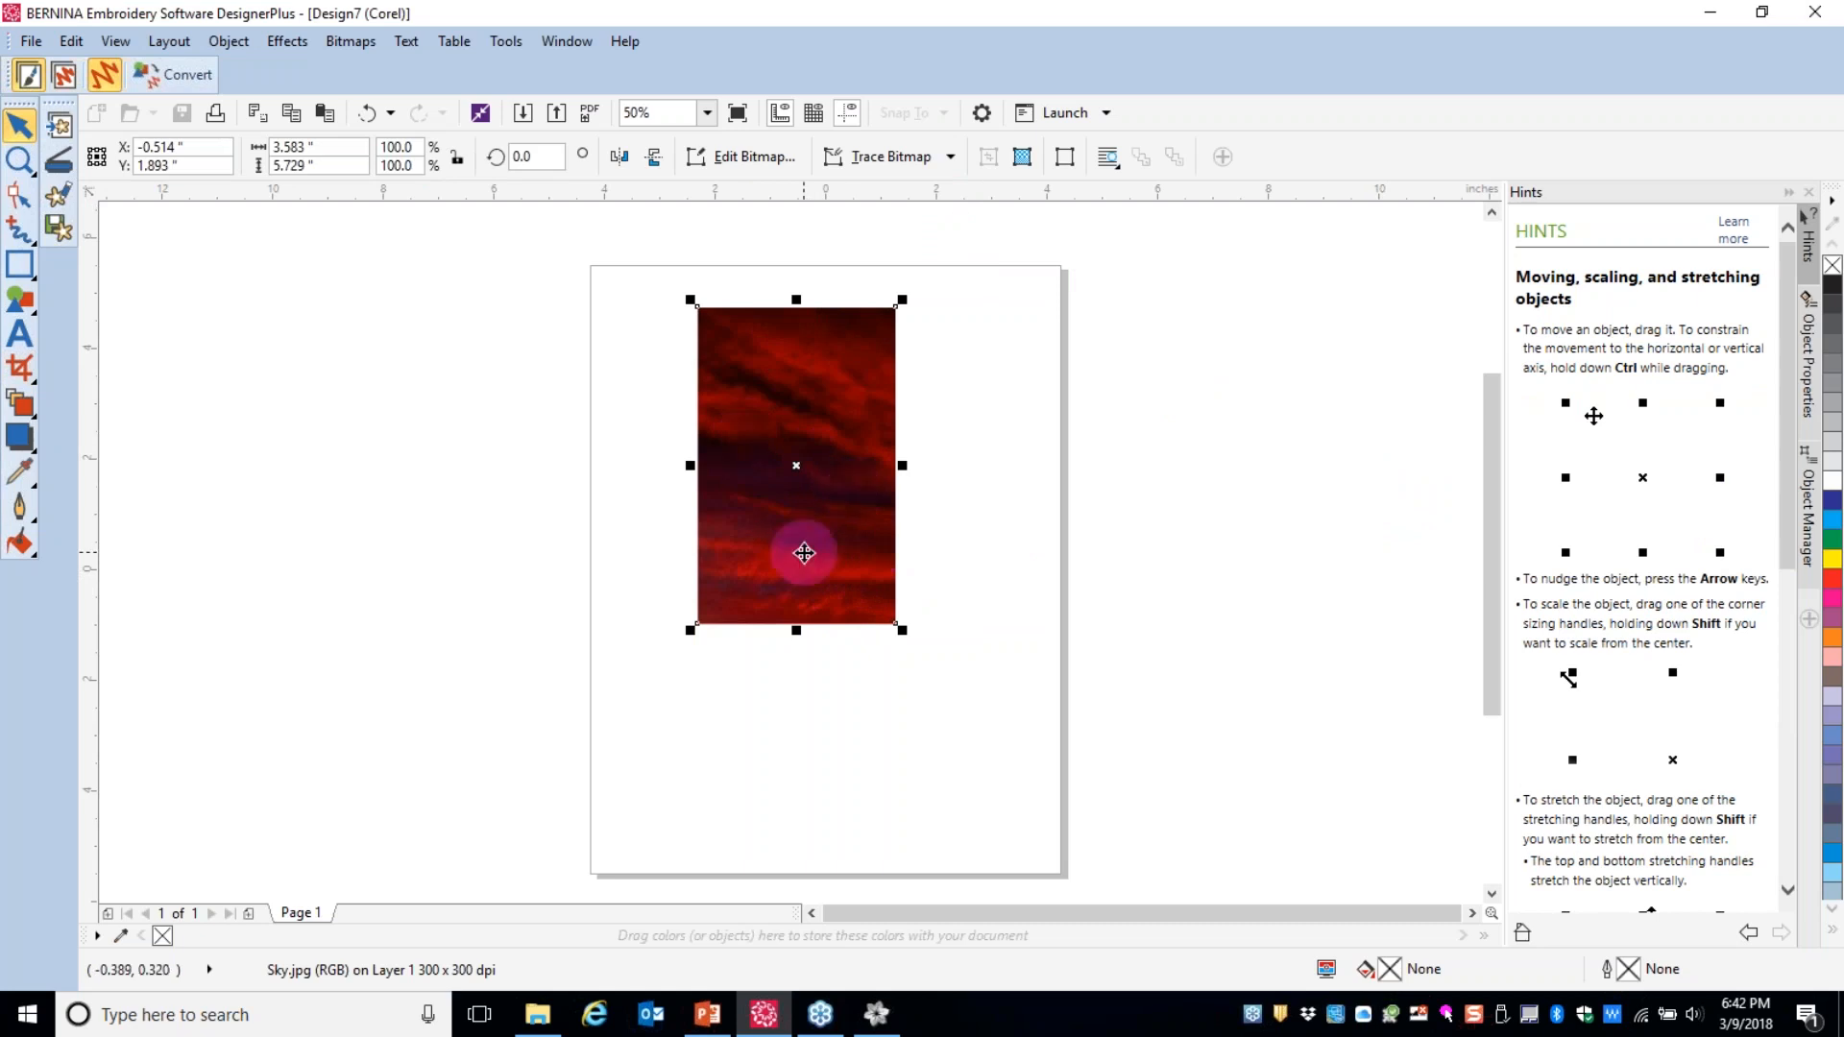
{"action": "left_click", "coordinate": [901, 161]}
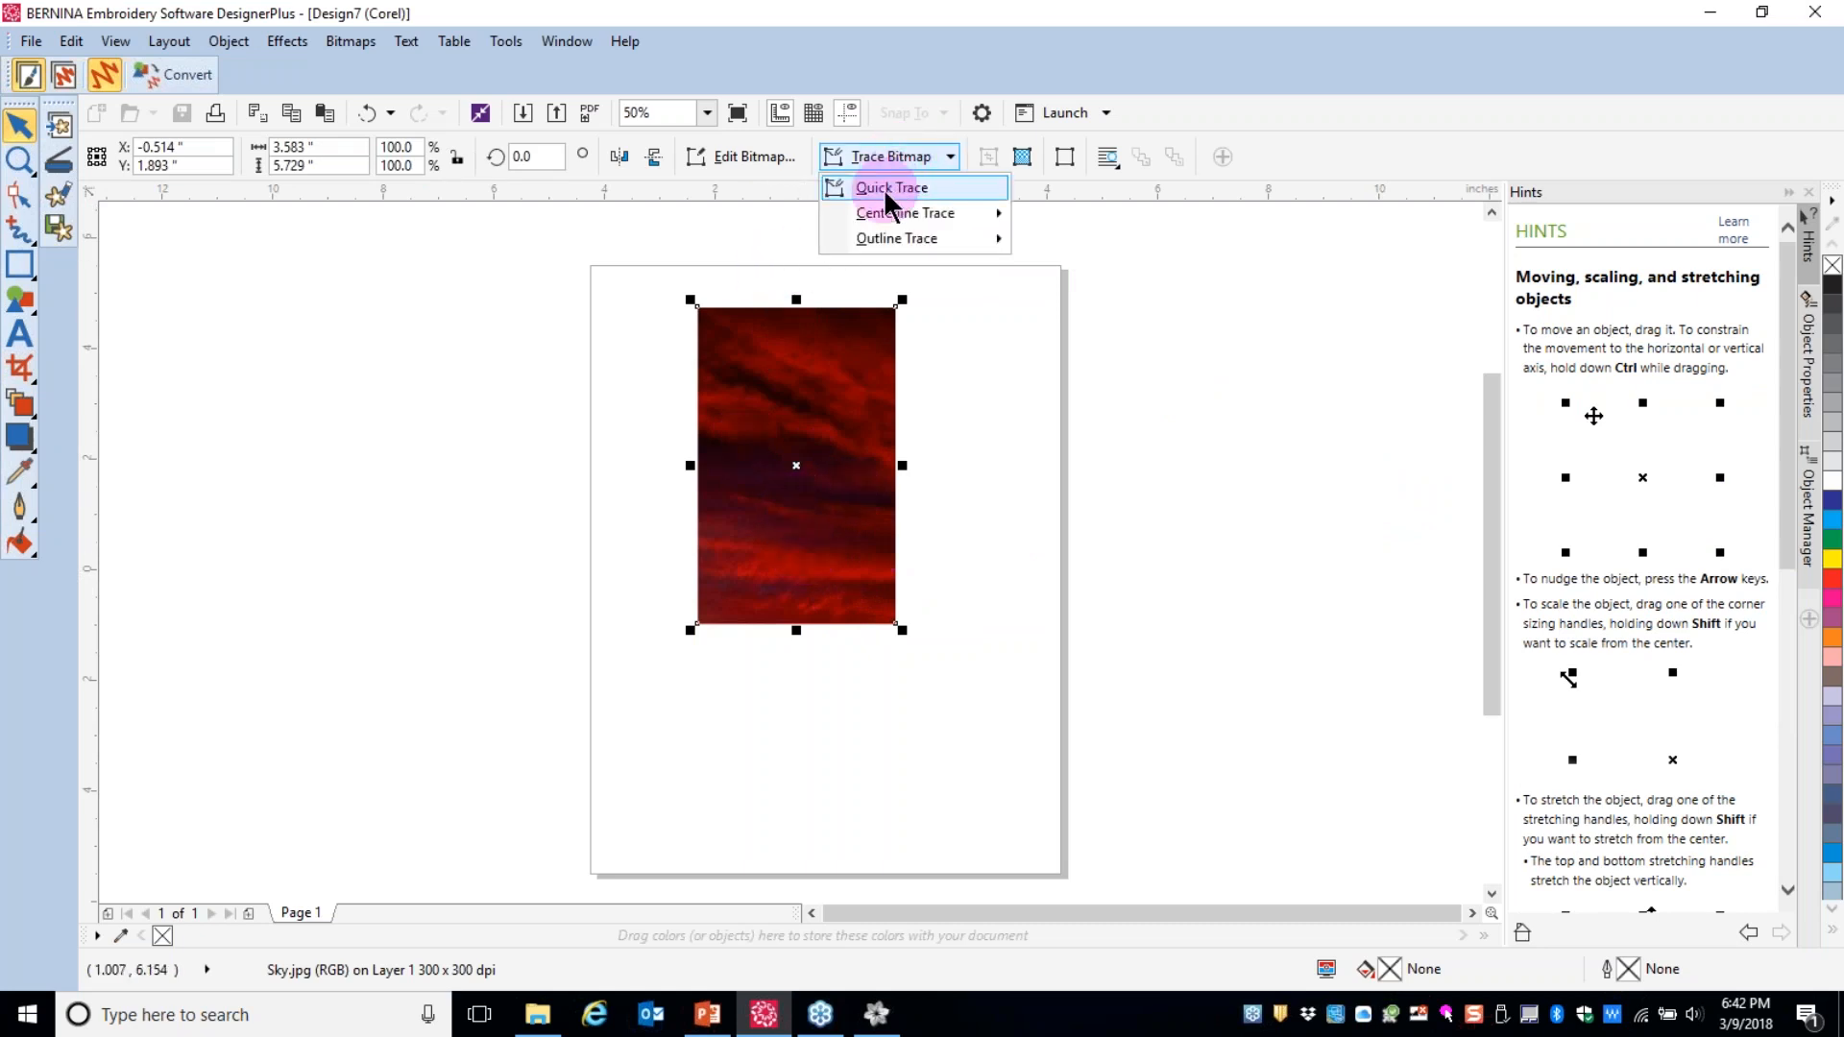
{"action": "left_click", "coordinate": [886, 189]}
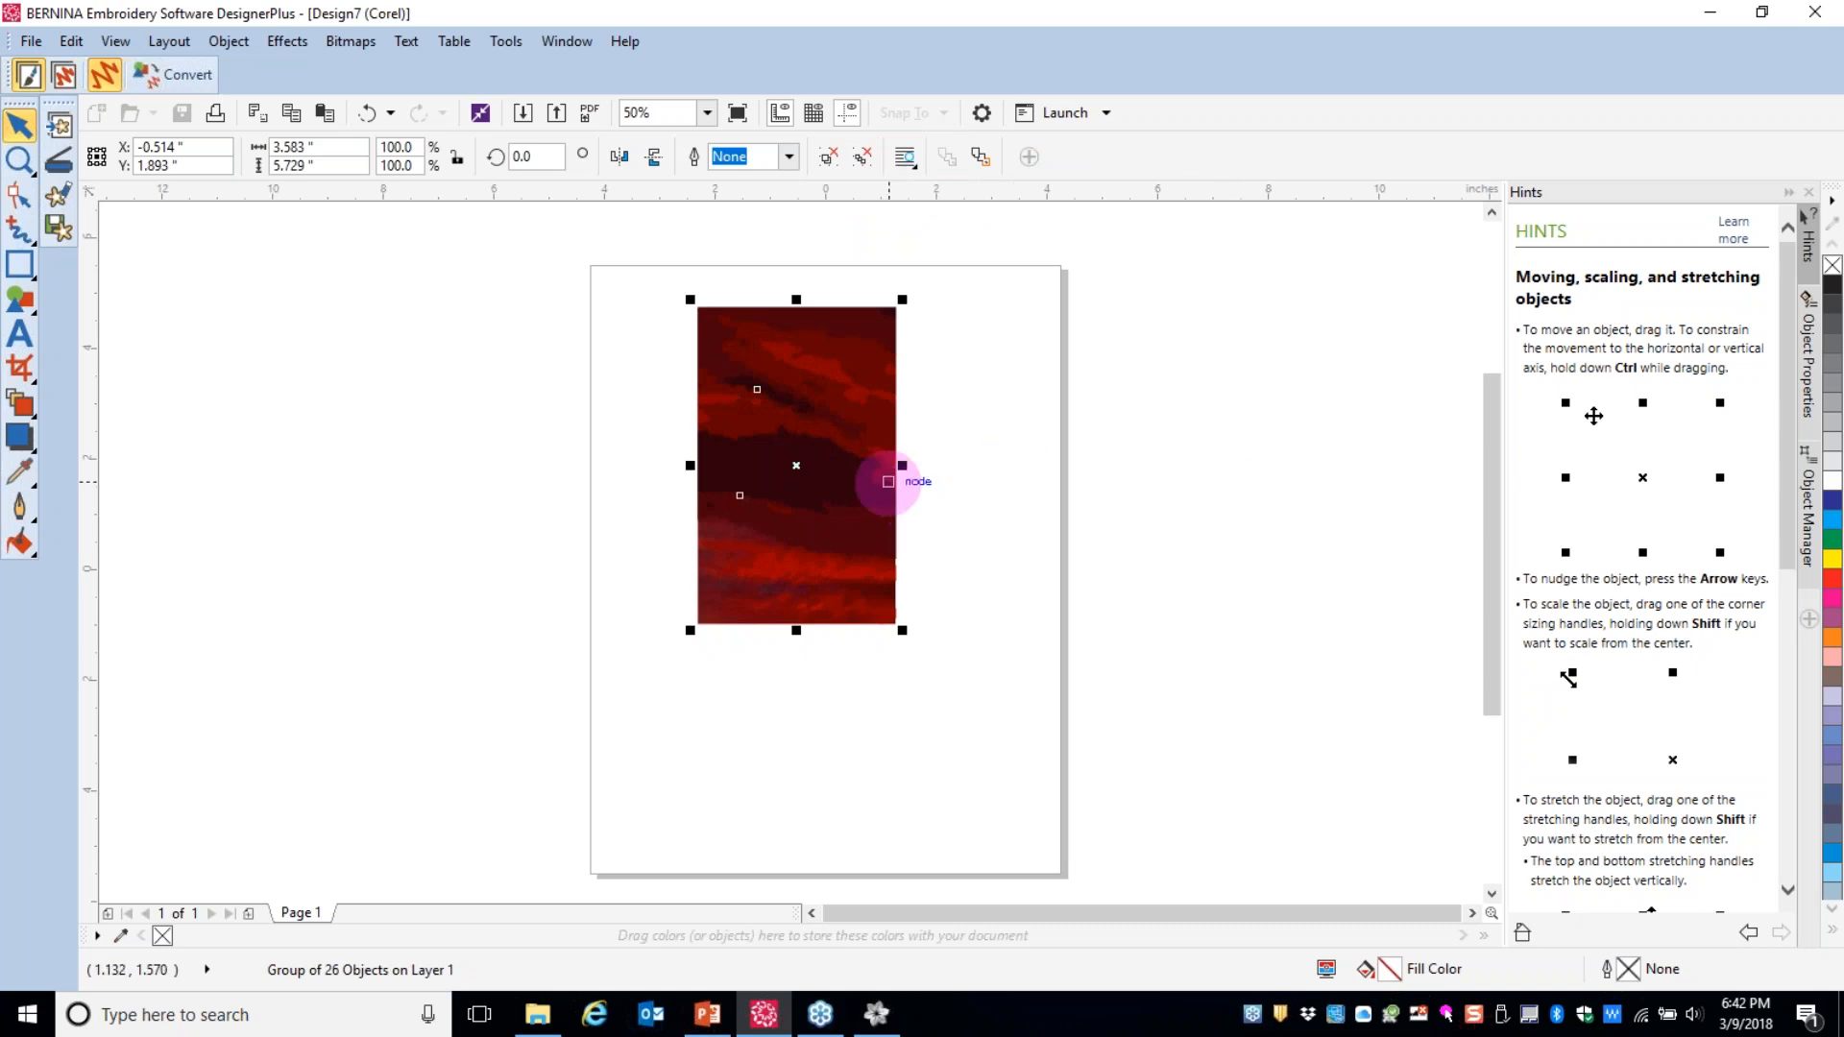
{"action": "left_click", "coordinate": [1810, 503]}
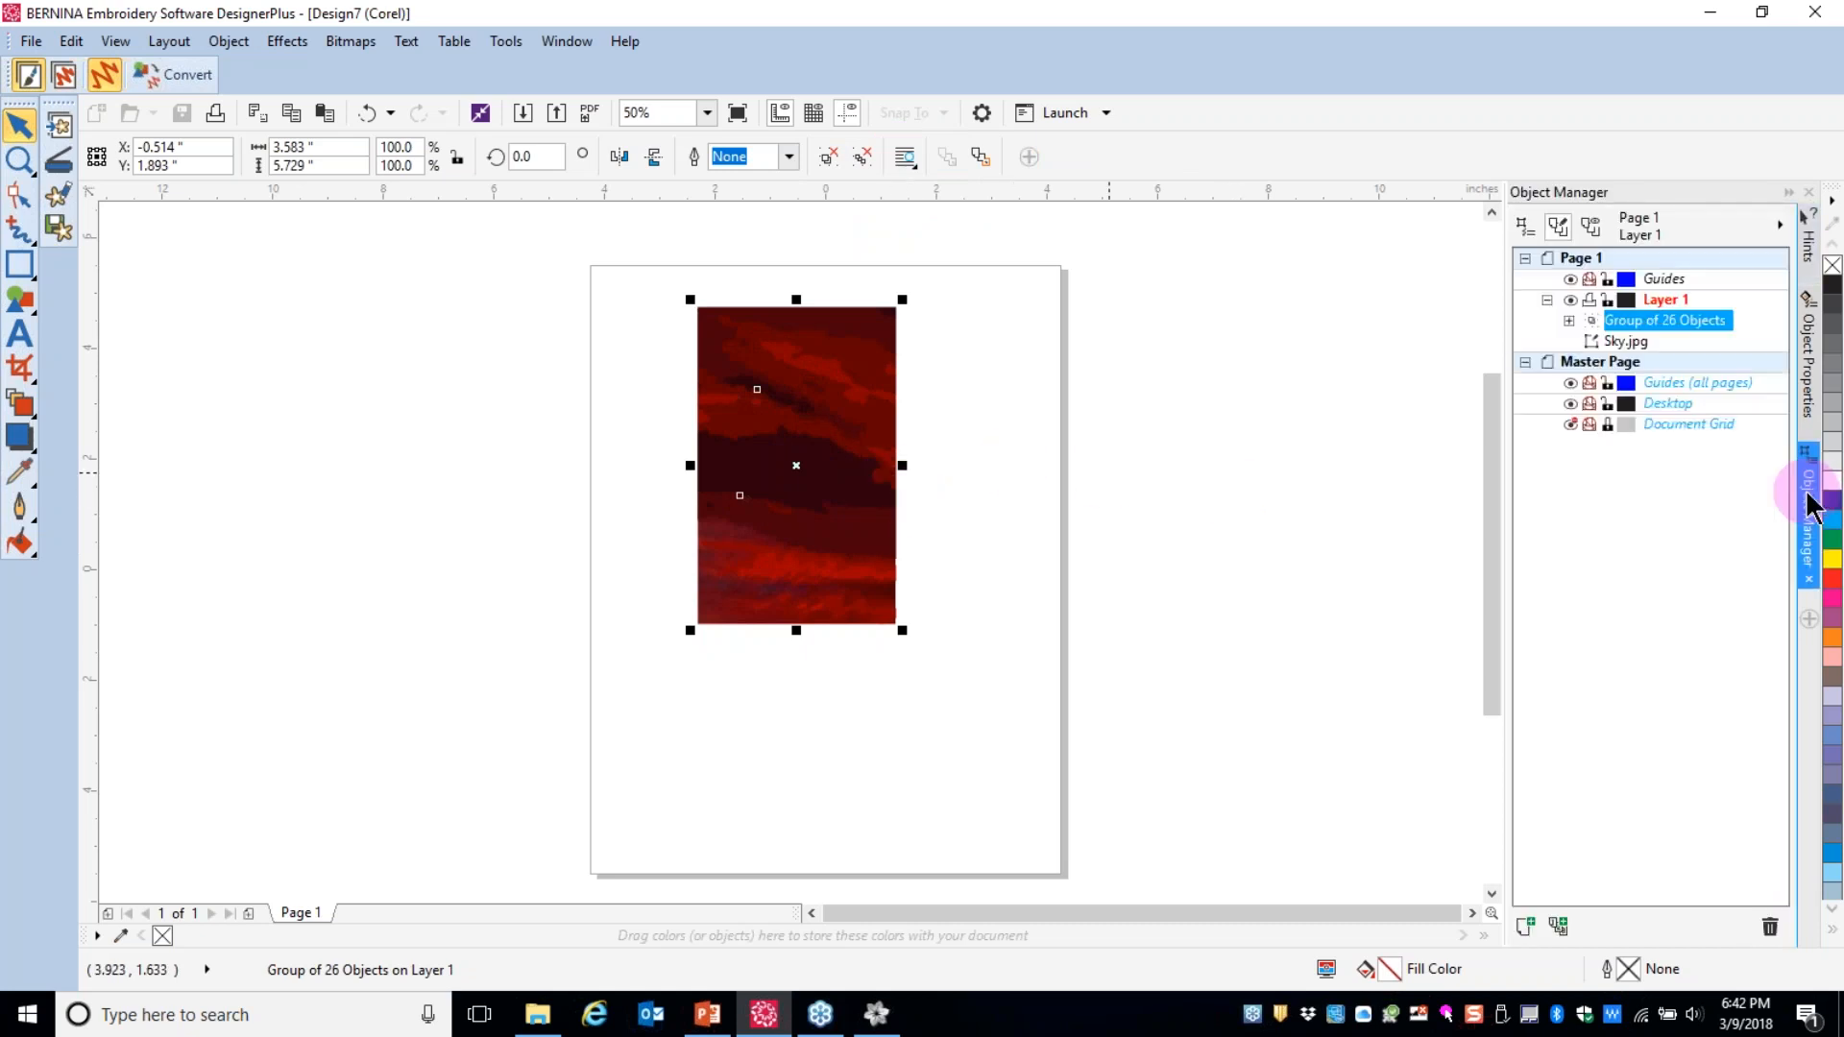
{"action": "left_click", "coordinate": [1631, 340]}
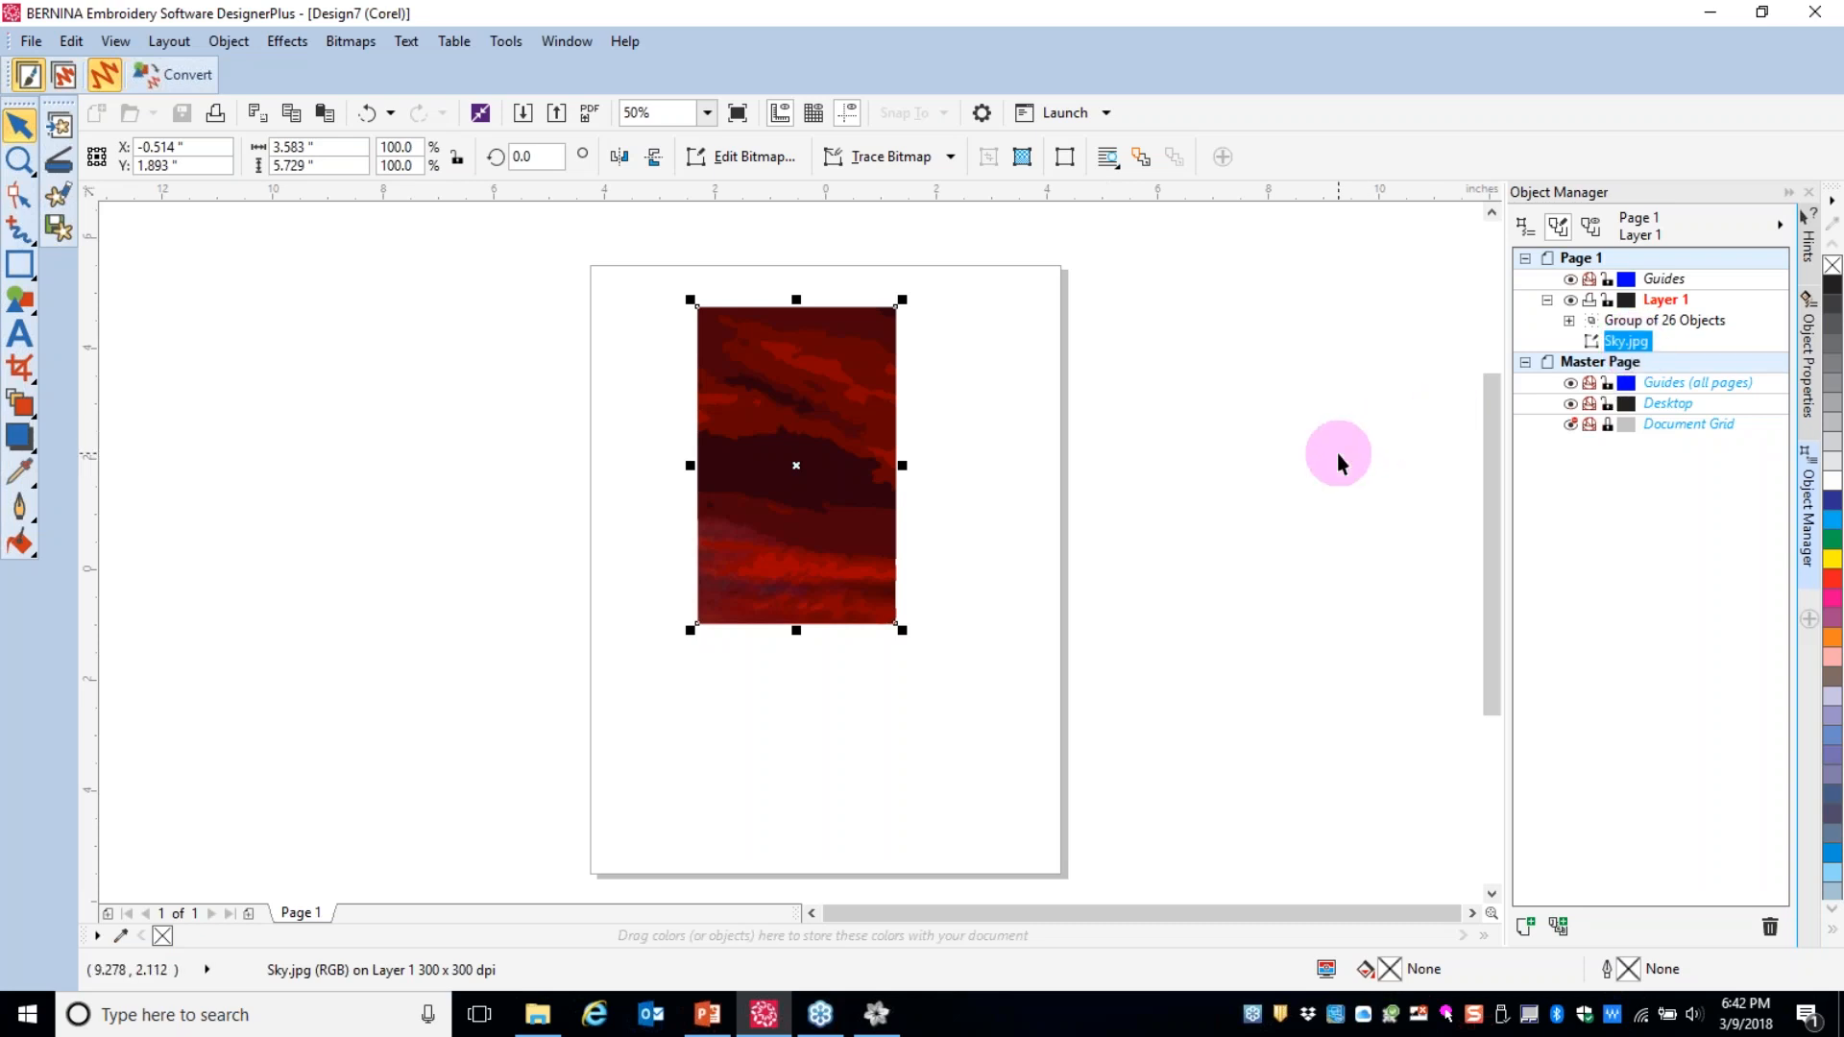
{"action": "key", "text": "Delete"}
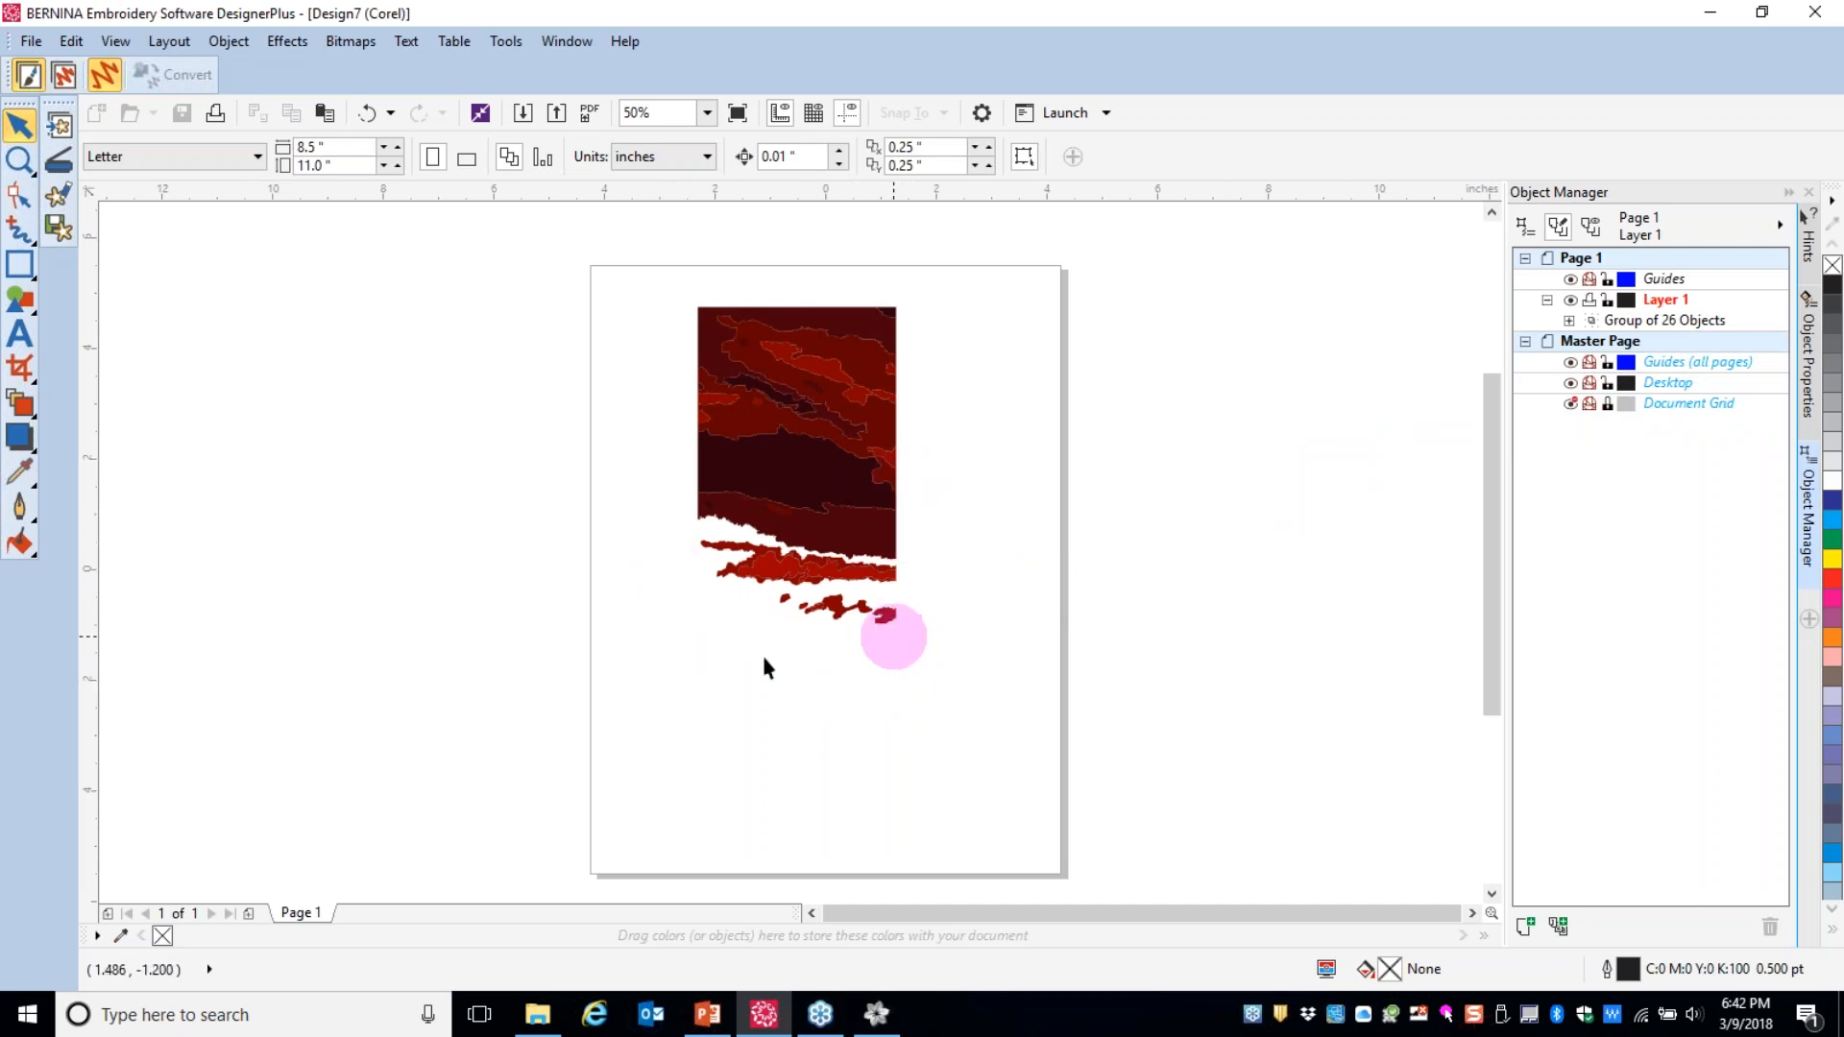
- Ungroup the traced sky shapes and delete the loose red pieces below the main block
{"action": "left_click", "coordinate": [845, 473]}
{"action": "right_click", "coordinate": [845, 473]}
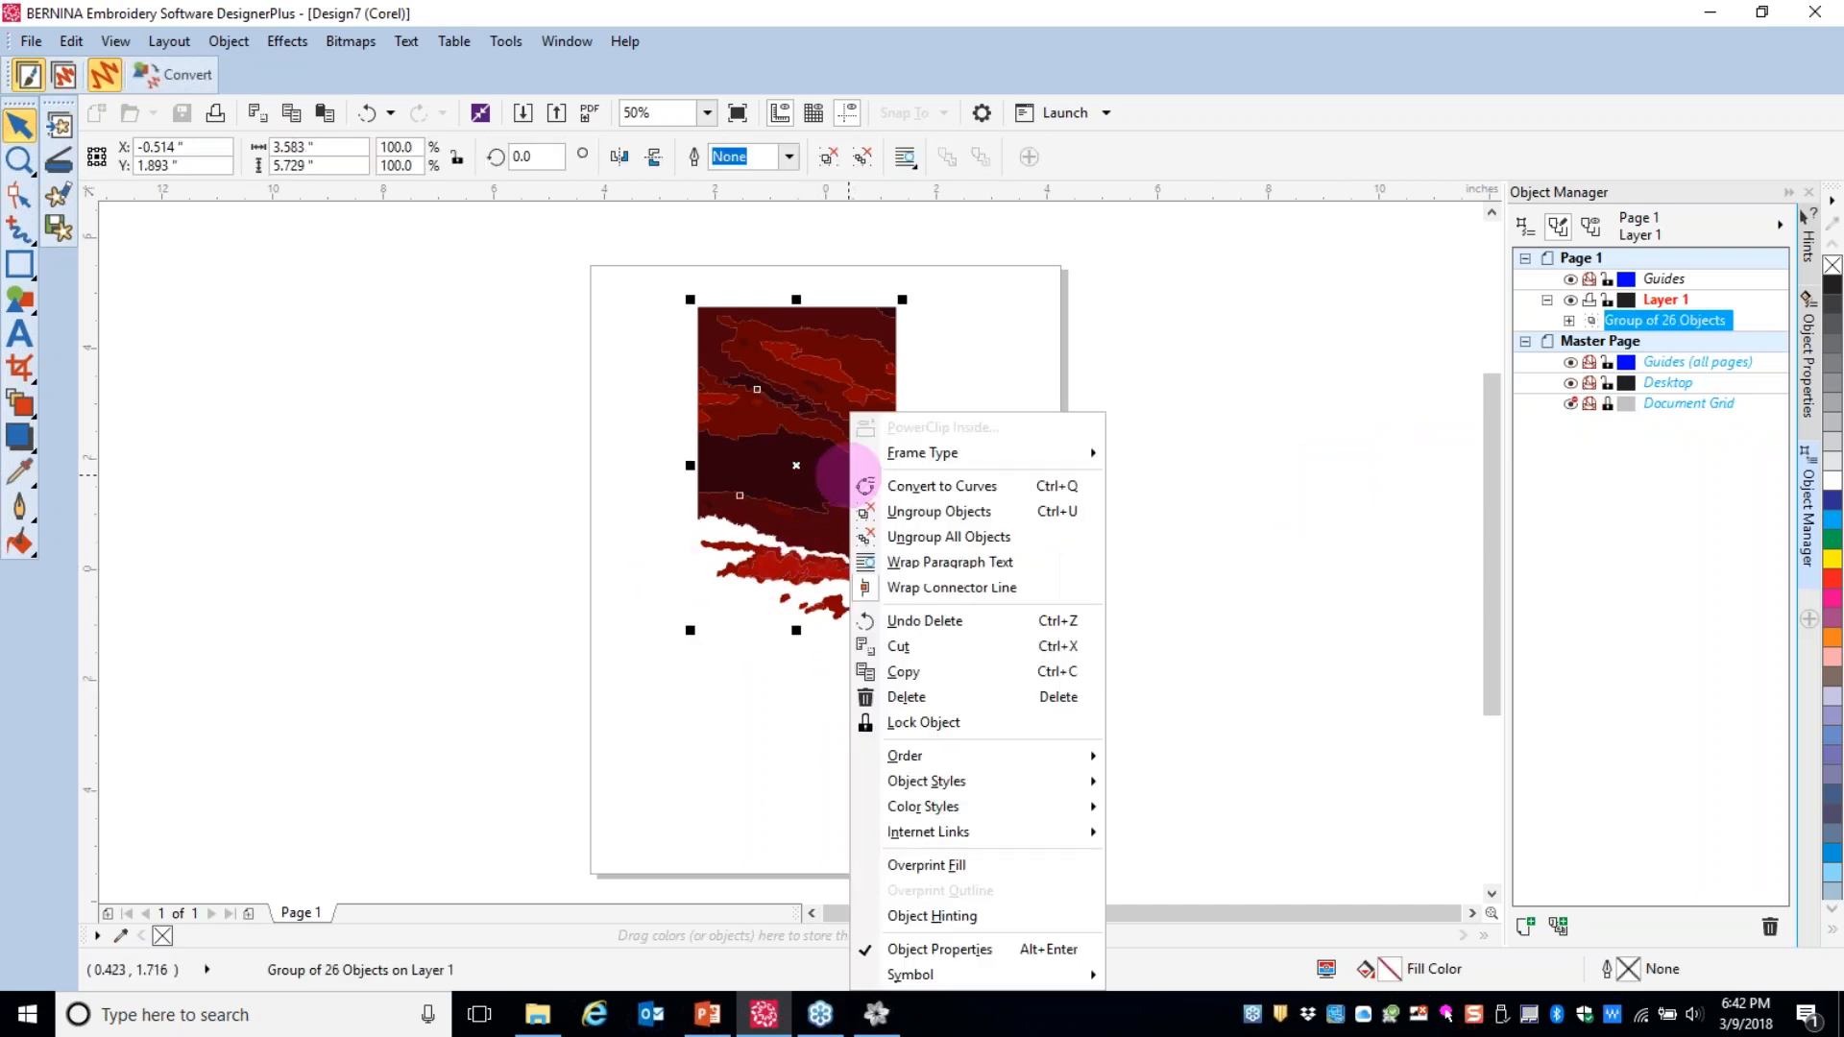
{"action": "left_click", "coordinate": [907, 519]}
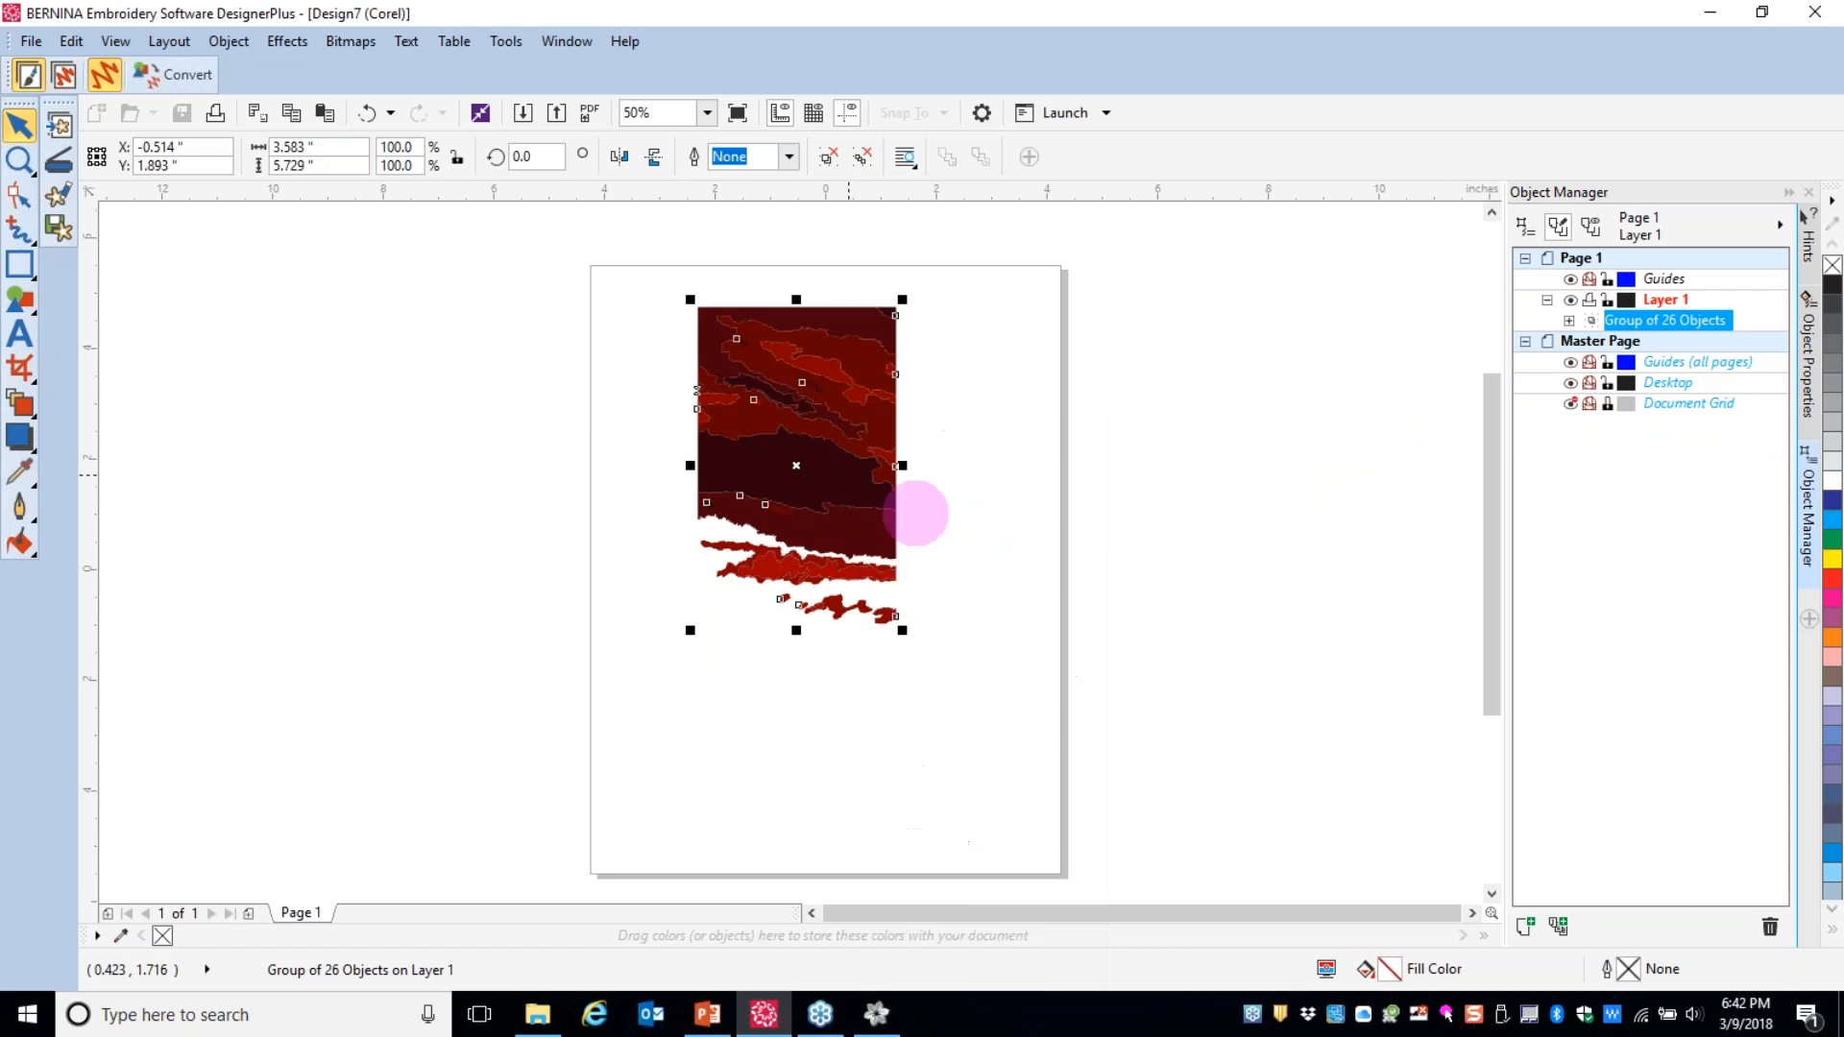
{"action": "left_click", "coordinate": [924, 702]}
{"action": "left_click_drag", "start_coordinate": [924, 693], "coordinate": [679, 534]}
{"action": "key", "text": "Delete"}
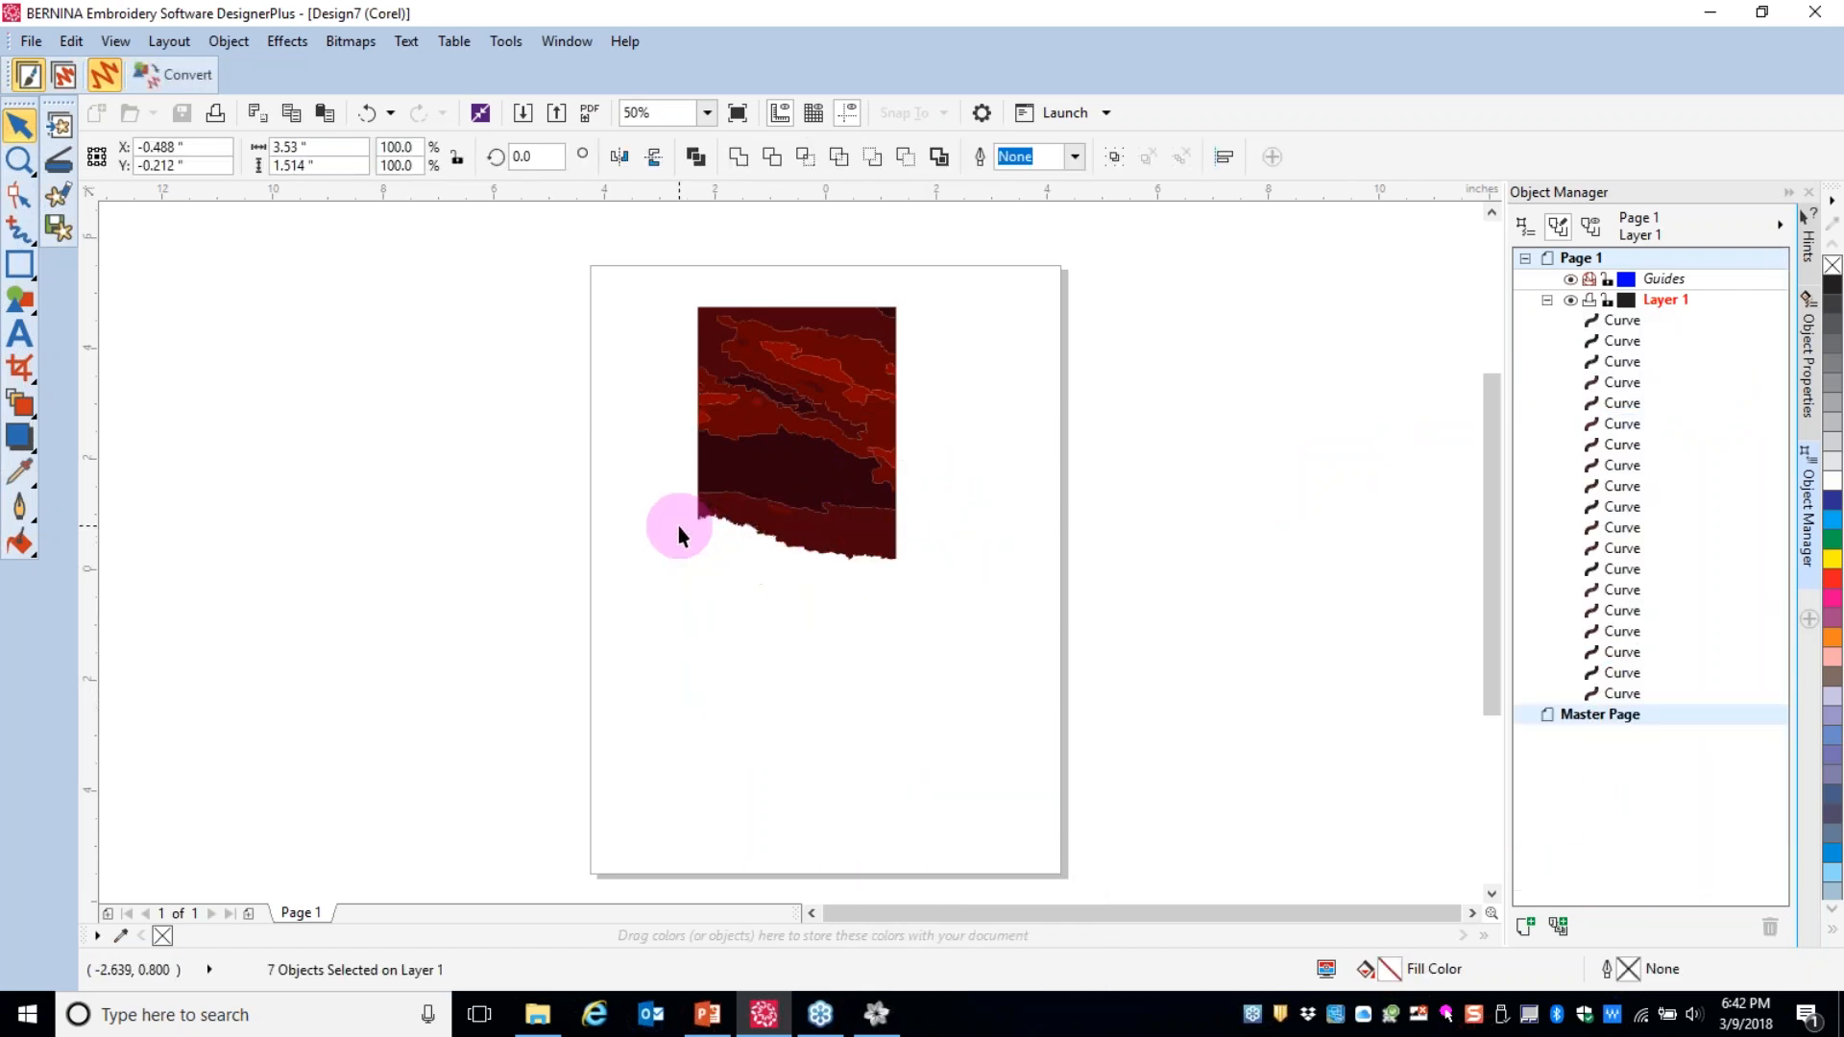
- Recolor the small dark patch in the sky's upper-left red area with the surrounding red (#600001), sampled with the color eyedropper
{"action": "scroll", "coordinate": [747, 451], "scroll_direction": "up", "scroll_amount": 2}
{"action": "scroll", "coordinate": [746, 451], "scroll_direction": "up", "scroll_amount": 3}
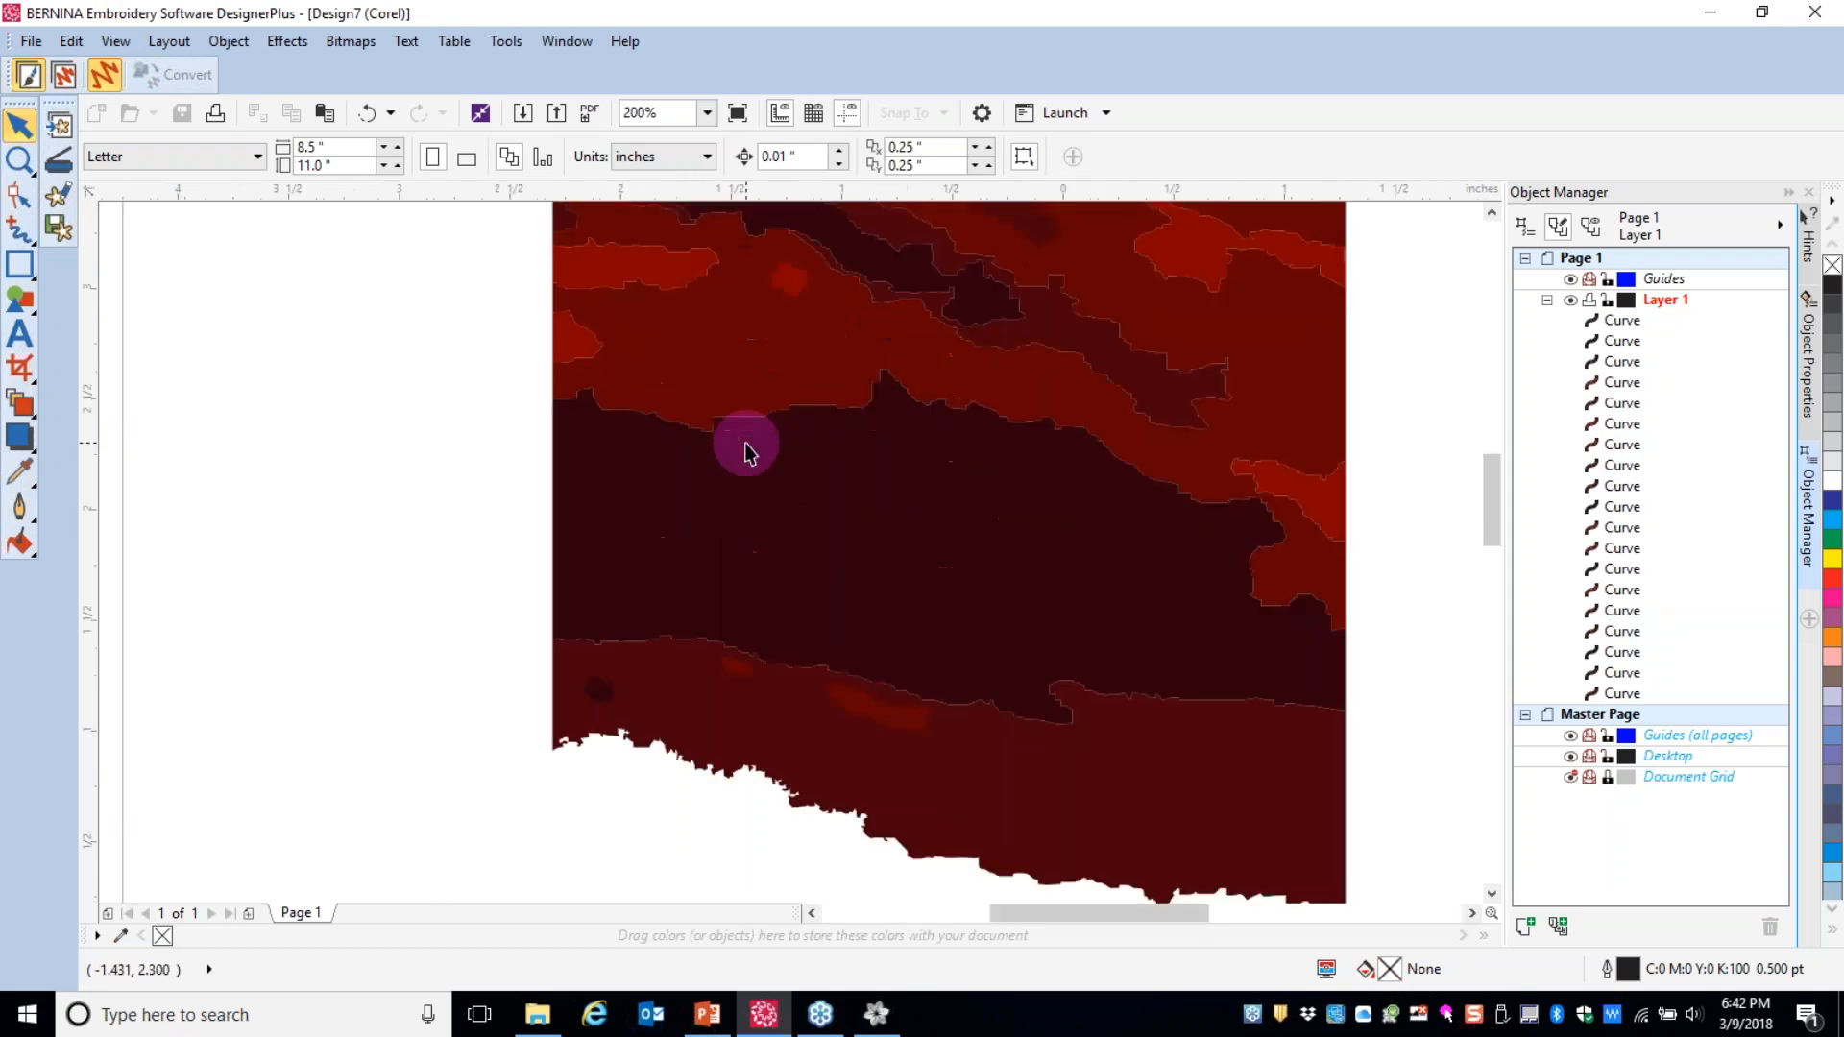
{"action": "scroll", "coordinate": [1018, 461], "scroll_direction": "down", "scroll_amount": 3}
{"action": "left_click_drag", "start_coordinate": [1494, 514], "coordinate": [1490, 486]}
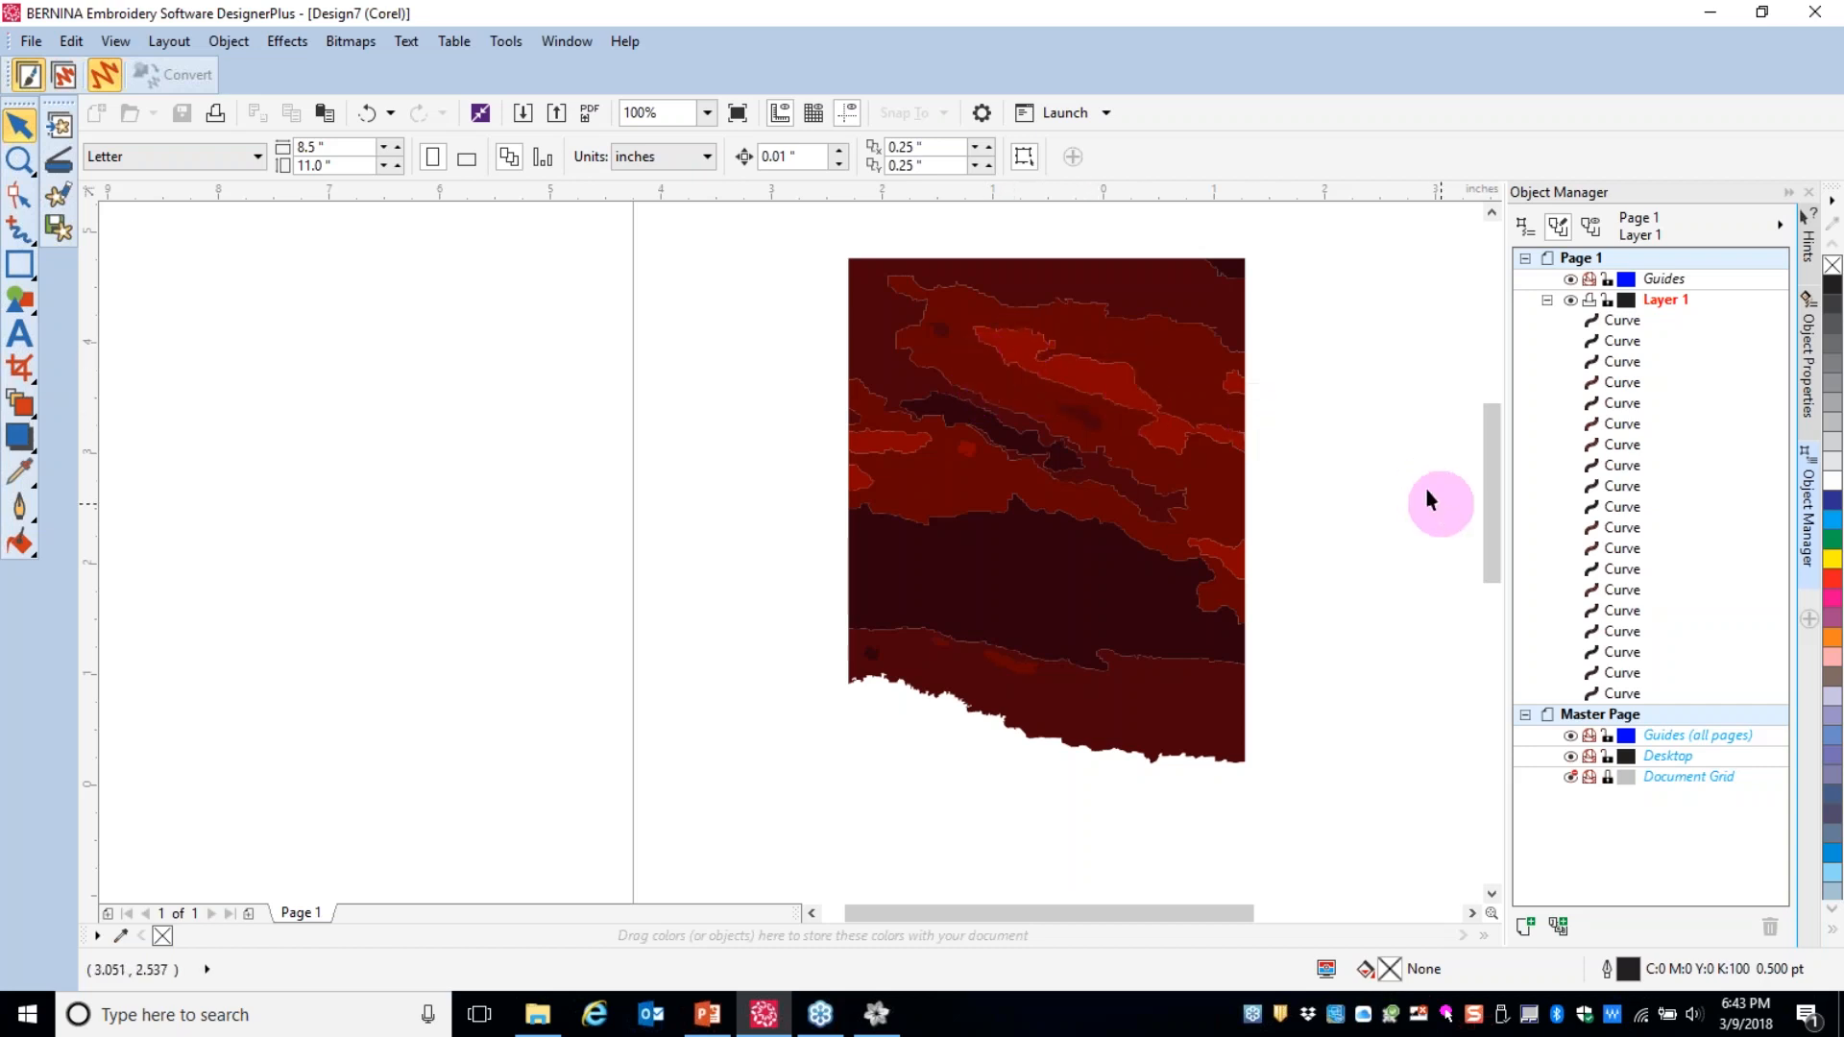
{"action": "left_click", "coordinate": [941, 341]}
{"action": "scroll", "coordinate": [1070, 412], "scroll_direction": "up", "scroll_amount": 3}
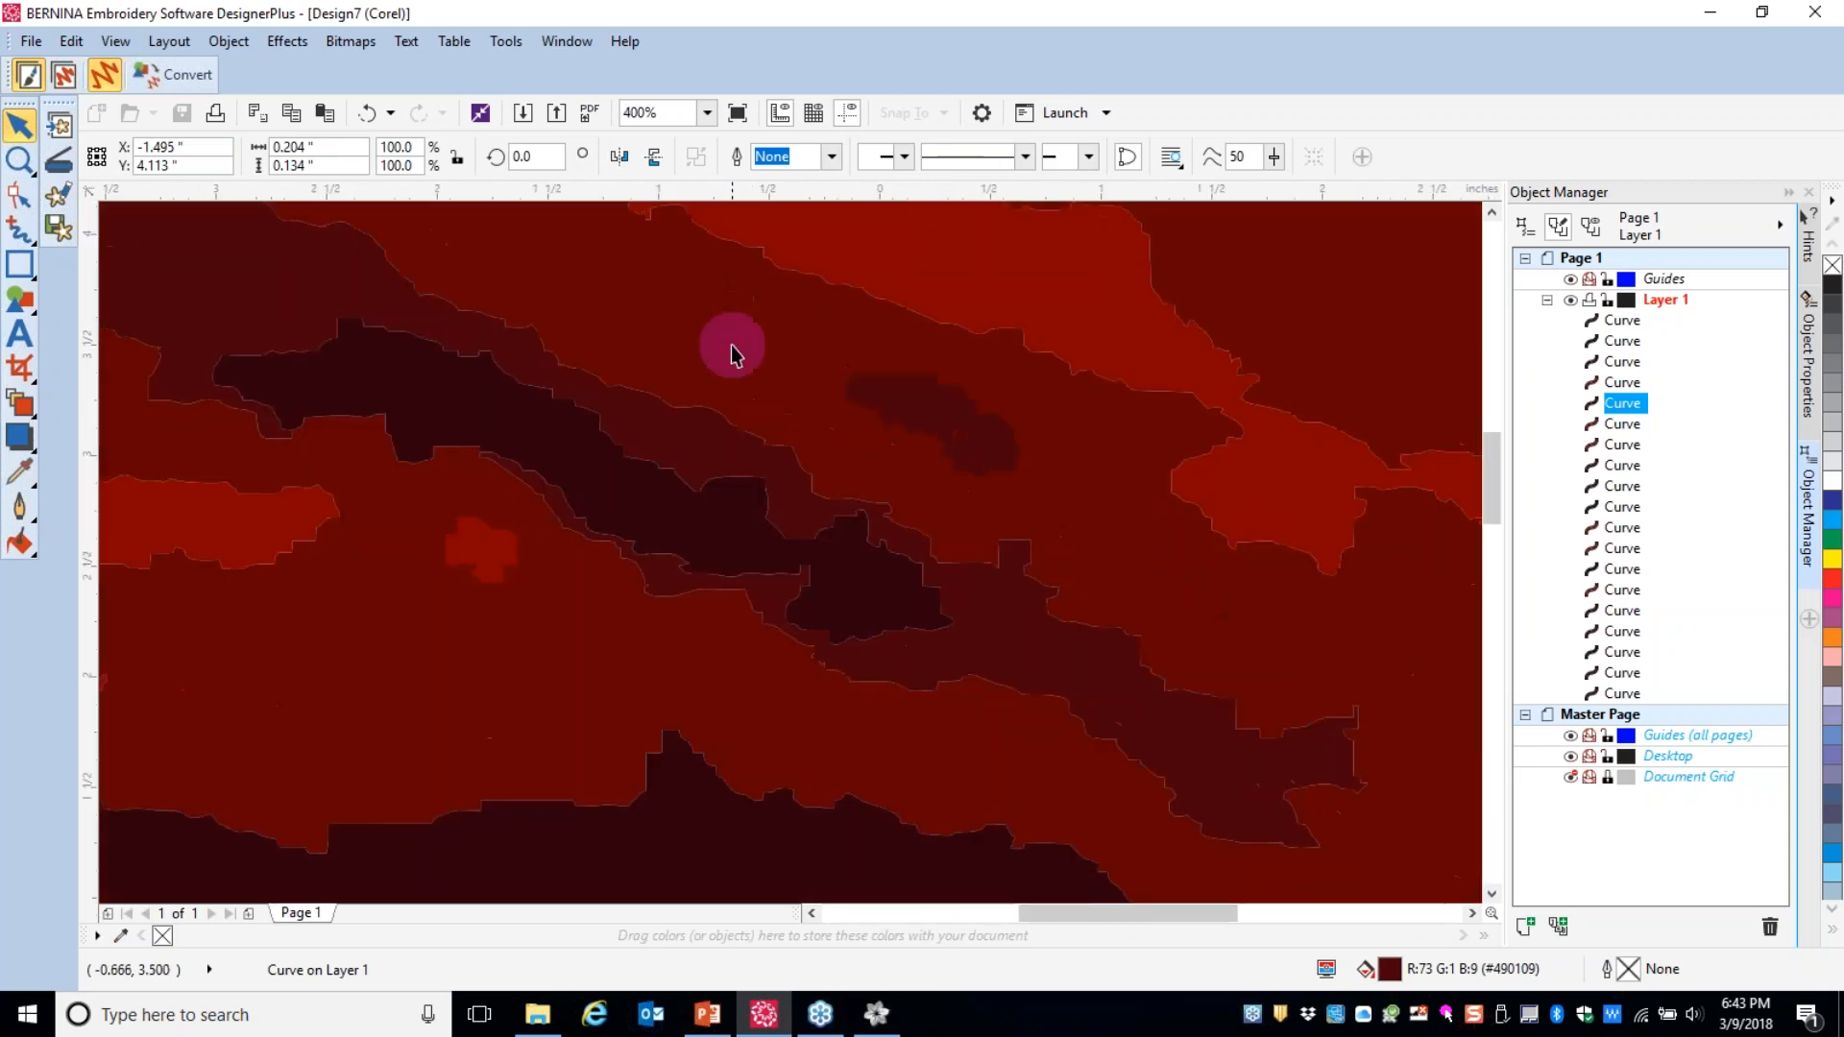
{"action": "scroll", "coordinate": [732, 356], "scroll_direction": "down", "scroll_amount": 2}
{"action": "left_click_drag", "start_coordinate": [1490, 510], "coordinate": [1493, 477]}
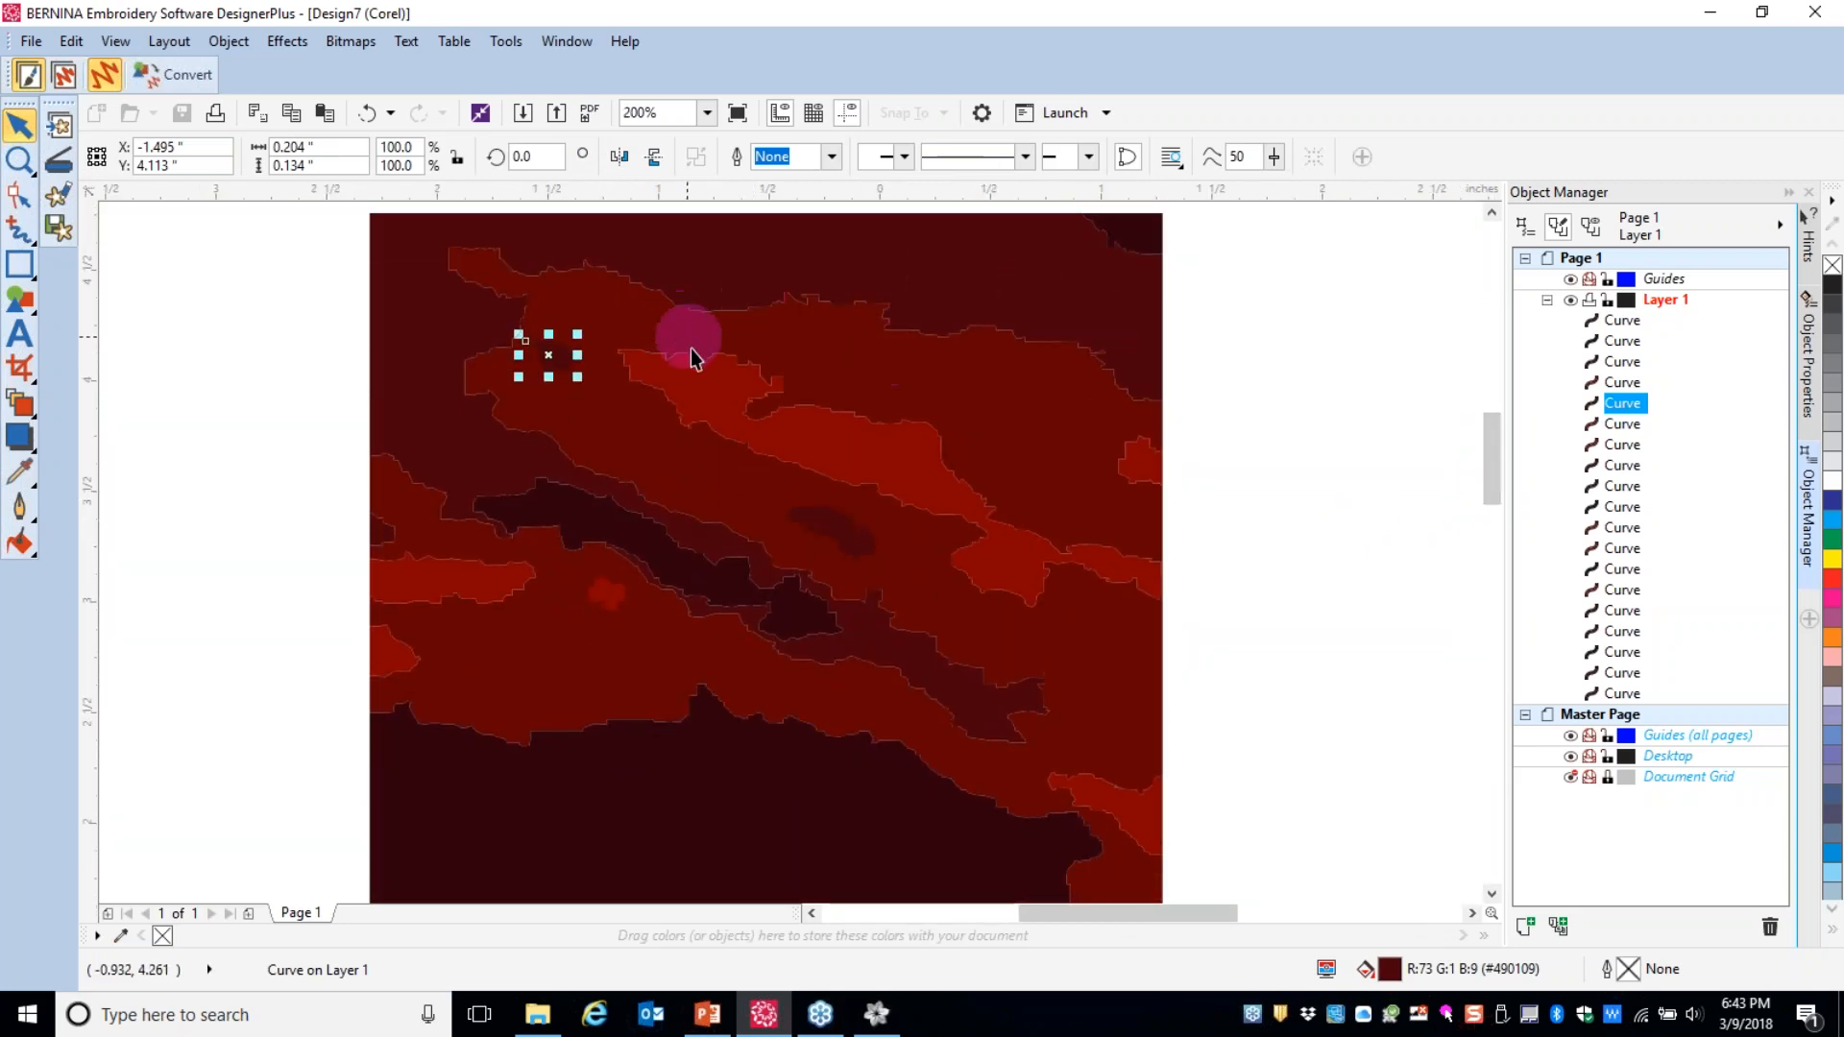
{"action": "left_click", "coordinate": [229, 359]}
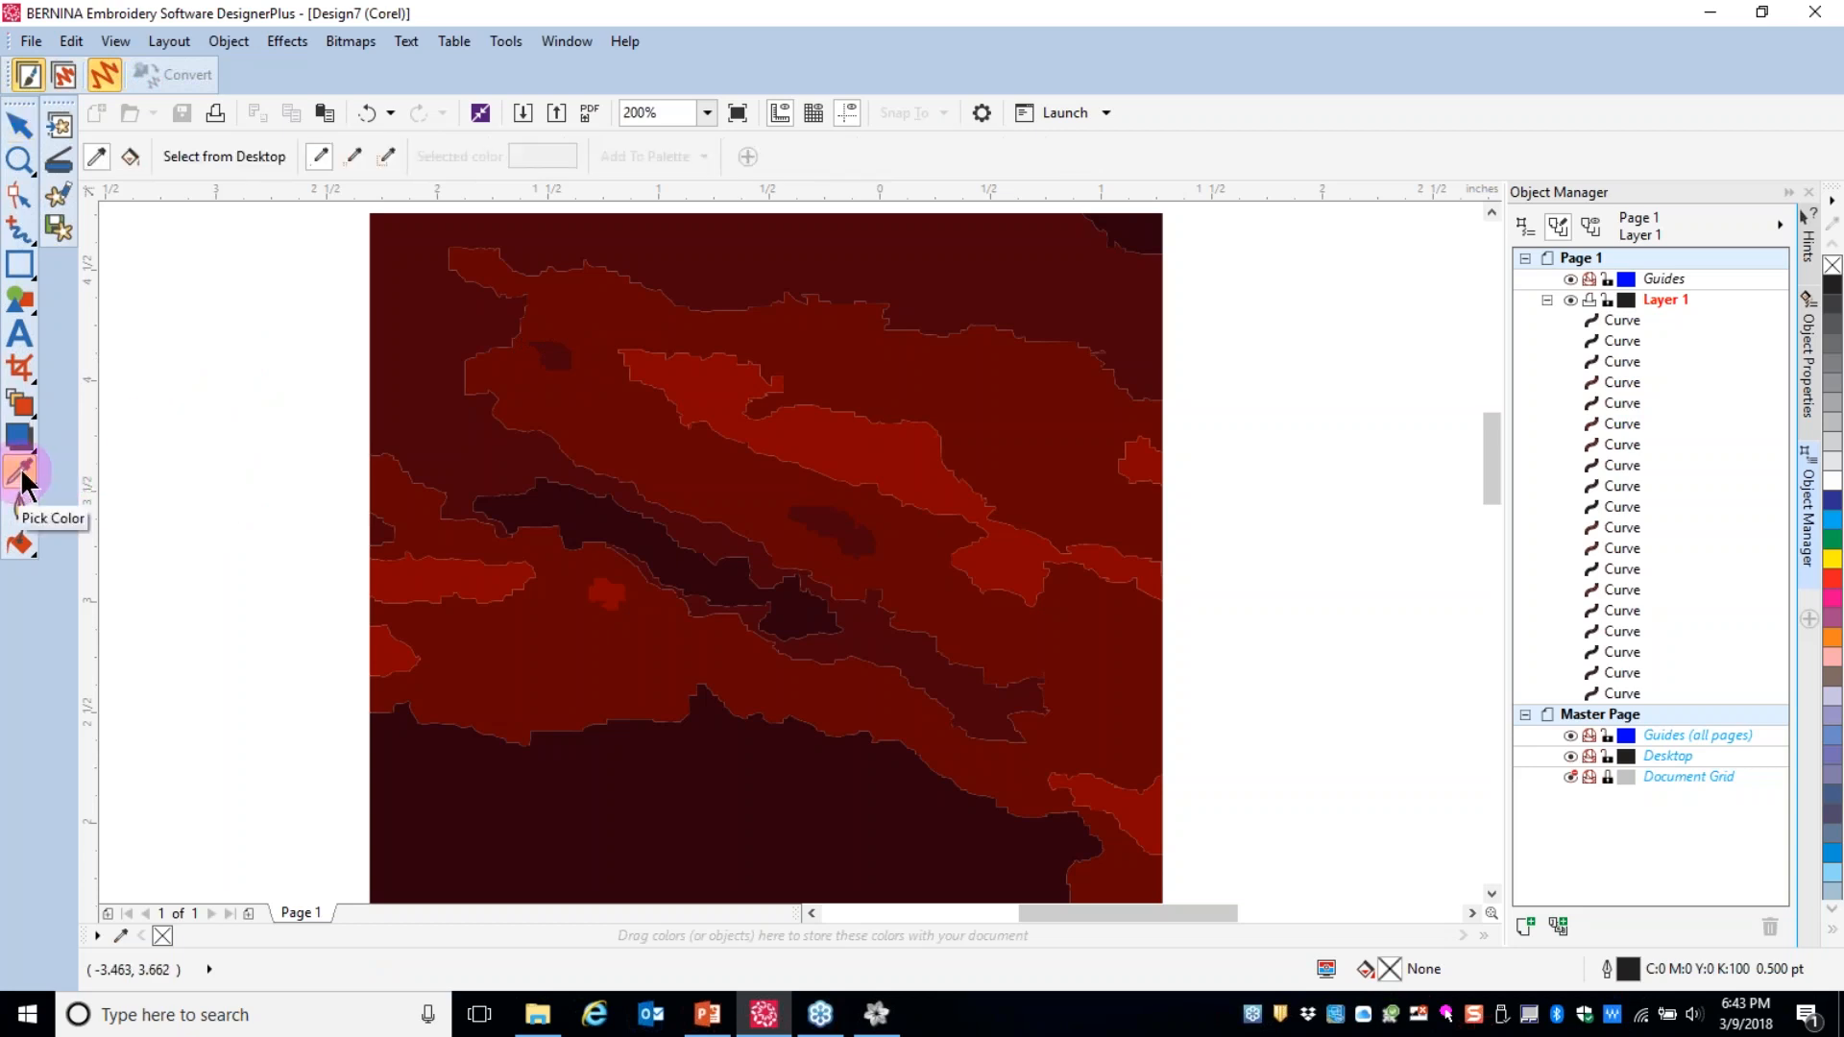
{"action": "left_click", "coordinate": [596, 308]}
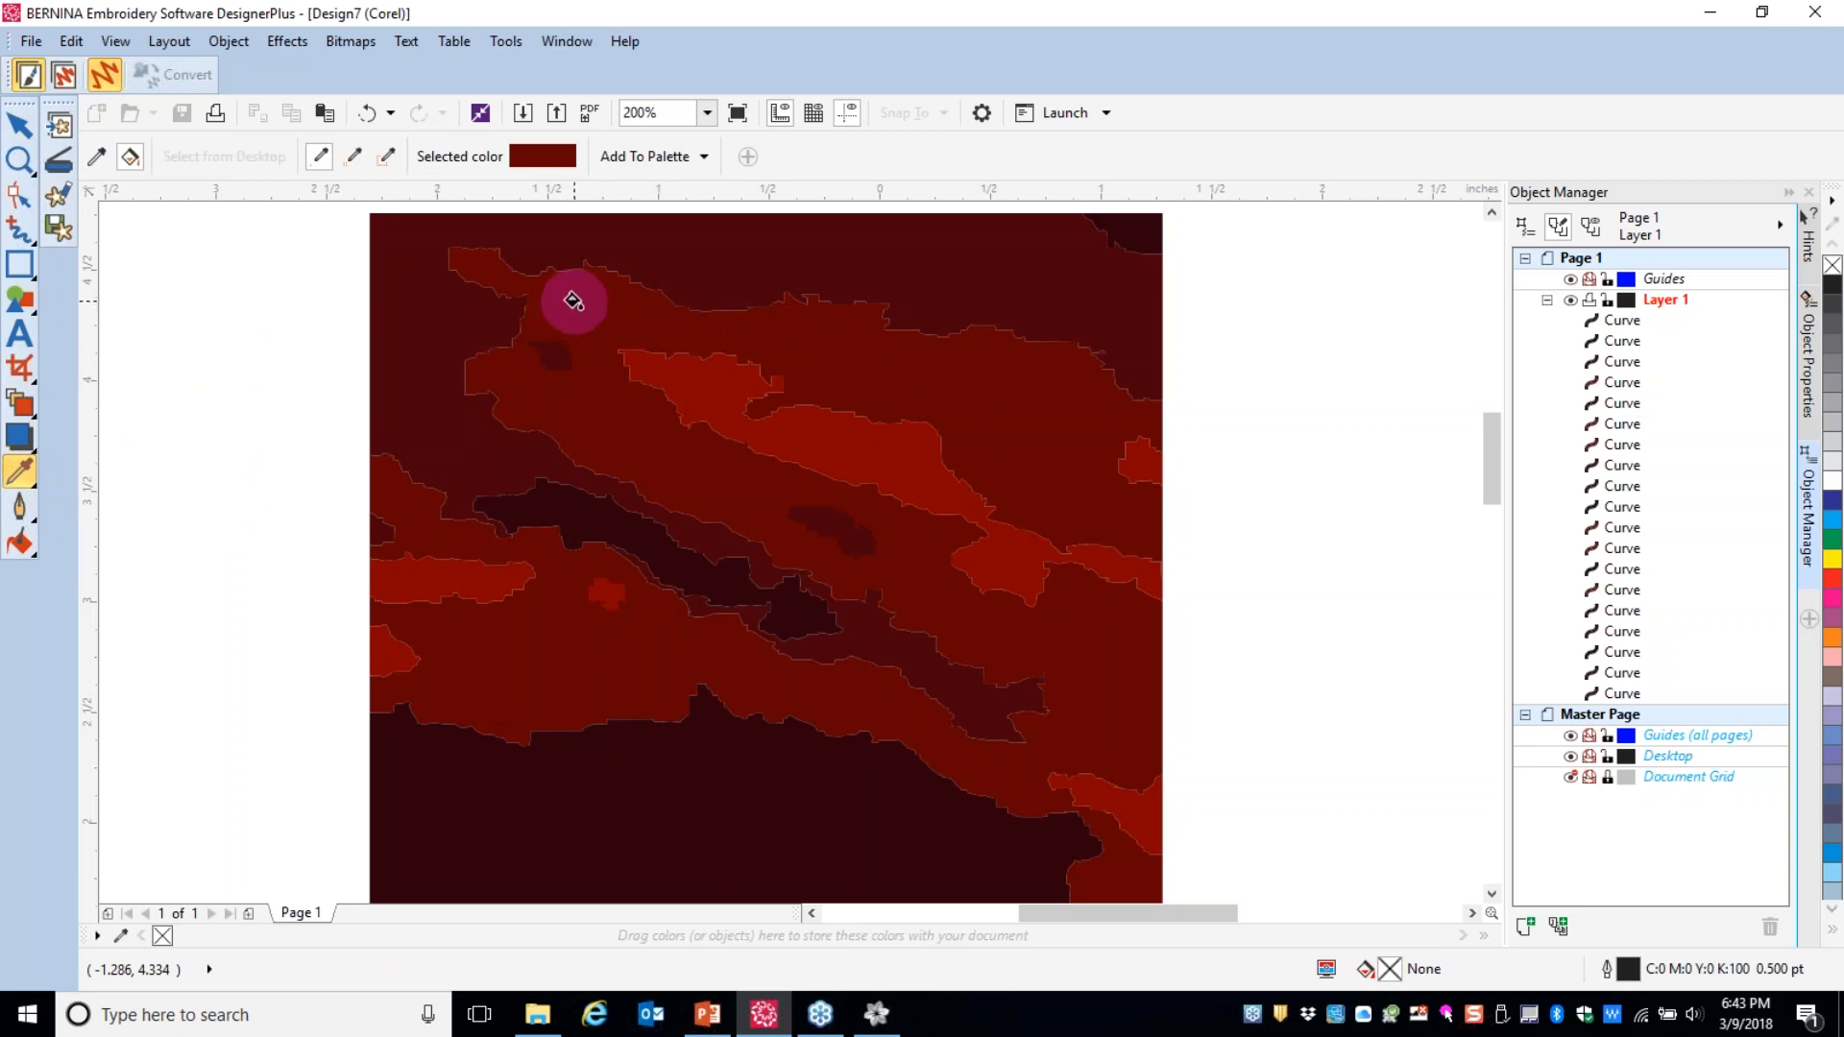
{"action": "scroll", "coordinate": [567, 347], "scroll_direction": "up", "scroll_amount": 3}
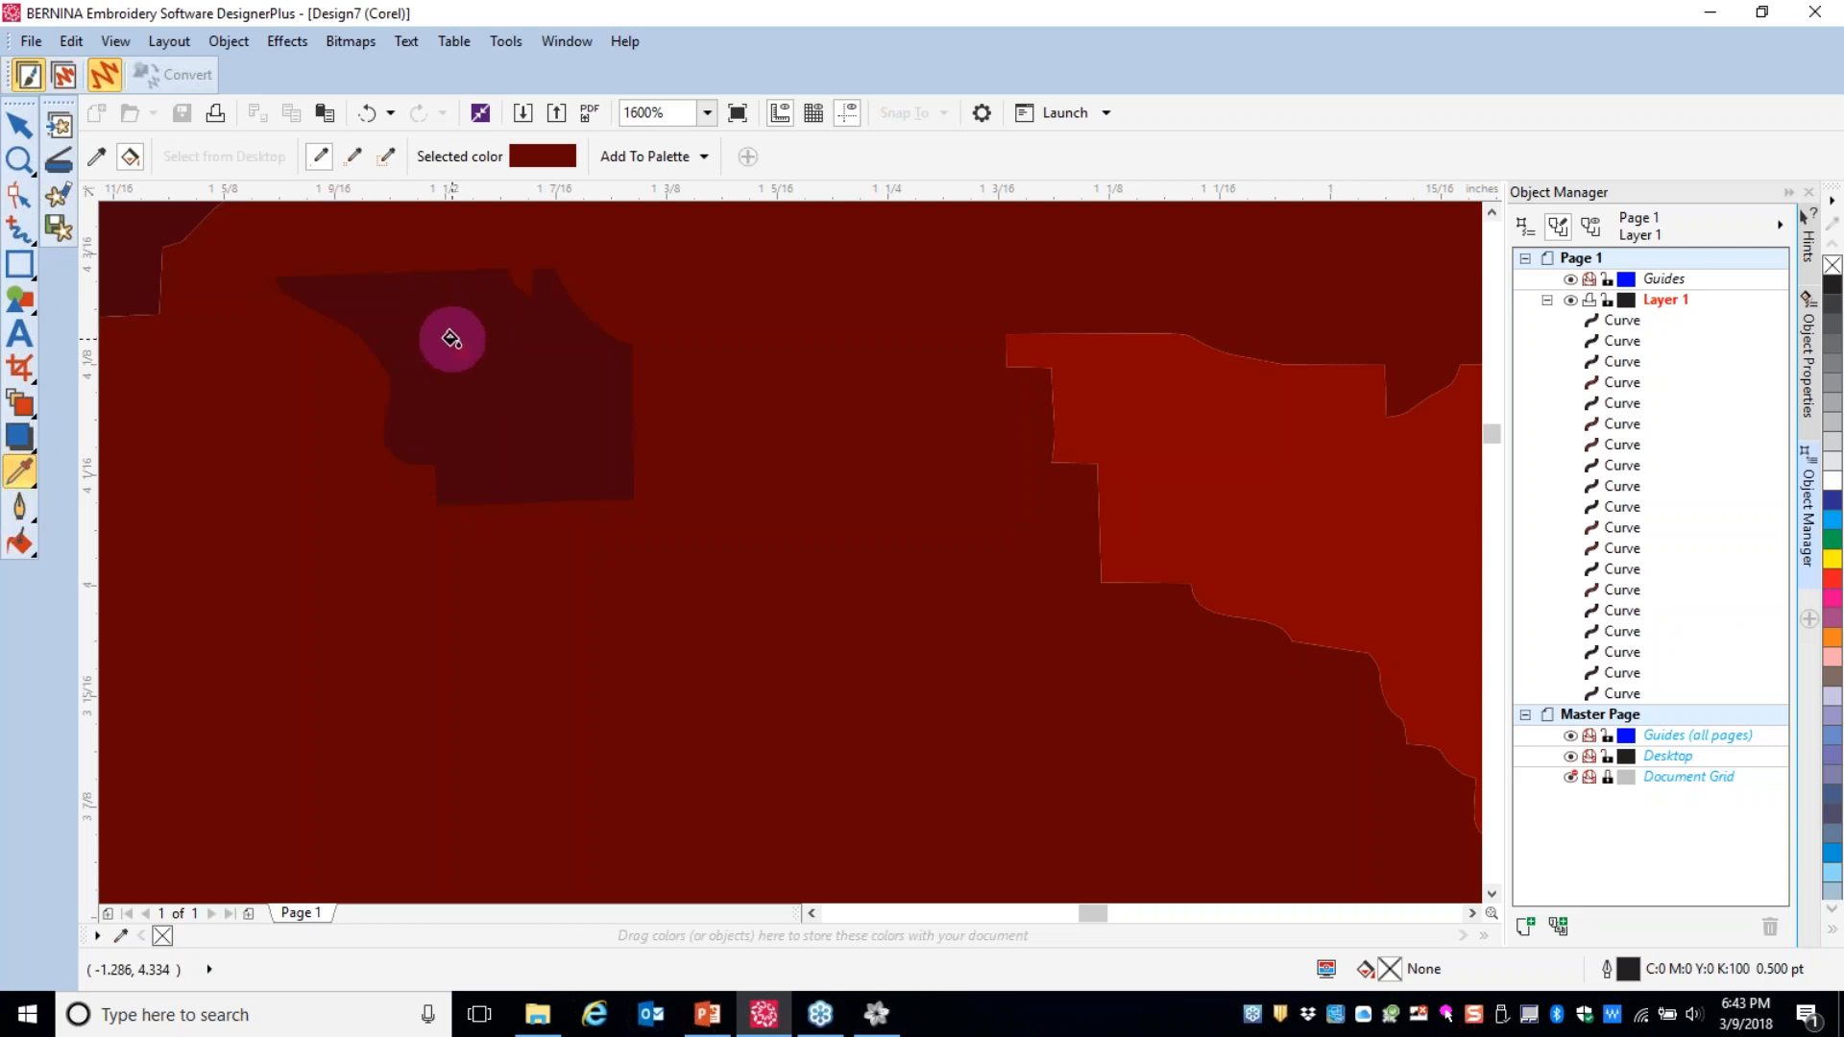
{"action": "left_click", "coordinate": [451, 339]}
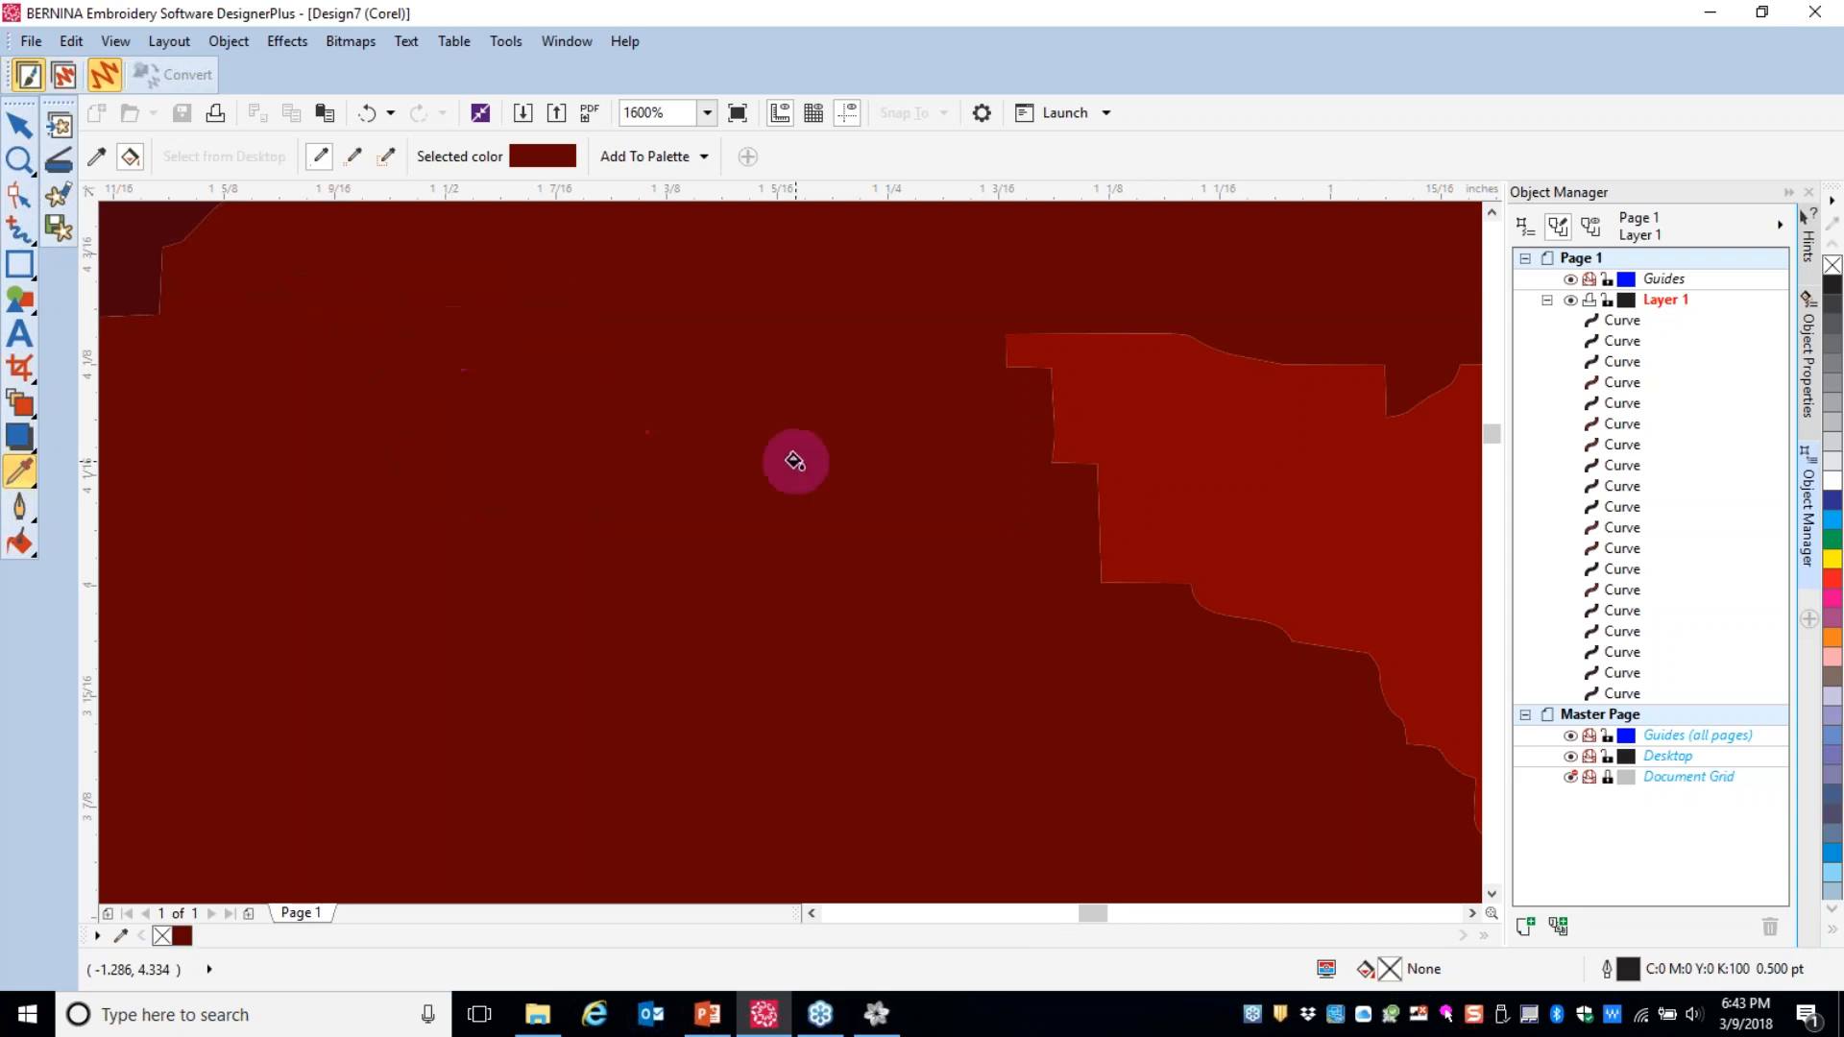
- Weld the recolored upper-left patch to the large red shape around it
{"action": "scroll", "coordinate": [794, 464], "scroll_direction": "down", "scroll_amount": 5}
{"action": "scroll", "coordinate": [783, 461], "scroll_direction": "up", "scroll_amount": 3}
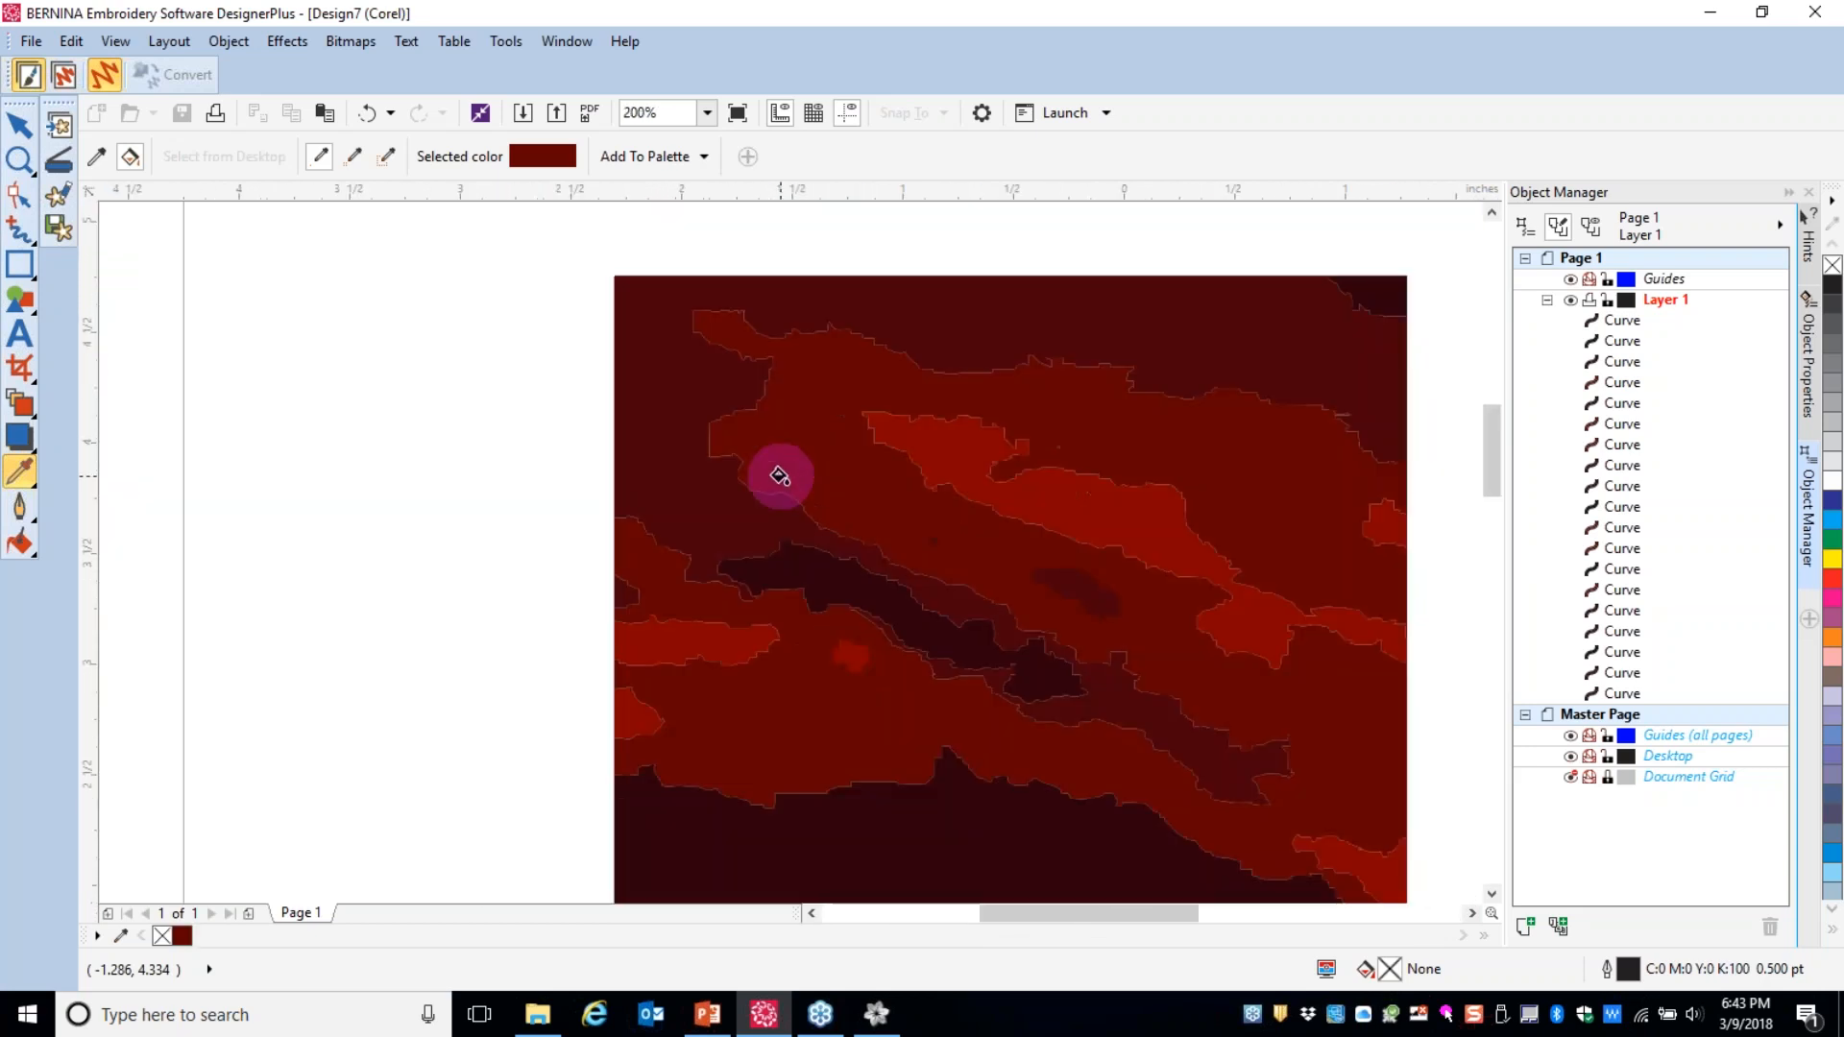
{"action": "left_click", "coordinate": [21, 132]}
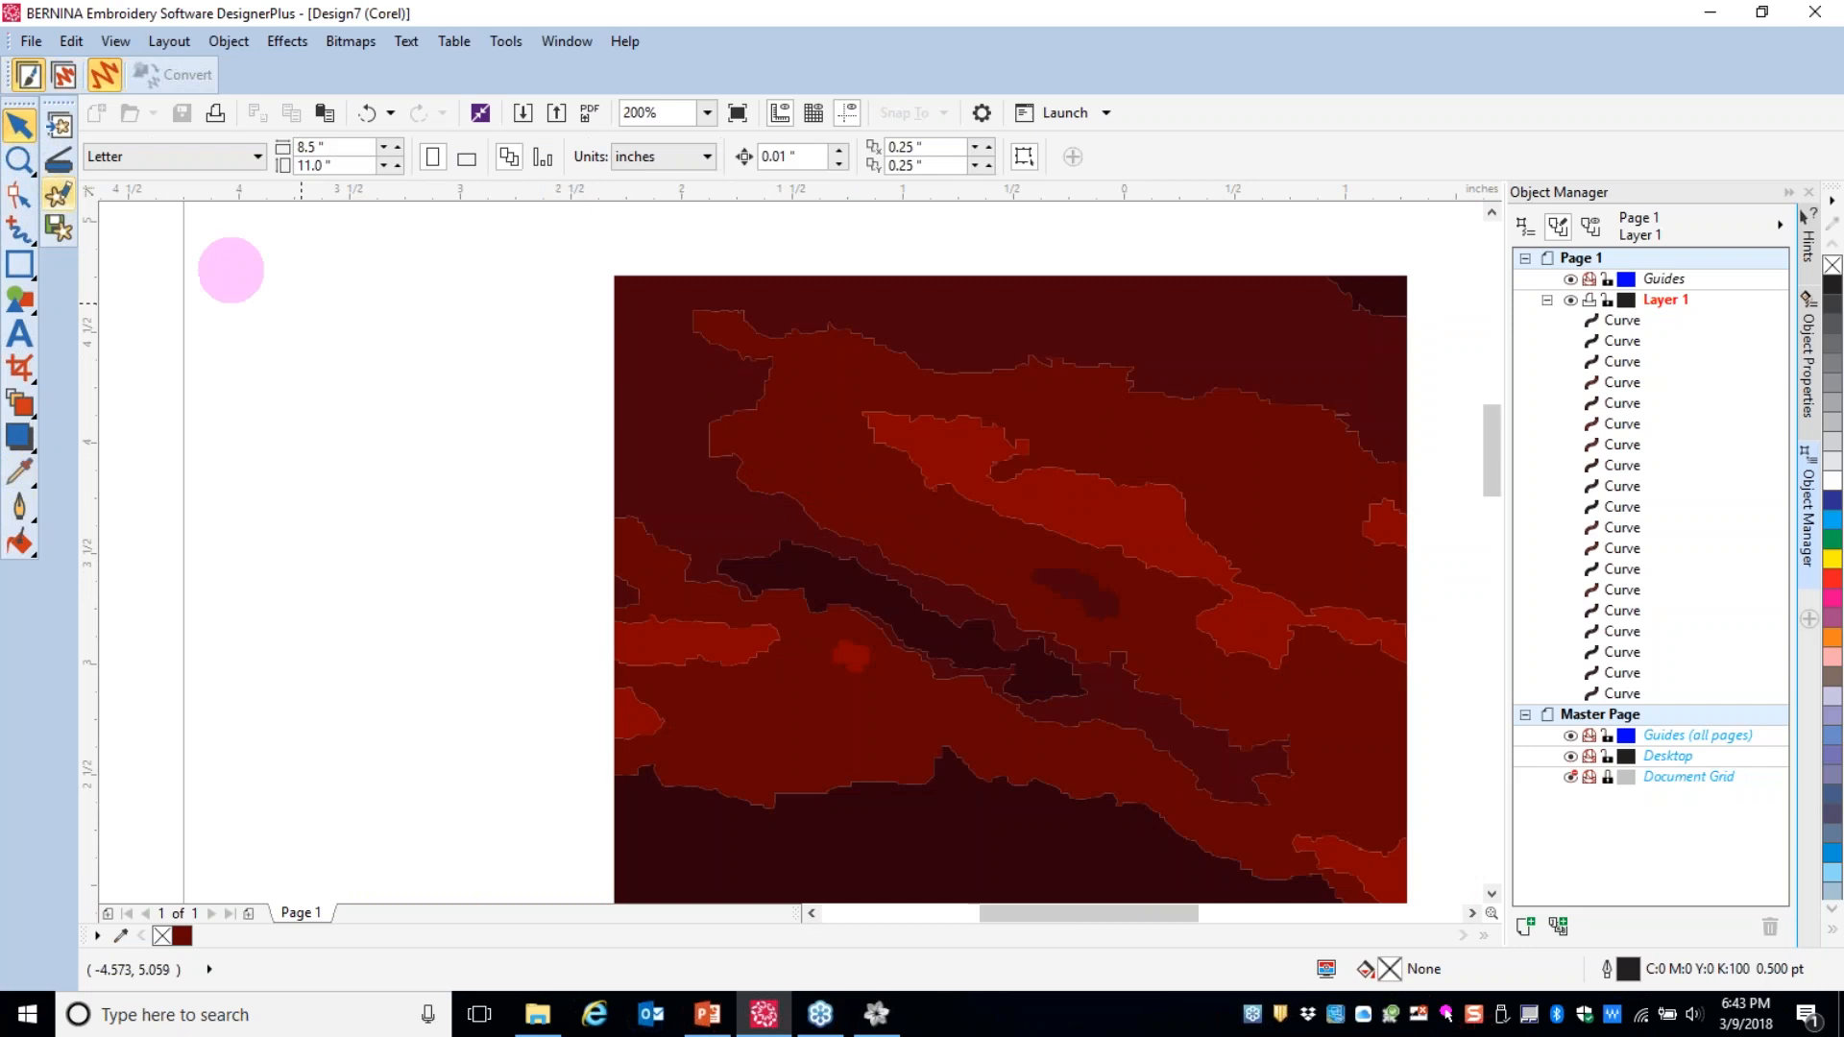
{"action": "left_click", "coordinate": [832, 441]}
{"action": "left_click", "coordinate": [803, 440]}
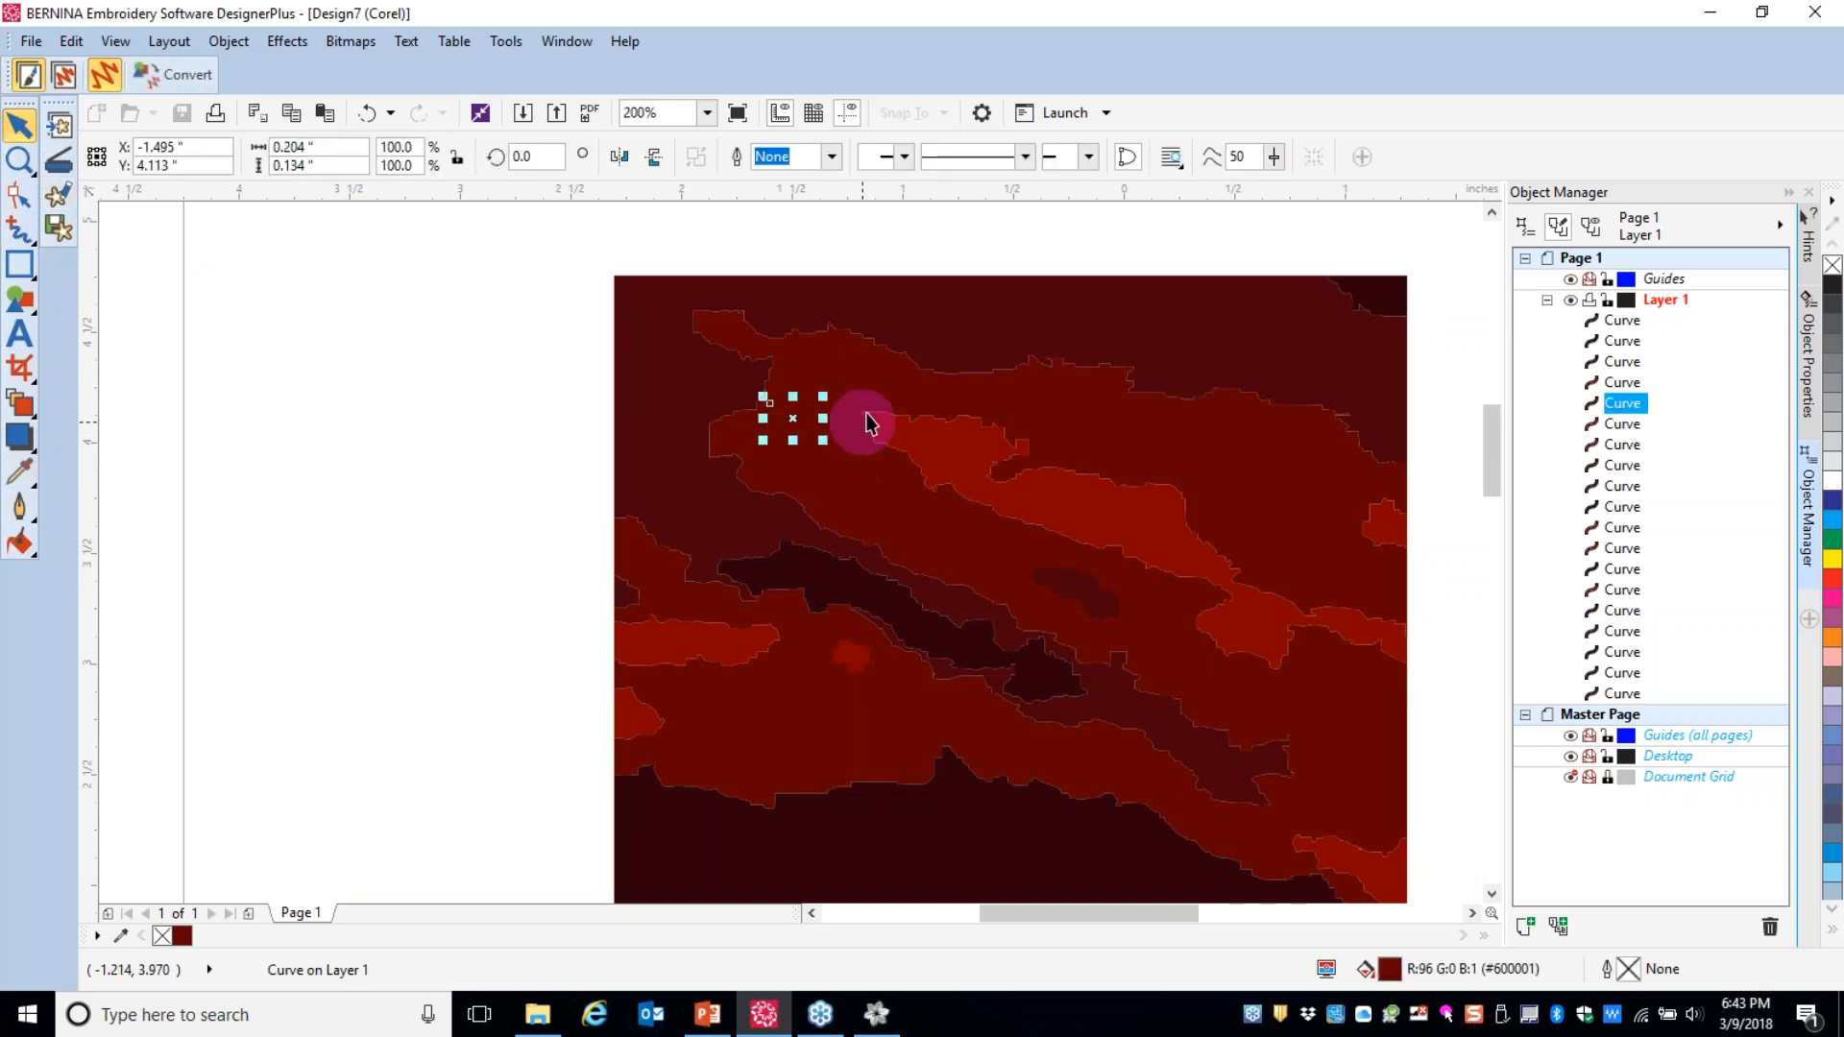
{"action": "left_click", "coordinate": [861, 374], "text": "shift"}
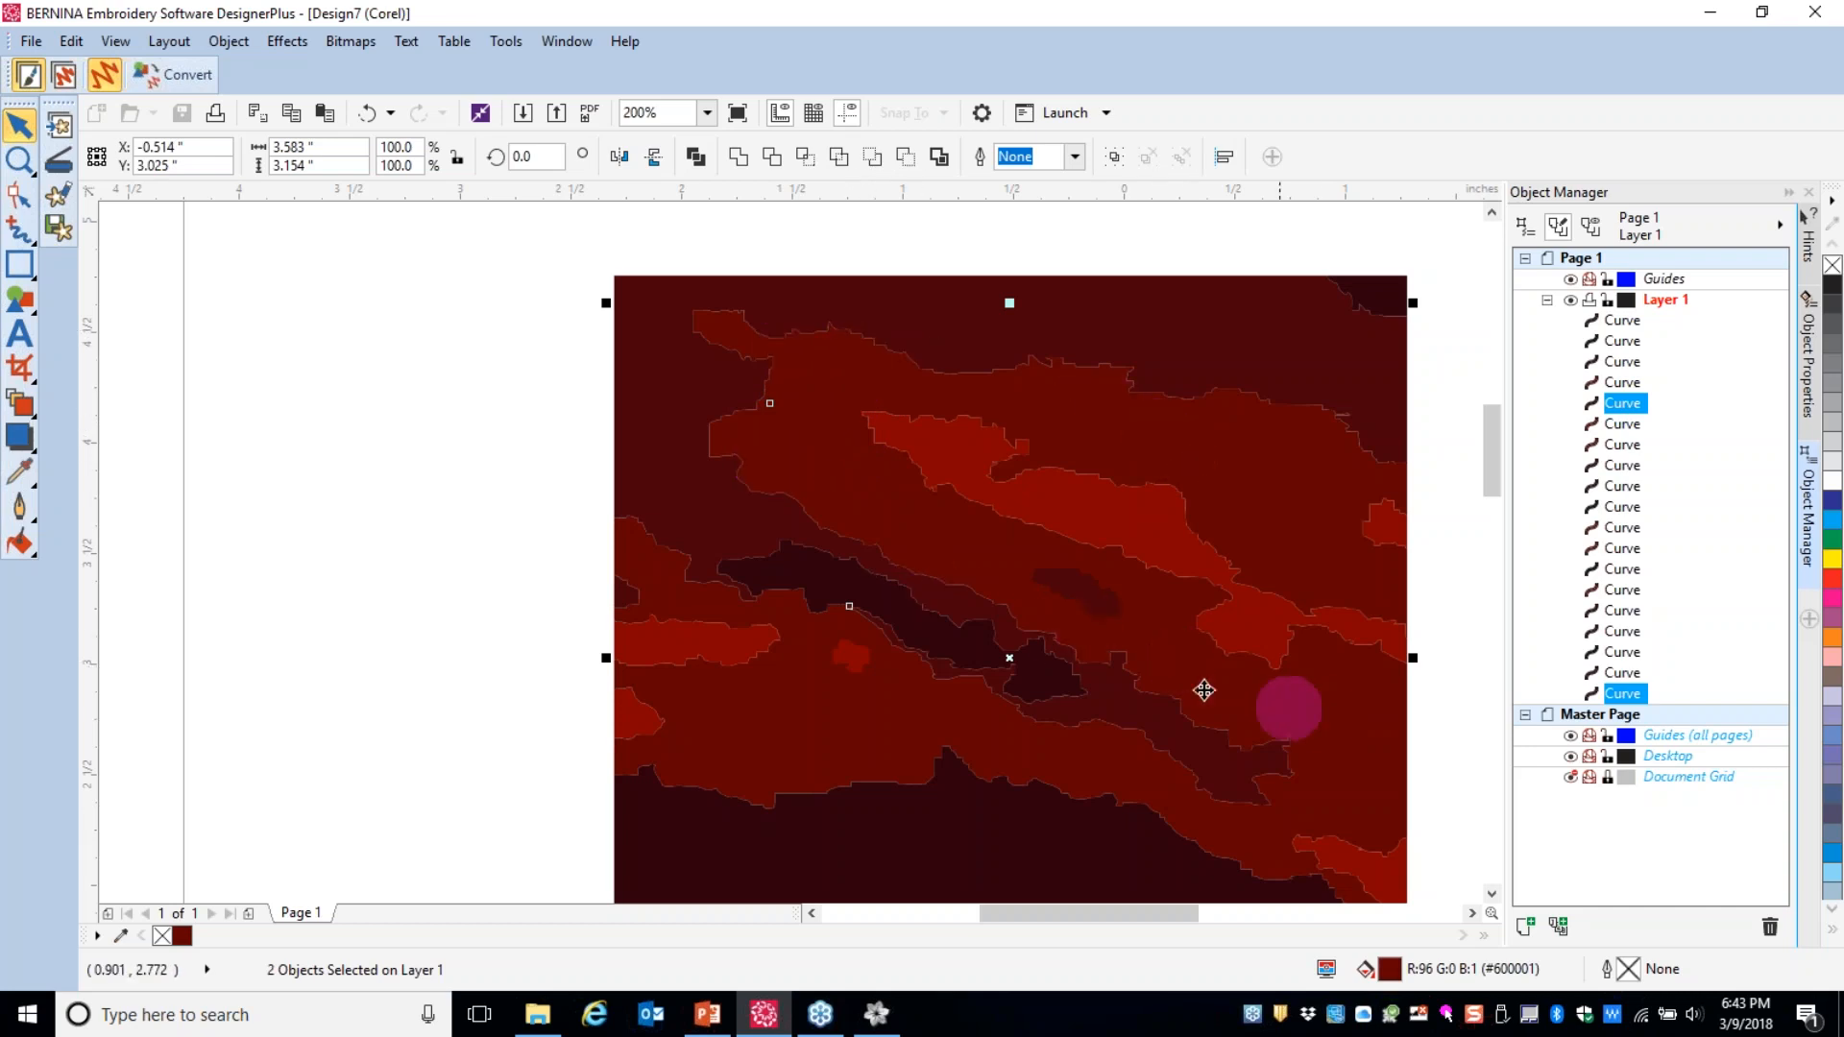
{"action": "left_click", "coordinate": [737, 156]}
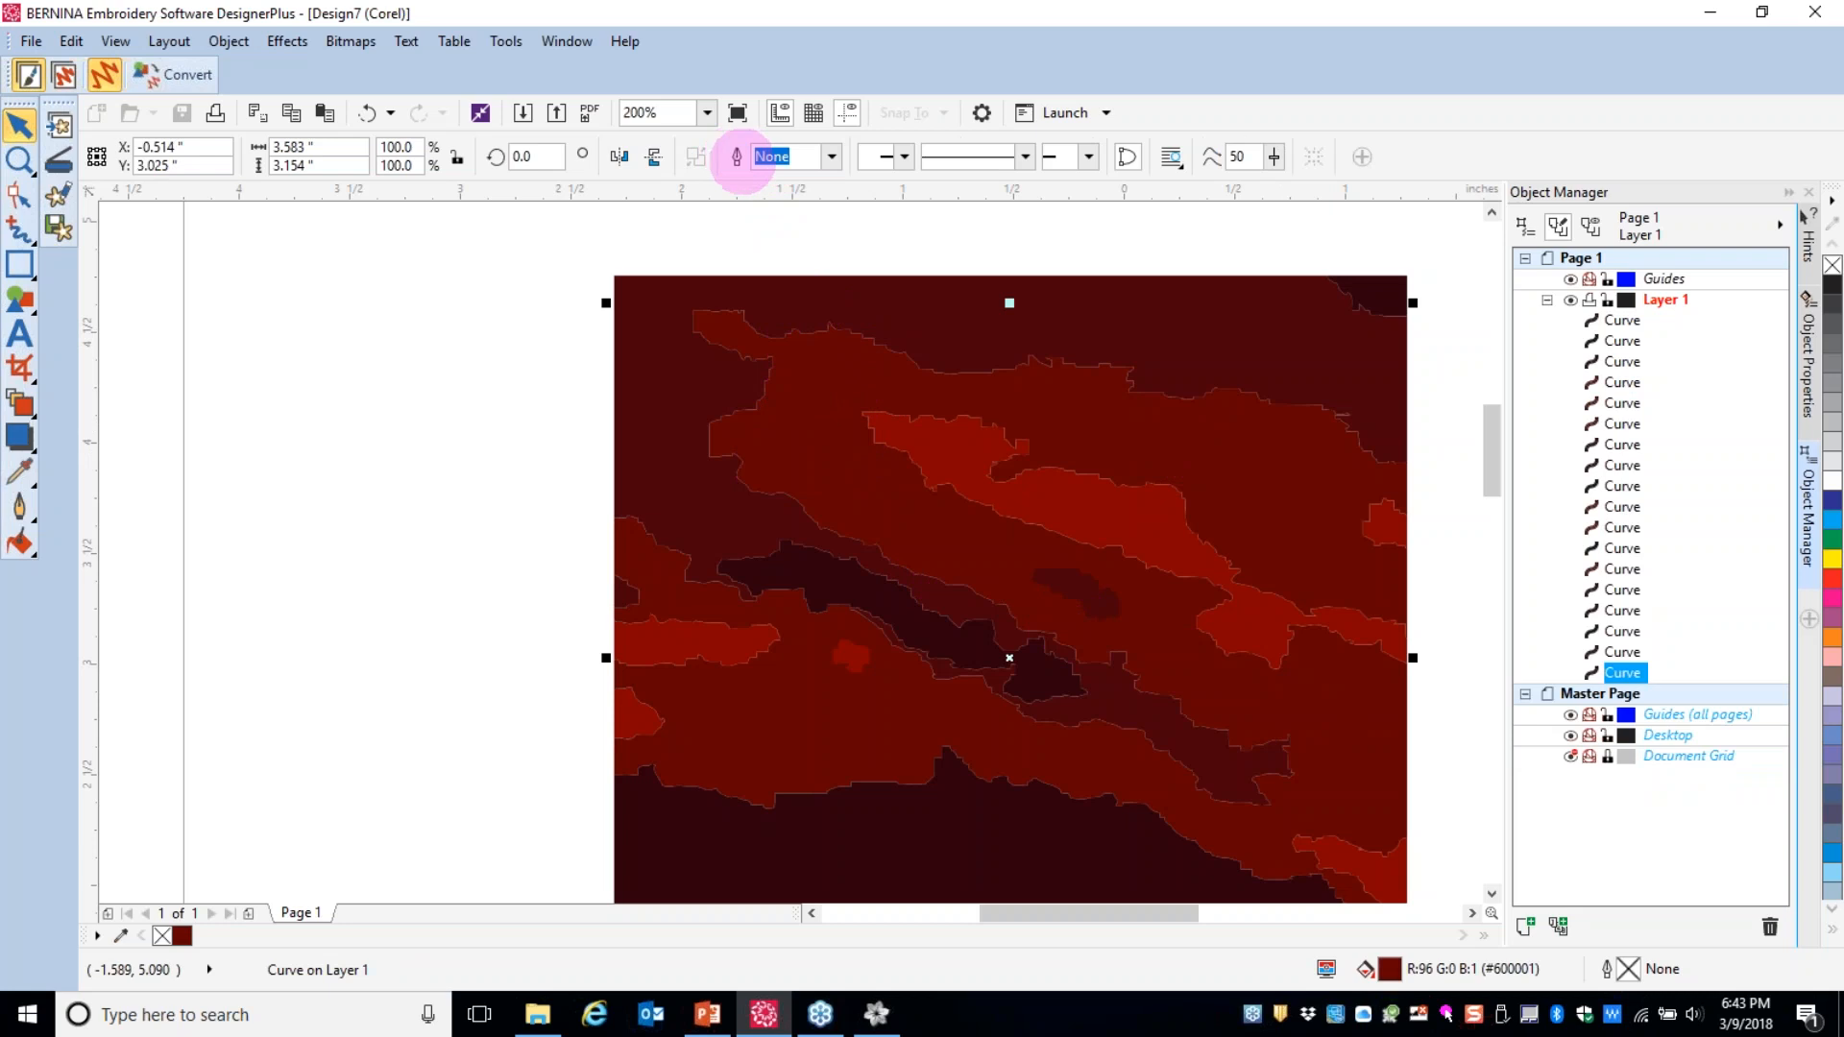
- Sample the surrounding red and fill the dark patch just below the long bright red streak with it
{"action": "left_click_drag", "start_coordinate": [1495, 488], "coordinate": [1479, 476]}
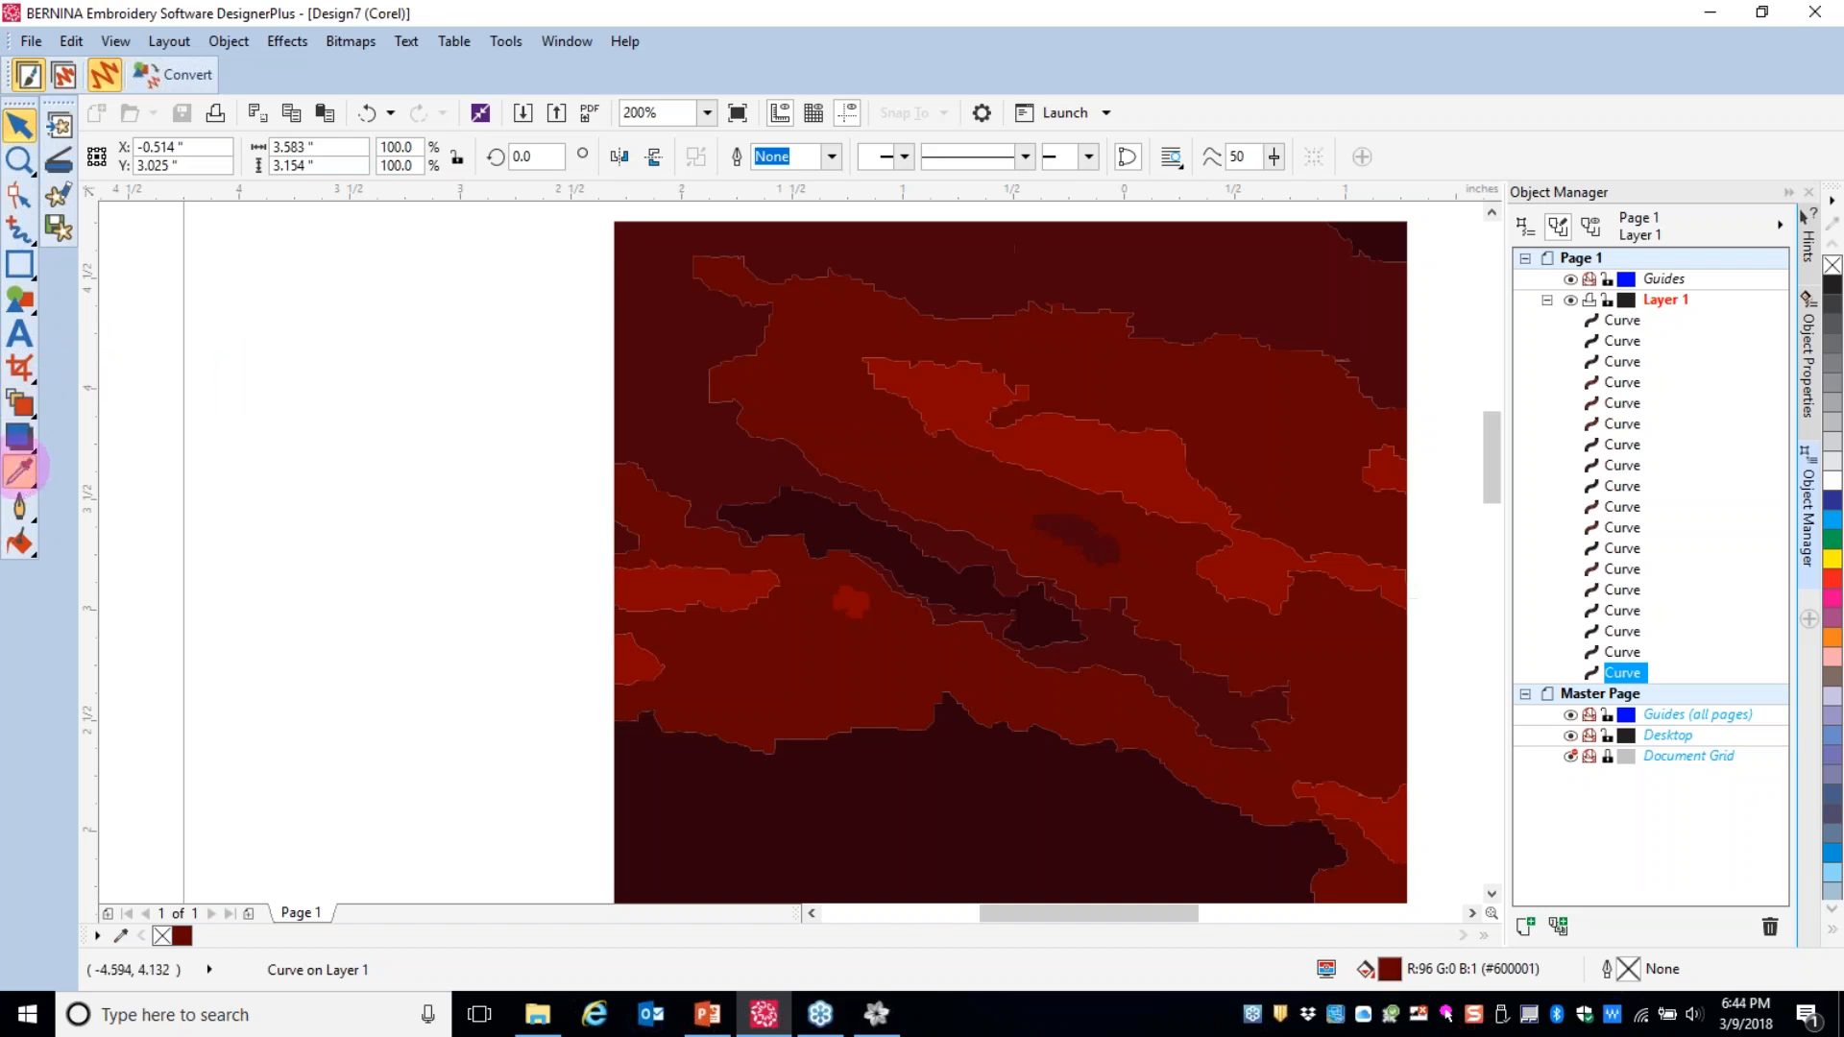
{"action": "left_click", "coordinate": [19, 470]}
{"action": "left_click", "coordinate": [846, 423]}
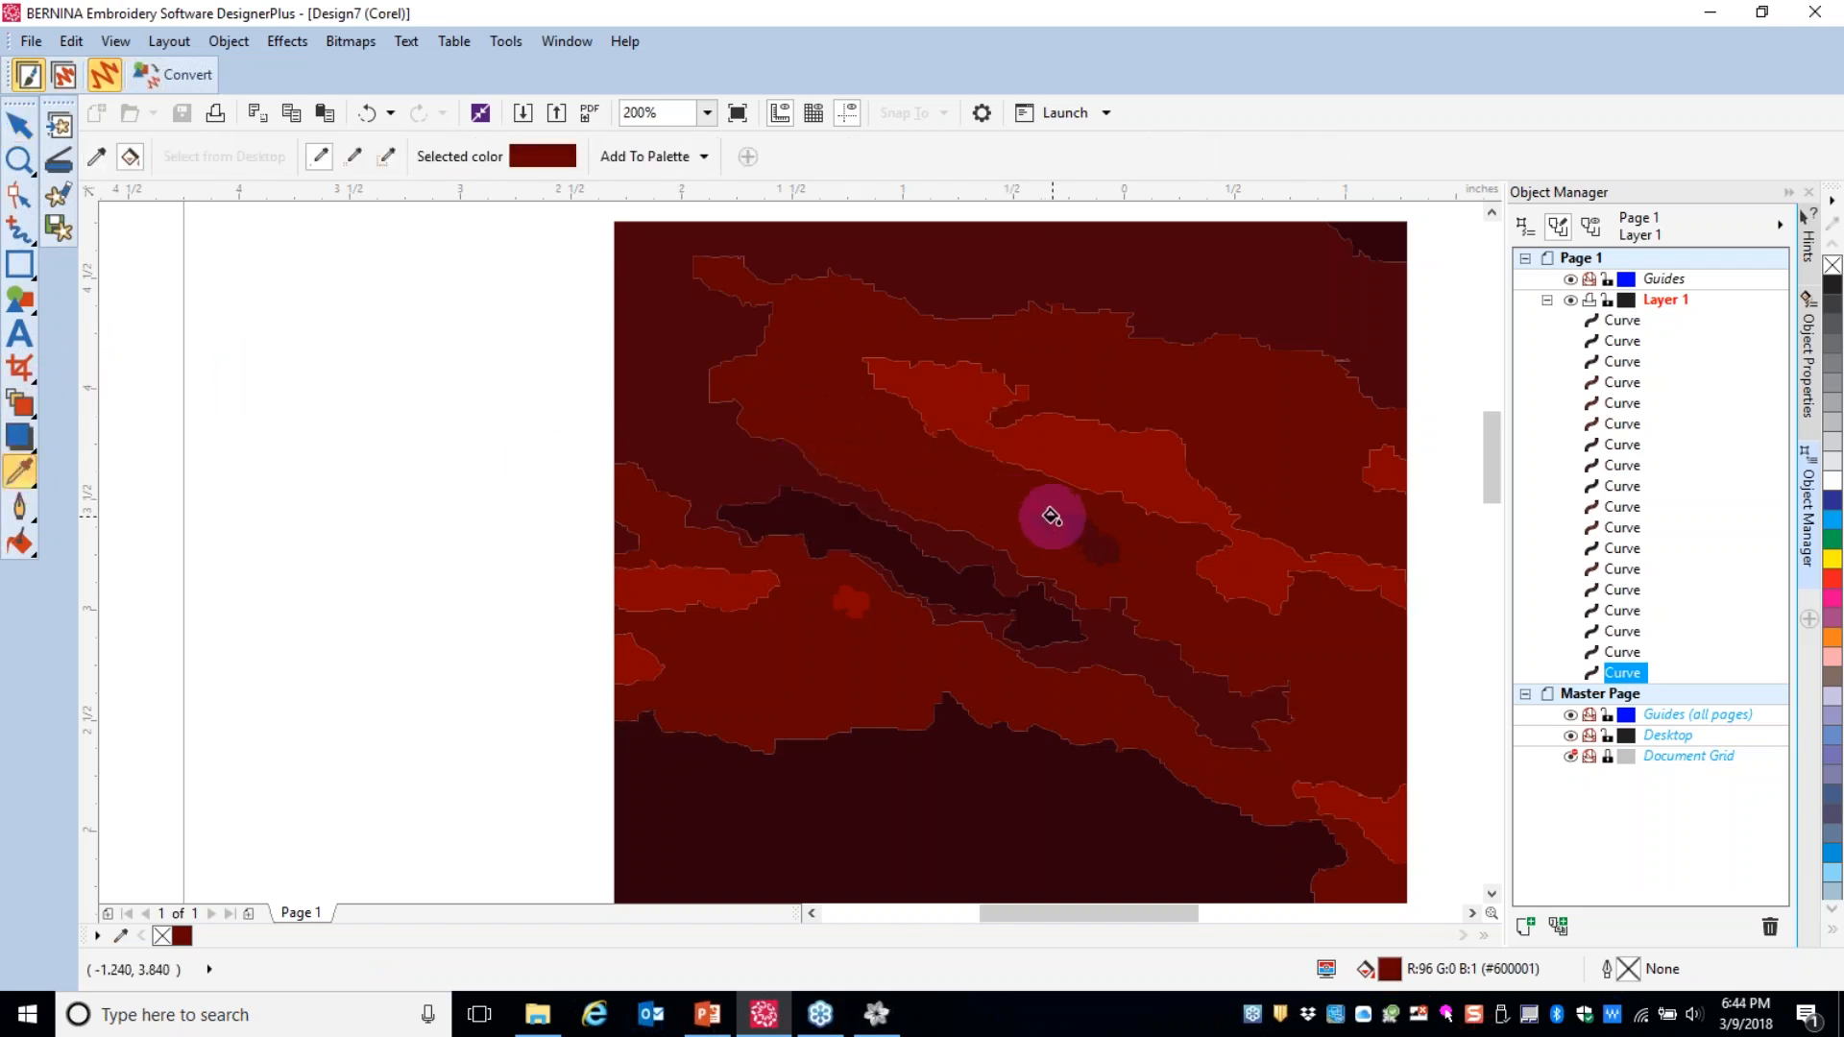
{"action": "left_click", "coordinate": [1051, 516]}
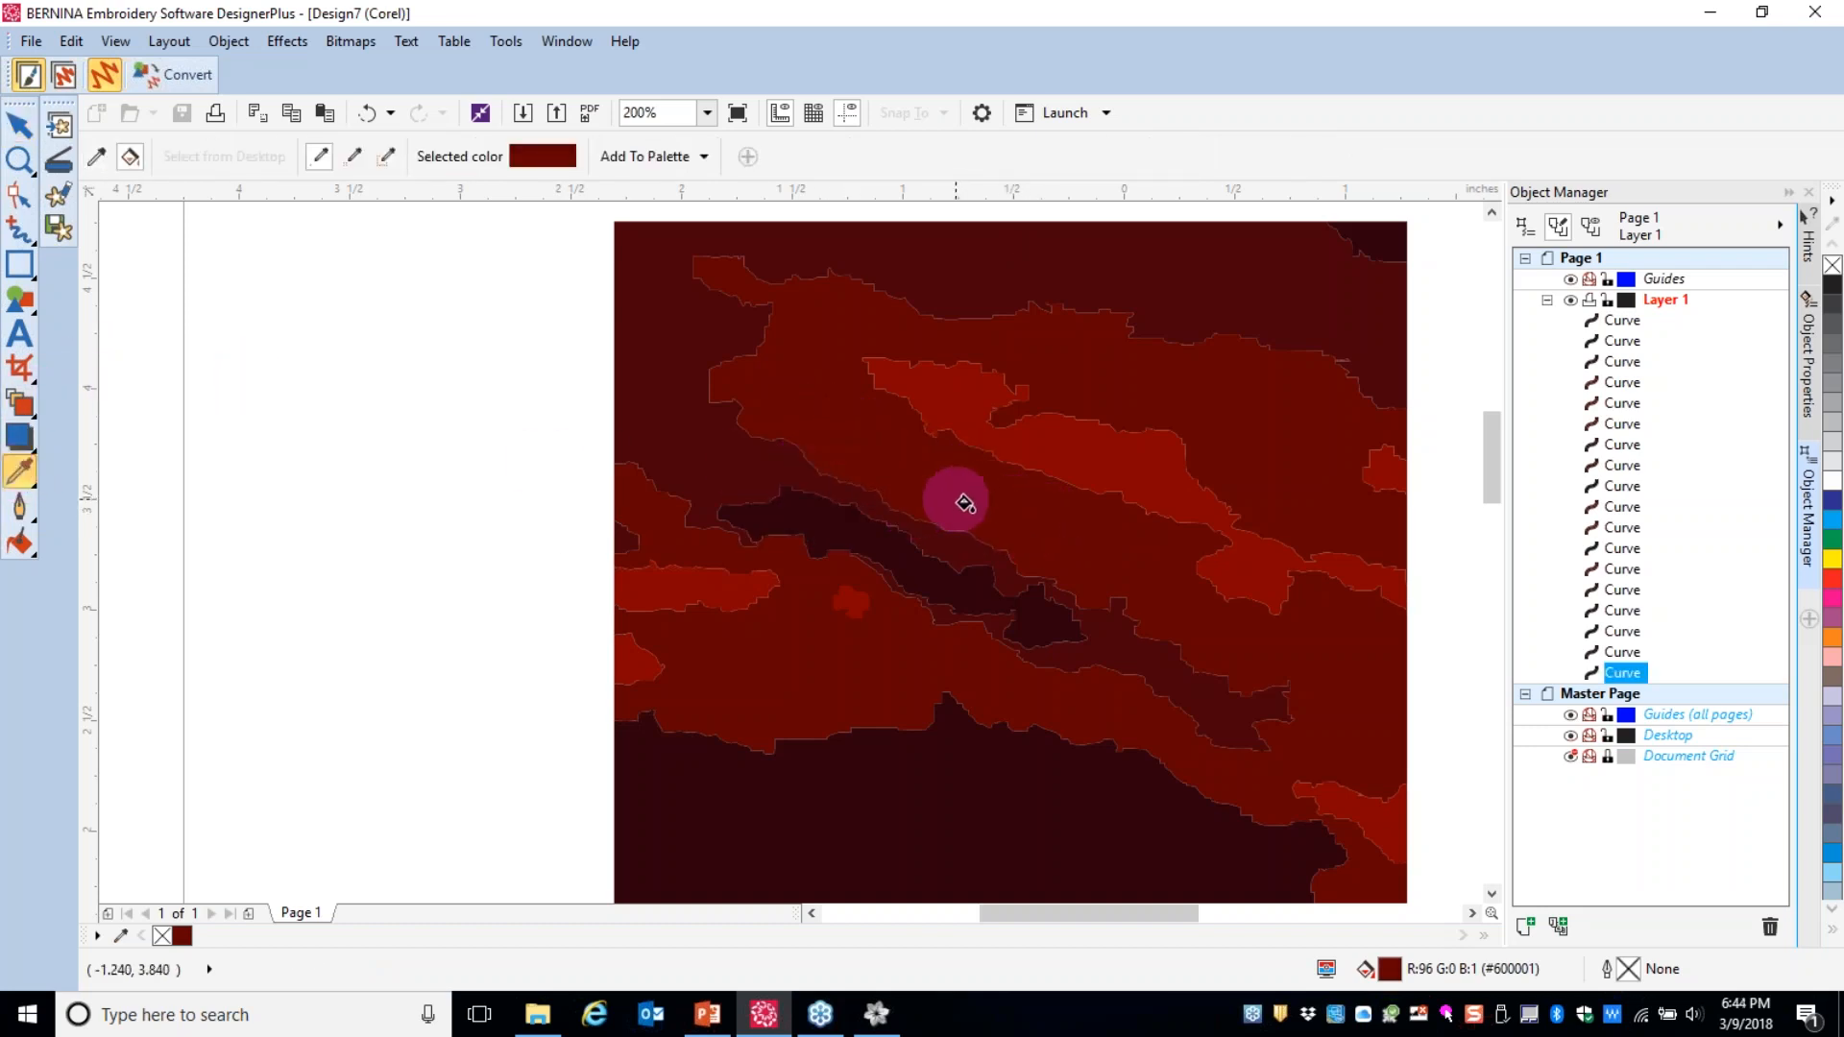
- Weld the recolored patch below the bright streak to the large red shape
{"action": "left_click", "coordinate": [20, 125]}
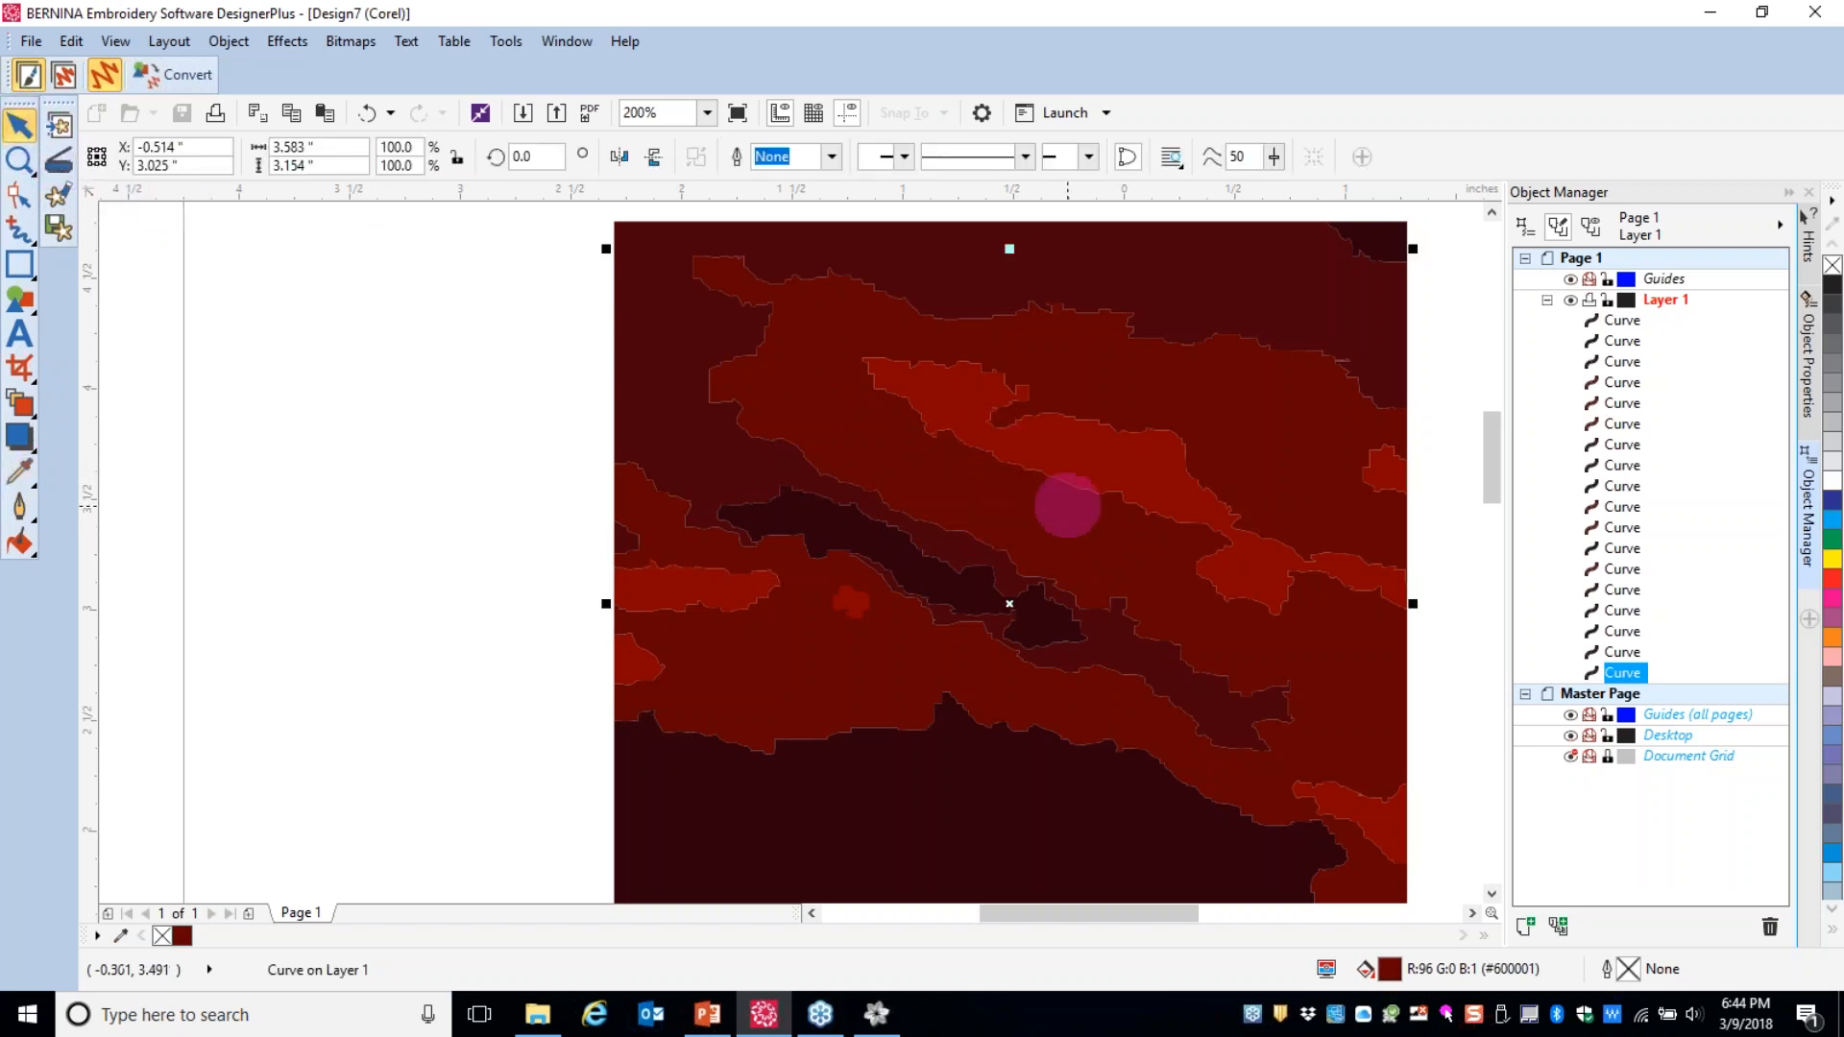
{"action": "left_click", "coordinate": [896, 363], "text": "shift"}
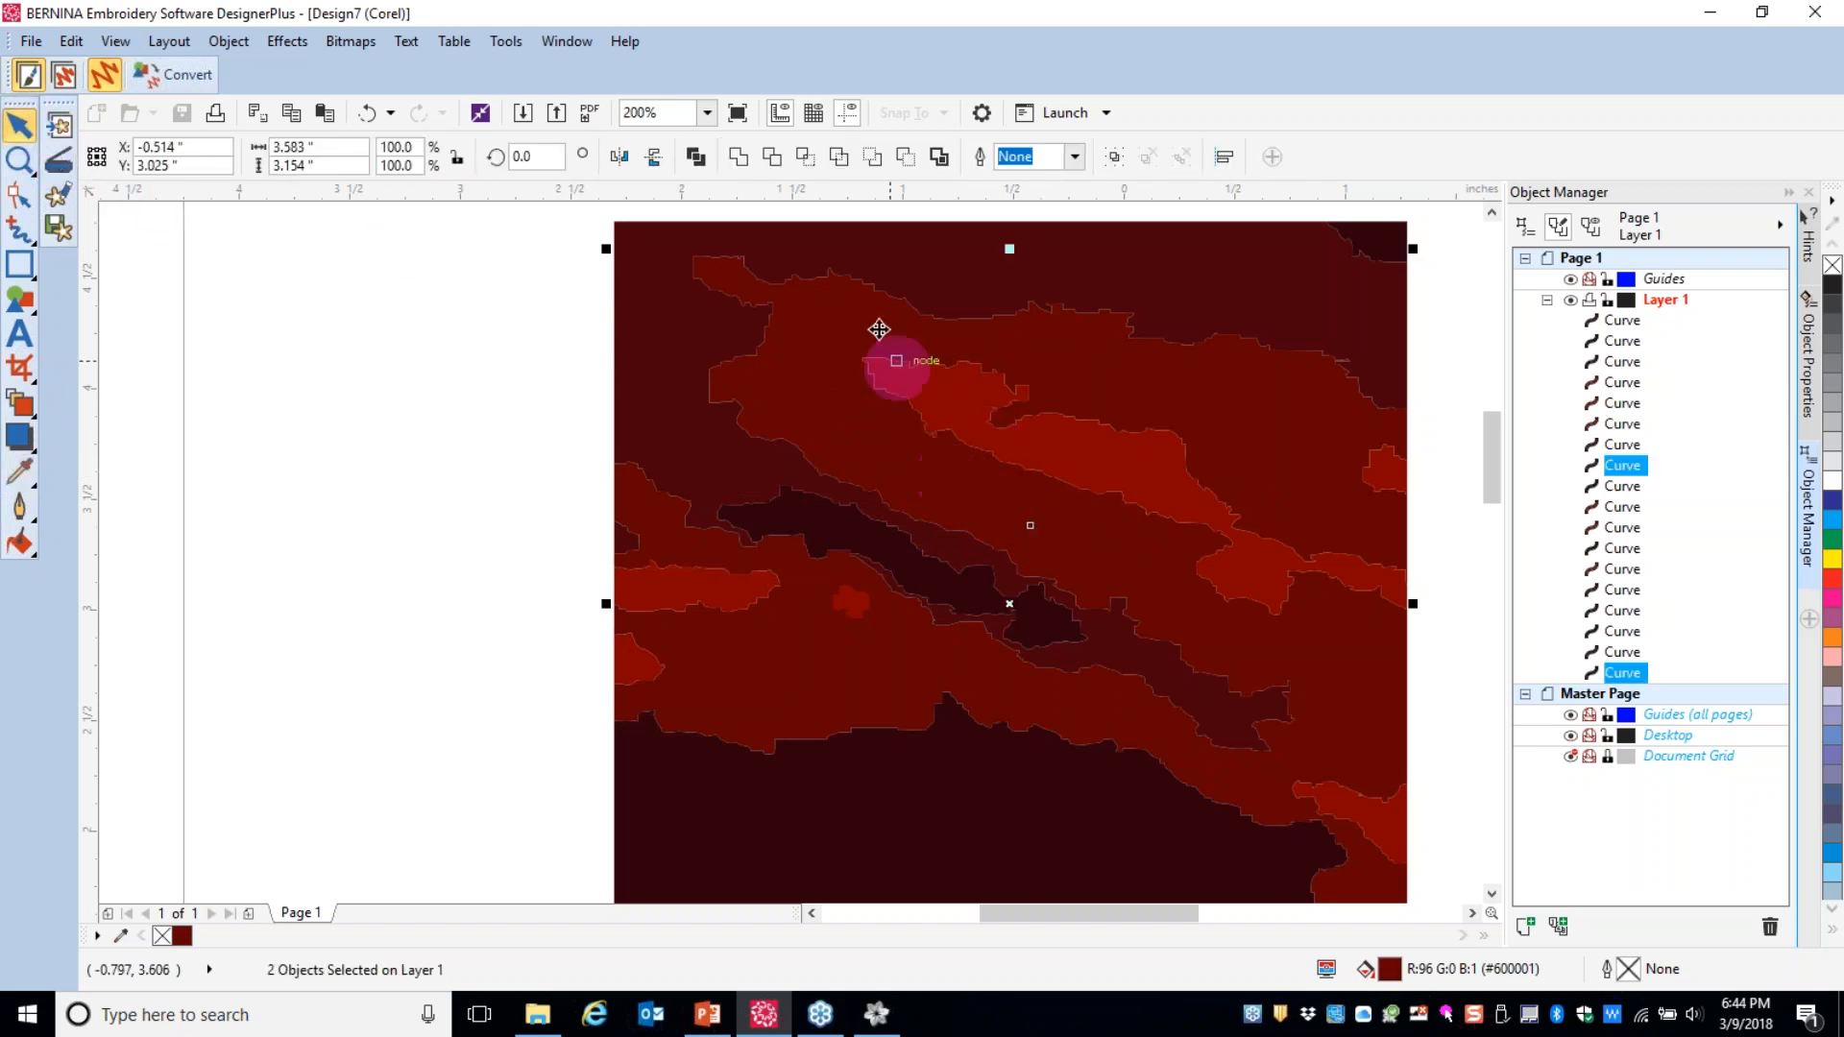
{"action": "left_click", "coordinate": [738, 157]}
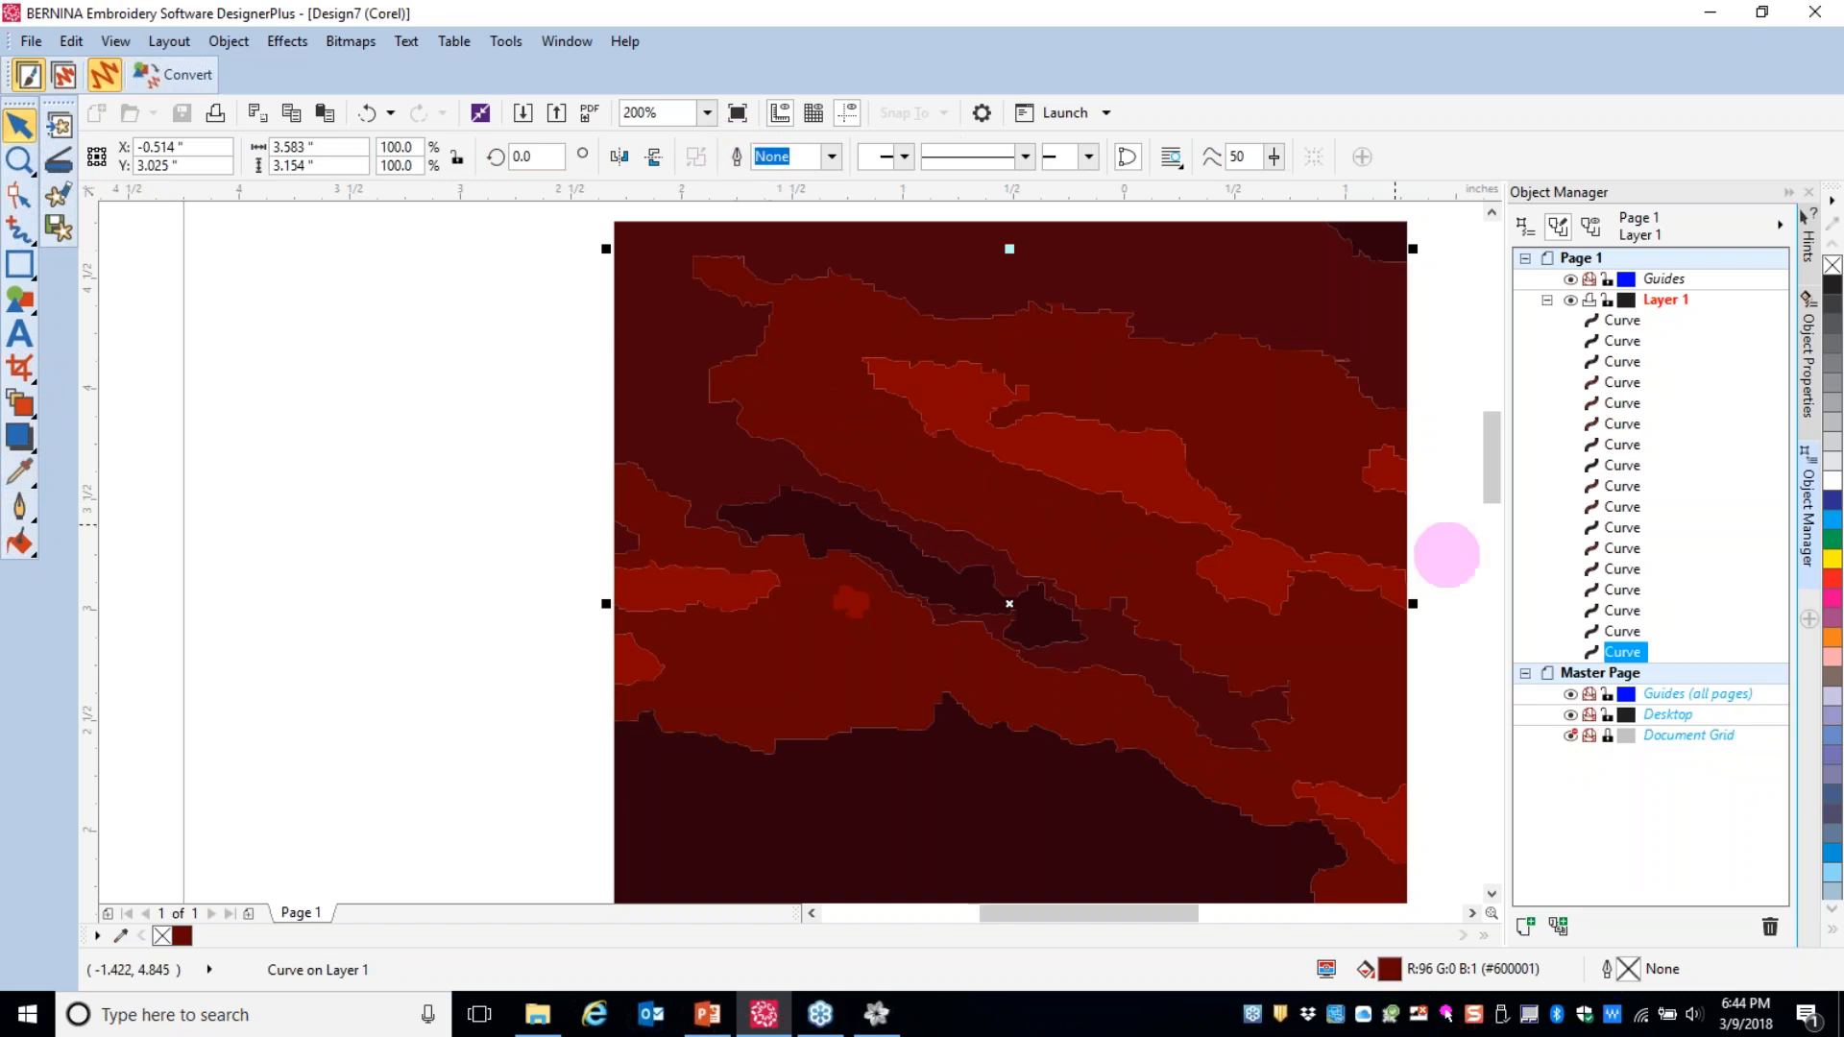
- Fill the small near-black spot at the left of the bottom band with the band's dark red (#490109)
{"action": "left_click_drag", "start_coordinate": [1490, 480], "coordinate": [1495, 520]}
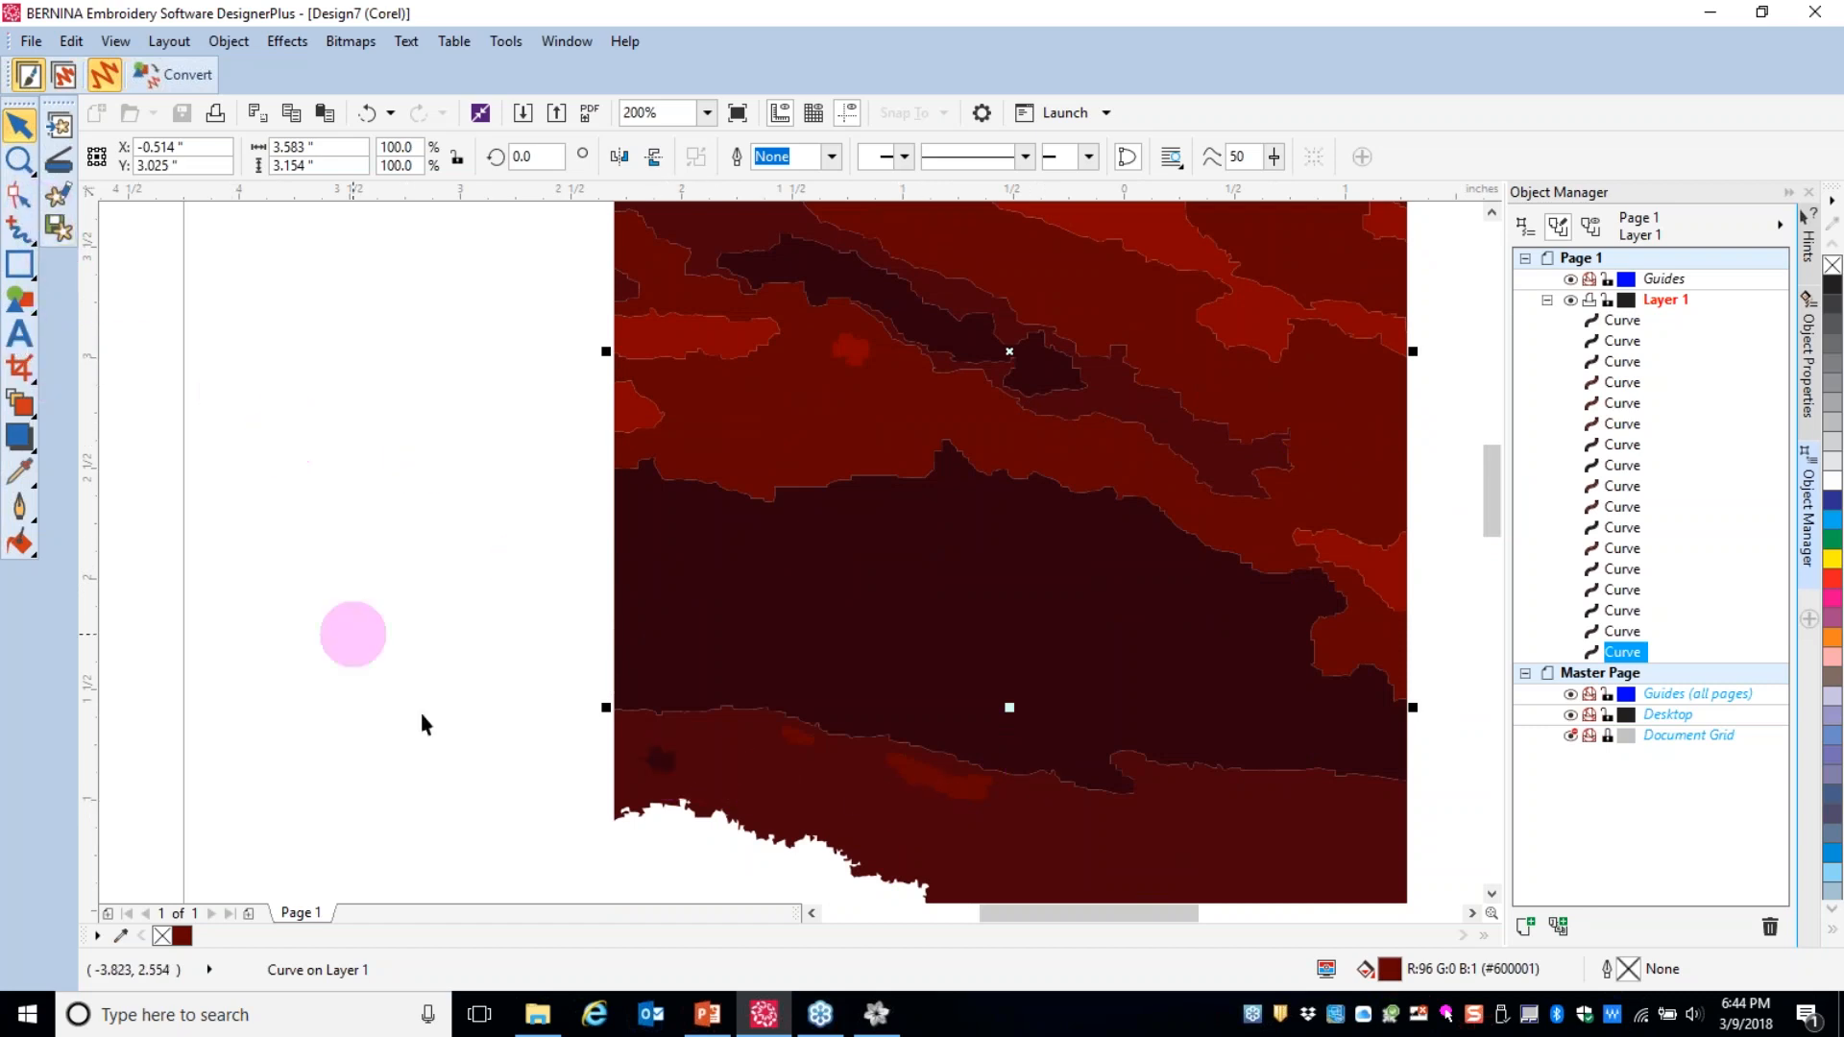
{"action": "left_click", "coordinate": [19, 470]}
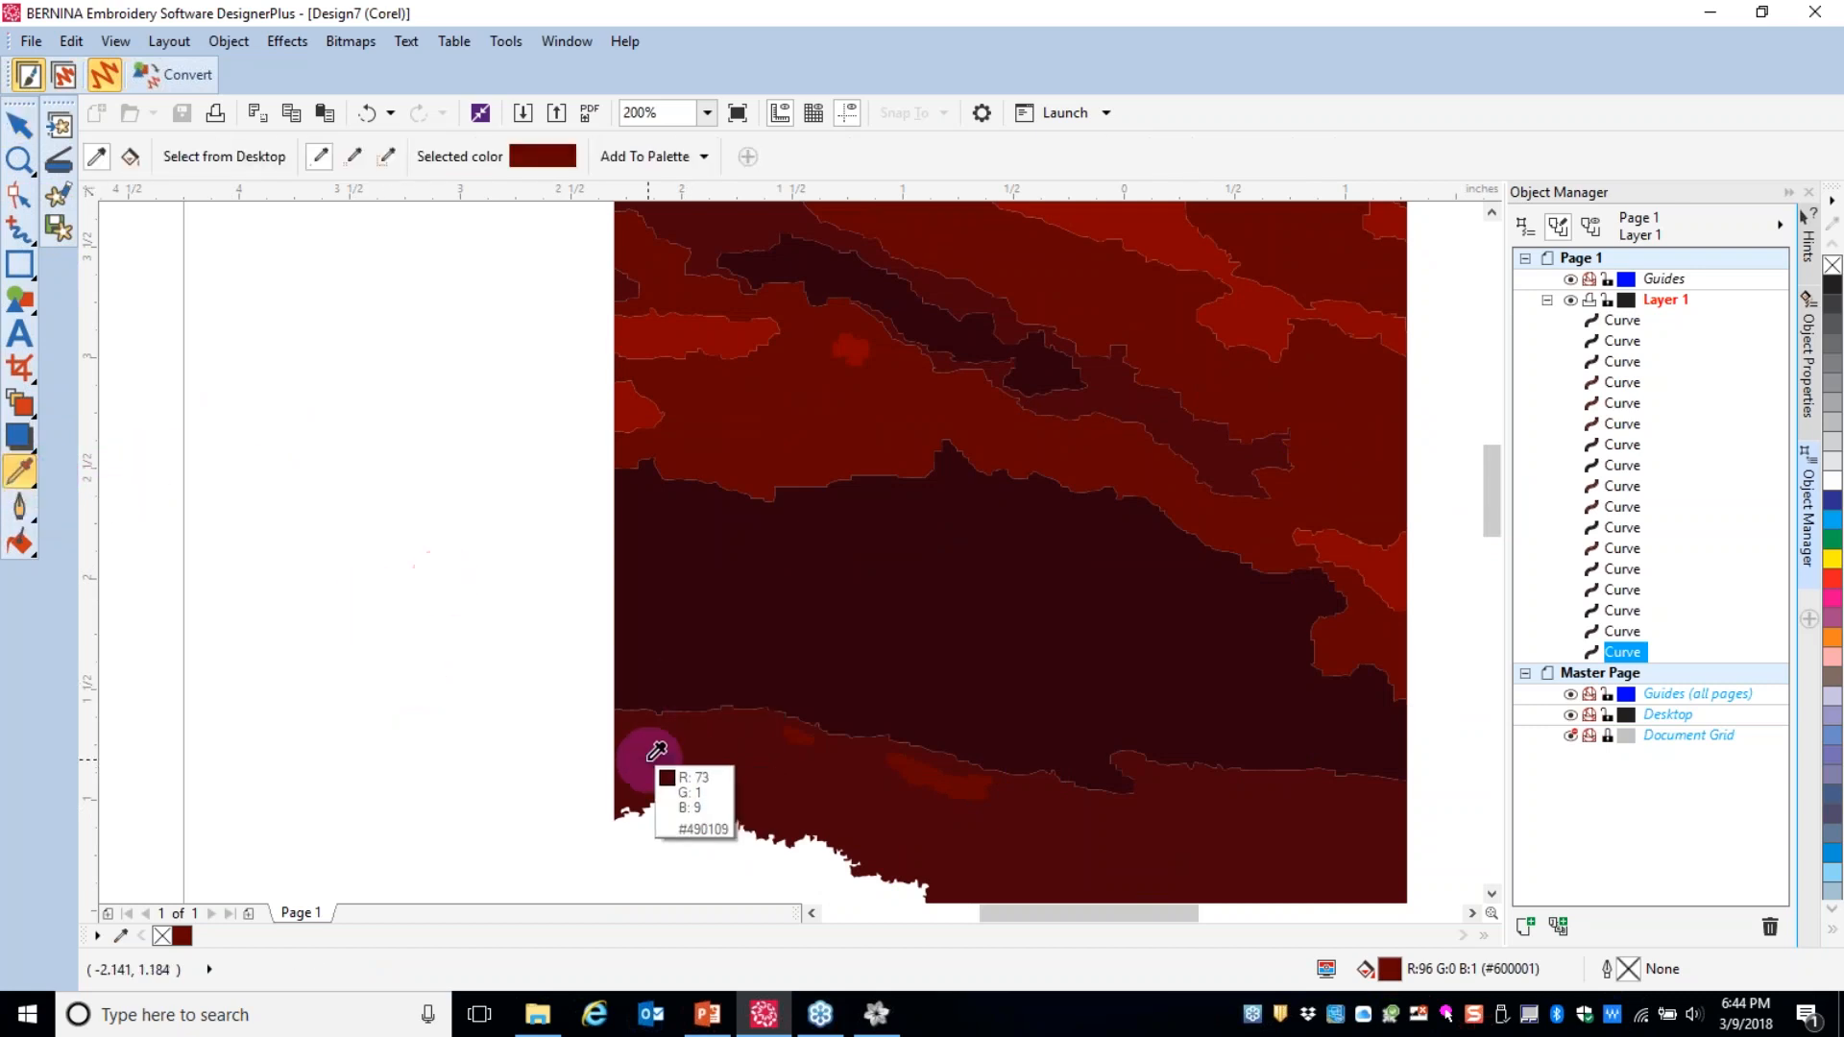
{"action": "left_click", "coordinate": [694, 754]}
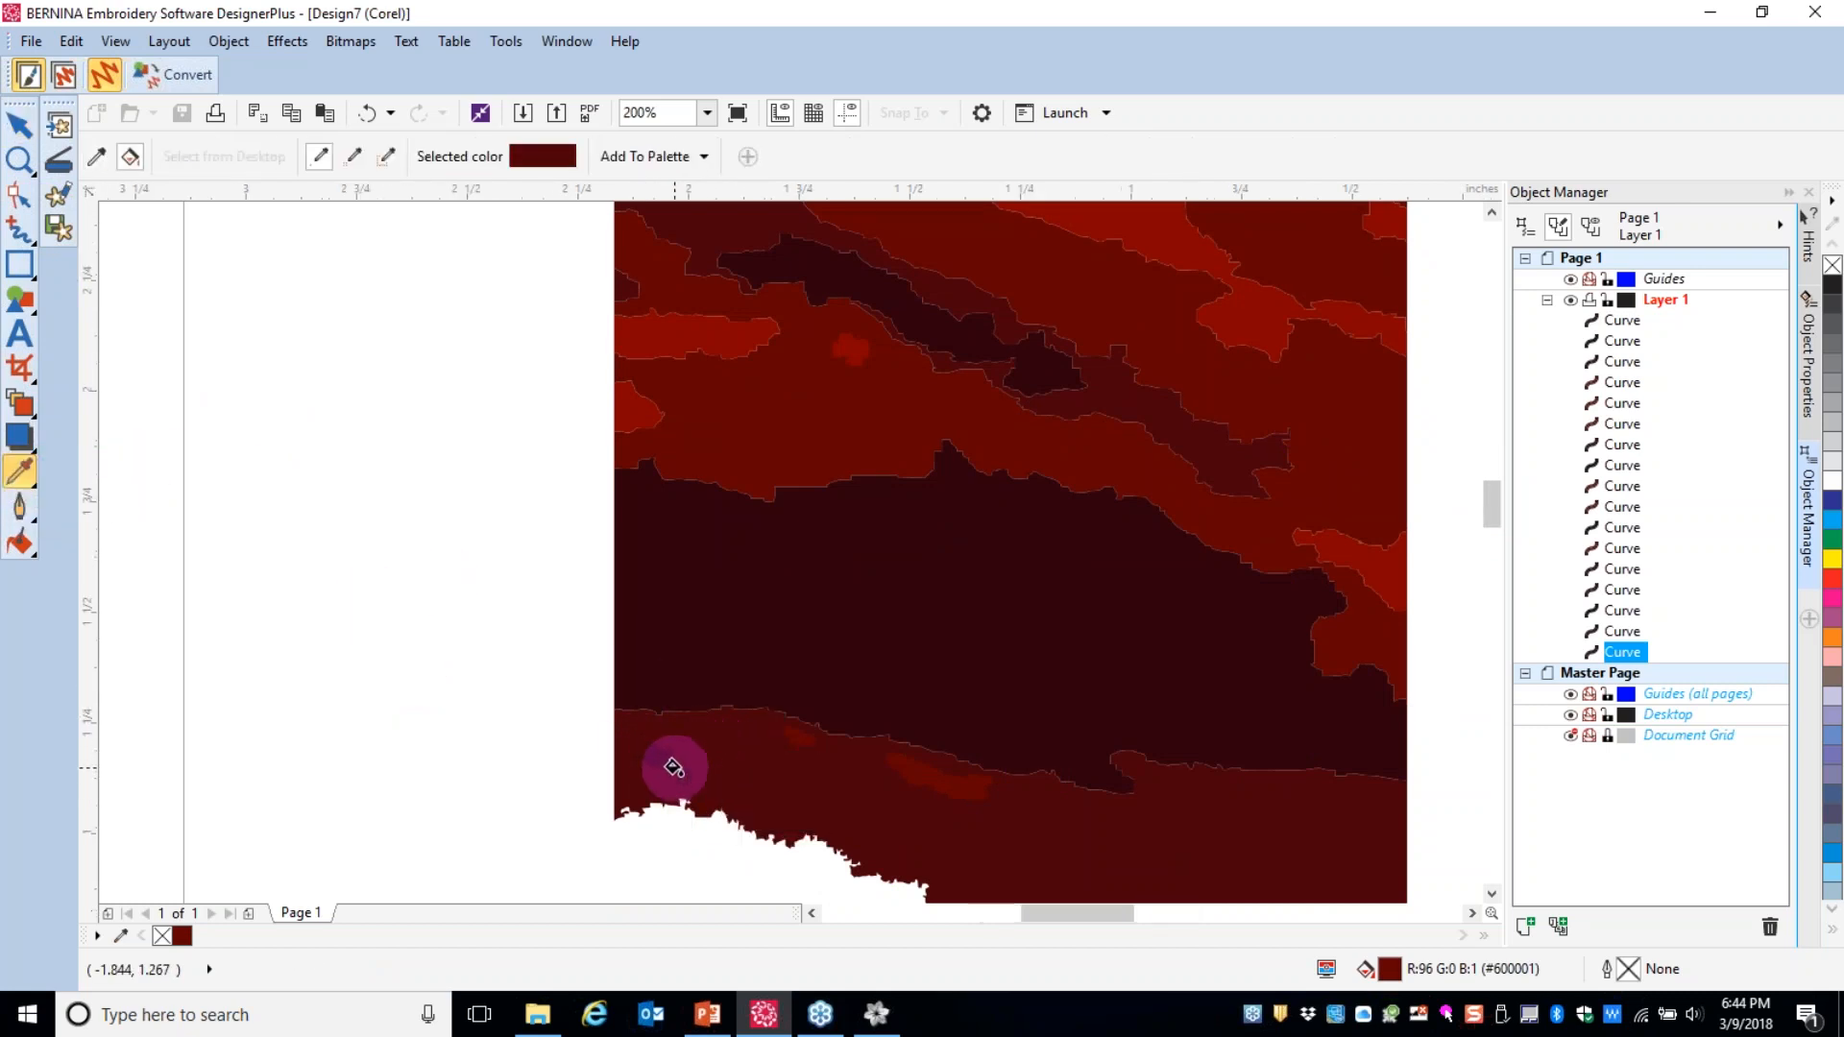
{"action": "scroll", "coordinate": [672, 767], "scroll_direction": "up", "scroll_amount": 3}
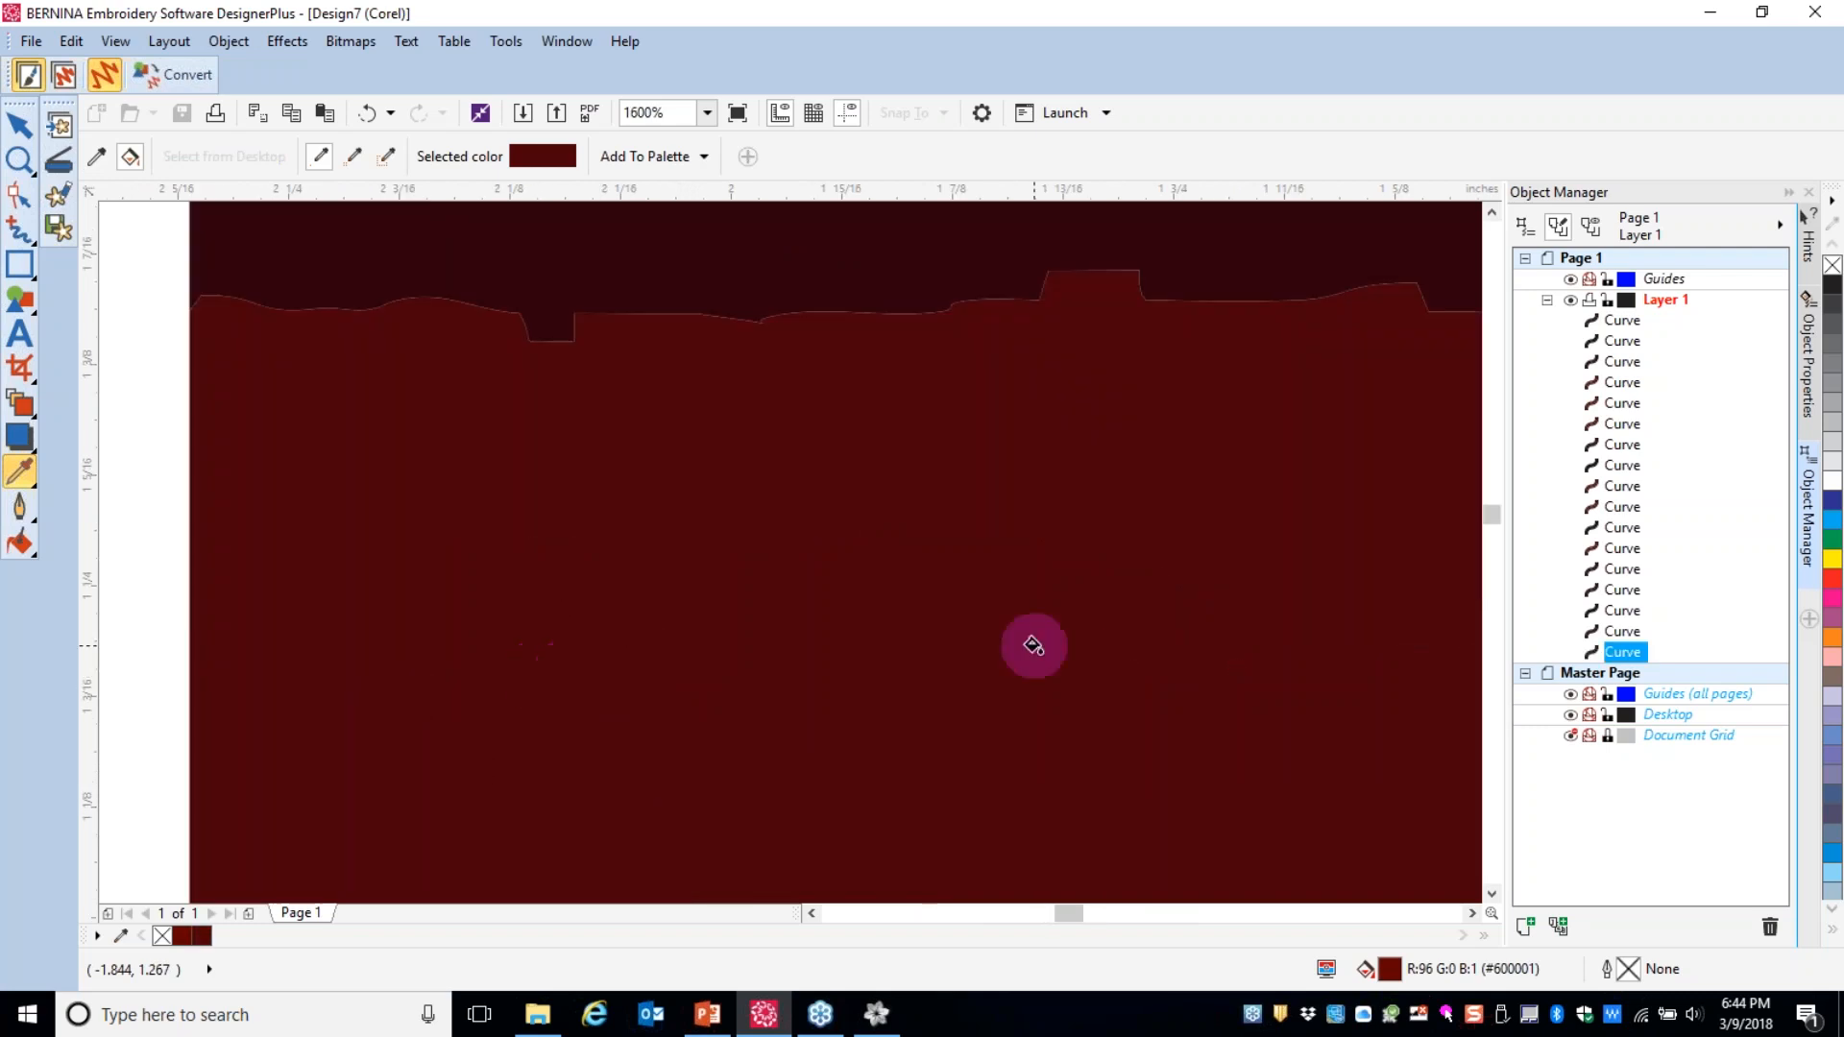
- Select the recolored spot together with the dark red bottom band and weld them into one shape
{"action": "scroll", "coordinate": [1034, 646], "scroll_direction": "down", "scroll_amount": 3}
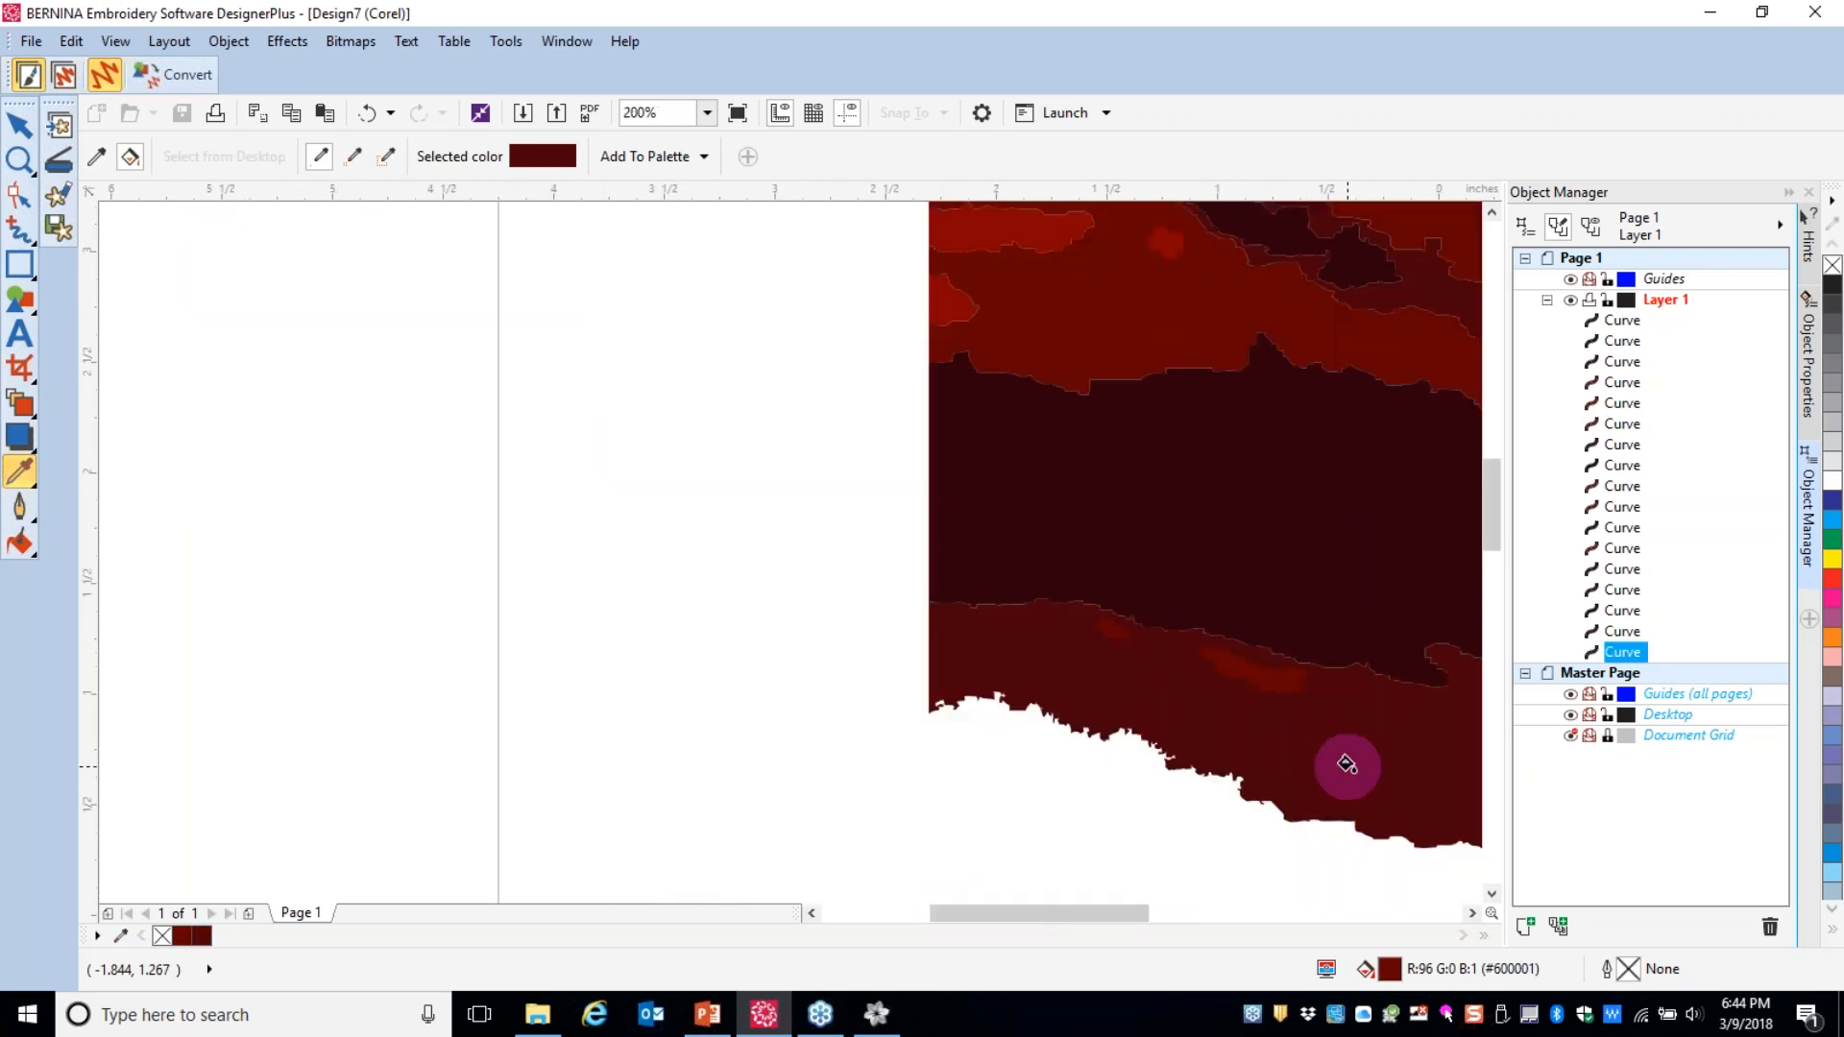
{"action": "left_click", "coordinate": [19, 125]}
{"action": "left_click", "coordinate": [1026, 694]}
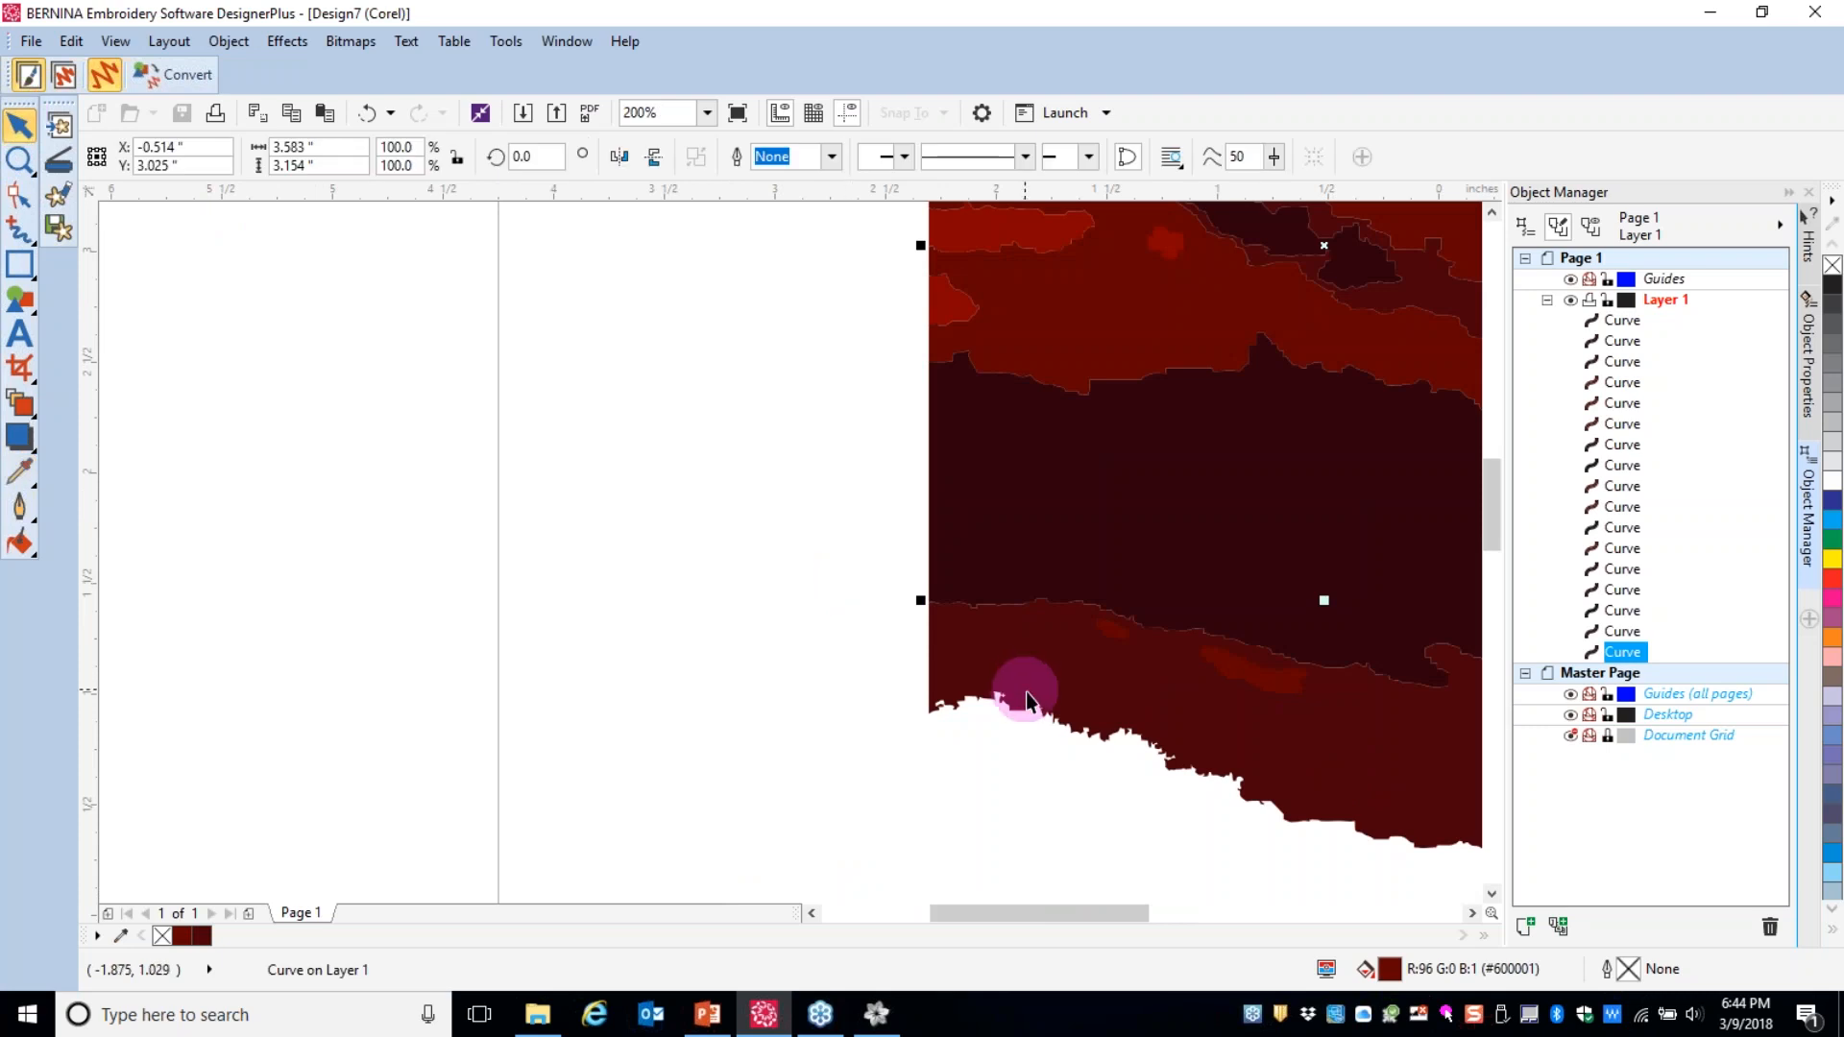
{"action": "left_click", "coordinate": [992, 655]}
{"action": "left_click", "coordinate": [1008, 661]}
{"action": "left_click", "coordinate": [1022, 664]}
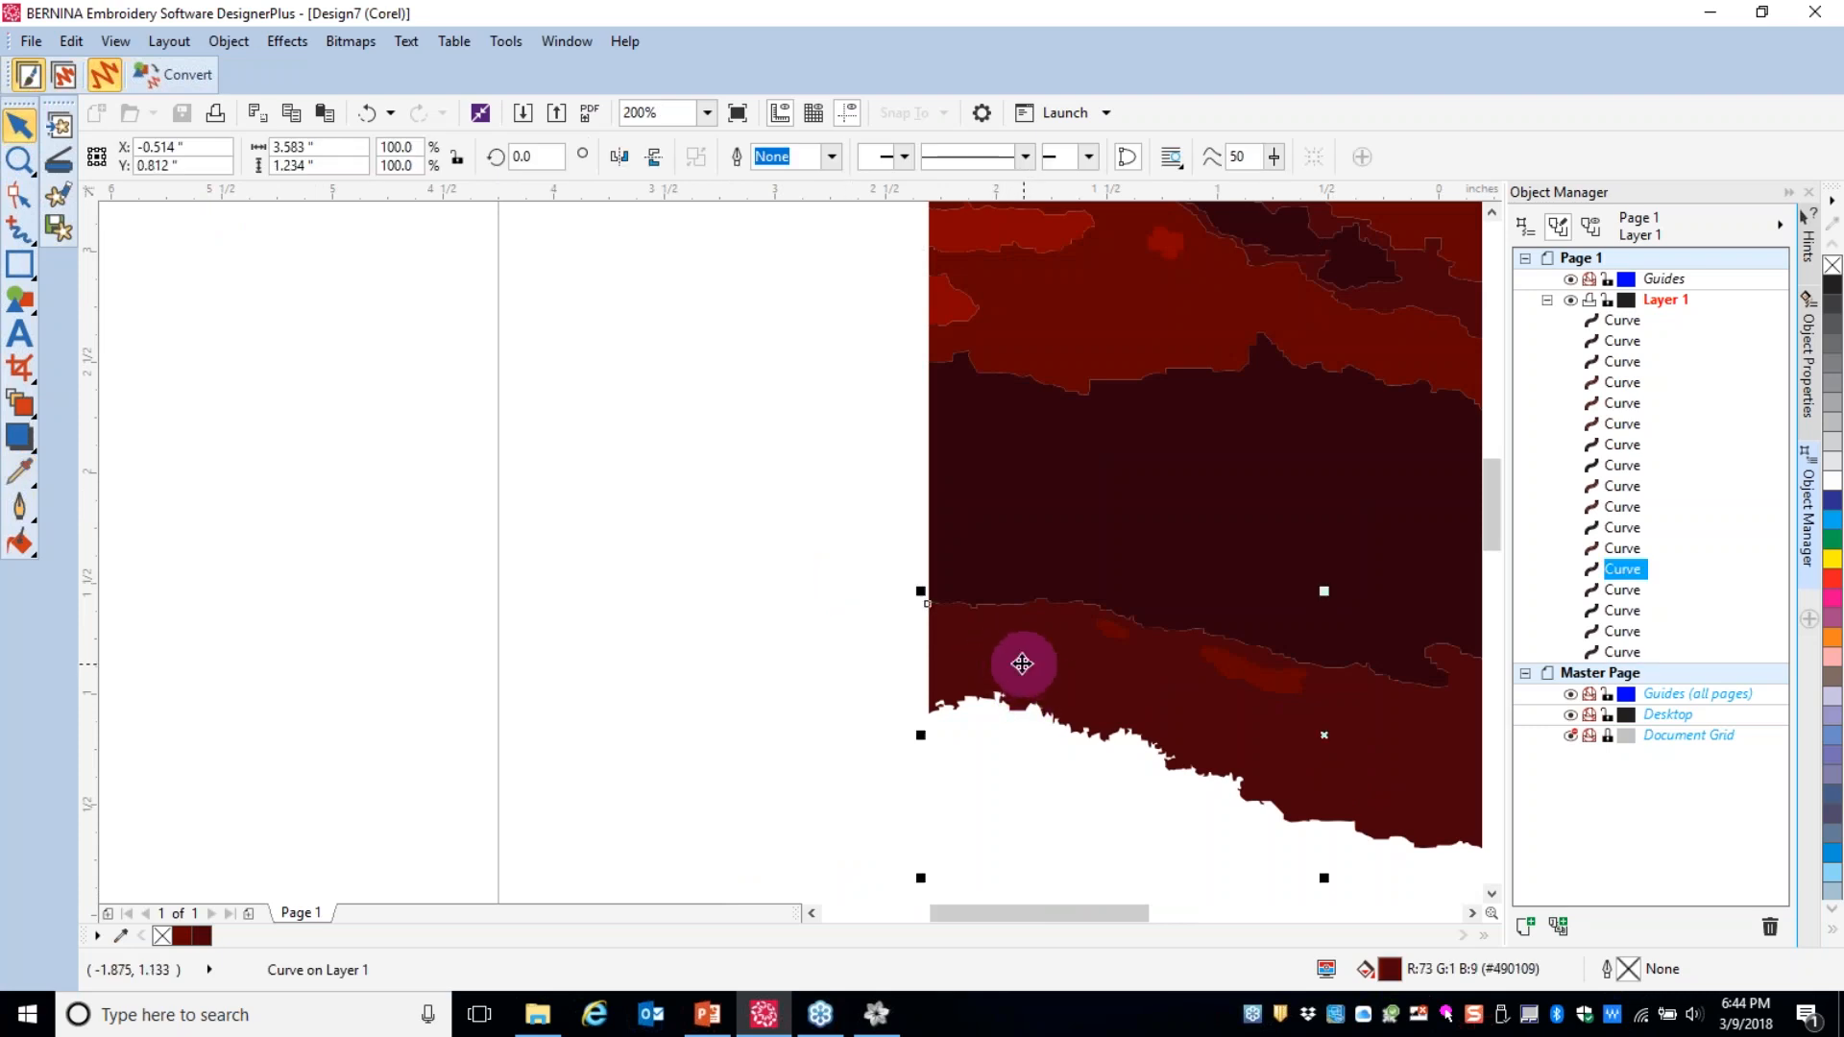
{"action": "scroll", "coordinate": [824, 609], "scroll_direction": "up", "scroll_amount": 1}
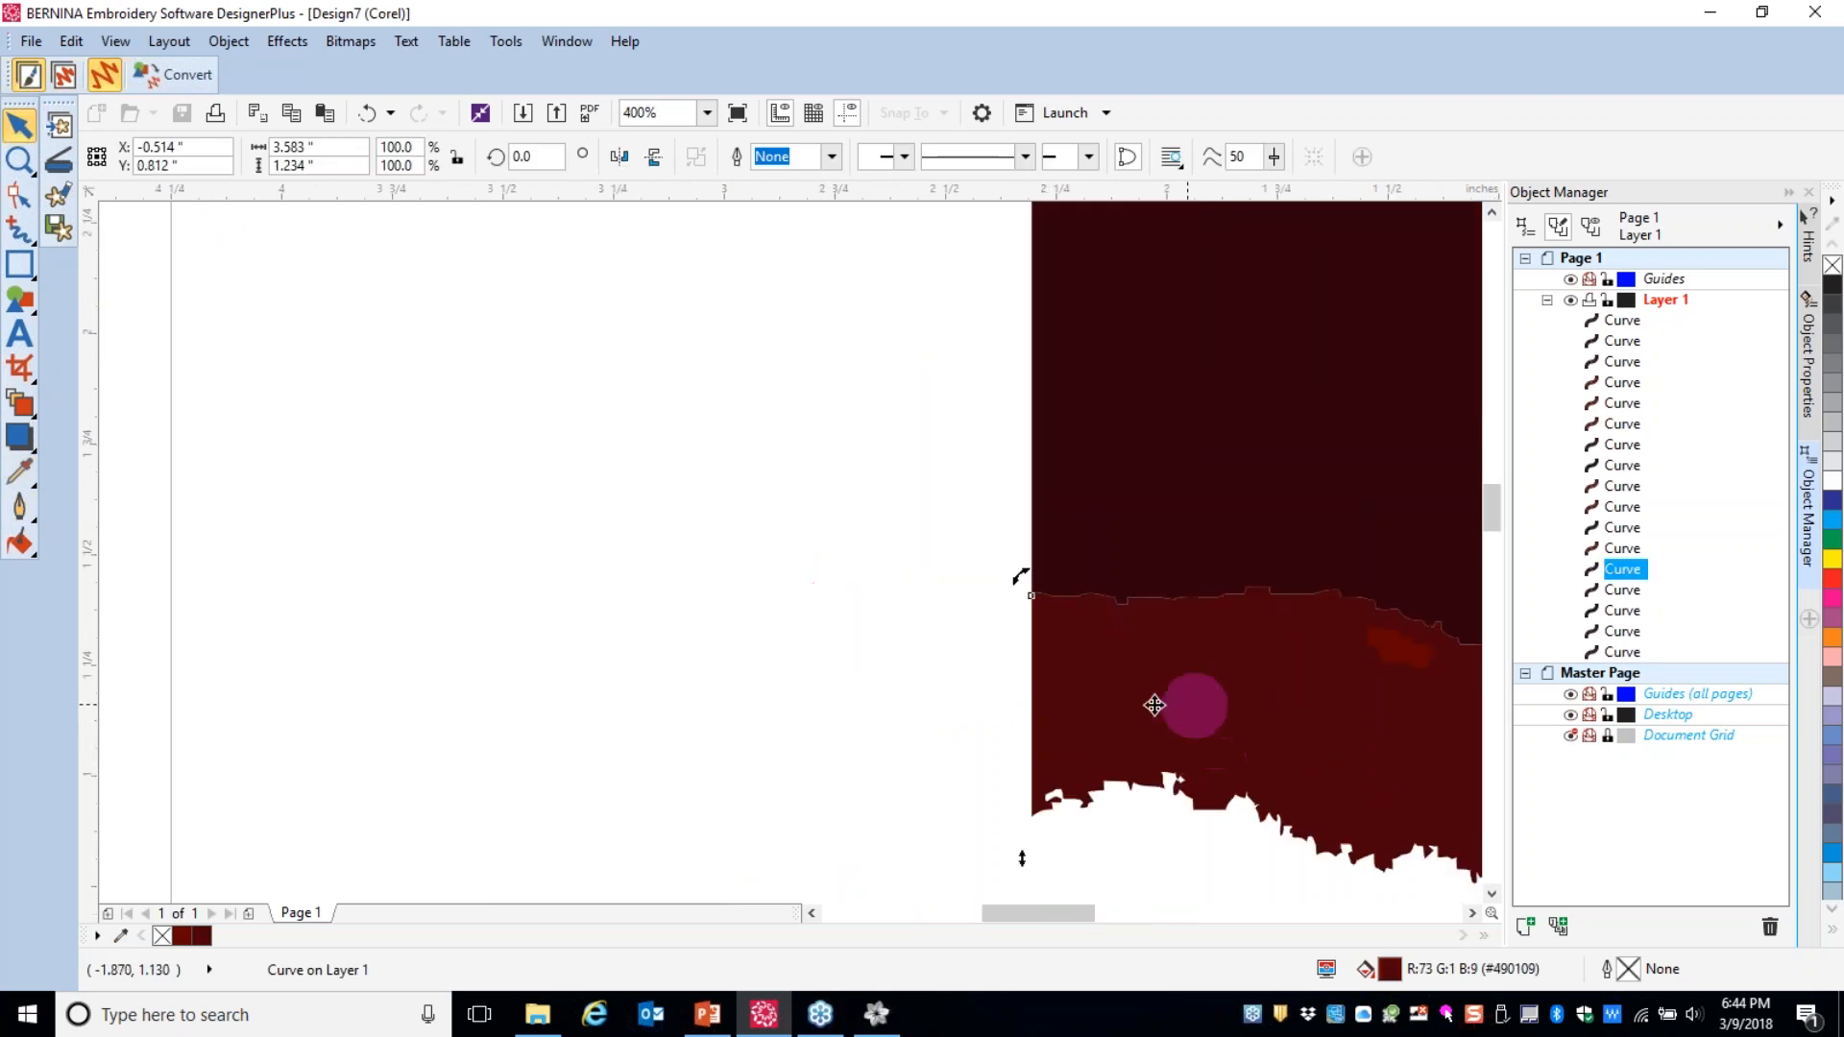
{"action": "left_click", "coordinate": [1155, 705]}
{"action": "left_click", "coordinate": [1277, 717], "text": "shift"}
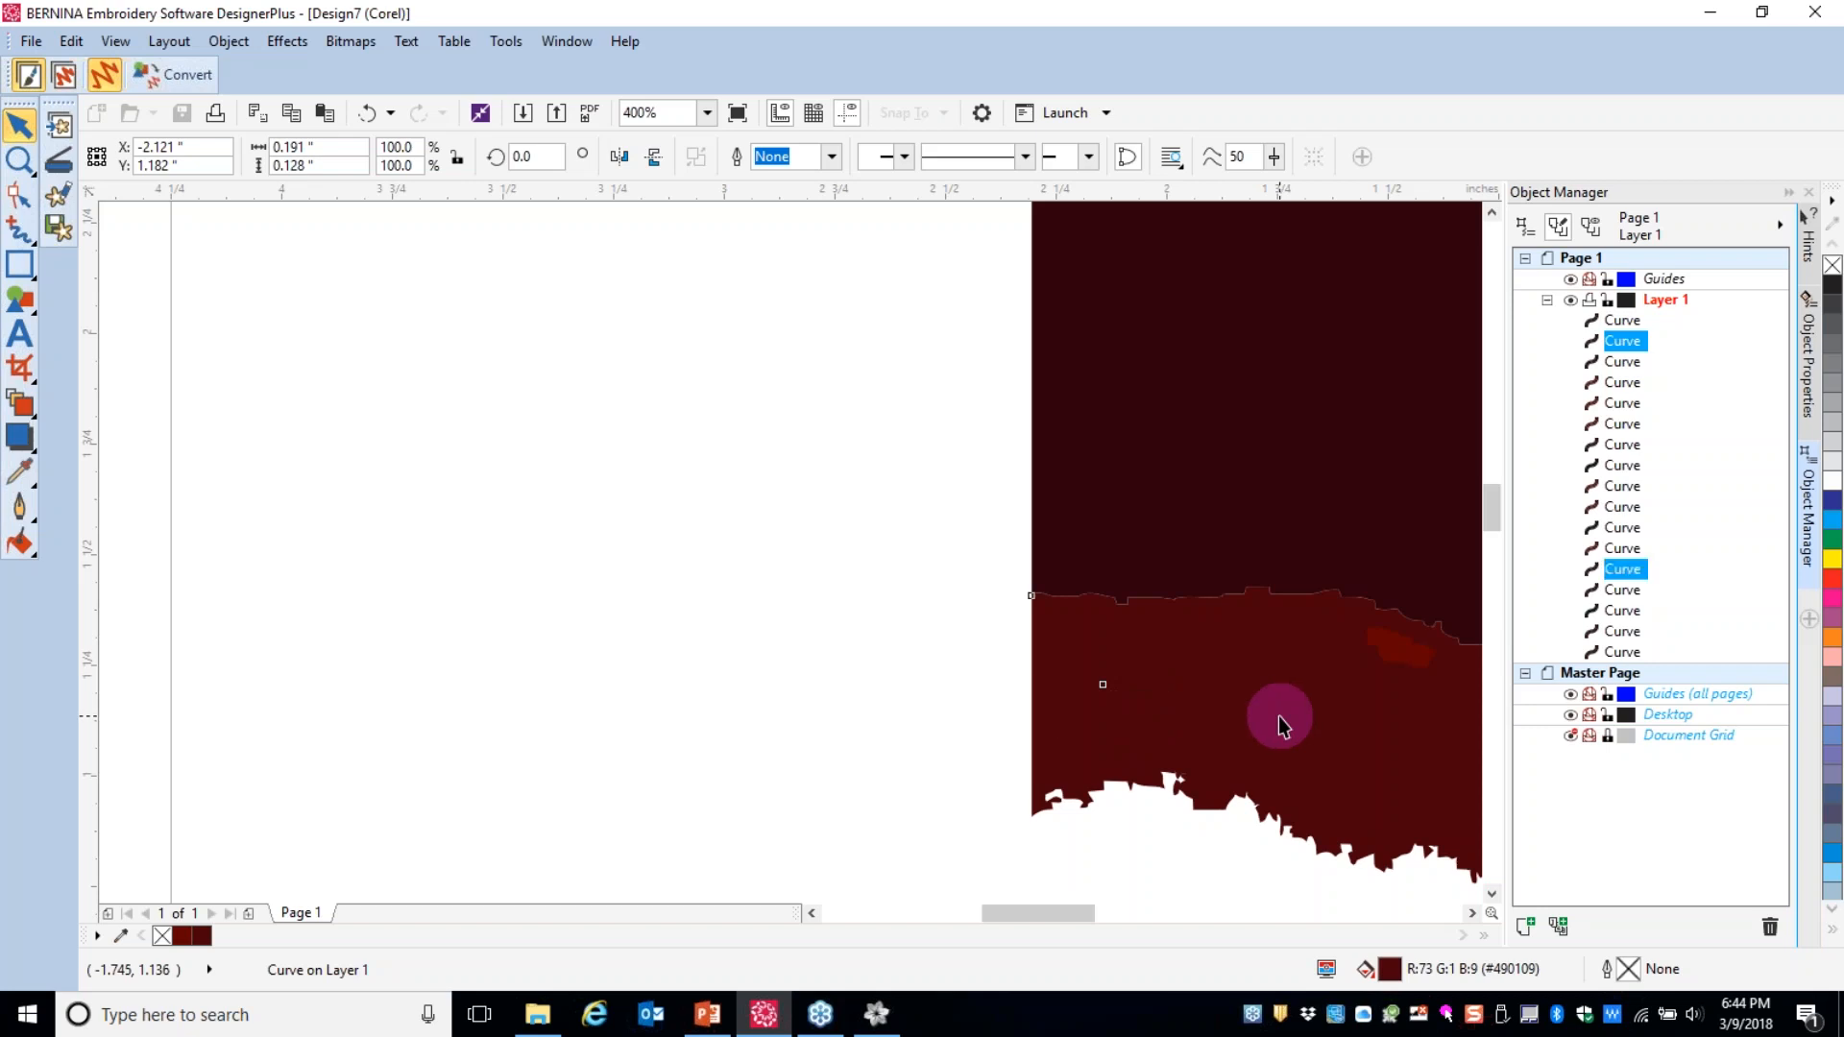
{"action": "mouse_move", "coordinate": [1279, 715]}
{"action": "left_mouse_down"}
{"action": "mouse_move", "coordinate": [1182, 676]}
{"action": "mouse_move", "coordinate": [1227, 675]}
{"action": "mouse_move", "coordinate": [1237, 720]}
{"action": "mouse_move", "coordinate": [1260, 716]}
{"action": "left_mouse_up"}
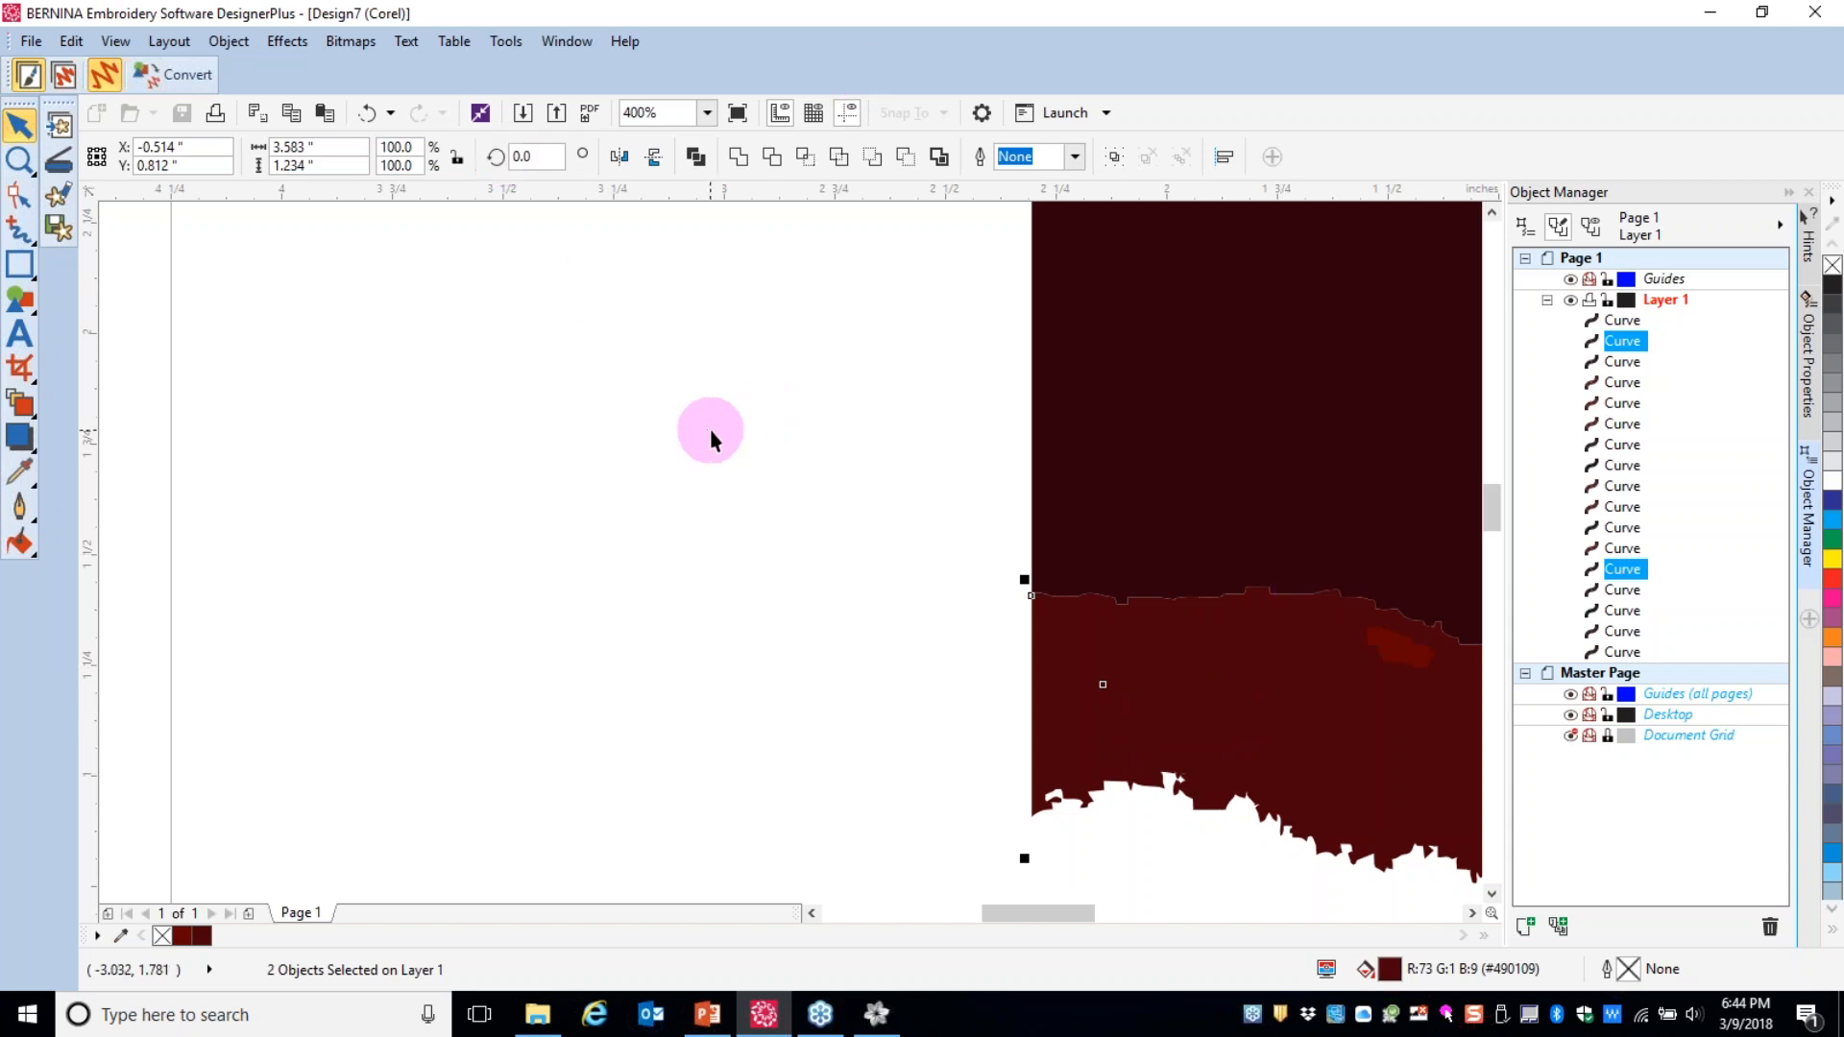
{"action": "left_click", "coordinate": [738, 155]}
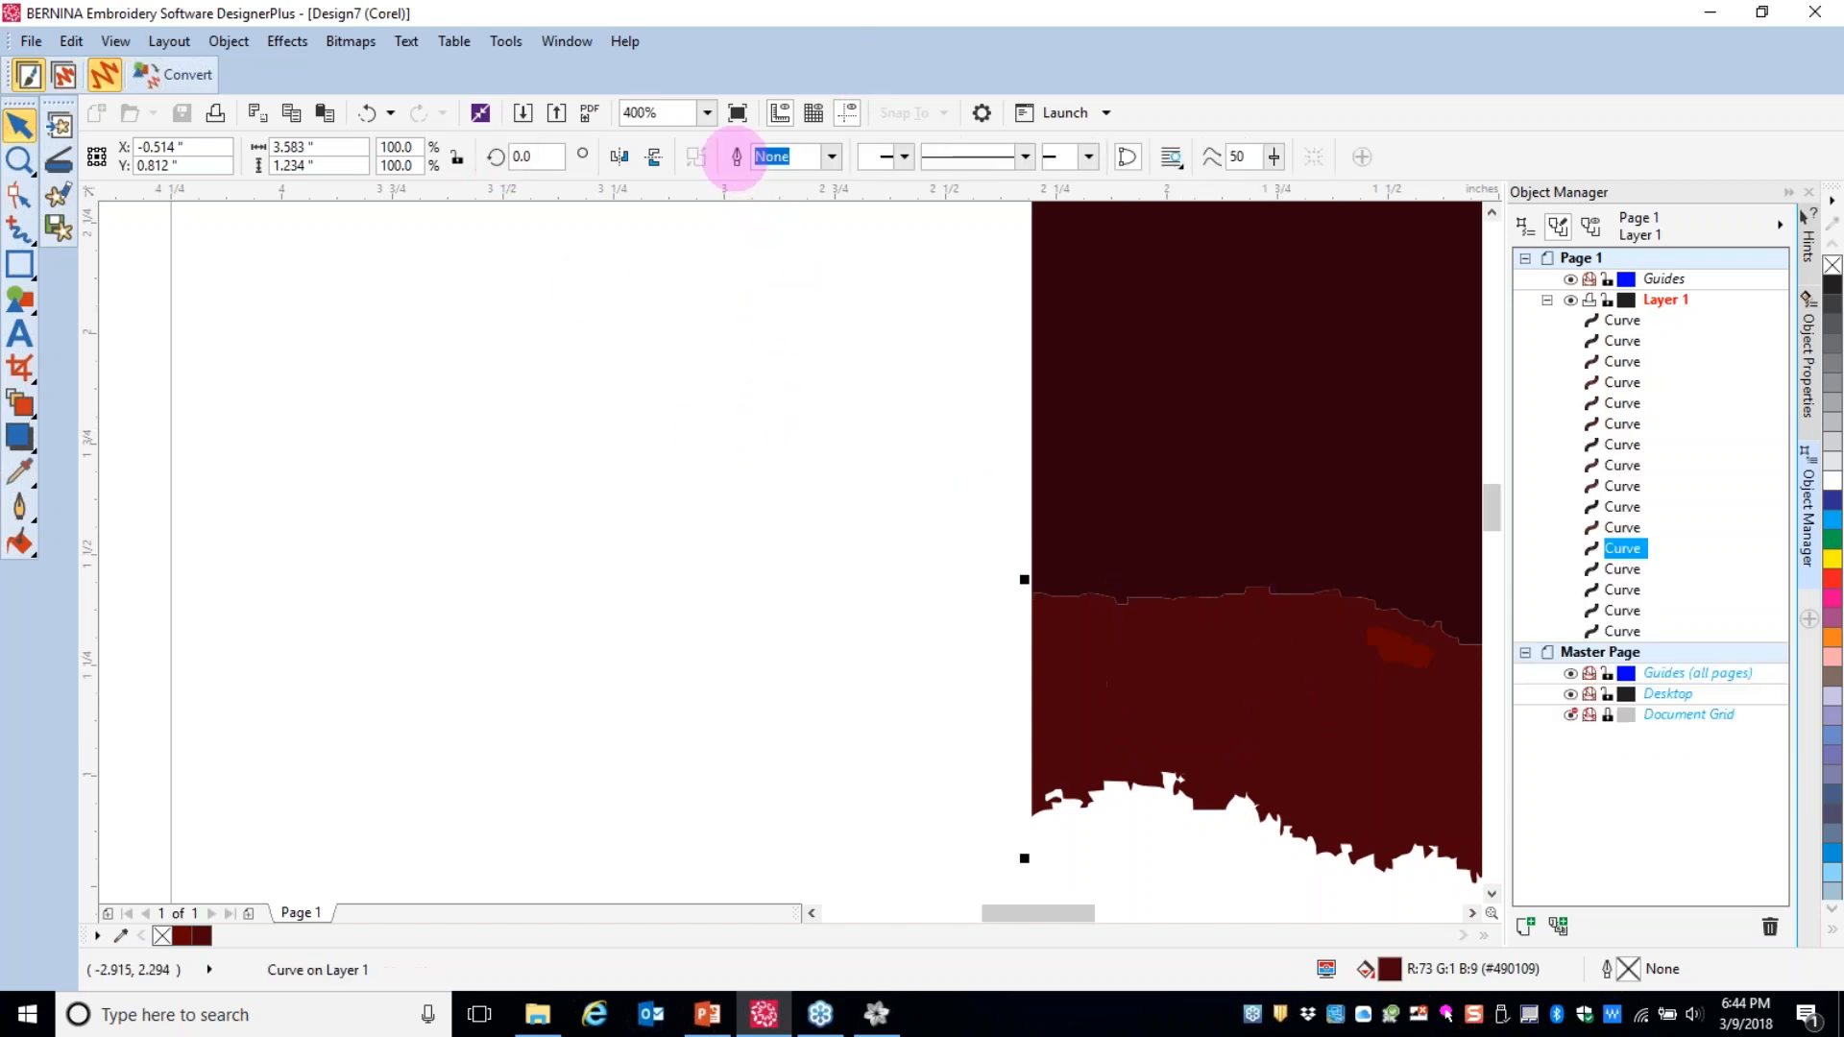
- Select and copy all the sky shapes, and switch to Bernina DesignWorks
{"action": "left_click_drag", "start_coordinate": [1024, 909], "coordinate": [1066, 920]}
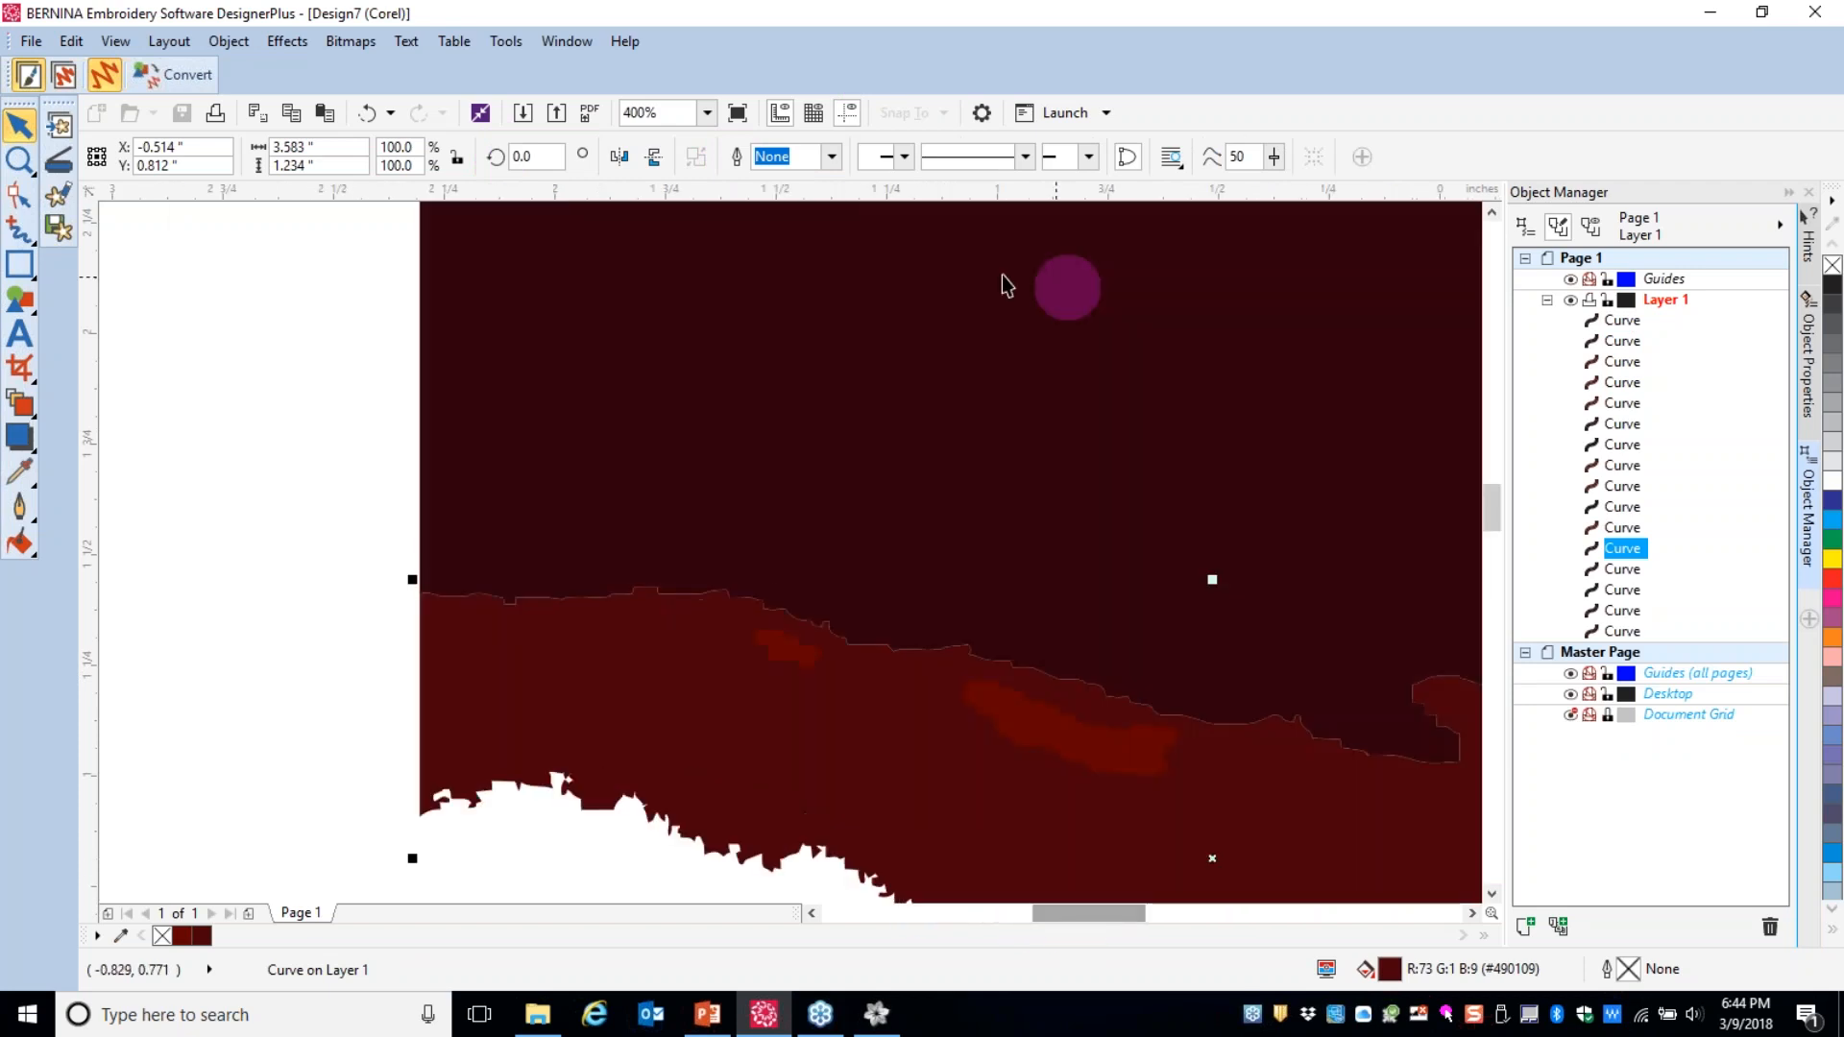
{"action": "scroll", "coordinate": [984, 501], "scroll_direction": "down", "scroll_amount": 6}
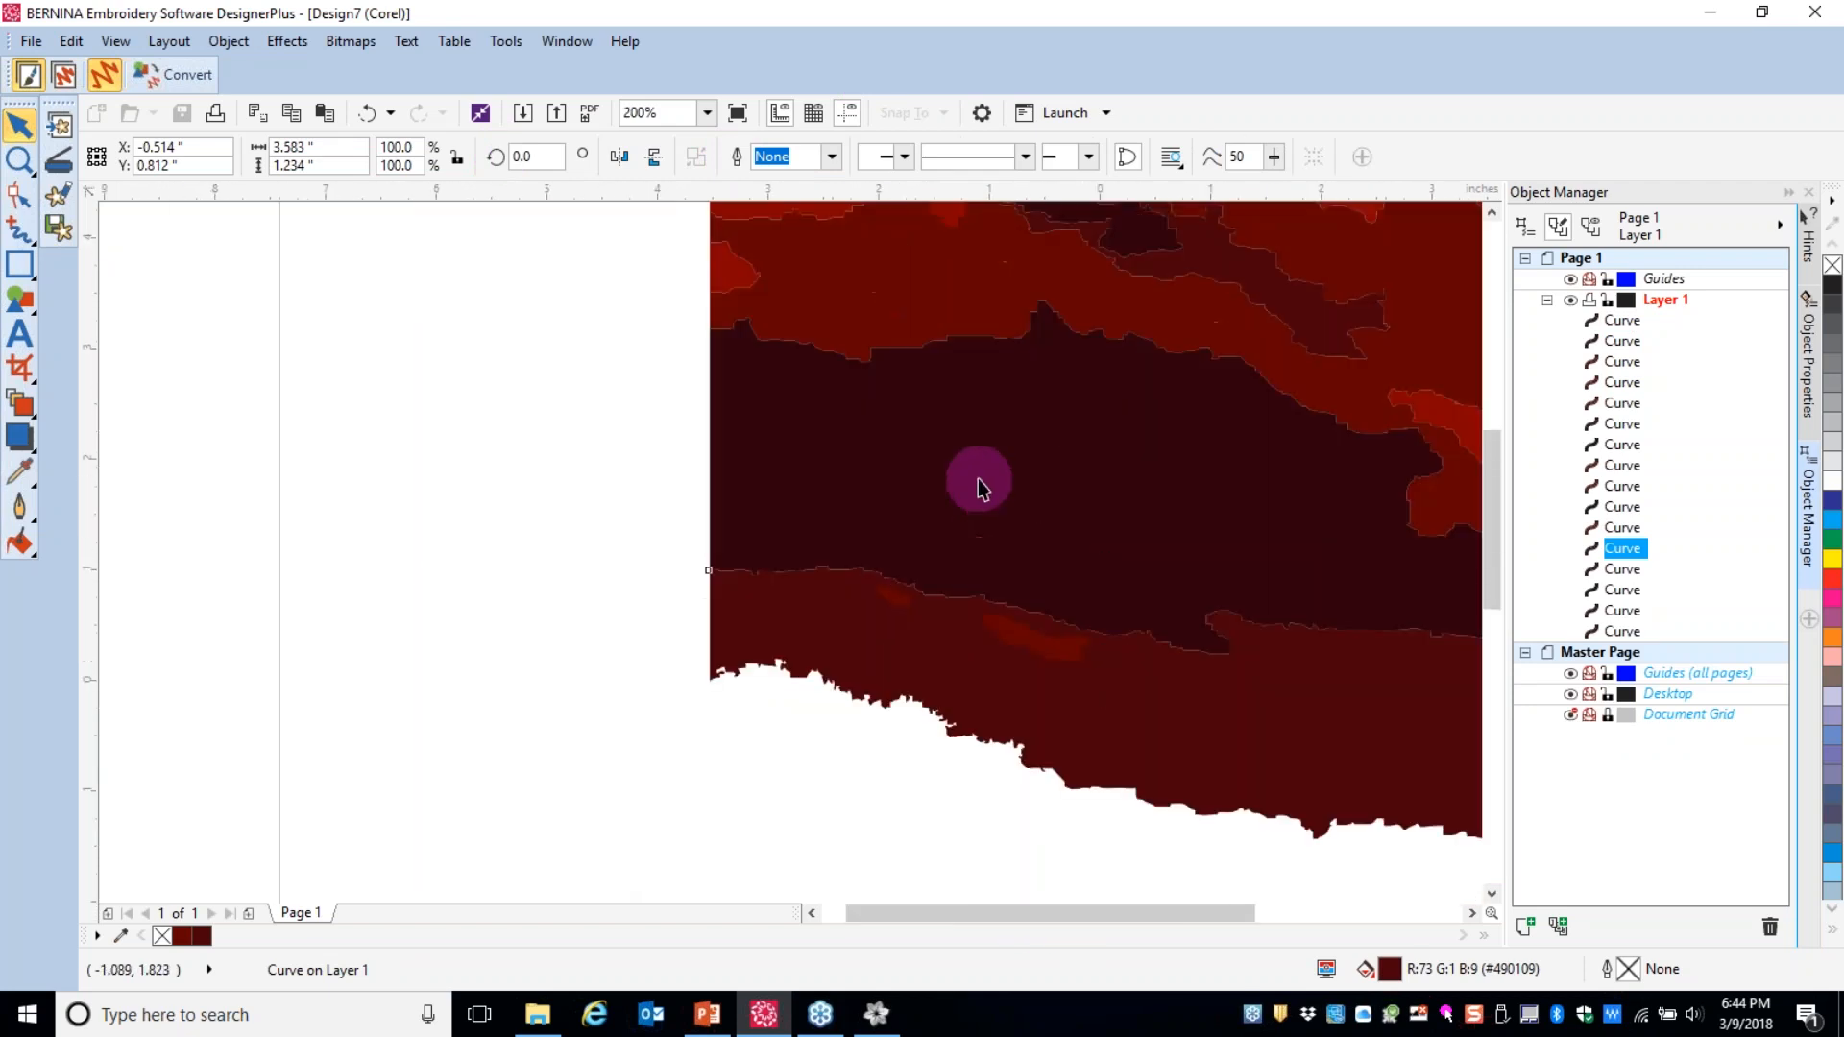
{"action": "left_click", "coordinate": [1234, 448]}
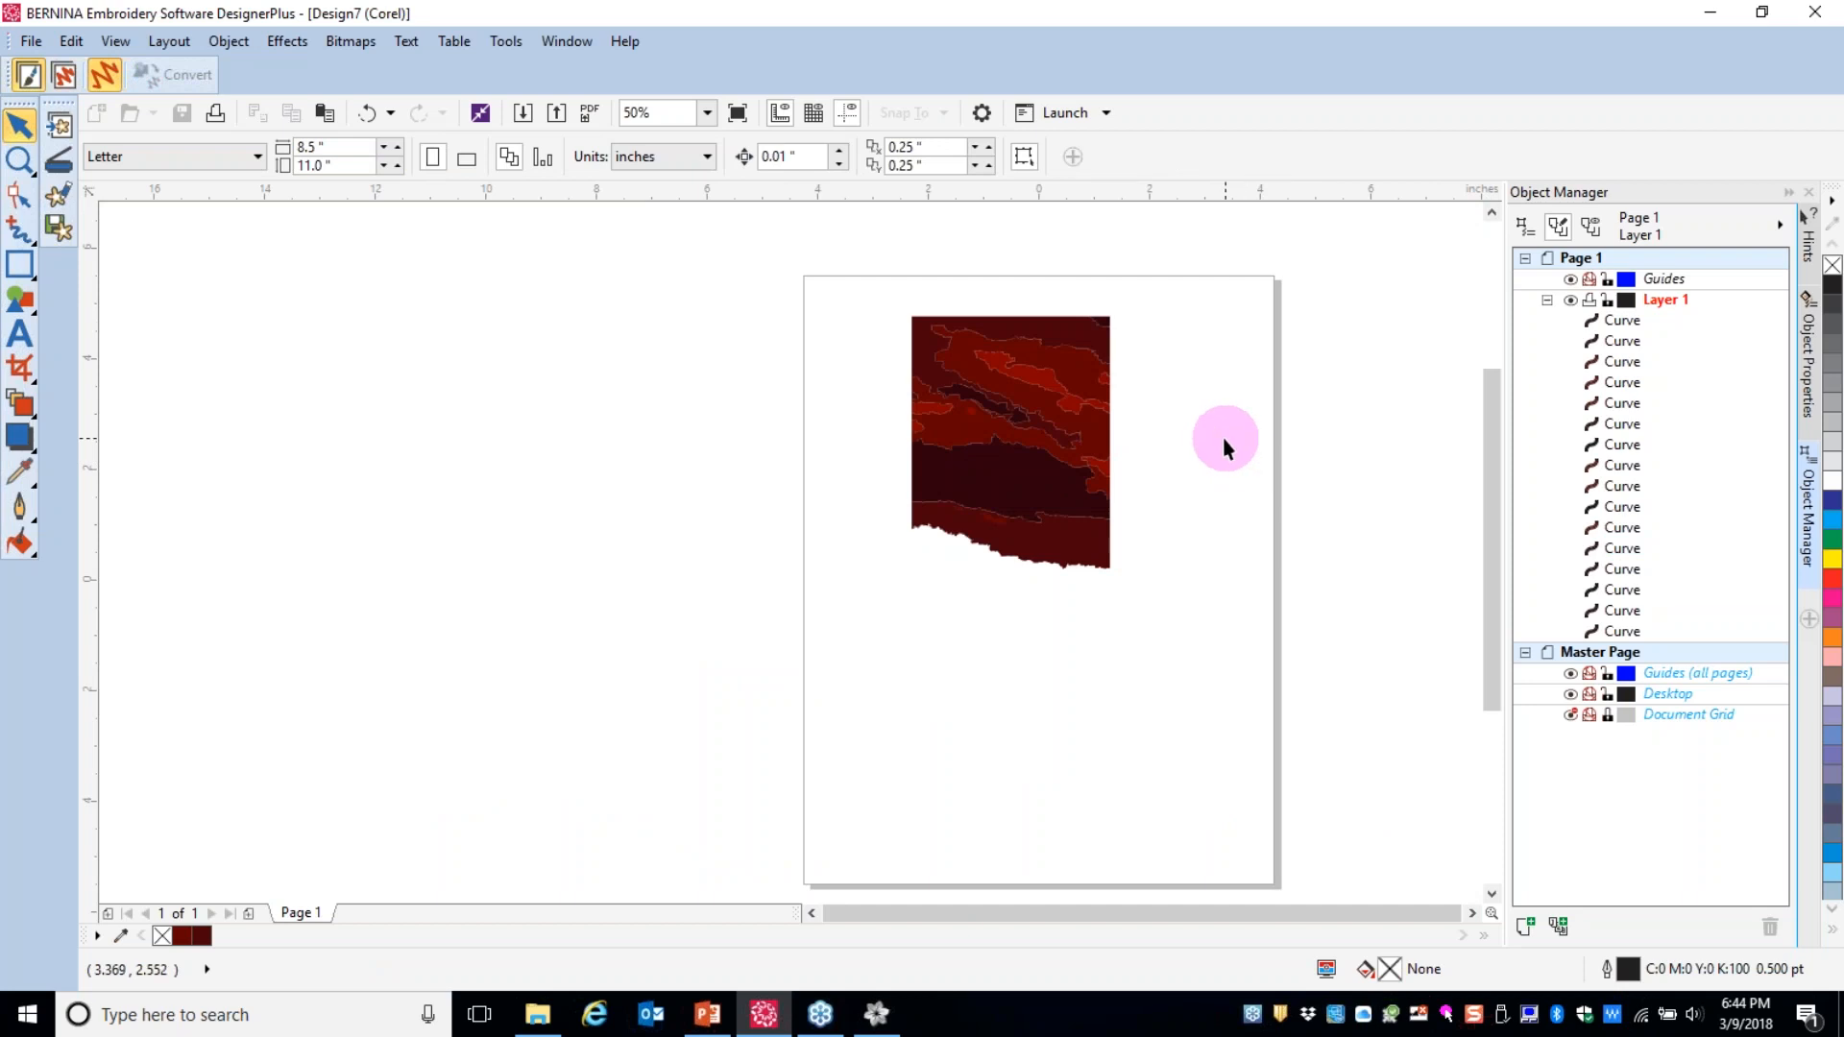
{"action": "key", "text": "ctrl+a"}
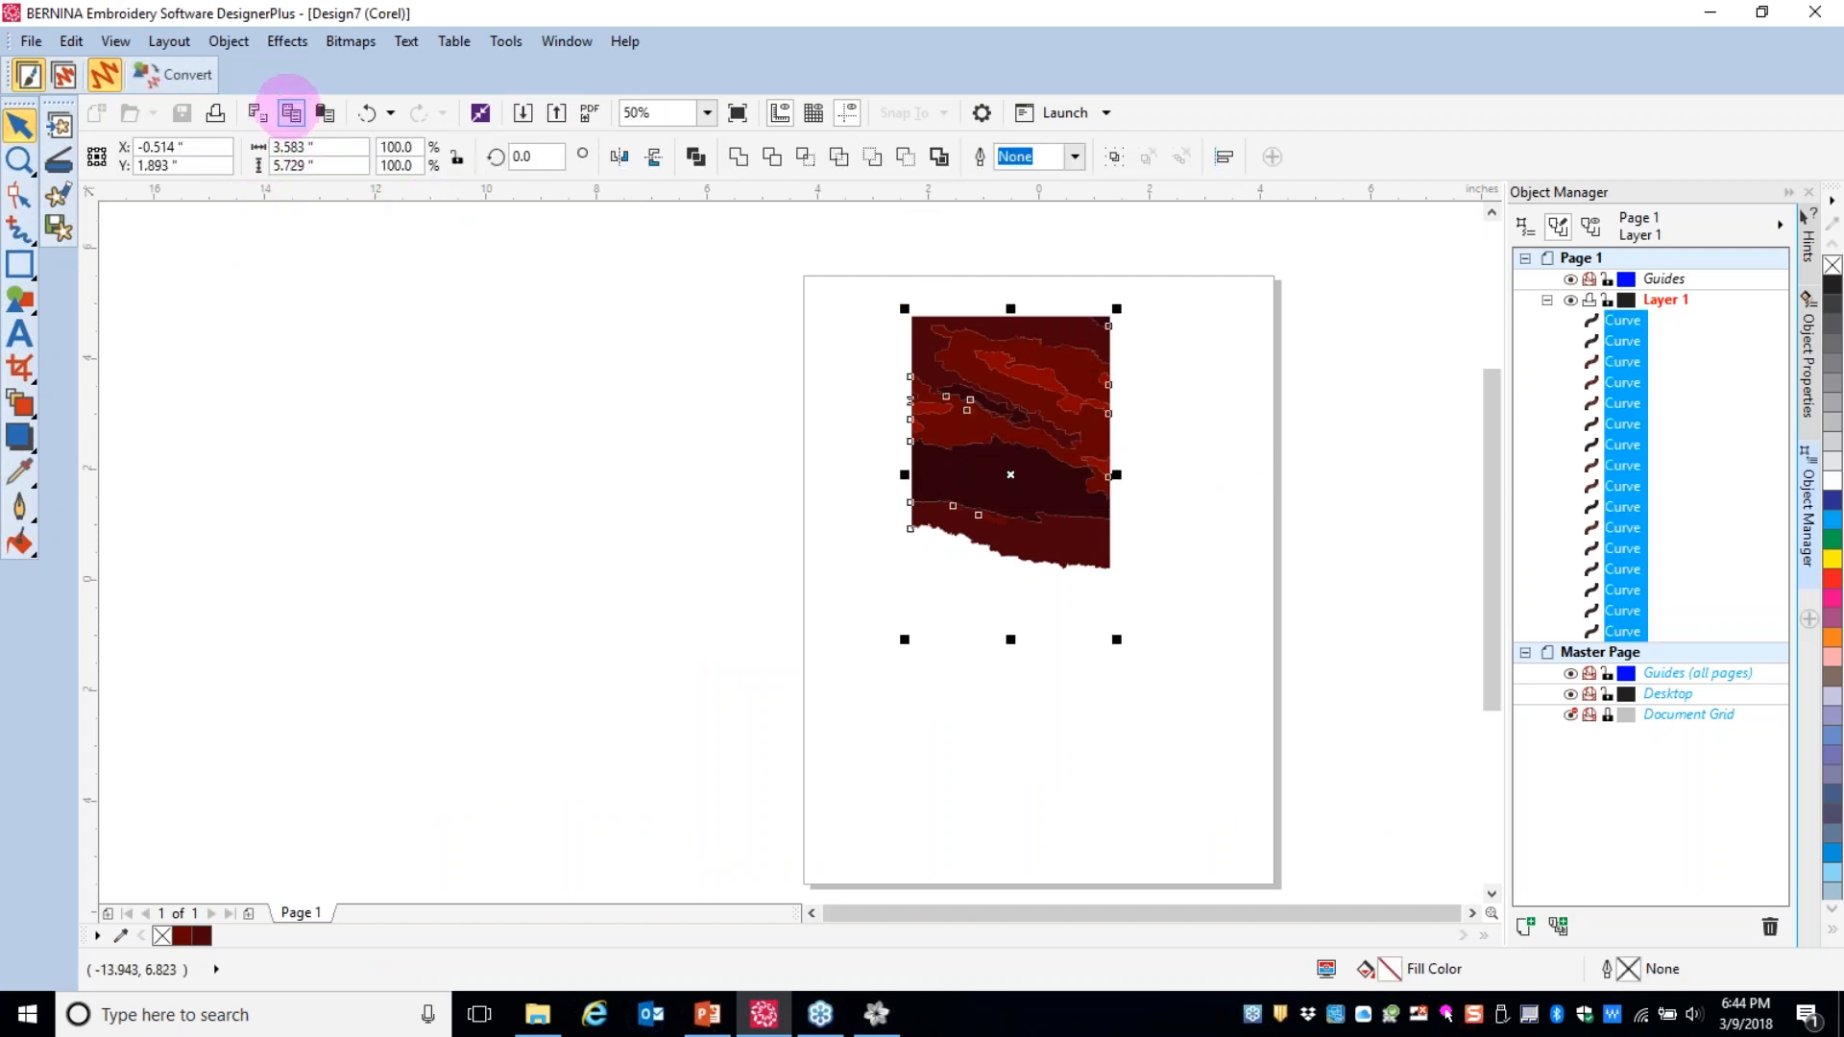
{"action": "left_click", "coordinate": [876, 1013]}
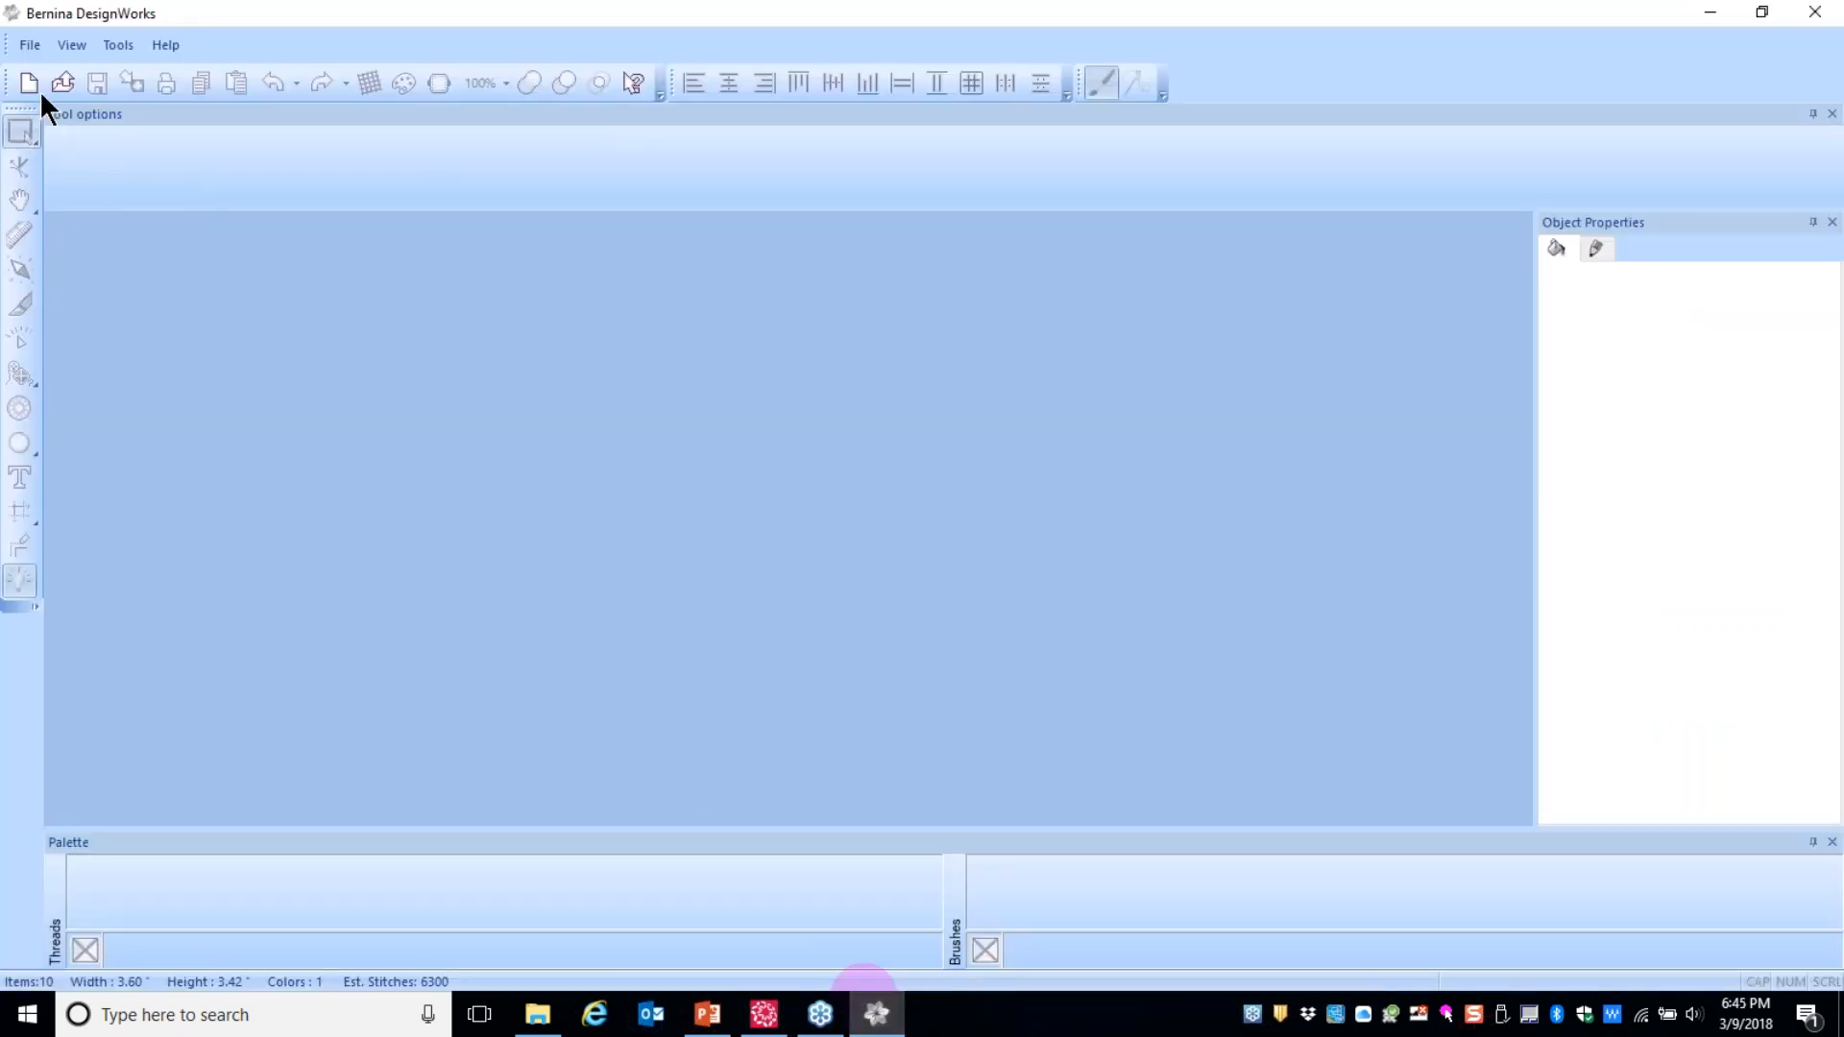
- Create a new graphic with no fabric and no hoop, and paste the copied sky shapes into it
{"action": "left_click", "coordinate": [21, 45]}
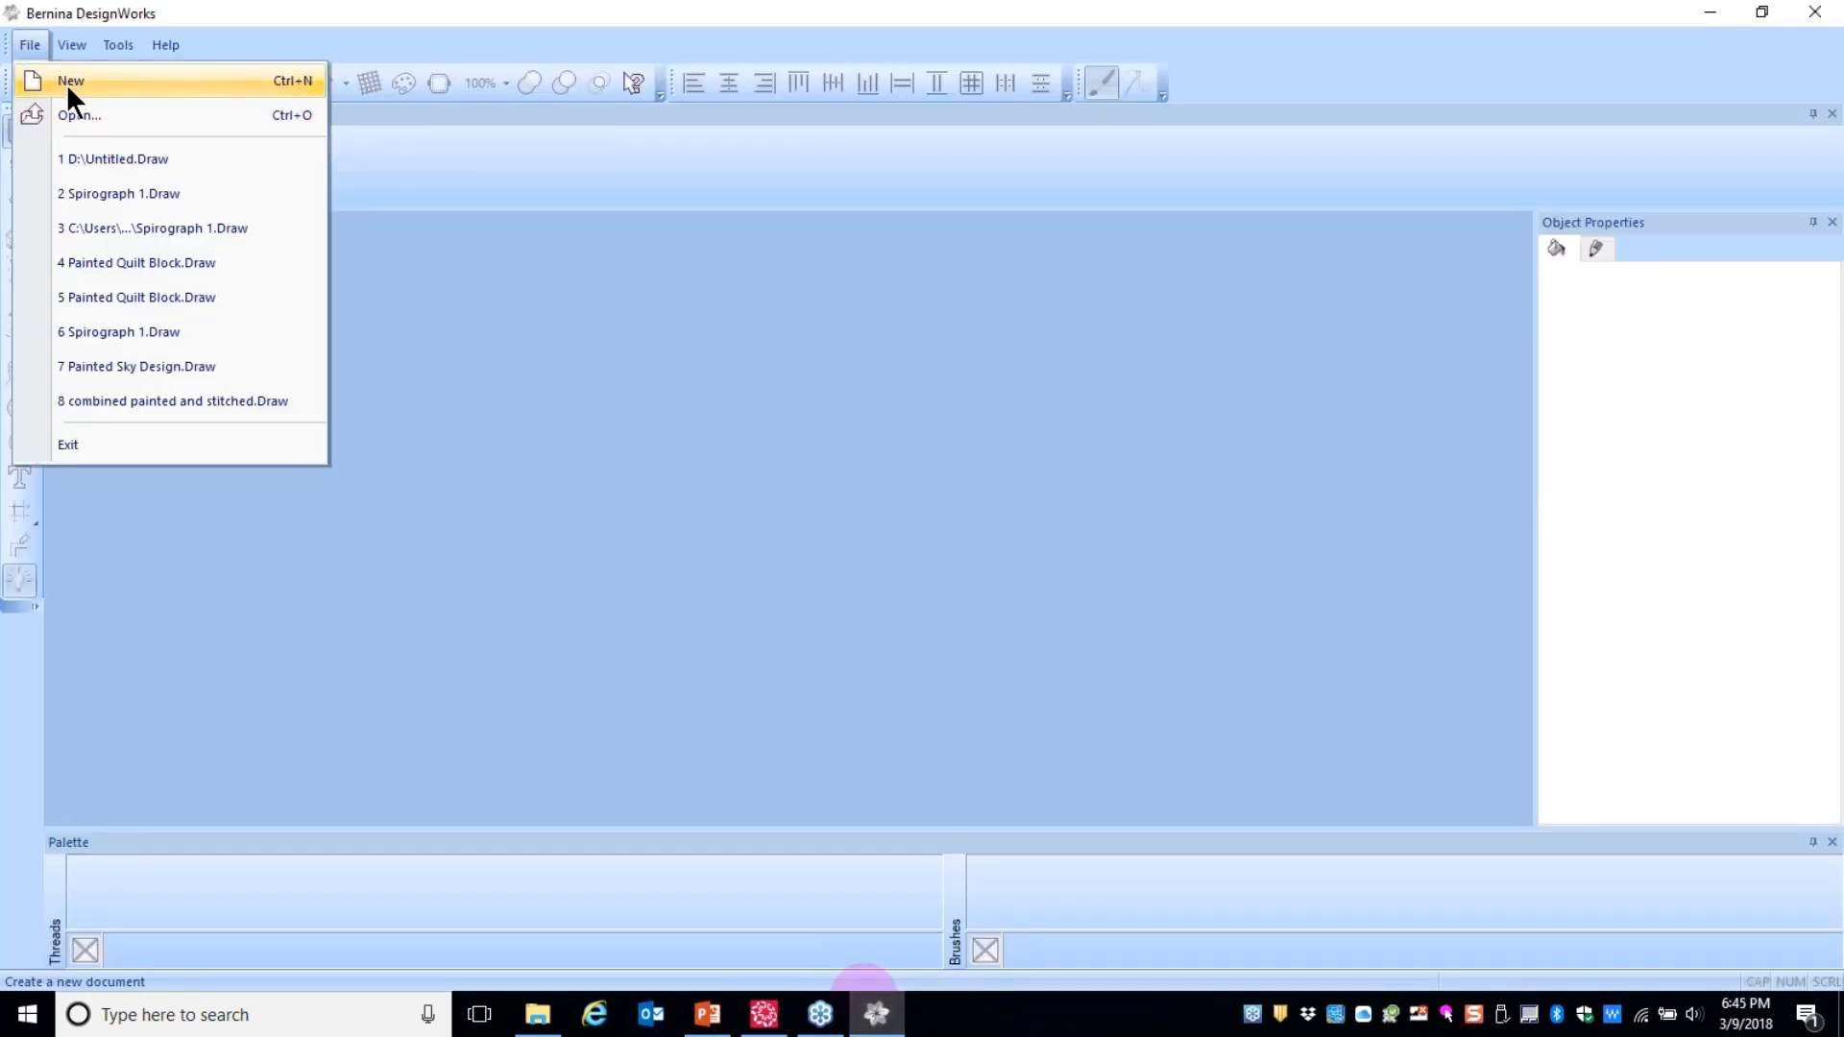
{"action": "left_click", "coordinate": [1031, 695]}
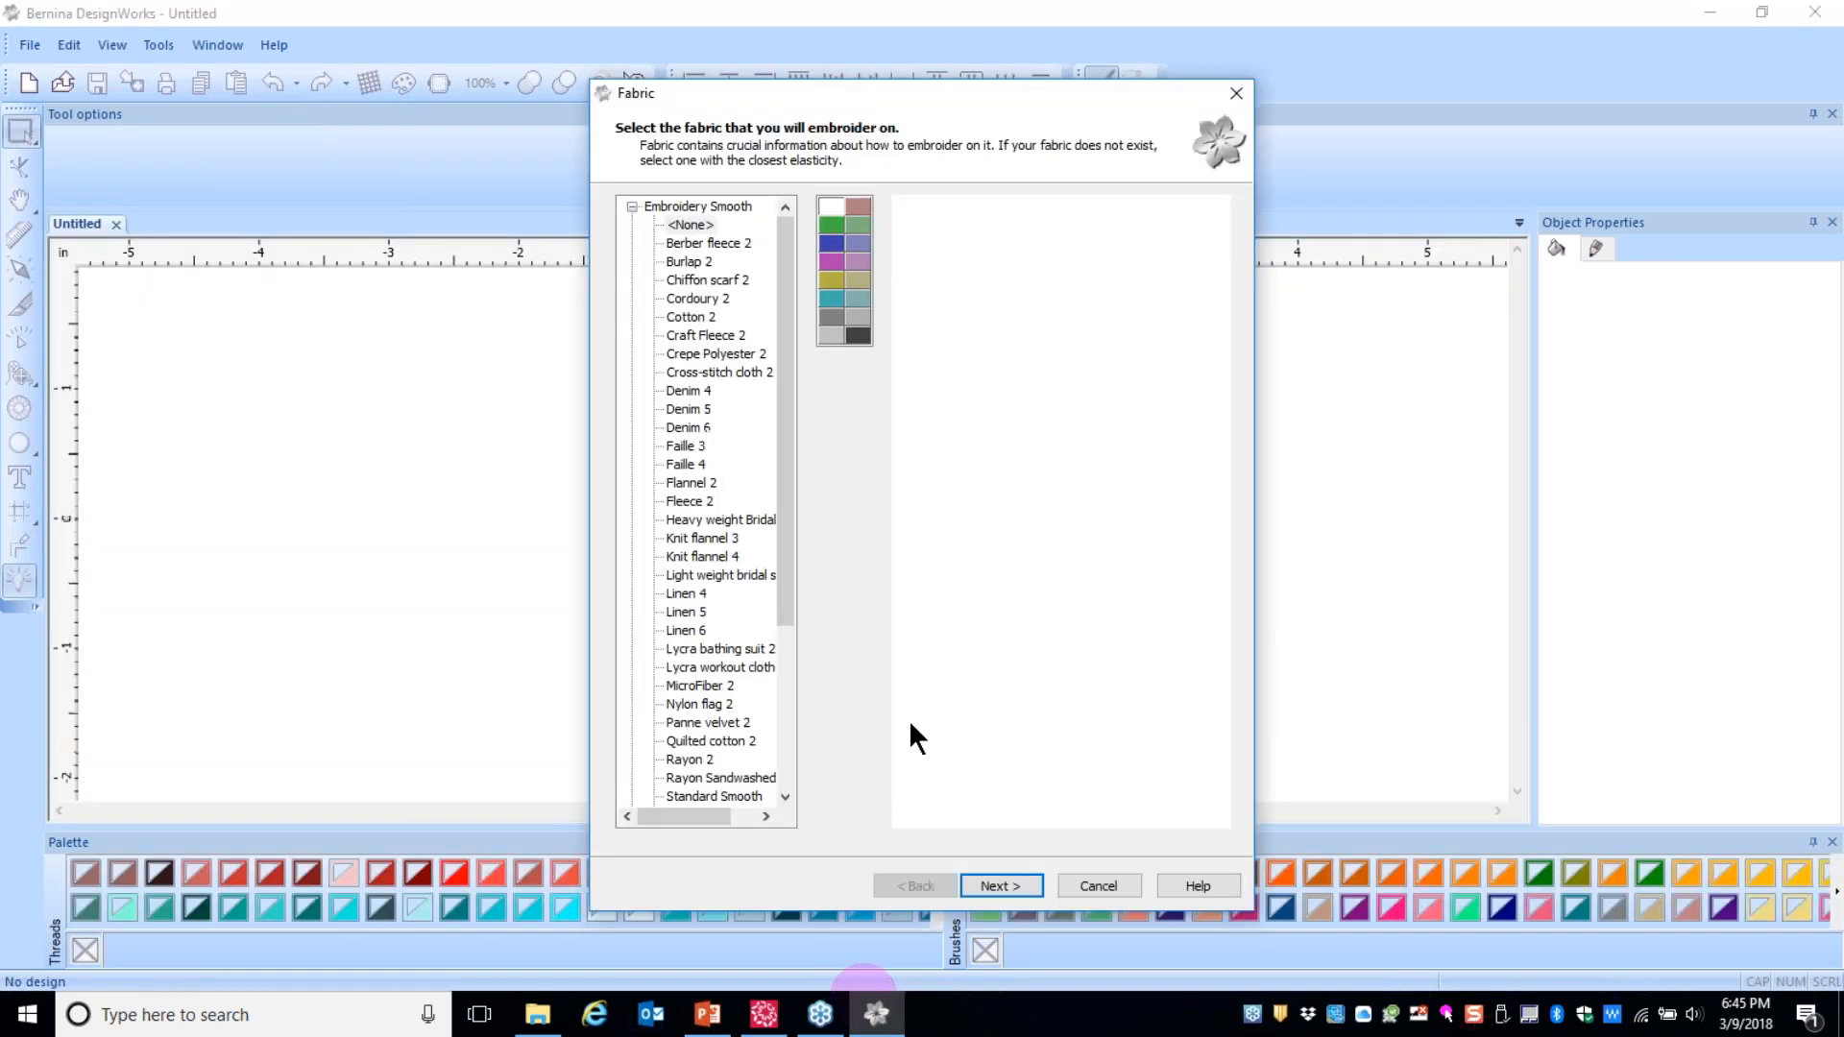
{"action": "left_click", "coordinate": [1016, 889]}
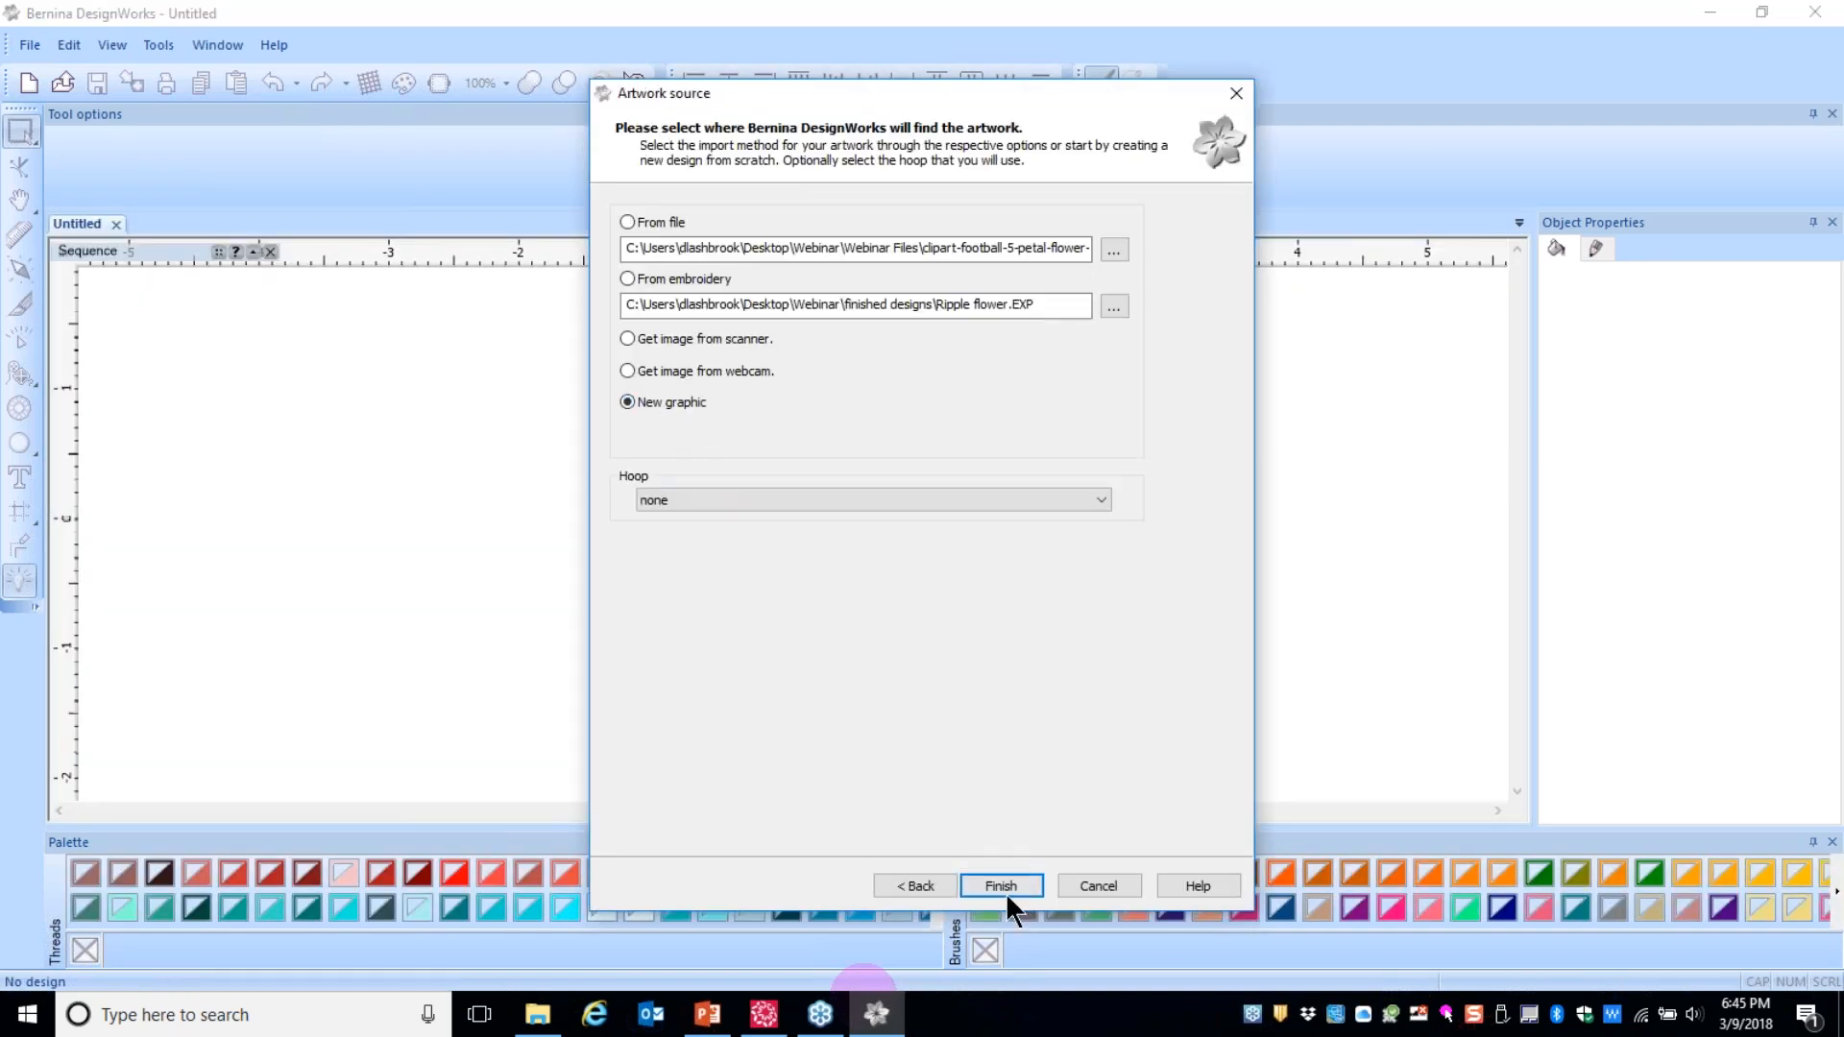
{"action": "left_click", "coordinate": [1001, 886]}
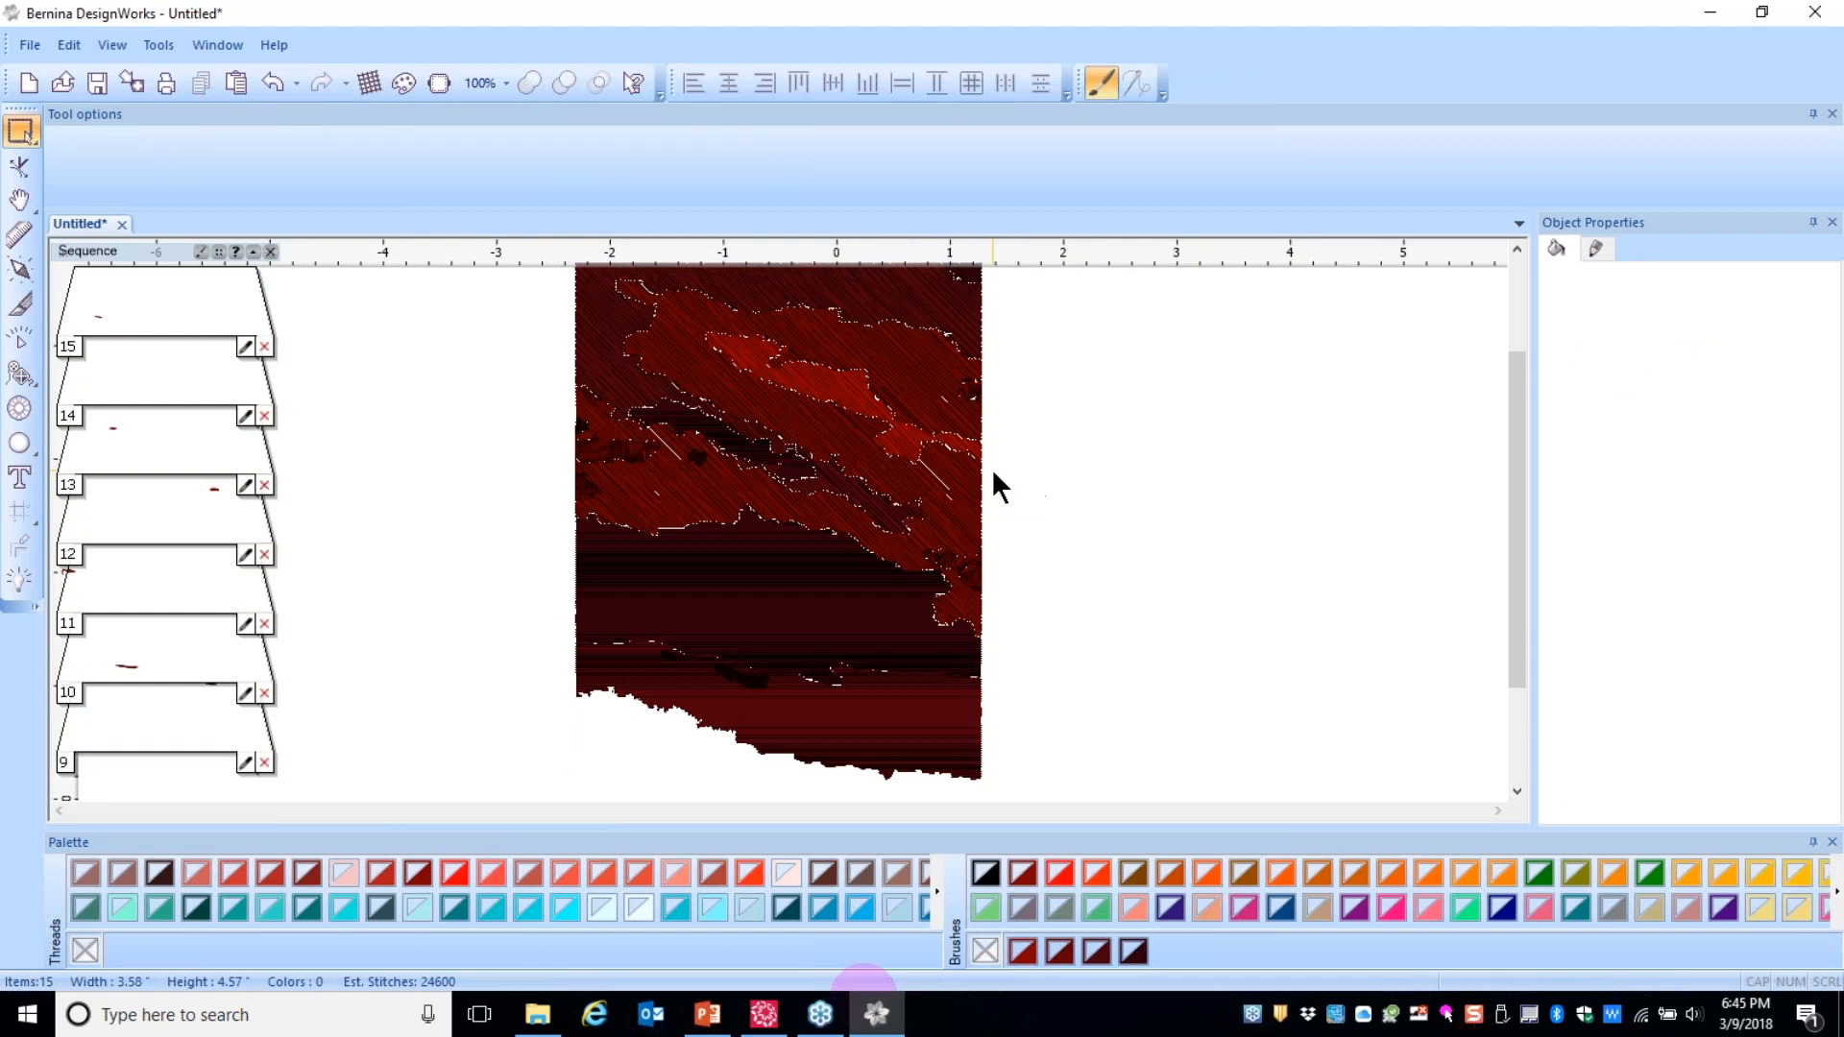
- Select all the pasted sky shapes, ungroup them and clear the selection
{"action": "scroll", "coordinate": [951, 470], "scroll_direction": "up", "scroll_amount": 2}
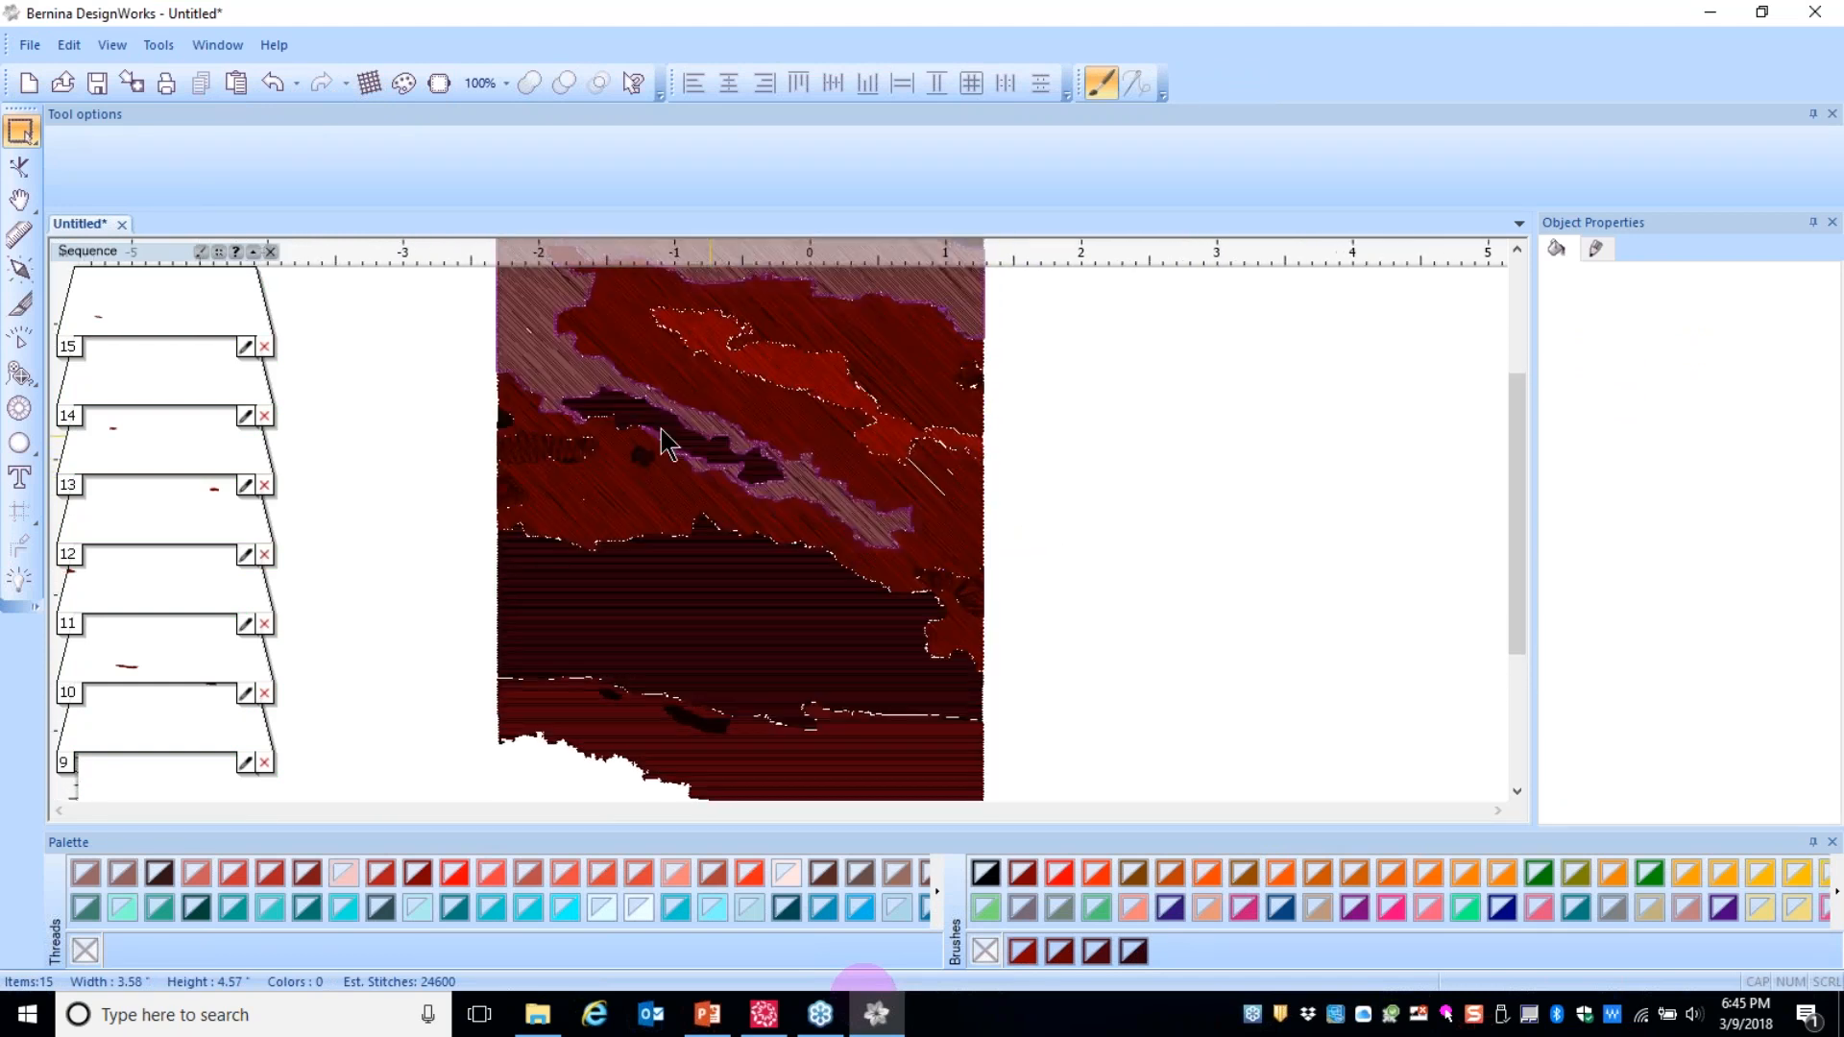
{"action": "scroll", "coordinate": [752, 434], "scroll_direction": "up", "scroll_amount": 1}
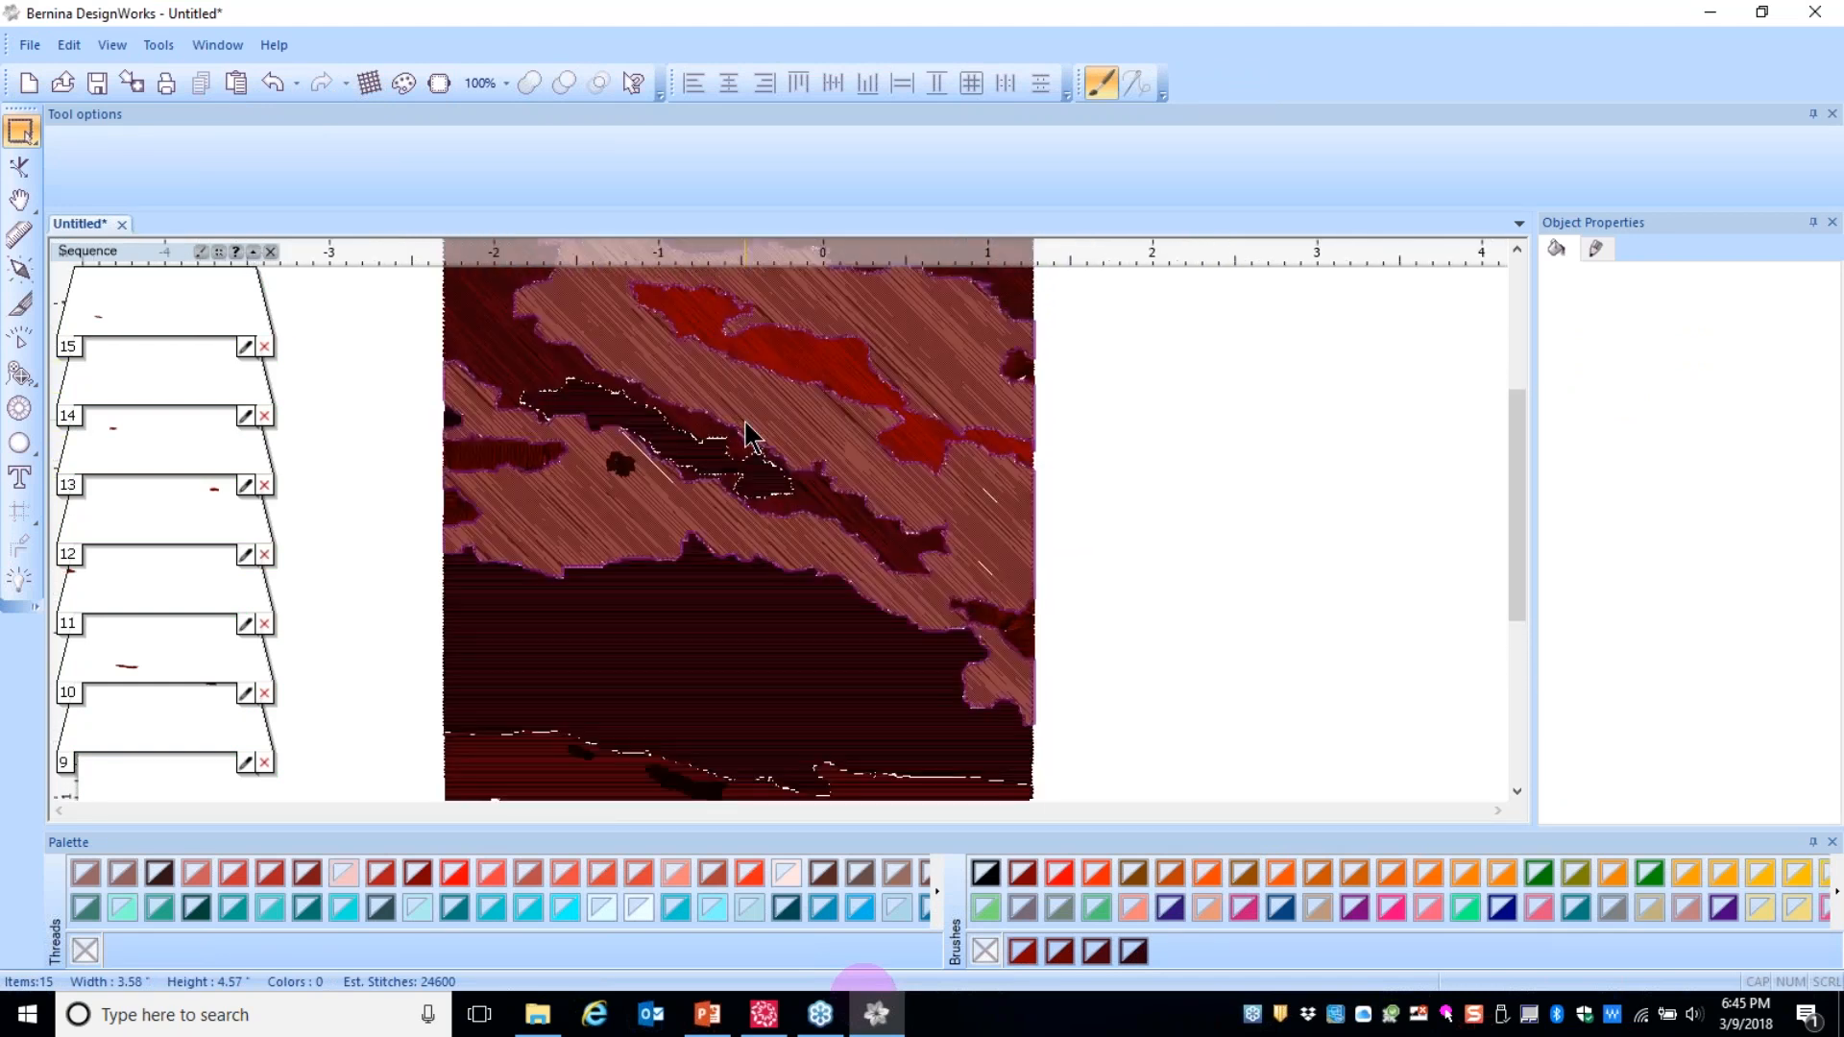
{"action": "scroll", "coordinate": [752, 434], "scroll_direction": "up", "scroll_amount": 1}
{"action": "key", "text": "ctrl+a"}
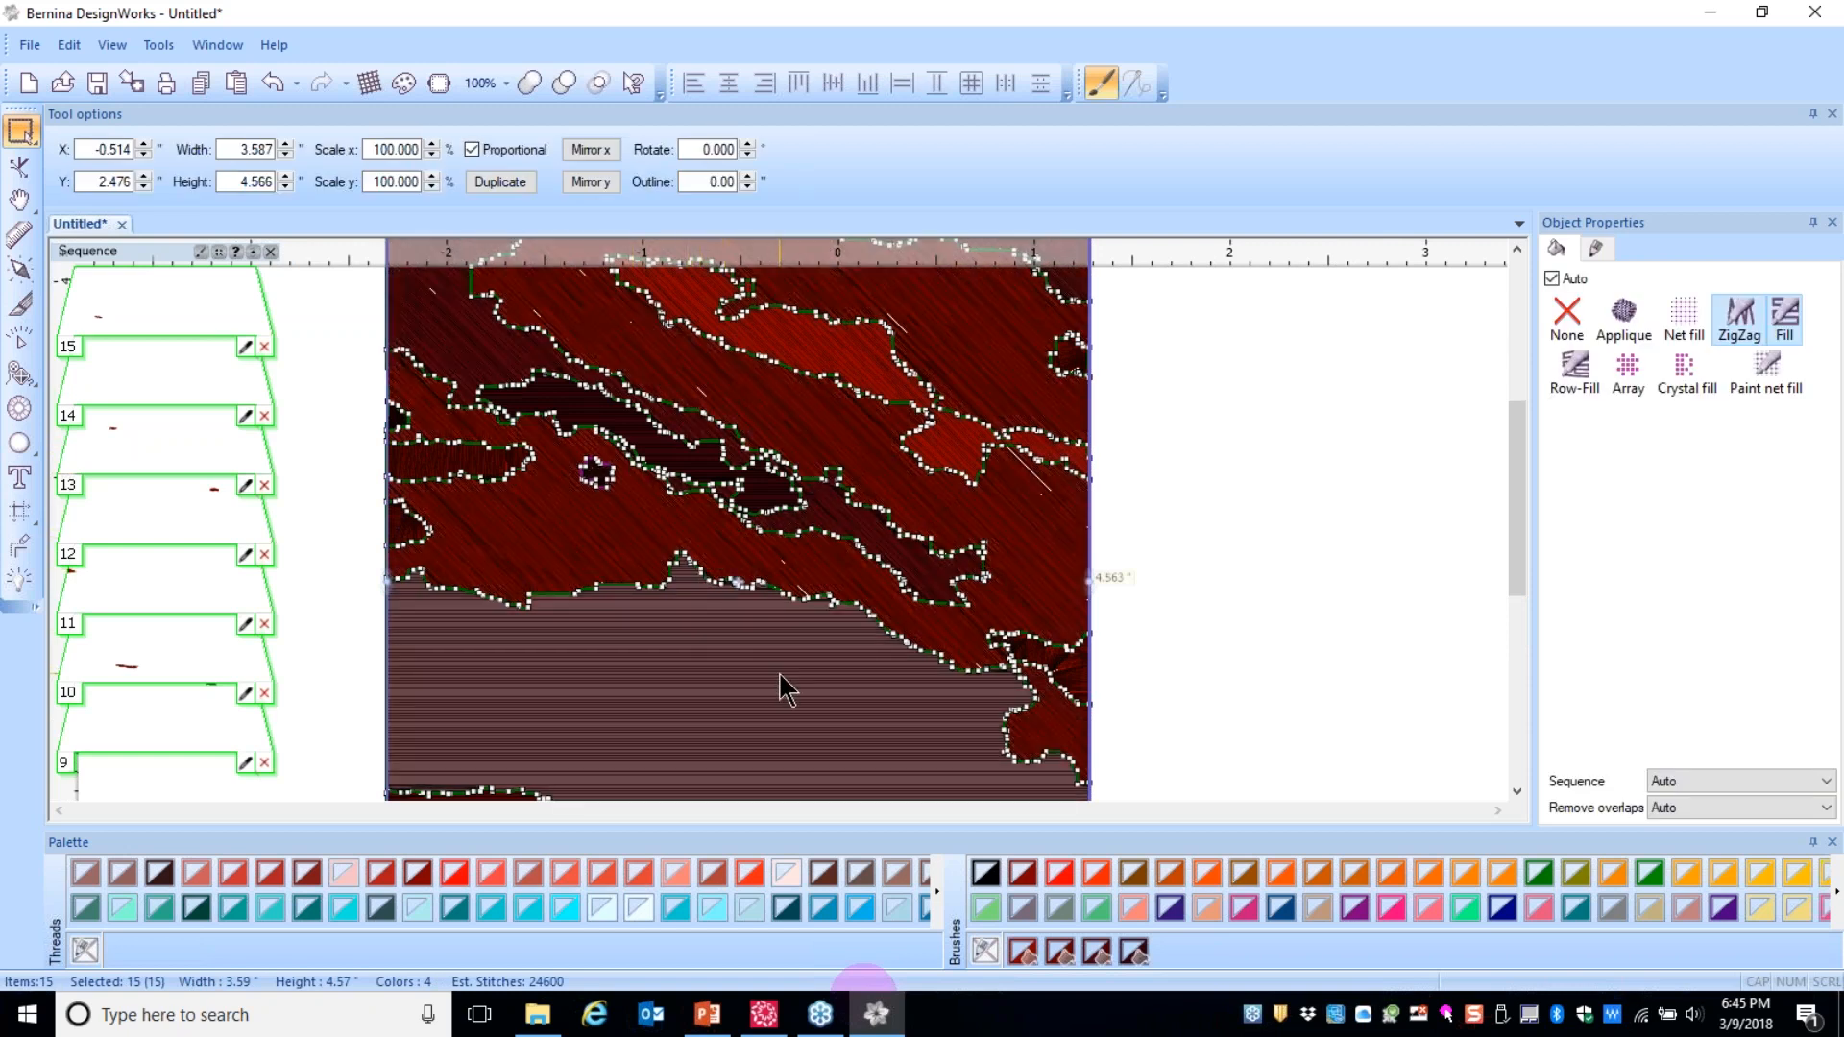
{"action": "scroll", "coordinate": [765, 617], "scroll_direction": "down", "scroll_amount": 4}
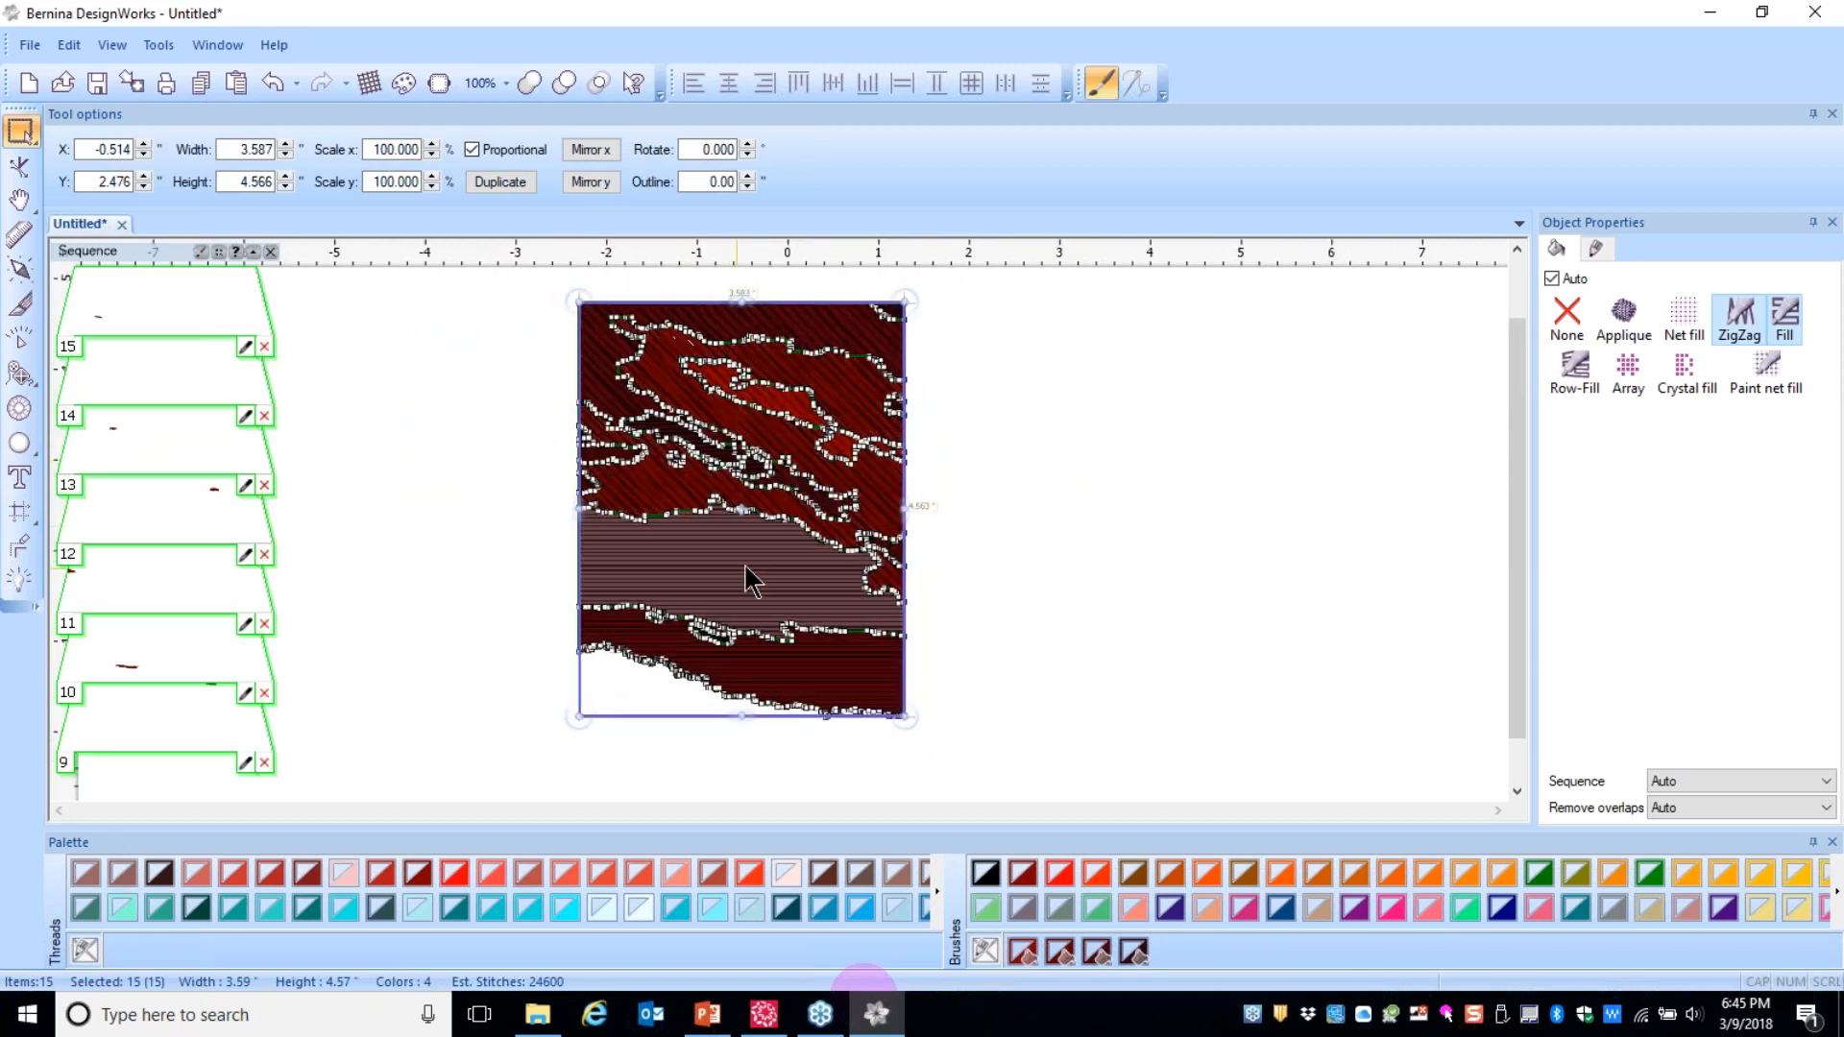
{"action": "right_click", "coordinate": [744, 551]}
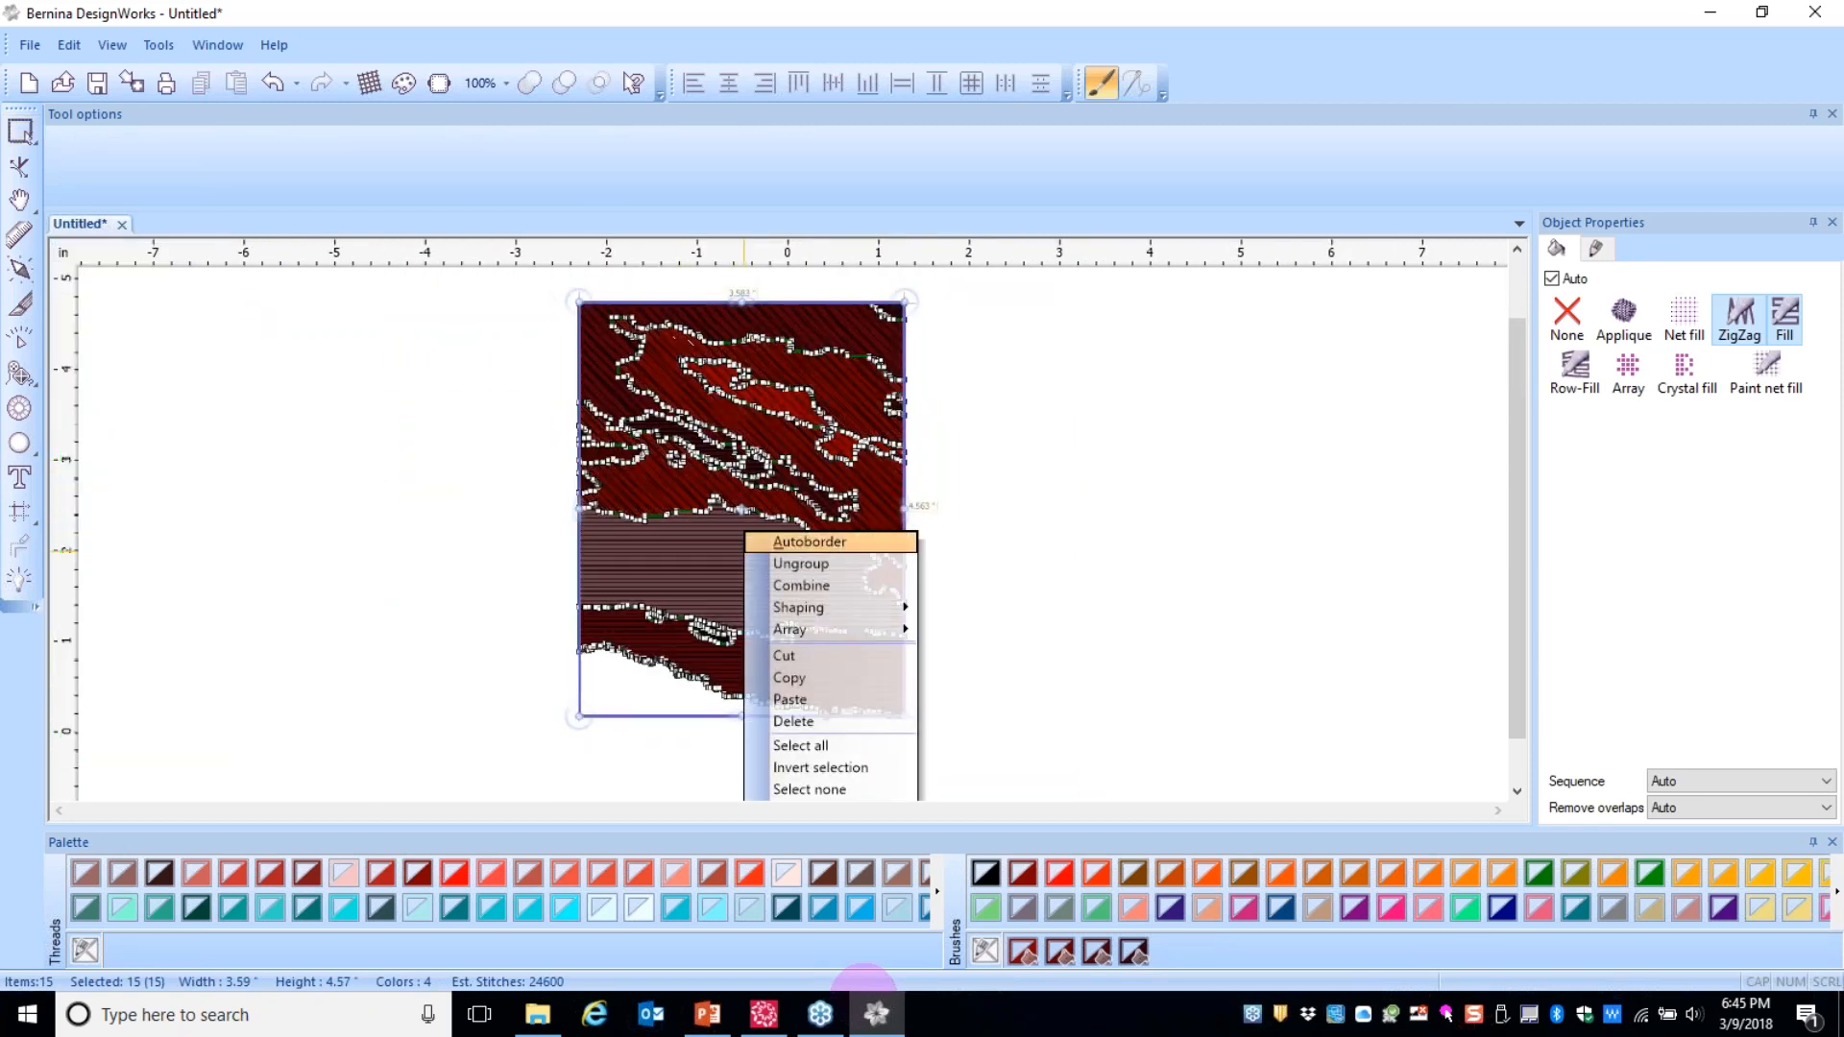
{"action": "left_click", "coordinate": [778, 564]}
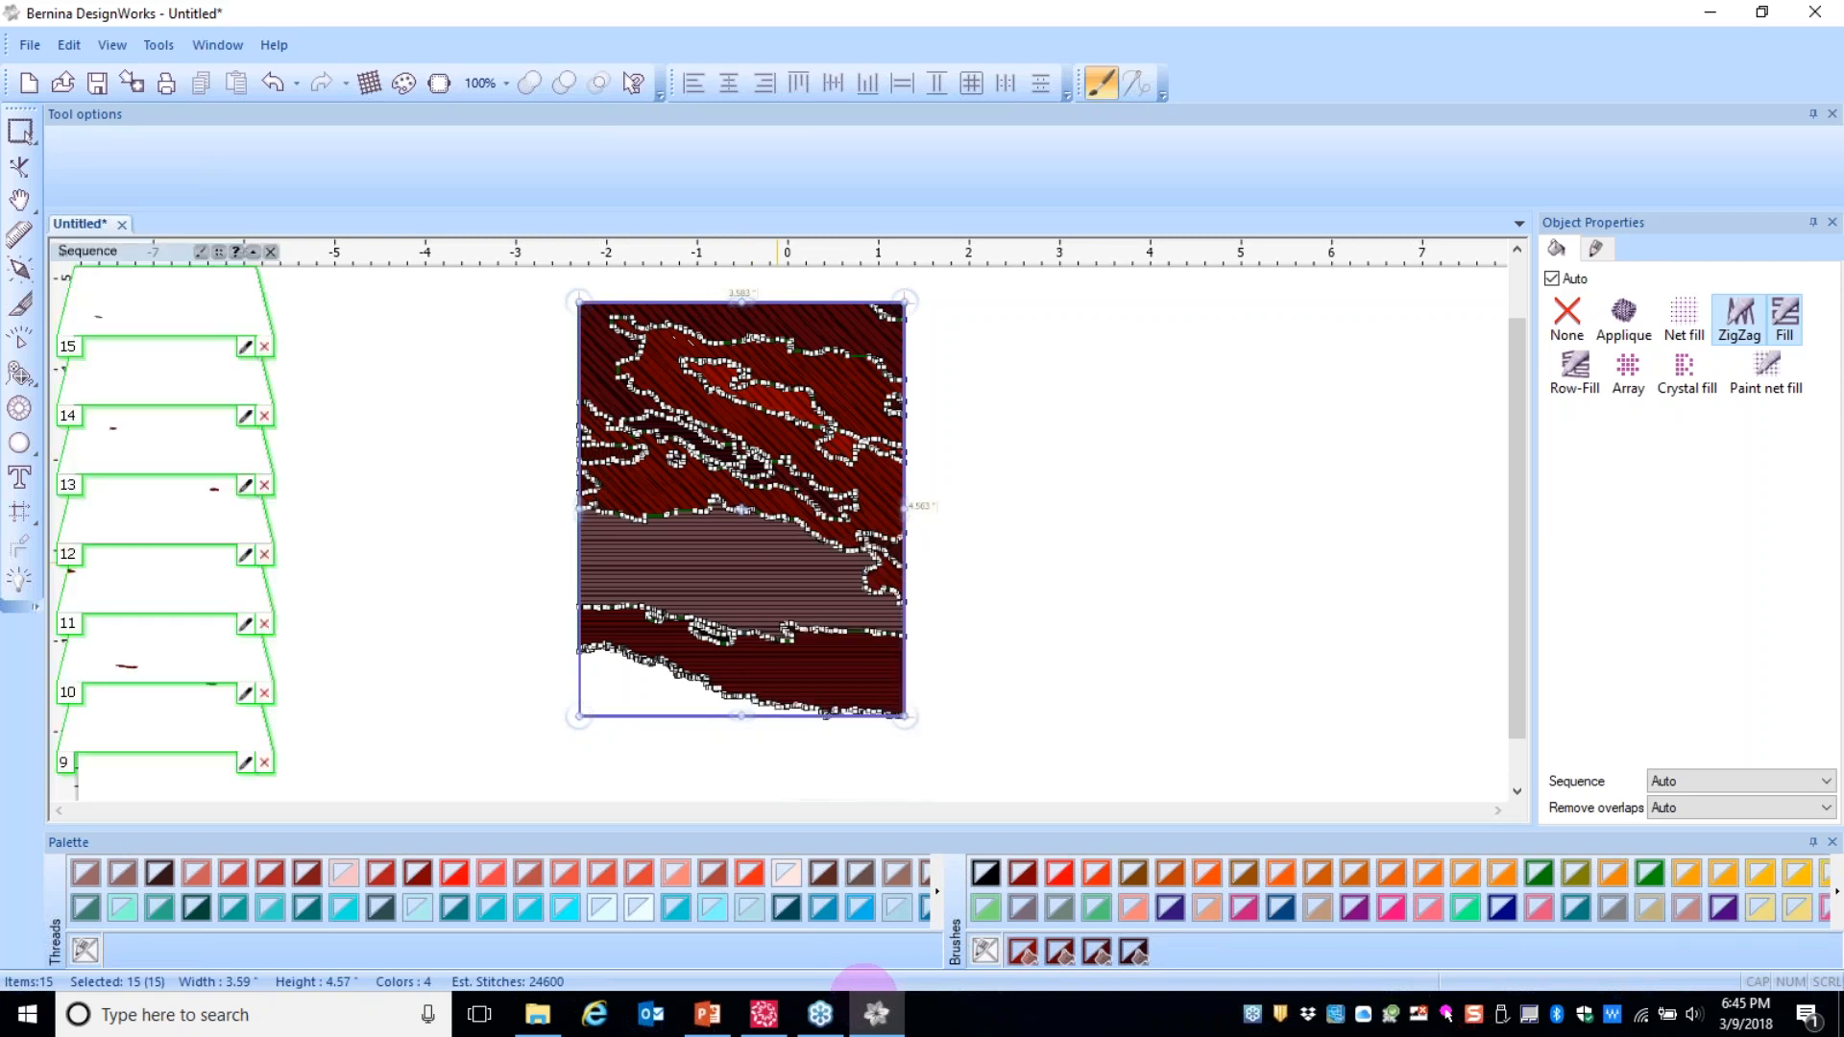
{"action": "left_click", "coordinate": [1075, 494]}
- Delete the small dark spot below the near-black streak and the larger dark patch in the bottom band
{"action": "scroll", "coordinate": [1022, 499], "scroll_direction": "up", "scroll_amount": 3}
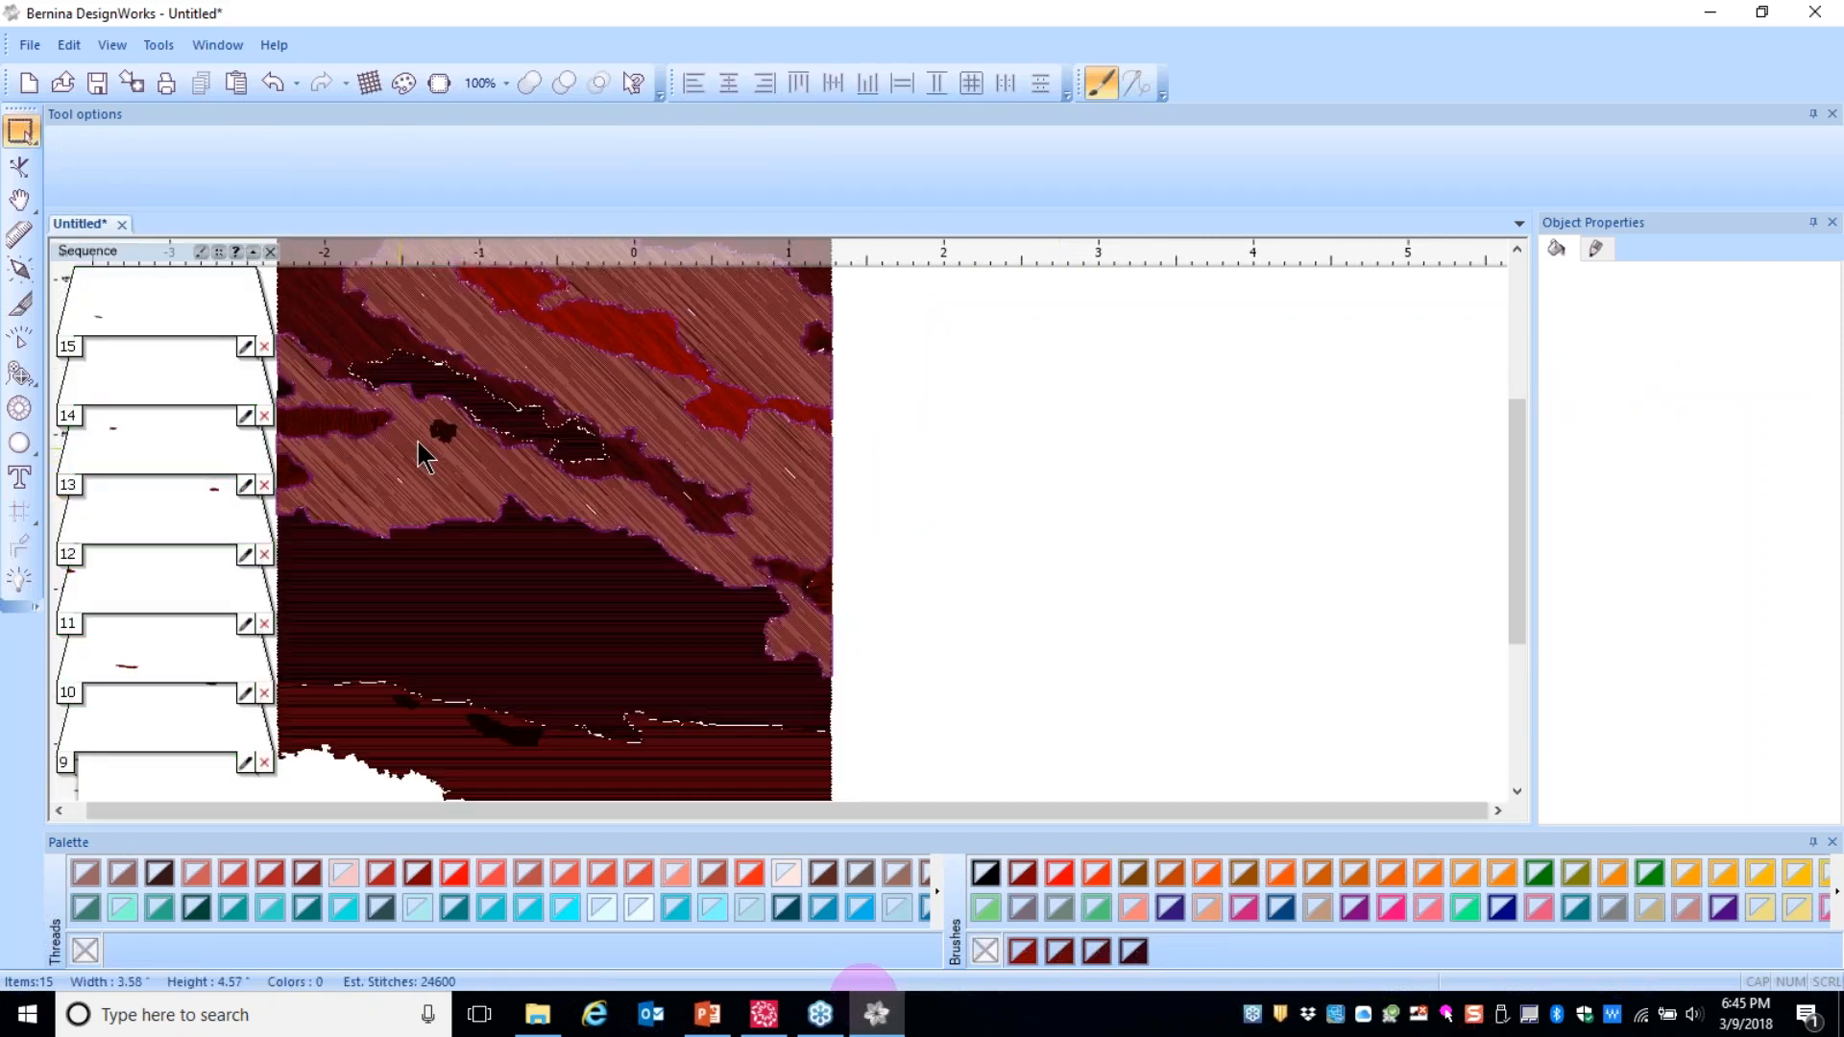
{"action": "left_click", "coordinate": [419, 445]}
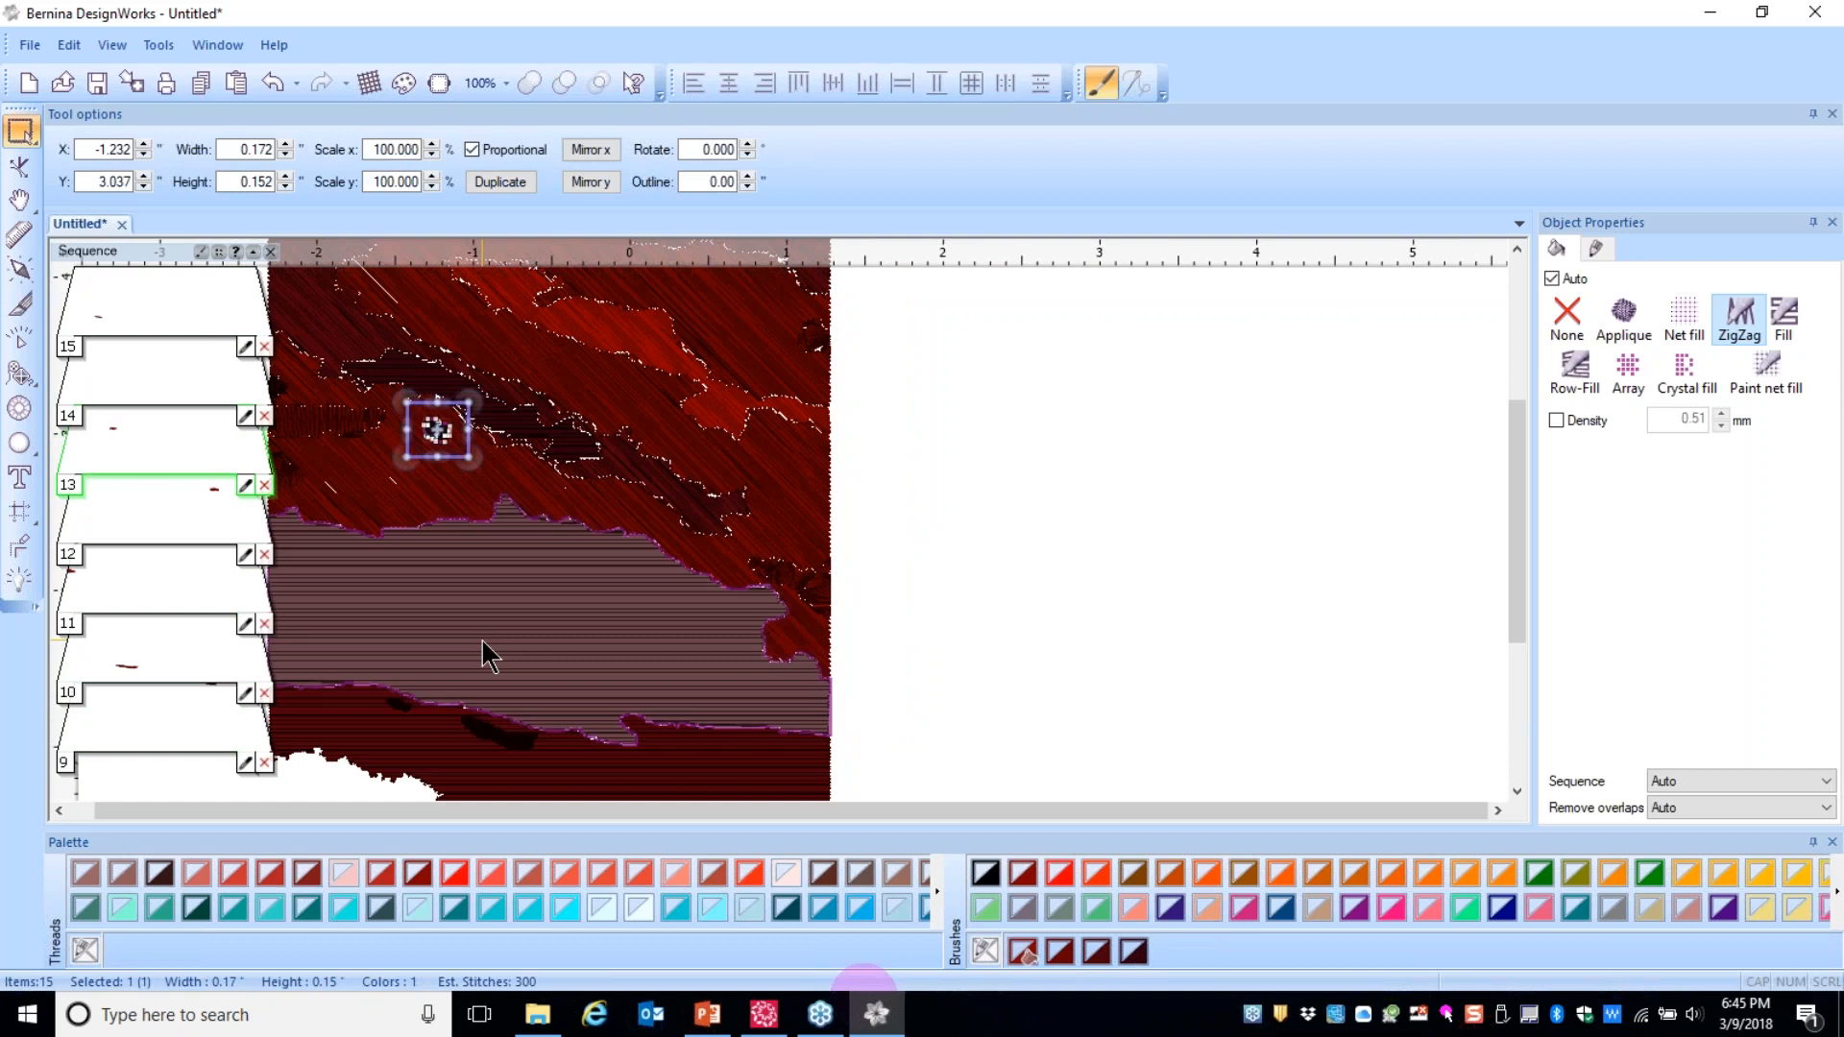
{"action": "key", "text": "Delete"}
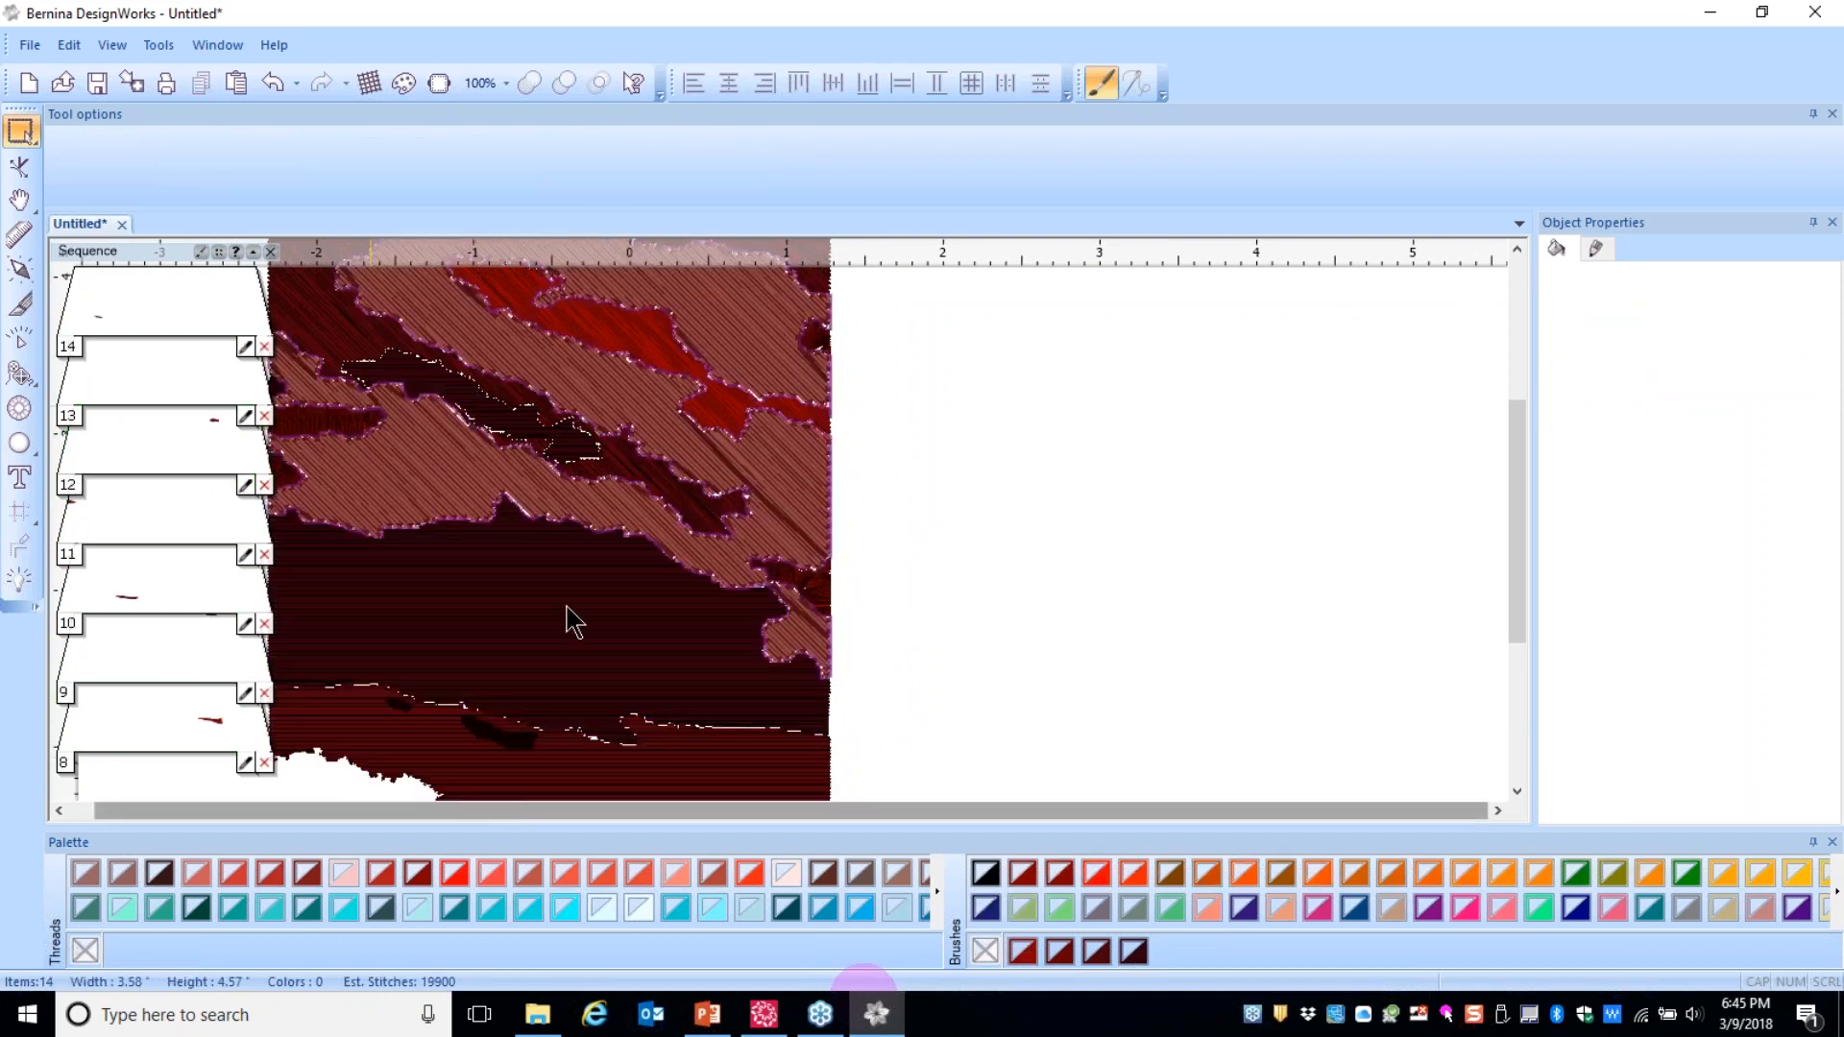
{"action": "left_click", "coordinate": [494, 734]}
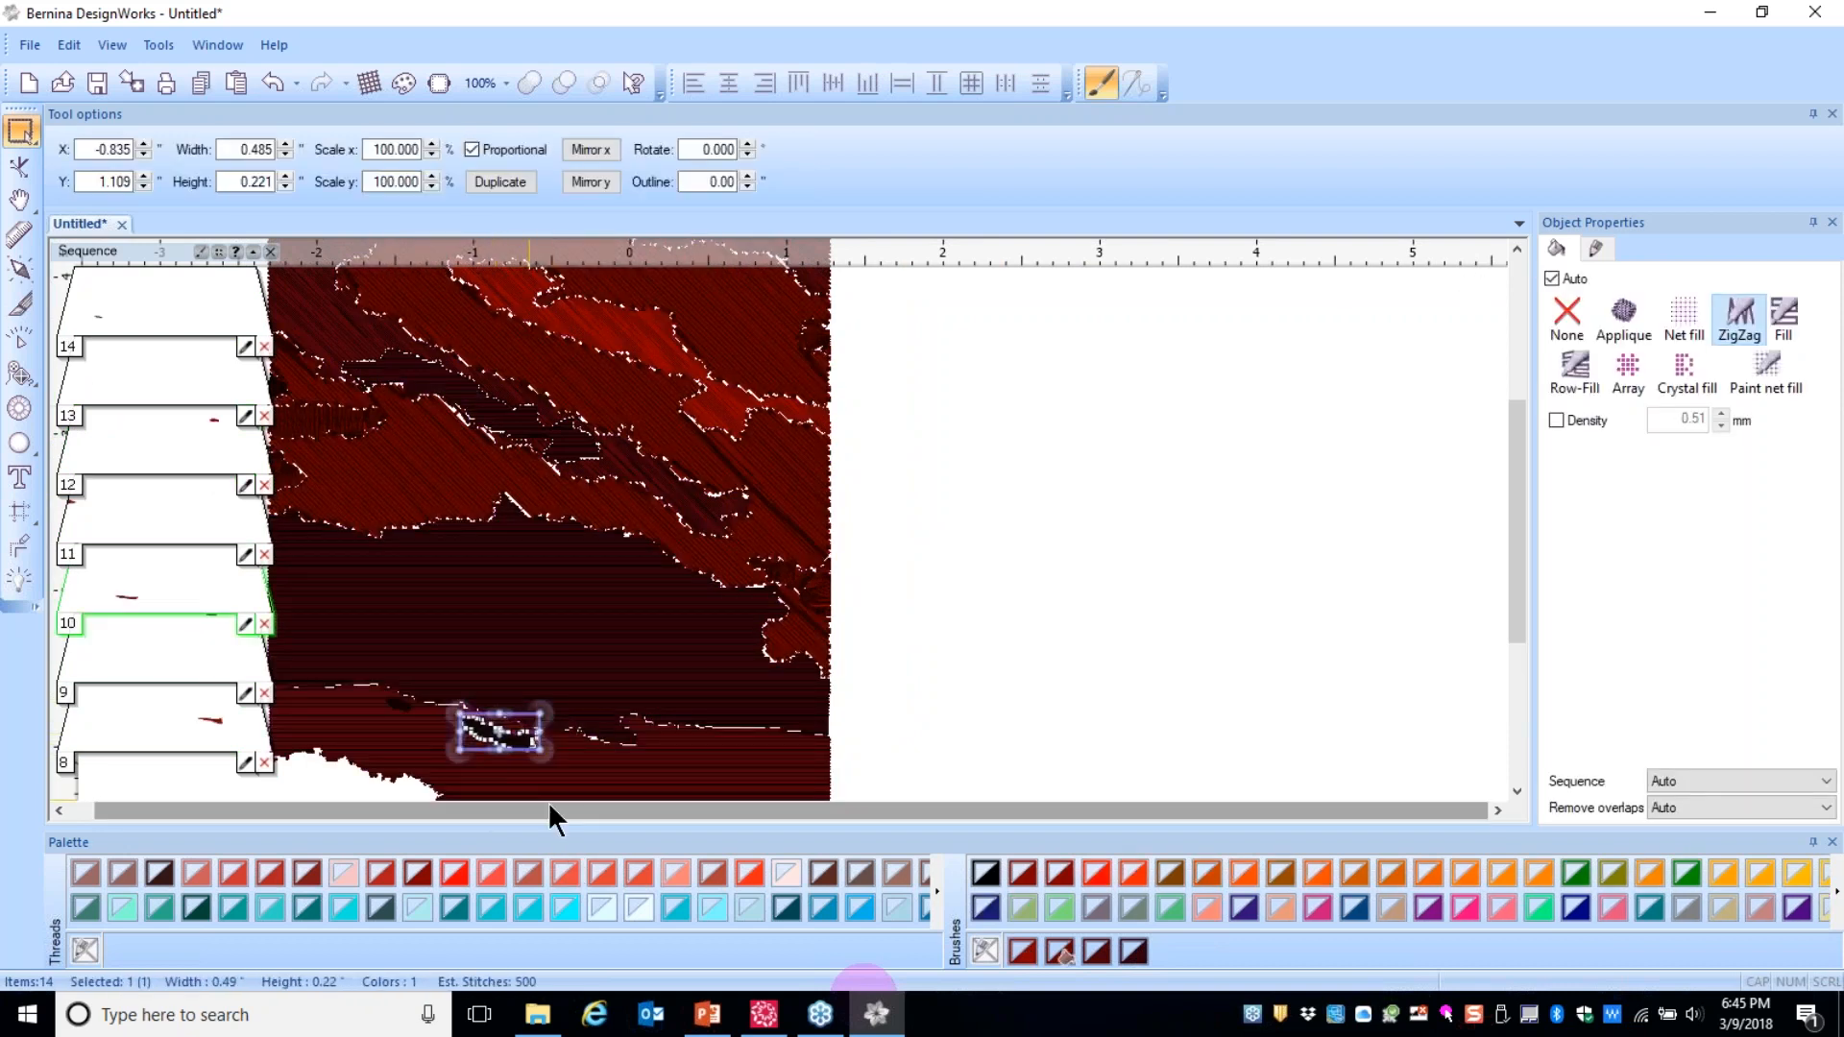
{"action": "key", "text": "Delete"}
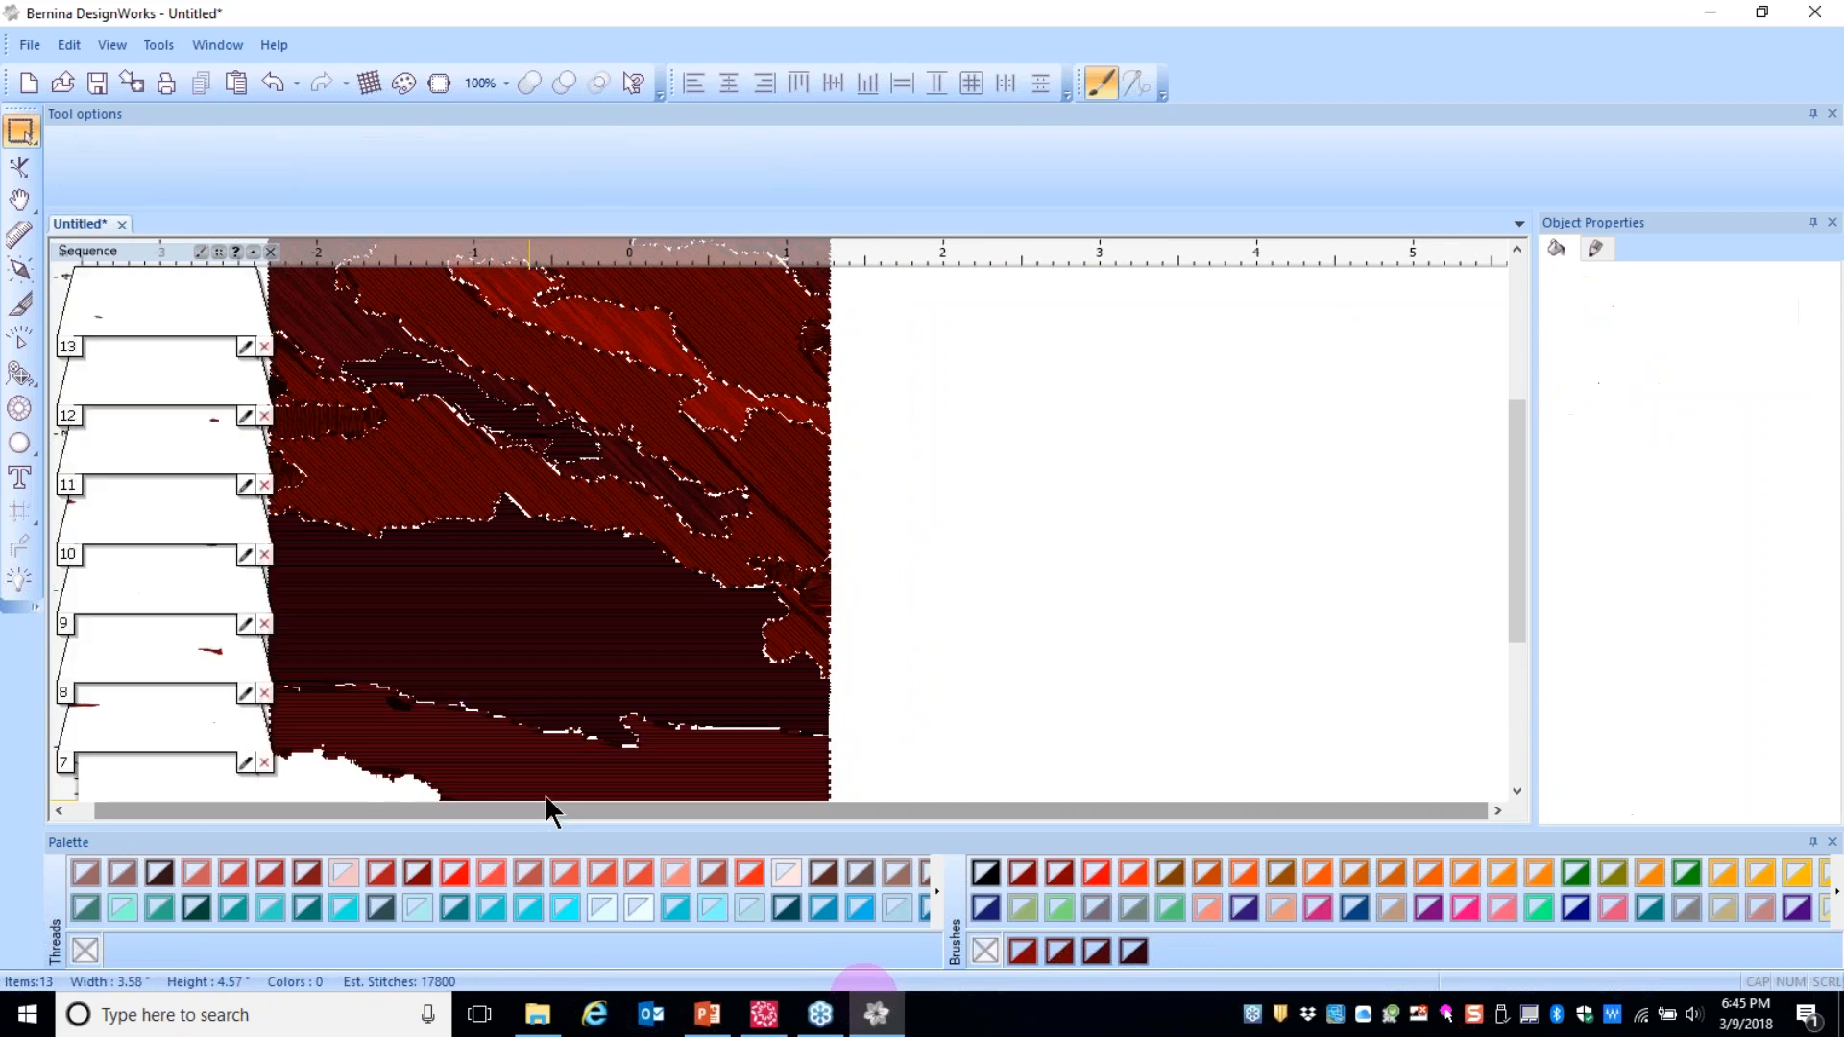
{"action": "left_click", "coordinate": [402, 713]}
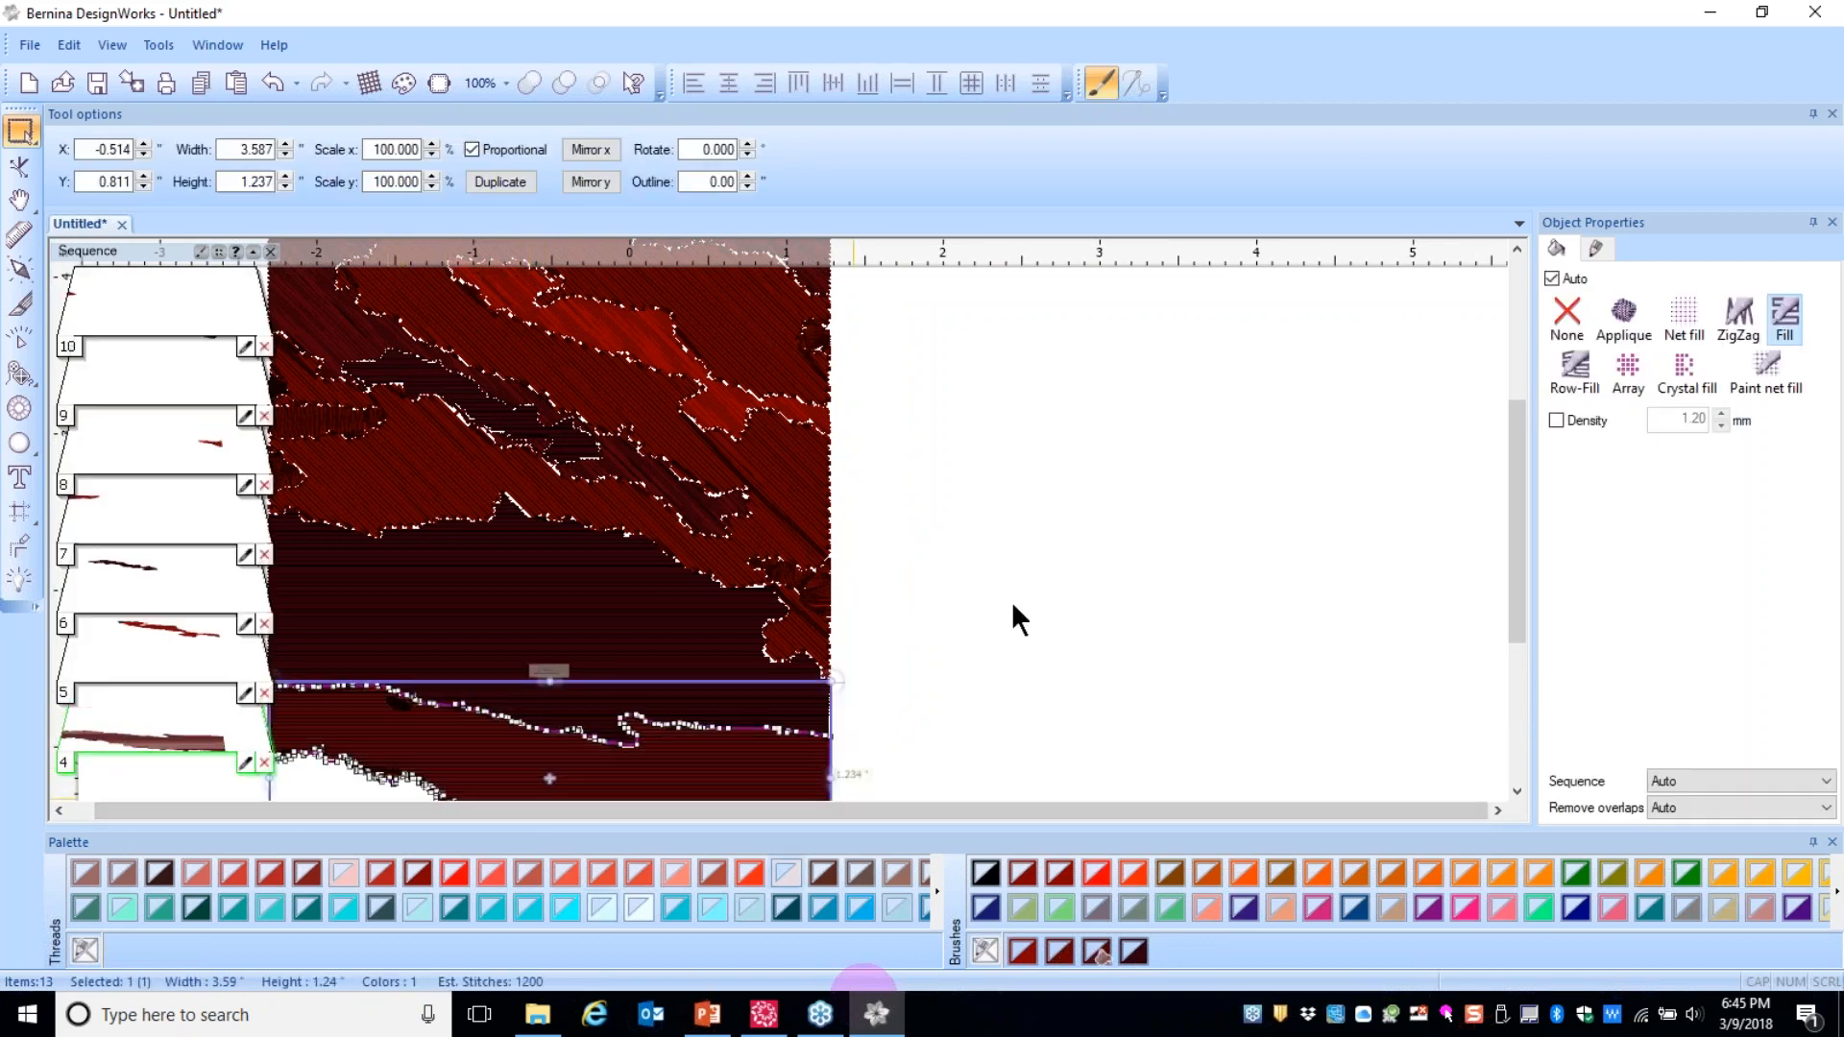
{"action": "scroll", "coordinate": [734, 501], "scroll_direction": "down", "scroll_amount": 2}
{"action": "left_click", "coordinate": [1129, 658]}
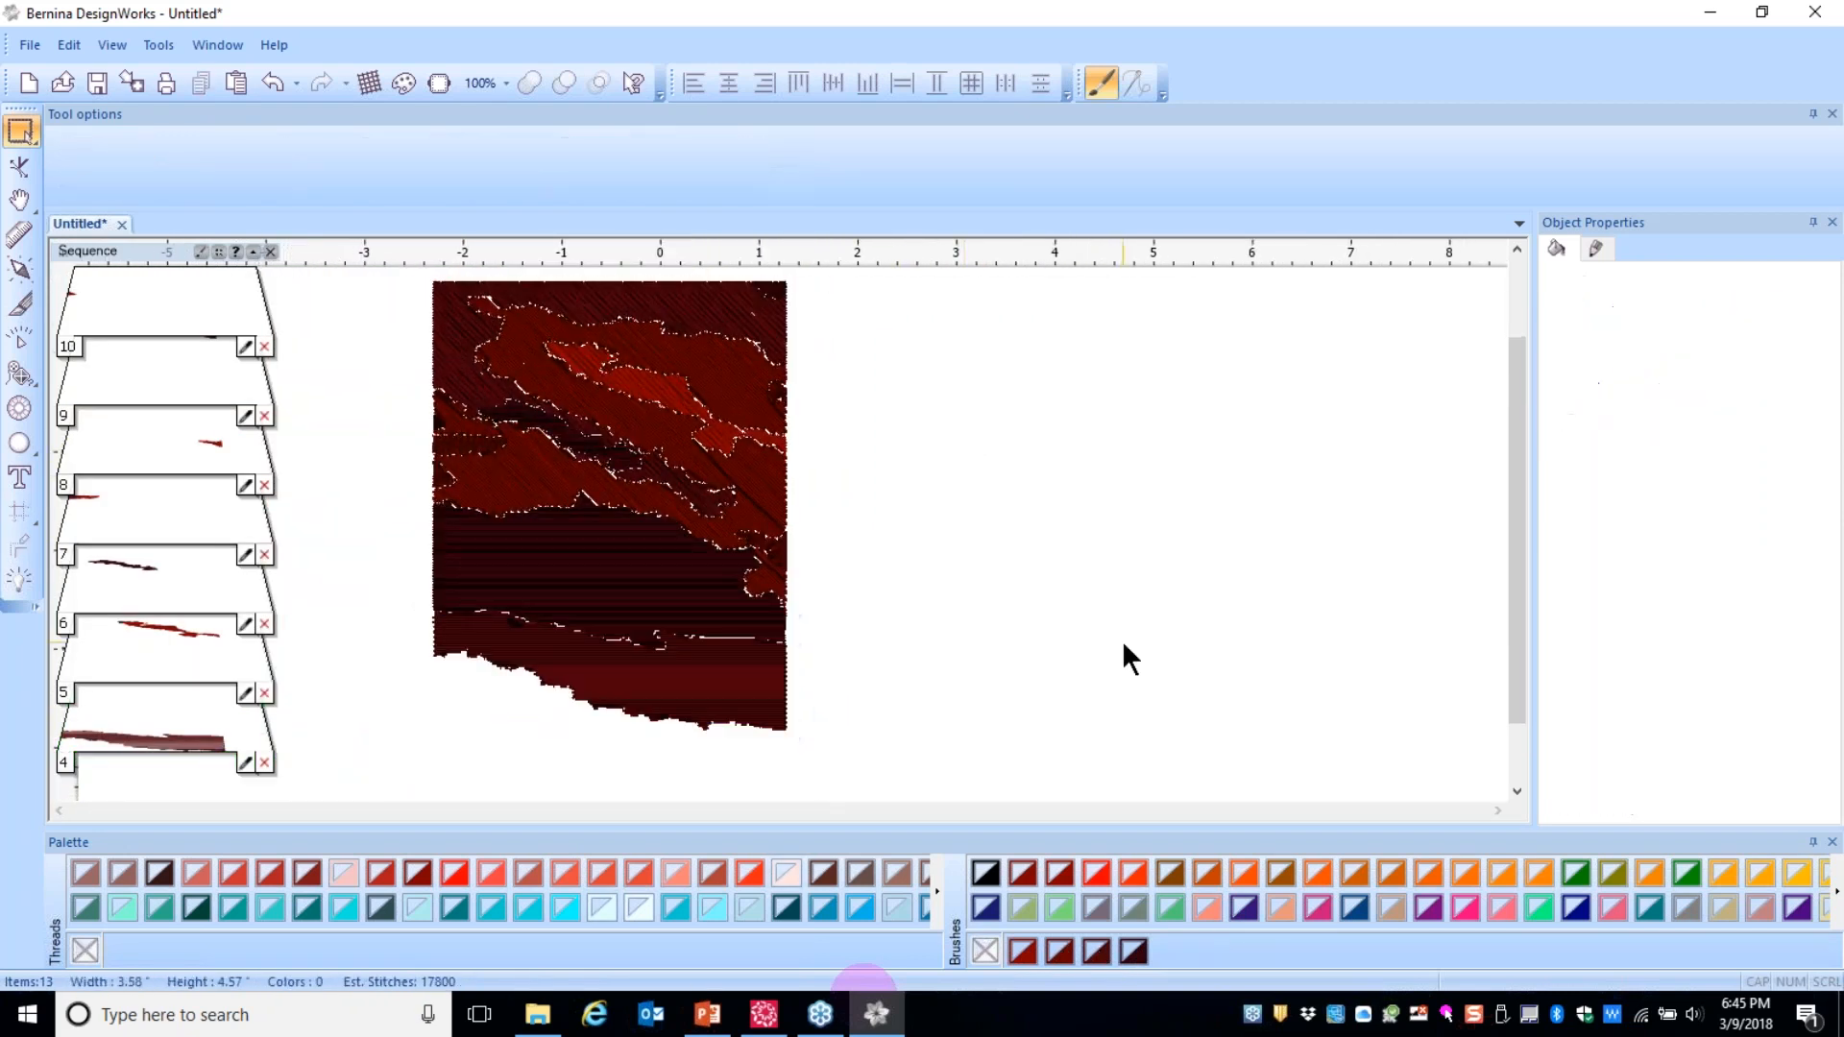
- Outline the bottom band with the R:073, G:001, B:009 paint color and fill it with R:096, G:000, B:001
{"action": "left_click", "coordinate": [739, 669]}
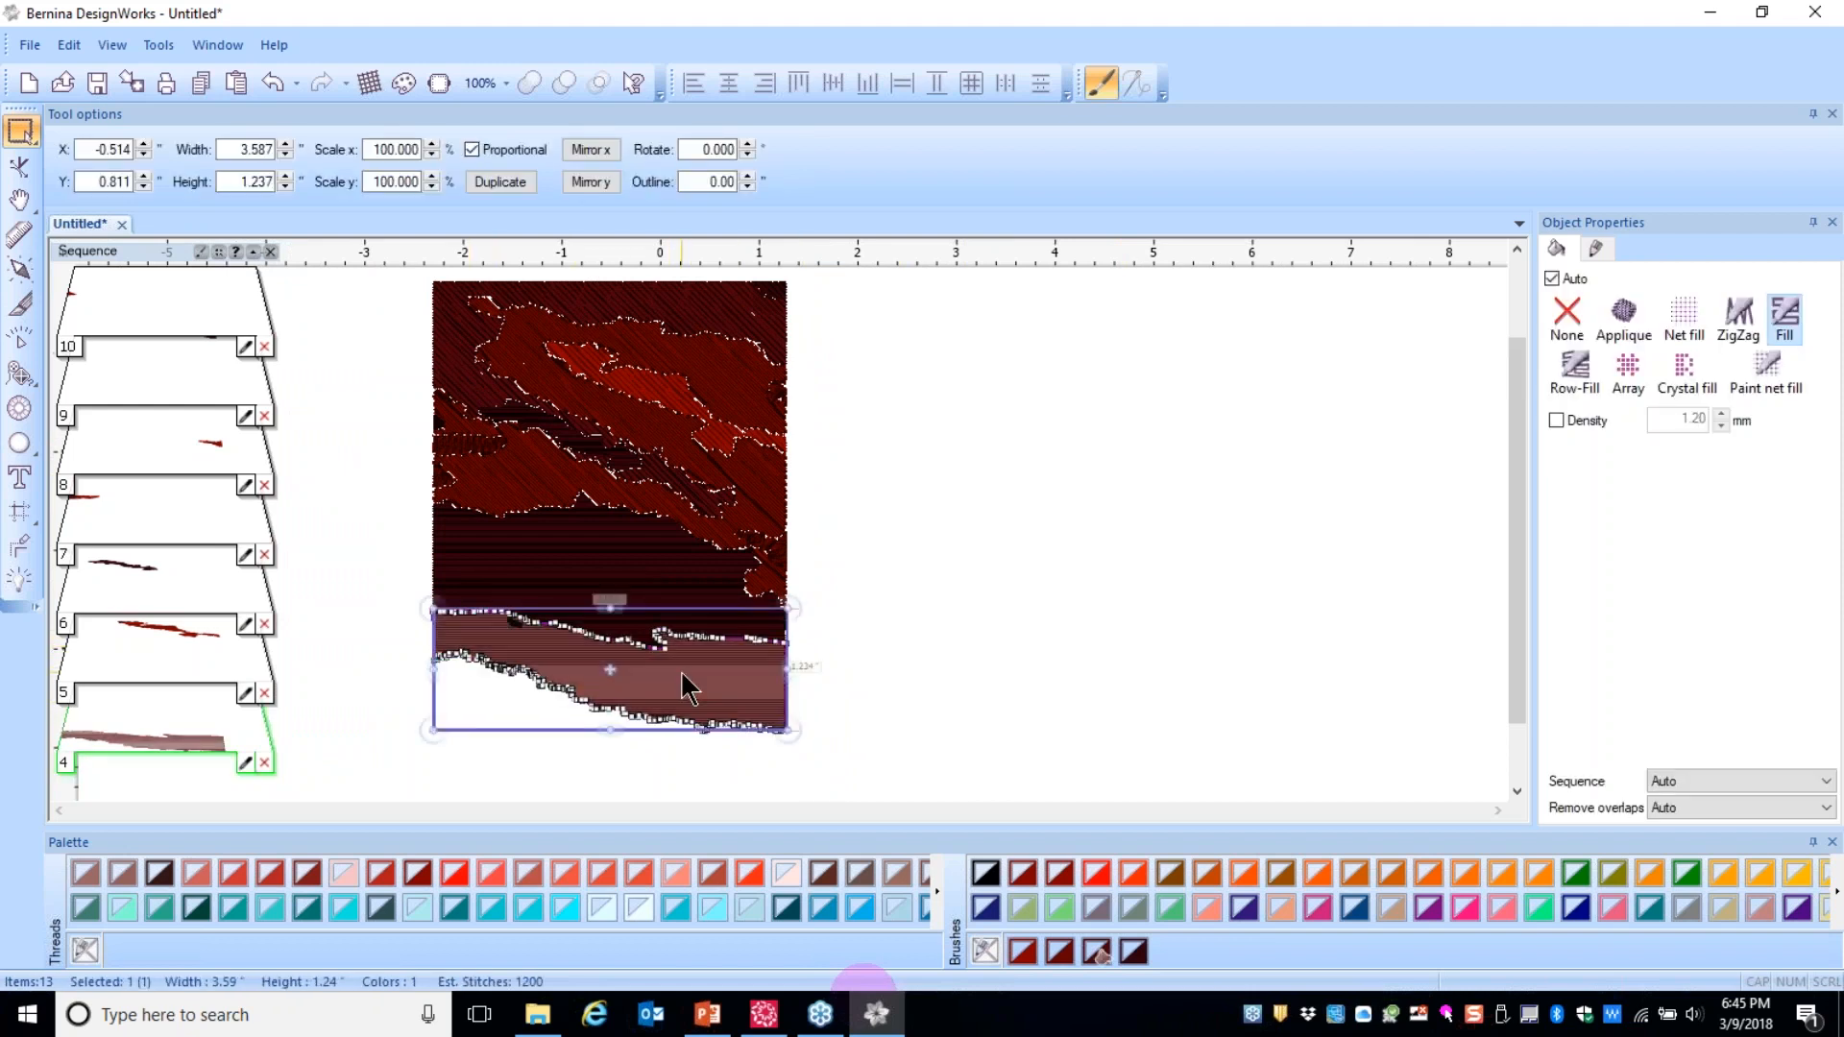
{"action": "left_click", "coordinate": [1096, 958]}
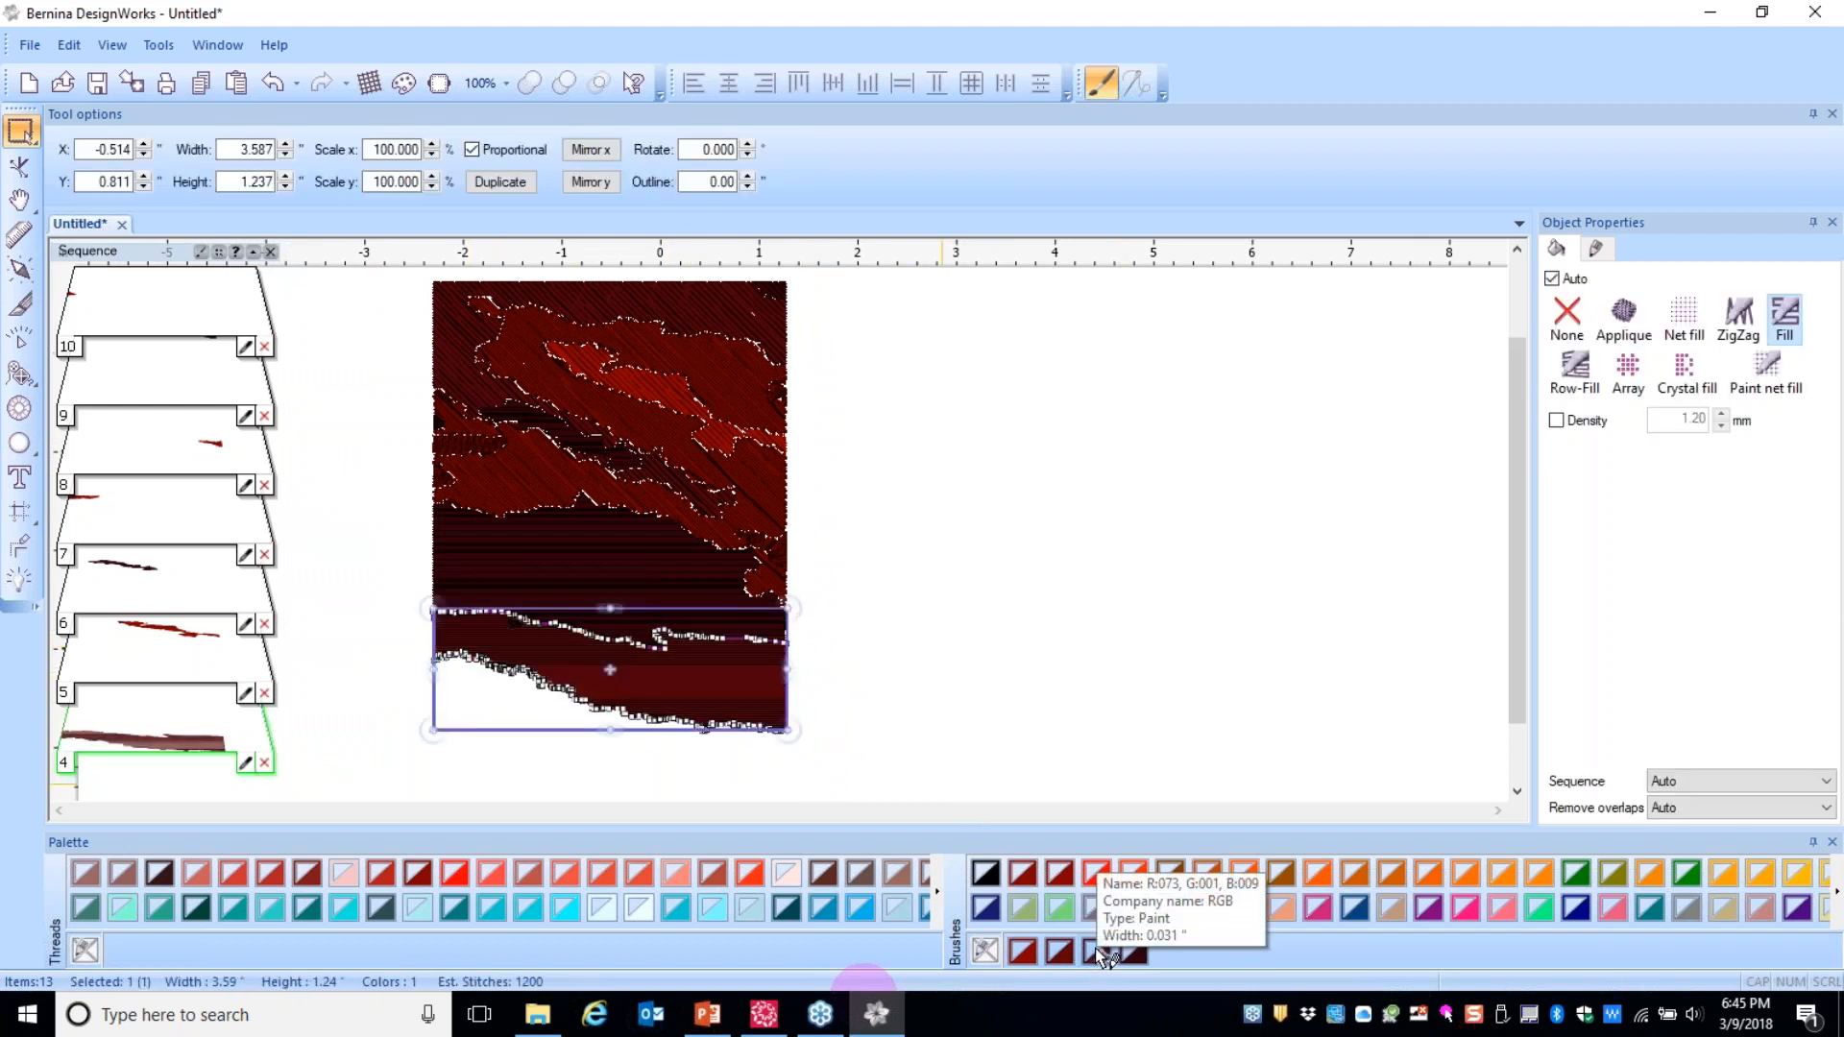
{"action": "left_click", "coordinate": [1099, 951]}
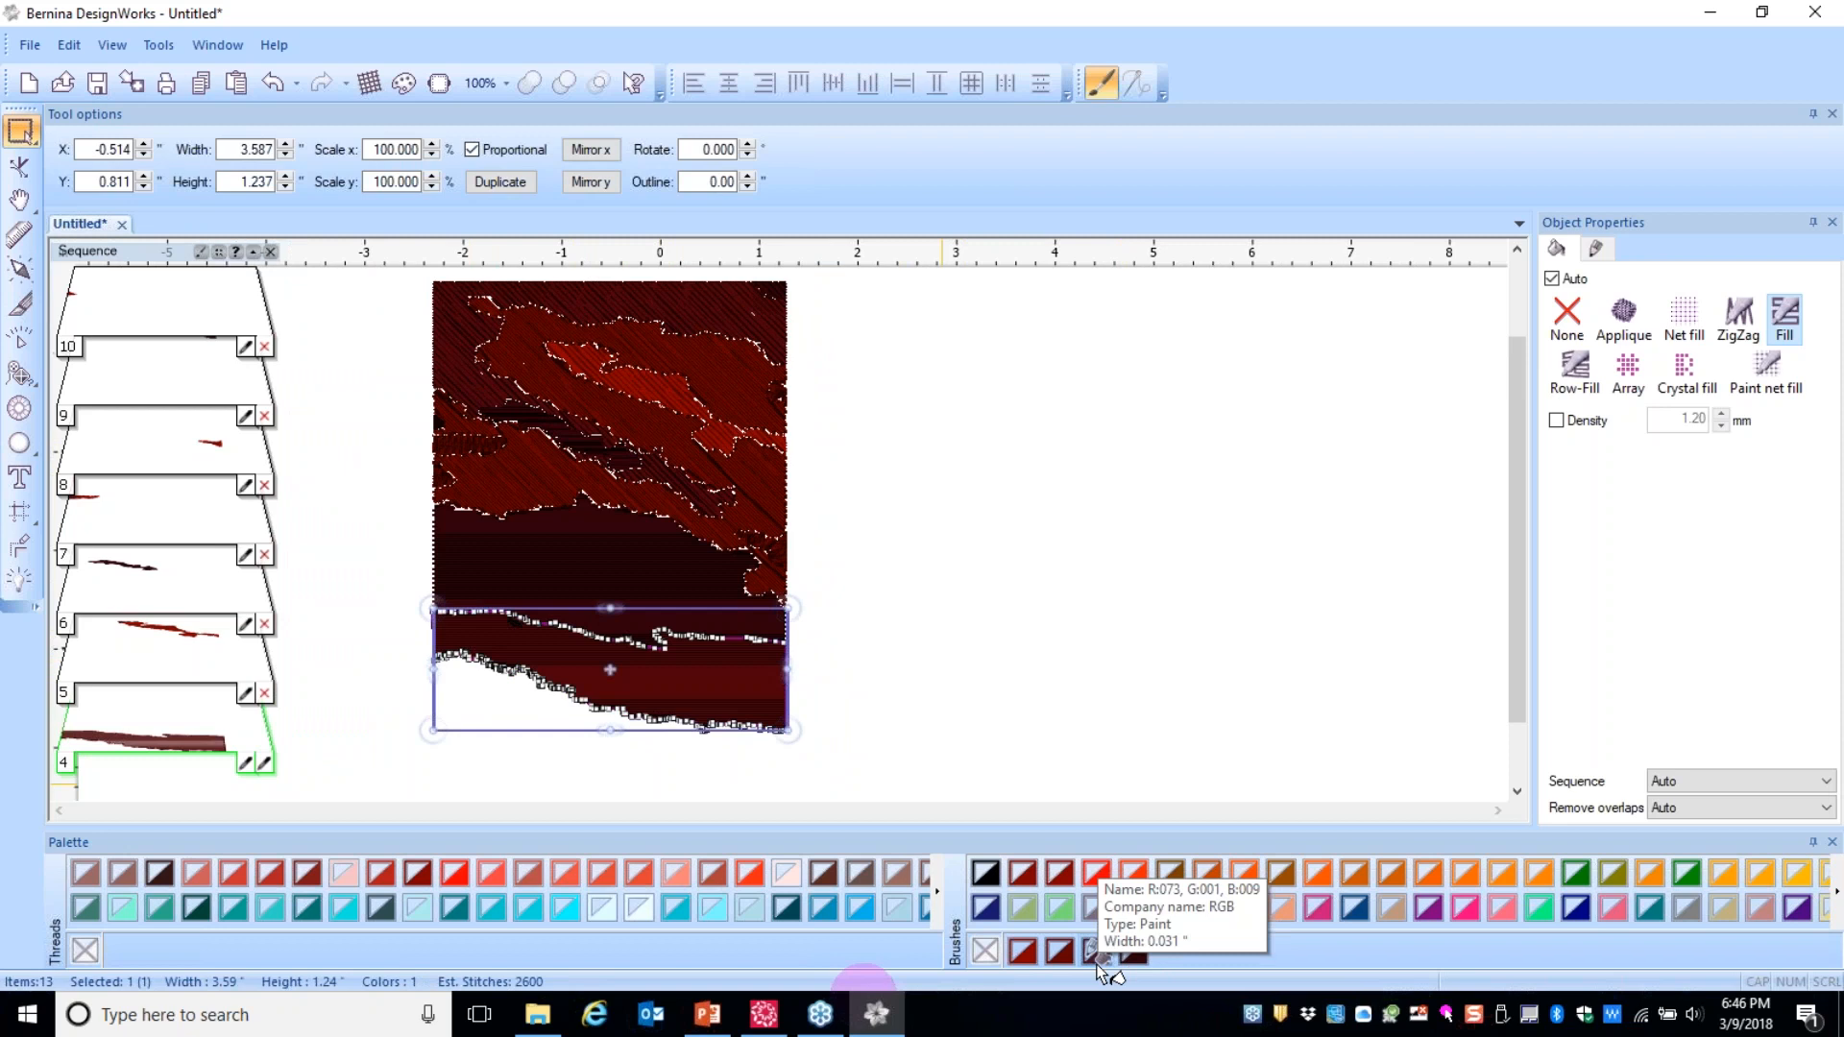
{"action": "left_click", "coordinate": [1062, 953]}
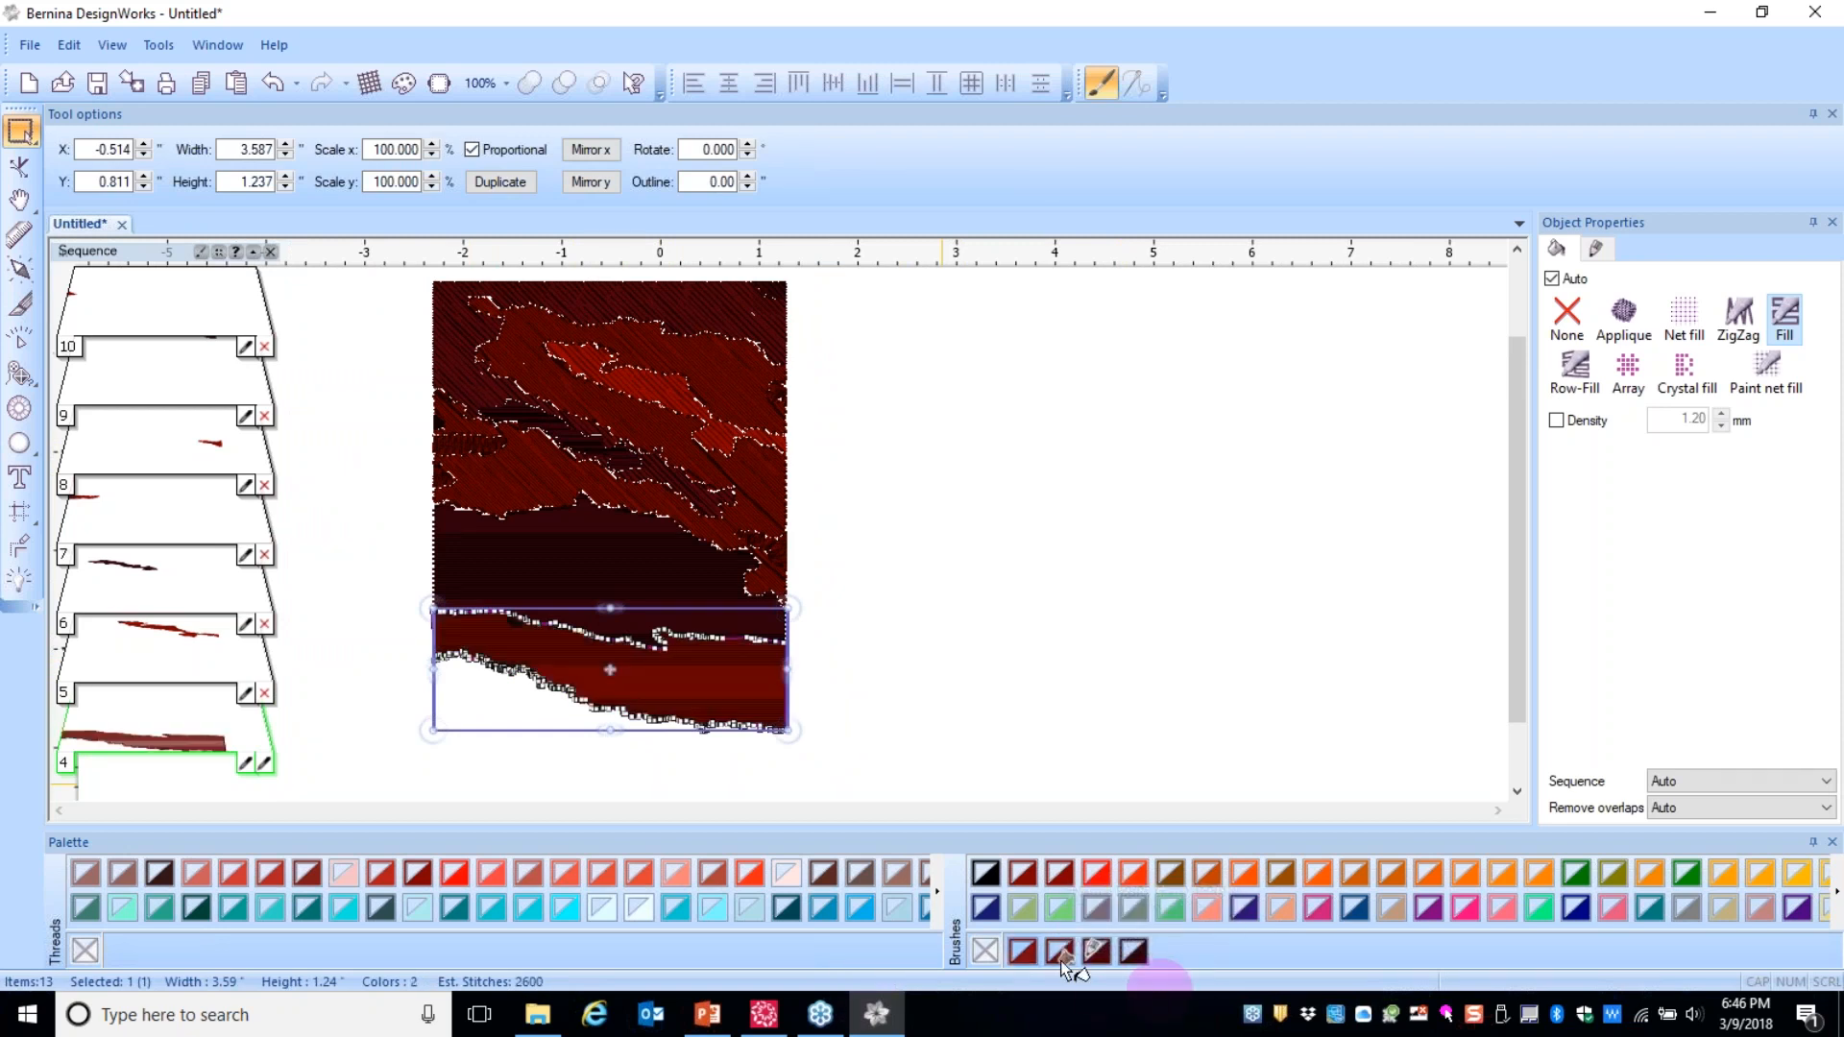
{"action": "left_click", "coordinate": [1102, 713]}
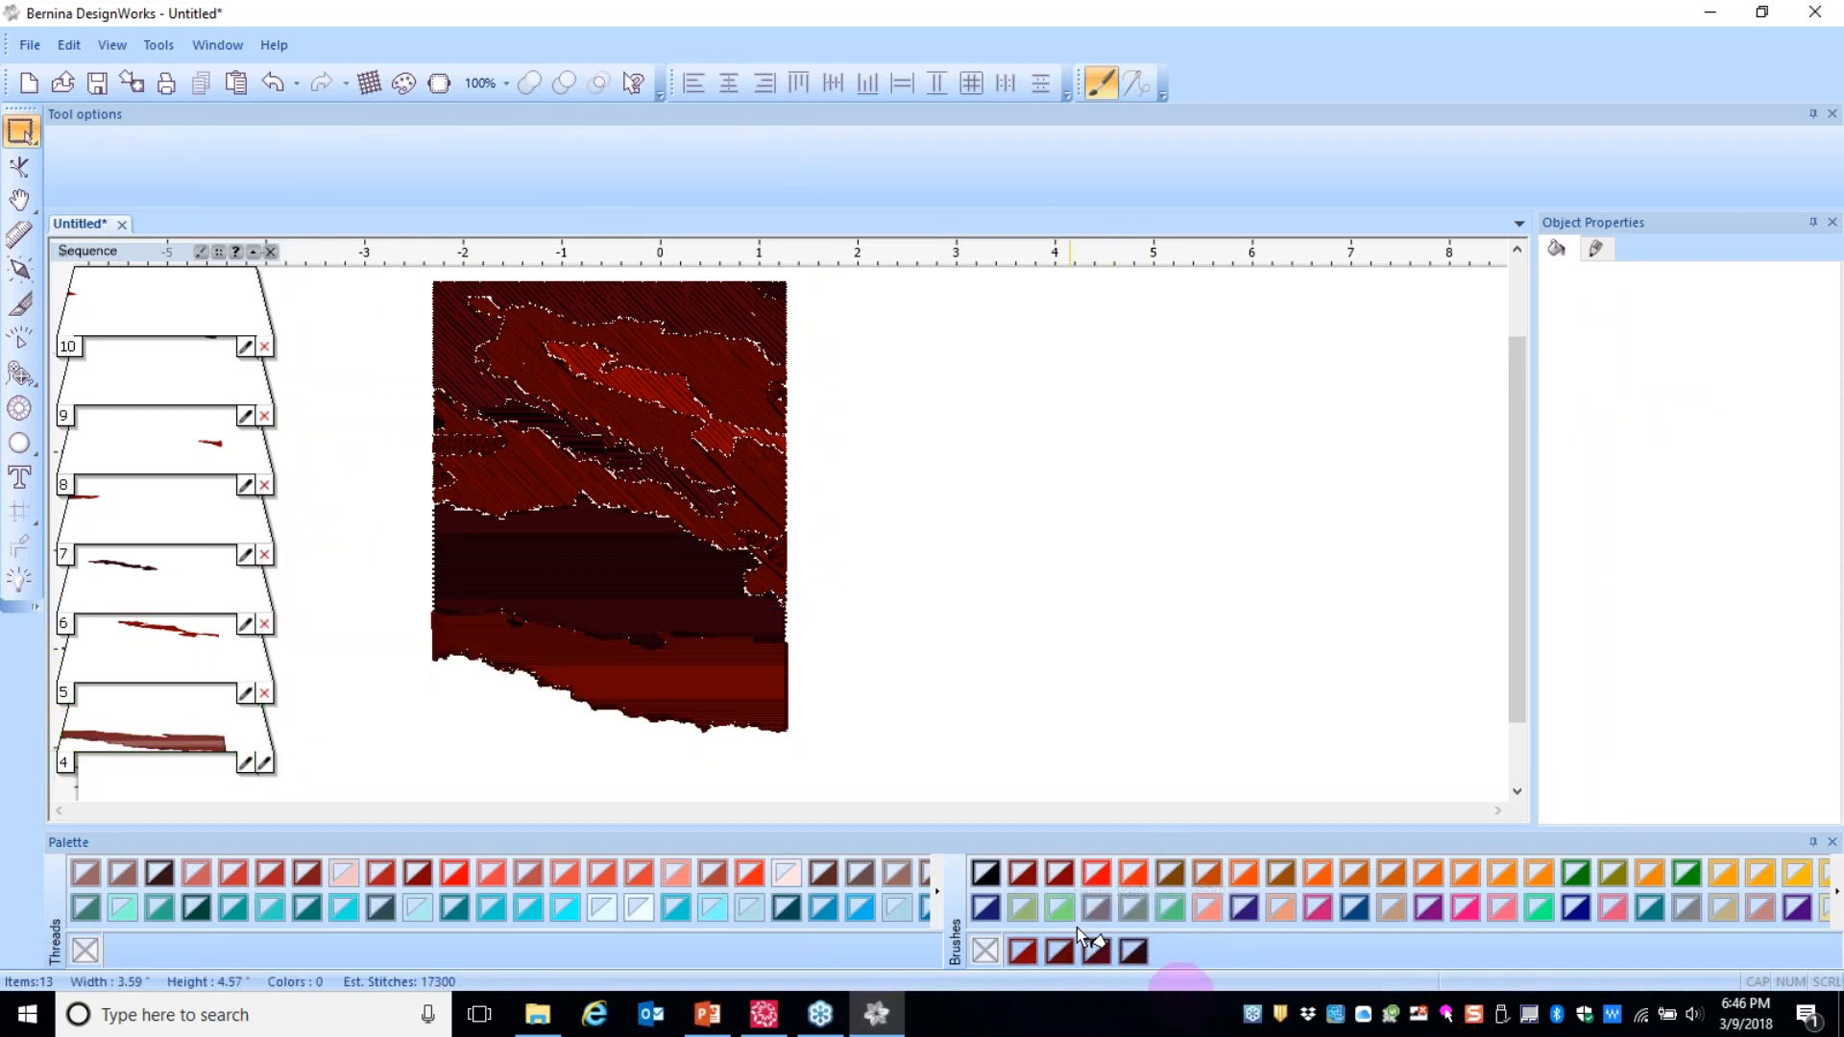
- Select all shapes filled with the R:133, G:000, B:000 paint and give them an outline in the same color
{"action": "right_click", "coordinate": [1030, 956]}
{"action": "mouse_move", "coordinate": [1210, 938]}
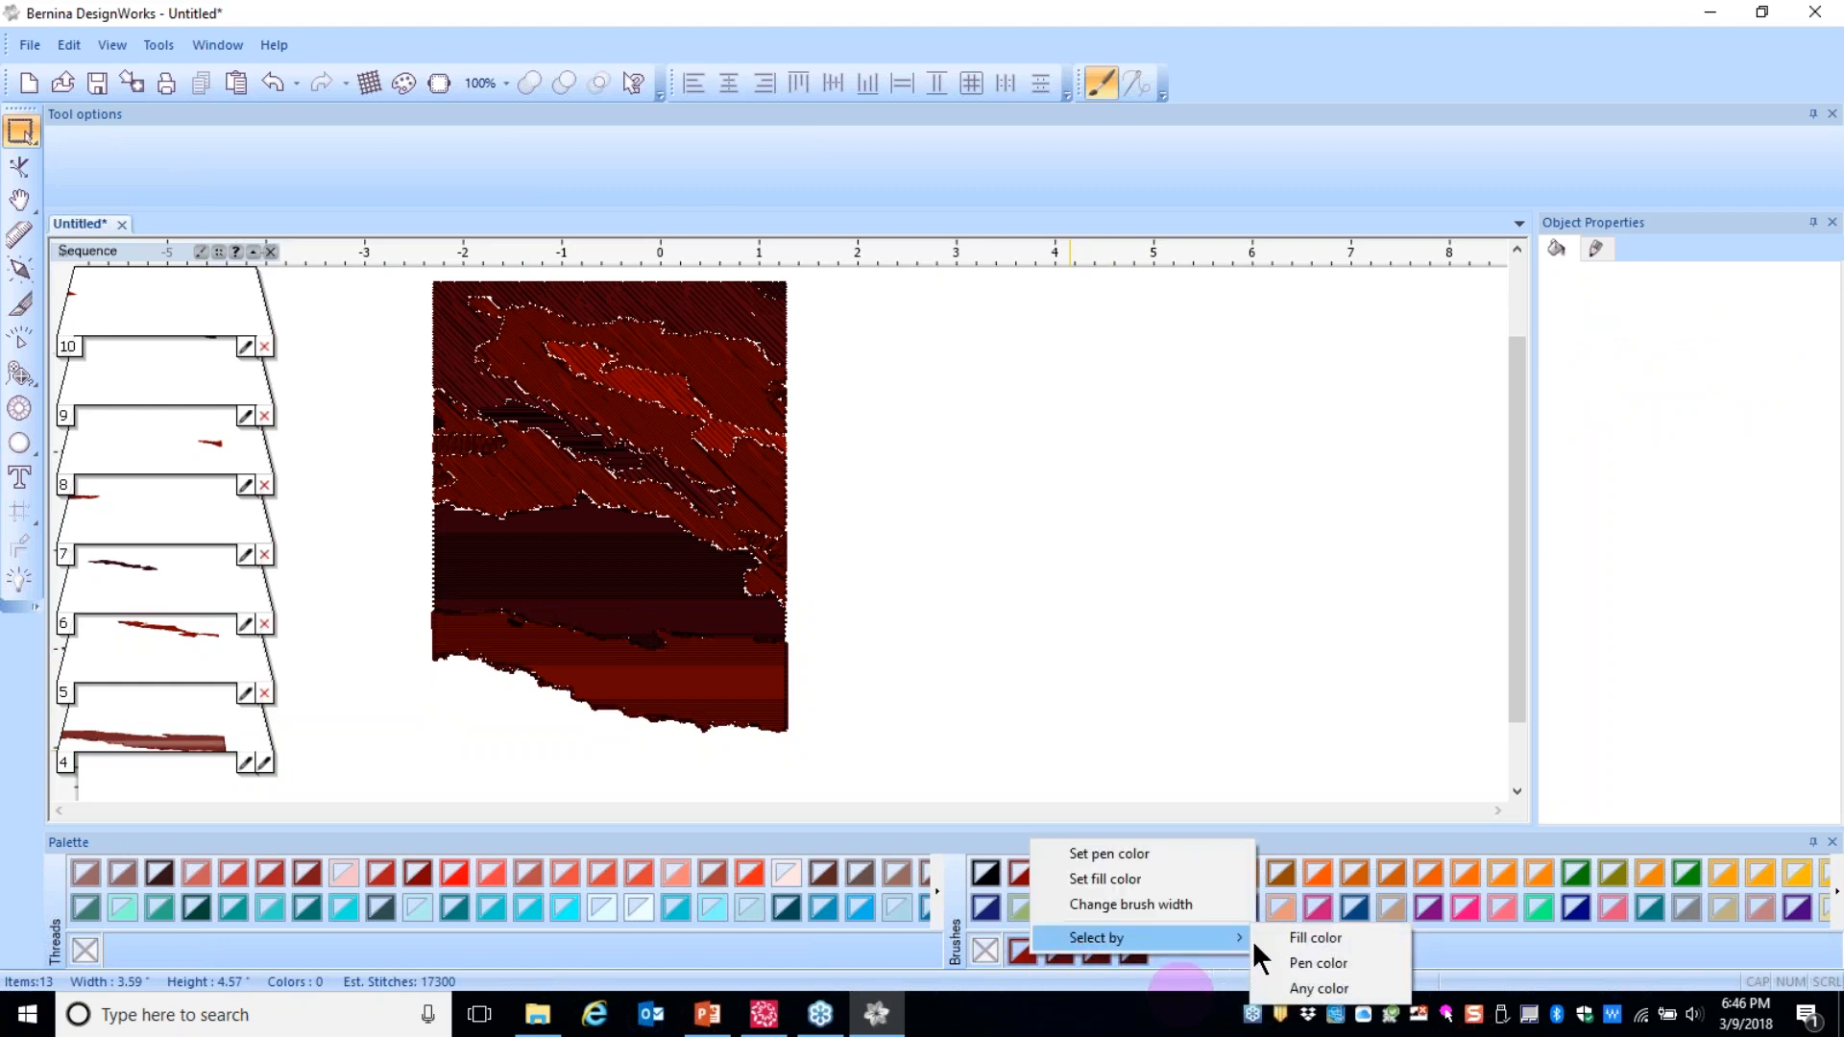
{"action": "left_click", "coordinate": [1292, 939]}
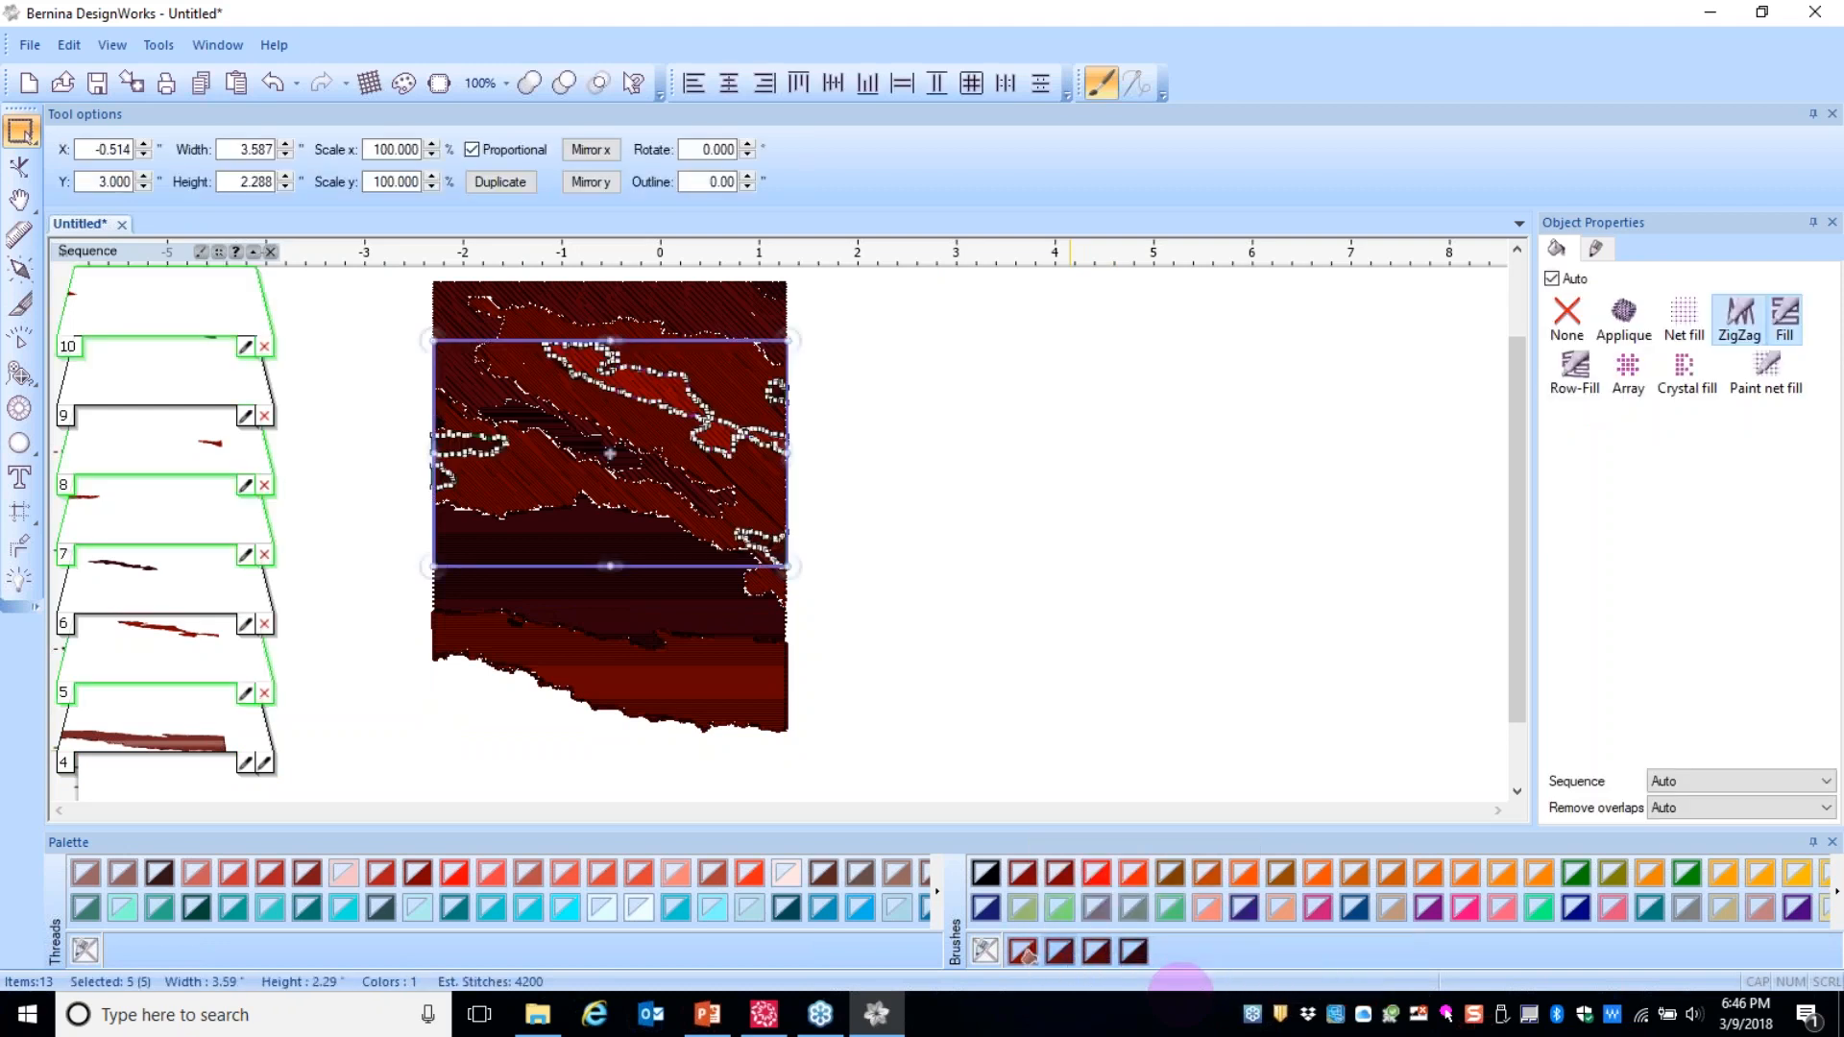
{"action": "left_click", "coordinate": [1023, 951]}
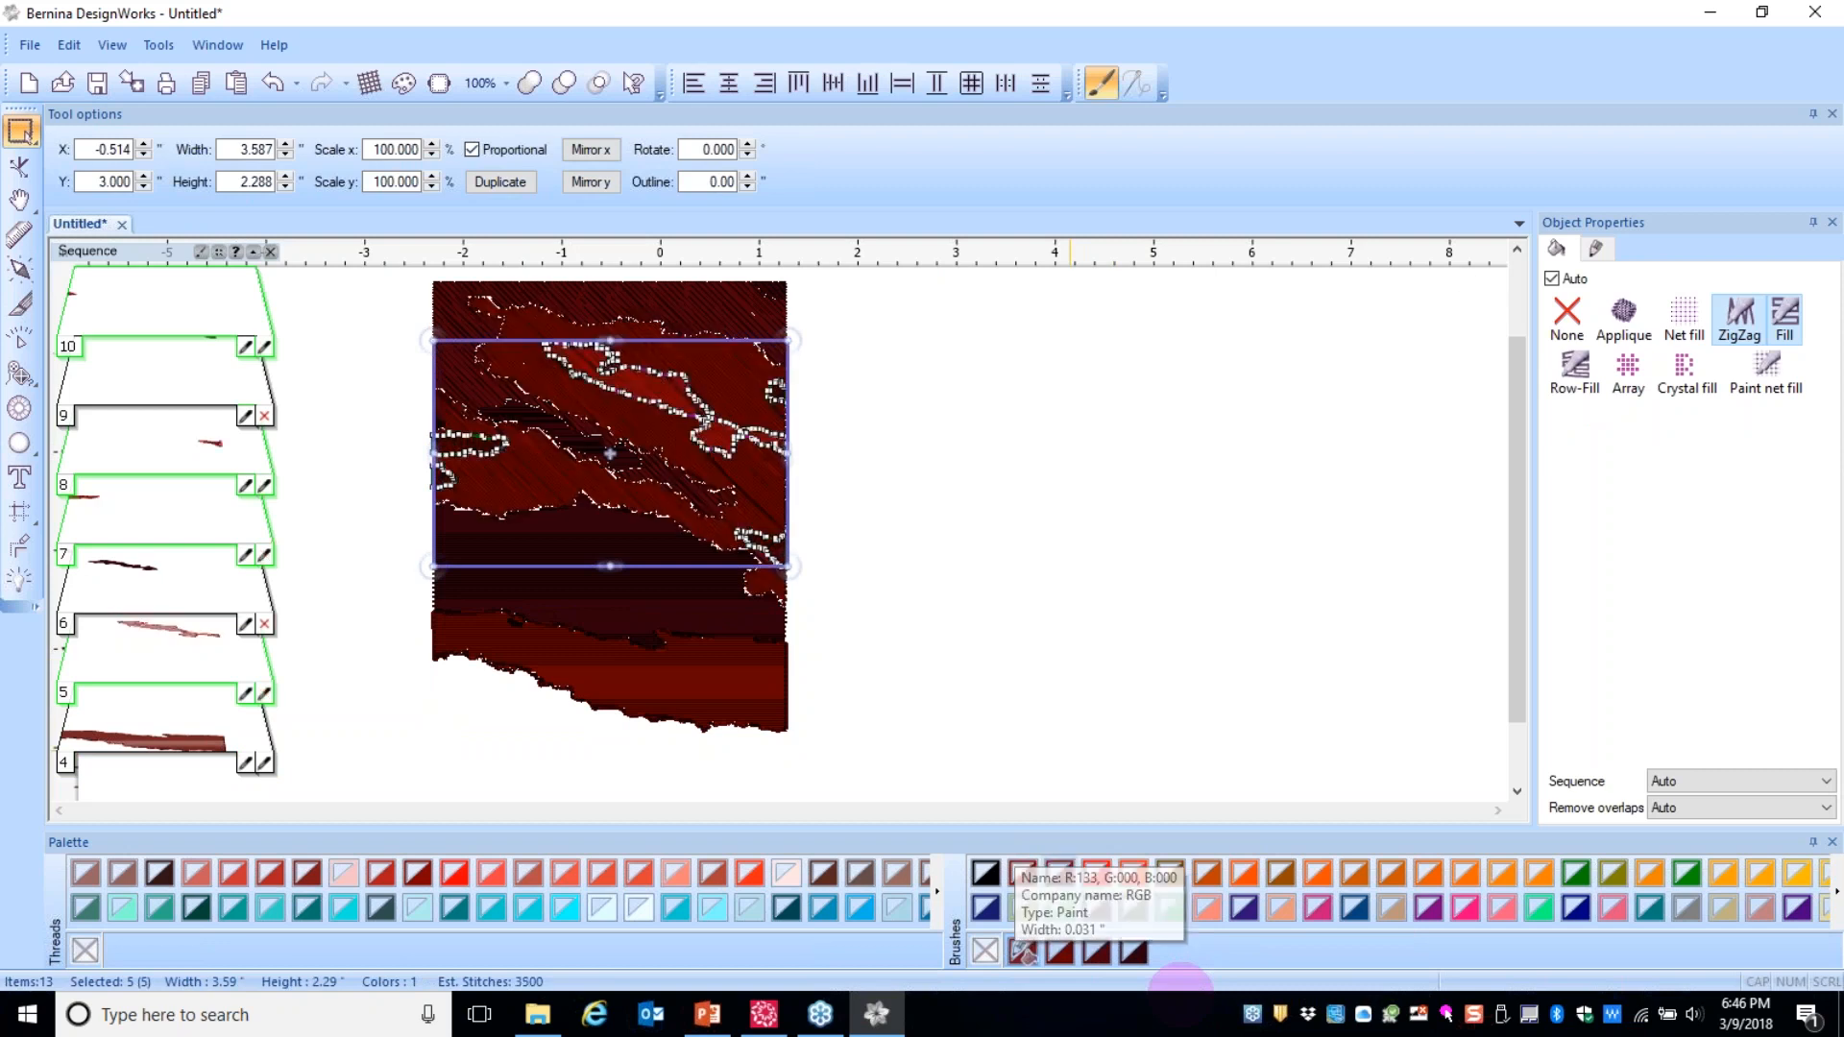
- Select all shapes filled with the near-black paint, outline them in the same color and clear the selection
{"action": "right_click", "coordinate": [1135, 956]}
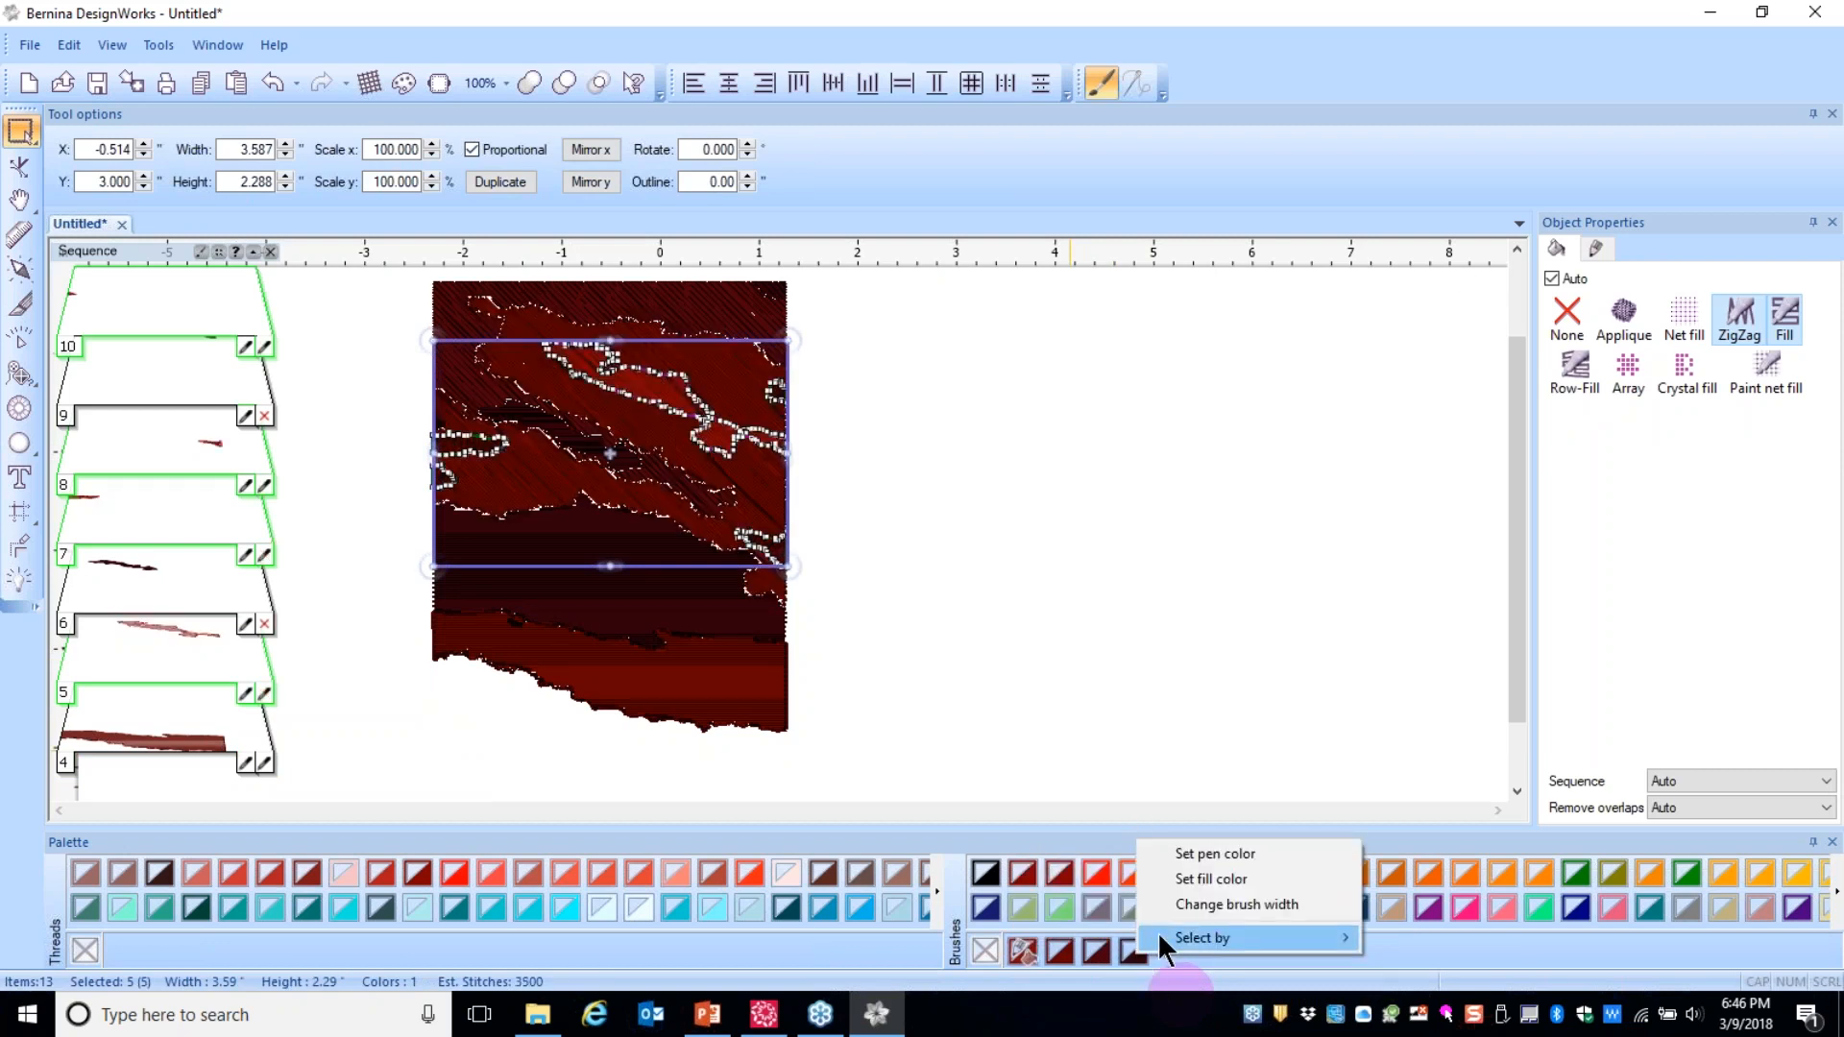
{"action": "mouse_move", "coordinate": [1201, 938]}
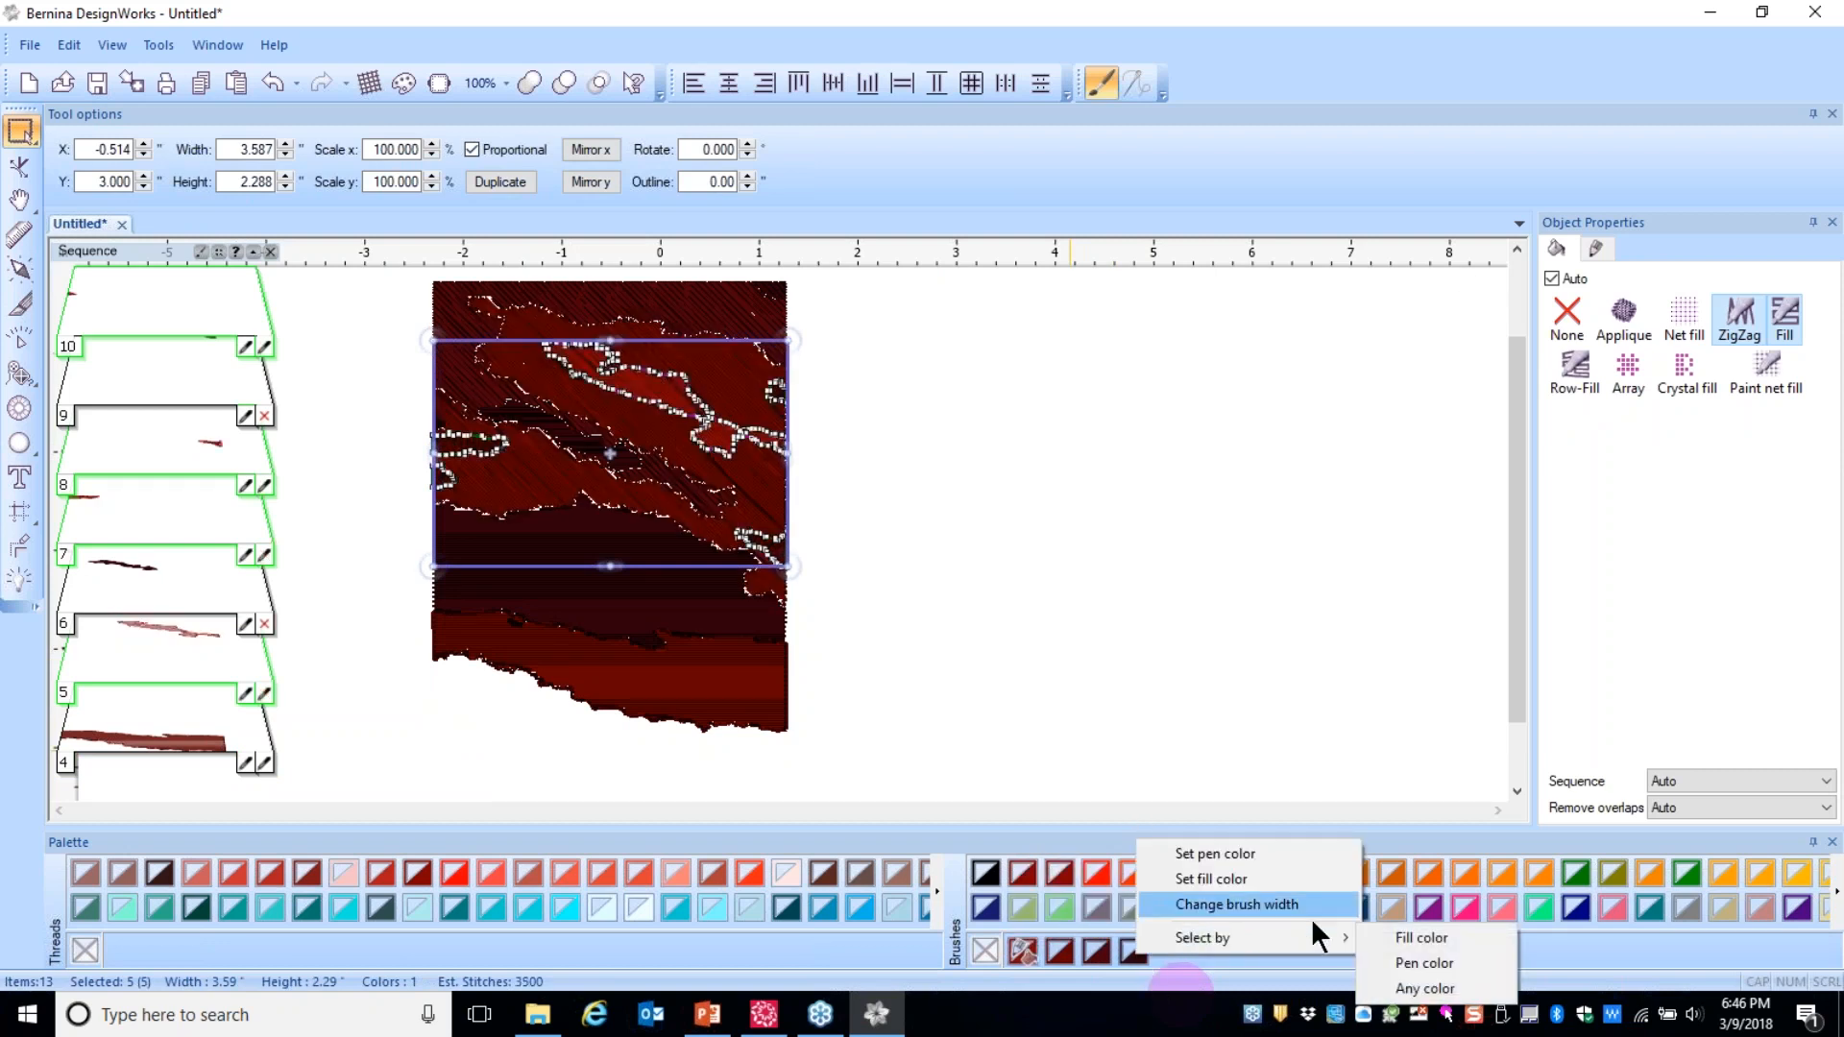
{"action": "left_click", "coordinate": [1397, 938]}
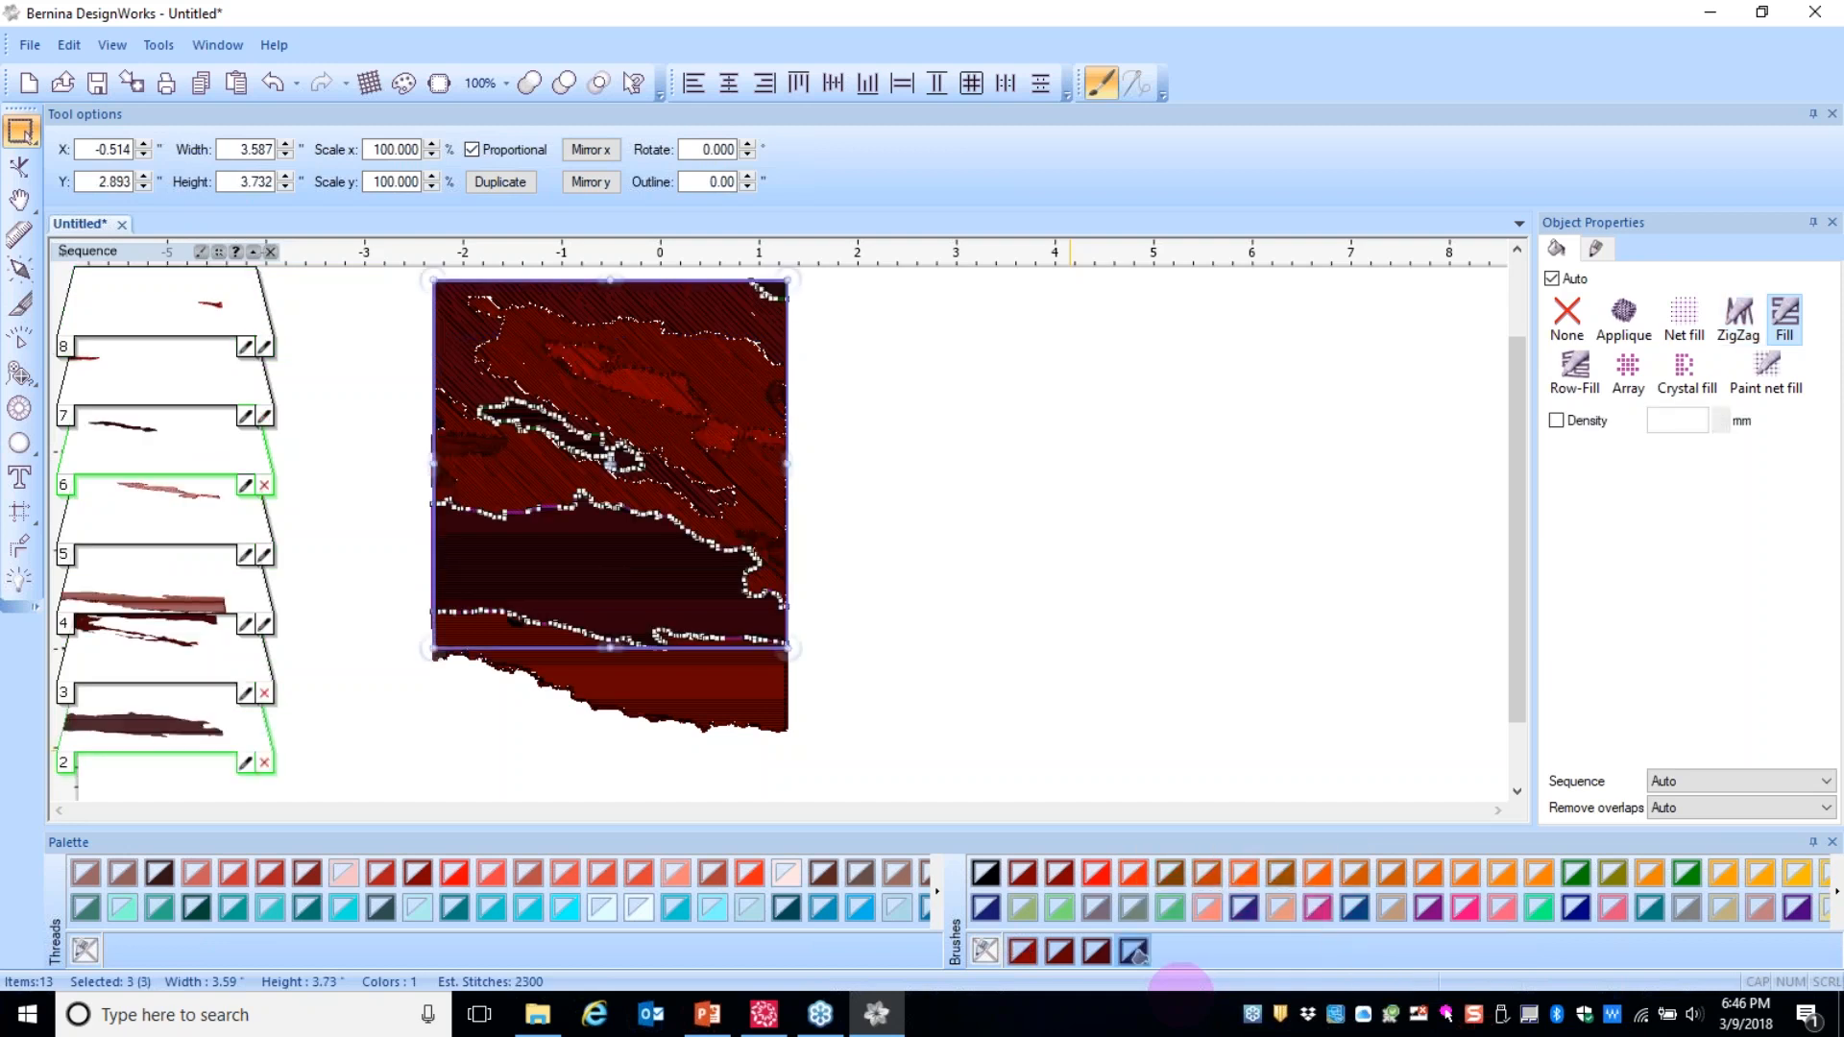
{"action": "left_click", "coordinate": [1045, 609]}
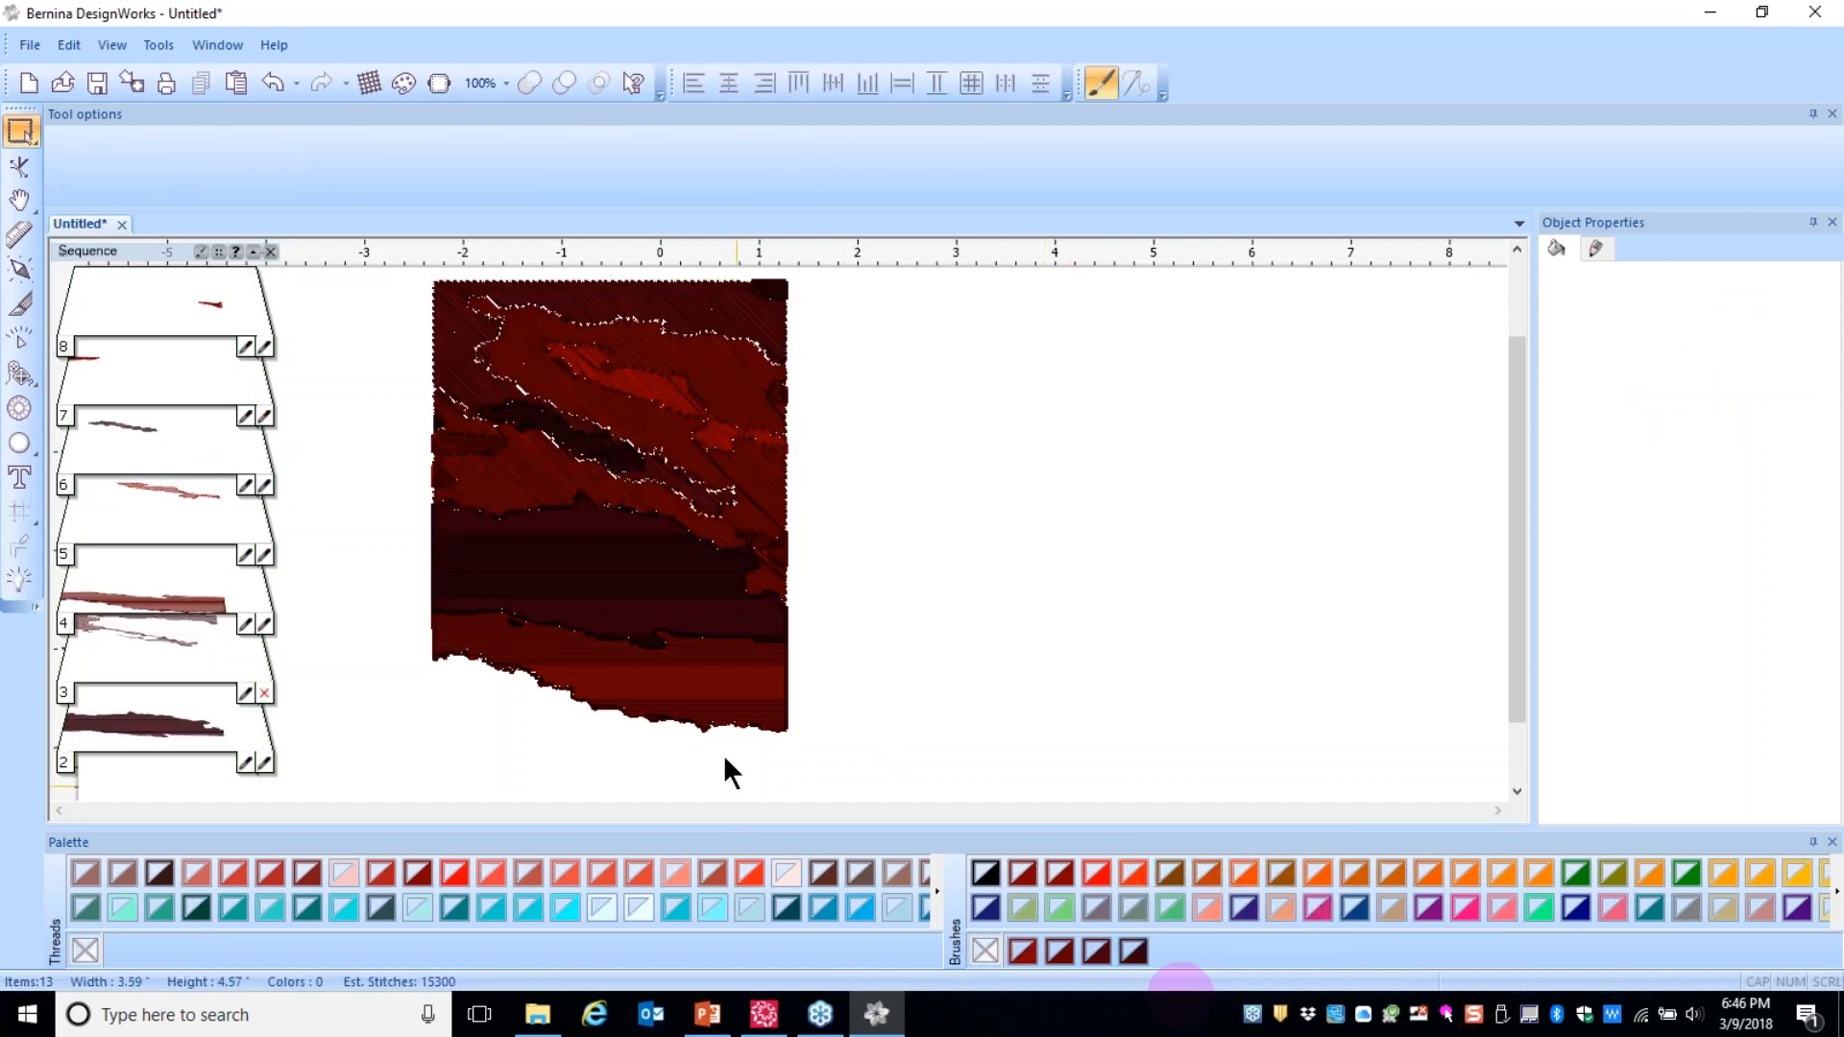
- Select all shapes filled with the R:096, G:000, B:001 paint, outline them in that color and clear the selection
{"action": "scroll", "coordinate": [451, 480], "scroll_direction": "up", "scroll_amount": 4}
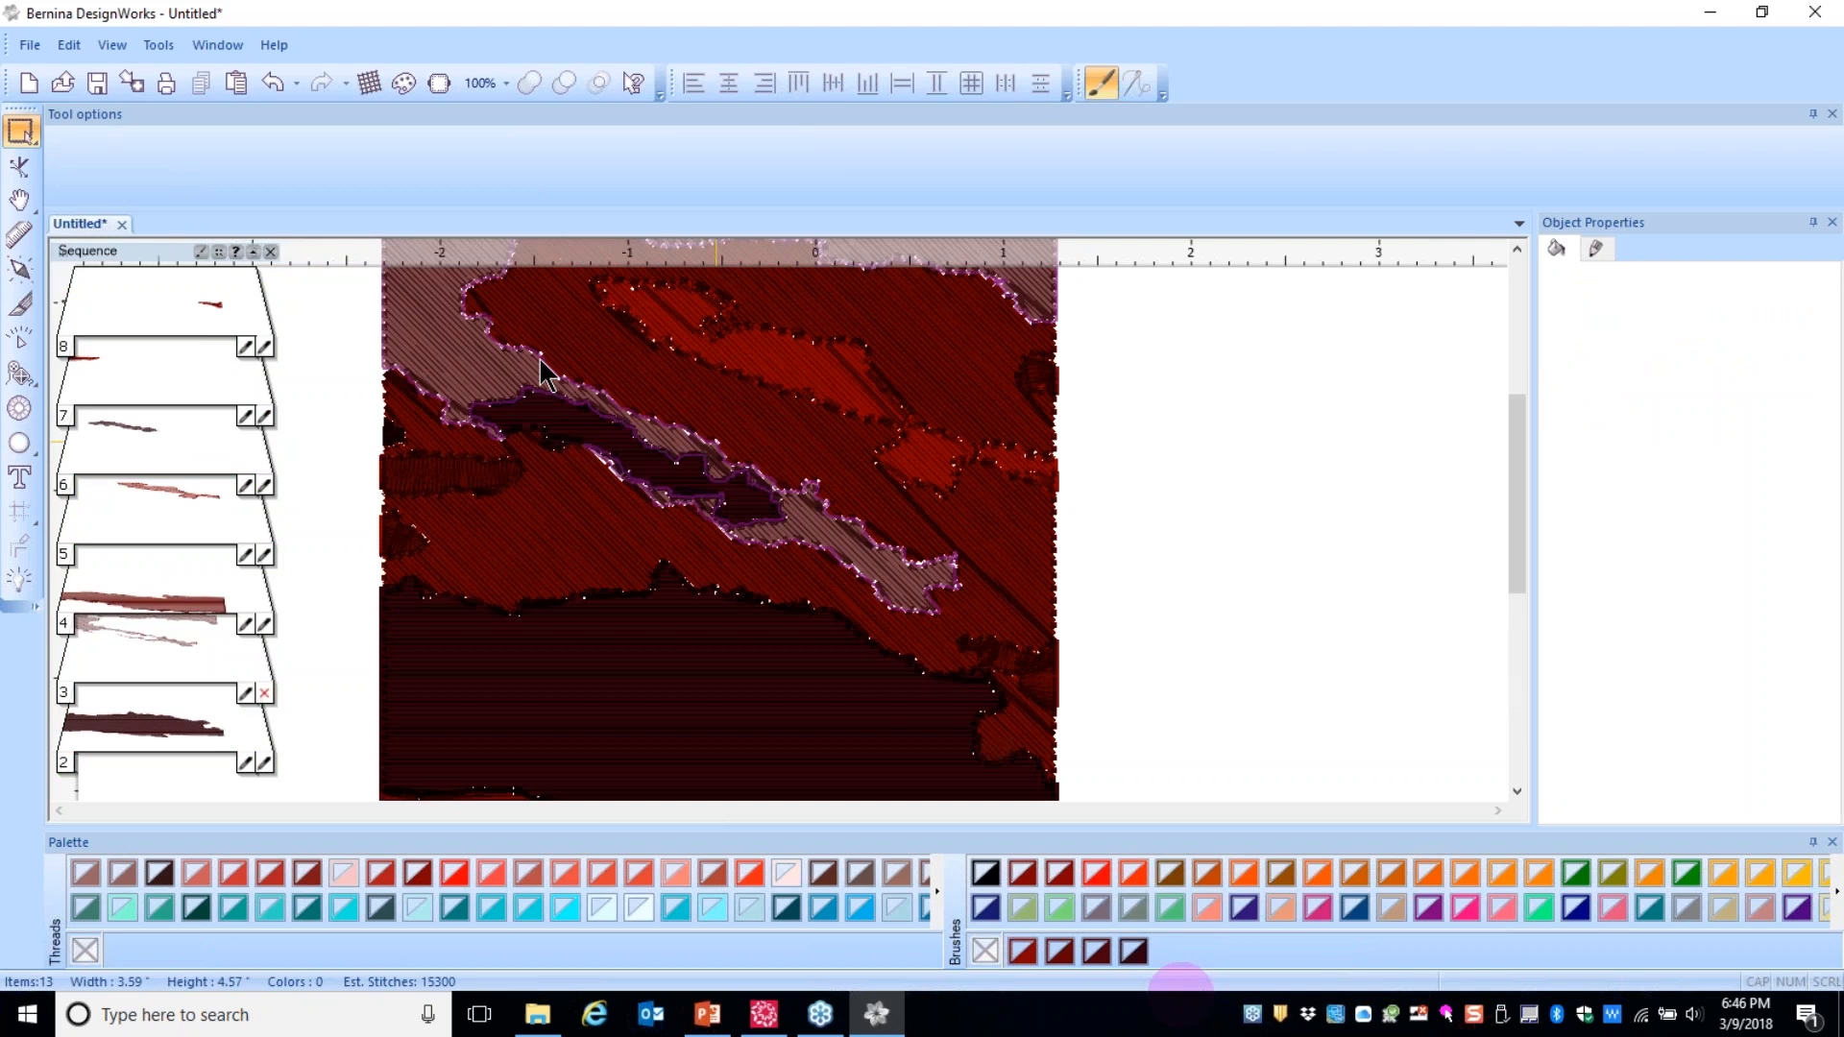
{"action": "scroll", "coordinate": [656, 461], "scroll_direction": "down", "scroll_amount": 5}
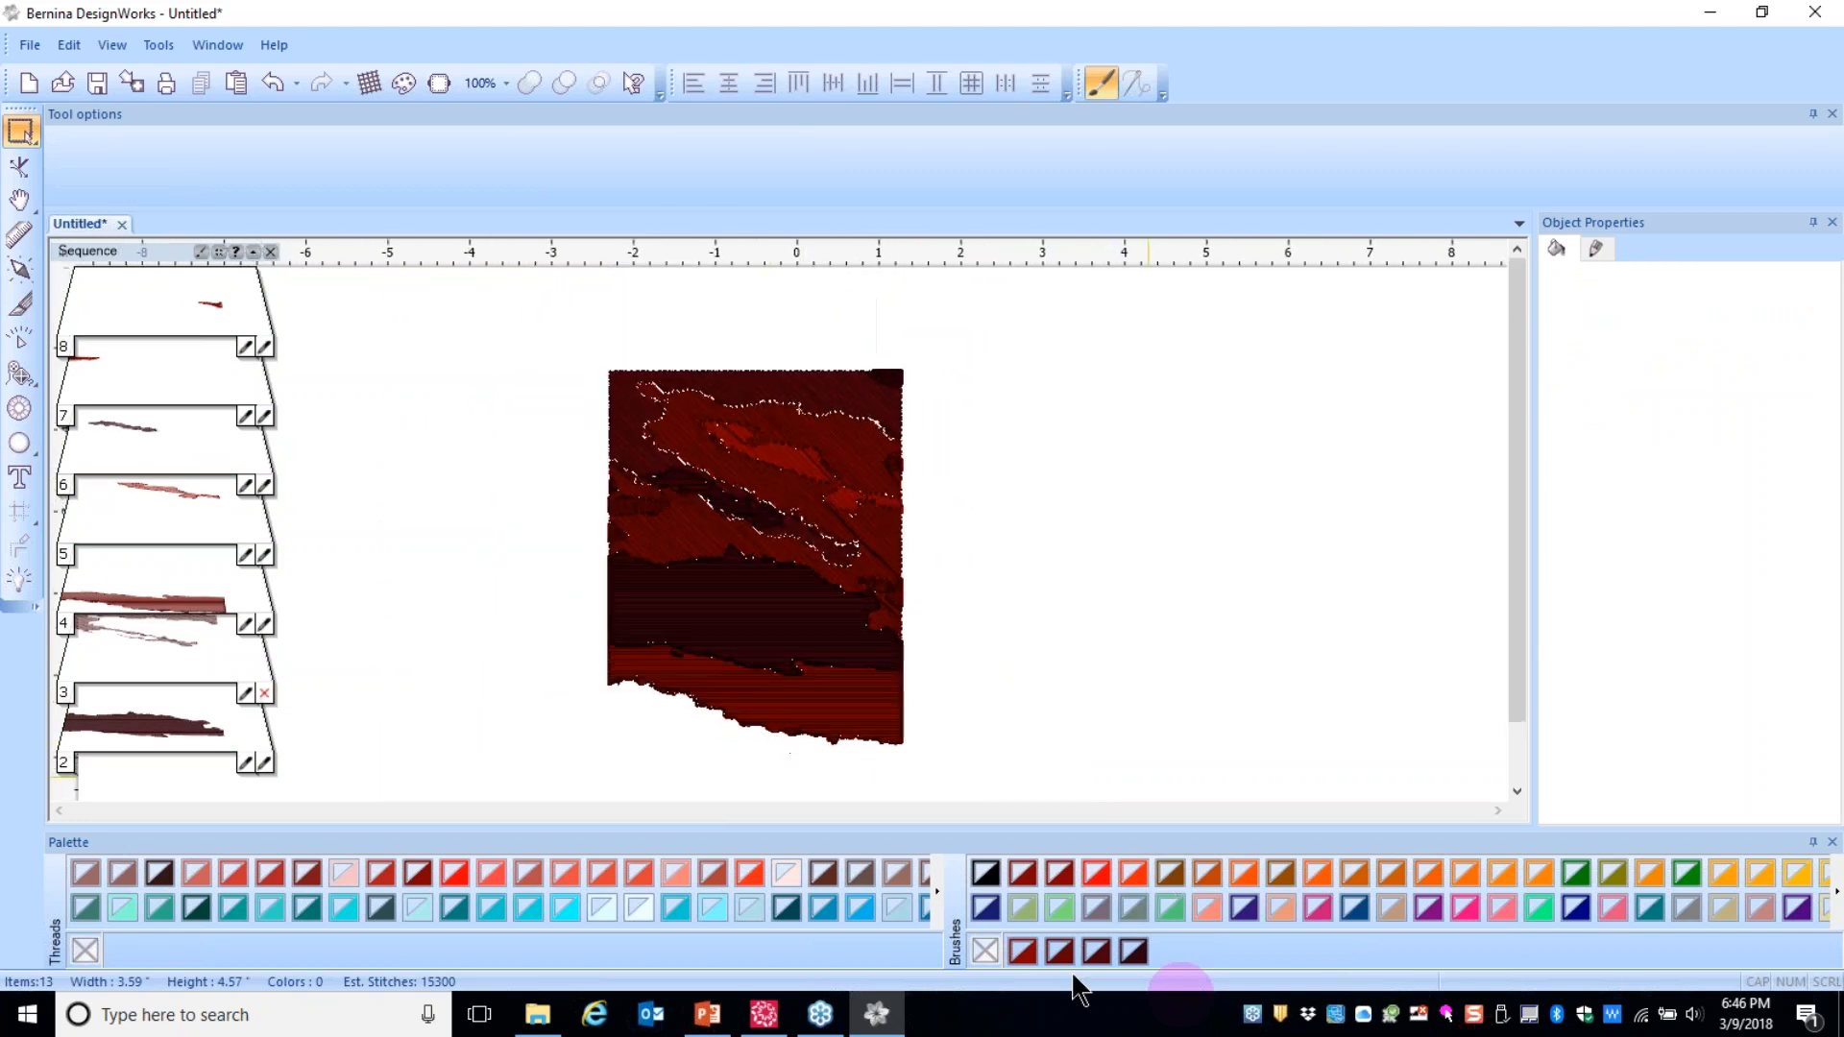
{"action": "right_click", "coordinate": [1078, 956]}
{"action": "mouse_move", "coordinate": [1287, 942]}
{"action": "left_click", "coordinate": [1323, 944]}
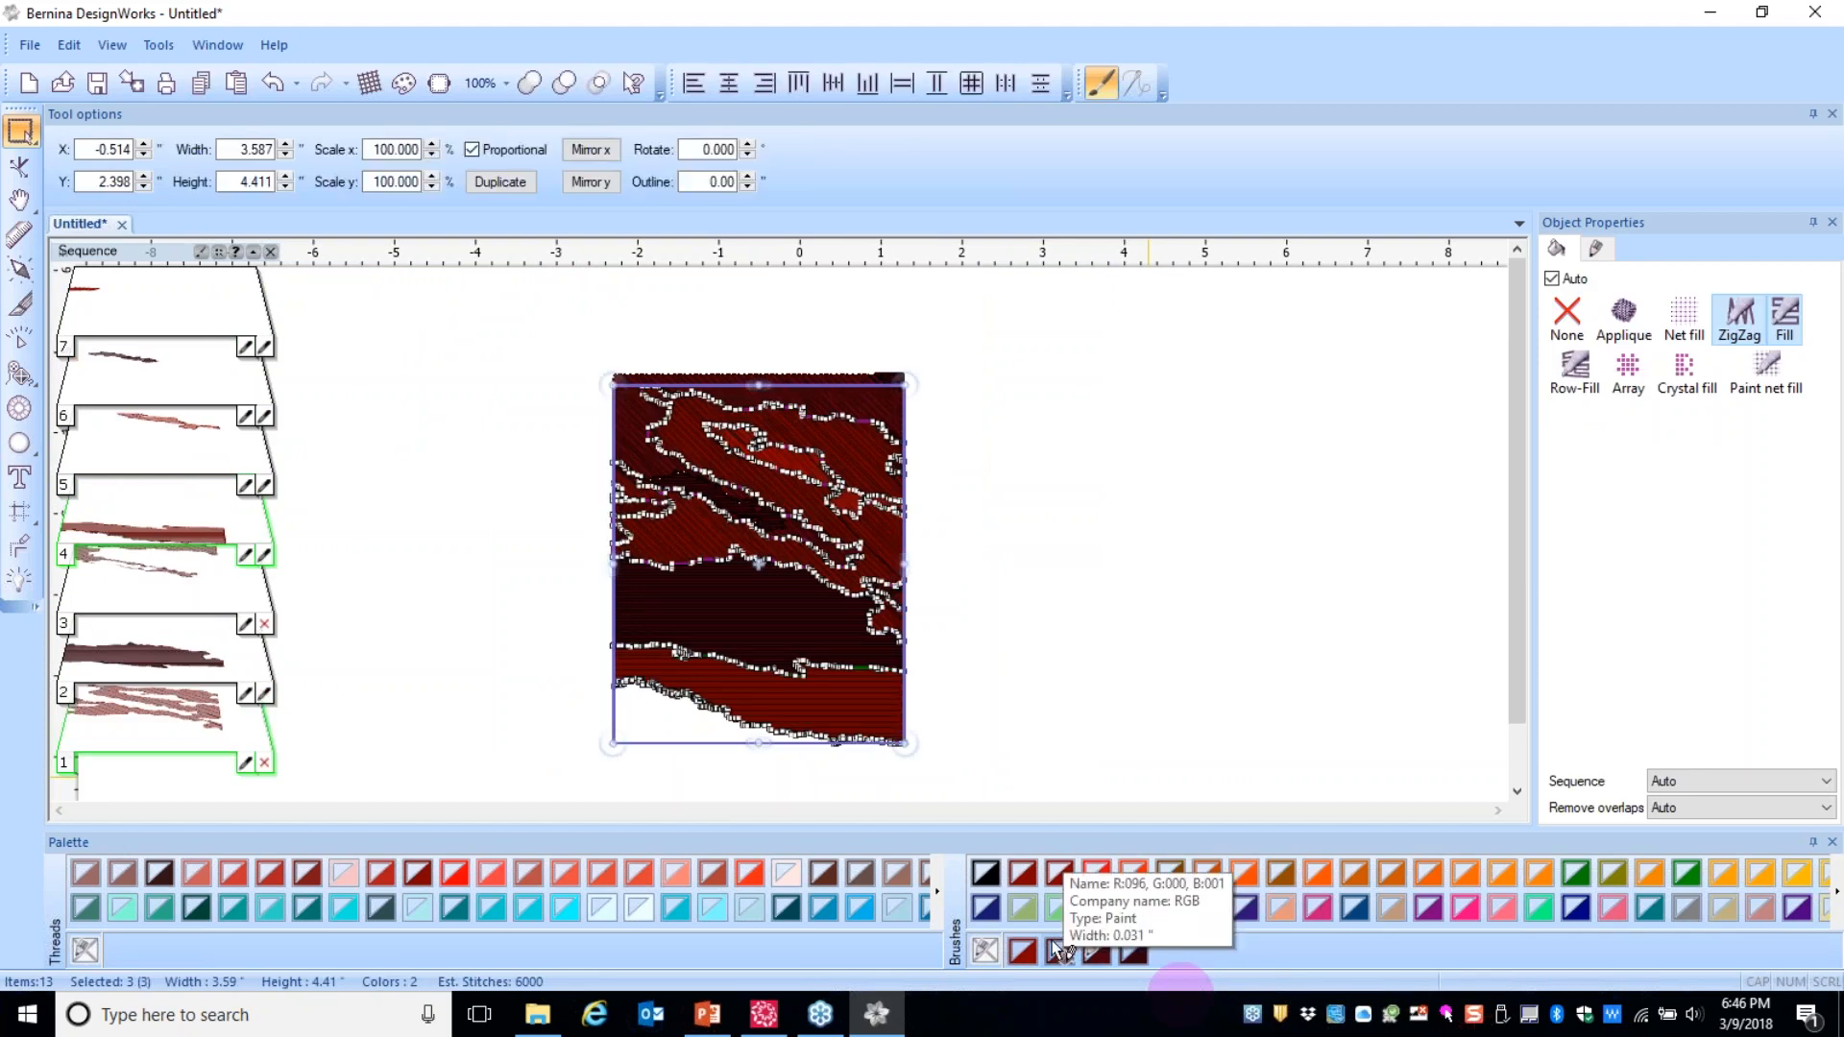
{"action": "left_click", "coordinate": [1084, 647]}
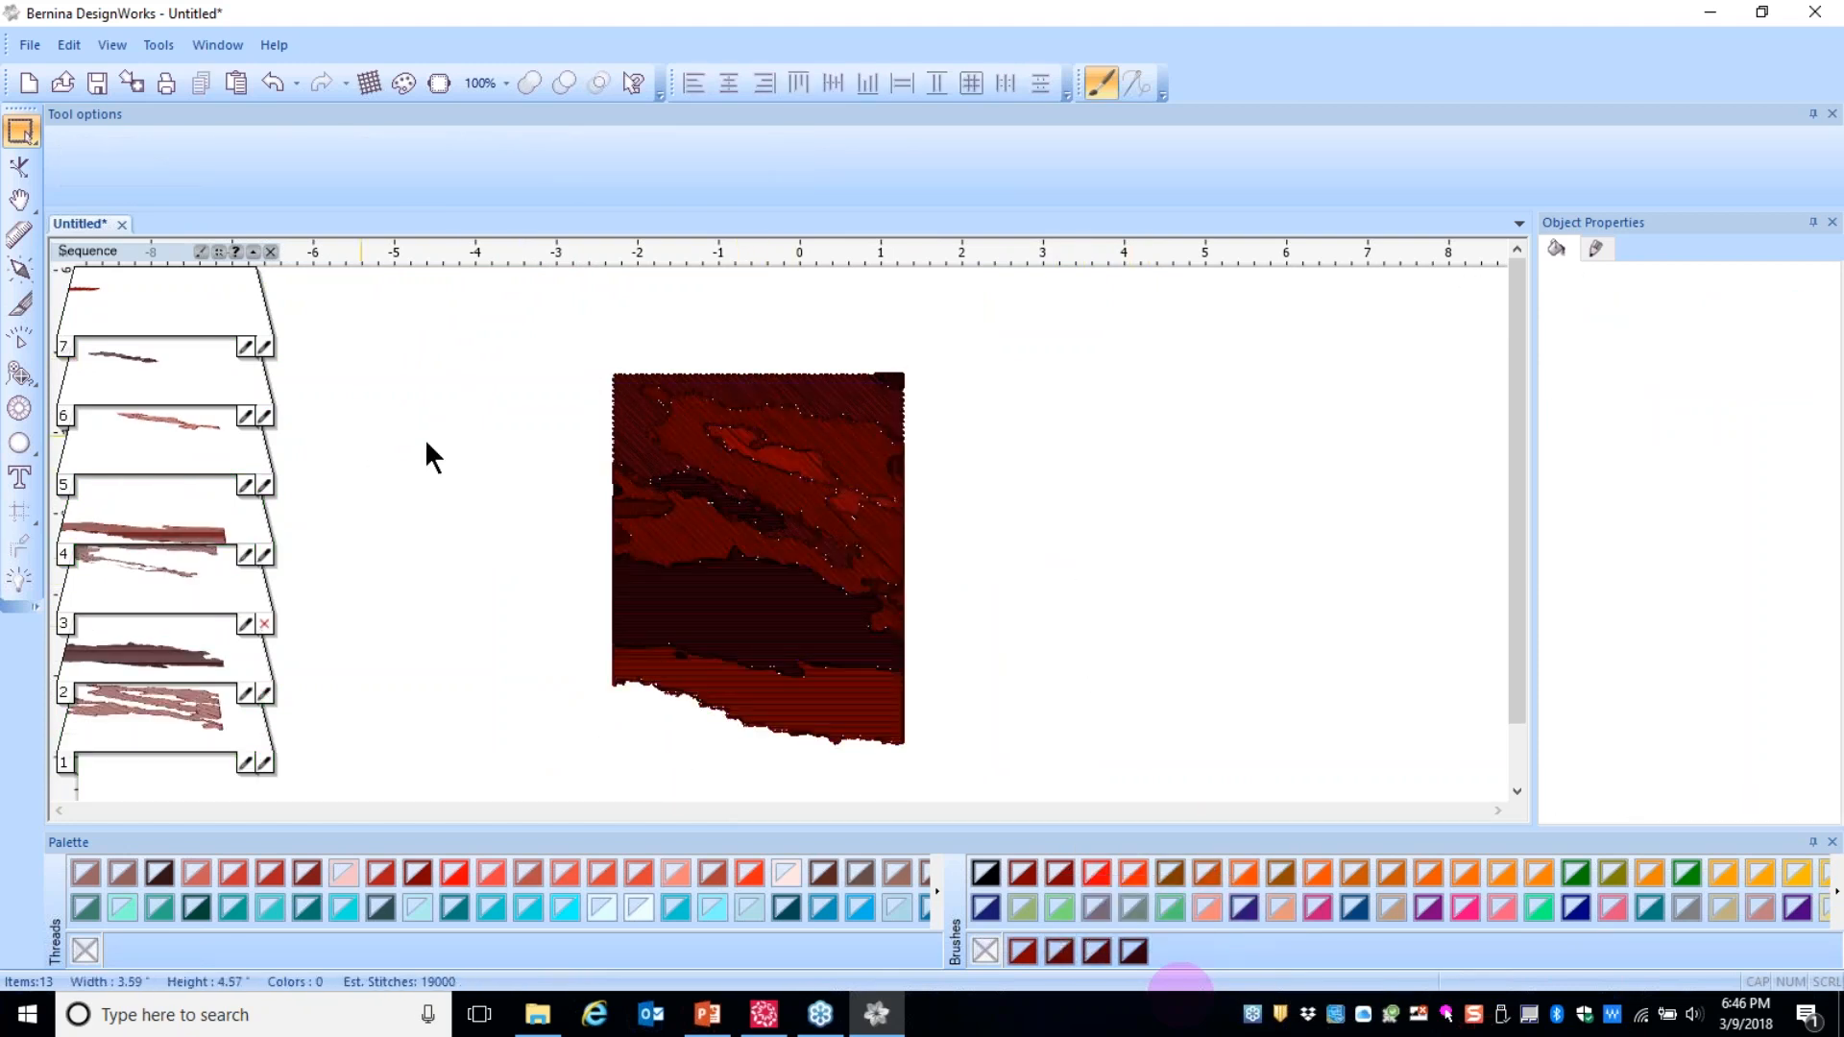
- Start a new document that takes its artwork from an embroidery file and browse for that file
{"action": "left_click", "coordinate": [29, 45]}
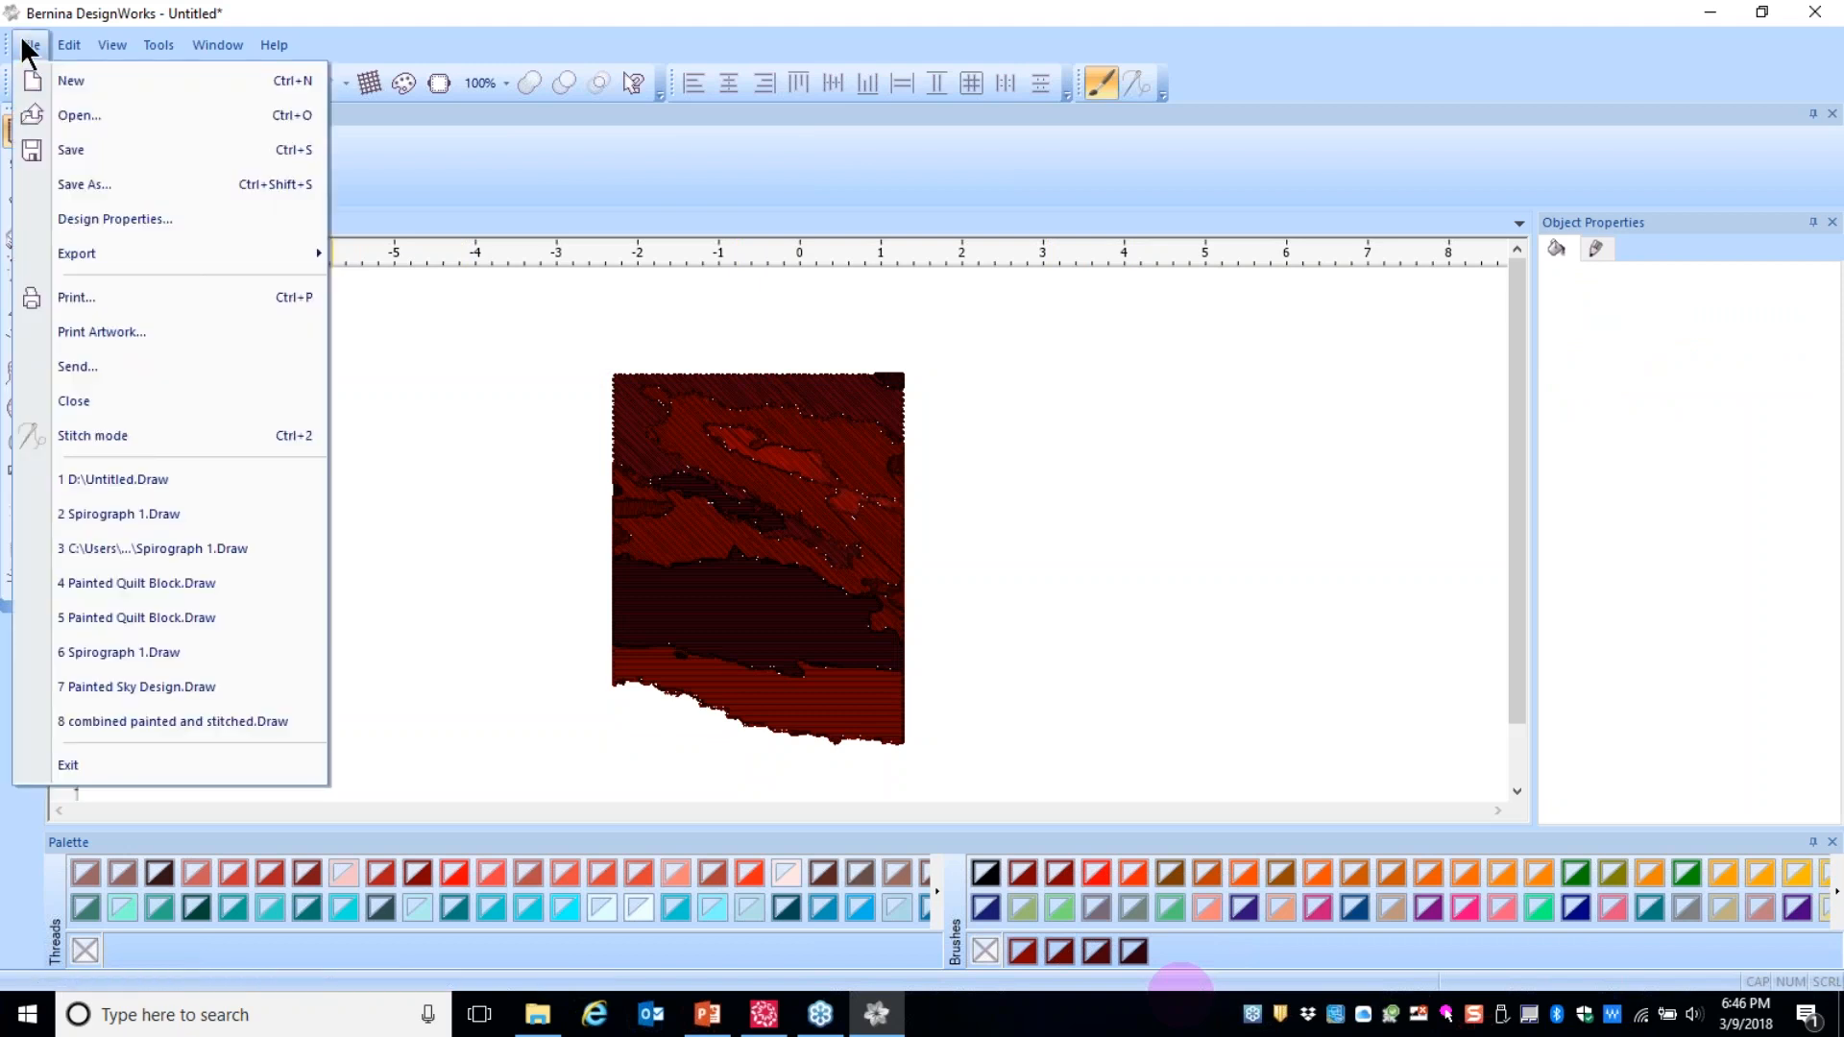
{"action": "left_click", "coordinate": [71, 83]}
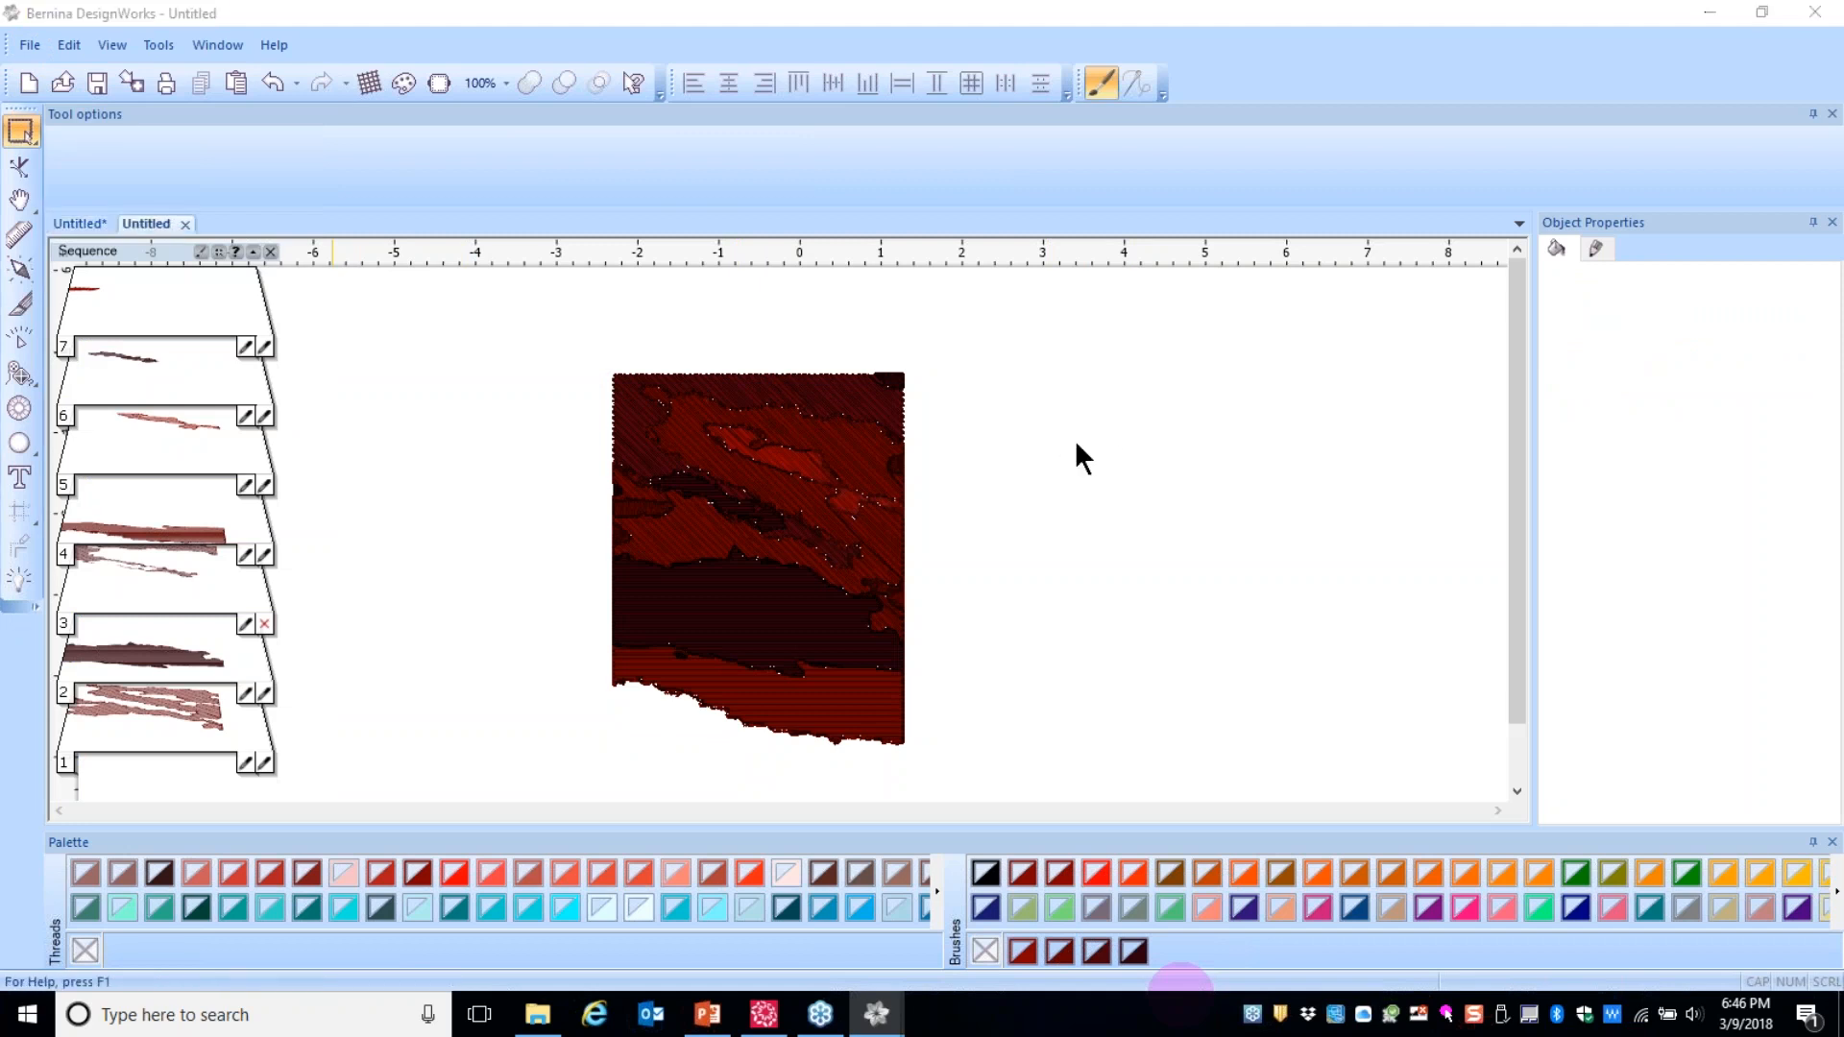
{"action": "left_click", "coordinate": [995, 886]}
{"action": "left_click", "coordinate": [672, 279]}
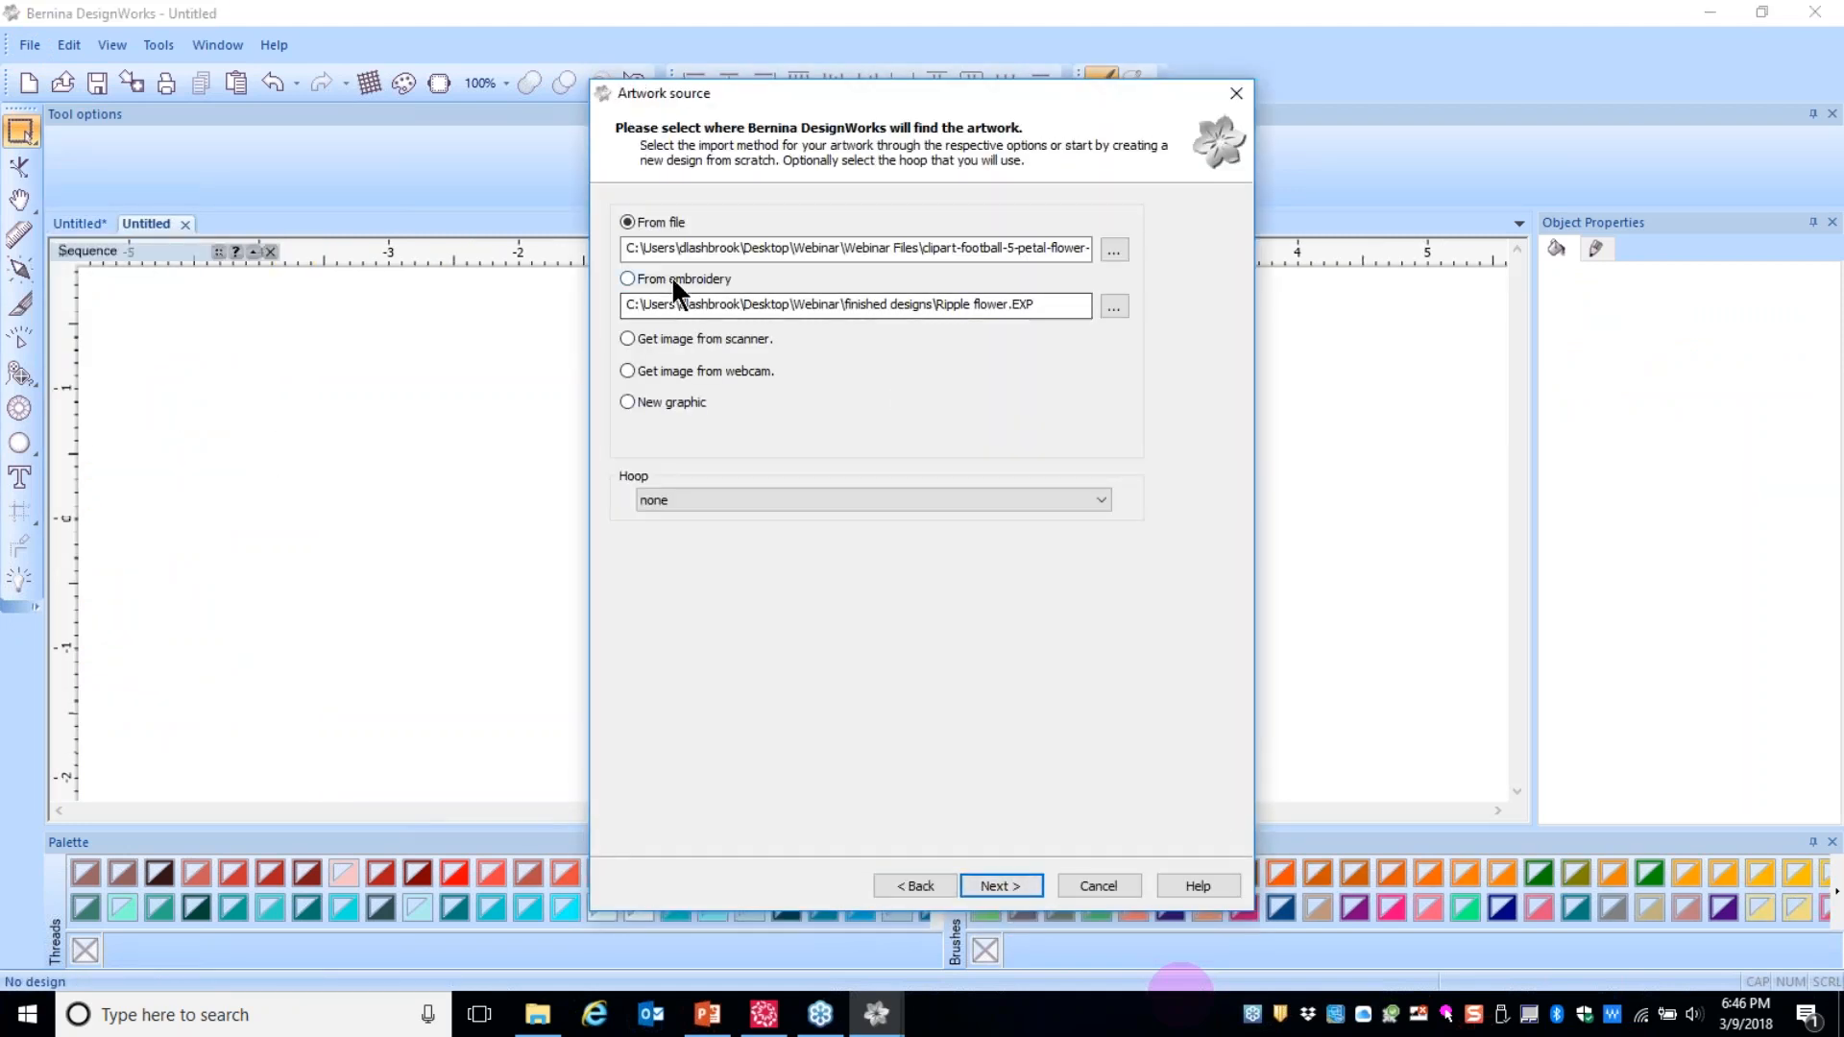
{"action": "left_click", "coordinate": [1113, 306]}
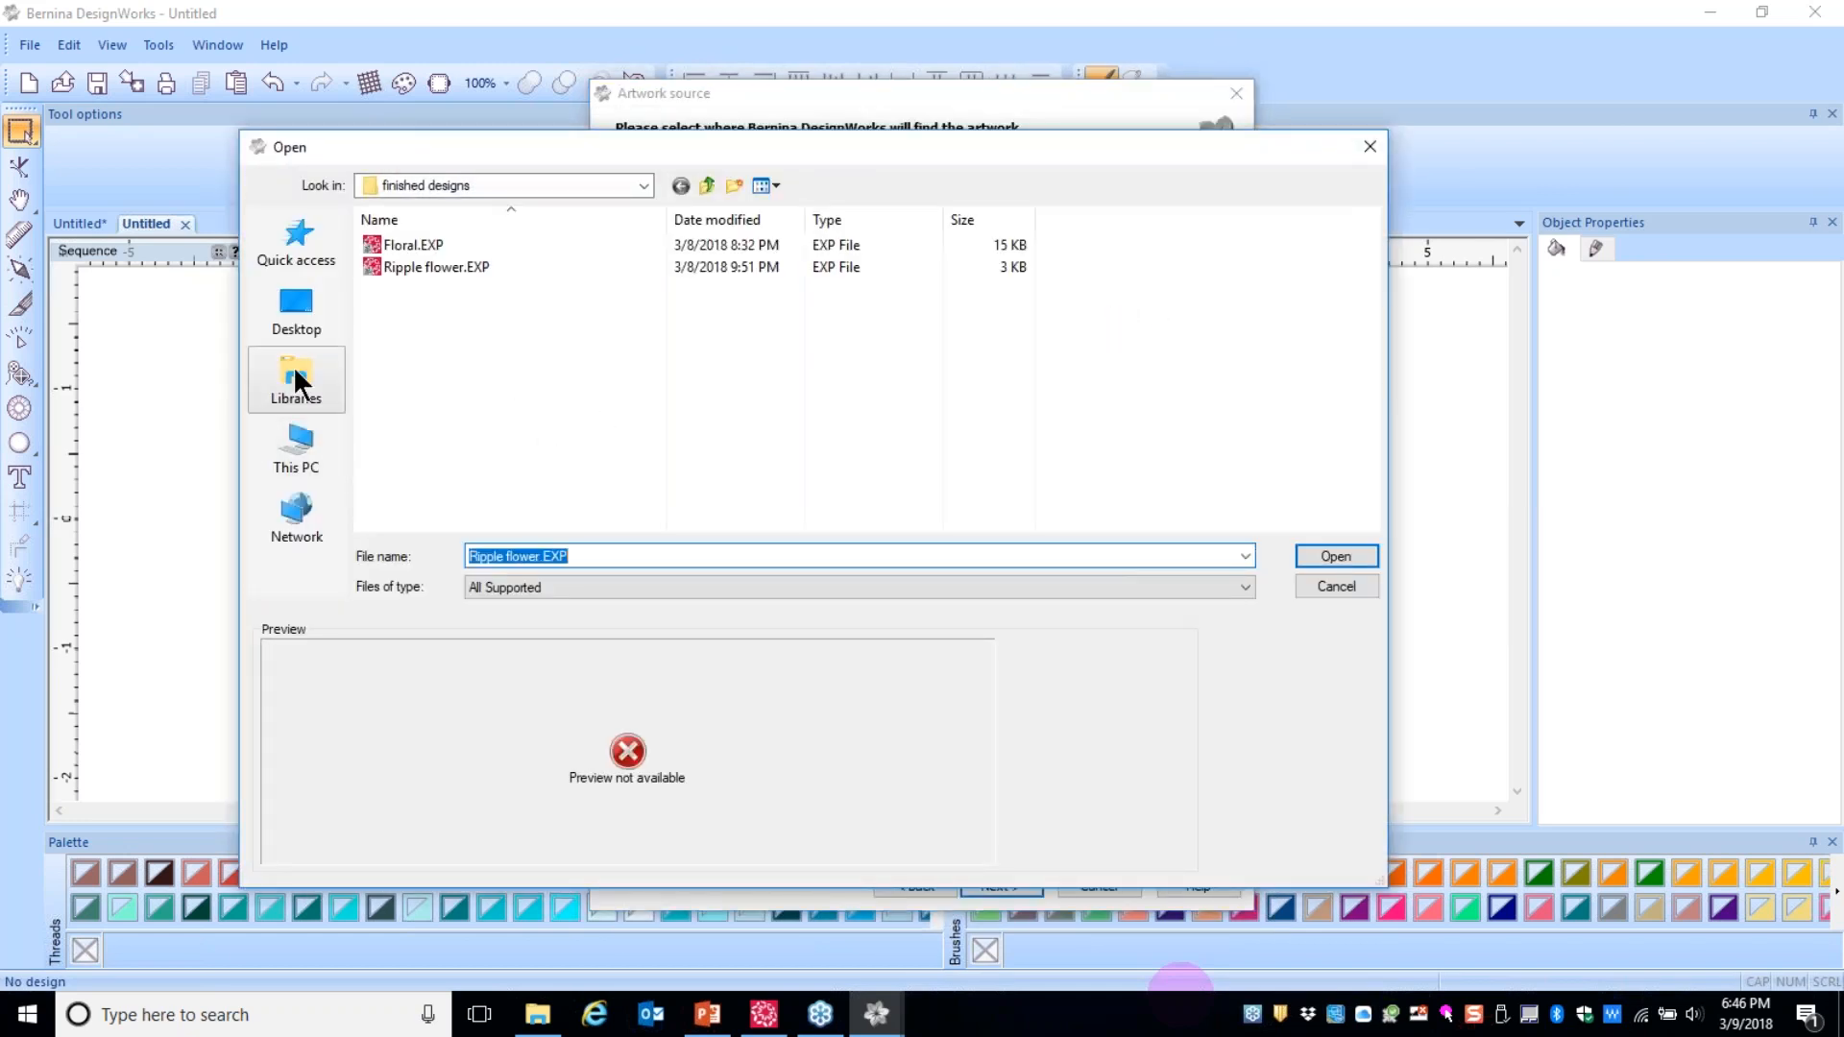
- Browse on drive C: to the BERNINA DesignWorks Samples folder within Users, Public, Public Documents
{"action": "left_click", "coordinate": [299, 452]}
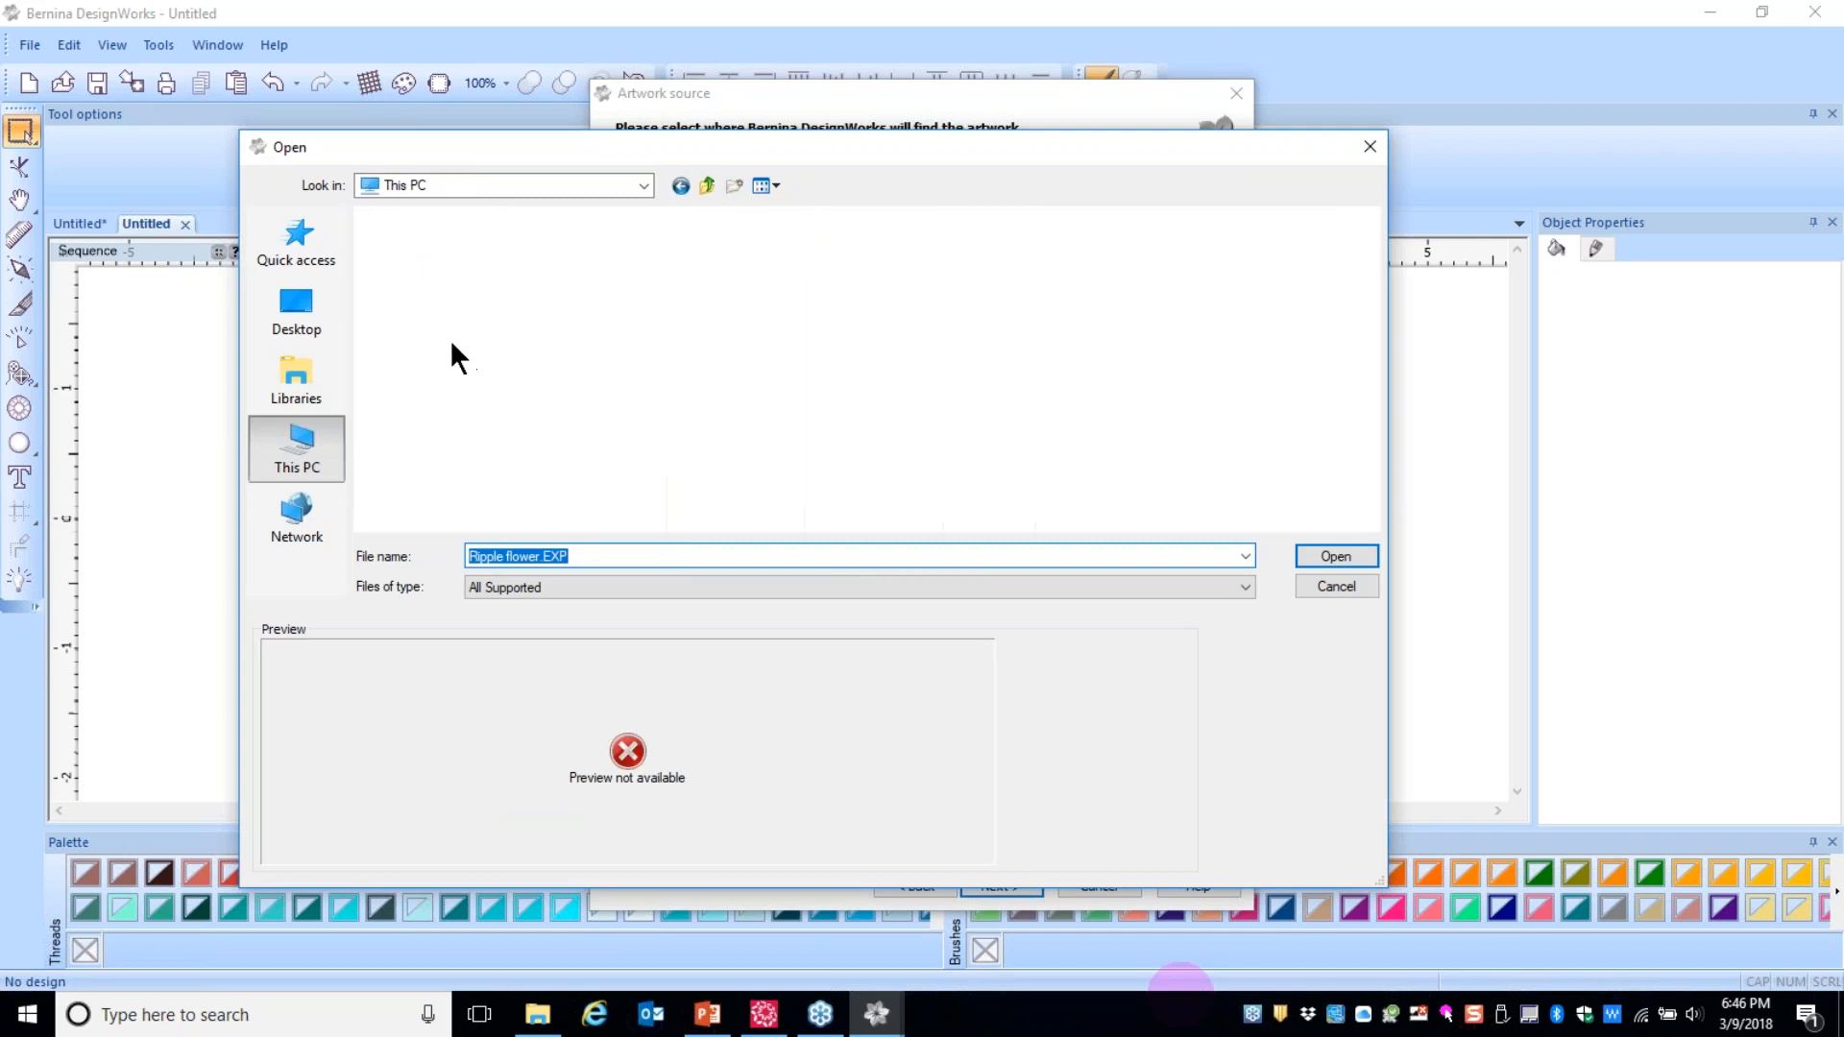
{"action": "left_click", "coordinate": [396, 355]}
{"action": "double_click", "coordinate": [396, 354]}
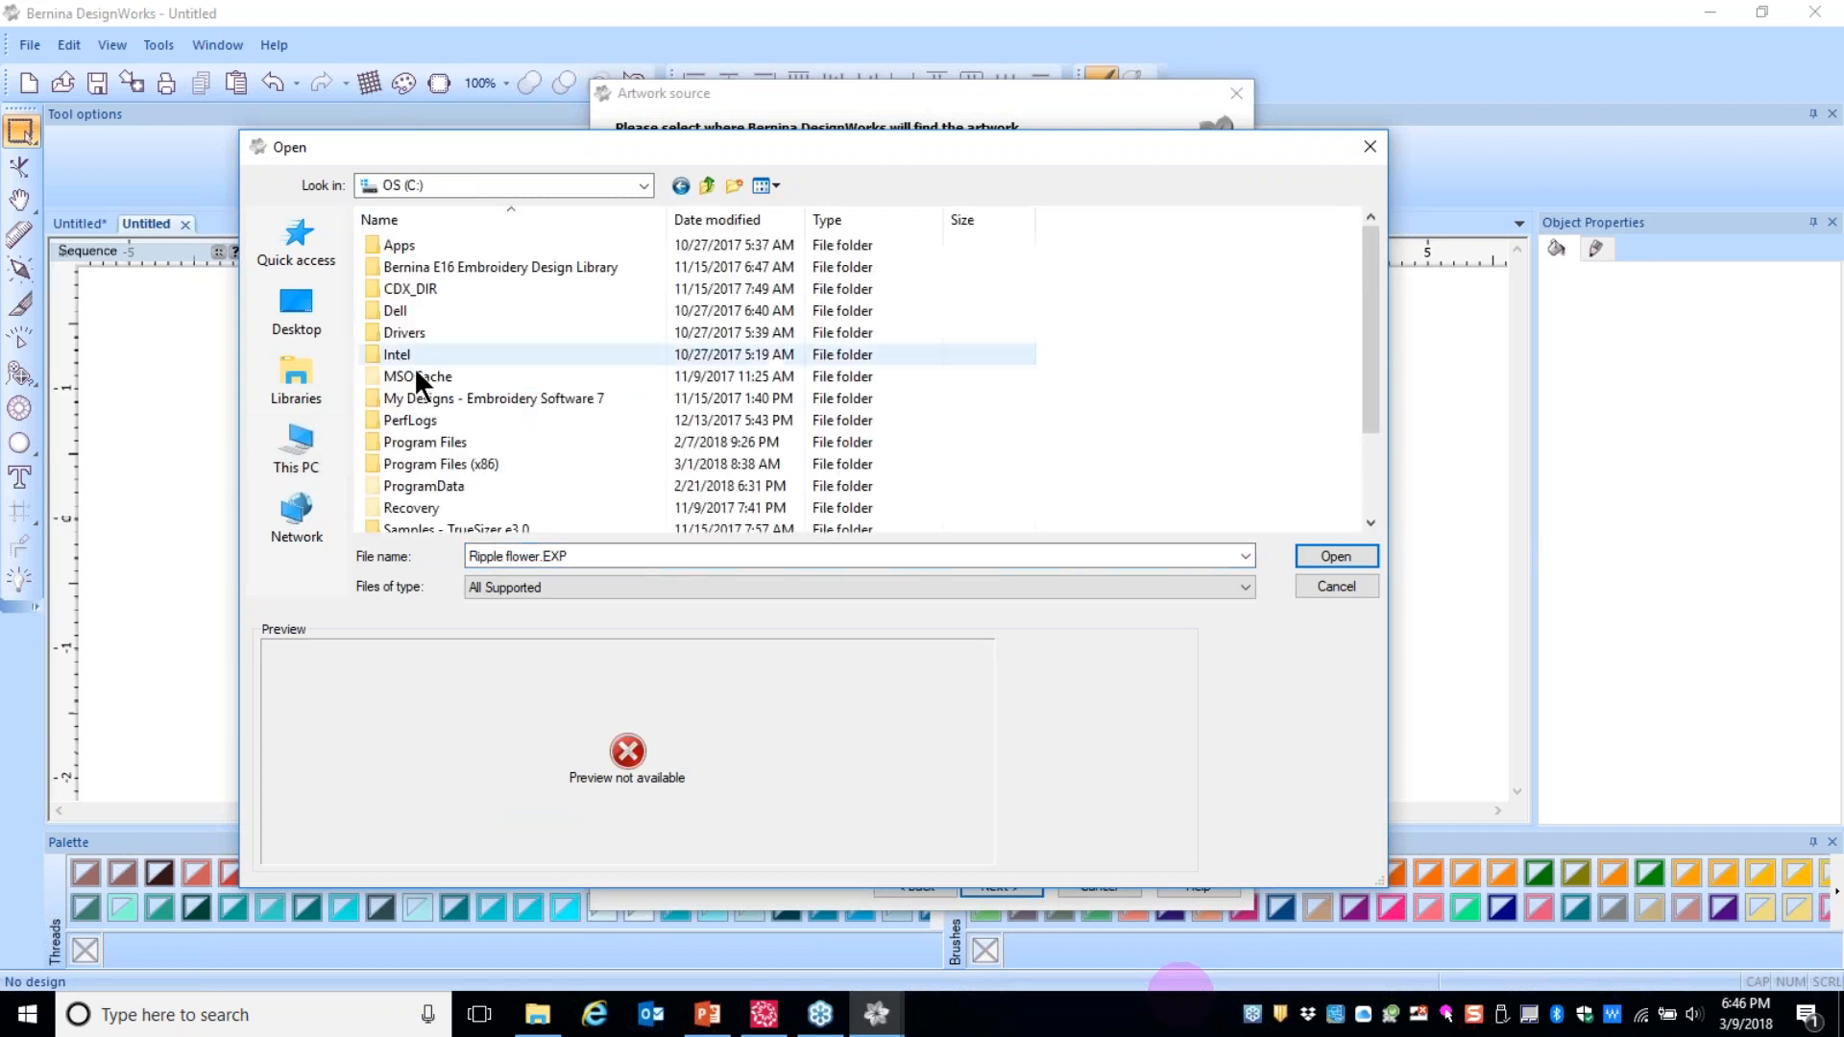
{"action": "scroll", "coordinate": [432, 474], "scroll_direction": "down", "scroll_amount": 2}
{"action": "double_click", "coordinate": [403, 463]}
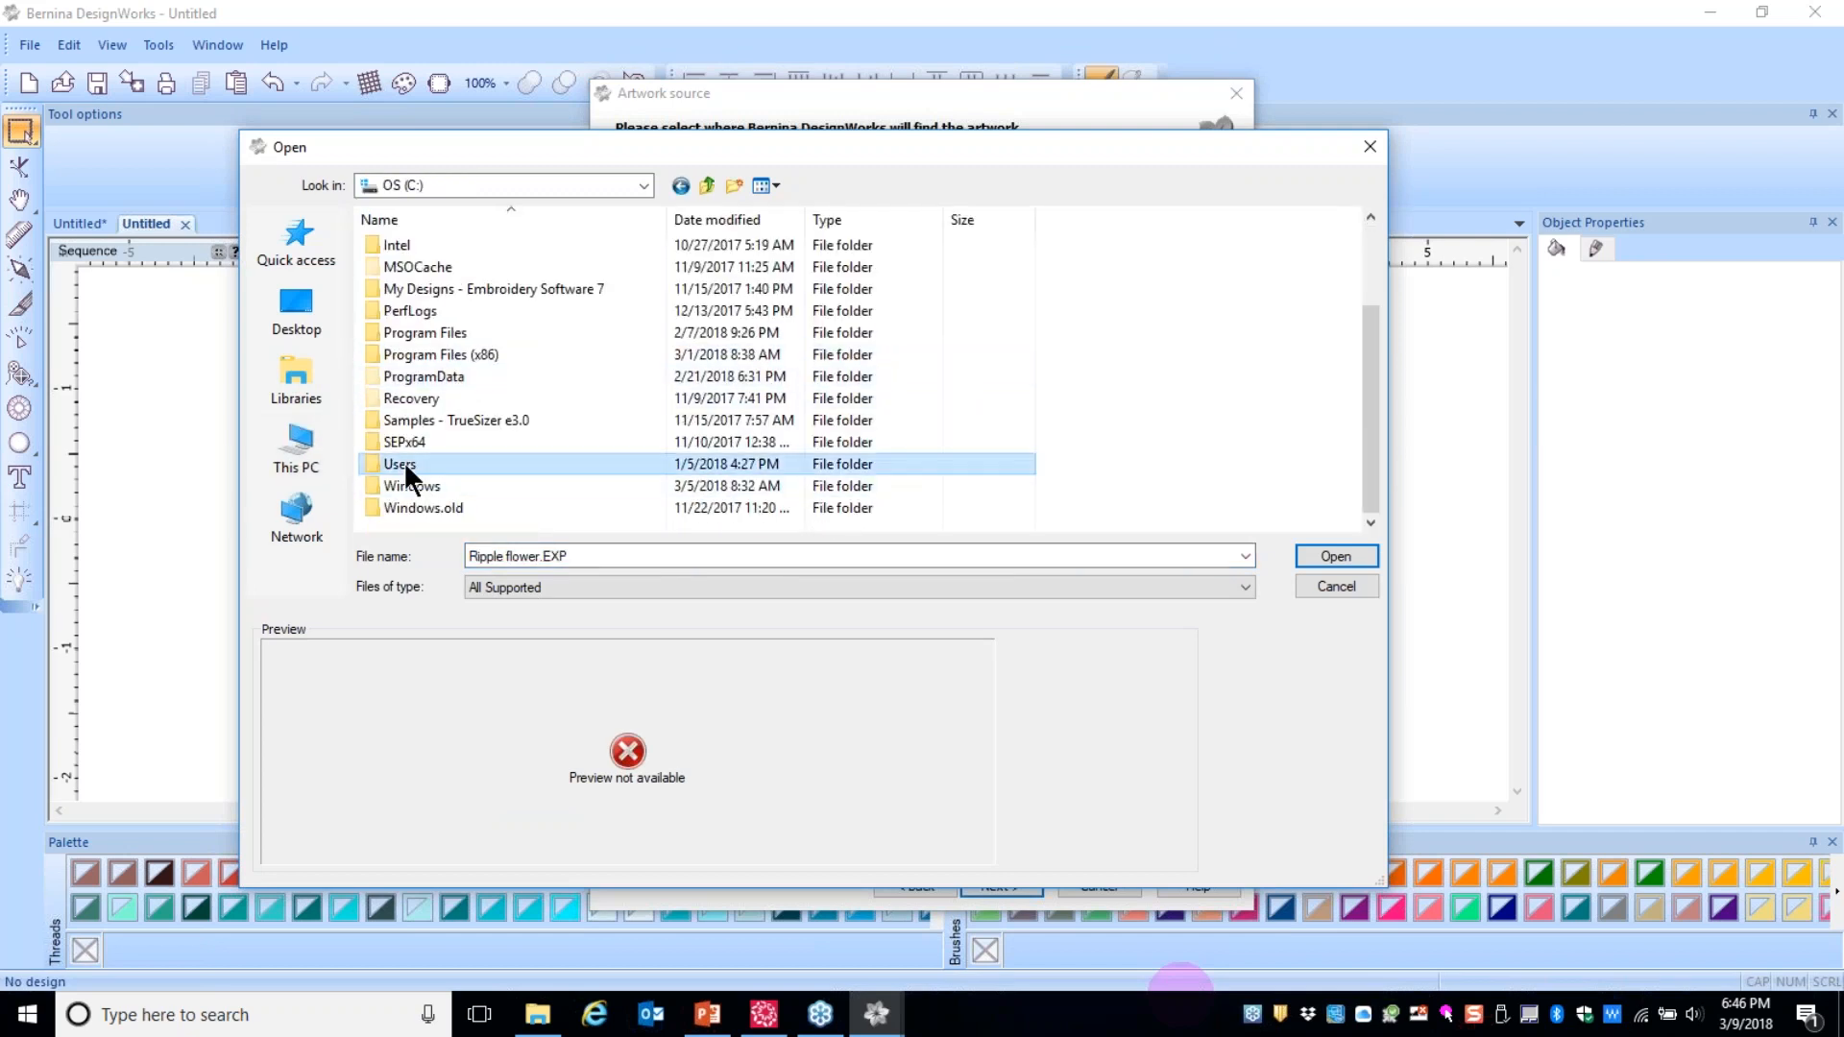
{"action": "double_click", "coordinate": [407, 309]}
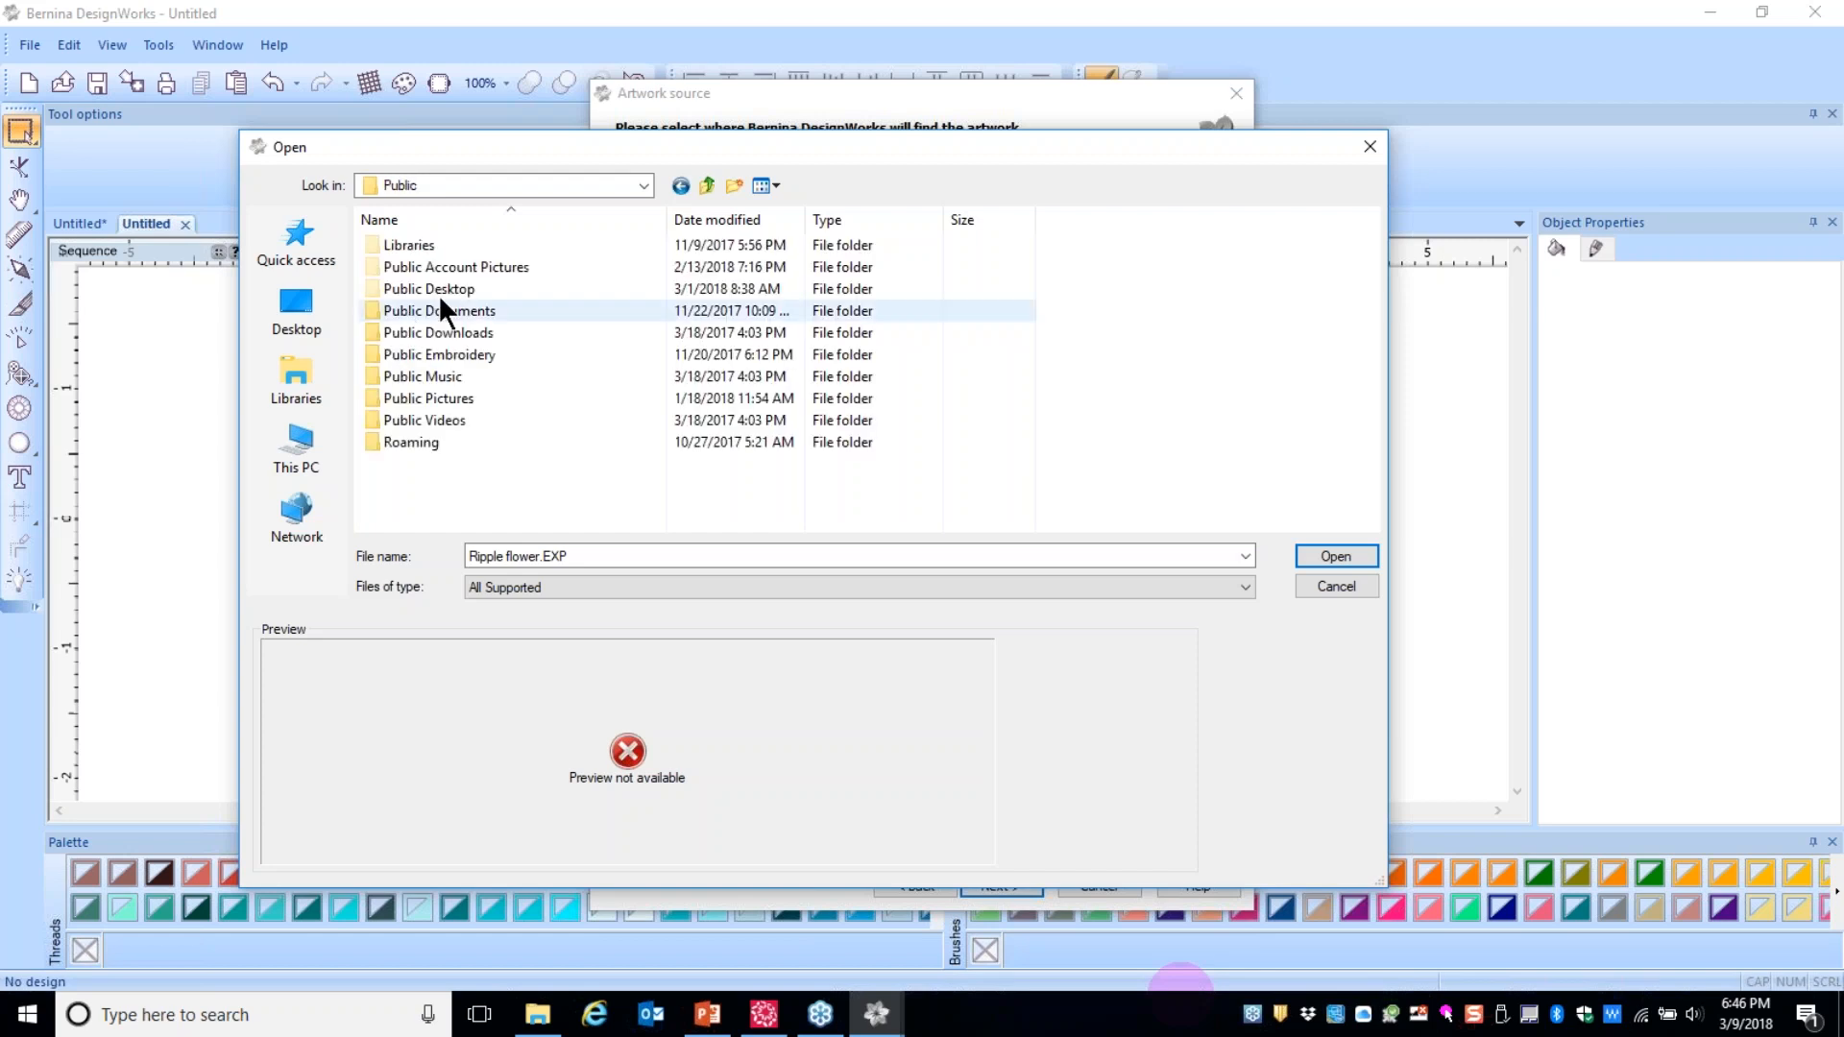
{"action": "double_click", "coordinate": [441, 309]}
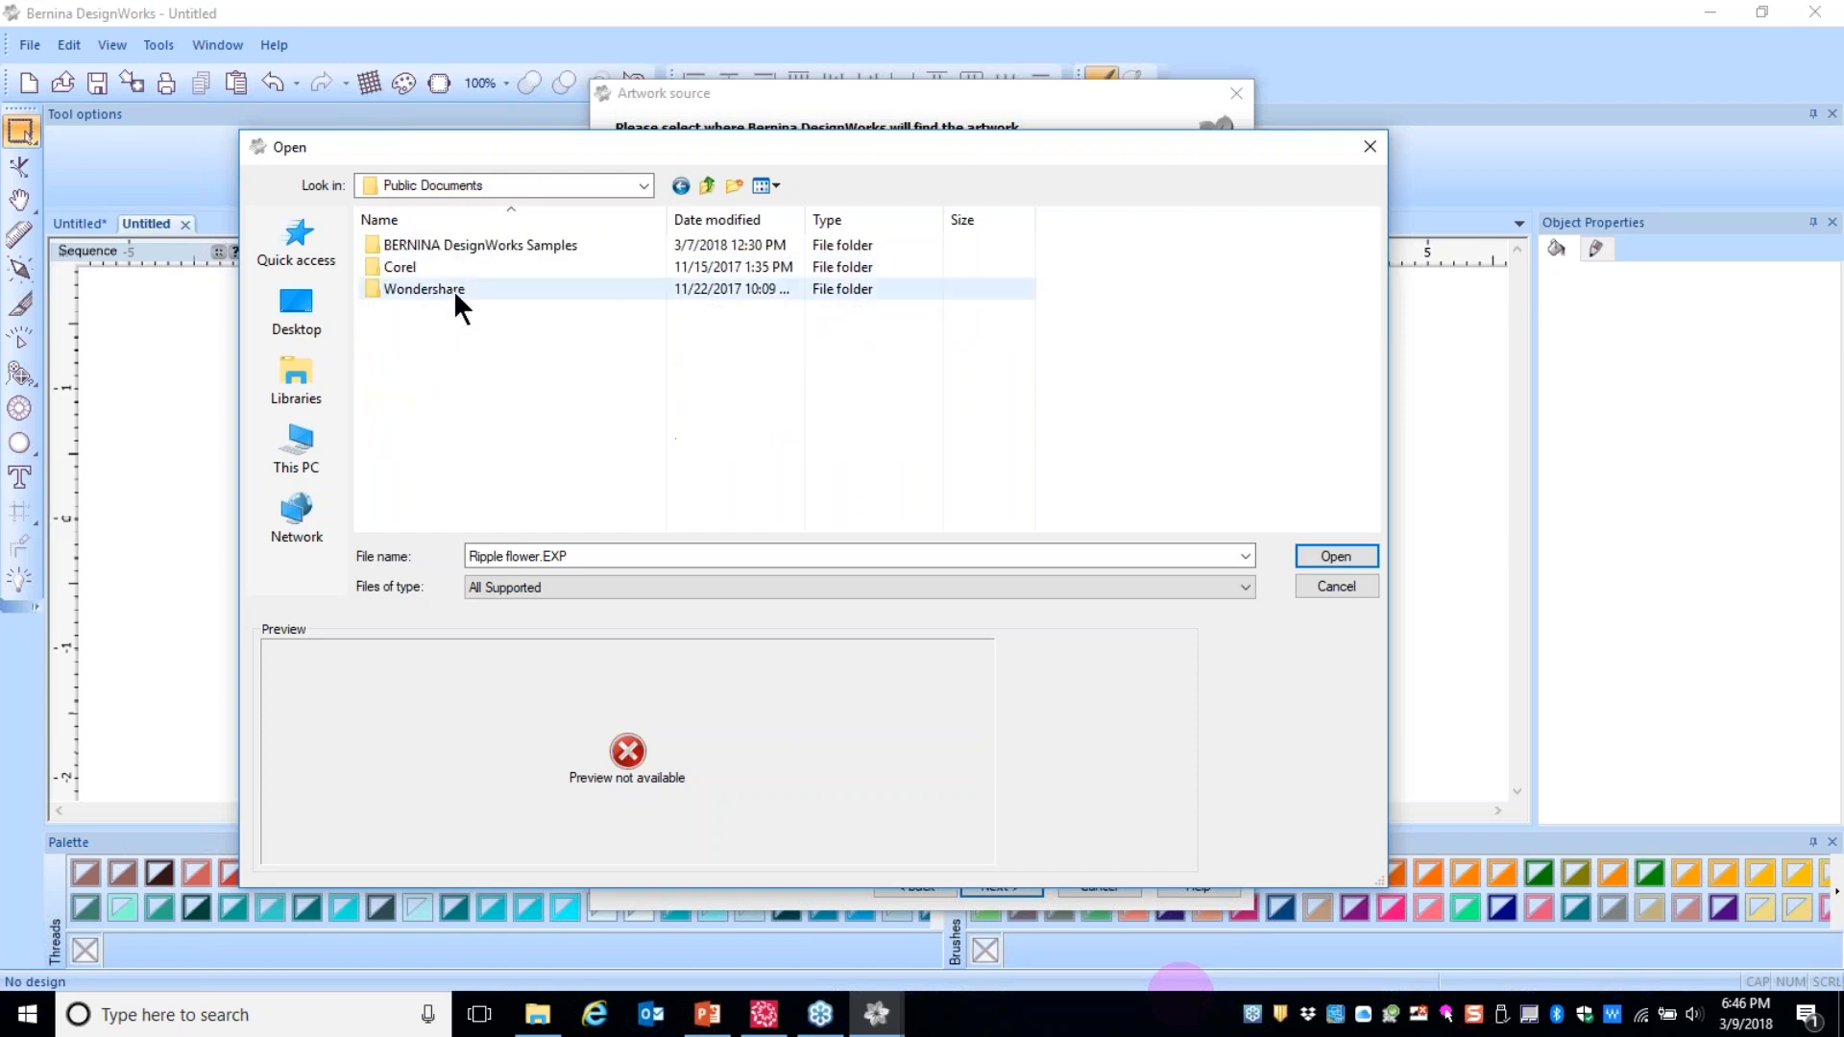
{"action": "double_click", "coordinate": [509, 244]}
- Load the Eiffel Tower sample CDW0016.ngs and finish the import with its single Red thread color
{"action": "scroll", "coordinate": [1066, 408], "scroll_direction": "down", "scroll_amount": 2}
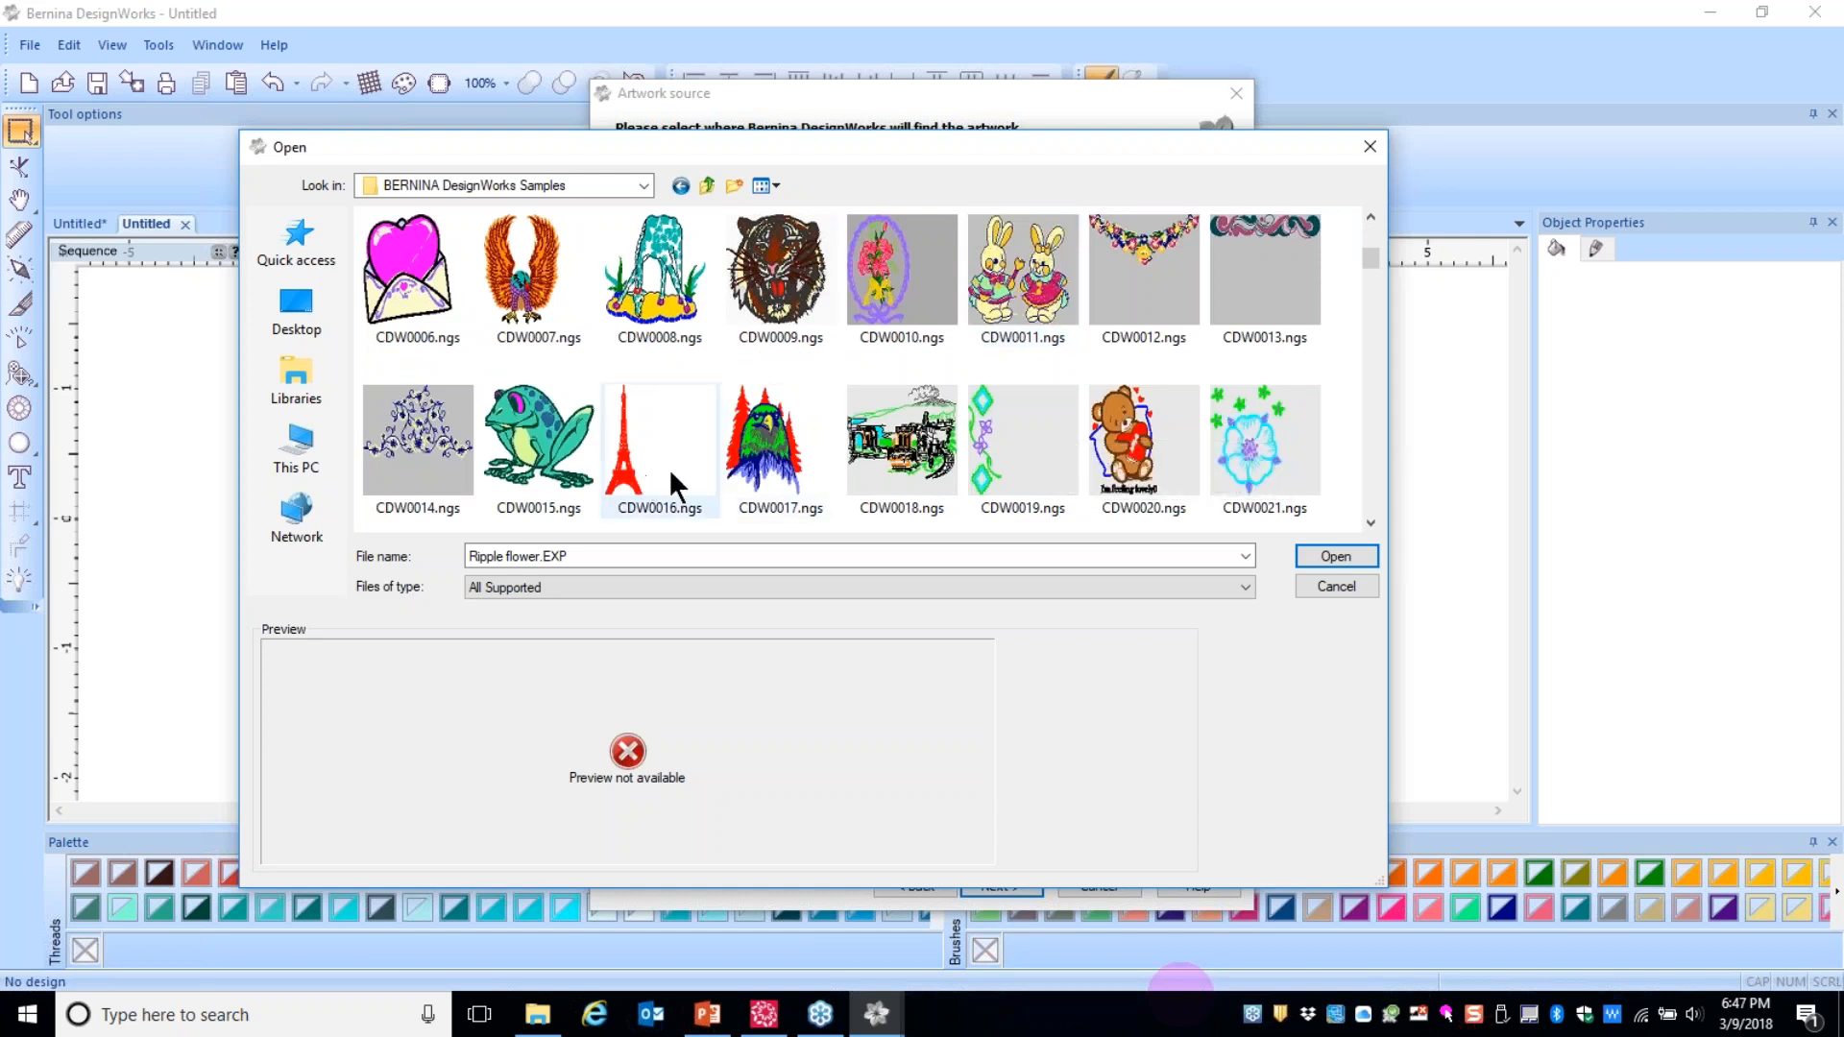
{"action": "left_click", "coordinate": [662, 469]}
{"action": "left_click", "coordinate": [1341, 555]}
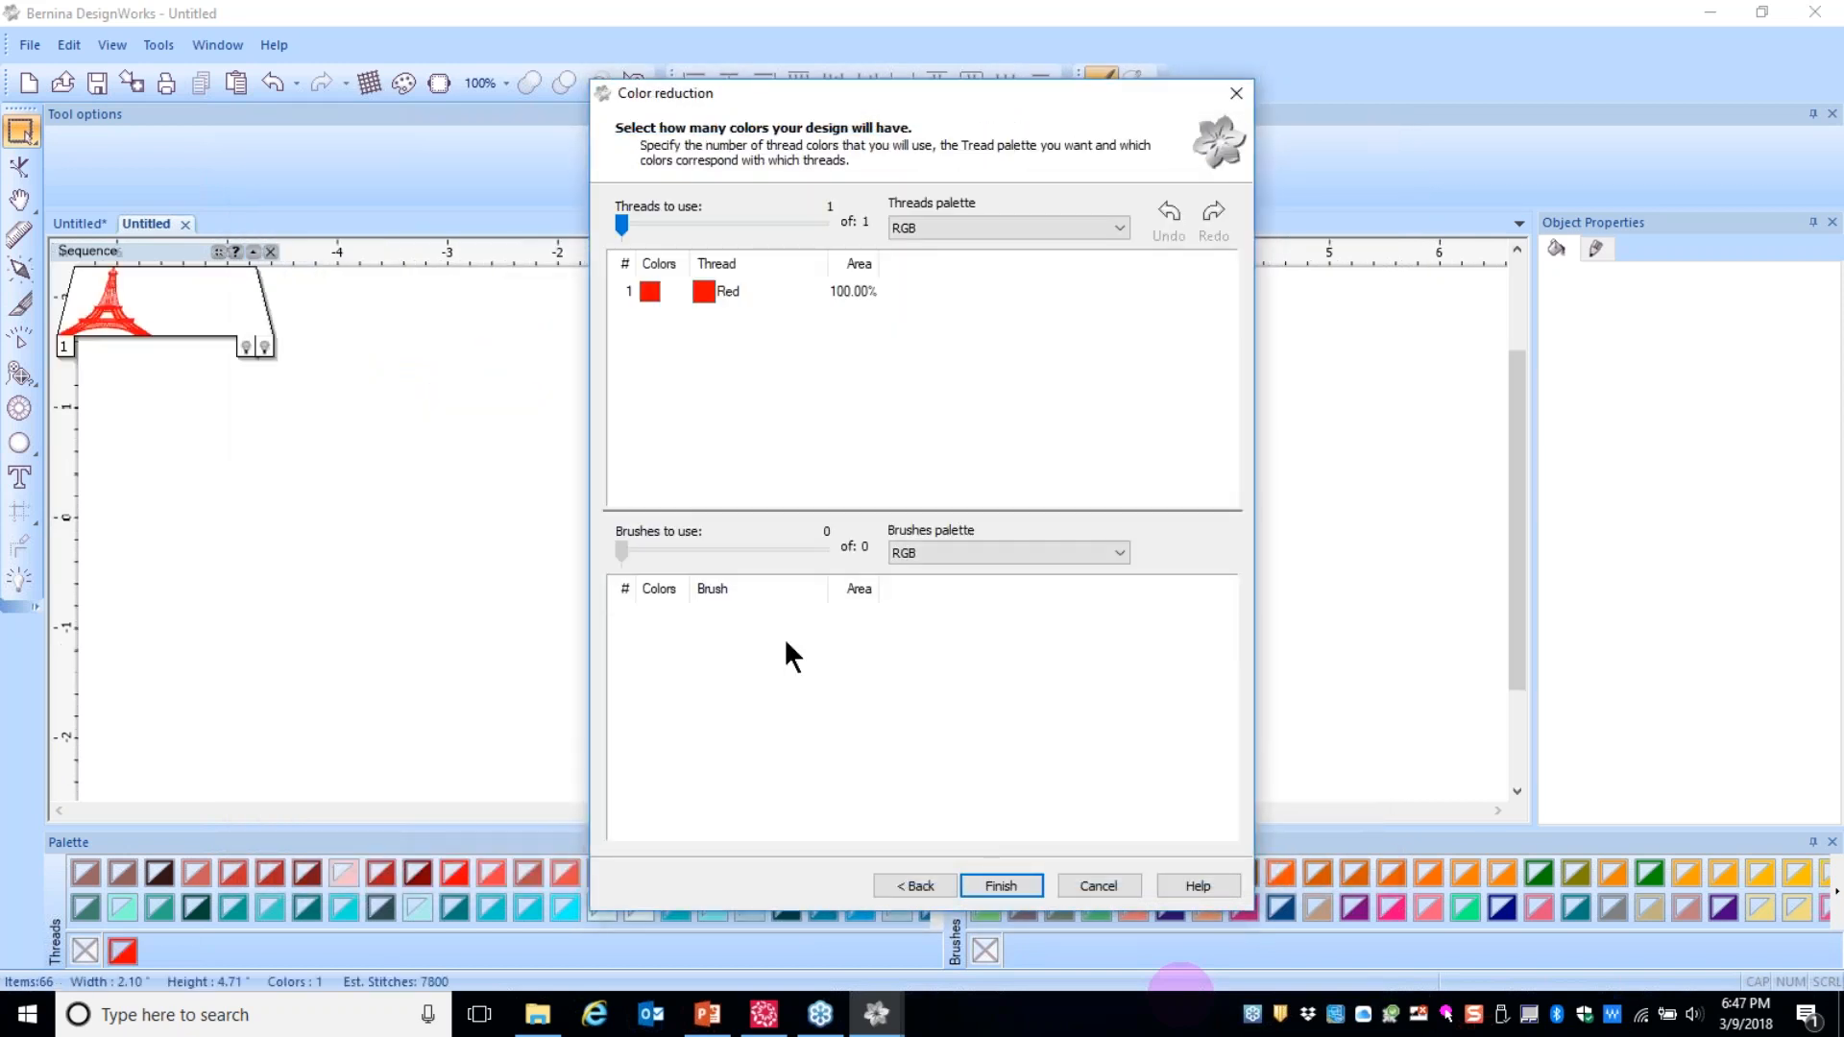
{"action": "left_click", "coordinate": [999, 885]}
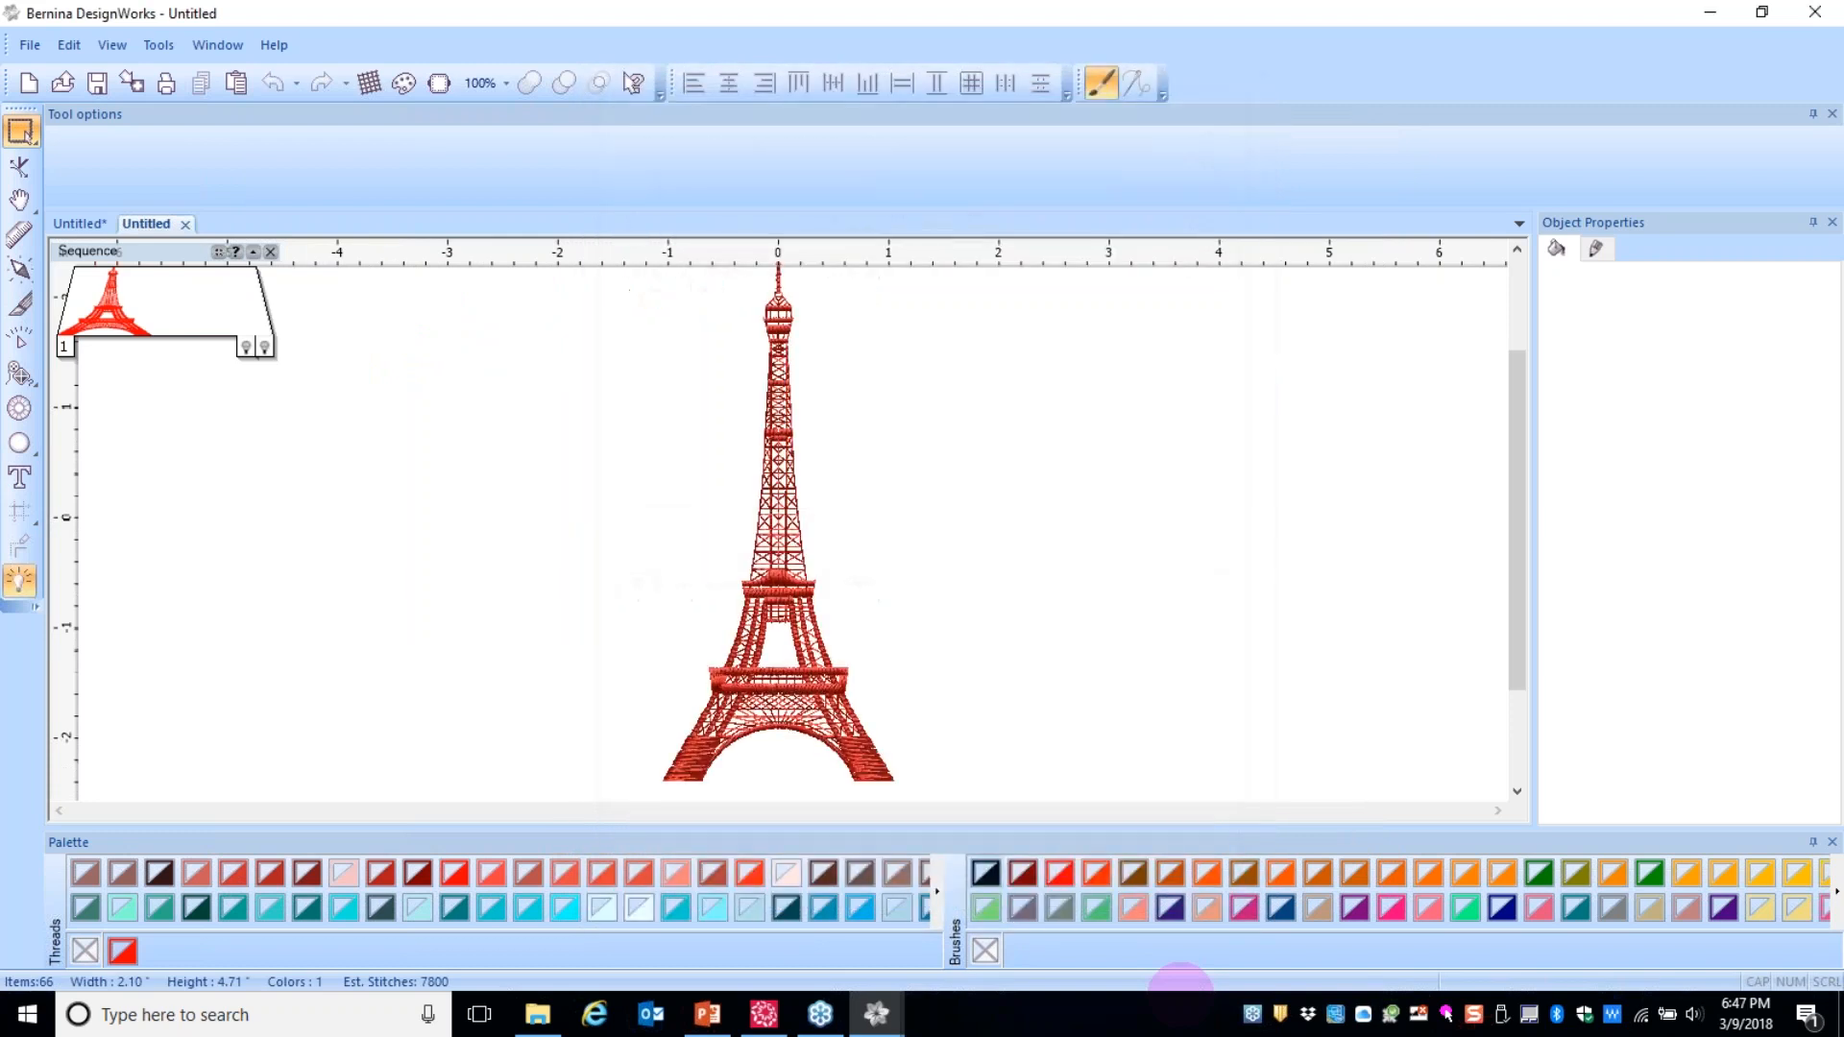
- Group all the Eiffel Tower objects and copy them
{"action": "key", "text": "ctrl+a"}
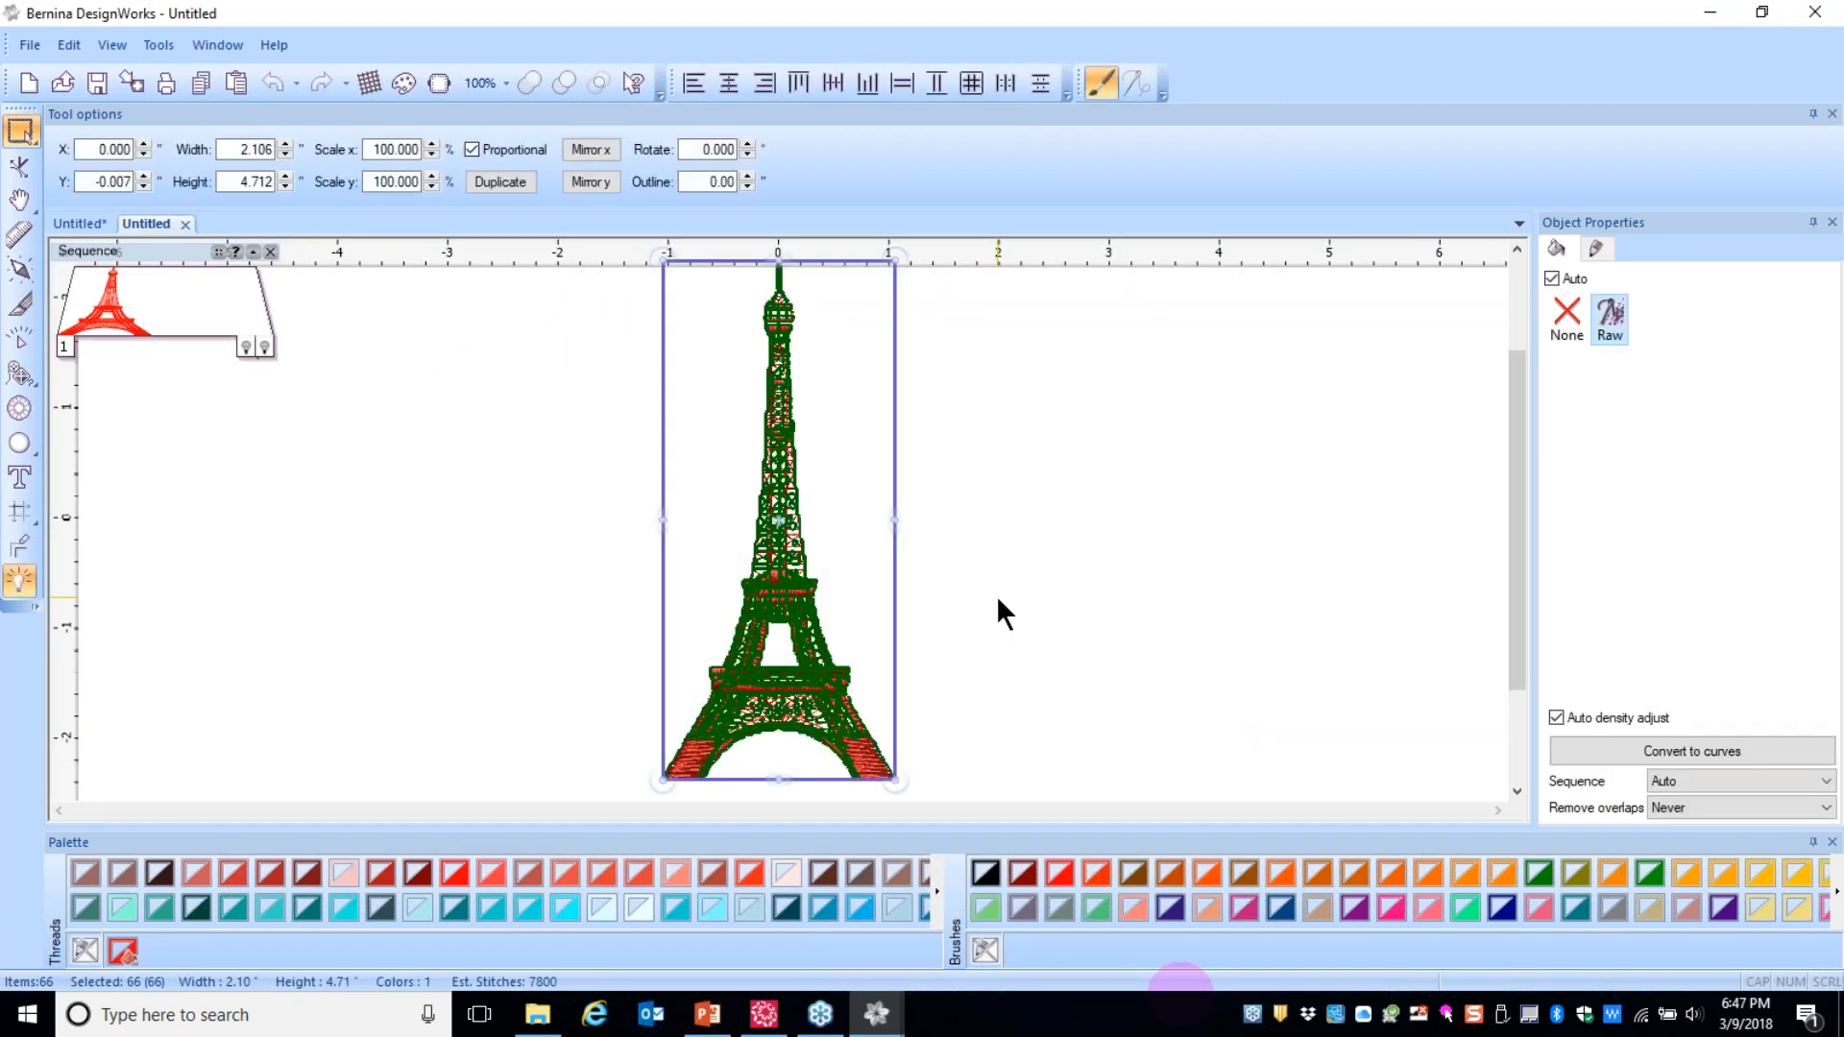
{"action": "right_click", "coordinate": [780, 579]}
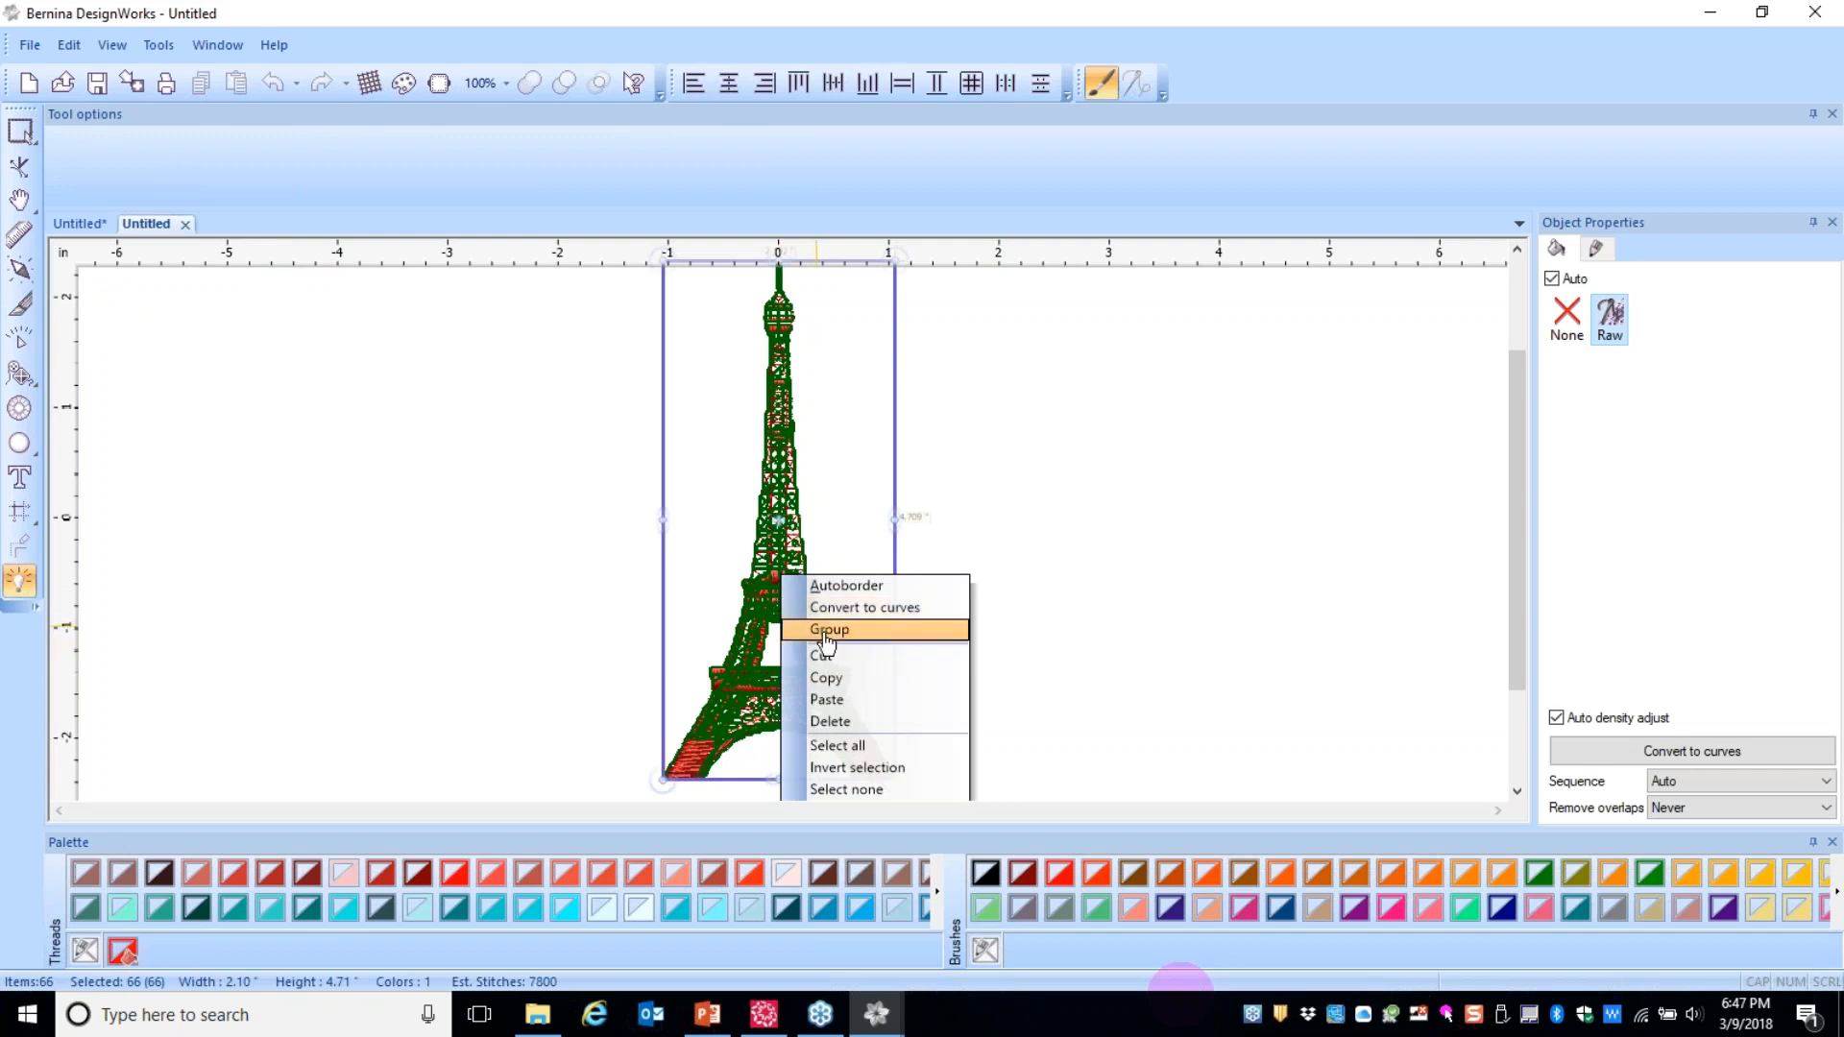
{"action": "left_click", "coordinate": [828, 630]}
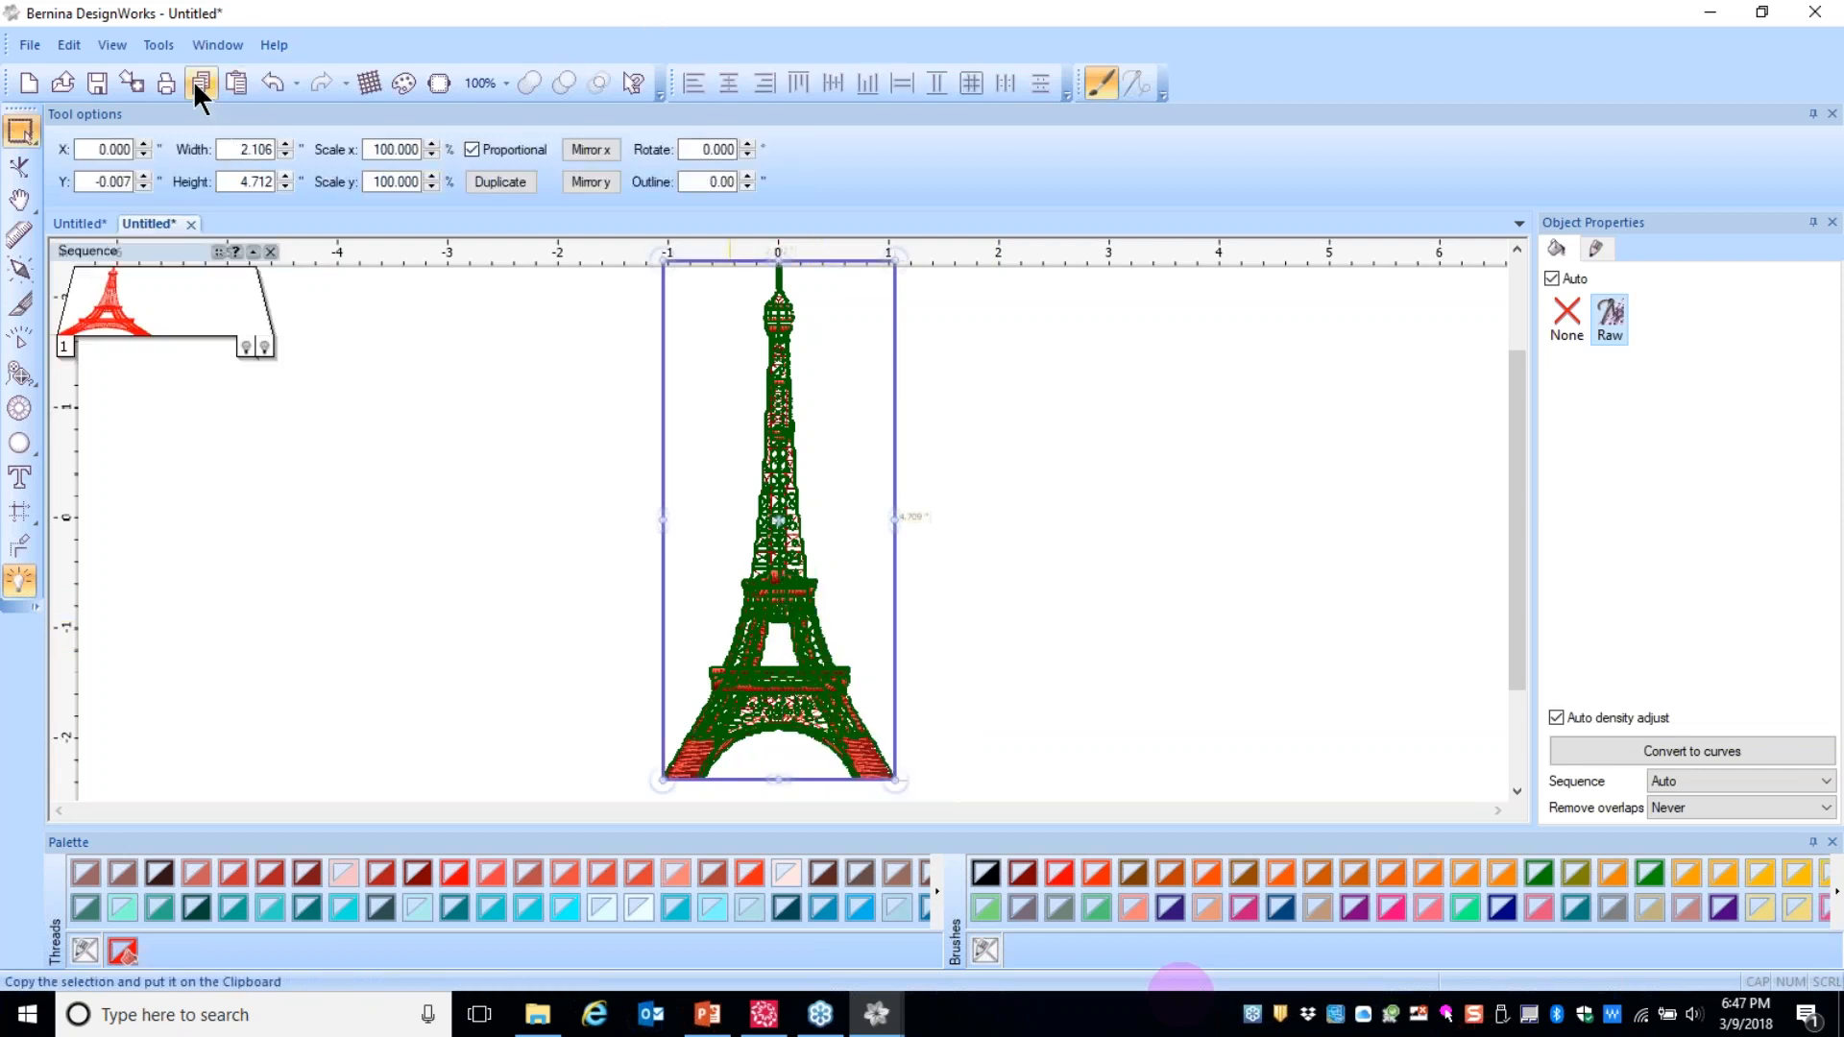
- Switch to the painted sky document, select all its shapes and group them
{"action": "left_click", "coordinate": [82, 224]}
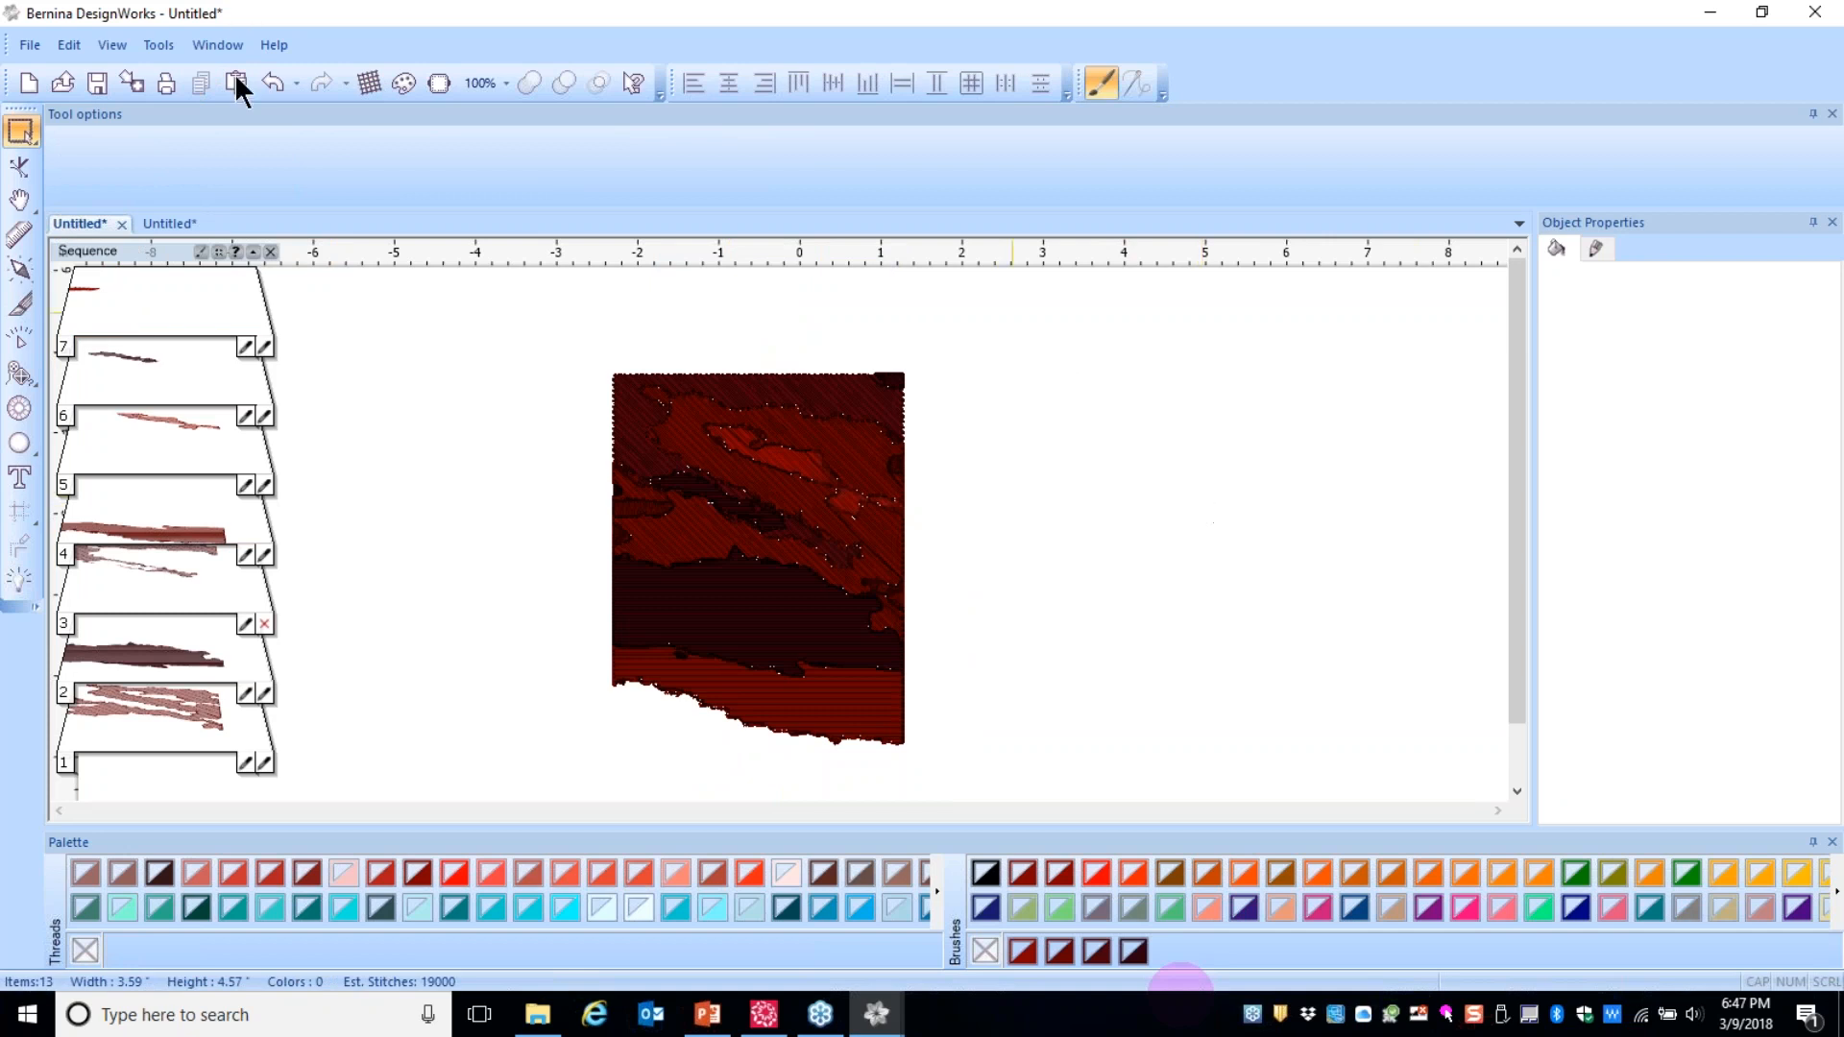
{"action": "left_click_drag", "start_coordinate": [541, 321], "coordinate": [965, 673]}
{"action": "right_click", "coordinate": [751, 480]}
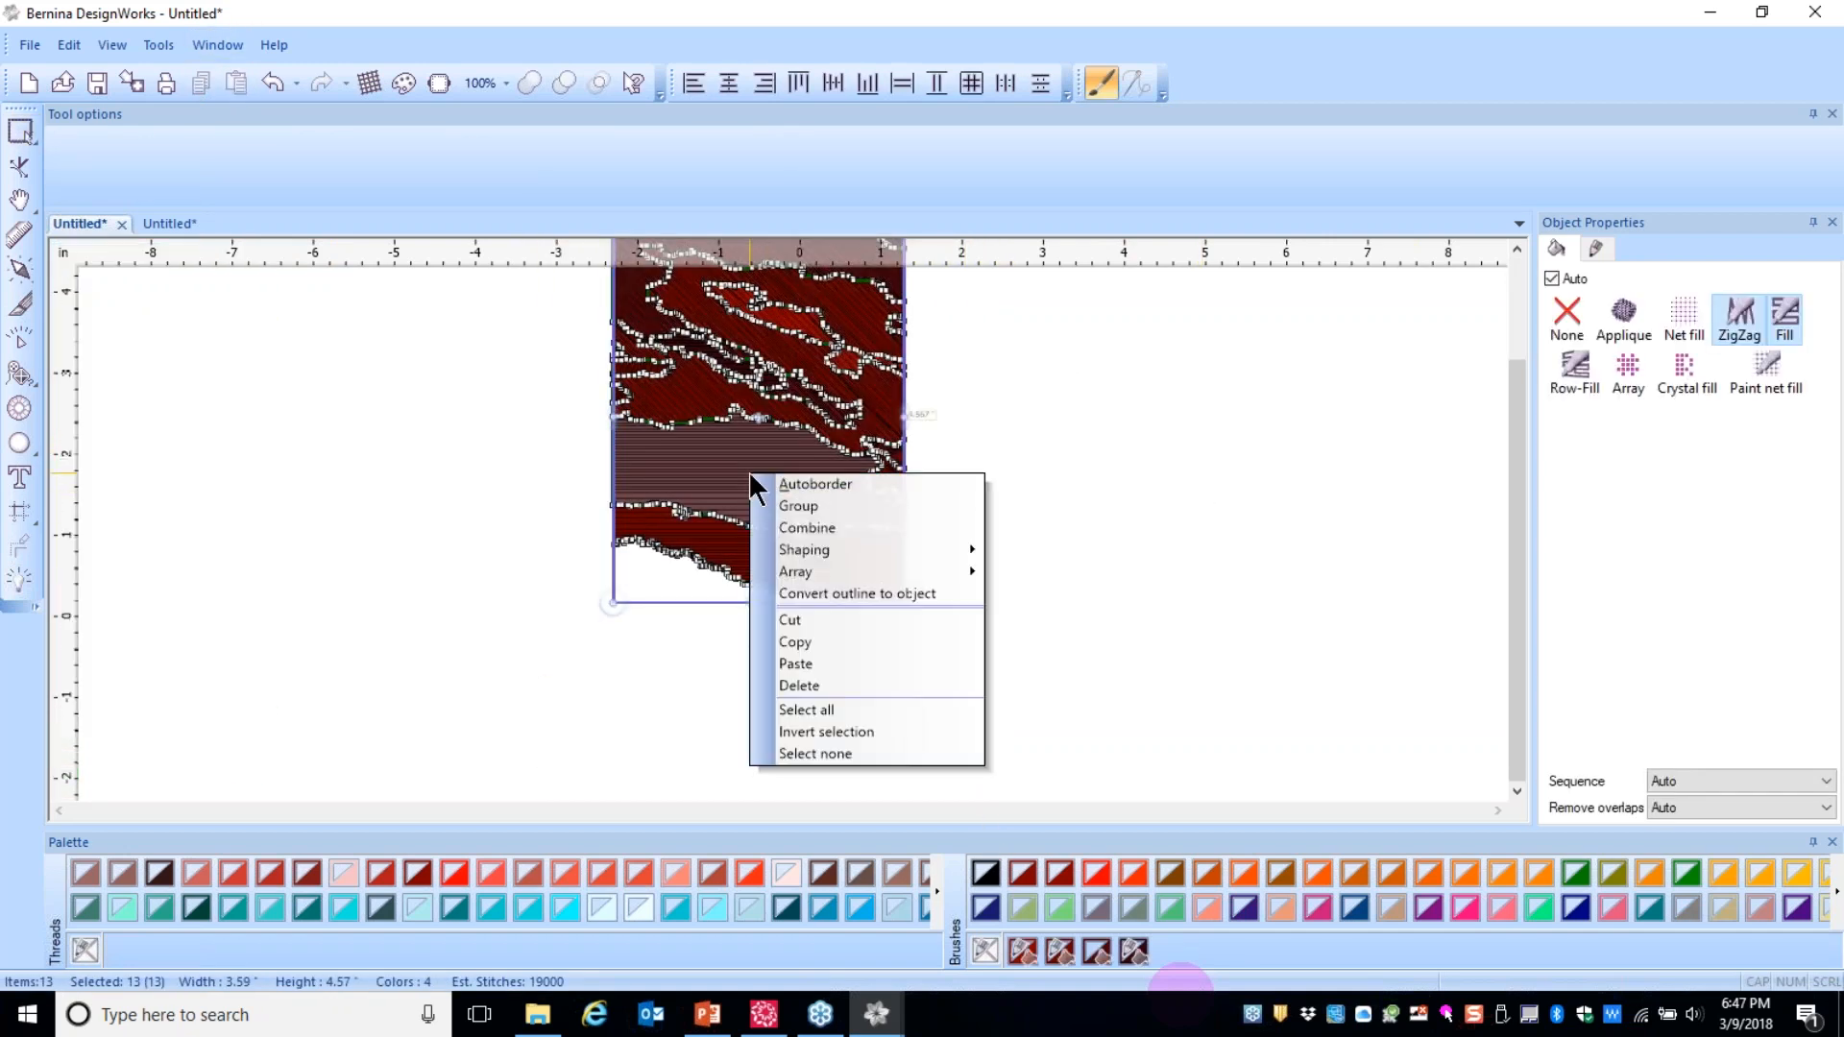
{"action": "left_click", "coordinate": [816, 517]}
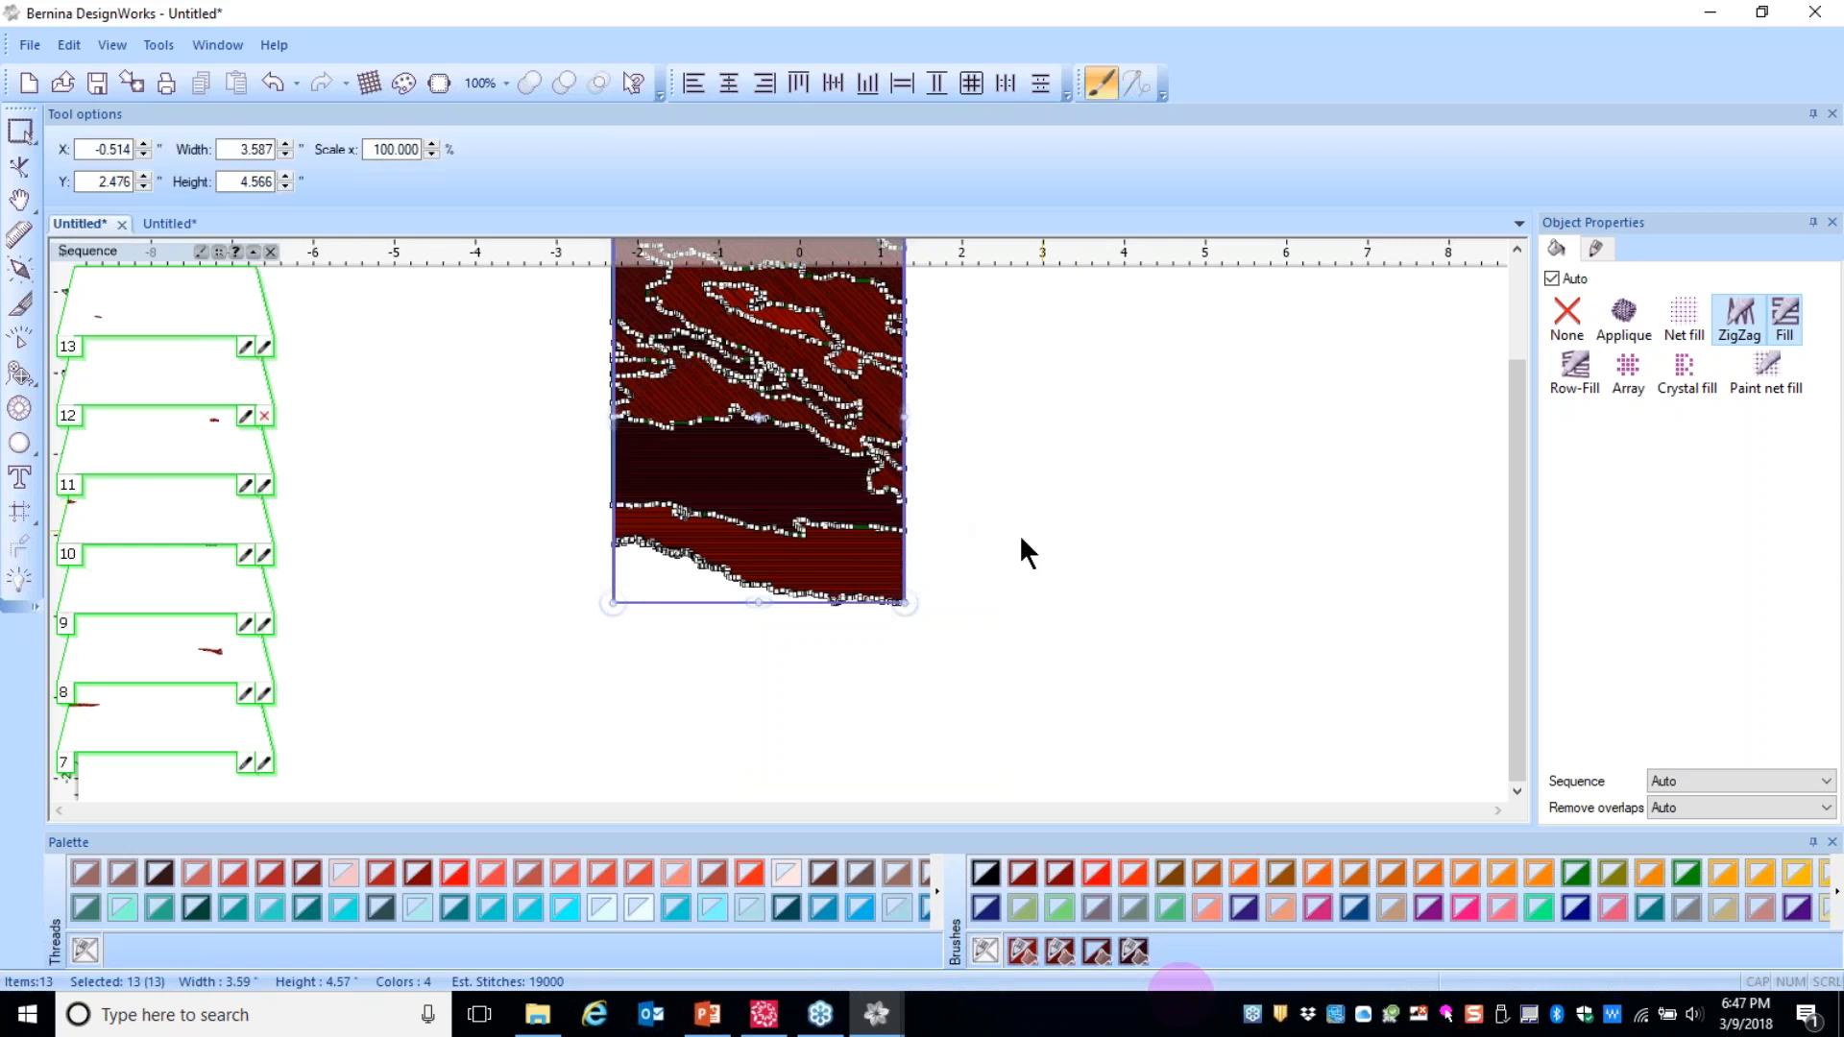
- Paste the Eiffel Tower, move it onto the painted sky slightly left of center, and clear the selection
{"action": "left_click", "coordinate": [234, 77]}
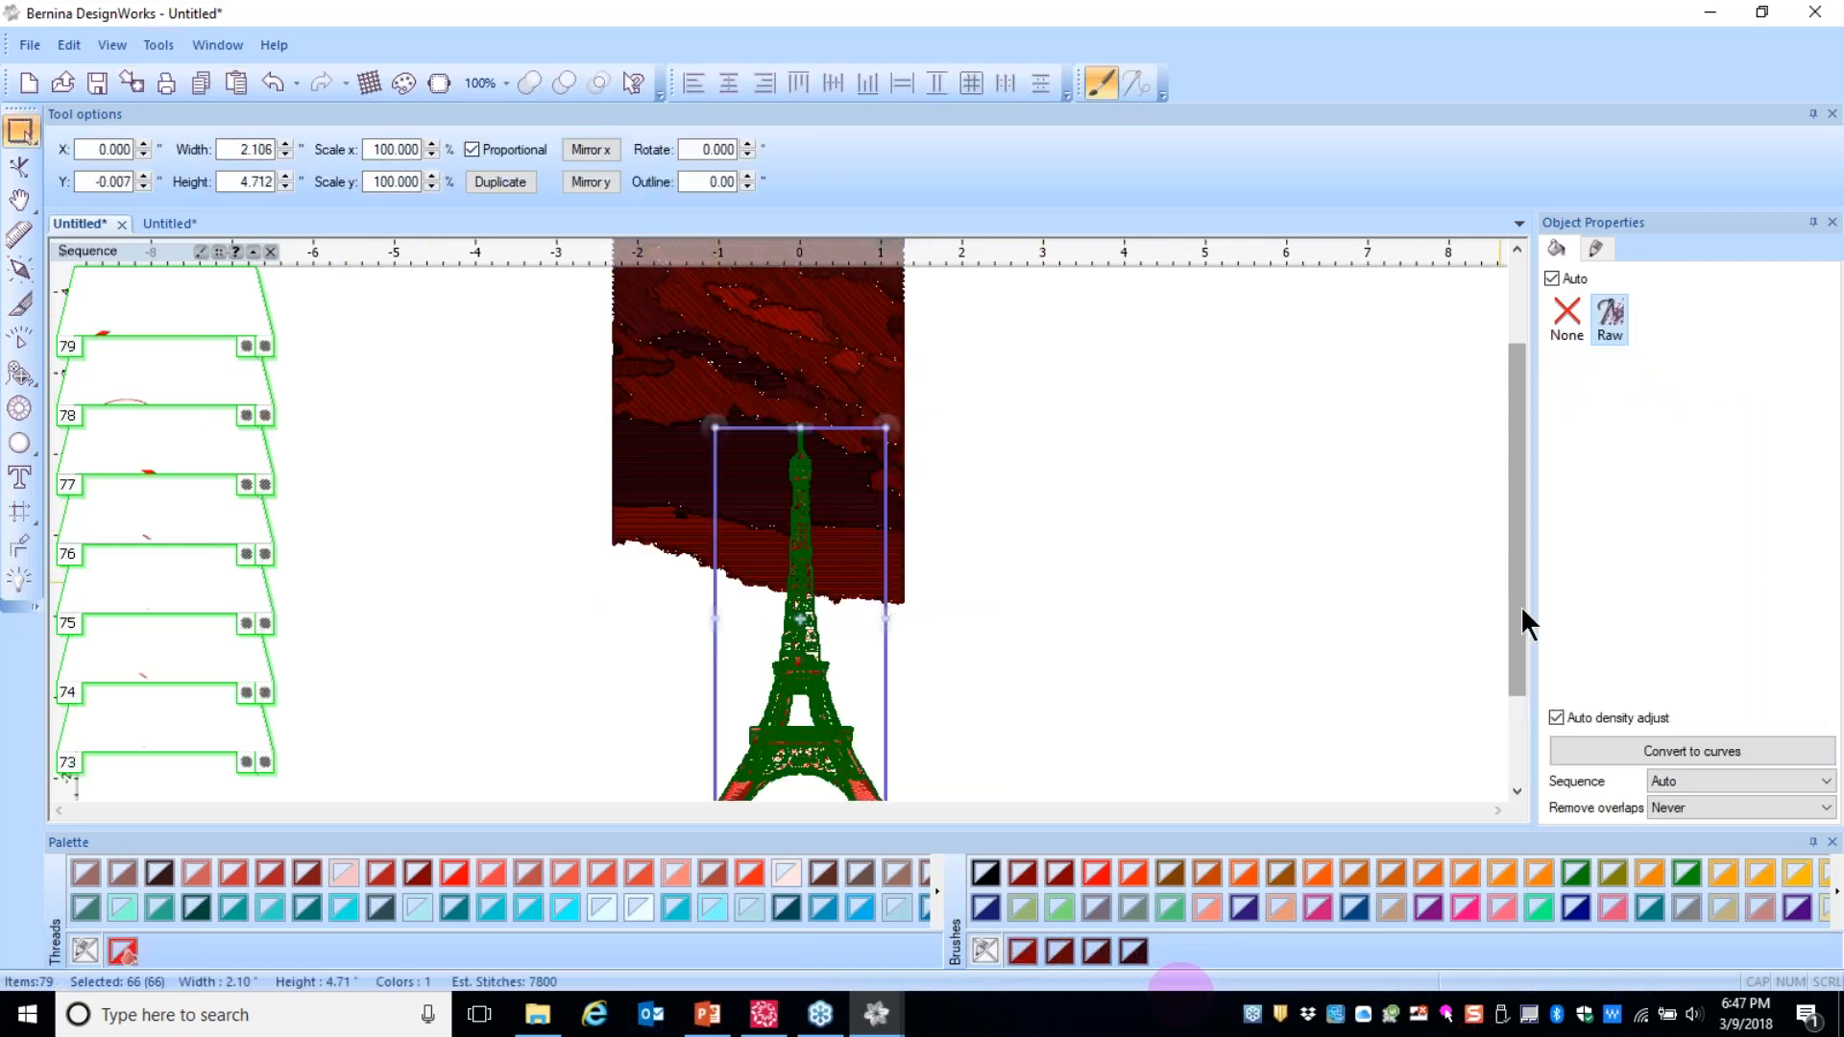
{"action": "left_click_drag", "start_coordinate": [1520, 605], "coordinate": [1521, 538]}
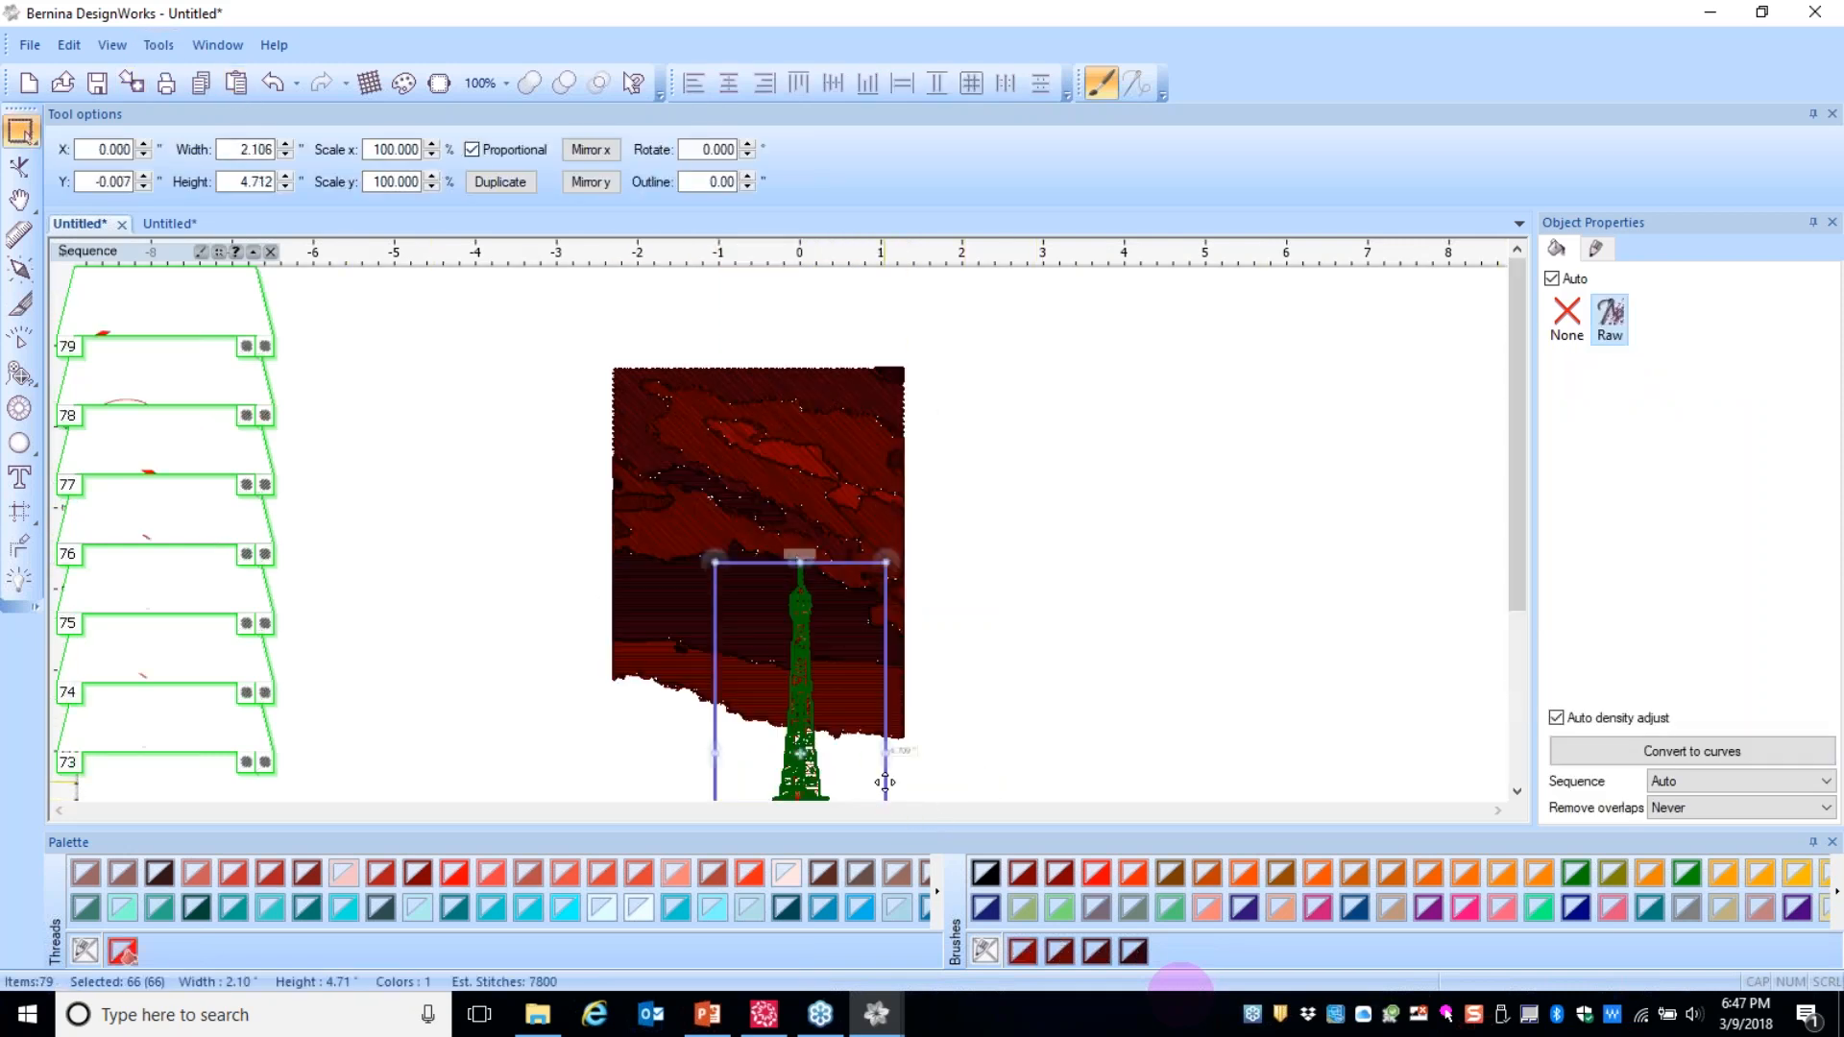
{"action": "mouse_move", "coordinate": [884, 780]}
{"action": "left_mouse_down"}
{"action": "mouse_move", "coordinate": [794, 625]}
{"action": "mouse_move", "coordinate": [793, 582]}
{"action": "left_mouse_up"}
{"action": "left_click", "coordinate": [1065, 622]}
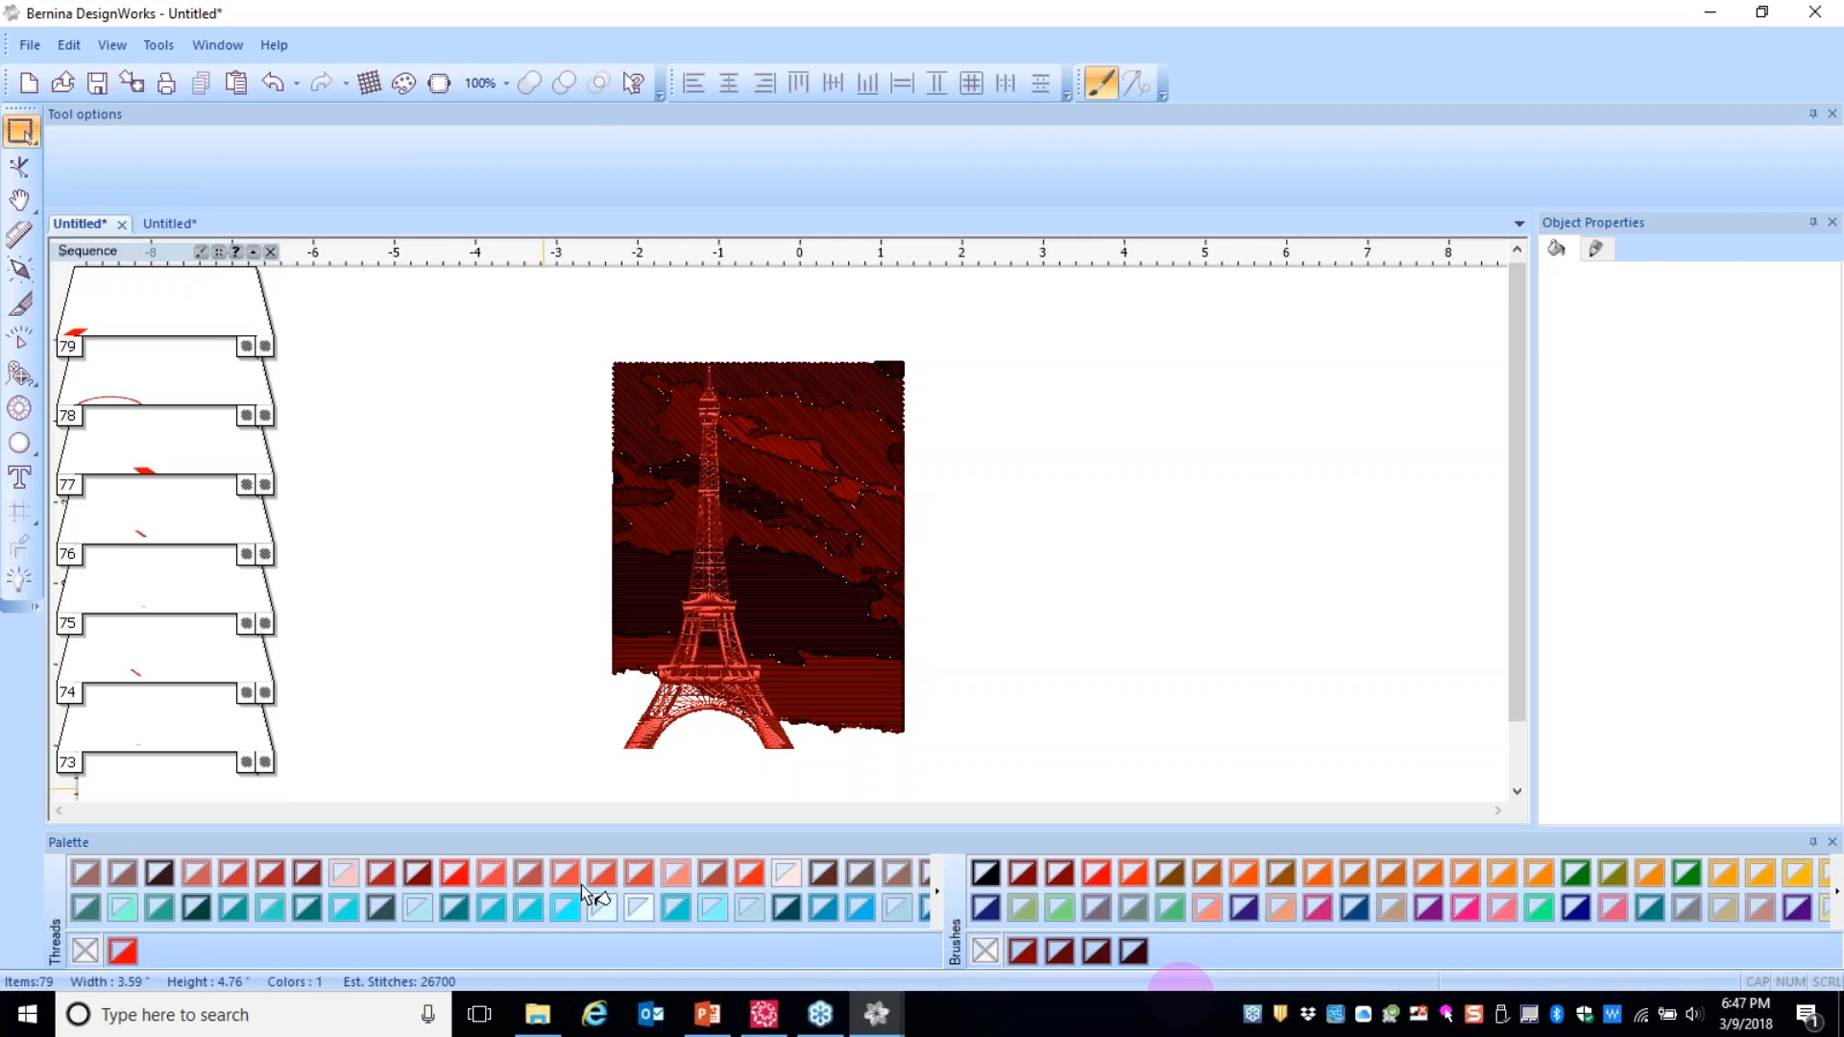
- Switch to BERNINA Embroidery Software DesignerPlus and delete all the selected sky curves from the page
{"action": "left_click", "coordinate": [764, 1014]}
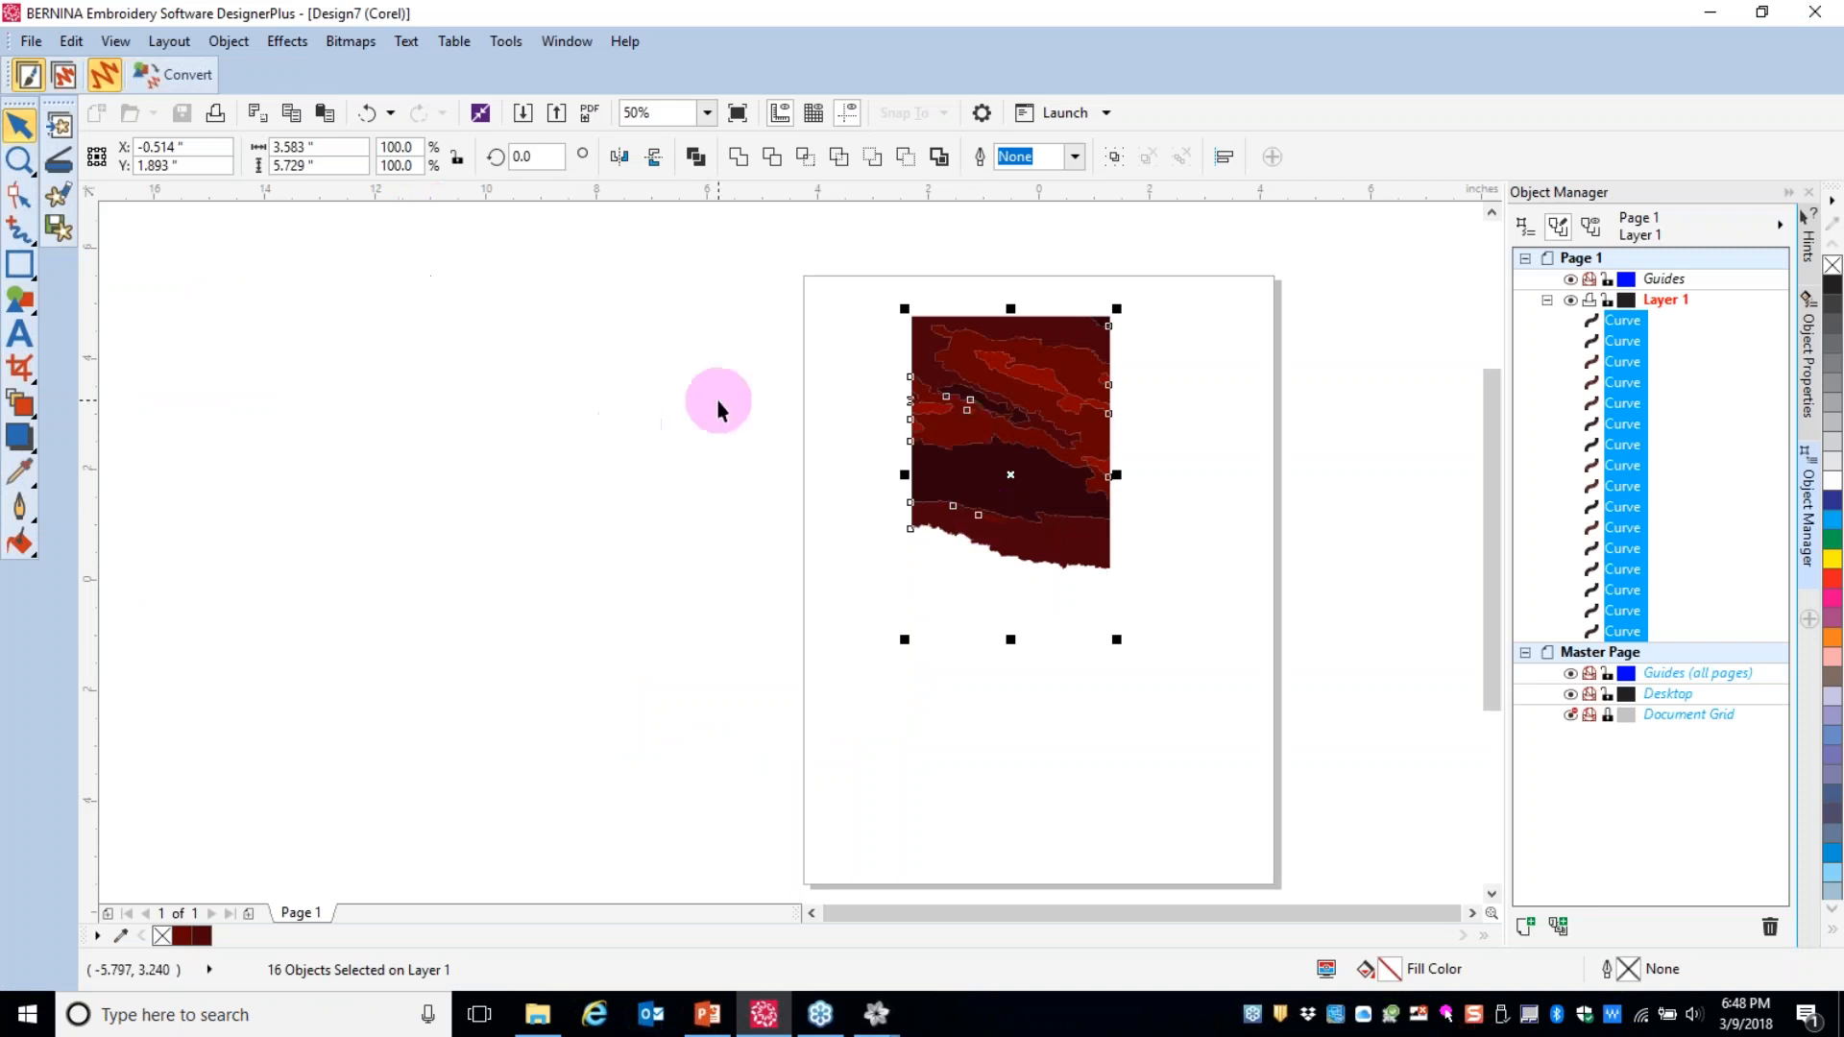
{"action": "key", "text": "Delete"}
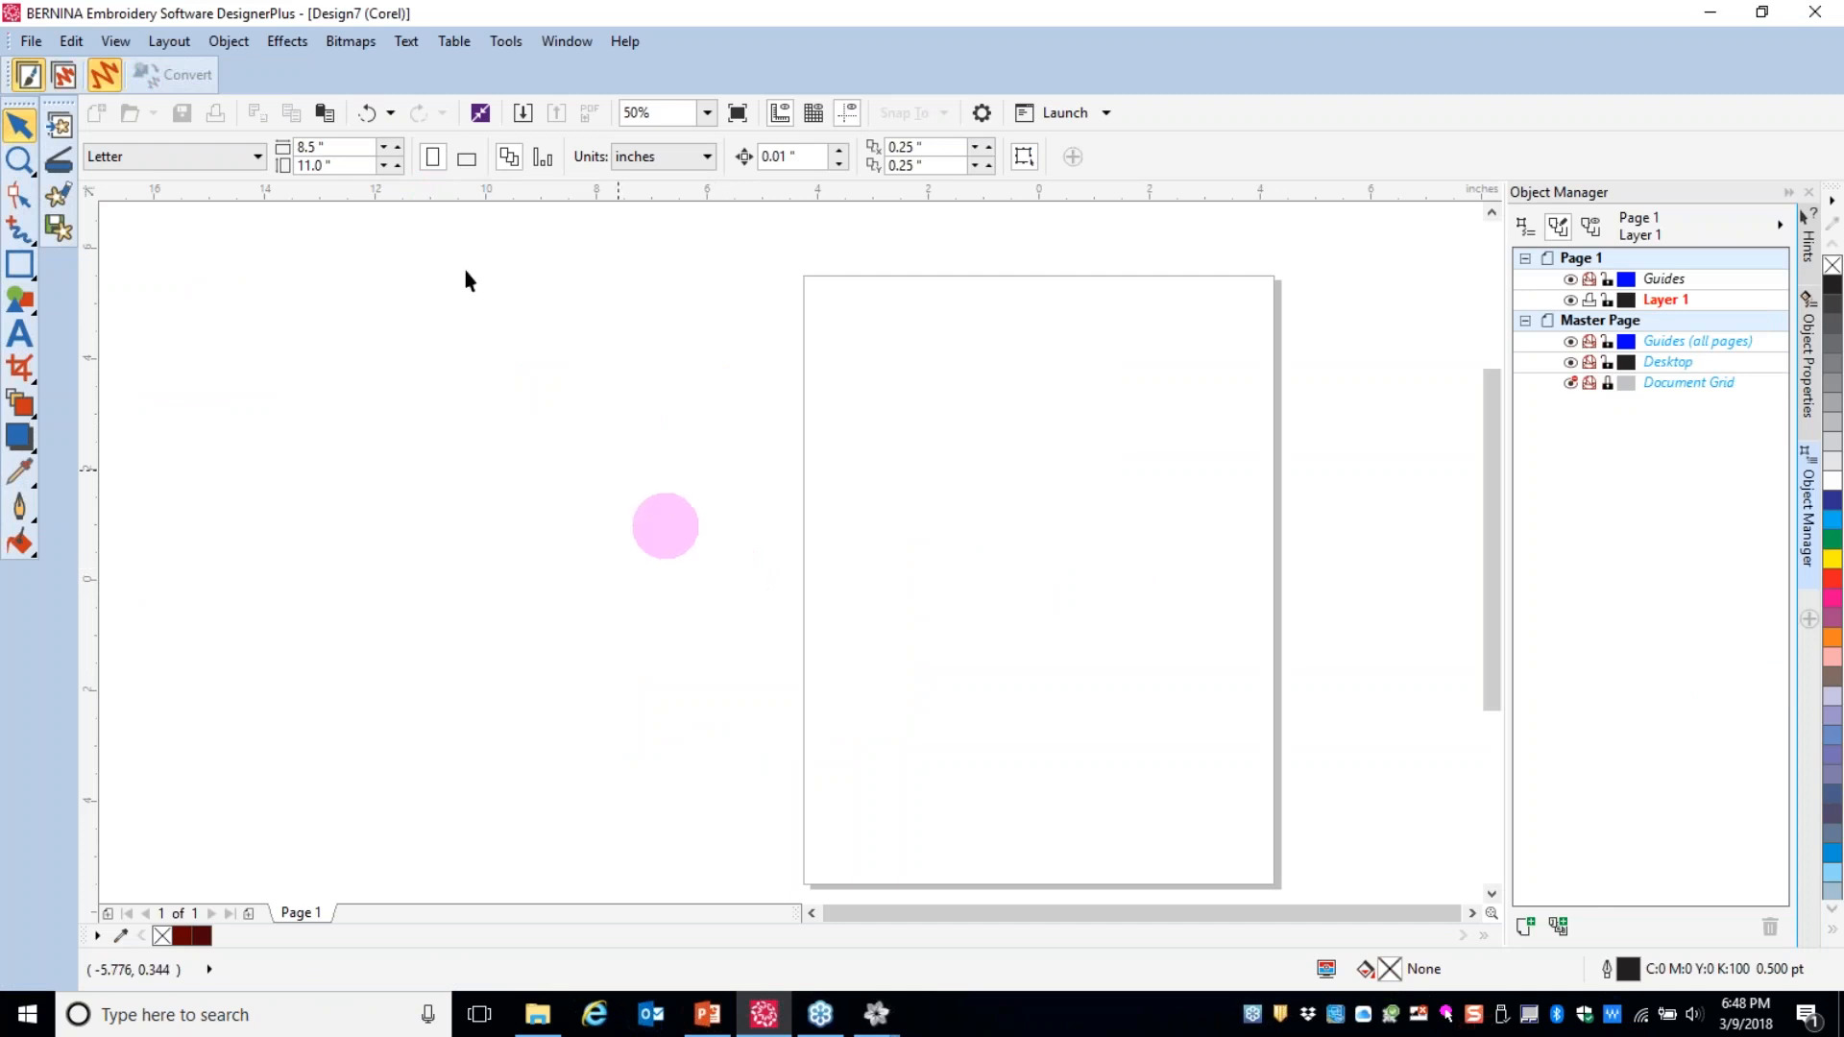
- Import the artwork file Quilt Block .cmx and place it centered on the page
{"action": "left_click", "coordinate": [60, 125]}
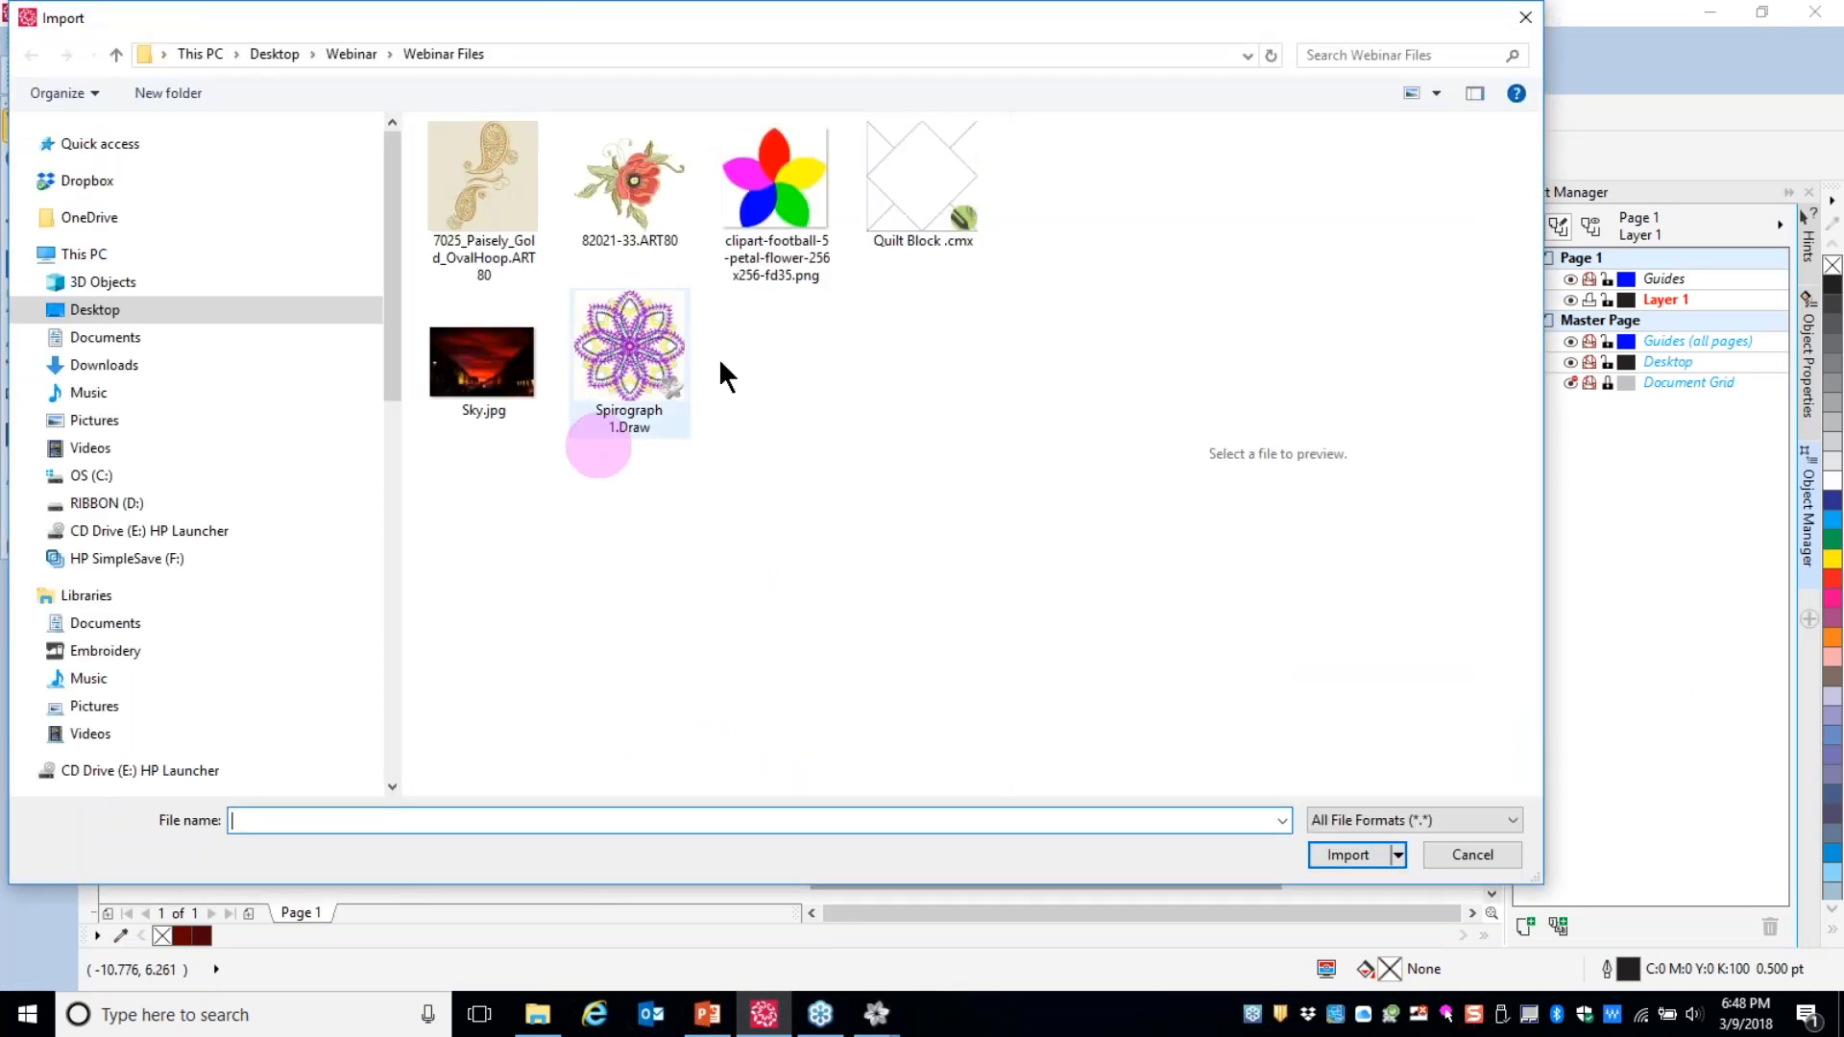
{"action": "left_click", "coordinate": [897, 183]}
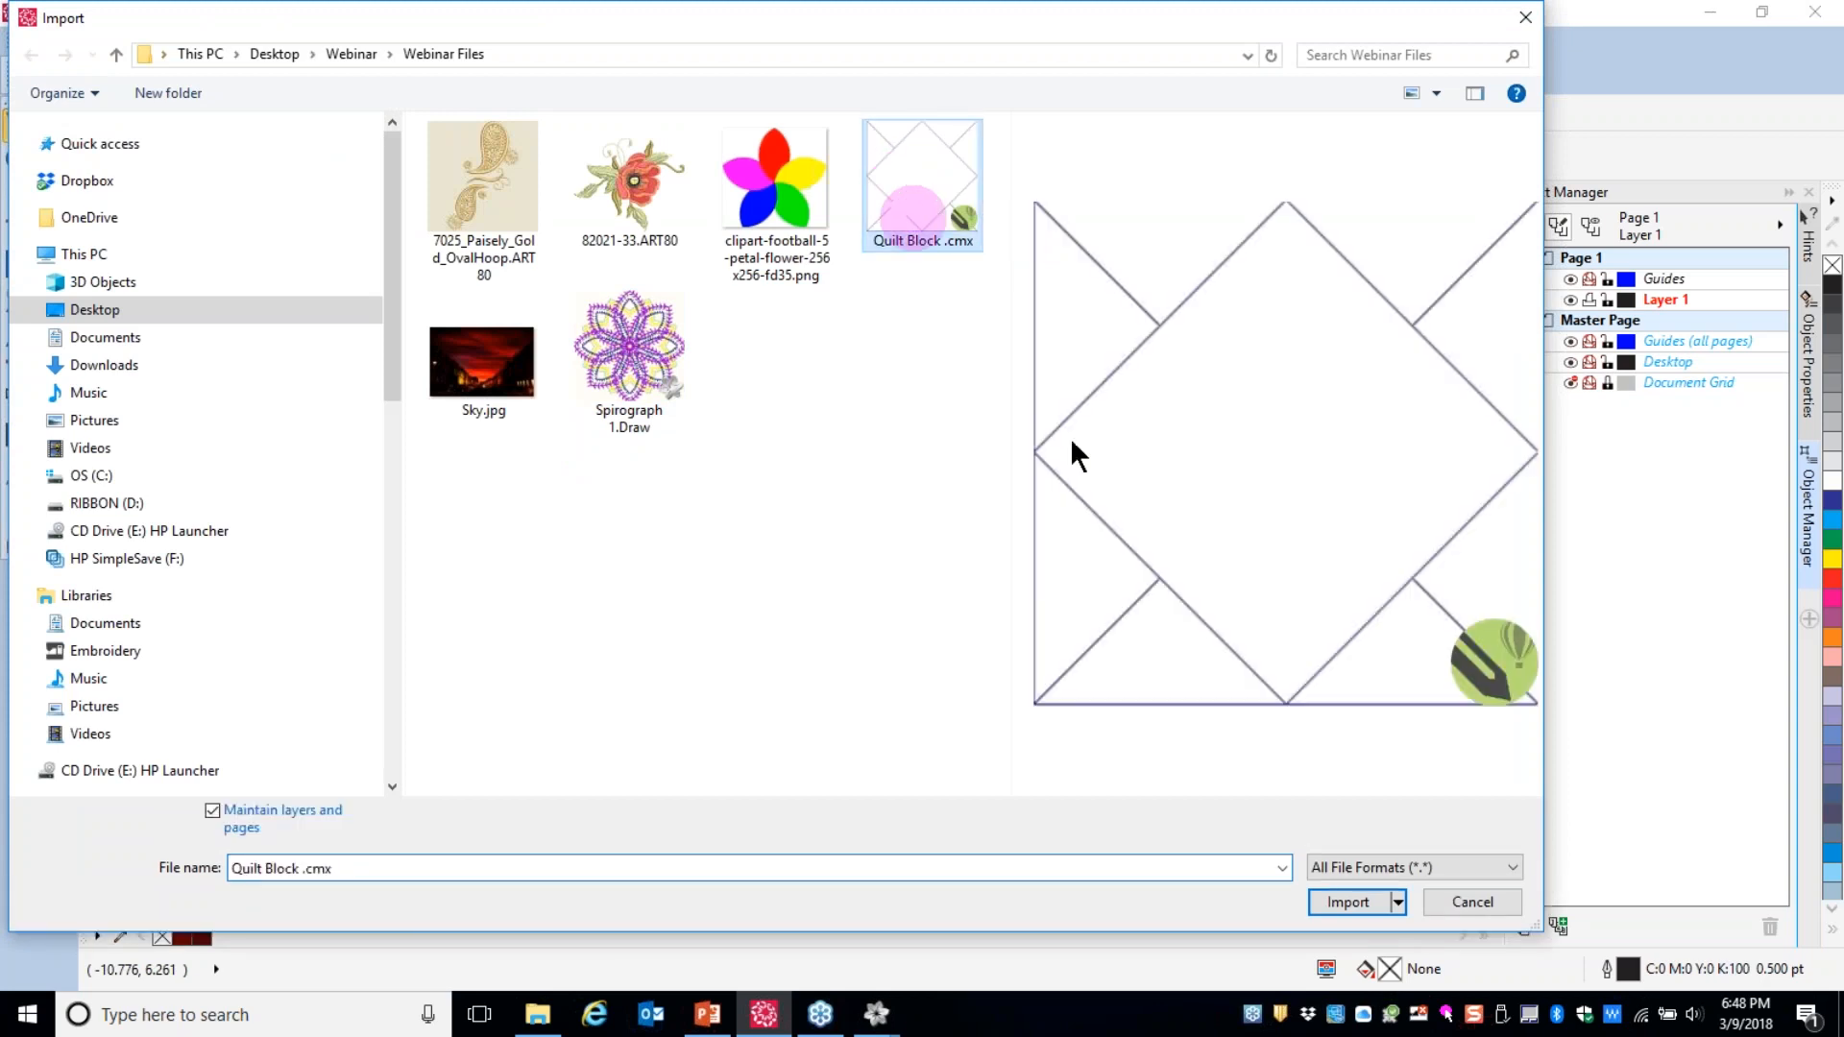
{"action": "left_click", "coordinate": [1335, 905]}
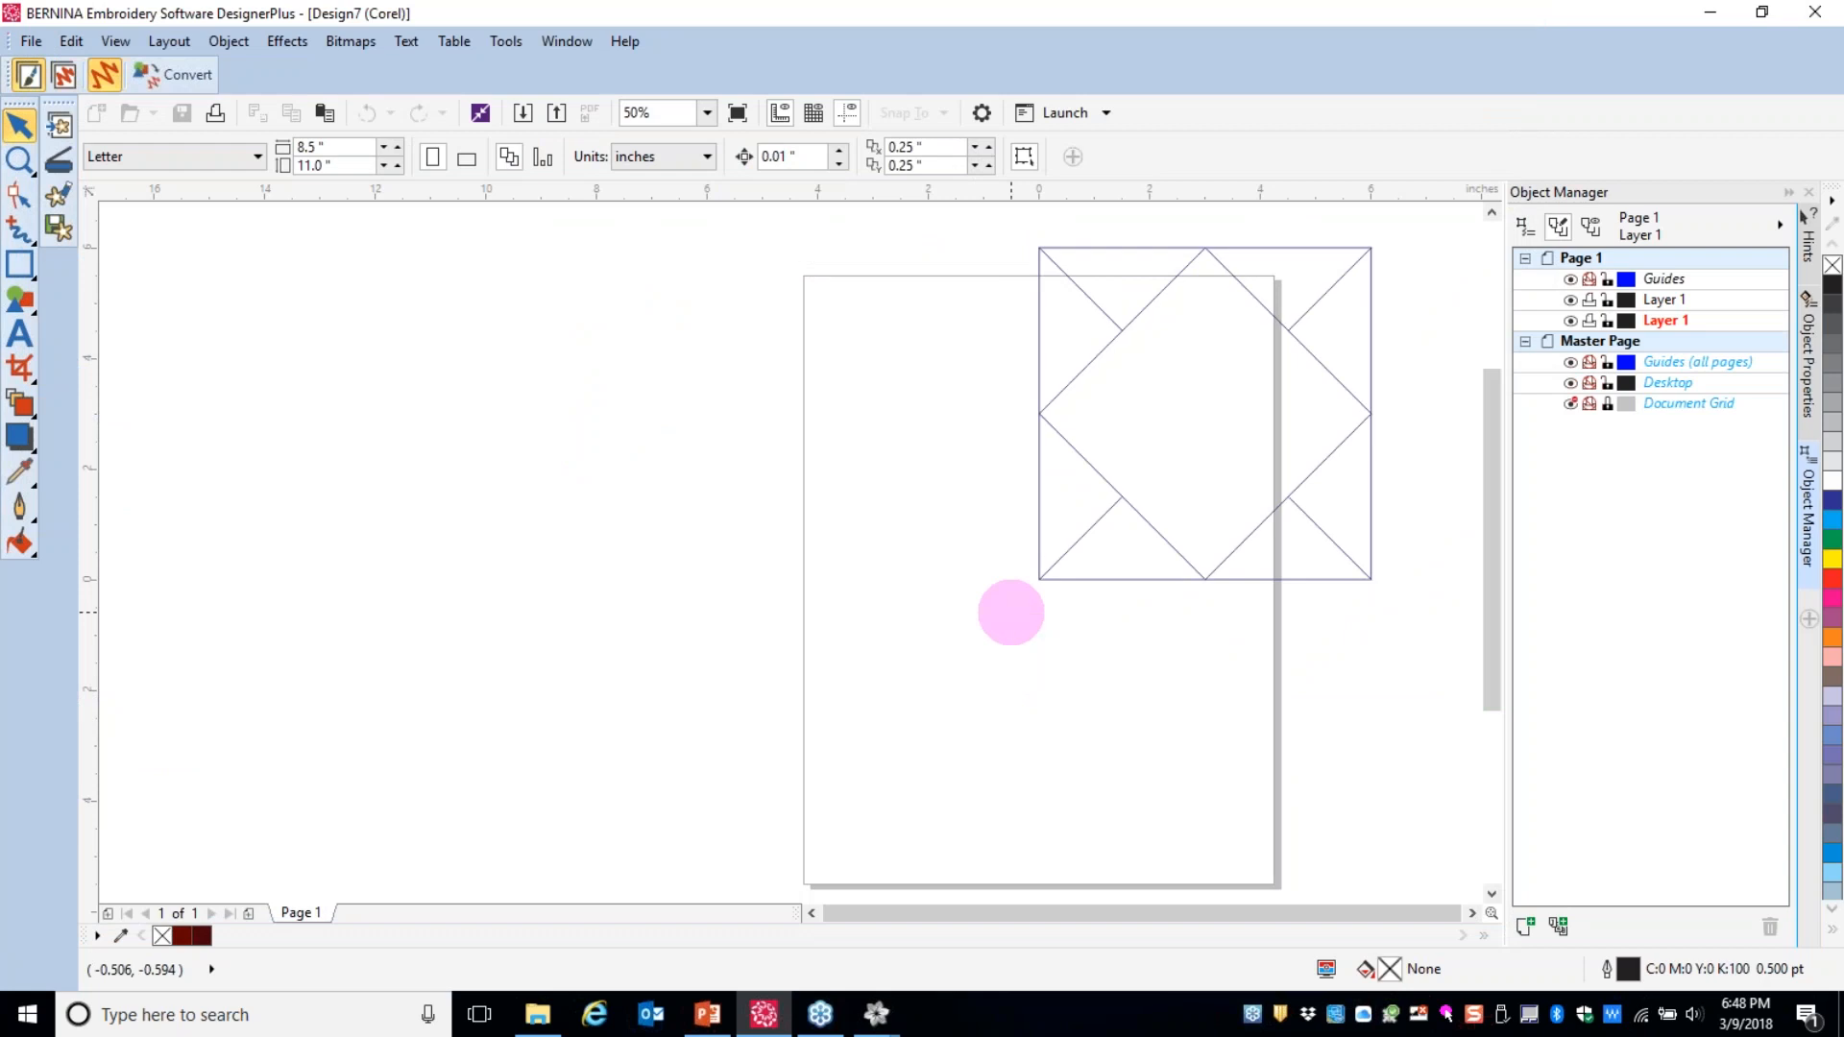
{"action": "key", "text": "Return"}
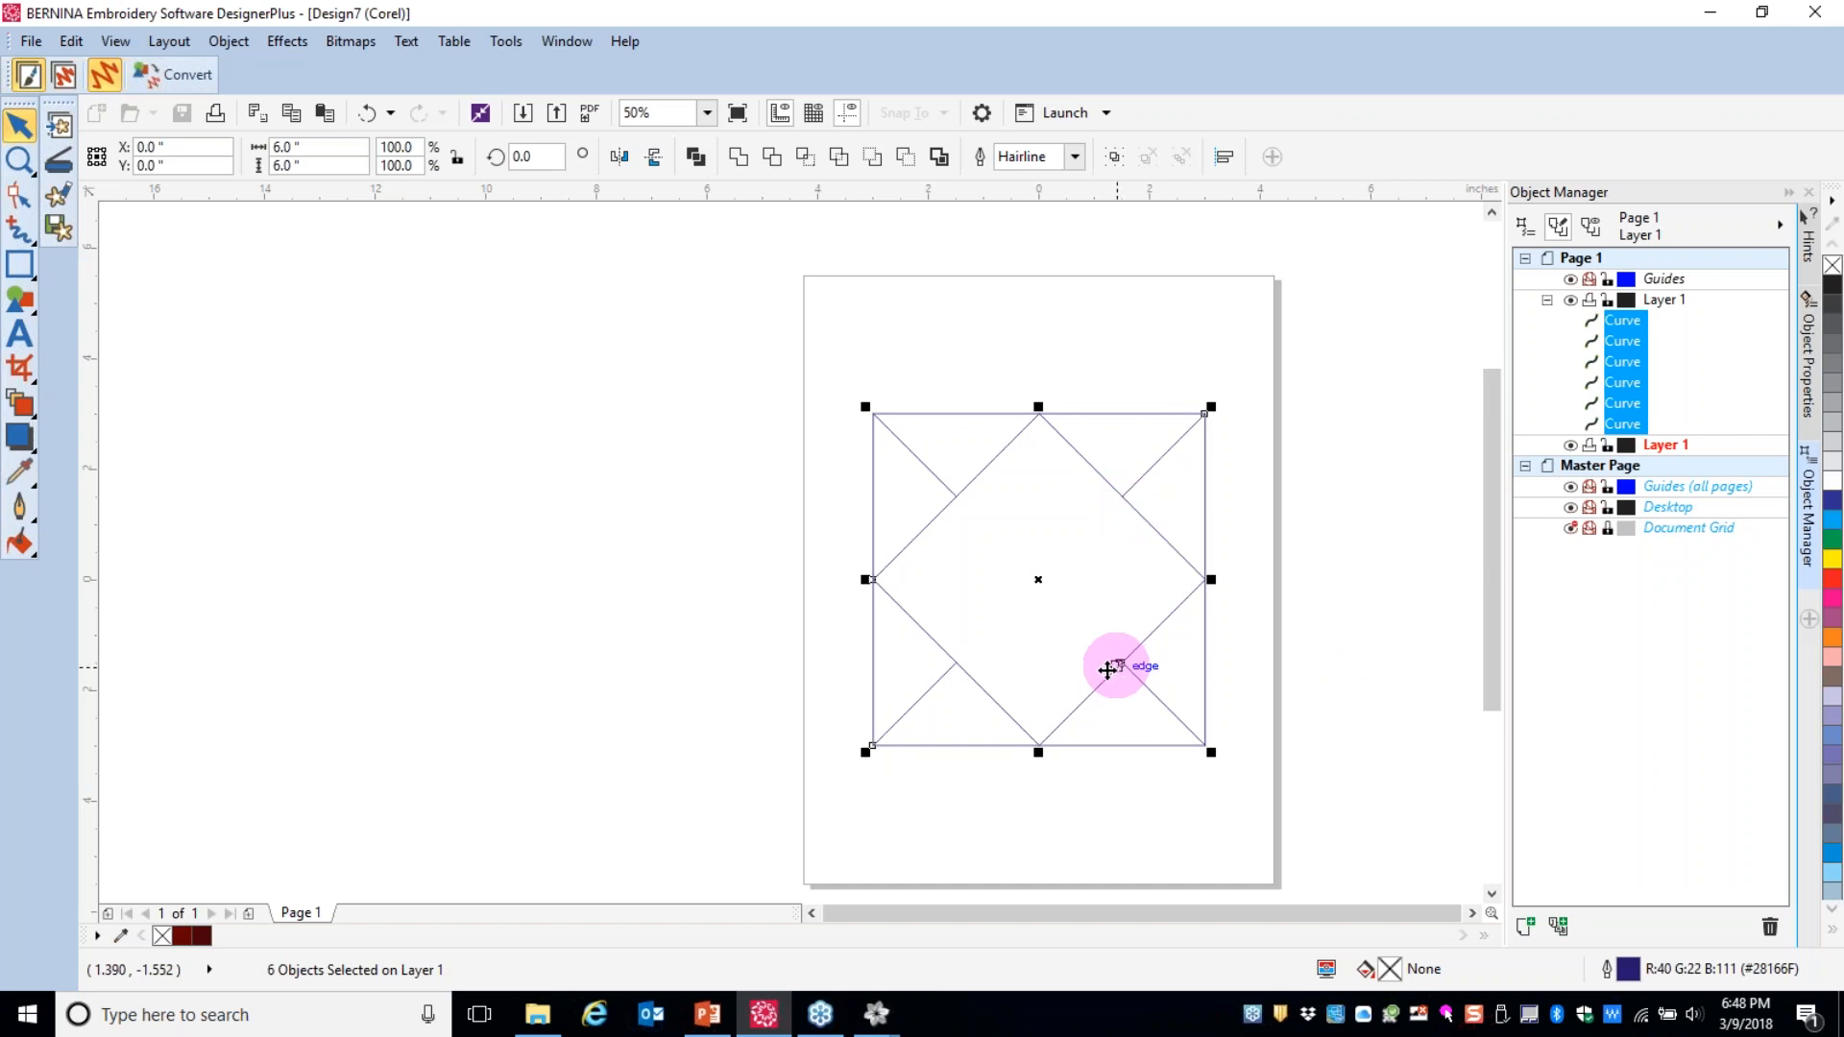
- Try filling all the quilt block curves with green, and undo the fill
{"action": "left_click", "coordinate": [1834, 556]}
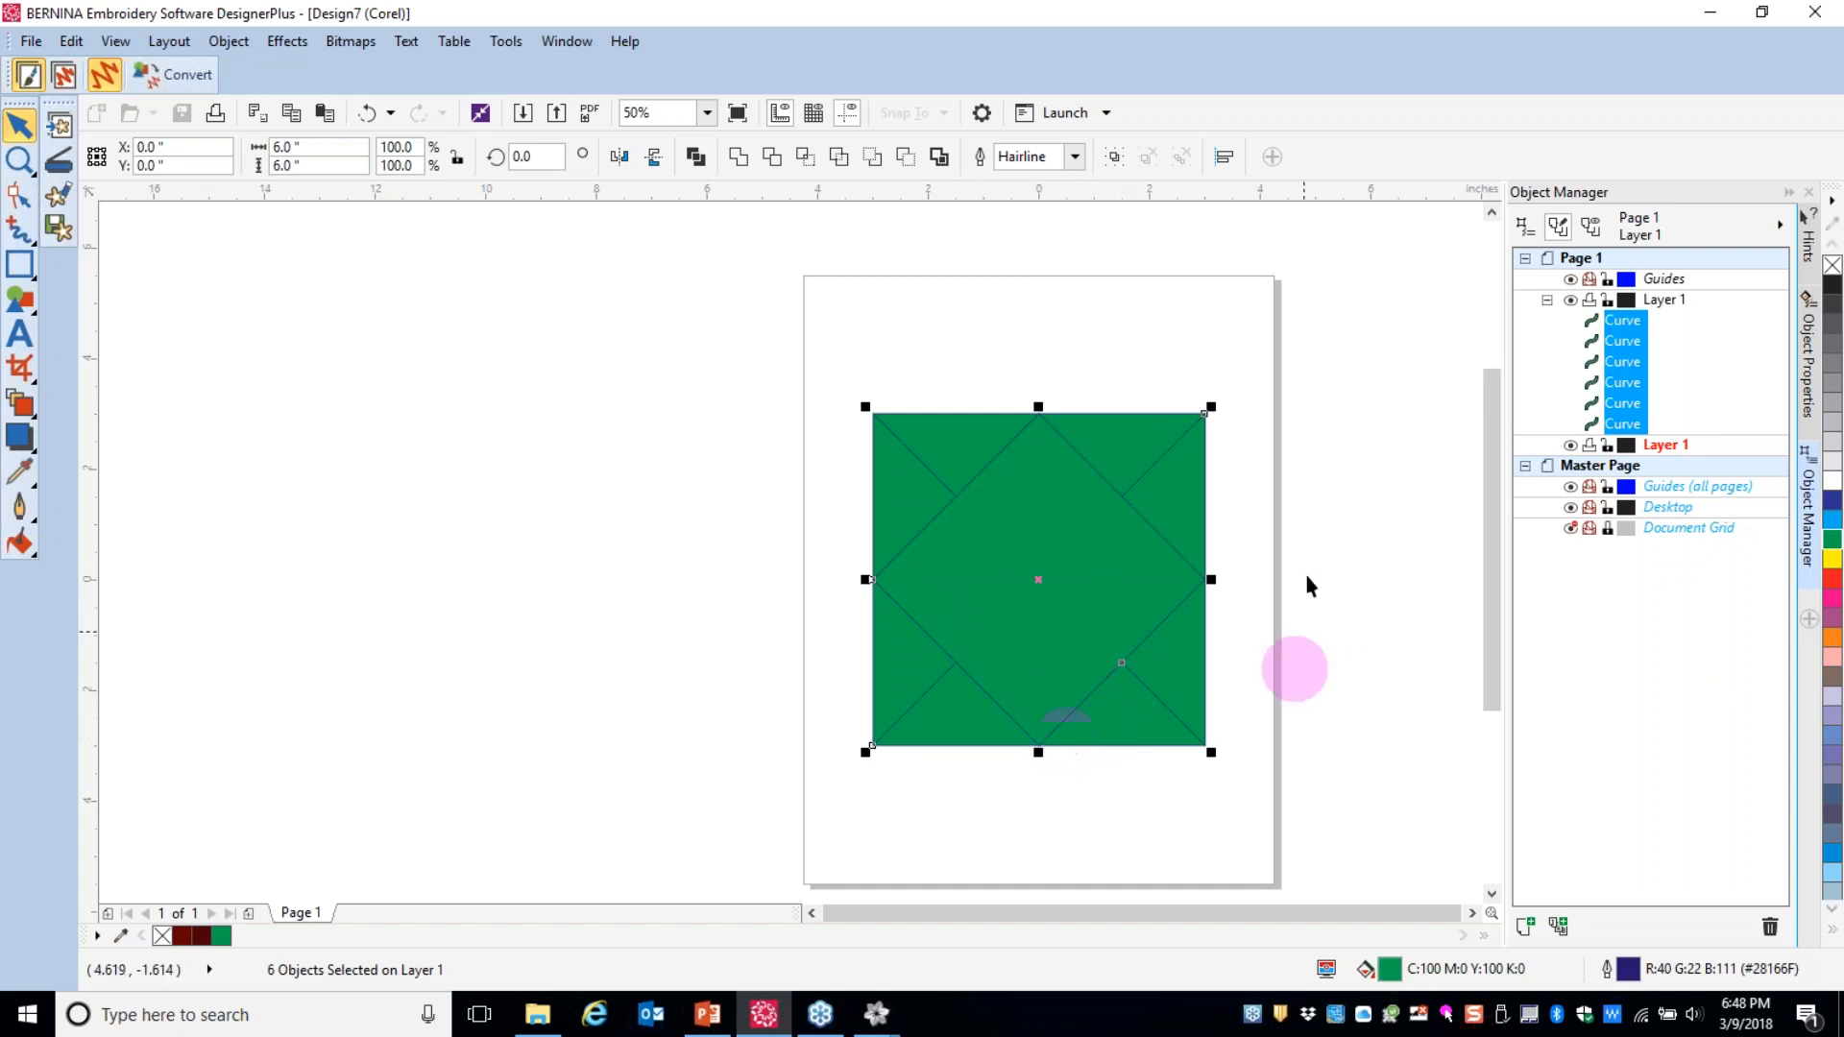
{"action": "left_click", "coordinate": [366, 113]}
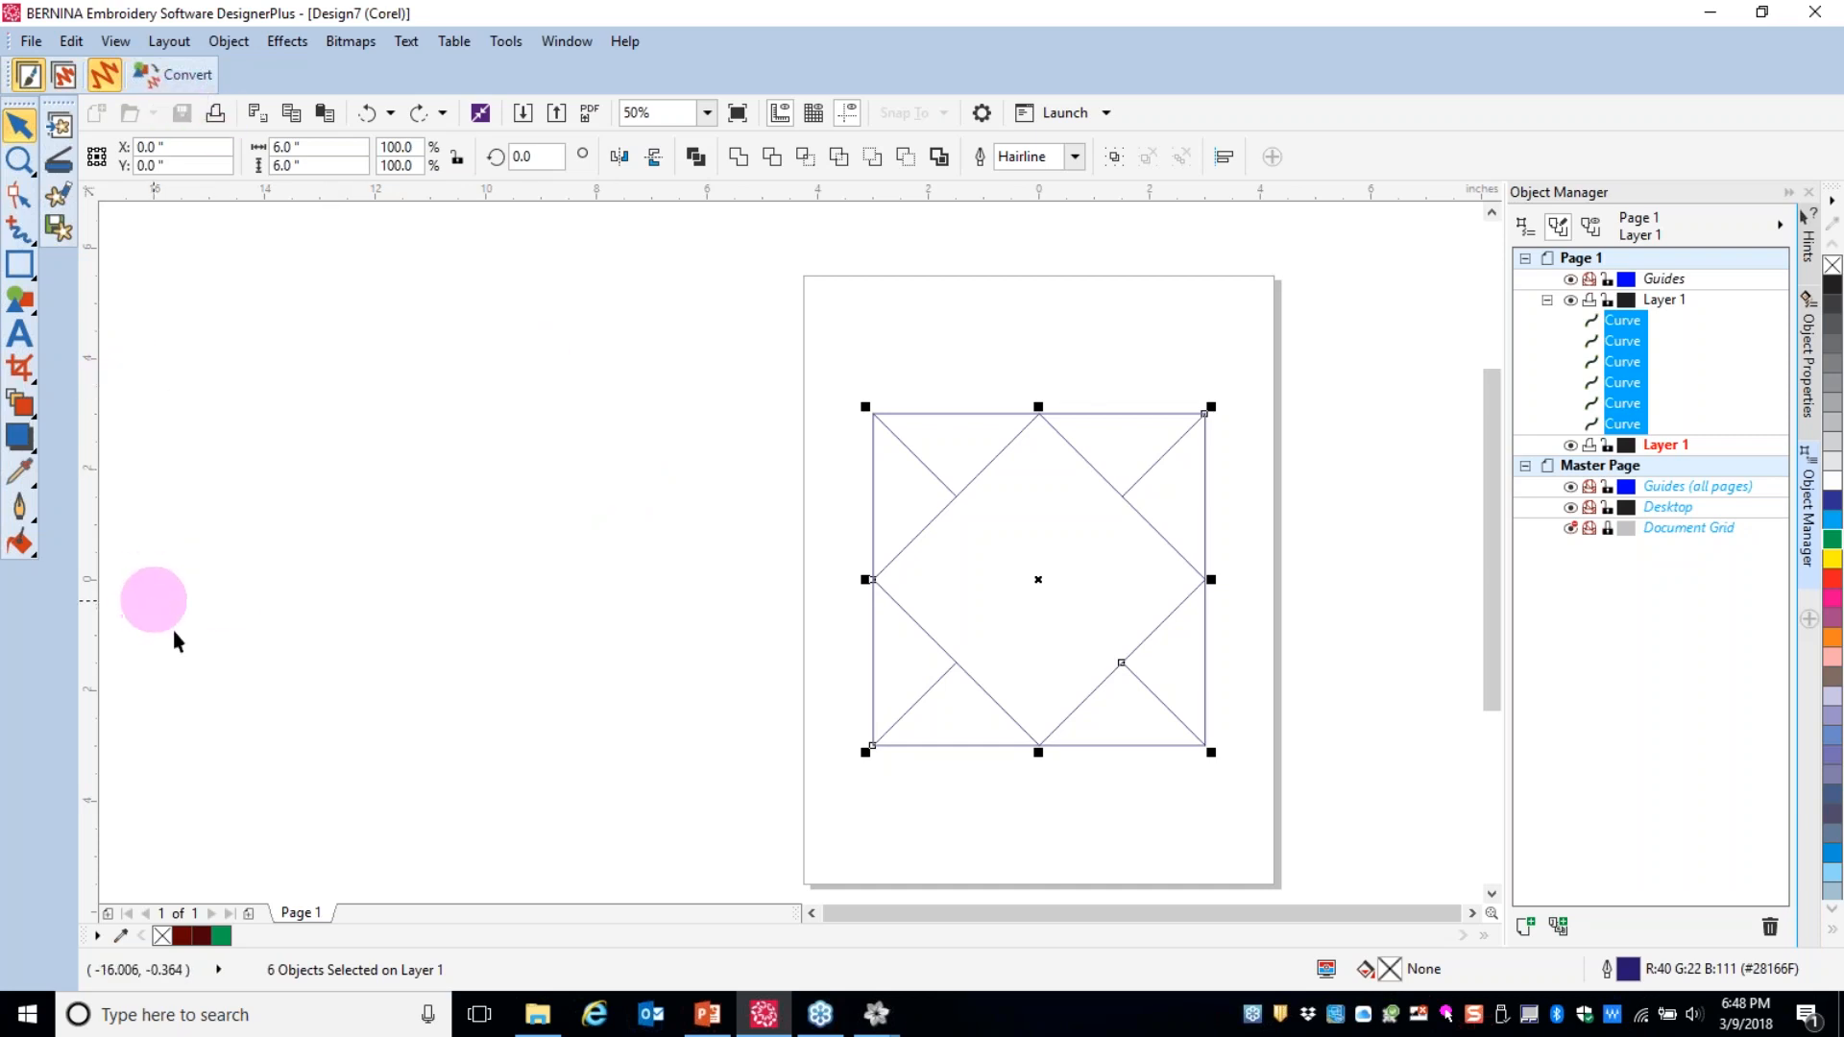
- Show the Toolbox toolbar and activate the Smart Fill tool
{"action": "right_click", "coordinate": [1358, 109]}
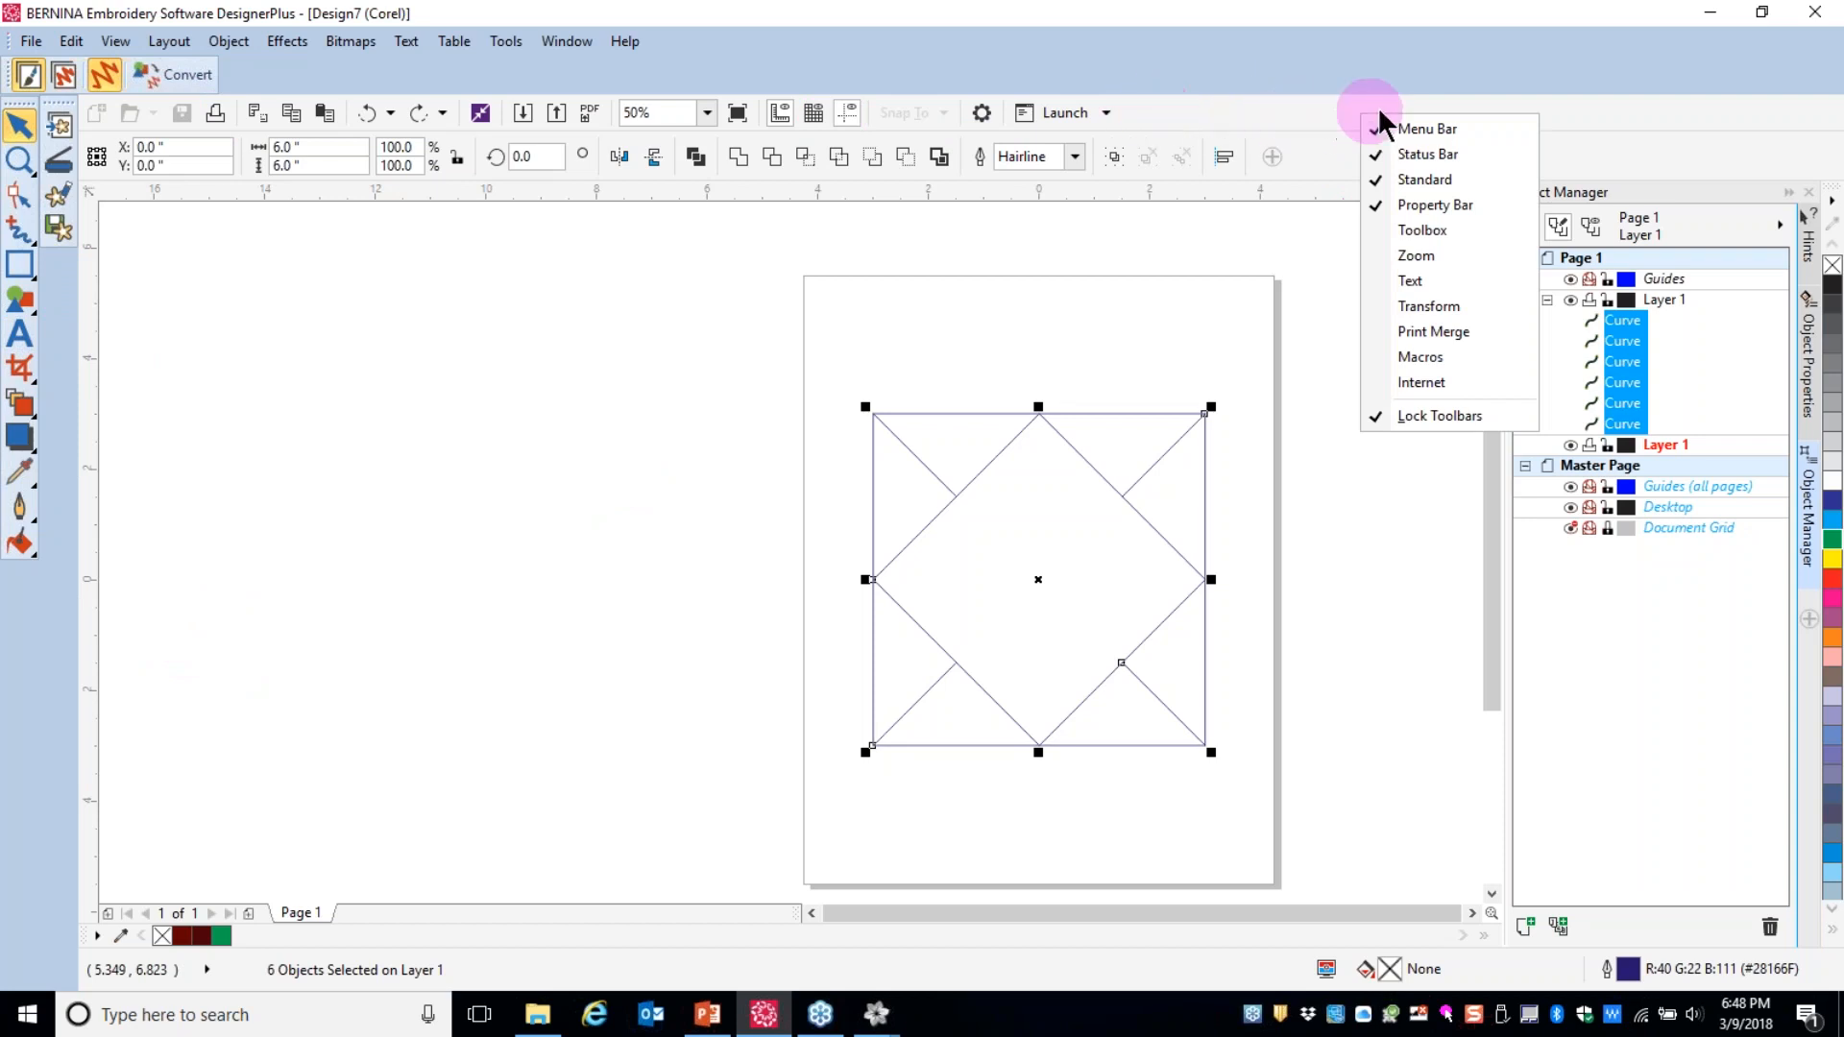
{"action": "left_click", "coordinate": [1414, 231]}
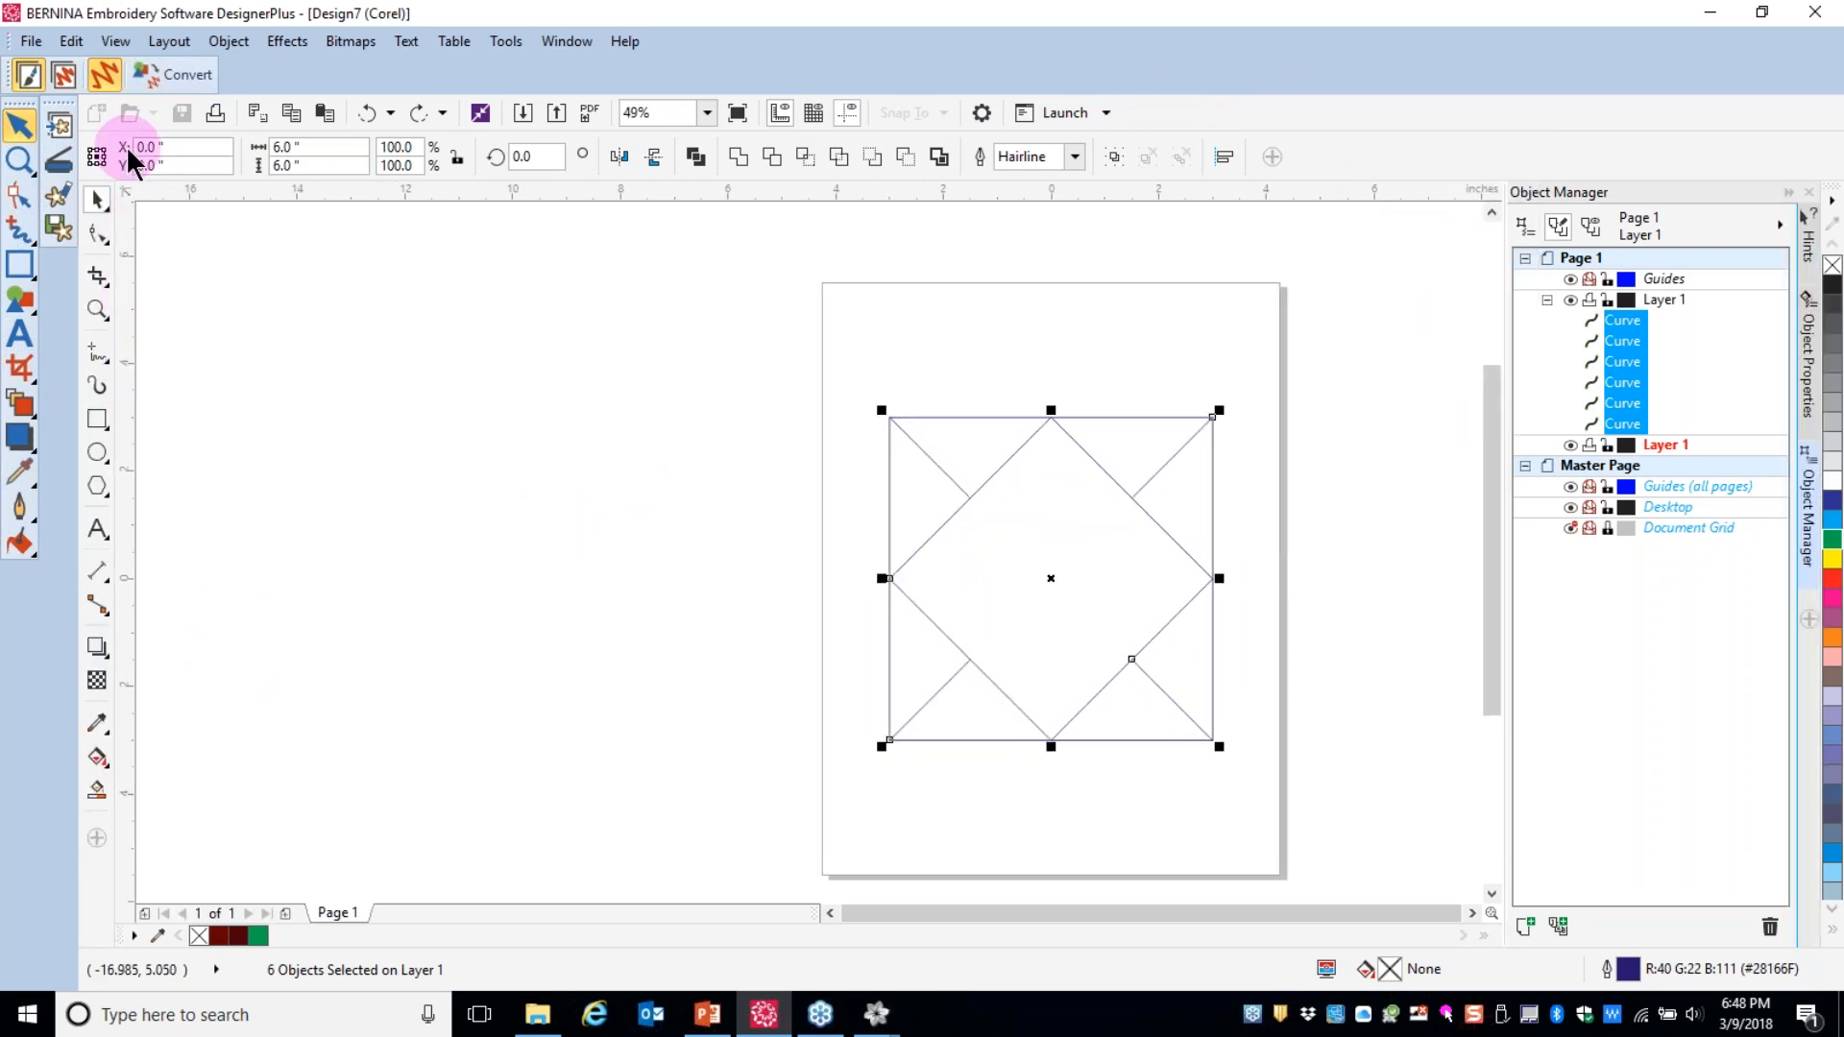
{"action": "left_click", "coordinate": [97, 792]}
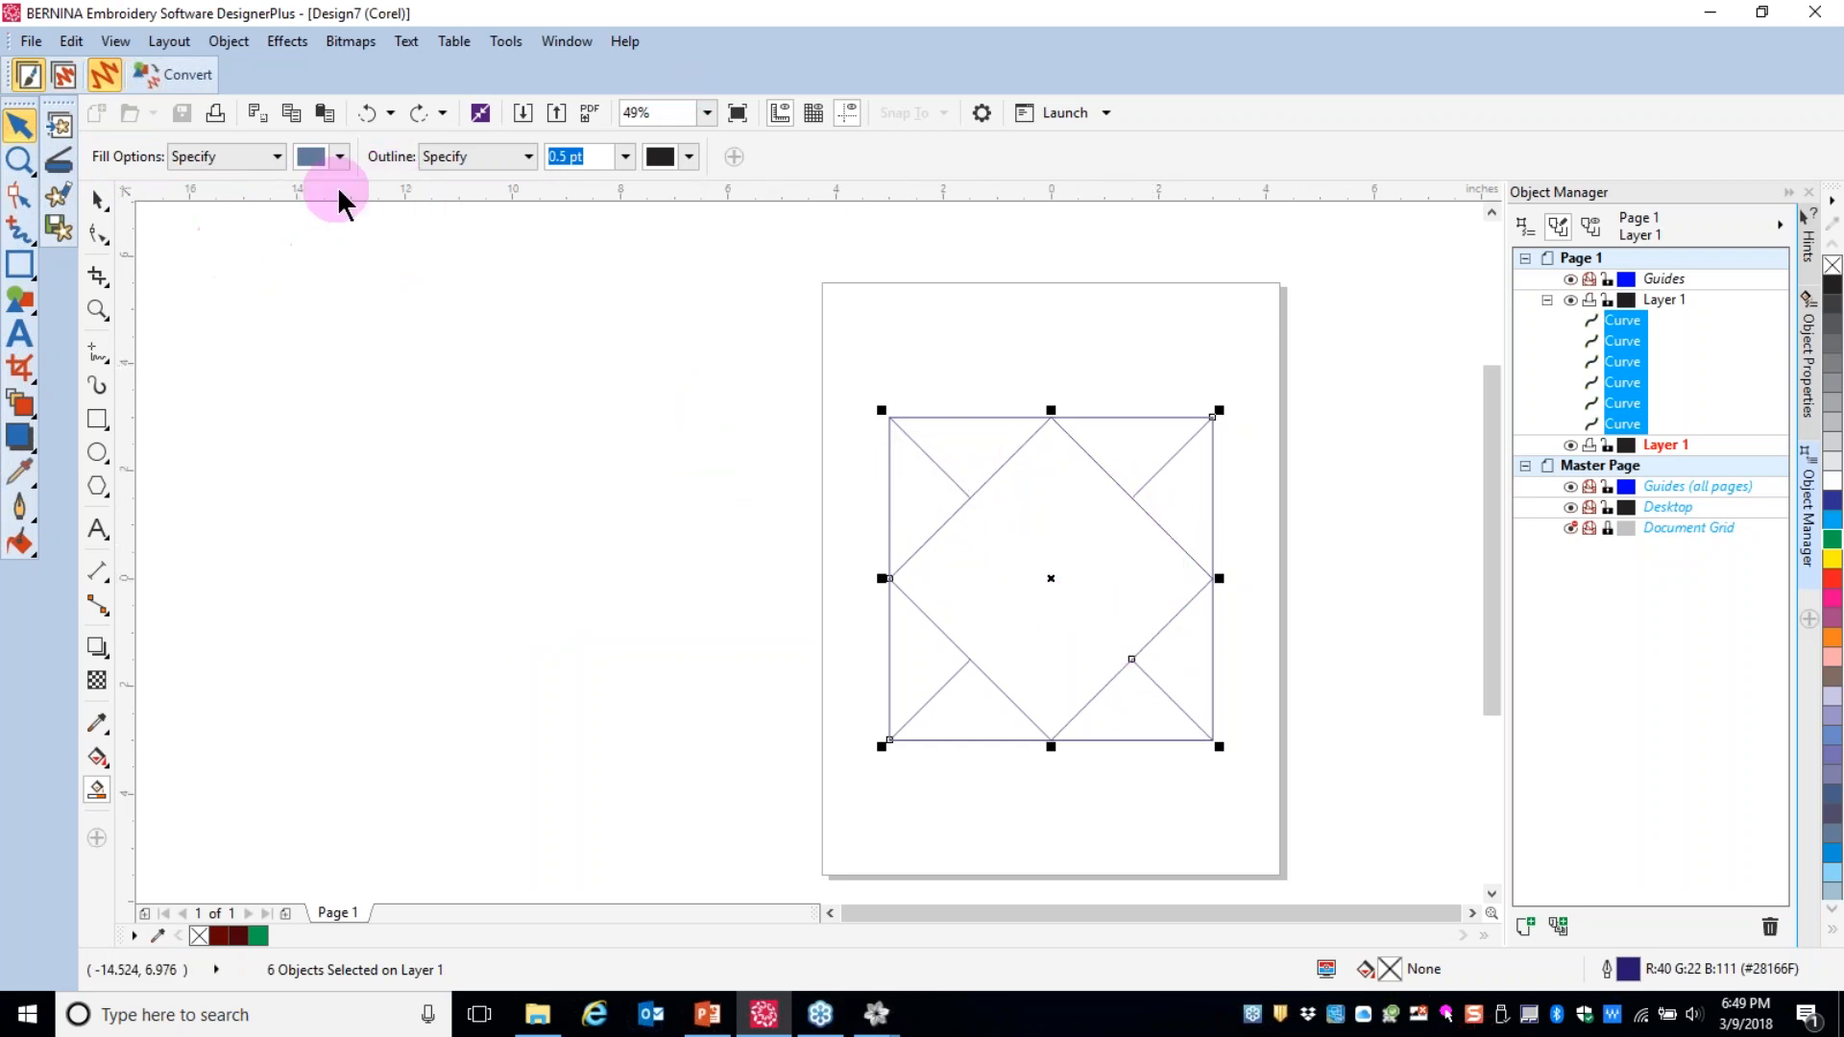
- Set the Smart Fill color to RGB pink #E342B3 and fill the block's upper-left top triangle and lower-right side triangle
{"action": "left_click", "coordinate": [340, 157]}
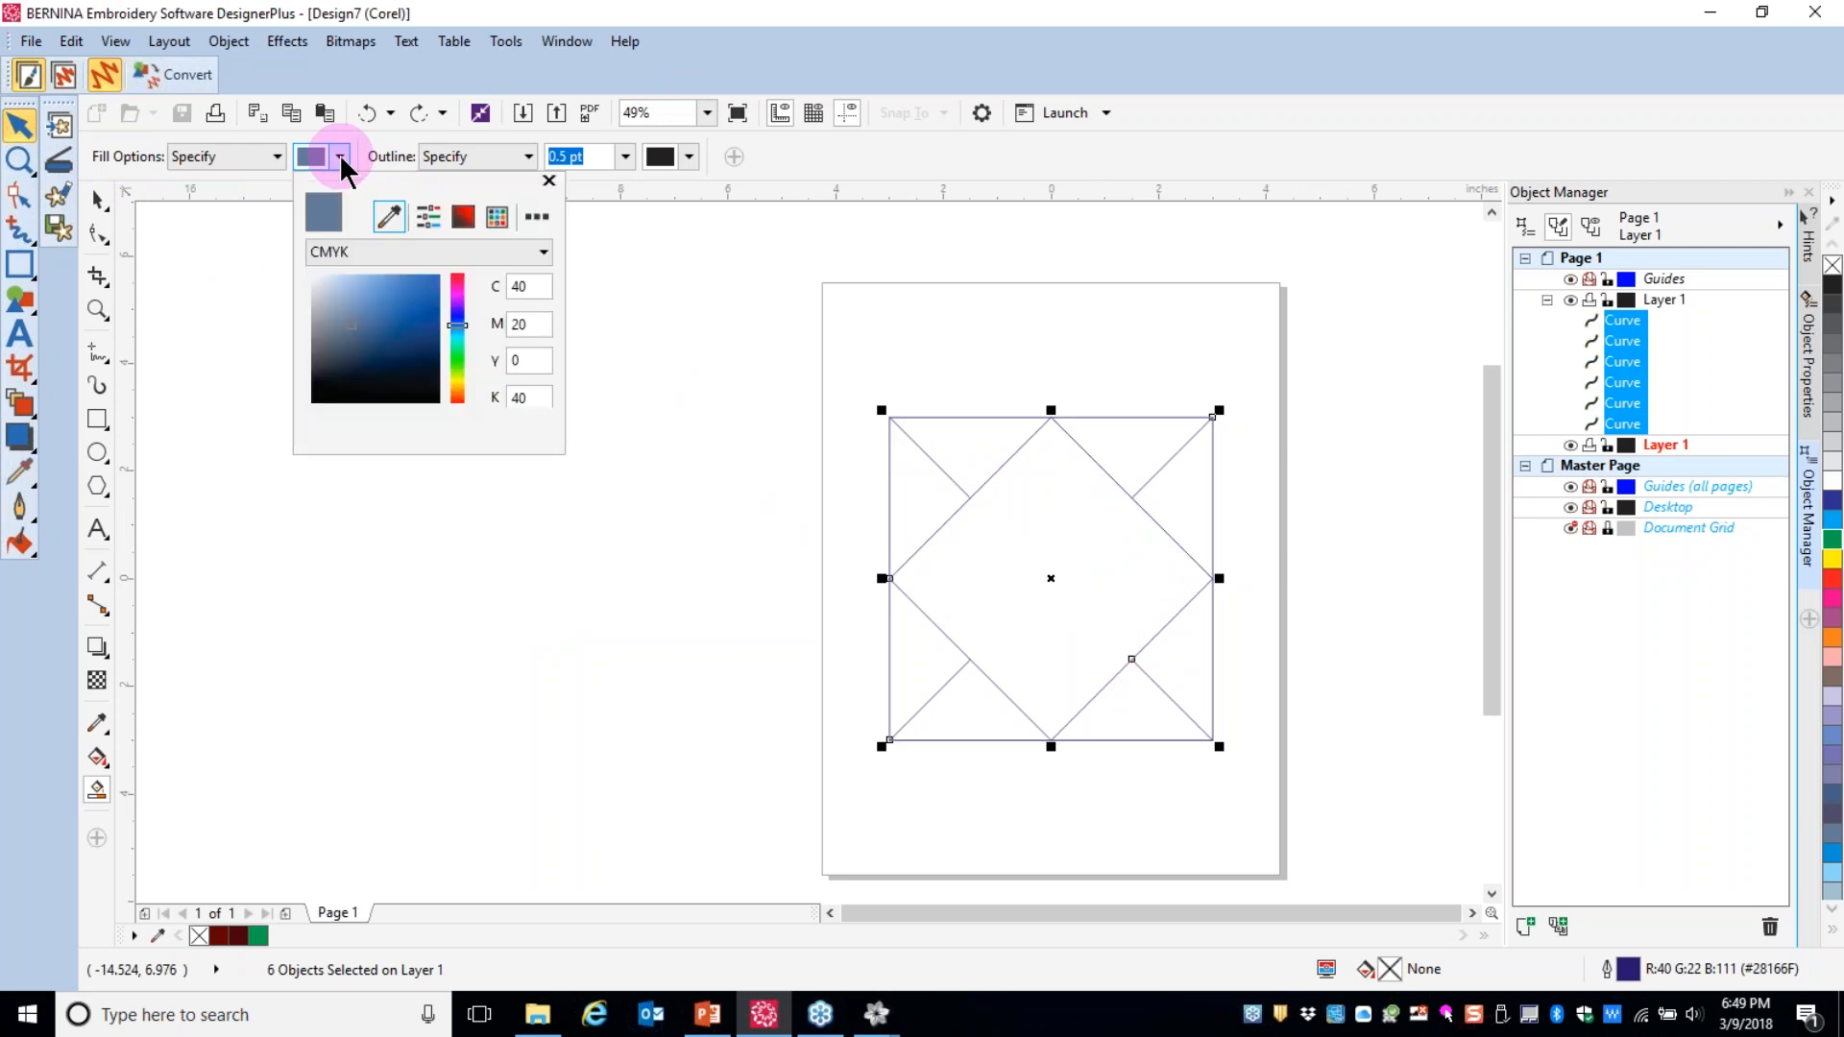
{"action": "left_click", "coordinate": [538, 252]}
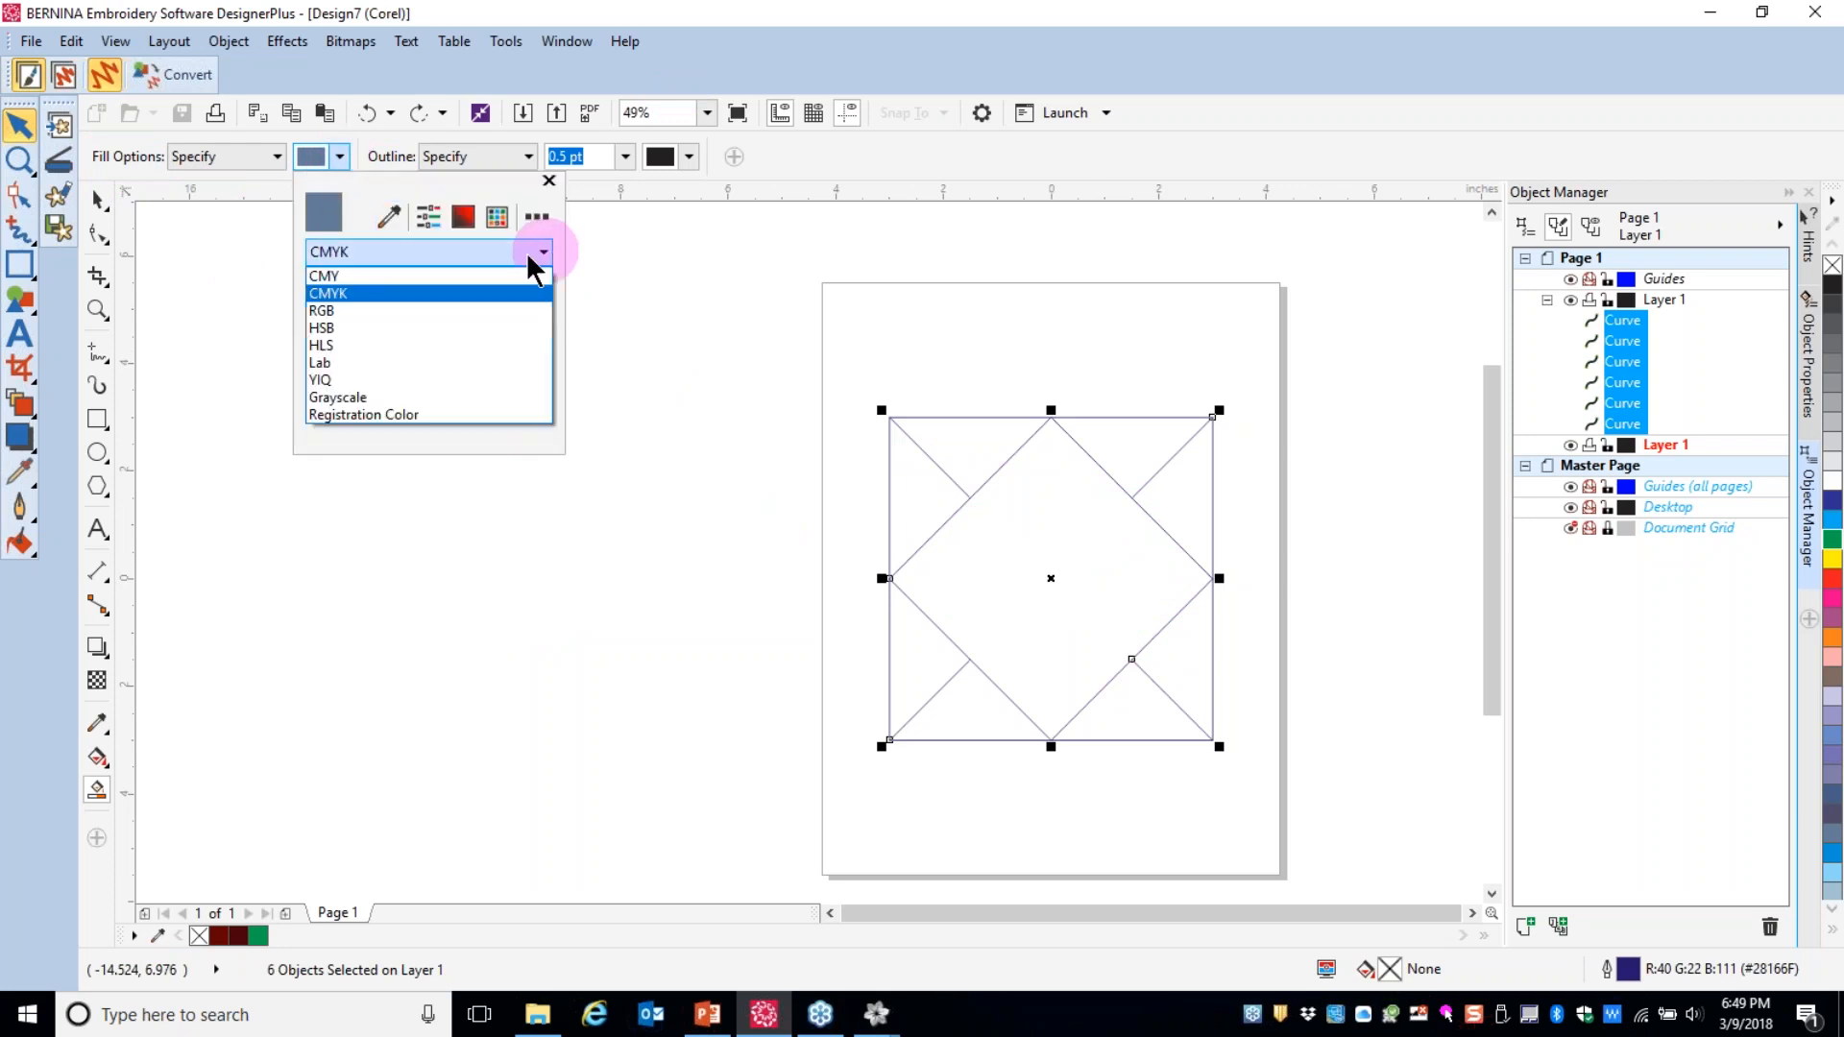
{"action": "left_click", "coordinate": [331, 312]}
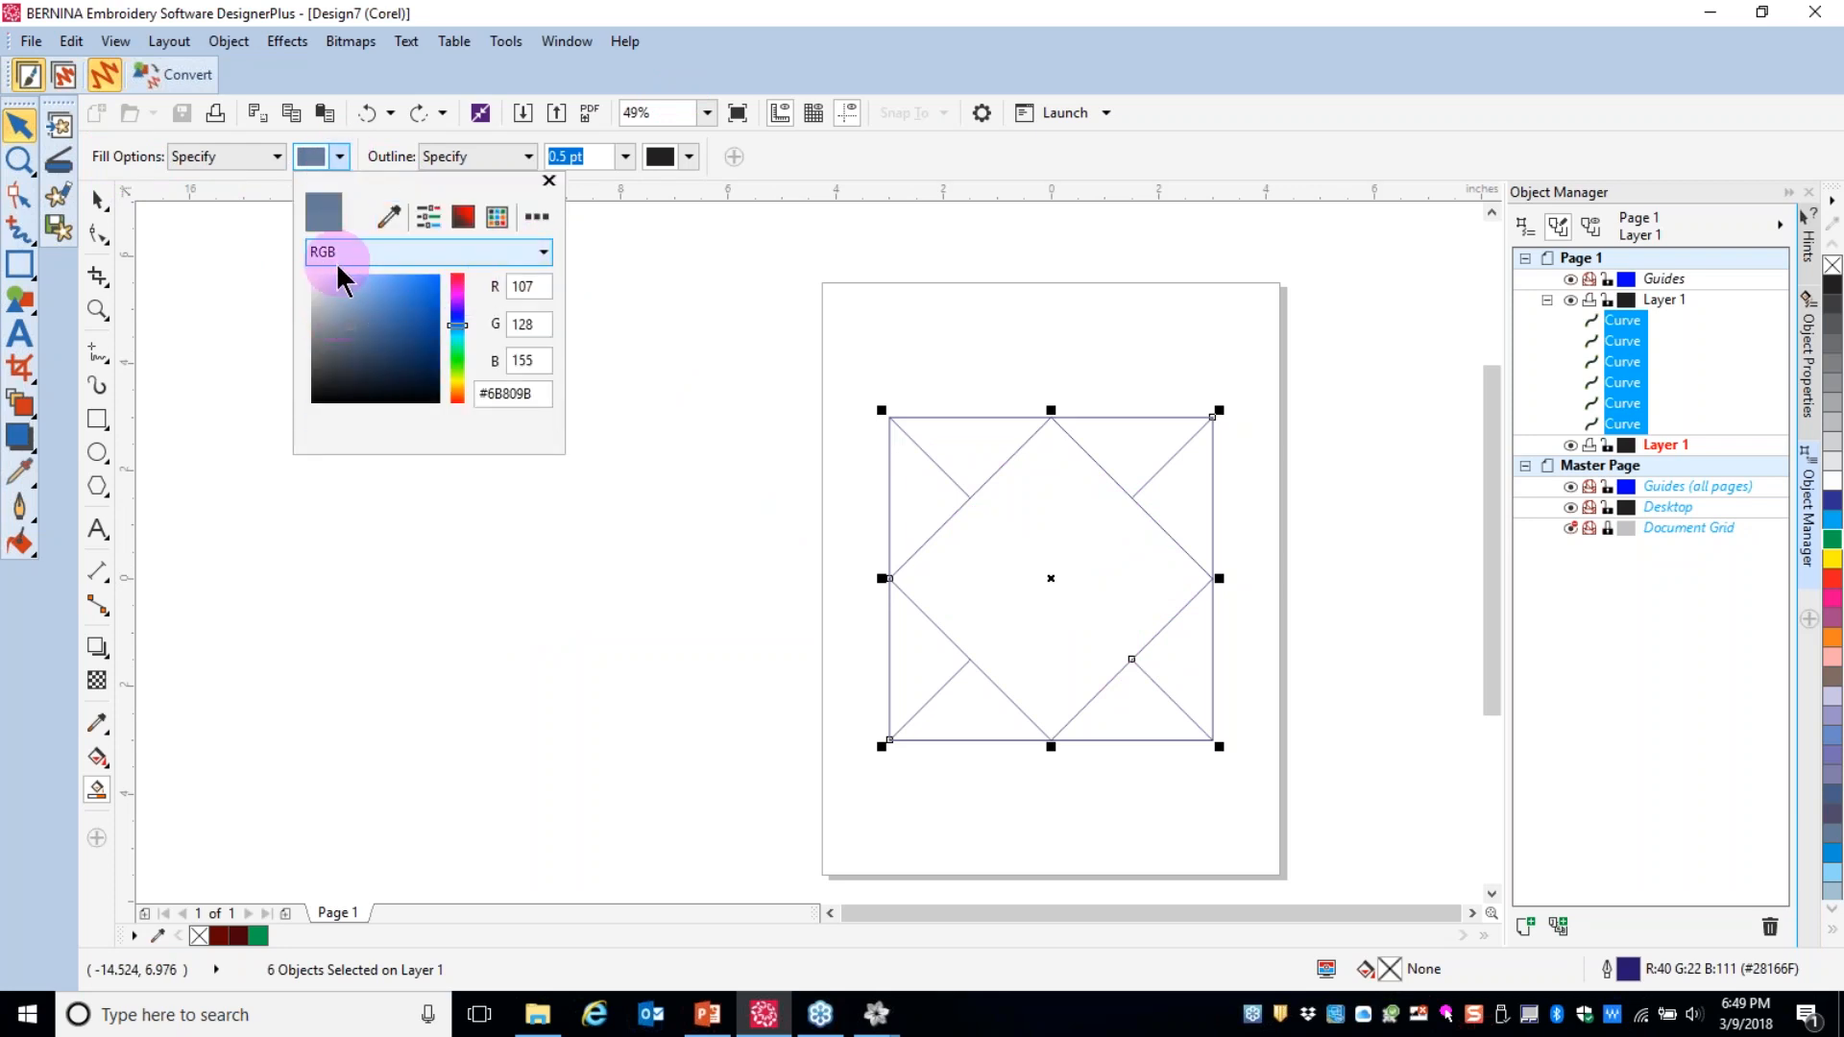
{"action": "left_click", "coordinate": [544, 254]}
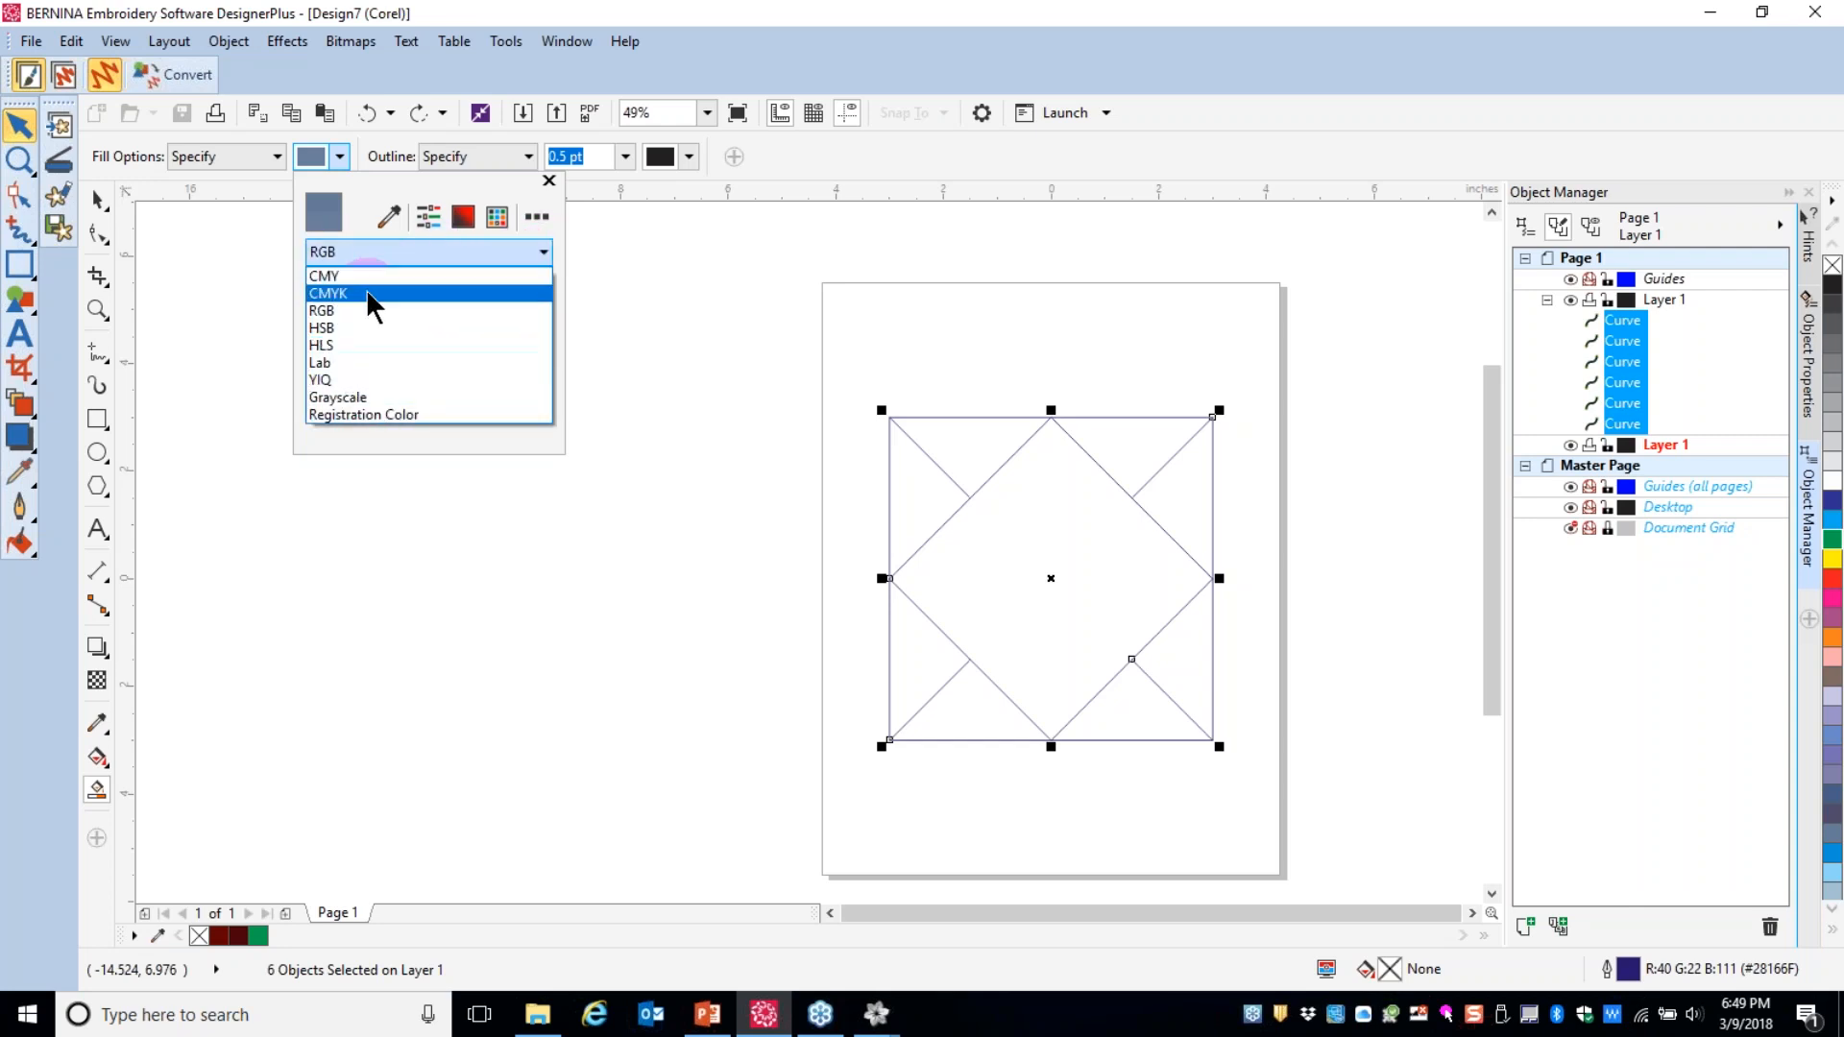
{"action": "left_click", "coordinate": [334, 311]}
{"action": "left_click_drag", "start_coordinate": [460, 337], "coordinate": [456, 288]}
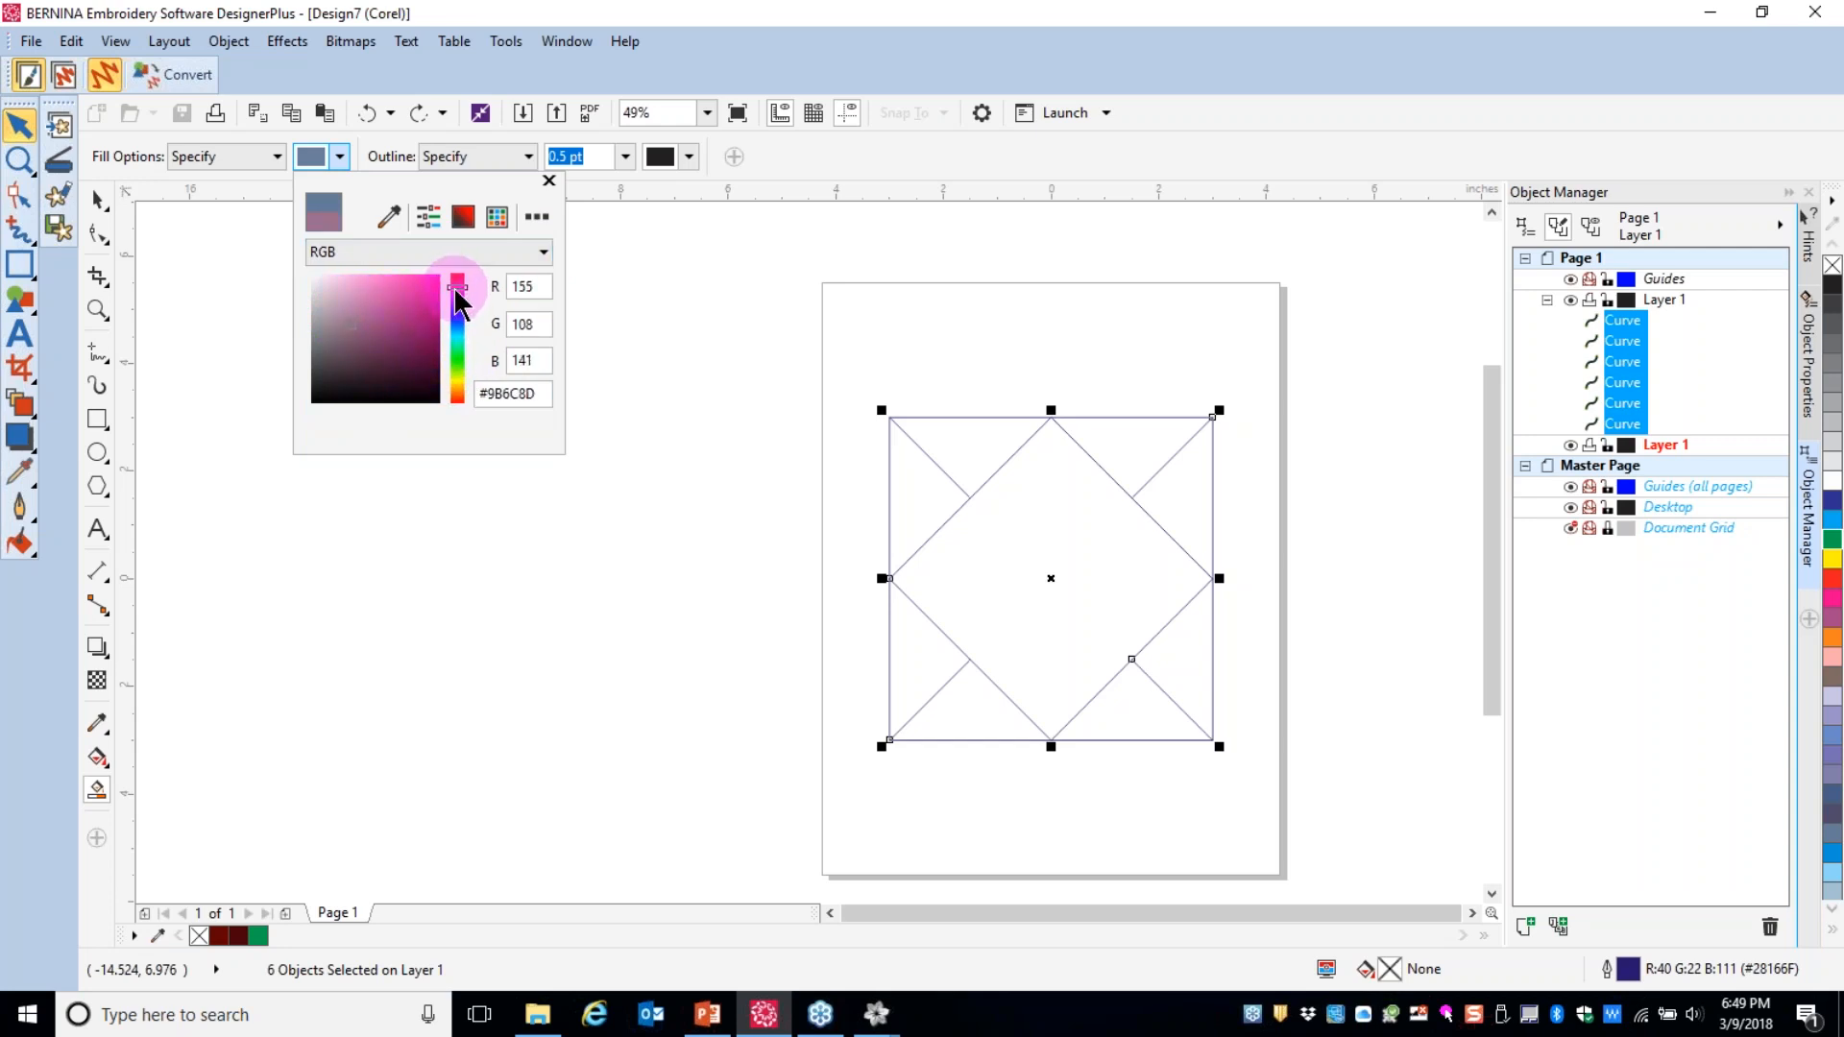
{"action": "left_click", "coordinate": [402, 289]}
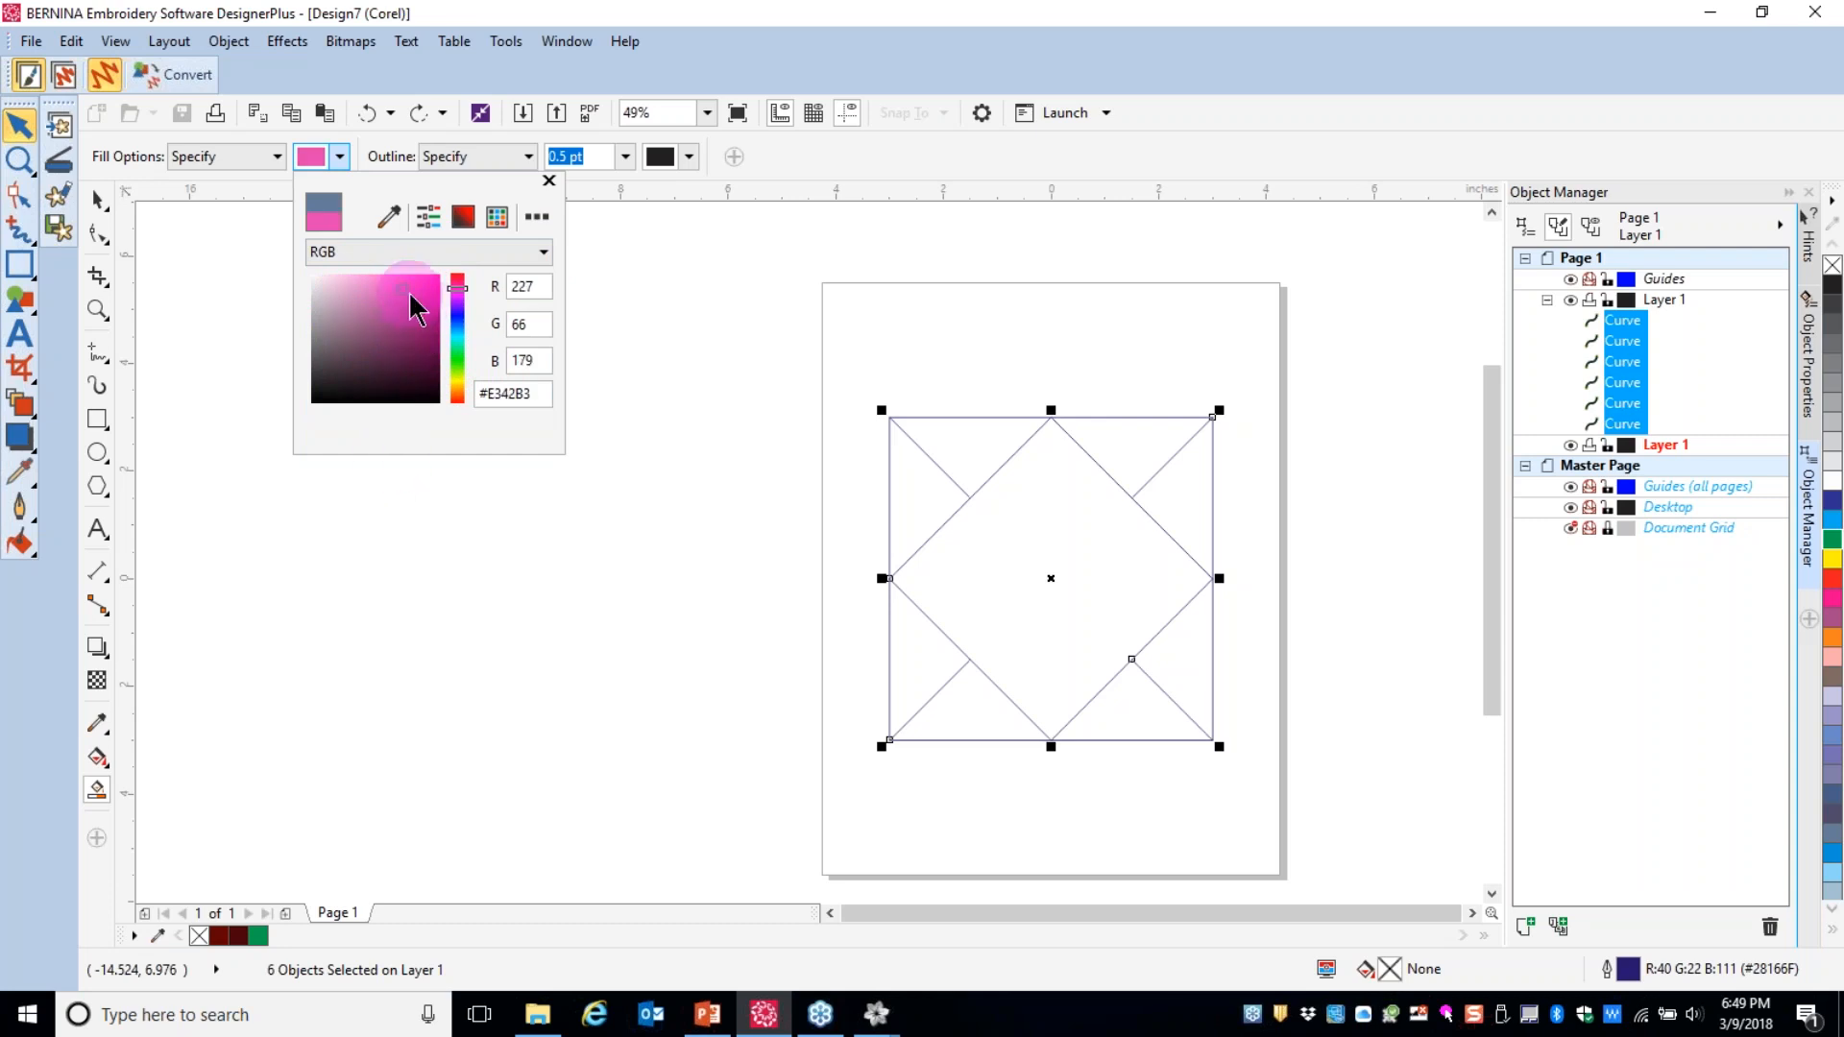
{"action": "left_click", "coordinate": [974, 459]}
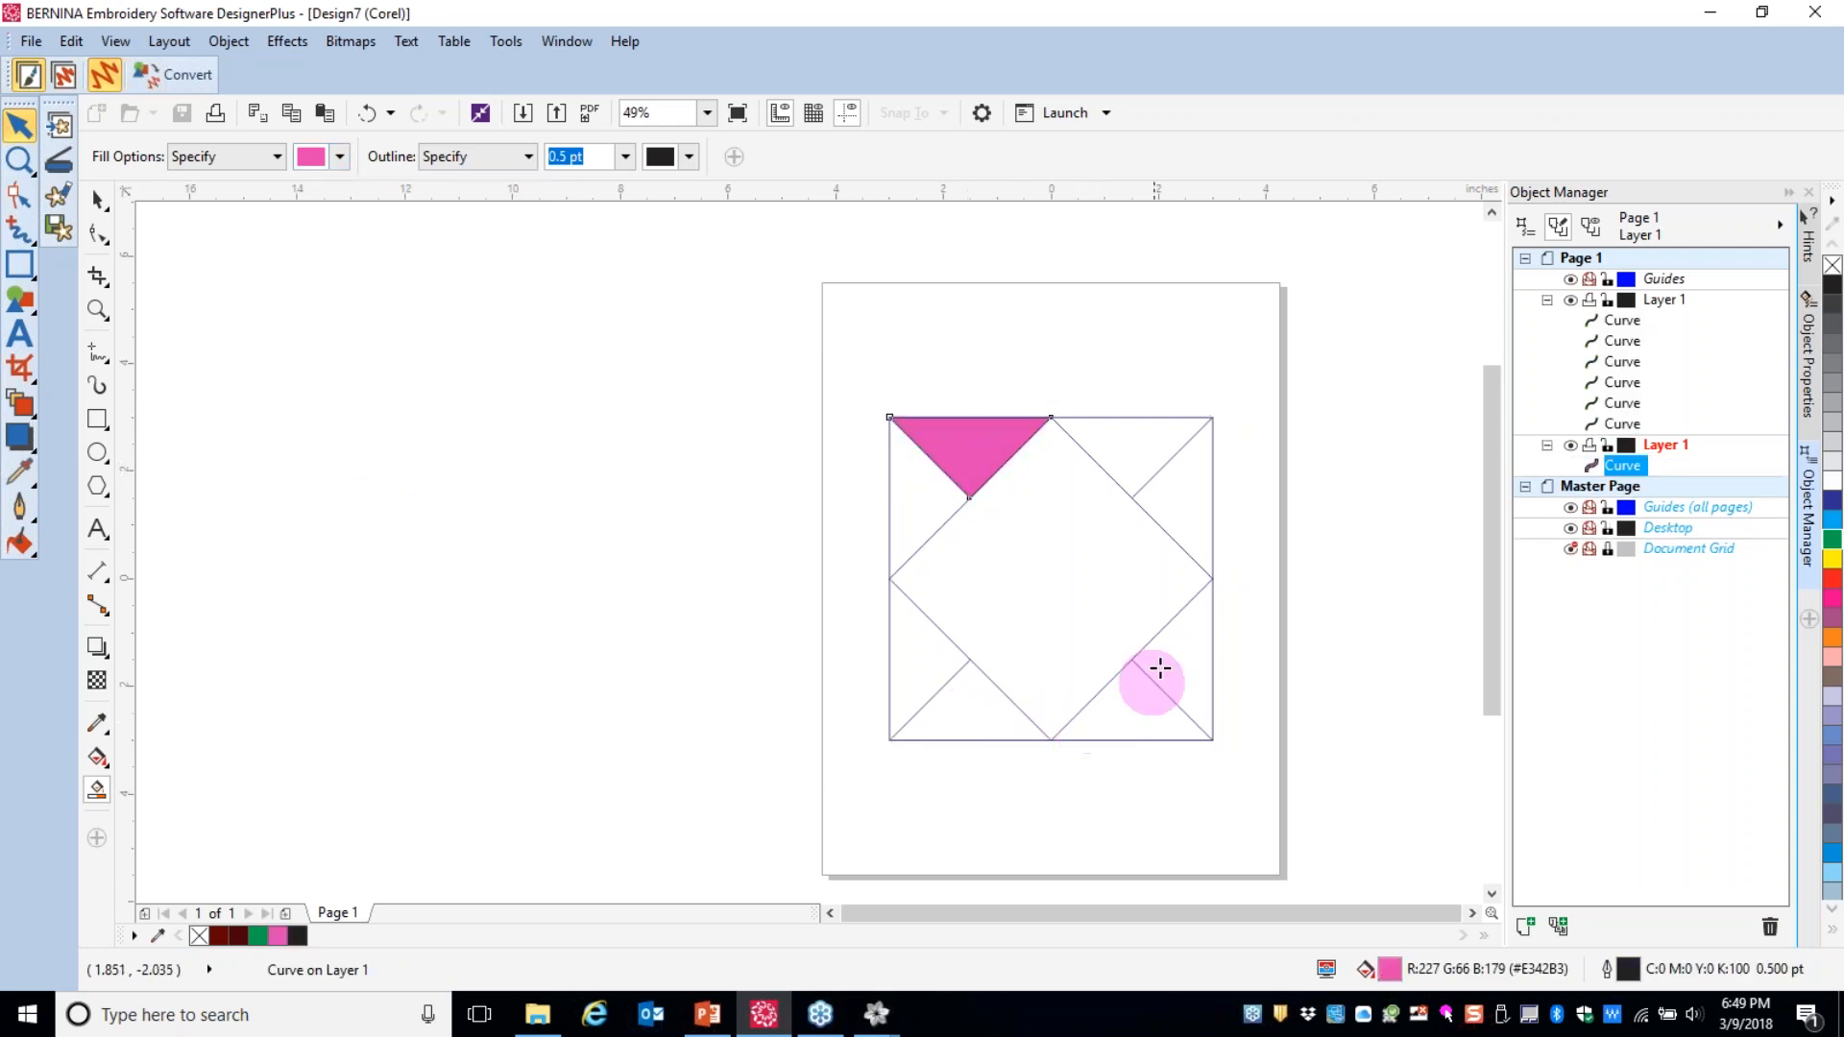
{"action": "left_click", "coordinate": [1176, 653]}
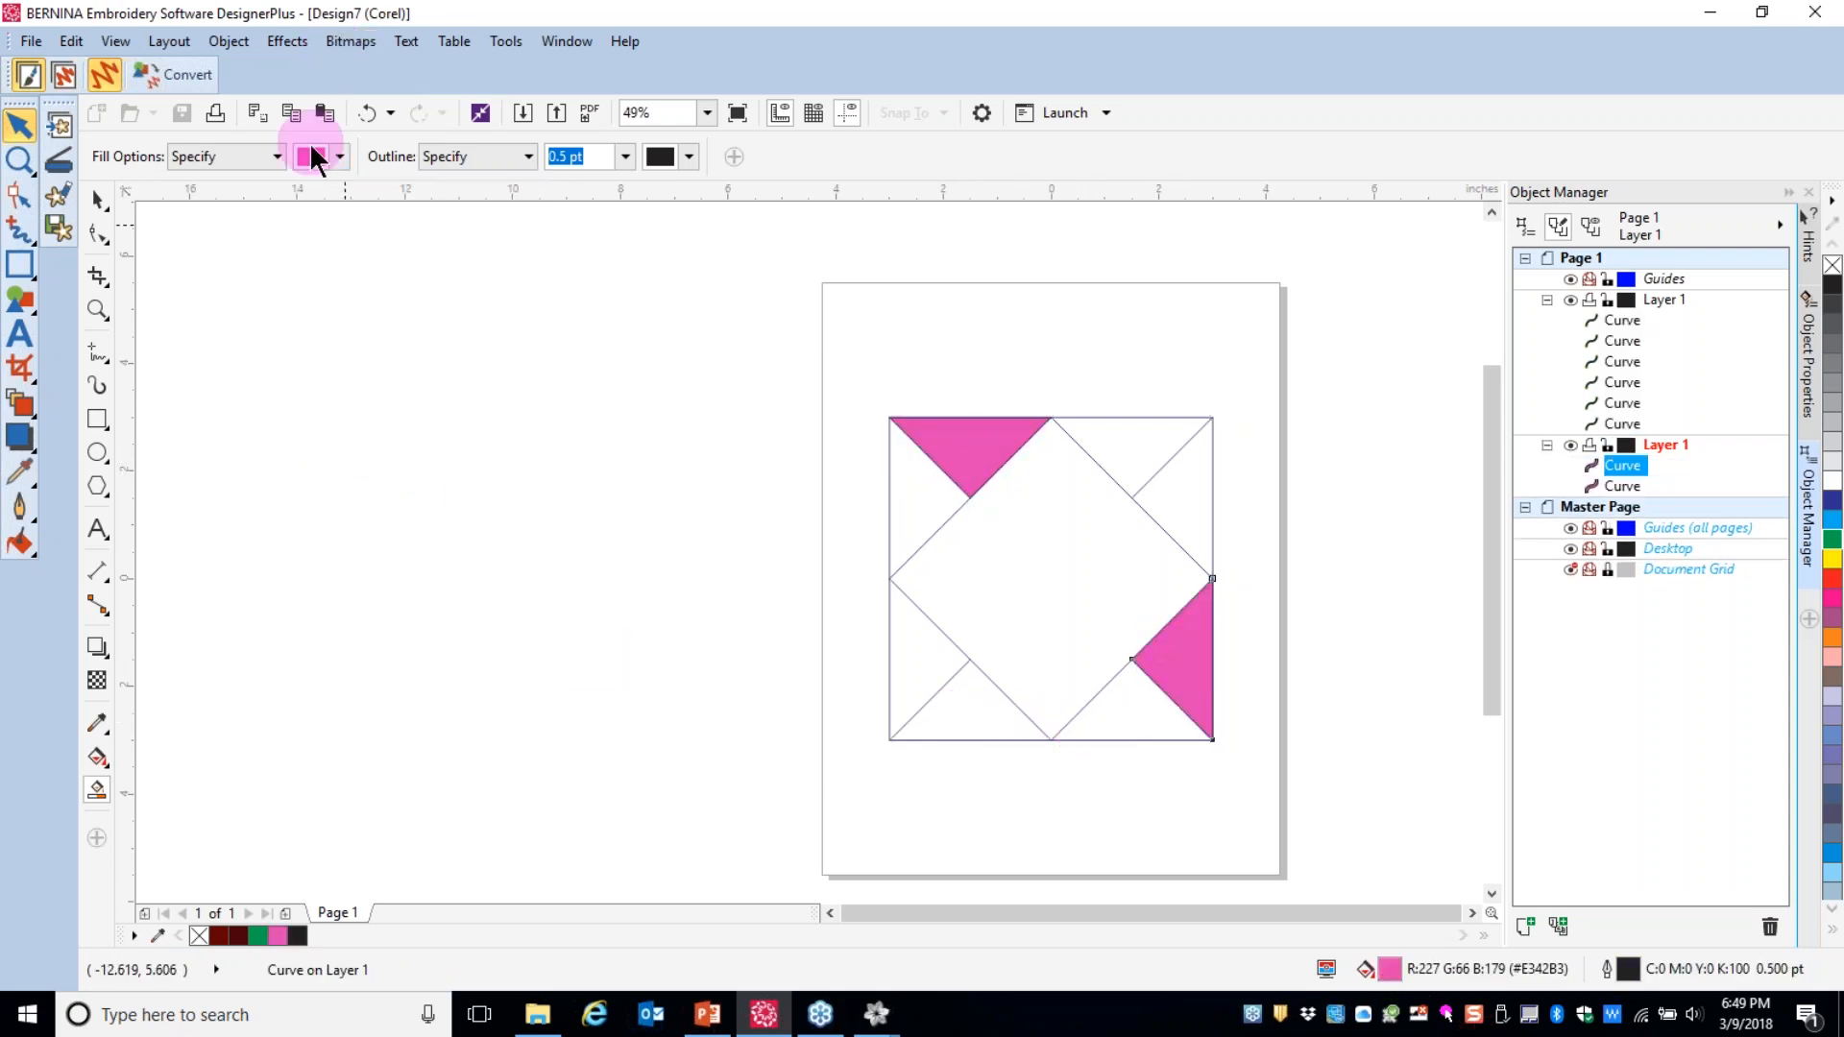
- Change the Smart Fill color to blue #391AD6 and fill the large center diamond
{"action": "left_click_drag", "start_coordinate": [461, 287], "coordinate": [463, 320]}
{"action": "left_click", "coordinate": [424, 295]}
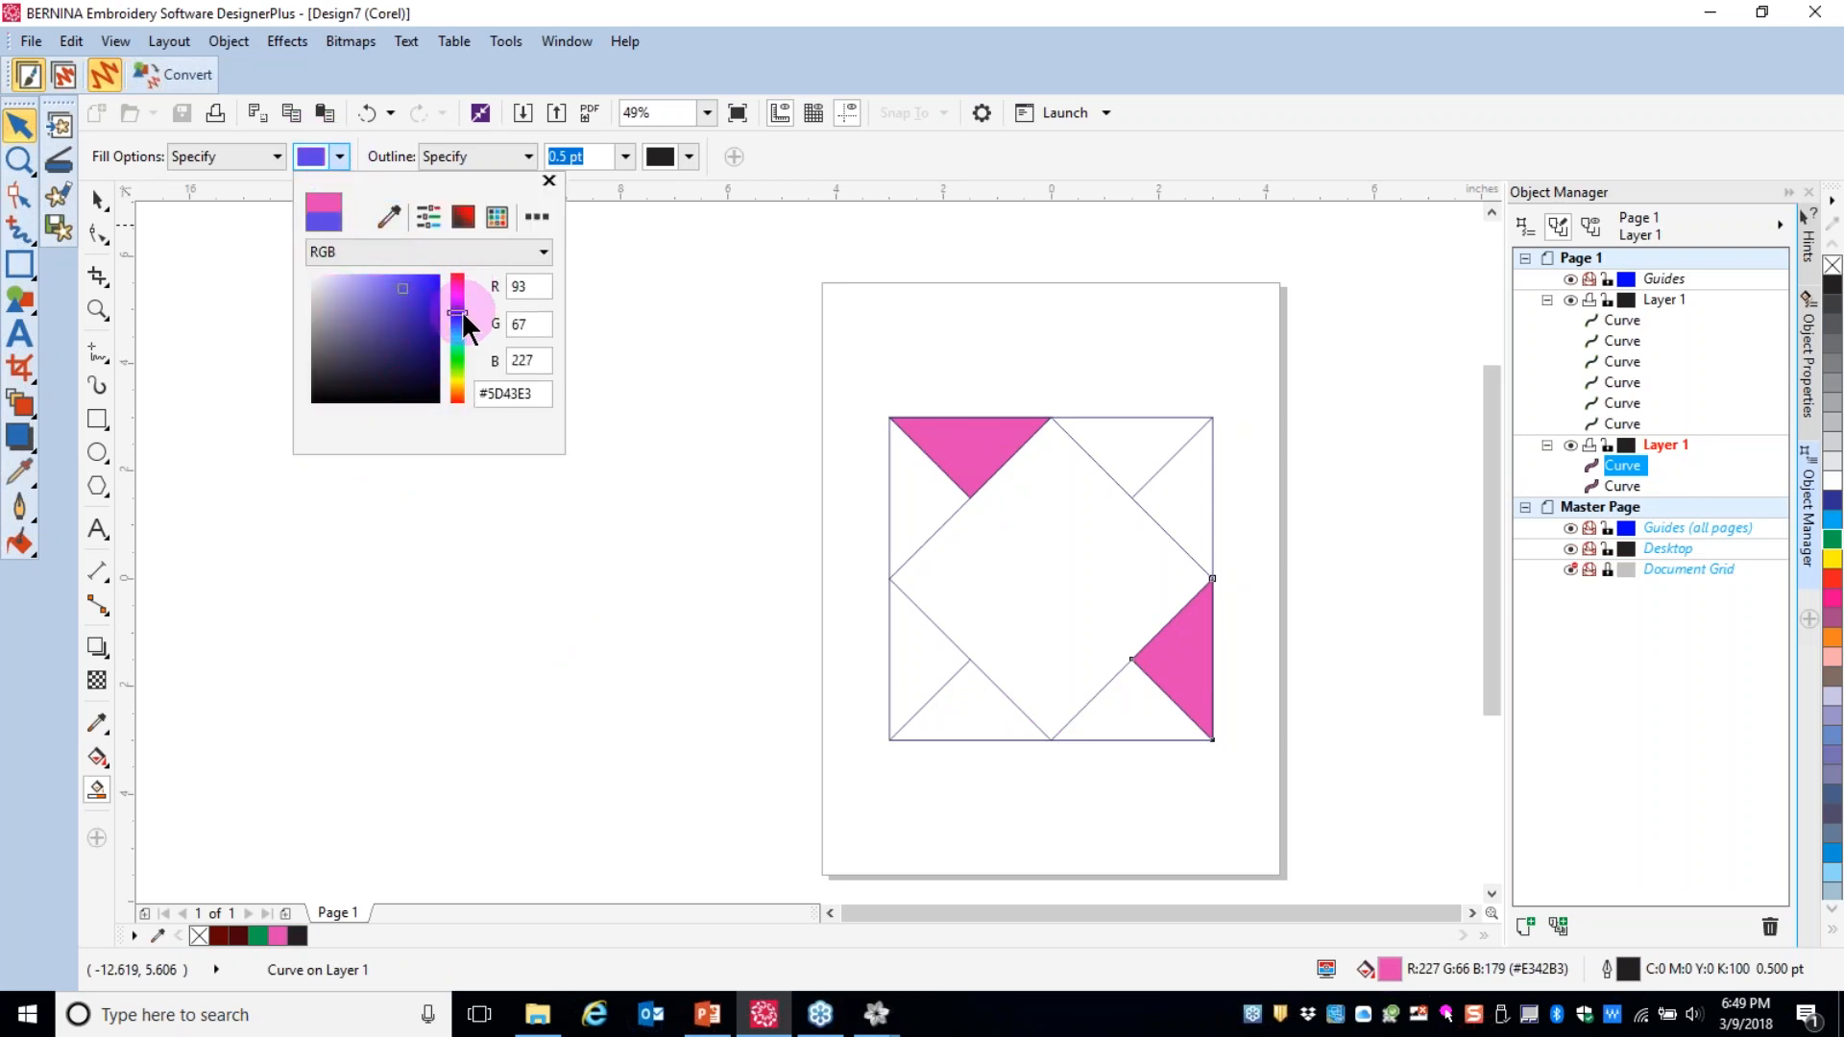
{"action": "left_click", "coordinate": [1039, 579]}
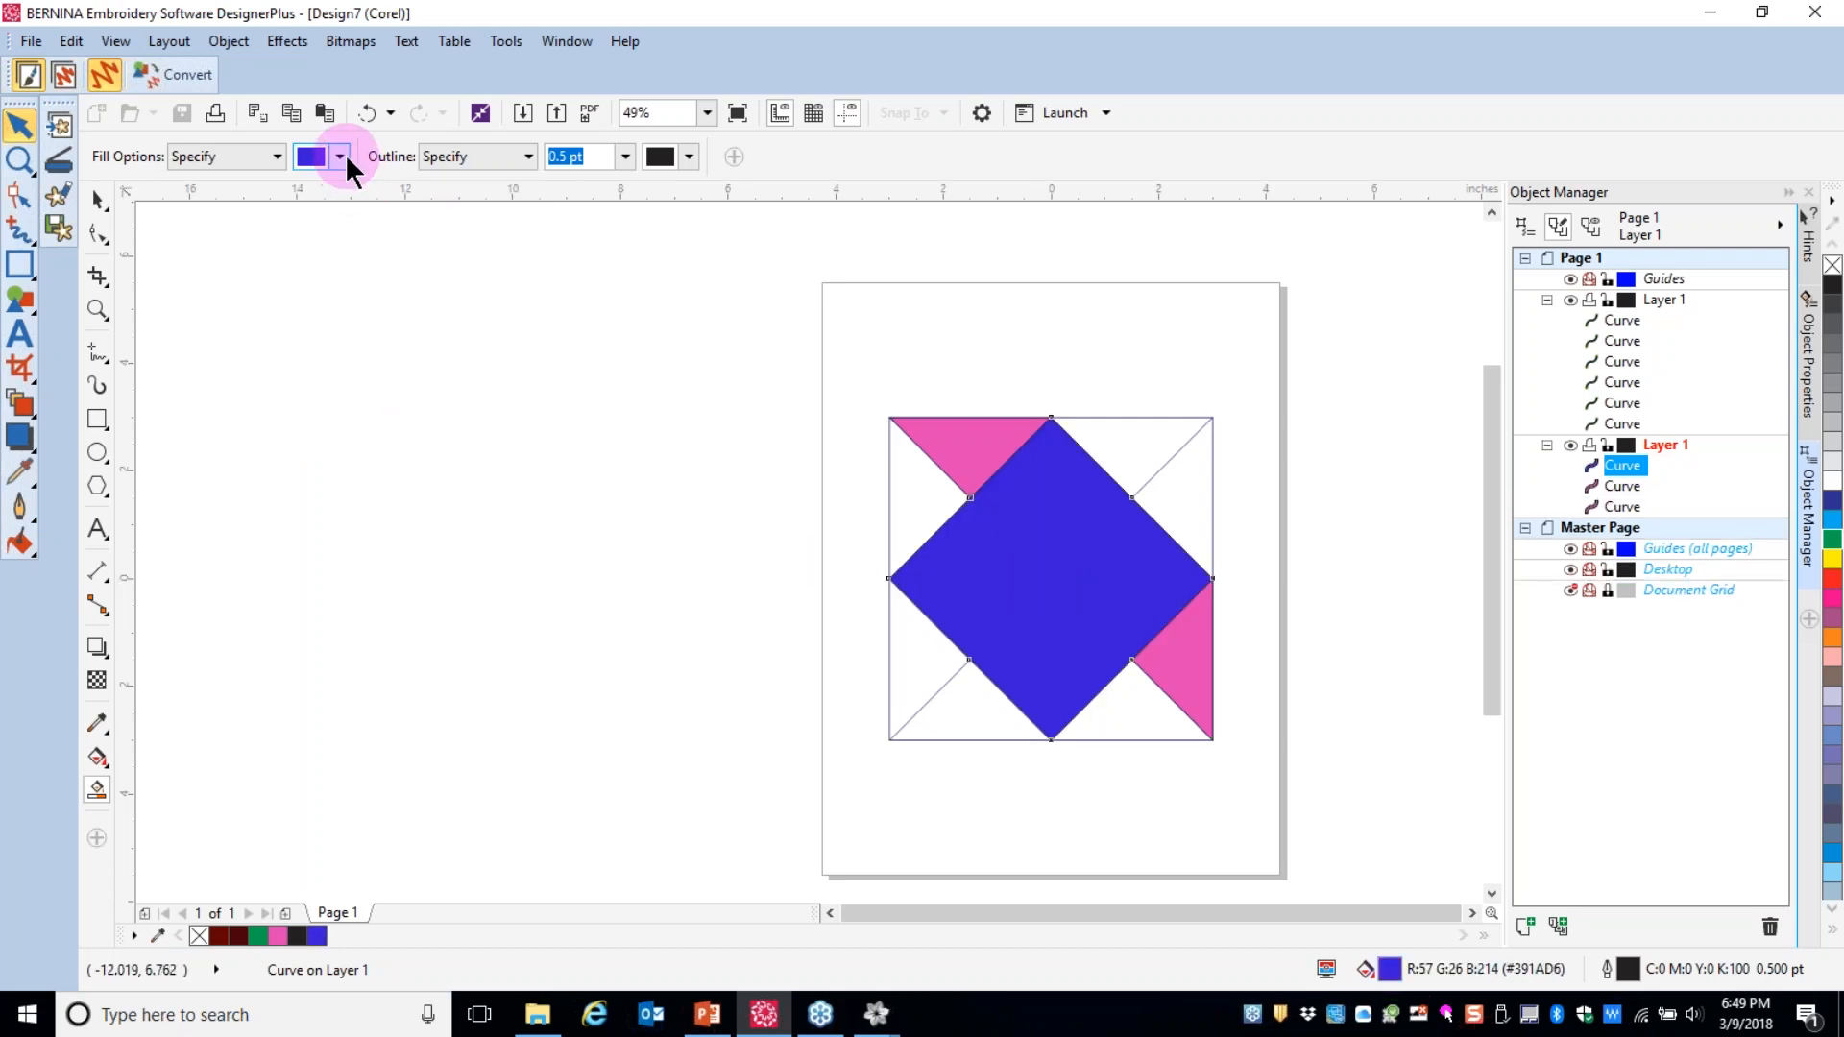
- Change the Smart Fill color to green #38C983 and fill the remaining triangles at the block's upper-left and lower-right corners
{"action": "left_click", "coordinate": [341, 157]}
{"action": "left_click_drag", "start_coordinate": [458, 322], "coordinate": [459, 349]}
{"action": "left_click", "coordinate": [403, 301]}
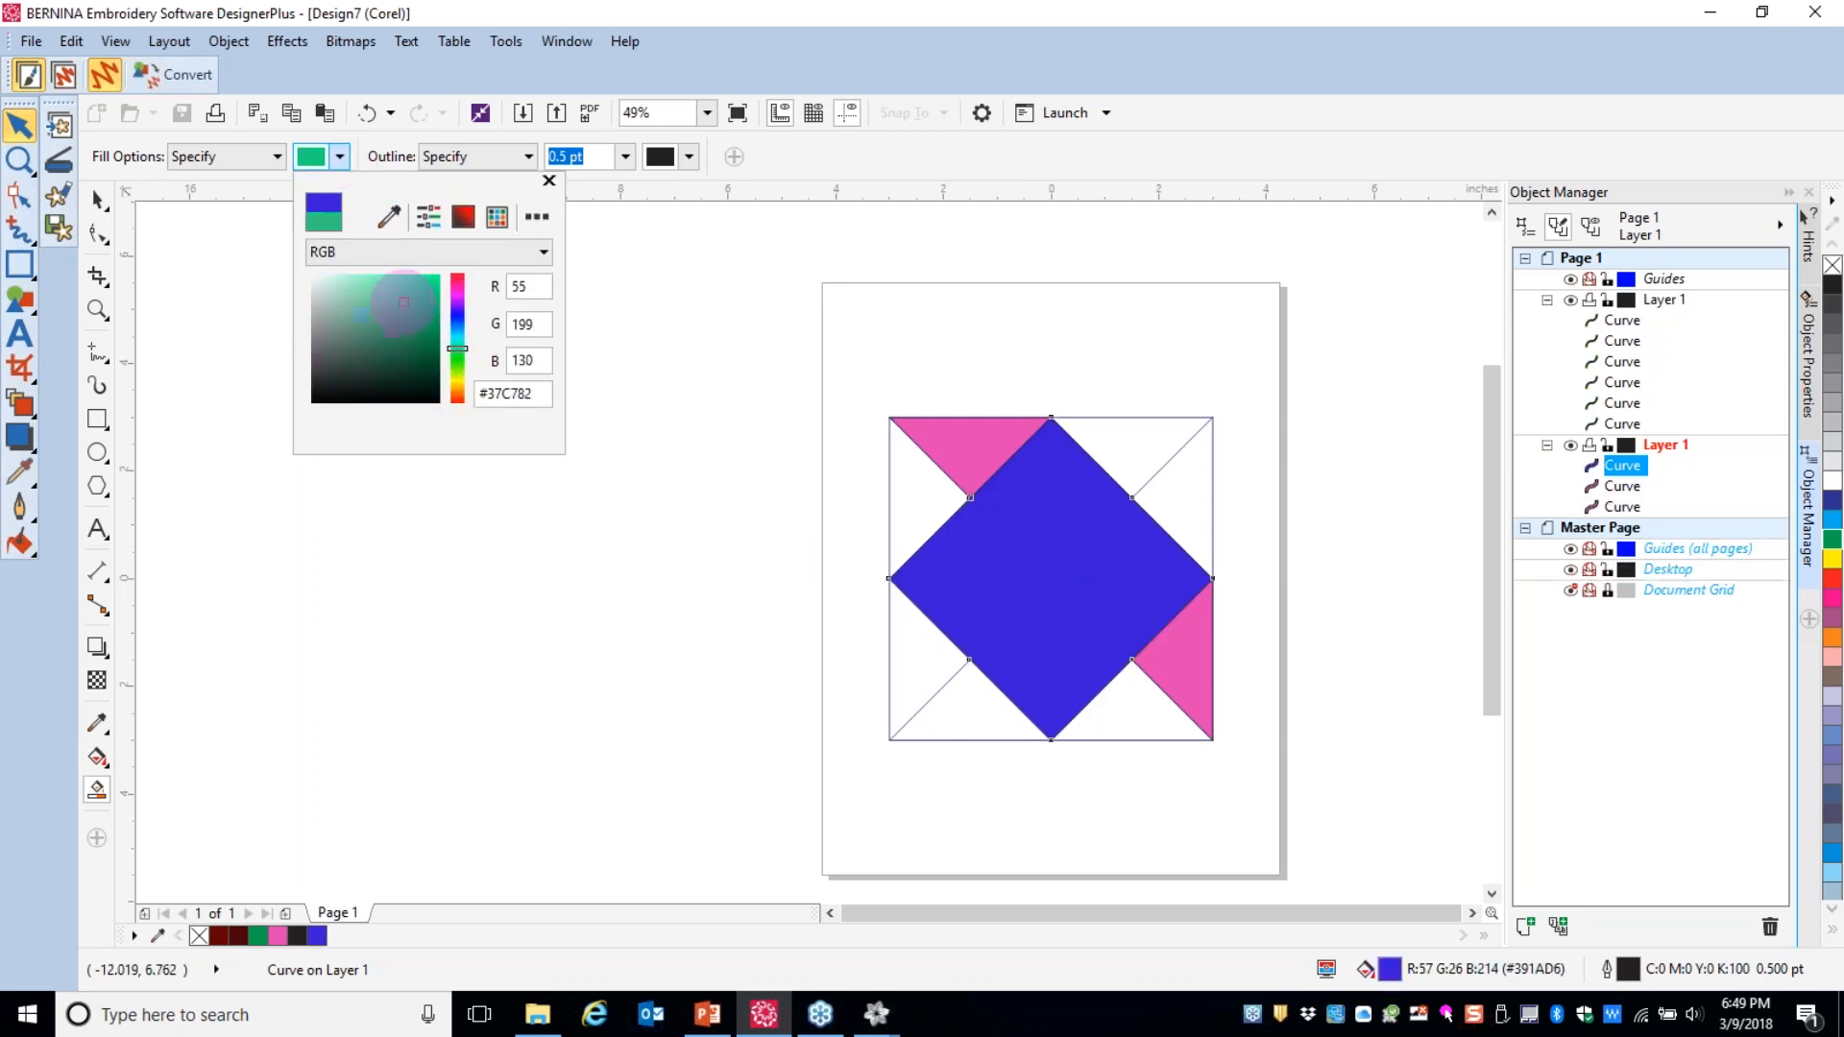
{"action": "left_click", "coordinate": [897, 469]}
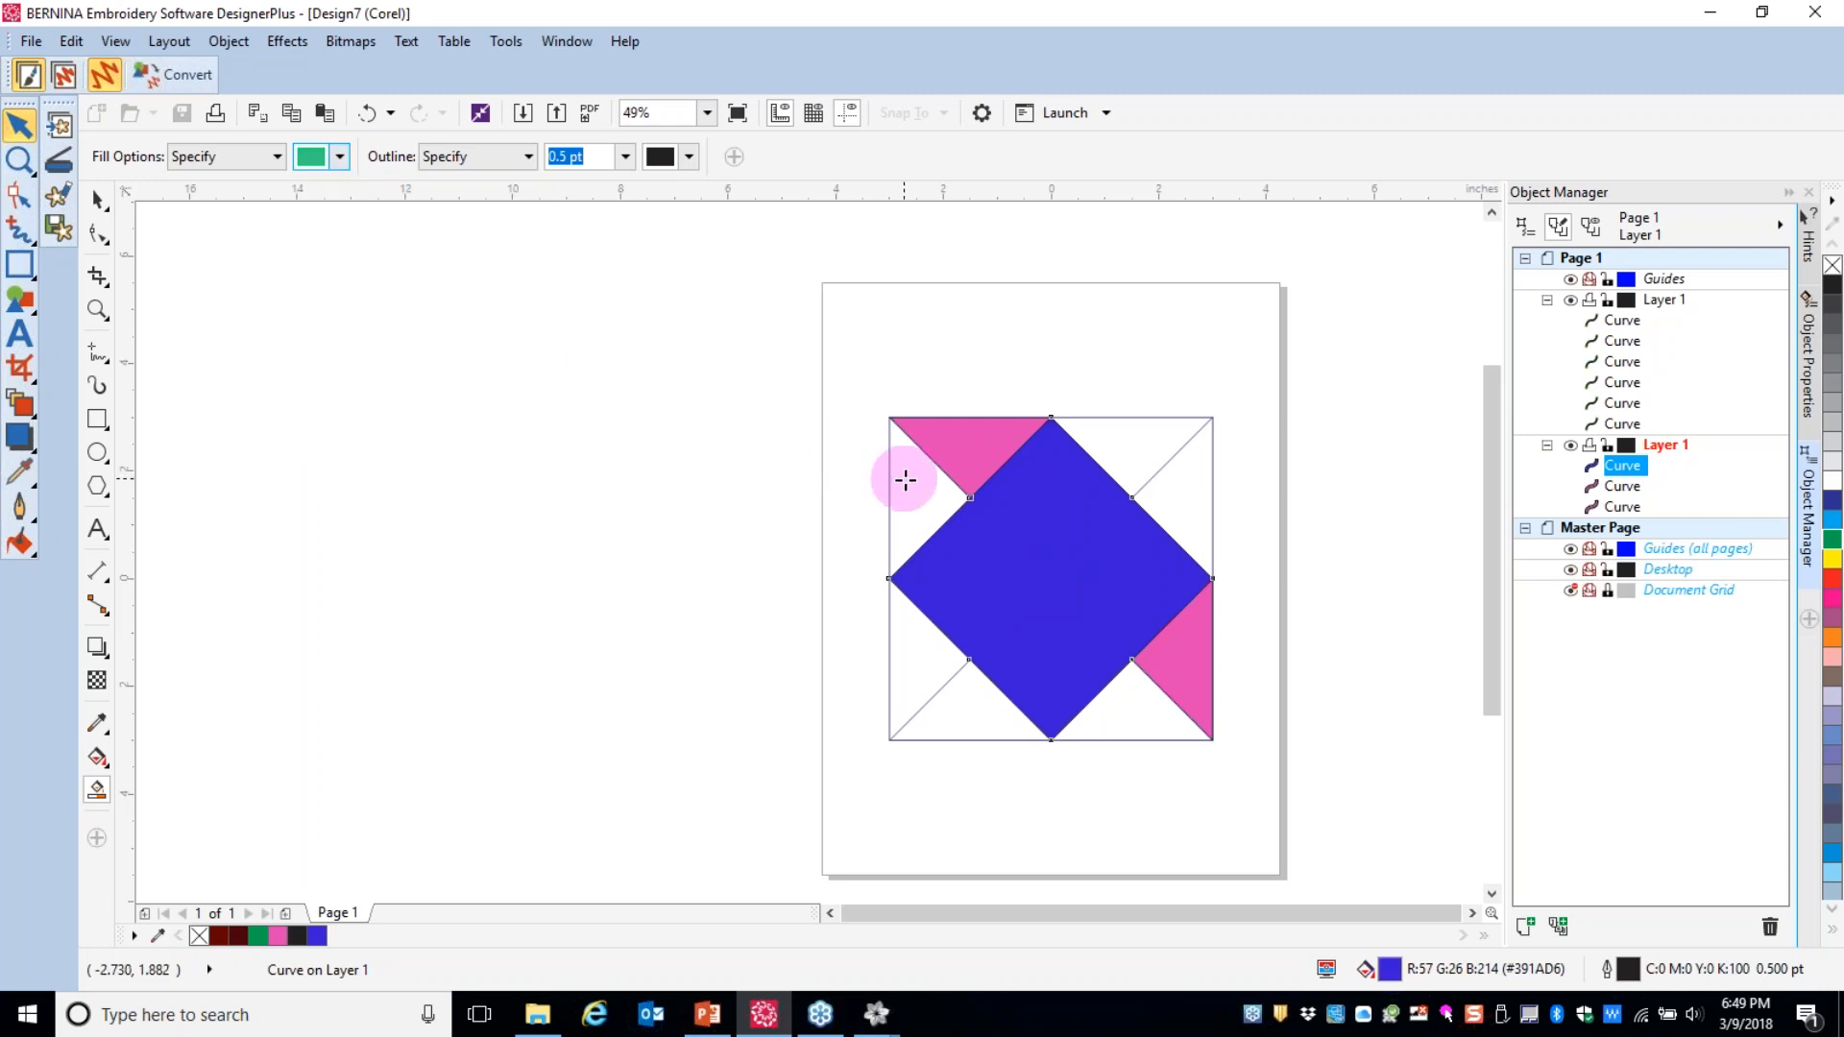
{"action": "left_click", "coordinate": [1132, 692]}
- Change the Smart Fill color to yellow #EAED21 and fill the lower-left side triangle and the upper-right top triangle
{"action": "left_click", "coordinate": [340, 158]}
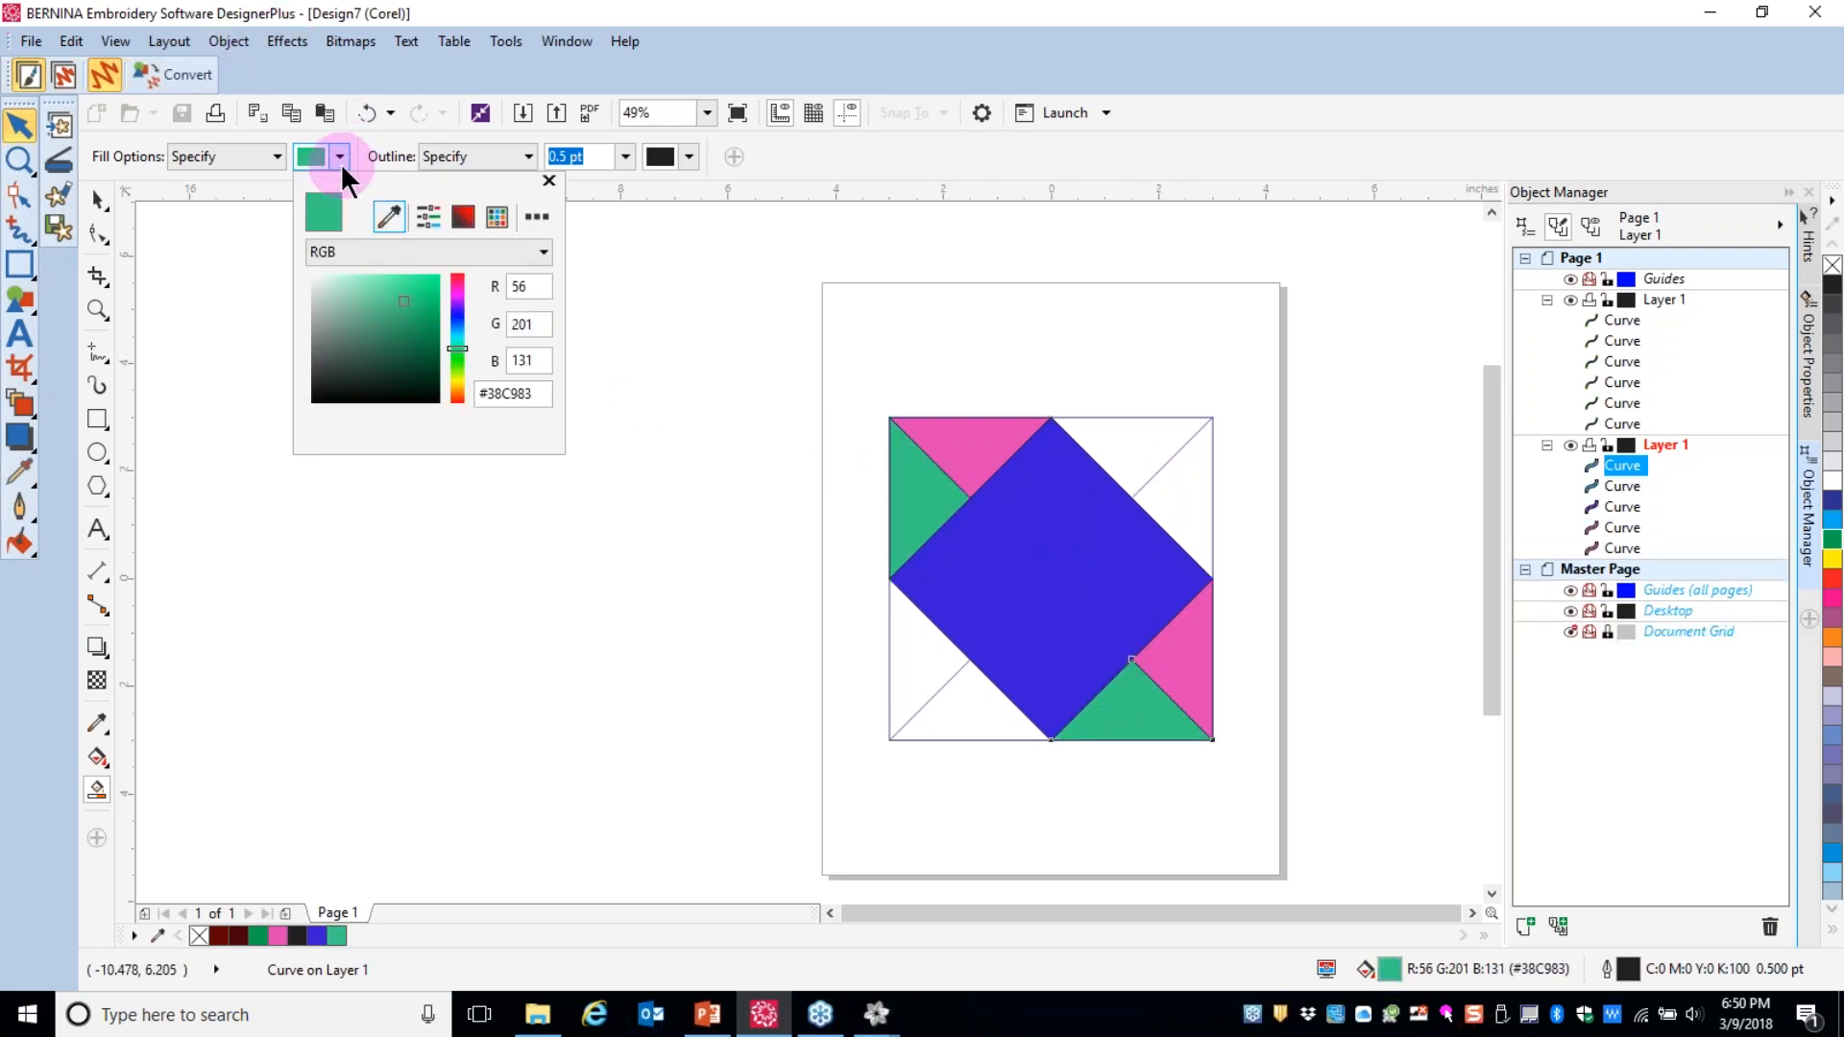
{"action": "left_click_drag", "start_coordinate": [464, 350], "coordinate": [470, 378]}
{"action": "left_click", "coordinate": [420, 284]}
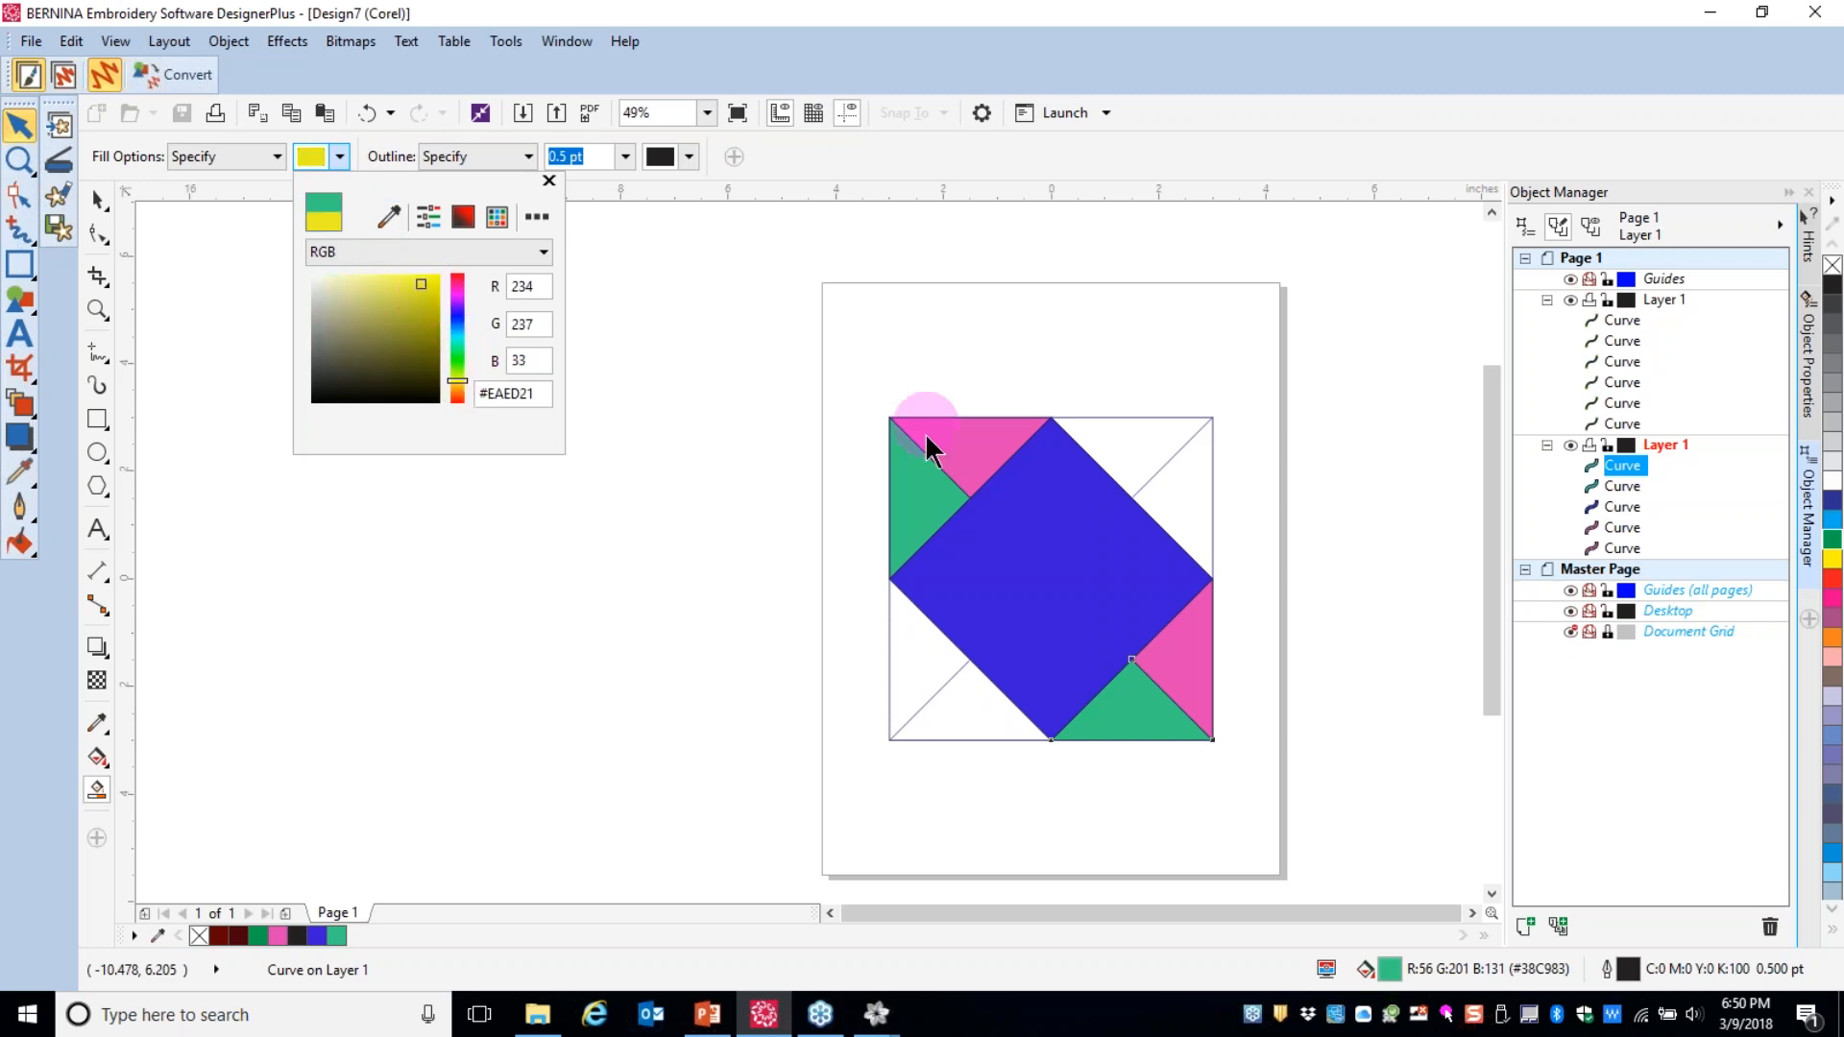
{"action": "left_click", "coordinate": [908, 671]}
{"action": "left_click", "coordinate": [1122, 442]}
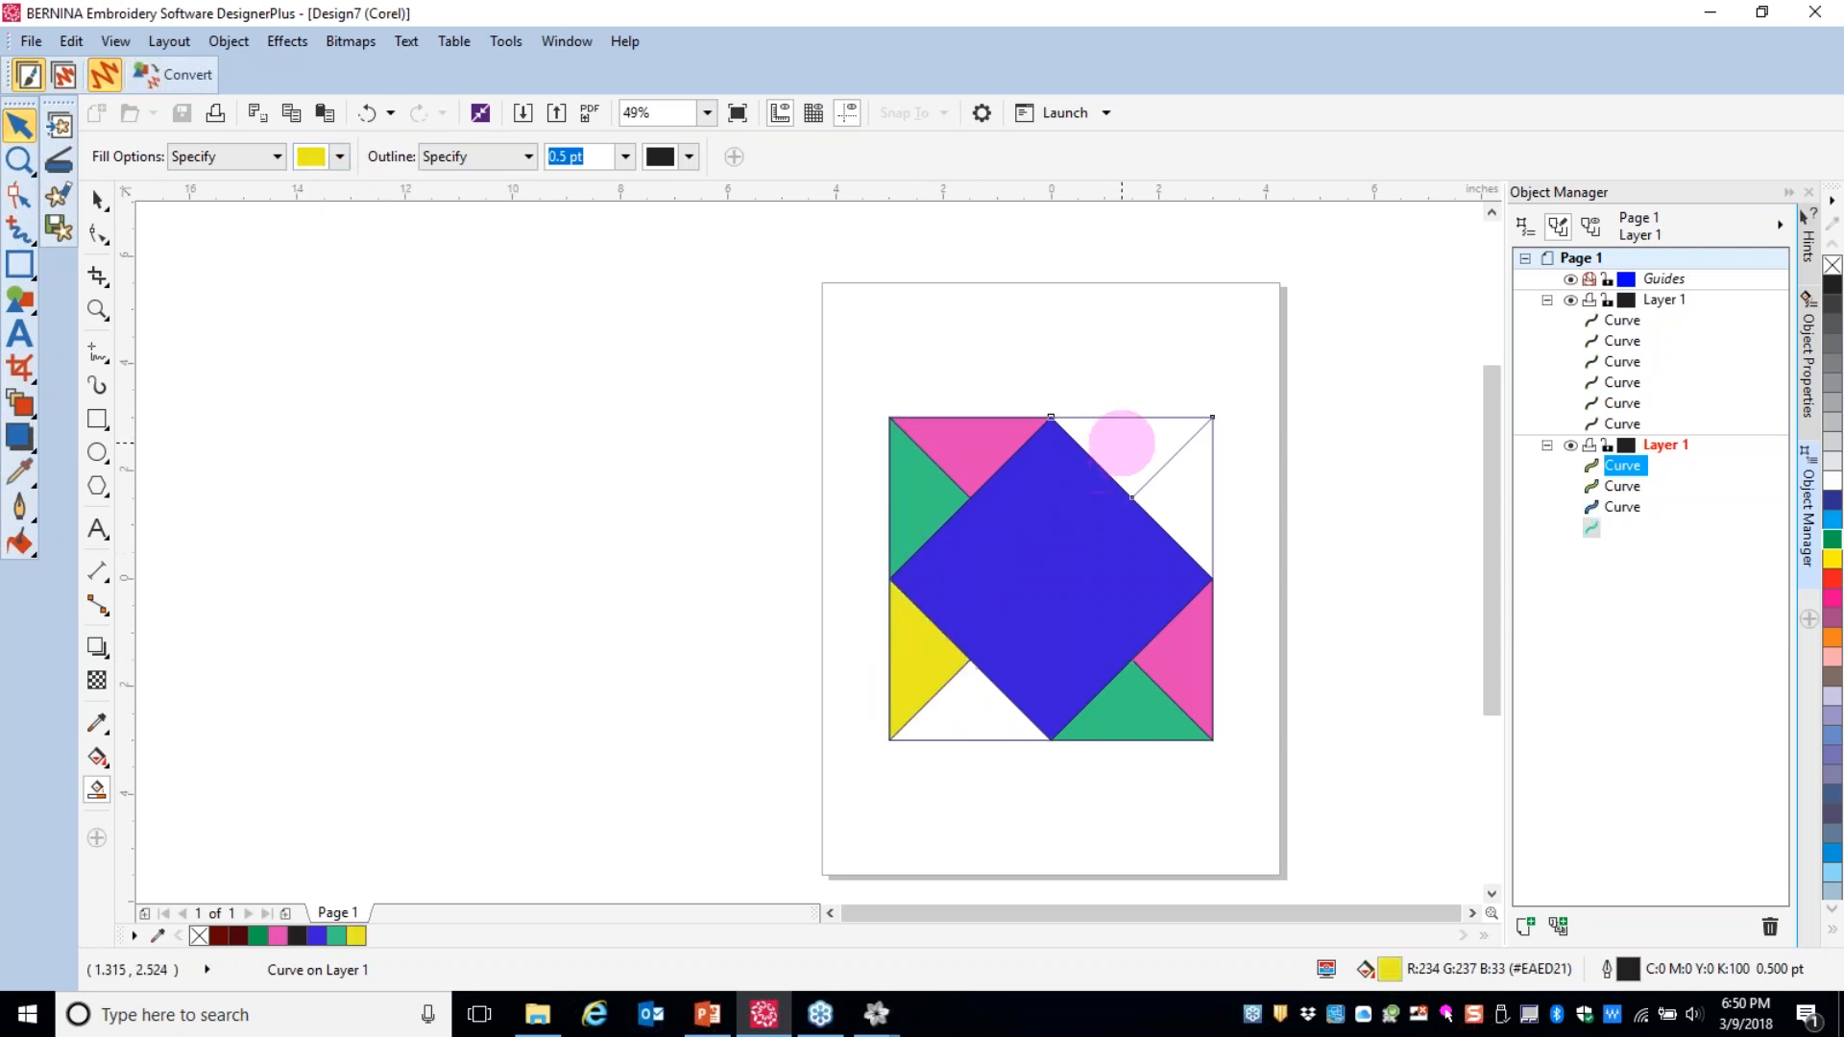
- Change the Smart Fill color to orange #CF5021 and fill the last two empty triangles at the upper-right and lower-left corners
{"action": "left_click", "coordinate": [341, 163]}
{"action": "left_click_drag", "start_coordinate": [459, 378], "coordinate": [465, 398]}
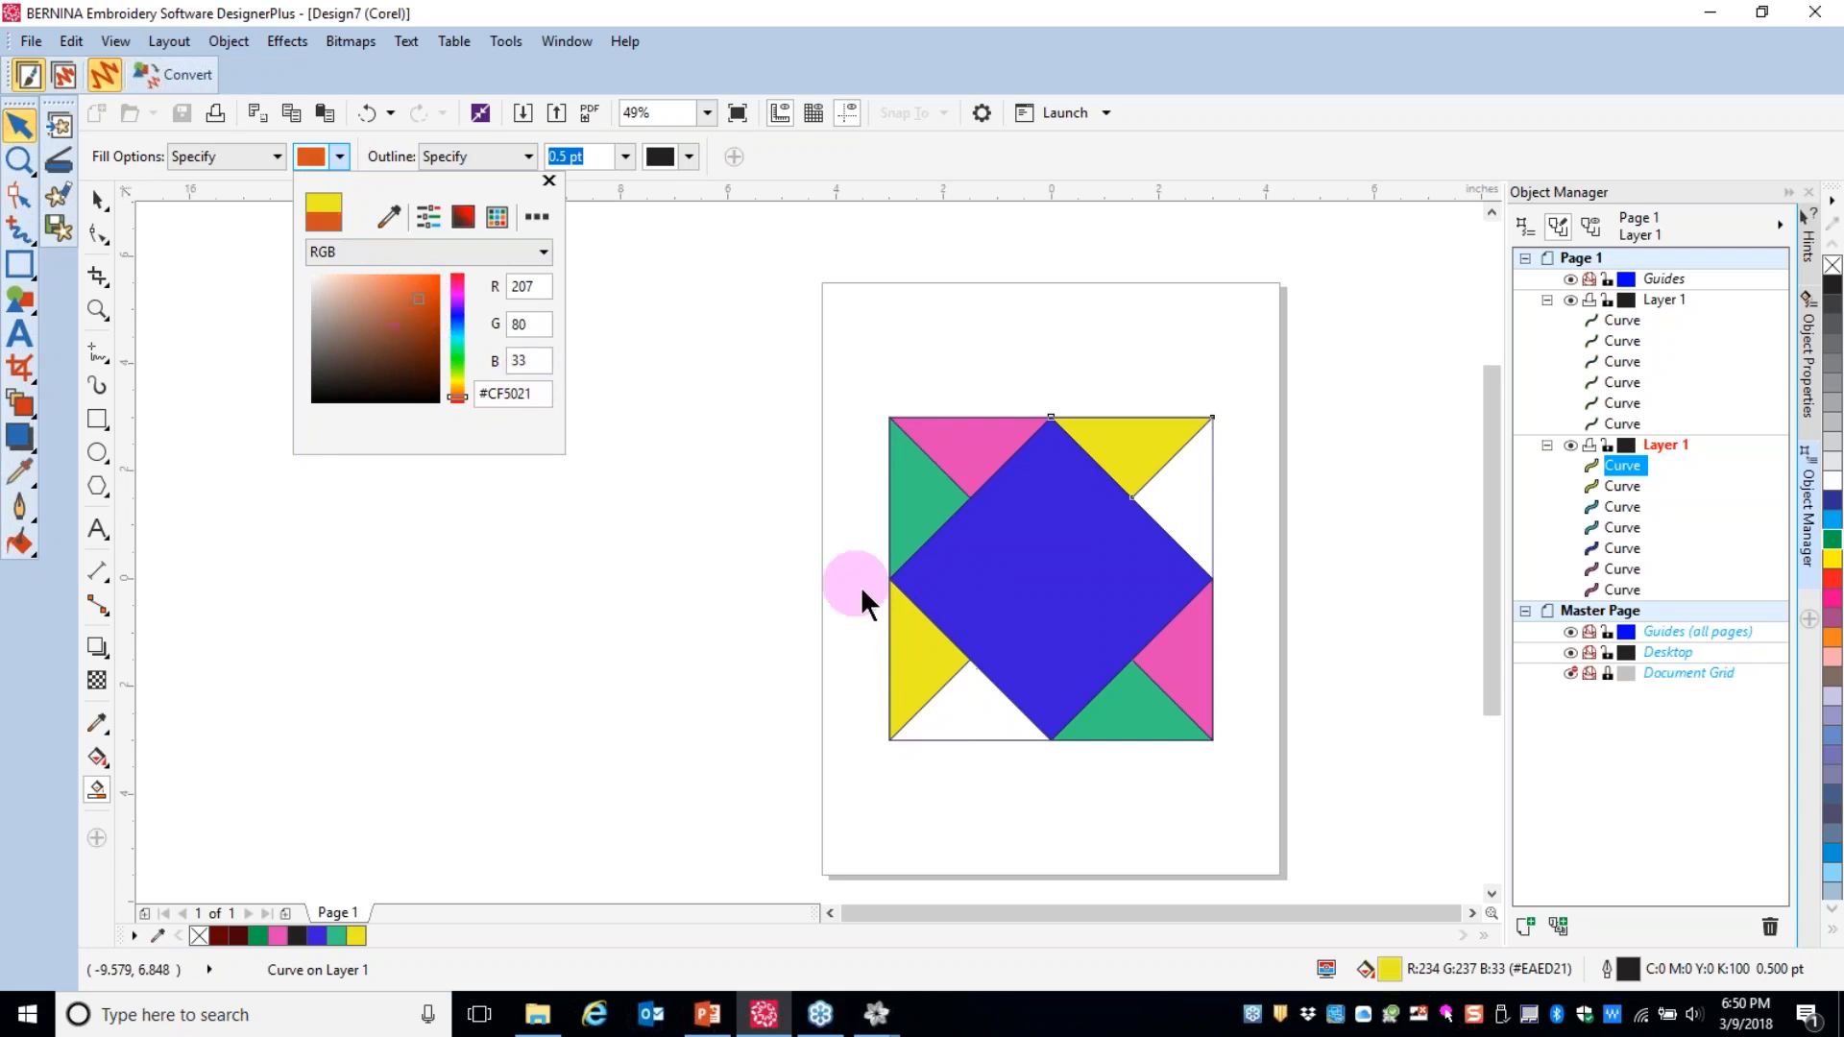
{"action": "left_click", "coordinate": [972, 692]}
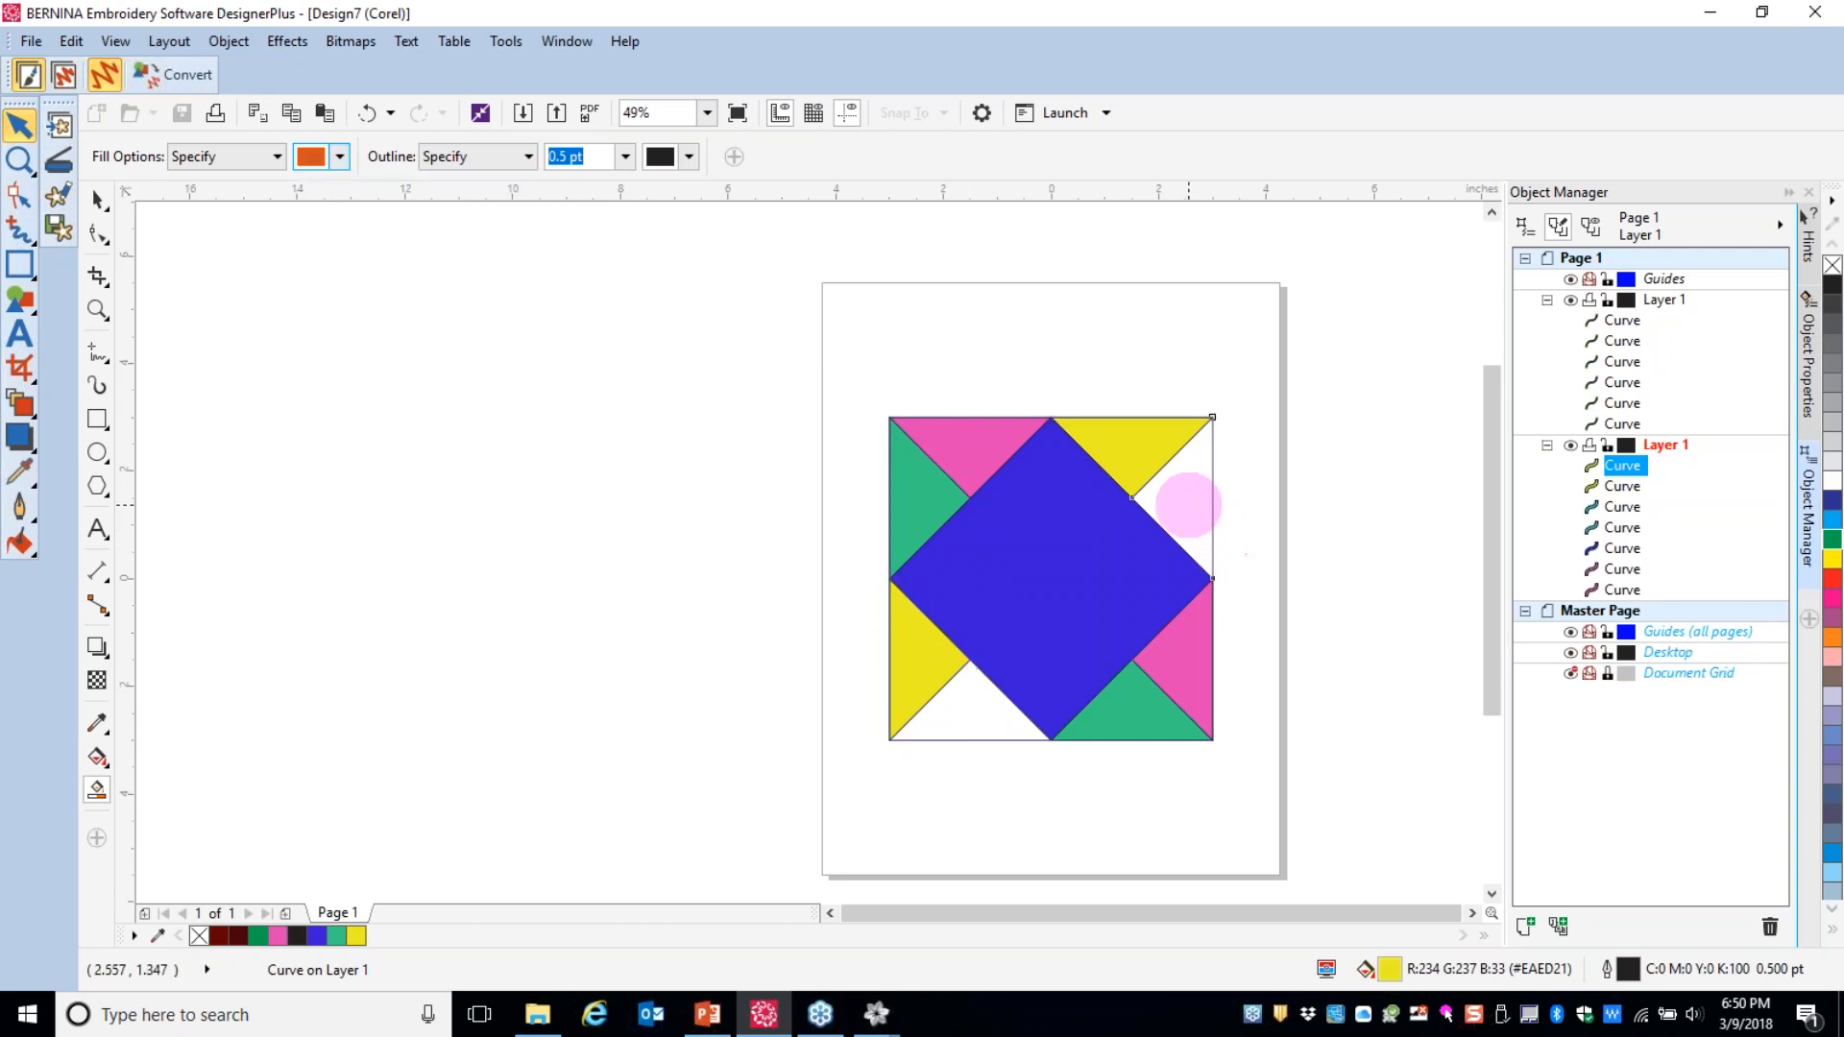
{"action": "left_click", "coordinate": [1185, 503]}
{"action": "left_click", "coordinate": [972, 706]}
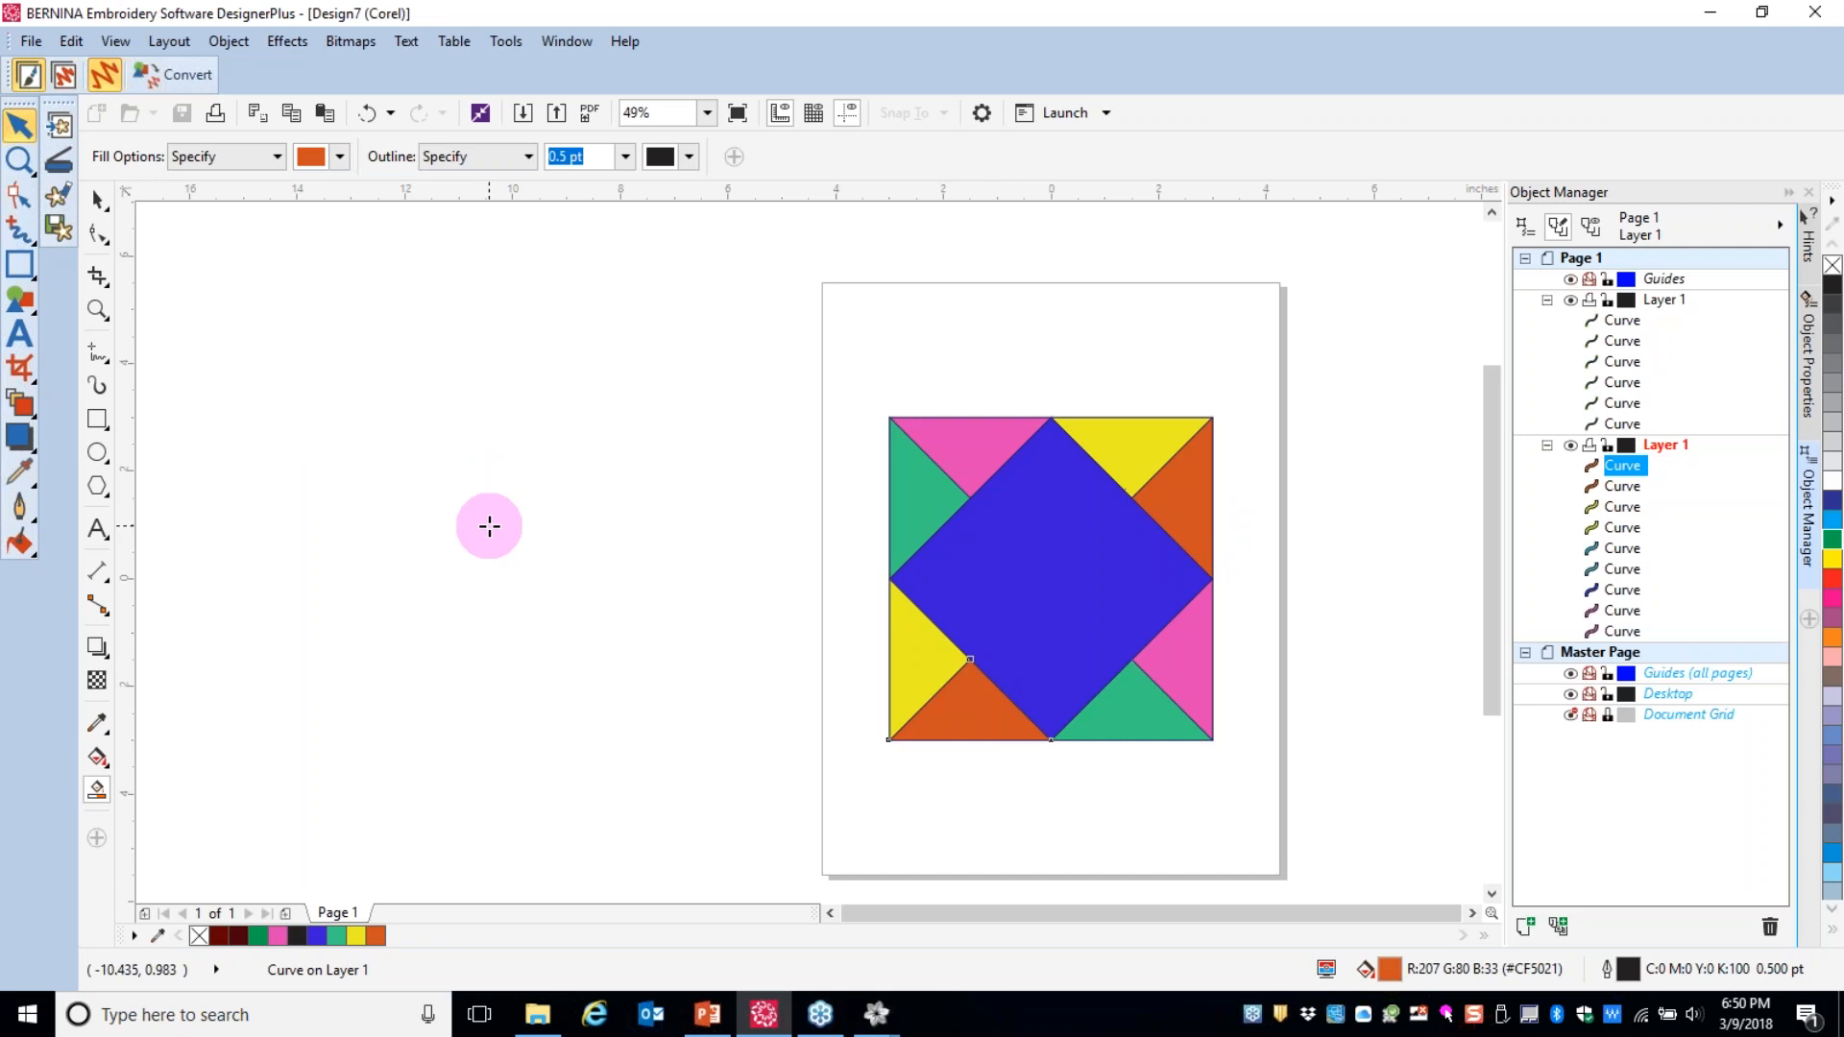
{"action": "left_click", "coordinate": [486, 429]}
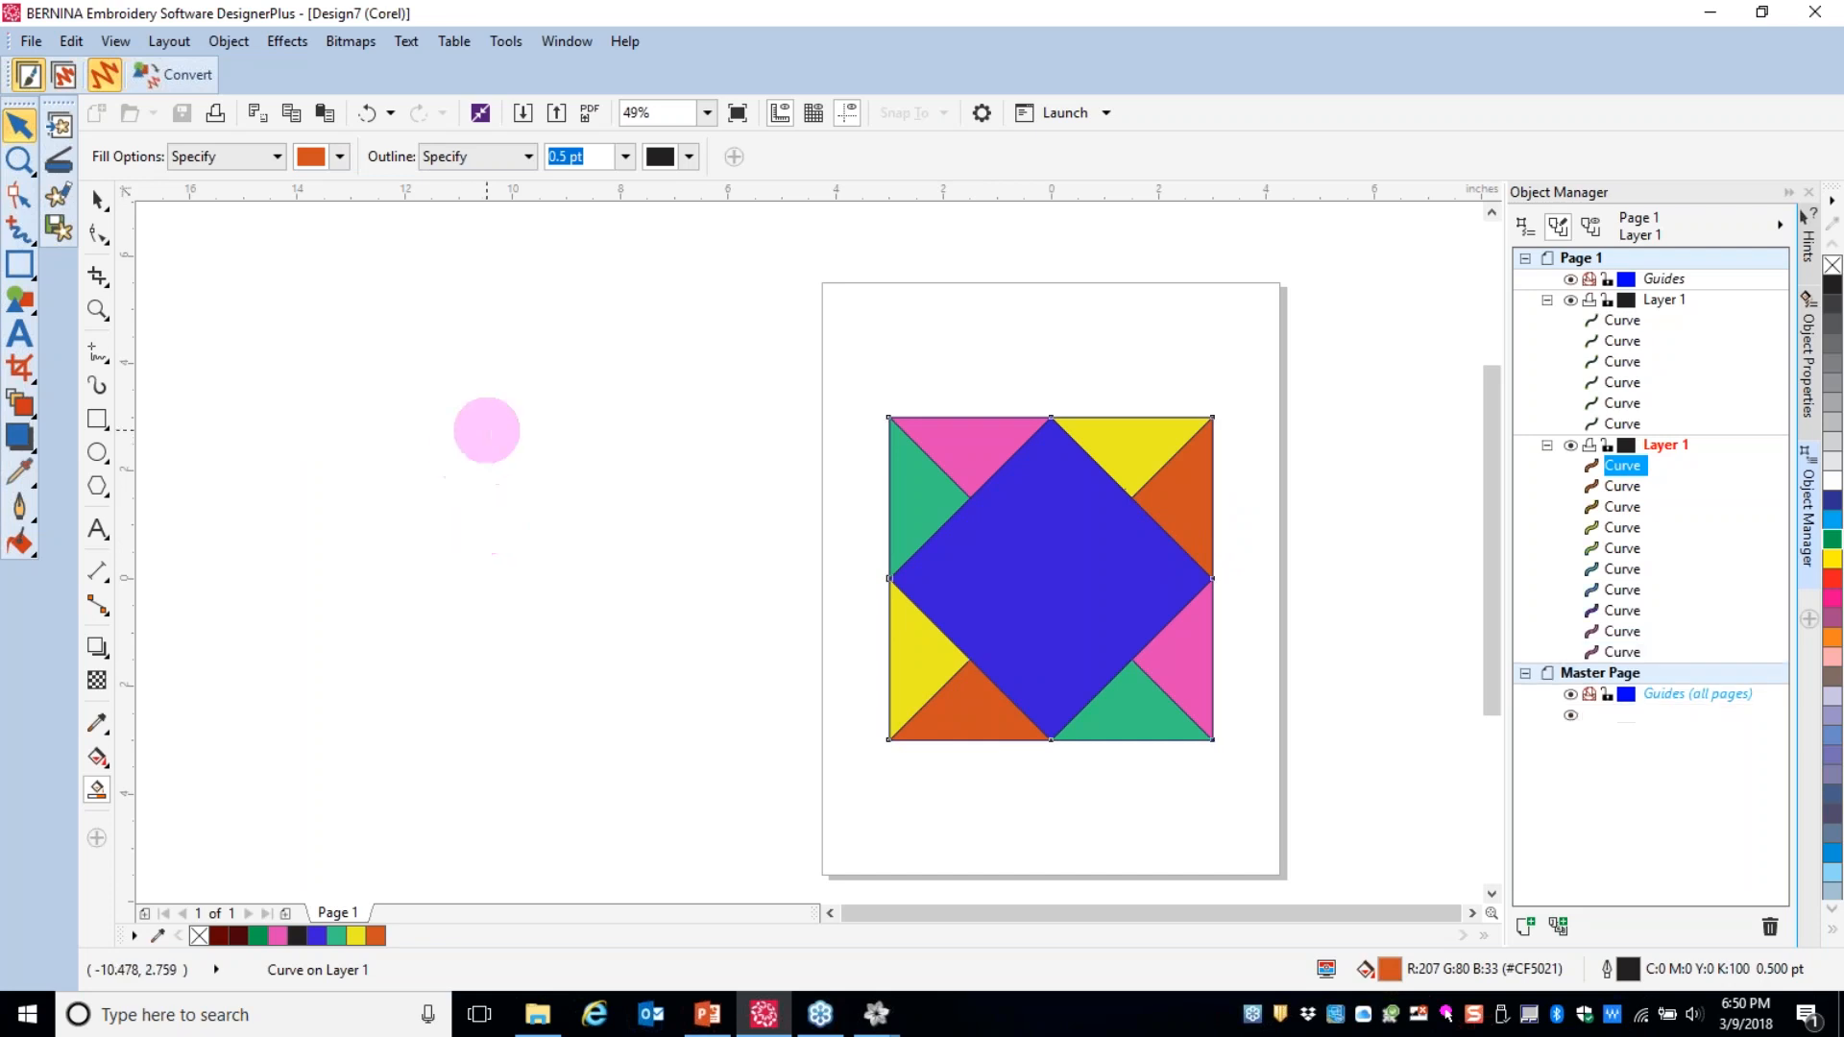
{"action": "left_click", "coordinate": [365, 114]}
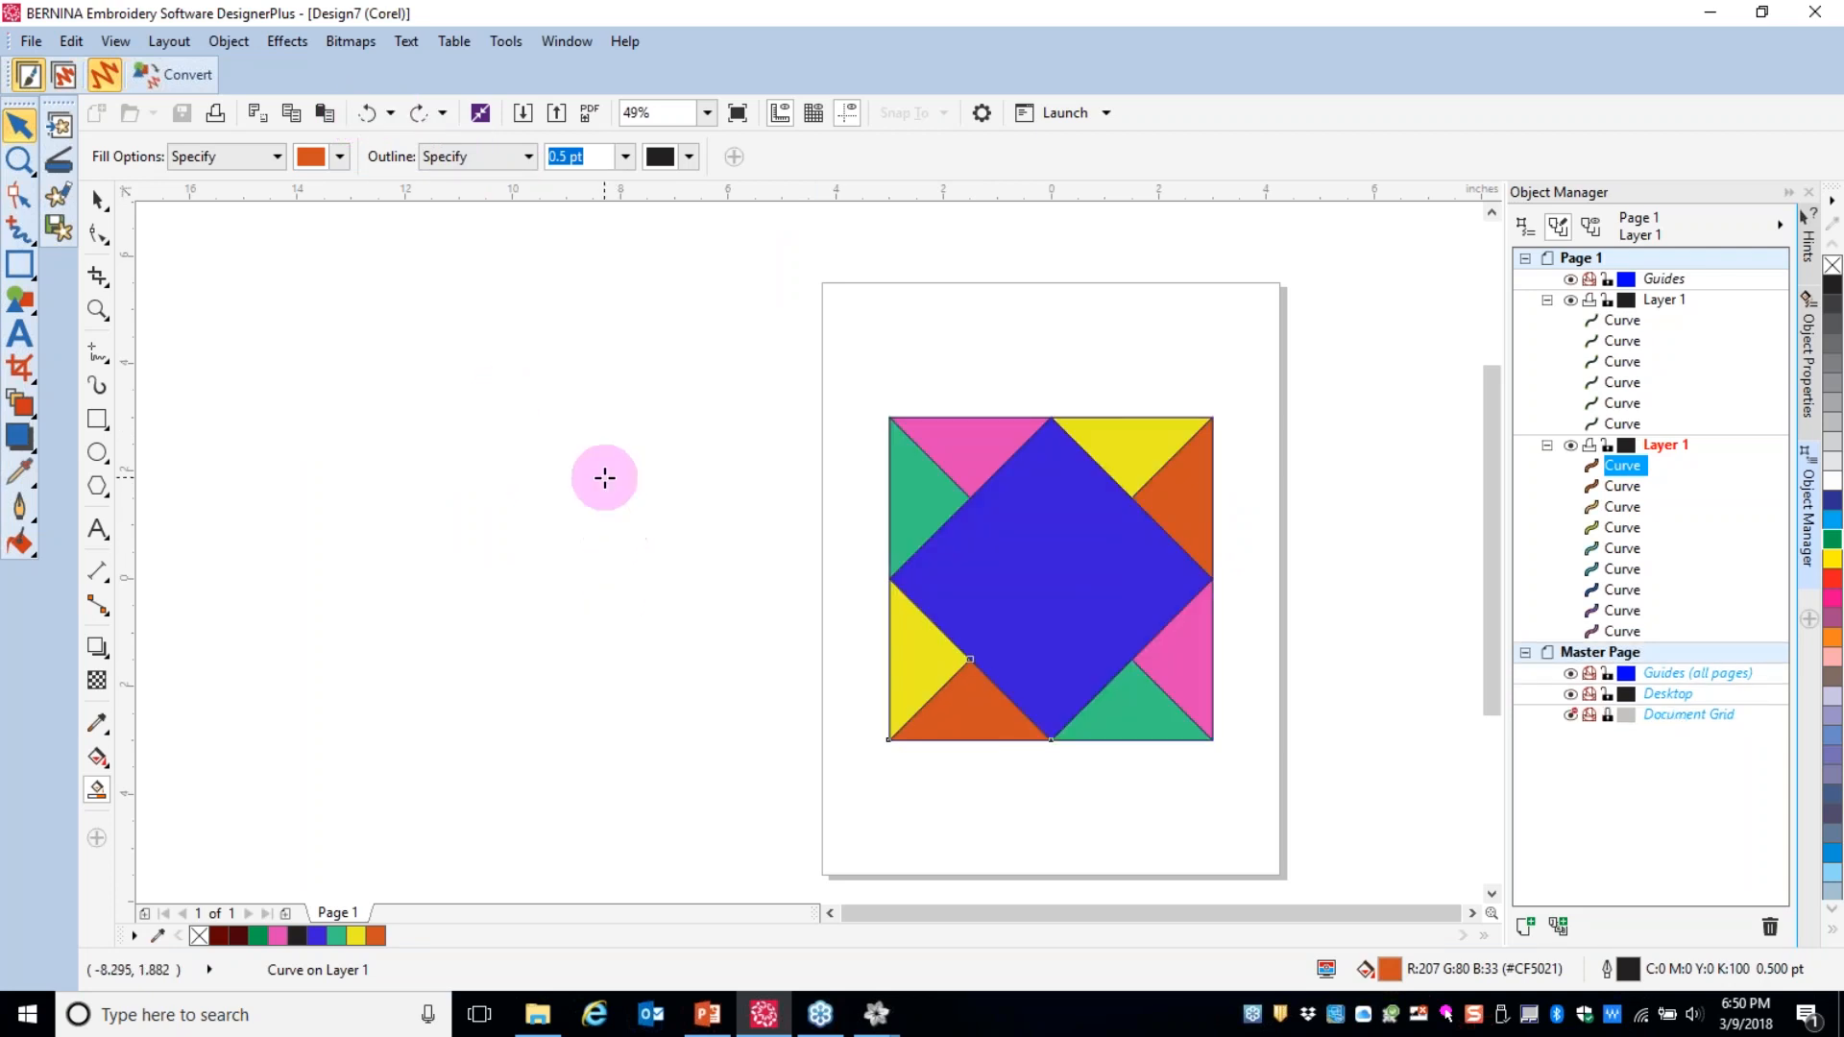
- Select and copy all the quilt block objects, and switch to Bernina DesignWorks
{"action": "key", "text": "ctrl+a"}
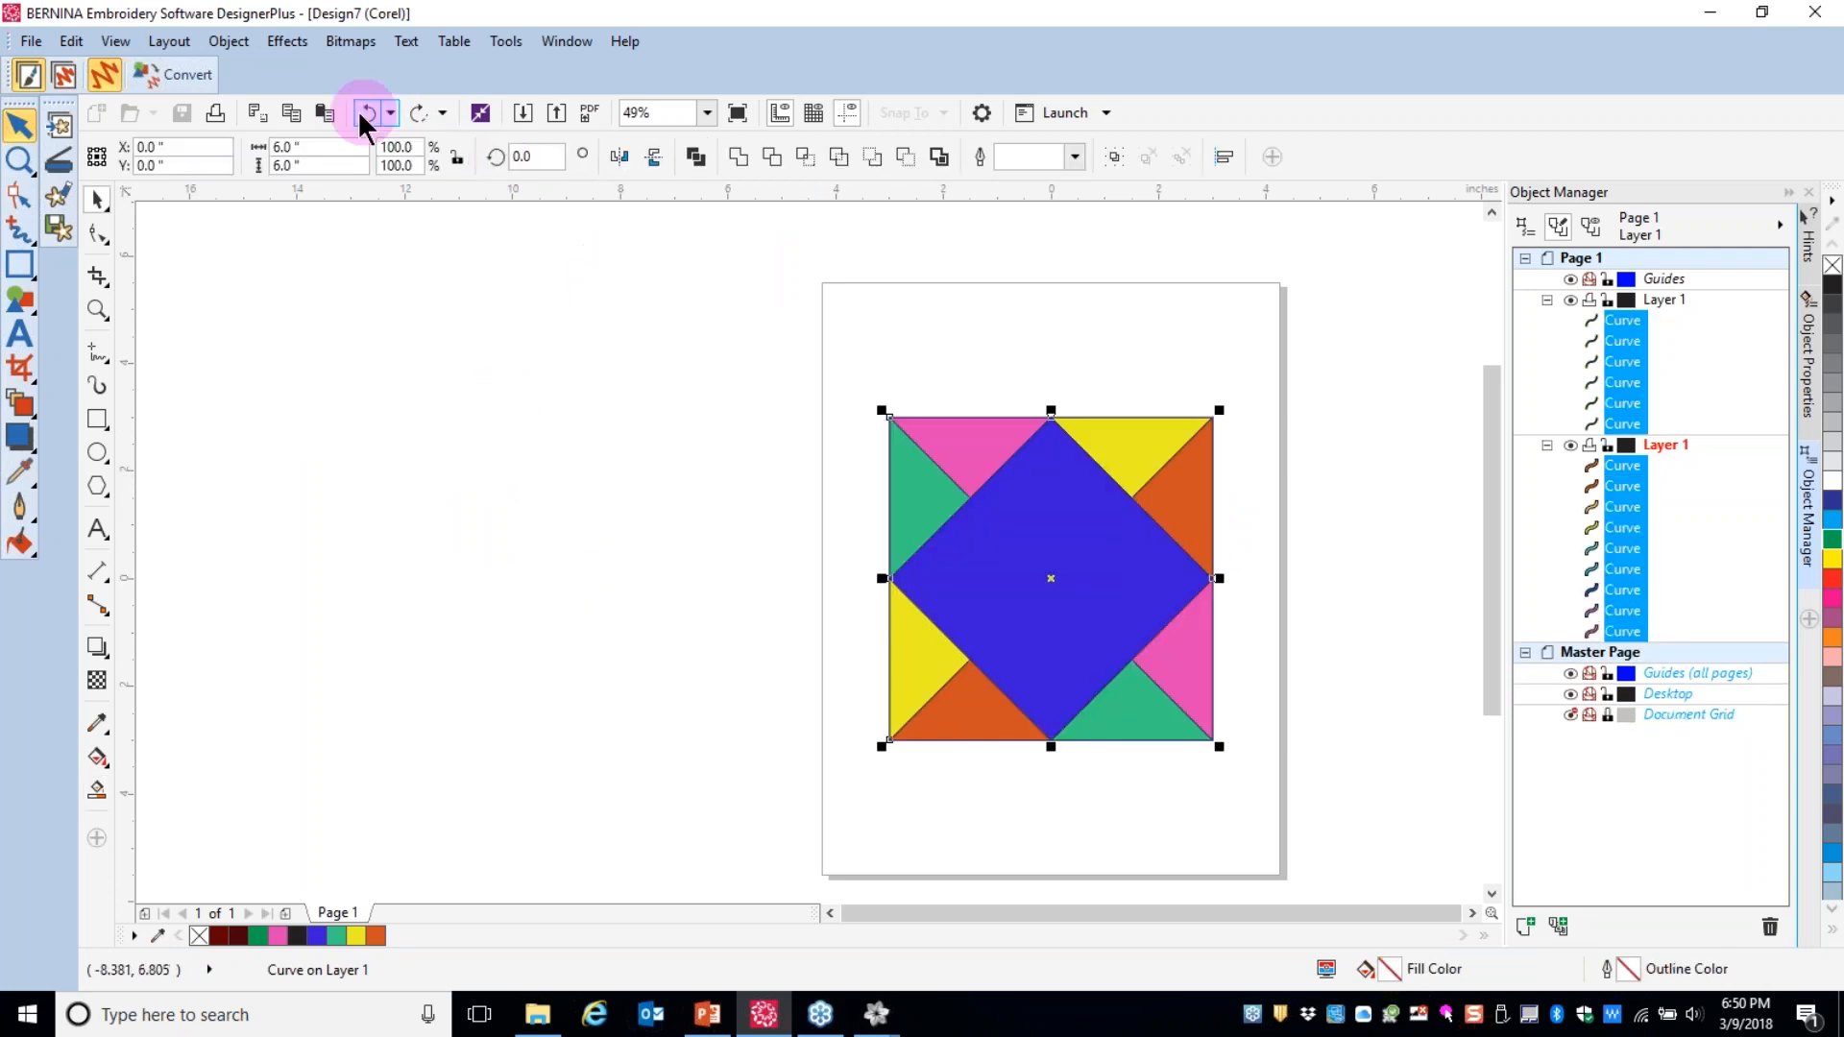
{"action": "left_click", "coordinate": [285, 114]}
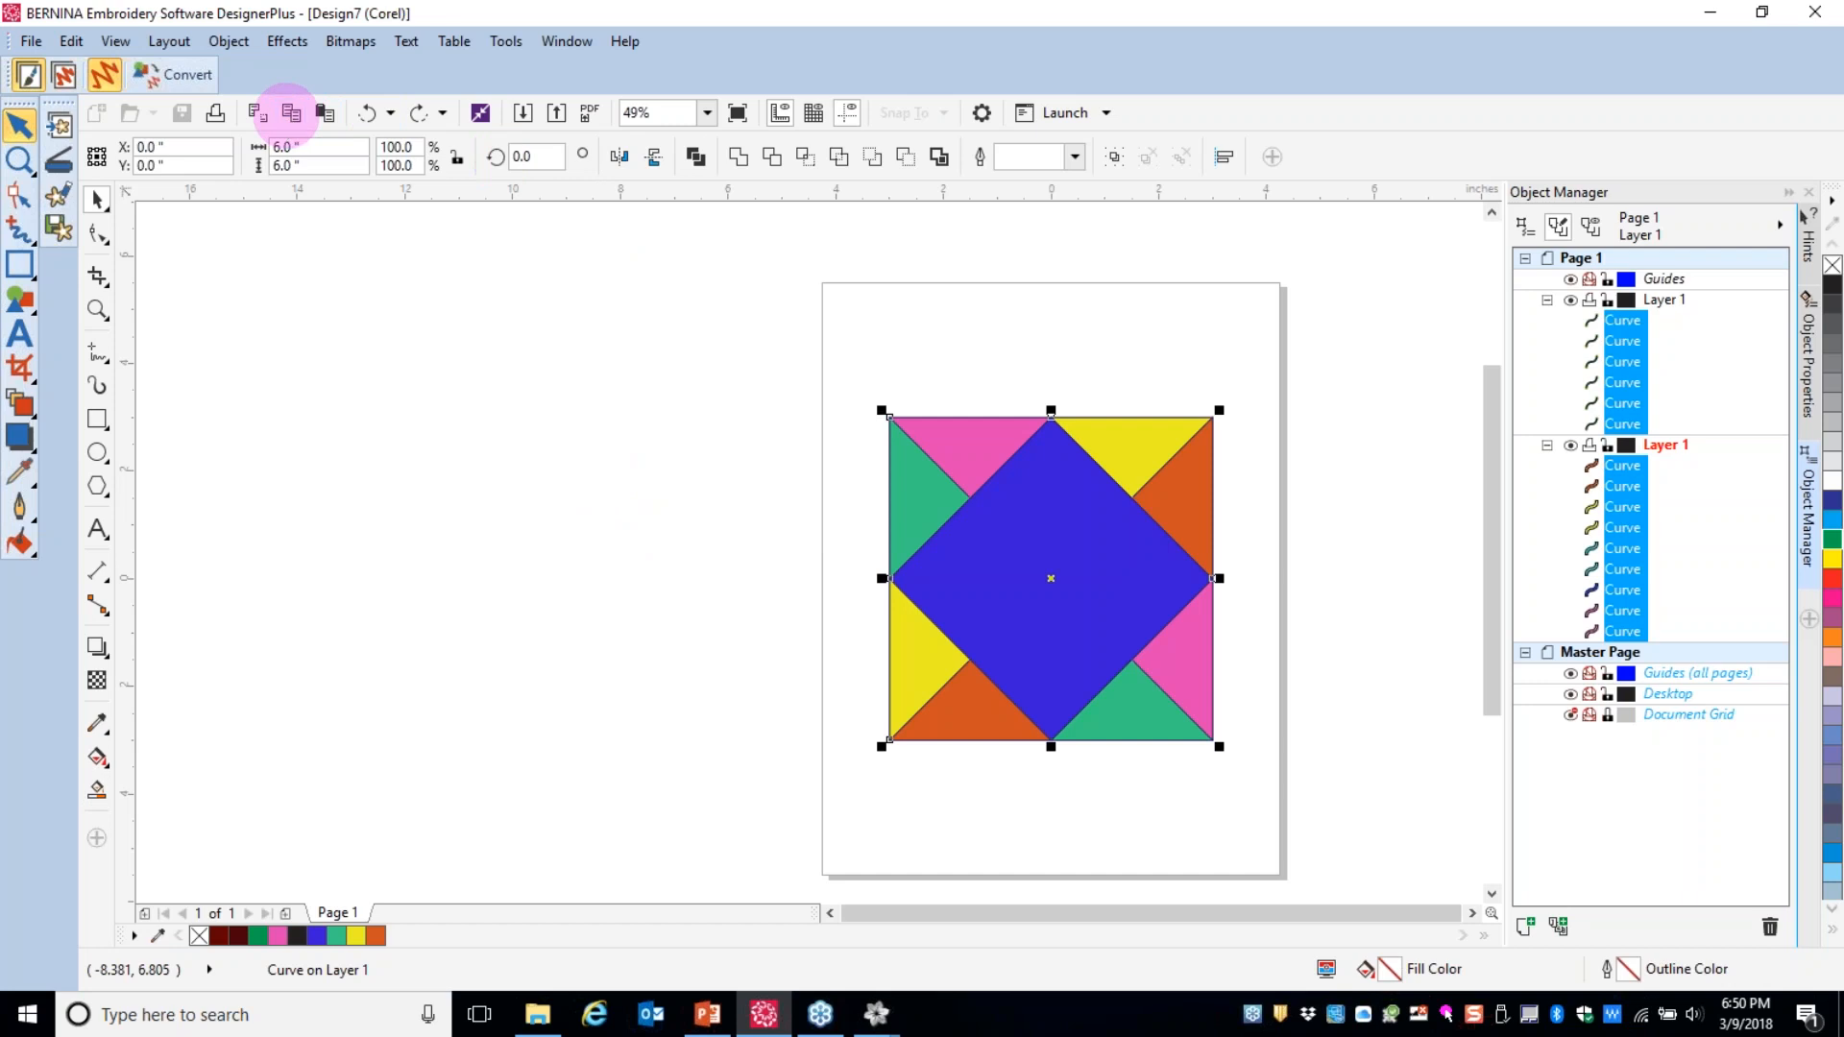
{"action": "left_click", "coordinate": [877, 1013]}
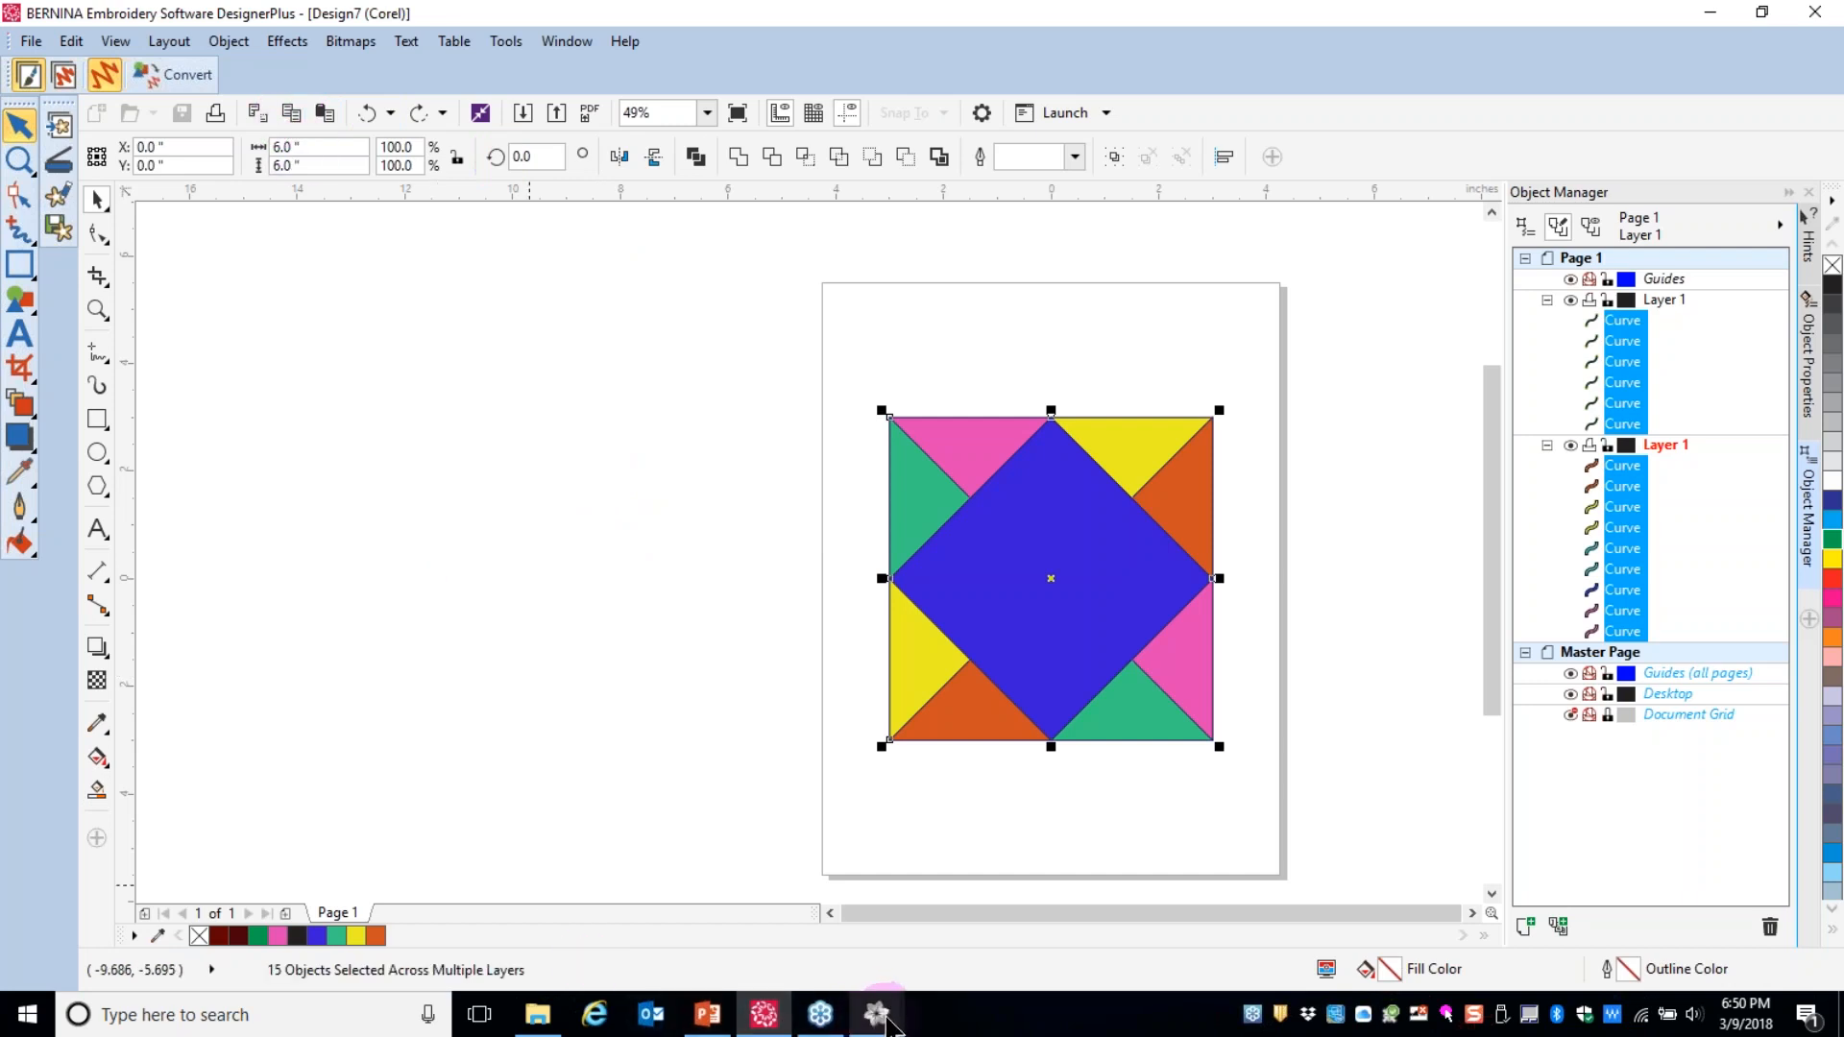
{"action": "left_click", "coordinate": [976, 948]}
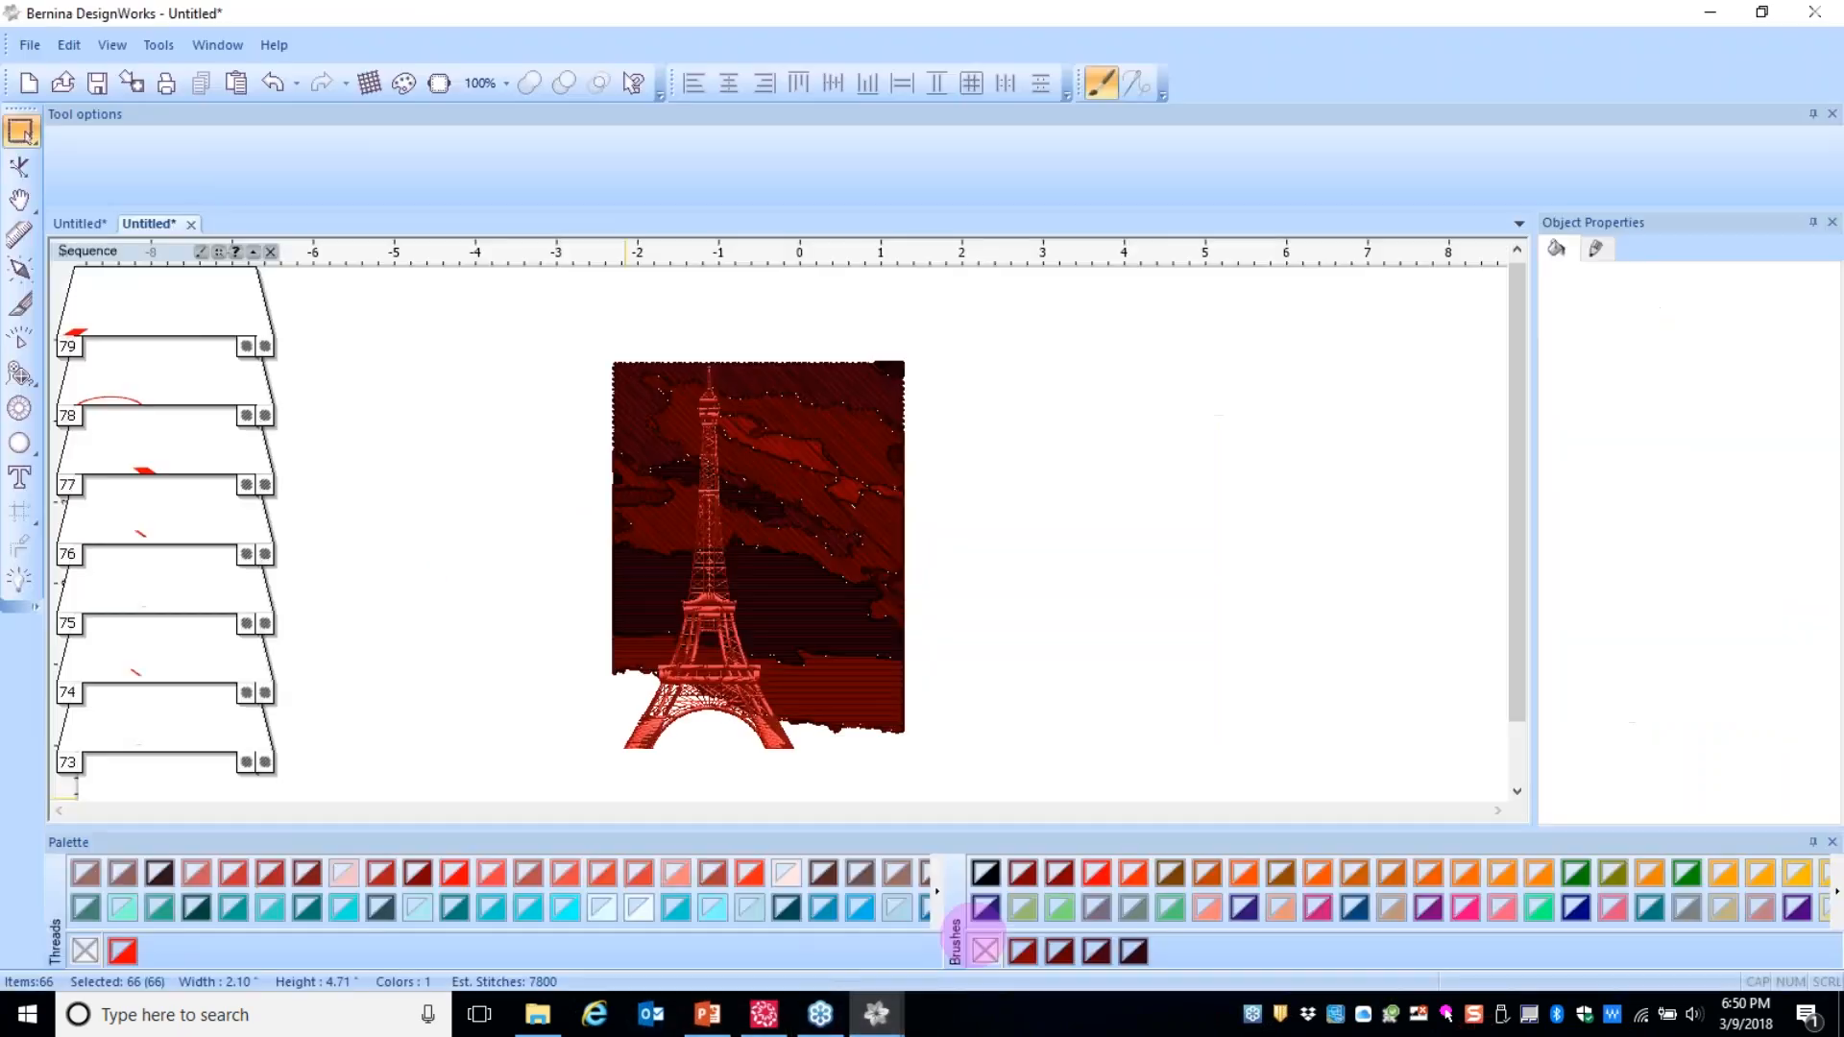
- Delete the existing sky and Eiffel Tower design from the page and paste the copied quilt block in its place
{"action": "key", "text": "ctrl+v"}
{"action": "key", "text": "Delete"}
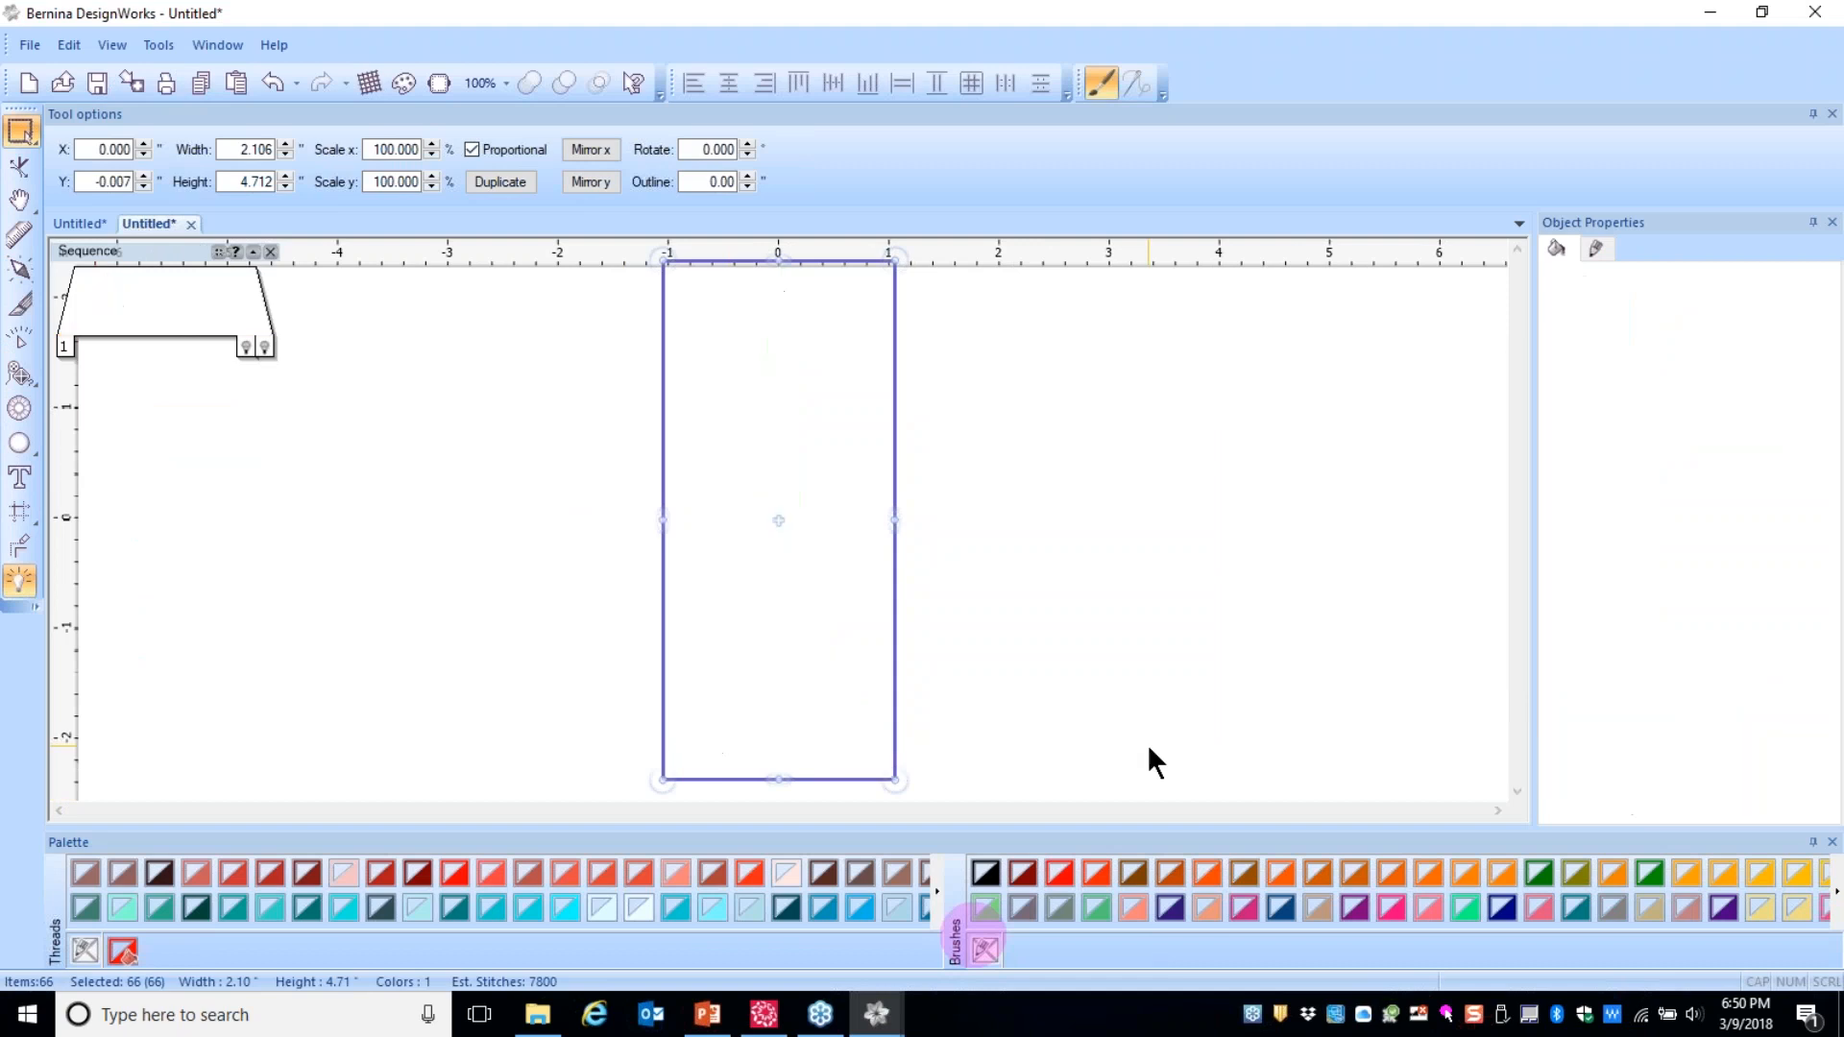
{"action": "left_click", "coordinate": [236, 83]}
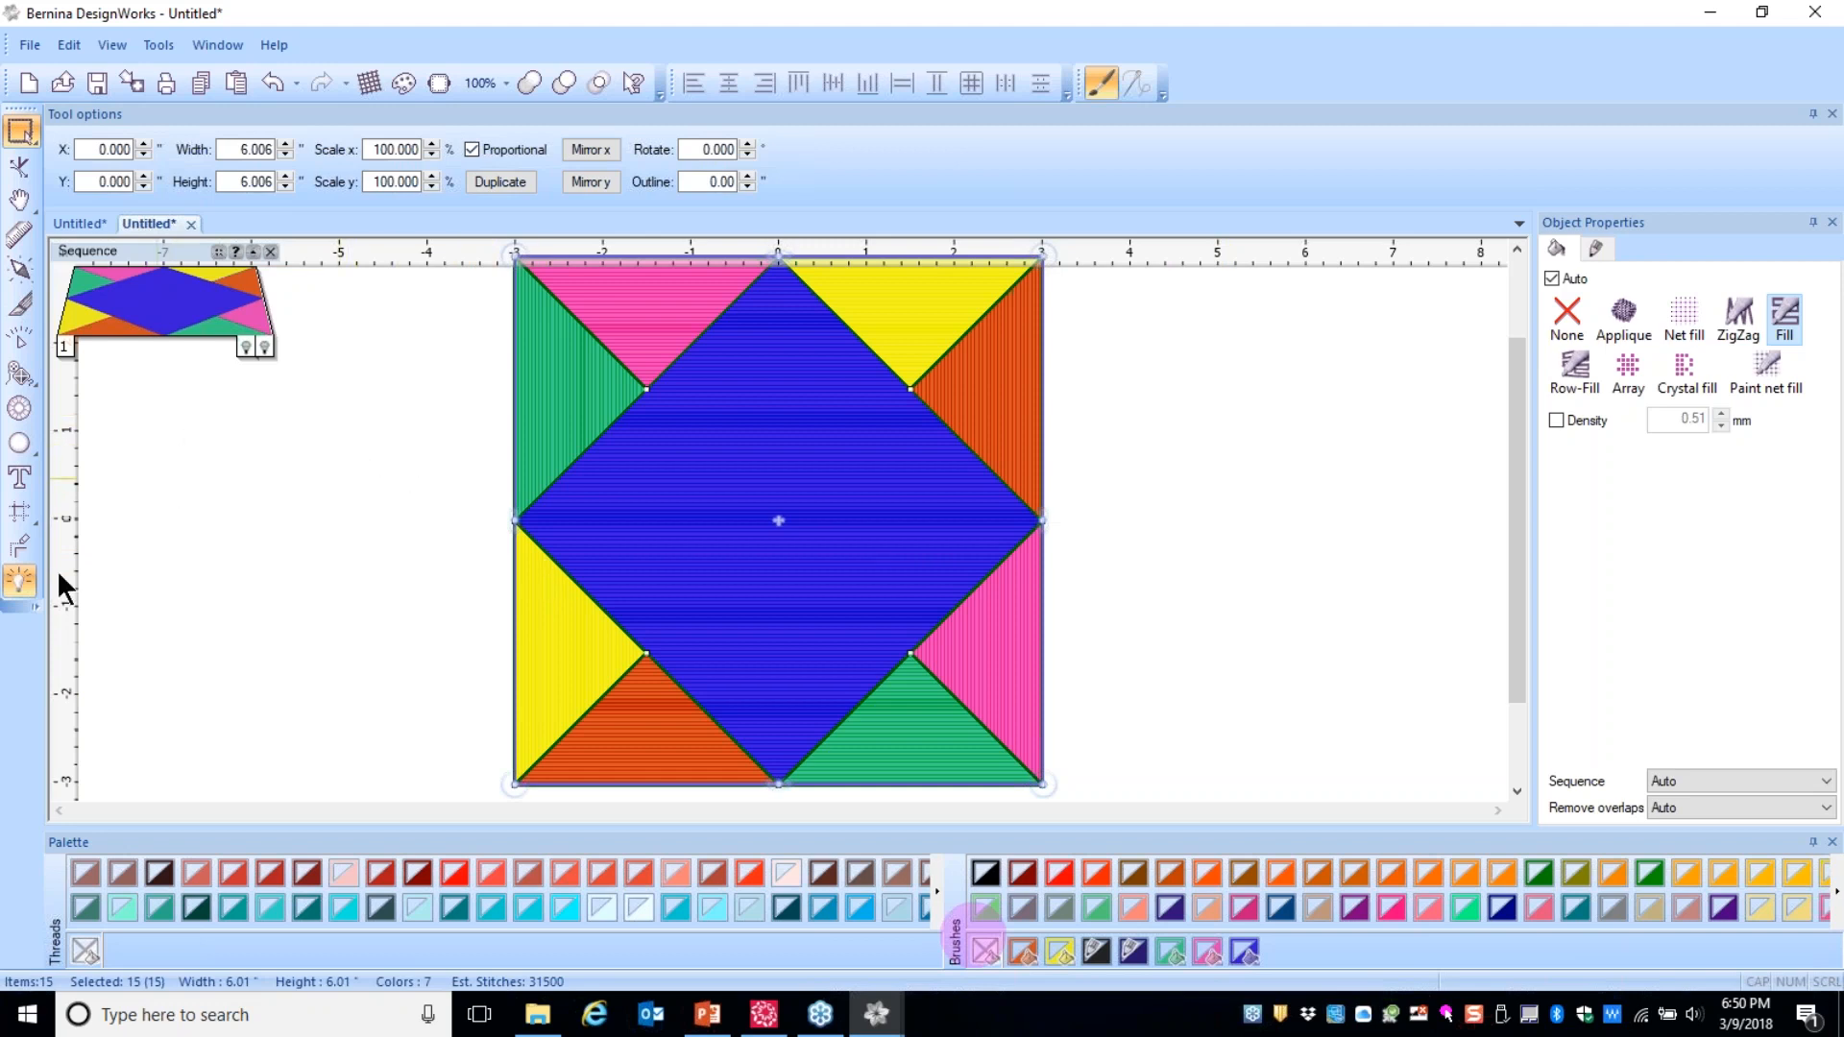
- Run the Slow Redraw simulation to examine the stitching order of the quilt block, and close it
{"action": "left_click", "coordinate": [26, 338]}
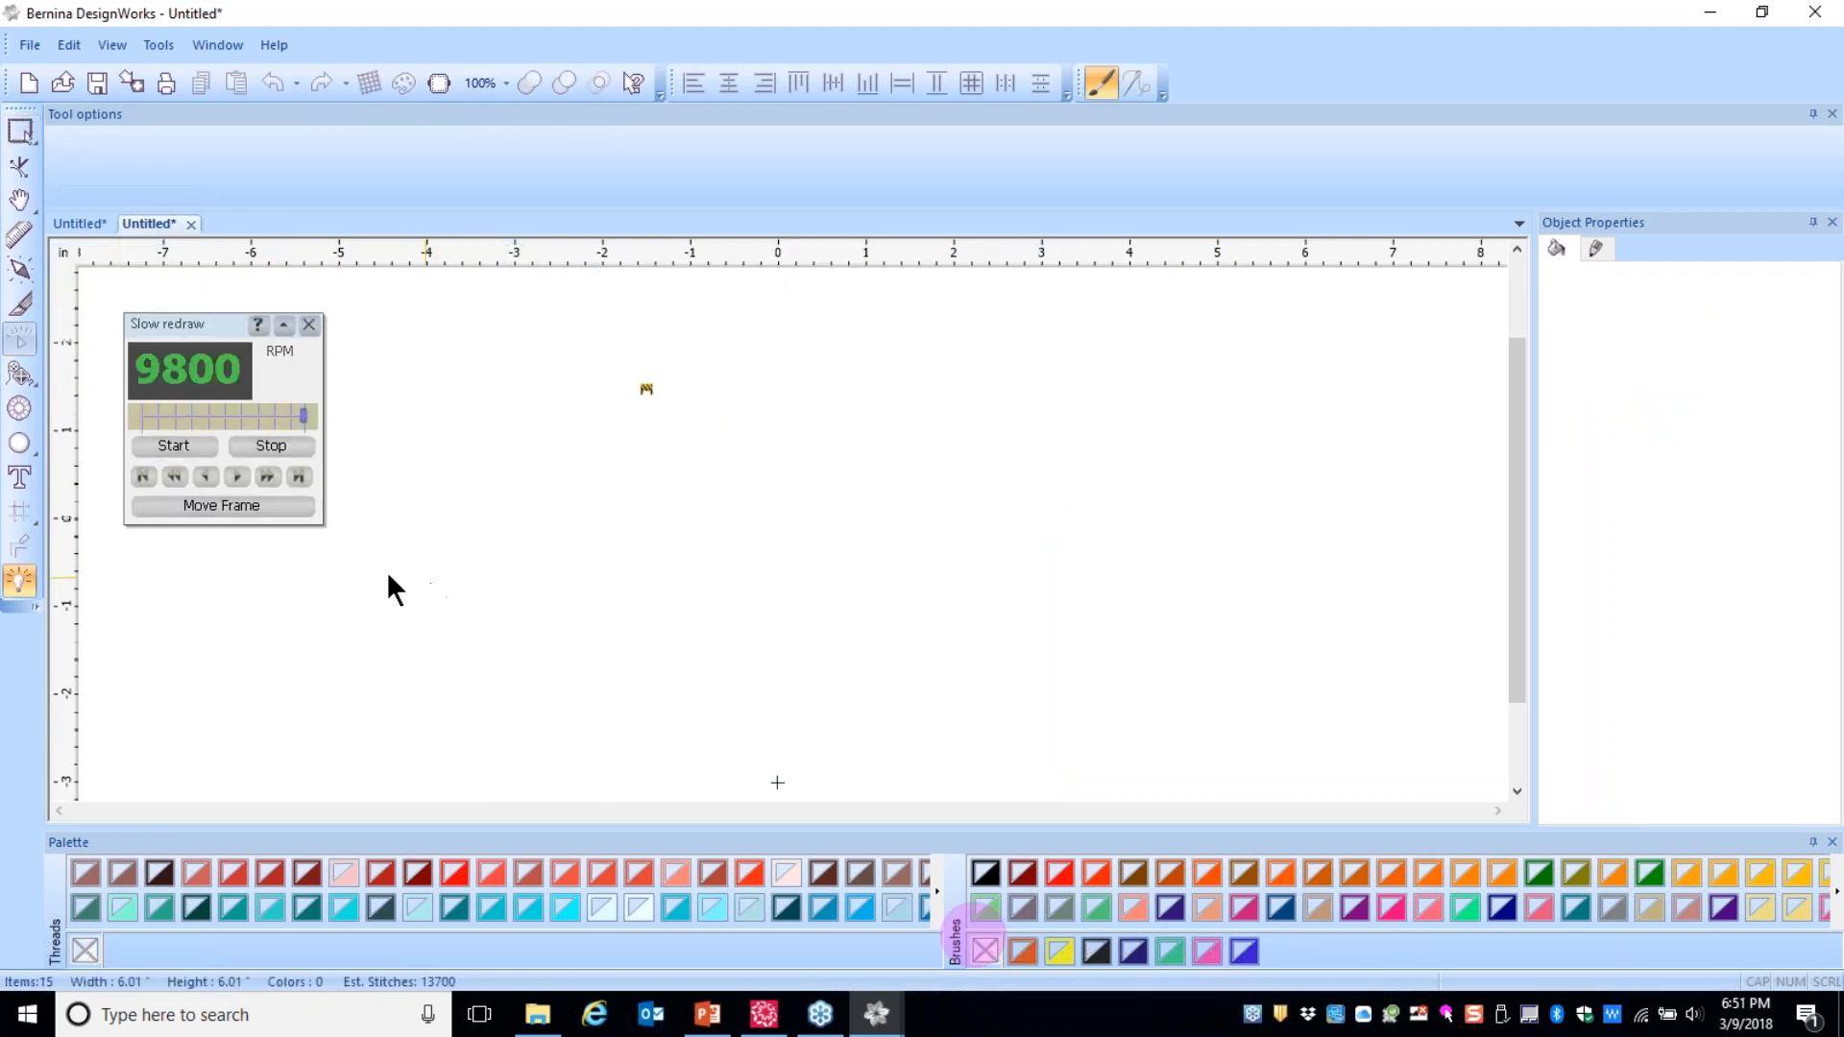
{"action": "left_click", "coordinate": [178, 446]}
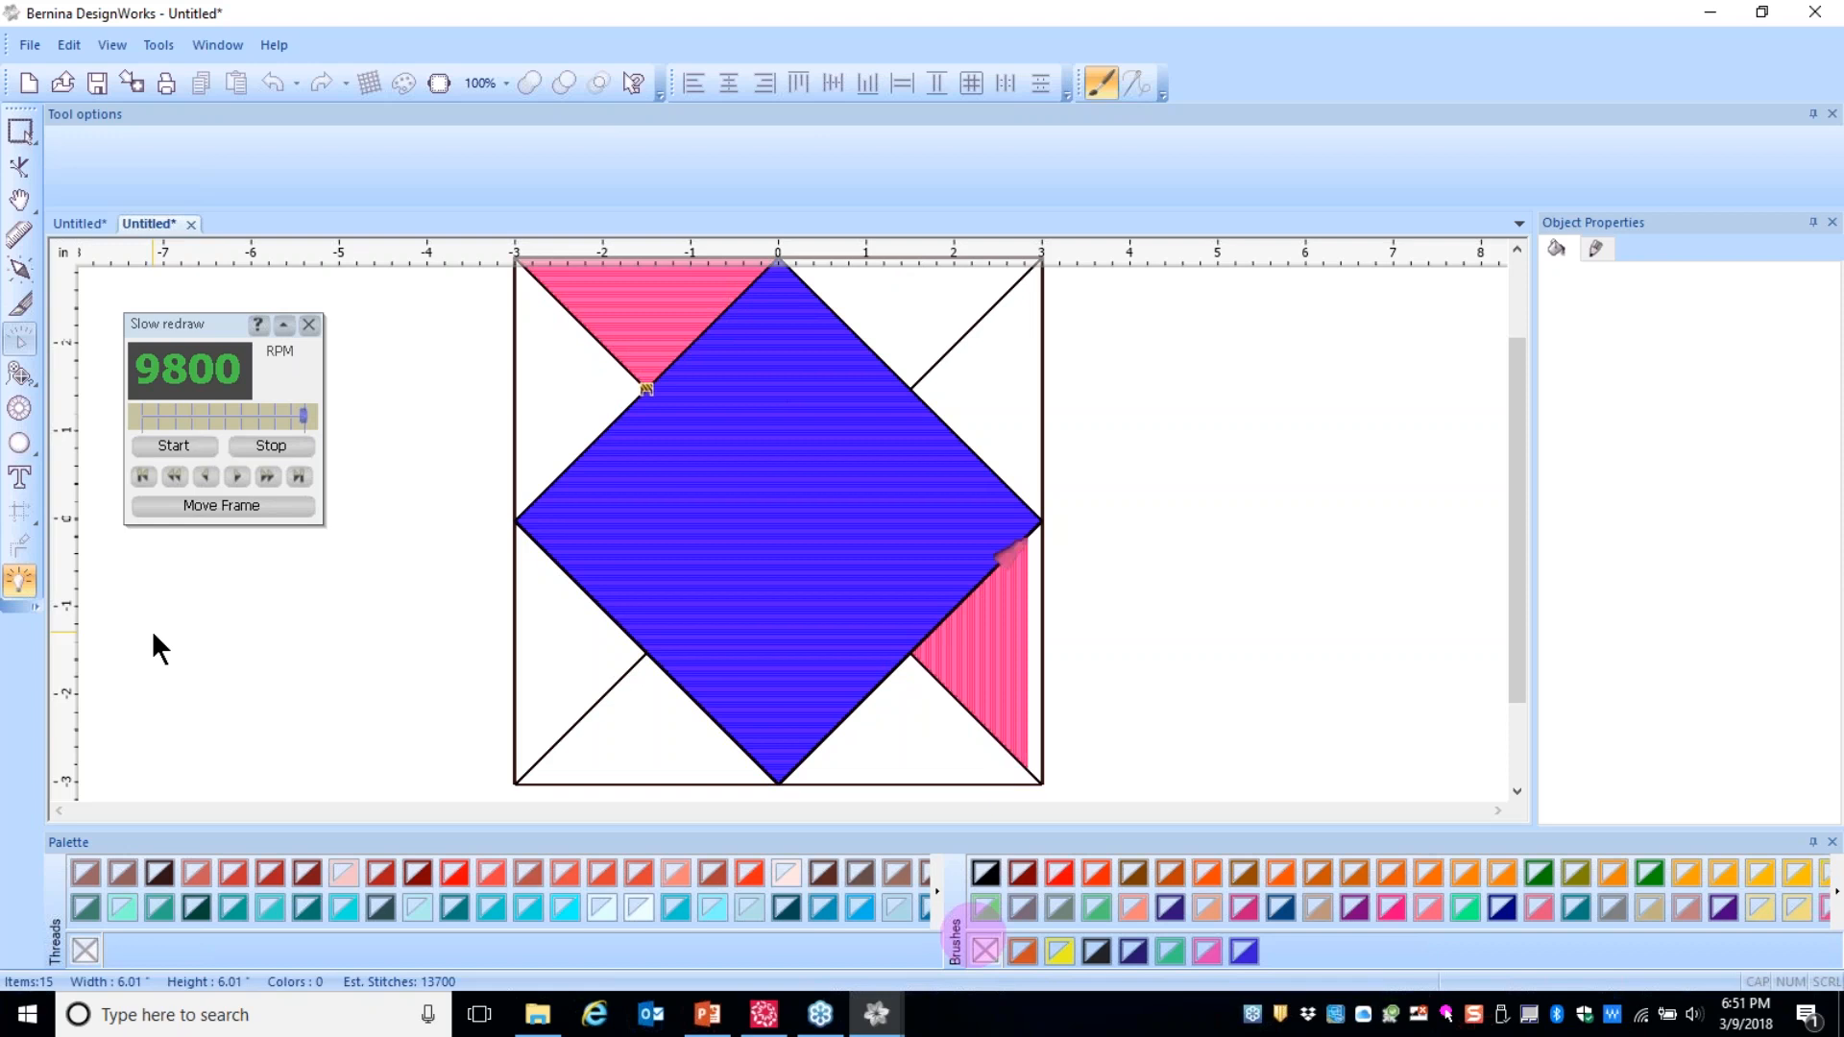
{"action": "left_click", "coordinate": [308, 324]}
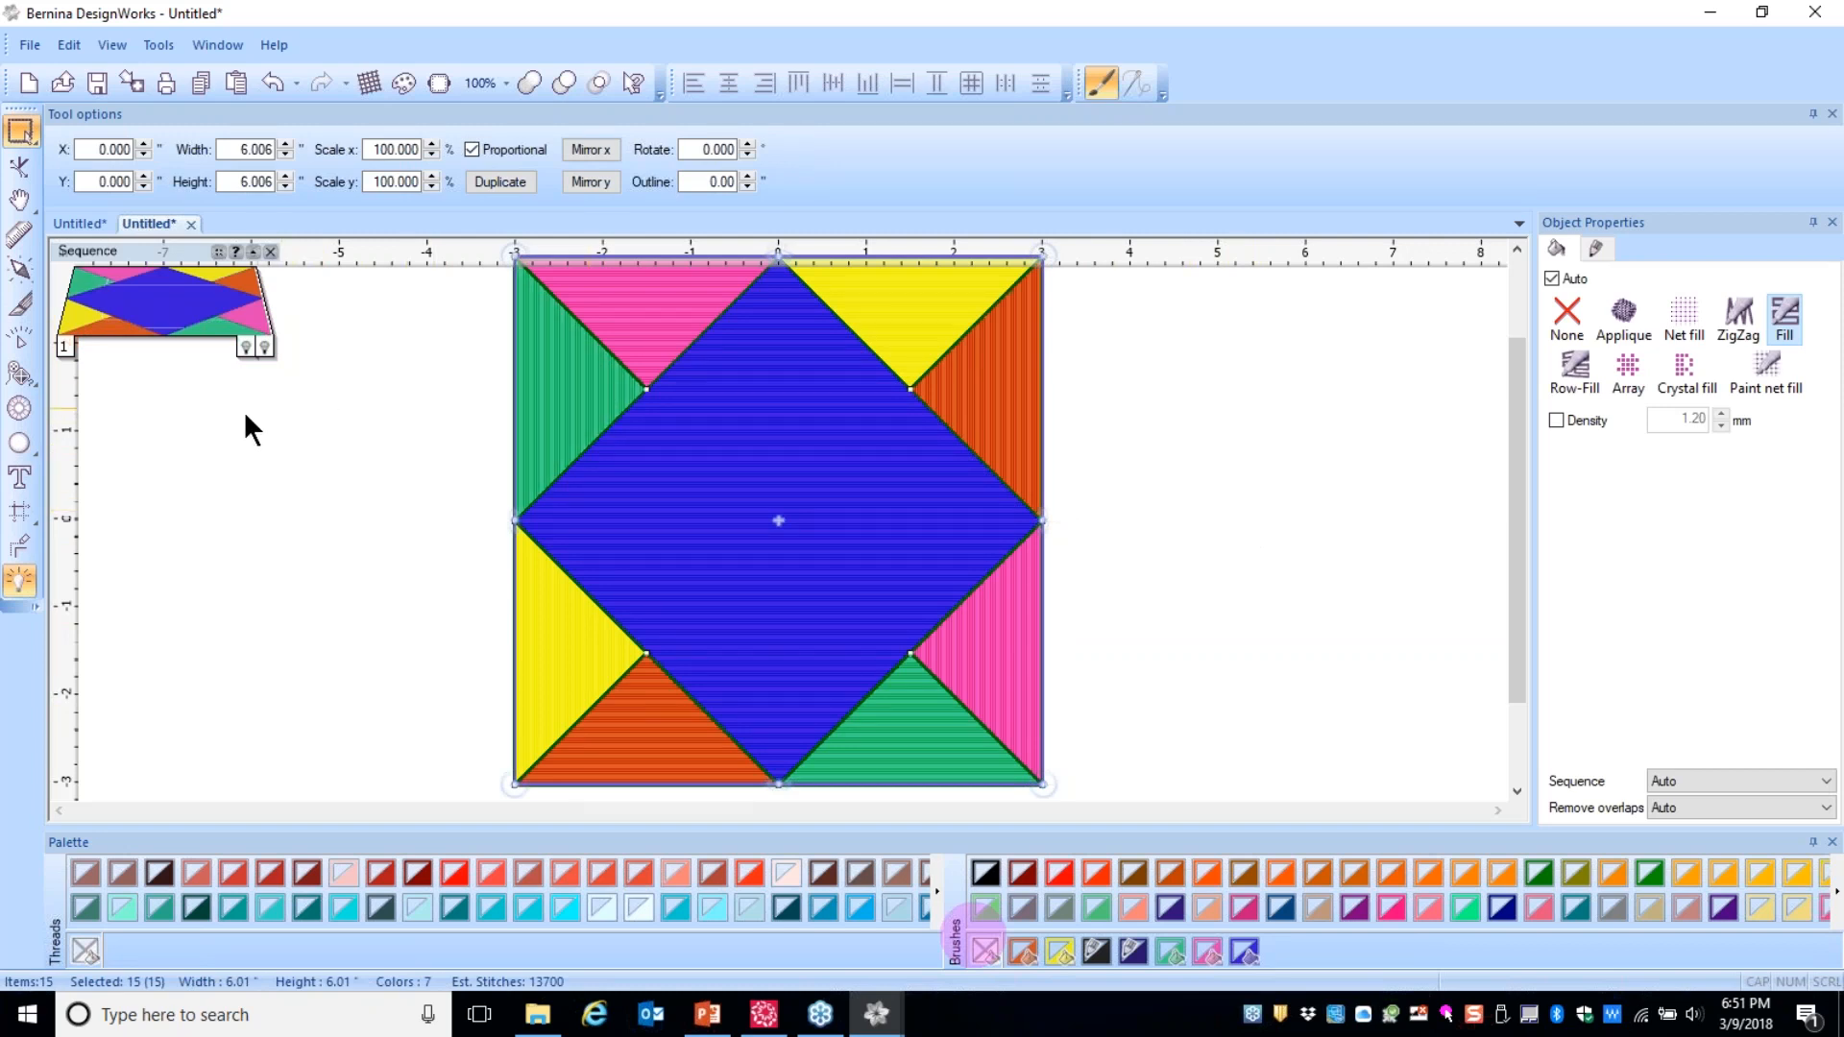
- Run the optimizer once on the quilt block using the Advanced technique
{"action": "left_click", "coordinate": [20, 592]}
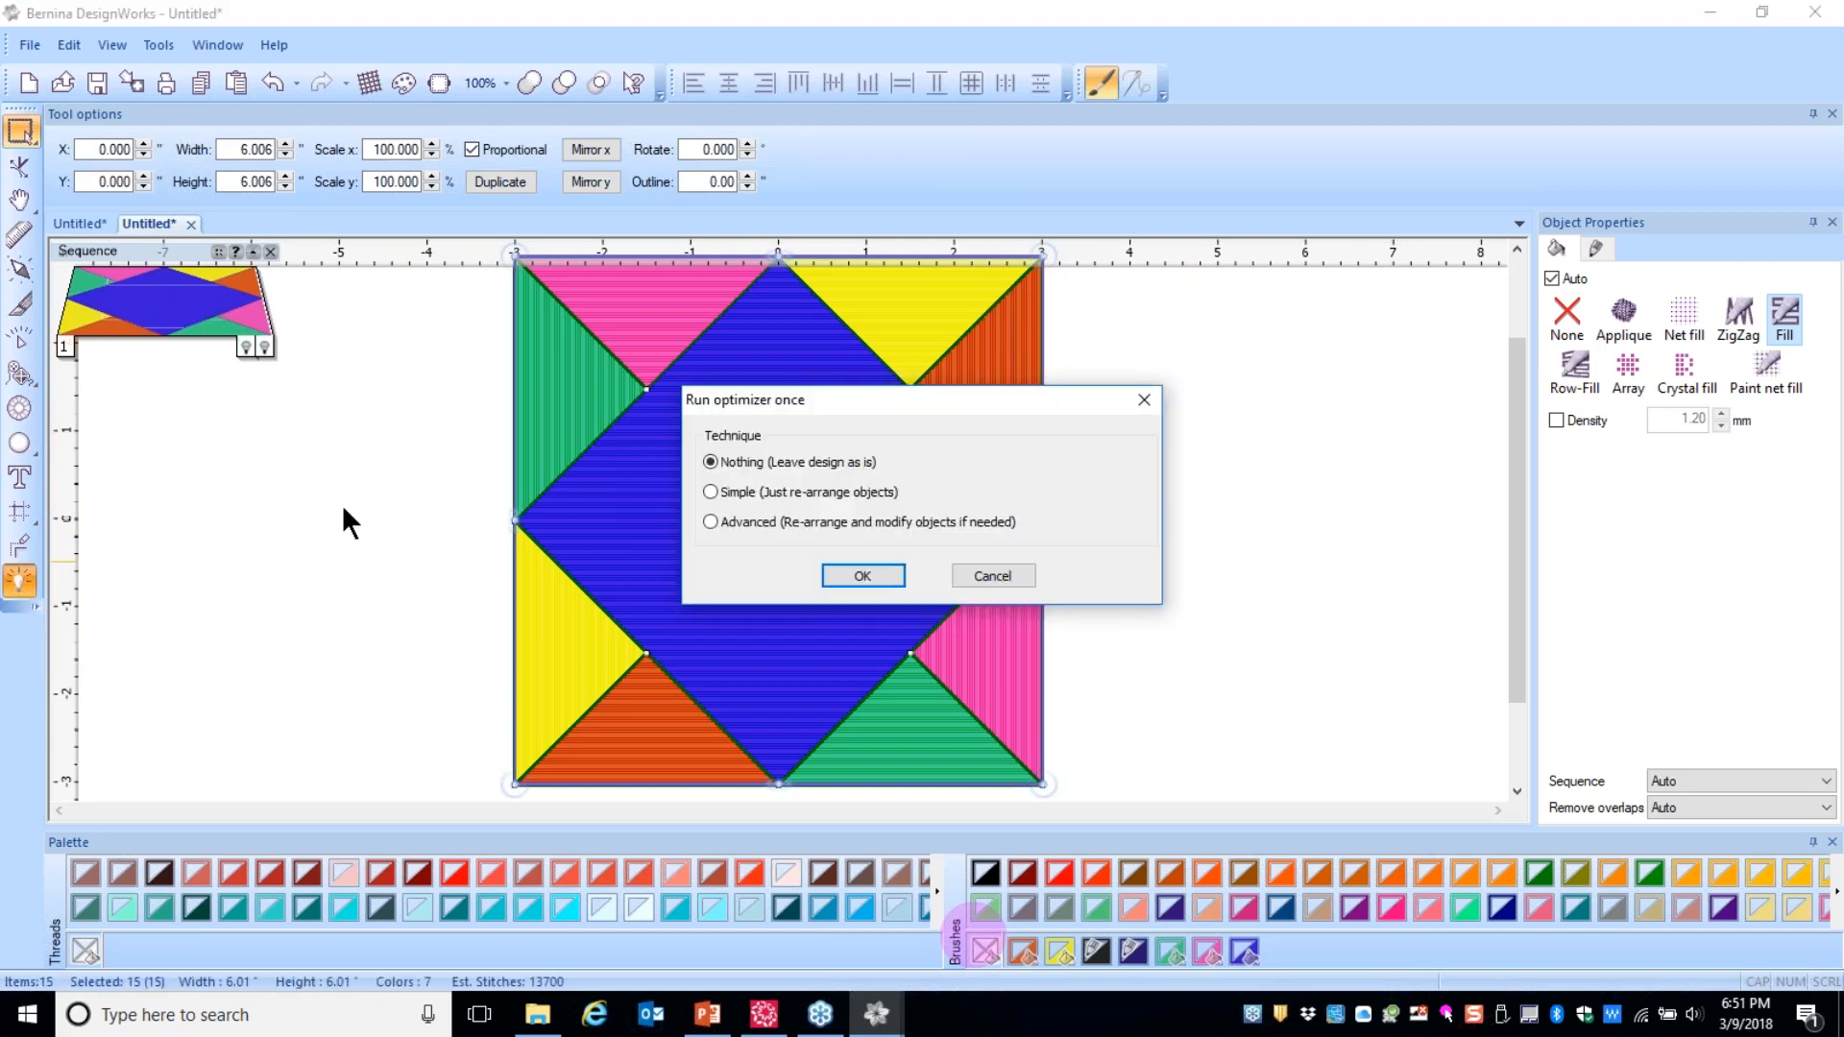
{"action": "left_click", "coordinate": [728, 521]}
{"action": "left_click", "coordinate": [862, 574]}
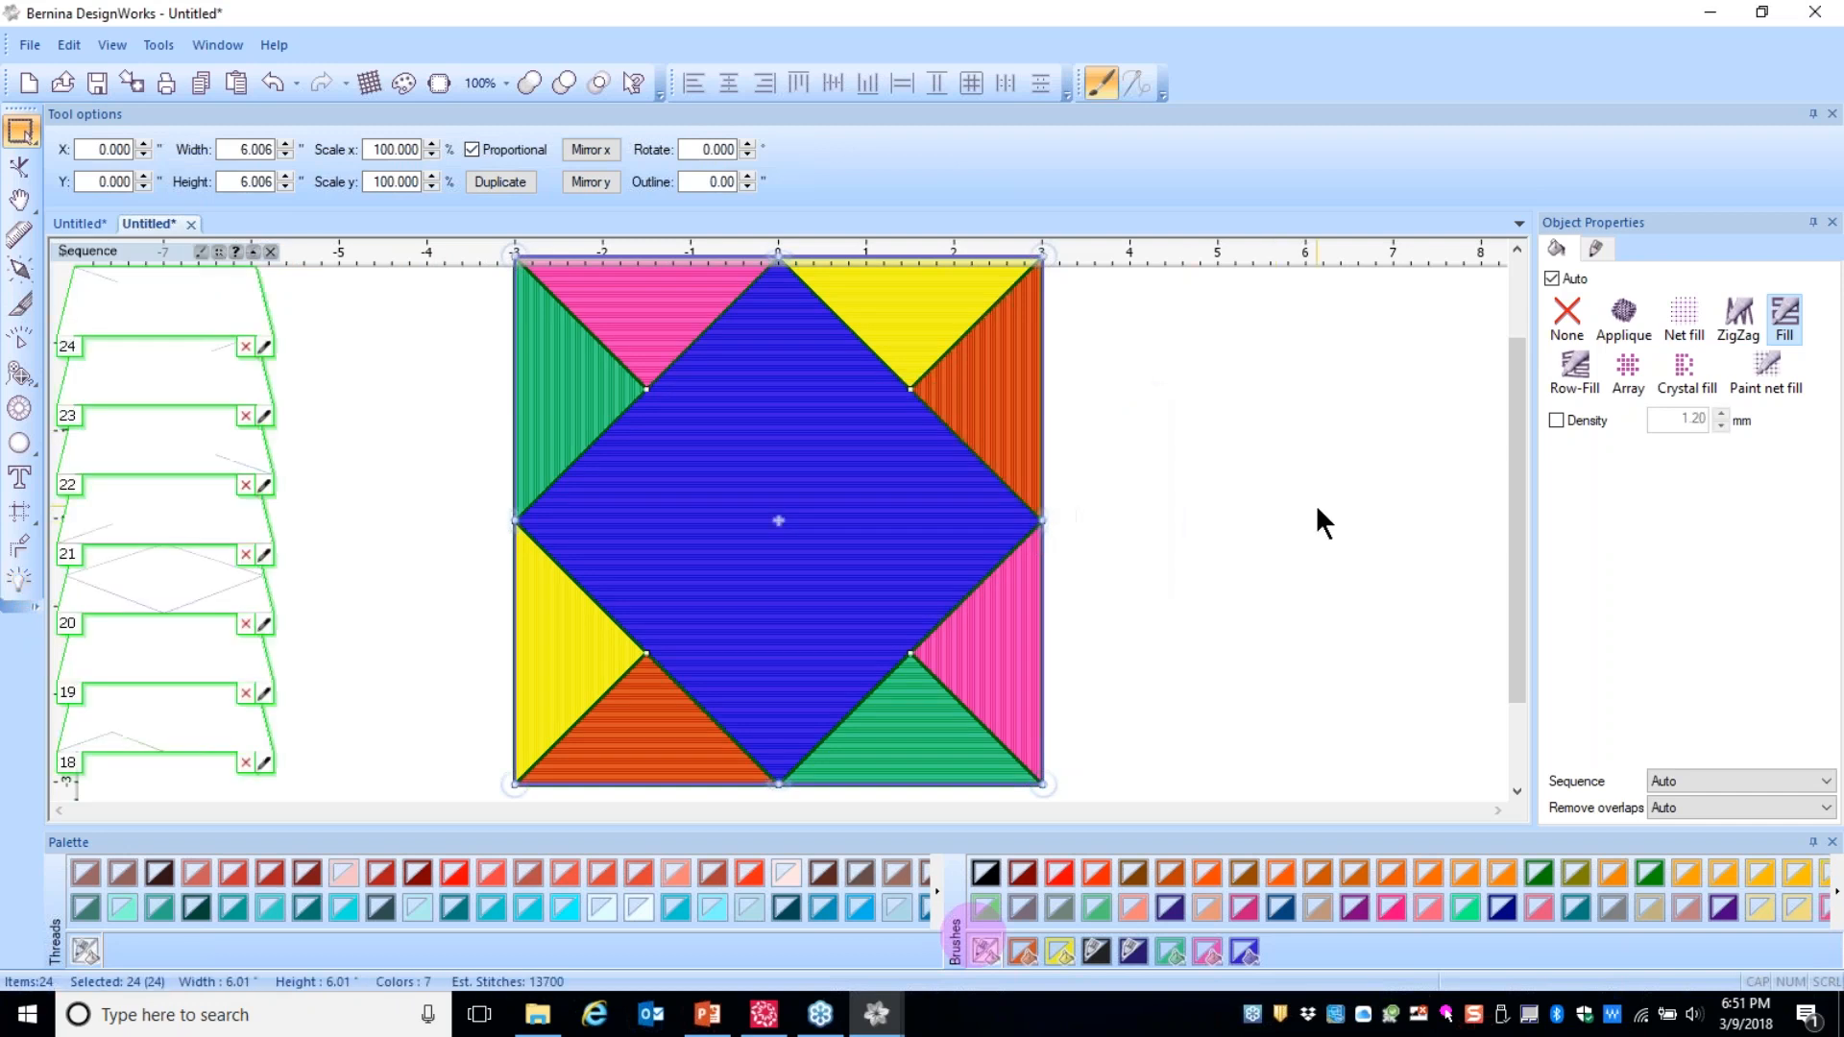
- Move the outline layers 2 and 4 up the Sequence so that they follow all the colored fill layers
{"action": "left_click_drag", "start_coordinate": [293, 379], "coordinate": [285, 324]}
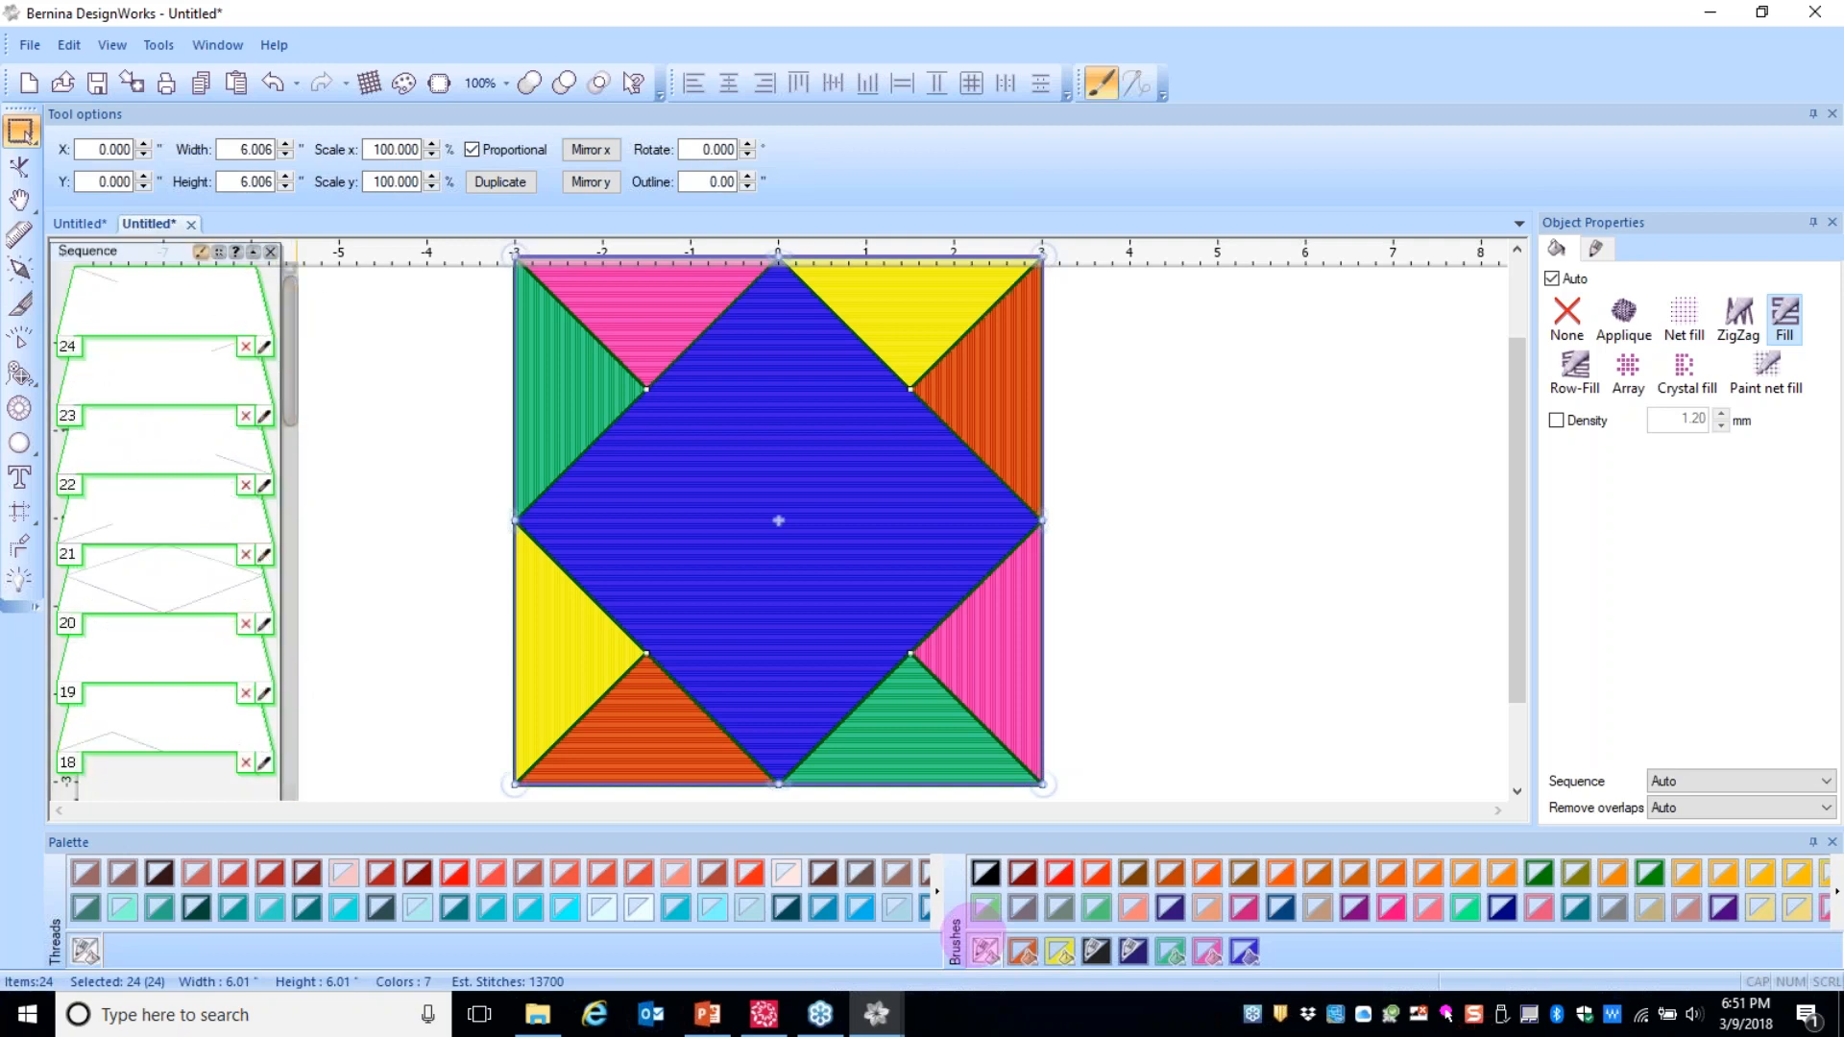
{"action": "left_click", "coordinate": [200, 254]}
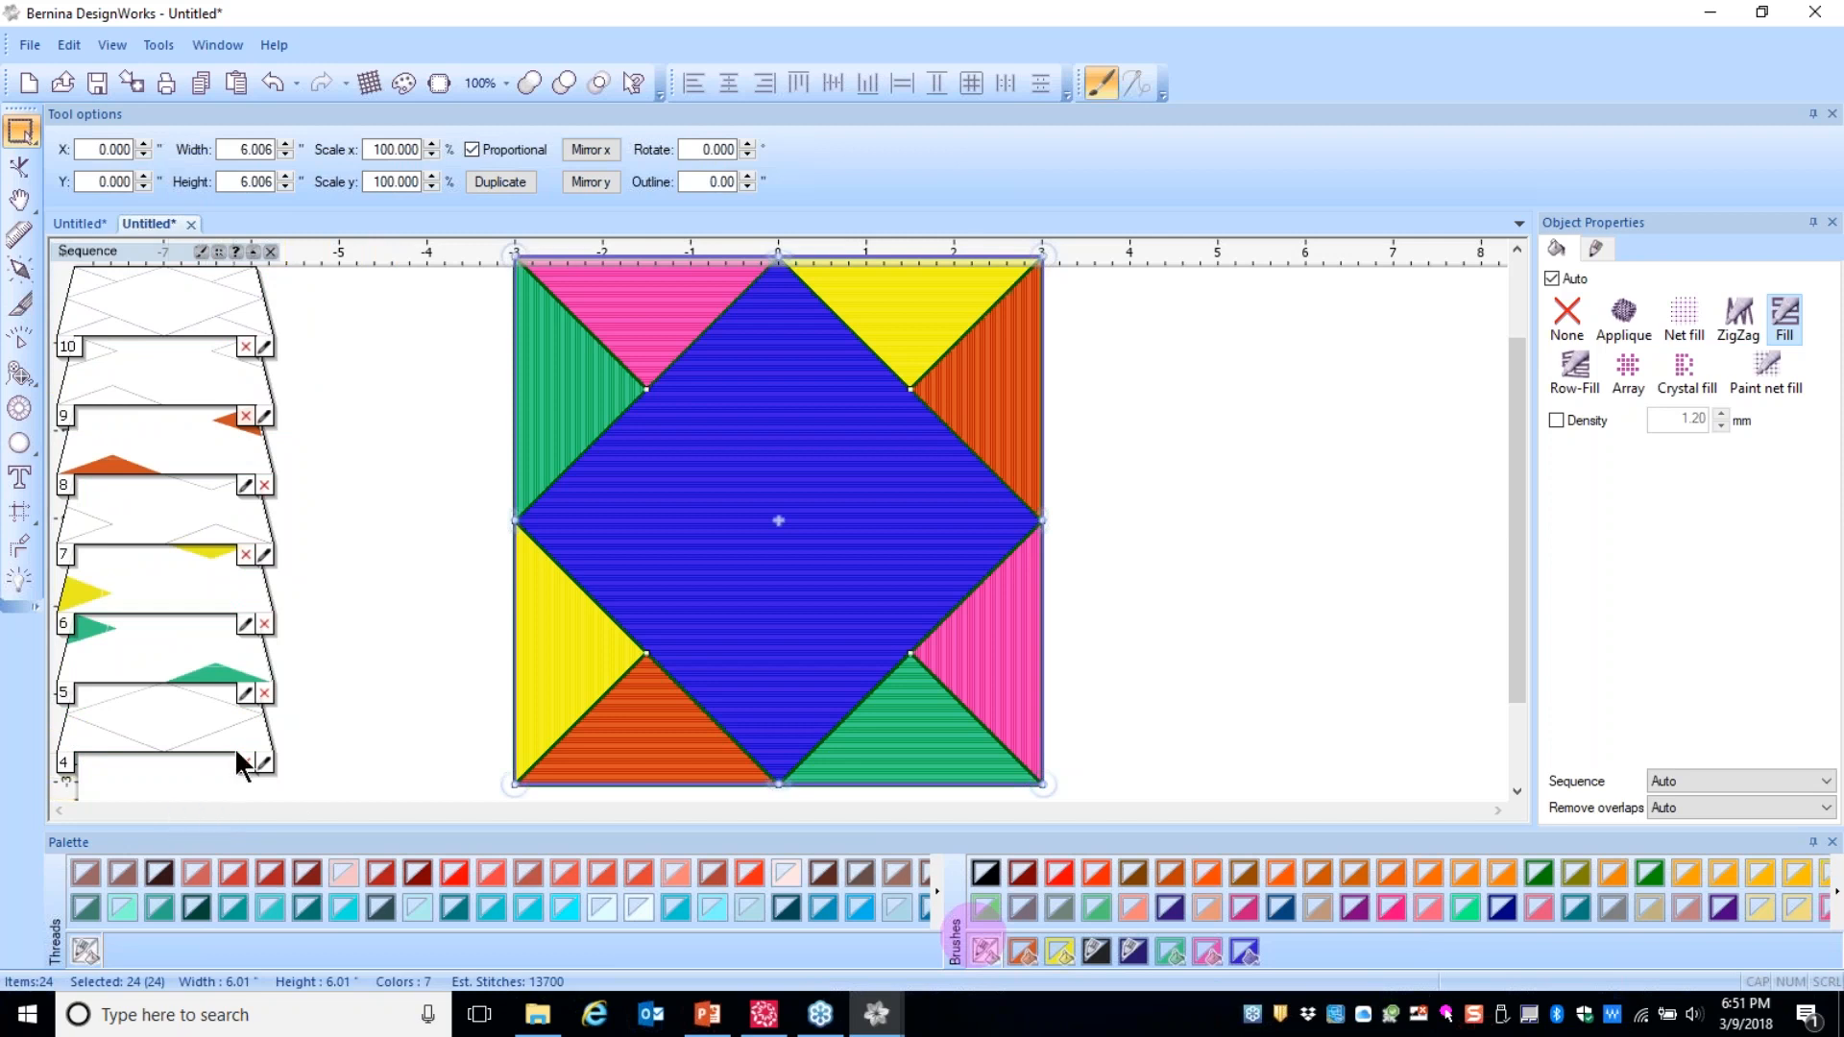
{"action": "left_click_drag", "start_coordinate": [288, 382], "coordinate": [298, 624]}
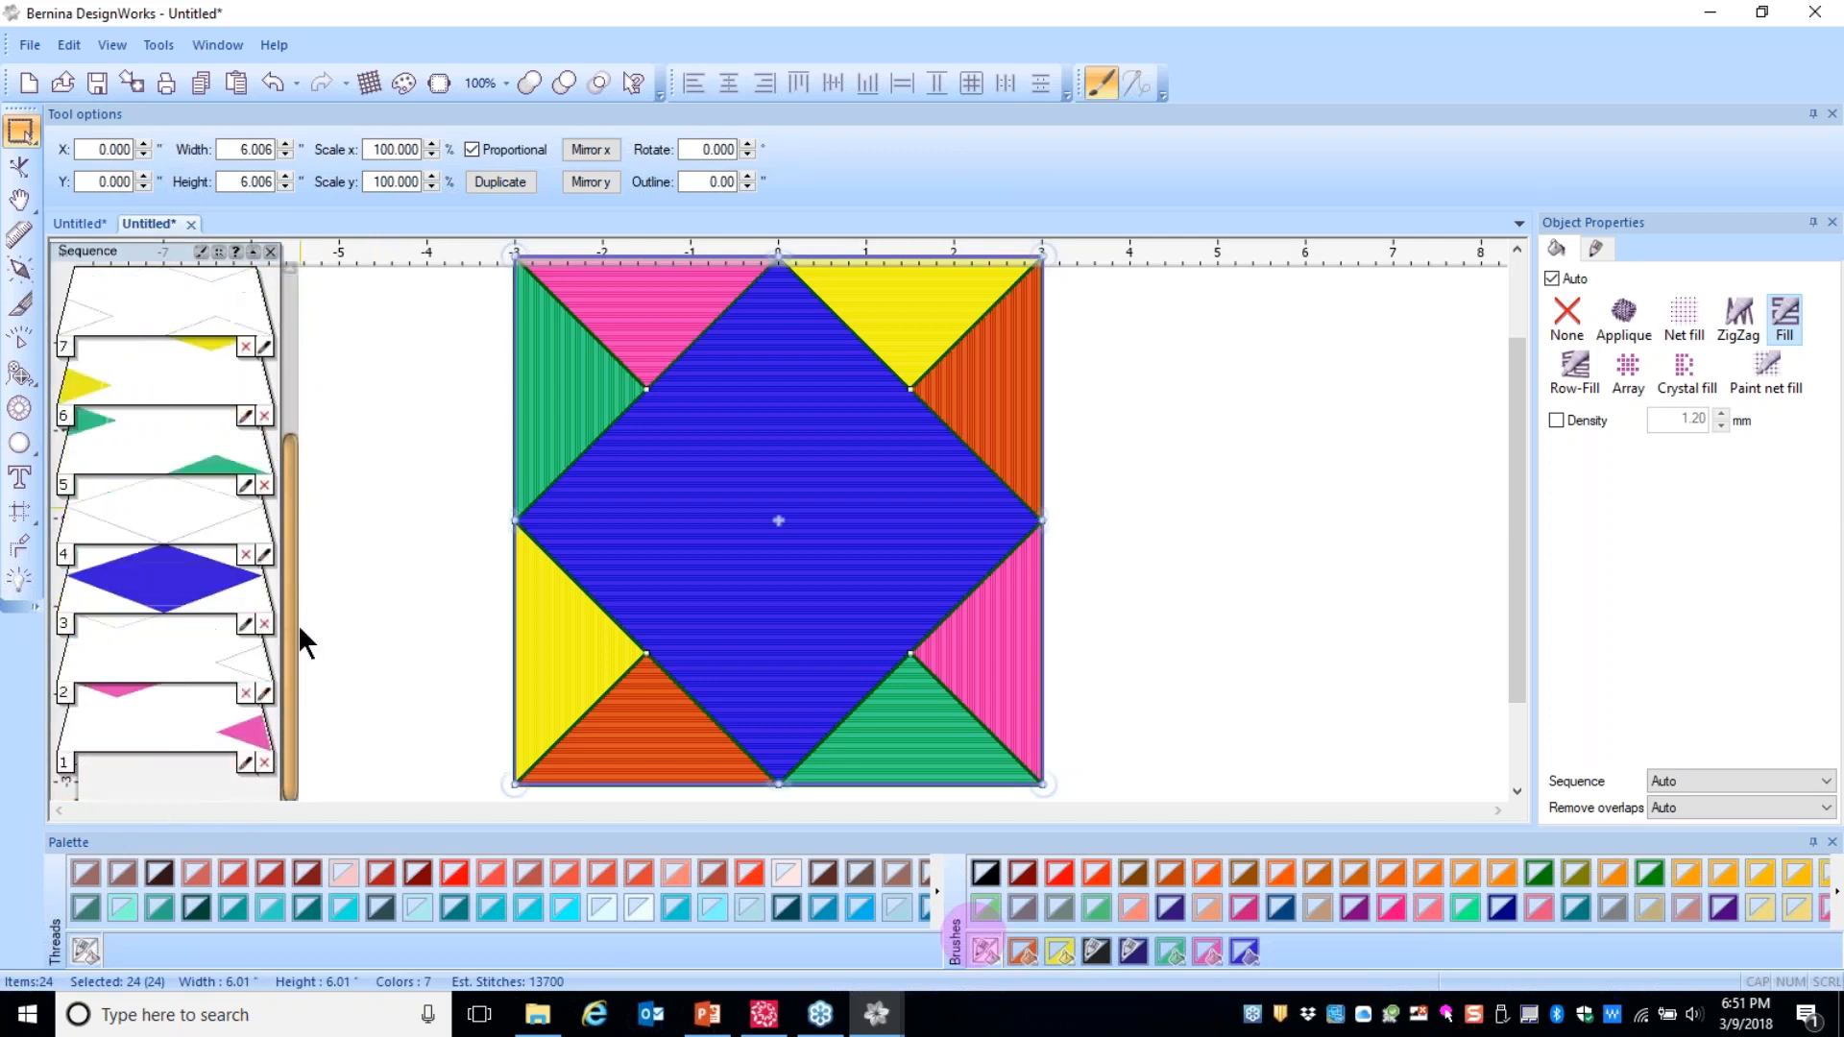
{"action": "left_click_drag", "start_coordinate": [194, 657], "coordinate": [158, 308]}
{"action": "left_click_drag", "start_coordinate": [169, 582], "coordinate": [167, 350]}
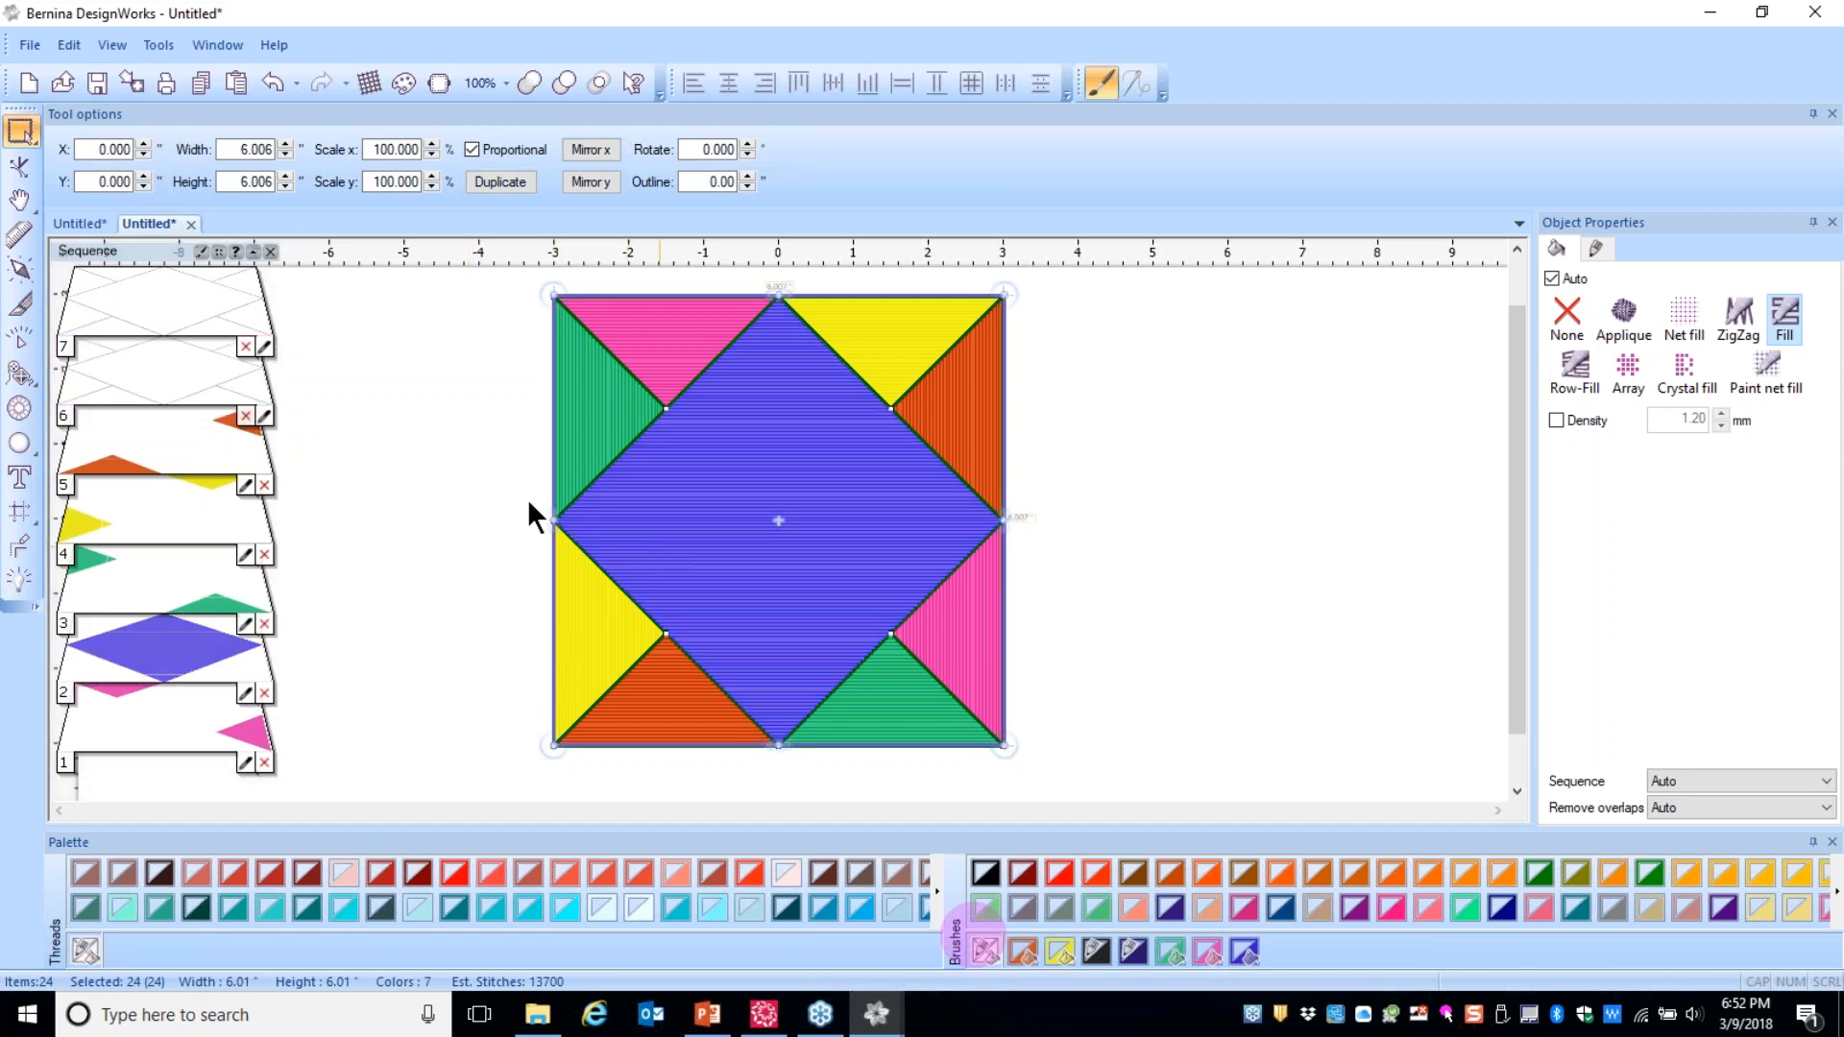
- Ungroup the selected quilt block and delete the nine-object outline layer 6 from the Sequence
{"action": "right_click", "coordinate": [740, 461]}
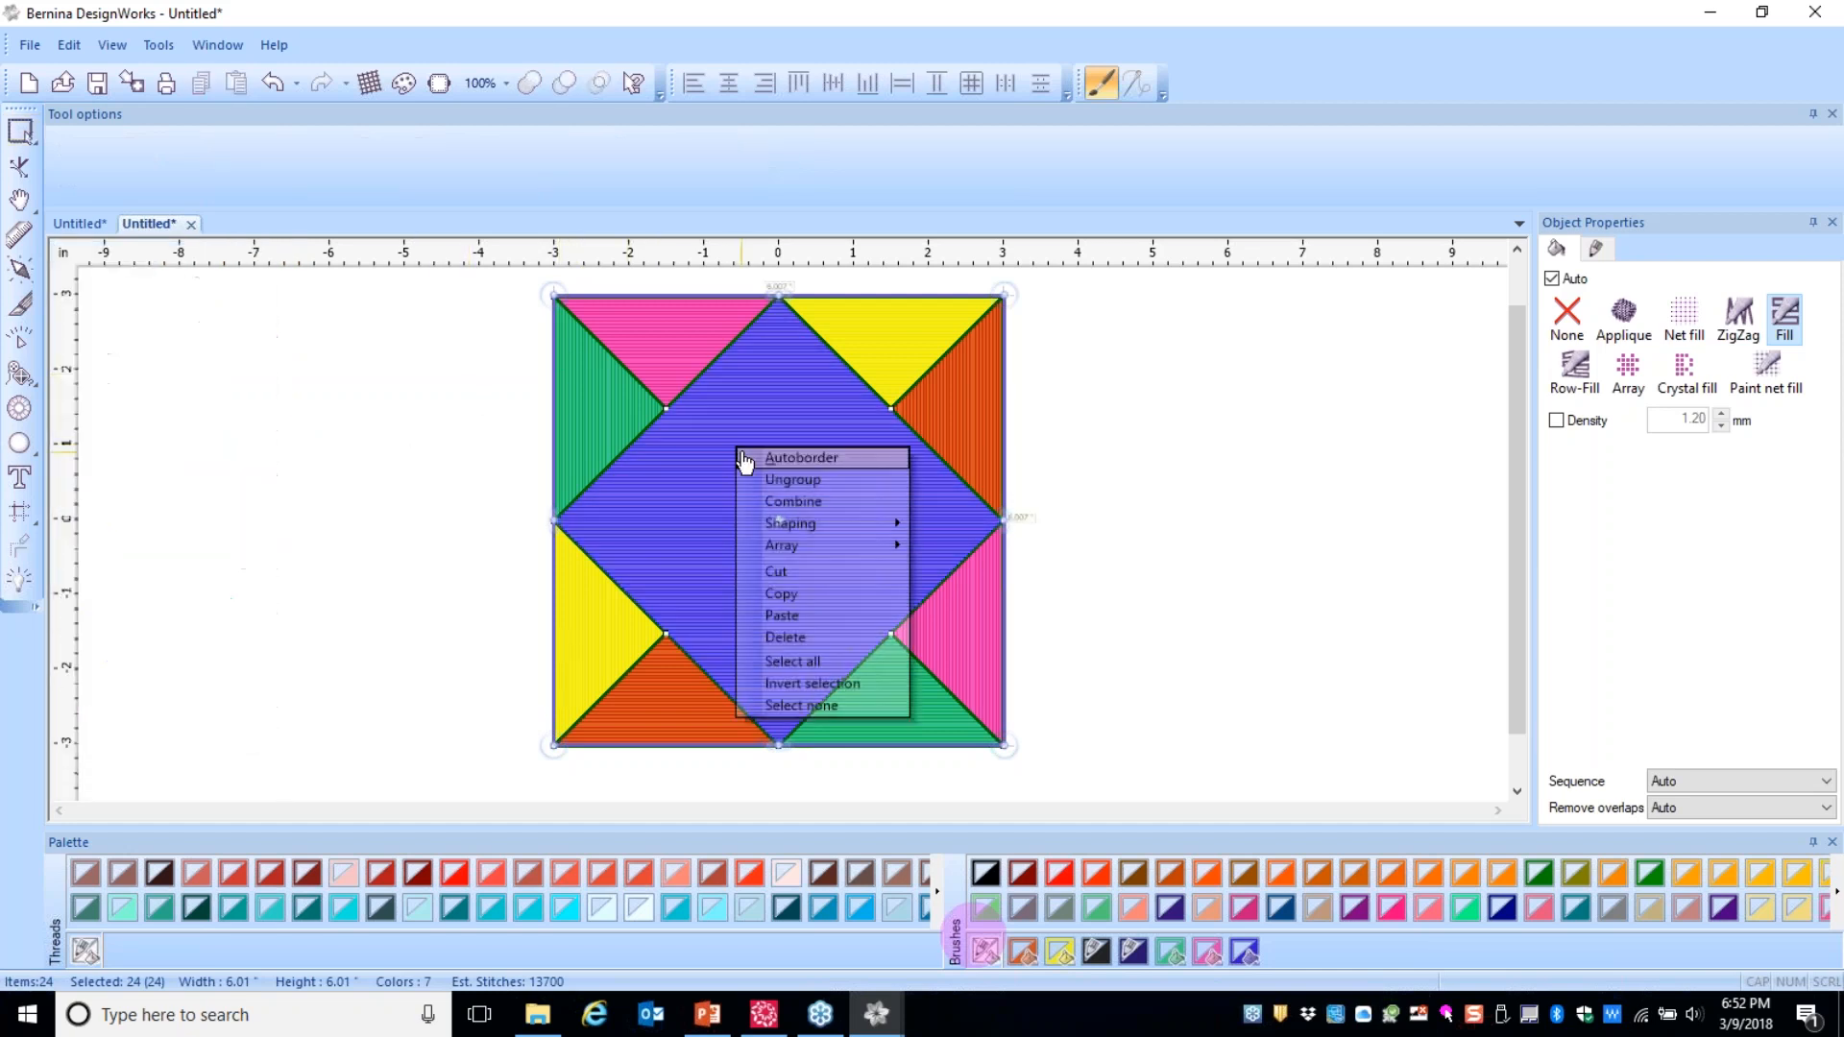
{"action": "left_click", "coordinate": [781, 494]}
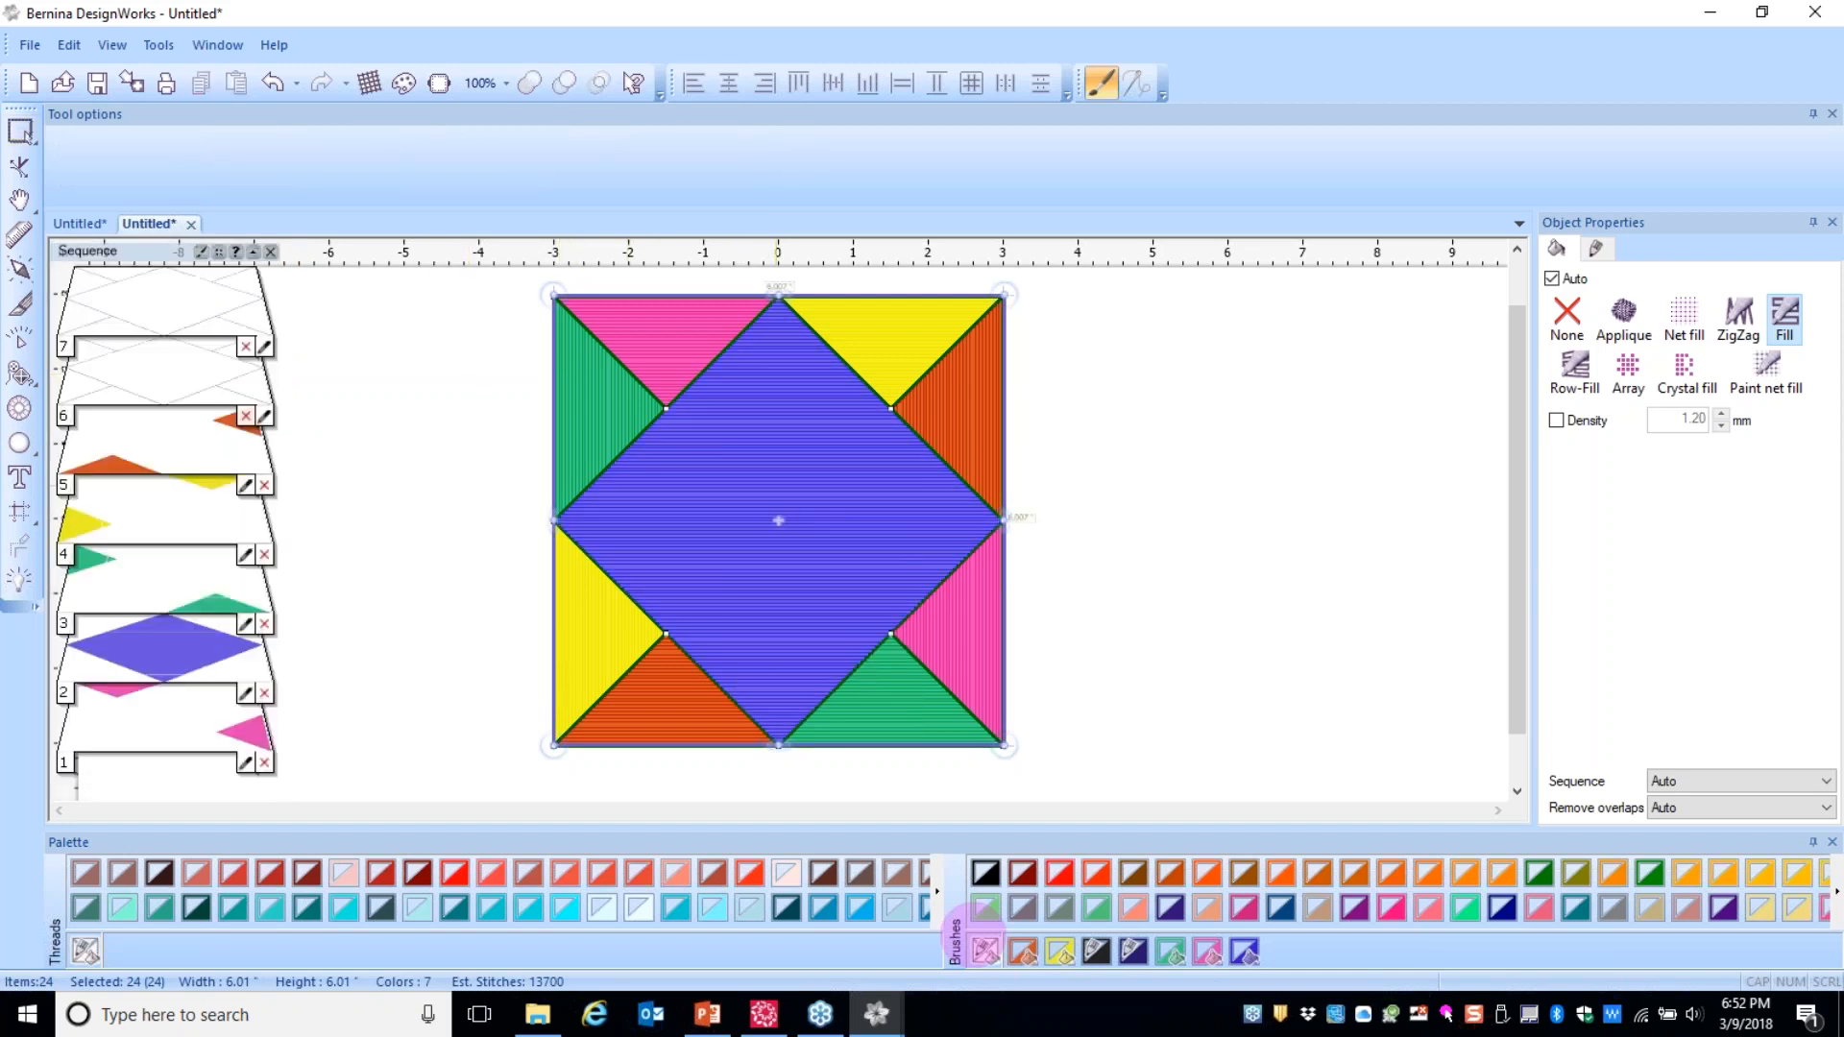
{"action": "left_click", "coordinate": [358, 415]}
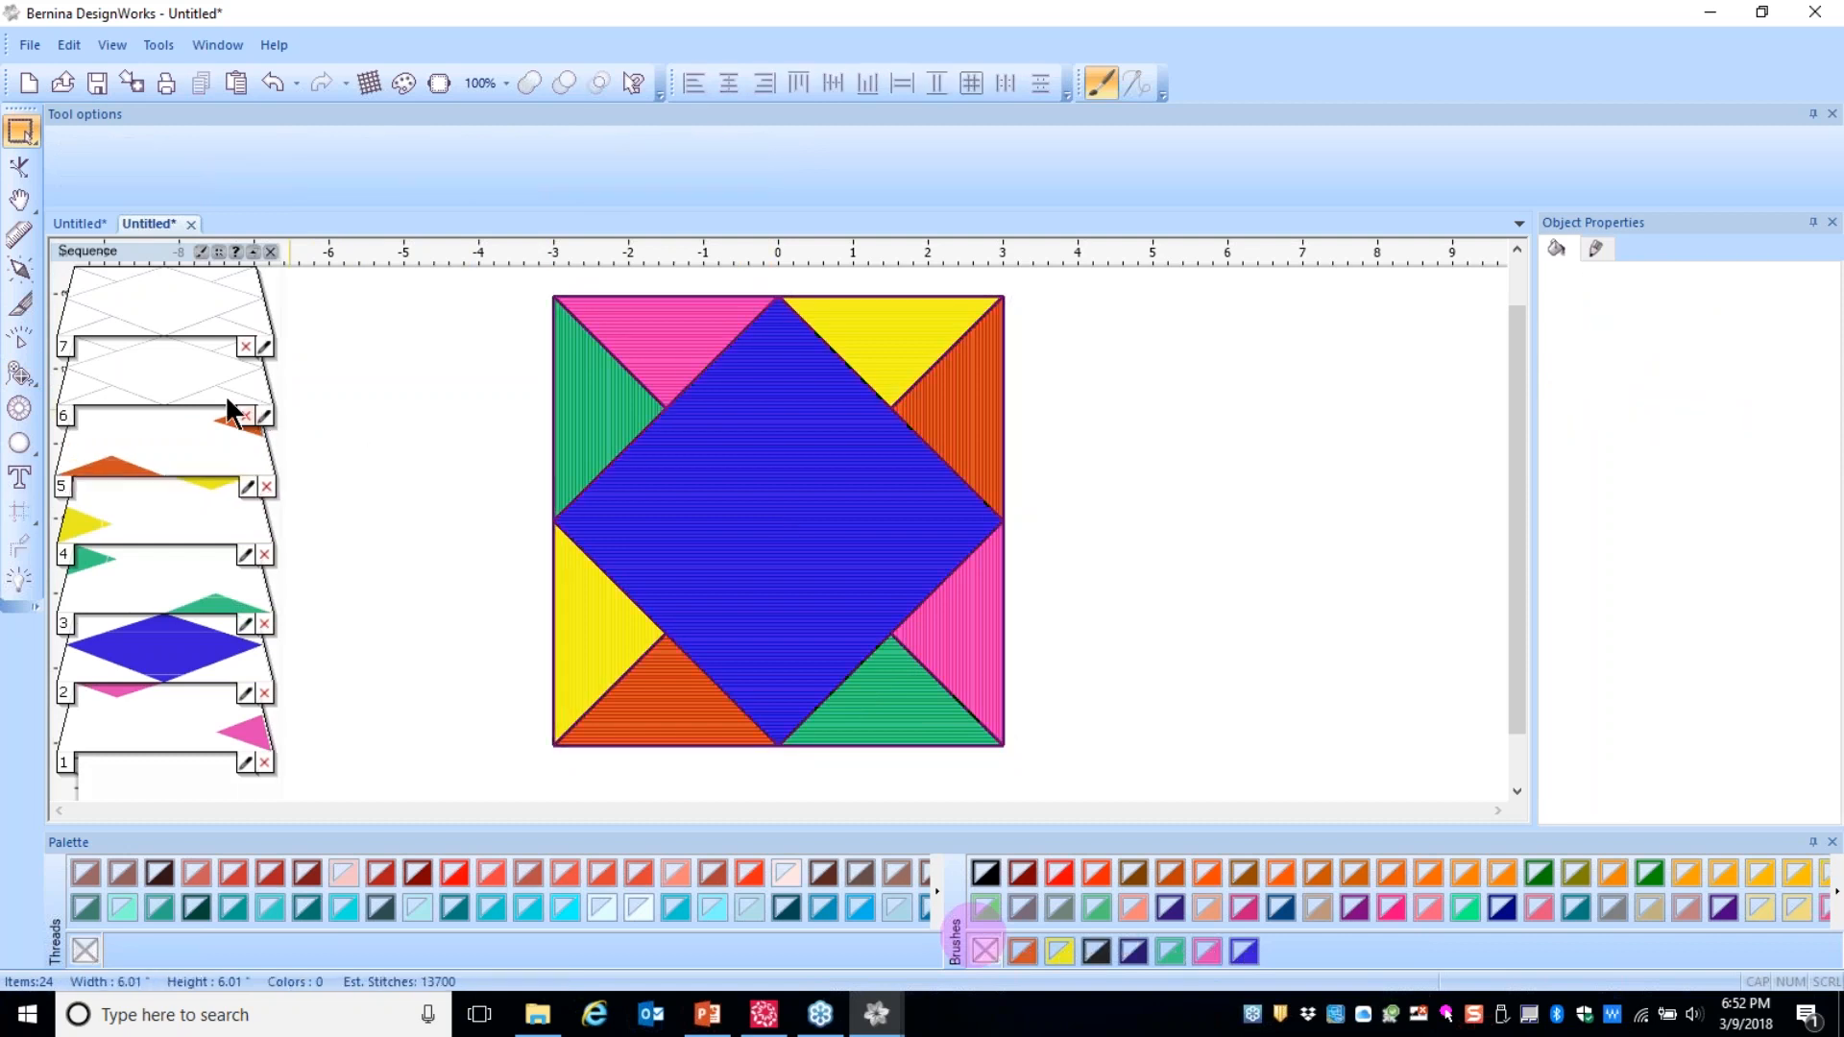
{"action": "left_click", "coordinate": [189, 389]}
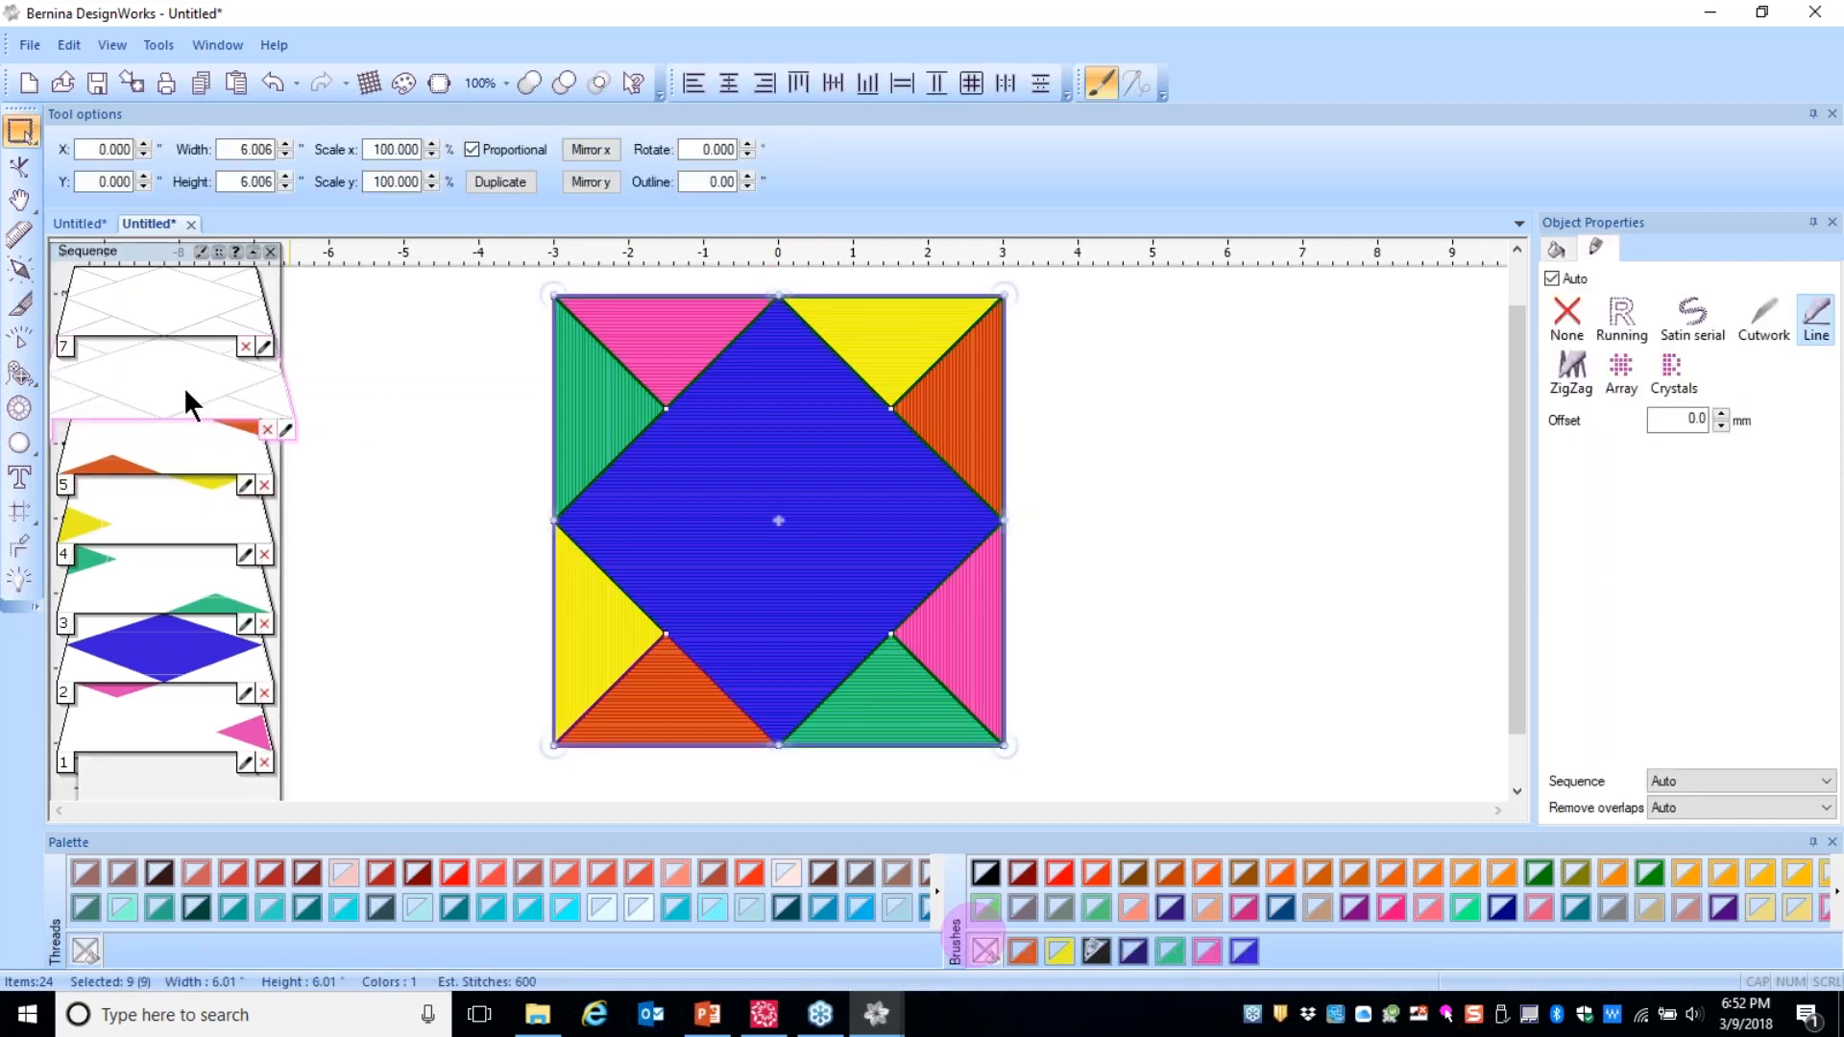
{"action": "key", "text": "Delete"}
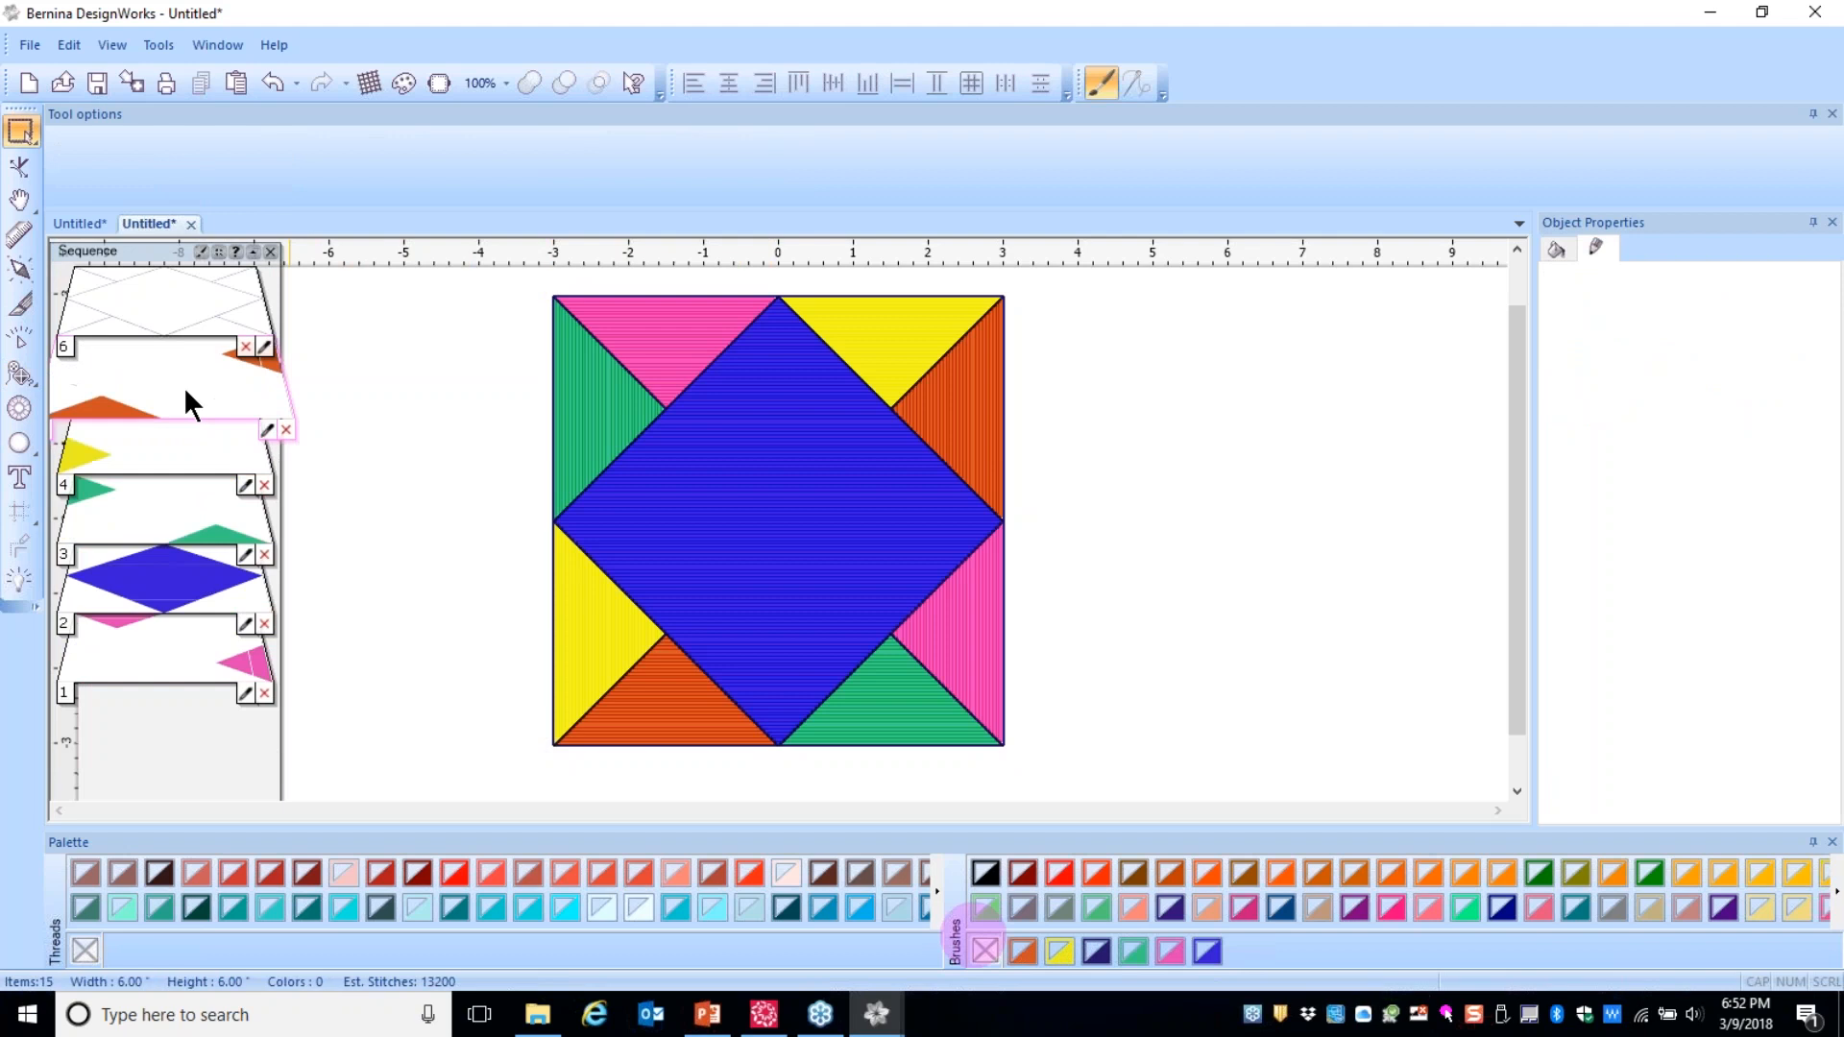
- Change the remaining outline layer of the quilt block from Line to the ZigZag outline type
{"action": "left_click", "coordinate": [194, 303]}
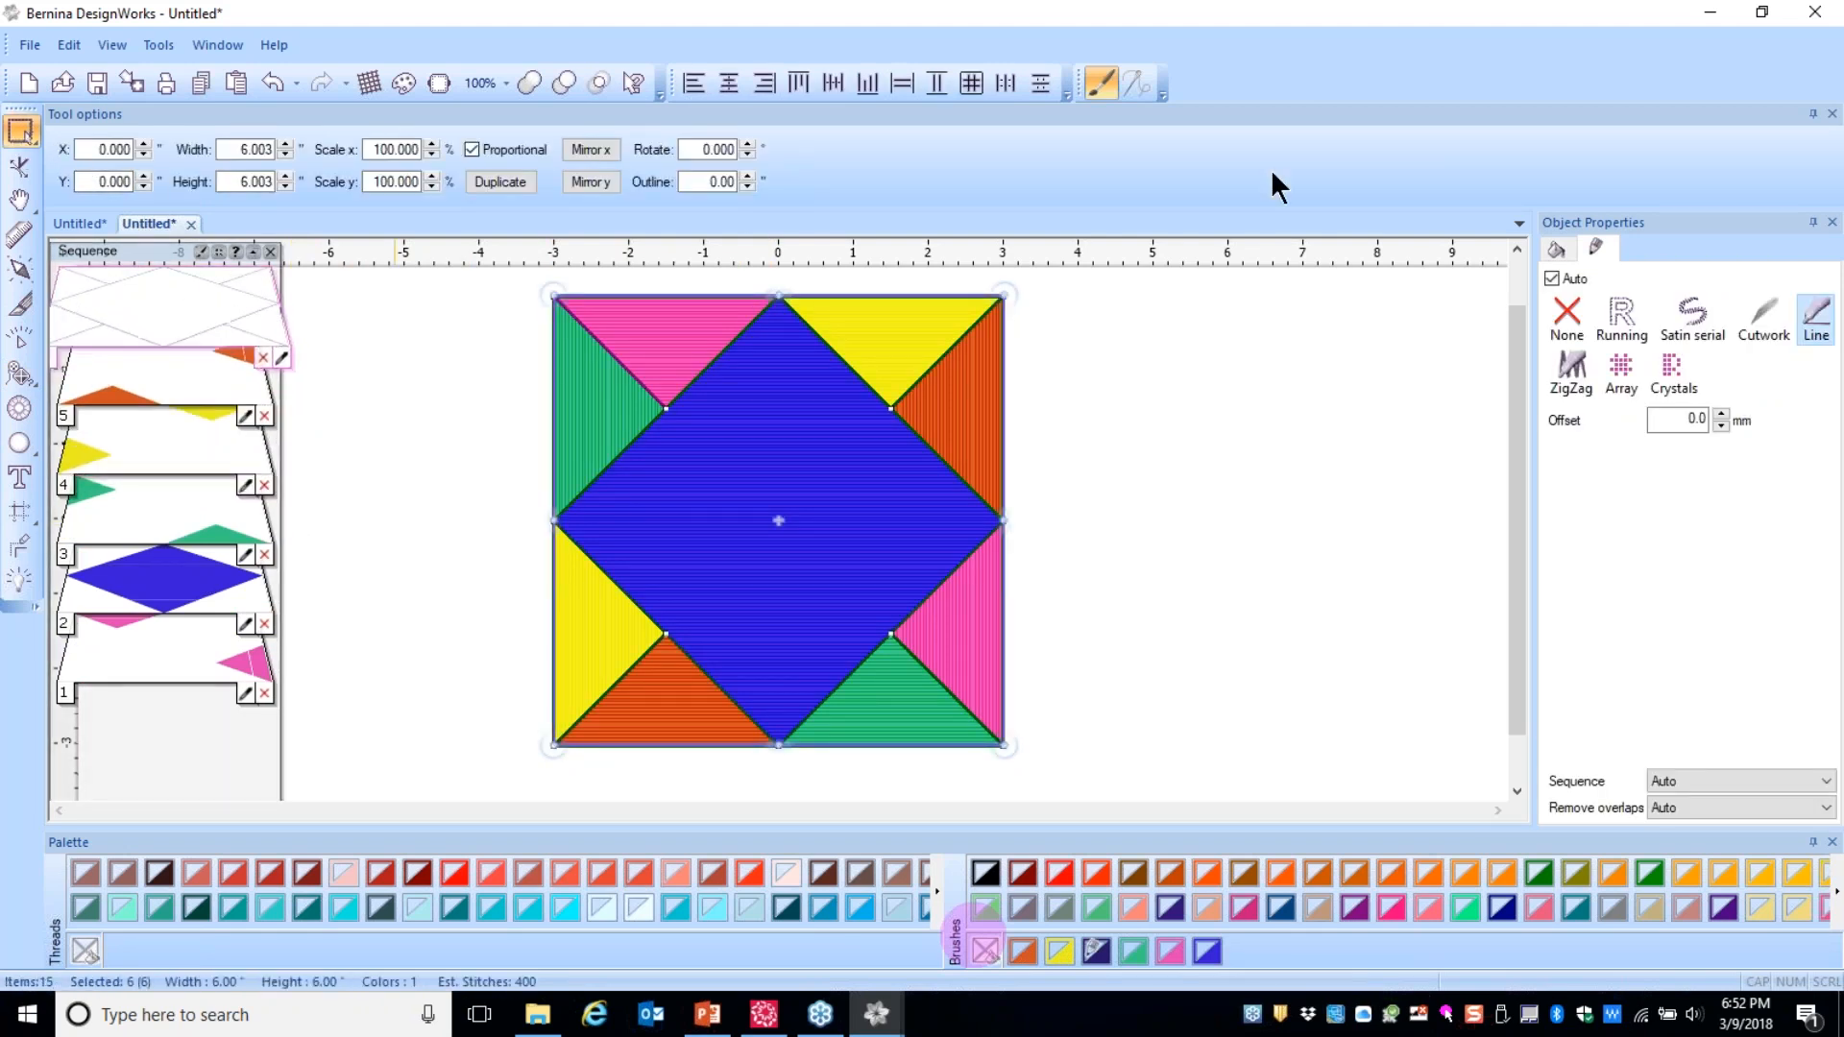
{"action": "left_click", "coordinate": [1571, 366]}
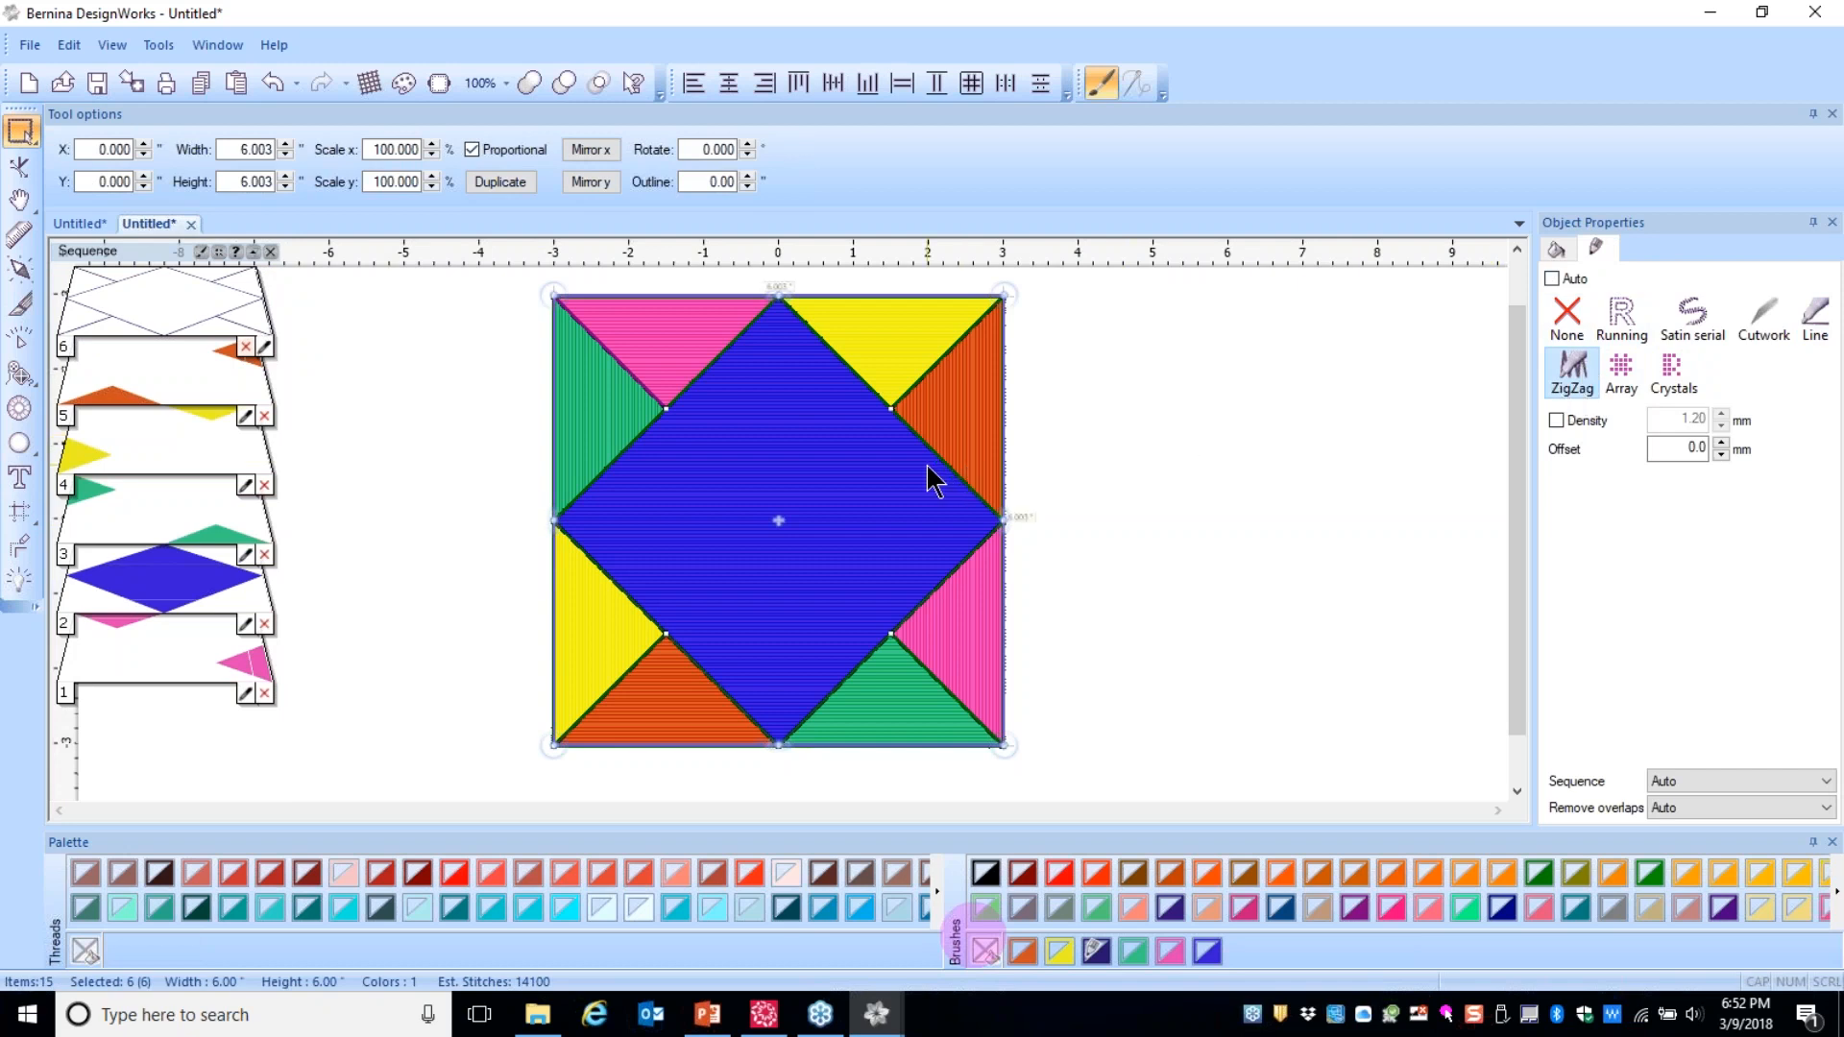
{"action": "scroll", "coordinate": [925, 463], "scroll_direction": "up", "scroll_amount": 3}
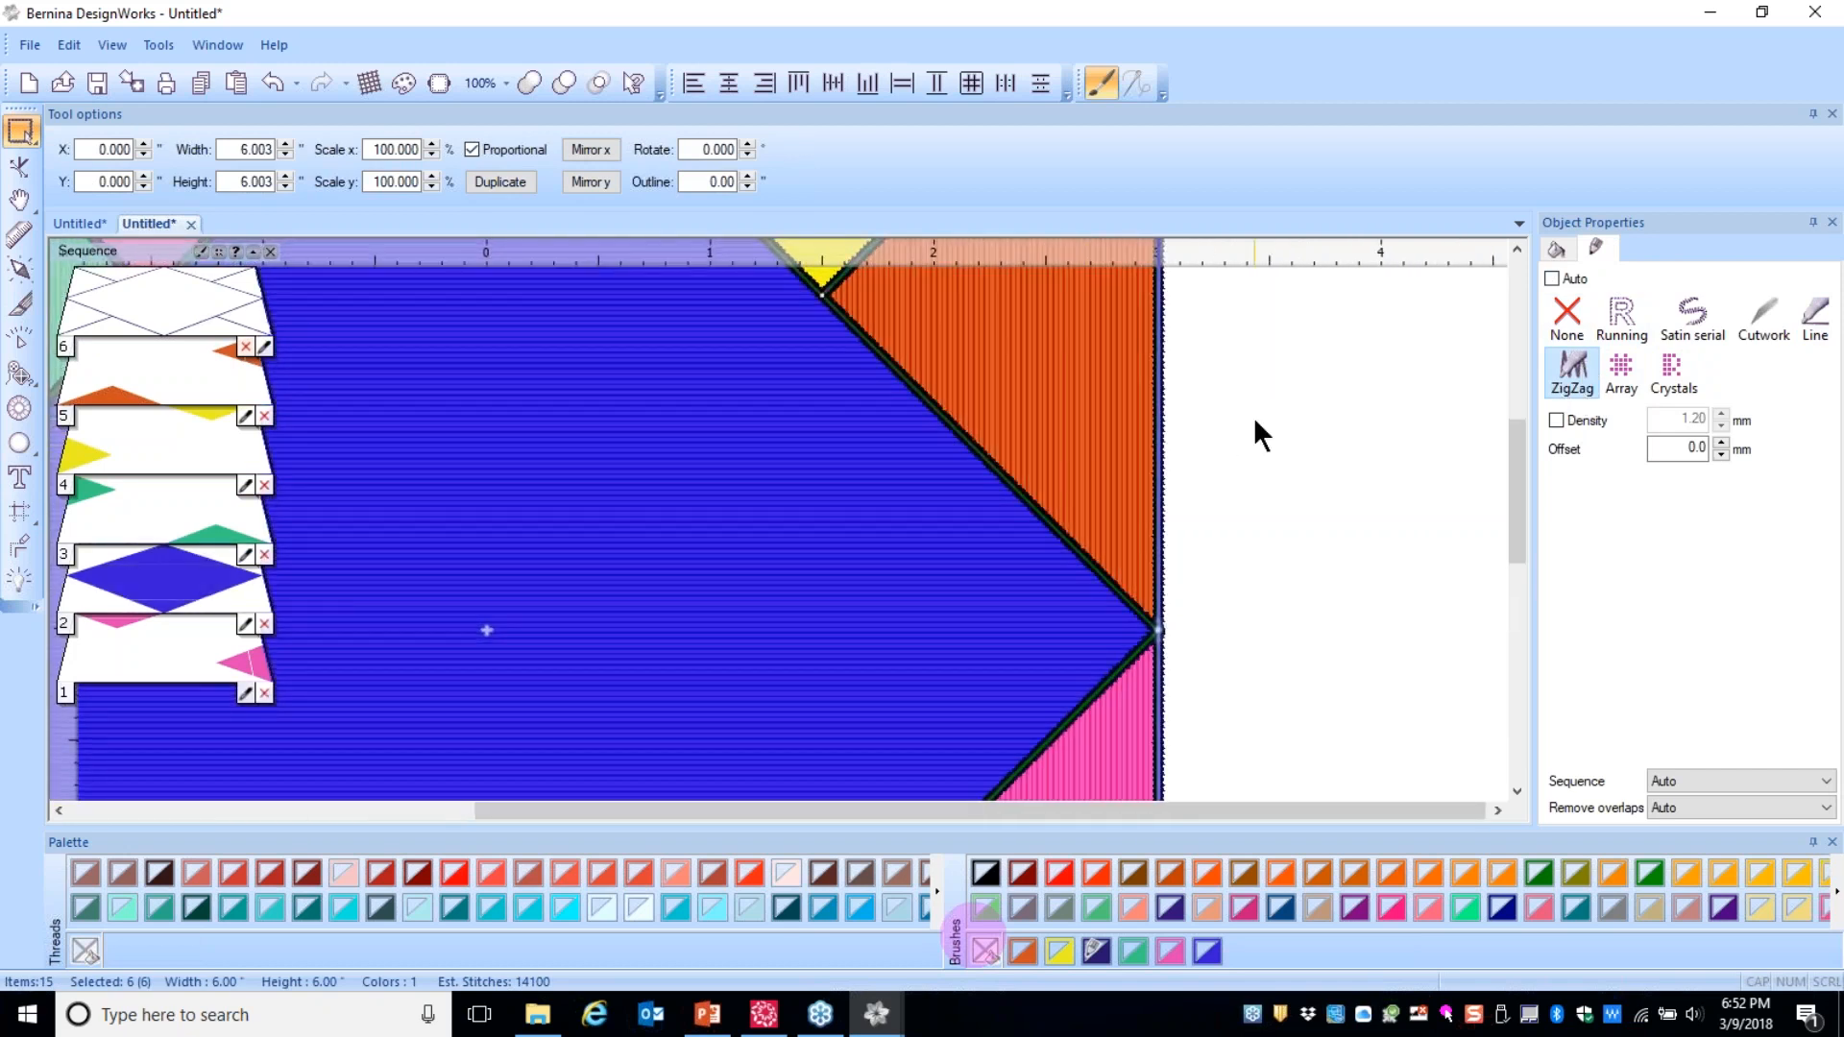
{"action": "scroll", "coordinate": [1254, 417], "scroll_direction": "down", "scroll_amount": 3}
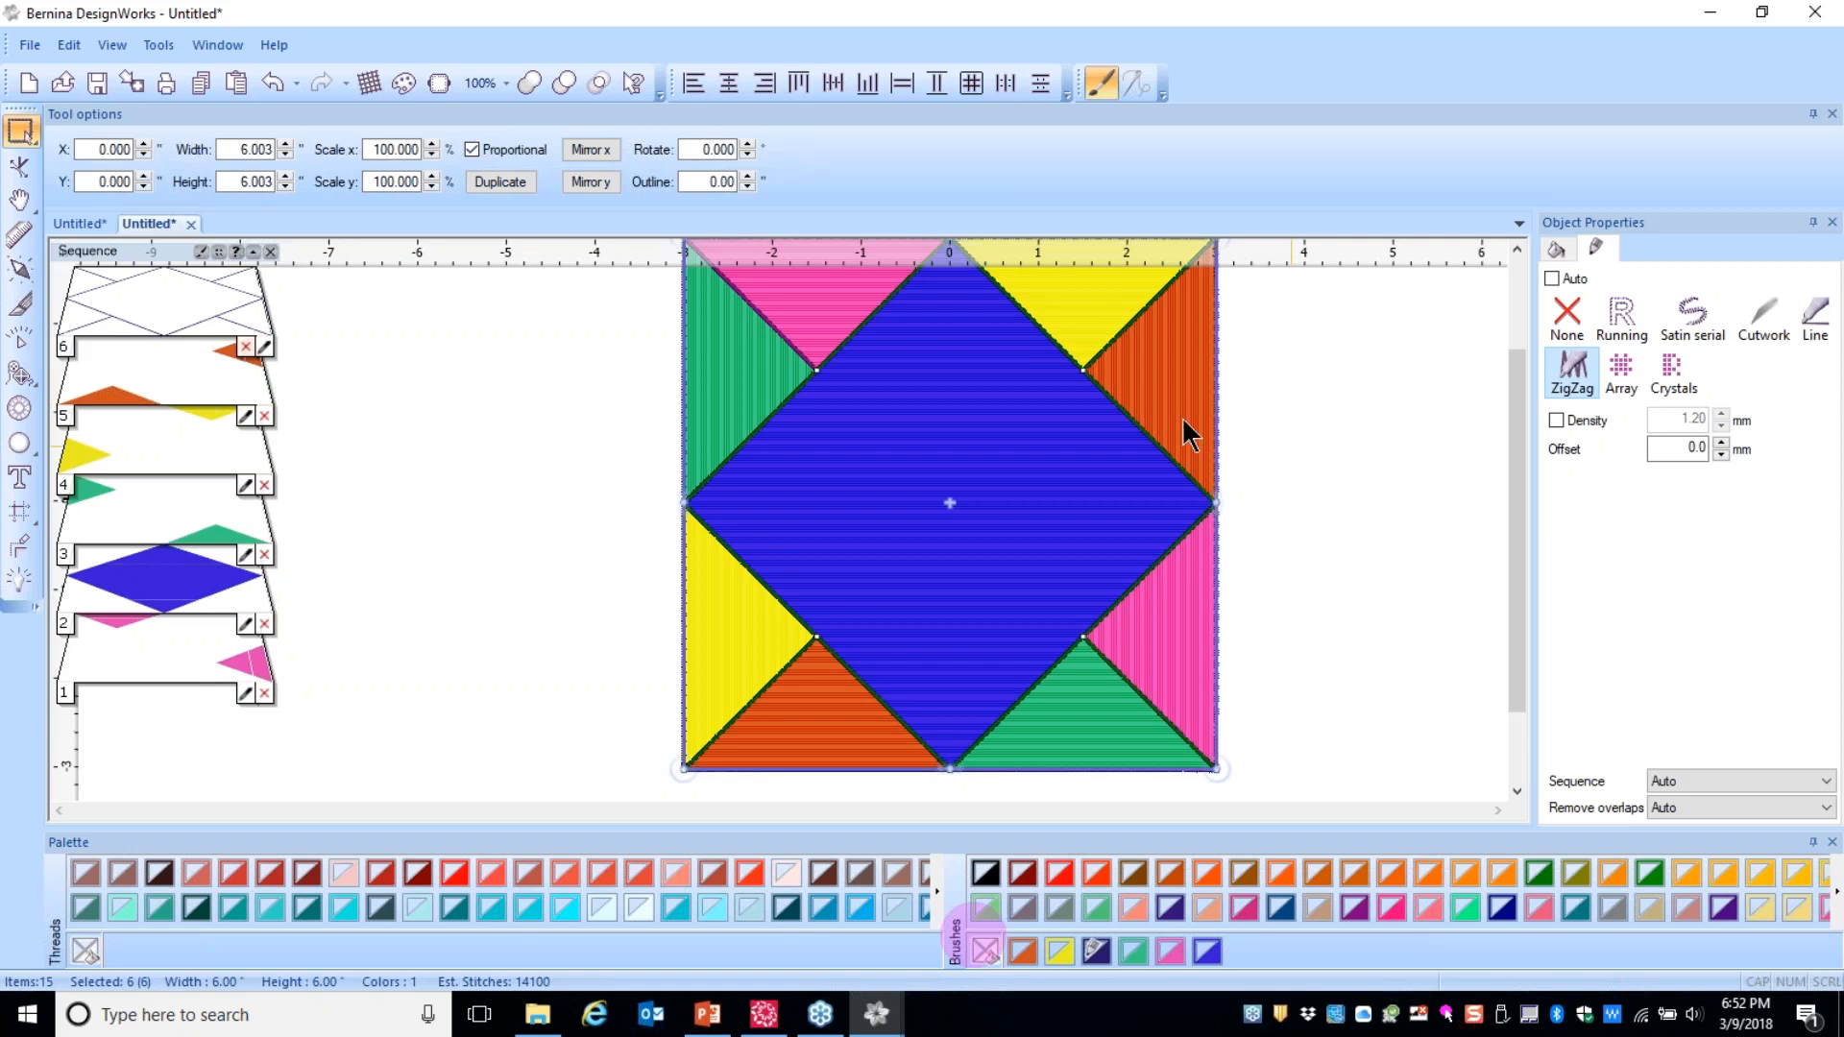
{"action": "left_click", "coordinate": [29, 46]}
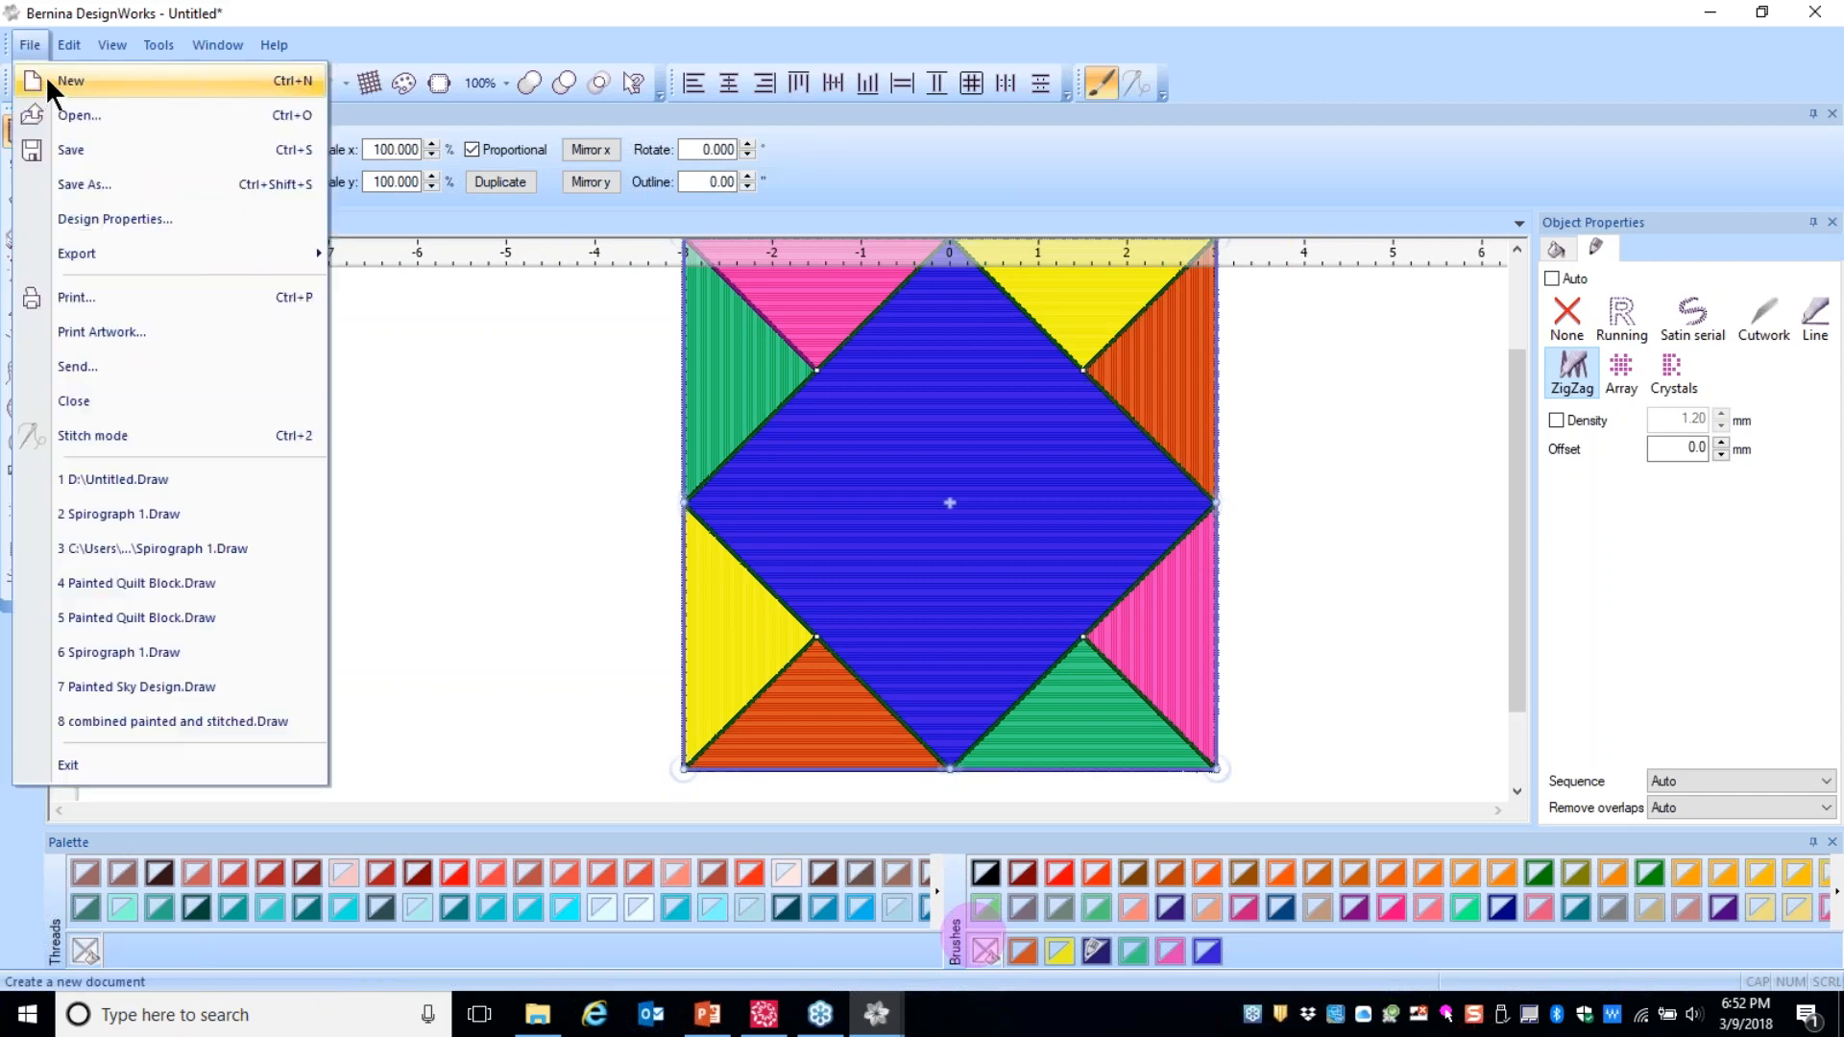
{"action": "left_click", "coordinate": [44, 75]}
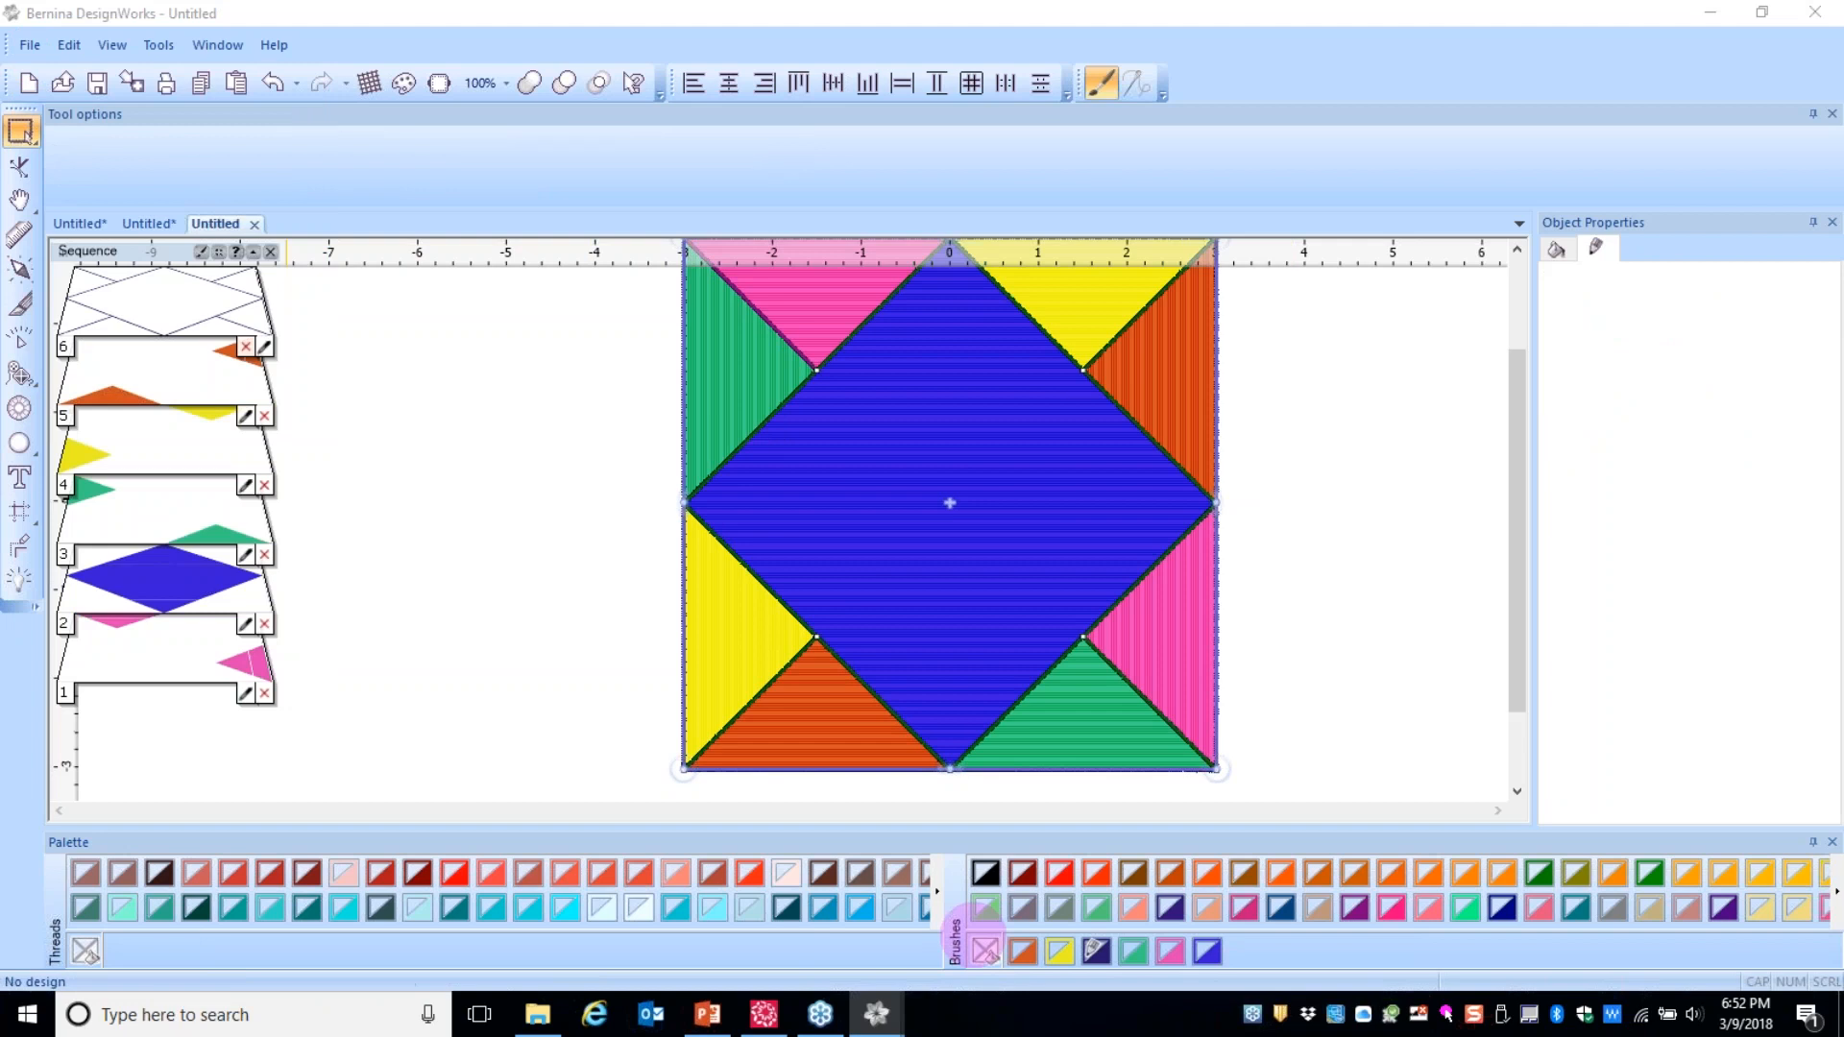
{"action": "left_click", "coordinate": [991, 885]}
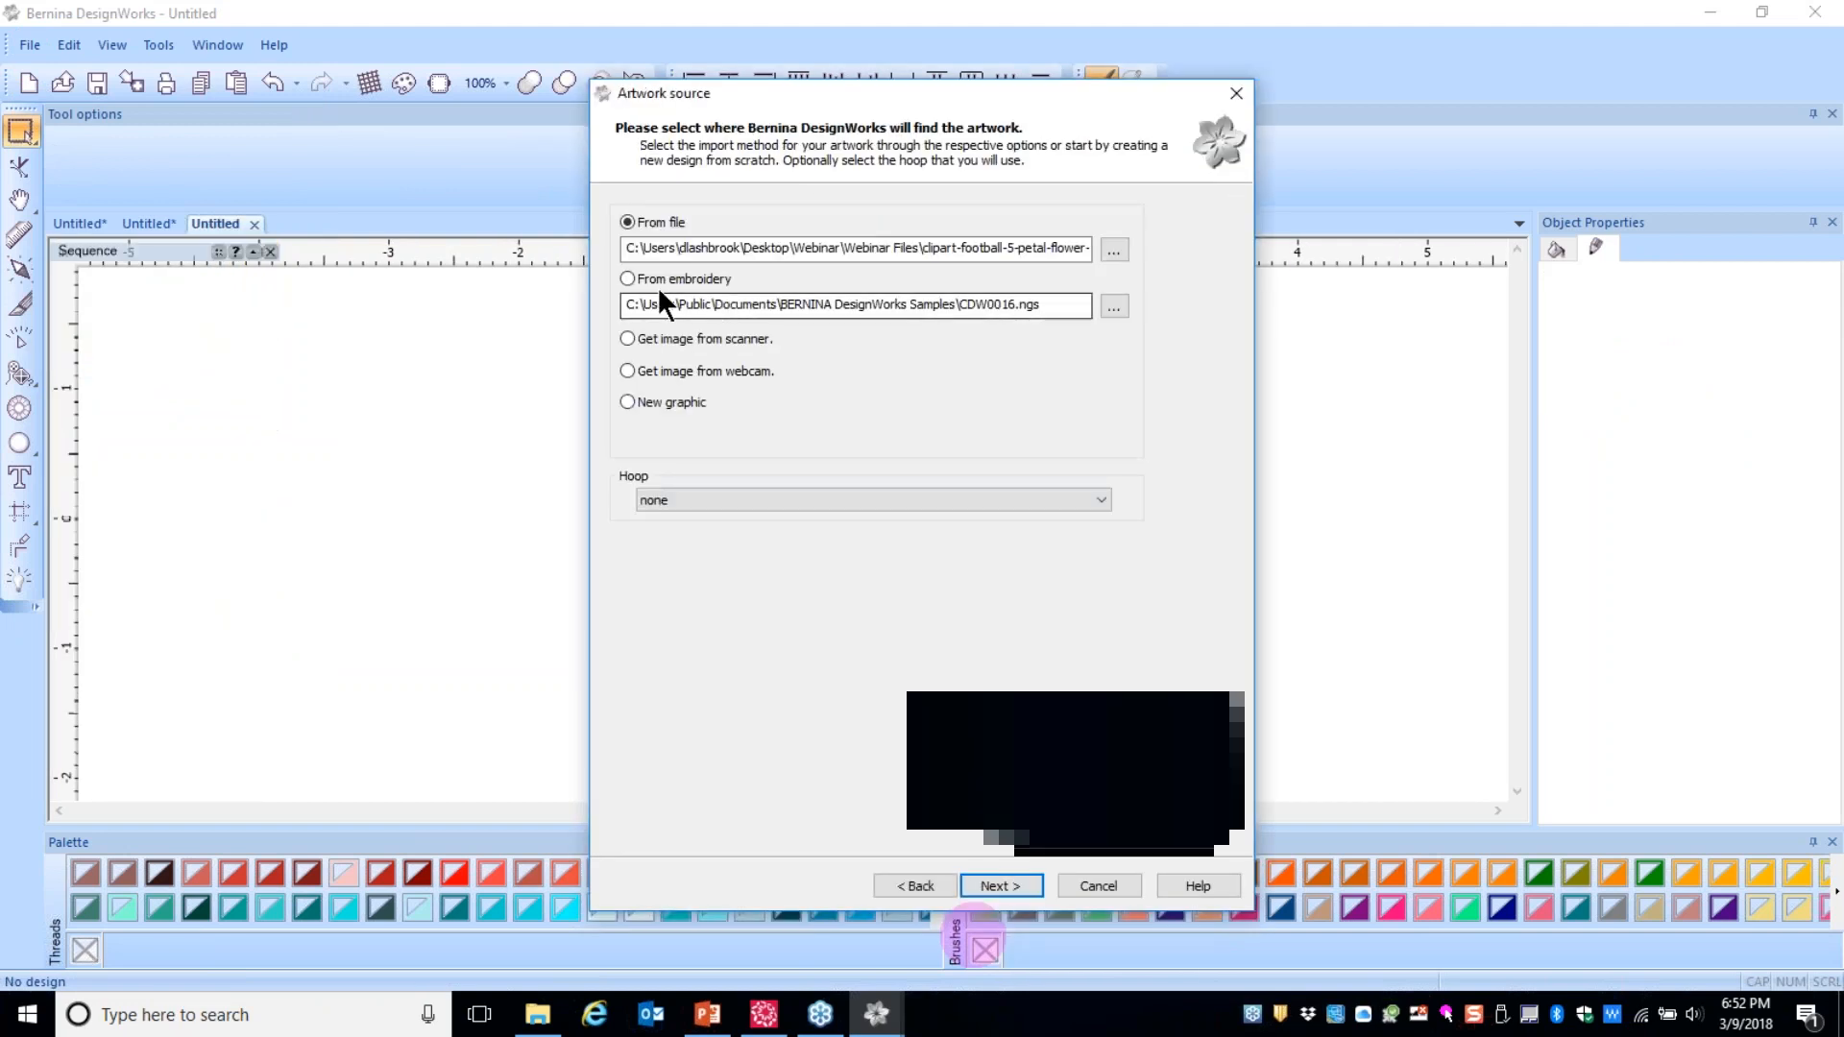
{"action": "left_click", "coordinate": [1114, 306]}
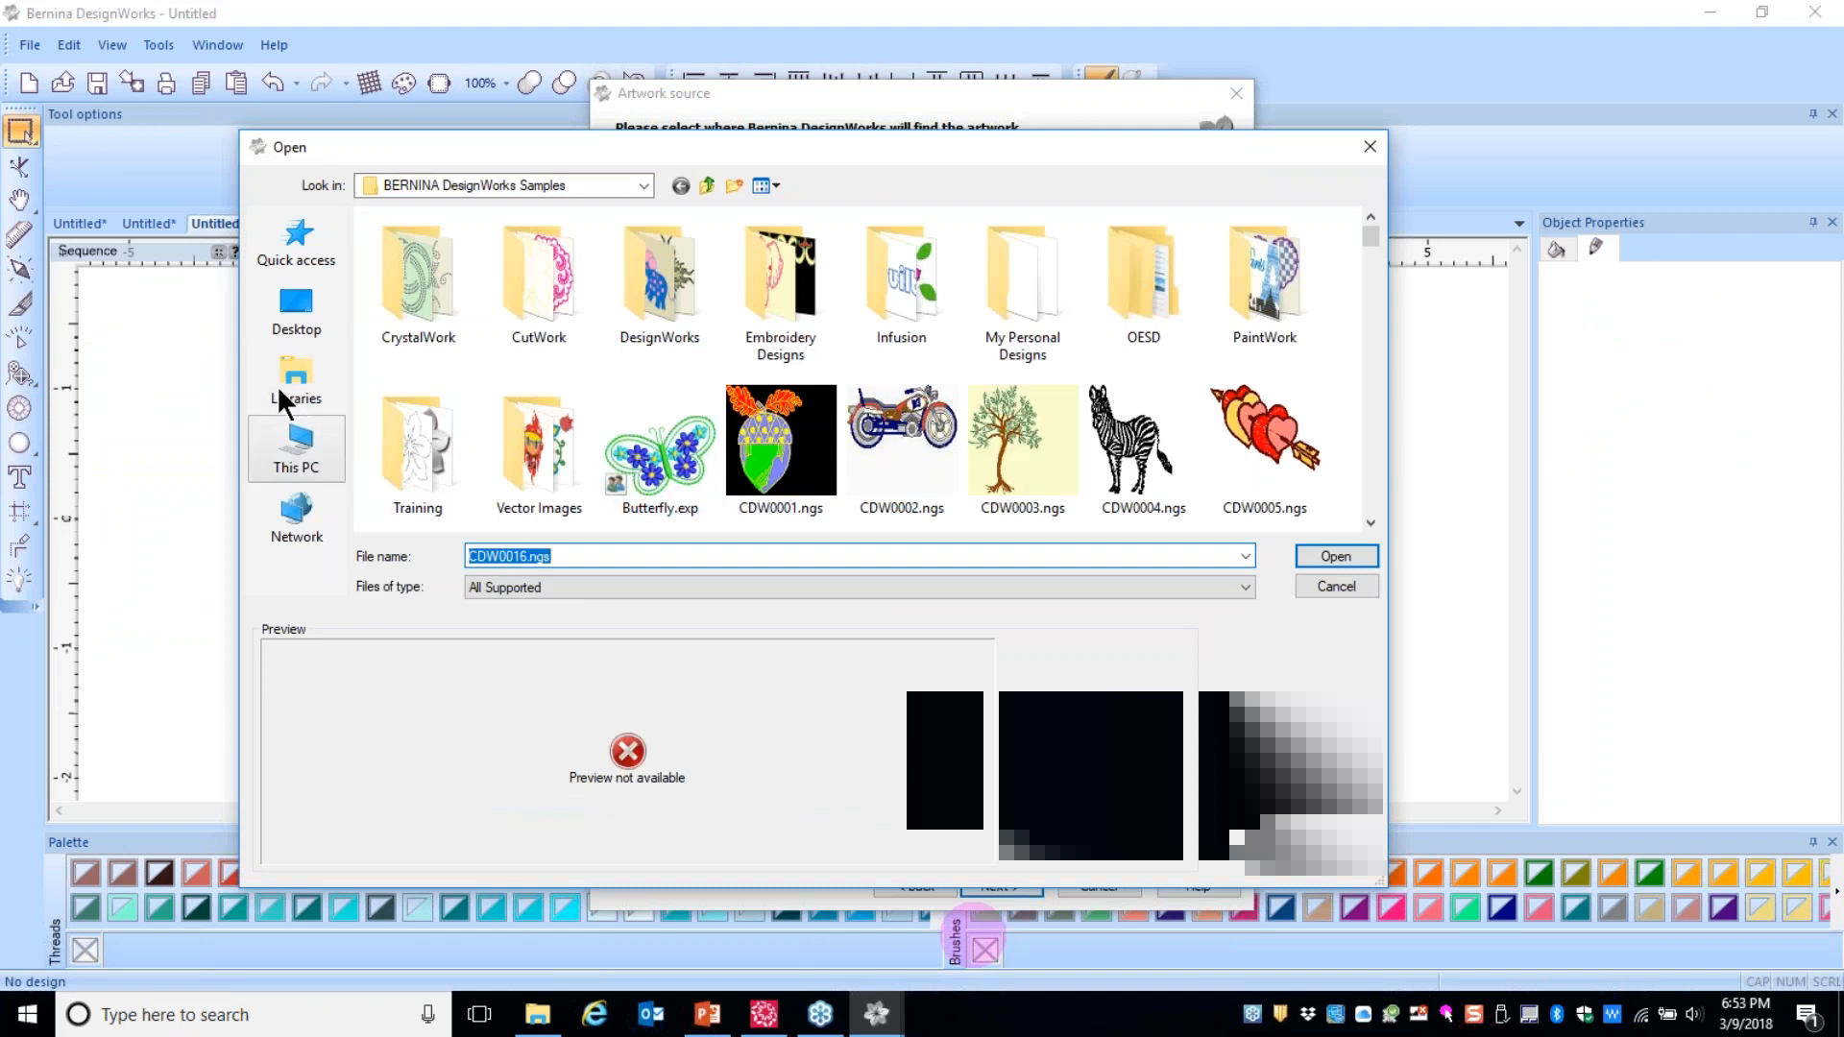
{"action": "left_click", "coordinate": [297, 326]}
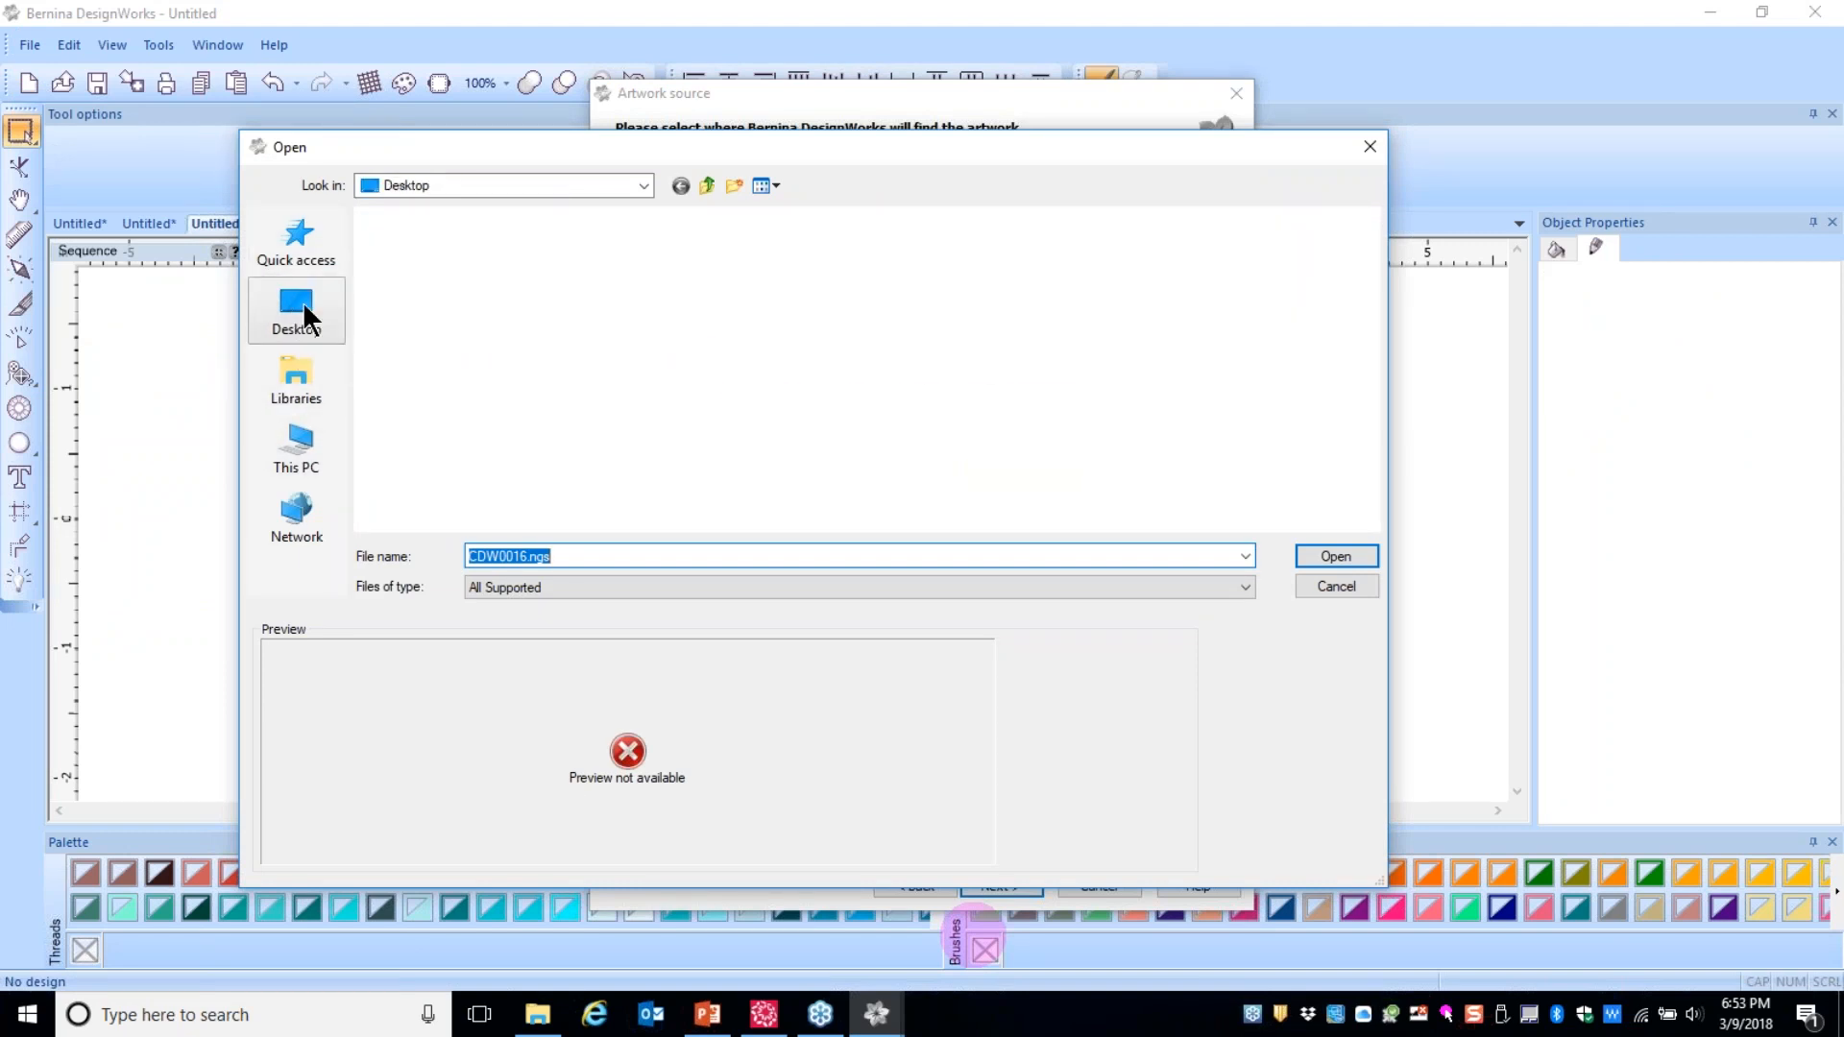
{"action": "double_click", "coordinate": [685, 282]}
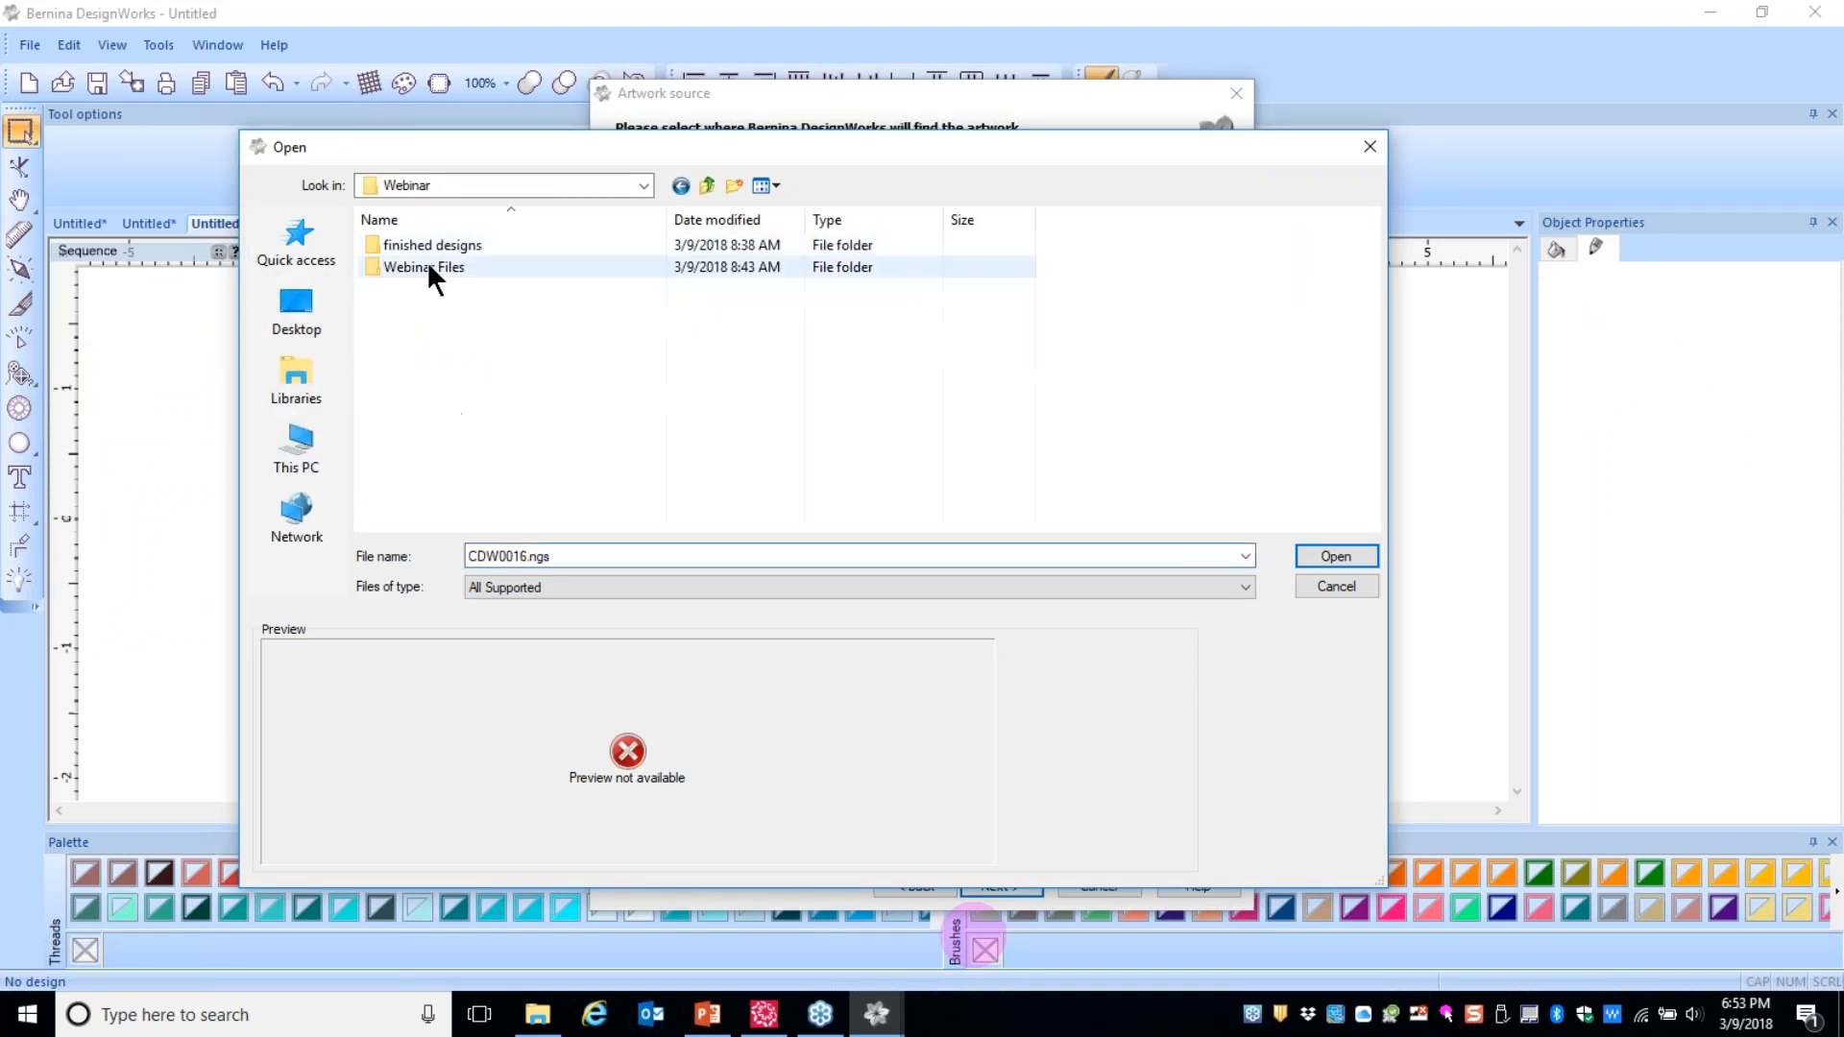
{"action": "double_click", "coordinate": [421, 276]}
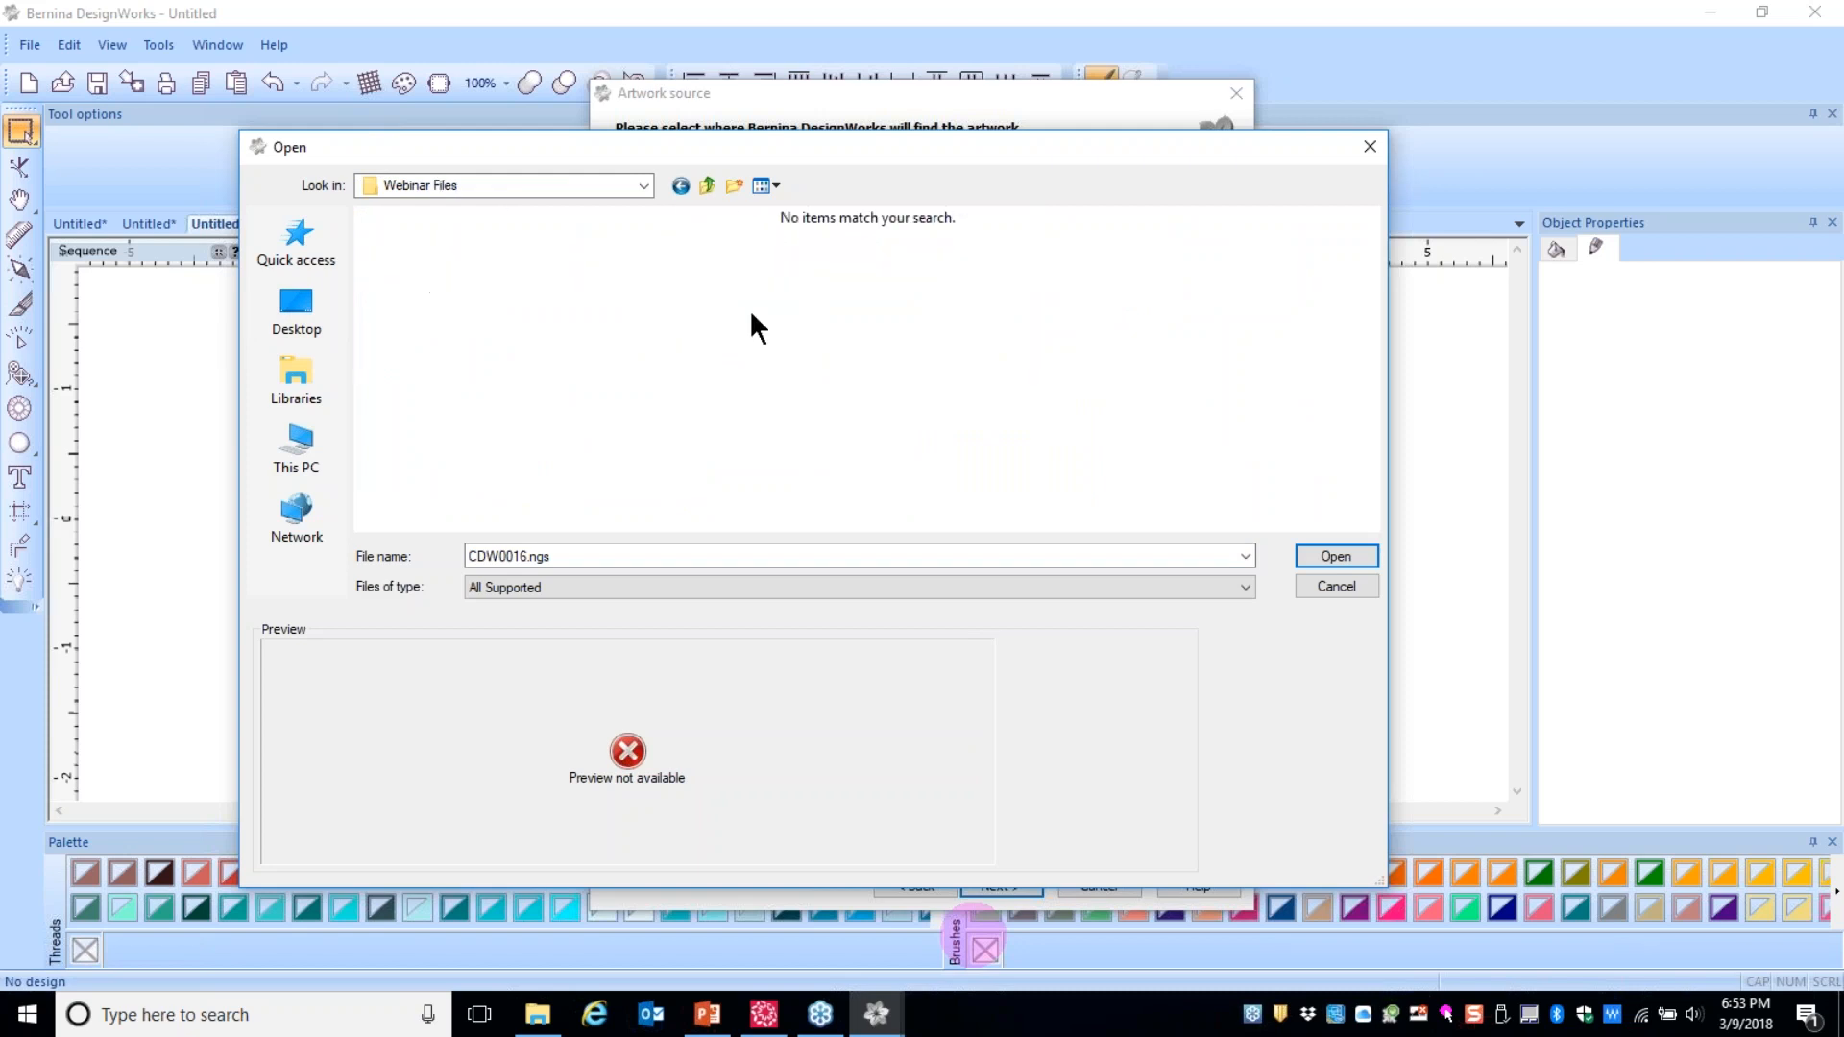
{"action": "left_click", "coordinate": [1365, 145]}
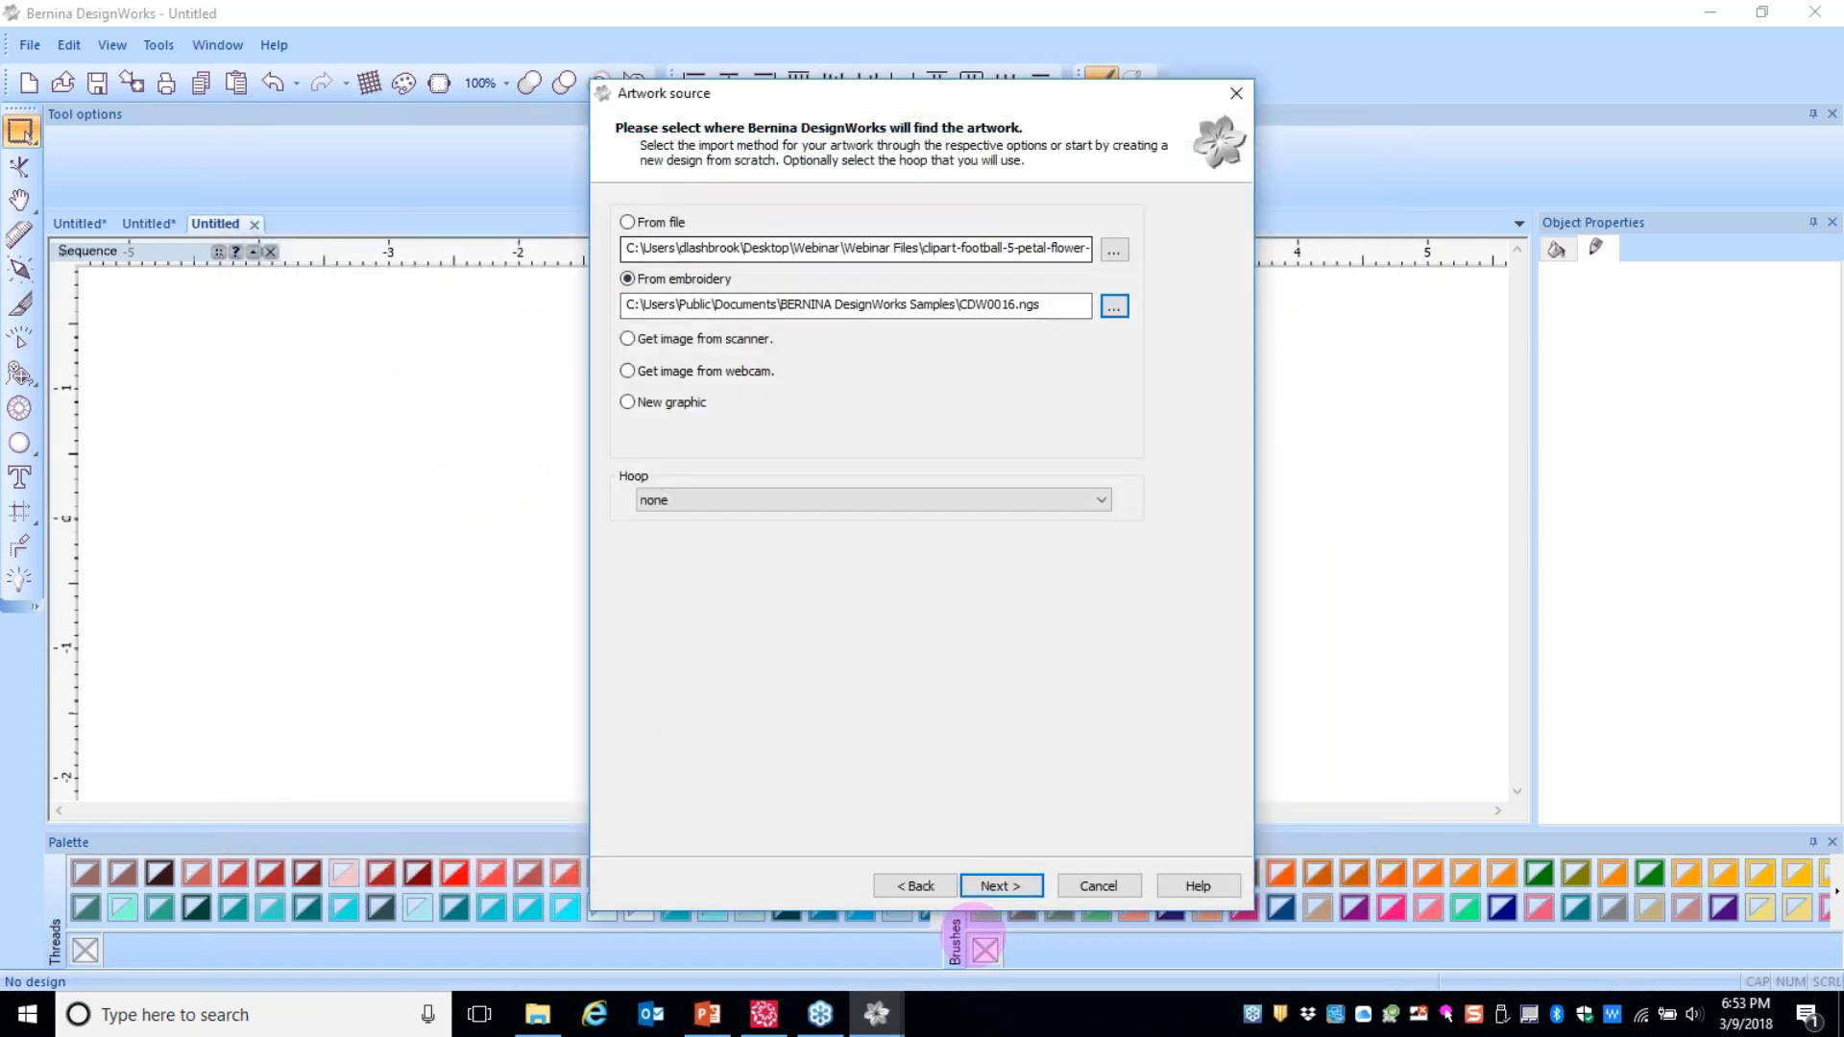
{"action": "left_click", "coordinate": [1238, 92]}
- Open the design Spirograph 1.Draw from the Webinar Files folder inside the desktop's Webinar folder
{"action": "left_click", "coordinate": [29, 46]}
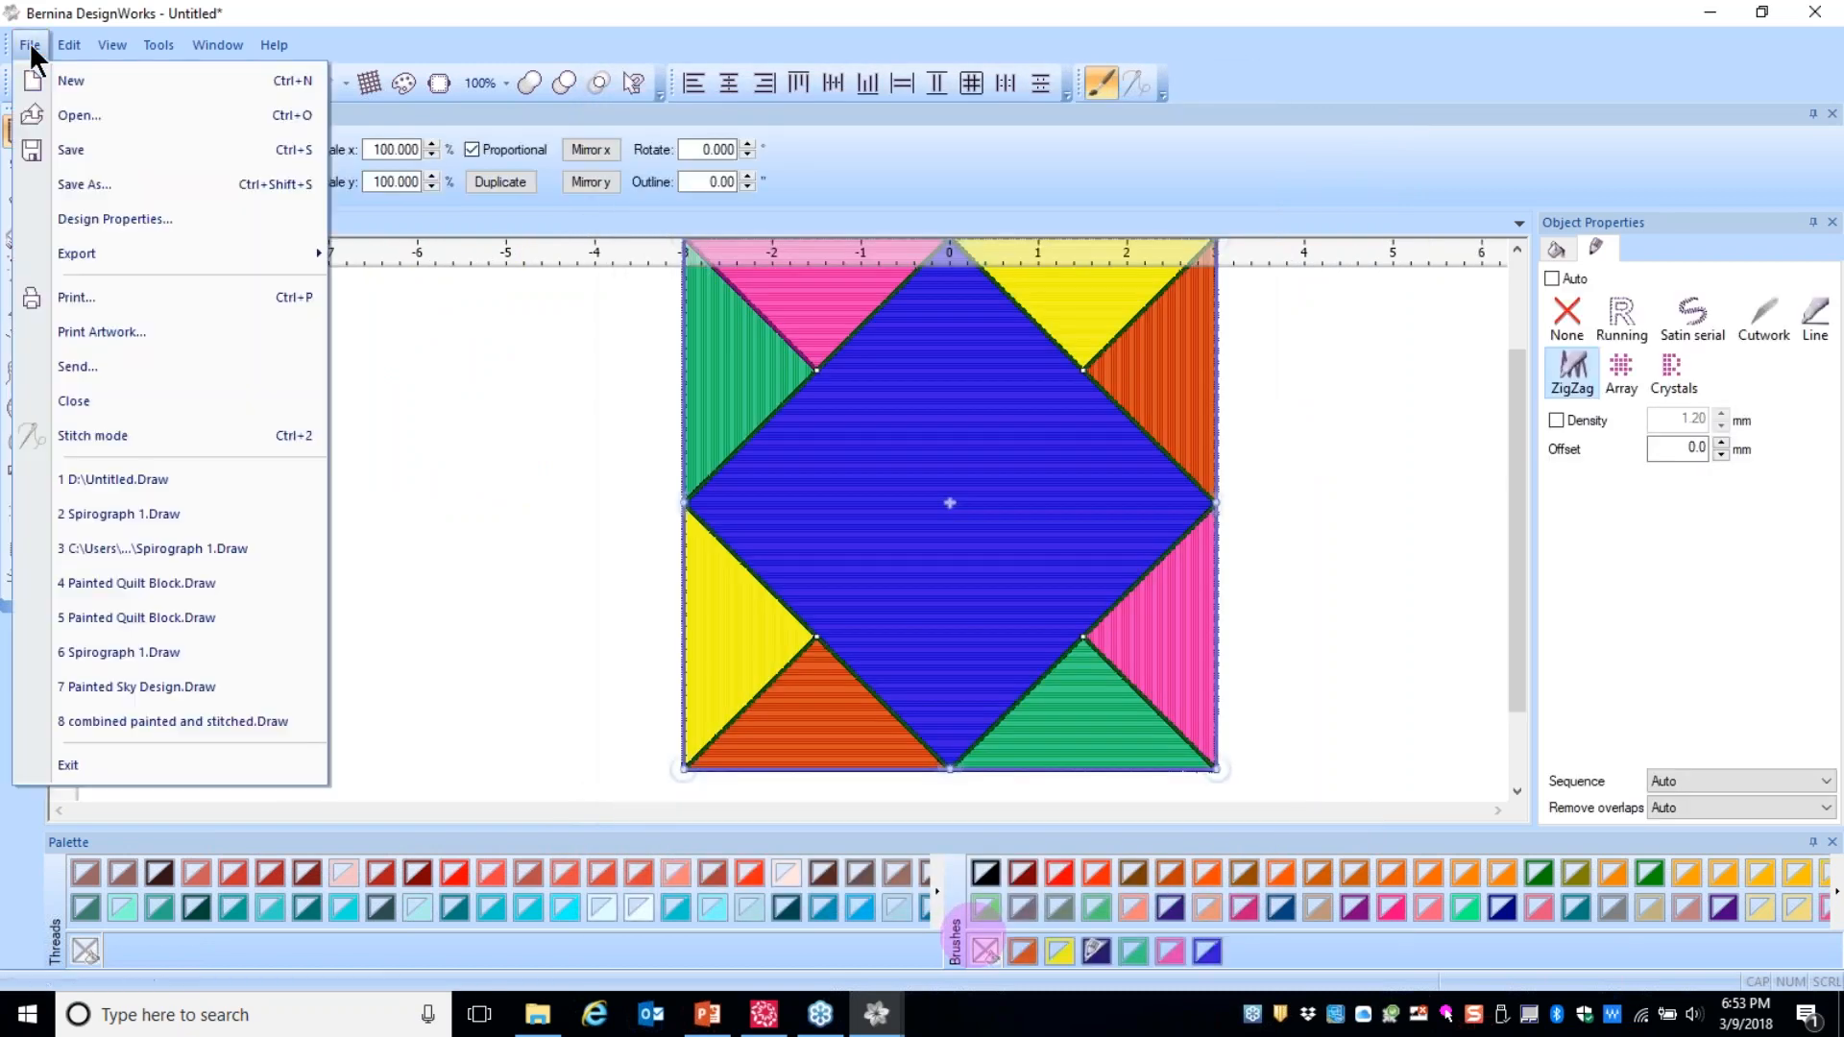
{"action": "left_click", "coordinate": [64, 117]}
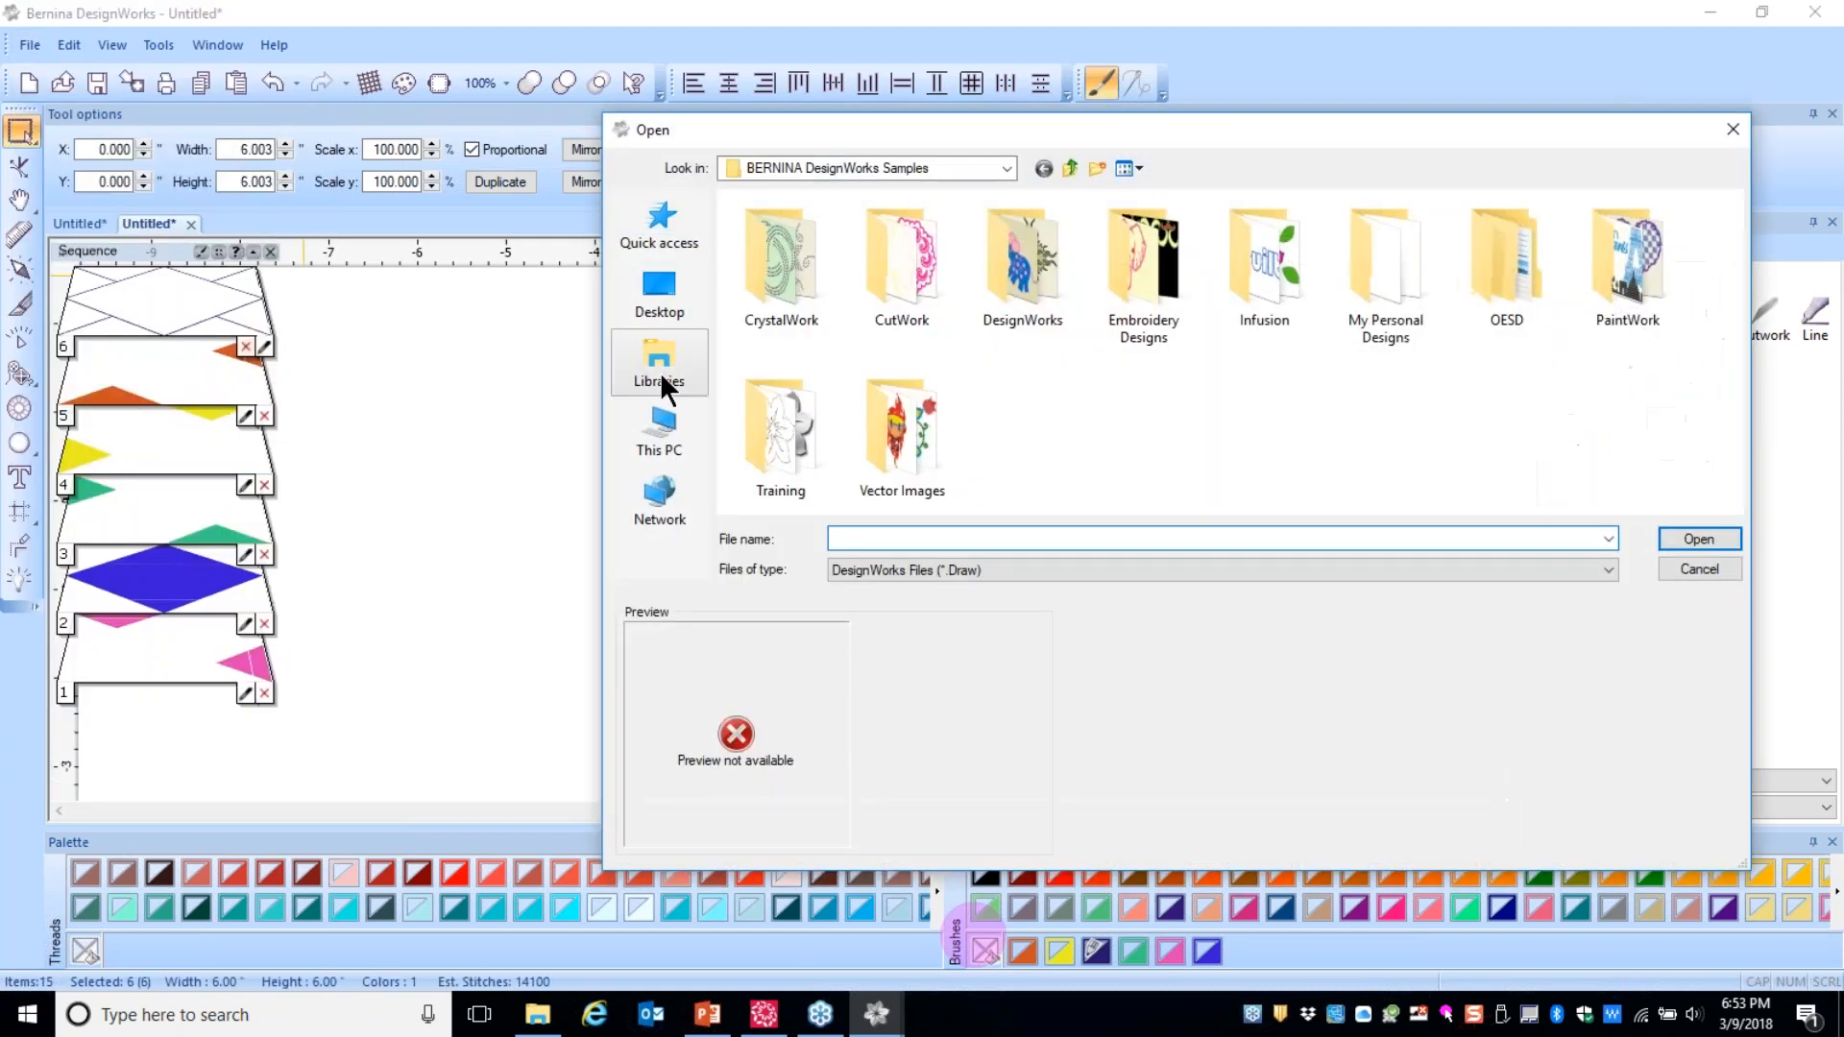
{"action": "left_click", "coordinate": [660, 290]}
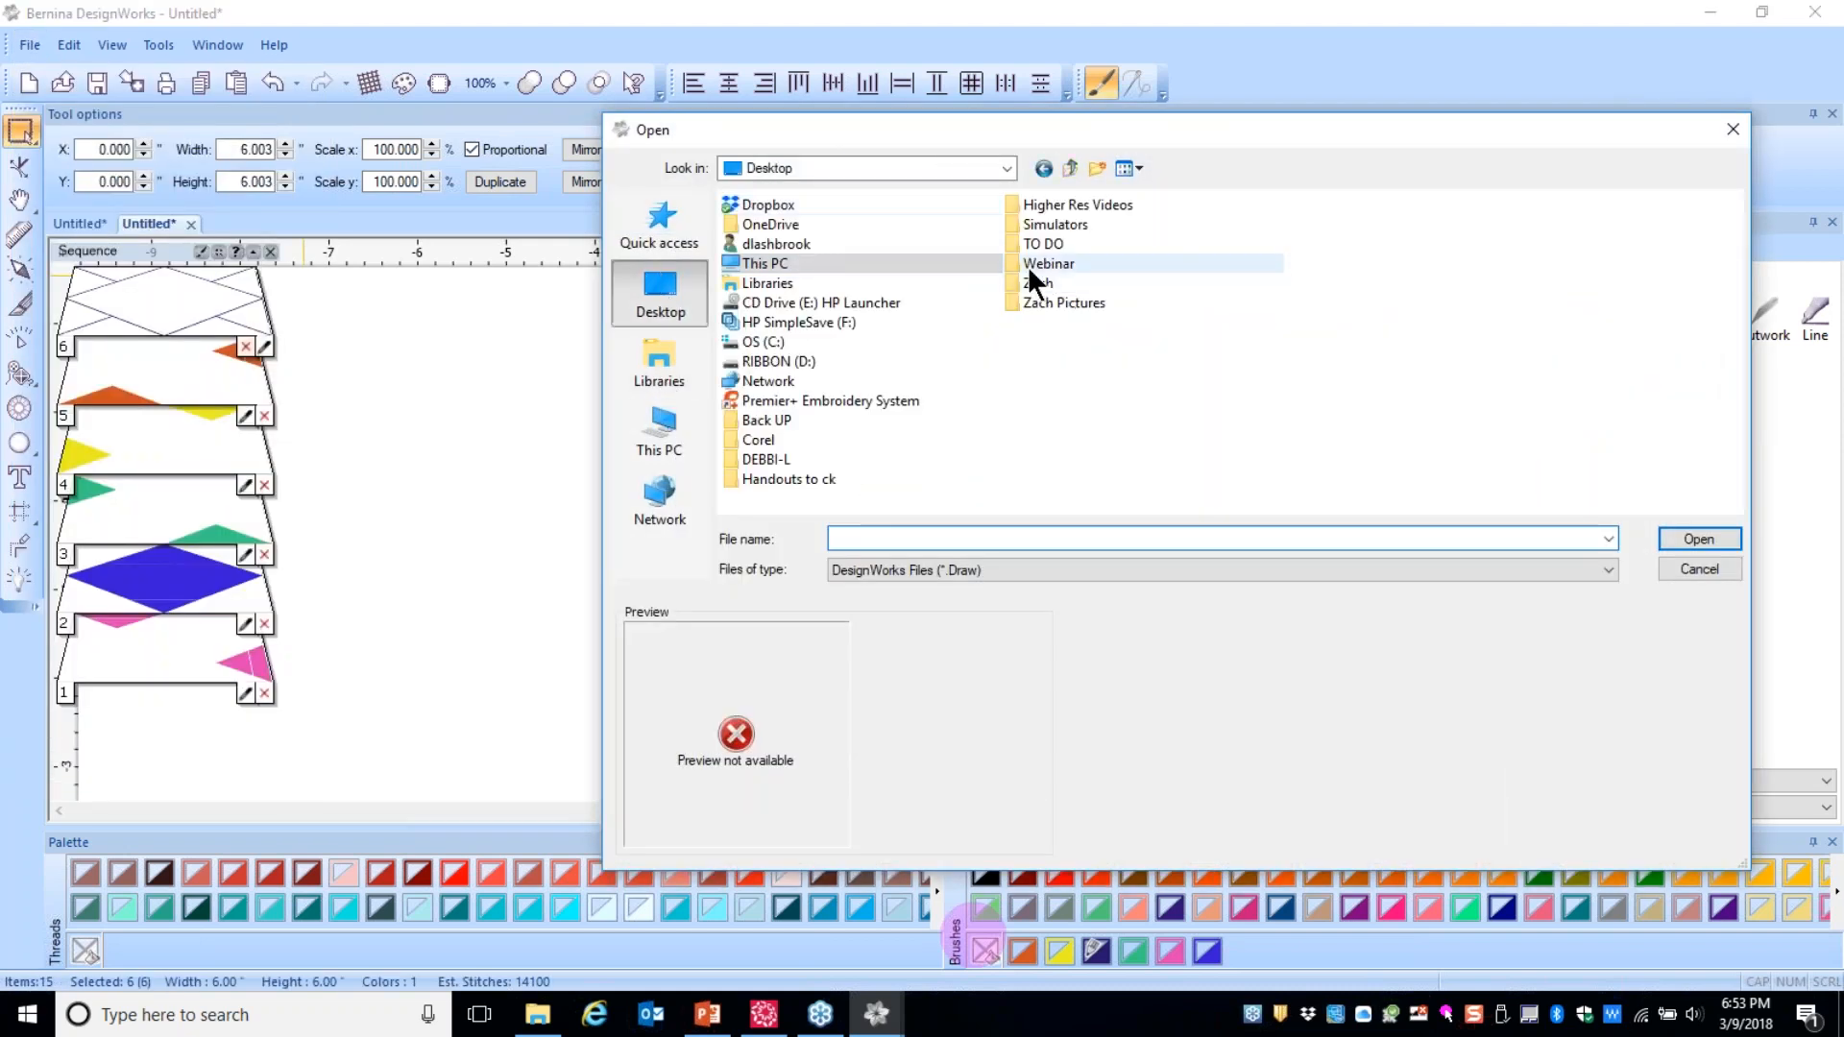
{"action": "left_click", "coordinate": [1047, 266]}
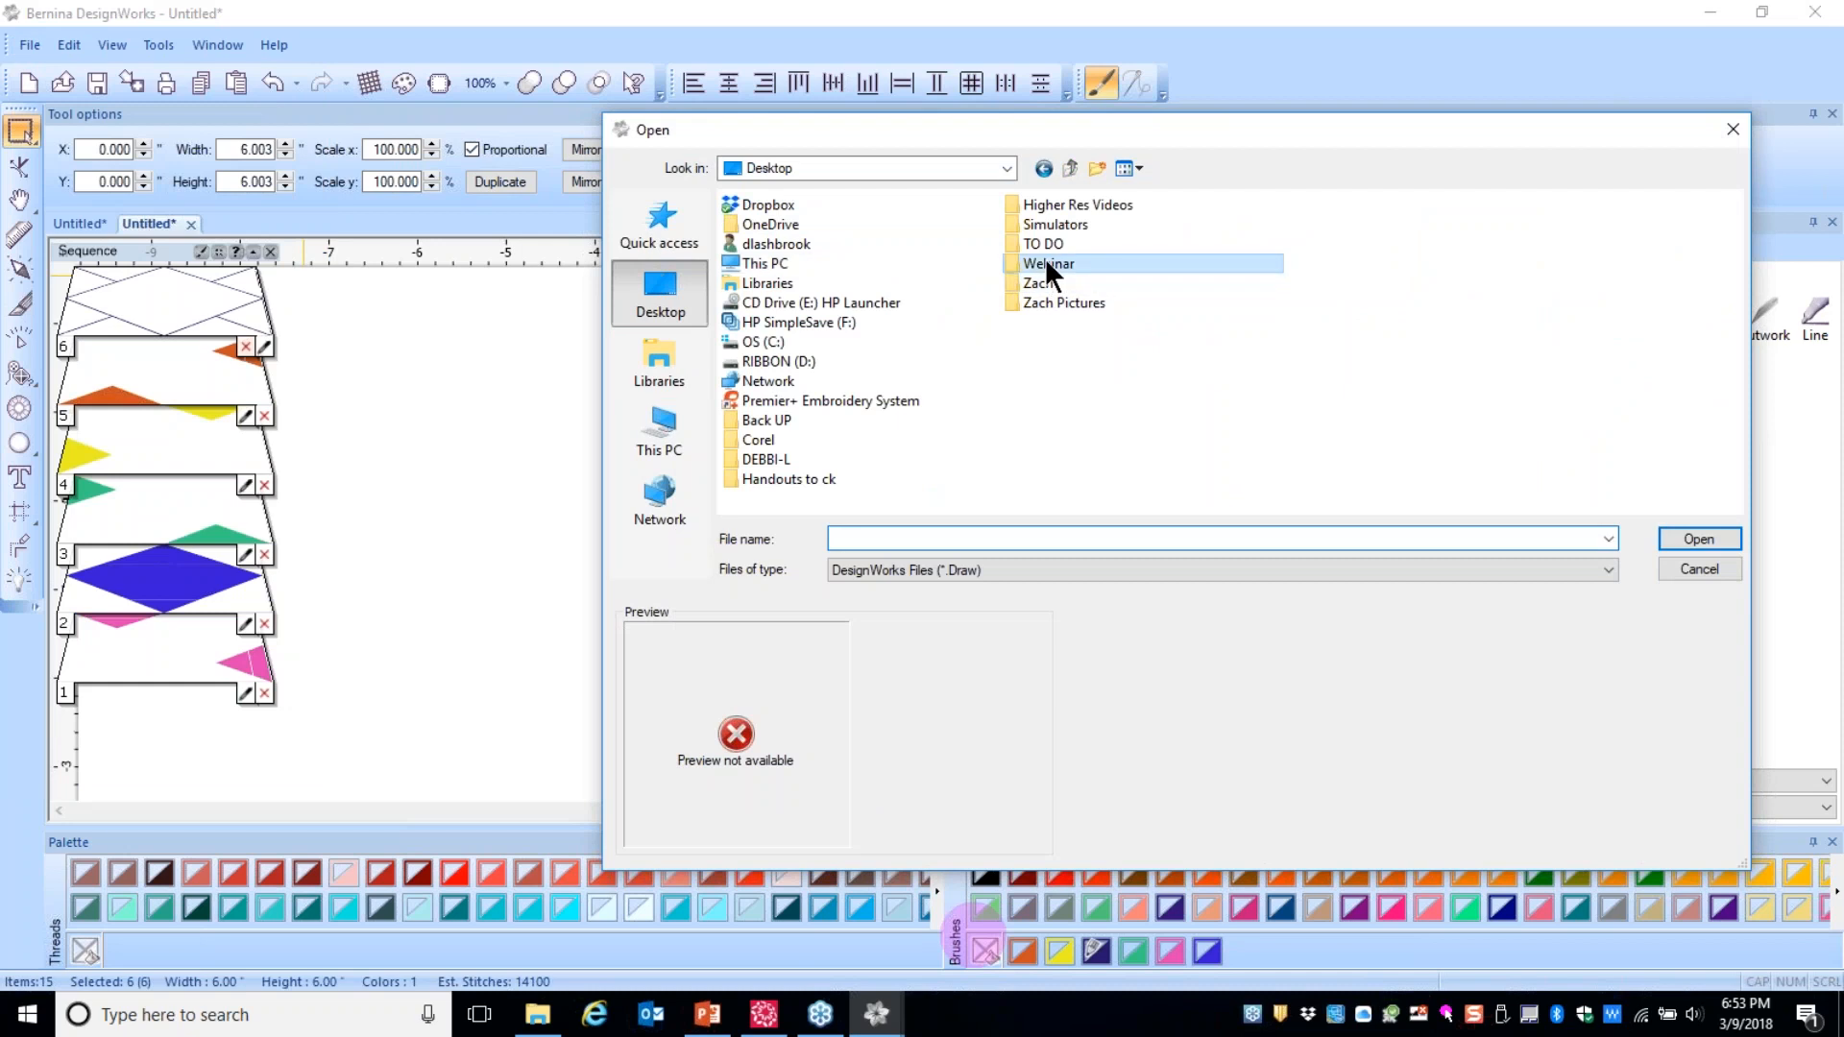
{"action": "double_click", "coordinate": [1047, 265]}
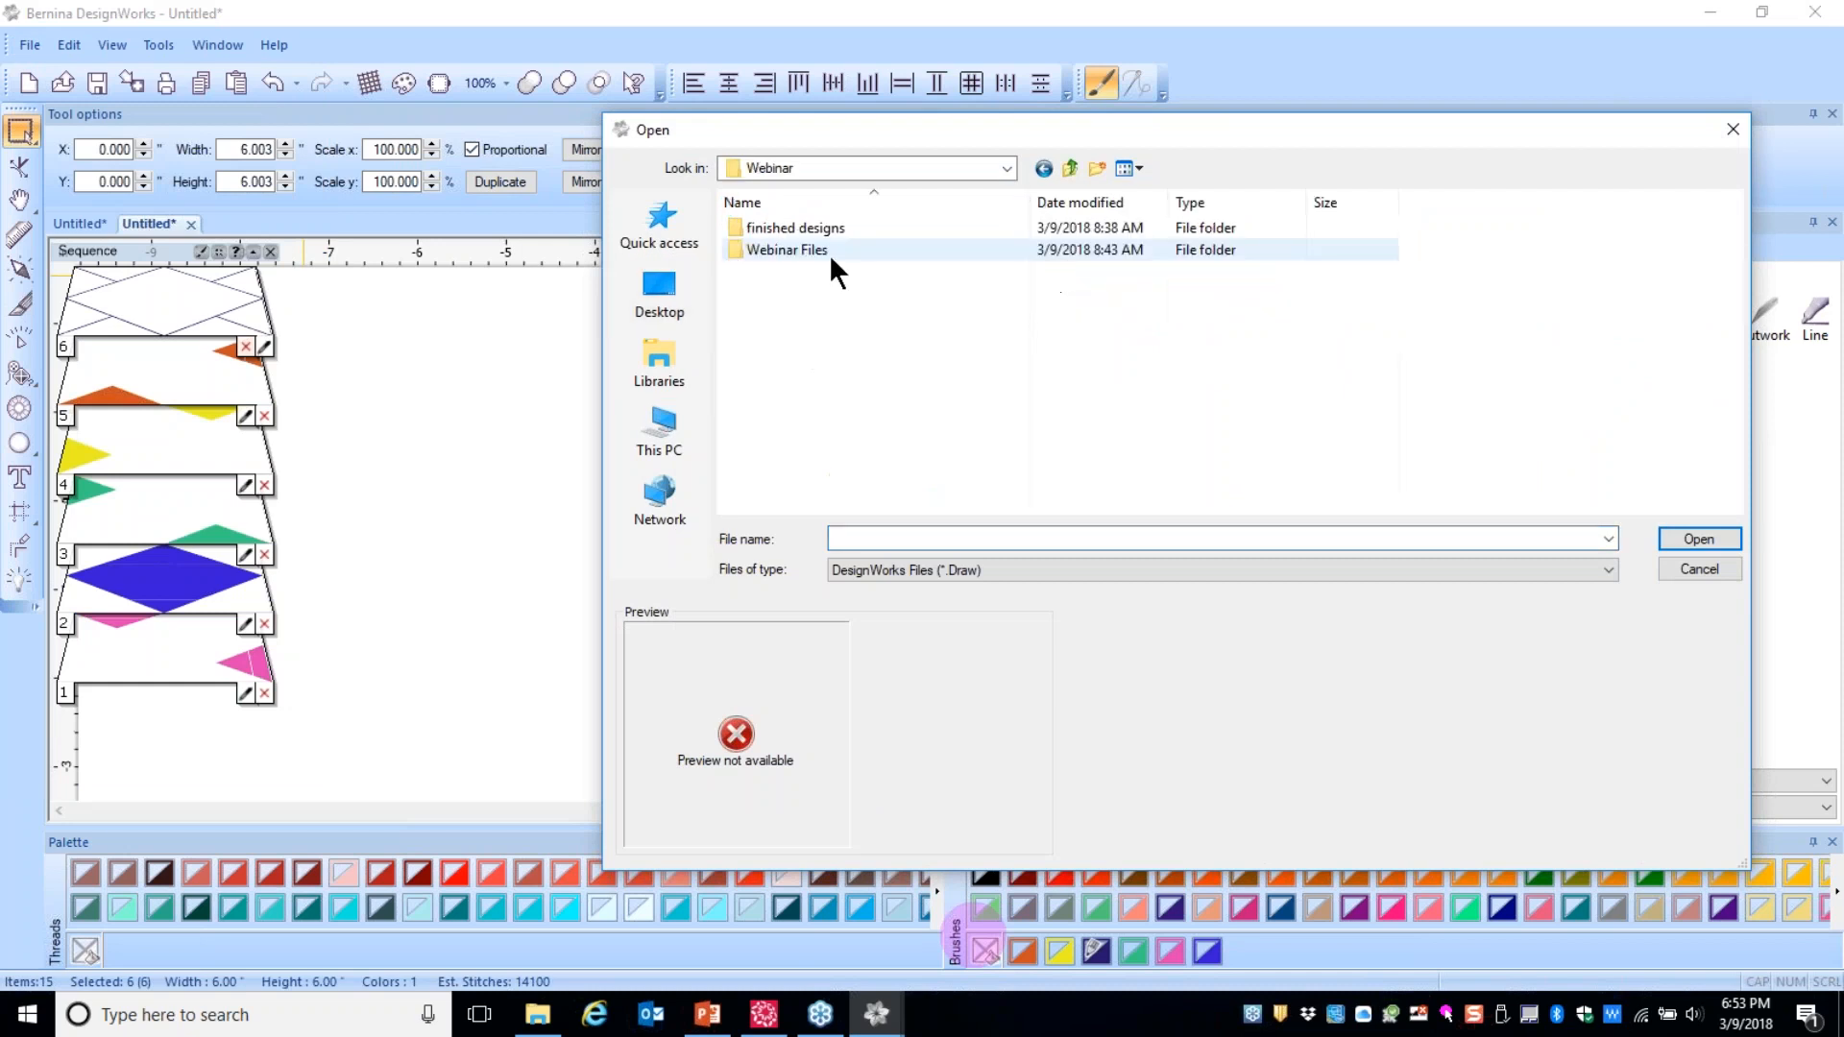
{"action": "double_click", "coordinate": [780, 249]}
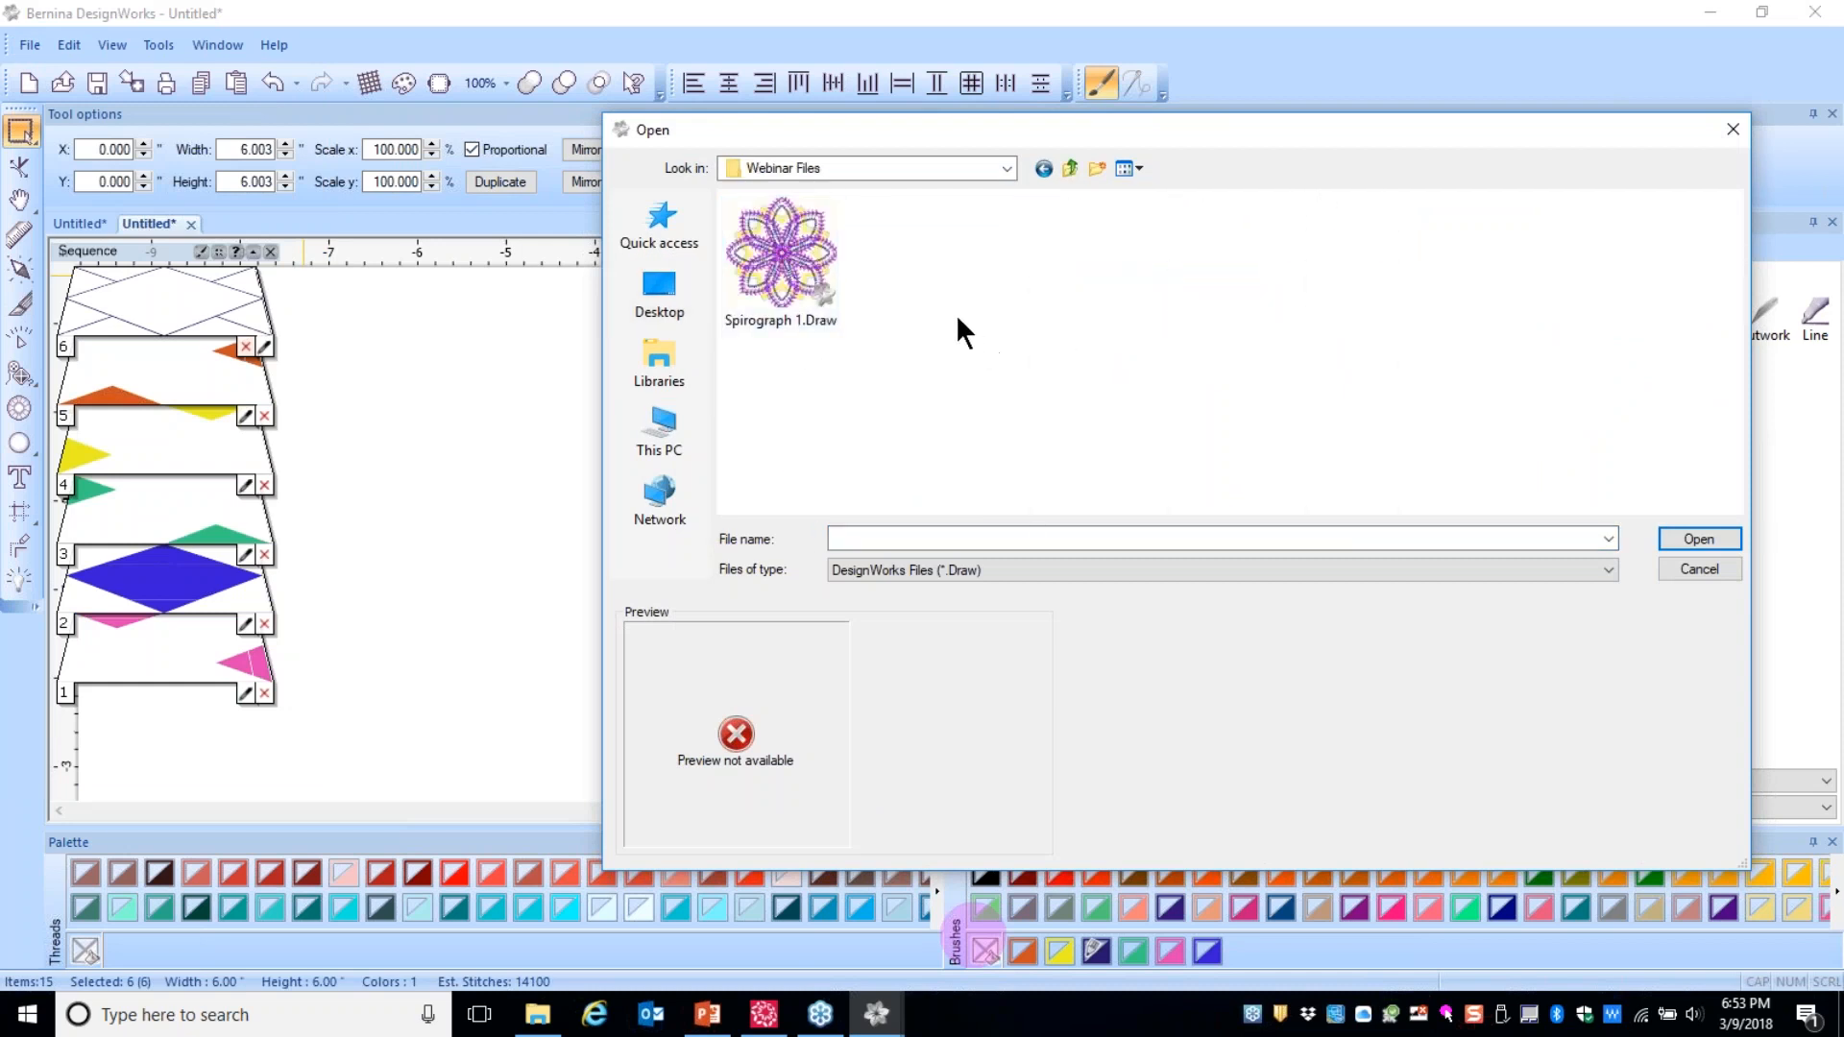
{"action": "left_click", "coordinate": [799, 263]}
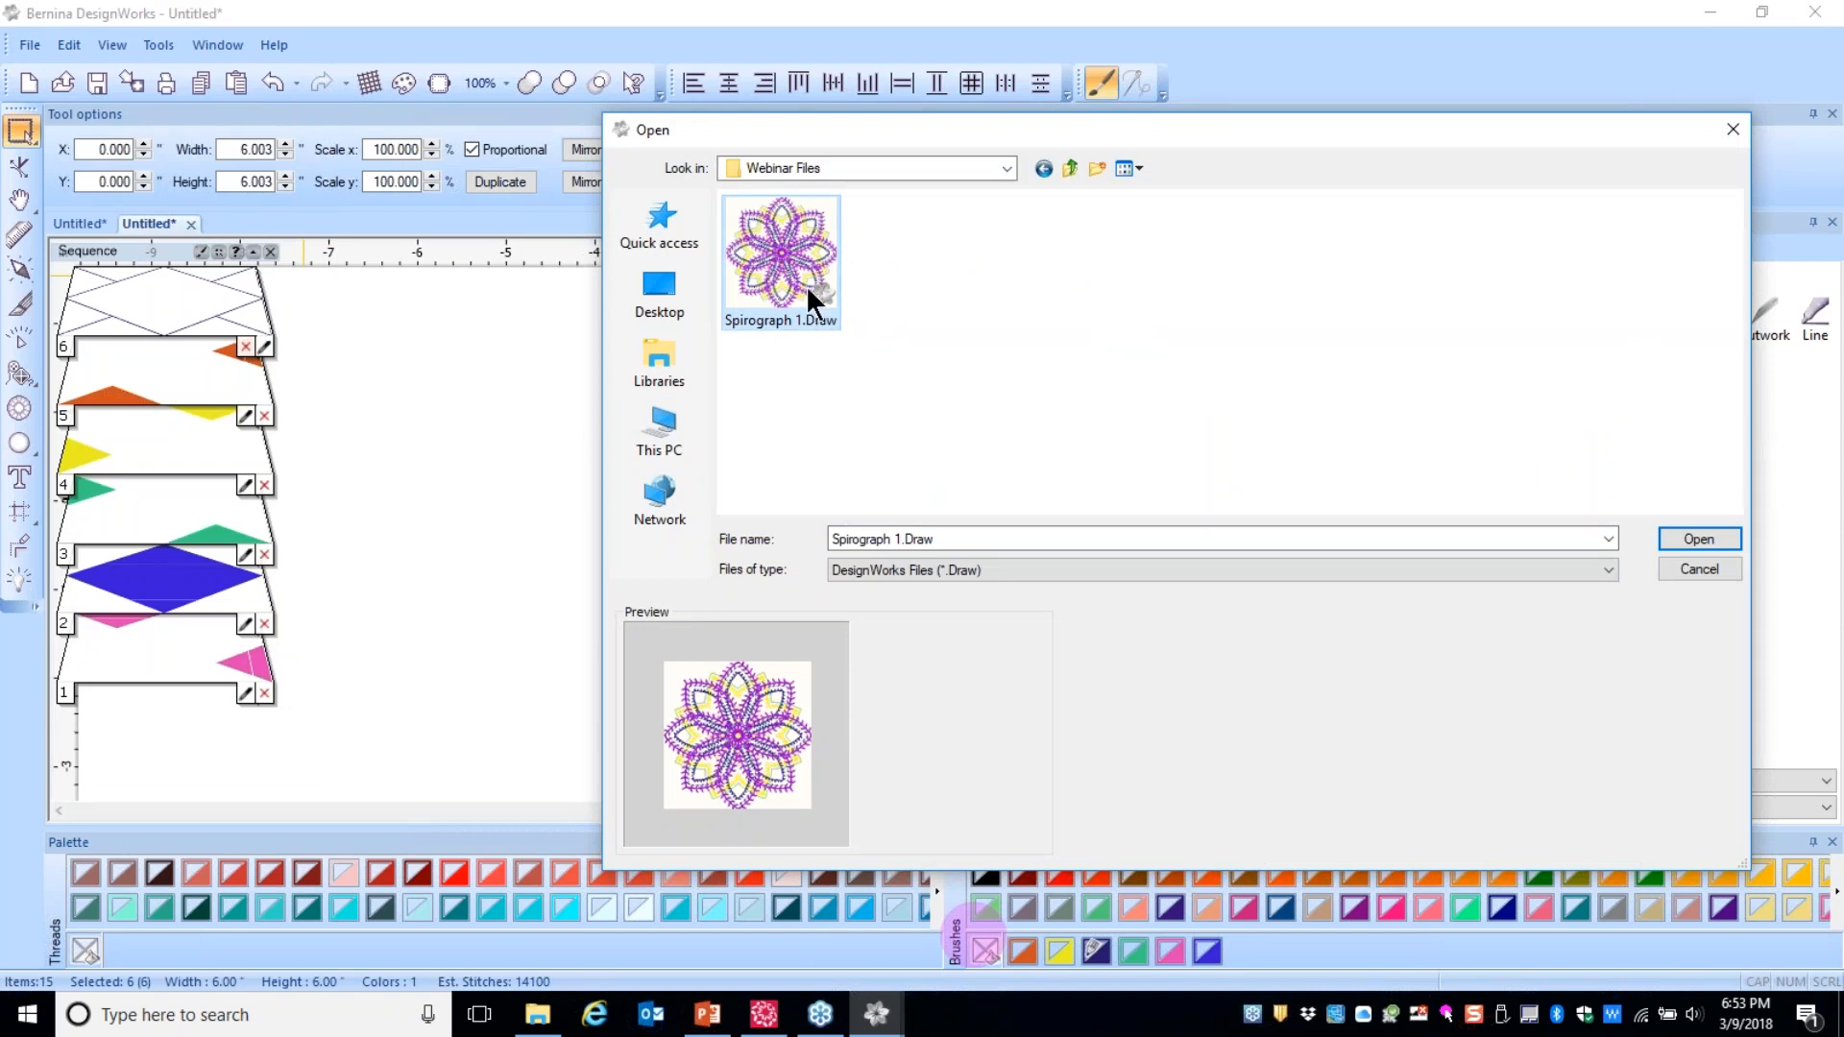
{"action": "left_click", "coordinate": [1686, 534]}
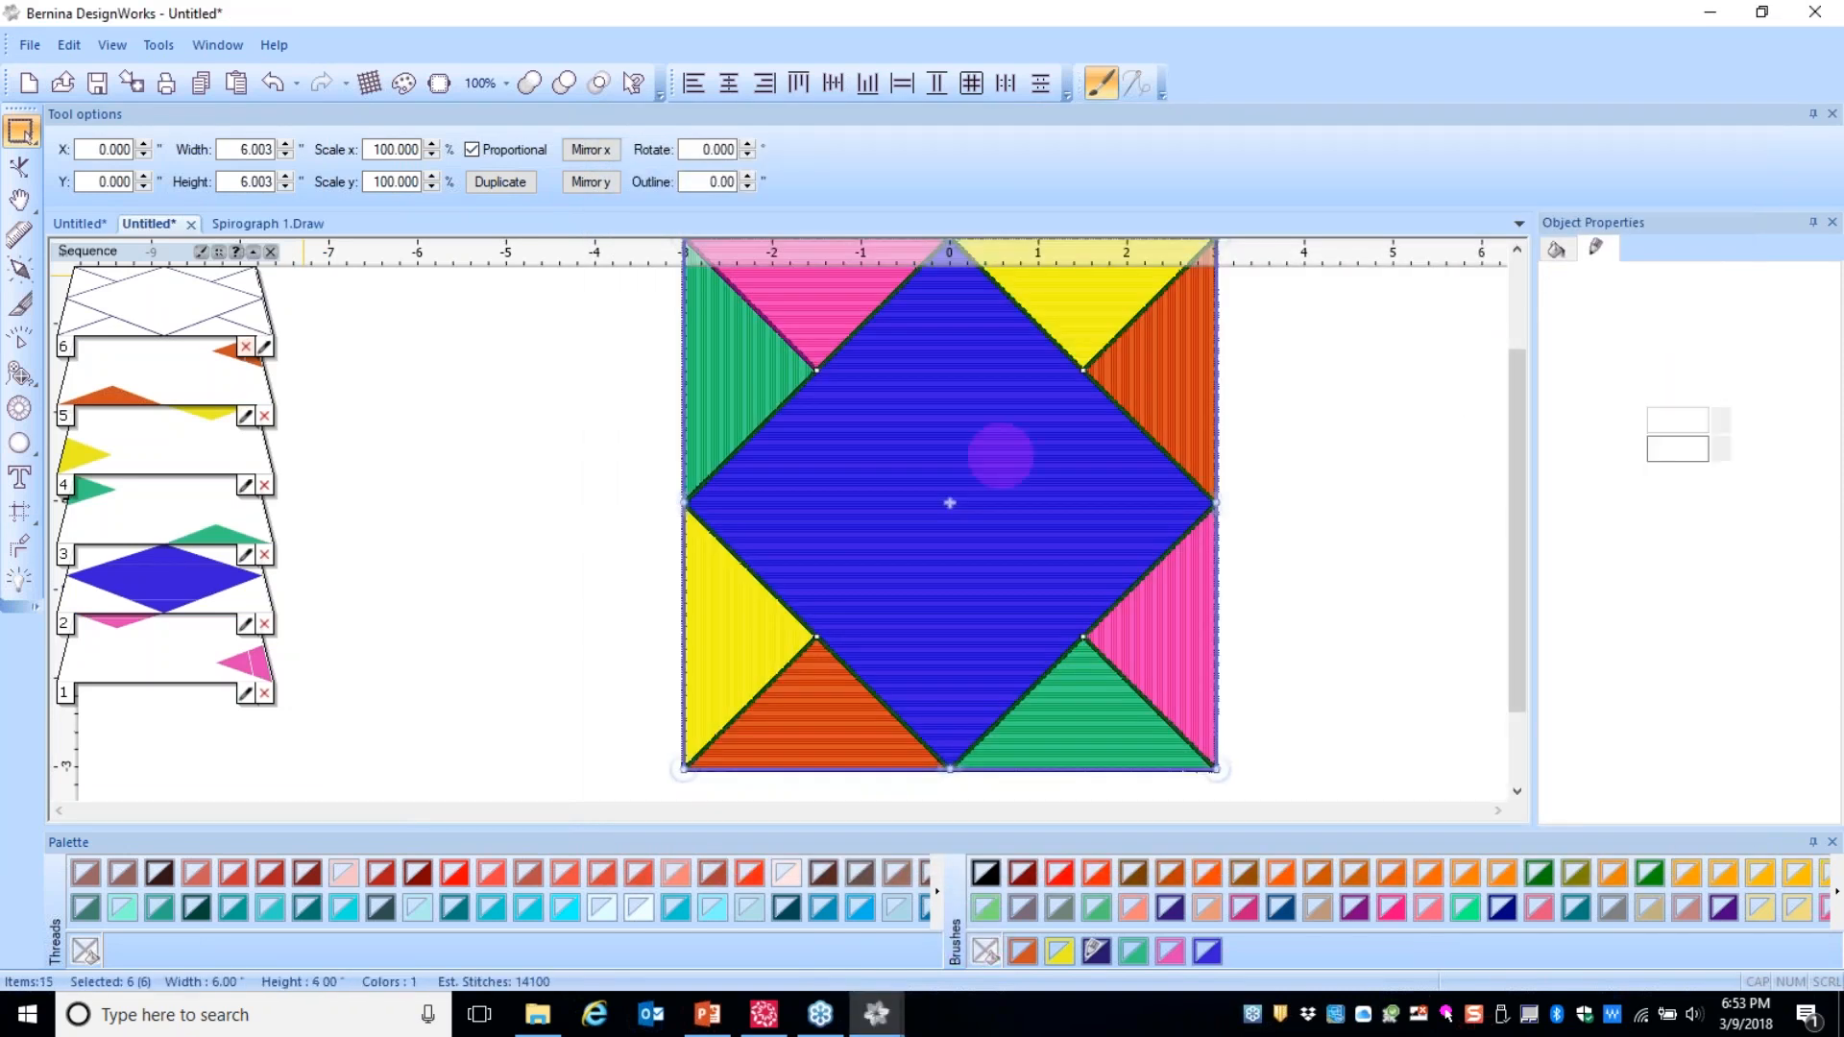
- Copy the entire spirograph design, paste it onto the center of the quilt block, and deselect it
{"action": "left_click_drag", "start_coordinate": [636, 352], "coordinate": [1016, 713]}
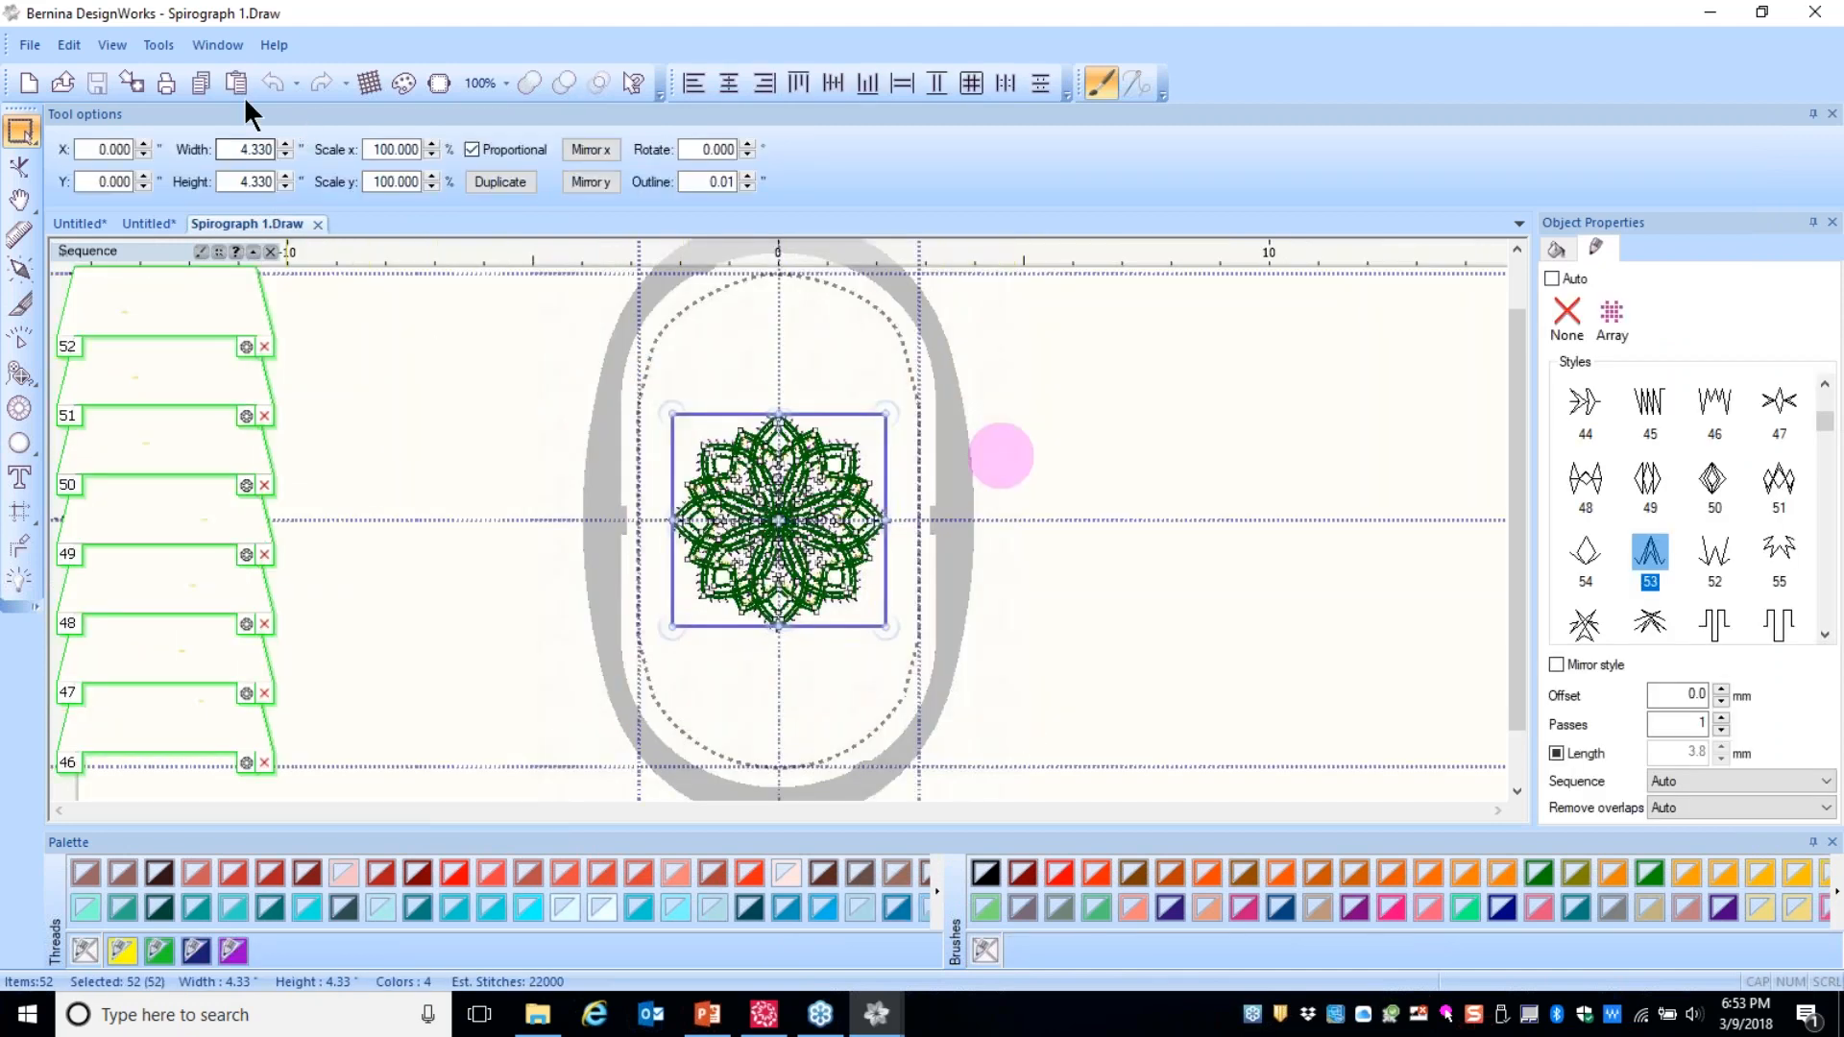
{"action": "left_click", "coordinate": [134, 223]}
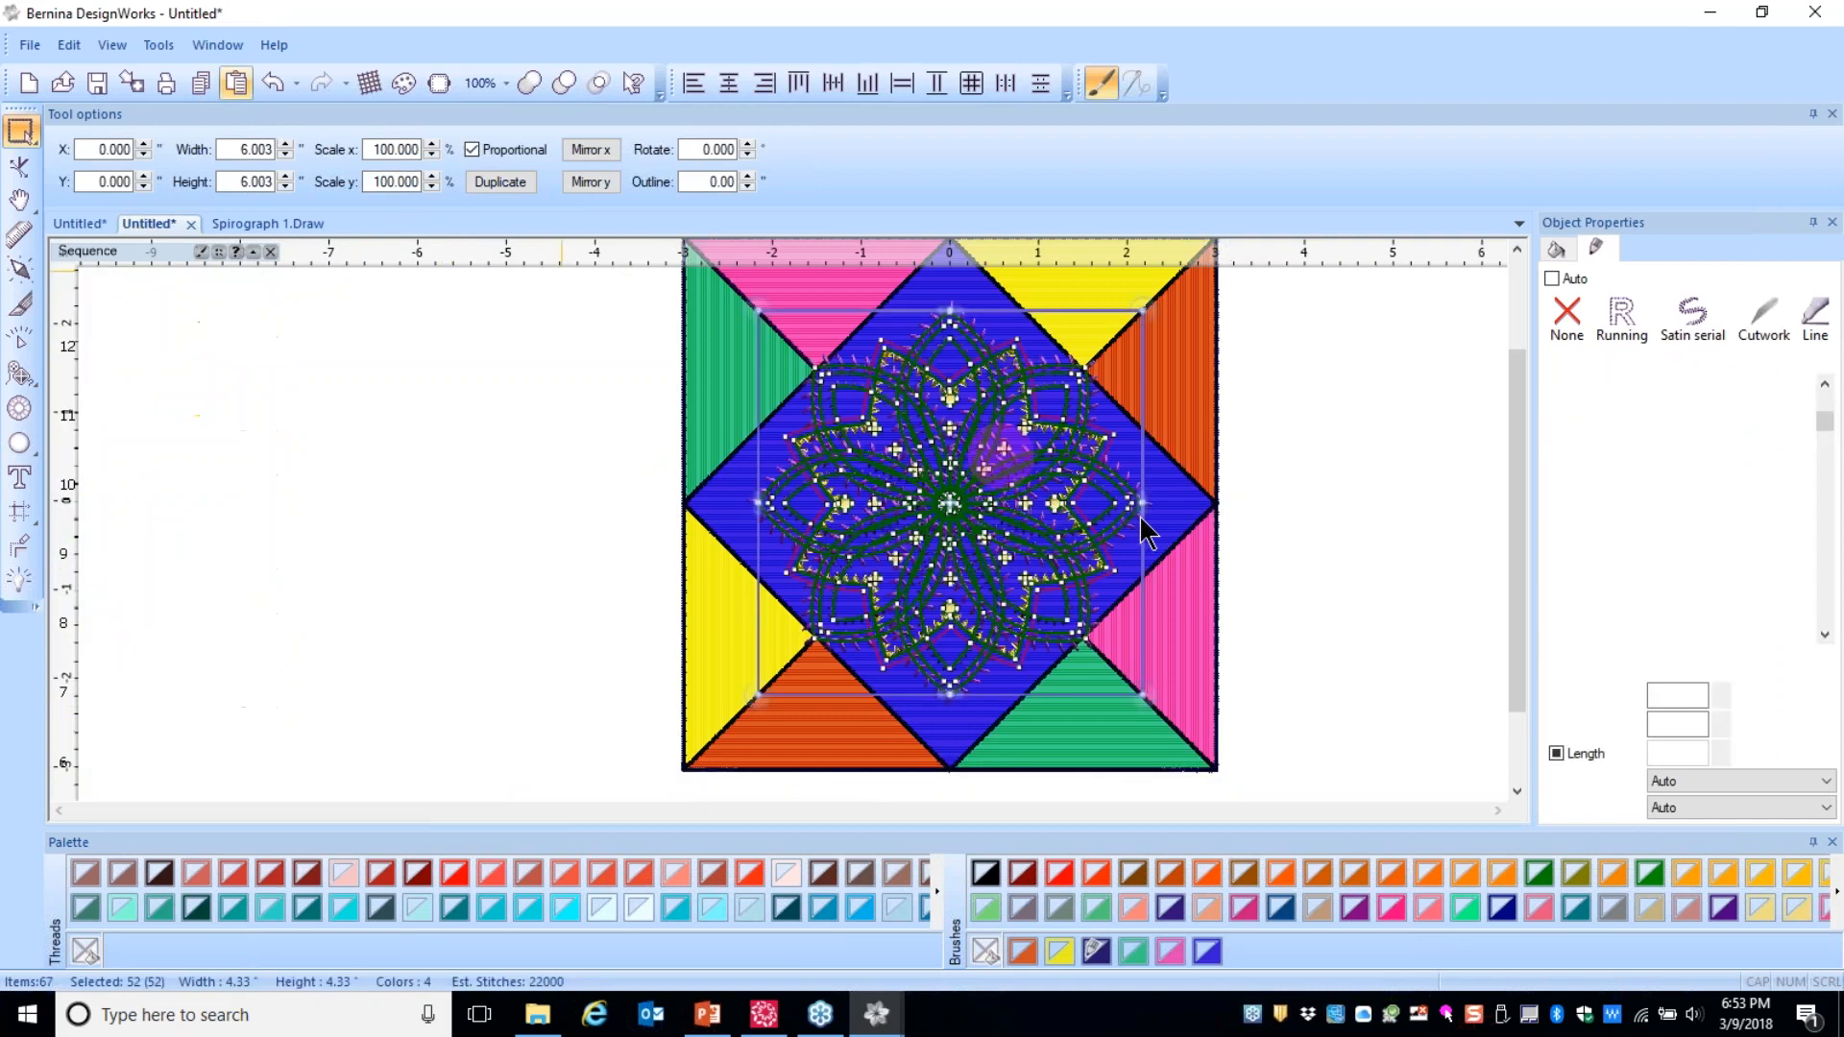
{"action": "left_click", "coordinate": [1347, 494]}
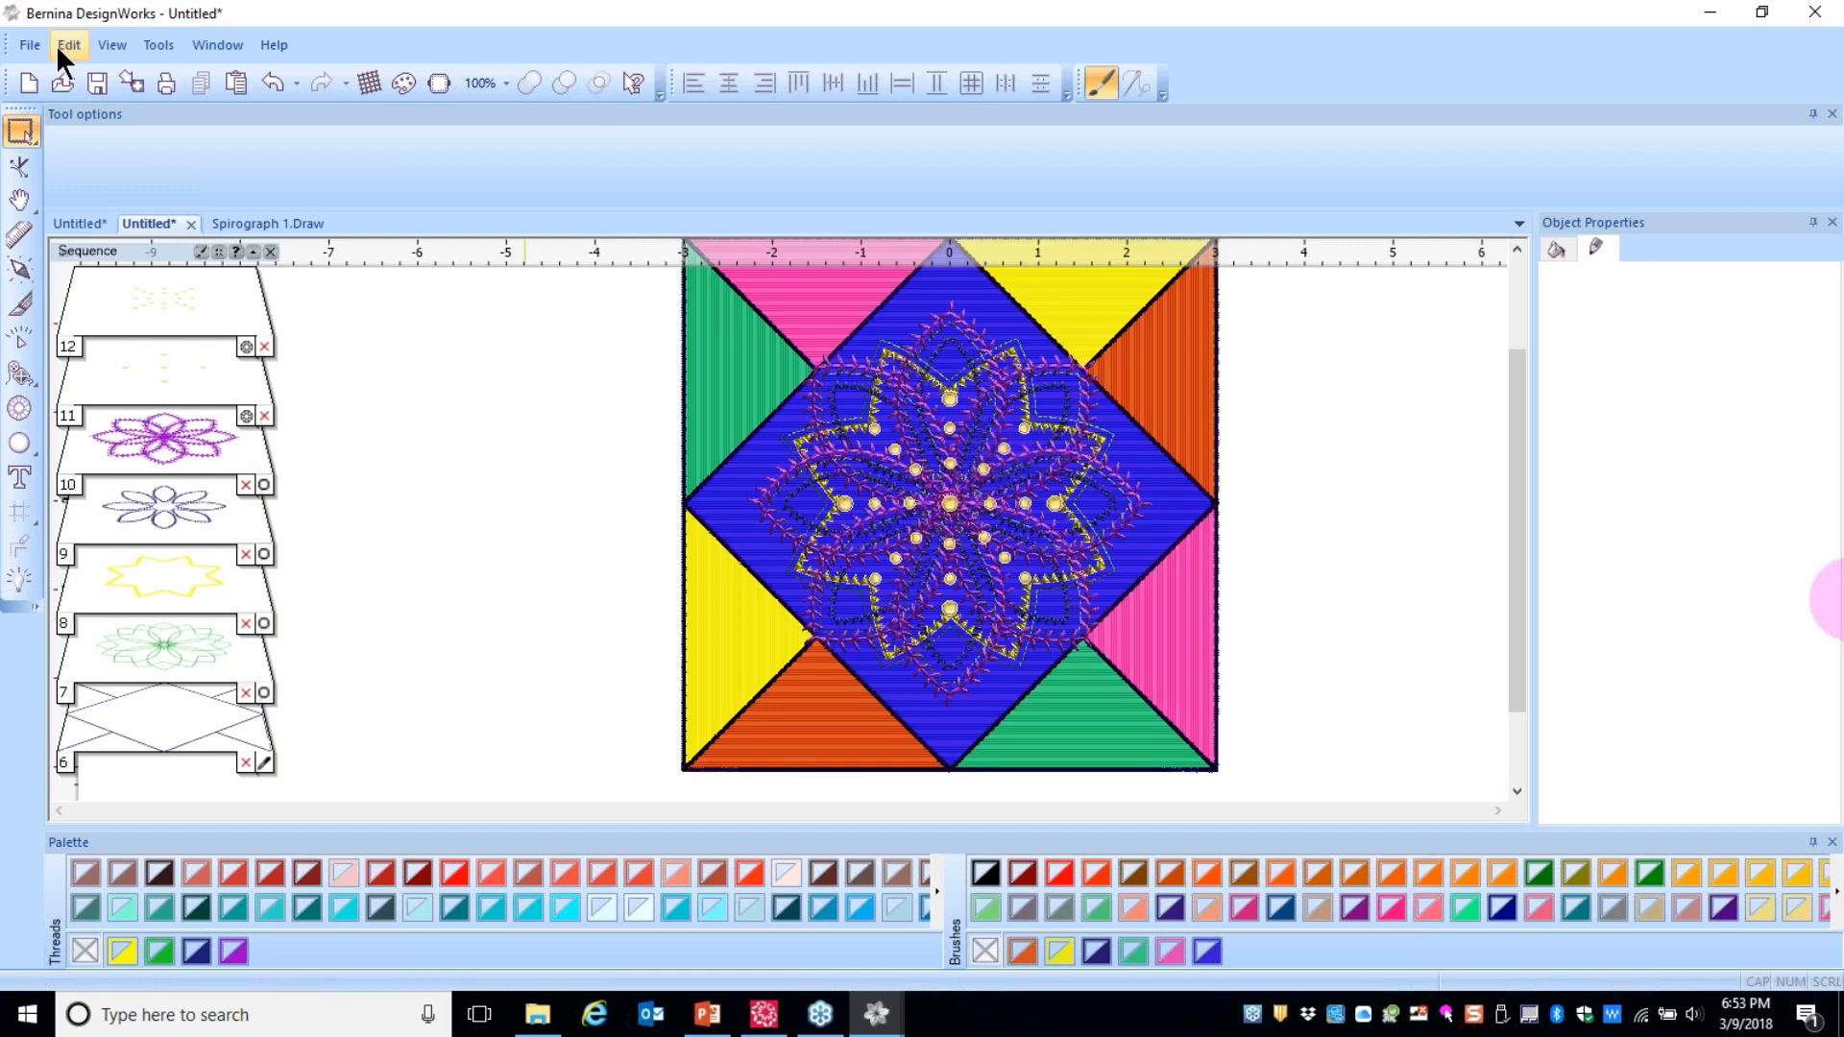
- Examine the SS10 and SS16 crystal templates in the Export to machine preview, and close it without exporting
{"action": "left_click", "coordinate": [26, 44]}
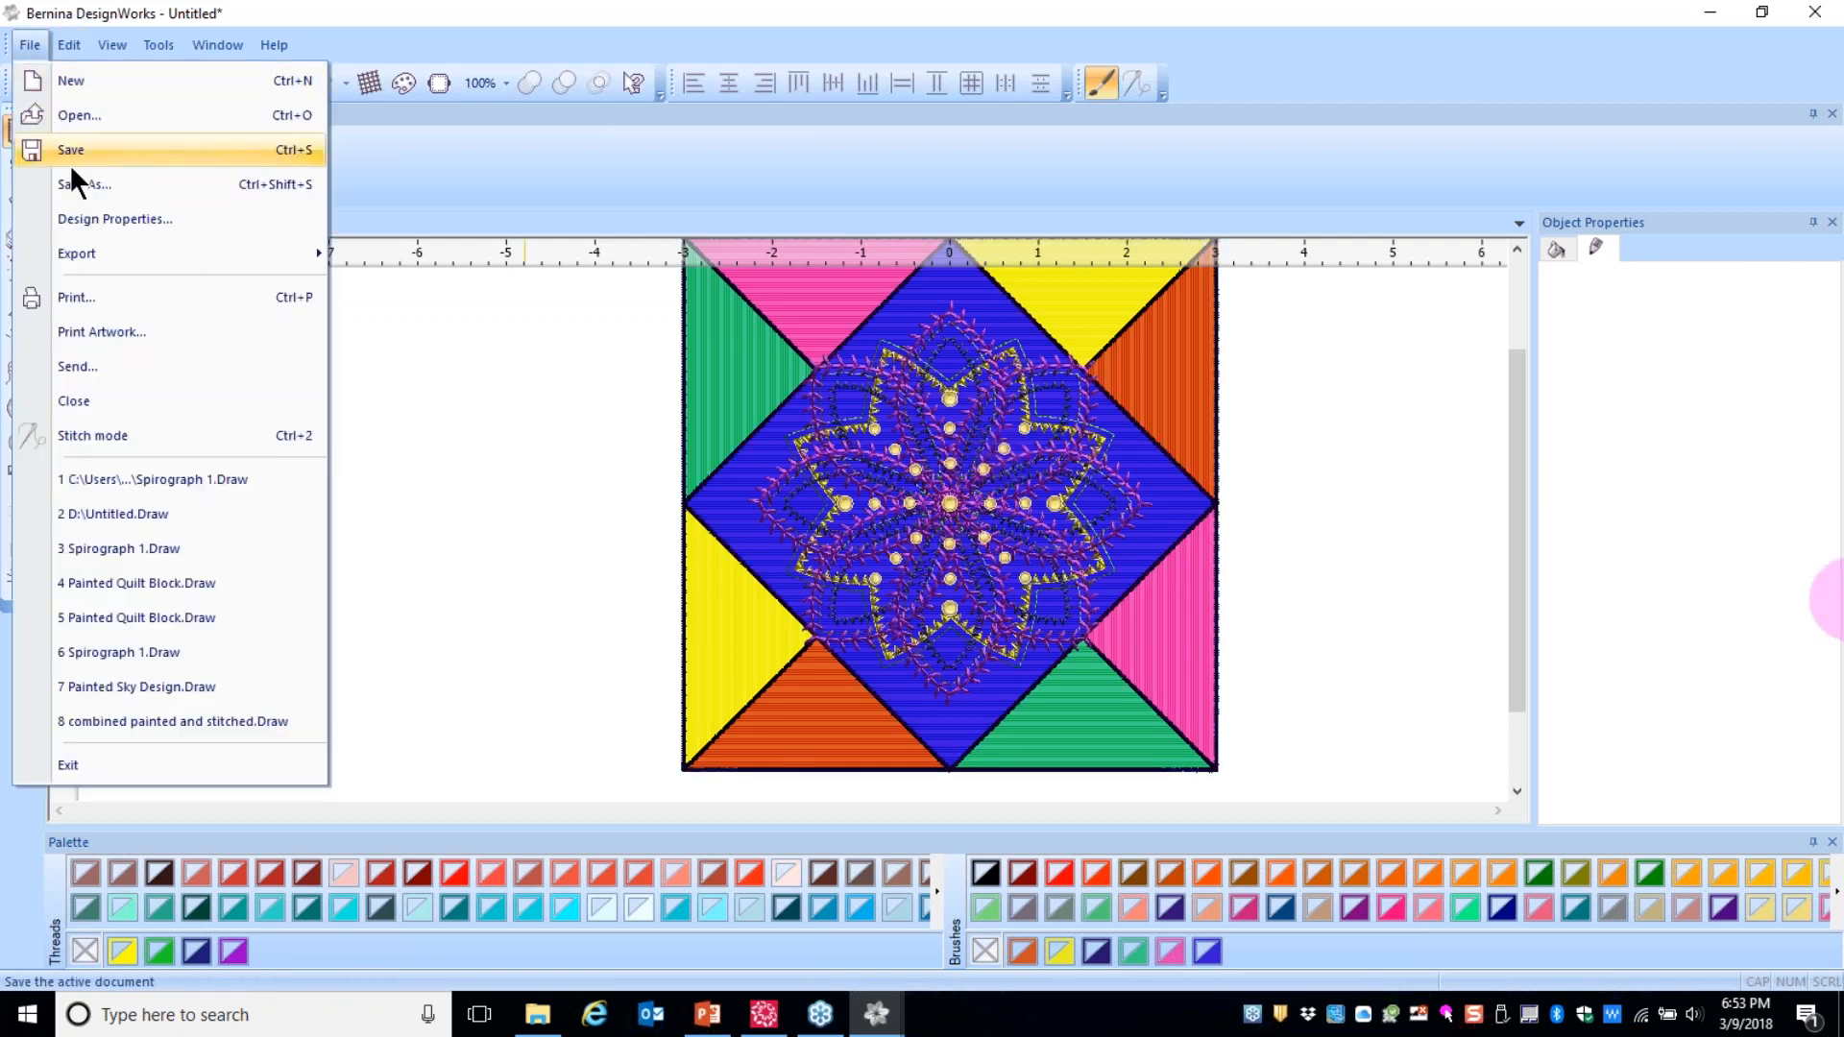
{"action": "mouse_move", "coordinate": [85, 245]}
{"action": "left_click", "coordinate": [417, 395]}
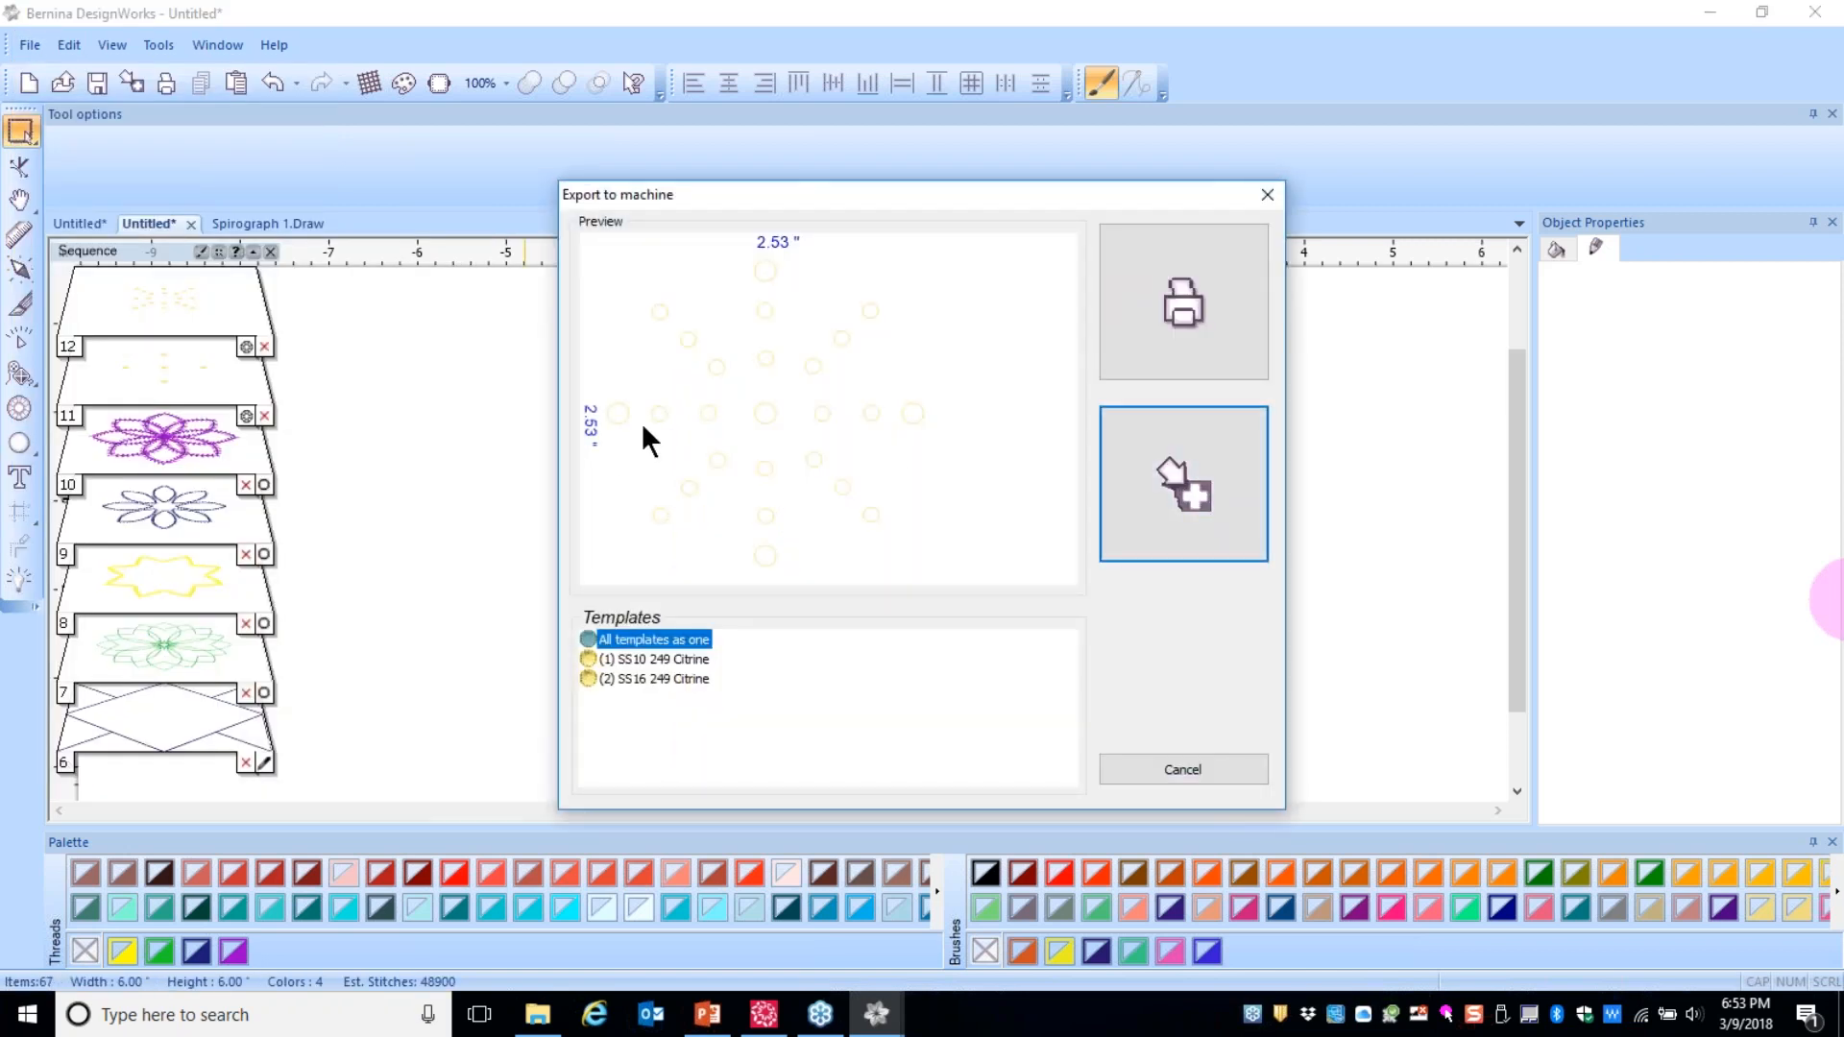
{"action": "left_click", "coordinate": [1266, 196]}
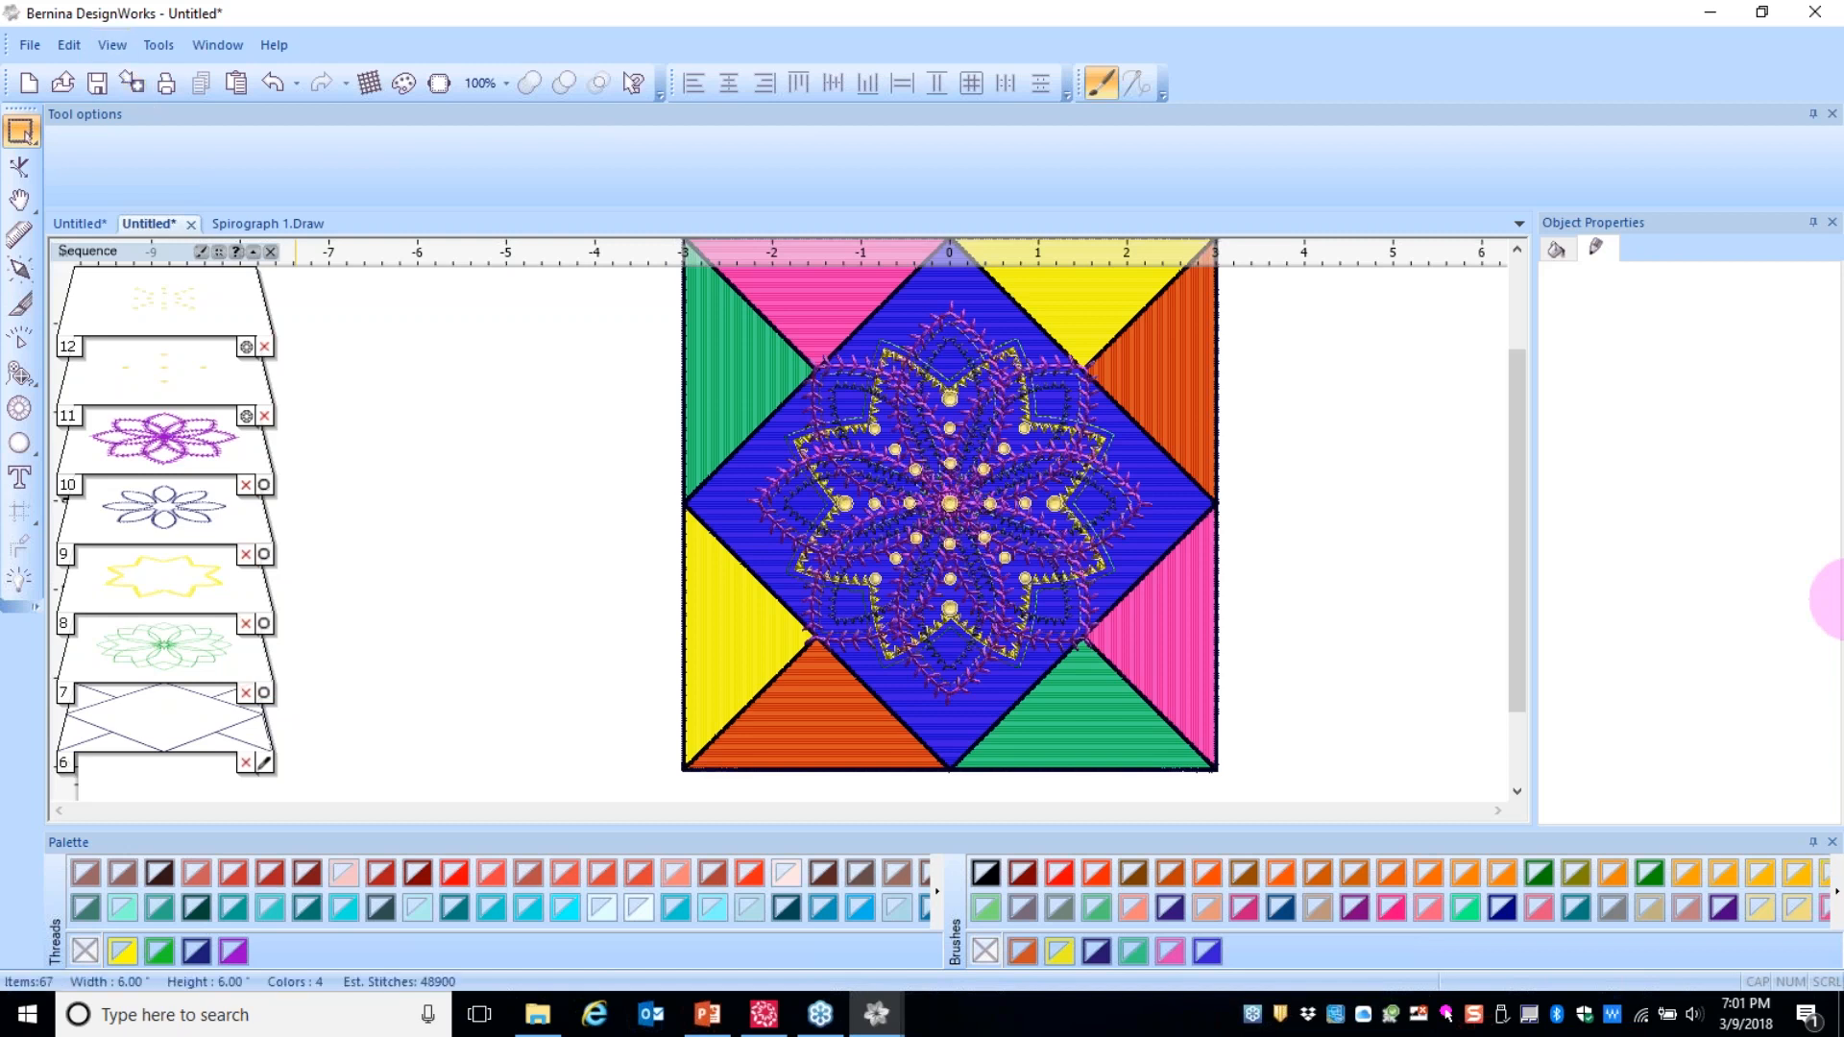
- Run the Slow Redraw simulation at 9800 RPM on the quilt block with the spirograph, and close it
{"action": "left_click", "coordinate": [19, 339]}
{"action": "left_click", "coordinate": [190, 504]}
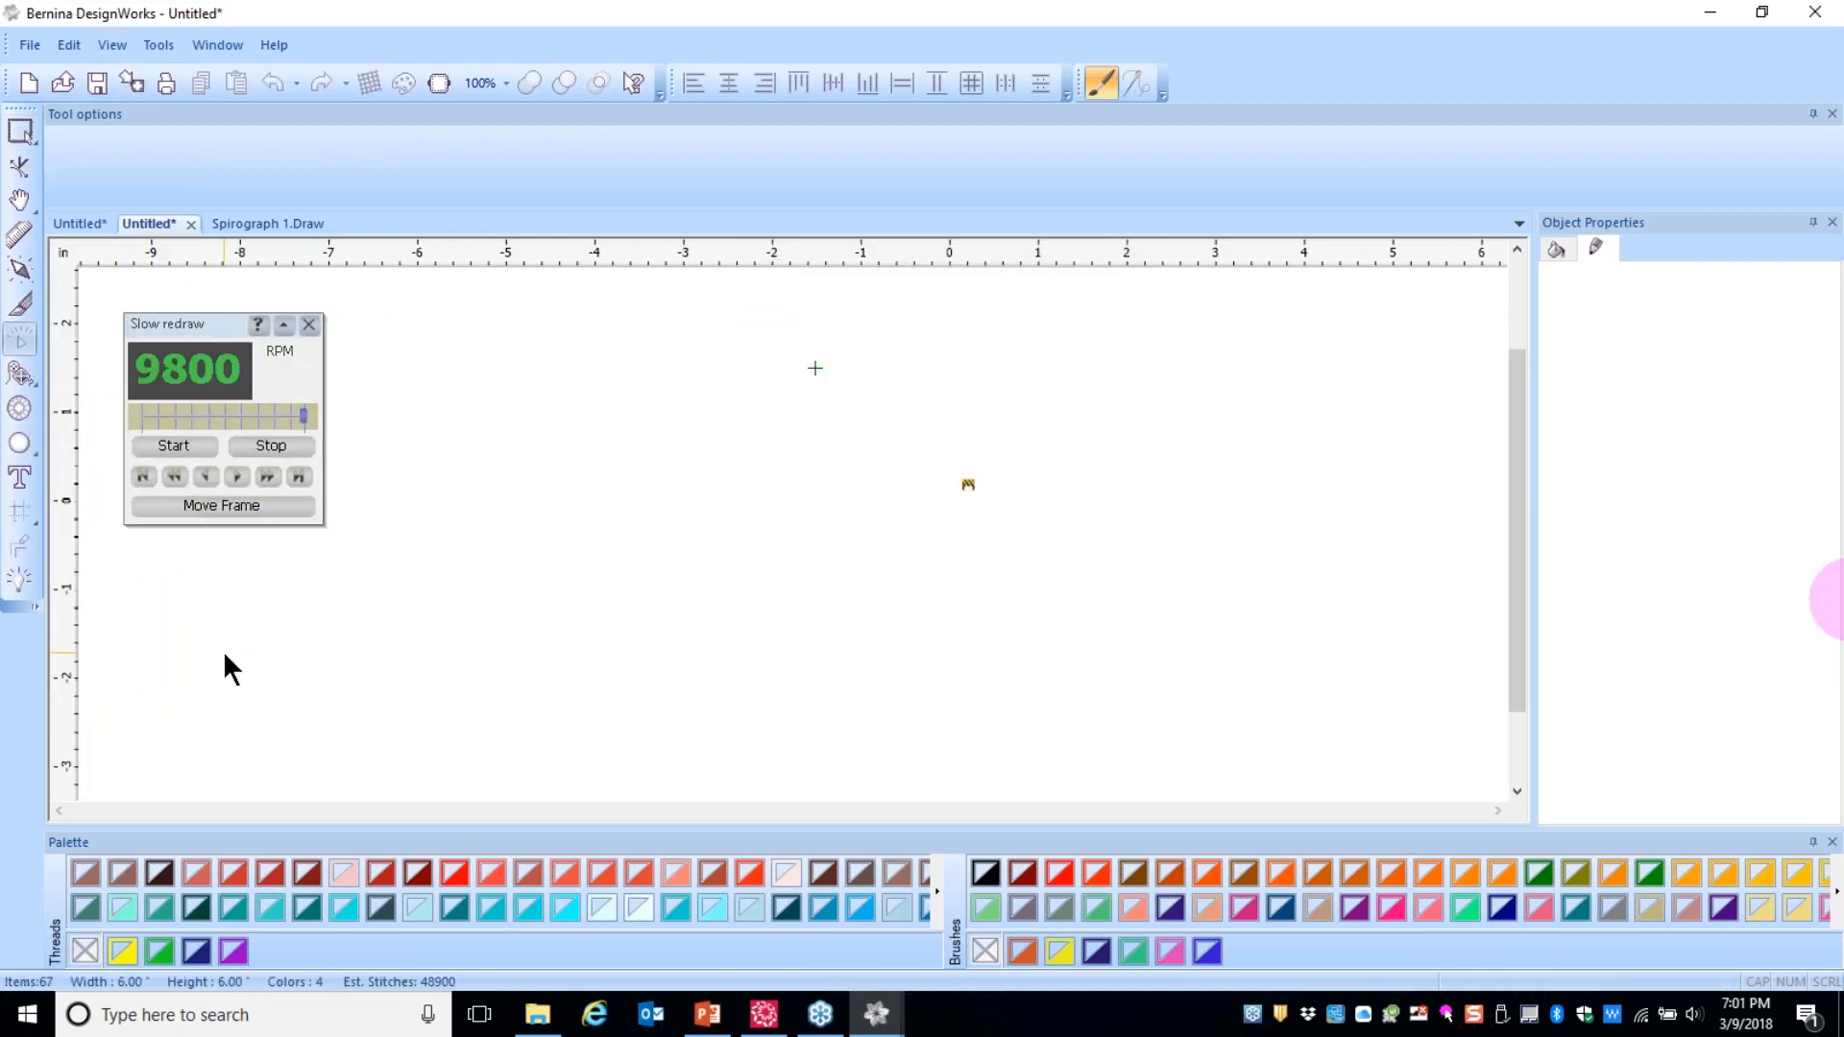
{"action": "left_click", "coordinate": [182, 444]}
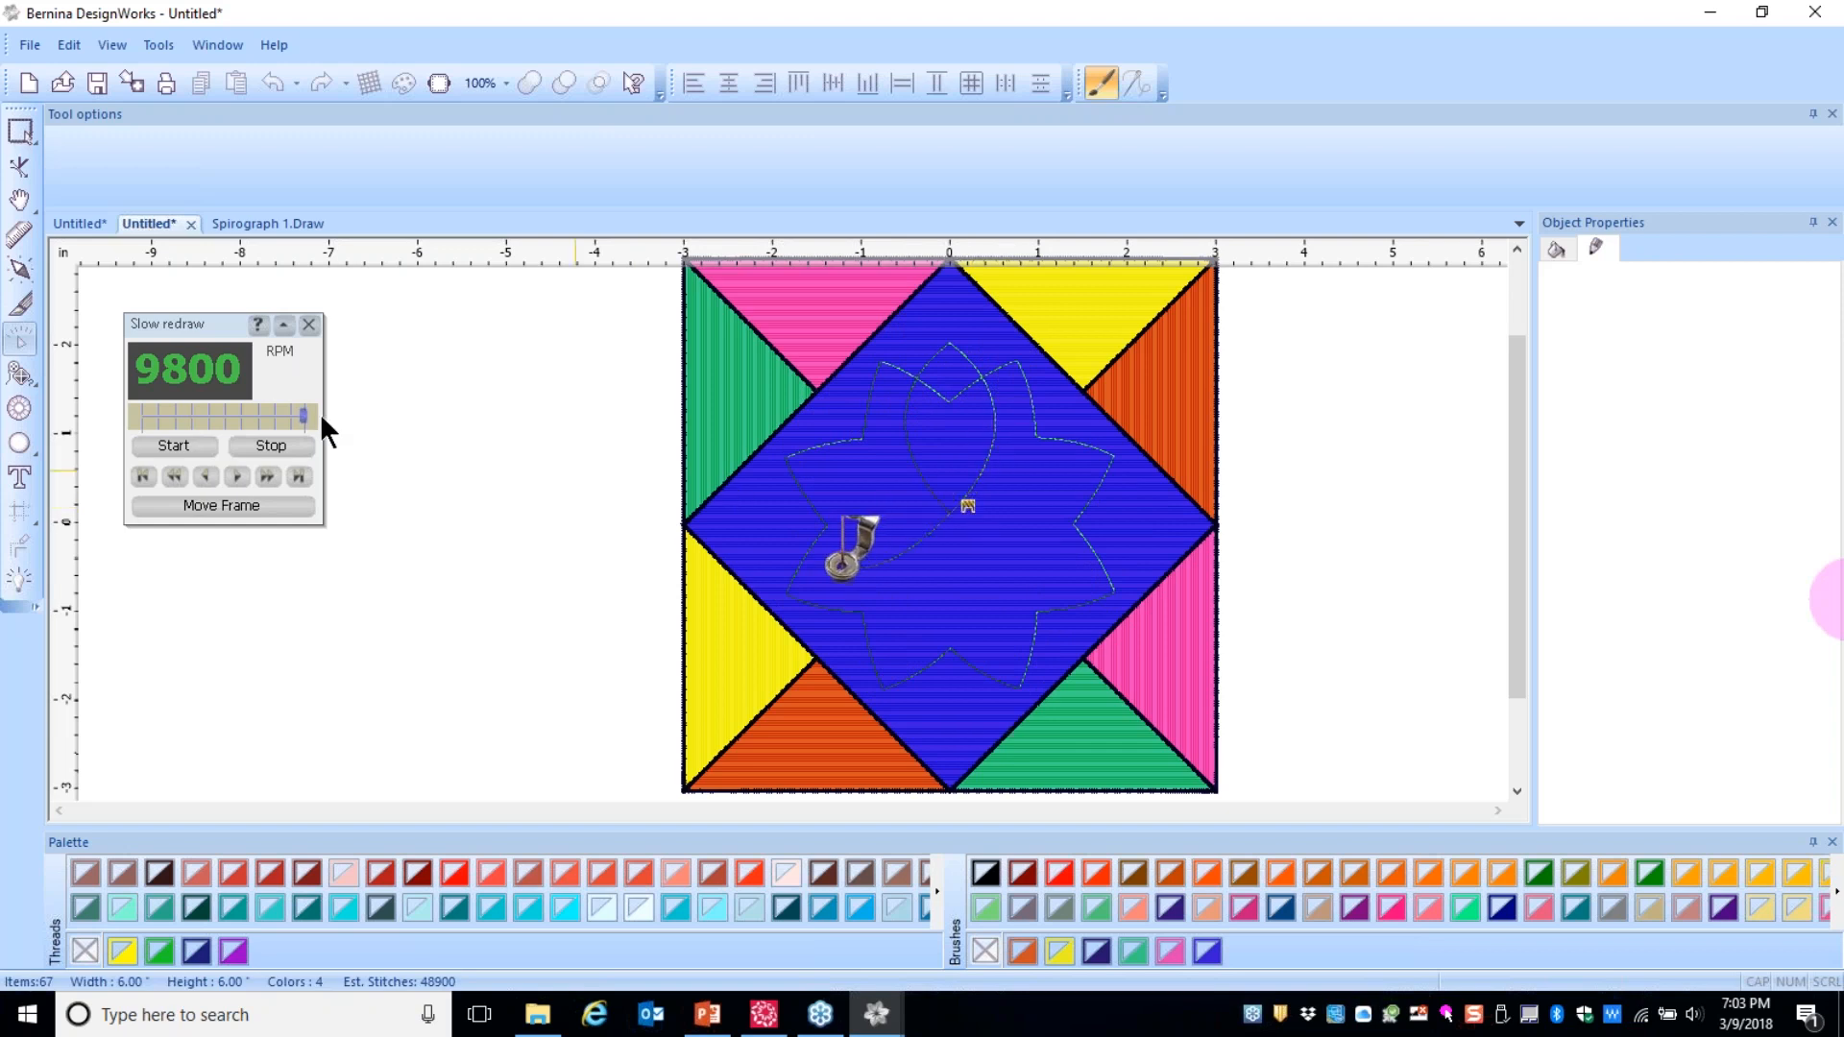
{"action": "left_click", "coordinate": [307, 324]}
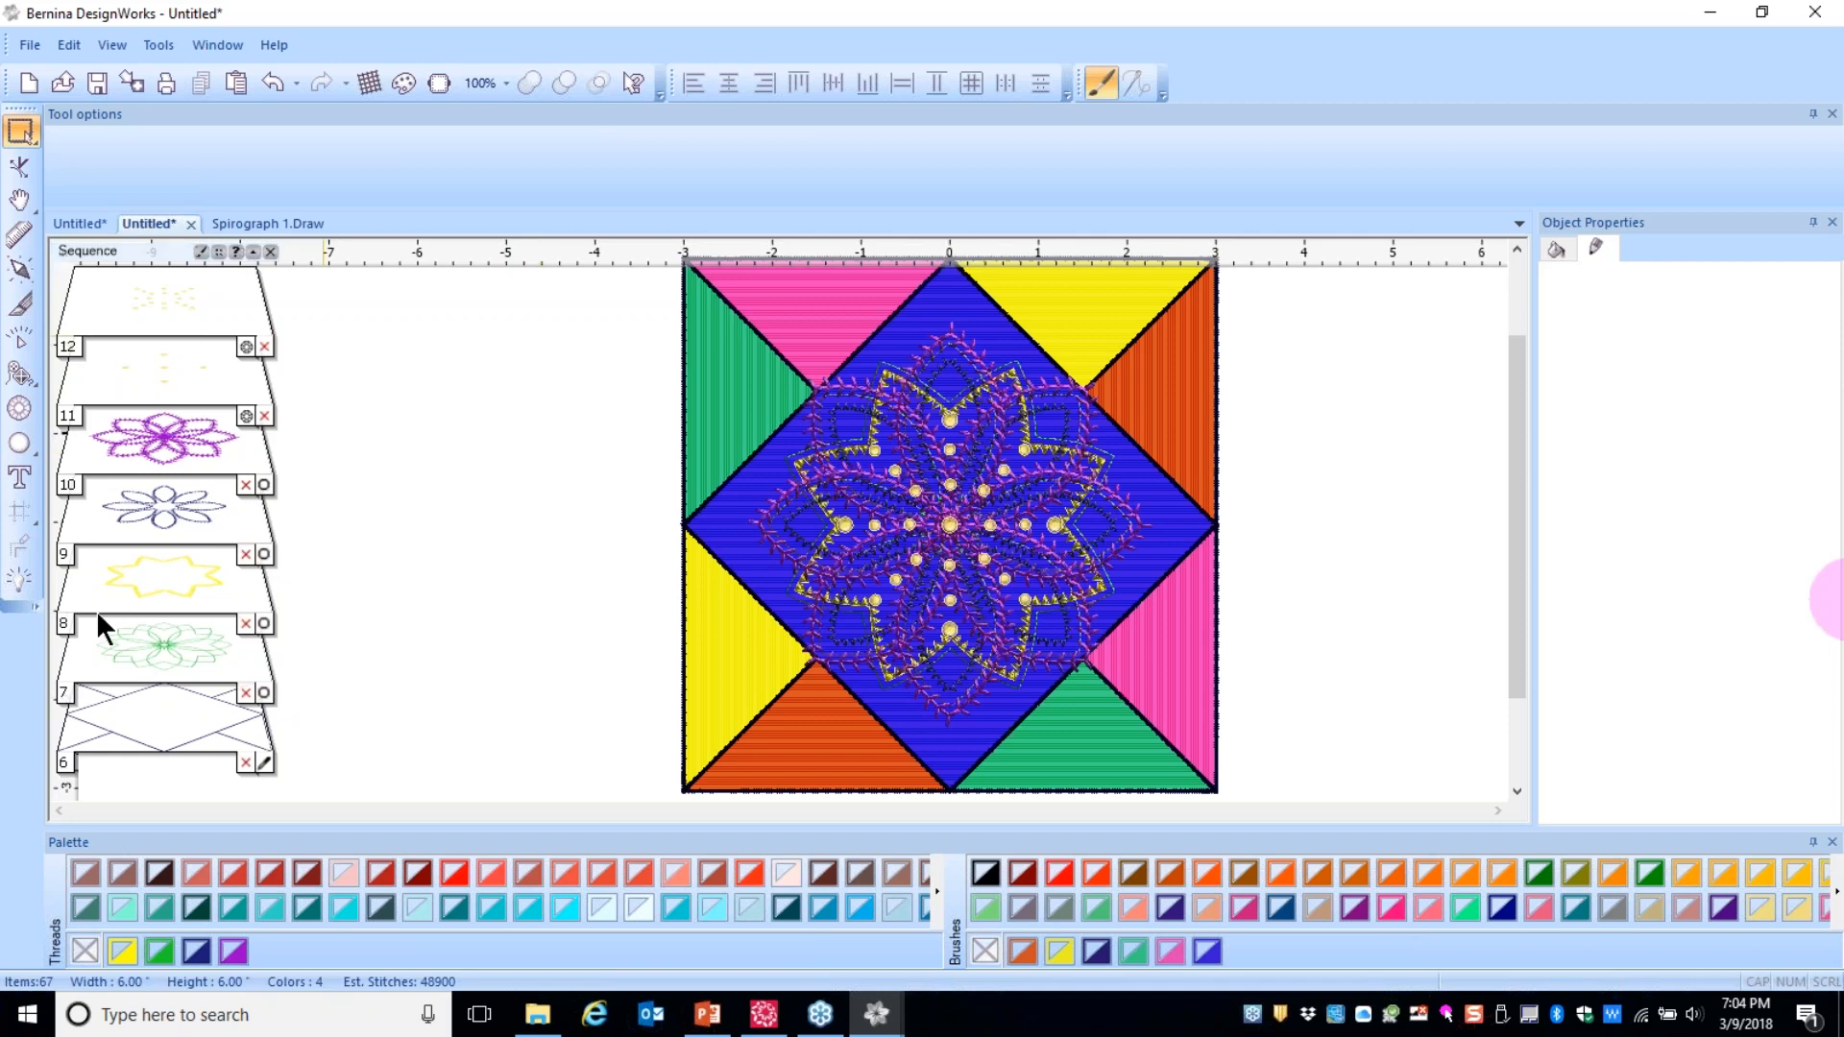
- Switch to Internet Explorer to view the BERNINA of America home page
{"action": "left_click", "coordinate": [586, 1004]}
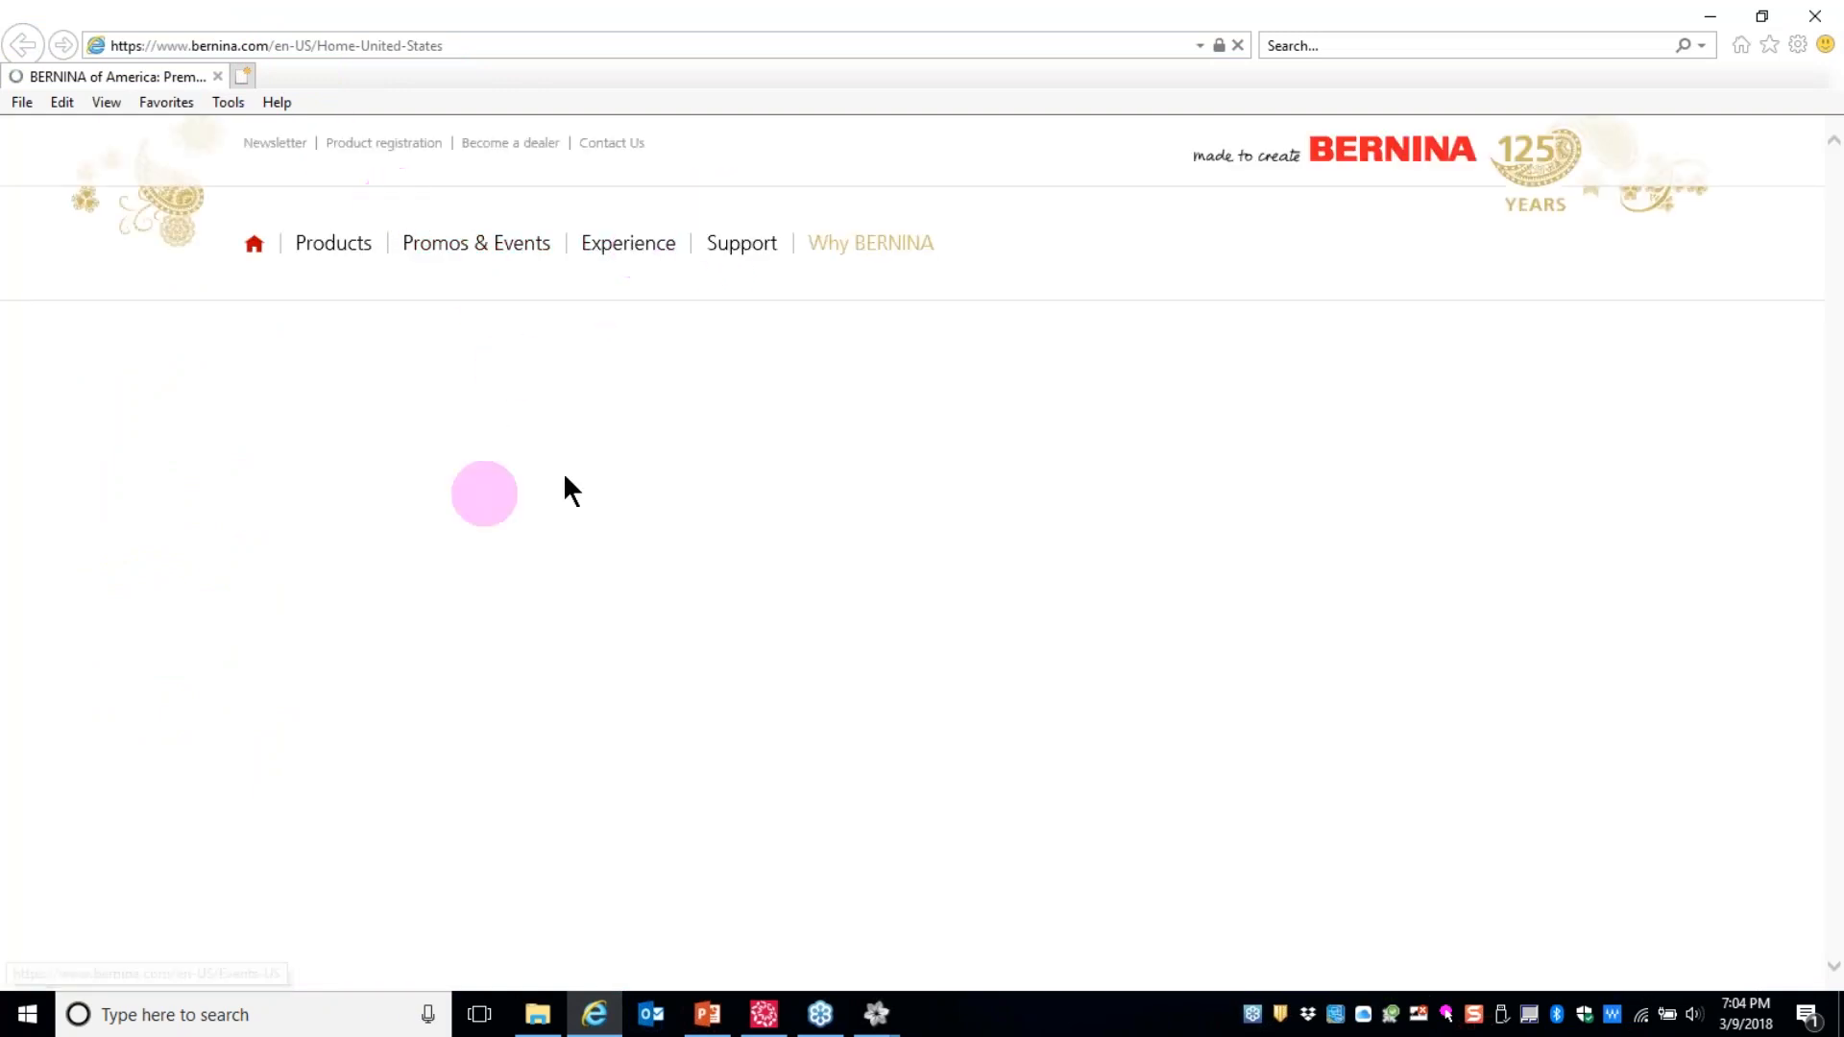
- Open the Webinars page from the site's Promos & Events section and view its webinar listings
{"action": "left_click", "coordinate": [462, 253]}
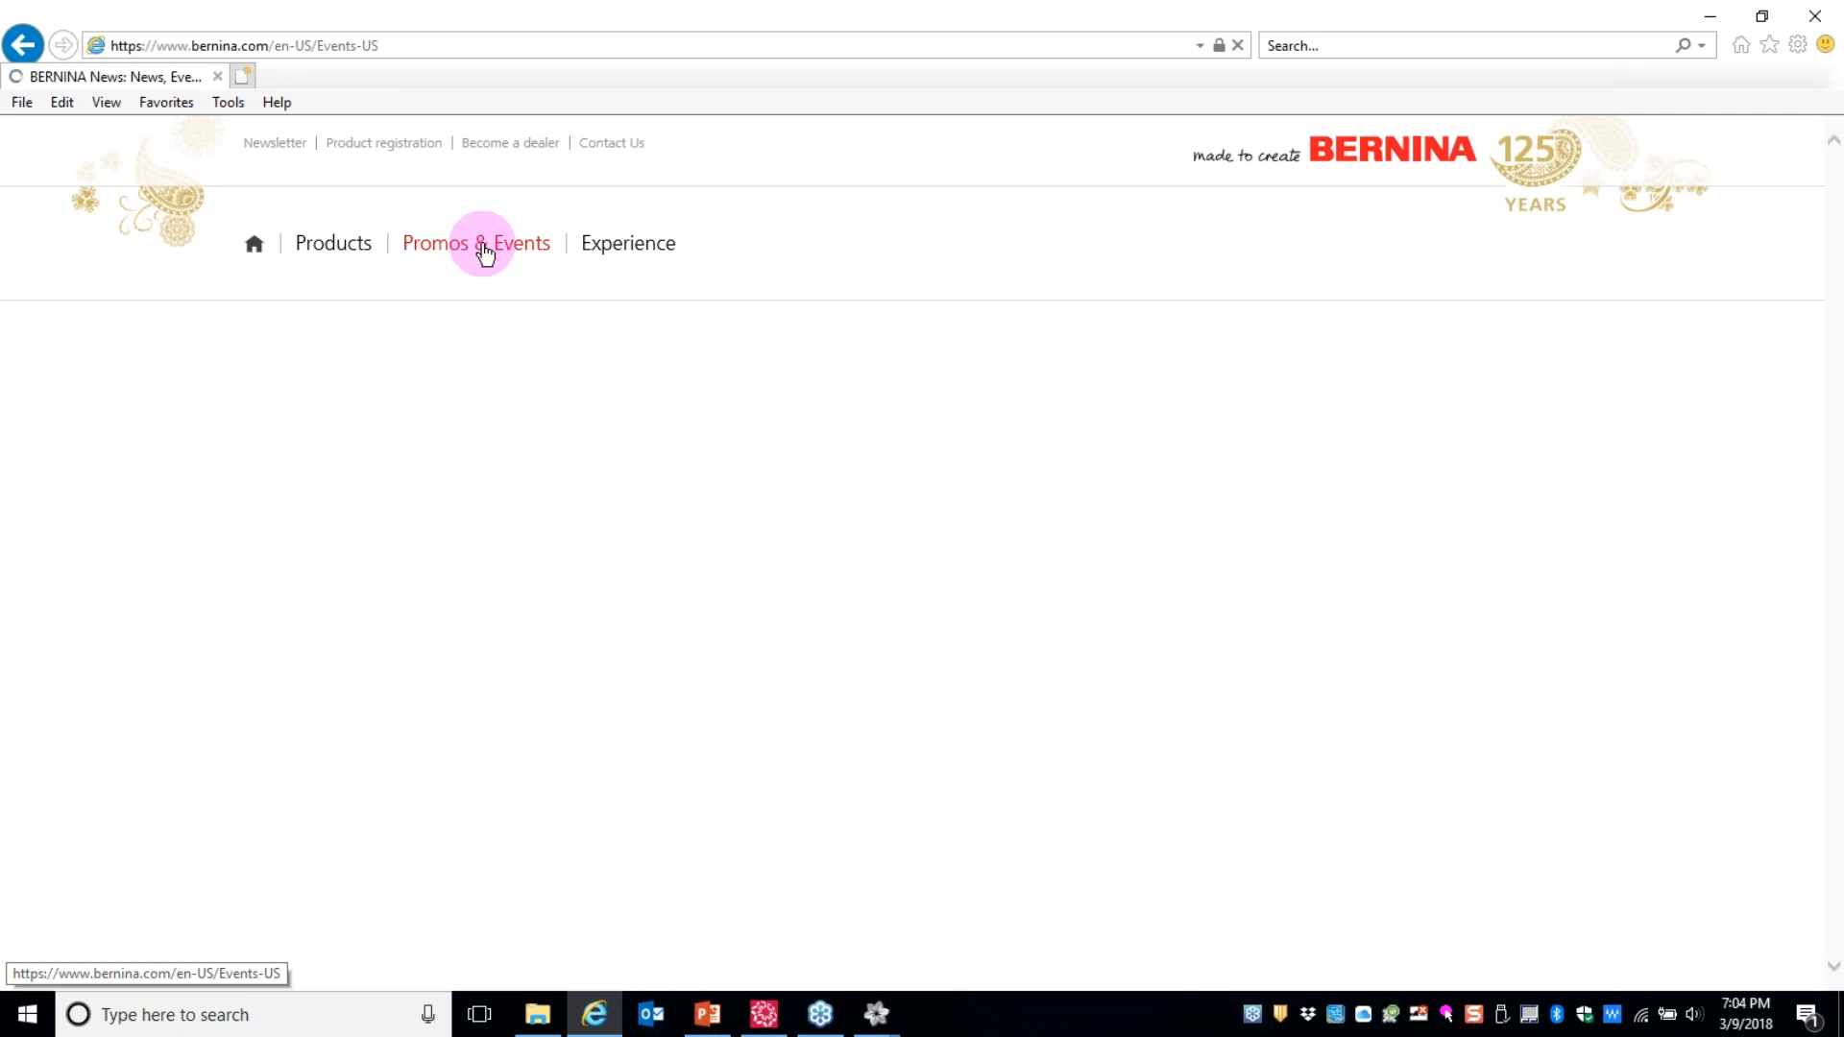
{"action": "left_click", "coordinate": [429, 242]}
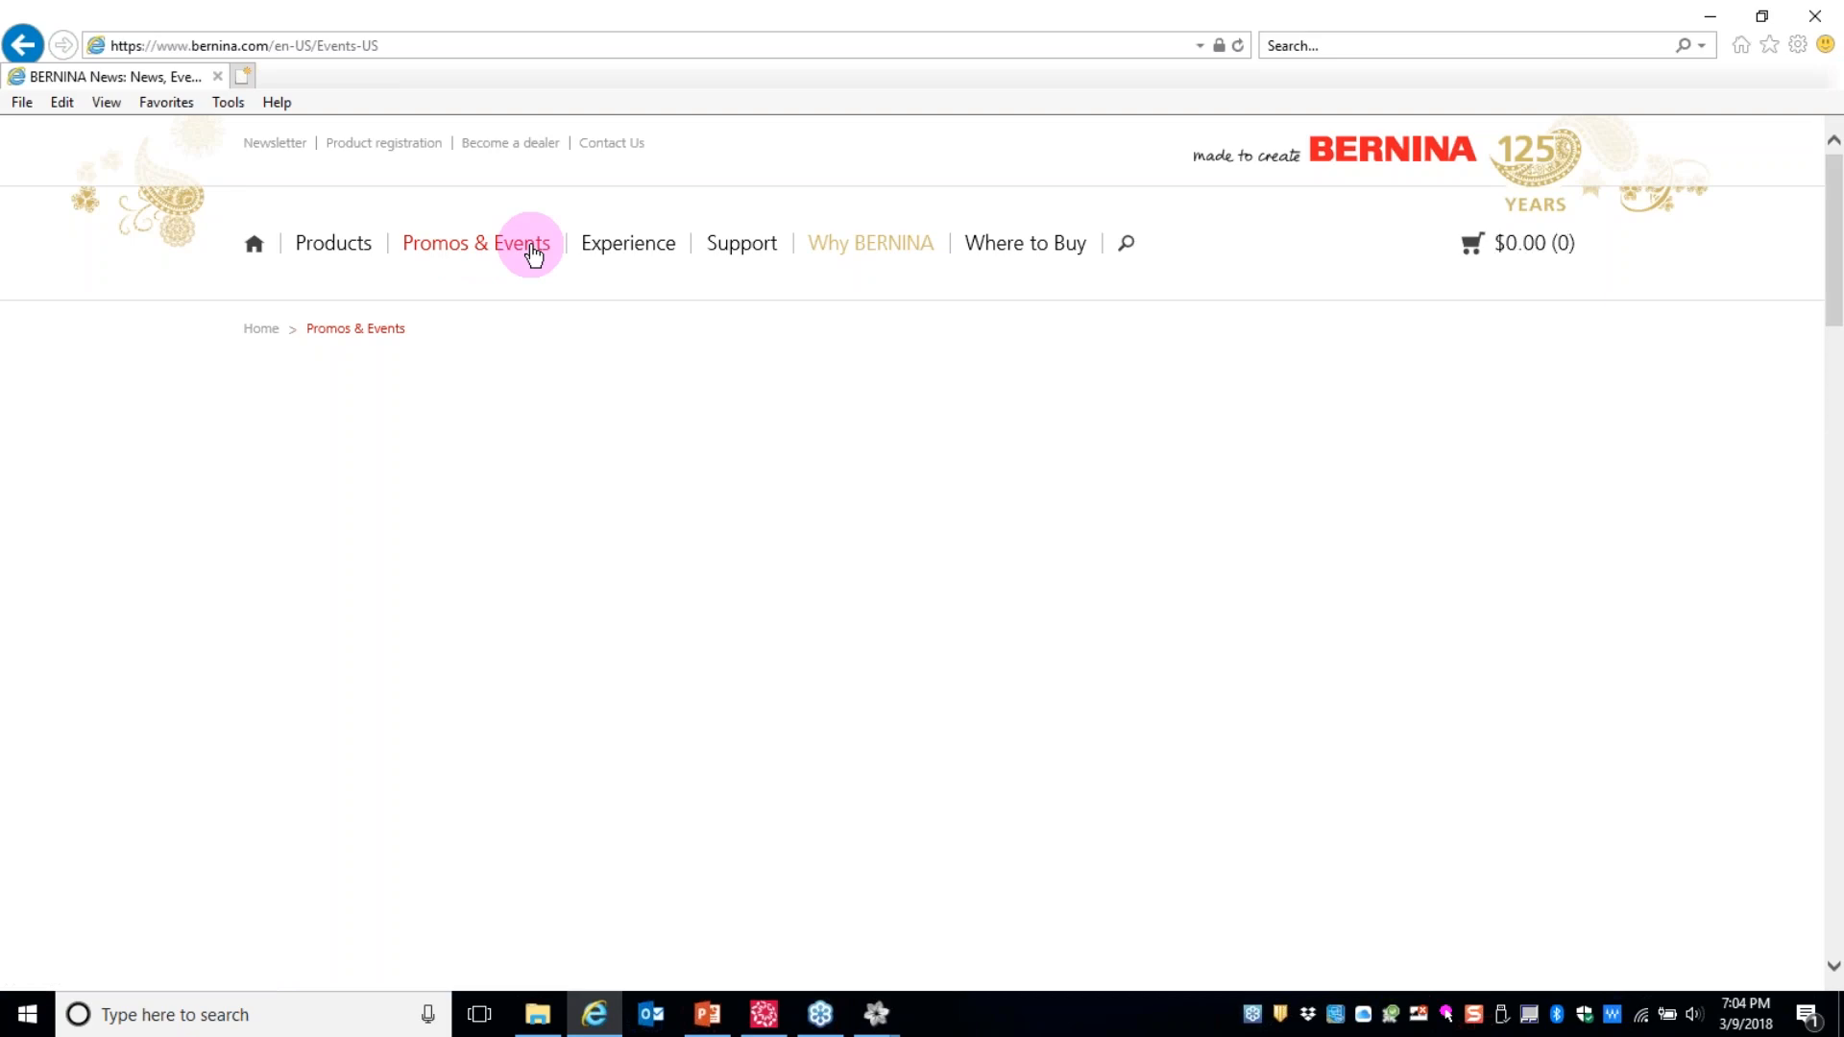
{"action": "mouse_move", "coordinate": [477, 274]}
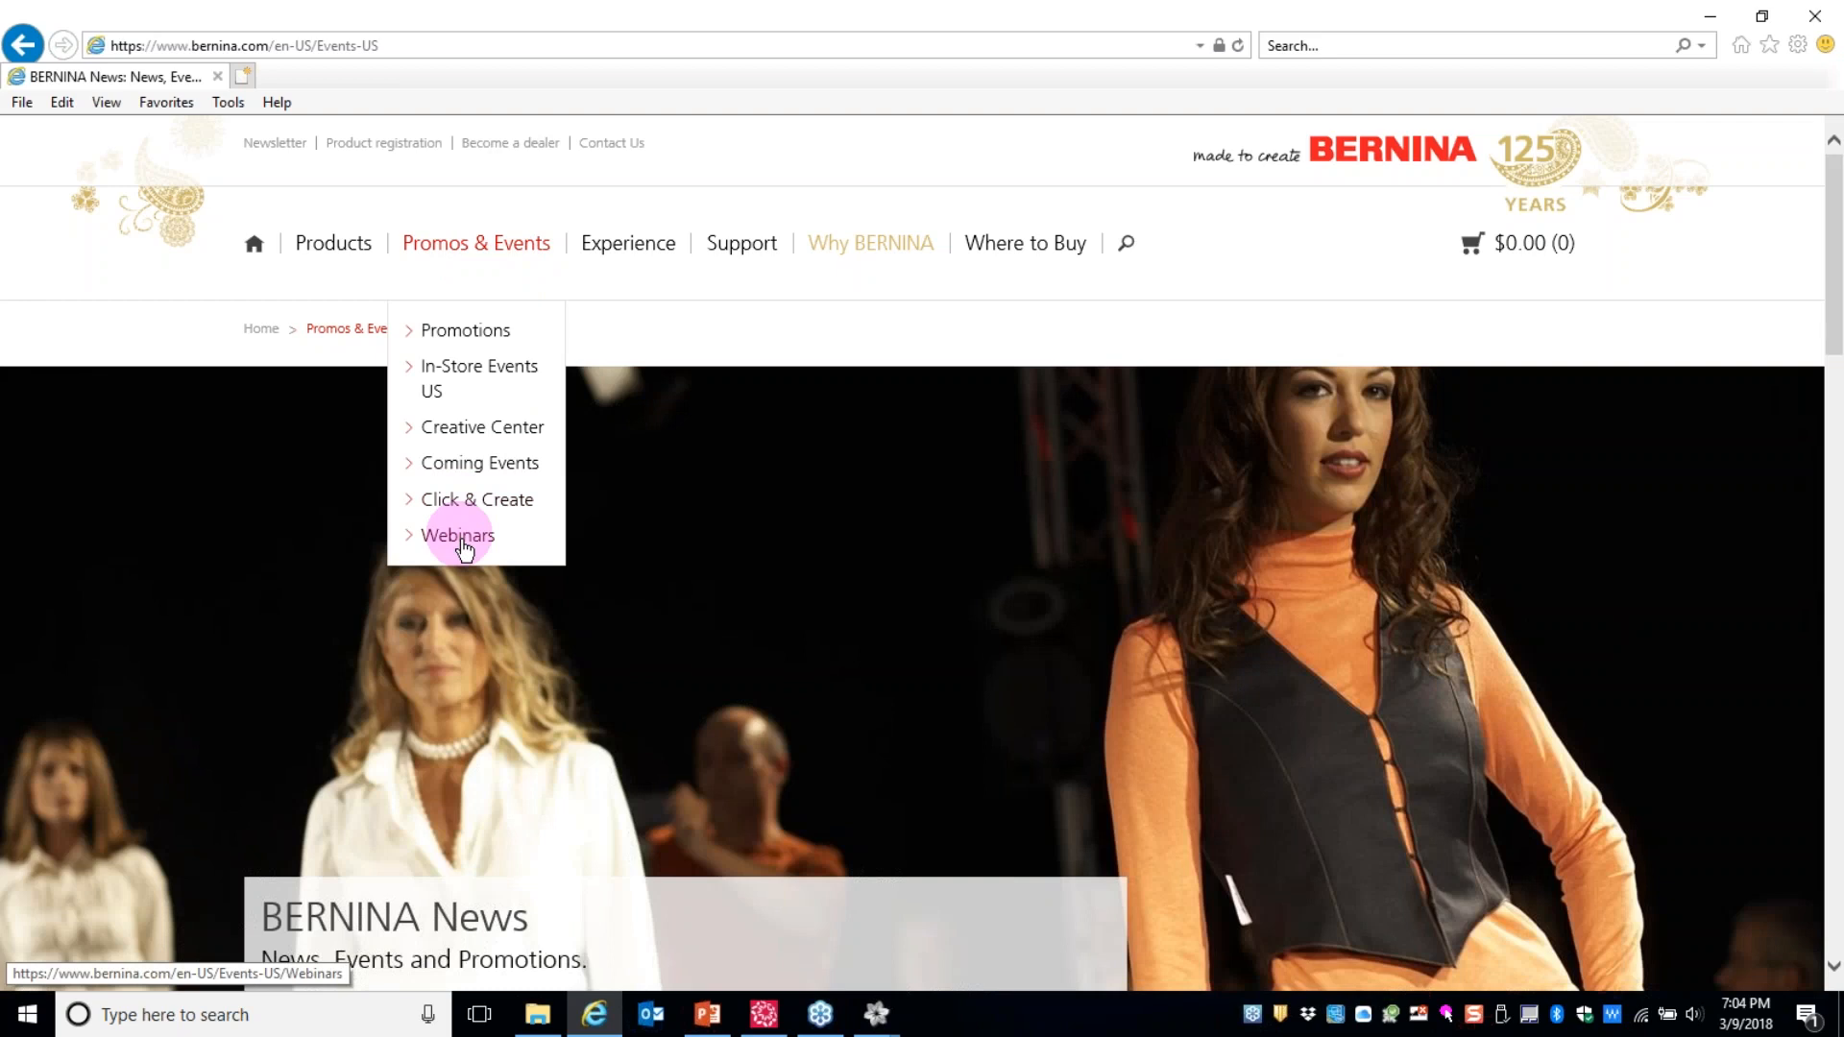
{"action": "left_click", "coordinate": [462, 543]}
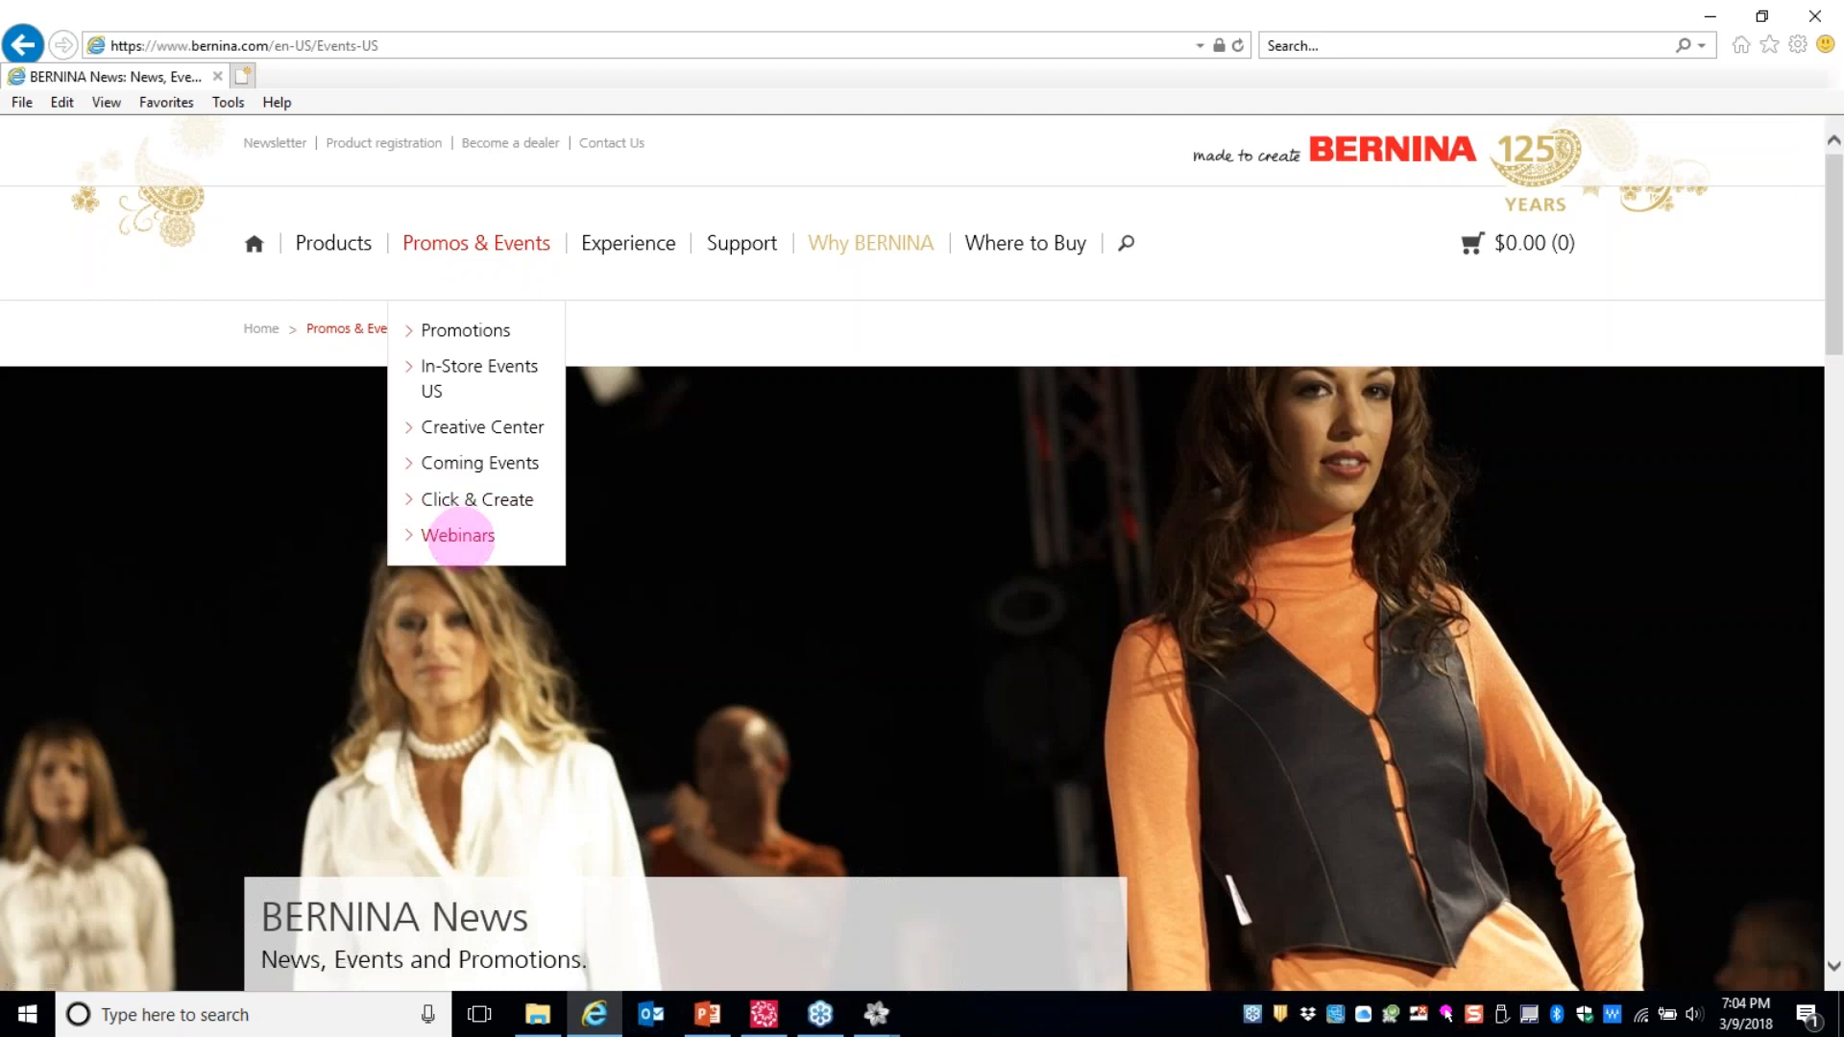
{"action": "left_click", "coordinate": [460, 538]}
{"action": "left_click", "coordinate": [460, 538]}
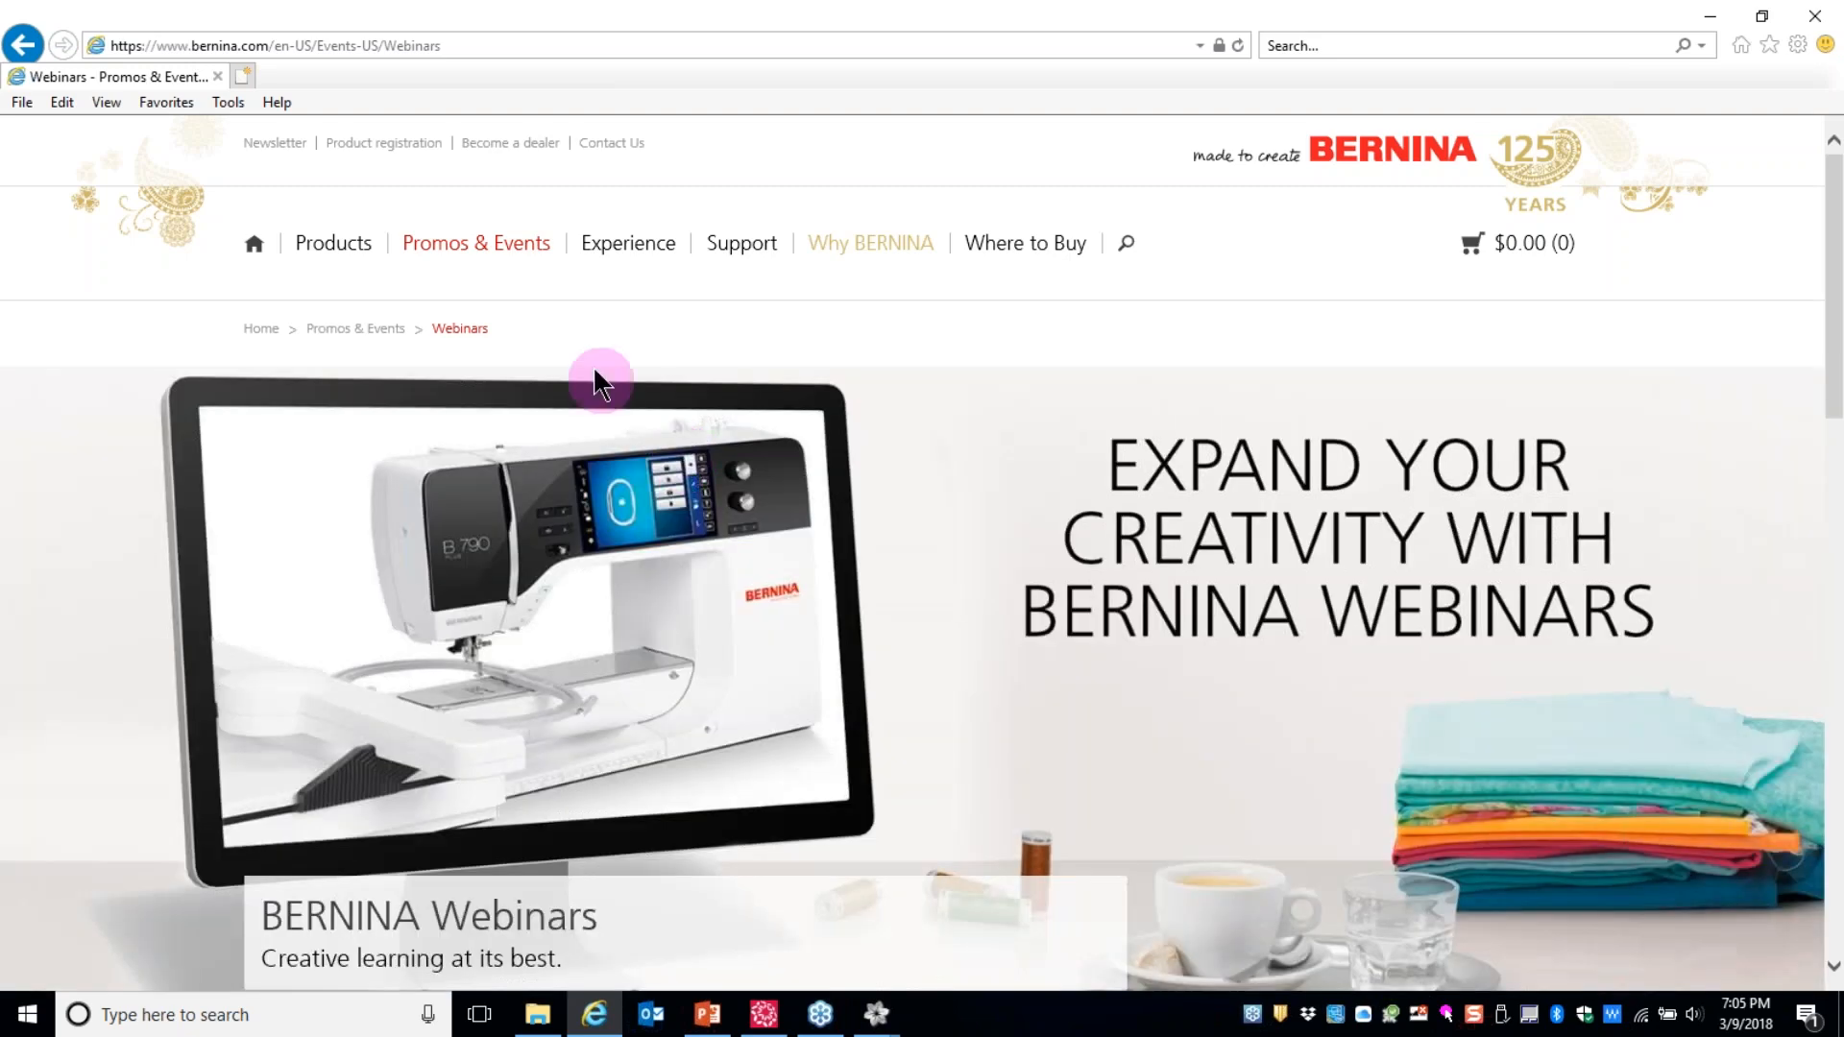
{"action": "scroll", "coordinate": [497, 423], "scroll_direction": "down", "scroll_amount": 7}
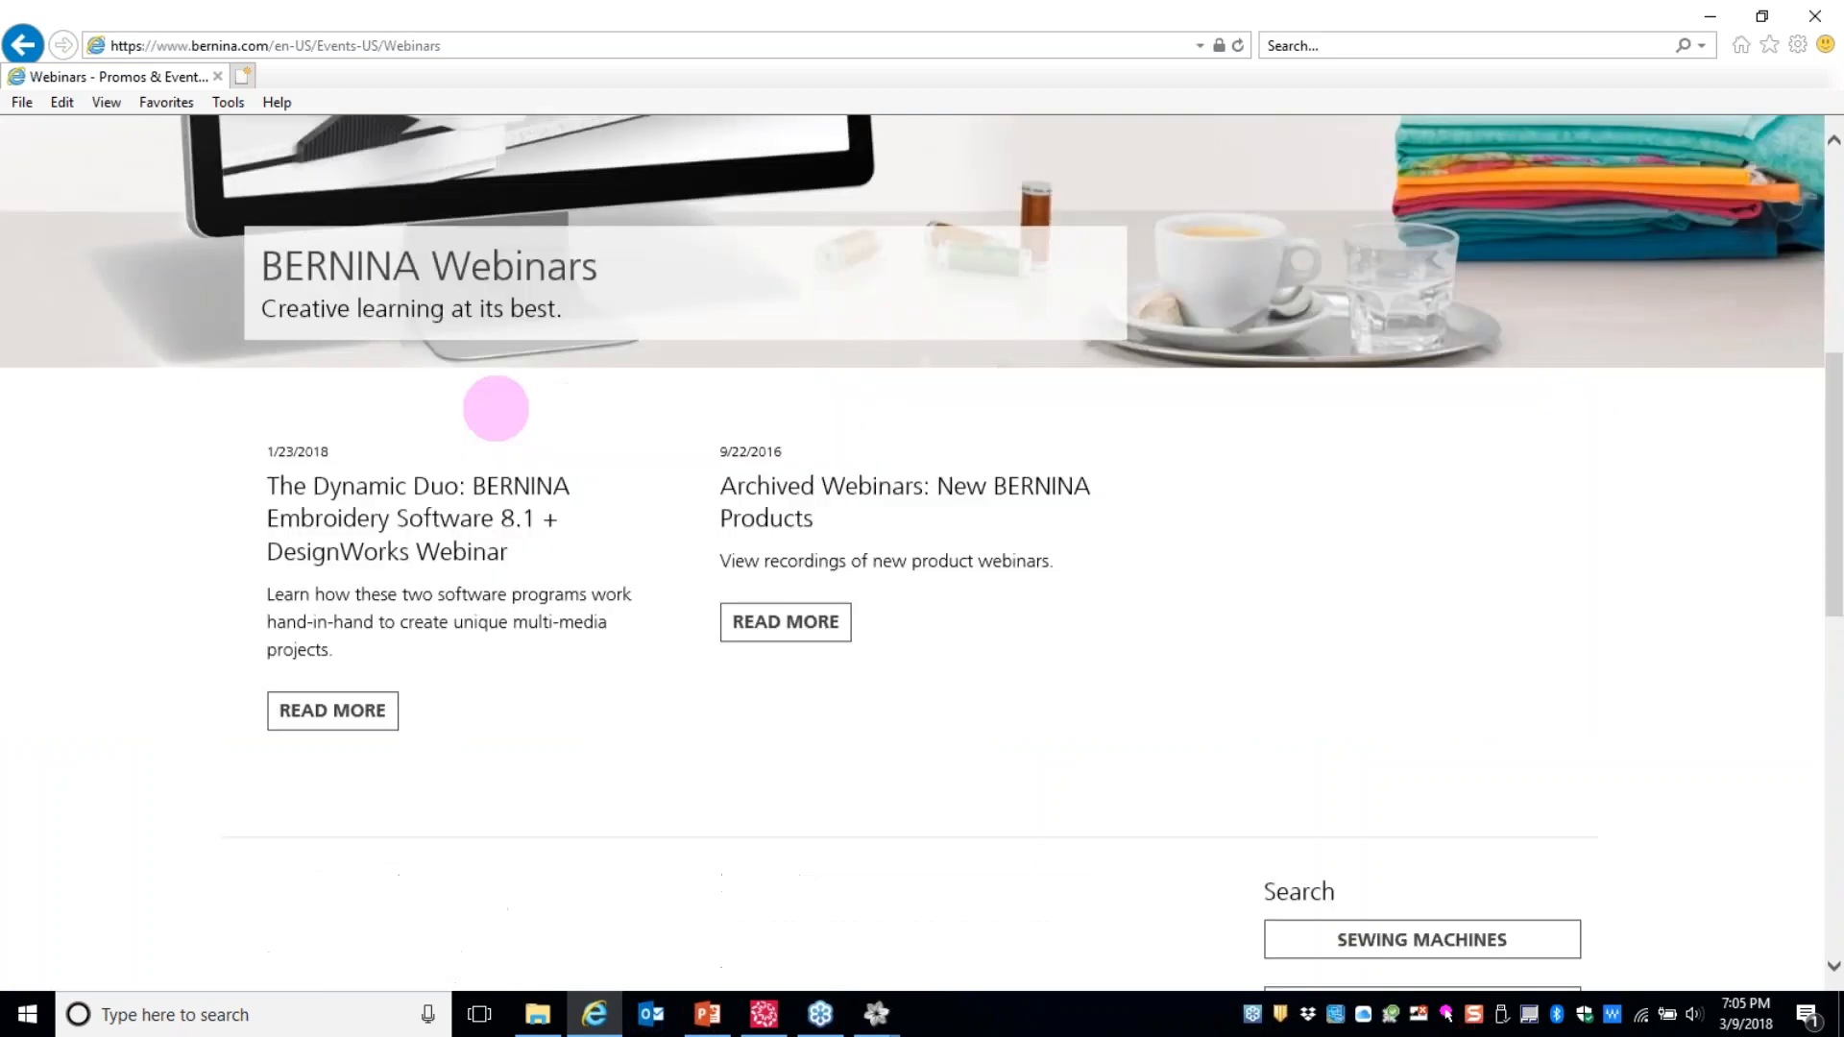